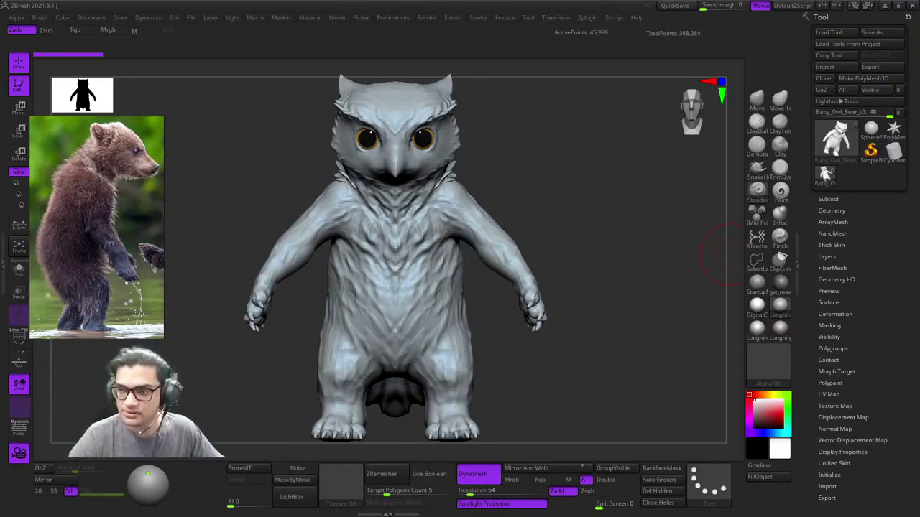
Step: Check the owl bear's wireframe from the front and bring up the owl face close-up on the reference board
{"action": "left_click_drag", "start_coordinate": [642, 192], "coordinate": [603, 211]}
{"action": "key", "text": "shift+f"}
{"action": "key", "text": "shift+f"}
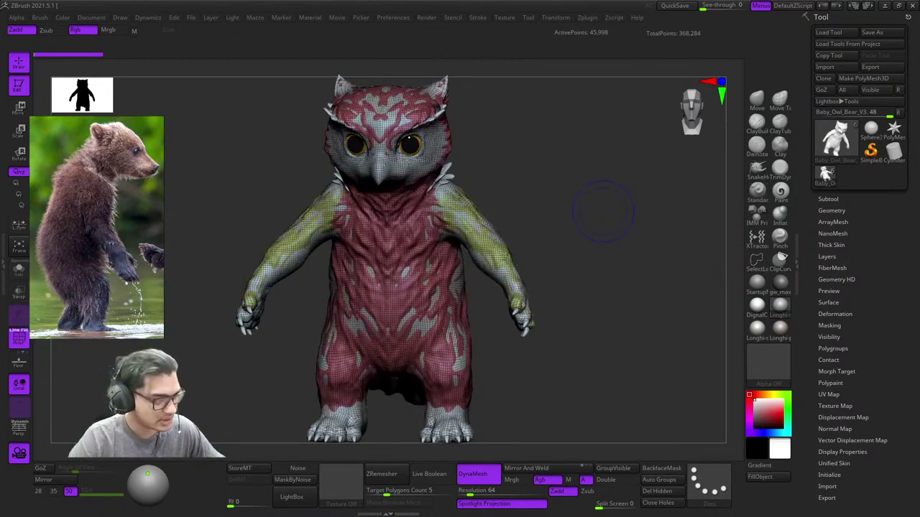
{"action": "scroll", "coordinate": [88, 227], "scroll_direction": "down", "scroll_amount": 10}
{"action": "middle_click_drag", "start_coordinate": [66, 138], "coordinate": [77, 187]}
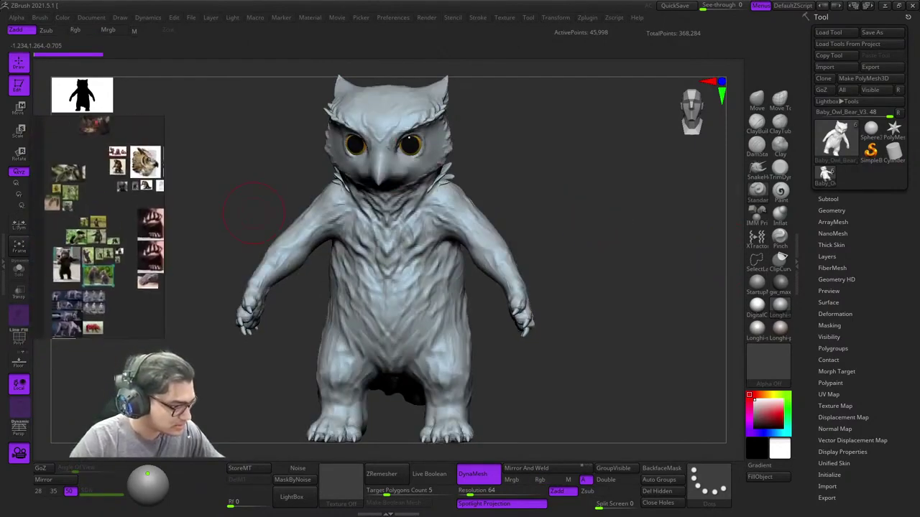
{"action": "scroll", "coordinate": [77, 187], "scroll_direction": "up", "scroll_amount": 5}
{"action": "double_click", "coordinate": [72, 162]}
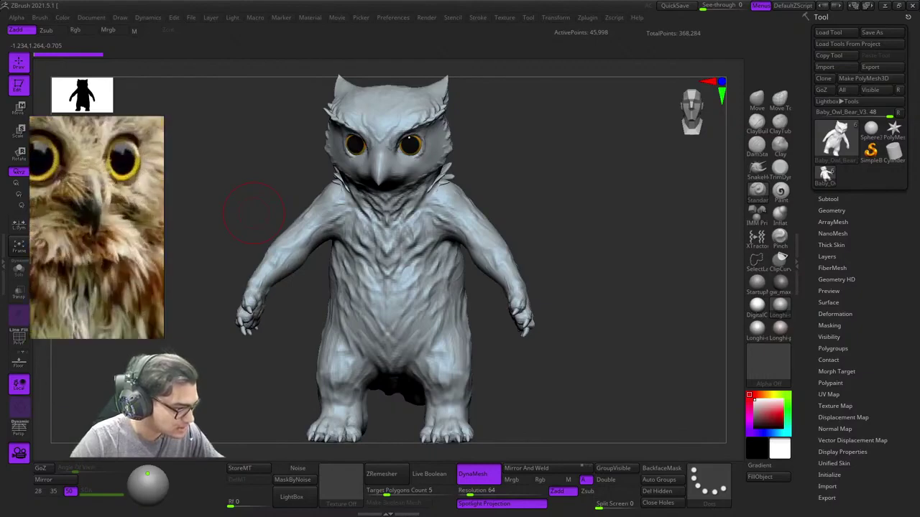
Step: Make the smooth Baby_Owl_Bear_V2 subtool active and hide the detailed Baby_Owl_Bear_V3 subtool
{"action": "left_click_drag", "start_coordinate": [590, 233], "coordinate": [574, 236]}
{"action": "key", "text": "shift+f"}
{"action": "key", "text": "shift+f"}
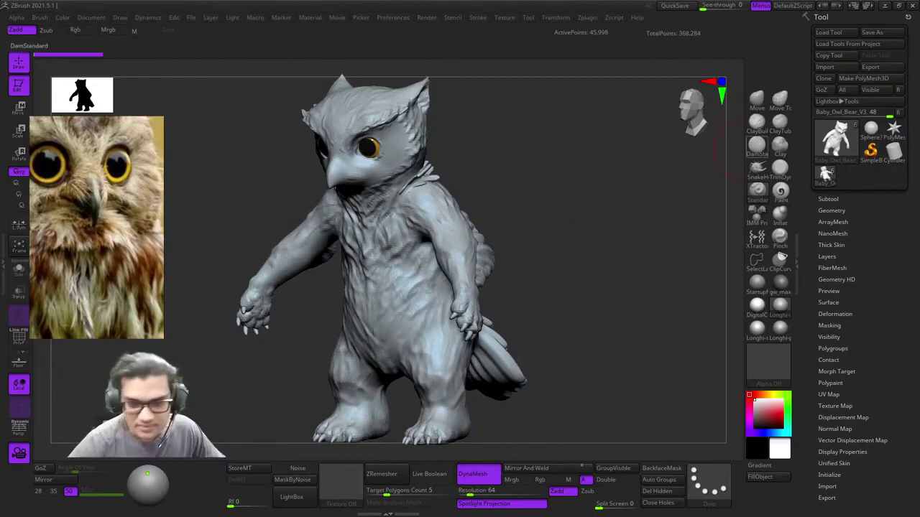
{"action": "left_click", "coordinate": [756, 147]}
{"action": "left_click", "coordinate": [828, 199]}
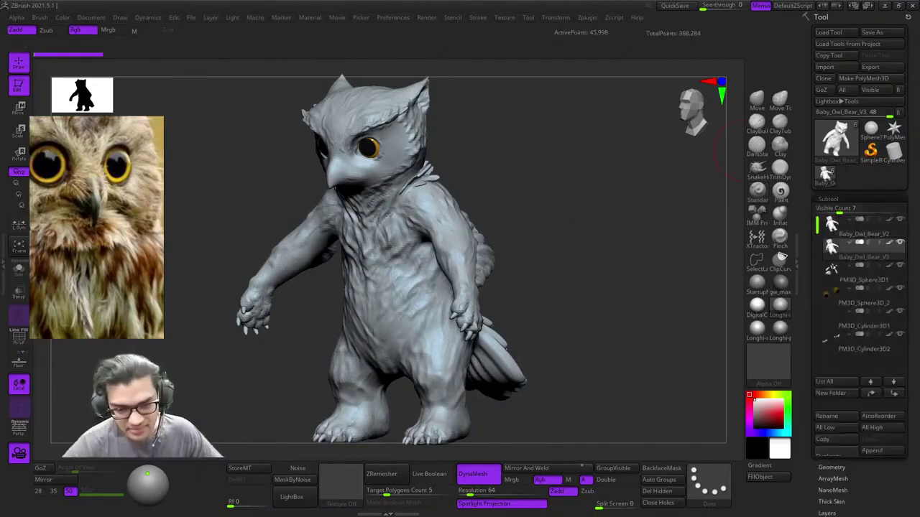
{"action": "mouse_move", "coordinate": [834, 226]}
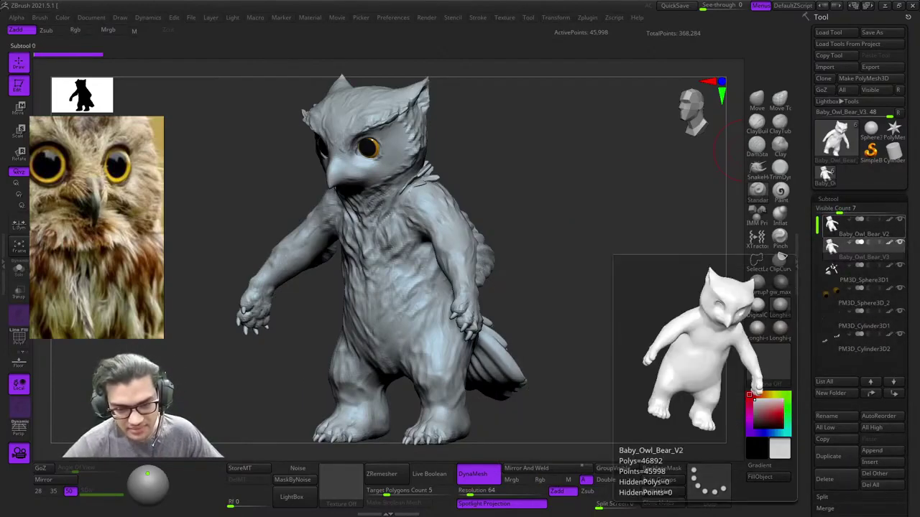
{"action": "left_click", "coordinate": [844, 249]}
{"action": "left_click_drag", "start_coordinate": [651, 286], "coordinate": [734, 275], "text": "shift"}
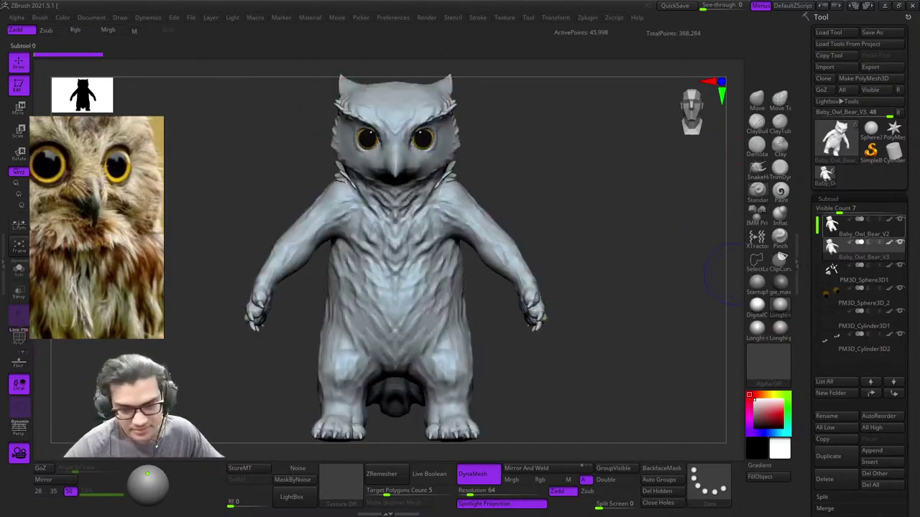
{"action": "left_click", "coordinate": [851, 228]}
{"action": "left_click", "coordinate": [900, 243]}
{"action": "key", "text": "f"}
{"action": "key", "text": "shift+f"}
{"action": "key", "text": "shift+f"}
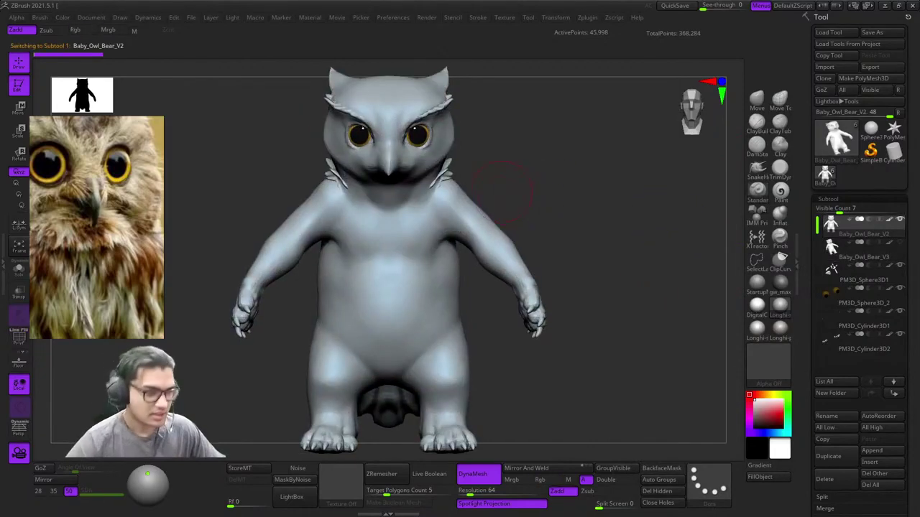
Step: Examine the smooth body's surface and wireframe around the face, neck, chest and arms from several angles
{"action": "left_click_drag", "start_coordinate": [509, 152], "coordinate": [530, 182], "text": "alt"}
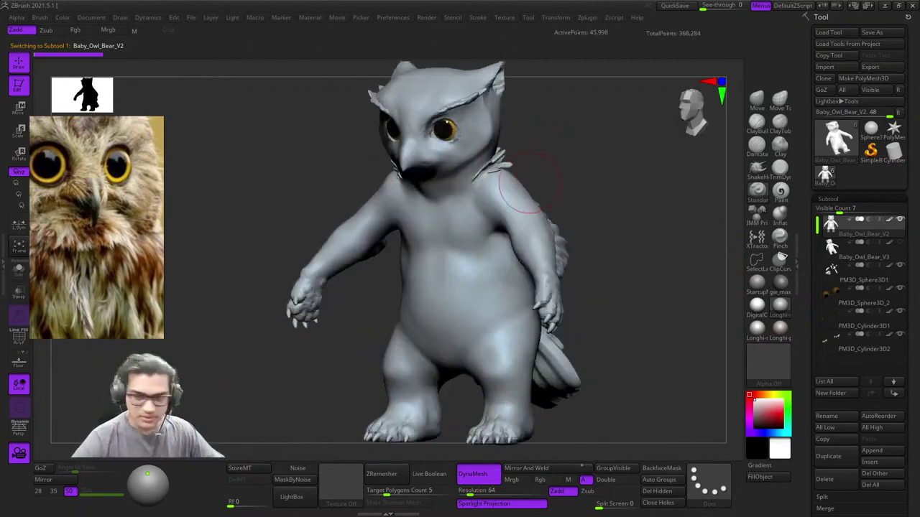
{"action": "right_click_drag", "start_coordinate": [454, 141], "coordinate": [488, 230], "text": "ctrl"}
{"action": "key", "text": "shift+f"}
{"action": "key", "text": "shift+f"}
{"action": "key", "text": "shift+f"}
{"action": "key", "text": "shift+f"}
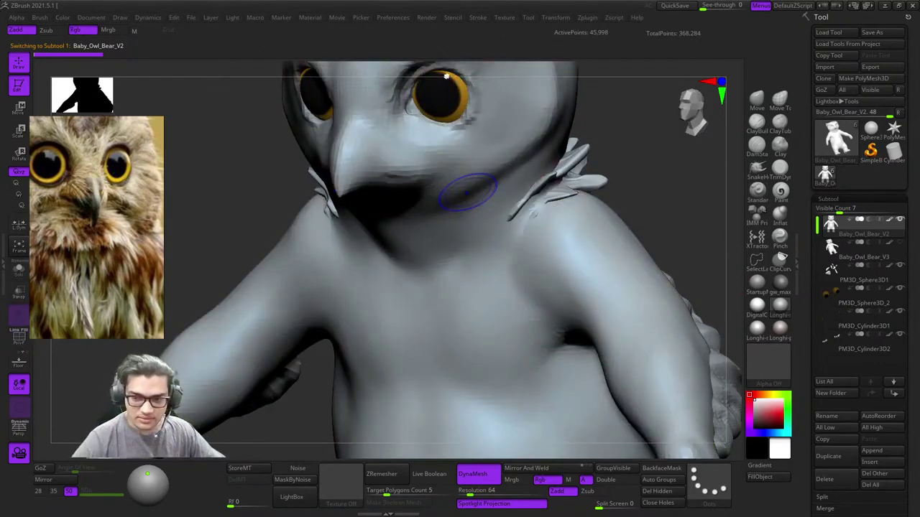
{"action": "right_click_drag", "start_coordinate": [467, 193], "coordinate": [532, 187], "text": "shift"}
{"action": "right_click_drag", "start_coordinate": [532, 186], "coordinate": [443, 350], "text": "ctrl"}
{"action": "right_click_drag", "start_coordinate": [442, 351], "coordinate": [523, 154], "text": "ctrl"}
{"action": "key", "text": "shift+f"}
{"action": "key", "text": "shift+f"}
{"action": "key", "text": "shift+f"}
{"action": "key", "text": "shift+f"}
{"action": "right_click_drag", "start_coordinate": [523, 154], "coordinate": [402, 246]}
{"action": "key", "text": "shift+f"}
{"action": "key", "text": "shift+f"}
{"action": "key", "text": "shift+f"}
{"action": "key", "text": "f"}
{"action": "key", "text": "shift+f"}
Step: Reduce the brush draw size and check the mesh density on the chest up close
{"action": "key", "text": "space"}
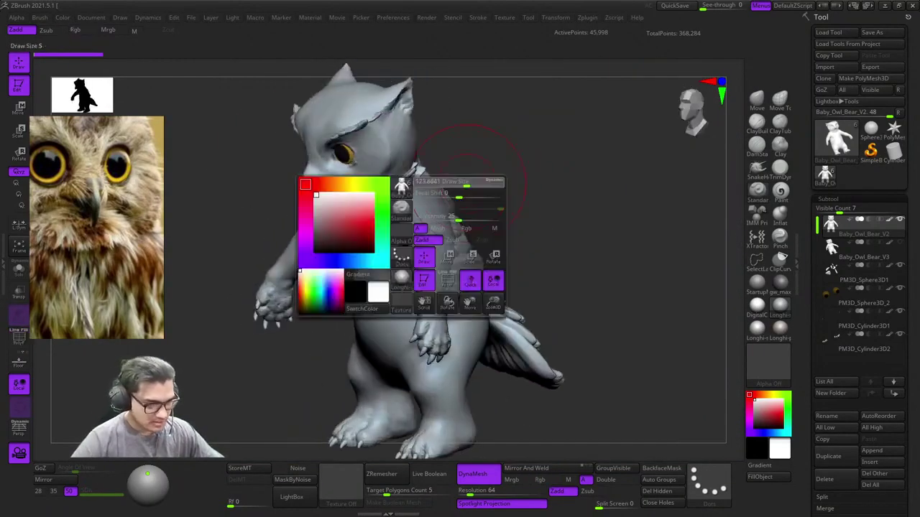
{"action": "left_click_drag", "start_coordinate": [469, 184], "coordinate": [447, 183]}
{"action": "mouse_move", "coordinate": [455, 189]}
{"action": "right_mouse_down", "text": "ctrl"}
{"action": "mouse_move", "coordinate": [460, 241]}
{"action": "mouse_move", "coordinate": [403, 224]}
{"action": "mouse_move", "coordinate": [431, 241]}
{"action": "right_mouse_up", "text": "ctrl"}
{"action": "right_click_drag", "start_coordinate": [431, 241], "coordinate": [424, 126], "text": "ctrl"}
{"action": "mouse_move", "coordinate": [424, 126]}
{"action": "right_mouse_down"}
{"action": "mouse_move", "coordinate": [452, 187]}
{"action": "mouse_move", "coordinate": [388, 237]}
{"action": "mouse_move", "coordinate": [440, 280]}
{"action": "mouse_move", "coordinate": [479, 214]}
{"action": "mouse_move", "coordinate": [449, 262]}
{"action": "mouse_move", "coordinate": [404, 306]}
{"action": "right_mouse_up"}
{"action": "key", "text": "shift+f"}
{"action": "key", "text": "shift+f"}
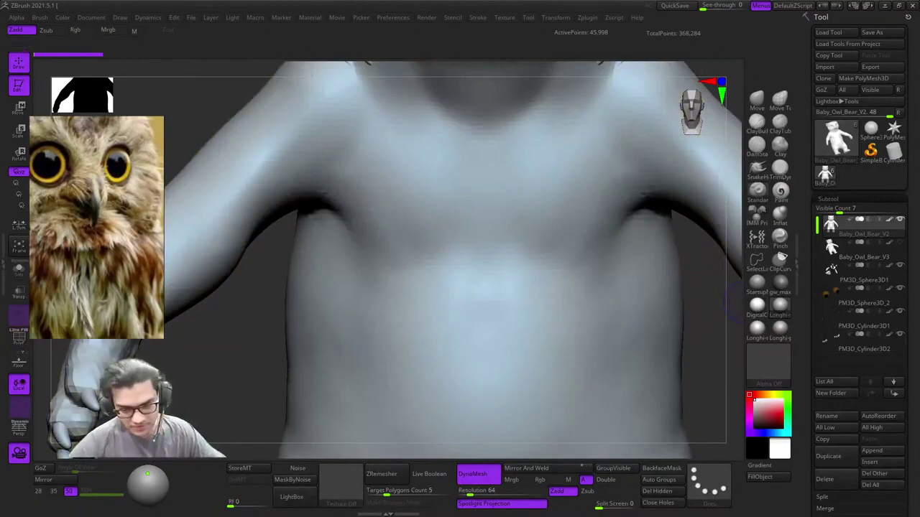
Step: Remesh the Baby_Owl_Bear_V2 body with DynaMesh at resolution 128 and Blur 0
{"action": "left_click_drag", "start_coordinate": [912, 452], "coordinate": [911, 93]}
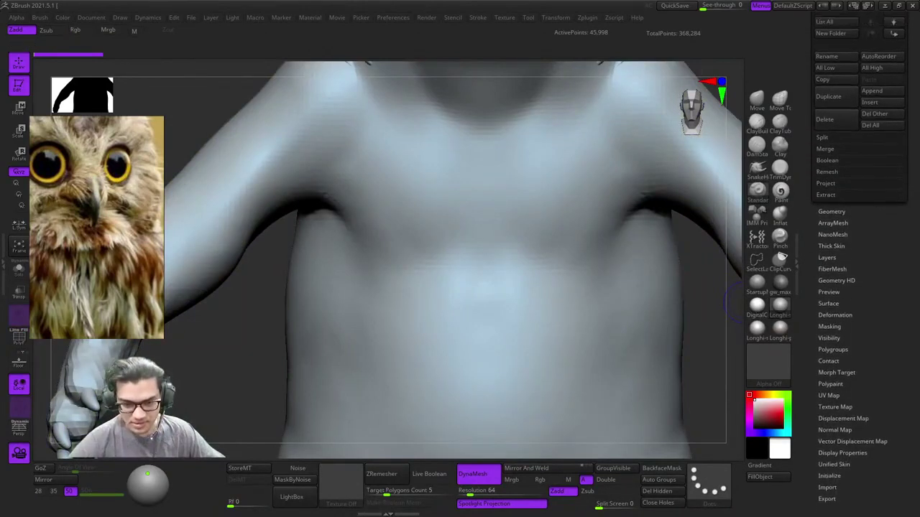
{"action": "key", "text": "shift"}
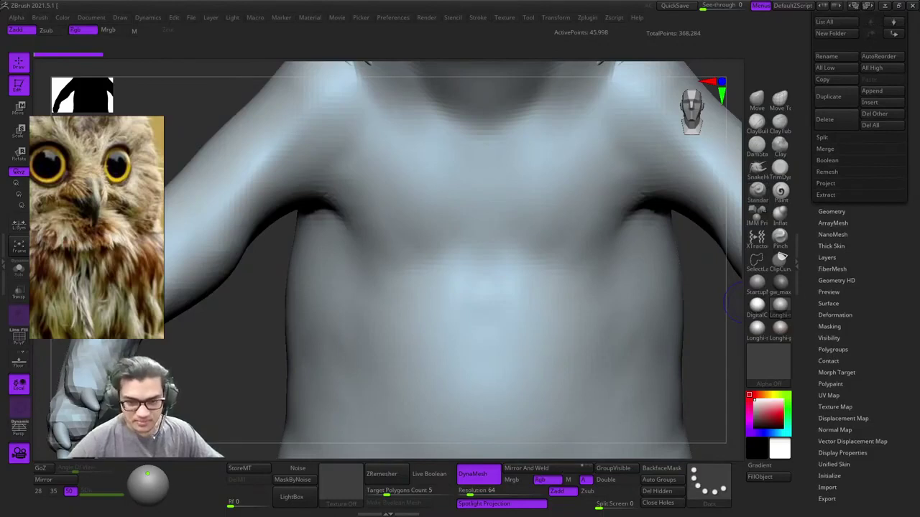
{"action": "left_click_drag", "start_coordinate": [887, 301], "coordinate": [887, 220]}
{"action": "left_click", "coordinate": [545, 480]}
{"action": "left_click", "coordinate": [831, 249]}
{"action": "left_click", "coordinate": [830, 313]}
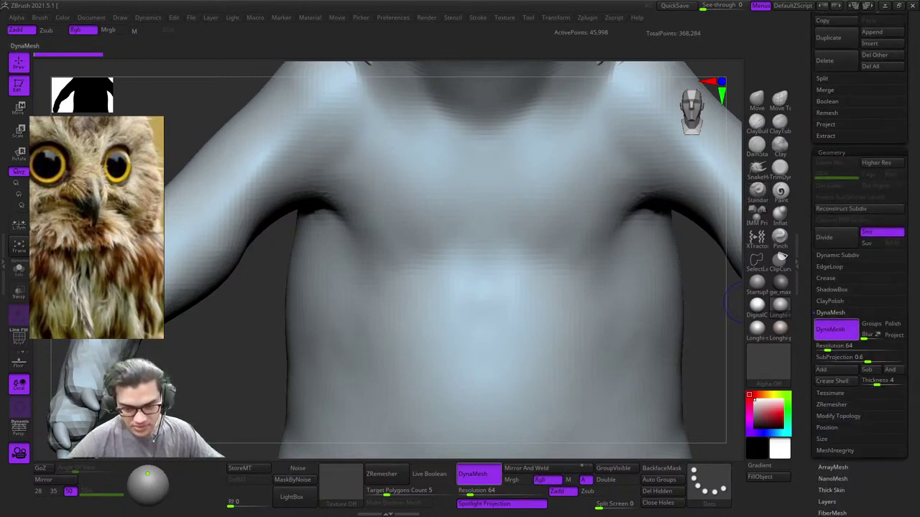
{"action": "left_click", "coordinate": [830, 347]}
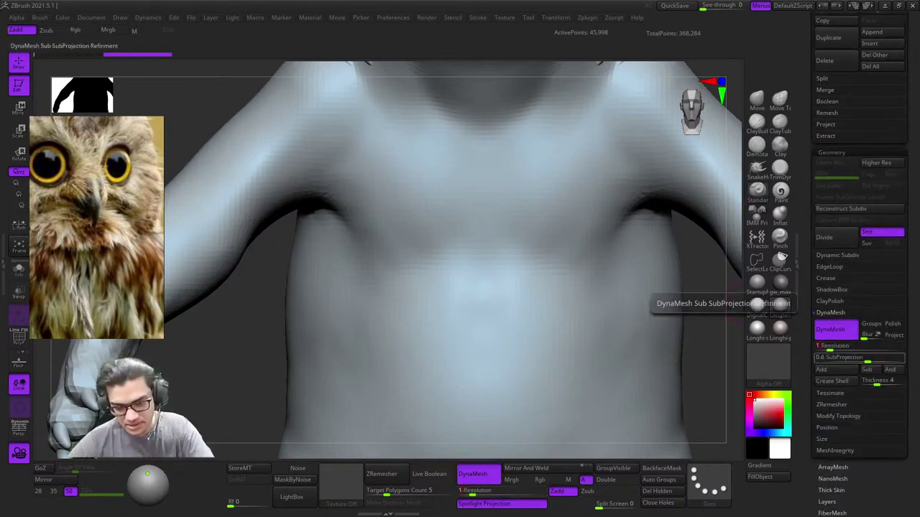
{"action": "type", "text": "128"}
{"action": "key", "text": "Return"}
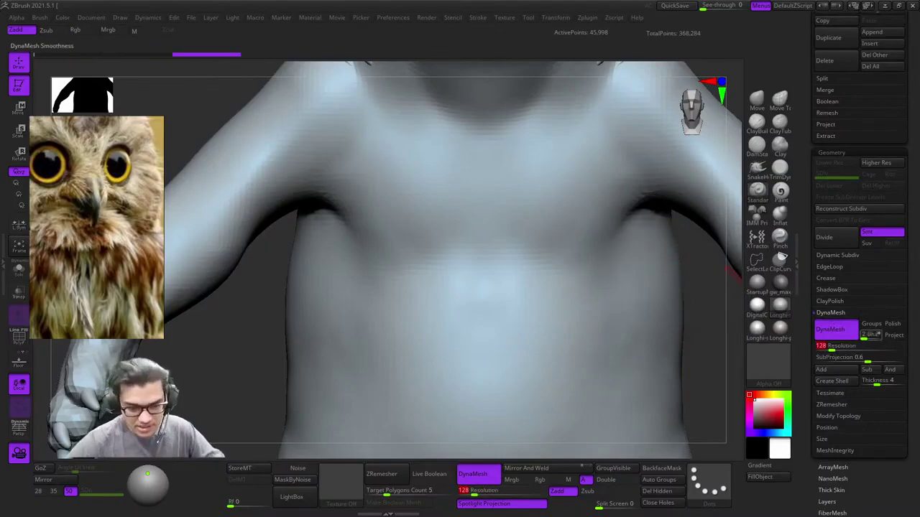
{"action": "left_click", "coordinate": [864, 334]}
{"action": "key", "text": "shift+f"}
{"action": "key", "text": "f"}
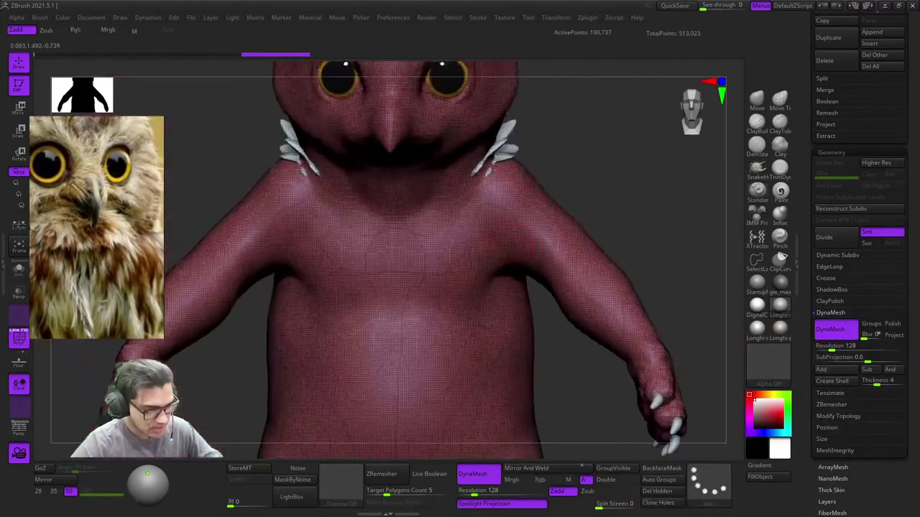
Step: Compare the body's wireframe before and after the DynaMesh remesh by undoing and redoing it, keeping the remeshed version
{"action": "key", "text": "ctrl+z"}
{"action": "right_click_drag", "start_coordinate": [519, 235], "coordinate": [575, 302]}
{"action": "key", "text": "ctrl+shift+z"}
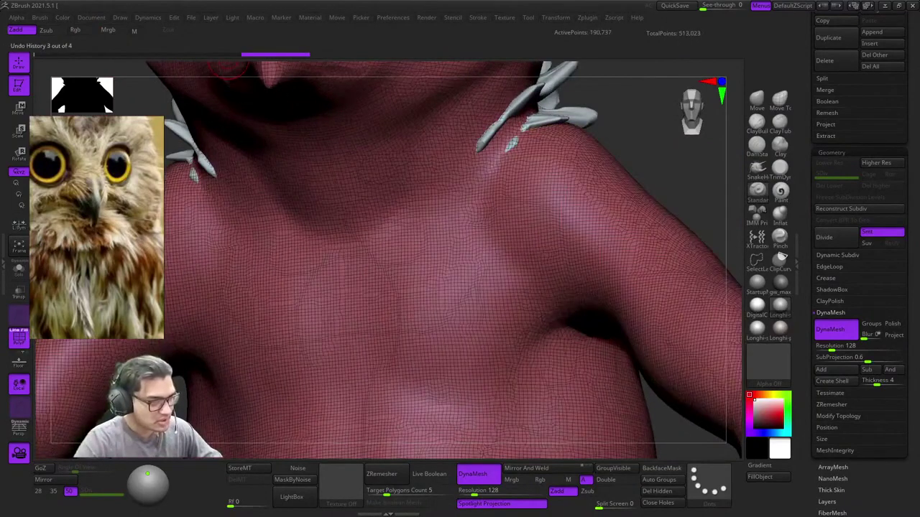
{"action": "key", "text": "f"}
{"action": "key", "text": "shift+f"}
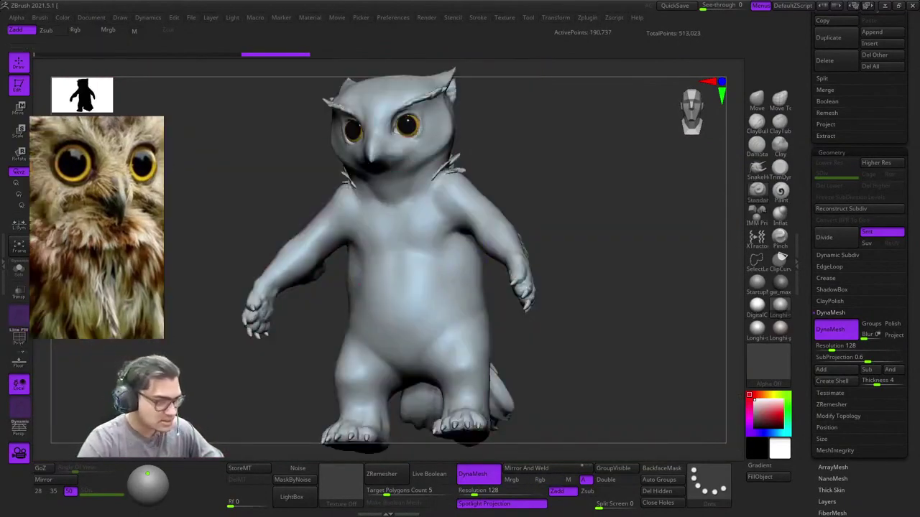
{"action": "key", "text": "shift+f"}
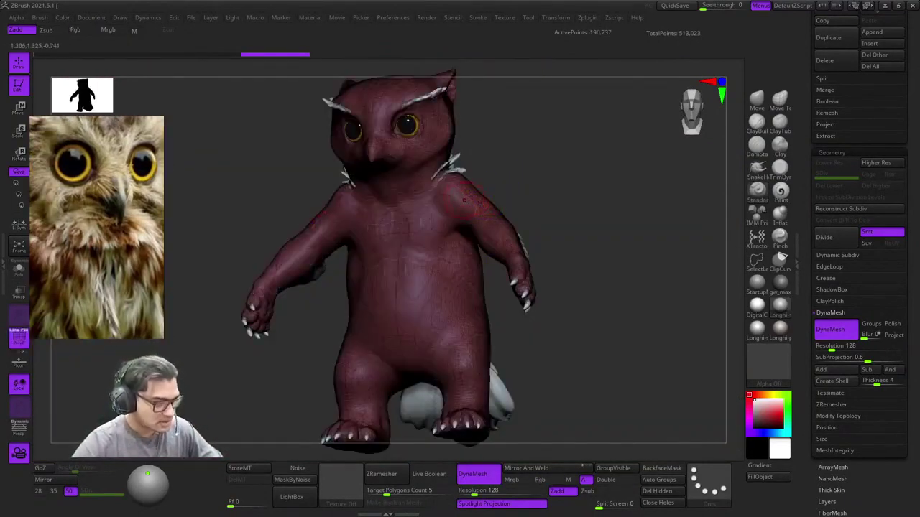
{"action": "key", "text": "ctrl+z"}
{"action": "mouse_move", "coordinate": [499, 194]}
{"action": "right_mouse_down", "text": "shift"}
{"action": "mouse_move", "coordinate": [468, 222]}
{"action": "mouse_move", "coordinate": [424, 219]}
{"action": "mouse_move", "coordinate": [466, 220]}
{"action": "right_mouse_up", "text": "shift"}
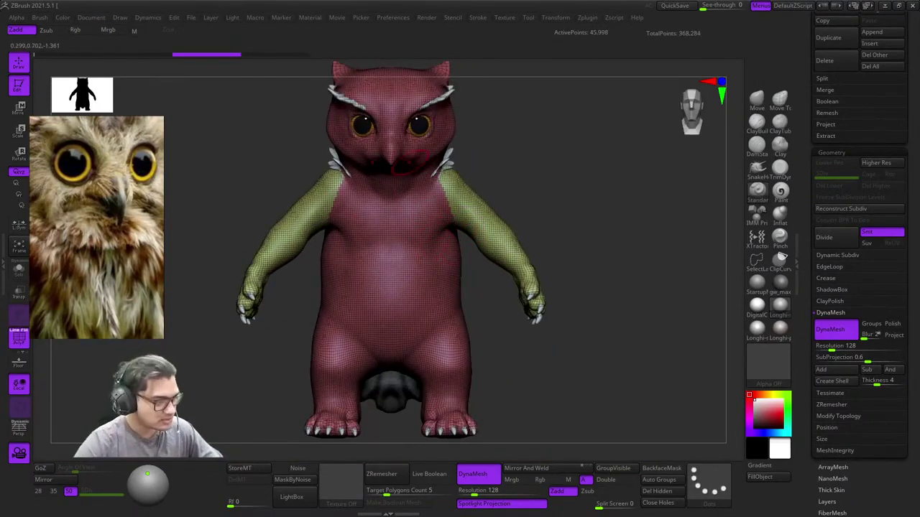
{"action": "key", "text": "ctrl+shift+z"}
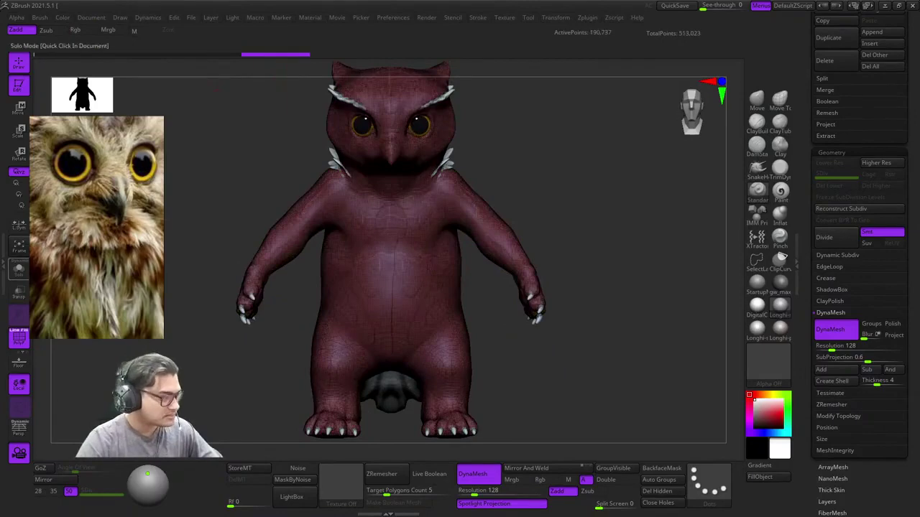
{"action": "key", "text": "f"}
{"action": "key", "text": "shift+f"}
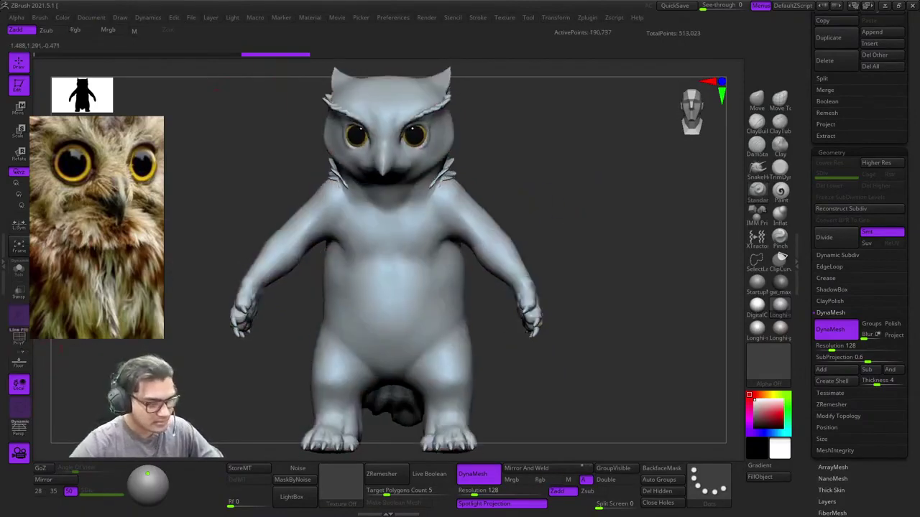
Step: Increase the brush draw size slightly while viewing the chest and shoulders up close
{"action": "right_click_drag", "start_coordinate": [530, 250], "coordinate": [468, 324]}
{"action": "key", "text": "space"}
{"action": "left_click_drag", "start_coordinate": [522, 258], "coordinate": [528, 258]}
{"action": "right_click_drag", "start_coordinate": [530, 273], "coordinate": [528, 252], "text": "alt"}
{"action": "right_click_drag", "start_coordinate": [528, 251], "coordinate": [524, 253], "text": "ctrl"}
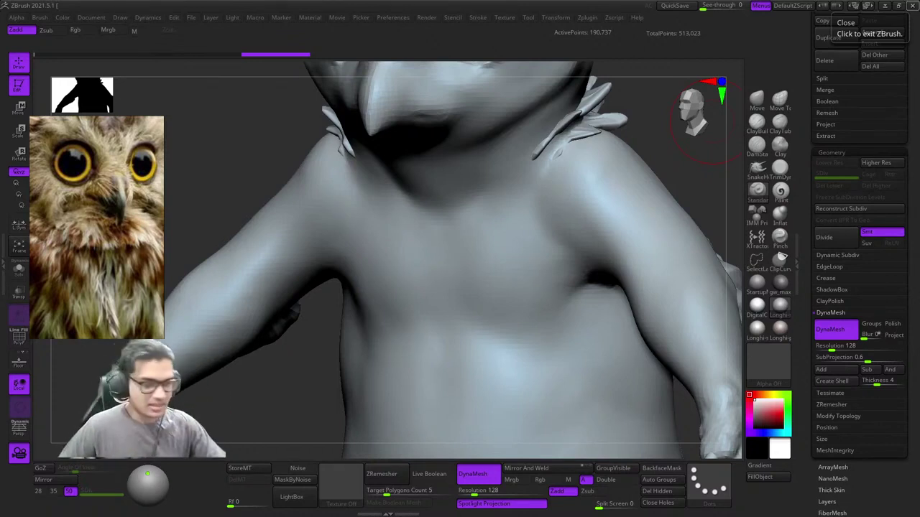
Step: Inspect the face mesh and isolate the body to examine its empty eye socket, bringing the other subtools back
{"action": "key", "text": "f"}
{"action": "key", "text": "shift+f"}
{"action": "key", "text": "shift+f"}
{"action": "mouse_move", "coordinate": [611, 230]}
{"action": "left_mouse_down"}
{"action": "mouse_move", "coordinate": [654, 231]}
{"action": "mouse_move", "coordinate": [647, 237]}
{"action": "left_mouse_up"}
{"action": "right_click_drag", "start_coordinate": [364, 186], "coordinate": [353, 221], "text": "ctrl"}
{"action": "key", "text": "shift+f"}
{"action": "key", "text": "shift+f"}
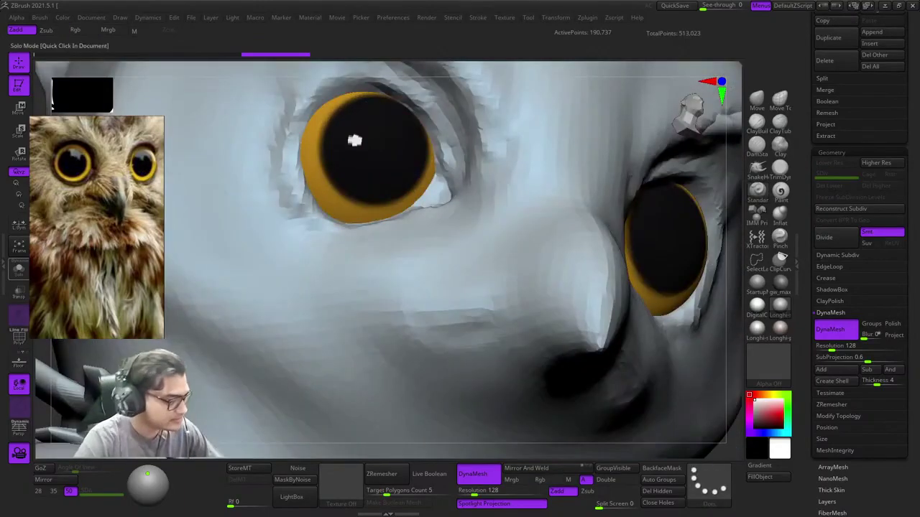
{"action": "left_click", "coordinate": [19, 269]}
{"action": "right_click_drag", "start_coordinate": [253, 192], "coordinate": [462, 191]}
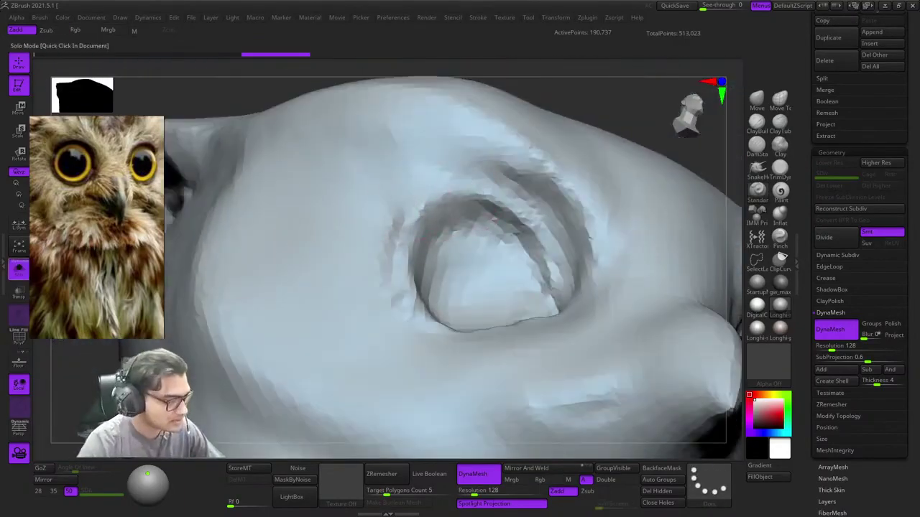
{"action": "left_click", "coordinate": [18, 269]}
Step: Carve creases around the outer and lower rim of the eye socket with the DamStandard brush
{"action": "left_click", "coordinate": [757, 146]}
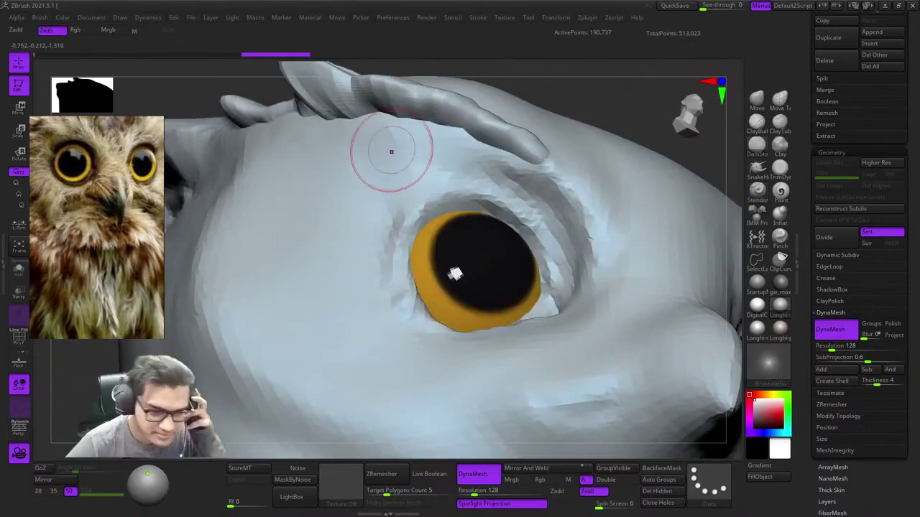
{"action": "right_click_drag", "start_coordinate": [403, 189], "coordinate": [404, 215]}
{"action": "mouse_move", "coordinate": [468, 241]}
{"action": "right_mouse_down", "text": "alt"}
{"action": "mouse_move", "coordinate": [456, 105]}
{"action": "mouse_move", "coordinate": [453, 179]}
{"action": "right_mouse_up", "text": "alt"}
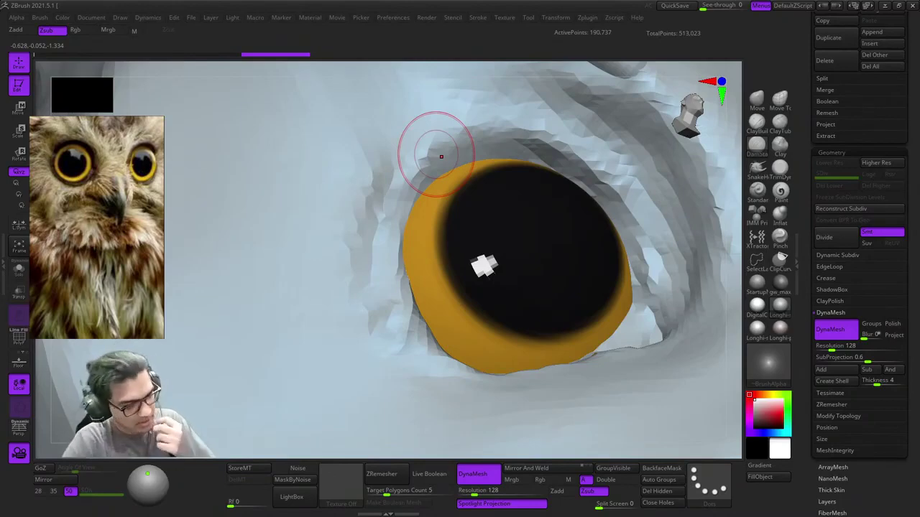
{"action": "right_click_drag", "start_coordinate": [430, 108], "coordinate": [441, 166]}
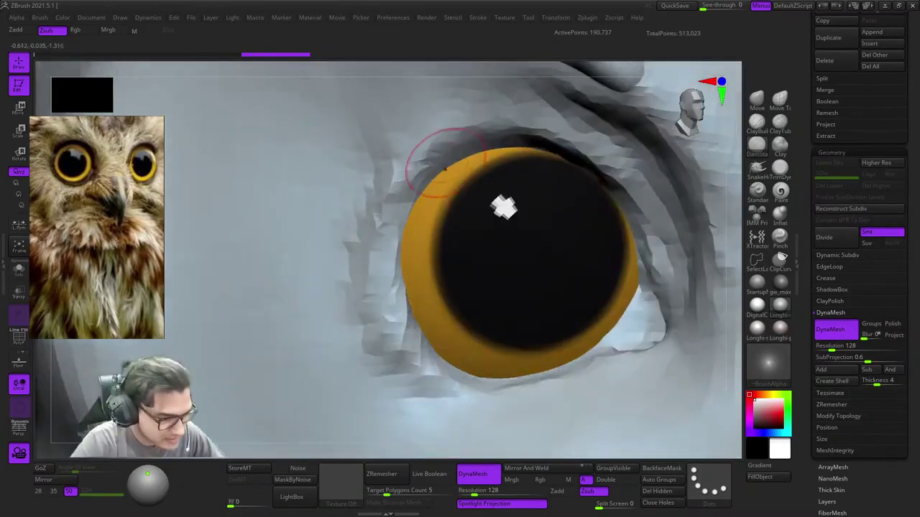
{"action": "right_click_drag", "start_coordinate": [404, 202], "coordinate": [396, 189]}
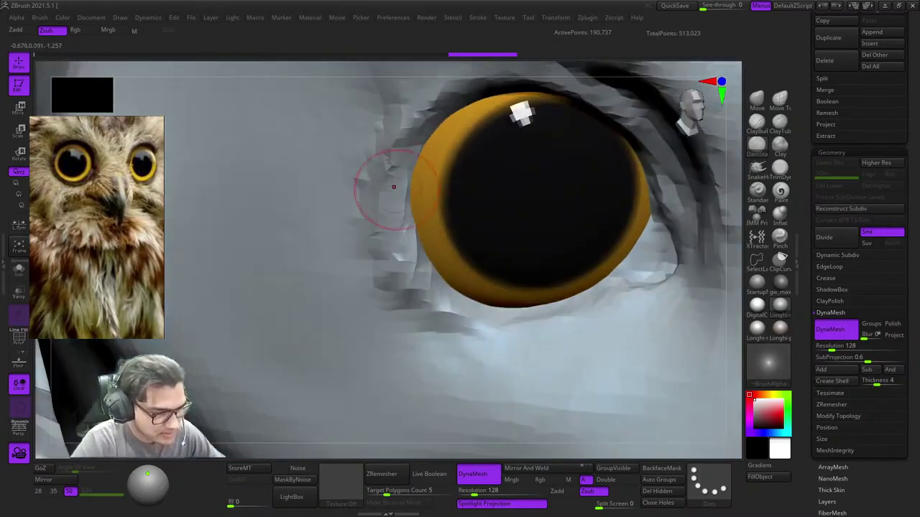
{"action": "mouse_move", "coordinate": [394, 154]}
{"action": "left_mouse_down"}
{"action": "mouse_move", "coordinate": [404, 264]}
{"action": "mouse_move", "coordinate": [495, 318]}
{"action": "left_mouse_up"}
{"action": "right_click_drag", "start_coordinate": [495, 318], "coordinate": [482, 396]}
{"action": "mouse_move", "coordinate": [440, 311]}
{"action": "left_mouse_down"}
{"action": "mouse_move", "coordinate": [558, 311]}
{"action": "mouse_move", "coordinate": [602, 297]}
{"action": "left_mouse_up"}
{"action": "right_click_drag", "start_coordinate": [602, 298], "coordinate": [532, 305]}
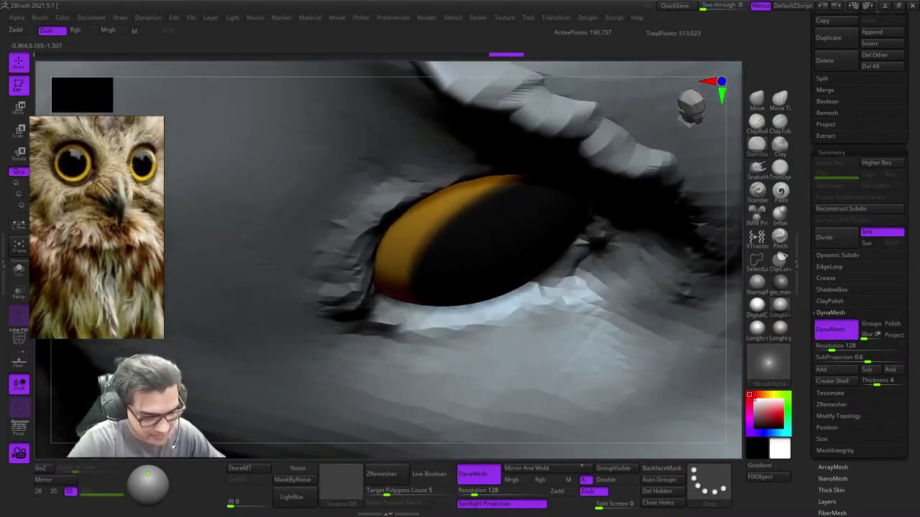
{"action": "mouse_move", "coordinate": [496, 331]}
{"action": "left_mouse_down"}
{"action": "mouse_move", "coordinate": [595, 294]}
{"action": "mouse_move", "coordinate": [560, 318]}
{"action": "mouse_move", "coordinate": [579, 305]}
{"action": "left_mouse_up"}
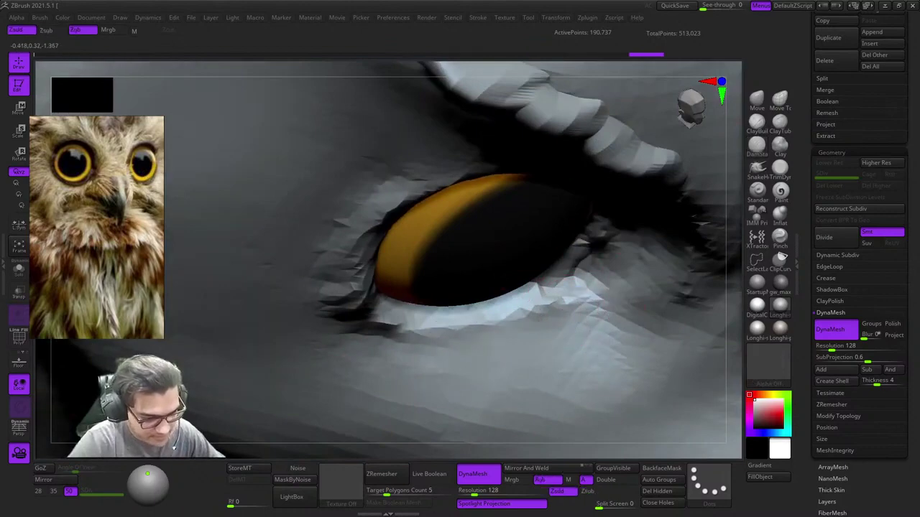
Step: Smooth the surface below the eye and beside its outer corner
{"action": "mouse_move", "coordinate": [425, 363]}
{"action": "right_mouse_down"}
{"action": "mouse_move", "coordinate": [468, 369]}
{"action": "mouse_move", "coordinate": [480, 291]}
{"action": "right_mouse_up"}
{"action": "left_click_drag", "start_coordinate": [465, 350], "coordinate": [506, 375], "text": "shift"}
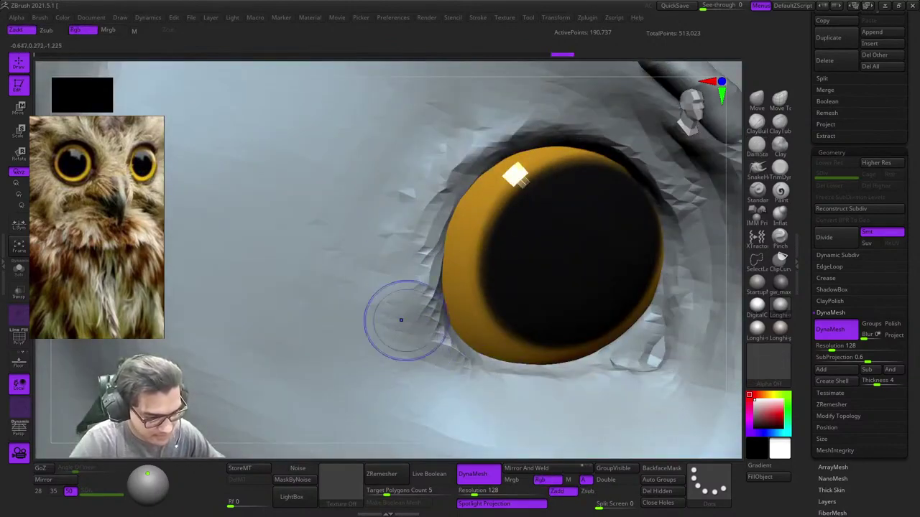
{"action": "left_click_drag", "start_coordinate": [395, 222], "coordinate": [366, 258], "text": "shift"}
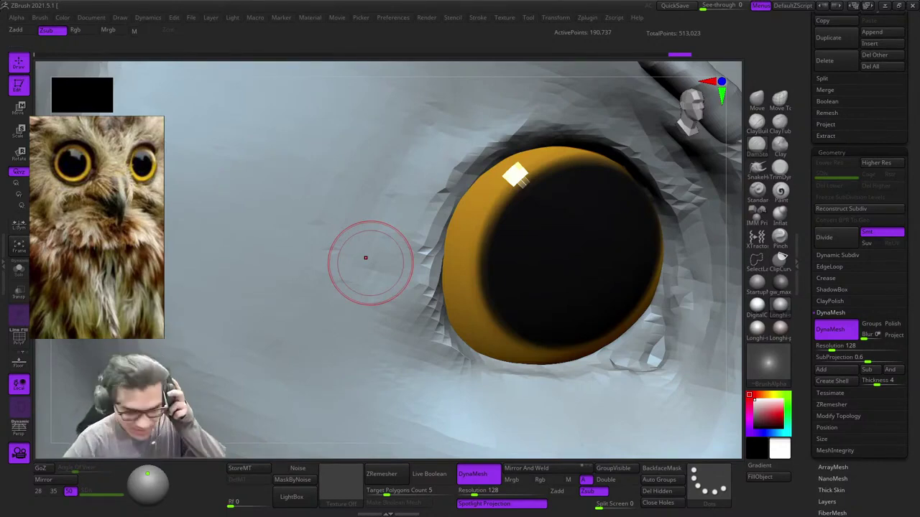
Step: Carve and refine the eyelid rim and the inner corner of the eye socket with the DamStandard brush
{"action": "right_click_drag", "start_coordinate": [535, 187], "coordinate": [505, 146]}
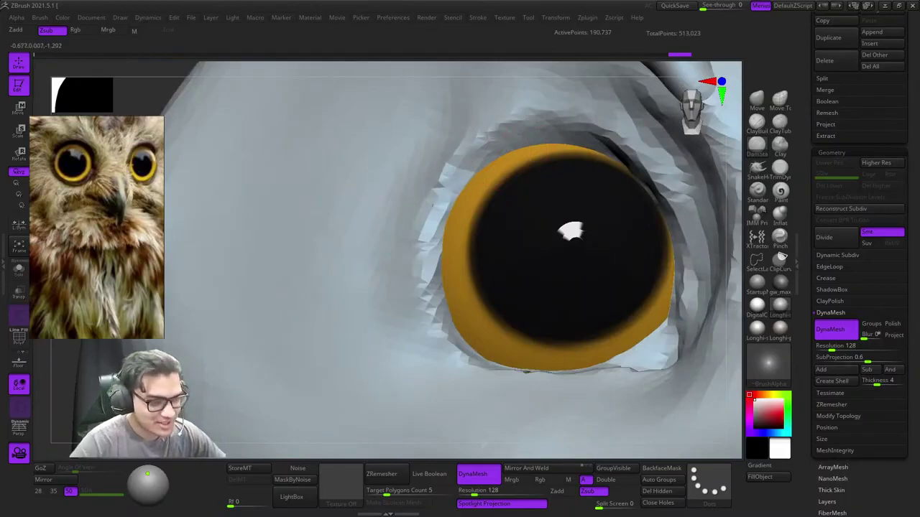
{"action": "right_click_drag", "start_coordinate": [399, 231], "coordinate": [439, 216]}
{"action": "left_click_drag", "start_coordinate": [439, 215], "coordinate": [507, 210]}
{"action": "right_click_drag", "start_coordinate": [507, 215], "coordinate": [484, 168], "text": "alt"}
{"action": "right_click_drag", "start_coordinate": [484, 201], "coordinate": [544, 172]}
{"action": "left_click_drag", "start_coordinate": [543, 173], "coordinate": [554, 168]}
{"action": "right_click_drag", "start_coordinate": [597, 331], "coordinate": [580, 247], "text": "alt"}
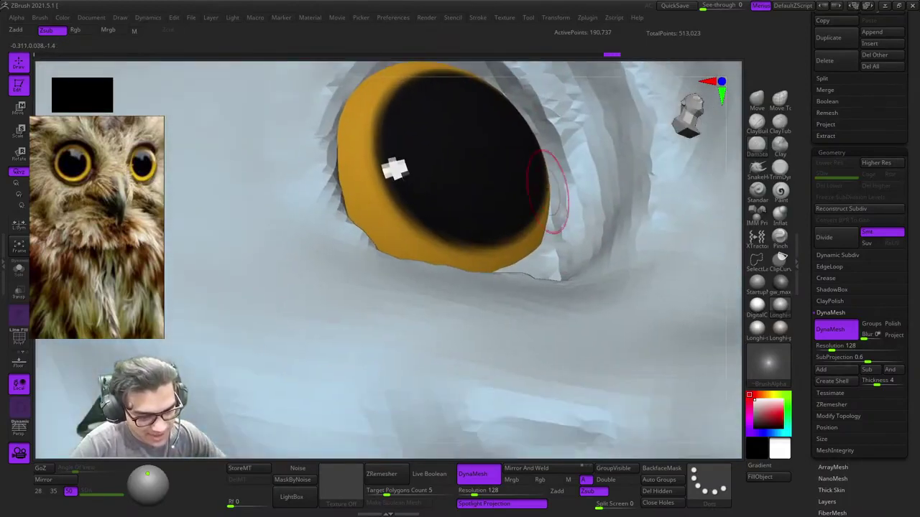
Step: Define the lower eyelid edge from the inner corner outward, working from below and above the eye
{"action": "right_click_drag", "start_coordinate": [548, 191], "coordinate": [585, 257]}
{"action": "mouse_move", "coordinate": [571, 175]}
{"action": "left_mouse_down"}
{"action": "mouse_move", "coordinate": [563, 205]}
{"action": "mouse_move", "coordinate": [572, 155]}
{"action": "left_mouse_up"}
{"action": "mouse_move", "coordinate": [567, 255]}
{"action": "right_mouse_down"}
{"action": "mouse_move", "coordinate": [545, 291]}
{"action": "mouse_move", "coordinate": [568, 212]}
{"action": "right_mouse_up"}
{"action": "left_click_drag", "start_coordinate": [574, 205], "coordinate": [580, 211]}
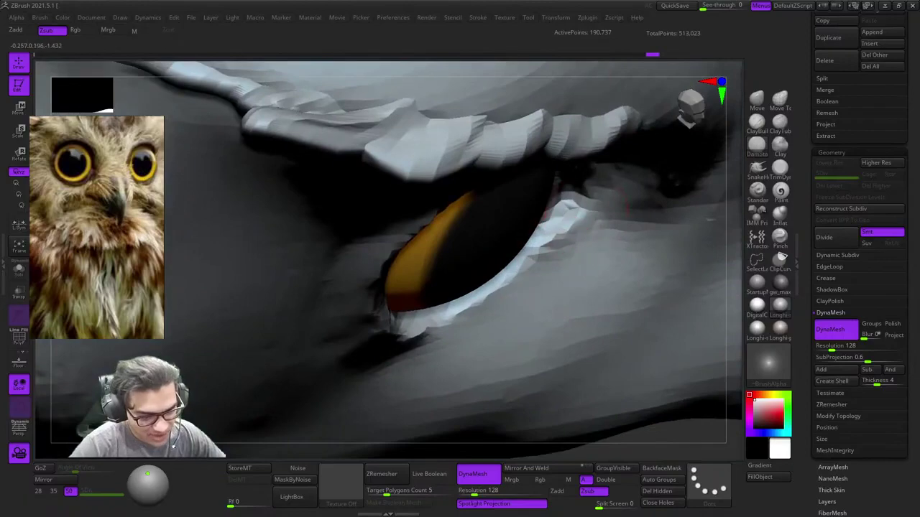
{"action": "right_click_drag", "start_coordinate": [520, 268], "coordinate": [532, 225]}
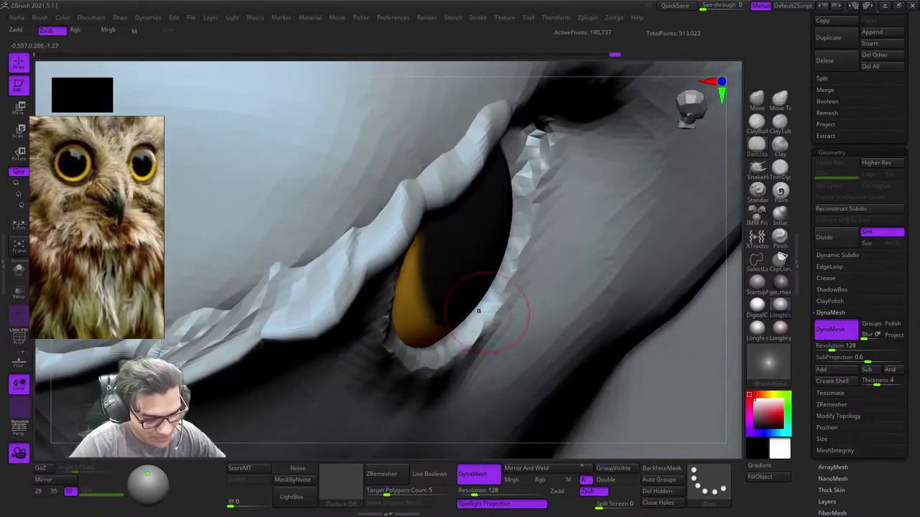
{"action": "right_click_drag", "start_coordinate": [448, 360], "coordinate": [442, 366]}
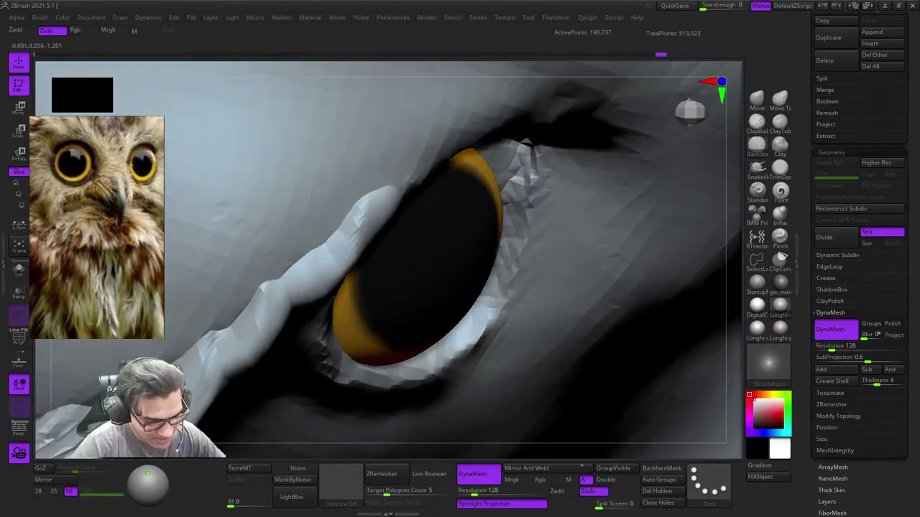
Step: Refine the tear-duct corner between the eyelid and the beak bridge and check the whole face
{"action": "right_click_drag", "start_coordinate": [517, 249], "coordinate": [493, 261]}
{"action": "right_click", "coordinate": [477, 278]}
{"action": "right_click_drag", "start_coordinate": [541, 210], "coordinate": [534, 148]}
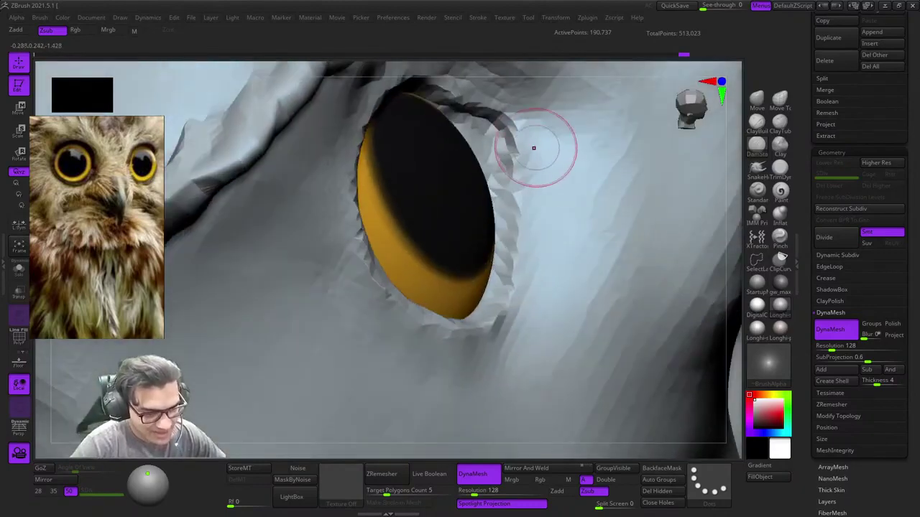
{"action": "right_click_drag", "start_coordinate": [523, 271], "coordinate": [483, 219]}
{"action": "right_click_drag", "start_coordinate": [483, 219], "coordinate": [508, 218], "text": "ctrl"}
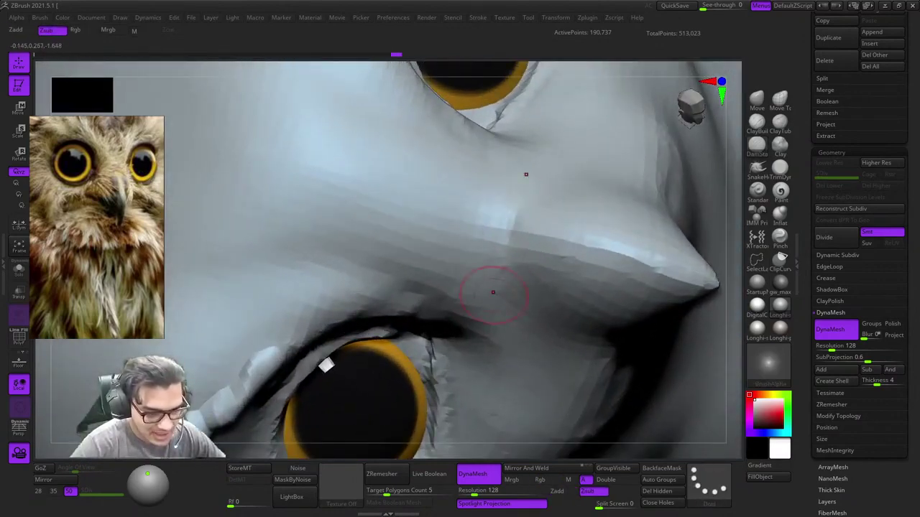
{"action": "right_click_drag", "start_coordinate": [493, 292], "coordinate": [530, 250], "text": "ctrl"}
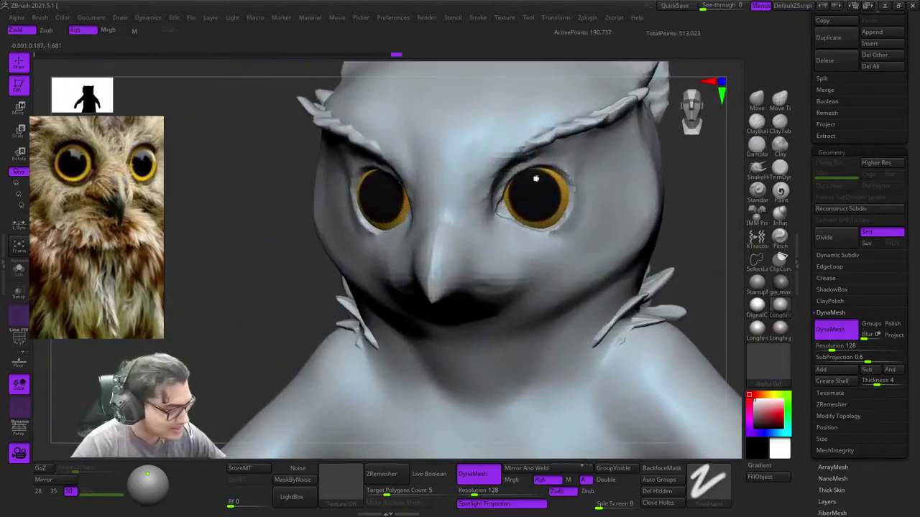
Step: Select the DamStandard brush and start carving the mouth line at the tip of the beak
{"action": "right_click_drag", "start_coordinate": [480, 224], "coordinate": [431, 324]}
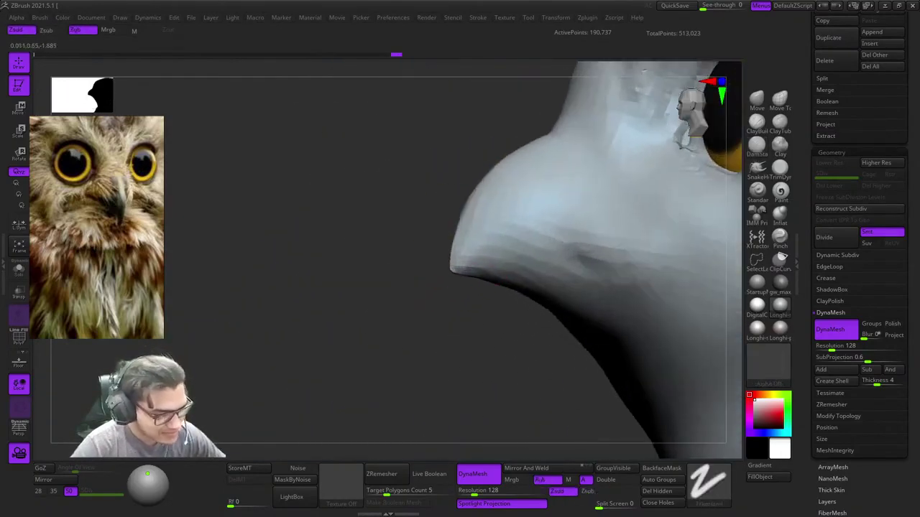
{"action": "key", "text": "b"}
{"action": "key", "text": "d"}
{"action": "key", "text": "s"}
{"action": "key", "text": "space"}
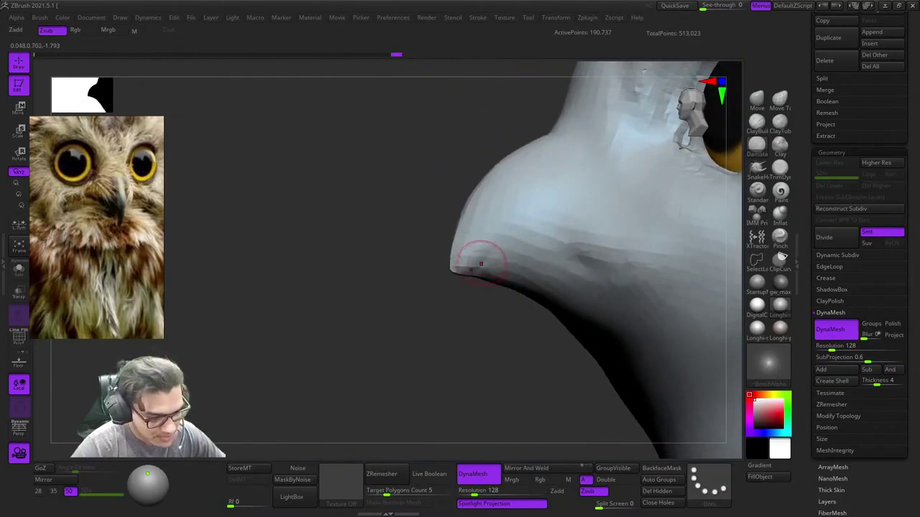
{"action": "right_click_drag", "start_coordinate": [516, 238], "coordinate": [450, 242]}
{"action": "key", "text": "space"}
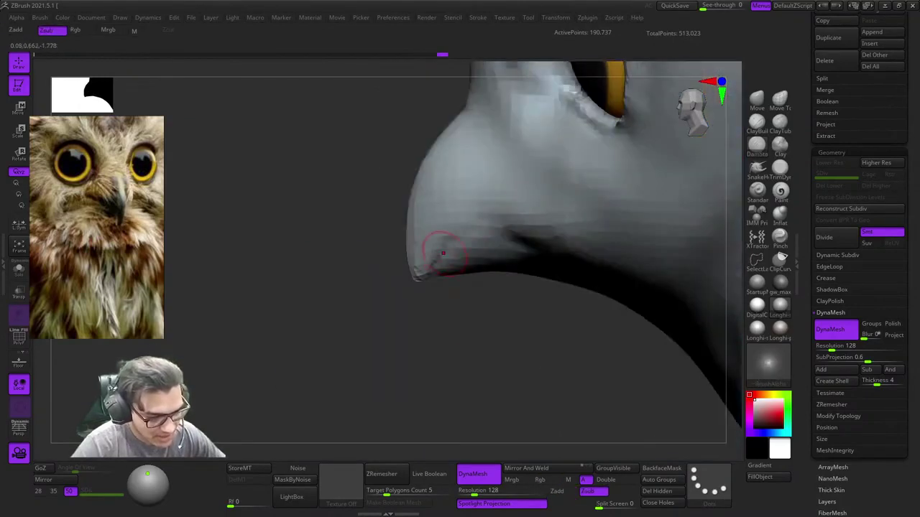
Step: Carve the curved mouth line from the beak tip back along the side towards the cheek
{"action": "right_click_drag", "start_coordinate": [531, 214], "coordinate": [506, 234], "text": "alt"}
{"action": "right_click_drag", "start_coordinate": [427, 249], "coordinate": [431, 244]}
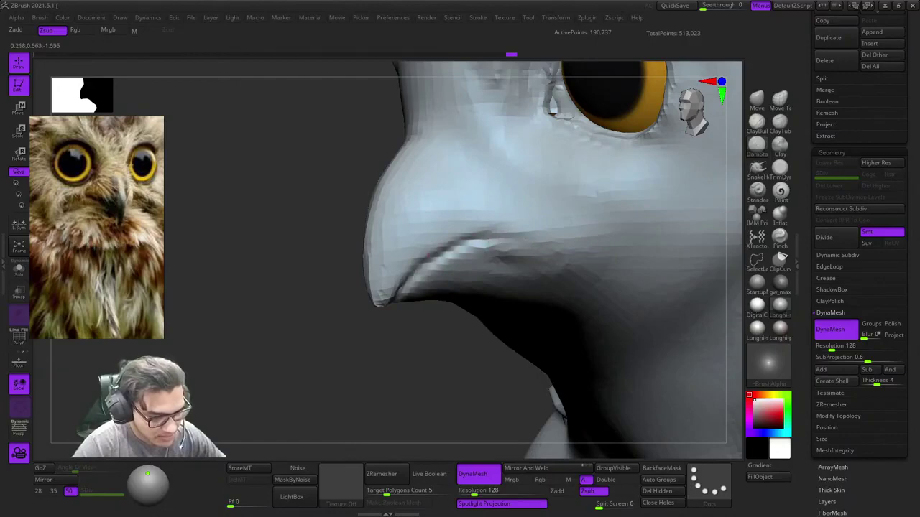
{"action": "left_click_drag", "start_coordinate": [497, 232], "coordinate": [537, 238]}
{"action": "right_click_drag", "start_coordinate": [536, 238], "coordinate": [529, 179], "text": "ctrl"}
{"action": "right_click_drag", "start_coordinate": [459, 215], "coordinate": [523, 281]}
{"action": "right_click_drag", "start_coordinate": [460, 266], "coordinate": [528, 259]}
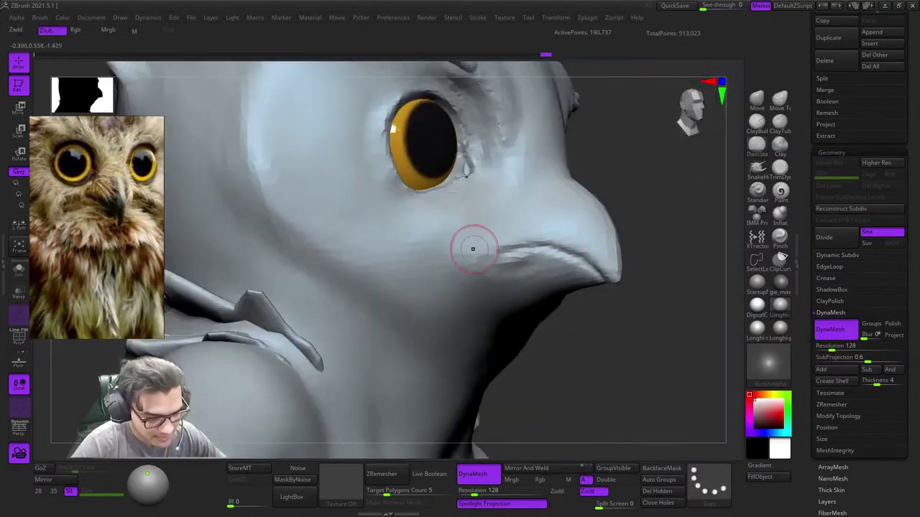
Step: Carve the corner of the mouth with a crease curving down behind the mouth line
{"action": "mouse_move", "coordinate": [464, 265]}
{"action": "right_mouse_down"}
{"action": "mouse_move", "coordinate": [448, 226]}
{"action": "mouse_move", "coordinate": [450, 266]}
{"action": "right_mouse_up"}
{"action": "right_click_drag", "start_coordinate": [449, 265], "coordinate": [468, 276]}
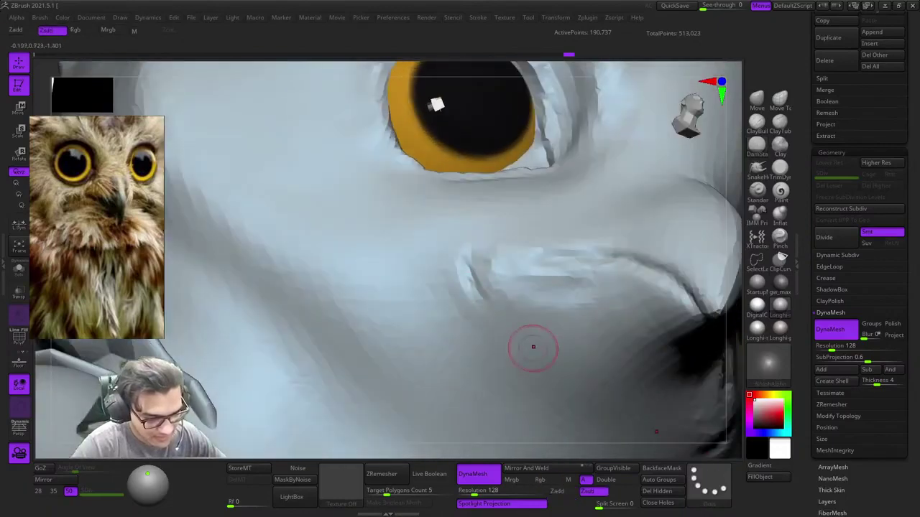
{"action": "right_click_drag", "start_coordinate": [546, 338], "coordinate": [513, 330]}
{"action": "right_click_drag", "start_coordinate": [439, 305], "coordinate": [432, 260]}
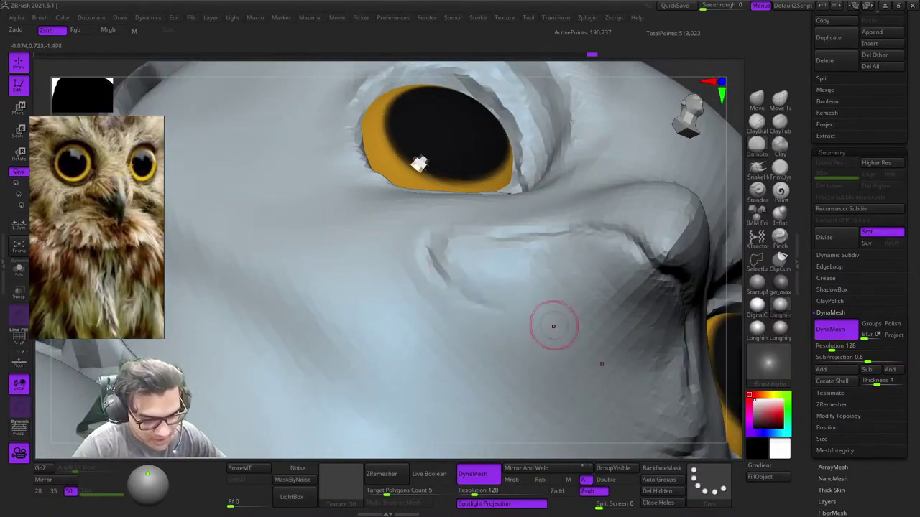
{"action": "right_click_drag", "start_coordinate": [544, 337], "coordinate": [496, 288], "text": "ctrl"}
{"action": "mouse_move", "coordinate": [496, 288]}
{"action": "right_mouse_down", "text": "ctrl"}
{"action": "mouse_move", "coordinate": [503, 352]}
{"action": "mouse_move", "coordinate": [529, 371]}
{"action": "mouse_move", "coordinate": [521, 257]}
{"action": "right_mouse_up", "text": "ctrl"}
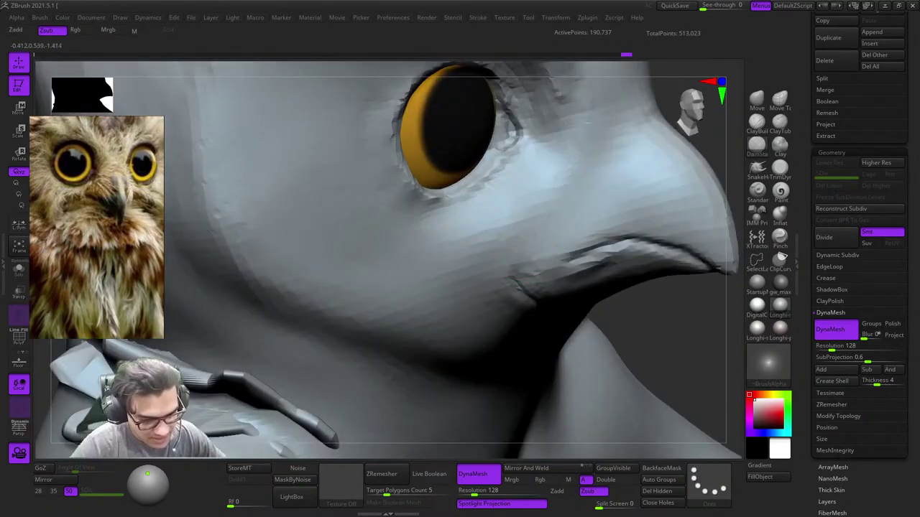
Step: Deepen the mouth corner and carve the edge where the base of the beak meets the face
{"action": "mouse_move", "coordinate": [616, 155]}
{"action": "right_mouse_down"}
{"action": "mouse_move", "coordinate": [566, 218]}
{"action": "mouse_move", "coordinate": [568, 177]}
{"action": "mouse_move", "coordinate": [542, 162]}
{"action": "right_mouse_up"}
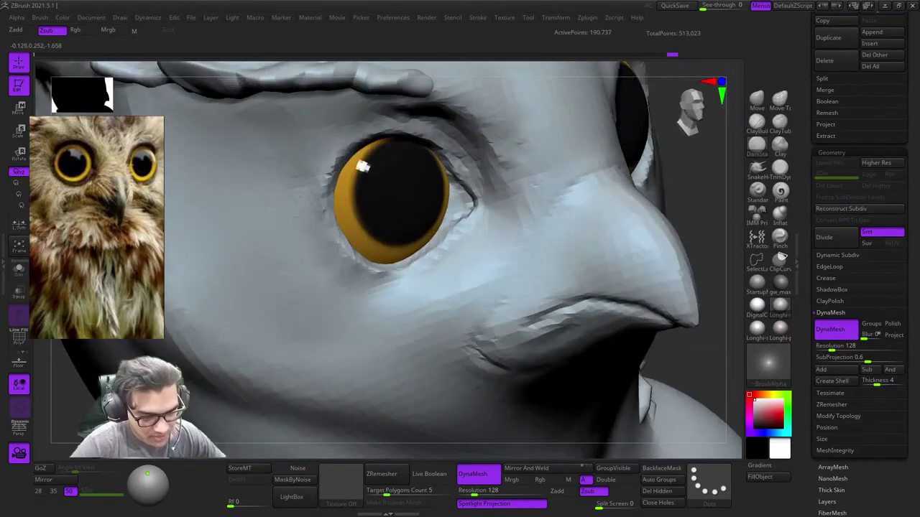
{"action": "right_click_drag", "start_coordinate": [468, 312], "coordinate": [460, 359], "text": "ctrl"}
{"action": "right_click_drag", "start_coordinate": [459, 360], "coordinate": [395, 338]}
{"action": "mouse_move", "coordinate": [517, 216]}
{"action": "right_mouse_down", "text": "alt"}
{"action": "mouse_move", "coordinate": [472, 158]}
{"action": "mouse_move", "coordinate": [520, 220]}
{"action": "mouse_move", "coordinate": [462, 189]}
{"action": "mouse_move", "coordinate": [517, 194]}
{"action": "mouse_move", "coordinate": [507, 281]}
{"action": "mouse_move", "coordinate": [466, 262]}
{"action": "mouse_move", "coordinate": [447, 235]}
{"action": "mouse_move", "coordinate": [444, 197]}
{"action": "right_mouse_up", "text": "alt"}
{"action": "right_click_drag", "start_coordinate": [444, 197], "coordinate": [550, 215]}
{"action": "right_click_drag", "start_coordinate": [550, 216], "coordinate": [546, 244], "text": "ctrl"}
{"action": "mouse_move", "coordinate": [514, 201]}
{"action": "right_mouse_down", "text": "ctrl"}
{"action": "mouse_move", "coordinate": [503, 225]}
{"action": "mouse_move", "coordinate": [449, 245]}
{"action": "mouse_move", "coordinate": [474, 295]}
{"action": "mouse_move", "coordinate": [503, 188]}
{"action": "right_mouse_up", "text": "ctrl"}
Step: Carve creases between the inner corner of the eye and the bridge of the beak
{"action": "left_click", "coordinate": [485, 234], "text": "alt"}
{"action": "right_click_drag", "start_coordinate": [503, 188], "coordinate": [492, 283]}
{"action": "right_click_drag", "start_coordinate": [568, 208], "coordinate": [531, 205]}
{"action": "right_click_drag", "start_coordinate": [531, 205], "coordinate": [568, 164], "text": "ctrl"}
{"action": "right_click_drag", "start_coordinate": [567, 164], "coordinate": [505, 253], "text": "ctrl"}
{"action": "left_click_drag", "start_coordinate": [531, 191], "coordinate": [506, 217]}
{"action": "right_click_drag", "start_coordinate": [522, 319], "coordinate": [530, 260]}
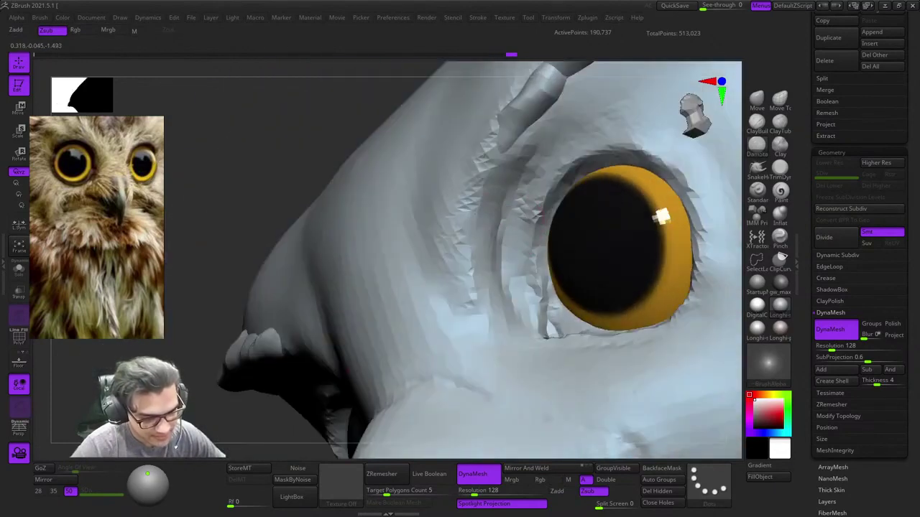
Step: Carve frown creases on the forehead above the inner brows and soften them by smoothing
{"action": "mouse_move", "coordinate": [661, 215]}
{"action": "right_mouse_down"}
{"action": "mouse_move", "coordinate": [486, 272]}
{"action": "mouse_move", "coordinate": [503, 245]}
{"action": "mouse_move", "coordinate": [597, 280]}
{"action": "mouse_move", "coordinate": [632, 244]}
{"action": "right_mouse_up"}
{"action": "mouse_move", "coordinate": [489, 223]}
{"action": "right_mouse_down", "text": "ctrl"}
{"action": "mouse_move", "coordinate": [470, 258]}
{"action": "mouse_move", "coordinate": [511, 251]}
{"action": "right_mouse_up", "text": "ctrl"}
{"action": "right_click_drag", "start_coordinate": [486, 289], "coordinate": [529, 357], "text": "alt"}
{"action": "left_click_drag", "start_coordinate": [524, 359], "coordinate": [540, 379]}
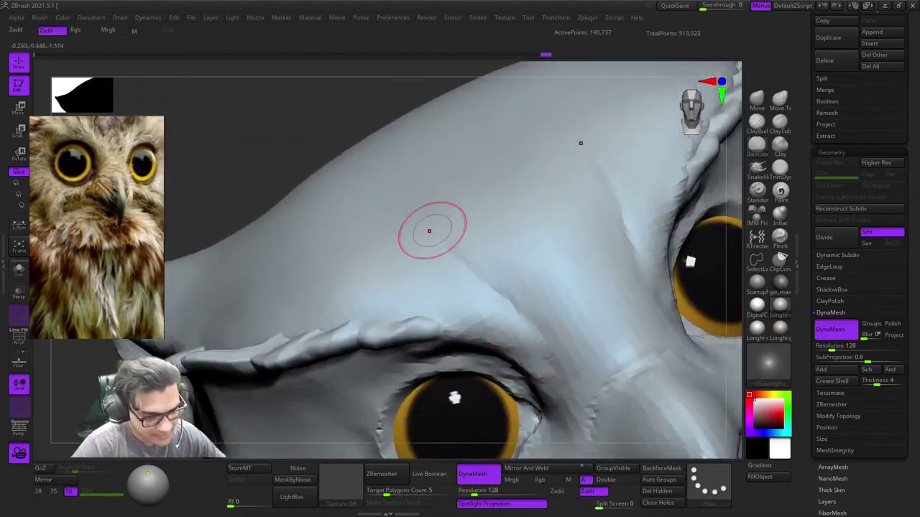
{"action": "mouse_move", "coordinate": [539, 340]}
{"action": "right_mouse_down", "text": "ctrl"}
{"action": "mouse_move", "coordinate": [487, 230]}
{"action": "mouse_move", "coordinate": [496, 284]}
{"action": "right_mouse_up", "text": "ctrl"}
{"action": "left_click_drag", "start_coordinate": [526, 305], "coordinate": [537, 321], "text": "shift"}
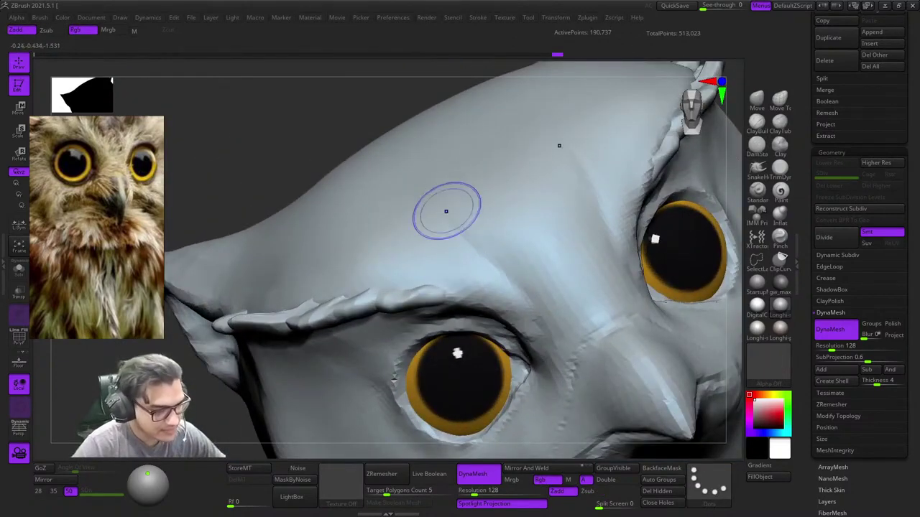
{"action": "right_click_drag", "start_coordinate": [503, 324], "coordinate": [516, 316], "text": "shift"}
{"action": "mouse_move", "coordinate": [516, 316]}
{"action": "right_mouse_down", "text": "ctrl"}
{"action": "mouse_move", "coordinate": [505, 258]}
{"action": "mouse_move", "coordinate": [528, 208]}
{"action": "mouse_move", "coordinate": [557, 248]}
{"action": "mouse_move", "coordinate": [521, 402]}
{"action": "mouse_move", "coordinate": [485, 381]}
{"action": "right_mouse_up", "text": "ctrl"}
{"action": "right_click_drag", "start_coordinate": [531, 216], "coordinate": [522, 212], "text": "alt"}
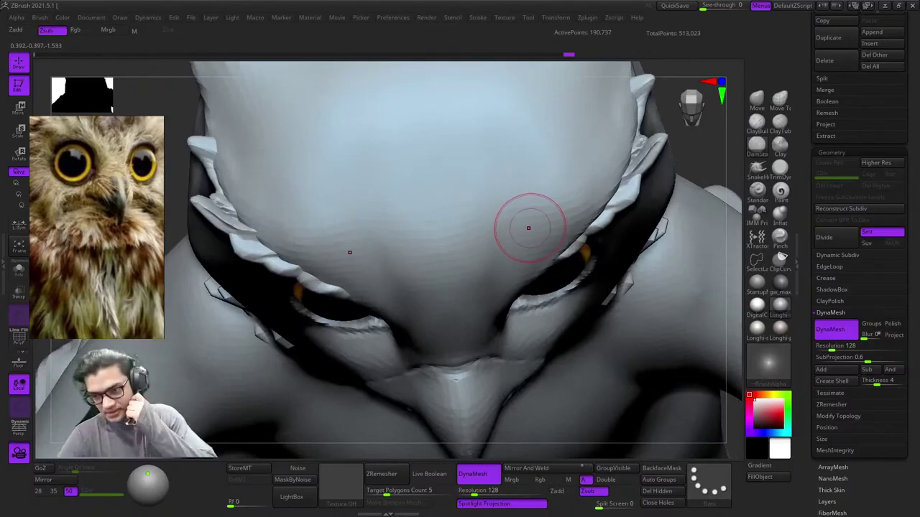
Step: Select the ClayBuildup brush and switch its alpha to a soft round one
{"action": "left_click", "coordinate": [752, 115]}
{"action": "mouse_move", "coordinate": [535, 276]}
{"action": "right_mouse_down"}
{"action": "mouse_move", "coordinate": [527, 176]}
{"action": "mouse_move", "coordinate": [492, 255]}
{"action": "right_mouse_up"}
{"action": "key", "text": "space"}
{"action": "left_click", "coordinate": [552, 192]}
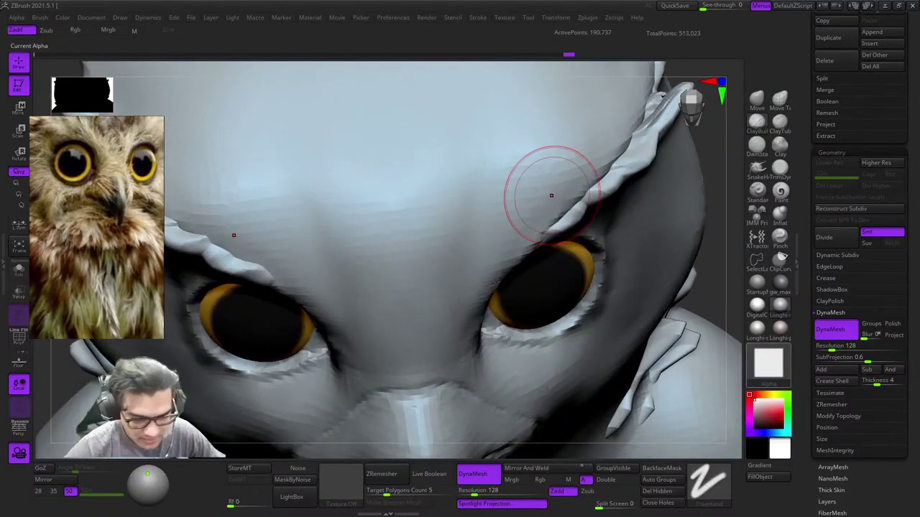
{"action": "left_click", "coordinate": [769, 364]}
{"action": "left_click", "coordinate": [479, 352]}
{"action": "key", "text": "space"}
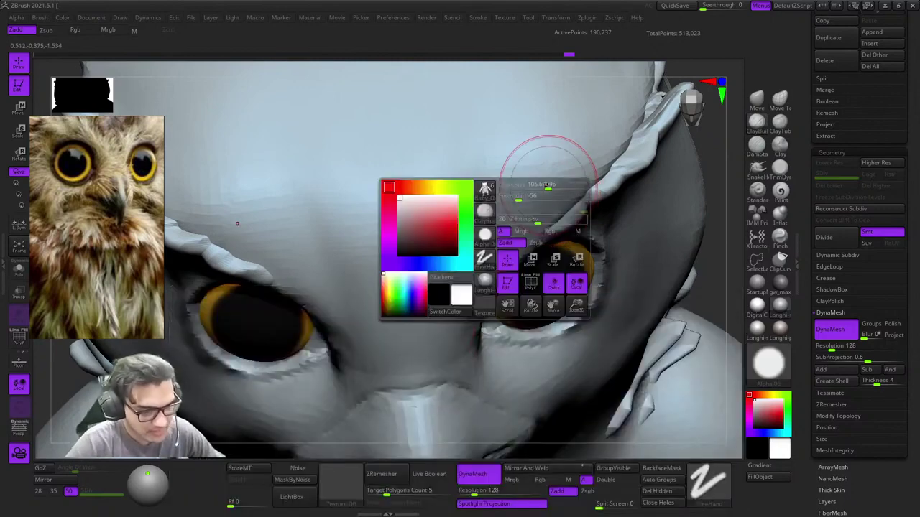
Step: Adjust the brush size and build up volume on the forehead just above the brow feathers
{"action": "right_click_drag", "start_coordinate": [530, 144], "coordinate": [552, 163]}
{"action": "key", "text": "space"}
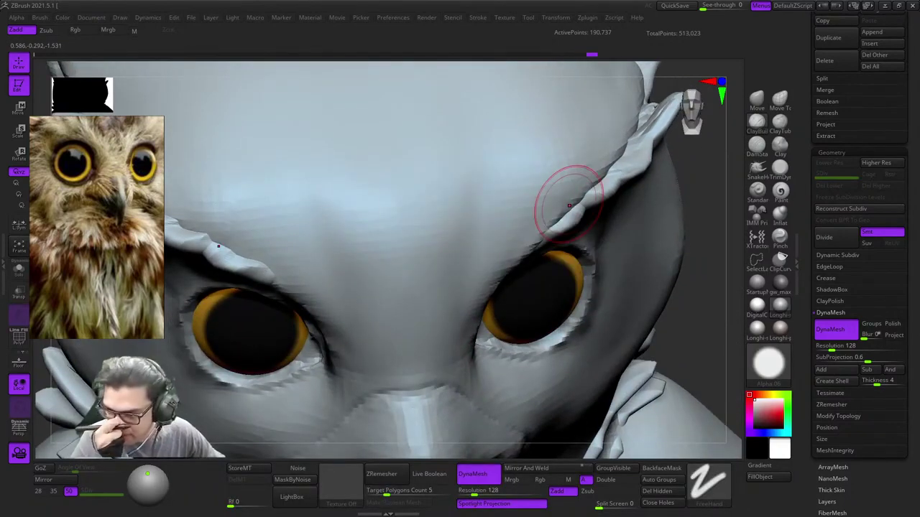
{"action": "mouse_move", "coordinate": [570, 206]}
{"action": "right_mouse_down"}
{"action": "mouse_move", "coordinate": [544, 188]}
{"action": "mouse_move", "coordinate": [575, 158]}
{"action": "mouse_move", "coordinate": [582, 164]}
{"action": "right_mouse_up"}
{"action": "key", "text": "space"}
{"action": "left_click_drag", "start_coordinate": [584, 165], "coordinate": [590, 224]}
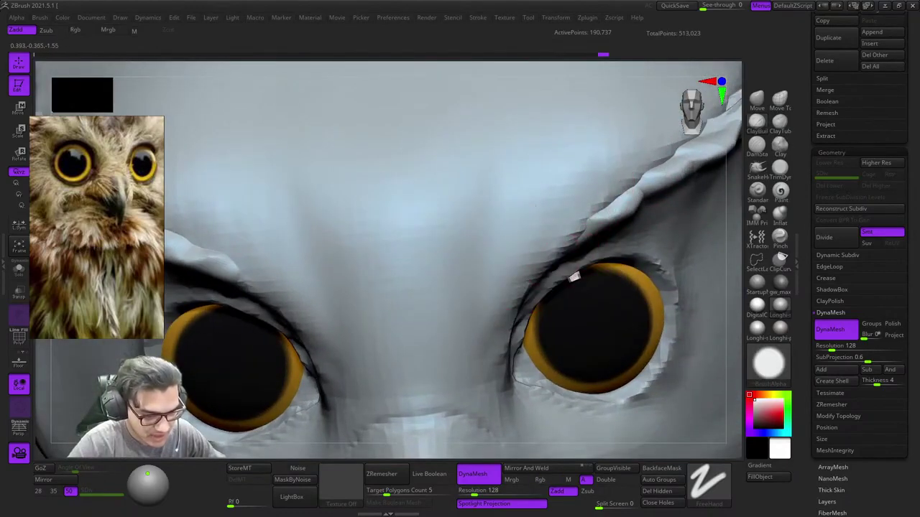
{"action": "mouse_move", "coordinate": [512, 209]}
{"action": "right_mouse_down"}
{"action": "mouse_move", "coordinate": [531, 195]}
{"action": "mouse_move", "coordinate": [523, 219]}
{"action": "right_mouse_up"}
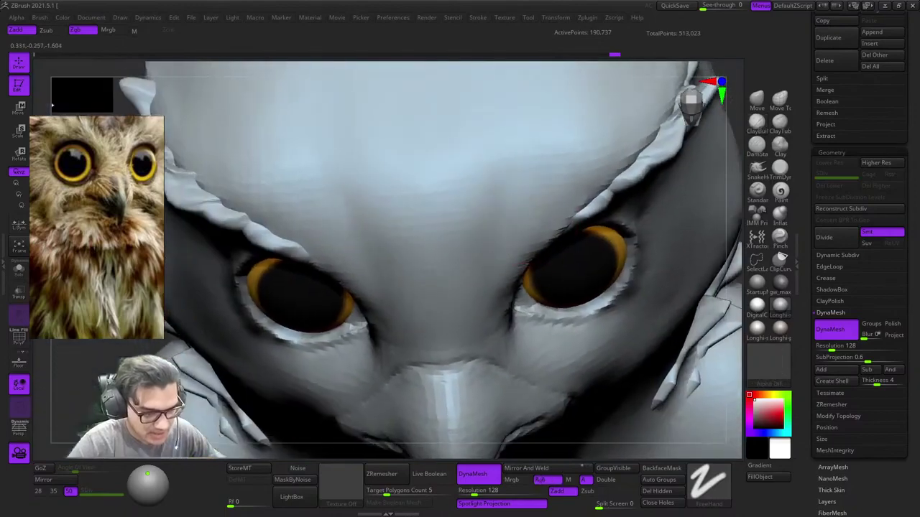
{"action": "left_click_drag", "start_coordinate": [524, 215], "coordinate": [534, 120]}
Step: Add clay strokes to the brow ridges running down towards the beak bridge
{"action": "right_click_drag", "start_coordinate": [537, 188], "coordinate": [552, 148]}
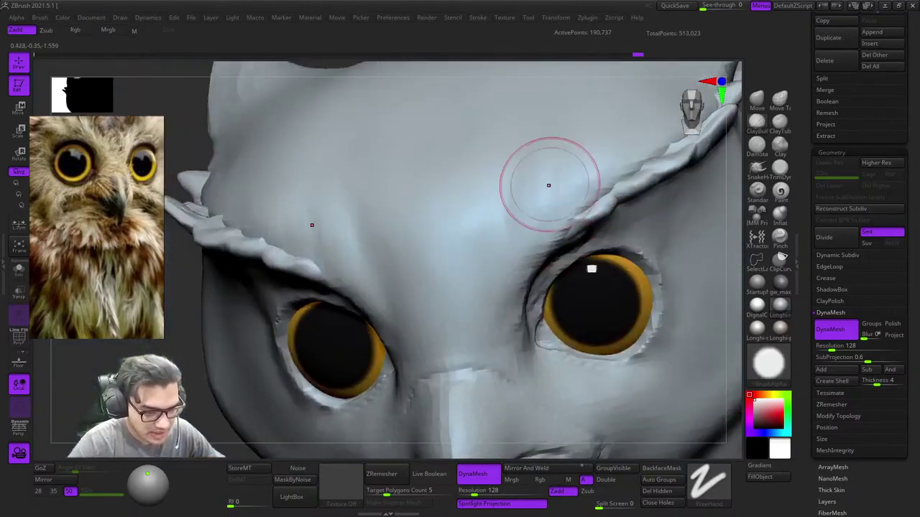
{"action": "left_click_drag", "start_coordinate": [548, 184], "coordinate": [554, 228]}
{"action": "right_click_drag", "start_coordinate": [554, 229], "coordinate": [564, 204]}
{"action": "mouse_move", "coordinate": [566, 200]}
{"action": "left_mouse_down"}
{"action": "mouse_move", "coordinate": [576, 192]}
{"action": "mouse_move", "coordinate": [552, 217]}
{"action": "left_mouse_up"}
{"action": "mouse_move", "coordinate": [552, 217]}
{"action": "right_mouse_down"}
{"action": "mouse_move", "coordinate": [542, 209]}
{"action": "mouse_move", "coordinate": [518, 223]}
{"action": "right_mouse_up"}
{"action": "left_click_drag", "start_coordinate": [532, 201], "coordinate": [498, 245]}
{"action": "mouse_move", "coordinate": [497, 244]}
{"action": "right_mouse_down", "text": "ctrl"}
{"action": "mouse_move", "coordinate": [484, 189]}
{"action": "mouse_move", "coordinate": [549, 172]}
{"action": "mouse_move", "coordinate": [490, 197]}
{"action": "mouse_move", "coordinate": [493, 260]}
{"action": "mouse_move", "coordinate": [571, 240]}
{"action": "right_mouse_up", "text": "ctrl"}
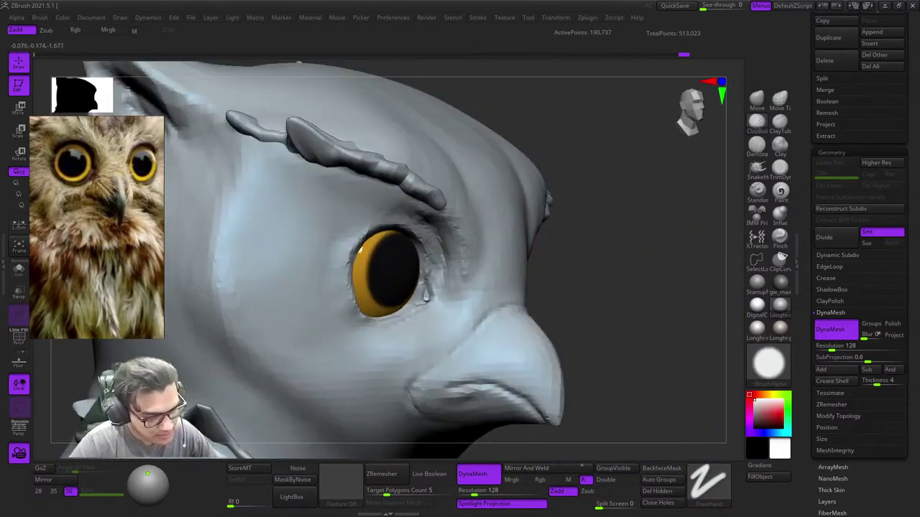
Step: Build up and blend the forehead volume from the side and from above
{"action": "right_click_drag", "start_coordinate": [469, 166], "coordinate": [491, 220], "text": "alt"}
{"action": "right_click_drag", "start_coordinate": [491, 179], "coordinate": [455, 224], "text": "ctrl"}
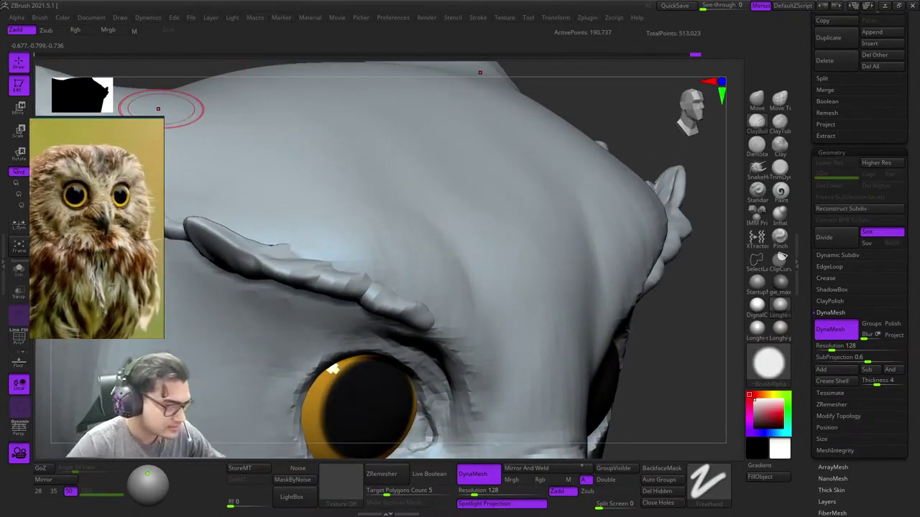
{"action": "mouse_move", "coordinate": [442, 179]}
{"action": "right_mouse_down"}
{"action": "mouse_move", "coordinate": [424, 229]}
{"action": "mouse_move", "coordinate": [420, 176]}
{"action": "mouse_move", "coordinate": [447, 141]}
{"action": "mouse_move", "coordinate": [456, 198]}
{"action": "right_mouse_up"}
{"action": "mouse_move", "coordinate": [453, 240]}
{"action": "right_mouse_down", "text": "shift"}
{"action": "mouse_move", "coordinate": [453, 207]}
{"action": "mouse_move", "coordinate": [450, 225]}
{"action": "right_mouse_up", "text": "shift"}
{"action": "right_click_drag", "start_coordinate": [457, 184], "coordinate": [454, 230]}
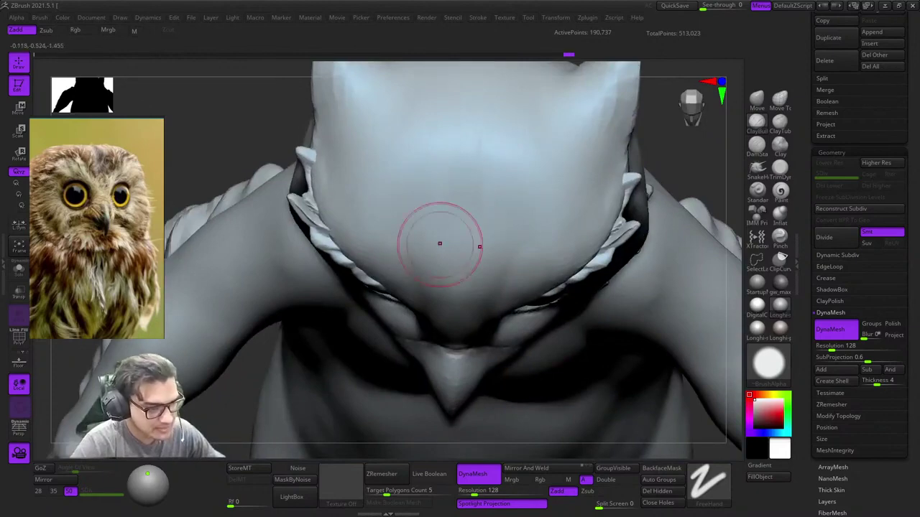
{"action": "right_click_drag", "start_coordinate": [454, 221], "coordinate": [455, 189]}
{"action": "mouse_move", "coordinate": [455, 188]}
{"action": "right_mouse_down", "text": "ctrl"}
{"action": "mouse_move", "coordinate": [452, 223]}
{"action": "mouse_move", "coordinate": [468, 225]}
{"action": "mouse_move", "coordinate": [471, 248]}
{"action": "mouse_move", "coordinate": [468, 171]}
{"action": "mouse_move", "coordinate": [471, 188]}
{"action": "right_mouse_up", "text": "ctrl"}
Step: Switch to the Move Topological brush, adjust its size, and flatten the top of the head between the ears
{"action": "left_click", "coordinate": [779, 101]}
{"action": "key", "text": "space"}
{"action": "left_click_drag", "start_coordinate": [467, 183], "coordinate": [482, 180]}
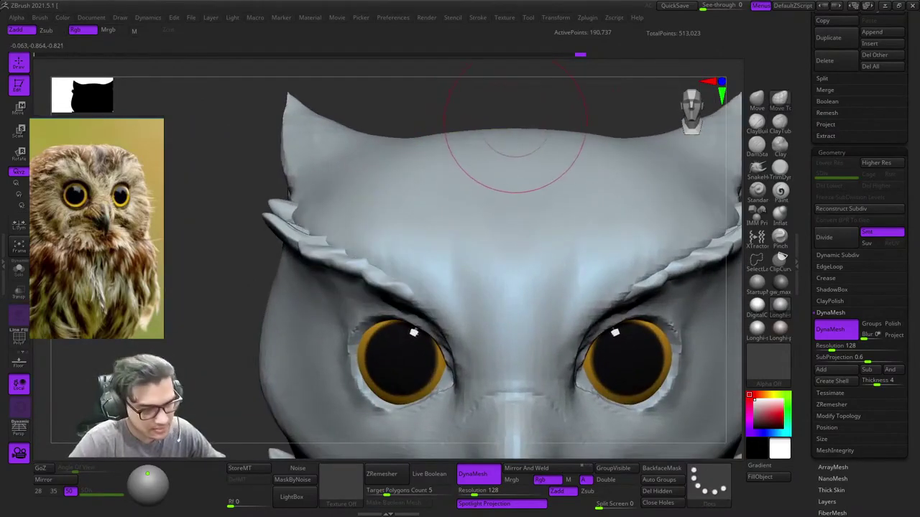
{"action": "key", "text": "space"}
{"action": "left_click_drag", "start_coordinate": [514, 126], "coordinate": [515, 136]}
{"action": "key", "text": "space"}
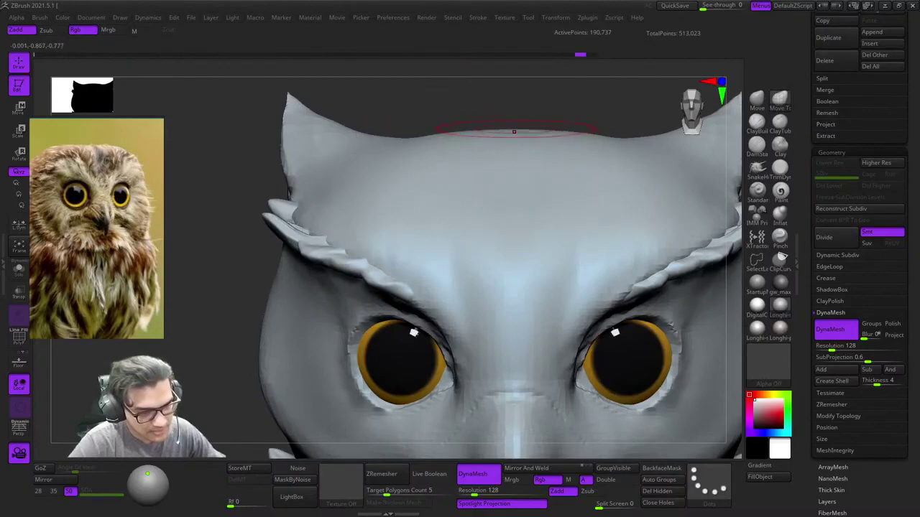
{"action": "right_click_drag", "start_coordinate": [514, 131], "coordinate": [514, 140]}
{"action": "left_click_drag", "start_coordinate": [514, 139], "coordinate": [515, 135]}
{"action": "right_click_drag", "start_coordinate": [515, 146], "coordinate": [514, 134]}
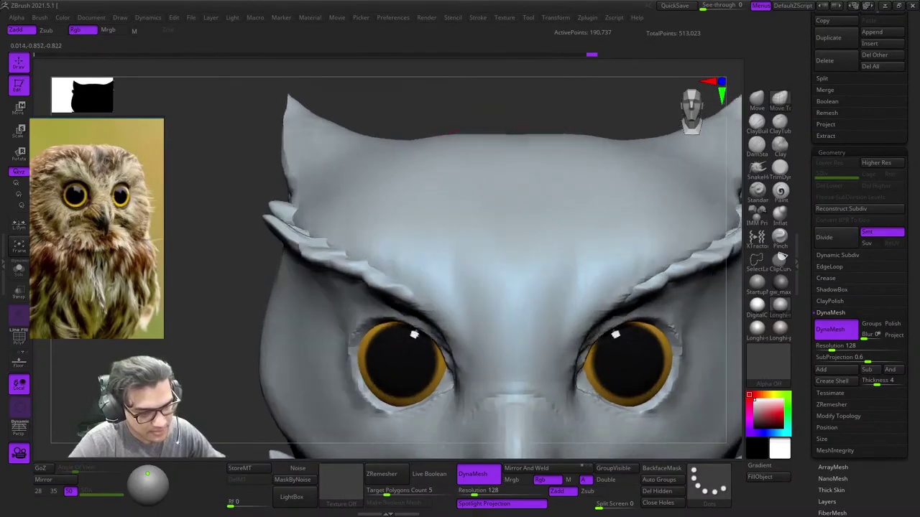
Step: Switch to the DamStandard brush and carve out the hollow inside the ear, smoothing its surface
{"action": "right_click_drag", "start_coordinate": [535, 206], "coordinate": [464, 198], "text": "ctrl"}
{"action": "mouse_move", "coordinate": [464, 162]}
{"action": "right_mouse_down"}
{"action": "mouse_move", "coordinate": [562, 281]}
{"action": "mouse_move", "coordinate": [584, 286]}
{"action": "right_mouse_up"}
{"action": "left_click_drag", "start_coordinate": [500, 277], "coordinate": [478, 249], "text": "shift"}
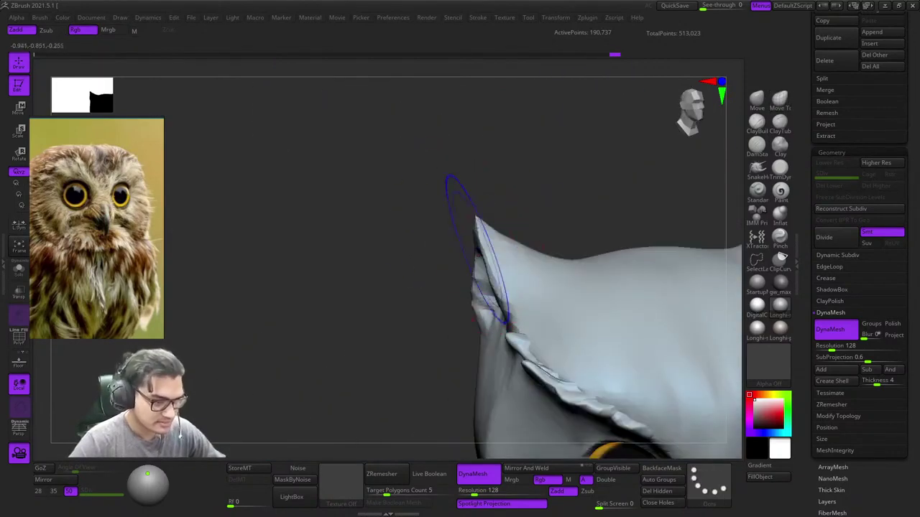
{"action": "left_click", "coordinate": [757, 146]}
{"action": "right_click_drag", "start_coordinate": [480, 311], "coordinate": [499, 365], "text": "ctrl"}
{"action": "right_click_drag", "start_coordinate": [506, 232], "coordinate": [513, 210]}
{"action": "left_click_drag", "start_coordinate": [503, 210], "coordinate": [473, 212], "text": "shift"}
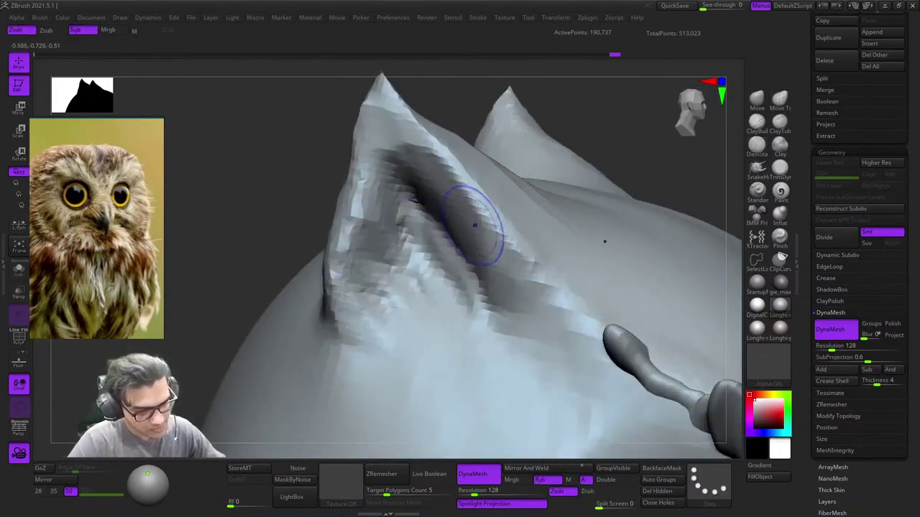
Step: Cut a crease just inside the ear's front rim and smooth the surface along it
{"action": "left_click_drag", "start_coordinate": [555, 307], "coordinate": [537, 280], "text": "shift"}
{"action": "right_click_drag", "start_coordinate": [537, 280], "coordinate": [498, 336]}
{"action": "left_click_drag", "start_coordinate": [509, 173], "coordinate": [533, 226], "text": "shift"}
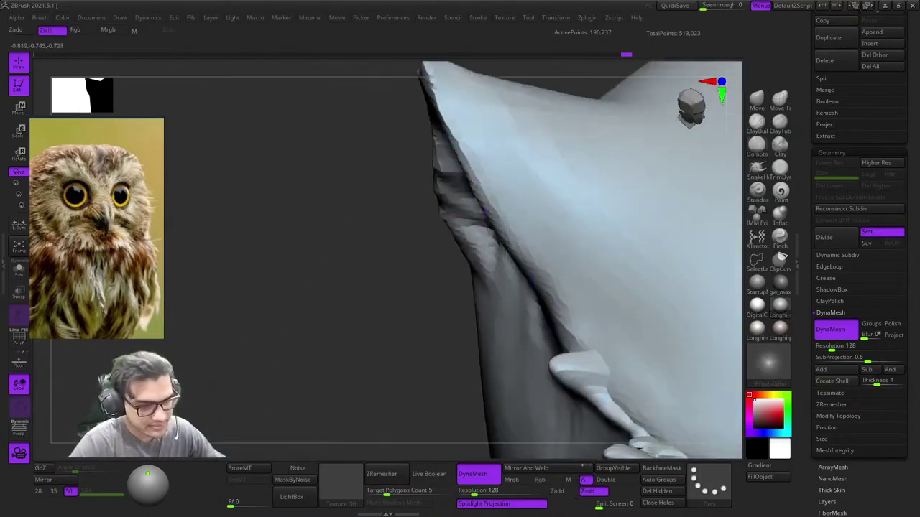
{"action": "mouse_move", "coordinate": [495, 276]}
{"action": "right_mouse_down", "text": "ctrl"}
{"action": "mouse_move", "coordinate": [479, 223]}
{"action": "mouse_move", "coordinate": [496, 277]}
{"action": "right_mouse_up", "text": "ctrl"}
{"action": "left_click_drag", "start_coordinate": [518, 237], "coordinate": [557, 280], "text": "shift"}
{"action": "right_click_drag", "start_coordinate": [539, 252], "coordinate": [519, 219]}
{"action": "right_click_drag", "start_coordinate": [518, 219], "coordinate": [527, 260], "text": "ctrl"}
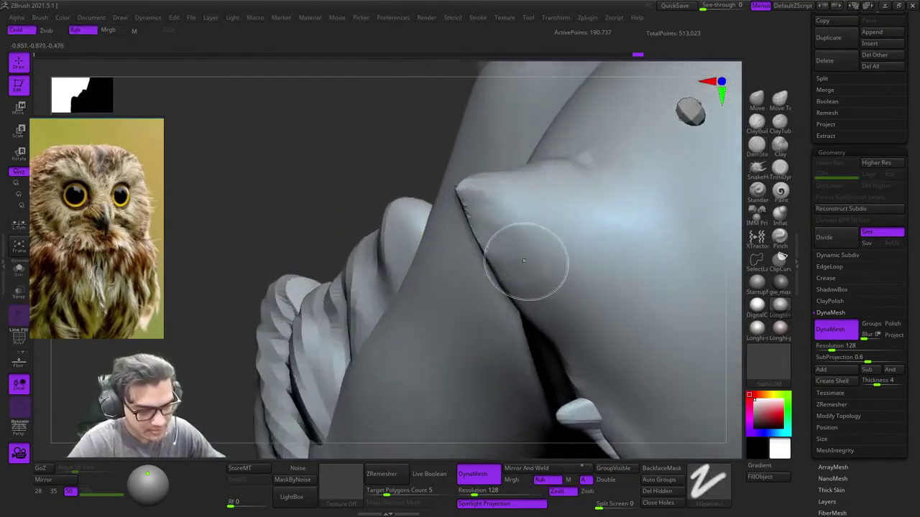
Step: Smooth the ear's front edge and the inner hollow, working from the front and from above
{"action": "left_click_drag", "start_coordinate": [514, 252], "coordinate": [485, 212], "text": "shift"}
{"action": "mouse_move", "coordinate": [505, 203]}
{"action": "right_mouse_down"}
{"action": "mouse_move", "coordinate": [521, 192]}
{"action": "mouse_move", "coordinate": [525, 201]}
{"action": "mouse_move", "coordinate": [525, 189]}
{"action": "right_mouse_up"}
{"action": "left_click_drag", "start_coordinate": [525, 189], "coordinate": [508, 161], "text": "shift"}
{"action": "right_click_drag", "start_coordinate": [491, 186], "coordinate": [547, 208], "text": "alt"}
{"action": "left_click_drag", "start_coordinate": [547, 209], "coordinate": [528, 226], "text": "shift"}
{"action": "right_click_drag", "start_coordinate": [481, 233], "coordinate": [495, 215]}
{"action": "left_click_drag", "start_coordinate": [466, 228], "coordinate": [482, 248], "text": "shift"}
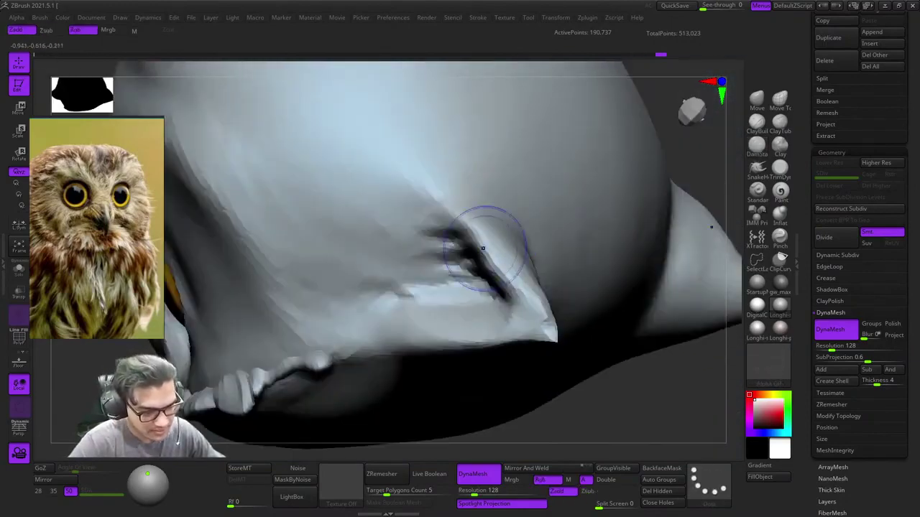
Step: Carve the hollow beneath the ear's front rim to separate the rim from the inner surface
{"action": "right_click_drag", "start_coordinate": [482, 248], "coordinate": [520, 288]}
{"action": "left_click_drag", "start_coordinate": [519, 288], "coordinate": [527, 312], "text": "shift"}
{"action": "right_click_drag", "start_coordinate": [526, 312], "coordinate": [521, 191]}
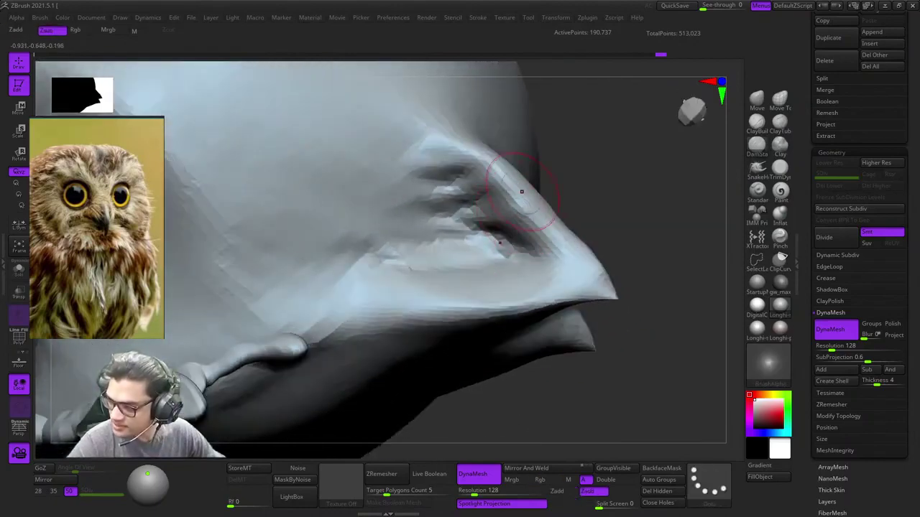
{"action": "left_click_drag", "start_coordinate": [522, 191], "coordinate": [537, 226]}
{"action": "right_click_drag", "start_coordinate": [537, 226], "coordinate": [525, 224]}
{"action": "right_click_drag", "start_coordinate": [583, 296], "coordinate": [554, 251]}
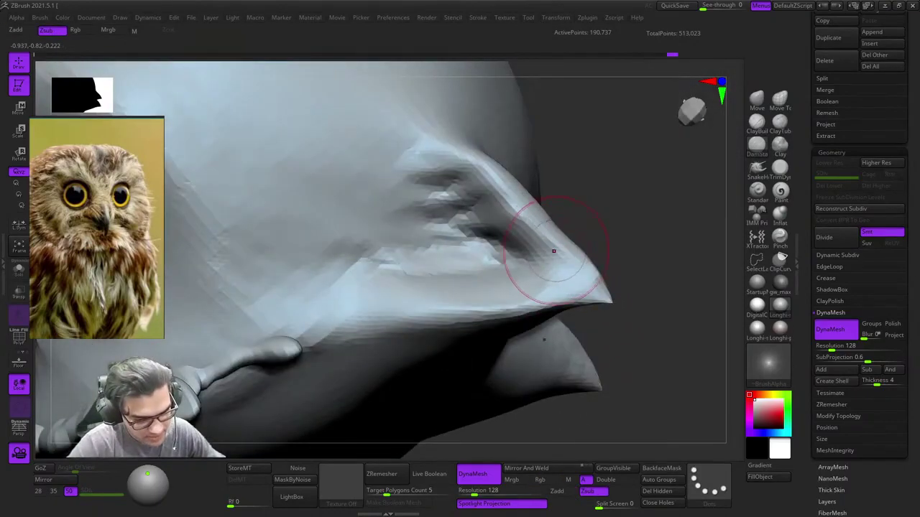
Step: Deepen the creases inside the front and rear rims so they meet below the ear tip
{"action": "left_click_drag", "start_coordinate": [554, 250], "coordinate": [468, 227]}
{"action": "right_click", "coordinate": [453, 316]}
{"action": "mouse_move", "coordinate": [560, 267]}
{"action": "left_mouse_down"}
{"action": "mouse_move", "coordinate": [456, 193]}
{"action": "mouse_move", "coordinate": [496, 239]}
{"action": "left_mouse_up"}
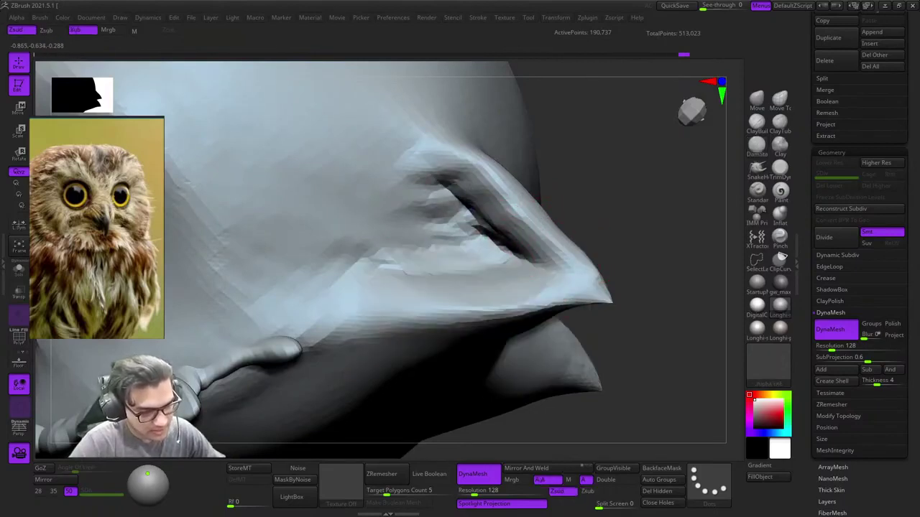
{"action": "mouse_move", "coordinate": [444, 184]}
{"action": "left_mouse_down"}
{"action": "mouse_move", "coordinate": [505, 242]}
{"action": "mouse_move", "coordinate": [445, 208]}
{"action": "left_mouse_up"}
{"action": "right_click_drag", "start_coordinate": [474, 252], "coordinate": [431, 208], "text": "ctrl"}
{"action": "left_click_drag", "start_coordinate": [404, 197], "coordinate": [388, 248]}
{"action": "left_click_drag", "start_coordinate": [407, 176], "coordinate": [415, 223]}
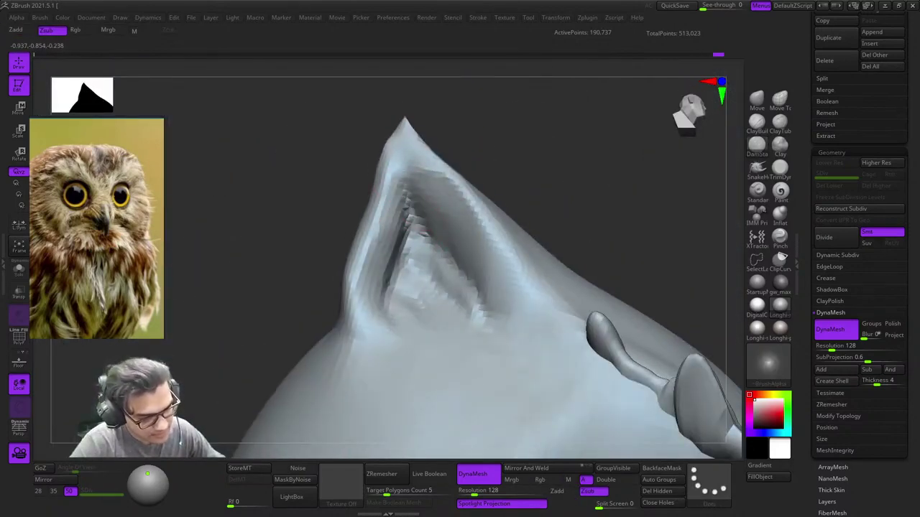
Step: Carve a curled fold into the lower part of the inner ear
{"action": "right_click_drag", "start_coordinate": [451, 343], "coordinate": [352, 409]}
{"action": "mouse_move", "coordinate": [477, 325]}
{"action": "left_mouse_down"}
{"action": "mouse_move", "coordinate": [411, 316]}
{"action": "mouse_move", "coordinate": [417, 311]}
{"action": "left_mouse_up"}
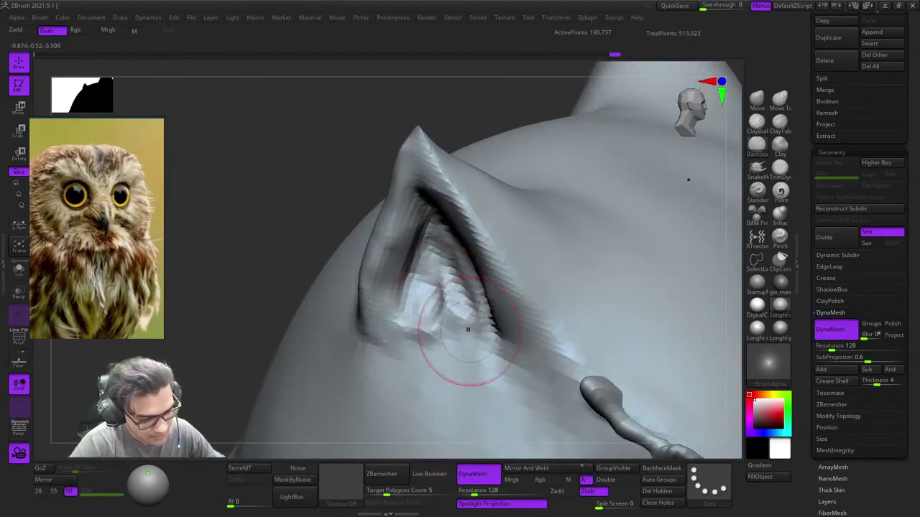
{"action": "left_click_drag", "start_coordinate": [468, 330], "coordinate": [446, 316]}
{"action": "mouse_move", "coordinate": [446, 315]}
{"action": "right_mouse_down"}
{"action": "mouse_move", "coordinate": [442, 278]}
{"action": "mouse_move", "coordinate": [451, 269]}
{"action": "mouse_move", "coordinate": [438, 266]}
{"action": "right_mouse_up"}
{"action": "left_click_drag", "start_coordinate": [437, 265], "coordinate": [452, 286]}
{"action": "mouse_move", "coordinate": [452, 286]}
{"action": "right_mouse_down", "text": "ctrl"}
{"action": "mouse_move", "coordinate": [447, 263]}
{"action": "mouse_move", "coordinate": [464, 296]}
{"action": "mouse_move", "coordinate": [504, 279]}
{"action": "right_mouse_up", "text": "ctrl"}
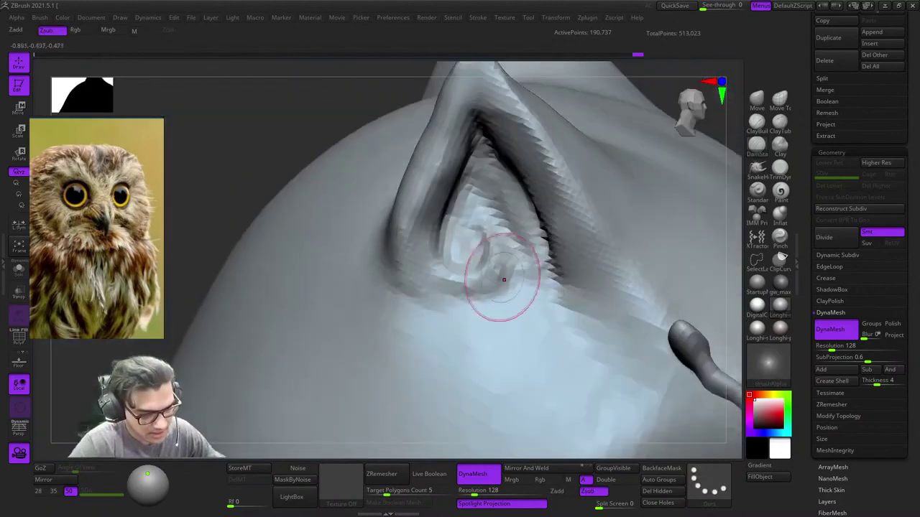
Step: Refine the grooves around the inner ear's fold and along the base of the opening
{"action": "right_click_drag", "start_coordinate": [553, 331], "coordinate": [529, 272]}
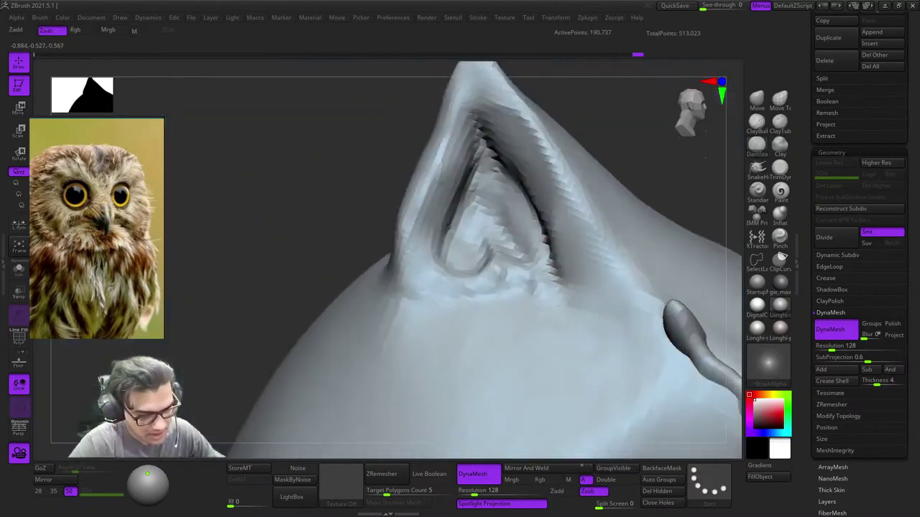
{"action": "right_click_drag", "start_coordinate": [559, 306], "coordinate": [522, 263]}
{"action": "mouse_move", "coordinate": [479, 330]}
{"action": "right_mouse_down"}
{"action": "mouse_move", "coordinate": [503, 329]}
{"action": "mouse_move", "coordinate": [484, 283]}
{"action": "right_mouse_up"}
{"action": "mouse_move", "coordinate": [484, 284]}
{"action": "right_mouse_down"}
{"action": "mouse_move", "coordinate": [488, 306]}
{"action": "mouse_move", "coordinate": [503, 309]}
{"action": "mouse_move", "coordinate": [470, 225]}
{"action": "mouse_move", "coordinate": [480, 277]}
{"action": "right_mouse_up"}
{"action": "mouse_move", "coordinate": [480, 277]}
{"action": "right_mouse_down"}
{"action": "mouse_move", "coordinate": [514, 232]}
{"action": "mouse_move", "coordinate": [529, 177]}
{"action": "mouse_move", "coordinate": [487, 173]}
{"action": "mouse_move", "coordinate": [493, 200]}
{"action": "mouse_move", "coordinate": [458, 155]}
{"action": "right_mouse_up"}
Step: Switch to the ClayBuildup brush and add volume to the ear's front rim below the tip
{"action": "left_click", "coordinate": [756, 123]}
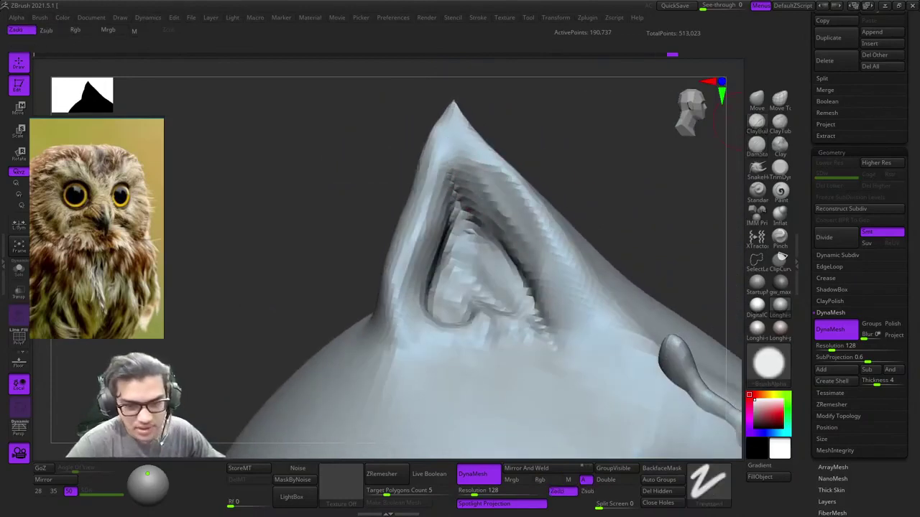
{"action": "right_click", "coordinate": [431, 246]}
{"action": "left_click_drag", "start_coordinate": [479, 155], "coordinate": [506, 188], "text": "alt"}
{"action": "right_click", "coordinate": [456, 278]}
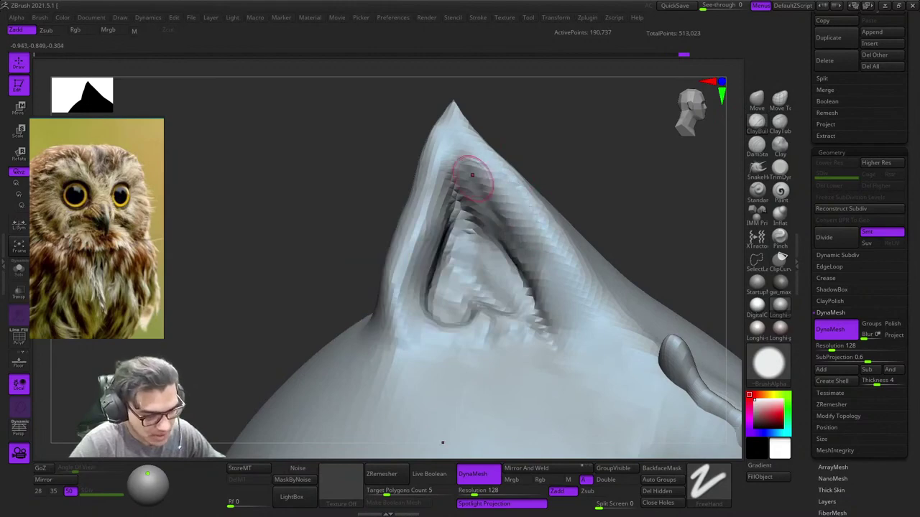
{"action": "right_click_drag", "start_coordinate": [526, 271], "coordinate": [463, 170], "text": "alt"}
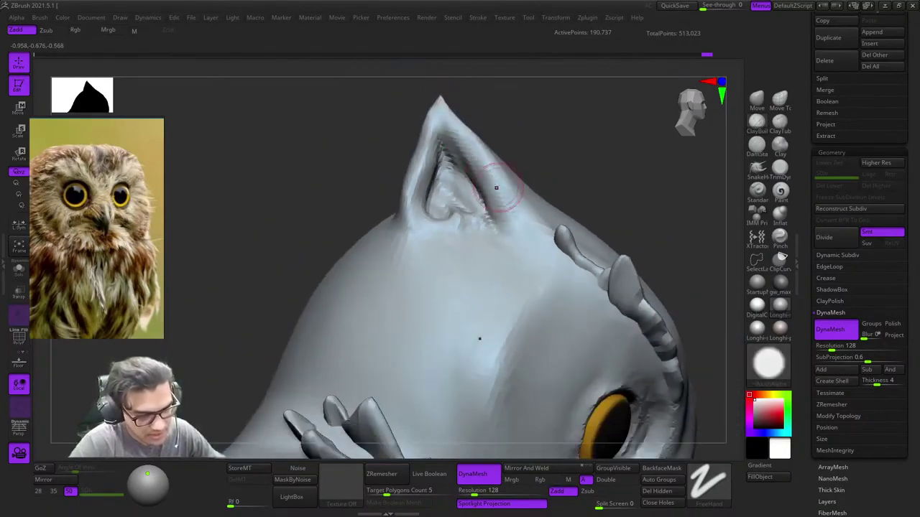
{"action": "right_click_drag", "start_coordinate": [528, 227], "coordinate": [521, 233]}
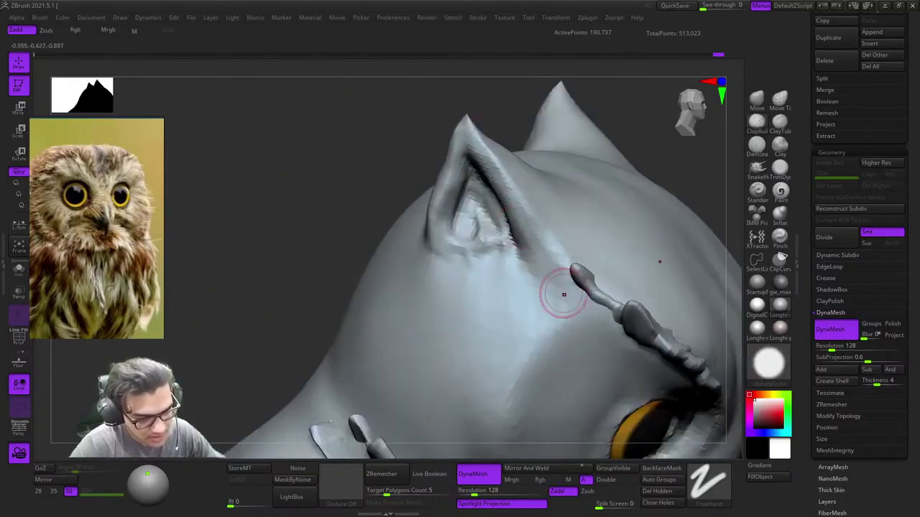
Step: Thicken the ear's front rim with clay strokes from the brow feathers up to the tip
{"action": "right_click_drag", "start_coordinate": [528, 196], "coordinate": [503, 172], "text": "alt"}
{"action": "left_click_drag", "start_coordinate": [509, 231], "coordinate": [526, 272]}
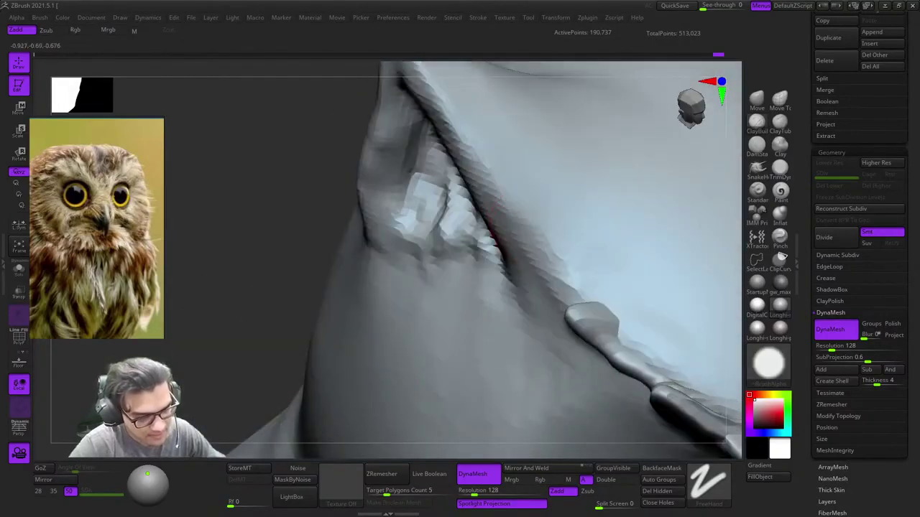
{"action": "mouse_move", "coordinate": [558, 244]}
{"action": "left_mouse_down"}
{"action": "mouse_move", "coordinate": [587, 284]}
{"action": "mouse_move", "coordinate": [542, 212]}
{"action": "left_mouse_up"}
{"action": "right_click_drag", "start_coordinate": [475, 112], "coordinate": [490, 240]}
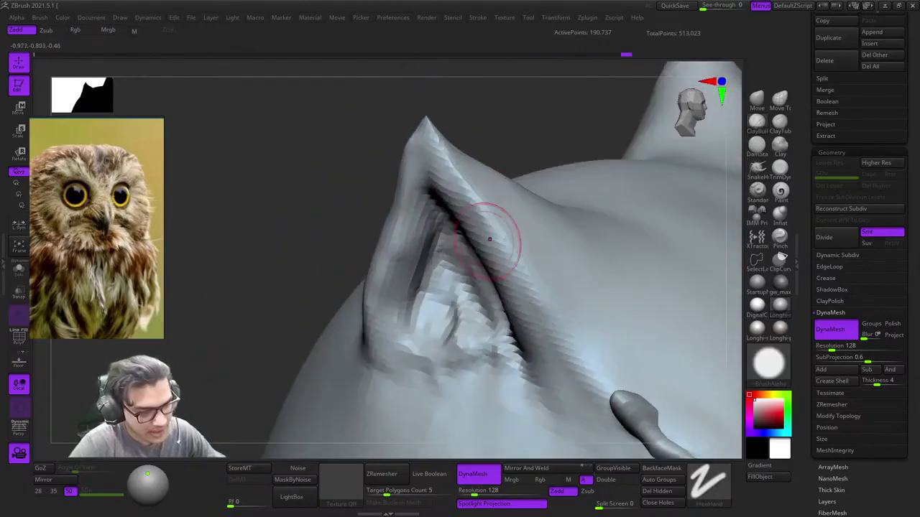
{"action": "right_click_drag", "start_coordinate": [439, 143], "coordinate": [456, 198]}
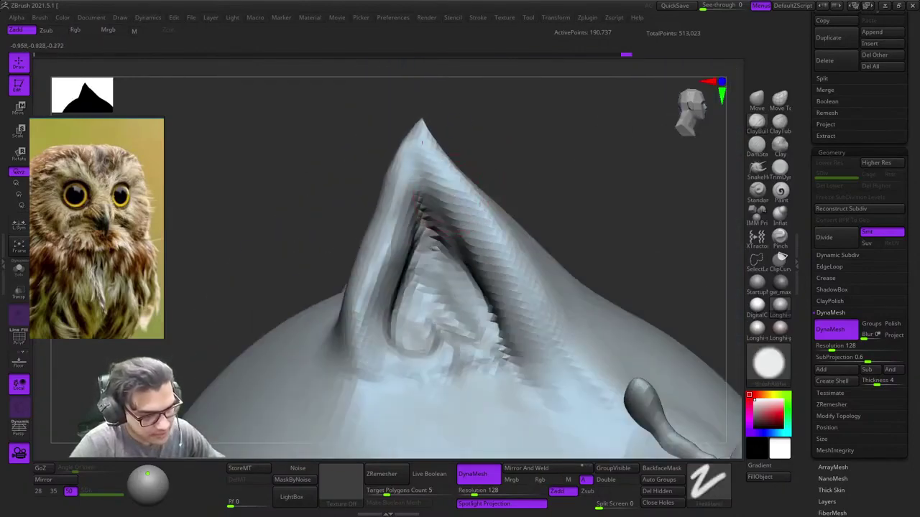
{"action": "left_click_drag", "start_coordinate": [431, 160], "coordinate": [420, 138]}
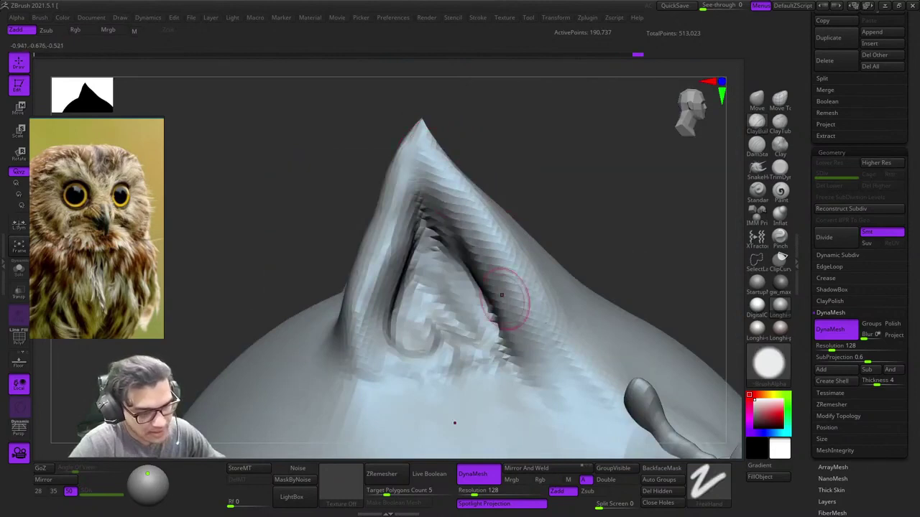
Step: Build up and blend the inner wall of the front rim down to the base of the ear opening
{"action": "right_click_drag", "start_coordinate": [502, 296], "coordinate": [496, 249]}
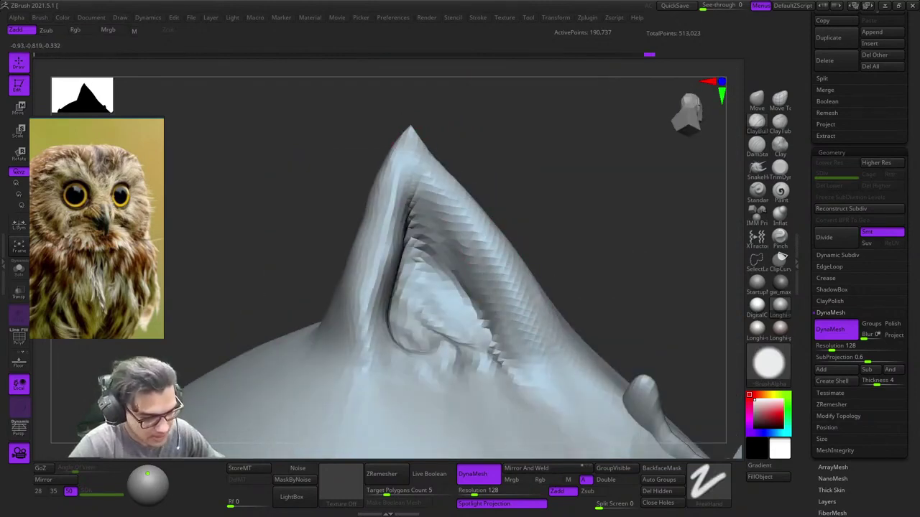
{"action": "mouse_move", "coordinate": [506, 334]}
{"action": "right_mouse_down", "text": "ctrl"}
{"action": "mouse_move", "coordinate": [440, 273]}
{"action": "mouse_move", "coordinate": [478, 313]}
{"action": "mouse_move", "coordinate": [495, 257]}
{"action": "right_mouse_up", "text": "ctrl"}
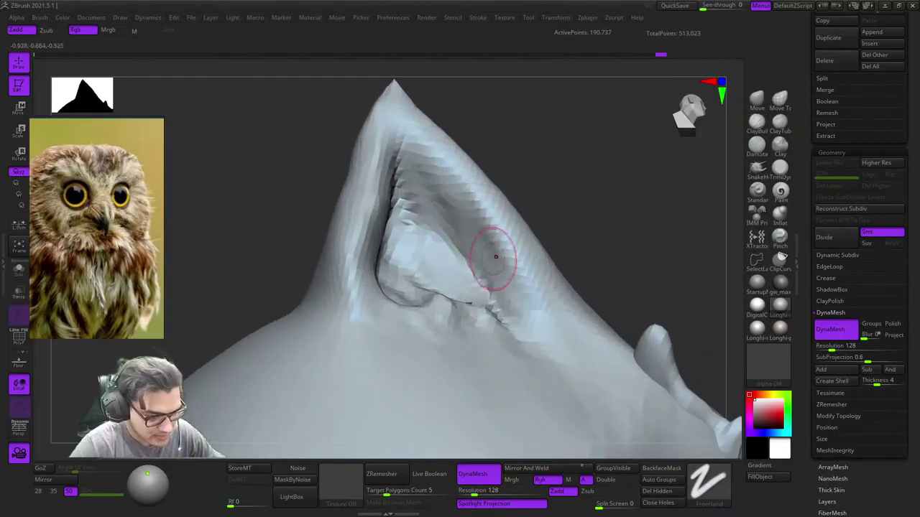
{"action": "left_click_drag", "start_coordinate": [439, 169], "coordinate": [482, 245]}
{"action": "left_click_drag", "start_coordinate": [474, 297], "coordinate": [506, 327]}
{"action": "mouse_move", "coordinate": [505, 327]}
{"action": "right_mouse_down", "text": "ctrl"}
{"action": "mouse_move", "coordinate": [467, 251]}
{"action": "mouse_move", "coordinate": [458, 284]}
{"action": "right_mouse_up", "text": "ctrl"}
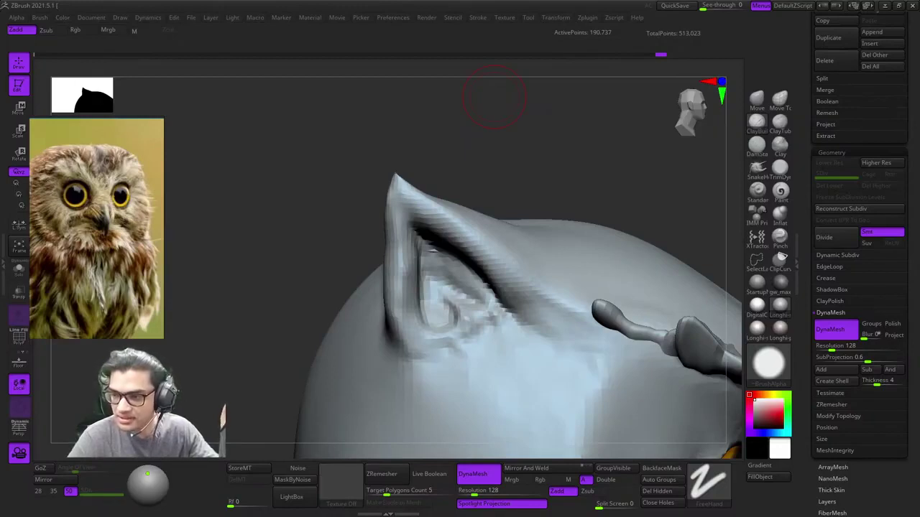
Step: Add clay strokes along the ear's rear rim to round and thicken it
{"action": "right_click_drag", "start_coordinate": [439, 183], "coordinate": [427, 164]}
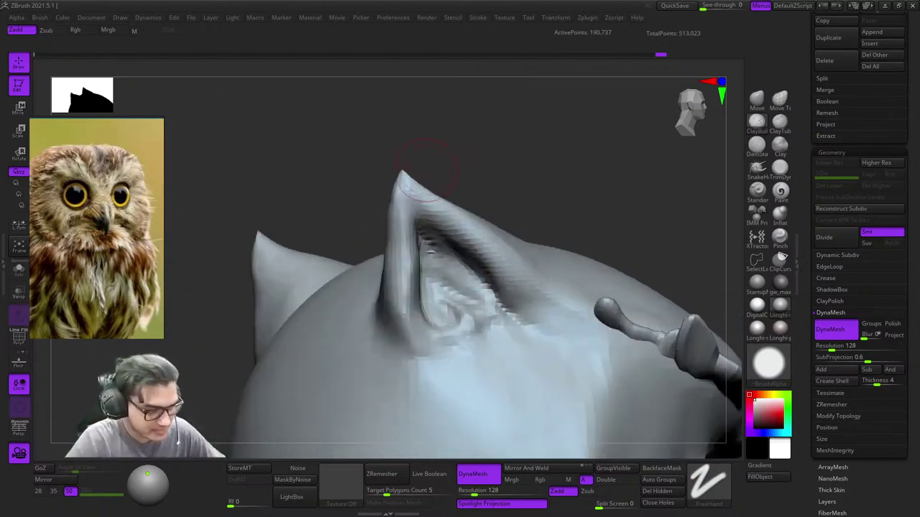
{"action": "mouse_move", "coordinate": [422, 205]}
{"action": "right_mouse_down", "text": "ctrl"}
{"action": "mouse_move", "coordinate": [420, 255]}
{"action": "mouse_move", "coordinate": [444, 191]}
{"action": "right_mouse_up", "text": "ctrl"}
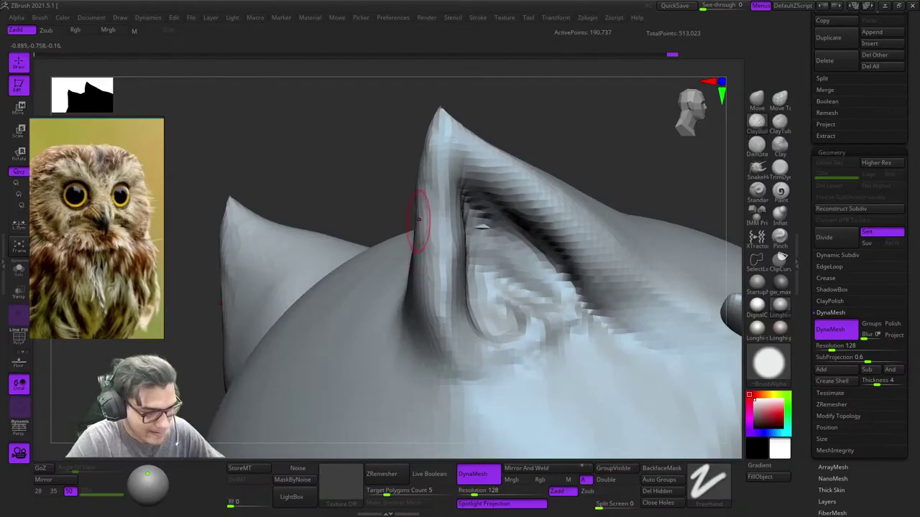
{"action": "right_click_drag", "start_coordinate": [419, 220], "coordinate": [436, 202], "text": "shift"}
{"action": "right_click", "coordinate": [435, 201]}
{"action": "left_click_drag", "start_coordinate": [445, 243], "coordinate": [435, 192]}
{"action": "right_click", "coordinate": [435, 191]}
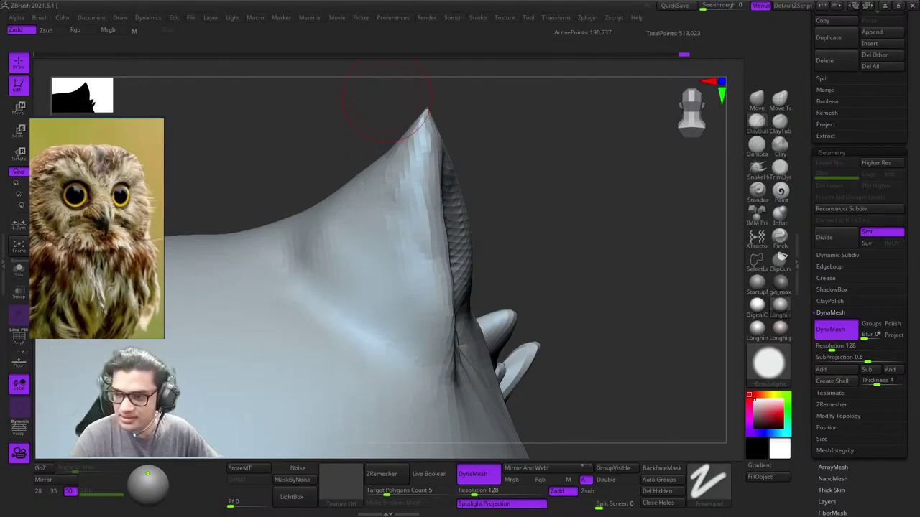
Step: Build up the back surface of the ear and smooth it down towards the head
{"action": "mouse_move", "coordinate": [530, 187]}
{"action": "right_mouse_down"}
{"action": "mouse_move", "coordinate": [437, 230]}
{"action": "mouse_move", "coordinate": [386, 192]}
{"action": "mouse_move", "coordinate": [410, 237]}
{"action": "mouse_move", "coordinate": [483, 185]}
{"action": "right_mouse_up"}
{"action": "right_click", "coordinate": [435, 217]}
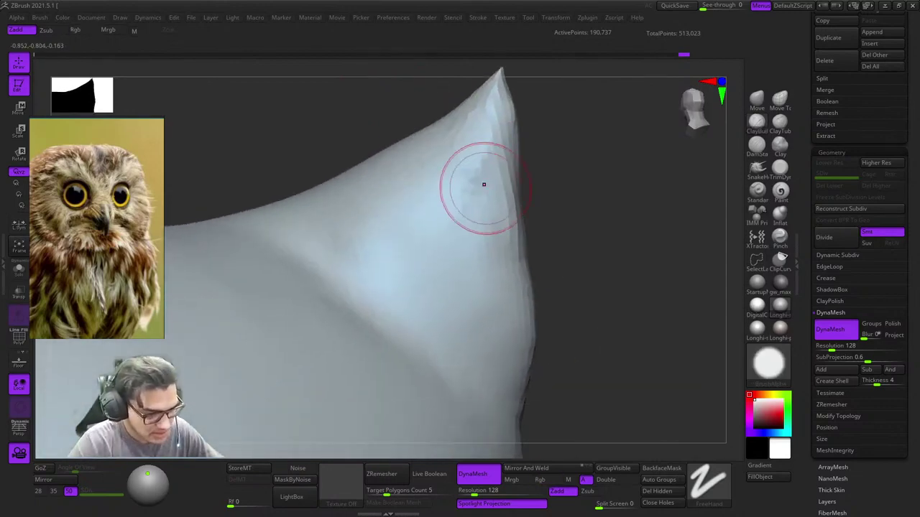
{"action": "right_click", "coordinate": [483, 185]}
{"action": "right_click_drag", "start_coordinate": [472, 241], "coordinate": [476, 185]}
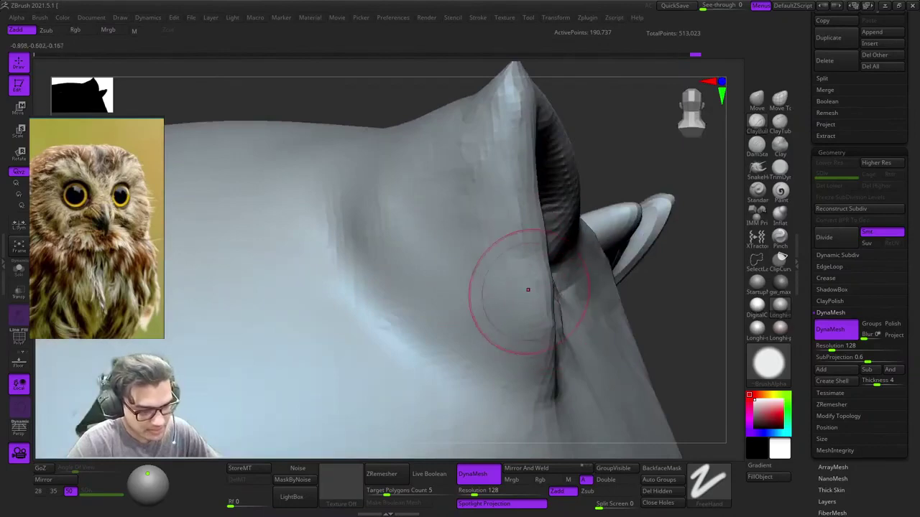
{"action": "right_click_drag", "start_coordinate": [528, 290], "coordinate": [531, 244]}
{"action": "right_click", "coordinate": [532, 257]}
{"action": "left_click_drag", "start_coordinate": [497, 191], "coordinate": [515, 347], "text": "shift"}
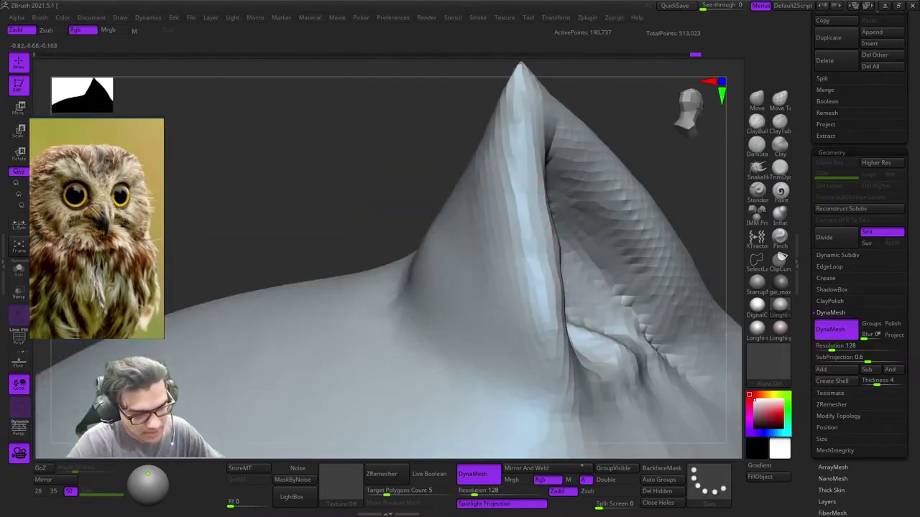
Step: Shape the inner side of the ear's rear rim with clay strokes and soften its edge
{"action": "right_click_drag", "start_coordinate": [506, 324], "coordinate": [544, 188]}
{"action": "left_click_drag", "start_coordinate": [571, 196], "coordinate": [551, 272]}
{"action": "mouse_move", "coordinate": [551, 277]}
{"action": "right_mouse_down"}
{"action": "mouse_move", "coordinate": [511, 327]}
{"action": "mouse_move", "coordinate": [504, 322]}
{"action": "right_mouse_up"}
{"action": "mouse_move", "coordinate": [574, 216]}
{"action": "left_mouse_down"}
{"action": "mouse_move", "coordinate": [598, 291]}
{"action": "mouse_move", "coordinate": [575, 312]}
{"action": "left_mouse_up"}
{"action": "left_click_drag", "start_coordinate": [574, 312], "coordinate": [574, 315], "text": "shift"}
{"action": "right_click_drag", "start_coordinate": [568, 302], "coordinate": [591, 242]}
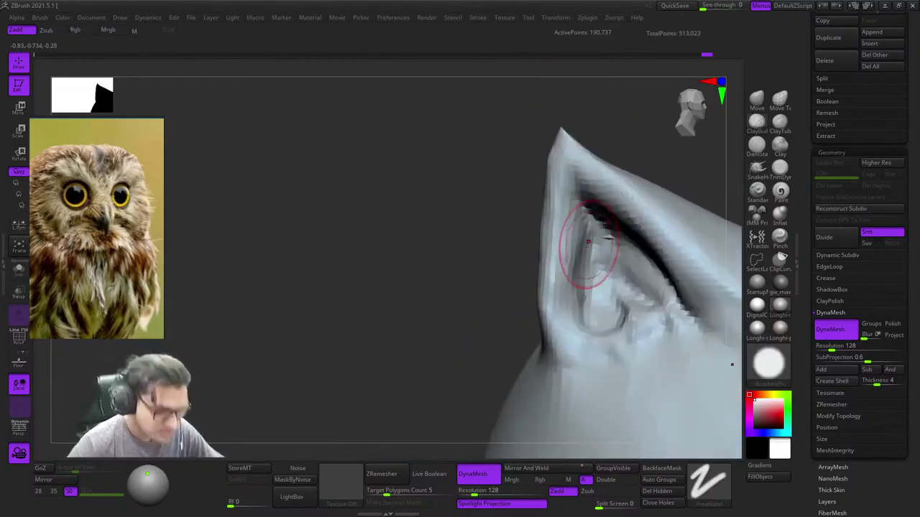
Step: Add more clay along the ear's rear rim from just below the tip to its base
{"action": "left_click_drag", "start_coordinate": [560, 195], "coordinate": [555, 319]}
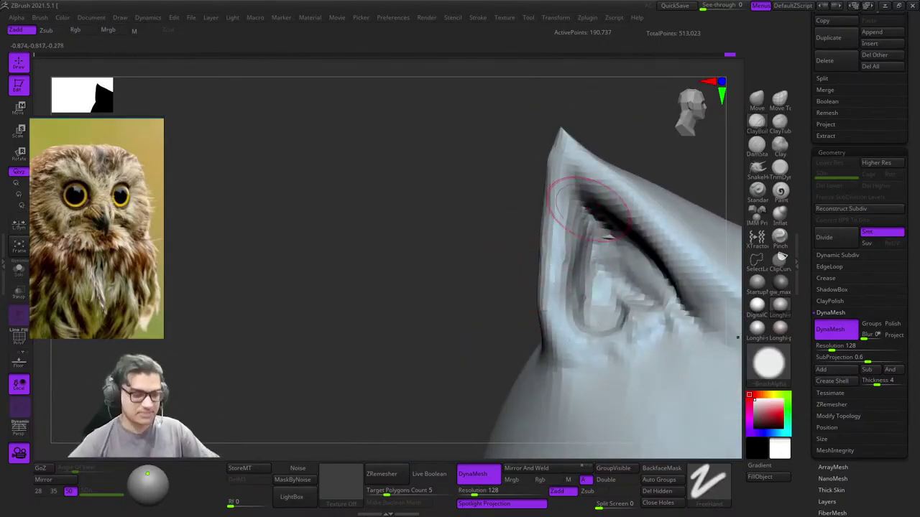
{"action": "mouse_move", "coordinate": [551, 241]}
{"action": "left_mouse_down"}
{"action": "mouse_move", "coordinate": [574, 246]}
{"action": "mouse_move", "coordinate": [578, 303]}
{"action": "left_mouse_up"}
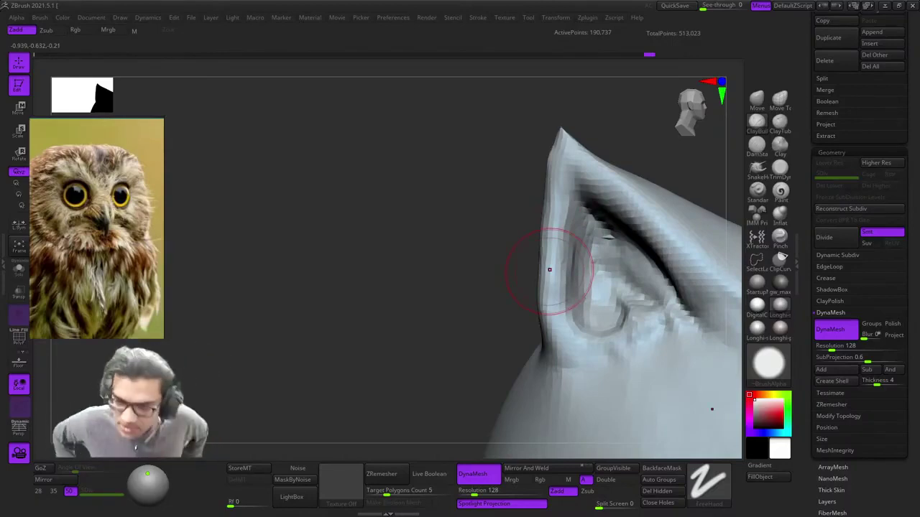
{"action": "mouse_move", "coordinate": [436, 157]}
{"action": "left_mouse_down"}
{"action": "mouse_move", "coordinate": [543, 176]}
{"action": "mouse_move", "coordinate": [560, 167]}
{"action": "left_mouse_up"}
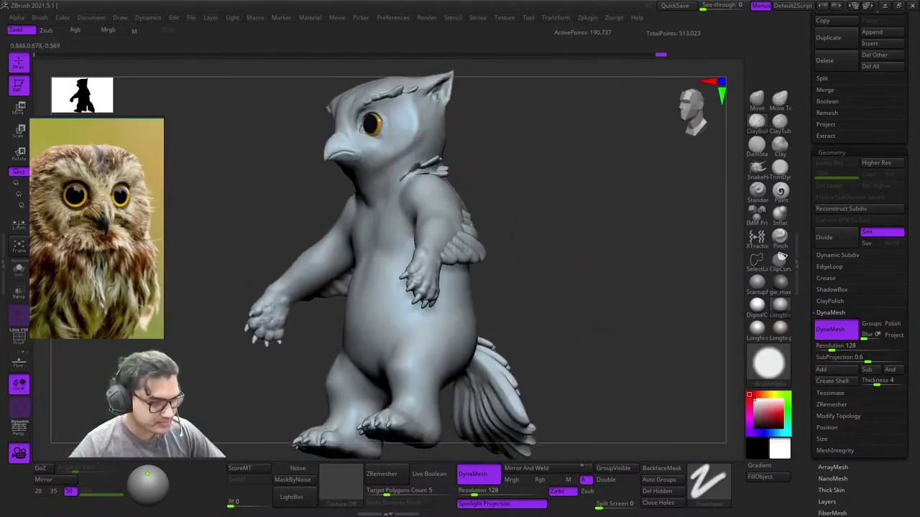
Step: Build up the form around the beak's corner and the cheek beside it with the ClayBuildup brush
{"action": "left_click_drag", "start_coordinate": [646, 215], "coordinate": [538, 277]}
{"action": "key", "text": "b"}
{"action": "key", "text": "c"}
{"action": "key", "text": "b"}
{"action": "right_click_drag", "start_coordinate": [539, 278], "coordinate": [527, 289]}
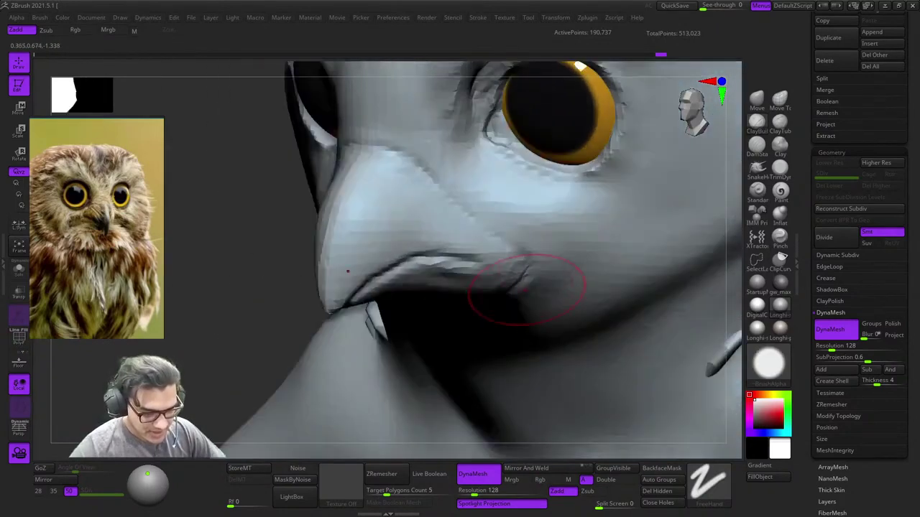
{"action": "right_click_drag", "start_coordinate": [590, 307], "coordinate": [533, 242]}
{"action": "right_click_drag", "start_coordinate": [585, 302], "coordinate": [570, 246]}
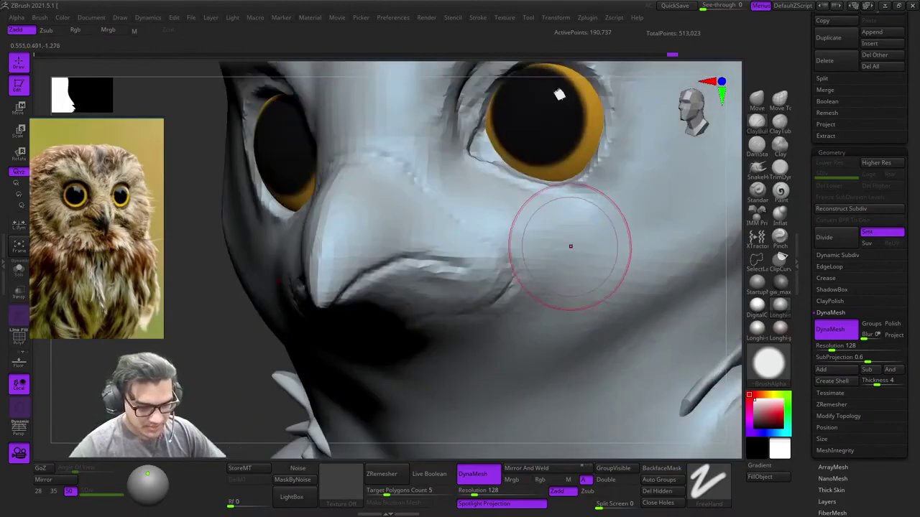
{"action": "right_click_drag", "start_coordinate": [573, 353], "coordinate": [567, 327], "text": "ctrl"}
{"action": "right_click_drag", "start_coordinate": [568, 327], "coordinate": [564, 248]}
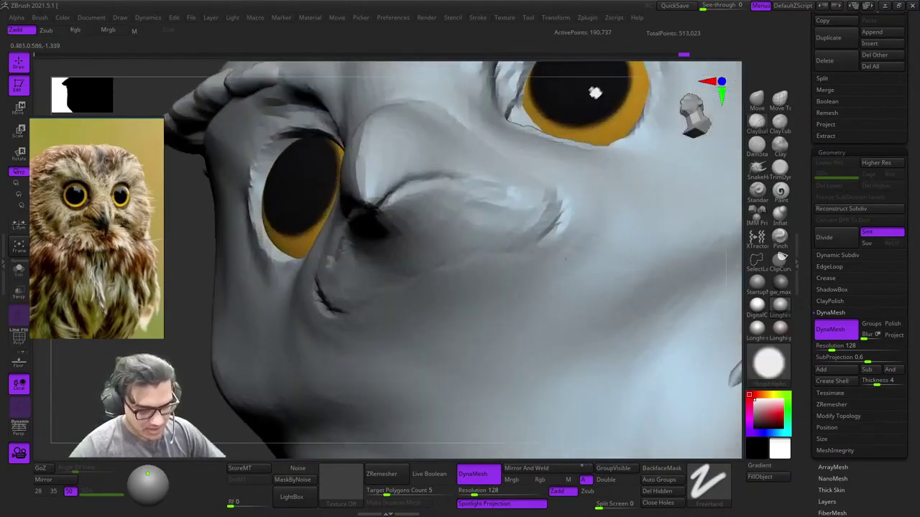
{"action": "right_click_drag", "start_coordinate": [558, 306], "coordinate": [512, 152], "text": "ctrl"}
{"action": "mouse_move", "coordinate": [511, 152]}
{"action": "right_mouse_down", "text": "ctrl"}
{"action": "mouse_move", "coordinate": [588, 222]}
{"action": "mouse_move", "coordinate": [608, 185]}
{"action": "mouse_move", "coordinate": [544, 125]}
{"action": "mouse_move", "coordinate": [571, 214]}
{"action": "right_mouse_up", "text": "ctrl"}
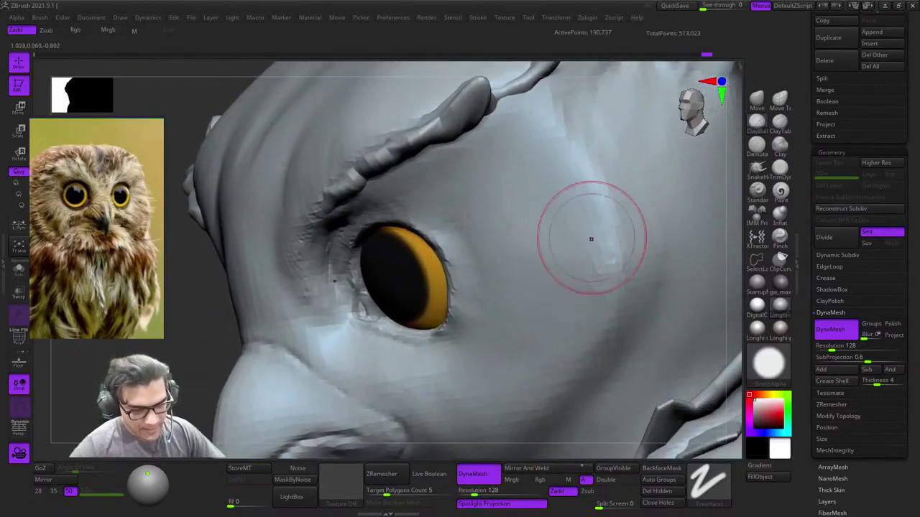
Step: Carve the plane edge on the side of the face behind the eye with the Dam Standard brush
{"action": "mouse_move", "coordinate": [569, 273]}
{"action": "right_mouse_down"}
{"action": "mouse_move", "coordinate": [547, 237]}
{"action": "mouse_move", "coordinate": [550, 152]}
{"action": "mouse_move", "coordinate": [564, 198]}
{"action": "right_mouse_up"}
{"action": "right_click_drag", "start_coordinate": [564, 198], "coordinate": [585, 175]}
{"action": "left_click", "coordinate": [756, 145]}
{"action": "right_click", "coordinate": [550, 171]}
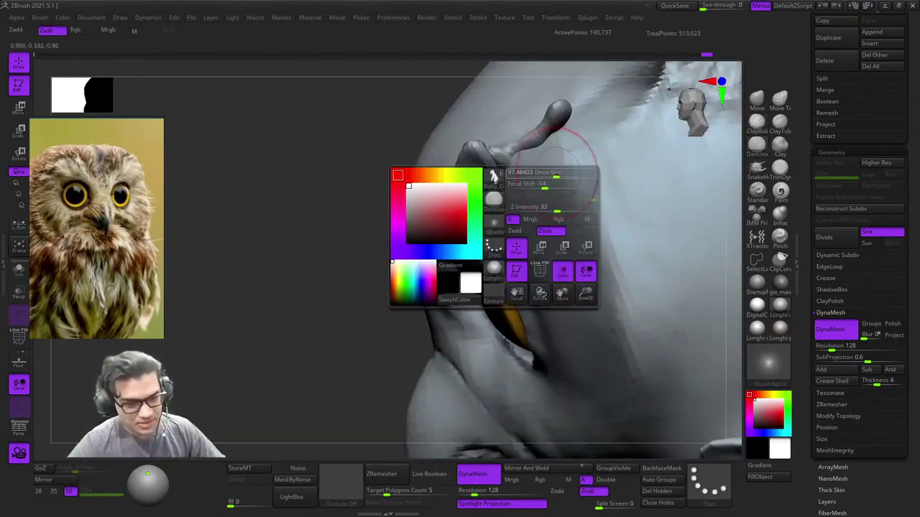
{"action": "mouse_move", "coordinate": [630, 251]}
{"action": "right_mouse_down", "text": "ctrl"}
{"action": "mouse_move", "coordinate": [607, 208]}
{"action": "mouse_move", "coordinate": [592, 215]}
{"action": "right_mouse_up", "text": "ctrl"}
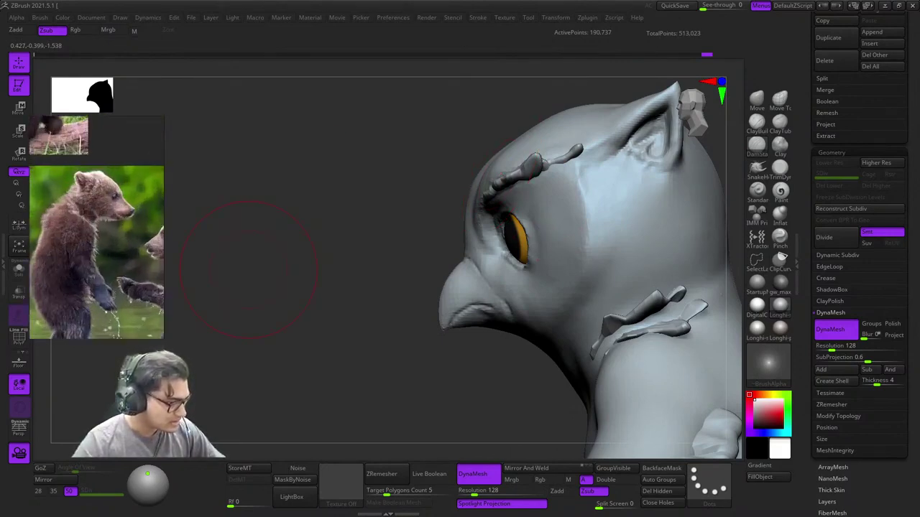
Step: Examine the head and full body from the front and three-quarter view against the bear and owl reference photos
{"action": "right_click_drag", "start_coordinate": [292, 281], "coordinate": [370, 302], "text": "shift"}
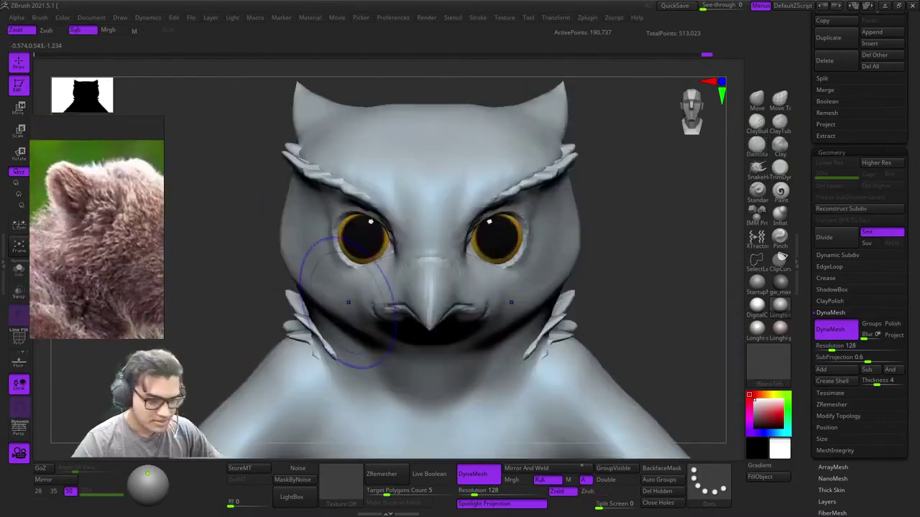
{"action": "mouse_move", "coordinate": [634, 292]}
{"action": "right_mouse_down", "text": "ctrl"}
{"action": "mouse_move", "coordinate": [537, 255]}
{"action": "mouse_move", "coordinate": [530, 241]}
{"action": "right_mouse_up", "text": "ctrl"}
{"action": "key", "text": "f"}
{"action": "key", "text": "space"}
{"action": "left_click_drag", "start_coordinate": [624, 271], "coordinate": [612, 270]}
{"action": "right_click_drag", "start_coordinate": [624, 260], "coordinate": [560, 248]}
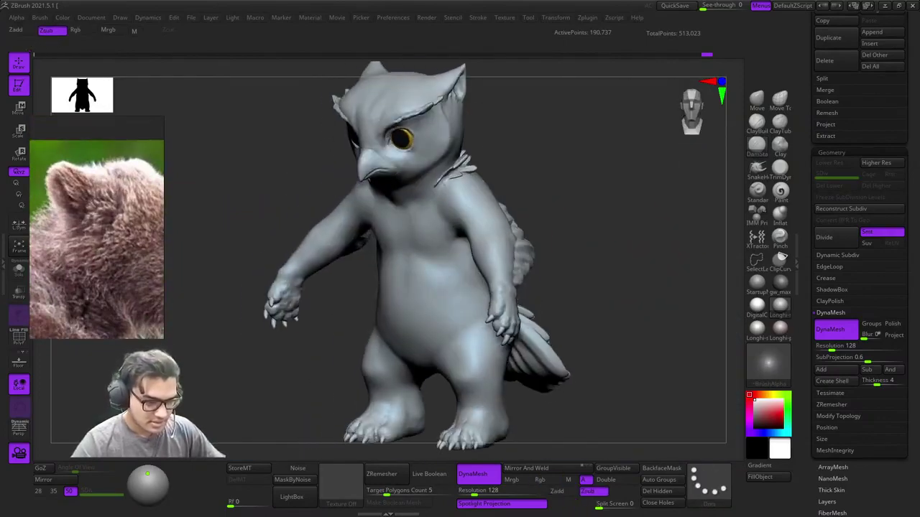
{"action": "right_click_drag", "start_coordinate": [601, 150], "coordinate": [641, 207], "text": "ctrl"}
{"action": "scroll", "coordinate": [97, 230], "scroll_direction": "down", "scroll_amount": 5}
{"action": "middle_click_drag", "start_coordinate": [90, 187], "coordinate": [118, 273]}
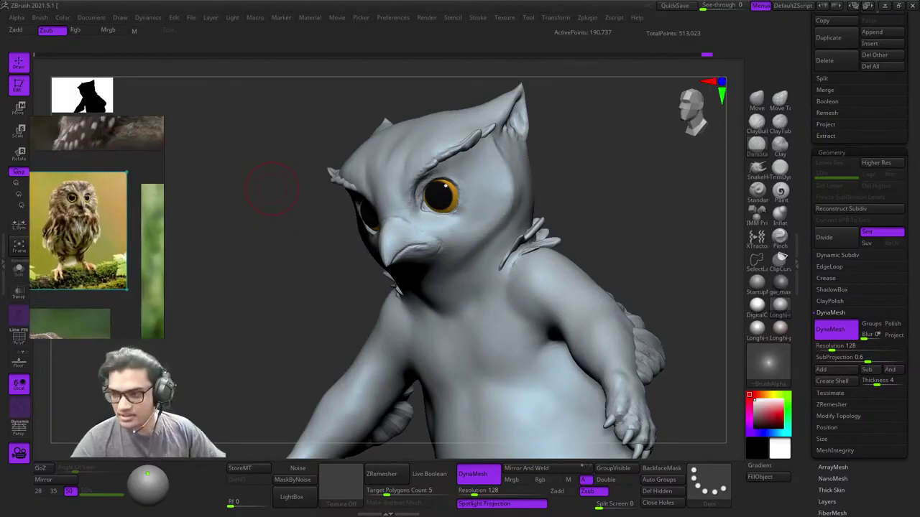
Step: Smooth the upper eyelid and carve its crease around the eye's outer corner with the Dam Standard brush
{"action": "mouse_move", "coordinate": [498, 174]}
{"action": "right_mouse_down"}
{"action": "mouse_move", "coordinate": [505, 165]}
{"action": "mouse_move", "coordinate": [495, 215]}
{"action": "mouse_move", "coordinate": [470, 220]}
{"action": "right_mouse_up"}
{"action": "right_click_drag", "start_coordinate": [538, 224], "coordinate": [499, 208]}
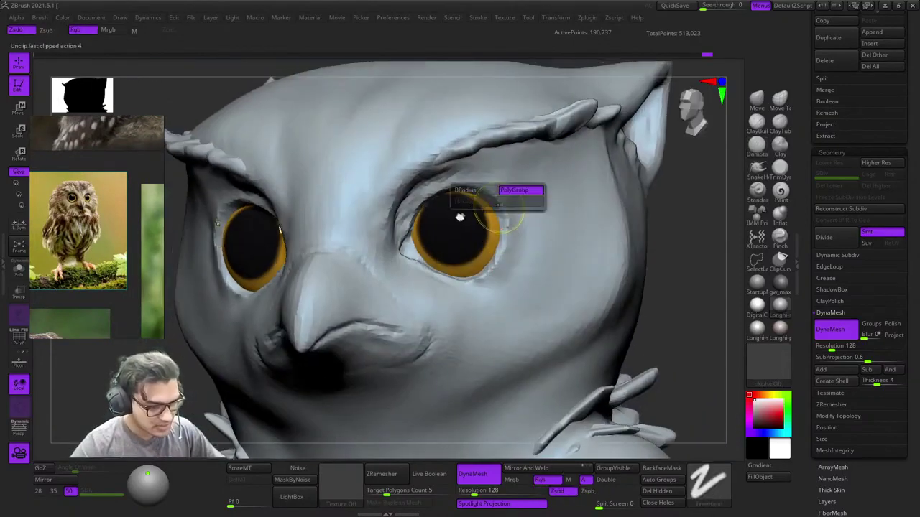
{"action": "right_click_drag", "start_coordinate": [499, 177], "coordinate": [484, 185], "text": "ctrl"}
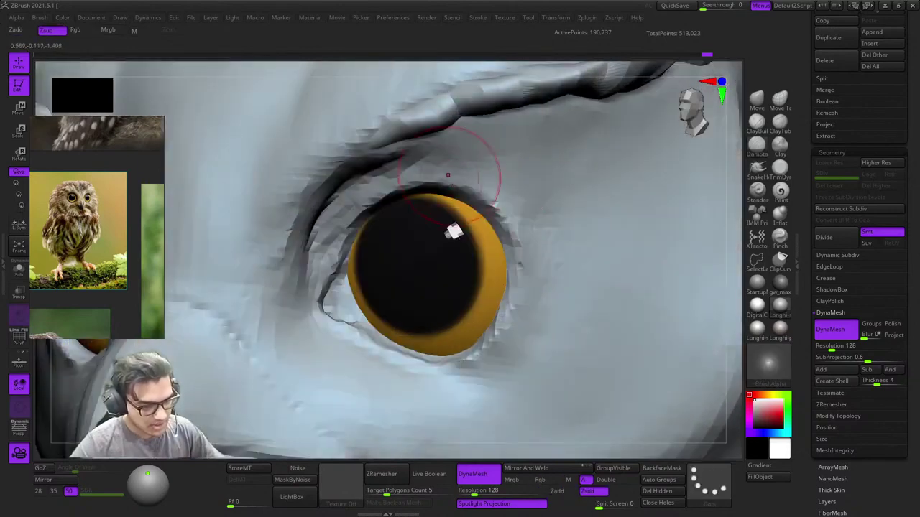
{"action": "right_click_drag", "start_coordinate": [549, 264], "coordinate": [503, 277]}
{"action": "right_click_drag", "start_coordinate": [503, 277], "coordinate": [531, 282]}
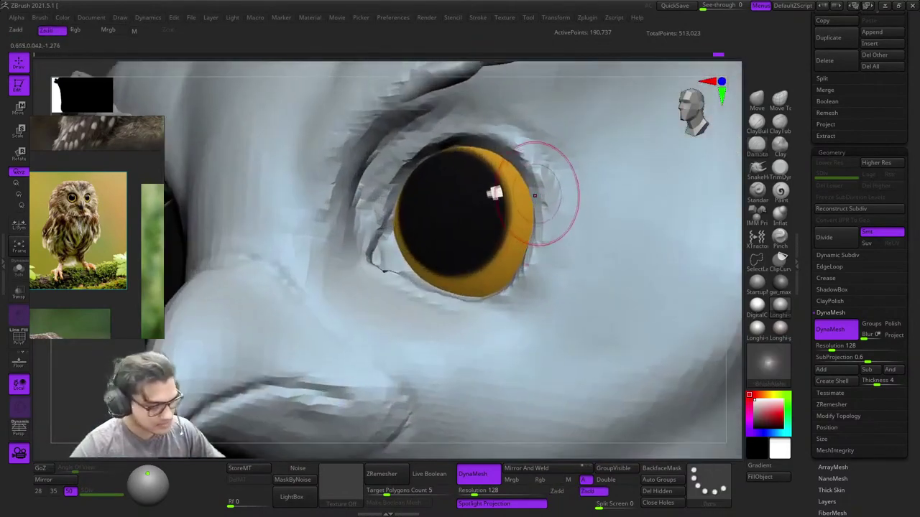
{"action": "mouse_move", "coordinate": [503, 316]}
{"action": "right_mouse_down", "text": "ctrl"}
{"action": "mouse_move", "coordinate": [477, 266]}
{"action": "mouse_move", "coordinate": [476, 303]}
{"action": "mouse_move", "coordinate": [495, 345]}
{"action": "mouse_move", "coordinate": [454, 254]}
{"action": "mouse_move", "coordinate": [433, 244]}
{"action": "mouse_move", "coordinate": [449, 288]}
{"action": "mouse_move", "coordinate": [499, 232]}
{"action": "mouse_move", "coordinate": [500, 266]}
{"action": "mouse_move", "coordinate": [506, 236]}
{"action": "mouse_move", "coordinate": [490, 200]}
{"action": "mouse_move", "coordinate": [503, 232]}
{"action": "right_mouse_up", "text": "ctrl"}
Step: Carve a thin groove along the border between beak and face, from the bridge down to the mouth corner, using a smaller Dam Standard brush
{"action": "key", "text": "space"}
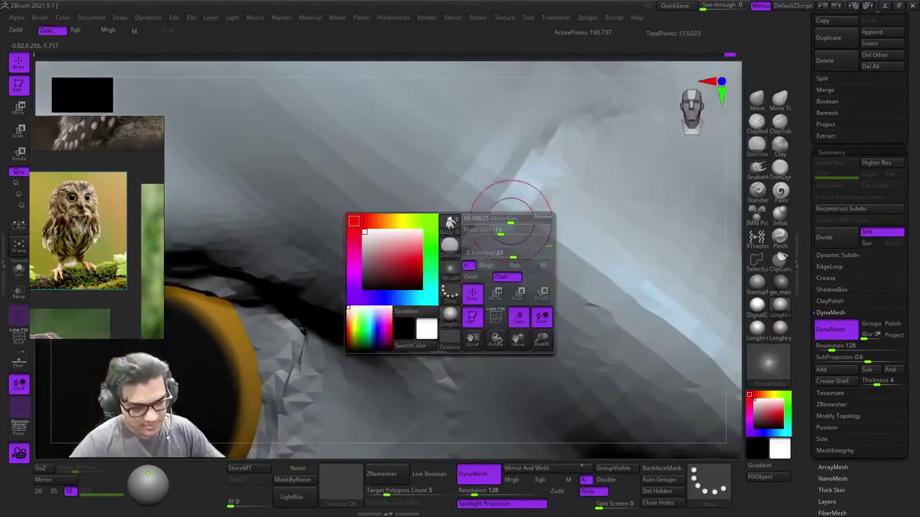
{"action": "left_click_drag", "start_coordinate": [509, 223], "coordinate": [495, 227]}
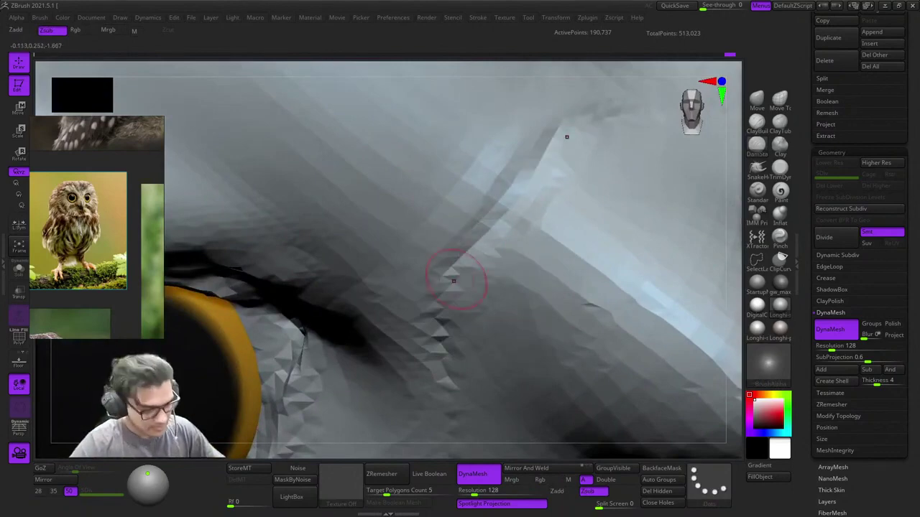
{"action": "right_click_drag", "start_coordinate": [466, 283], "coordinate": [465, 198], "text": "ctrl"}
{"action": "mouse_move", "coordinate": [464, 198]}
{"action": "right_mouse_down", "text": "ctrl"}
{"action": "mouse_move", "coordinate": [471, 211]}
{"action": "mouse_move", "coordinate": [480, 189]}
{"action": "right_mouse_up", "text": "ctrl"}
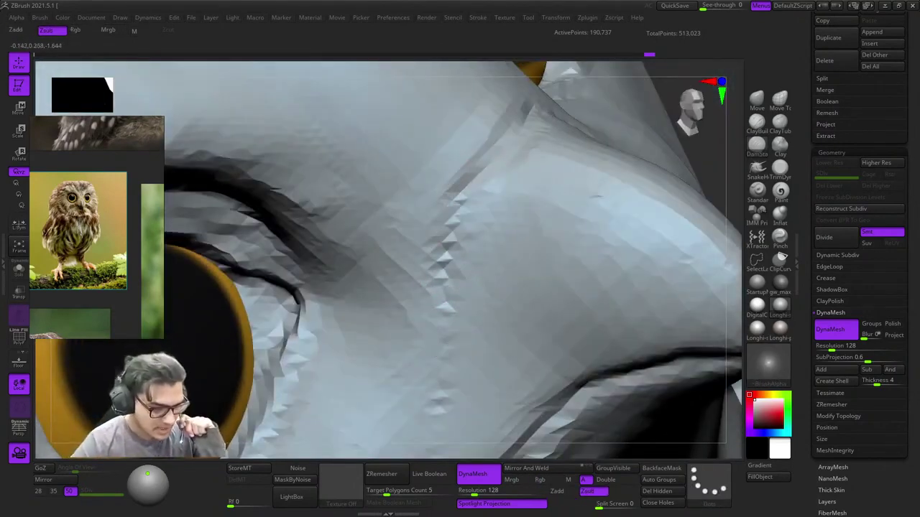
{"action": "mouse_move", "coordinate": [455, 237]}
{"action": "right_mouse_down"}
{"action": "mouse_move", "coordinate": [441, 291]}
{"action": "mouse_move", "coordinate": [466, 193]}
{"action": "mouse_move", "coordinate": [464, 230]}
{"action": "right_mouse_up"}
{"action": "mouse_move", "coordinate": [463, 287]}
{"action": "right_mouse_down", "text": "ctrl"}
{"action": "mouse_move", "coordinate": [447, 203]}
{"action": "mouse_move", "coordinate": [473, 276]}
{"action": "right_mouse_up", "text": "ctrl"}
{"action": "right_click", "coordinate": [473, 276]}
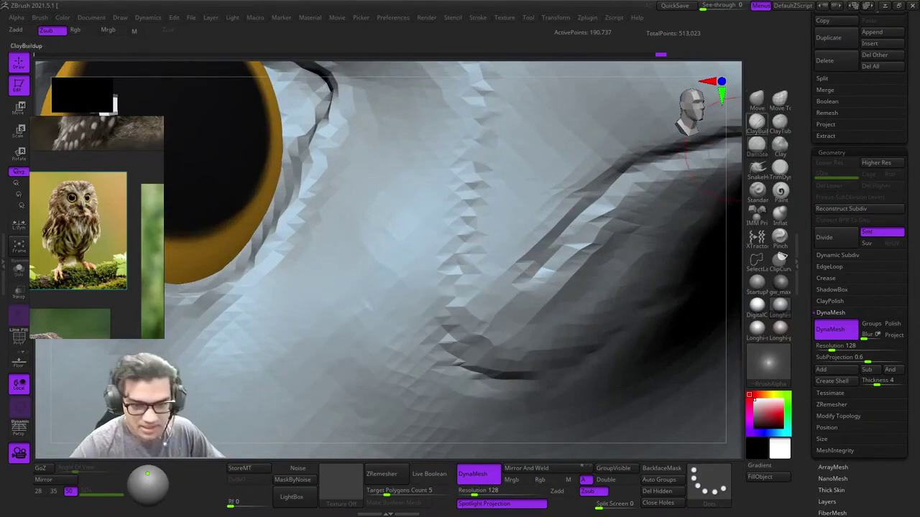
Step: Build up the corner of the beak with ClayBuildup strokes and check the head's shape
{"action": "left_click", "coordinate": [756, 124]}
{"action": "right_click", "coordinate": [439, 318]}
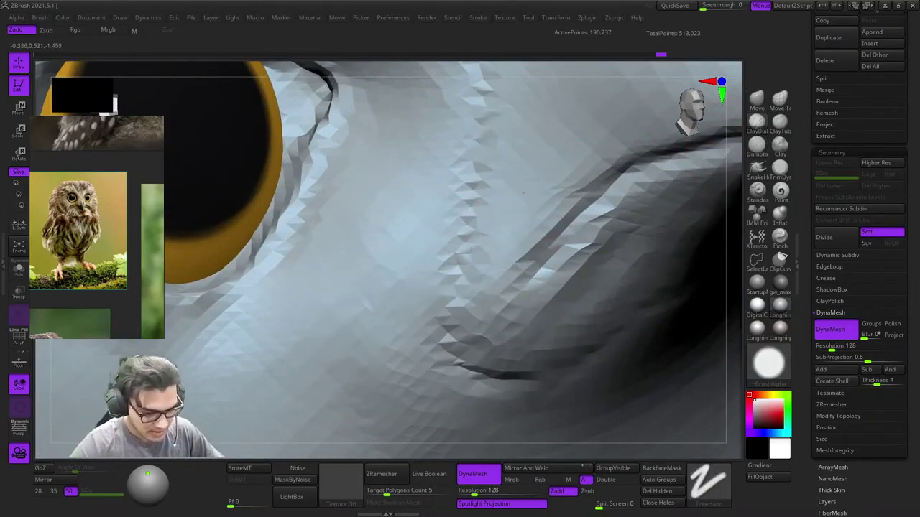
{"action": "left_click_drag", "start_coordinate": [483, 320], "coordinate": [524, 310]}
{"action": "right_click_drag", "start_coordinate": [599, 298], "coordinate": [585, 265], "text": "ctrl"}
{"action": "mouse_move", "coordinate": [586, 264]}
{"action": "right_mouse_down"}
{"action": "mouse_move", "coordinate": [528, 261]}
{"action": "mouse_move", "coordinate": [529, 281]}
{"action": "right_mouse_up"}
{"action": "right_click_drag", "start_coordinate": [536, 244], "coordinate": [485, 229]}
{"action": "right_click_drag", "start_coordinate": [589, 267], "coordinate": [503, 248]}
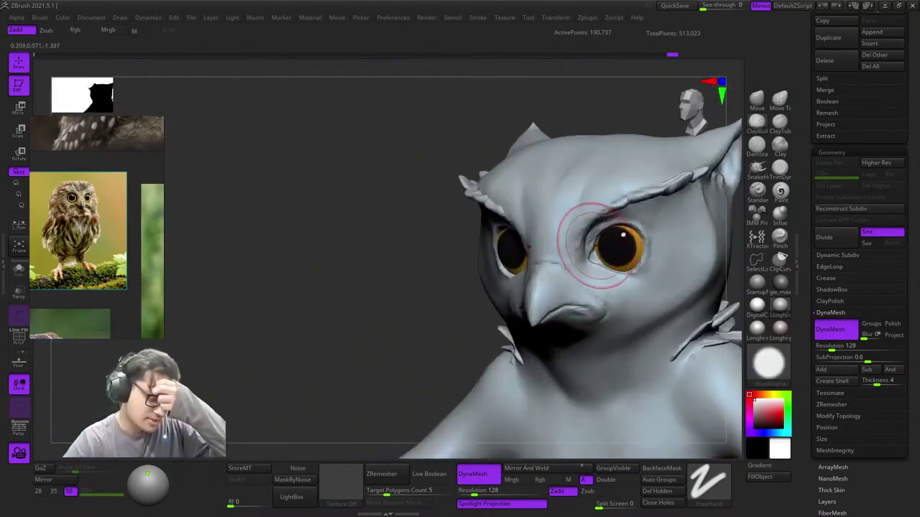
{"action": "right_click_drag", "start_coordinate": [596, 242], "coordinate": [611, 215]}
{"action": "right_click_drag", "start_coordinate": [721, 164], "coordinate": [700, 191]}
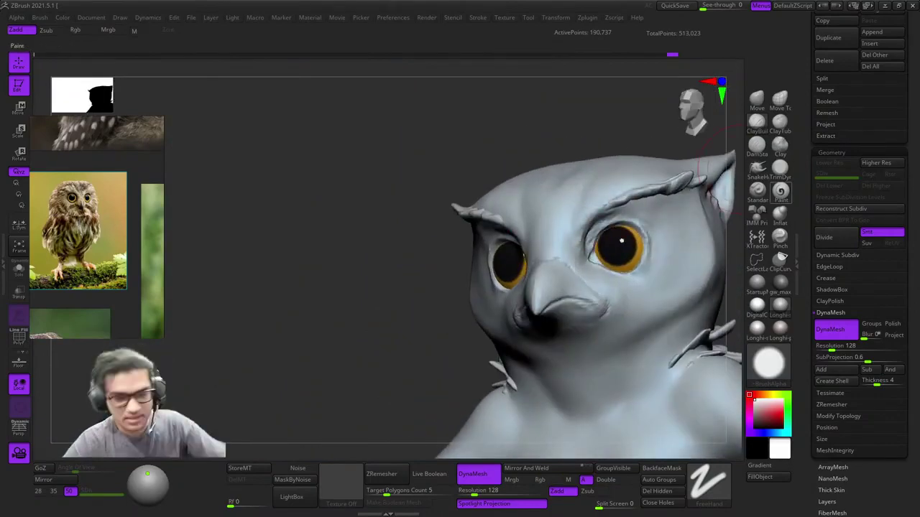
Step: Sample the eye's golden yellow with the Paint brush and paint the beak's ridge and tip
{"action": "left_click", "coordinate": [780, 193]}
{"action": "right_click_drag", "start_coordinate": [489, 215], "coordinate": [561, 241]}
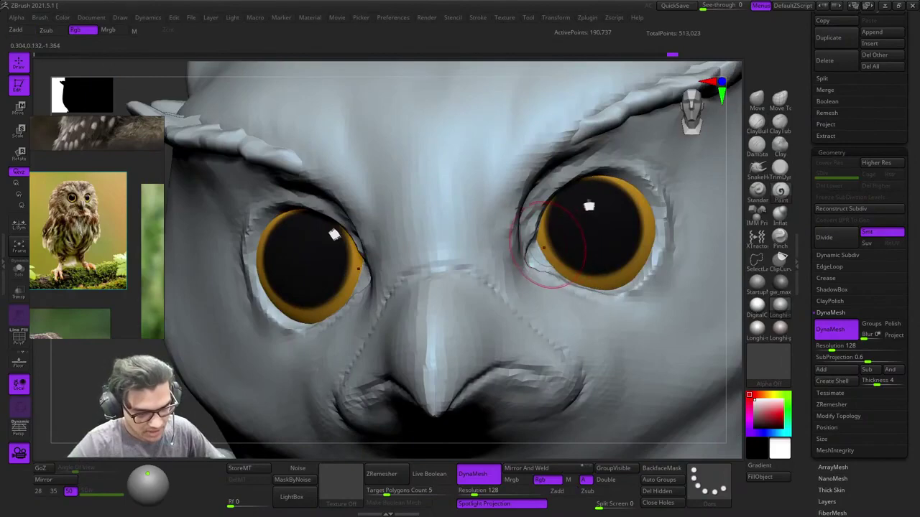
{"action": "key", "text": "c"}
{"action": "right_click_drag", "start_coordinate": [503, 242], "coordinate": [611, 248]}
{"action": "right_click_drag", "start_coordinate": [338, 309], "coordinate": [343, 352], "text": "ctrl"}
{"action": "right_click", "coordinate": [342, 352]}
{"action": "right_click_drag", "start_coordinate": [424, 291], "coordinate": [575, 246], "text": "alt"}
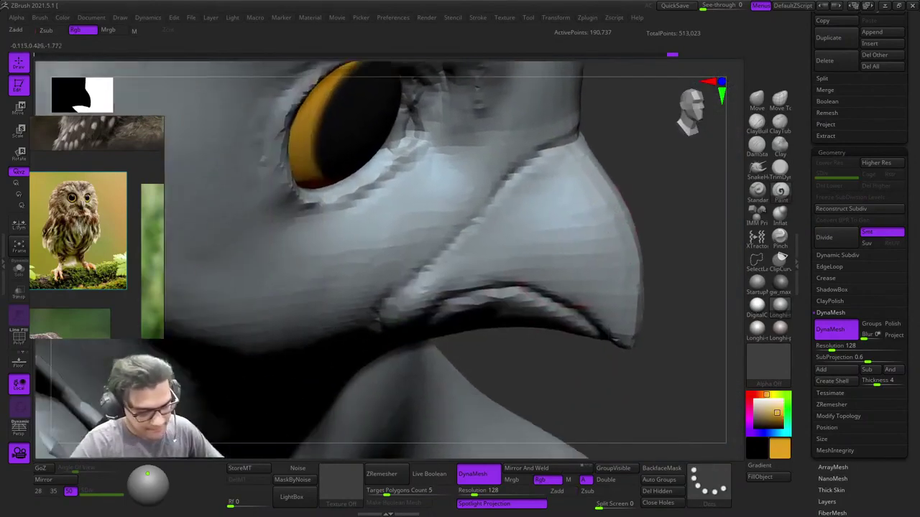
{"action": "mouse_move", "coordinate": [611, 267]}
{"action": "left_mouse_down"}
{"action": "mouse_move", "coordinate": [612, 279]}
{"action": "mouse_move", "coordinate": [569, 242]}
{"action": "mouse_move", "coordinate": [581, 198]}
{"action": "left_mouse_up"}
{"action": "mouse_move", "coordinate": [581, 209]}
{"action": "right_mouse_down"}
{"action": "mouse_move", "coordinate": [557, 210]}
{"action": "mouse_move", "coordinate": [587, 201]}
{"action": "mouse_move", "coordinate": [528, 223]}
{"action": "mouse_move", "coordinate": [523, 188]}
{"action": "mouse_move", "coordinate": [575, 194]}
{"action": "right_mouse_up"}
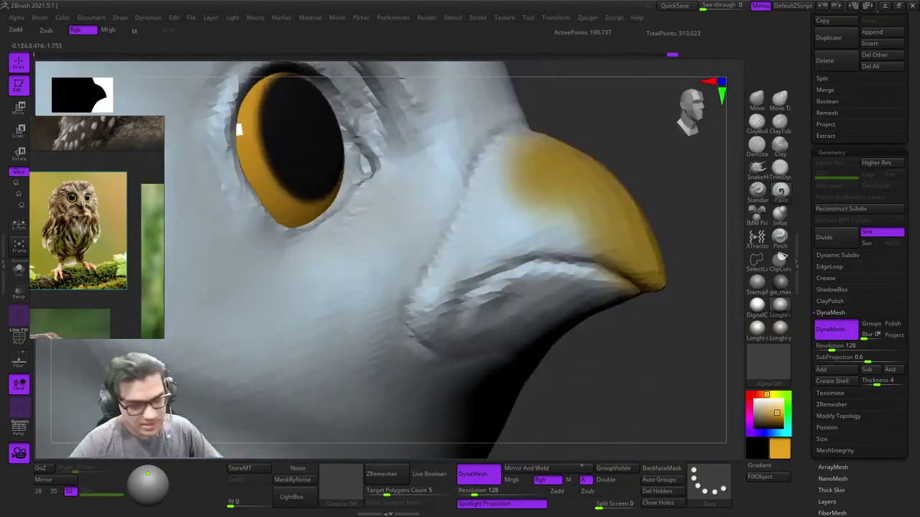
Step: Paint the beak's side, mouth corner and lower edge in the same golden yellow
{"action": "left_click_drag", "start_coordinate": [535, 176], "coordinate": [452, 273]}
{"action": "mouse_move", "coordinate": [449, 276]}
{"action": "right_mouse_down", "text": "alt"}
{"action": "mouse_move", "coordinate": [503, 222]}
{"action": "mouse_move", "coordinate": [504, 252]}
{"action": "right_mouse_up", "text": "alt"}
{"action": "mouse_move", "coordinate": [496, 215]}
{"action": "left_mouse_down"}
{"action": "mouse_move", "coordinate": [488, 268]}
{"action": "mouse_move", "coordinate": [477, 277]}
{"action": "left_mouse_up"}
{"action": "right_click_drag", "start_coordinate": [560, 268], "coordinate": [482, 254]}
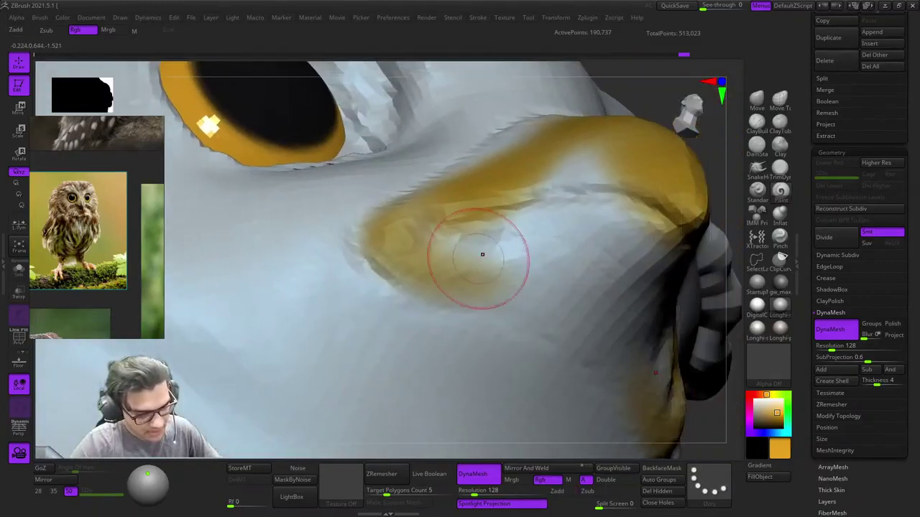
{"action": "mouse_move", "coordinate": [477, 279]}
{"action": "left_mouse_down"}
{"action": "mouse_move", "coordinate": [585, 309]}
{"action": "mouse_move", "coordinate": [584, 316]}
{"action": "left_mouse_up"}
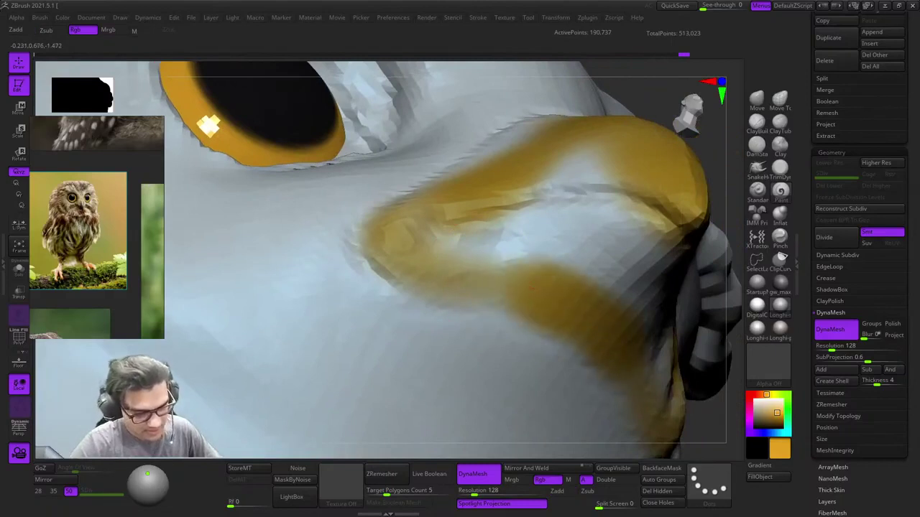
{"action": "right_click_drag", "start_coordinate": [485, 273], "coordinate": [475, 243], "text": "ctrl"}
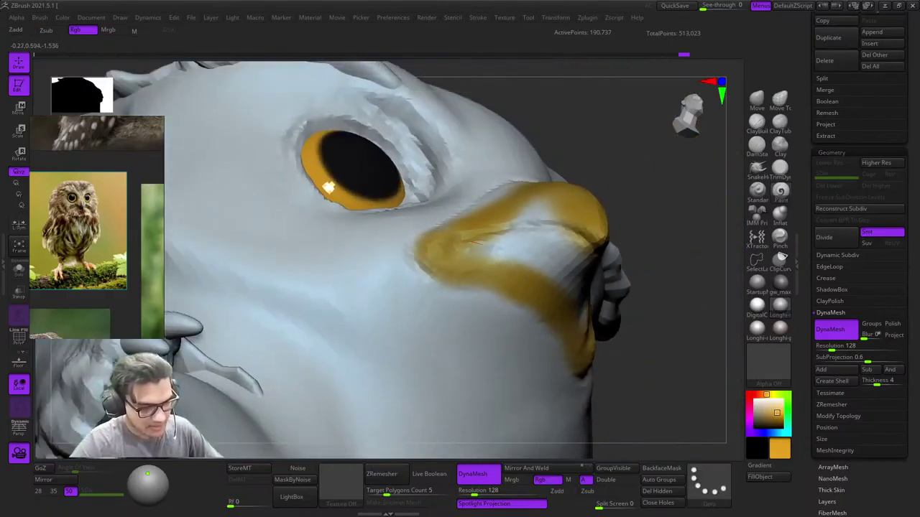
{"action": "right_click_drag", "start_coordinate": [486, 232], "coordinate": [463, 292]}
Step: Fill the remaining unpainted areas of the beak up to its border with the face, using a smaller brush
{"action": "key", "text": "space"}
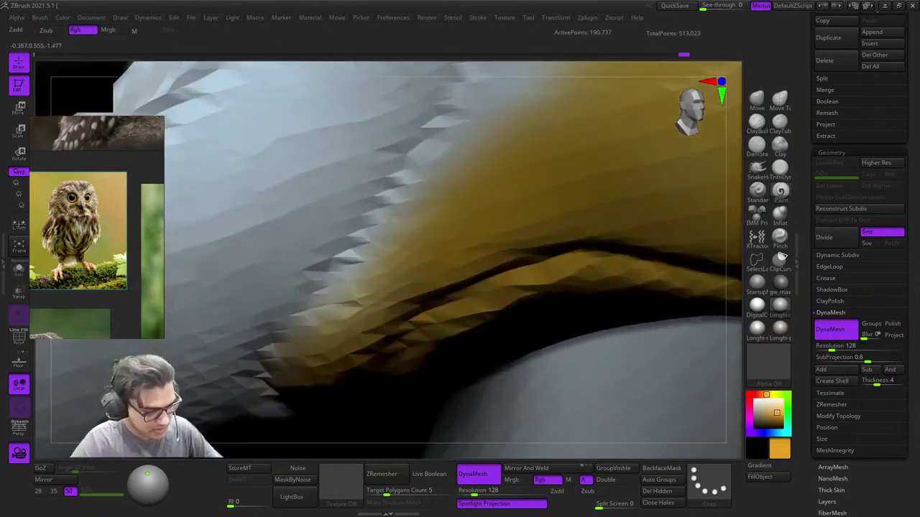
{"action": "left_click_drag", "start_coordinate": [347, 335], "coordinate": [388, 284]}
{"action": "right_click_drag", "start_coordinate": [335, 349], "coordinate": [354, 295], "text": "ctrl"}
{"action": "mouse_move", "coordinate": [438, 234]}
{"action": "left_mouse_down"}
{"action": "mouse_move", "coordinate": [376, 282]}
{"action": "mouse_move", "coordinate": [456, 169]}
{"action": "mouse_move", "coordinate": [509, 124]}
{"action": "mouse_move", "coordinate": [455, 193]}
{"action": "left_mouse_up"}
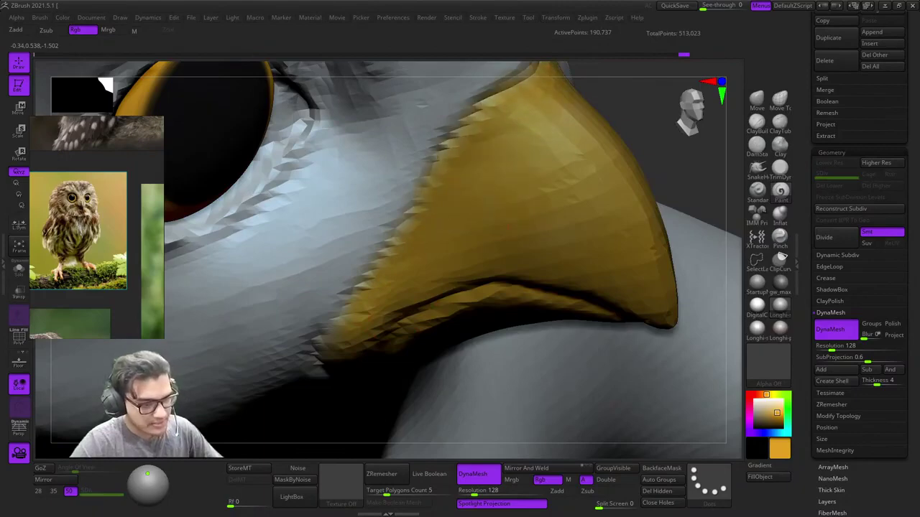
{"action": "right_click_drag", "start_coordinate": [566, 278], "coordinate": [597, 208], "text": "ctrl"}
{"action": "right_click_drag", "start_coordinate": [596, 209], "coordinate": [529, 187]}
{"action": "right_click_drag", "start_coordinate": [528, 187], "coordinate": [519, 142], "text": "ctrl"}
{"action": "right_click_drag", "start_coordinate": [646, 208], "coordinate": [729, 213], "text": "alt"}
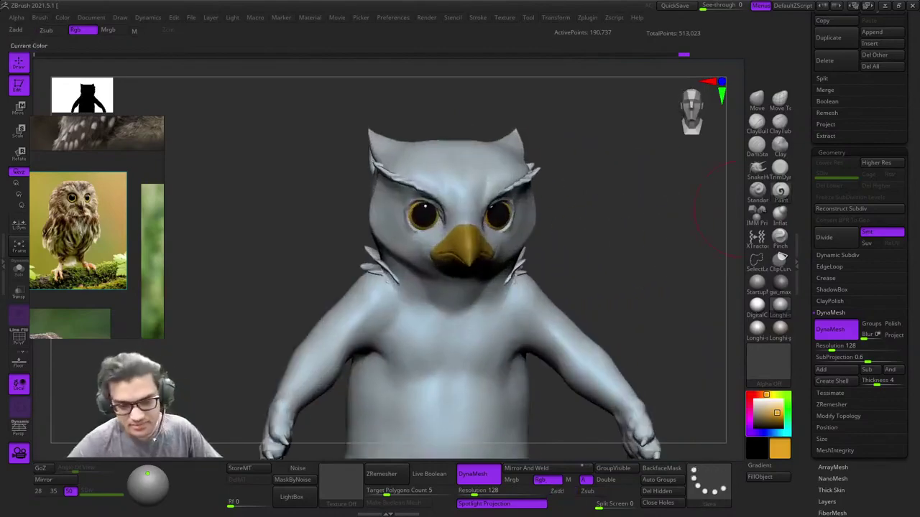
Step: Pick a red colour and paint the inner corner of the eye with it
{"action": "left_click", "coordinate": [750, 394]}
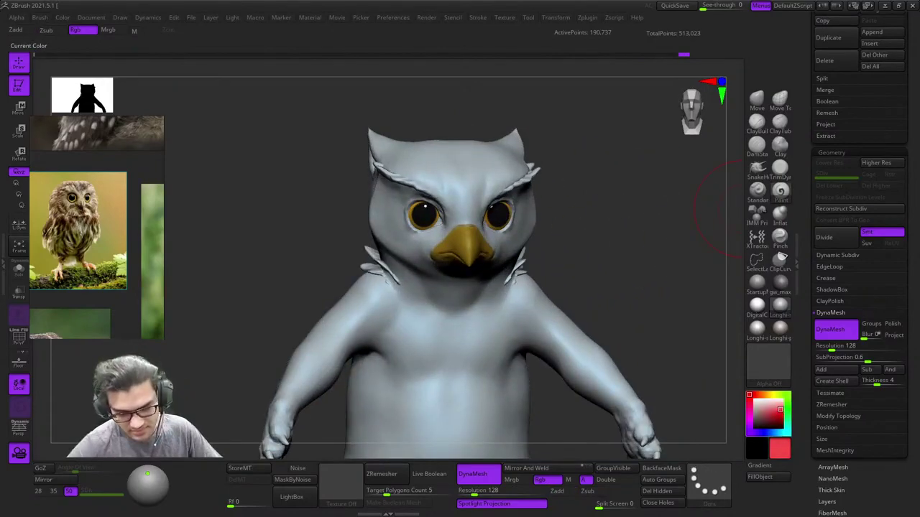
{"action": "right_click_drag", "start_coordinate": [440, 222], "coordinate": [477, 266], "text": "ctrl"}
{"action": "right_click_drag", "start_coordinate": [523, 180], "coordinate": [489, 249], "text": "alt"}
{"action": "right_click_drag", "start_coordinate": [489, 249], "coordinate": [503, 288], "text": "ctrl"}
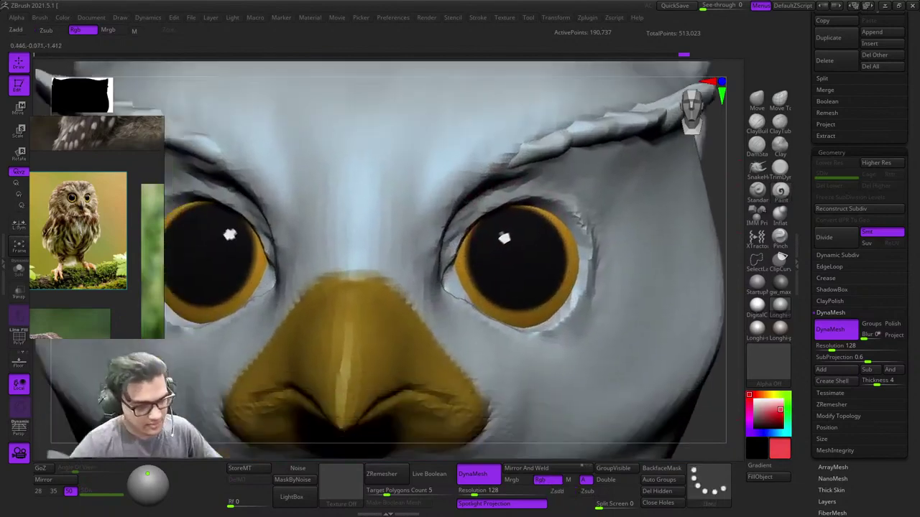
{"action": "right_click_drag", "start_coordinate": [445, 282], "coordinate": [464, 317], "text": "ctrl"}
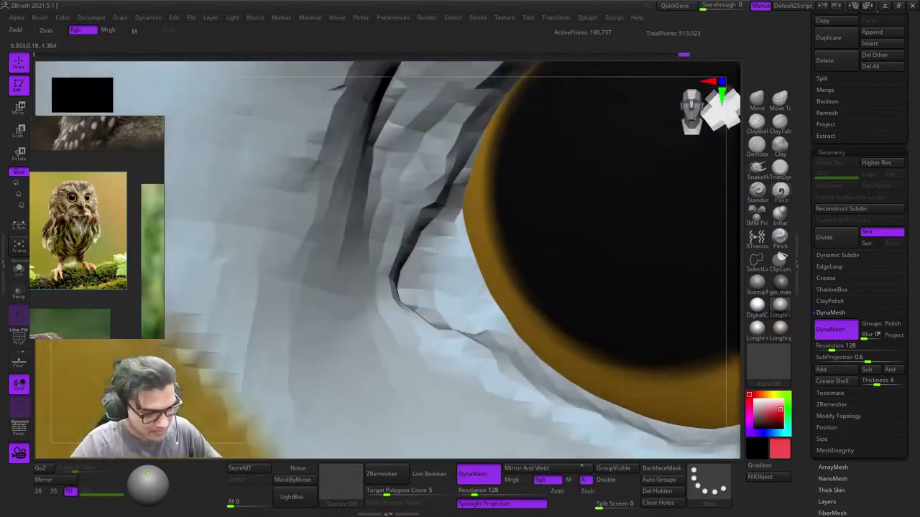
{"action": "right_click_drag", "start_coordinate": [464, 244], "coordinate": [458, 237]}
{"action": "mouse_move", "coordinate": [447, 238]}
{"action": "left_mouse_down"}
{"action": "mouse_move", "coordinate": [427, 287]}
{"action": "mouse_move", "coordinate": [467, 288]}
{"action": "mouse_move", "coordinate": [457, 233]}
{"action": "mouse_move", "coordinate": [429, 234]}
{"action": "left_mouse_up"}
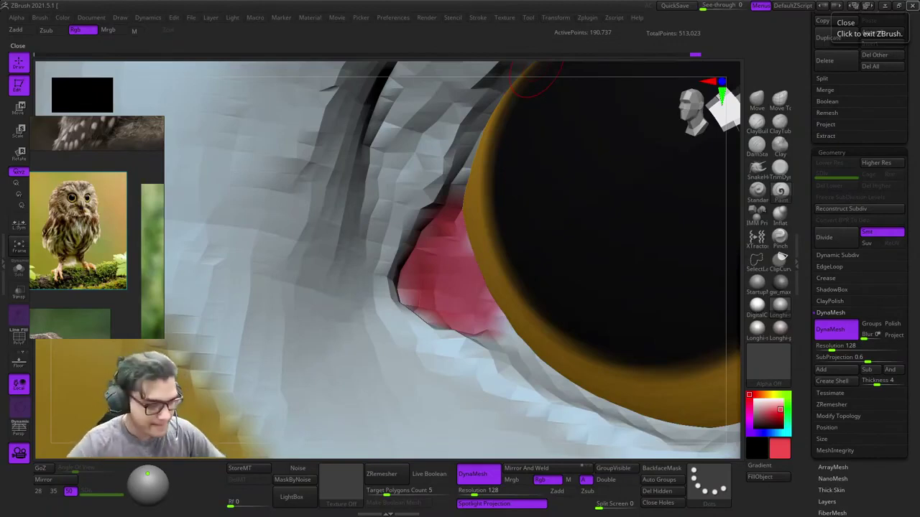
{"action": "right_click_drag", "start_coordinate": [445, 276], "coordinate": [441, 321]}
{"action": "left_click_drag", "start_coordinate": [474, 342], "coordinate": [528, 363]}
{"action": "mouse_move", "coordinate": [524, 345]}
{"action": "right_mouse_down"}
{"action": "mouse_move", "coordinate": [521, 381]}
{"action": "mouse_move", "coordinate": [503, 403]}
{"action": "right_mouse_up"}
Step: Paint the inner rim of the upper eyelid red, from the inner corner over the top of the eye
{"action": "right_click_drag", "start_coordinate": [503, 403], "coordinate": [489, 317], "text": "ctrl"}
{"action": "key", "text": "s"}
{"action": "mouse_move", "coordinate": [462, 332]}
{"action": "left_mouse_down"}
{"action": "mouse_move", "coordinate": [473, 261]}
{"action": "mouse_move", "coordinate": [546, 204]}
{"action": "left_mouse_up"}
{"action": "mouse_move", "coordinate": [562, 197]}
{"action": "right_mouse_down", "text": "alt"}
{"action": "mouse_move", "coordinate": [437, 266]}
{"action": "mouse_move", "coordinate": [465, 233]}
{"action": "right_mouse_up", "text": "alt"}
{"action": "mouse_move", "coordinate": [490, 246]}
{"action": "left_mouse_down"}
{"action": "mouse_move", "coordinate": [452, 248]}
{"action": "mouse_move", "coordinate": [514, 241]}
{"action": "mouse_move", "coordinate": [556, 248]}
{"action": "mouse_move", "coordinate": [586, 271]}
{"action": "left_mouse_up"}
{"action": "mouse_move", "coordinate": [586, 271]}
{"action": "right_mouse_down", "text": "ctrl"}
{"action": "mouse_move", "coordinate": [549, 223]}
{"action": "mouse_move", "coordinate": [589, 241]}
{"action": "mouse_move", "coordinate": [537, 260]}
{"action": "right_mouse_up", "text": "ctrl"}
{"action": "key", "text": "space"}
{"action": "right_click_drag", "start_coordinate": [590, 162], "coordinate": [576, 198], "text": "ctrl"}
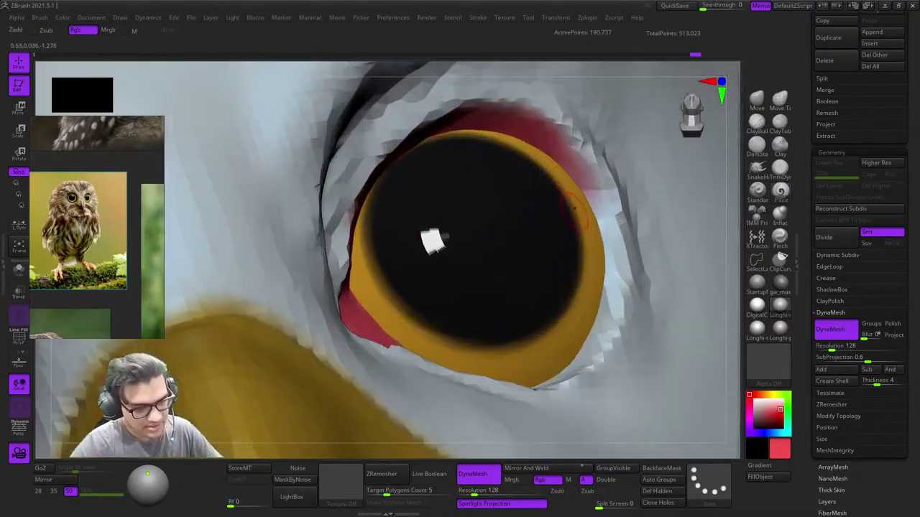
Step: Continue the red paint along the eyelid's outer and lower inner rims
{"action": "mouse_move", "coordinate": [575, 161]}
{"action": "left_mouse_down"}
{"action": "mouse_move", "coordinate": [608, 241]}
{"action": "mouse_move", "coordinate": [608, 288]}
{"action": "left_mouse_up"}
{"action": "right_click_drag", "start_coordinate": [609, 288], "coordinate": [546, 216], "text": "ctrl"}
{"action": "right_click_drag", "start_coordinate": [547, 216], "coordinate": [518, 274], "text": "ctrl"}
{"action": "right_click_drag", "start_coordinate": [475, 294], "coordinate": [453, 264]}
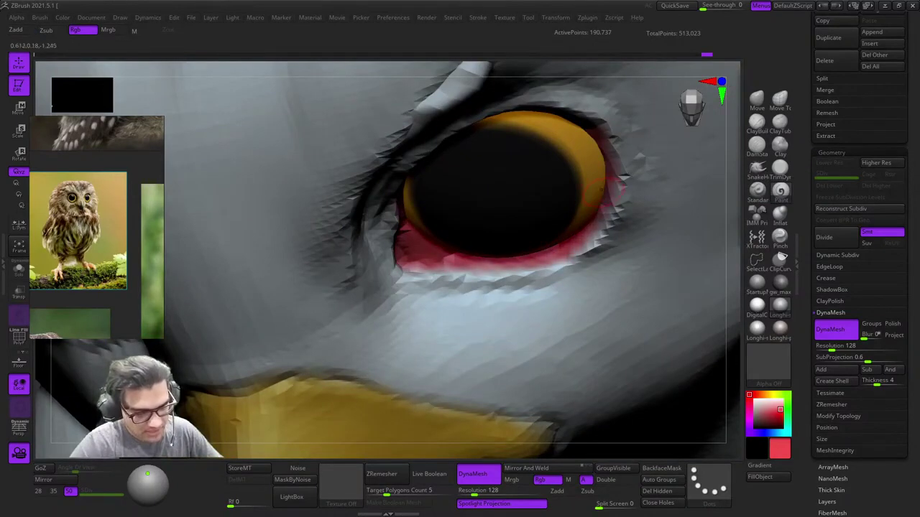
{"action": "right_click_drag", "start_coordinate": [602, 190], "coordinate": [604, 149]}
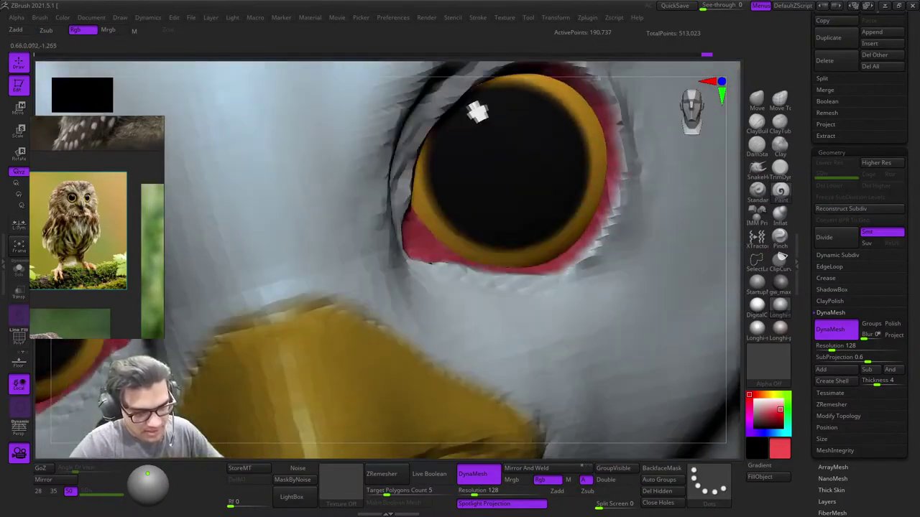
Step: Show the Baby_Owl_Bear_V3 subtool together with the painted Baby_Owl_Bear_V2 and compare them around the beak and eye
{"action": "right_click_drag", "start_coordinate": [571, 263], "coordinate": [495, 208], "text": "ctrl"}
{"action": "right_click_drag", "start_coordinate": [568, 197], "coordinate": [626, 245]}
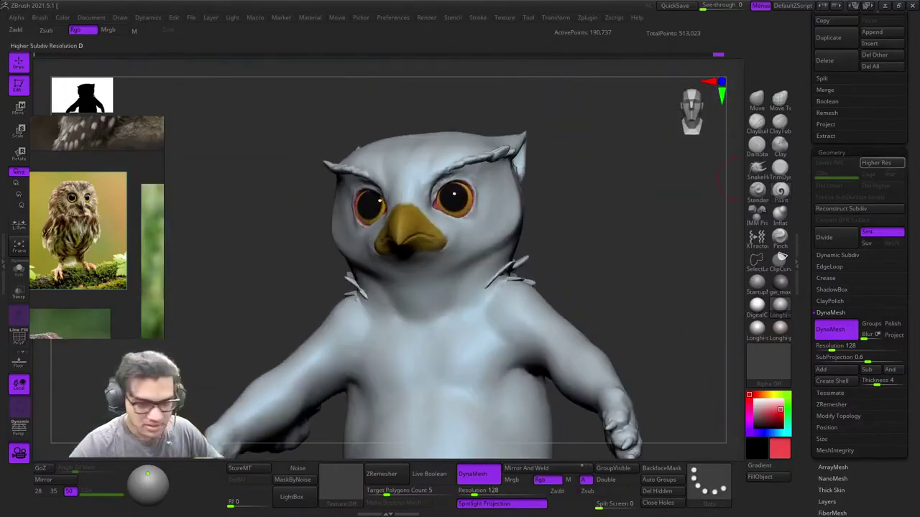
{"action": "left_click_drag", "start_coordinate": [909, 140], "coordinate": [909, 460]}
{"action": "left_click", "coordinate": [899, 243]}
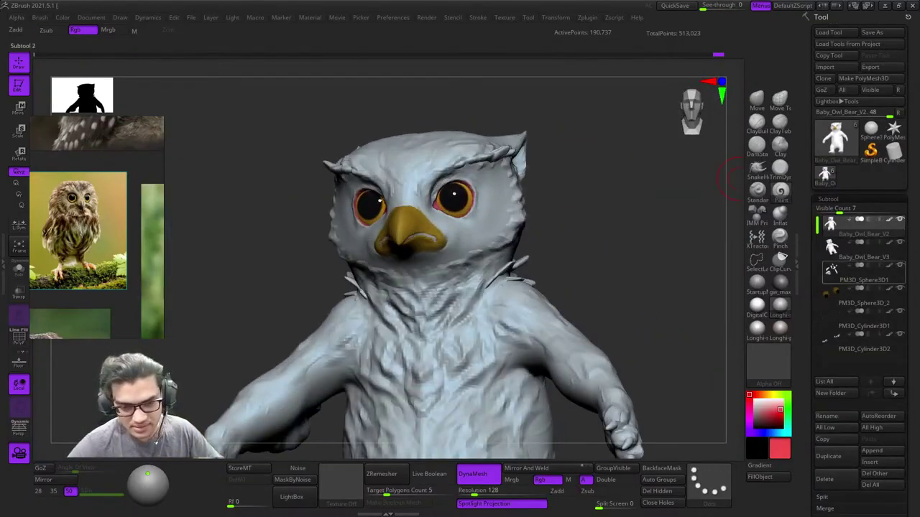
{"action": "right_click_drag", "start_coordinate": [682, 309], "coordinate": [529, 209], "text": "ctrl"}
{"action": "key", "text": "f"}
{"action": "mouse_move", "coordinate": [609, 210]}
{"action": "right_mouse_down"}
{"action": "mouse_move", "coordinate": [580, 208]}
{"action": "mouse_move", "coordinate": [568, 188]}
{"action": "mouse_move", "coordinate": [529, 201]}
{"action": "mouse_move", "coordinate": [547, 197]}
{"action": "mouse_move", "coordinate": [555, 248]}
{"action": "right_mouse_up"}
{"action": "right_click_drag", "start_coordinate": [555, 247], "coordinate": [558, 219]}
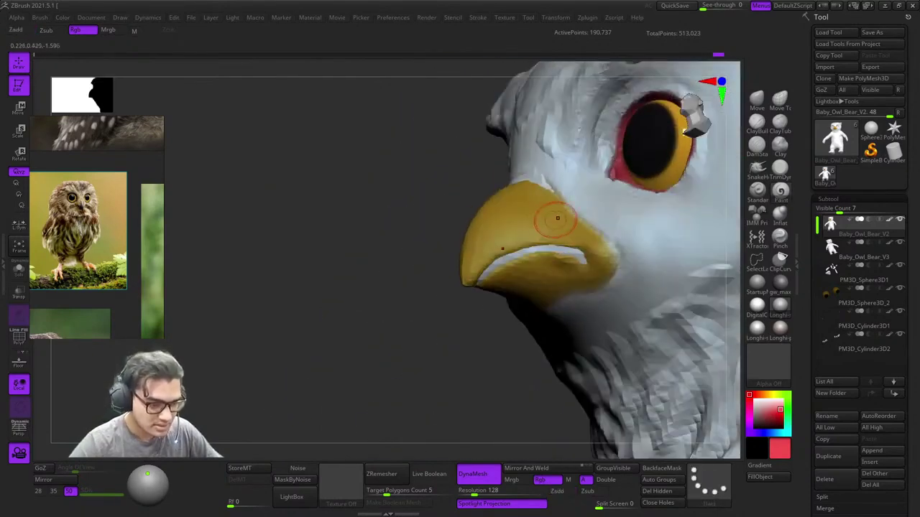
Step: Switch to the Baby_Owl_Bear_V3 subtool with the ClayBuildup brush and examine its detail from the beak out to the body
{"action": "left_click", "coordinate": [863, 249]}
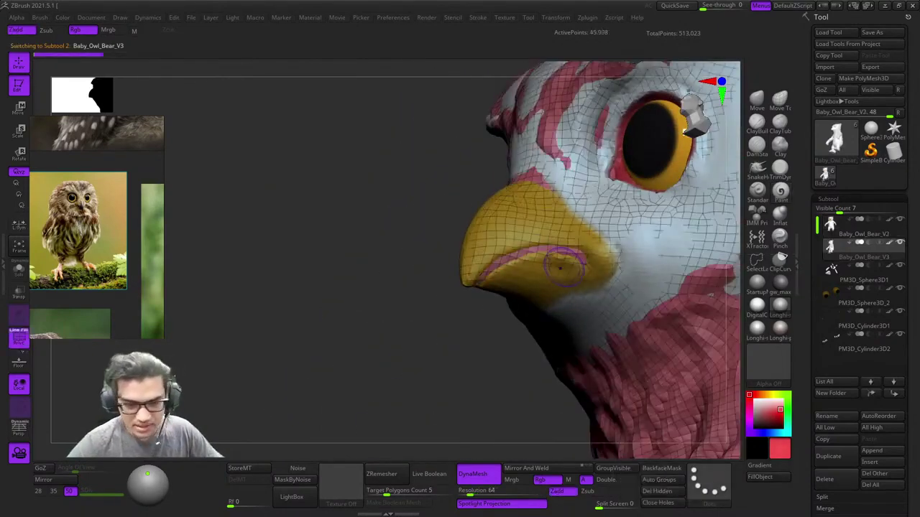
{"action": "left_click", "coordinate": [754, 126]}
{"action": "mouse_move", "coordinate": [550, 167]}
{"action": "right_mouse_down", "text": "alt"}
{"action": "mouse_move", "coordinate": [537, 130]}
{"action": "mouse_move", "coordinate": [510, 141]}
{"action": "right_mouse_up", "text": "alt"}
{"action": "right_click_drag", "start_coordinate": [510, 141], "coordinate": [459, 211], "text": "ctrl"}
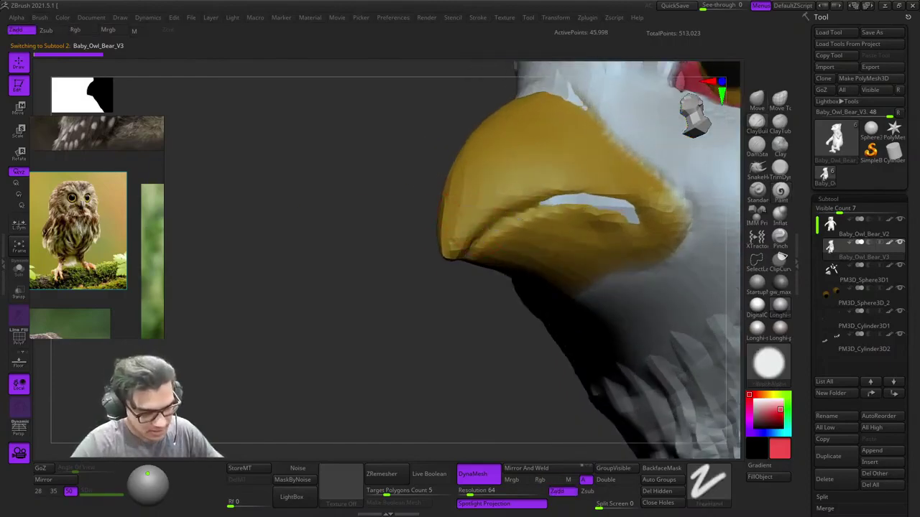
{"action": "right_click_drag", "start_coordinate": [620, 235], "coordinate": [445, 154], "text": "ctrl"}
{"action": "right_click_drag", "start_coordinate": [446, 155], "coordinate": [574, 137], "text": "shift"}
{"action": "right_click_drag", "start_coordinate": [652, 214], "coordinate": [539, 216], "text": "shift"}
{"action": "right_click_drag", "start_coordinate": [668, 129], "coordinate": [653, 177], "text": "ctrl"}
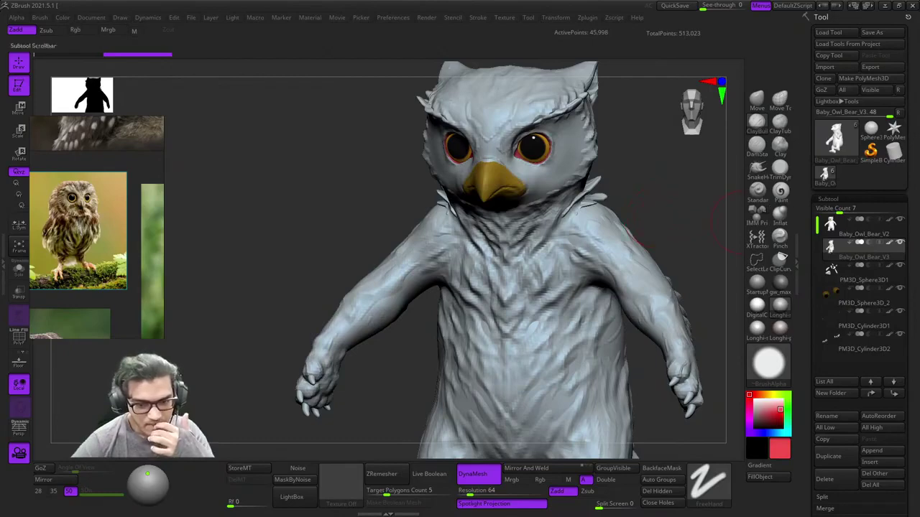
Step: Make Baby_Owl_Bear_V2 the active subtool again with Baby_Owl_Bear_V3 hidden, and activate the ClayBuildup brush for sculpting its face
{"action": "left_click", "coordinate": [848, 227]}
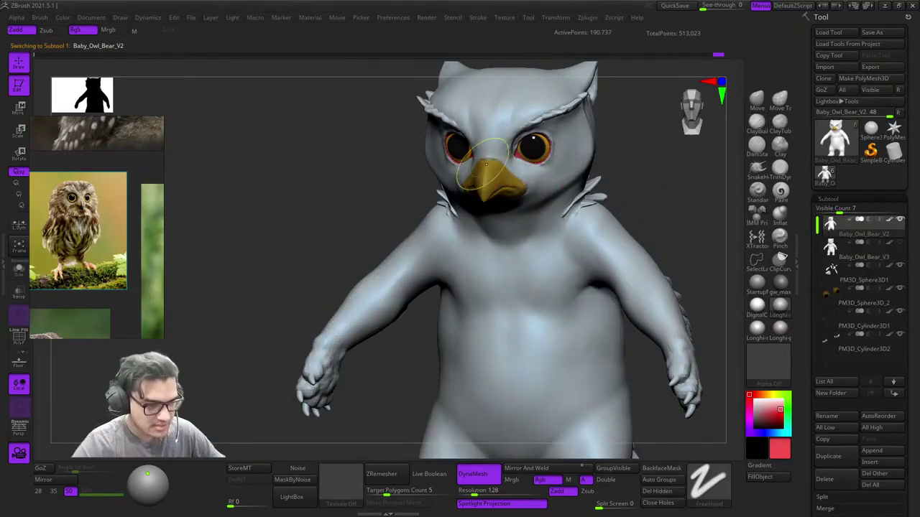
{"action": "mouse_move", "coordinate": [482, 165]}
{"action": "right_mouse_down", "text": "ctrl"}
{"action": "mouse_move", "coordinate": [550, 229]}
{"action": "mouse_move", "coordinate": [516, 181]}
{"action": "mouse_move", "coordinate": [585, 151]}
{"action": "mouse_move", "coordinate": [460, 231]}
{"action": "mouse_move", "coordinate": [478, 276]}
{"action": "right_mouse_up", "text": "ctrl"}
{"action": "key", "text": "shift+f"}
{"action": "key", "text": "shift+f"}
{"action": "key", "text": "b"}
{"action": "key", "text": "c"}
{"action": "key", "text": "b"}
{"action": "mouse_move", "coordinate": [525, 147]}
{"action": "right_mouse_down"}
{"action": "mouse_move", "coordinate": [470, 181]}
{"action": "mouse_move", "coordinate": [476, 199]}
{"action": "right_mouse_up"}
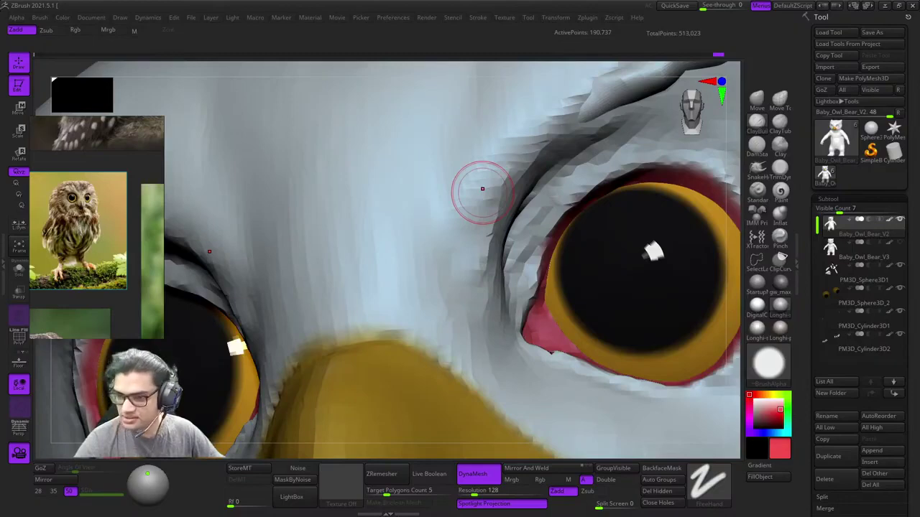
Step: Adjust the brush size and examine the forms between the eyes and along the beak's side and underside
{"action": "mouse_move", "coordinate": [472, 205]}
{"action": "right_mouse_down", "text": "ctrl"}
{"action": "mouse_move", "coordinate": [454, 191]}
{"action": "mouse_move", "coordinate": [487, 240]}
{"action": "right_mouse_up", "text": "ctrl"}
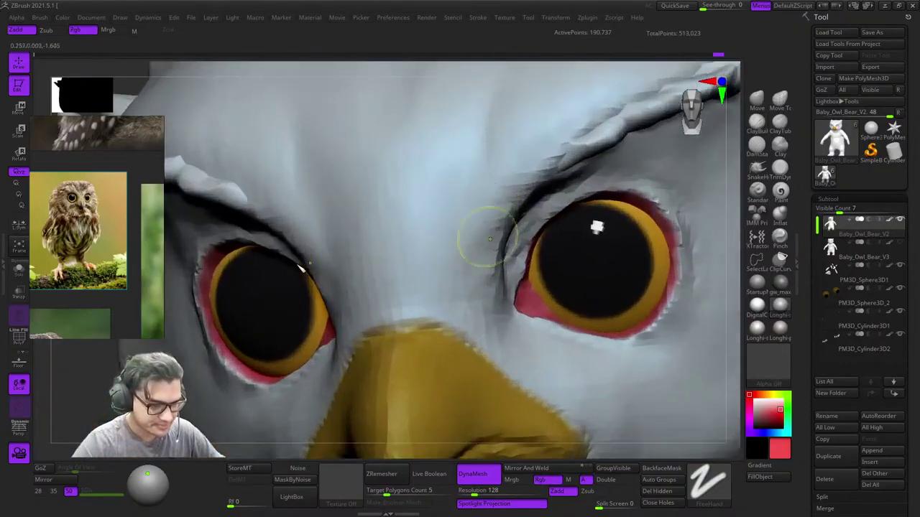
{"action": "key", "text": "space"}
{"action": "left_click_drag", "start_coordinate": [487, 240], "coordinate": [493, 239]}
{"action": "right_click_drag", "start_coordinate": [503, 186], "coordinate": [523, 206]}
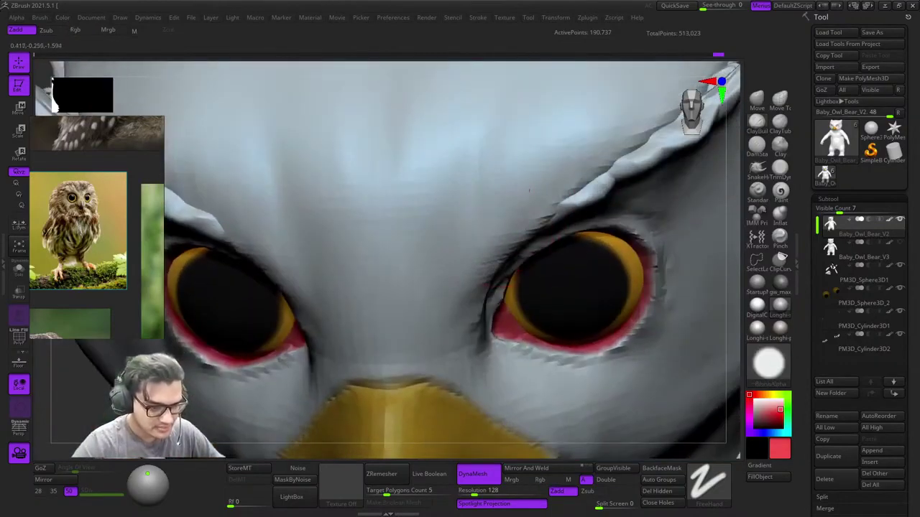
{"action": "right_click_drag", "start_coordinate": [596, 193], "coordinate": [518, 215]}
{"action": "right_click_drag", "start_coordinate": [460, 222], "coordinate": [338, 115], "text": "ctrl"}
{"action": "right_click_drag", "start_coordinate": [460, 241], "coordinate": [496, 302], "text": "ctrl"}
{"action": "key", "text": "space"}
{"action": "left_click_drag", "start_coordinate": [496, 246], "coordinate": [487, 245]}
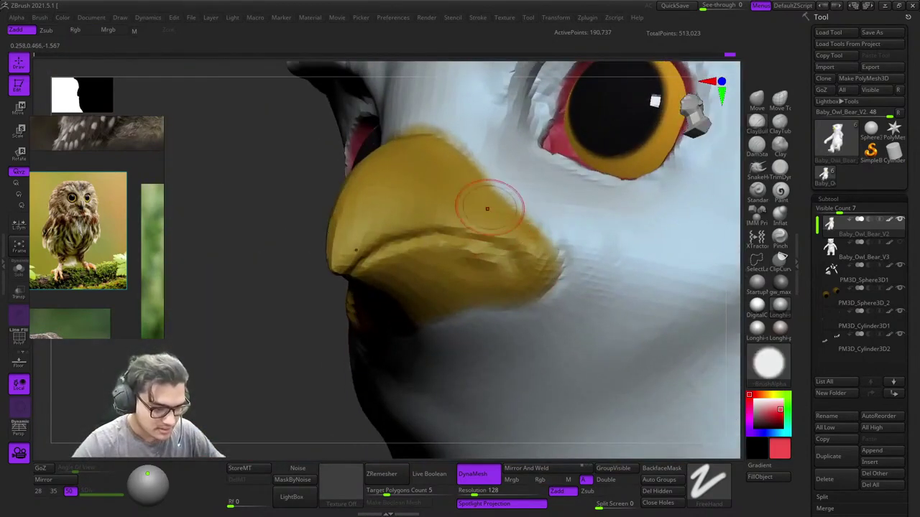
{"action": "mouse_move", "coordinate": [498, 201]}
{"action": "right_mouse_down"}
{"action": "mouse_move", "coordinate": [482, 209]}
{"action": "mouse_move", "coordinate": [523, 253]}
{"action": "mouse_move", "coordinate": [502, 183]}
{"action": "right_mouse_up"}
{"action": "mouse_move", "coordinate": [501, 183]}
{"action": "right_mouse_down"}
{"action": "mouse_move", "coordinate": [450, 251]}
{"action": "mouse_move", "coordinate": [470, 308]}
{"action": "mouse_move", "coordinate": [455, 302]}
{"action": "right_mouse_up"}
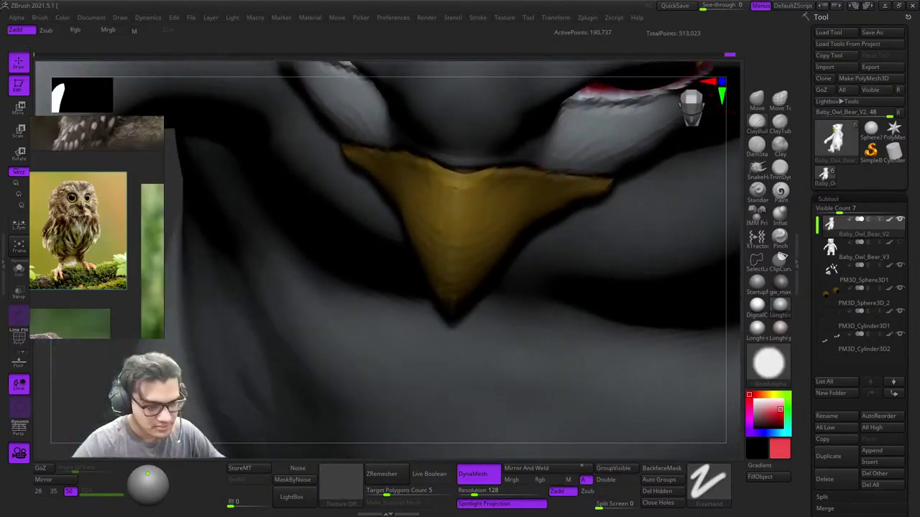
Step: Choose the Move Topological brush and resize it to suit the tip of the beak
{"action": "left_click", "coordinate": [779, 99]}
{"action": "mouse_move", "coordinate": [460, 244]}
{"action": "right_mouse_down", "text": "alt"}
{"action": "mouse_move", "coordinate": [500, 231]}
{"action": "mouse_move", "coordinate": [485, 241]}
{"action": "mouse_move", "coordinate": [480, 266]}
{"action": "right_mouse_up", "text": "alt"}
{"action": "key", "text": "space"}
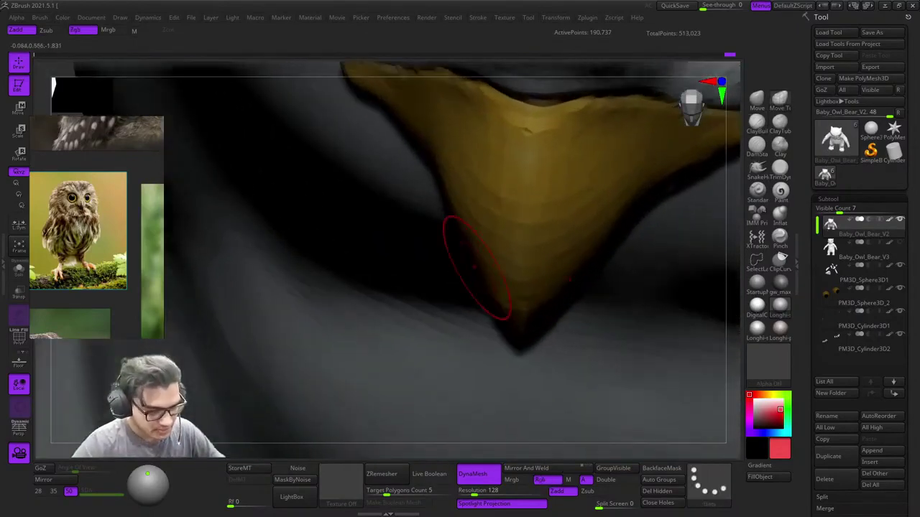
{"action": "key", "text": "space"}
{"action": "left_click_drag", "start_coordinate": [475, 265], "coordinate": [482, 265]}
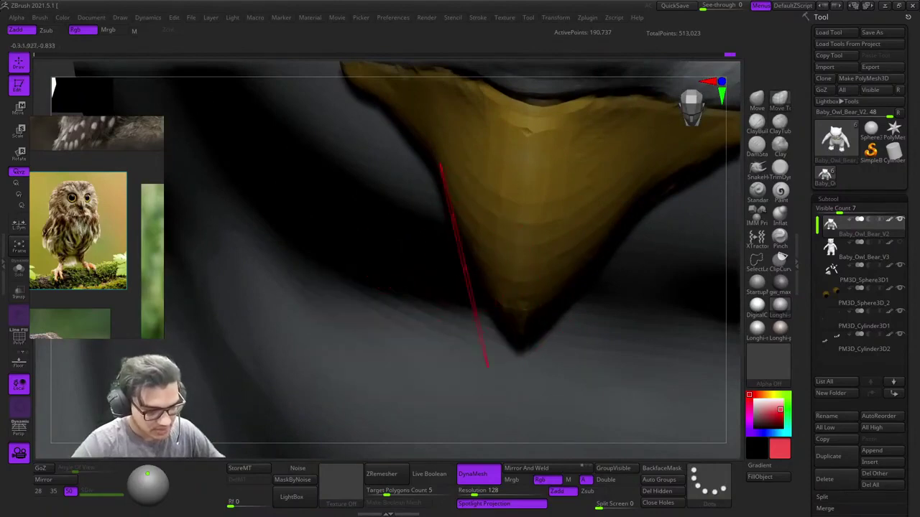
Step: Isolate the head with a lasso selection that hides the body, and turn on Solo mode to hide the other subtools
{"action": "right_click_drag", "start_coordinate": [471, 270], "coordinate": [462, 232]}
{"action": "key", "text": "f"}
{"action": "mouse_move", "coordinate": [403, 188]}
{"action": "right_mouse_down"}
{"action": "mouse_move", "coordinate": [540, 209]}
{"action": "mouse_move", "coordinate": [544, 278]}
{"action": "right_mouse_up"}
{"action": "left_click", "coordinate": [708, 483], "text": "ctrl"}
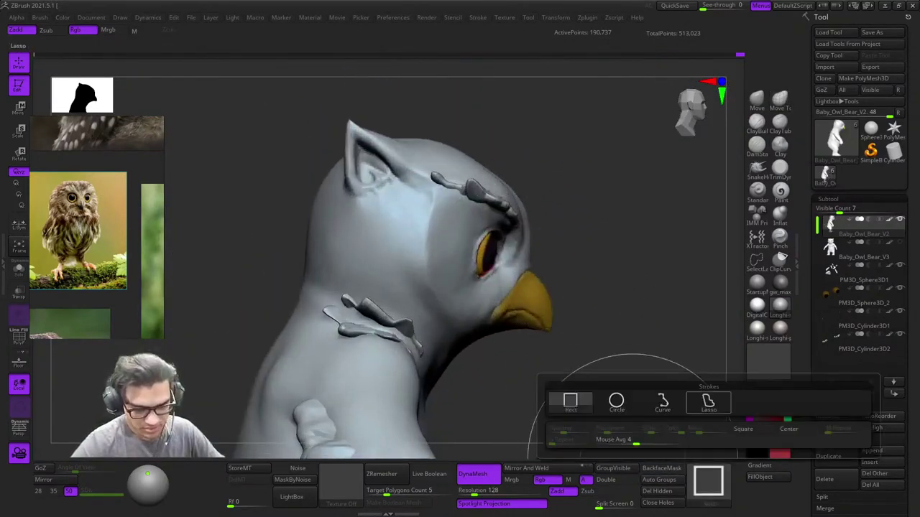
{"action": "left_click", "coordinate": [708, 403], "text": "ctrl+shift"}
{"action": "mouse_move", "coordinate": [601, 340]}
{"action": "left_mouse_down", "text": "ctrl+shift"}
{"action": "mouse_move", "coordinate": [641, 278]}
{"action": "mouse_move", "coordinate": [269, 116]}
{"action": "mouse_move", "coordinate": [283, 276]}
{"action": "mouse_move", "coordinate": [481, 392]}
{"action": "left_mouse_up", "text": "ctrl+shift"}
{"action": "right_click_drag", "start_coordinate": [492, 374], "coordinate": [429, 317]}
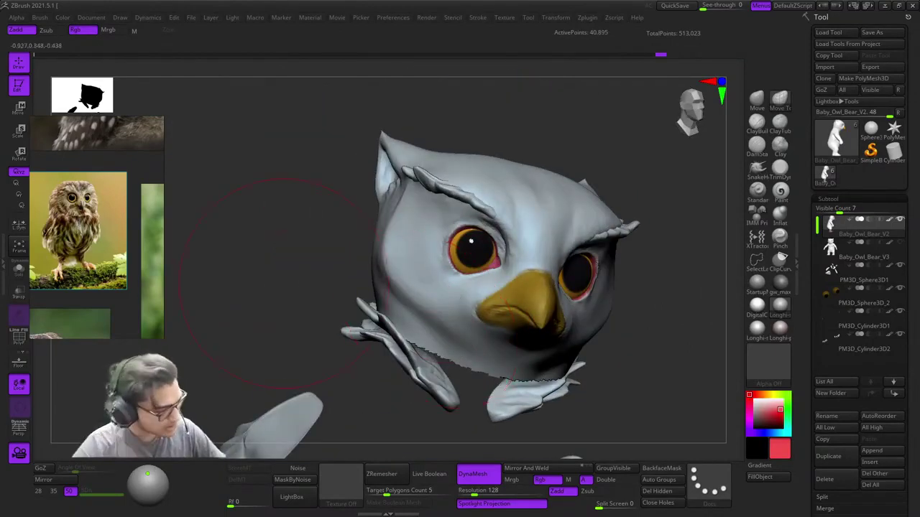
{"action": "left_click", "coordinate": [18, 270]}
Step: Nudge the beak's sides outward near the tip with the Move Topological brush, working on both sides symmetrically
{"action": "right_click_drag", "start_coordinate": [546, 373], "coordinate": [496, 359]}
{"action": "key", "text": "shift+f"}
{"action": "key", "text": "shift+f"}
{"action": "key", "text": "space"}
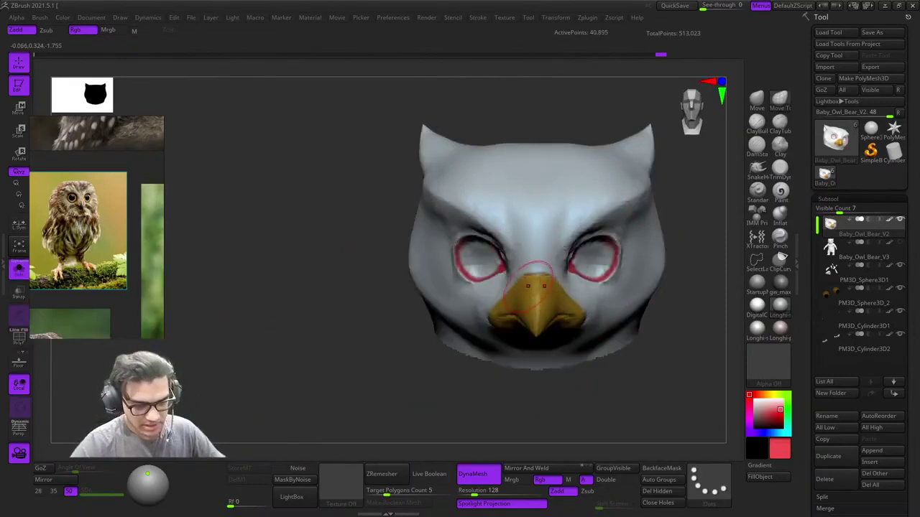
{"action": "key", "text": "shift+f"}
{"action": "key", "text": "shift+f"}
{"action": "right_click_drag", "start_coordinate": [529, 272], "coordinate": [543, 190]}
{"action": "right_click_drag", "start_coordinate": [558, 237], "coordinate": [556, 324], "text": "ctrl"}
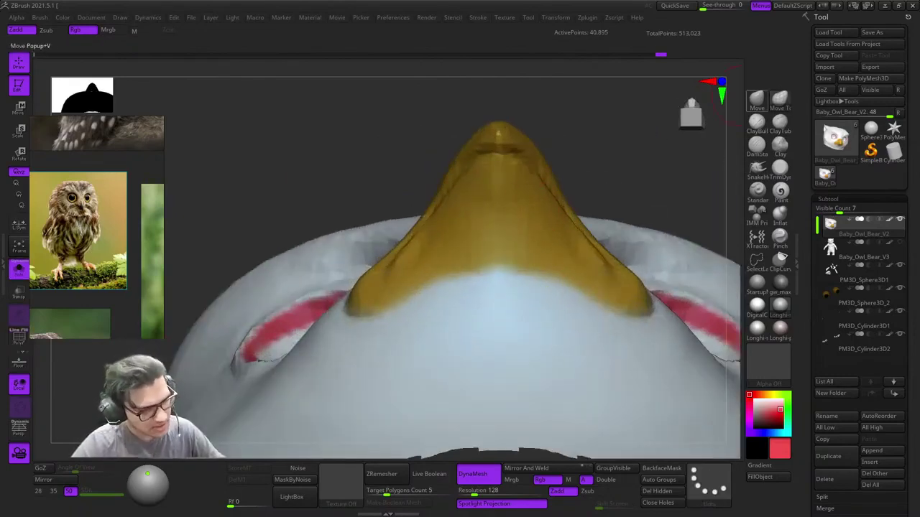
{"action": "right_click_drag", "start_coordinate": [535, 153], "coordinate": [525, 209], "text": "alt"}
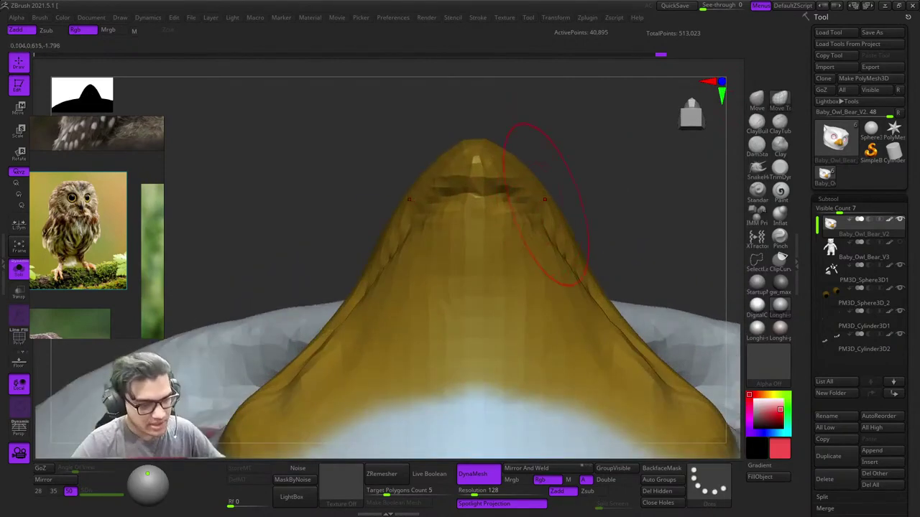
{"action": "right_click_drag", "start_coordinate": [493, 171], "coordinate": [492, 210], "text": "ctrl"}
{"action": "left_click_drag", "start_coordinate": [407, 179], "coordinate": [402, 185]}
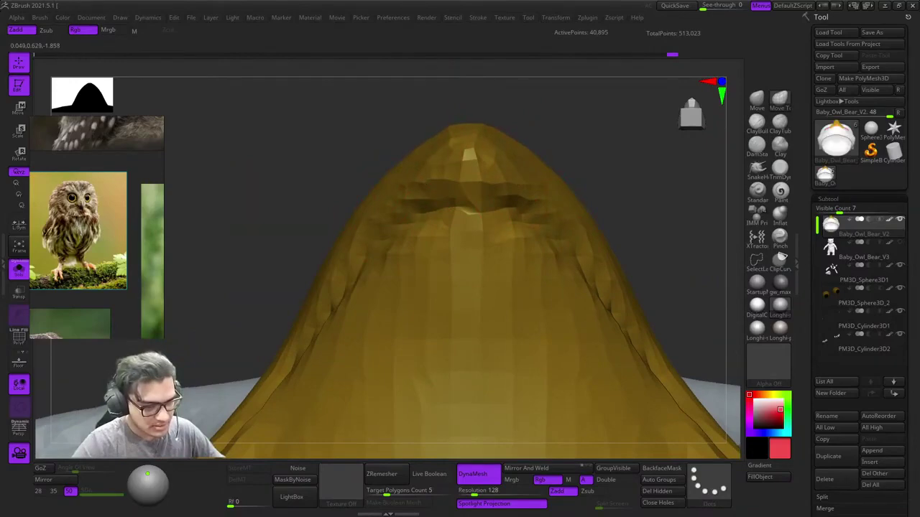
Step: Shape the beak's tip into a more pointed downward hook, pushing in the underside just behind it
{"action": "mouse_move", "coordinate": [480, 238]}
{"action": "right_mouse_down"}
{"action": "mouse_move", "coordinate": [479, 165]}
{"action": "mouse_move", "coordinate": [452, 139]}
{"action": "mouse_move", "coordinate": [471, 149]}
{"action": "mouse_move", "coordinate": [495, 263]}
{"action": "mouse_move", "coordinate": [503, 242]}
{"action": "mouse_move", "coordinate": [568, 248]}
{"action": "mouse_move", "coordinate": [560, 215]}
{"action": "right_mouse_up"}
{"action": "right_click", "coordinate": [422, 309]}
{"action": "mouse_move", "coordinate": [422, 310]}
{"action": "right_mouse_down", "text": "ctrl"}
{"action": "mouse_move", "coordinate": [488, 281]}
{"action": "mouse_move", "coordinate": [478, 280]}
{"action": "mouse_move", "coordinate": [431, 331]}
{"action": "mouse_move", "coordinate": [478, 323]}
{"action": "right_mouse_up", "text": "ctrl"}
{"action": "mouse_move", "coordinate": [477, 323]}
{"action": "right_mouse_down", "text": "ctrl"}
{"action": "mouse_move", "coordinate": [461, 288]}
{"action": "mouse_move", "coordinate": [489, 192]}
{"action": "mouse_move", "coordinate": [544, 219]}
{"action": "mouse_move", "coordinate": [534, 271]}
{"action": "right_mouse_up", "text": "ctrl"}
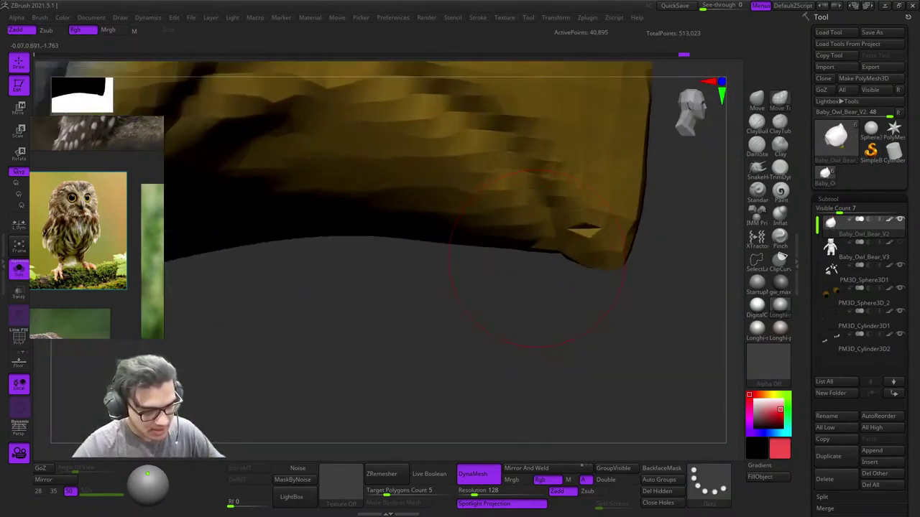
{"action": "right_click", "coordinate": [534, 272]}
{"action": "left_click_drag", "start_coordinate": [539, 269], "coordinate": [527, 267]}
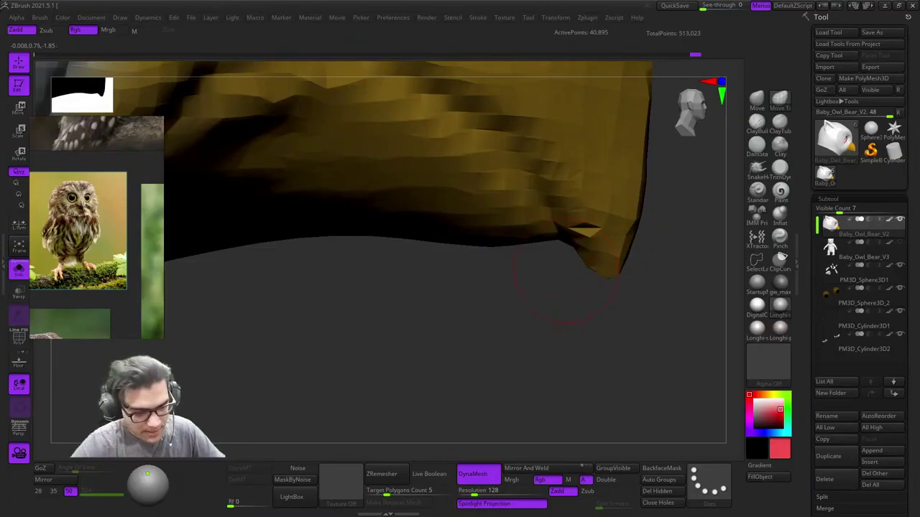
{"action": "mouse_move", "coordinate": [565, 272]}
{"action": "right_mouse_down"}
{"action": "mouse_move", "coordinate": [605, 230]}
{"action": "mouse_move", "coordinate": [596, 209]}
{"action": "mouse_move", "coordinate": [547, 206]}
{"action": "mouse_move", "coordinate": [558, 258]}
{"action": "right_mouse_up"}
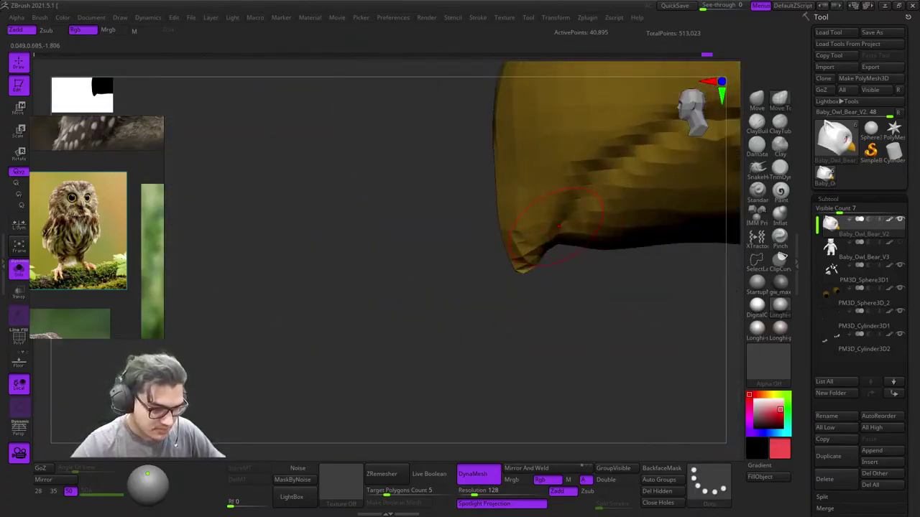
Step: Refine the beak's side profile so its front edge curves smoothly down to the hooked tip
{"action": "right_click_drag", "start_coordinate": [559, 225], "coordinate": [481, 276], "text": "ctrl"}
{"action": "right_click", "coordinate": [491, 259]}
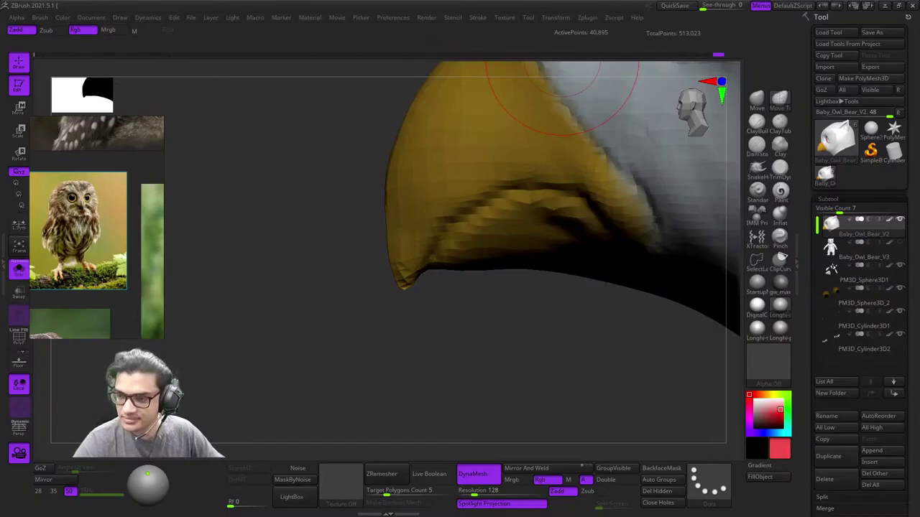
{"action": "mouse_move", "coordinate": [544, 270]}
{"action": "right_mouse_down", "text": "ctrl"}
{"action": "mouse_move", "coordinate": [533, 279]}
{"action": "mouse_move", "coordinate": [528, 249]}
{"action": "mouse_move", "coordinate": [518, 272]}
{"action": "mouse_move", "coordinate": [531, 245]}
{"action": "mouse_move", "coordinate": [537, 256]}
{"action": "mouse_move", "coordinate": [509, 323]}
{"action": "mouse_move", "coordinate": [544, 271]}
{"action": "mouse_move", "coordinate": [491, 312]}
{"action": "mouse_move", "coordinate": [474, 259]}
{"action": "mouse_move", "coordinate": [550, 196]}
{"action": "mouse_move", "coordinate": [520, 291]}
{"action": "mouse_move", "coordinate": [513, 237]}
{"action": "mouse_move", "coordinate": [581, 252]}
{"action": "right_mouse_up", "text": "ctrl"}
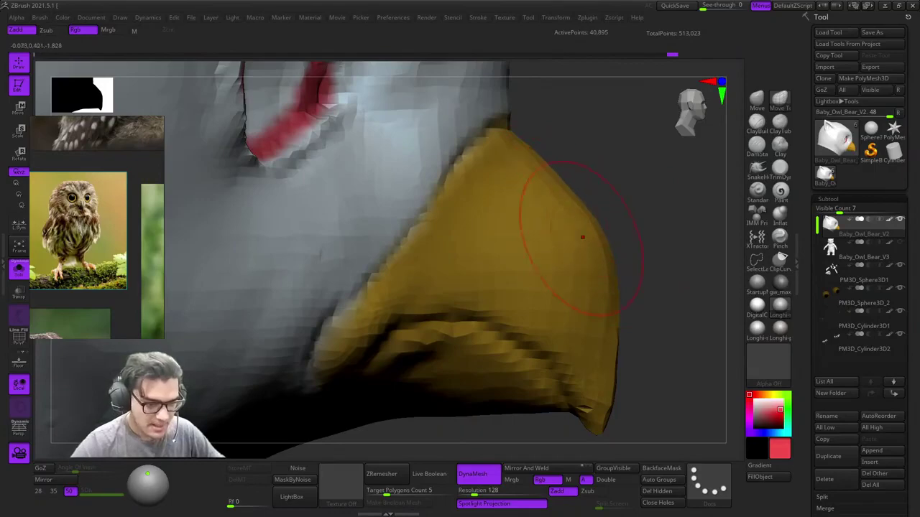
{"action": "mouse_move", "coordinate": [582, 238]}
{"action": "right_mouse_down", "text": "ctrl"}
{"action": "mouse_move", "coordinate": [542, 168]}
{"action": "mouse_move", "coordinate": [590, 233]}
{"action": "right_mouse_up", "text": "ctrl"}
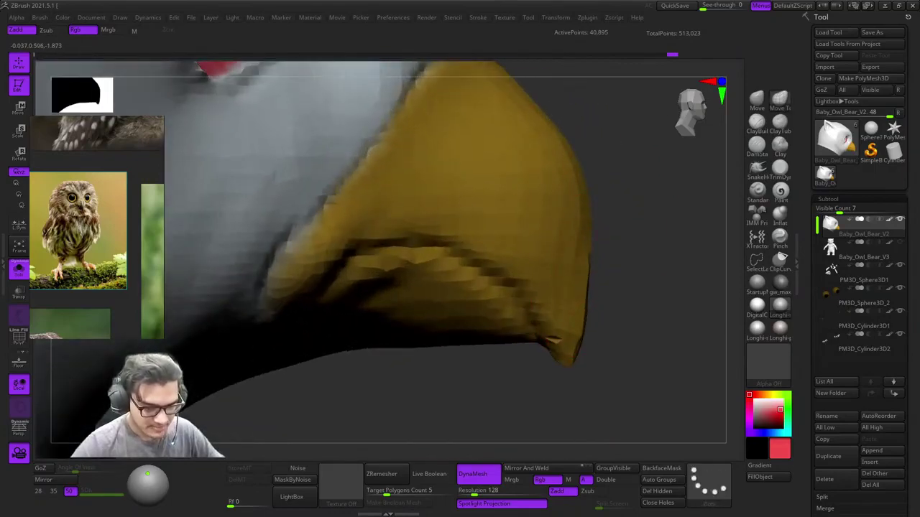
{"action": "mouse_move", "coordinate": [603, 295]}
{"action": "right_mouse_down", "text": "ctrl"}
{"action": "mouse_move", "coordinate": [608, 228]}
{"action": "mouse_move", "coordinate": [554, 270]}
{"action": "mouse_move", "coordinate": [561, 235]}
{"action": "mouse_move", "coordinate": [568, 288]}
{"action": "mouse_move", "coordinate": [572, 241]}
{"action": "right_mouse_up", "text": "ctrl"}
{"action": "left_click_drag", "start_coordinate": [577, 258], "coordinate": [593, 248]}
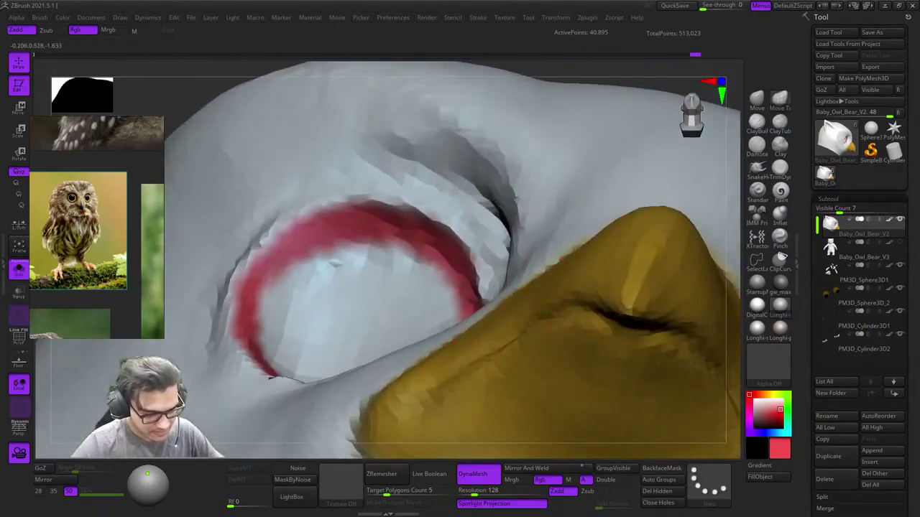
Step: Reshape the front surface of the beak above the tip, resize the brush and check the beak from below and in front
{"action": "mouse_move", "coordinate": [550, 324]}
{"action": "right_mouse_down", "text": "ctrl"}
{"action": "mouse_move", "coordinate": [482, 180]}
{"action": "mouse_move", "coordinate": [503, 309]}
{"action": "mouse_move", "coordinate": [496, 216]}
{"action": "mouse_move", "coordinate": [503, 291]}
{"action": "mouse_move", "coordinate": [518, 286]}
{"action": "right_mouse_up", "text": "ctrl"}
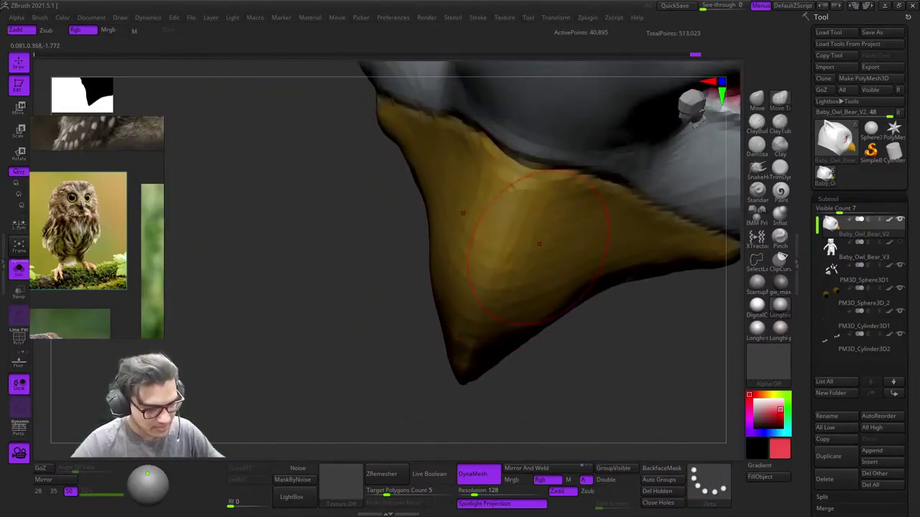
{"action": "left_click_drag", "start_coordinate": [539, 244], "coordinate": [523, 298]}
{"action": "key", "text": "space"}
{"action": "left_click_drag", "start_coordinate": [593, 235], "coordinate": [575, 231]}
{"action": "mouse_move", "coordinate": [547, 240]}
{"action": "right_mouse_down"}
{"action": "mouse_move", "coordinate": [527, 154]}
{"action": "mouse_move", "coordinate": [496, 101]}
{"action": "mouse_move", "coordinate": [492, 115]}
{"action": "right_mouse_up"}
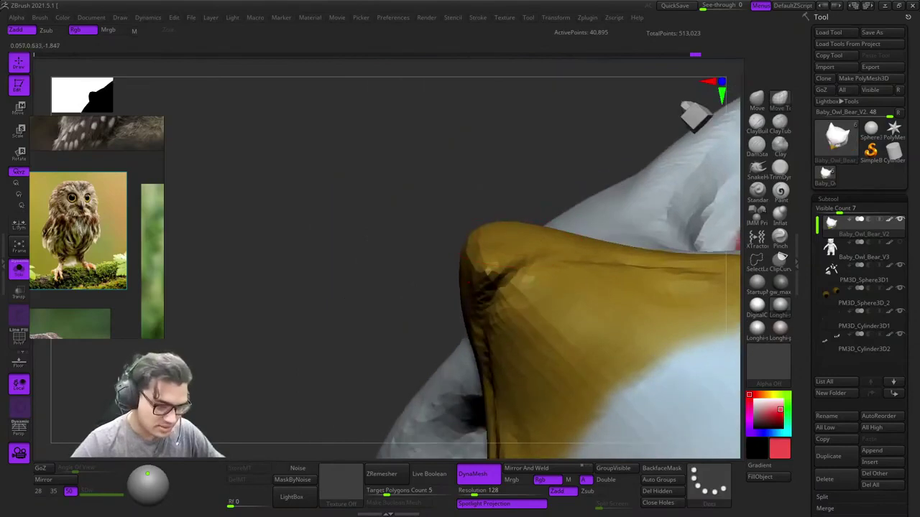
{"action": "right_click_drag", "start_coordinate": [513, 277], "coordinate": [510, 223], "text": "ctrl"}
{"action": "right_click_drag", "start_coordinate": [510, 223], "coordinate": [496, 288]}
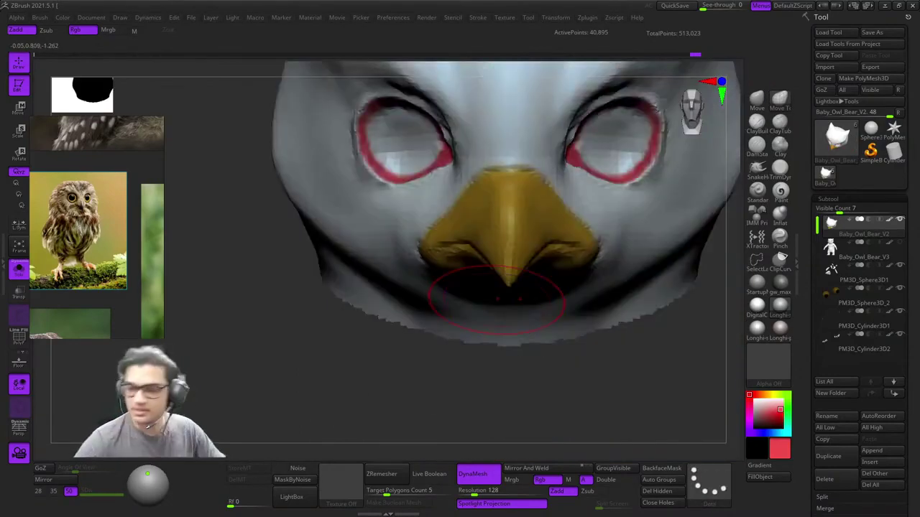
Step: Look through the reference board for the reddish-brown sculpted owl bear and examine its beak and face up close
{"action": "double_click", "coordinate": [101, 195]}
{"action": "scroll", "coordinate": [103, 194], "scroll_direction": "down", "scroll_amount": 10}
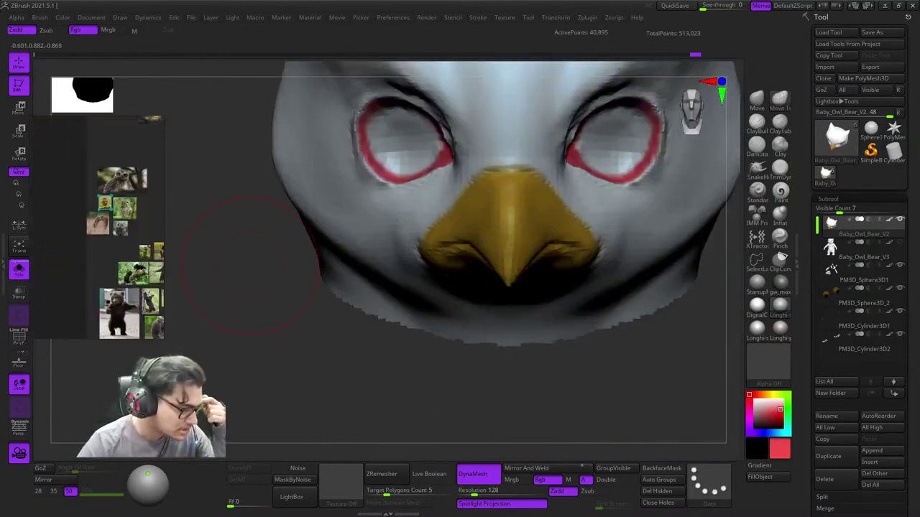
{"action": "middle_click_drag", "start_coordinate": [102, 194], "coordinate": [78, 162]}
{"action": "scroll", "coordinate": [144, 167], "scroll_direction": "up", "scroll_amount": 2}
{"action": "left_click_drag", "start_coordinate": [143, 167], "coordinate": [37, 162], "text": "alt"}
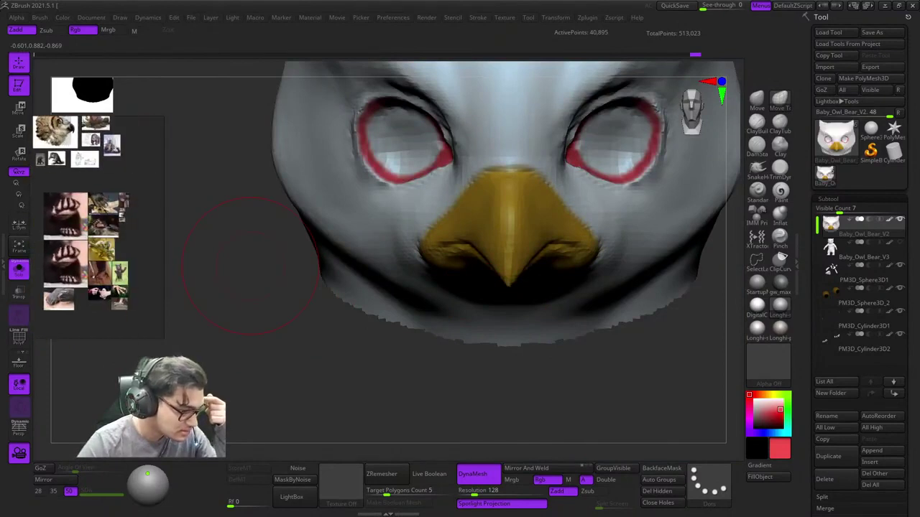
{"action": "scroll", "coordinate": [122, 262], "scroll_direction": "down", "scroll_amount": 3}
{"action": "middle_click_drag", "start_coordinate": [68, 172], "coordinate": [90, 176]}
{"action": "scroll", "coordinate": [105, 236], "scroll_direction": "down", "scroll_amount": 4}
{"action": "scroll", "coordinate": [109, 159], "scroll_direction": "up", "scroll_amount": 4}
{"action": "double_click", "coordinate": [36, 335]}
{"action": "scroll", "coordinate": [72, 231], "scroll_direction": "up", "scroll_amount": 4}
{"action": "scroll", "coordinate": [93, 197], "scroll_direction": "up", "scroll_amount": 3}
{"action": "scroll", "coordinate": [137, 204], "scroll_direction": "down", "scroll_amount": 4}
{"action": "scroll", "coordinate": [93, 198], "scroll_direction": "up", "scroll_amount": 4}
{"action": "middle_click_drag", "start_coordinate": [122, 205], "coordinate": [66, 195]}
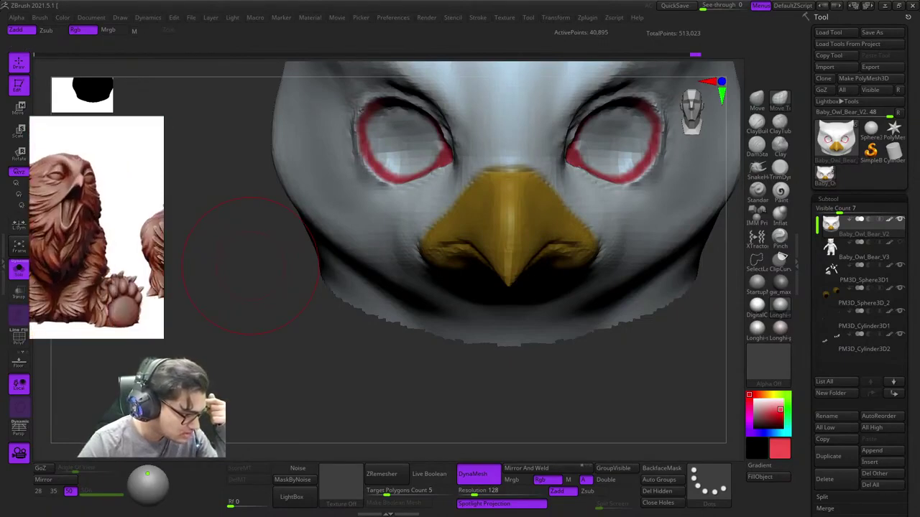
Step: Examine the other owl bear references around the sculpted figure, comparing their heads and feather forms
{"action": "scroll", "coordinate": [79, 230], "scroll_direction": "down", "scroll_amount": 4}
{"action": "left_click_drag", "start_coordinate": [129, 216], "coordinate": [79, 201], "text": "alt"}
{"action": "scroll", "coordinate": [89, 205], "scroll_direction": "up", "scroll_amount": 4}
{"action": "scroll", "coordinate": [97, 222], "scroll_direction": "down", "scroll_amount": 7}
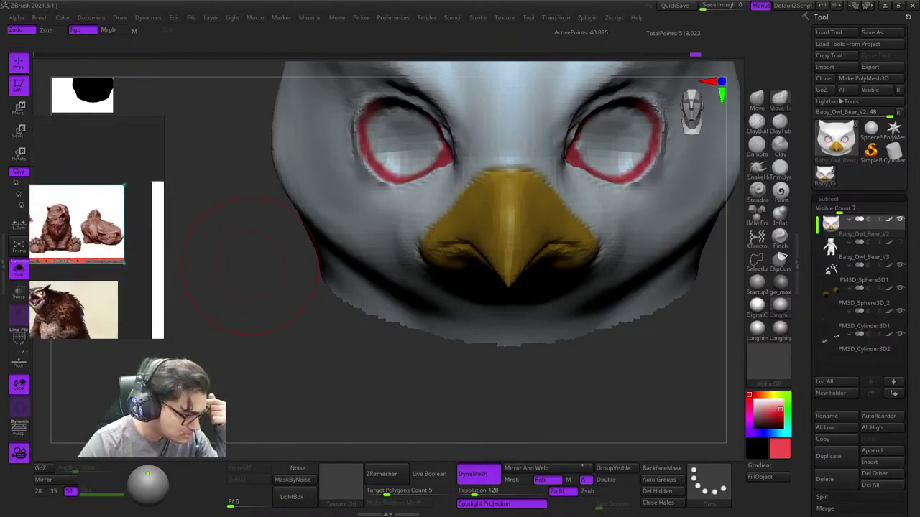
{"action": "middle_click_drag", "start_coordinate": [111, 235], "coordinate": [108, 209]}
{"action": "scroll", "coordinate": [102, 185], "scroll_direction": "up", "scroll_amount": 5}
{"action": "scroll", "coordinate": [115, 231], "scroll_direction": "up", "scroll_amount": 3}
{"action": "scroll", "coordinate": [112, 234], "scroll_direction": "down", "scroll_amount": 5}
{"action": "scroll", "coordinate": [82, 230], "scroll_direction": "down", "scroll_amount": 5}
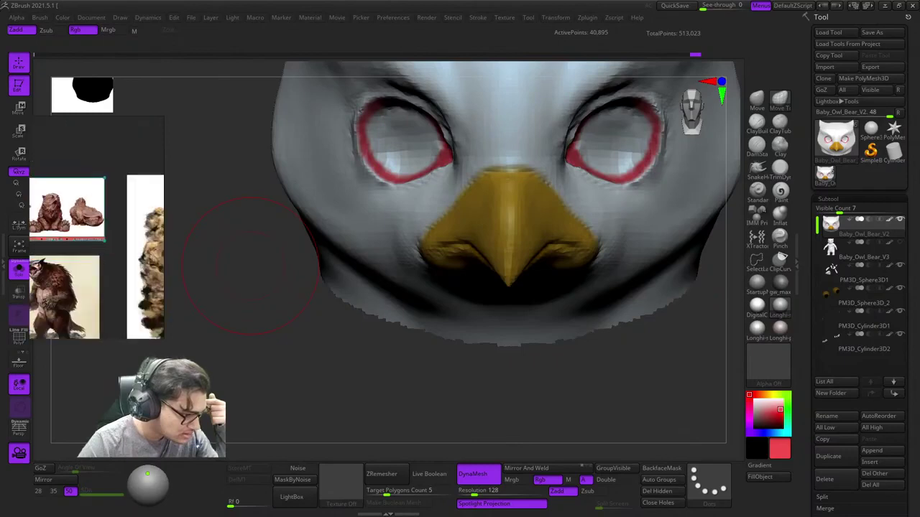
Step: Examine the sculpted owl bear's profile up close in the references and compare it with the beak from the side
{"action": "scroll", "coordinate": [100, 221], "scroll_direction": "up", "scroll_amount": 8}
{"action": "middle_click_drag", "start_coordinate": [99, 221], "coordinate": [95, 192]}
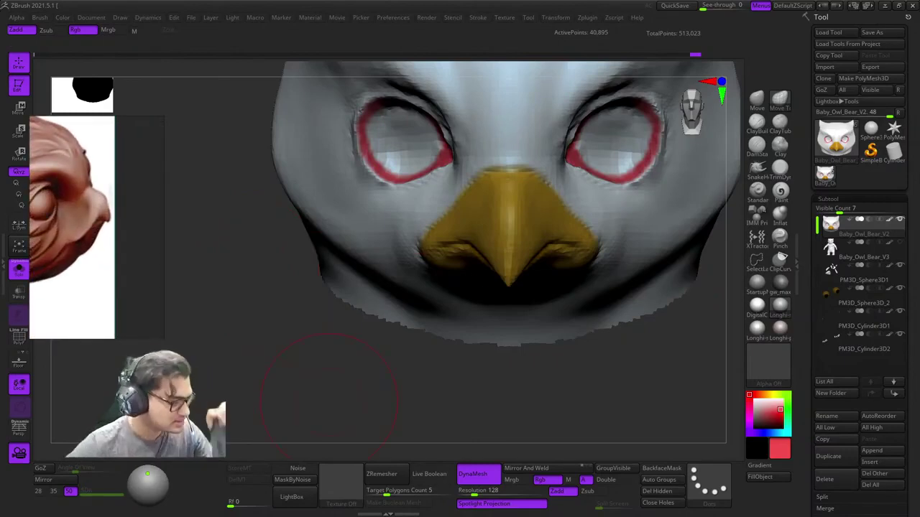
{"action": "mouse_move", "coordinate": [412, 210]}
{"action": "right_mouse_down"}
{"action": "mouse_move", "coordinate": [503, 209]}
{"action": "mouse_move", "coordinate": [507, 244]}
{"action": "mouse_move", "coordinate": [501, 233]}
{"action": "right_mouse_up"}
{"action": "key", "text": "space"}
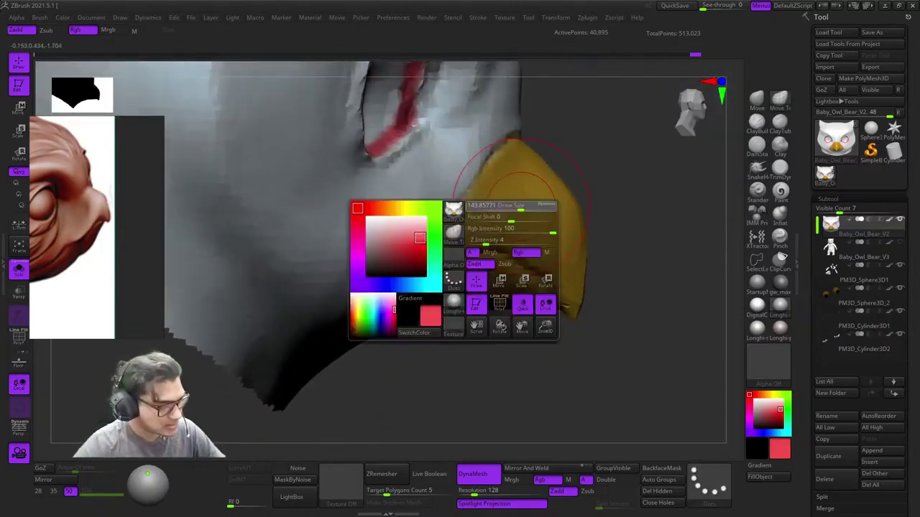
{"action": "left_click_drag", "start_coordinate": [520, 207], "coordinate": [518, 207]}
{"action": "mouse_move", "coordinate": [517, 207]}
{"action": "right_mouse_down"}
{"action": "mouse_move", "coordinate": [486, 185]}
{"action": "mouse_move", "coordinate": [484, 153]}
{"action": "mouse_move", "coordinate": [473, 221]}
{"action": "right_mouse_up"}
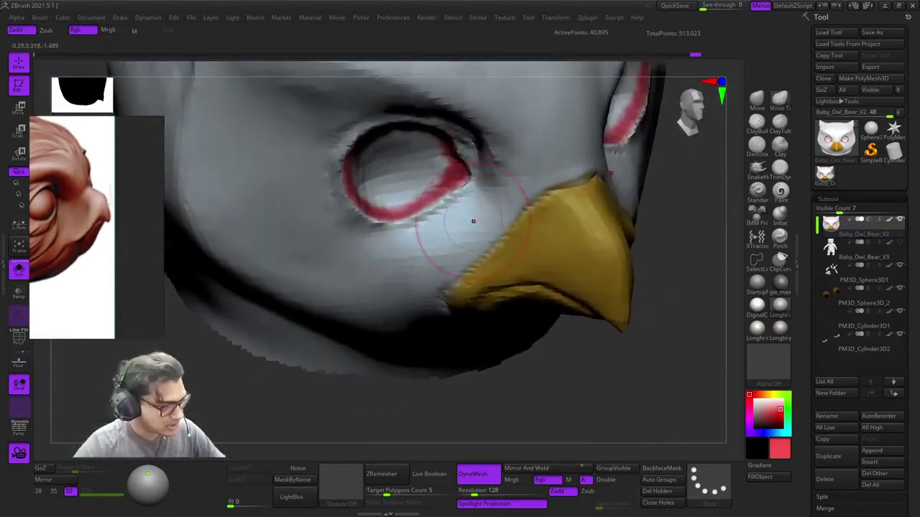
Step: Build up the side of the beak where it meets the face below the eye, using the ClayBuildup brush
{"action": "left_click", "coordinate": [757, 123]}
{"action": "mouse_move", "coordinate": [532, 181]}
{"action": "right_mouse_down"}
{"action": "mouse_move", "coordinate": [490, 188]}
{"action": "mouse_move", "coordinate": [493, 211]}
{"action": "mouse_move", "coordinate": [513, 202]}
{"action": "mouse_move", "coordinate": [498, 209]}
{"action": "right_mouse_up"}
{"action": "right_click", "coordinate": [513, 202]}
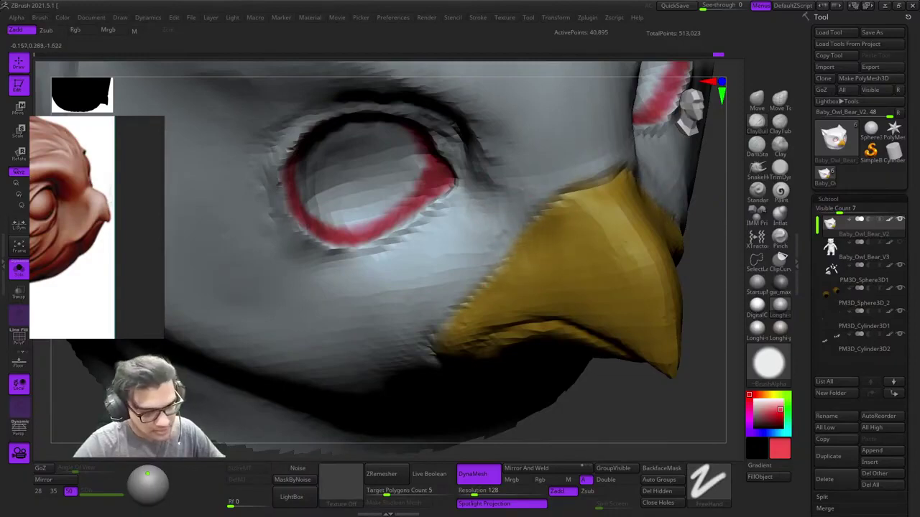
{"action": "mouse_move", "coordinate": [497, 165]}
{"action": "right_mouse_down"}
{"action": "mouse_move", "coordinate": [523, 189]}
{"action": "mouse_move", "coordinate": [525, 180]}
{"action": "mouse_move", "coordinate": [530, 208]}
{"action": "mouse_move", "coordinate": [615, 188]}
{"action": "right_mouse_up"}
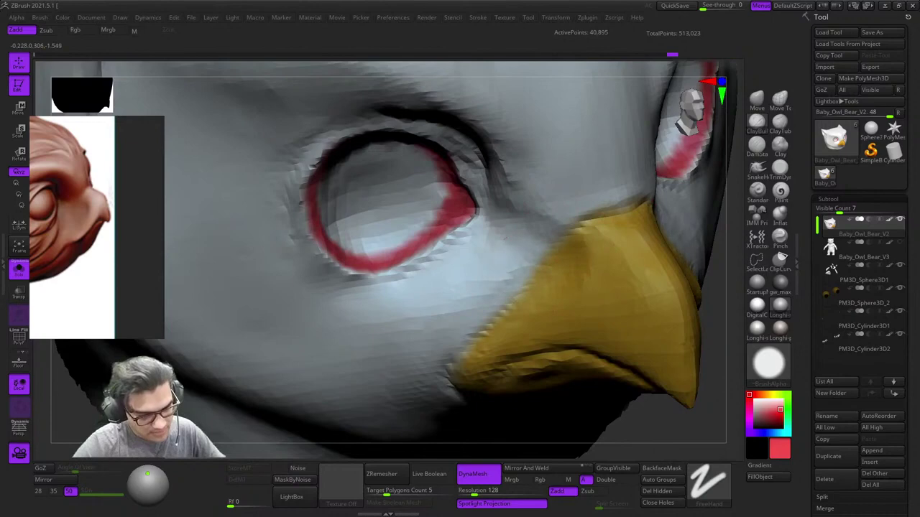
{"action": "right_click_drag", "start_coordinate": [539, 295], "coordinate": [546, 234], "text": "ctrl"}
{"action": "right_click_drag", "start_coordinate": [546, 234], "coordinate": [522, 235]}
{"action": "mouse_move", "coordinate": [522, 234]}
{"action": "left_mouse_down"}
{"action": "mouse_move", "coordinate": [525, 217]}
{"action": "mouse_move", "coordinate": [498, 213]}
{"action": "left_mouse_up"}
{"action": "mouse_move", "coordinate": [499, 214]}
{"action": "right_mouse_down"}
{"action": "mouse_move", "coordinate": [474, 222]}
{"action": "mouse_move", "coordinate": [503, 228]}
{"action": "right_mouse_up"}
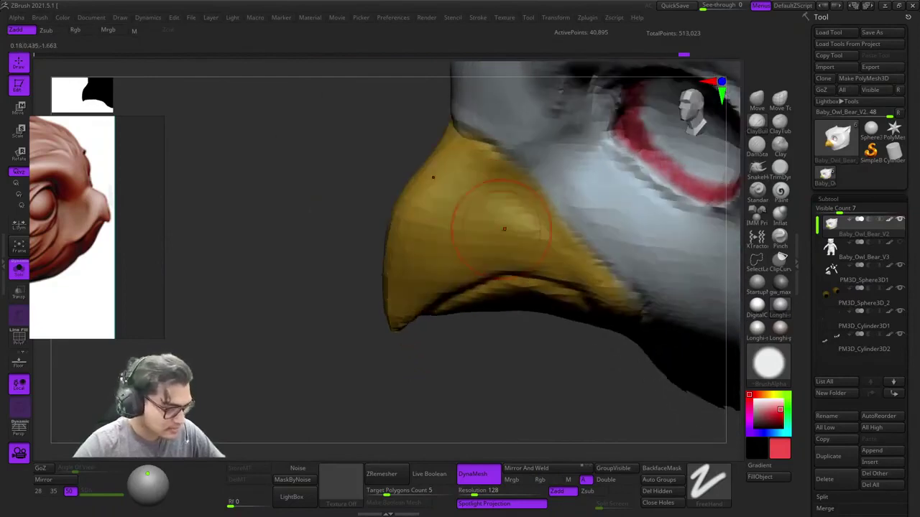
Step: Refine the beak's side surface above the mouth line, working from the corner of the mouth towards the tip
{"action": "right_click_drag", "start_coordinate": [542, 256], "coordinate": [503, 263]}
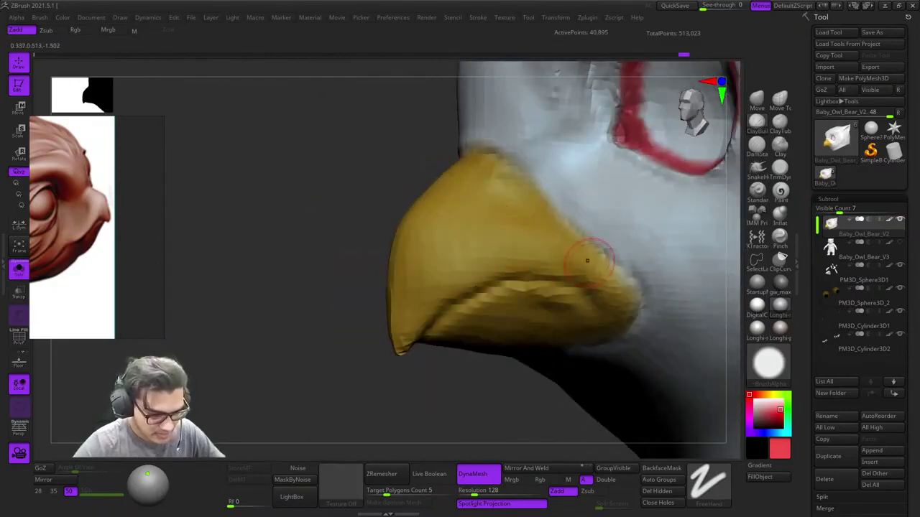
{"action": "right_click_drag", "start_coordinate": [587, 261], "coordinate": [474, 279]}
{"action": "right_click", "coordinate": [466, 281]}
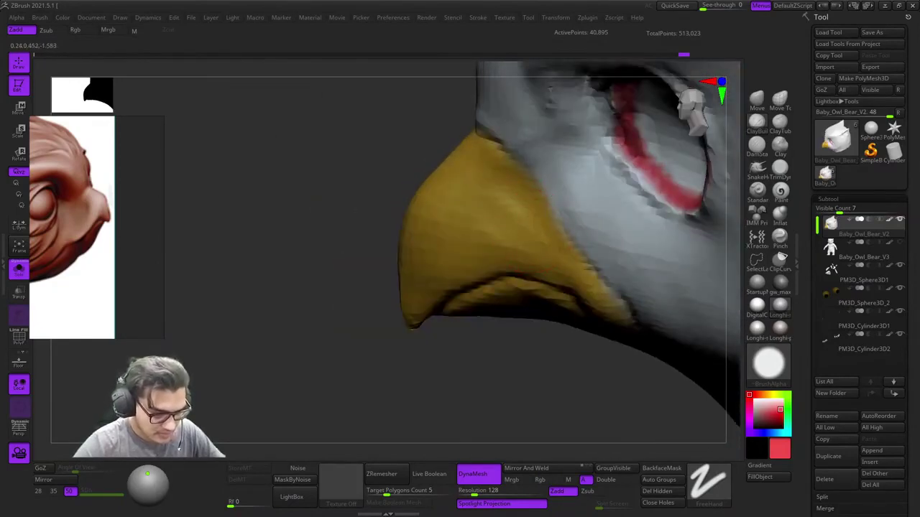
{"action": "mouse_move", "coordinate": [460, 276]}
{"action": "right_mouse_down"}
{"action": "mouse_move", "coordinate": [490, 248]}
{"action": "mouse_move", "coordinate": [439, 265]}
{"action": "right_mouse_up"}
{"action": "mouse_move", "coordinate": [515, 260]}
{"action": "right_mouse_down"}
{"action": "mouse_move", "coordinate": [559, 253]}
{"action": "mouse_move", "coordinate": [573, 231]}
{"action": "mouse_move", "coordinate": [488, 261]}
{"action": "right_mouse_up"}
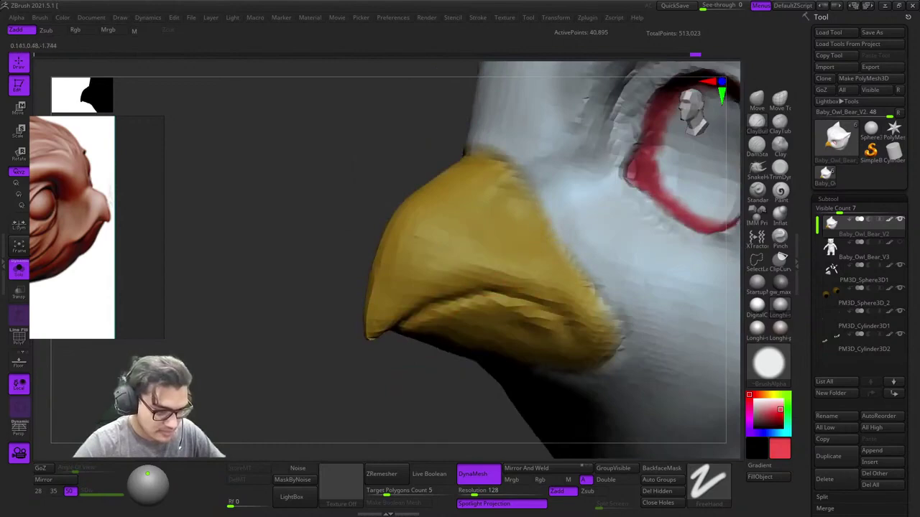
{"action": "right_click_drag", "start_coordinate": [385, 320], "coordinate": [457, 271], "text": "alt"}
{"action": "mouse_move", "coordinate": [458, 270]}
{"action": "right_mouse_down", "text": "ctrl"}
{"action": "mouse_move", "coordinate": [447, 294]}
{"action": "mouse_move", "coordinate": [424, 290]}
{"action": "right_mouse_up", "text": "ctrl"}
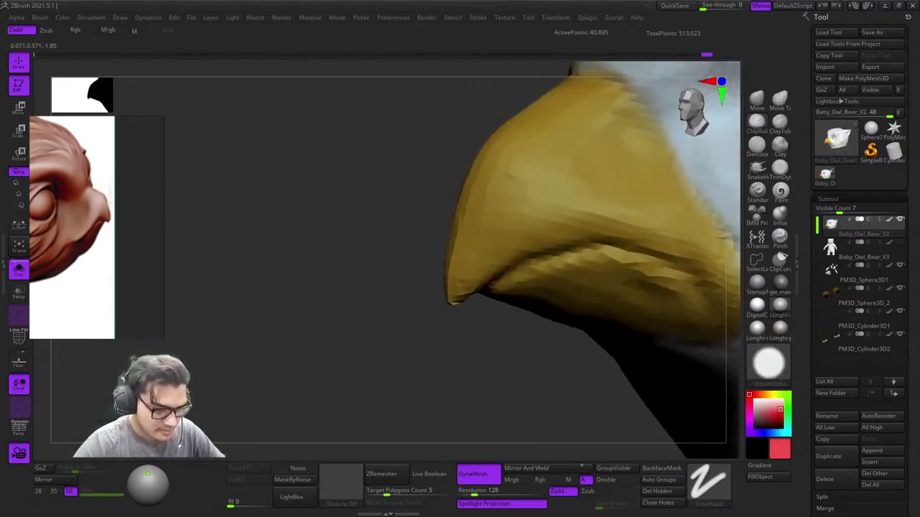
Step: Inspect the beak's symmetry and mesh density from the front, toggling the wireframe on and off
{"action": "right_click_drag", "start_coordinate": [513, 226], "coordinate": [505, 204], "text": "ctrl"}
{"action": "right_click_drag", "start_coordinate": [504, 205], "coordinate": [544, 191], "text": "shift"}
{"action": "key", "text": "shift+f"}
{"action": "key", "text": "shift+f"}
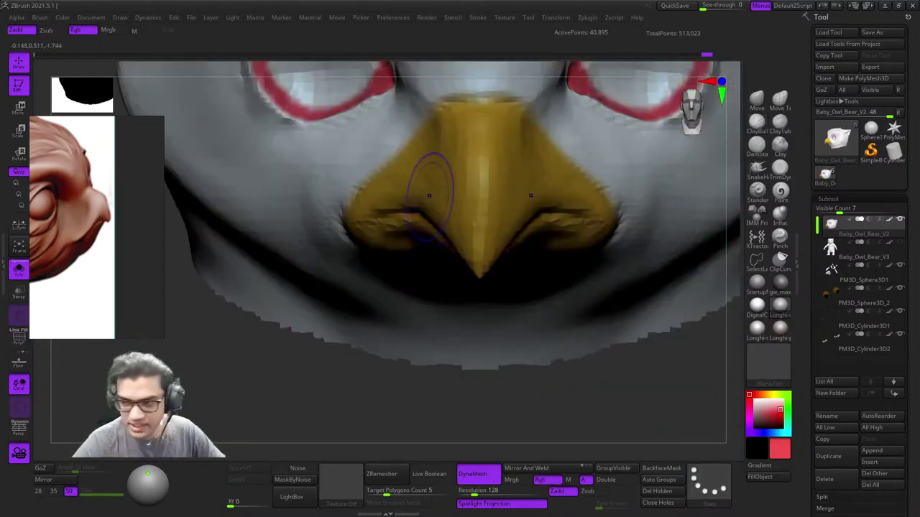
{"action": "mouse_move", "coordinate": [436, 182]}
{"action": "right_mouse_down"}
{"action": "mouse_move", "coordinate": [517, 189]}
{"action": "mouse_move", "coordinate": [530, 241]}
{"action": "mouse_move", "coordinate": [580, 248]}
{"action": "mouse_move", "coordinate": [550, 251]}
{"action": "mouse_move", "coordinate": [586, 261]}
{"action": "mouse_move", "coordinate": [503, 240]}
{"action": "right_mouse_up"}
{"action": "right_click_drag", "start_coordinate": [503, 240], "coordinate": [484, 193], "text": "ctrl"}
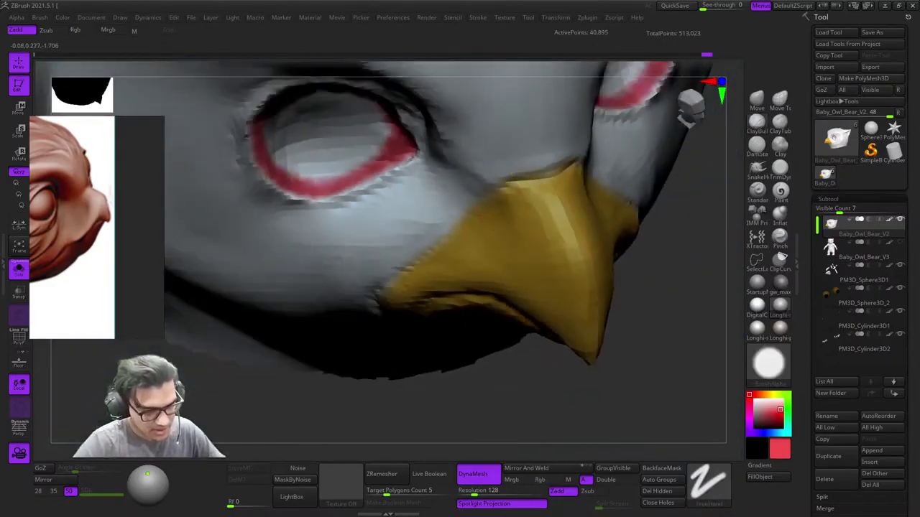
Step: Sculpt the upper side plane of the beak beside its central ridge and check the head from the front
{"action": "mouse_move", "coordinate": [489, 160]}
{"action": "right_mouse_down"}
{"action": "mouse_move", "coordinate": [505, 185]}
{"action": "mouse_move", "coordinate": [511, 229]}
{"action": "right_mouse_up"}
{"action": "right_click_drag", "start_coordinate": [572, 210], "coordinate": [553, 236]}
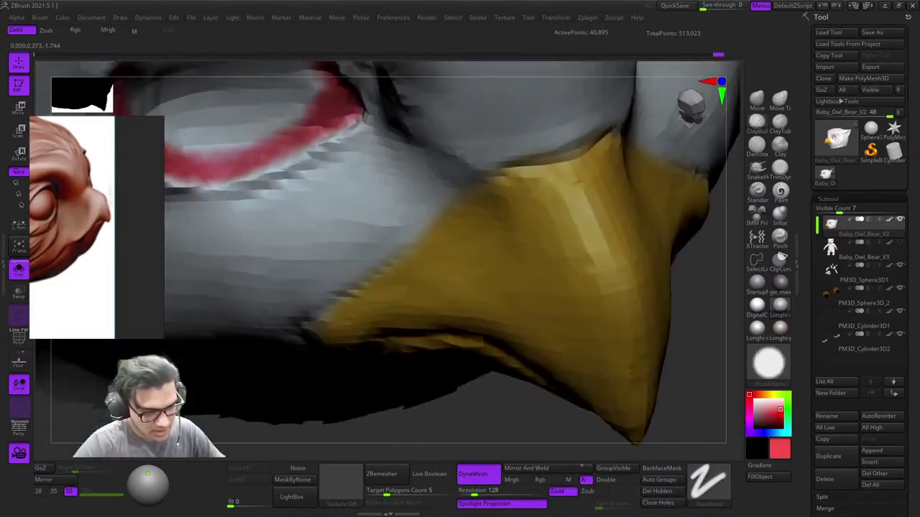
{"action": "right_click_drag", "start_coordinate": [464, 173], "coordinate": [480, 202]}
{"action": "mouse_move", "coordinate": [450, 261]}
{"action": "right_mouse_down"}
{"action": "mouse_move", "coordinate": [467, 263]}
{"action": "mouse_move", "coordinate": [461, 238]}
{"action": "right_mouse_up"}
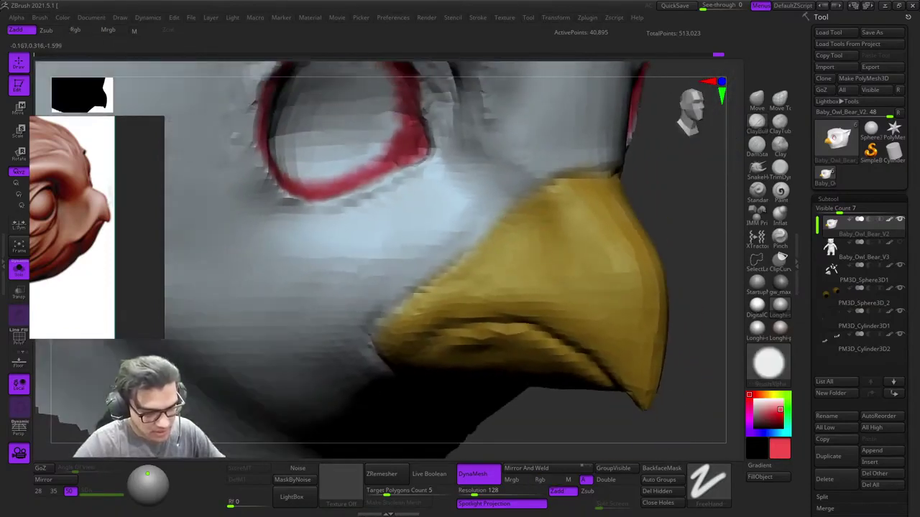
{"action": "mouse_move", "coordinate": [448, 201]}
{"action": "right_mouse_down"}
{"action": "mouse_move", "coordinate": [437, 247]}
{"action": "mouse_move", "coordinate": [433, 207]}
{"action": "right_mouse_up"}
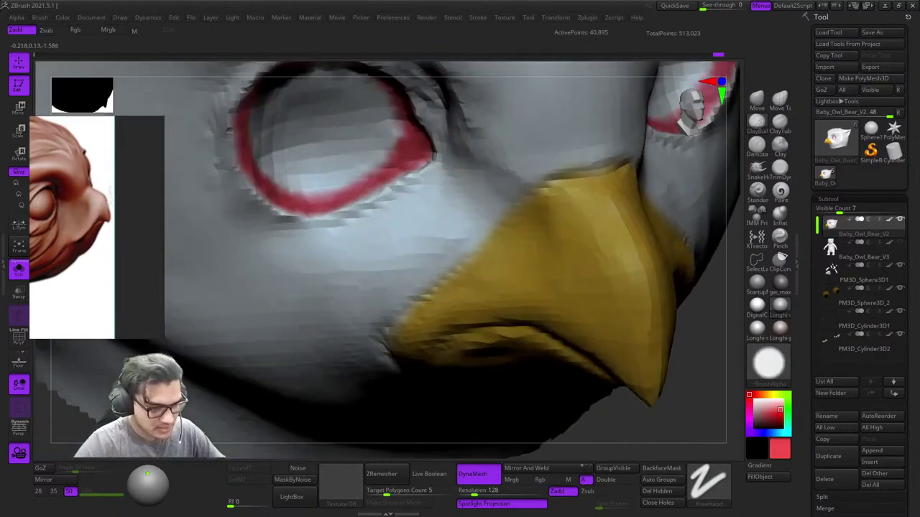
{"action": "mouse_move", "coordinate": [496, 185]}
{"action": "right_mouse_down"}
{"action": "mouse_move", "coordinate": [505, 217]}
{"action": "mouse_move", "coordinate": [444, 144]}
{"action": "mouse_move", "coordinate": [512, 146]}
{"action": "mouse_move", "coordinate": [442, 148]}
{"action": "mouse_move", "coordinate": [536, 317]}
{"action": "mouse_move", "coordinate": [482, 254]}
{"action": "mouse_move", "coordinate": [515, 354]}
{"action": "mouse_move", "coordinate": [437, 342]}
{"action": "mouse_move", "coordinate": [444, 361]}
{"action": "right_mouse_up"}
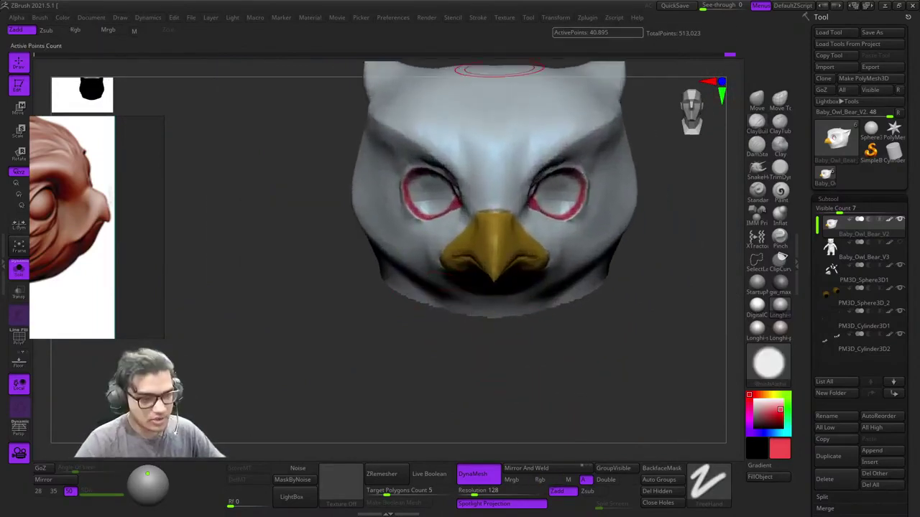
Step: Step through the undo history to compare the beak's recent shape changes from the front
{"action": "left_click", "coordinate": [718, 55]}
{"action": "left_click", "coordinate": [729, 55]}
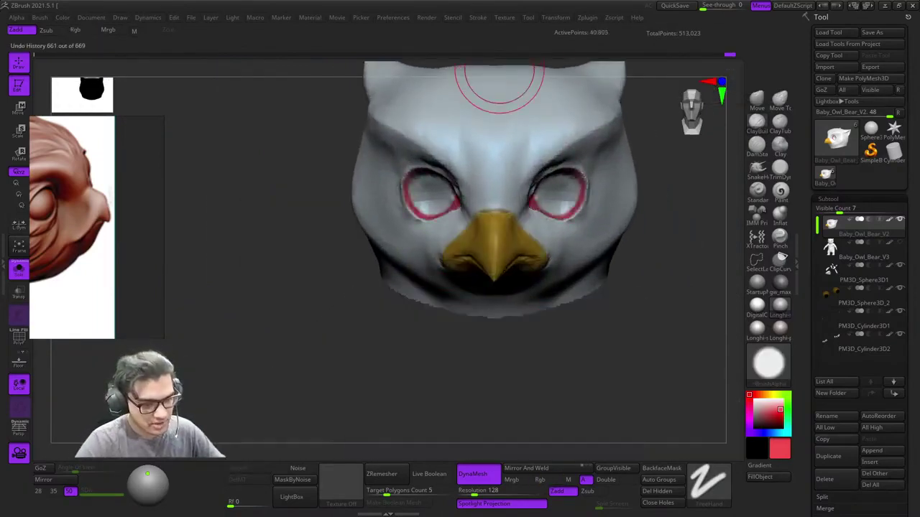
{"action": "key", "text": "ctrl+z"}
{"action": "key", "text": "ctrl+z"}
{"action": "key", "text": "ctrl+z"}
{"action": "key", "text": "ctrl+z"}
{"action": "key", "text": "ctrl+z"}
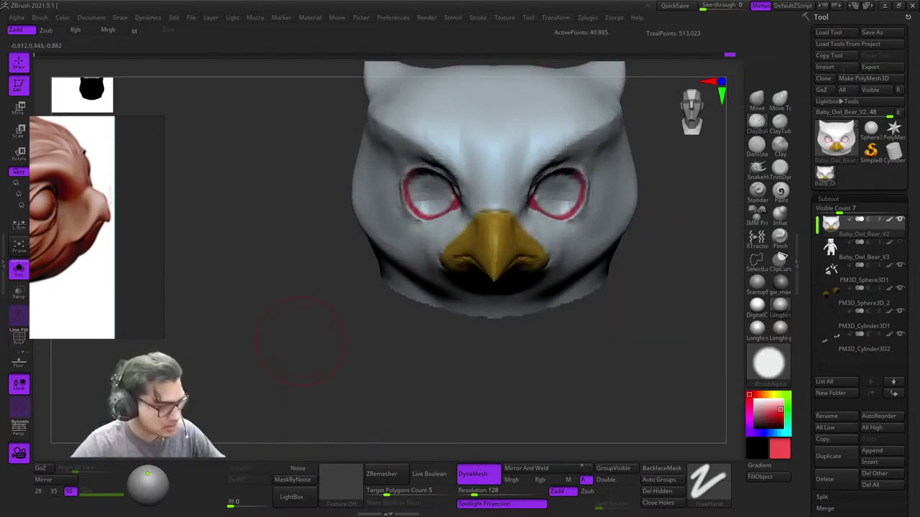
Step: Find the realistic owl bear head in the reference board and examine its dark hooked beak up close
{"action": "scroll", "coordinate": [114, 196], "scroll_direction": "down", "scroll_amount": 12}
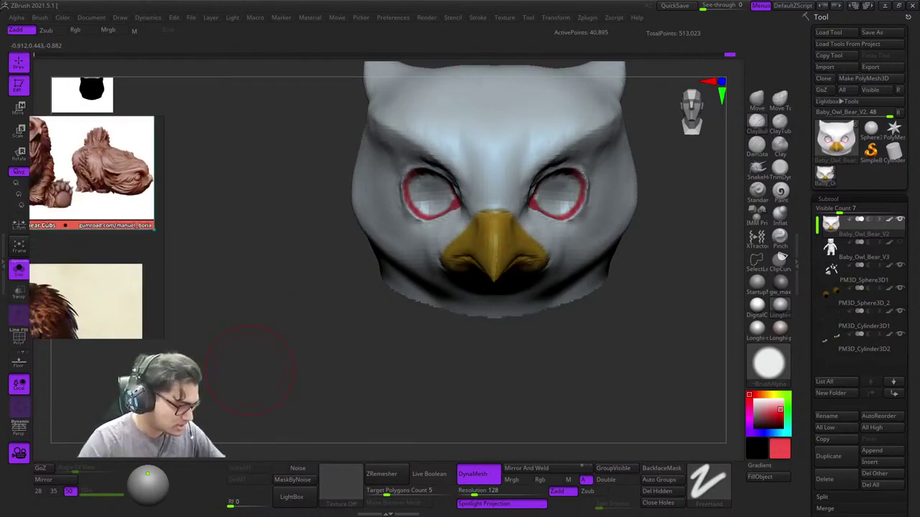
{"action": "scroll", "coordinate": [107, 172], "scroll_direction": "down", "scroll_amount": 4}
{"action": "scroll", "coordinate": [108, 172], "scroll_direction": "up", "scroll_amount": 12}
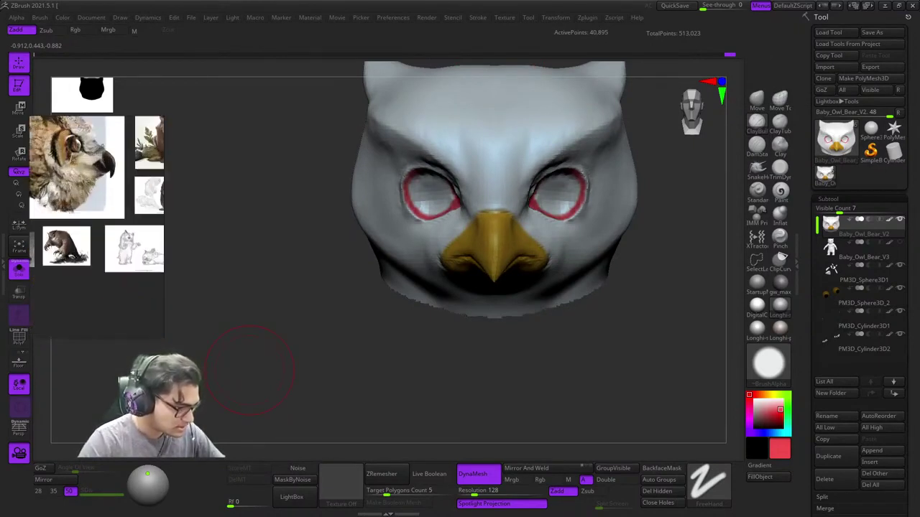
{"action": "scroll", "coordinate": [102, 184], "scroll_direction": "up", "scroll_amount": 6}
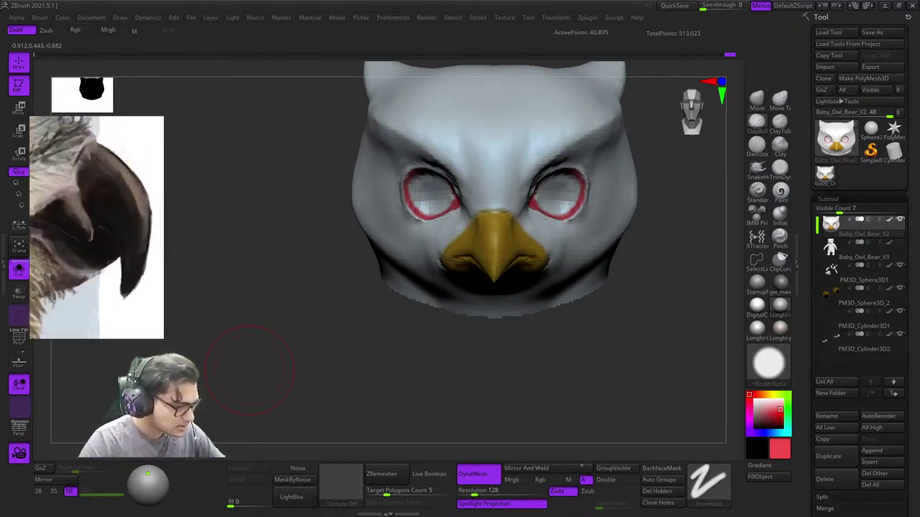
Step: Shape the top of the beak beside the central ridge, softening its transition into the face
{"action": "right_click_drag", "start_coordinate": [460, 250], "coordinate": [359, 277]}
{"action": "right_click_drag", "start_coordinate": [360, 276], "coordinate": [441, 309], "text": "ctrl"}
{"action": "right_click_drag", "start_coordinate": [441, 180], "coordinate": [463, 203], "text": "ctrl"}
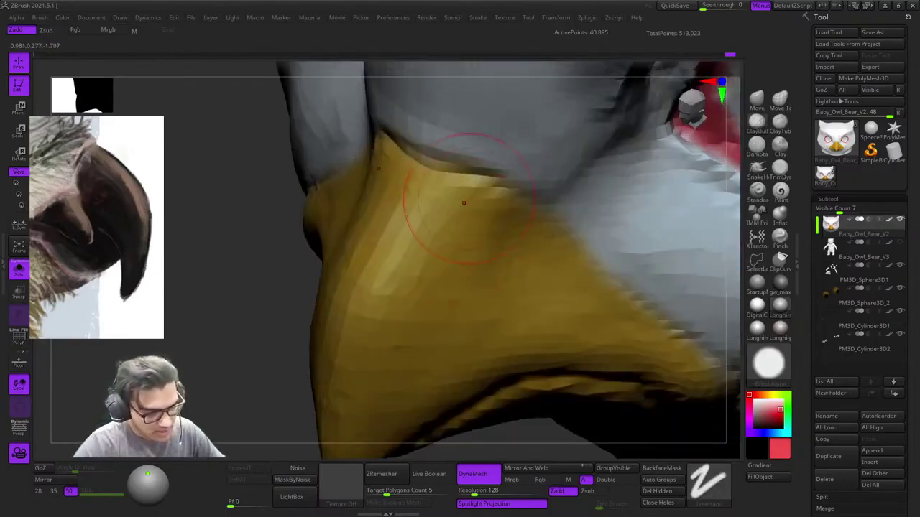
{"action": "mouse_move", "coordinate": [460, 243]}
{"action": "right_mouse_down"}
{"action": "mouse_move", "coordinate": [476, 243]}
{"action": "mouse_move", "coordinate": [462, 239]}
{"action": "mouse_move", "coordinate": [479, 209]}
{"action": "mouse_move", "coordinate": [499, 242]}
{"action": "right_mouse_up"}
{"action": "left_click_drag", "start_coordinate": [506, 191], "coordinate": [485, 189]}
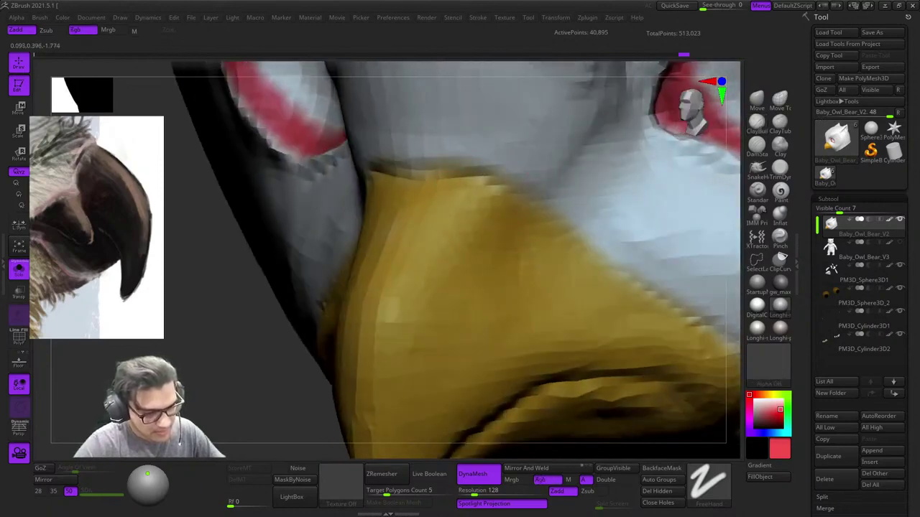
{"action": "right_click_drag", "start_coordinate": [486, 188], "coordinate": [517, 201]}
{"action": "mouse_move", "coordinate": [517, 201]}
{"action": "right_mouse_down", "text": "ctrl"}
{"action": "mouse_move", "coordinate": [447, 199]}
{"action": "mouse_move", "coordinate": [532, 241]}
{"action": "right_mouse_up", "text": "ctrl"}
{"action": "mouse_move", "coordinate": [532, 241]}
{"action": "right_mouse_down"}
{"action": "mouse_move", "coordinate": [486, 240]}
{"action": "mouse_move", "coordinate": [496, 250]}
{"action": "right_mouse_up"}
{"action": "right_click", "coordinate": [496, 251]}
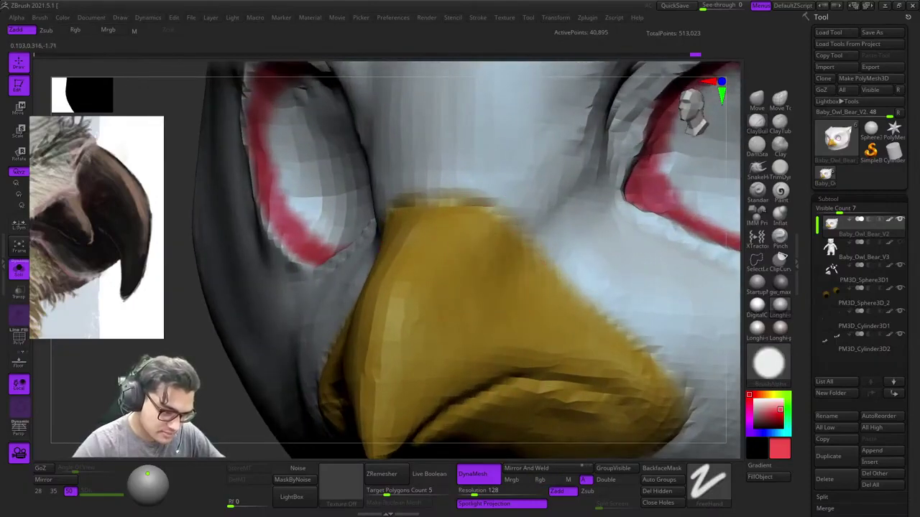
Step: Refine the upper beak base near the inner eye corner, blending the side plane into the ridge
{"action": "right_click_drag", "start_coordinate": [324, 230], "coordinate": [488, 205]}
{"action": "mouse_move", "coordinate": [505, 240]}
{"action": "right_mouse_down"}
{"action": "mouse_move", "coordinate": [499, 210]}
{"action": "mouse_move", "coordinate": [488, 237]}
{"action": "right_mouse_up"}
{"action": "right_click_drag", "start_coordinate": [431, 233], "coordinate": [466, 230]}
{"action": "right_click_drag", "start_coordinate": [492, 272], "coordinate": [476, 236]}
{"action": "right_click_drag", "start_coordinate": [464, 219], "coordinate": [482, 213]}
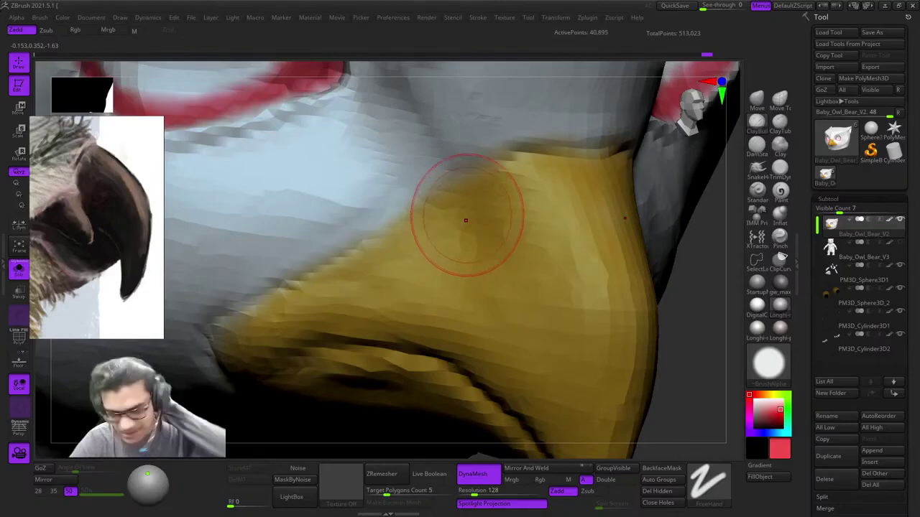
{"action": "right_click_drag", "start_coordinate": [466, 221], "coordinate": [545, 245]}
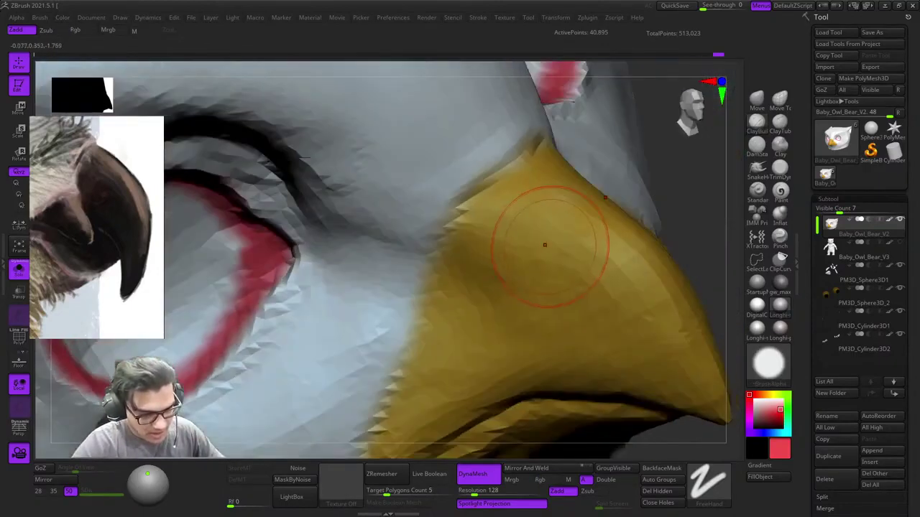
Step: Inspect the beak's tip from below and the whole beak from the front, toggling the wireframe on and off
{"action": "right_click_drag", "start_coordinate": [552, 309], "coordinate": [577, 194]}
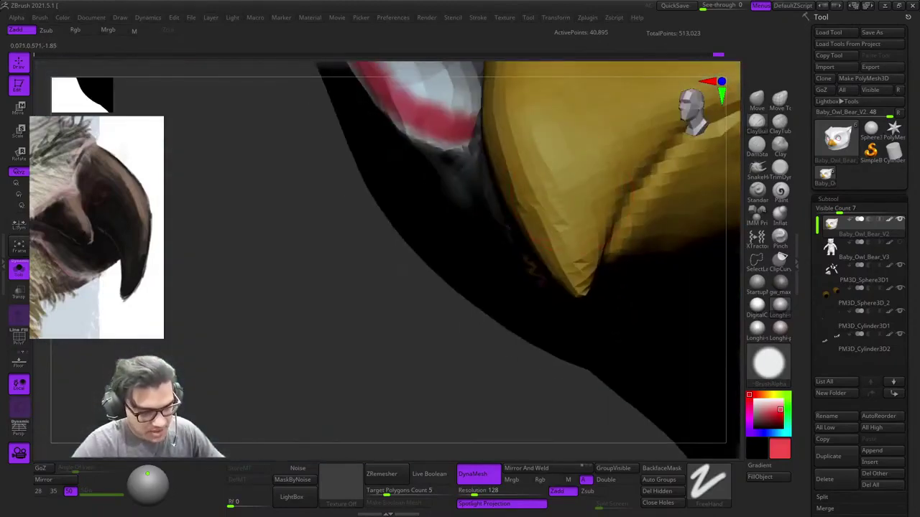
{"action": "right_click_drag", "start_coordinate": [567, 253], "coordinate": [506, 251]}
{"action": "right_click_drag", "start_coordinate": [506, 251], "coordinate": [473, 223], "text": "shift"}
{"action": "key", "text": "shift+f"}
{"action": "key", "text": "shift+f"}
Step: Sculpt the beak's side between the bridge and the mouth line to give it a fuller, rounded form
{"action": "right_click_drag", "start_coordinate": [601, 204], "coordinate": [548, 264]}
{"action": "right_click_drag", "start_coordinate": [503, 166], "coordinate": [507, 191]}
{"action": "mouse_move", "coordinate": [432, 208]}
{"action": "right_mouse_down"}
{"action": "mouse_move", "coordinate": [480, 235]}
{"action": "mouse_move", "coordinate": [542, 219]}
{"action": "mouse_move", "coordinate": [535, 238]}
{"action": "mouse_move", "coordinate": [521, 180]}
{"action": "mouse_move", "coordinate": [460, 198]}
{"action": "right_mouse_up"}
{"action": "mouse_move", "coordinate": [474, 245]}
{"action": "right_mouse_down", "text": "ctrl"}
{"action": "mouse_move", "coordinate": [477, 189]}
{"action": "mouse_move", "coordinate": [485, 241]}
{"action": "right_mouse_up", "text": "ctrl"}
{"action": "mouse_move", "coordinate": [546, 241]}
{"action": "right_mouse_down"}
{"action": "mouse_move", "coordinate": [477, 238]}
{"action": "mouse_move", "coordinate": [563, 238]}
{"action": "right_mouse_up"}
{"action": "mouse_move", "coordinate": [521, 189]}
{"action": "right_mouse_down", "text": "ctrl"}
{"action": "mouse_move", "coordinate": [510, 232]}
{"action": "mouse_move", "coordinate": [476, 228]}
{"action": "mouse_move", "coordinate": [471, 239]}
{"action": "mouse_move", "coordinate": [480, 158]}
{"action": "right_mouse_up", "text": "ctrl"}
{"action": "right_click_drag", "start_coordinate": [479, 243], "coordinate": [484, 196]}
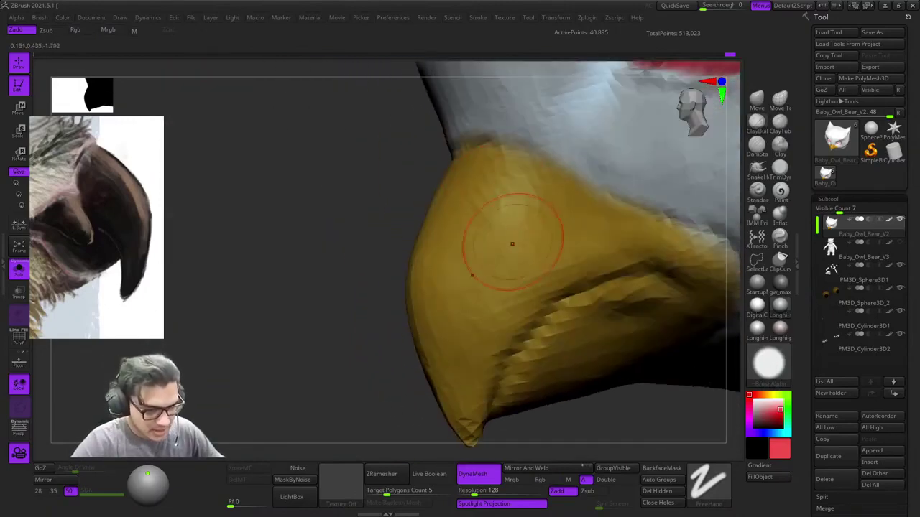
Step: Build up the beak's side surface above the mouth crease, extending it back towards the mouth corner
{"action": "right_click_drag", "start_coordinate": [512, 244], "coordinate": [542, 261]}
{"action": "right_click_drag", "start_coordinate": [476, 336], "coordinate": [521, 273]}
{"action": "right_click", "coordinate": [472, 309]}
{"action": "right_click_drag", "start_coordinate": [602, 266], "coordinate": [609, 238]}
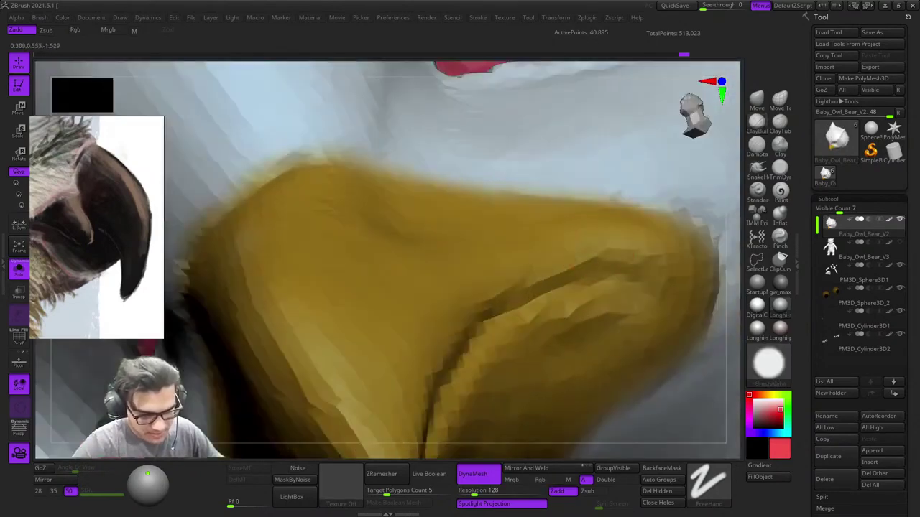
{"action": "right_click_drag", "start_coordinate": [520, 280], "coordinate": [596, 243]}
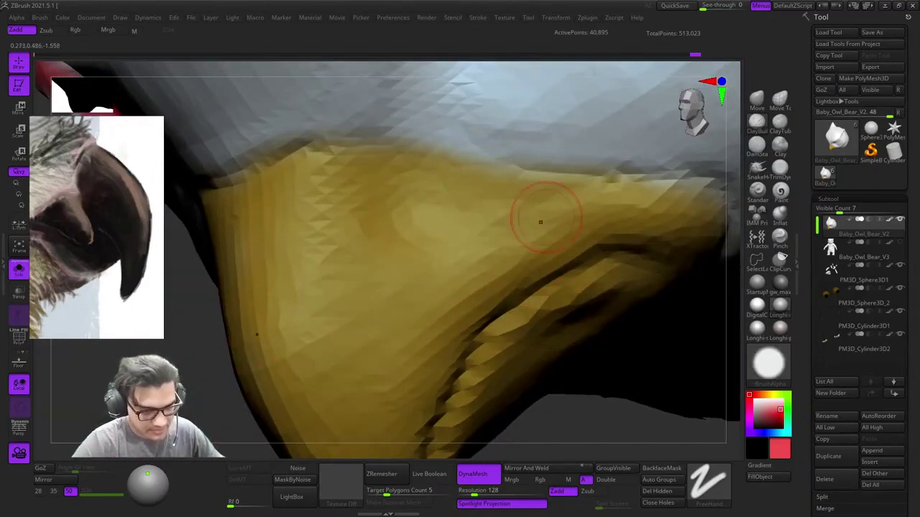
{"action": "right_click_drag", "start_coordinate": [546, 218], "coordinate": [498, 245]}
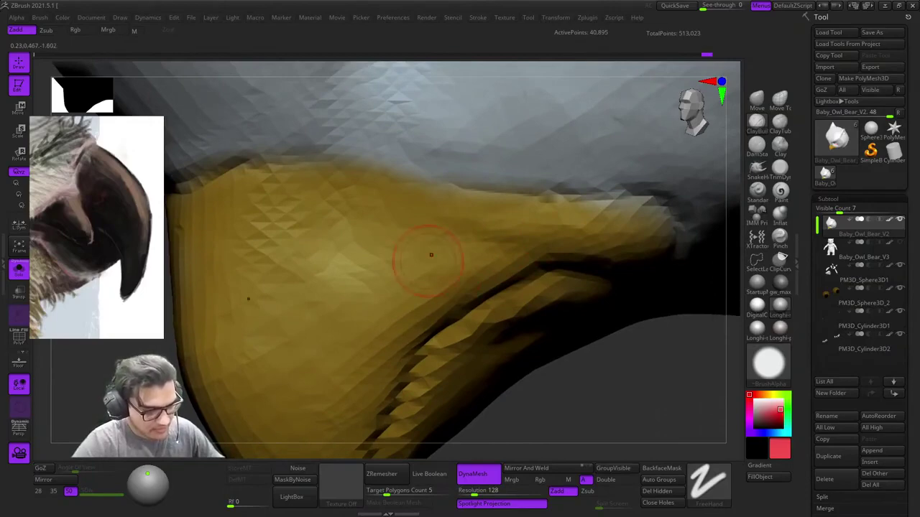
Step: Review the whole head from a distance and turn it to examine the beak's side profile
{"action": "right_click_drag", "start_coordinate": [532, 309], "coordinate": [570, 169], "text": "ctrl"}
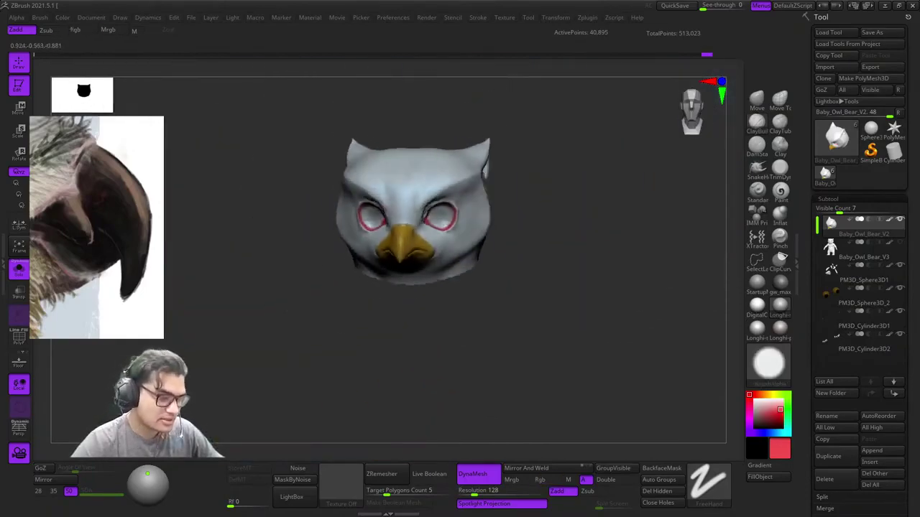
{"action": "right_click_drag", "start_coordinate": [571, 215], "coordinate": [611, 301]}
{"action": "right_click_drag", "start_coordinate": [402, 153], "coordinate": [464, 136]}
{"action": "right_click_drag", "start_coordinate": [503, 209], "coordinate": [740, 159]}
Step: Resize the Move Topological brush and reshape the beak's front edge and tip into a more pronounced hook
{"action": "left_click", "coordinate": [780, 100]}
{"action": "key", "text": "space"}
{"action": "right_click_drag", "start_coordinate": [456, 269], "coordinate": [478, 300], "text": "ctrl"}
{"action": "key", "text": "space"}
{"action": "left_click", "coordinate": [548, 235]}
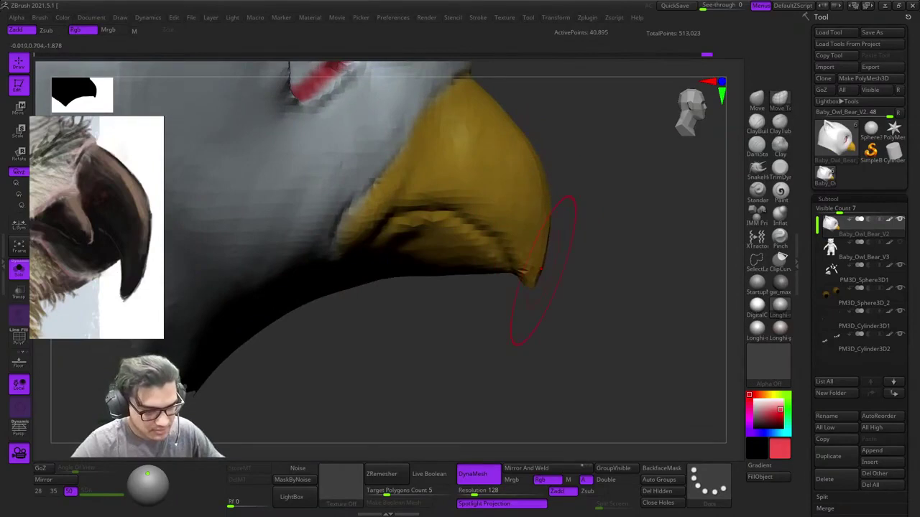
{"action": "mouse_move", "coordinate": [488, 240]}
{"action": "right_mouse_down", "text": "alt"}
{"action": "mouse_move", "coordinate": [548, 235]}
{"action": "mouse_move", "coordinate": [495, 323]}
{"action": "right_mouse_up", "text": "alt"}
{"action": "key", "text": "space"}
{"action": "left_click", "coordinate": [543, 258]}
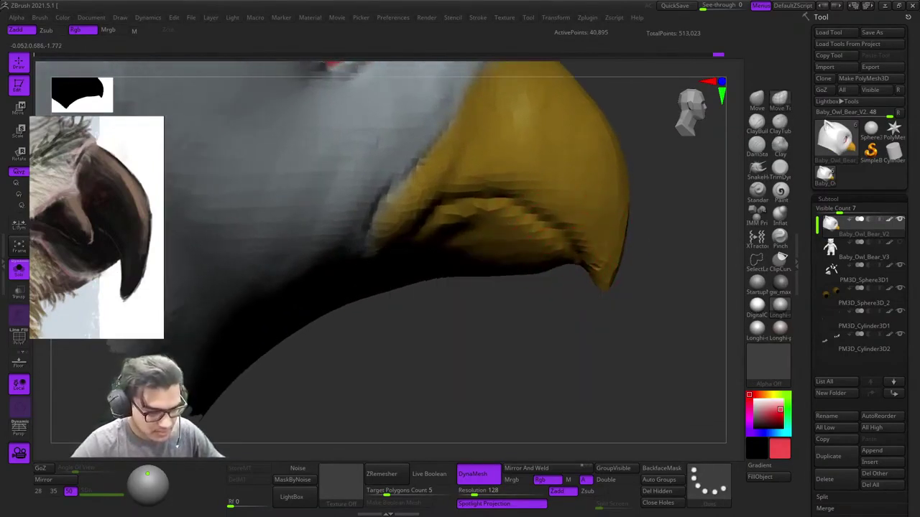
Step: Resize the Move Topological brush and reshape the jawline beneath the beak and behind the mouth corner
{"action": "right_click_drag", "start_coordinate": [496, 288], "coordinate": [486, 311], "text": "ctrl"}
{"action": "key", "text": "space"}
{"action": "left_click", "coordinate": [546, 248]}
{"action": "mouse_move", "coordinate": [593, 285]}
{"action": "right_mouse_down", "text": "ctrl"}
{"action": "mouse_move", "coordinate": [591, 270]}
{"action": "mouse_move", "coordinate": [635, 262]}
{"action": "mouse_move", "coordinate": [620, 267]}
{"action": "mouse_move", "coordinate": [605, 192]}
{"action": "right_mouse_up", "text": "ctrl"}
{"action": "mouse_move", "coordinate": [517, 287]}
{"action": "right_mouse_down"}
{"action": "mouse_move", "coordinate": [449, 316]}
{"action": "mouse_move", "coordinate": [503, 309]}
{"action": "right_mouse_up"}
{"action": "right_click_drag", "start_coordinate": [445, 317], "coordinate": [568, 277], "text": "alt"}
{"action": "key", "text": "space"}
{"action": "right_click_drag", "start_coordinate": [568, 277], "coordinate": [579, 335], "text": "ctrl"}
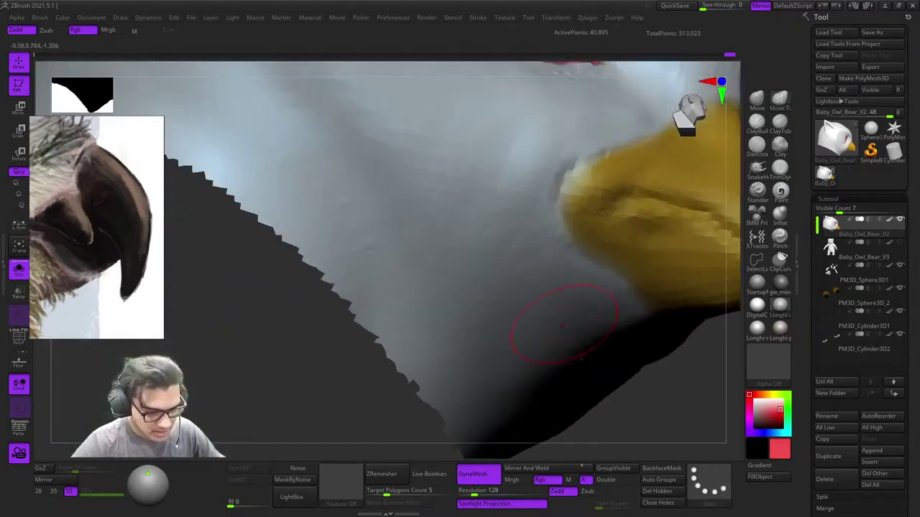
{"action": "key", "text": "space"}
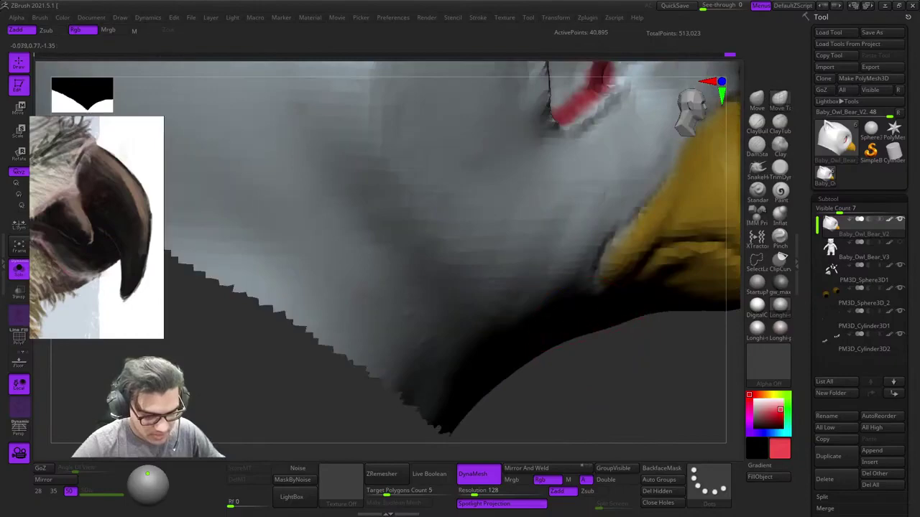
{"action": "left_click_drag", "start_coordinate": [578, 359], "coordinate": [599, 284]}
{"action": "mouse_move", "coordinate": [598, 284]}
{"action": "right_mouse_down"}
{"action": "mouse_move", "coordinate": [501, 260]}
{"action": "mouse_move", "coordinate": [554, 224]}
{"action": "right_mouse_up"}
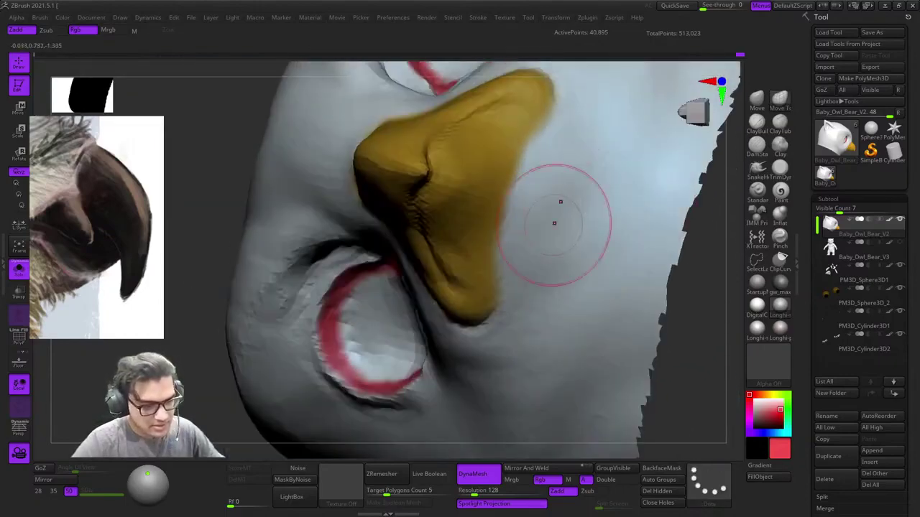
Step: Build up the jaw surface under the beak and around the mouth corner with the ClayBuildup brush
{"action": "left_click", "coordinate": [757, 122]}
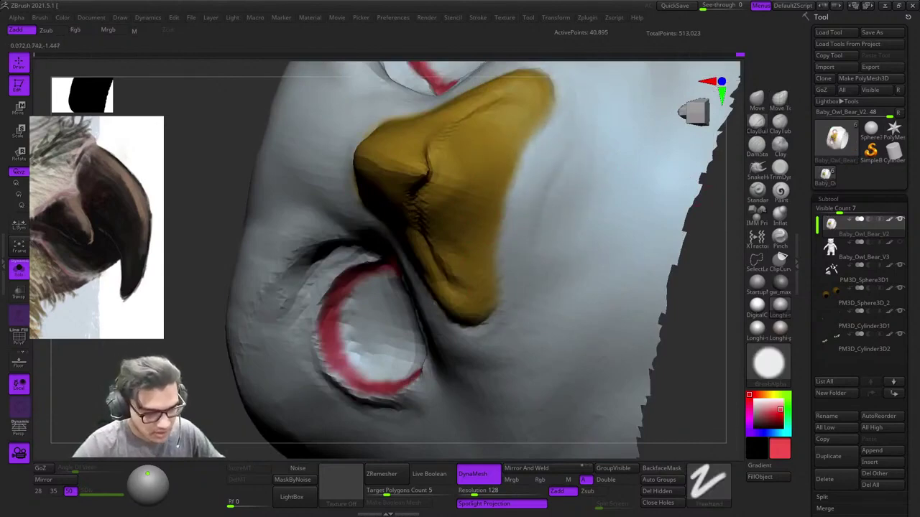
{"action": "left_click_drag", "start_coordinate": [399, 261], "coordinate": [427, 346]}
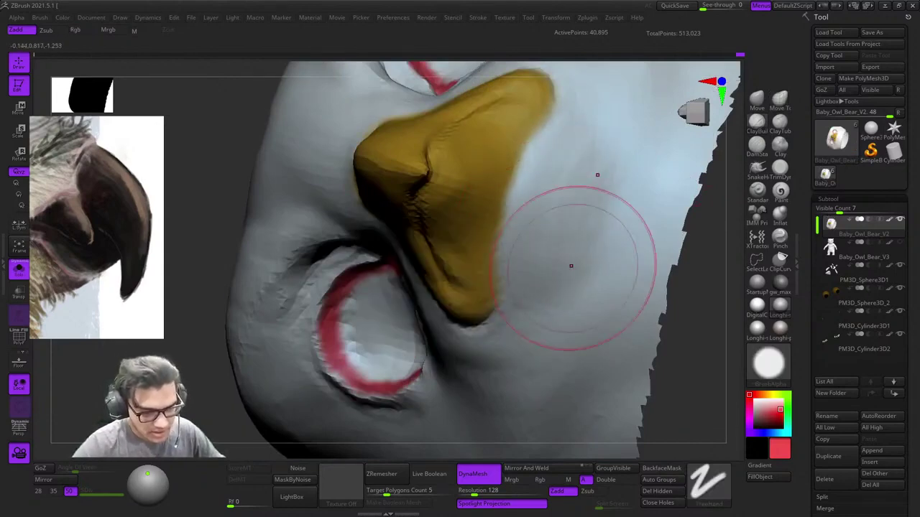
{"action": "right_click_drag", "start_coordinate": [571, 266], "coordinate": [526, 287], "text": "alt"}
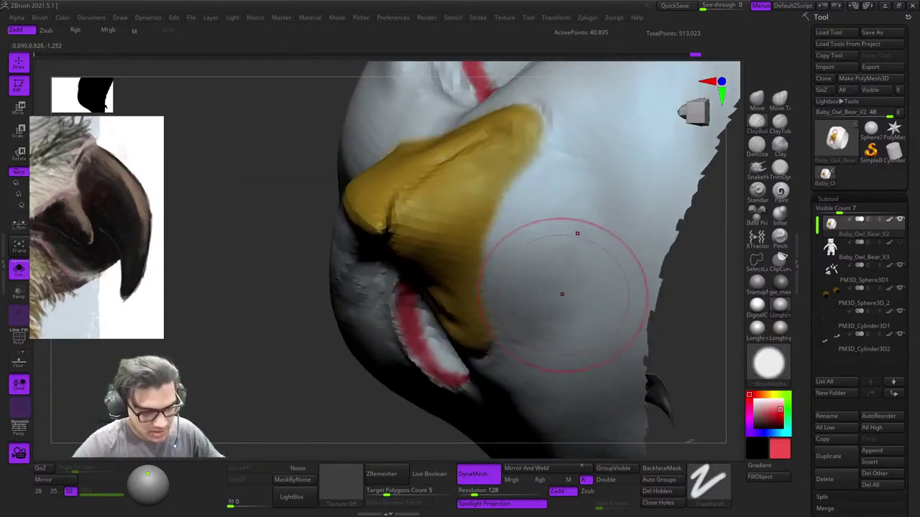
{"action": "mouse_move", "coordinate": [568, 217]}
{"action": "right_mouse_down"}
{"action": "mouse_move", "coordinate": [538, 261]}
{"action": "mouse_move", "coordinate": [520, 268]}
{"action": "right_mouse_up"}
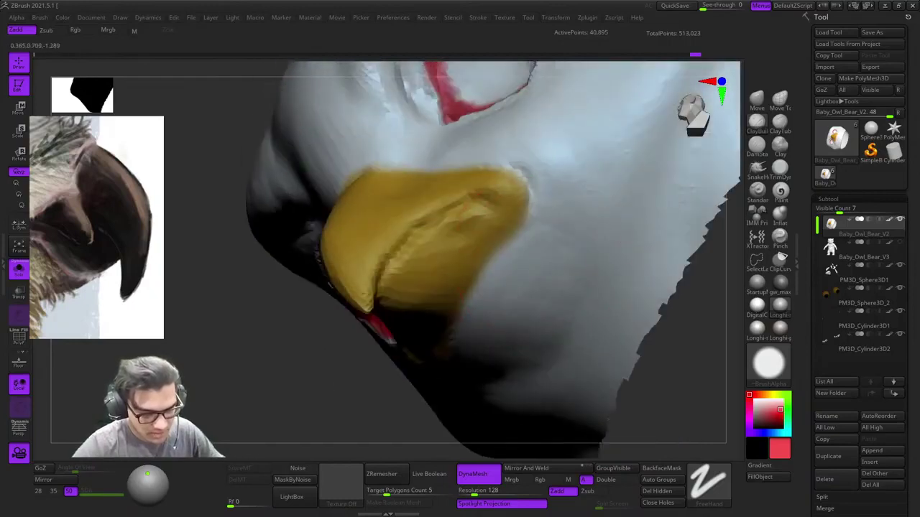
{"action": "right_click", "coordinate": [581, 293]}
{"action": "right_click_drag", "start_coordinate": [589, 285], "coordinate": [562, 311]}
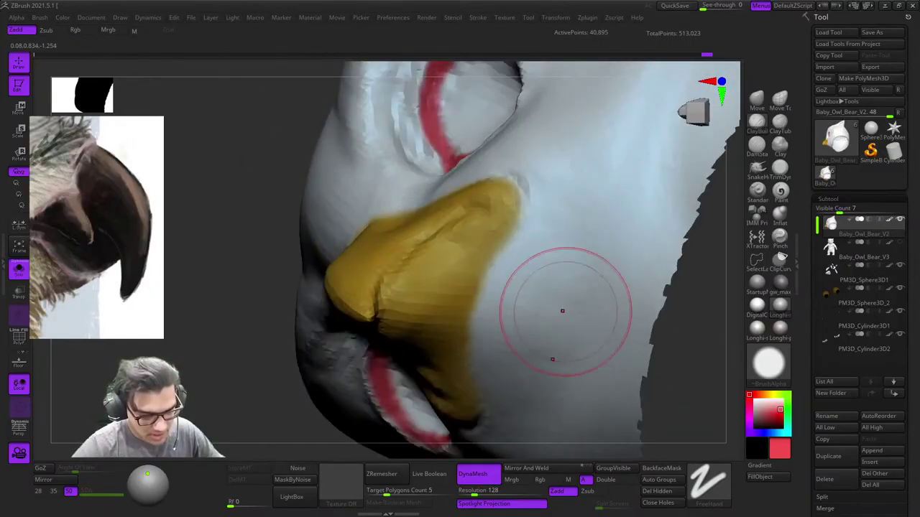
{"action": "right_click_drag", "start_coordinate": [577, 262], "coordinate": [597, 201]}
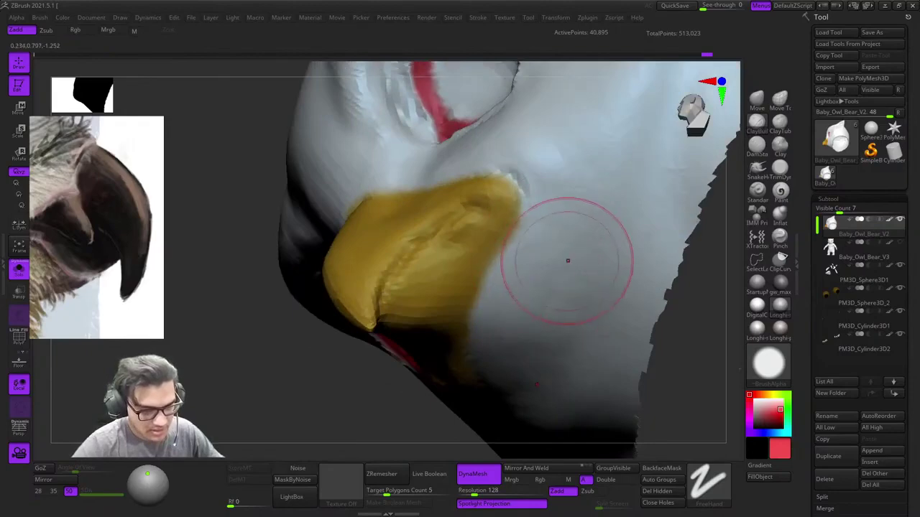
{"action": "mouse_move", "coordinate": [567, 261]}
{"action": "right_mouse_down", "text": "shift"}
{"action": "mouse_move", "coordinate": [565, 249]}
{"action": "mouse_move", "coordinate": [542, 287]}
{"action": "mouse_move", "coordinate": [445, 363]}
{"action": "mouse_move", "coordinate": [444, 396]}
{"action": "mouse_move", "coordinate": [455, 370]}
{"action": "mouse_move", "coordinate": [533, 362]}
{"action": "mouse_move", "coordinate": [590, 373]}
{"action": "mouse_move", "coordinate": [535, 291]}
{"action": "mouse_move", "coordinate": [511, 284]}
{"action": "right_mouse_up", "text": "shift"}
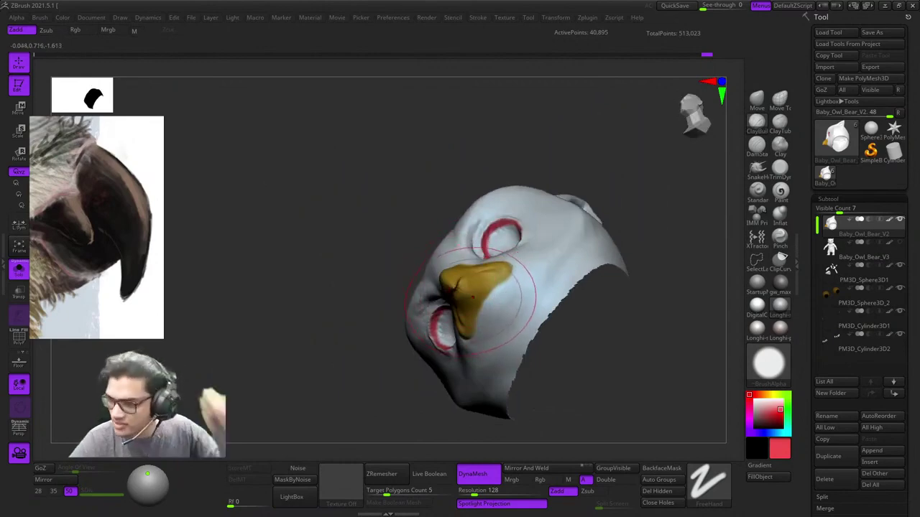
Step: Sculpt the cheek and lower jaw from the mouth corner back to the neck edge, blending their surfaces together
{"action": "right_click_drag", "start_coordinate": [467, 306], "coordinate": [549, 215]}
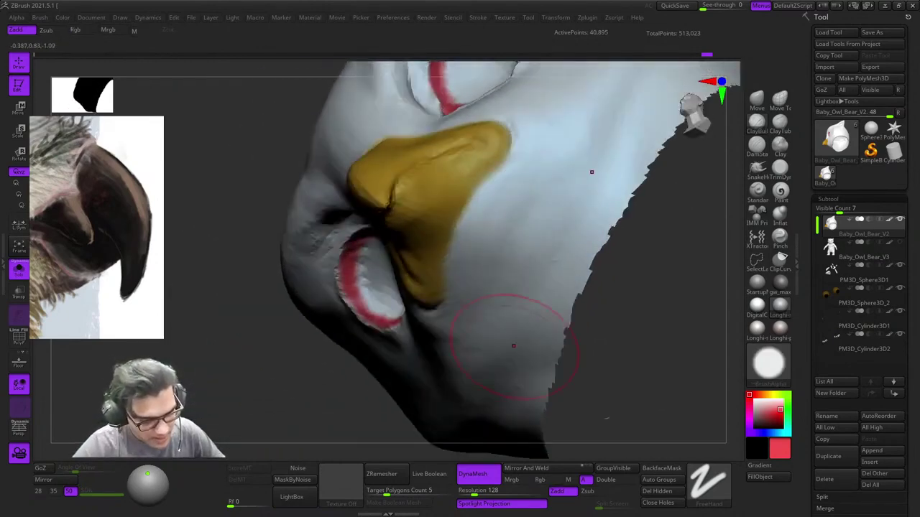
{"action": "right_click_drag", "start_coordinate": [513, 346], "coordinate": [534, 205]}
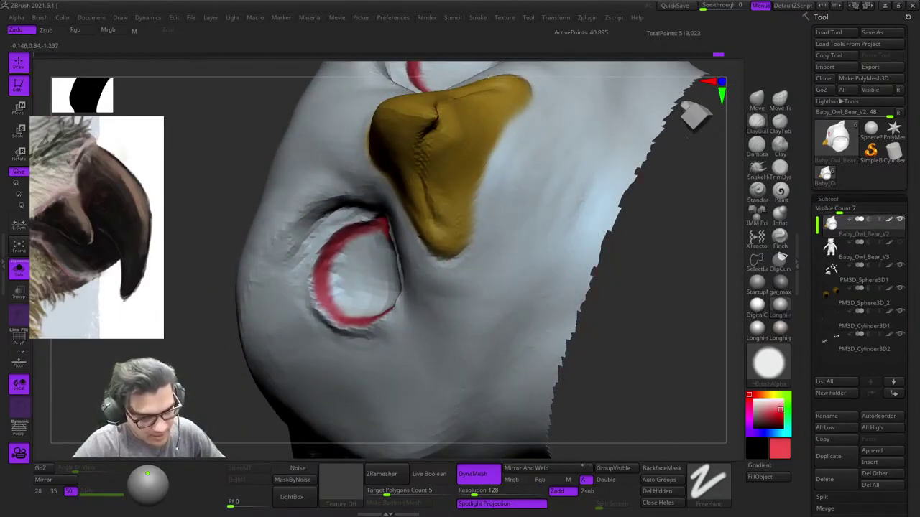
{"action": "right_click_drag", "start_coordinate": [522, 297], "coordinate": [535, 204]}
{"action": "right_click_drag", "start_coordinate": [535, 254], "coordinate": [639, 367]}
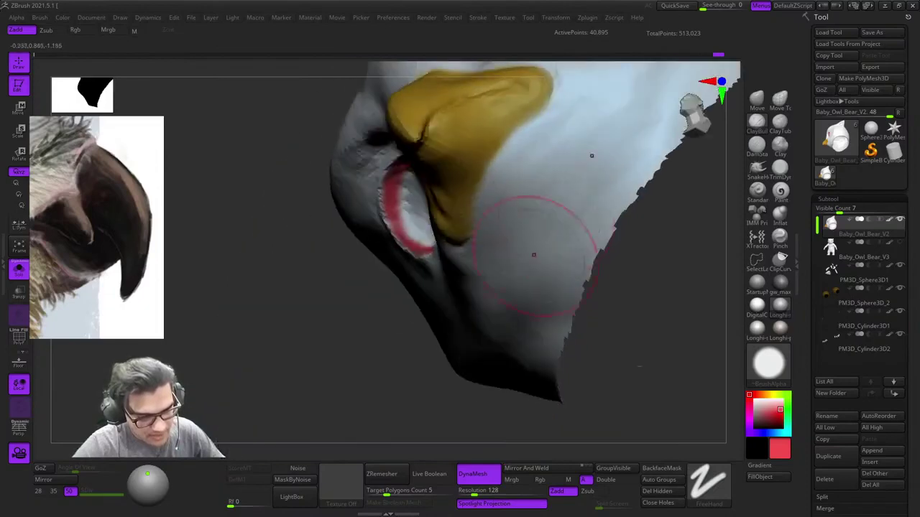
{"action": "right_click_drag", "start_coordinate": [529, 190], "coordinate": [553, 232]}
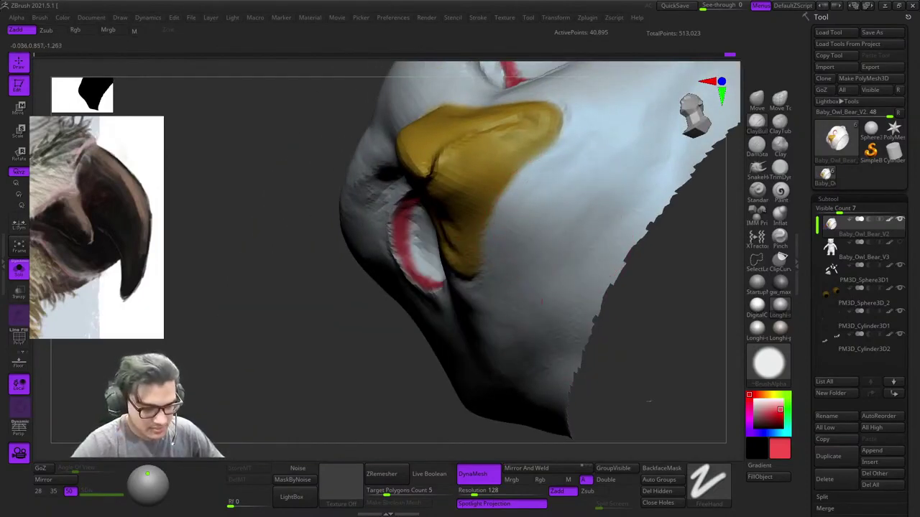
{"action": "mouse_move", "coordinate": [648, 400]}
{"action": "right_mouse_down"}
{"action": "mouse_move", "coordinate": [690, 332]}
{"action": "mouse_move", "coordinate": [691, 293]}
{"action": "right_mouse_up"}
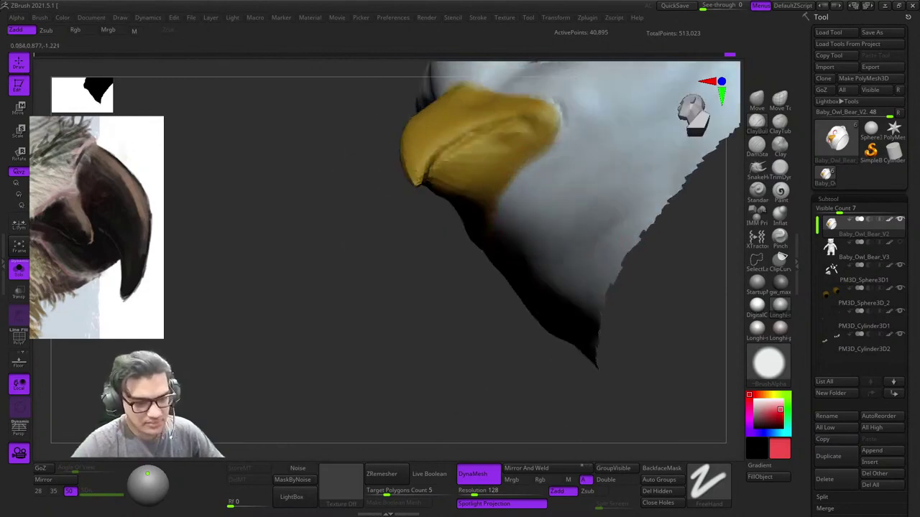
{"action": "right_click_drag", "start_coordinate": [572, 269], "coordinate": [561, 252]}
{"action": "mouse_move", "coordinate": [560, 252]}
{"action": "right_mouse_down", "text": "ctrl"}
{"action": "mouse_move", "coordinate": [498, 306]}
{"action": "mouse_move", "coordinate": [507, 284]}
{"action": "right_mouse_up", "text": "ctrl"}
{"action": "mouse_move", "coordinate": [507, 284]}
{"action": "right_mouse_down", "text": "ctrl"}
{"action": "mouse_move", "coordinate": [471, 331]}
{"action": "mouse_move", "coordinate": [530, 260]}
{"action": "mouse_move", "coordinate": [437, 230]}
{"action": "mouse_move", "coordinate": [491, 260]}
{"action": "mouse_move", "coordinate": [430, 232]}
{"action": "mouse_move", "coordinate": [514, 261]}
{"action": "right_mouse_up", "text": "ctrl"}
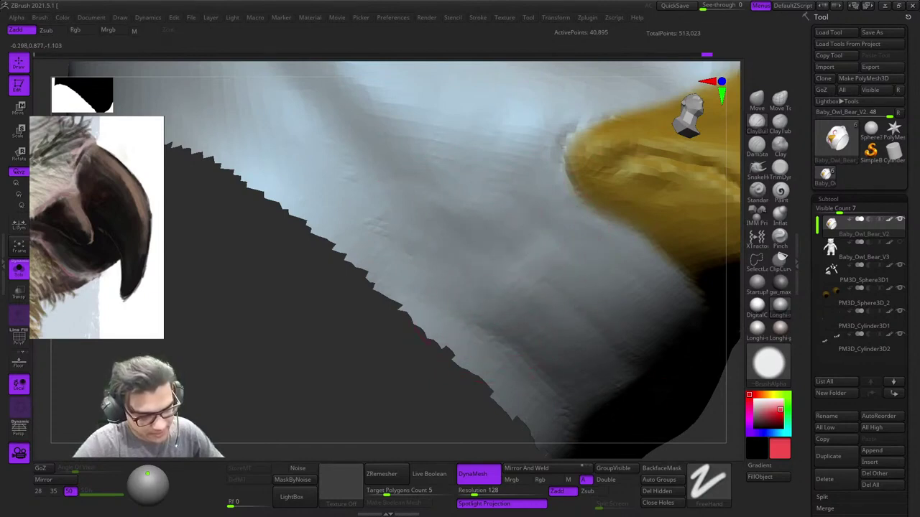
{"action": "right_click_drag", "start_coordinate": [524, 270], "coordinate": [491, 260], "text": "ctrl"}
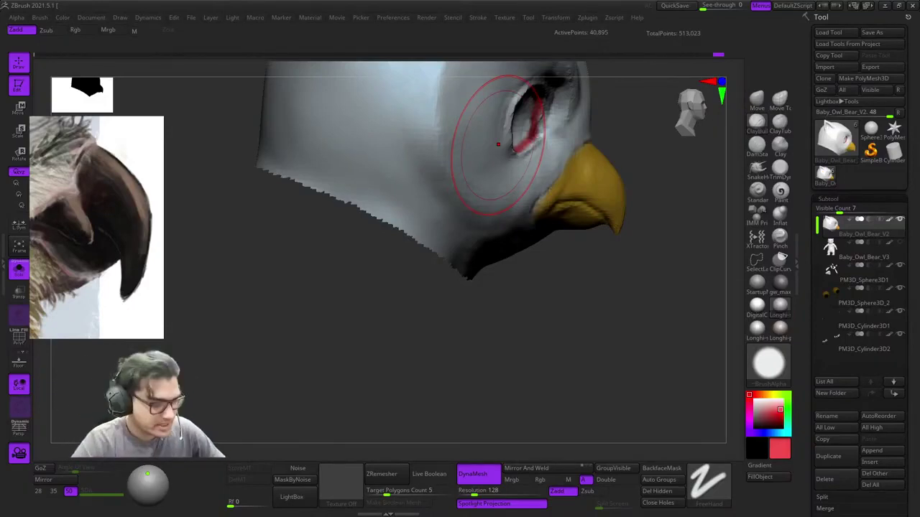
Step: Bring the full side-view owl head reference into view and compare it with the sculpted head's profile
{"action": "right_click_drag", "start_coordinate": [517, 246], "coordinate": [521, 232]}
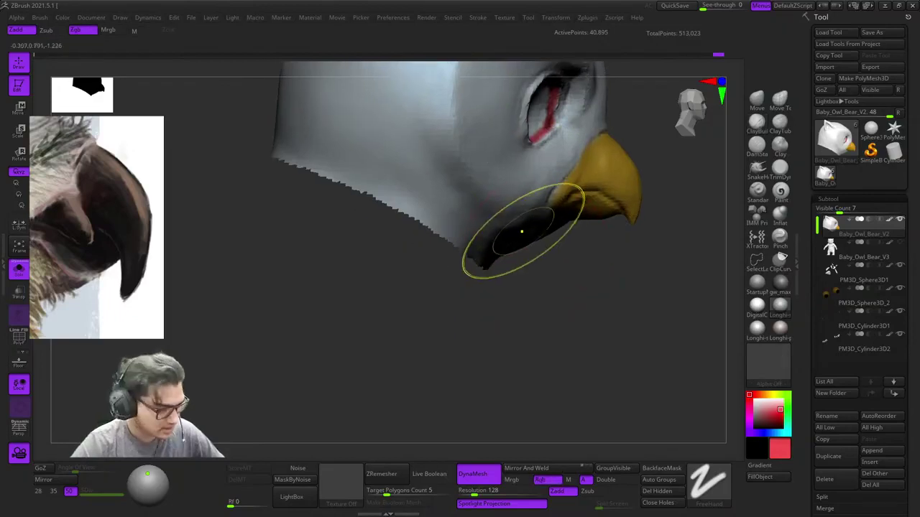
{"action": "right_click_drag", "start_coordinate": [533, 289], "coordinate": [472, 248], "text": "ctrl"}
{"action": "double_click", "coordinate": [100, 251]}
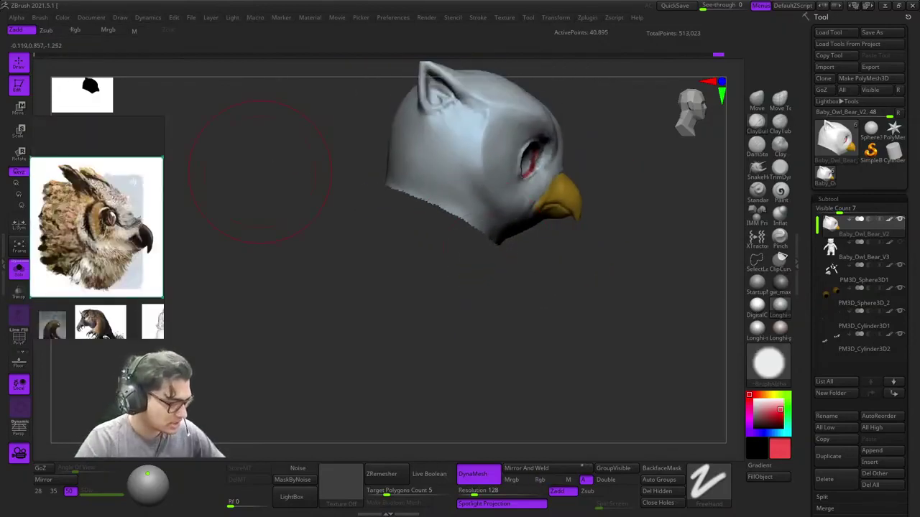
{"action": "scroll", "coordinate": [100, 262], "scroll_direction": "up", "scroll_amount": 2}
{"action": "right_click_drag", "start_coordinate": [562, 299], "coordinate": [552, 293]}
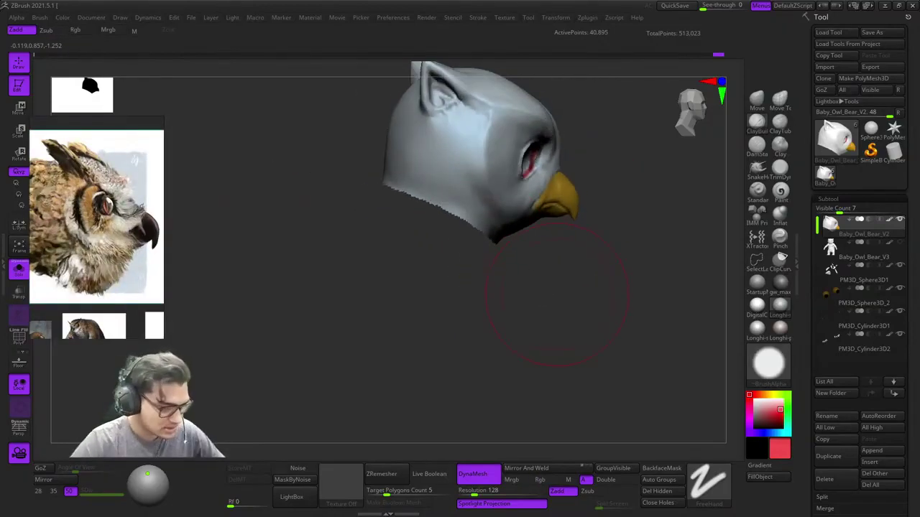
Step: Adjust the chin contour between the beak and the neck edge with the Move Topological brush
{"action": "right_click_drag", "start_coordinate": [514, 241], "coordinate": [518, 180], "text": "ctrl"}
{"action": "right_click_drag", "start_coordinate": [464, 168], "coordinate": [503, 198], "text": "ctrl"}
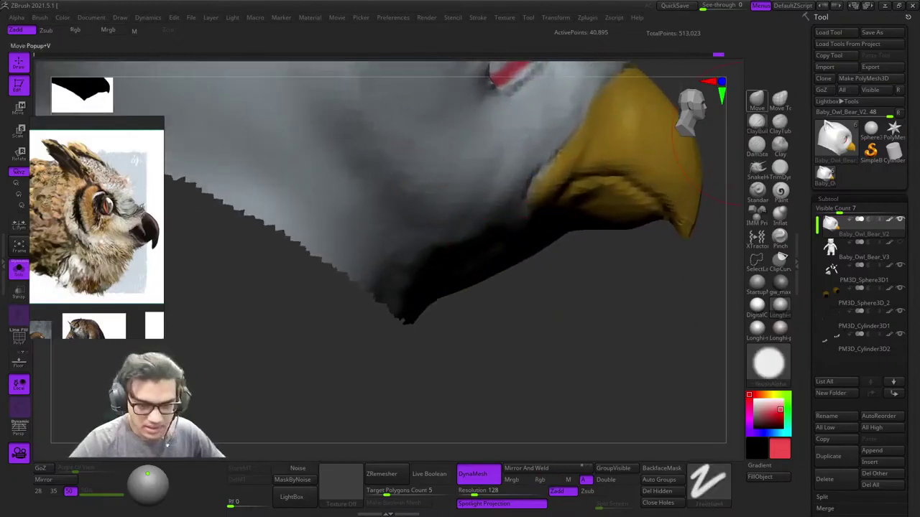
{"action": "left_click", "coordinate": [780, 101]}
{"action": "mouse_move", "coordinate": [436, 287]}
{"action": "right_mouse_down", "text": "alt"}
{"action": "mouse_move", "coordinate": [456, 237]}
{"action": "mouse_move", "coordinate": [484, 247]}
{"action": "right_mouse_up", "text": "alt"}
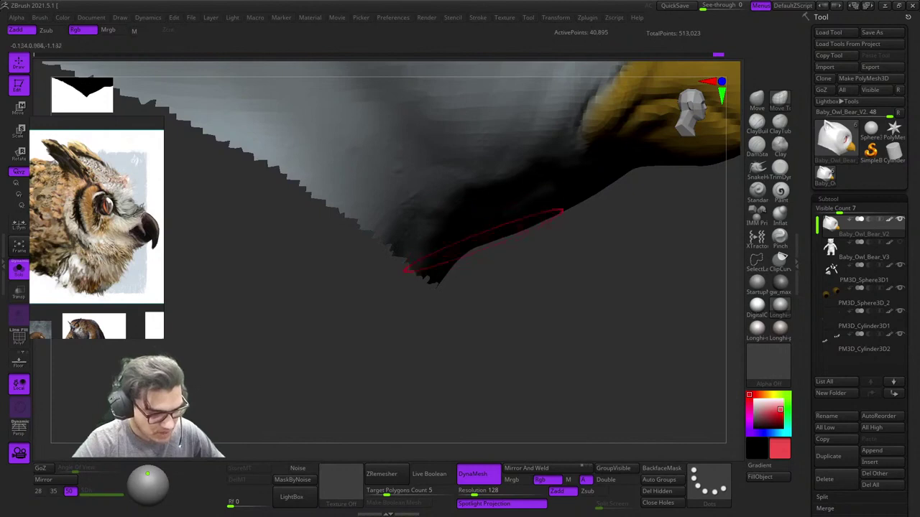
Step: Unhide the full body and reshape the chin and throat where the head meets the neck
{"action": "left_click", "coordinate": [555, 267], "text": "ctrl+shift"}
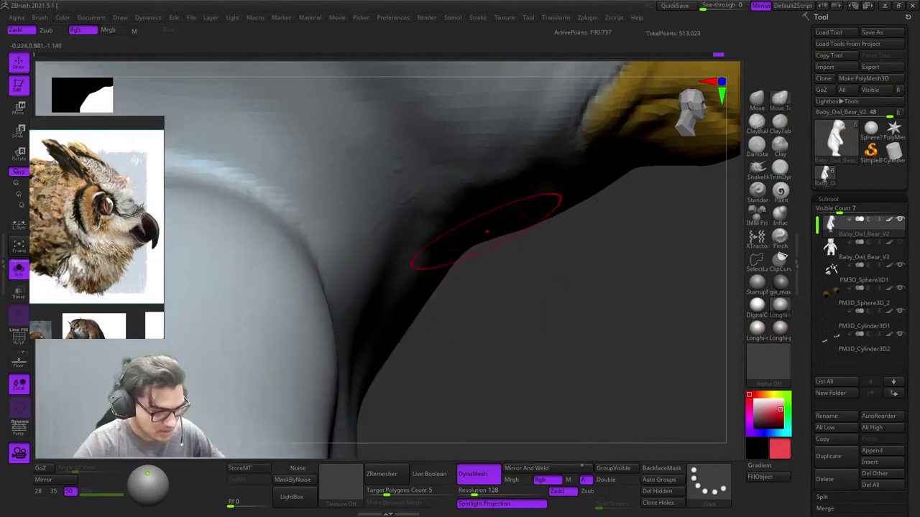
{"action": "right_click_drag", "start_coordinate": [467, 282], "coordinate": [424, 293]}
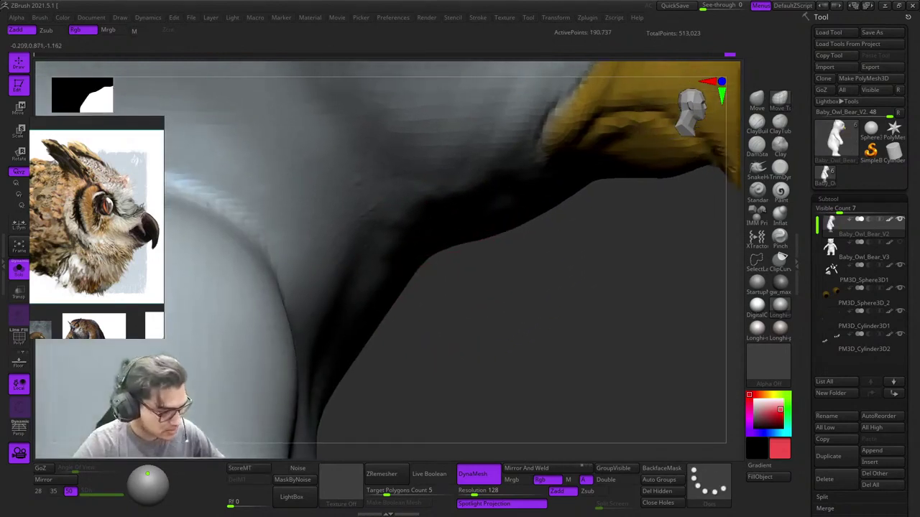
{"action": "right_click", "coordinate": [409, 301]}
{"action": "mouse_move", "coordinate": [505, 259]}
{"action": "right_mouse_down", "text": "alt"}
{"action": "mouse_move", "coordinate": [464, 295]}
{"action": "mouse_move", "coordinate": [533, 250]}
{"action": "right_mouse_up", "text": "alt"}
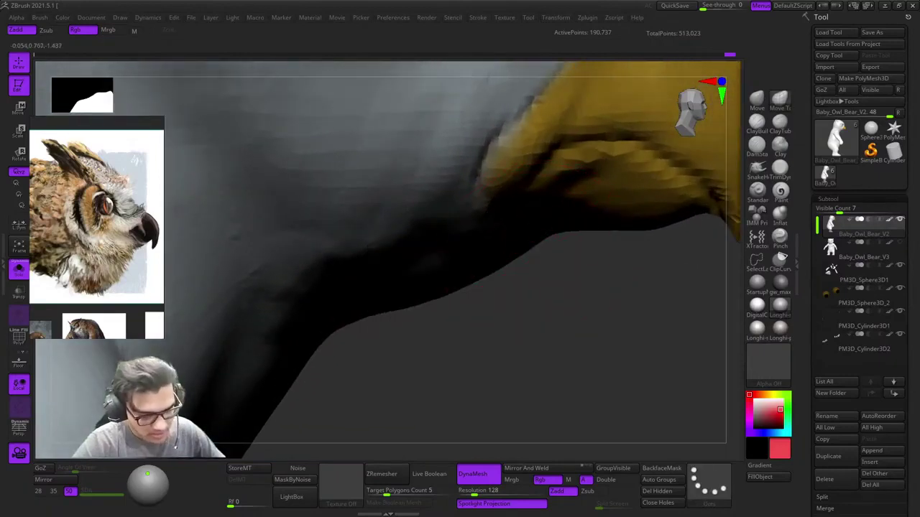
{"action": "mouse_move", "coordinate": [488, 276]}
{"action": "right_mouse_down", "text": "alt"}
{"action": "mouse_move", "coordinate": [569, 201]}
{"action": "mouse_move", "coordinate": [522, 229]}
{"action": "right_mouse_up", "text": "alt"}
{"action": "mouse_move", "coordinate": [458, 259]}
{"action": "right_mouse_down", "text": "ctrl"}
{"action": "mouse_move", "coordinate": [357, 373]}
{"action": "mouse_move", "coordinate": [499, 232]}
{"action": "right_mouse_up", "text": "ctrl"}
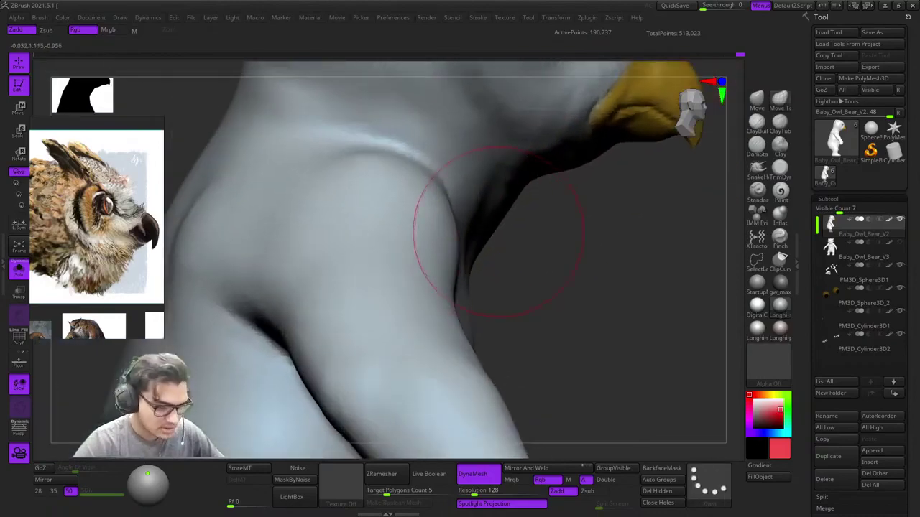
Step: Review the head and neck transition from several angles, ending with the whole body from the front
{"action": "right_click_drag", "start_coordinate": [513, 263], "coordinate": [496, 286], "text": "ctrl"}
{"action": "mouse_move", "coordinate": [496, 286]}
{"action": "right_mouse_down", "text": "shift"}
{"action": "mouse_move", "coordinate": [468, 203]}
{"action": "mouse_move", "coordinate": [505, 166]}
{"action": "mouse_move", "coordinate": [527, 234]}
{"action": "mouse_move", "coordinate": [495, 269]}
{"action": "right_mouse_up", "text": "shift"}
{"action": "right_click_drag", "start_coordinate": [496, 270], "coordinate": [532, 252], "text": "shift"}
{"action": "right_click_drag", "start_coordinate": [531, 335], "coordinate": [539, 253], "text": "ctrl"}
{"action": "right_click_drag", "start_coordinate": [538, 253], "coordinate": [549, 233], "text": "ctrl"}
{"action": "left_click_drag", "start_coordinate": [549, 233], "coordinate": [552, 267]}
{"action": "right_click_drag", "start_coordinate": [513, 209], "coordinate": [503, 259], "text": "alt"}
{"action": "right_click_drag", "start_coordinate": [503, 259], "coordinate": [481, 306], "text": "ctrl"}
{"action": "right_click_drag", "start_coordinate": [481, 305], "coordinate": [388, 237], "text": "alt"}
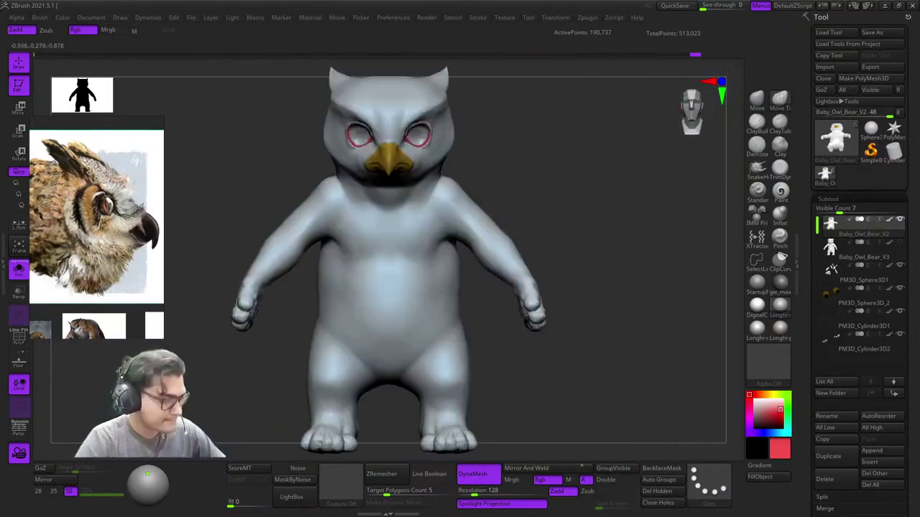
Step: Turn off Solo mode and show the Baby_Owl_Bear_V3 subtool together with the other parts
{"action": "left_click", "coordinate": [18, 270]}
{"action": "right_click_drag", "start_coordinate": [370, 185], "coordinate": [352, 237], "text": "ctrl"}
{"action": "right_click_drag", "start_coordinate": [518, 222], "coordinate": [545, 155]}
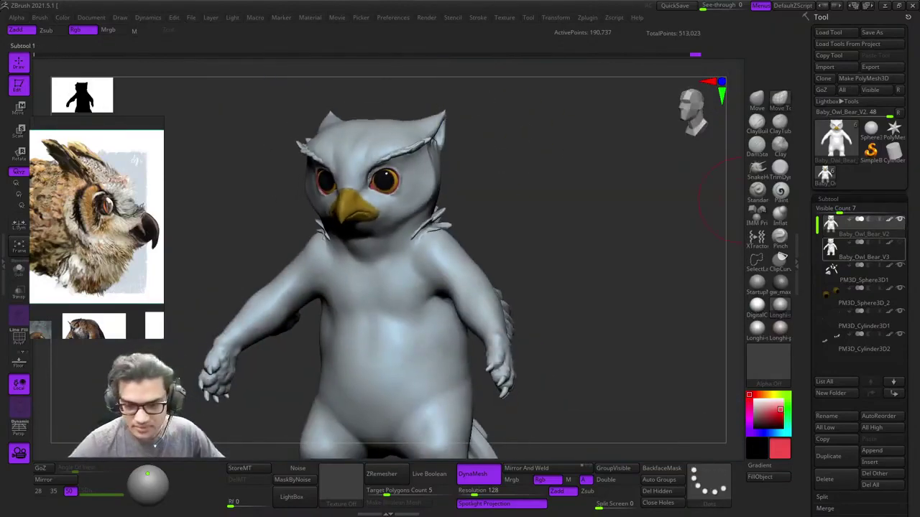
{"action": "left_click", "coordinate": [899, 242]}
Step: Examine how the two body versions overlap on the face and beak, using the polygon wireframe display
{"action": "right_click_drag", "start_coordinate": [620, 260], "coordinate": [544, 201], "text": "ctrl"}
{"action": "mouse_move", "coordinate": [636, 209]}
{"action": "right_mouse_down"}
{"action": "mouse_move", "coordinate": [531, 221]}
{"action": "mouse_move", "coordinate": [603, 219]}
{"action": "right_mouse_up"}
{"action": "right_click_drag", "start_coordinate": [604, 218], "coordinate": [611, 144], "text": "ctrl"}
{"action": "right_click_drag", "start_coordinate": [611, 144], "coordinate": [586, 152], "text": "ctrl"}
{"action": "right_click_drag", "start_coordinate": [467, 160], "coordinate": [470, 234], "text": "ctrl"}
{"action": "right_click_drag", "start_coordinate": [470, 233], "coordinate": [575, 220]}
{"action": "right_click_drag", "start_coordinate": [474, 155], "coordinate": [467, 231], "text": "ctrl"}
{"action": "right_click", "coordinate": [468, 231]}
{"action": "key", "text": "shift+f"}
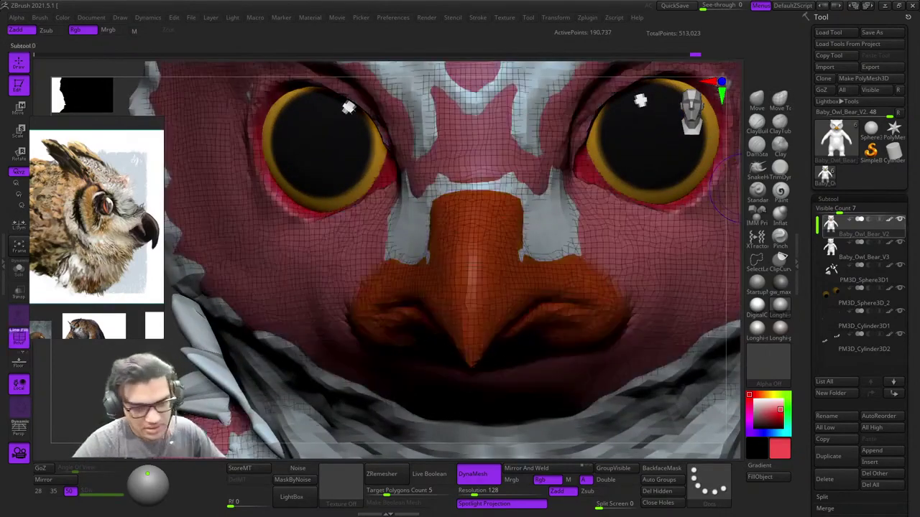
Step: Make Baby_Owl_Bear_V3 the active subtool and turn off the polygon wireframe display
{"action": "key", "text": "shift+f"}
{"action": "left_click", "coordinate": [734, 188], "text": "alt"}
{"action": "key", "text": "shift+f"}
{"action": "key", "text": "shift+f"}
{"action": "right_click_drag", "start_coordinate": [727, 165], "coordinate": [612, 135]}
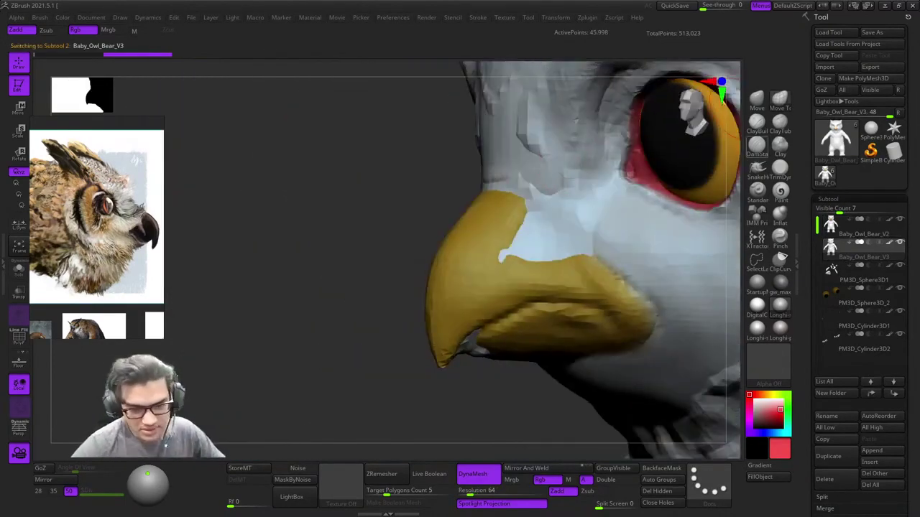
Step: Sculpt the area between the beak's bridge and its side on Baby_Owl_Bear_V3 with the ClayBuildup brush
{"action": "left_click", "coordinate": [756, 122]}
{"action": "right_click_drag", "start_coordinate": [470, 184], "coordinate": [487, 223]}
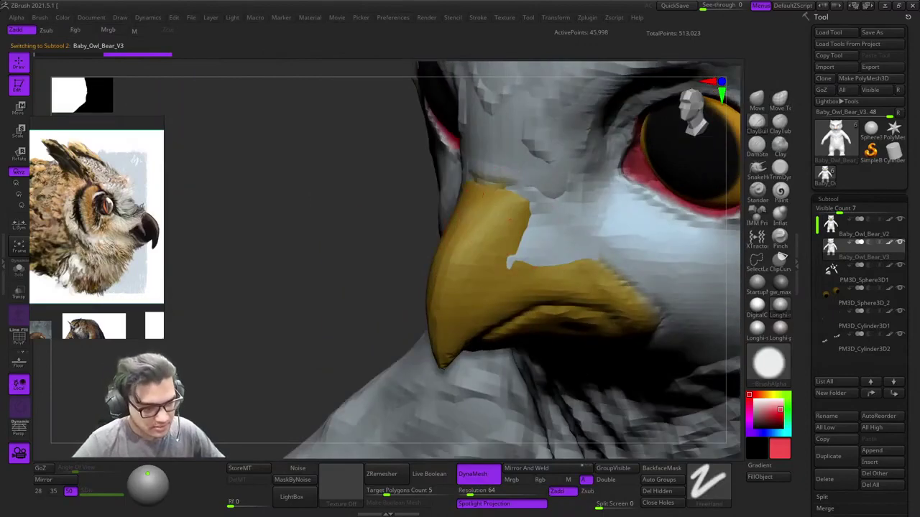
{"action": "mouse_move", "coordinate": [527, 220]}
{"action": "left_mouse_down"}
{"action": "mouse_move", "coordinate": [557, 243]}
{"action": "mouse_move", "coordinate": [568, 228]}
{"action": "mouse_move", "coordinate": [564, 205]}
{"action": "mouse_move", "coordinate": [591, 229]}
{"action": "left_mouse_up"}
{"action": "right_click_drag", "start_coordinate": [592, 237], "coordinate": [633, 228]}
{"action": "right_click_drag", "start_coordinate": [632, 229], "coordinate": [532, 170], "text": "ctrl"}
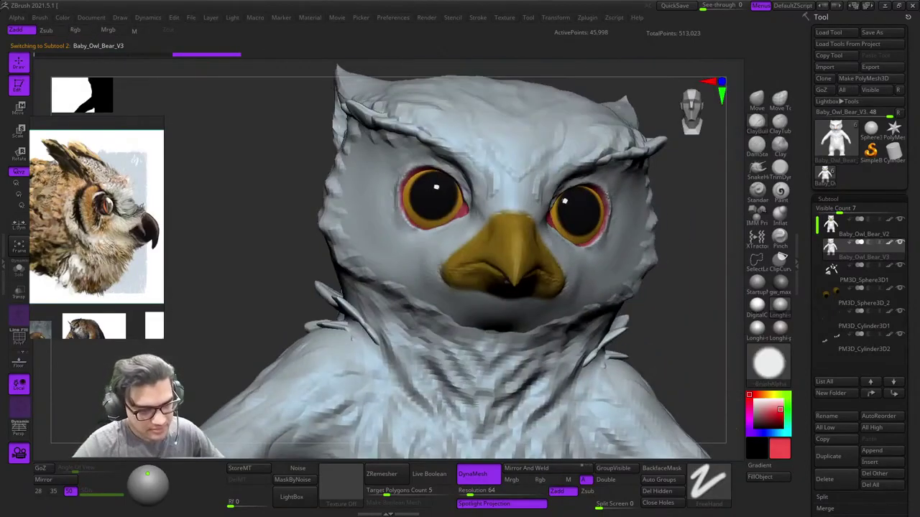
Step: Hide the Baby_Owl_Bear_V2 subtool and set the current color to dark grey, RGB 77, 77, 77
{"action": "right_click_drag", "start_coordinate": [444, 277], "coordinate": [508, 282], "text": "ctrl"}
{"action": "right_click", "coordinate": [508, 283]}
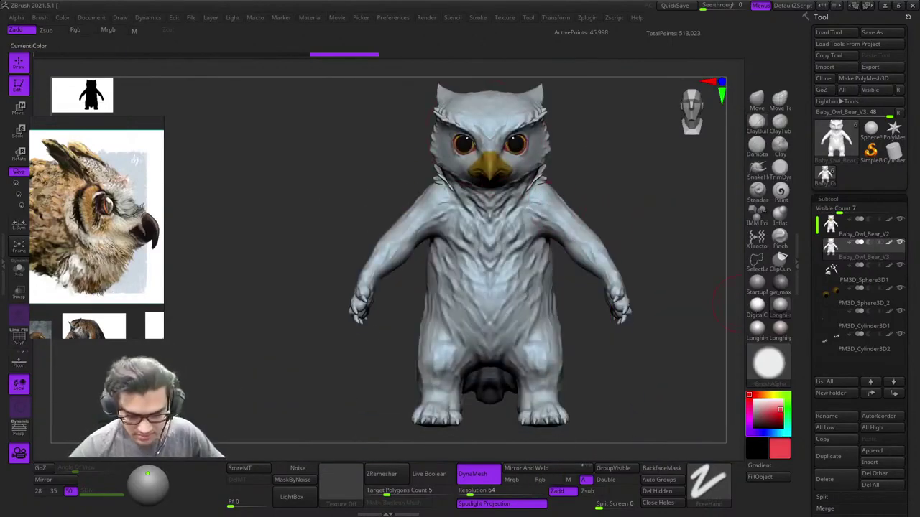
{"action": "left_click", "coordinate": [900, 219]}
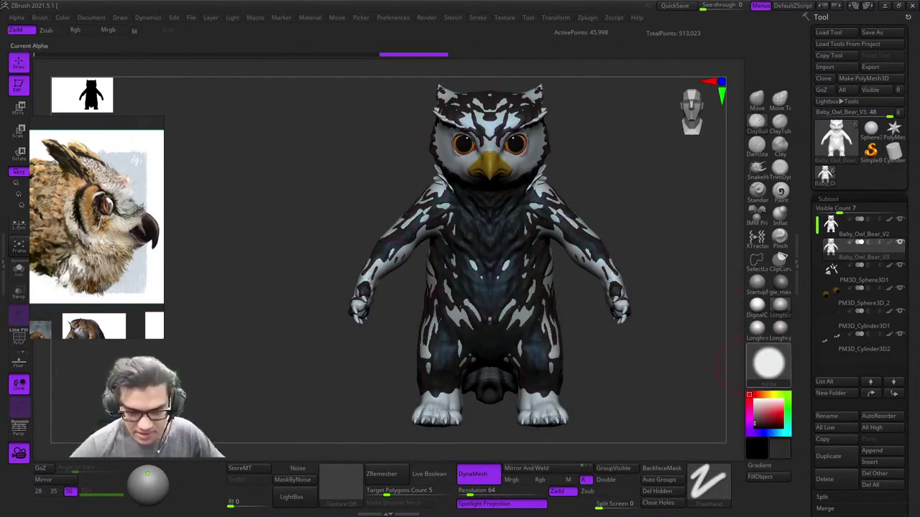
{"action": "left_click", "coordinate": [755, 420]}
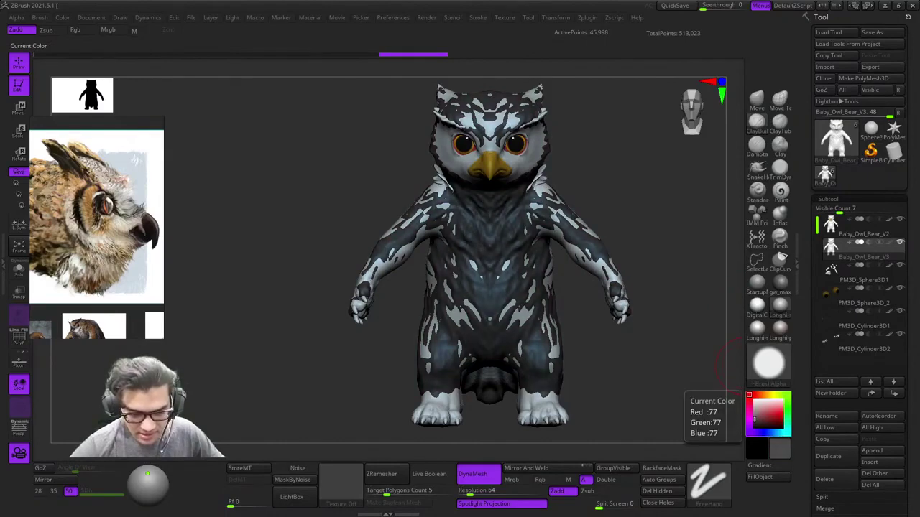
Step: Set the current color to a muted mauve-grey to tint Baby_Owl_Bear_V3 against the lighter Baby_Owl_Bear_V2
{"action": "left_click_drag", "start_coordinate": [727, 367], "coordinate": [669, 357]}
{"action": "left_click", "coordinate": [755, 415]}
{"action": "left_click", "coordinate": [756, 412]}
{"action": "right_click_drag", "start_coordinate": [669, 357], "coordinate": [546, 248], "text": "ctrl"}
{"action": "right_click_drag", "start_coordinate": [546, 248], "coordinate": [579, 323]}
{"action": "right_click_drag", "start_coordinate": [578, 323], "coordinate": [528, 288], "text": "shift"}
{"action": "mouse_move", "coordinate": [528, 288]}
{"action": "right_mouse_down", "text": "alt"}
{"action": "mouse_move", "coordinate": [550, 259]}
{"action": "mouse_move", "coordinate": [542, 235]}
{"action": "right_mouse_up", "text": "alt"}
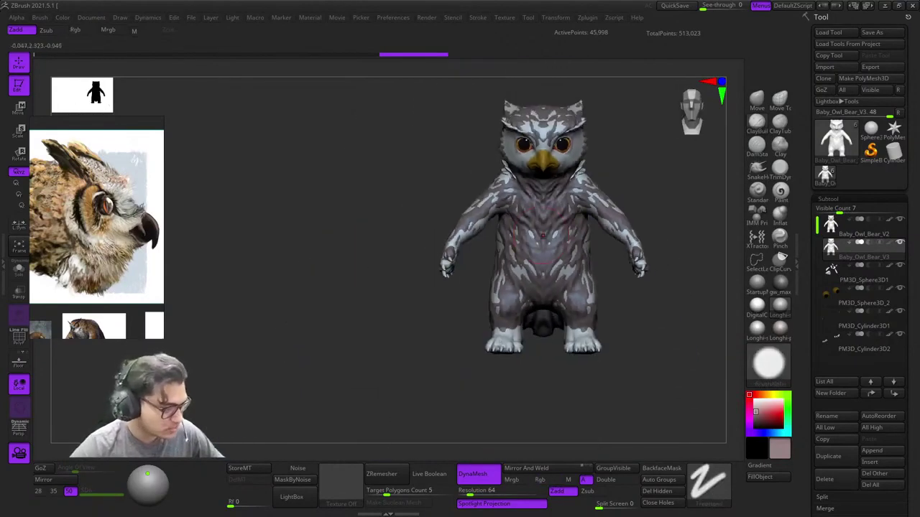
Step: Browse the reference board and bring up the front-facing photo of the brown owl with orange eyes
{"action": "double_click", "coordinate": [114, 241]}
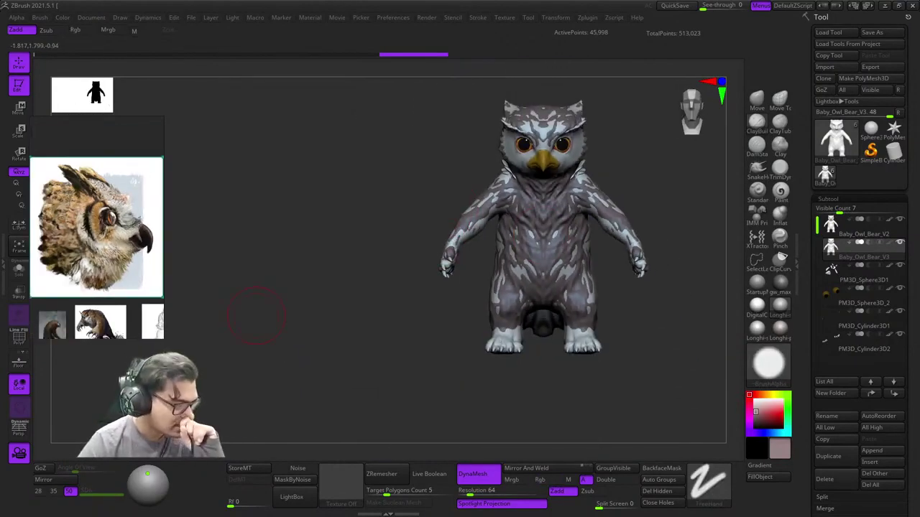
{"action": "scroll", "coordinate": [90, 287], "scroll_direction": "down", "scroll_amount": 10}
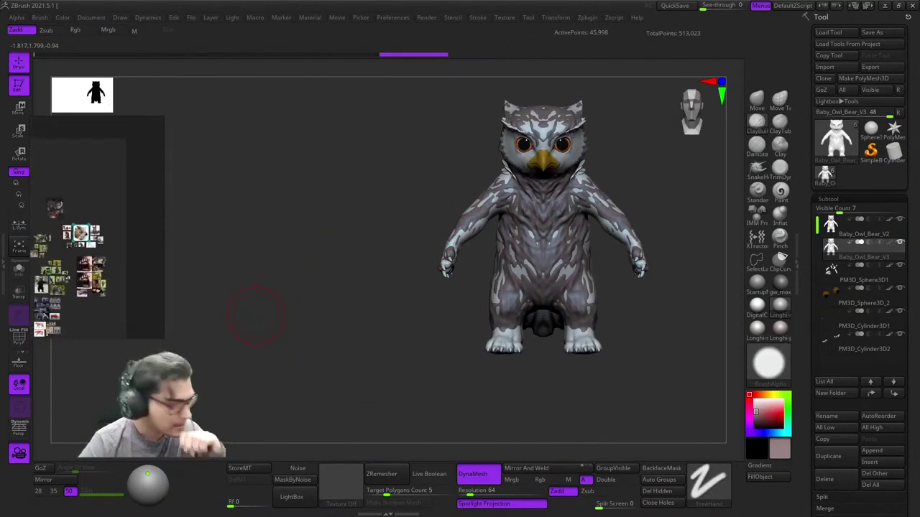
{"action": "scroll", "coordinate": [65, 291], "scroll_direction": "up", "scroll_amount": 7}
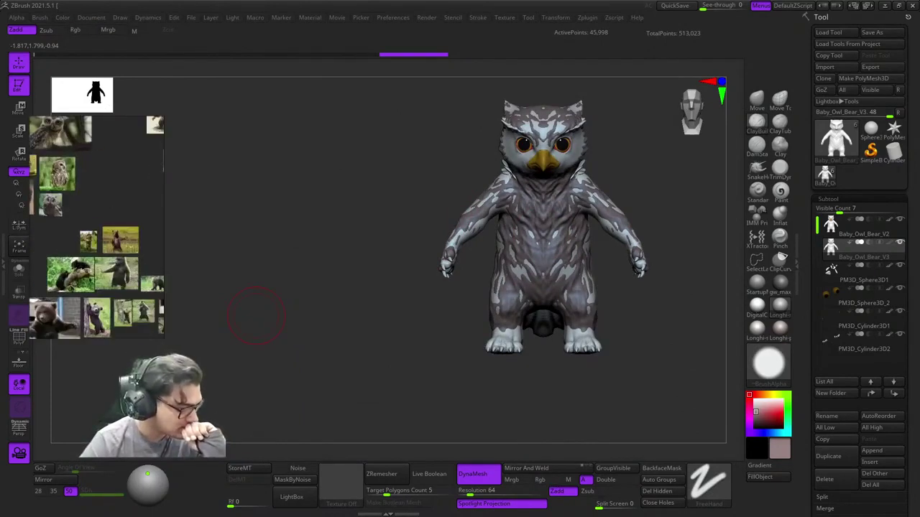
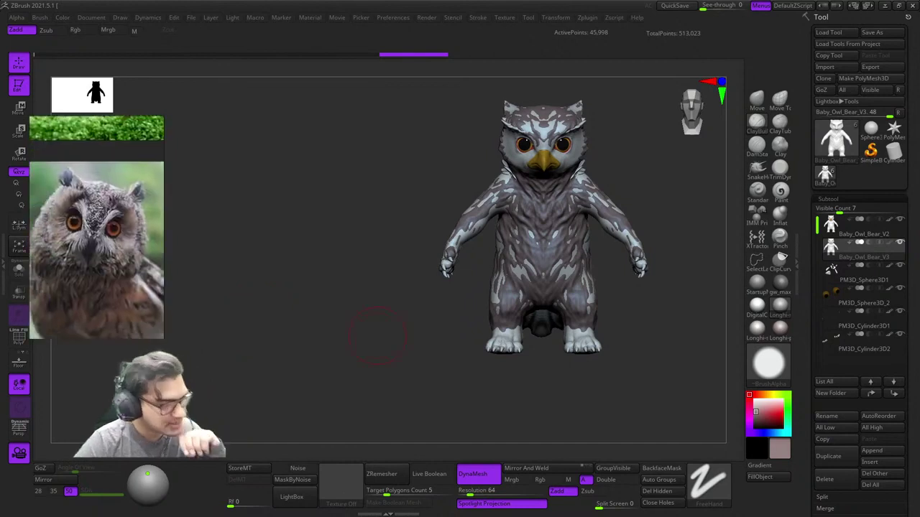
Step: Make Baby_Owl_Bear_V2 the active subtool and hide the Baby_Owl_Bear_V3 and PM3D_Sphere3D1 subtools
{"action": "left_click", "coordinate": [864, 227]}
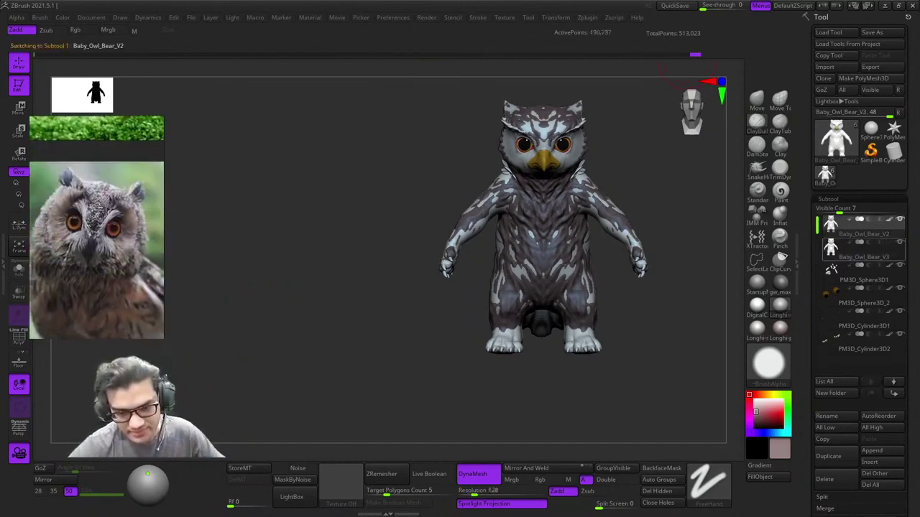
{"action": "left_click", "coordinate": [900, 243]}
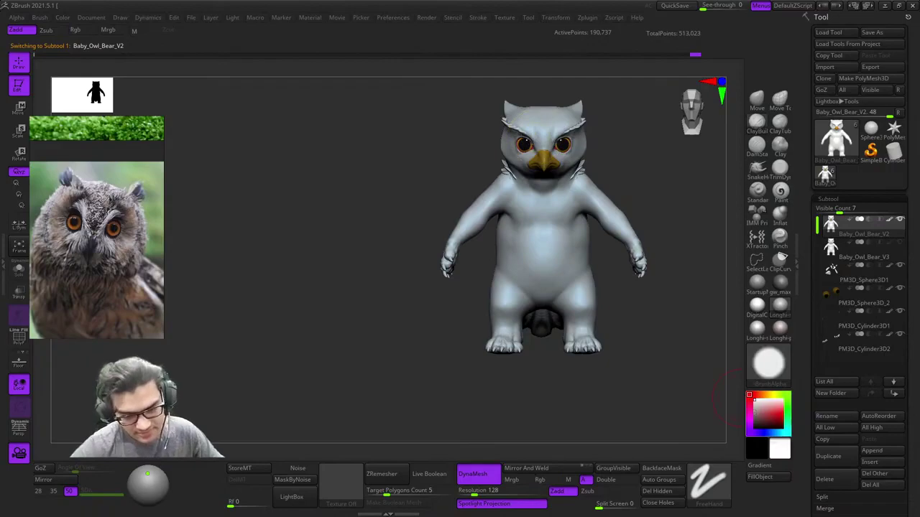
{"action": "mouse_move", "coordinate": [571, 173]}
{"action": "right_mouse_down", "text": "alt"}
{"action": "mouse_move", "coordinate": [540, 245]}
{"action": "mouse_move", "coordinate": [549, 312]}
{"action": "right_mouse_up", "text": "alt"}
{"action": "mouse_move", "coordinate": [582, 215]}
{"action": "right_mouse_down"}
{"action": "mouse_move", "coordinate": [544, 179]}
{"action": "mouse_move", "coordinate": [539, 239]}
{"action": "right_mouse_up"}
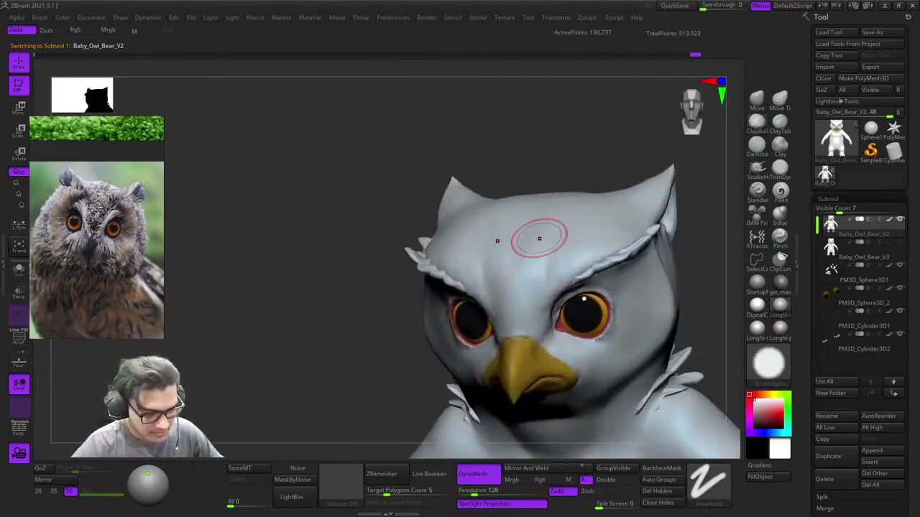
{"action": "key", "text": "shift+f"}
{"action": "key", "text": "shift+f"}
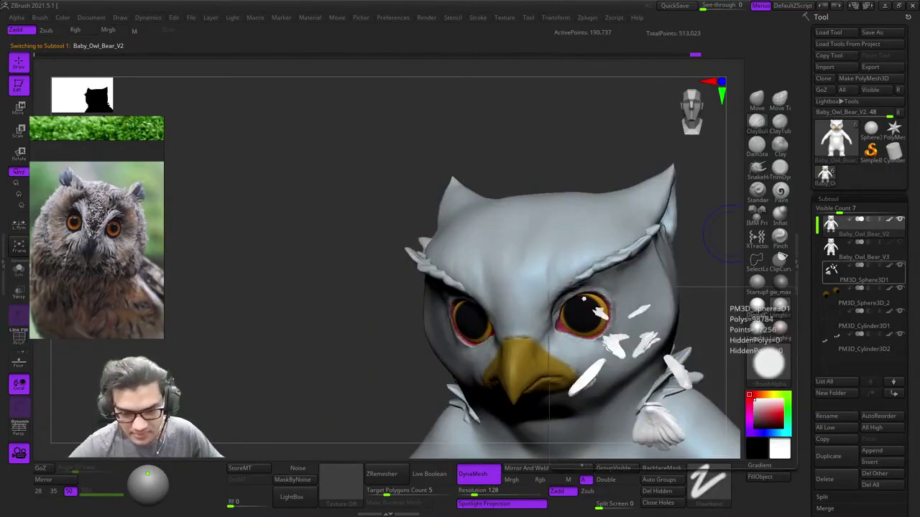
{"action": "left_click", "coordinate": [899, 265]}
Step: Build up the brow ridge above the eye on Baby_Owl_Bear_V2 with the ClayBuildup brush
{"action": "right_click_drag", "start_coordinate": [676, 251], "coordinate": [574, 173], "text": "ctrl"}
{"action": "mouse_move", "coordinate": [574, 172]}
{"action": "right_mouse_down", "text": "ctrl"}
{"action": "mouse_move", "coordinate": [578, 251]}
{"action": "mouse_move", "coordinate": [538, 220]}
{"action": "mouse_move", "coordinate": [611, 266]}
{"action": "mouse_move", "coordinate": [600, 287]}
{"action": "mouse_move", "coordinate": [618, 359]}
{"action": "right_mouse_up", "text": "ctrl"}
{"action": "right_click", "coordinate": [538, 220]}
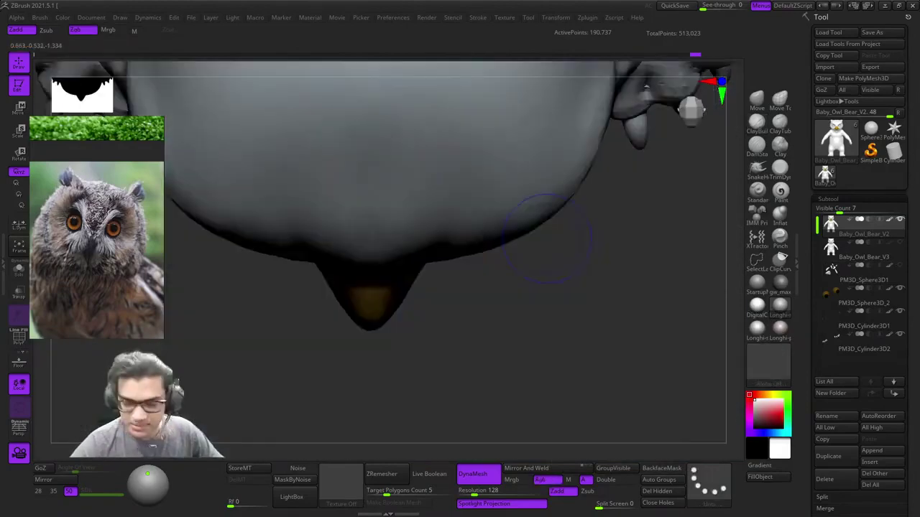
{"action": "mouse_move", "coordinate": [544, 236]}
{"action": "right_mouse_down", "text": "ctrl"}
{"action": "mouse_move", "coordinate": [643, 246]}
{"action": "mouse_move", "coordinate": [609, 153]}
{"action": "right_mouse_up", "text": "ctrl"}
{"action": "left_click", "coordinate": [754, 102]}
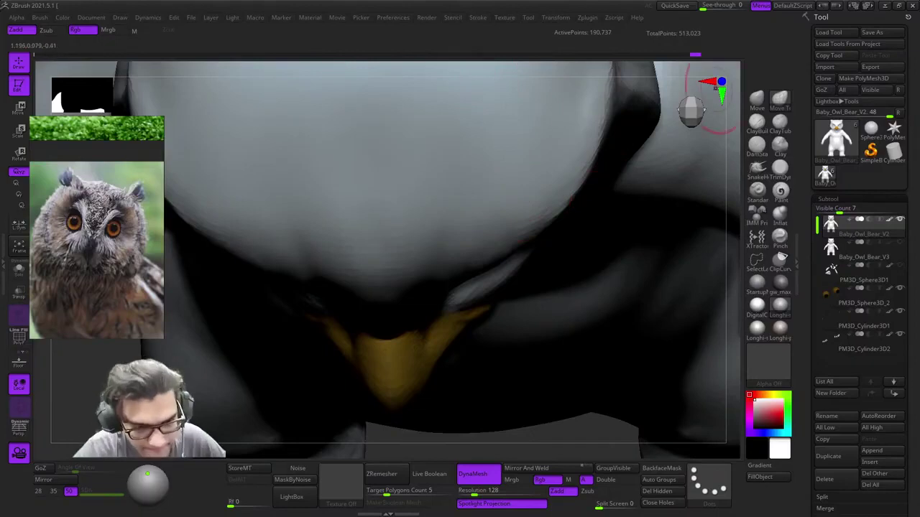
{"action": "left_click", "coordinate": [756, 123]}
{"action": "right_click", "coordinate": [507, 206]}
{"action": "right_click_drag", "start_coordinate": [651, 149], "coordinate": [543, 152]}
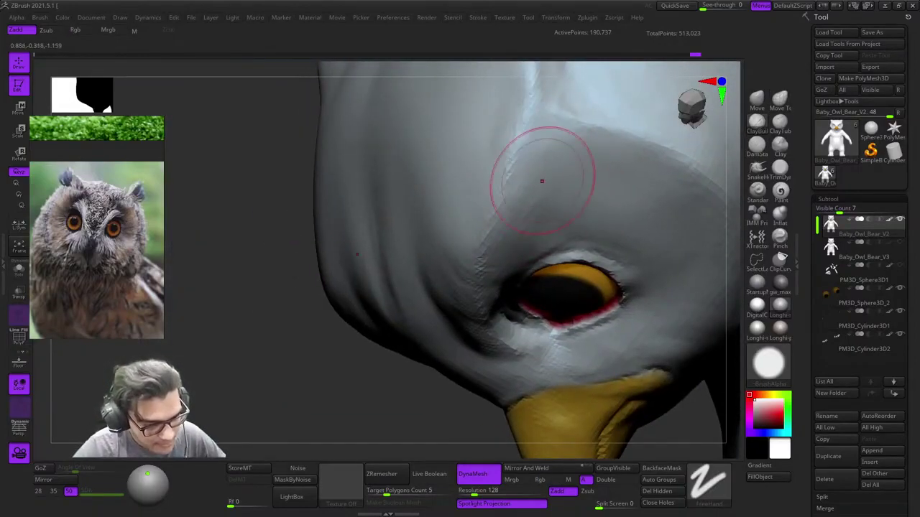
{"action": "right_click_drag", "start_coordinate": [528, 236], "coordinate": [550, 181]}
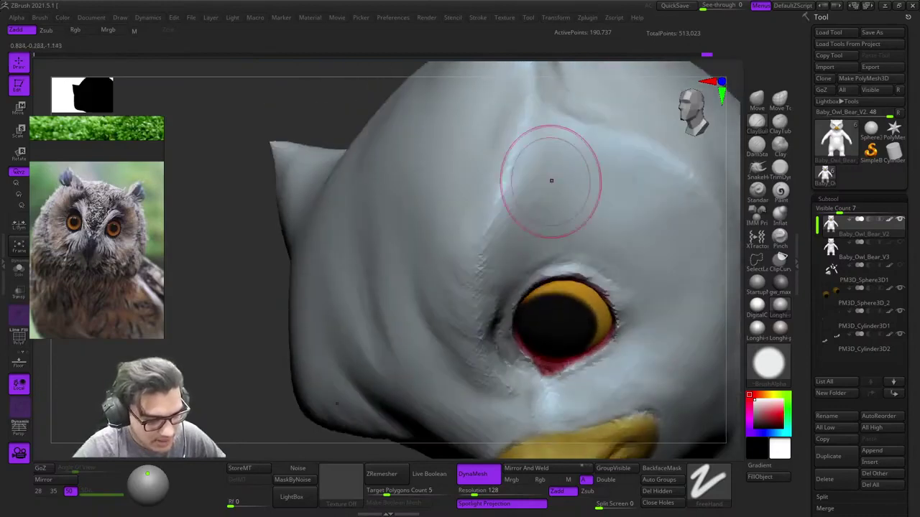
{"action": "right_click_drag", "start_coordinate": [540, 251], "coordinate": [521, 263]}
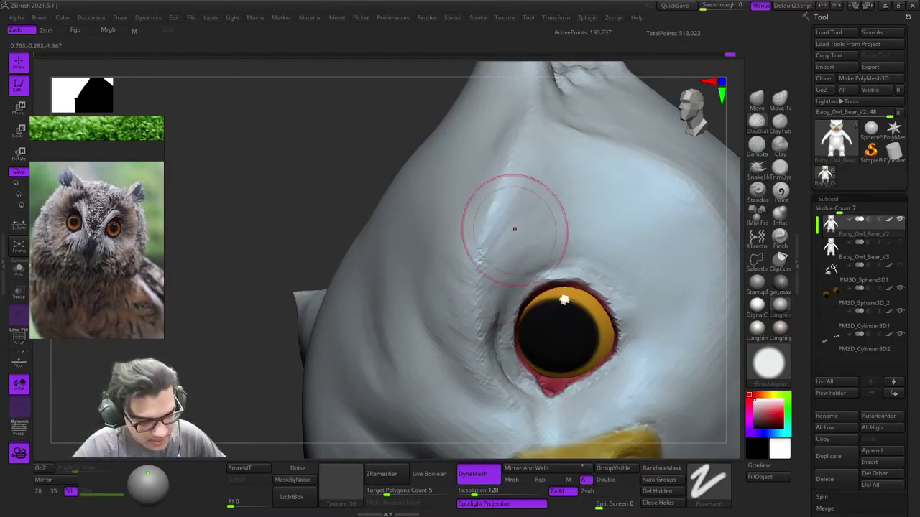
Step: Sculpt the fold between the brow and the upper eyelid, following the curve of the eye
{"action": "right_click_drag", "start_coordinate": [582, 263], "coordinate": [575, 179], "text": "ctrl"}
{"action": "mouse_move", "coordinate": [575, 180]}
{"action": "right_mouse_down"}
{"action": "mouse_move", "coordinate": [589, 230]}
{"action": "mouse_move", "coordinate": [507, 194]}
{"action": "mouse_move", "coordinate": [507, 265]}
{"action": "mouse_move", "coordinate": [489, 181]}
{"action": "mouse_move", "coordinate": [524, 173]}
{"action": "mouse_move", "coordinate": [535, 222]}
{"action": "mouse_move", "coordinate": [524, 179]}
{"action": "right_mouse_up"}
{"action": "right_click_drag", "start_coordinate": [530, 178], "coordinate": [521, 204]}
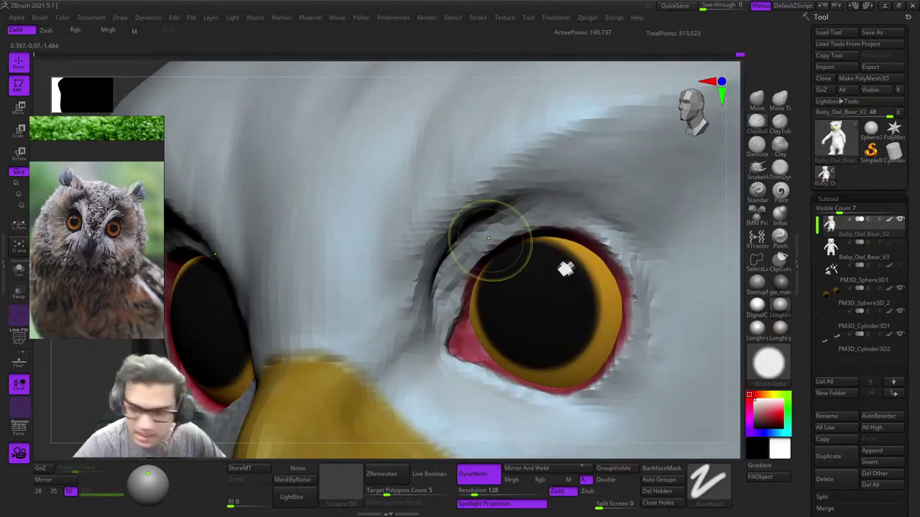
{"action": "mouse_move", "coordinate": [488, 238]}
{"action": "right_mouse_down", "text": "ctrl"}
{"action": "mouse_move", "coordinate": [483, 194]}
{"action": "mouse_move", "coordinate": [496, 222]}
{"action": "right_mouse_up", "text": "ctrl"}
{"action": "key", "text": "shift+f"}
{"action": "key", "text": "shift+f"}
{"action": "mouse_move", "coordinate": [546, 173]}
{"action": "right_mouse_down"}
{"action": "mouse_move", "coordinate": [510, 166]}
{"action": "mouse_move", "coordinate": [514, 184]}
{"action": "right_mouse_up"}
{"action": "right_click_drag", "start_coordinate": [483, 236], "coordinate": [492, 253], "text": "ctrl"}
{"action": "right_click_drag", "start_coordinate": [492, 253], "coordinate": [508, 207]}
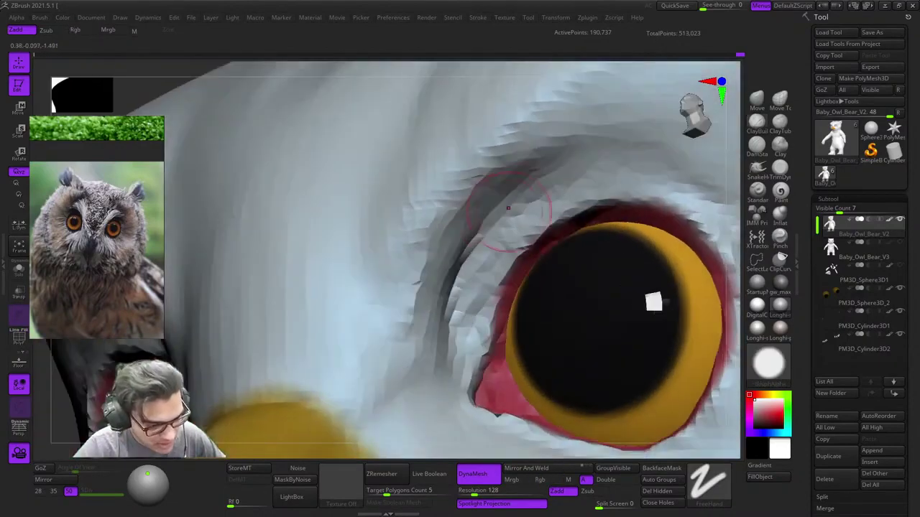
{"action": "mouse_move", "coordinate": [439, 322]}
{"action": "right_mouse_down"}
{"action": "mouse_move", "coordinate": [437, 340]}
{"action": "mouse_move", "coordinate": [467, 333]}
{"action": "mouse_move", "coordinate": [436, 355]}
{"action": "mouse_move", "coordinate": [475, 263]}
{"action": "right_mouse_up"}
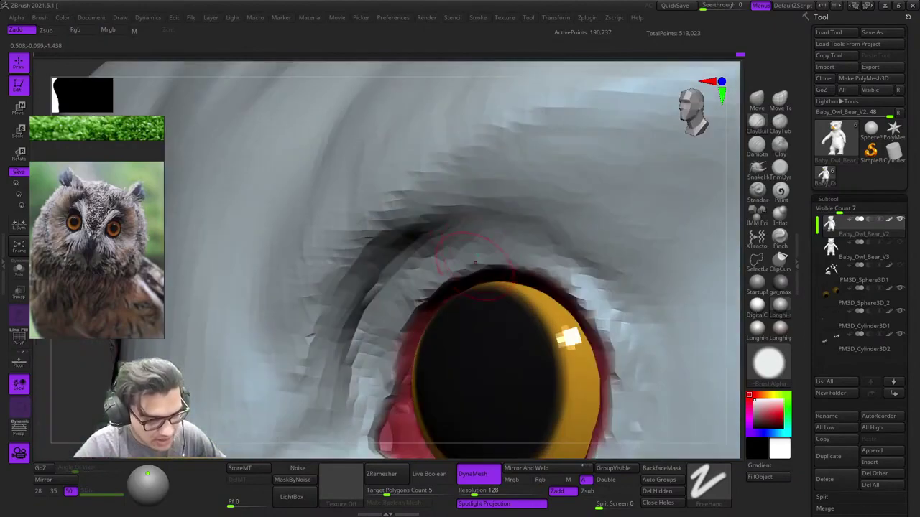
{"action": "left_click_drag", "start_coordinate": [513, 254], "coordinate": [542, 262]}
{"action": "right_click_drag", "start_coordinate": [543, 263], "coordinate": [519, 208]}
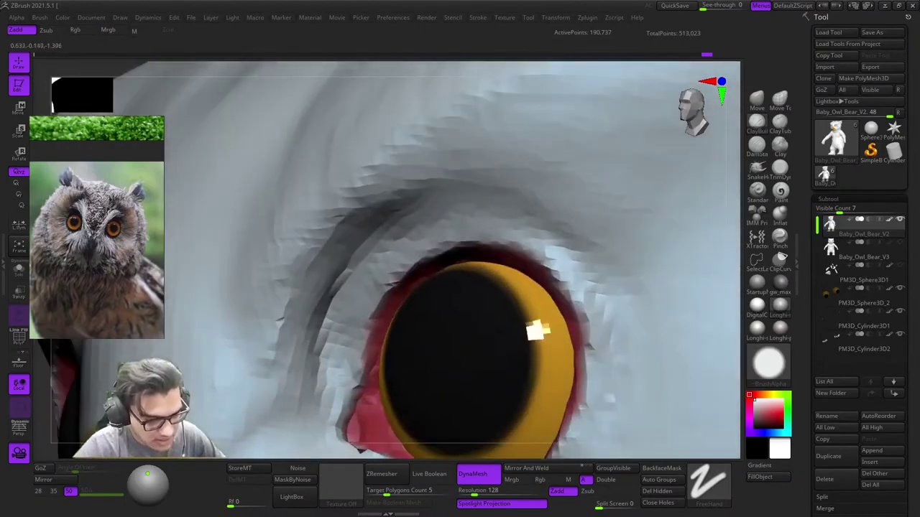
Step: Sculpt the transition from the inner eye corner to the base of the beak
{"action": "right_click_drag", "start_coordinate": [625, 318], "coordinate": [570, 137], "text": "ctrl"}
{"action": "right_click_drag", "start_coordinate": [416, 216], "coordinate": [479, 215]}
{"action": "right_click_drag", "start_coordinate": [567, 222], "coordinate": [522, 247], "text": "ctrl"}
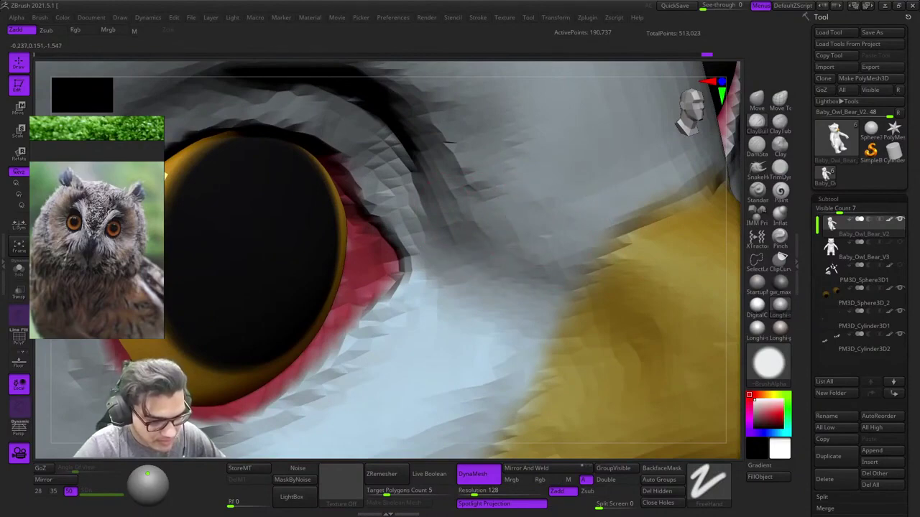
{"action": "right_click_drag", "start_coordinate": [510, 221], "coordinate": [511, 207]}
{"action": "left_click_drag", "start_coordinate": [460, 157], "coordinate": [491, 201]}
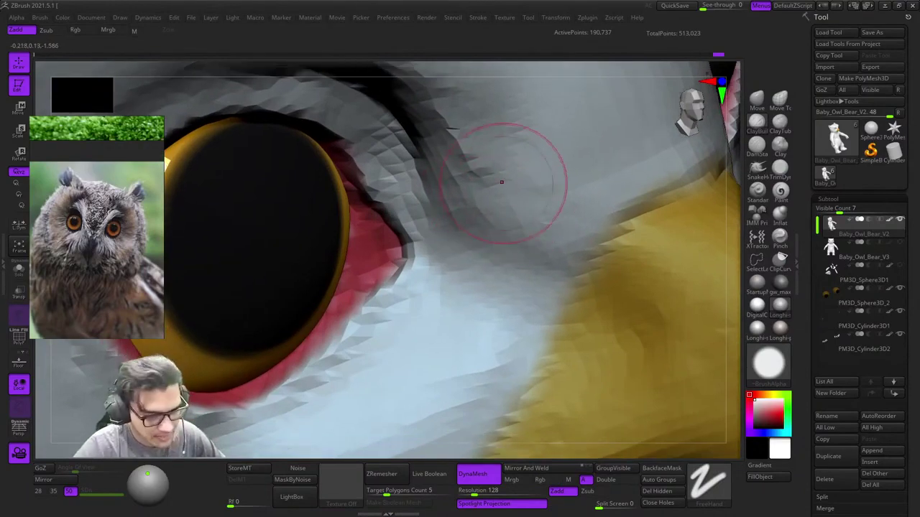
{"action": "mouse_move", "coordinate": [582, 205]}
{"action": "right_mouse_down", "text": "ctrl"}
{"action": "mouse_move", "coordinate": [572, 163]}
{"action": "mouse_move", "coordinate": [540, 168]}
{"action": "mouse_move", "coordinate": [524, 188]}
{"action": "right_mouse_up", "text": "ctrl"}
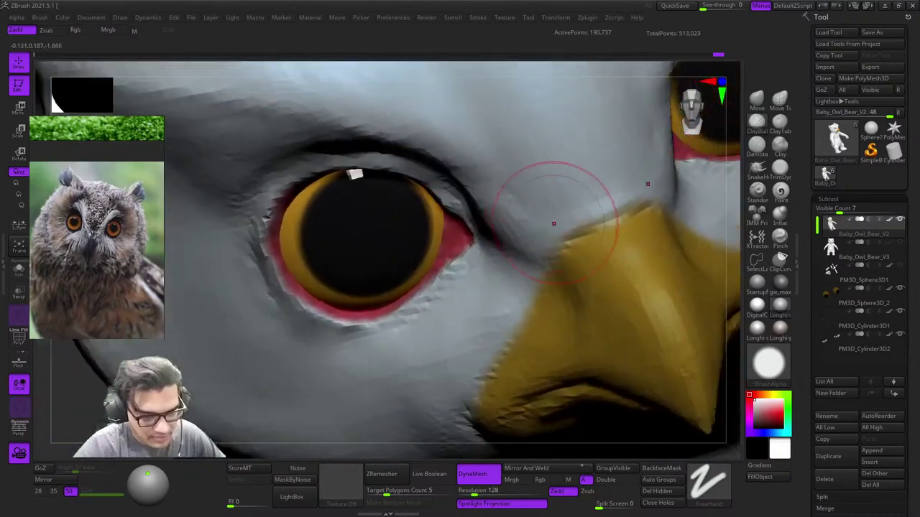
{"action": "right_click_drag", "start_coordinate": [552, 222], "coordinate": [518, 289], "text": "ctrl"}
{"action": "right_click", "coordinate": [539, 250]}
{"action": "right_click", "coordinate": [595, 222]}
{"action": "left_click_drag", "start_coordinate": [596, 237], "coordinate": [579, 236]}
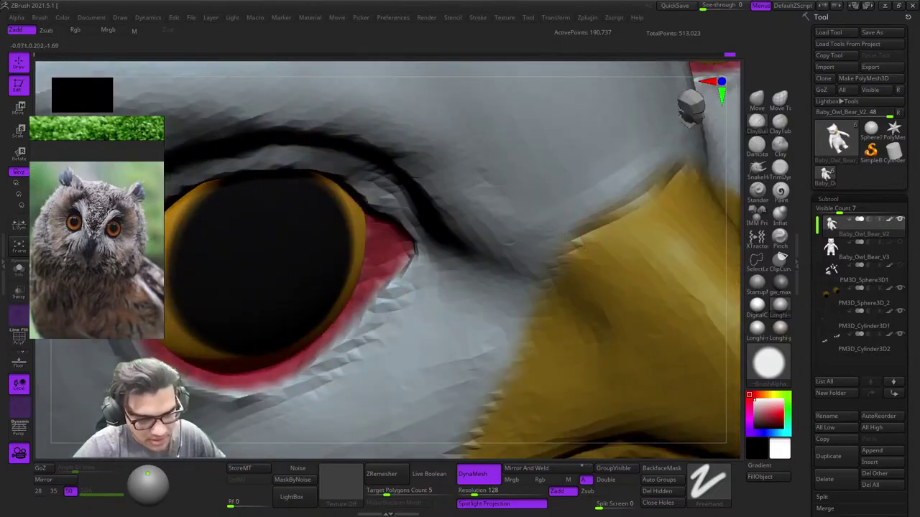
Step: Reselect the ClayBuildup brush, adjust its draw size and blend the bridge between the eyes above the beak
{"action": "mouse_move", "coordinate": [547, 269]}
{"action": "right_mouse_down"}
{"action": "mouse_move", "coordinate": [536, 284]}
{"action": "mouse_move", "coordinate": [510, 189]}
{"action": "mouse_move", "coordinate": [579, 214]}
{"action": "mouse_move", "coordinate": [575, 183]}
{"action": "mouse_move", "coordinate": [519, 192]}
{"action": "mouse_move", "coordinate": [533, 197]}
{"action": "mouse_move", "coordinate": [514, 259]}
{"action": "right_mouse_up"}
{"action": "key", "text": "b"}
{"action": "key", "text": "c"}
{"action": "key", "text": "b"}
{"action": "right_click", "coordinate": [511, 261]}
{"action": "left_click_drag", "start_coordinate": [563, 198], "coordinate": [569, 195]}
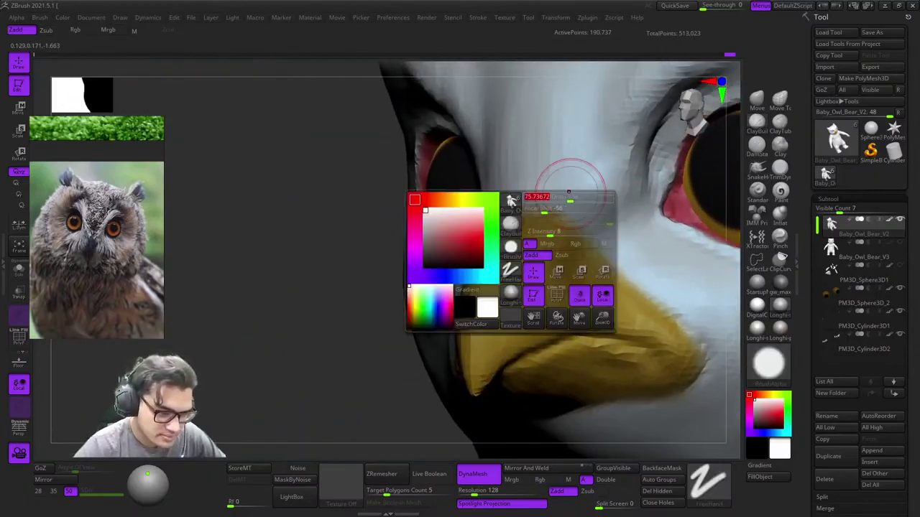
{"action": "key", "text": "shift"}
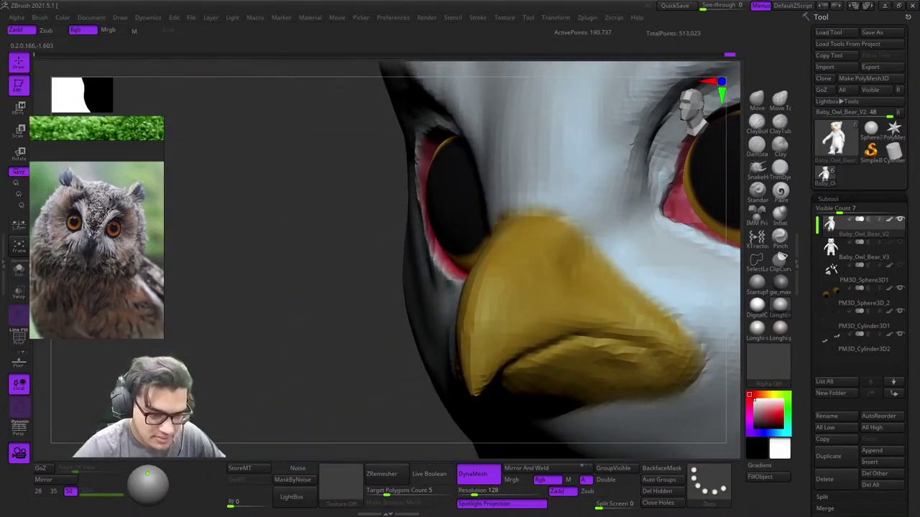
Step: Refine and smooth the forehead and the brow slopes above both eyes
{"action": "mouse_move", "coordinate": [587, 166]}
{"action": "right_mouse_down", "text": "alt"}
{"action": "mouse_move", "coordinate": [577, 230]}
{"action": "mouse_move", "coordinate": [542, 201]}
{"action": "mouse_move", "coordinate": [548, 162]}
{"action": "right_mouse_up", "text": "alt"}
{"action": "right_click_drag", "start_coordinate": [548, 161], "coordinate": [564, 179]}
{"action": "mouse_move", "coordinate": [564, 180]}
{"action": "right_mouse_down", "text": "ctrl"}
{"action": "mouse_move", "coordinate": [554, 232]}
{"action": "mouse_move", "coordinate": [575, 220]}
{"action": "mouse_move", "coordinate": [521, 240]}
{"action": "mouse_move", "coordinate": [540, 232]}
{"action": "mouse_move", "coordinate": [537, 269]}
{"action": "mouse_move", "coordinate": [567, 309]}
{"action": "right_mouse_up", "text": "ctrl"}
{"action": "key", "text": "shift"}
{"action": "key", "text": "shift"}
{"action": "right_click_drag", "start_coordinate": [567, 309], "coordinate": [536, 247], "text": "alt"}
{"action": "key", "text": "shift"}
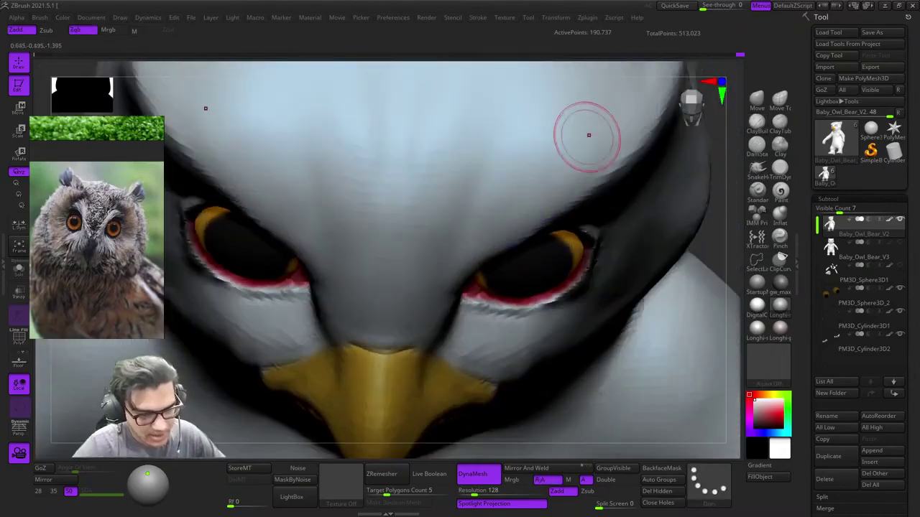
{"action": "right_click_drag", "start_coordinate": [589, 135], "coordinate": [548, 213]}
{"action": "key", "text": "shift"}
{"action": "mouse_move", "coordinate": [640, 141]}
{"action": "right_mouse_down"}
{"action": "mouse_move", "coordinate": [582, 136]}
{"action": "mouse_move", "coordinate": [582, 149]}
{"action": "mouse_move", "coordinate": [579, 119]}
{"action": "right_mouse_up"}
{"action": "key", "text": "shift"}
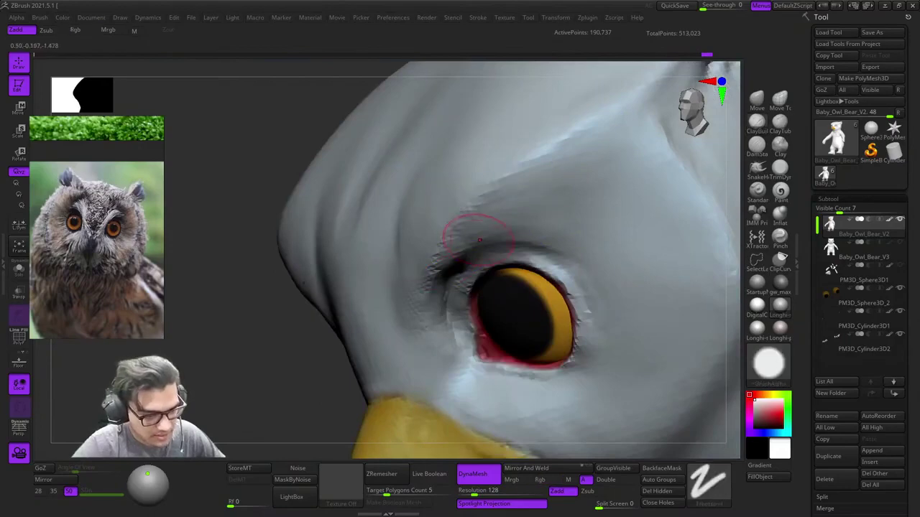
Step: Sculpt and smooth the inner brow fold where it meets the bridge of the beak
{"action": "right_click_drag", "start_coordinate": [478, 245], "coordinate": [461, 235]}
{"action": "key", "text": "shift"}
{"action": "mouse_move", "coordinate": [636, 134]}
{"action": "right_mouse_down"}
{"action": "mouse_move", "coordinate": [533, 193]}
{"action": "mouse_move", "coordinate": [545, 266]}
{"action": "right_mouse_up"}
{"action": "key", "text": "shift"}
{"action": "right_click_drag", "start_coordinate": [494, 300], "coordinate": [518, 193]}
{"action": "key", "text": "shift"}
{"action": "mouse_move", "coordinate": [514, 282]}
{"action": "right_mouse_down"}
{"action": "mouse_move", "coordinate": [527, 236]}
{"action": "mouse_move", "coordinate": [568, 224]}
{"action": "right_mouse_up"}
{"action": "key", "text": "shift"}
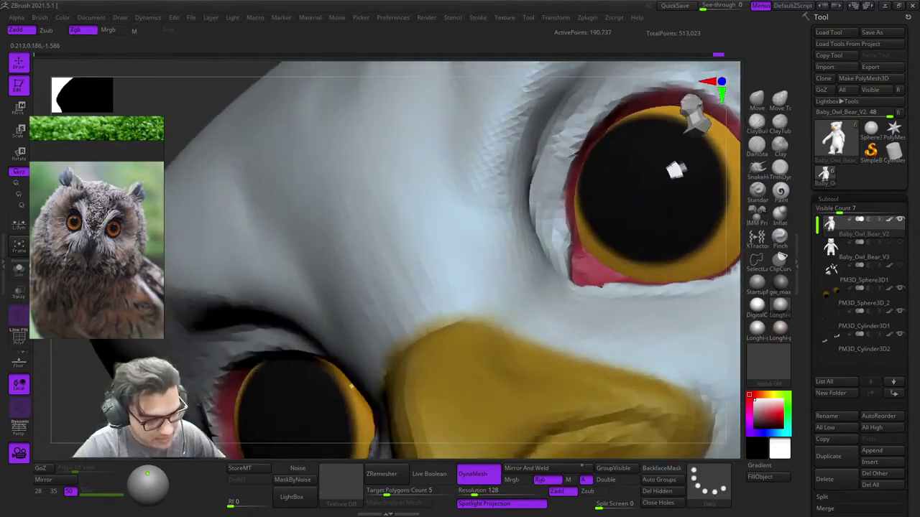
Step: Smooth the rough surface between the inner eye corner and the bridge above the beak
{"action": "right_click_drag", "start_coordinate": [506, 110], "coordinate": [503, 169]}
{"action": "right_click_drag", "start_coordinate": [474, 308], "coordinate": [469, 287], "text": "ctrl"}
{"action": "right_click_drag", "start_coordinate": [467, 209], "coordinate": [468, 248], "text": "ctrl"}
{"action": "right_click_drag", "start_coordinate": [469, 248], "coordinate": [495, 240]}
{"action": "key", "text": "shift"}
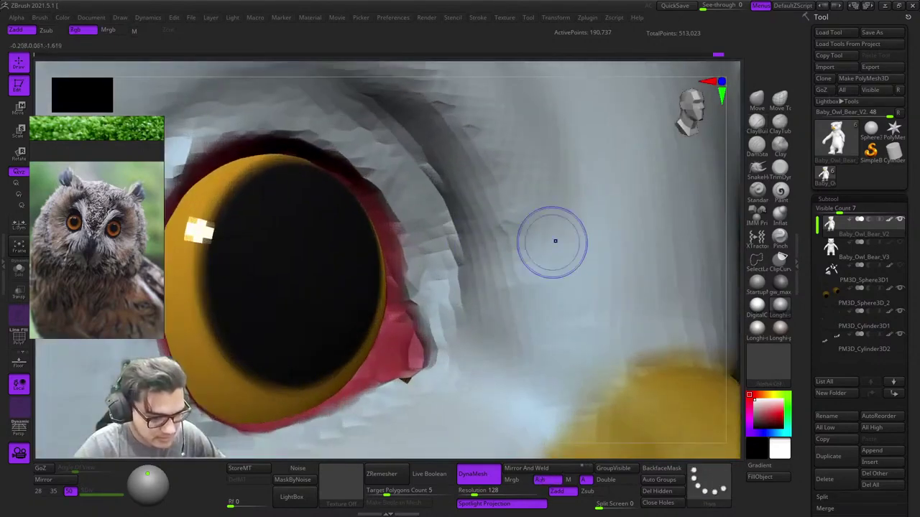
{"action": "right_click_drag", "start_coordinate": [552, 243], "coordinate": [550, 197], "text": "ctrl"}
{"action": "mouse_move", "coordinate": [550, 197]}
{"action": "right_mouse_down"}
{"action": "mouse_move", "coordinate": [574, 266]}
{"action": "mouse_move", "coordinate": [539, 317]}
{"action": "right_mouse_up"}
{"action": "key", "text": "shift"}
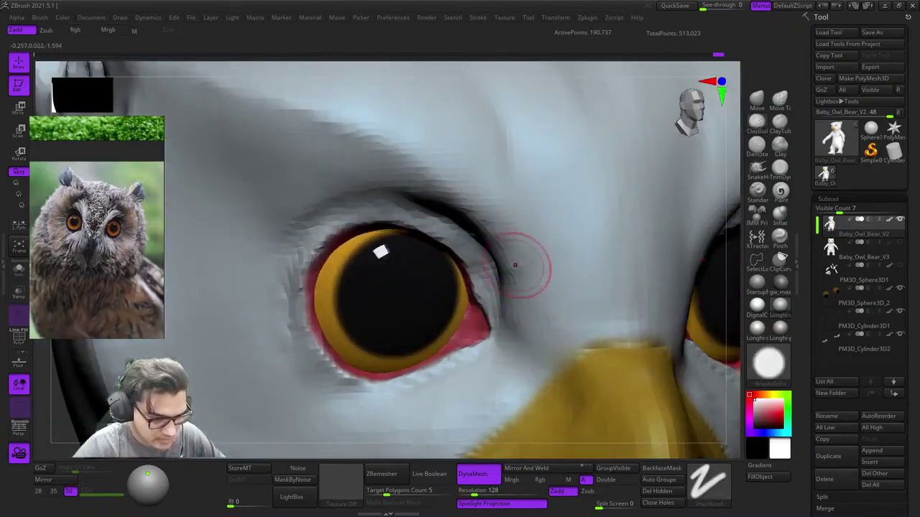
Step: Soften the brow crease around the inner and upper side of the eye with smoothing strokes
{"action": "right_click_drag", "start_coordinate": [515, 265], "coordinate": [563, 287]}
{"action": "mouse_move", "coordinate": [535, 266]}
{"action": "left_mouse_down", "text": "shift"}
{"action": "mouse_move", "coordinate": [507, 216]}
{"action": "mouse_move", "coordinate": [571, 312]}
{"action": "left_mouse_up", "text": "shift"}
{"action": "right_click_drag", "start_coordinate": [512, 251], "coordinate": [548, 261]}
{"action": "left_click_drag", "start_coordinate": [547, 261], "coordinate": [550, 289], "text": "shift"}
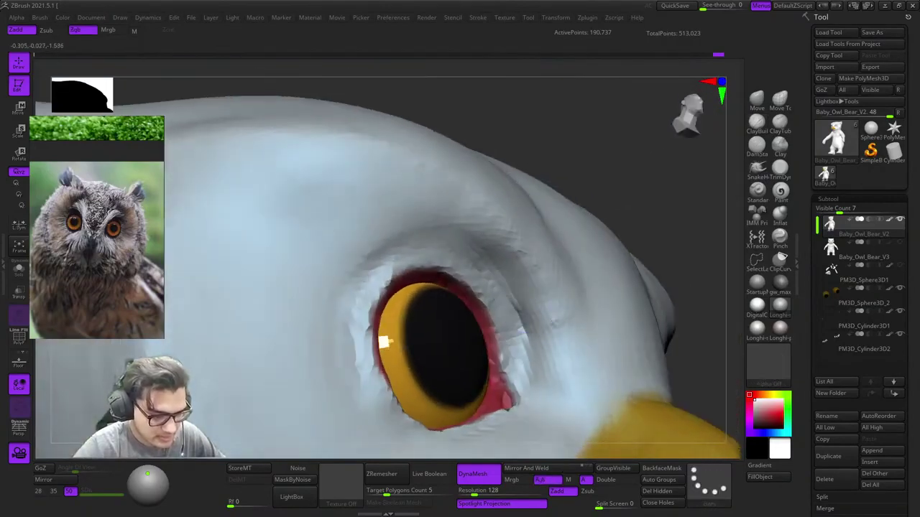
{"action": "mouse_move", "coordinate": [550, 280]}
{"action": "right_mouse_down"}
{"action": "mouse_move", "coordinate": [576, 301]}
{"action": "mouse_move", "coordinate": [607, 288]}
{"action": "right_mouse_up"}
{"action": "left_click_drag", "start_coordinate": [607, 288], "coordinate": [585, 270], "text": "shift"}
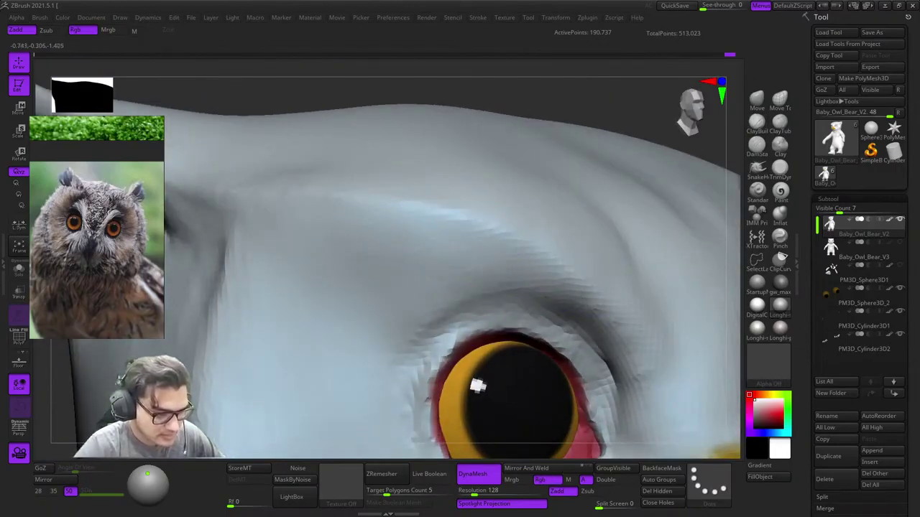
Step: Adjust the draw size of the Move Topological brush and reshape the brow and outer eyelid from below
{"action": "right_click_drag", "start_coordinate": [281, 244], "coordinate": [283, 158], "text": "ctrl"}
{"action": "right_click_drag", "start_coordinate": [283, 158], "coordinate": [288, 122]}
{"action": "right_click_drag", "start_coordinate": [287, 122], "coordinate": [289, 176], "text": "ctrl"}
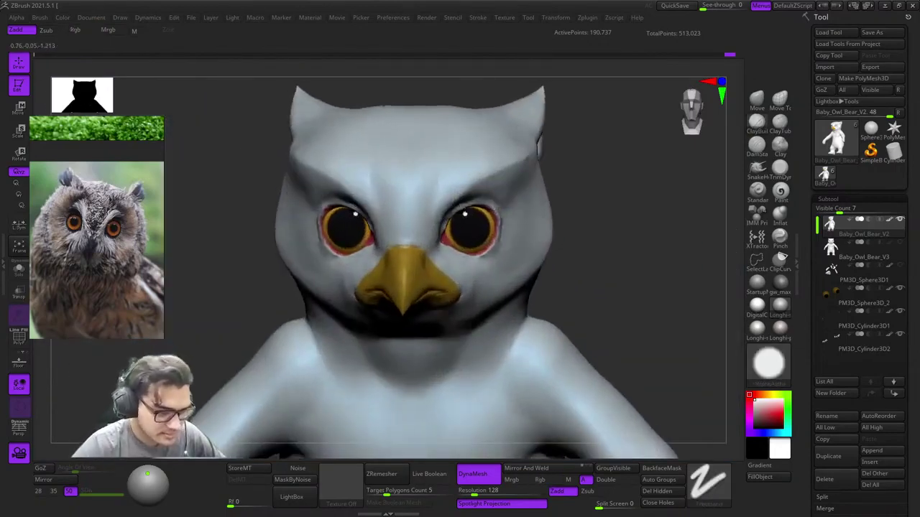
{"action": "mouse_move", "coordinate": [496, 169]}
{"action": "right_mouse_down"}
{"action": "mouse_move", "coordinate": [438, 161]}
{"action": "mouse_move", "coordinate": [445, 147]}
{"action": "mouse_move", "coordinate": [460, 208]}
{"action": "mouse_move", "coordinate": [502, 199]}
{"action": "mouse_move", "coordinate": [517, 142]}
{"action": "mouse_move", "coordinate": [528, 190]}
{"action": "right_mouse_up"}
{"action": "left_click", "coordinate": [779, 99]}
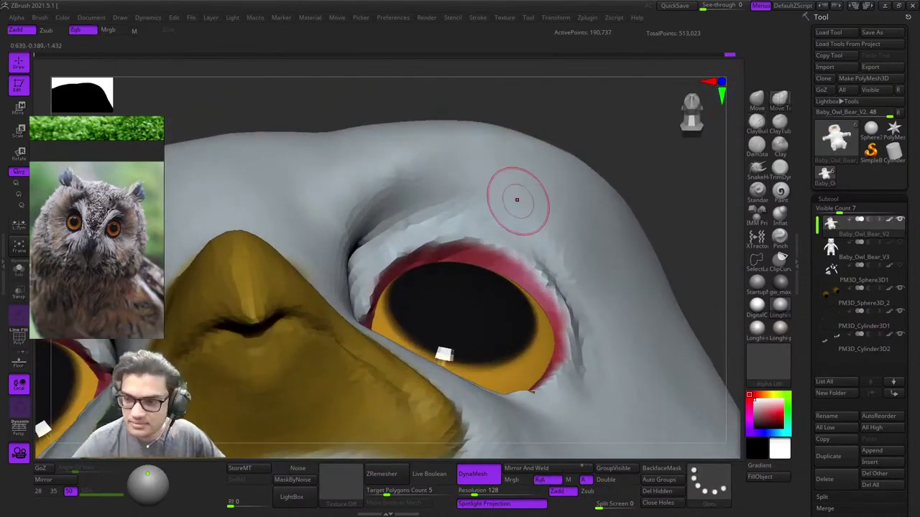
{"action": "key", "text": "s"}
{"action": "left_click_drag", "start_coordinate": [516, 199], "coordinate": [536, 202]}
{"action": "right_click_drag", "start_coordinate": [538, 218], "coordinate": [540, 204]}
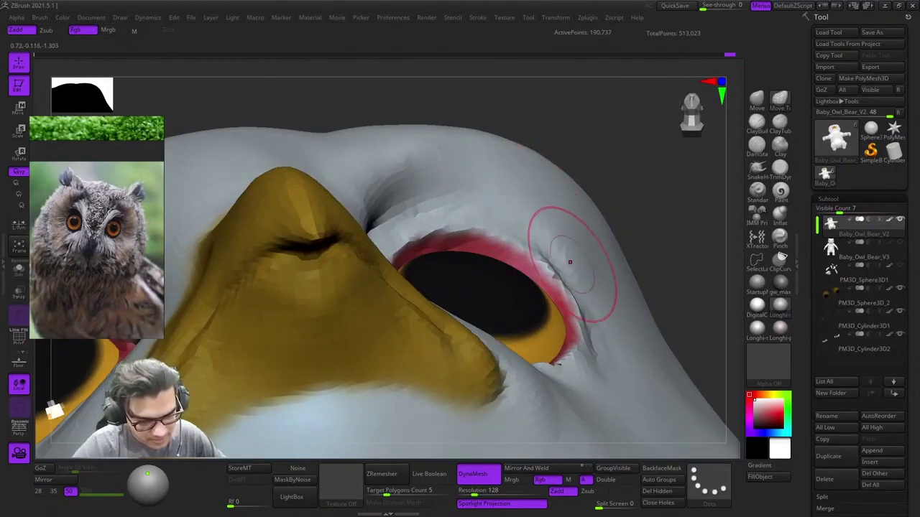
Step: Smooth the side and tip of the beak and the surface along its mouth line
{"action": "right_click_drag", "start_coordinate": [601, 291], "coordinate": [586, 381], "text": "ctrl"}
{"action": "right_click_drag", "start_coordinate": [474, 270], "coordinate": [426, 364], "text": "ctrl"}
{"action": "right_click", "coordinate": [426, 364]}
{"action": "right_click", "coordinate": [433, 359]}
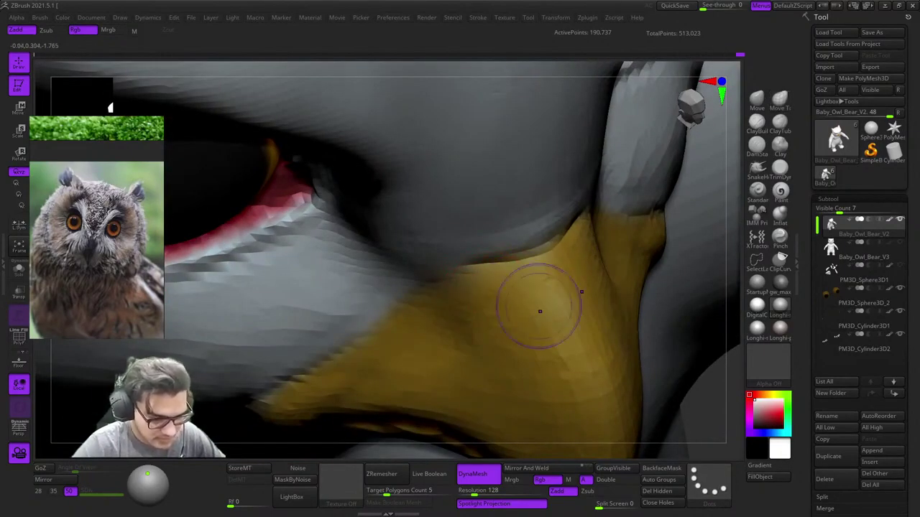
{"action": "right_click_drag", "start_coordinate": [521, 333], "coordinate": [527, 218]}
{"action": "right_click_drag", "start_coordinate": [518, 297], "coordinate": [548, 301]}
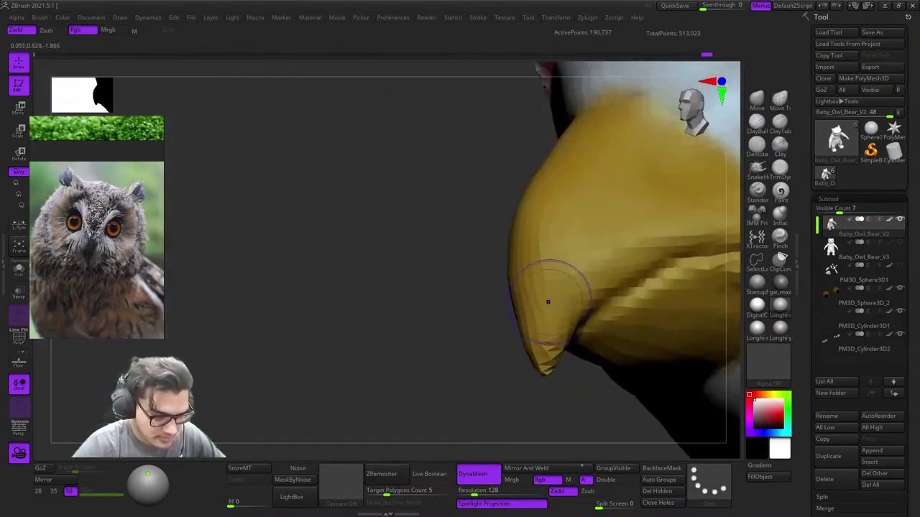
{"action": "right_click_drag", "start_coordinate": [643, 239], "coordinate": [509, 267], "text": "alt"}
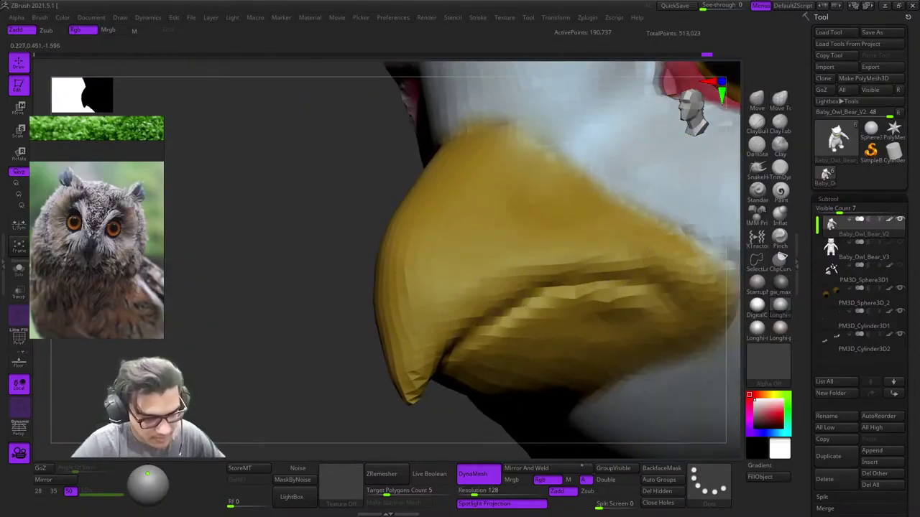
{"action": "right_click_drag", "start_coordinate": [690, 253], "coordinate": [618, 191], "text": "alt"}
{"action": "left_click_drag", "start_coordinate": [612, 172], "coordinate": [641, 198]}
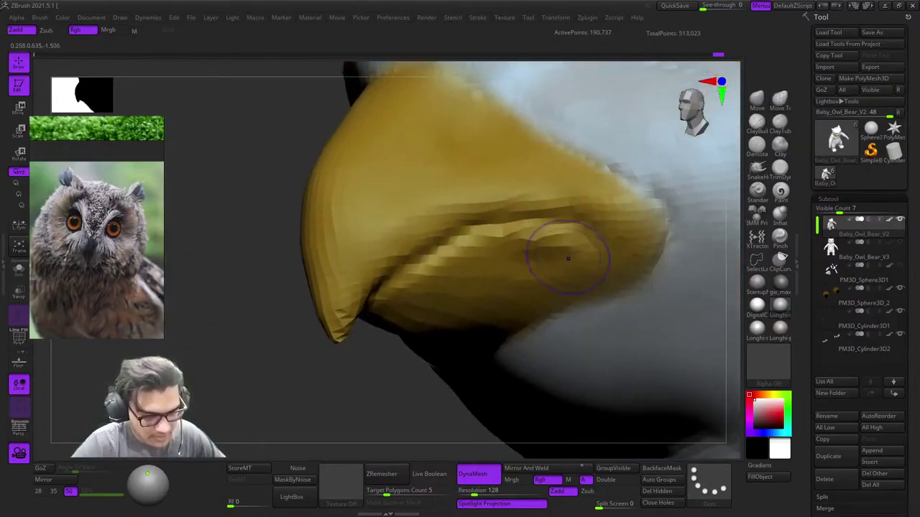
Step: Smooth the upper side of the beak and the patch between it and the lower eyelid
{"action": "right_click_drag", "start_coordinate": [486, 286], "coordinate": [423, 194]}
{"action": "right_click_drag", "start_coordinate": [517, 186], "coordinate": [476, 232], "text": "ctrl"}
{"action": "right_click", "coordinate": [477, 234]}
{"action": "right_click", "coordinate": [488, 251]}
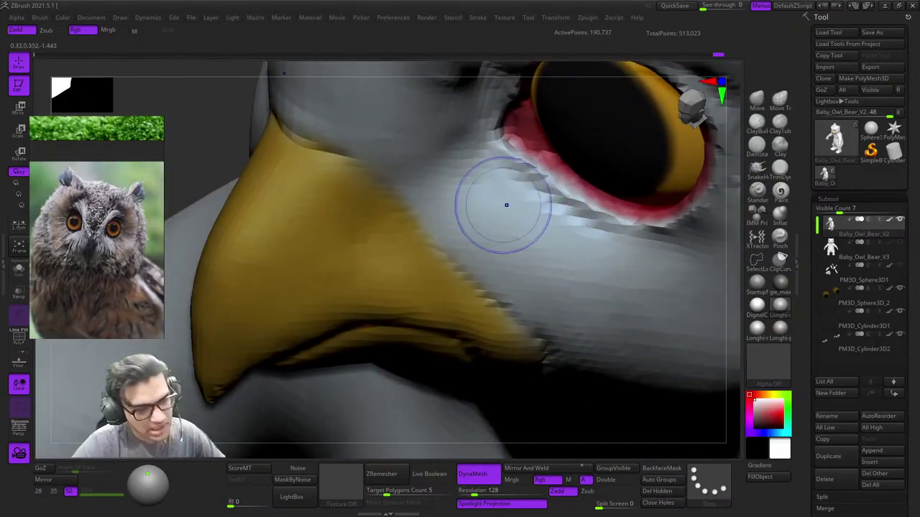
{"action": "right_click_drag", "start_coordinate": [510, 197], "coordinate": [507, 122], "text": "ctrl"}
{"action": "right_click_drag", "start_coordinate": [506, 122], "coordinate": [568, 251]}
{"action": "right_click_drag", "start_coordinate": [531, 218], "coordinate": [536, 248]}
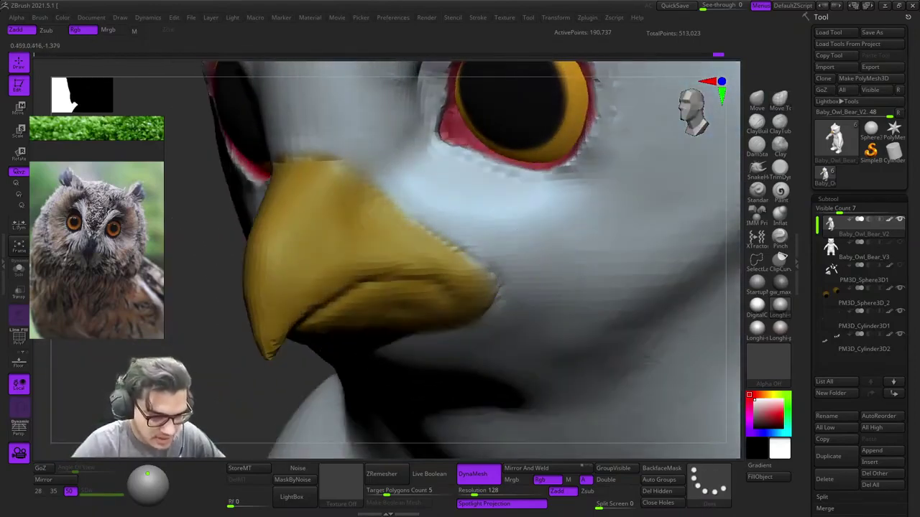
Step: Soften the cheek below the eye and around the corner of the beak with smoothing strokes
{"action": "right_click_drag", "start_coordinate": [603, 293], "coordinate": [476, 246], "text": "ctrl"}
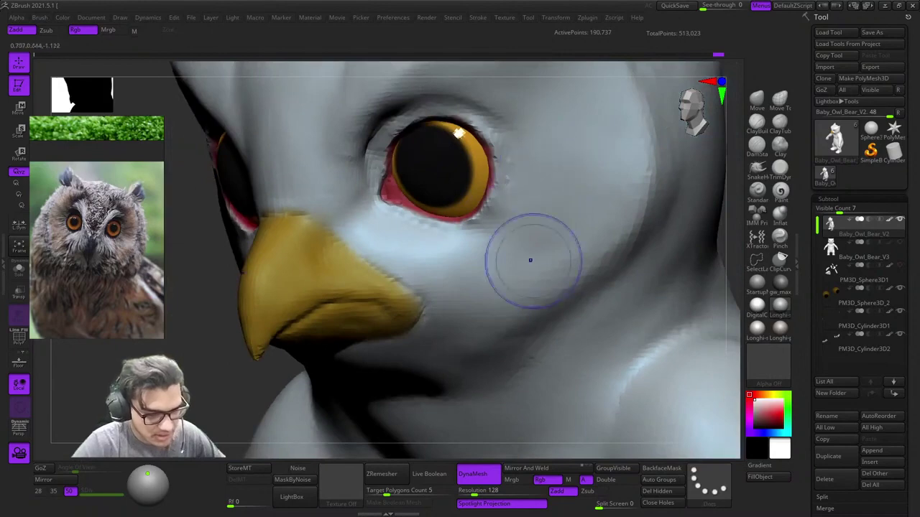
{"action": "right_click_drag", "start_coordinate": [557, 241], "coordinate": [520, 293]}
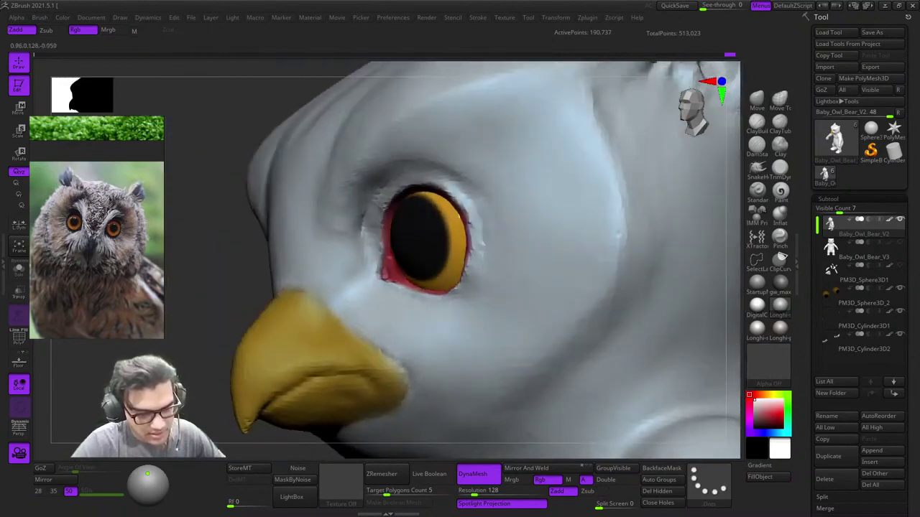
{"action": "mouse_move", "coordinate": [535, 167]}
{"action": "right_mouse_down"}
{"action": "mouse_move", "coordinate": [573, 244]}
{"action": "mouse_move", "coordinate": [551, 213]}
{"action": "right_mouse_up"}
{"action": "right_click_drag", "start_coordinate": [496, 287], "coordinate": [561, 136], "text": "ctrl"}
{"action": "right_click_drag", "start_coordinate": [561, 137], "coordinate": [672, 306], "text": "ctrl"}
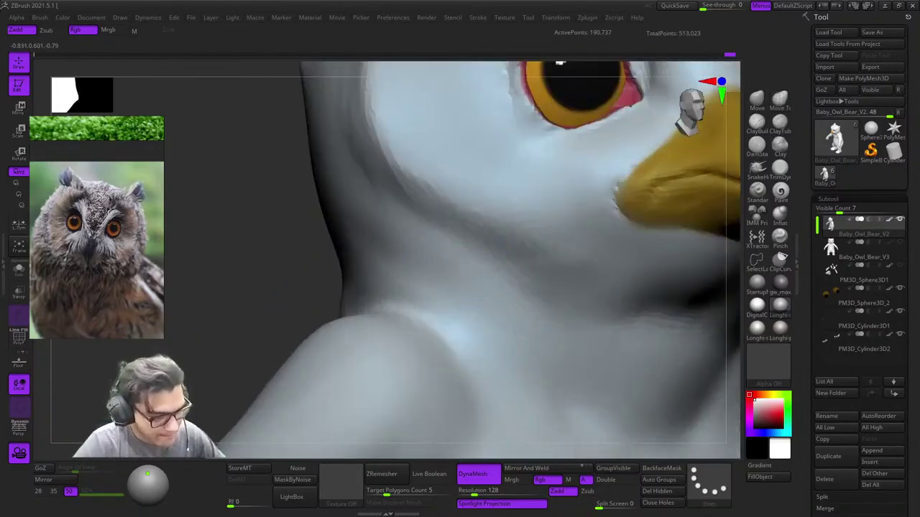
Step: Smooth the facial disc ridge on the side of the head between the eye and the ear
{"action": "mouse_move", "coordinate": [468, 250]}
{"action": "right_mouse_down"}
{"action": "mouse_move", "coordinate": [479, 210]}
{"action": "mouse_move", "coordinate": [505, 177]}
{"action": "mouse_move", "coordinate": [525, 302]}
{"action": "mouse_move", "coordinate": [567, 252]}
{"action": "right_mouse_up"}
{"action": "mouse_move", "coordinate": [388, 172]}
{"action": "right_mouse_down"}
{"action": "mouse_move", "coordinate": [401, 224]}
{"action": "mouse_move", "coordinate": [472, 291]}
{"action": "right_mouse_up"}
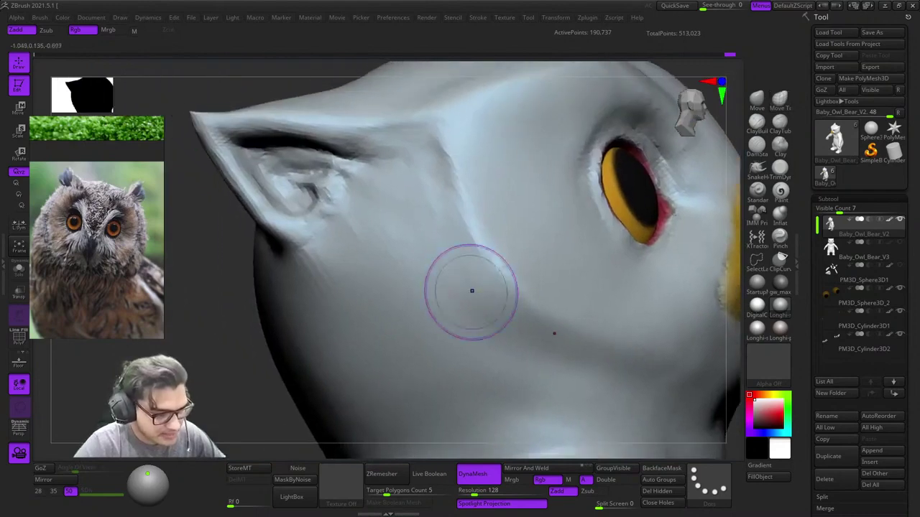
{"action": "right_click_drag", "start_coordinate": [444, 229], "coordinate": [460, 271]}
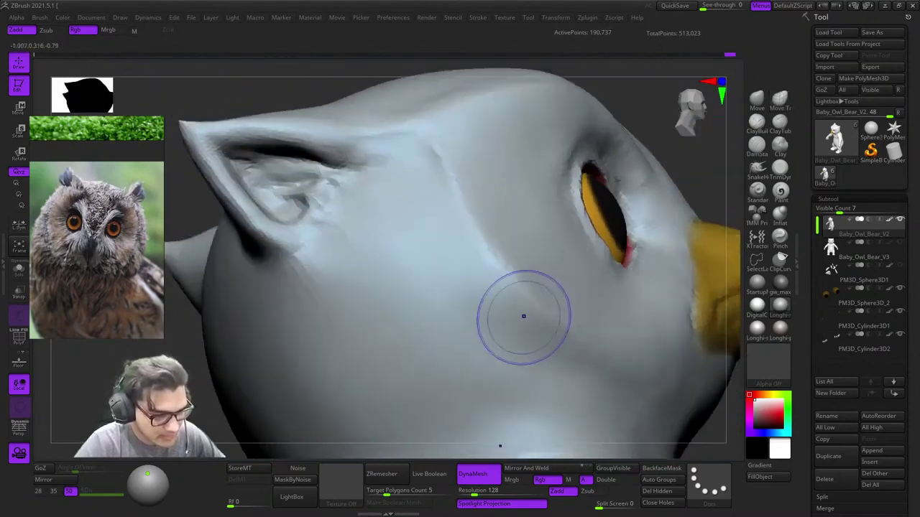
{"action": "right_click_drag", "start_coordinate": [523, 316], "coordinate": [476, 329]}
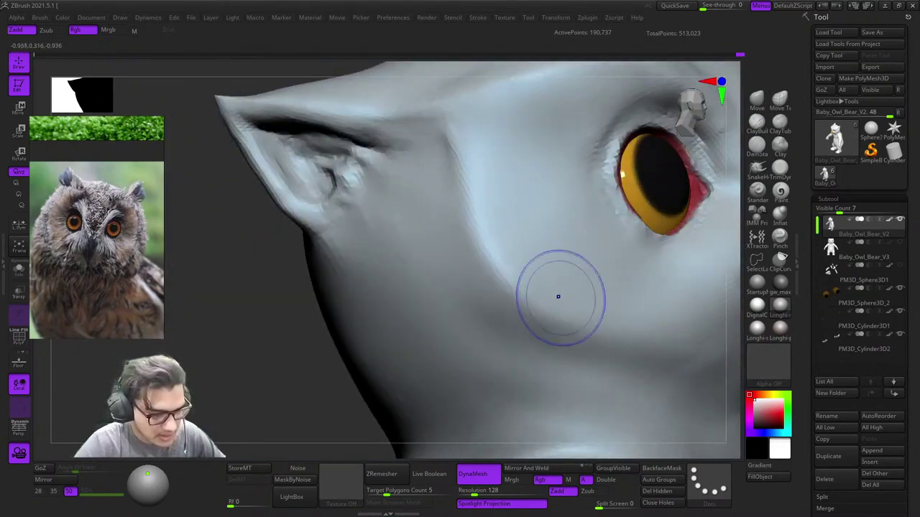
Step: Adjust the draw size of the Move Topological brush and reshape the ridge between the brow and the ear
{"action": "right_click_drag", "start_coordinate": [558, 296], "coordinate": [431, 169], "text": "ctrl"}
{"action": "mouse_move", "coordinate": [542, 162]}
{"action": "right_mouse_down", "text": "ctrl"}
{"action": "mouse_move", "coordinate": [569, 223]}
{"action": "mouse_move", "coordinate": [528, 222]}
{"action": "mouse_move", "coordinate": [565, 242]}
{"action": "mouse_move", "coordinate": [542, 161]}
{"action": "right_mouse_up", "text": "ctrl"}
{"action": "mouse_move", "coordinate": [542, 162]}
{"action": "right_mouse_down", "text": "shift"}
{"action": "mouse_move", "coordinate": [596, 169]}
{"action": "mouse_move", "coordinate": [542, 176]}
{"action": "right_mouse_up", "text": "shift"}
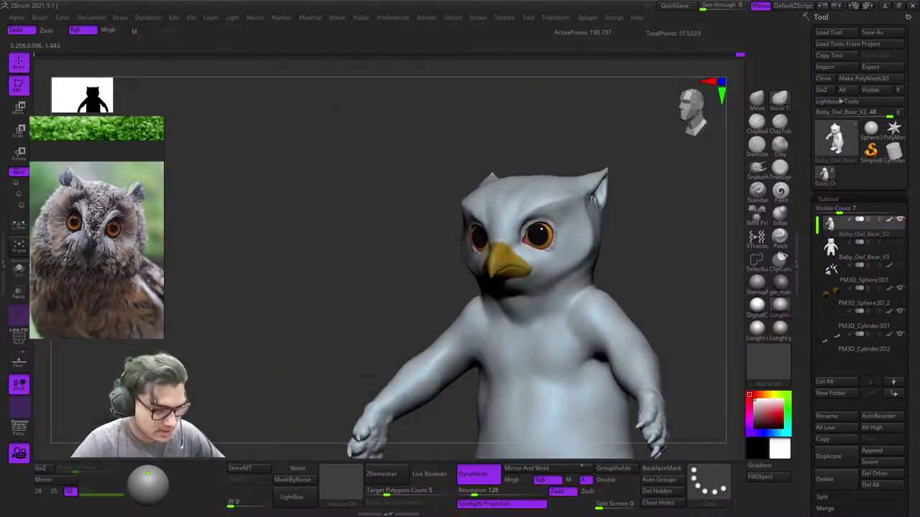
{"action": "right_click_drag", "start_coordinate": [570, 233], "coordinate": [539, 101], "text": "alt"}
{"action": "right_click_drag", "start_coordinate": [683, 183], "coordinate": [554, 180]}
{"action": "right_click_drag", "start_coordinate": [560, 136], "coordinate": [622, 225], "text": "ctrl"}
{"action": "right_click_drag", "start_coordinate": [556, 230], "coordinate": [550, 269], "text": "ctrl"}
{"action": "right_click_drag", "start_coordinate": [532, 208], "coordinate": [497, 260], "text": "ctrl"}
{"action": "key", "text": "space"}
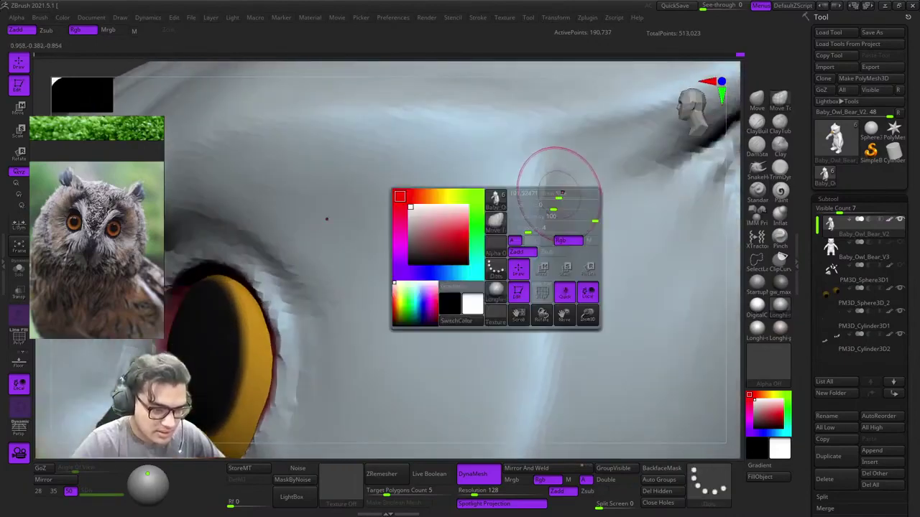
{"action": "right_click_drag", "start_coordinate": [643, 130], "coordinate": [525, 170], "text": "alt"}
{"action": "right_click_drag", "start_coordinate": [555, 225], "coordinate": [536, 194]}
Step: Refine the shape of the brow edge and forehead as seen from above
{"action": "right_click_drag", "start_coordinate": [535, 158], "coordinate": [539, 187], "text": "ctrl"}
{"action": "right_click_drag", "start_coordinate": [539, 187], "coordinate": [551, 215]}
{"action": "right_click_drag", "start_coordinate": [557, 154], "coordinate": [521, 274], "text": "alt"}
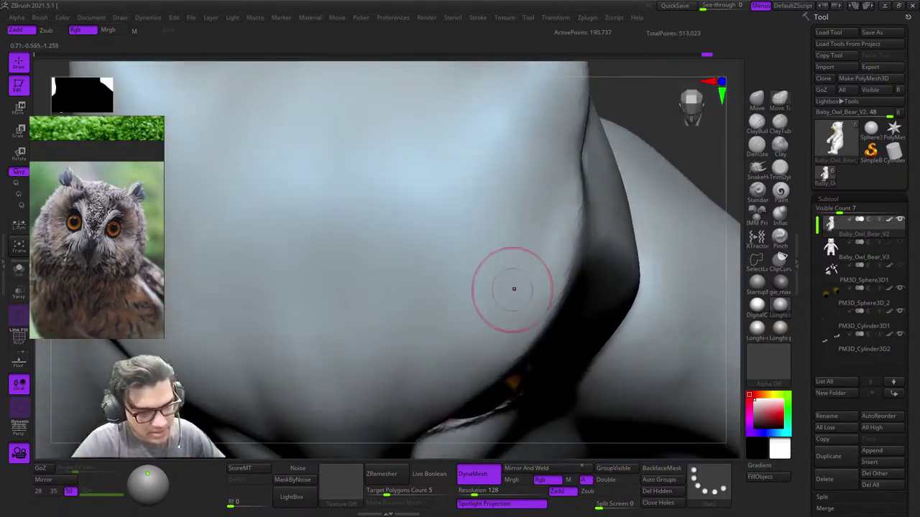
{"action": "right_click_drag", "start_coordinate": [556, 109], "coordinate": [474, 233], "text": "ctrl"}
{"action": "right_click_drag", "start_coordinate": [474, 233], "coordinate": [526, 245], "text": "alt"}
{"action": "mouse_move", "coordinate": [484, 171]}
{"action": "right_mouse_down"}
{"action": "mouse_move", "coordinate": [480, 208]}
{"action": "mouse_move", "coordinate": [491, 232]}
{"action": "mouse_move", "coordinate": [478, 242]}
{"action": "mouse_move", "coordinate": [493, 276]}
{"action": "right_mouse_up"}
{"action": "right_click_drag", "start_coordinate": [493, 276], "coordinate": [489, 234], "text": "ctrl"}
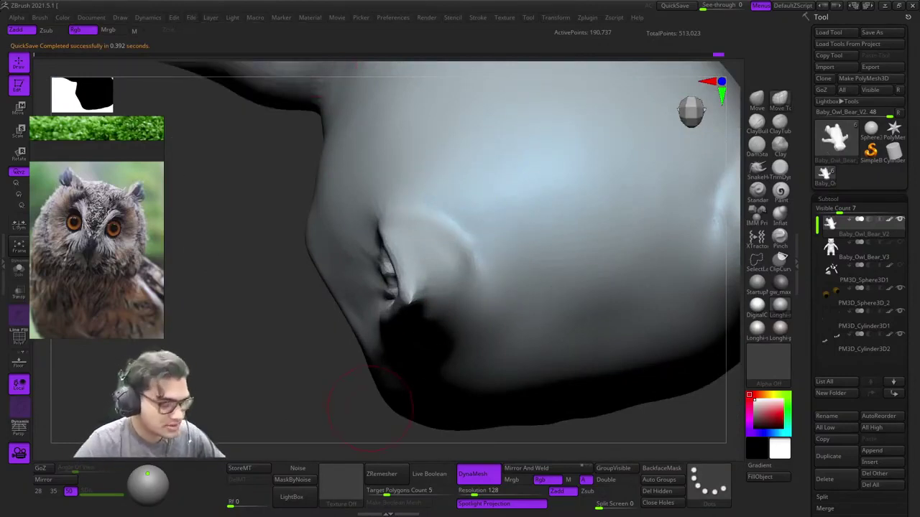
Step: Smooth the side of the head below the ear down to the neck
{"action": "right_click_drag", "start_coordinate": [371, 409], "coordinate": [496, 261]}
{"action": "right_click_drag", "start_coordinate": [496, 260], "coordinate": [524, 243]}
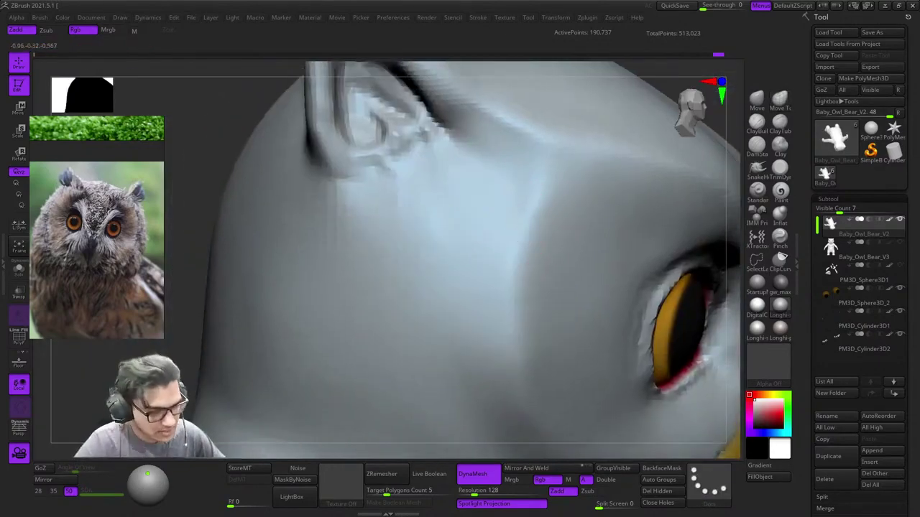
{"action": "right_click_drag", "start_coordinate": [400, 242], "coordinate": [485, 227], "text": "ctrl"}
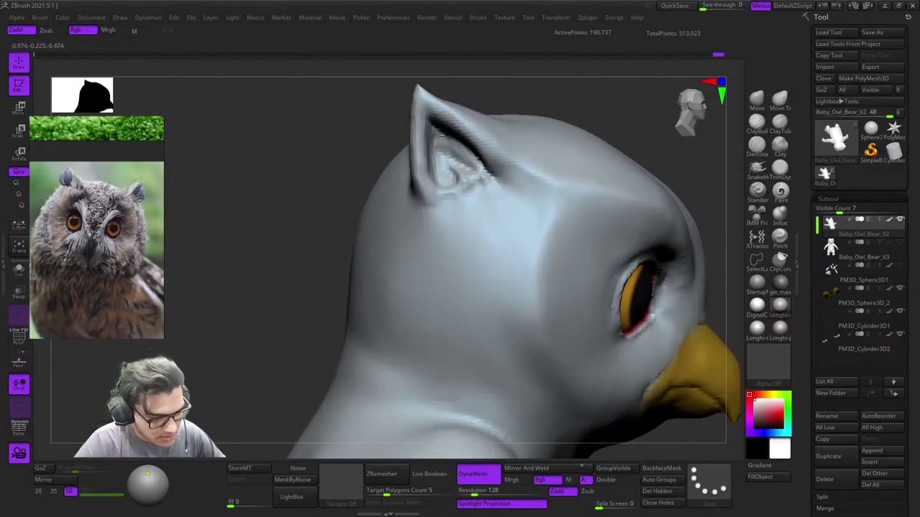
{"action": "right_click_drag", "start_coordinate": [463, 320], "coordinate": [466, 215], "text": "alt"}
{"action": "mouse_move", "coordinate": [477, 273]}
{"action": "right_mouse_down"}
{"action": "mouse_move", "coordinate": [575, 269]}
{"action": "mouse_move", "coordinate": [579, 293]}
{"action": "right_mouse_up"}
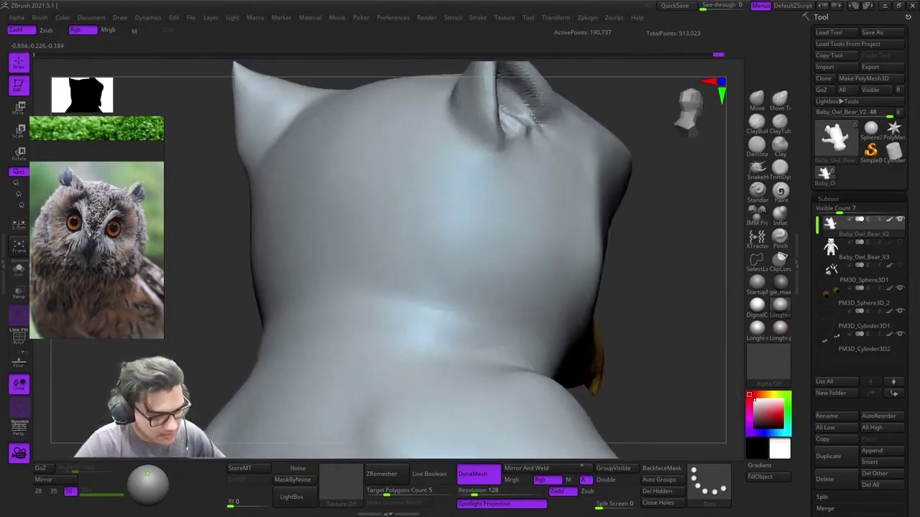
Step: Smooth and even out the back of the head between and behind the ears
{"action": "right_click_drag", "start_coordinate": [483, 287], "coordinate": [388, 270], "text": "ctrl"}
{"action": "right_click_drag", "start_coordinate": [388, 271], "coordinate": [452, 208], "text": "shift"}
{"action": "right_click_drag", "start_coordinate": [453, 208], "coordinate": [600, 211], "text": "alt"}
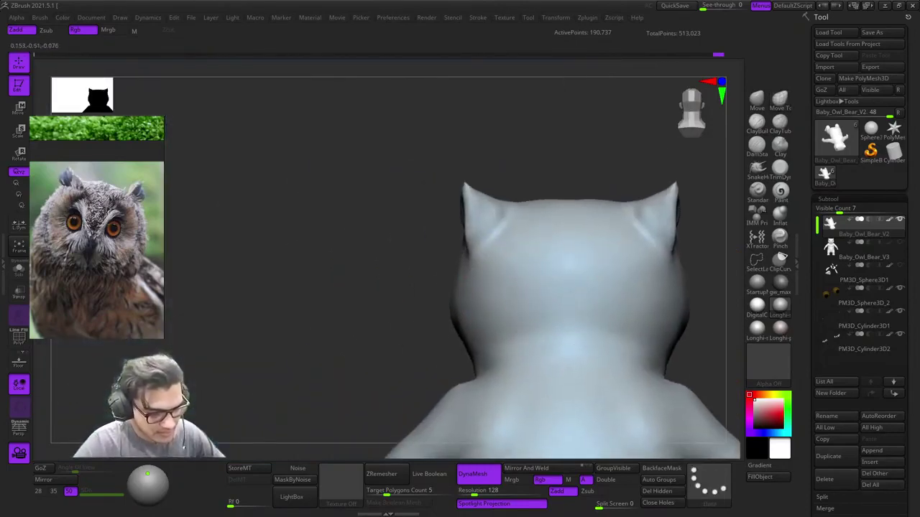
{"action": "right_click_drag", "start_coordinate": [517, 297], "coordinate": [589, 352]}
{"action": "right_click_drag", "start_coordinate": [590, 352], "coordinate": [495, 200], "text": "ctrl"}
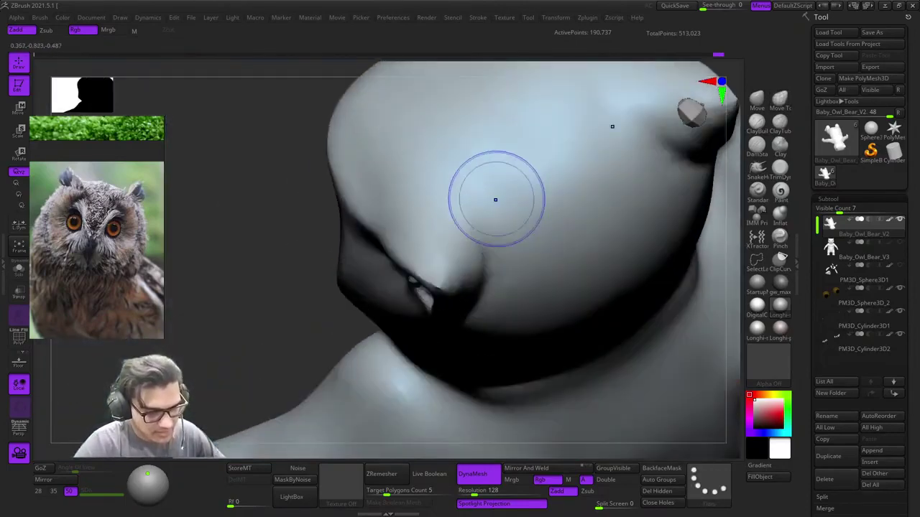
{"action": "right_click_drag", "start_coordinate": [503, 315], "coordinate": [533, 176]}
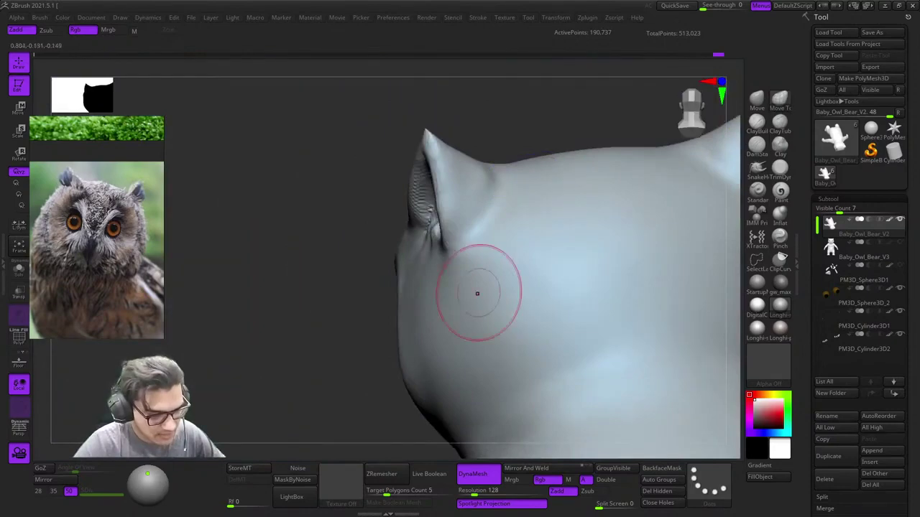
Step: Smooth the transition around the ear base and the ridge running from the brow to the ear
{"action": "right_click_drag", "start_coordinate": [477, 293], "coordinate": [514, 291]}
{"action": "right_click_drag", "start_coordinate": [429, 324], "coordinate": [445, 266], "text": "ctrl"}
{"action": "right_click_drag", "start_coordinate": [446, 265], "coordinate": [535, 268]}
{"action": "right_click_drag", "start_coordinate": [503, 230], "coordinate": [514, 293], "text": "ctrl"}
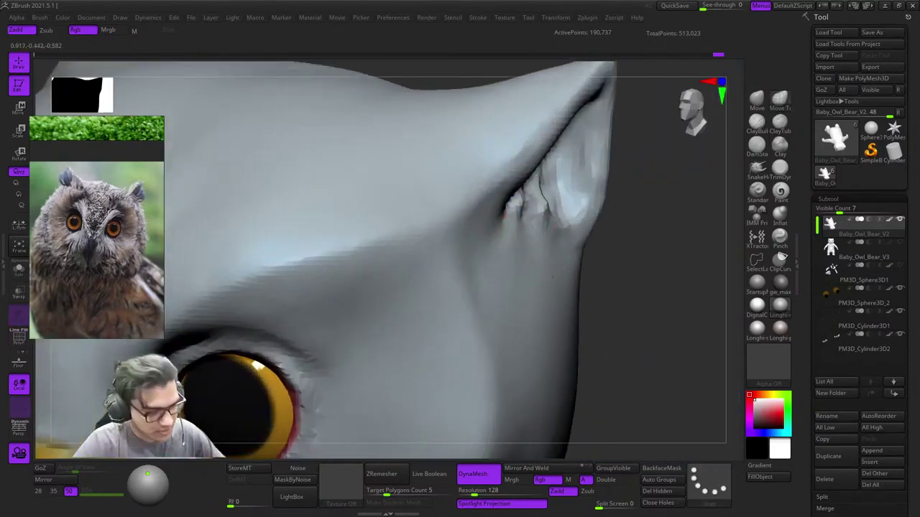
{"action": "right_click_drag", "start_coordinate": [546, 237], "coordinate": [509, 174]}
{"action": "left_click_drag", "start_coordinate": [501, 149], "coordinate": [439, 185], "text": "shift"}
Step: Smooth the outer rim and pointed tip of the ear
{"action": "mouse_move", "coordinate": [439, 185]}
{"action": "right_mouse_down"}
{"action": "mouse_move", "coordinate": [452, 259]}
{"action": "mouse_move", "coordinate": [469, 255]}
{"action": "mouse_move", "coordinate": [447, 279]}
{"action": "right_mouse_up"}
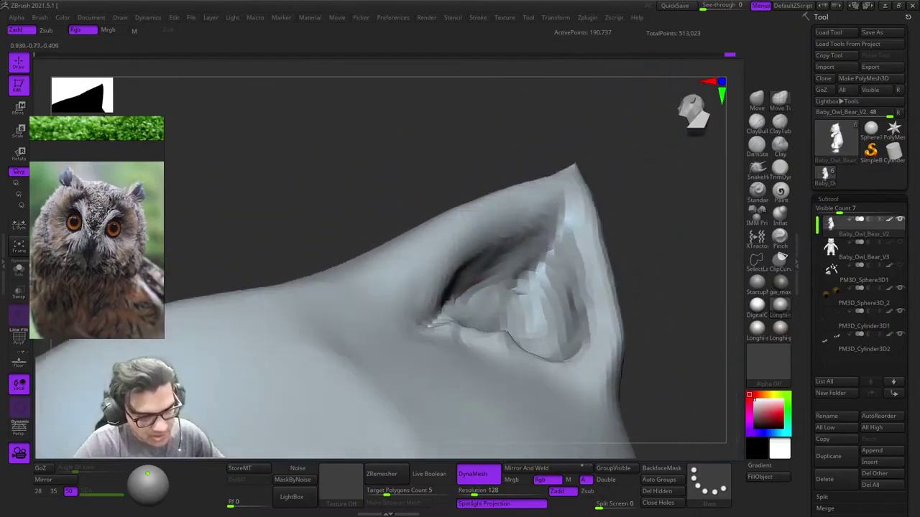
{"action": "right_click_drag", "start_coordinate": [575, 179], "coordinate": [559, 193]}
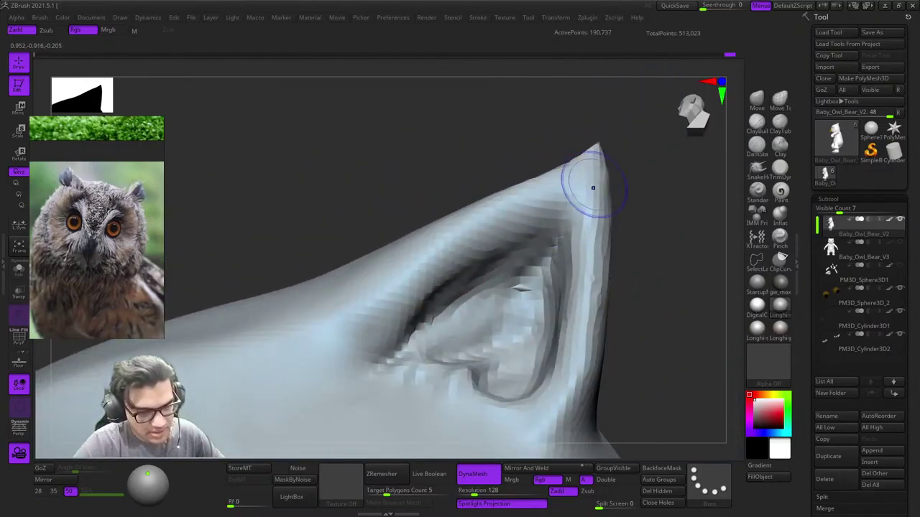
{"action": "right_click_drag", "start_coordinate": [572, 335], "coordinate": [565, 235], "text": "alt"}
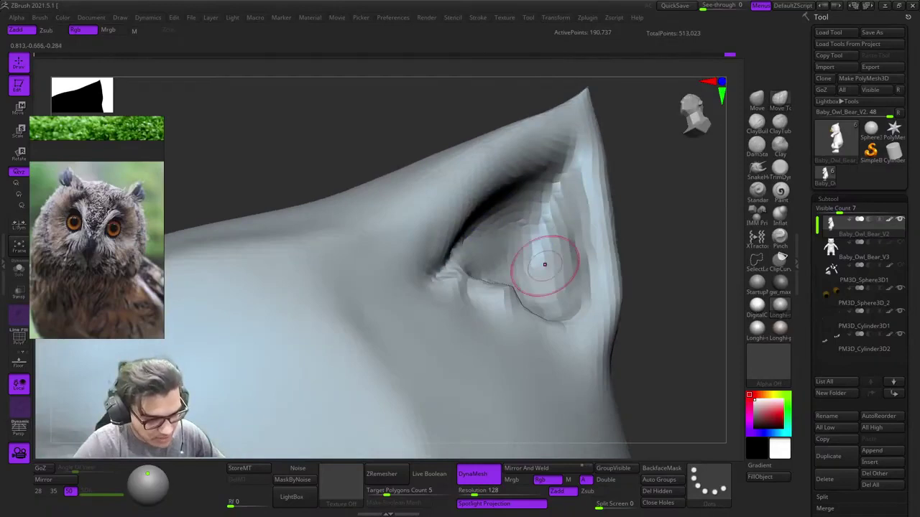
{"action": "mouse_move", "coordinate": [543, 263]}
{"action": "right_mouse_down"}
{"action": "mouse_move", "coordinate": [546, 281]}
{"action": "mouse_move", "coordinate": [569, 250]}
{"action": "right_mouse_up"}
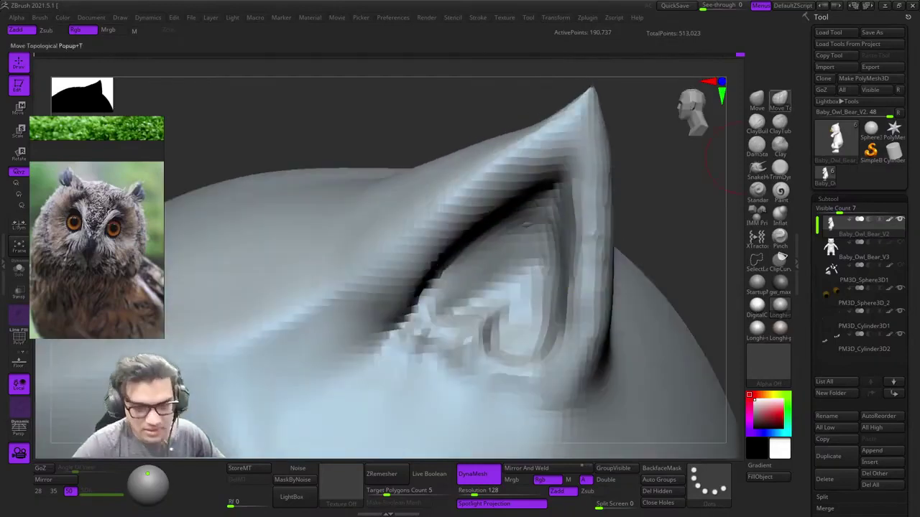
Step: Choose the Move Topological brush, adjust its draw size and pull the ear's outer rim outward
{"action": "left_click", "coordinate": [780, 100]}
{"action": "key", "text": "Escape"}
{"action": "key", "text": "space"}
{"action": "left_click_drag", "start_coordinate": [600, 261], "coordinate": [616, 269]}
{"action": "left_click_drag", "start_coordinate": [608, 233], "coordinate": [632, 230]}
{"action": "mouse_move", "coordinate": [626, 202]}
{"action": "right_mouse_down", "text": "ctrl"}
{"action": "mouse_move", "coordinate": [507, 228]}
{"action": "mouse_move", "coordinate": [516, 288]}
{"action": "right_mouse_up", "text": "ctrl"}
{"action": "key", "text": "space"}
{"action": "left_click_drag", "start_coordinate": [575, 255], "coordinate": [559, 254]}
{"action": "right_click_drag", "start_coordinate": [559, 287], "coordinate": [593, 273], "text": "ctrl"}
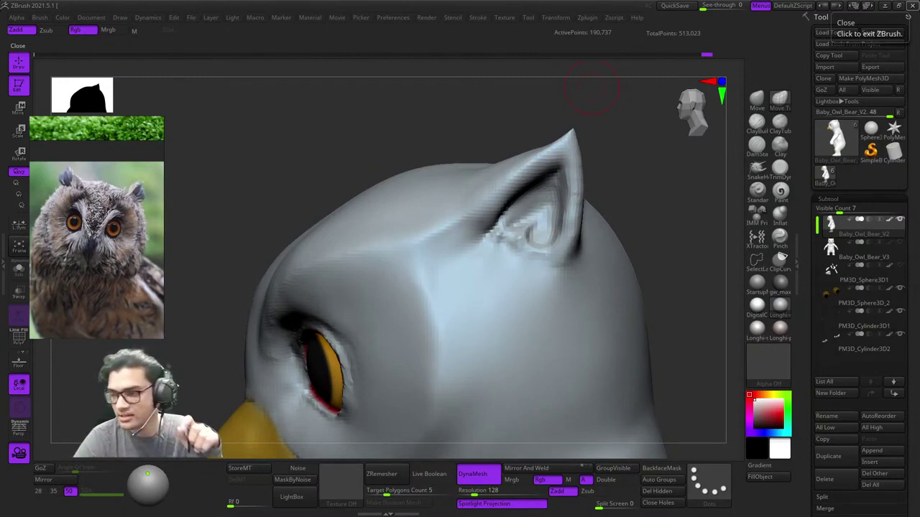
Step: Fine-tune the brush draw size and curve the ear's outer edge from the side
{"action": "mouse_move", "coordinate": [551, 194]}
{"action": "right_mouse_down", "text": "ctrl"}
{"action": "mouse_move", "coordinate": [511, 269]}
{"action": "mouse_move", "coordinate": [449, 266]}
{"action": "right_mouse_up", "text": "ctrl"}
{"action": "key", "text": "space"}
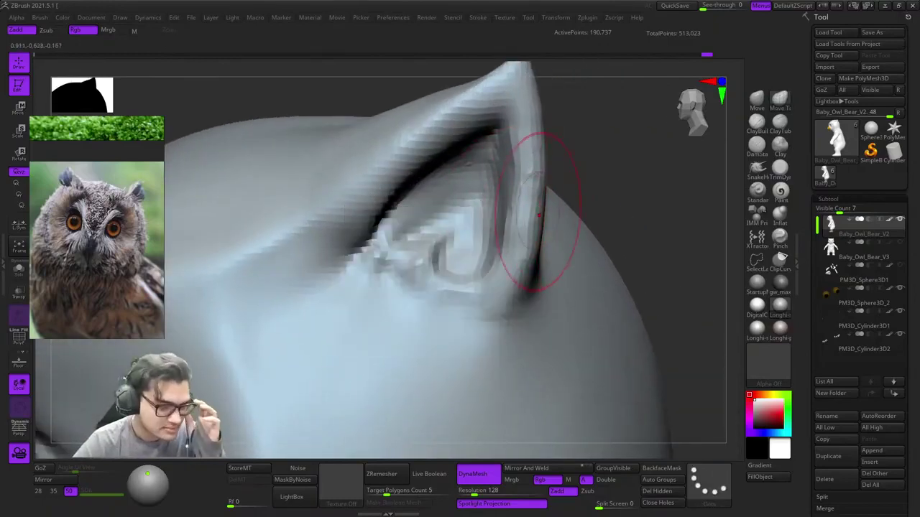
{"action": "key", "text": "space"}
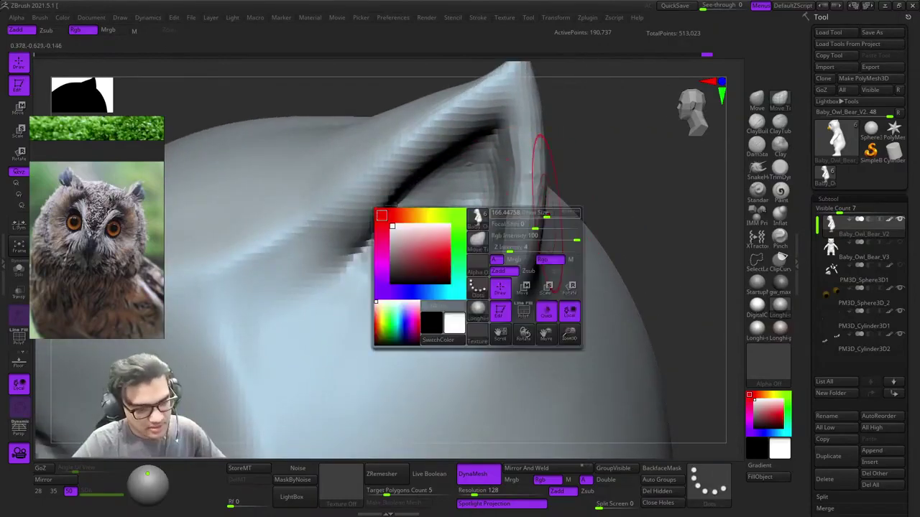
{"action": "left_click_drag", "start_coordinate": [541, 217], "coordinate": [534, 215]}
{"action": "right_click_drag", "start_coordinate": [531, 173], "coordinate": [536, 253], "text": "alt"}
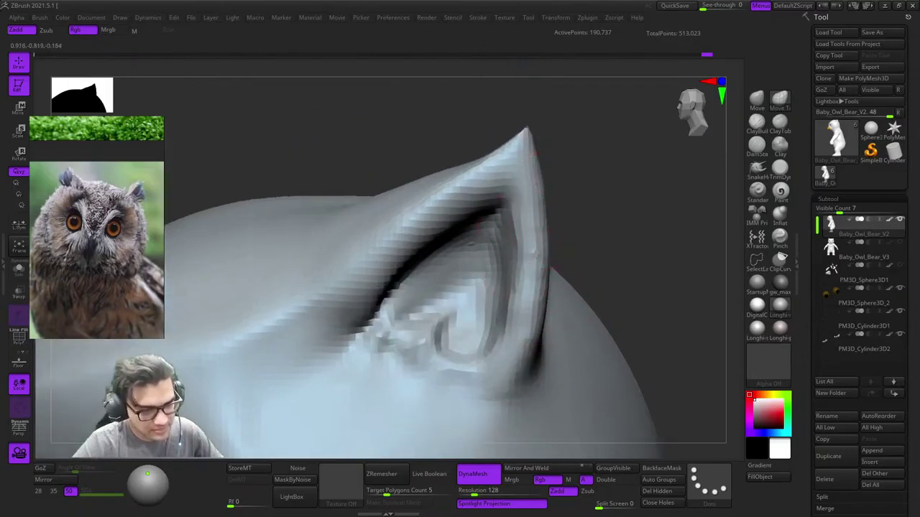
Step: Reshape the upper edge and tip of the ear from the front
{"action": "right_click_drag", "start_coordinate": [572, 178], "coordinate": [511, 118], "text": "ctrl"}
{"action": "mouse_move", "coordinate": [512, 119]}
{"action": "right_mouse_down"}
{"action": "mouse_move", "coordinate": [539, 172]}
{"action": "mouse_move", "coordinate": [555, 137]}
{"action": "mouse_move", "coordinate": [564, 191]}
{"action": "mouse_move", "coordinate": [538, 208]}
{"action": "right_mouse_up"}
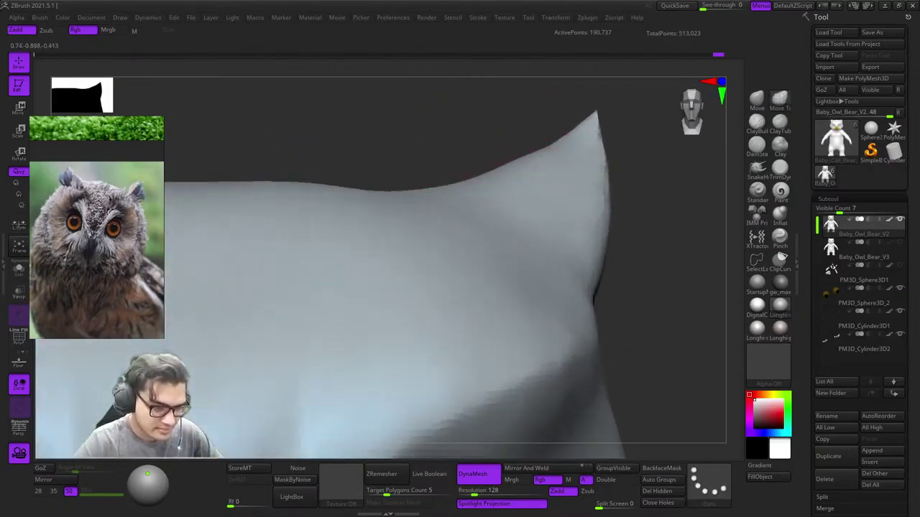
{"action": "mouse_move", "coordinate": [539, 137]}
{"action": "right_mouse_down", "text": "ctrl"}
{"action": "mouse_move", "coordinate": [546, 189]}
{"action": "mouse_move", "coordinate": [530, 163]}
{"action": "mouse_move", "coordinate": [539, 180]}
{"action": "right_mouse_up", "text": "ctrl"}
{"action": "left_click_drag", "start_coordinate": [539, 170], "coordinate": [536, 159]}
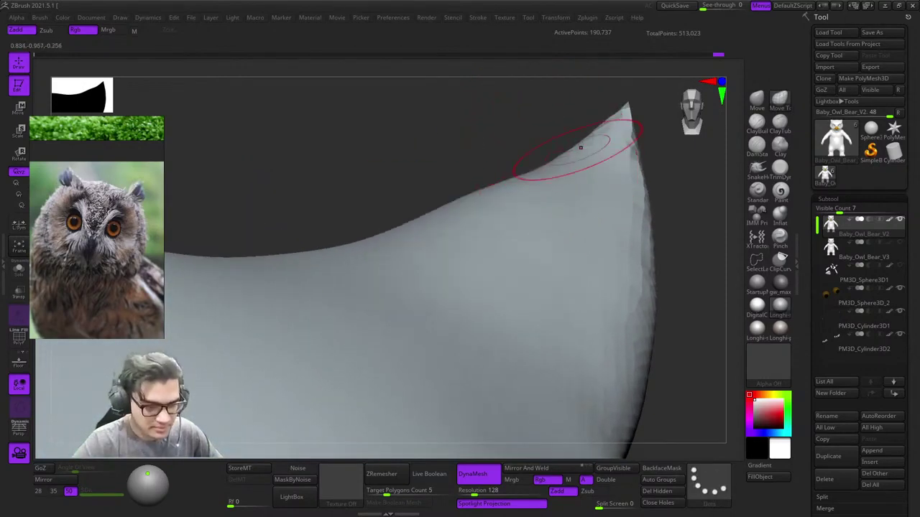
{"action": "right_click", "coordinate": [624, 128]}
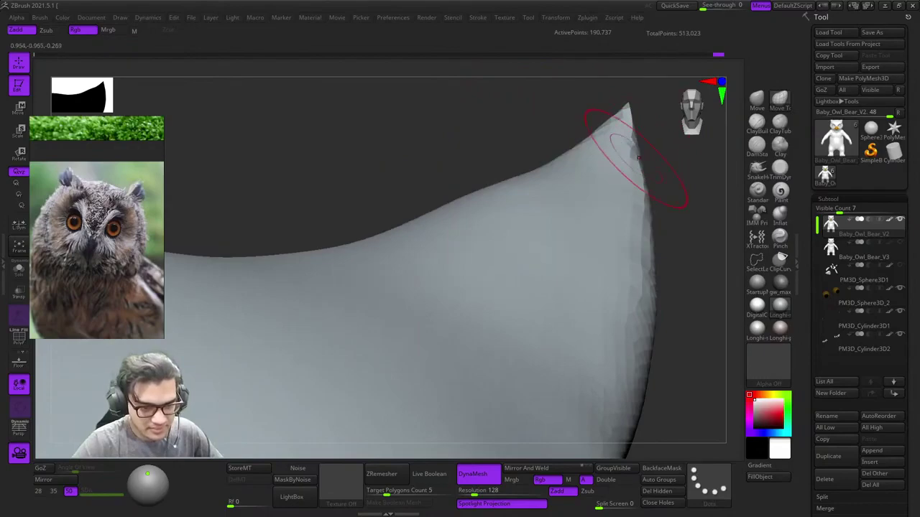
Step: Examine the ears, face and beak profile from several angles and compare them with the owl references
{"action": "right_click_drag", "start_coordinate": [638, 157], "coordinate": [557, 94], "text": "ctrl"}
{"action": "right_click_drag", "start_coordinate": [556, 93], "coordinate": [561, 208], "text": "ctrl"}
{"action": "right_click_drag", "start_coordinate": [561, 208], "coordinate": [553, 259]}
{"action": "right_click_drag", "start_coordinate": [515, 122], "coordinate": [528, 186]}
{"action": "mouse_move", "coordinate": [528, 186]}
{"action": "right_mouse_down", "text": "ctrl"}
{"action": "mouse_move", "coordinate": [539, 240]}
{"action": "mouse_move", "coordinate": [516, 183]}
{"action": "right_mouse_up", "text": "ctrl"}
{"action": "right_click_drag", "start_coordinate": [514, 323], "coordinate": [503, 194], "text": "ctrl"}
{"action": "right_click_drag", "start_coordinate": [503, 194], "coordinate": [489, 86], "text": "ctrl"}
{"action": "right_click_drag", "start_coordinate": [488, 87], "coordinate": [467, 237], "text": "ctrl"}
{"action": "right_click_drag", "start_coordinate": [467, 238], "coordinate": [501, 283]}
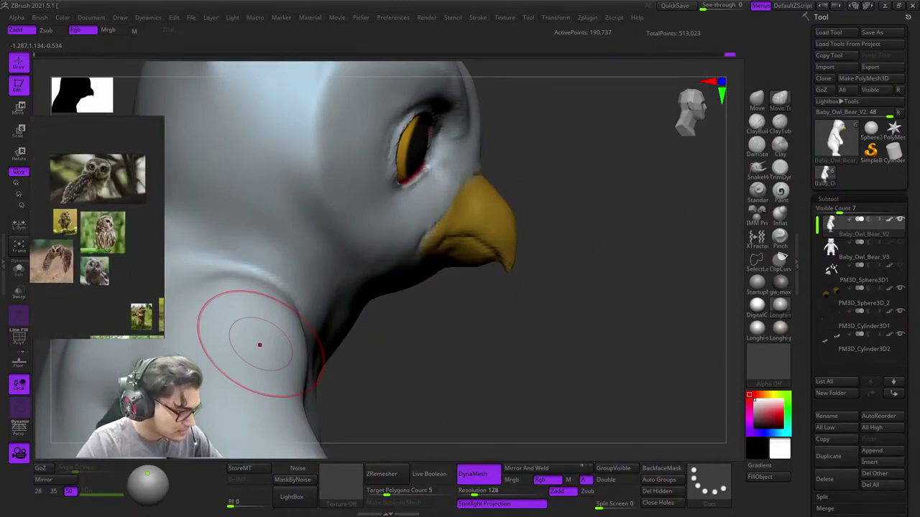
Step: Resize the Move Topological brush and reshape the rear corner of the beak from below
{"action": "scroll", "coordinate": [105, 231], "scroll_direction": "up", "scroll_amount": 10}
{"action": "right_click_drag", "start_coordinate": [345, 301], "coordinate": [244, 301], "text": "shift"}
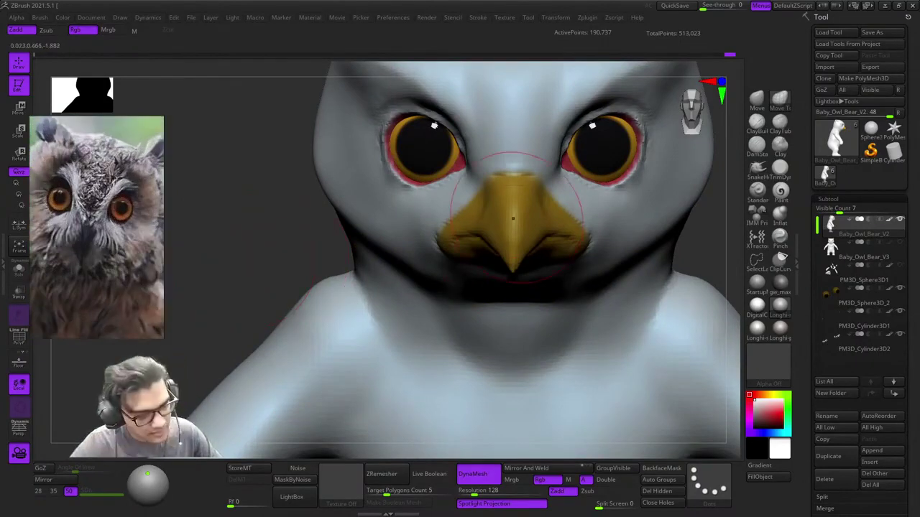
{"action": "right_click_drag", "start_coordinate": [515, 217], "coordinate": [460, 263]}
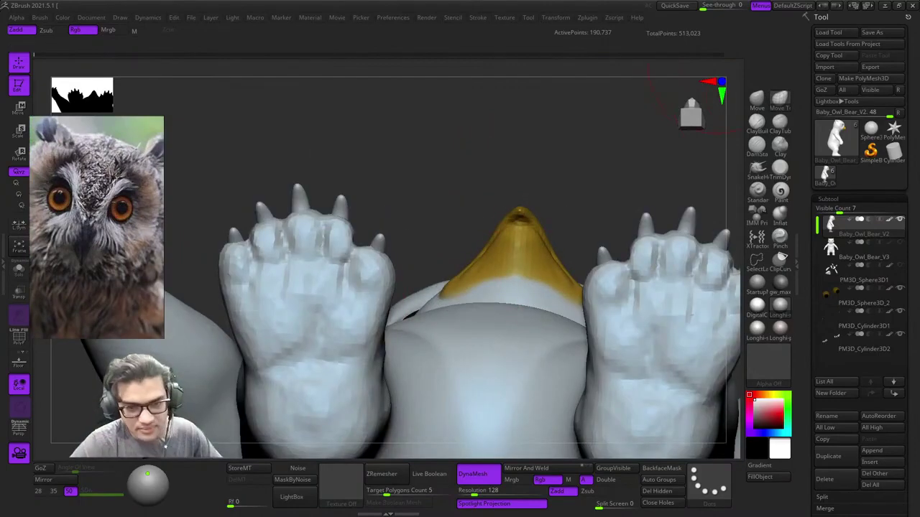
{"action": "right_click_drag", "start_coordinate": [490, 206], "coordinate": [488, 259]}
{"action": "mouse_move", "coordinate": [489, 258]}
{"action": "right_mouse_down", "text": "ctrl"}
{"action": "mouse_move", "coordinate": [488, 115]}
{"action": "mouse_move", "coordinate": [505, 236]}
{"action": "mouse_move", "coordinate": [489, 205]}
{"action": "right_mouse_up", "text": "ctrl"}
{"action": "right_click_drag", "start_coordinate": [489, 205], "coordinate": [476, 261], "text": "ctrl"}
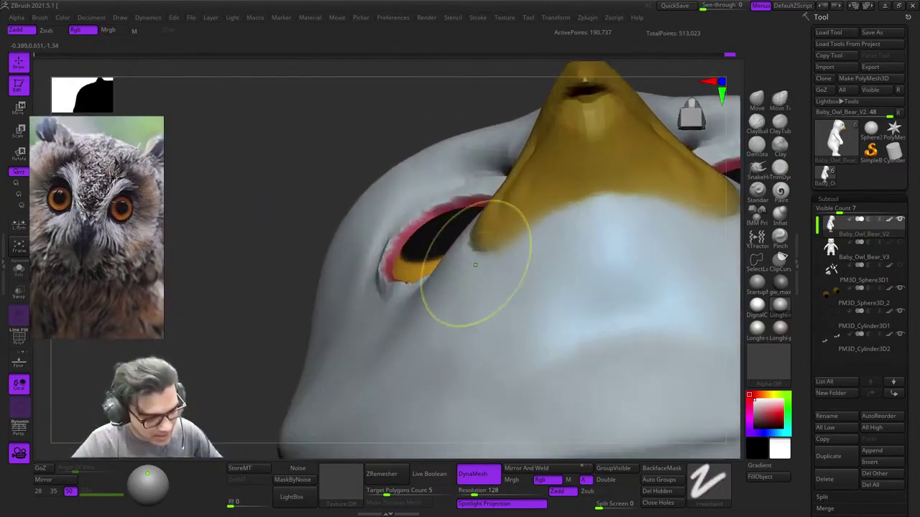
{"action": "key", "text": "space"}
{"action": "left_click_drag", "start_coordinate": [471, 225], "coordinate": [489, 222]}
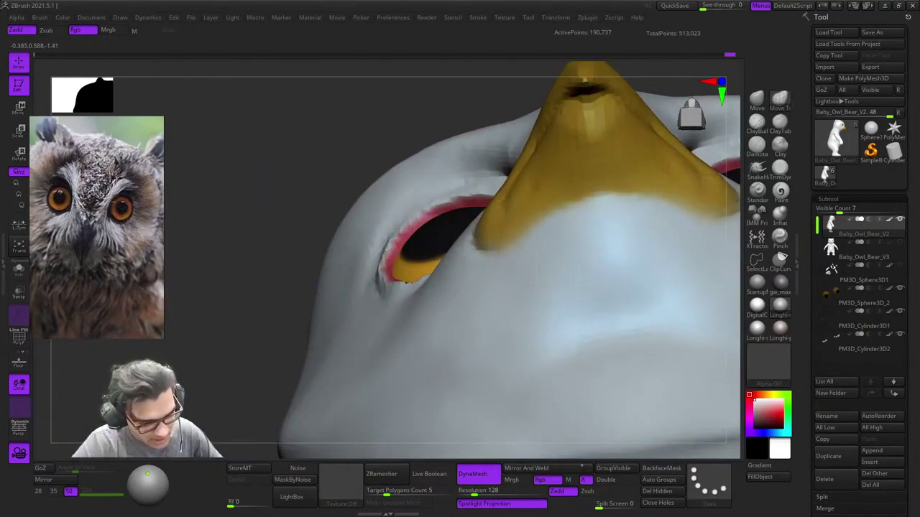
{"action": "key", "text": "space"}
{"action": "left_click_drag", "start_coordinate": [496, 232], "coordinate": [490, 243]}
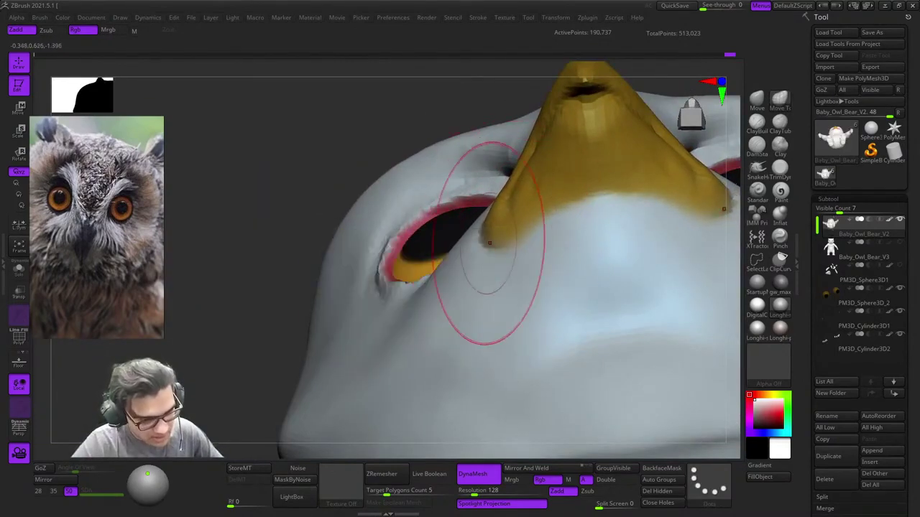
Step: Reduce the brush draw size and nudge the lower side of the beak near its hooked tip
{"action": "right_click_drag", "start_coordinate": [544, 247], "coordinate": [514, 338], "text": "shift"}
{"action": "right_click_drag", "start_coordinate": [514, 338], "coordinate": [522, 248], "text": "ctrl"}
{"action": "right_click_drag", "start_coordinate": [523, 248], "coordinate": [498, 286], "text": "ctrl"}
{"action": "key", "text": "space"}
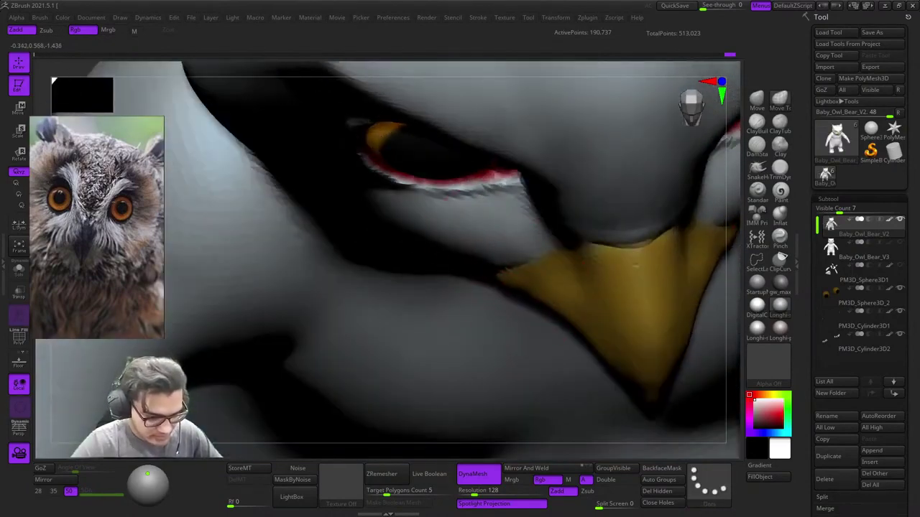
{"action": "mouse_move", "coordinate": [557, 258]}
{"action": "right_mouse_down"}
{"action": "mouse_move", "coordinate": [452, 191]}
{"action": "mouse_move", "coordinate": [513, 323]}
{"action": "right_mouse_up"}
{"action": "key", "text": "space"}
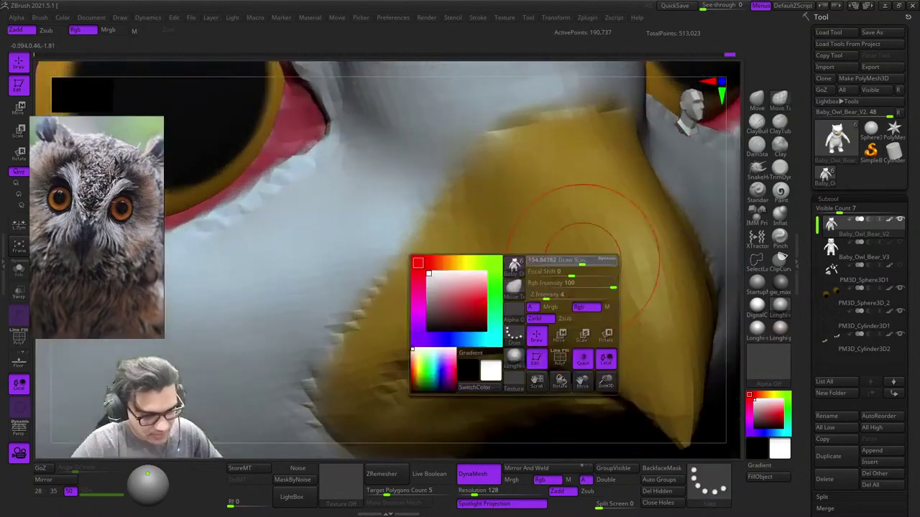
{"action": "left_click_drag", "start_coordinate": [584, 263], "coordinate": [566, 265]}
{"action": "left_click_drag", "start_coordinate": [647, 379], "coordinate": [645, 388]}
{"action": "right_click_drag", "start_coordinate": [618, 374], "coordinate": [575, 281], "text": "ctrl"}
{"action": "mouse_move", "coordinate": [575, 280]}
{"action": "right_mouse_down"}
{"action": "mouse_move", "coordinate": [568, 173]}
{"action": "mouse_move", "coordinate": [546, 193]}
{"action": "mouse_move", "coordinate": [575, 309]}
{"action": "mouse_move", "coordinate": [553, 298]}
{"action": "mouse_move", "coordinate": [539, 257]}
{"action": "right_mouse_up"}
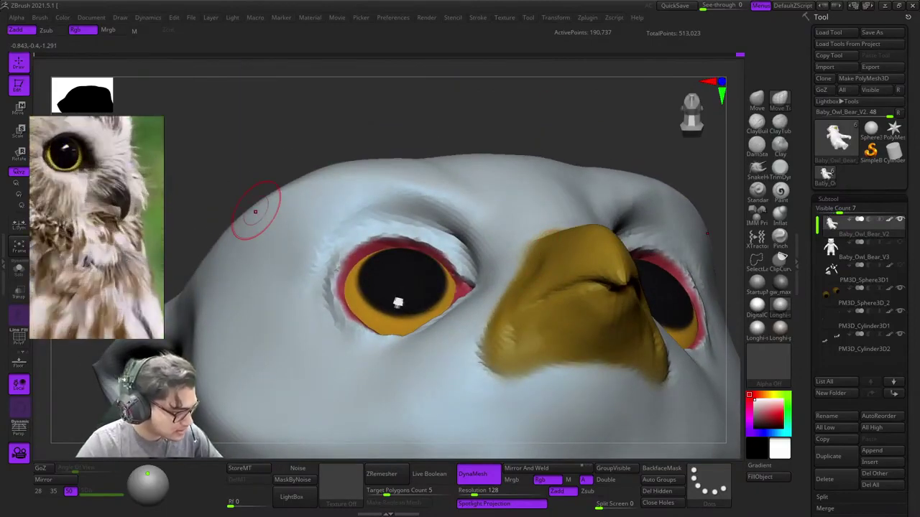
Step: Pull the ridge at the beak's rear corner inward from below, adjusting the brush size between strokes
{"action": "right_click_drag", "start_coordinate": [398, 303], "coordinate": [469, 267]}
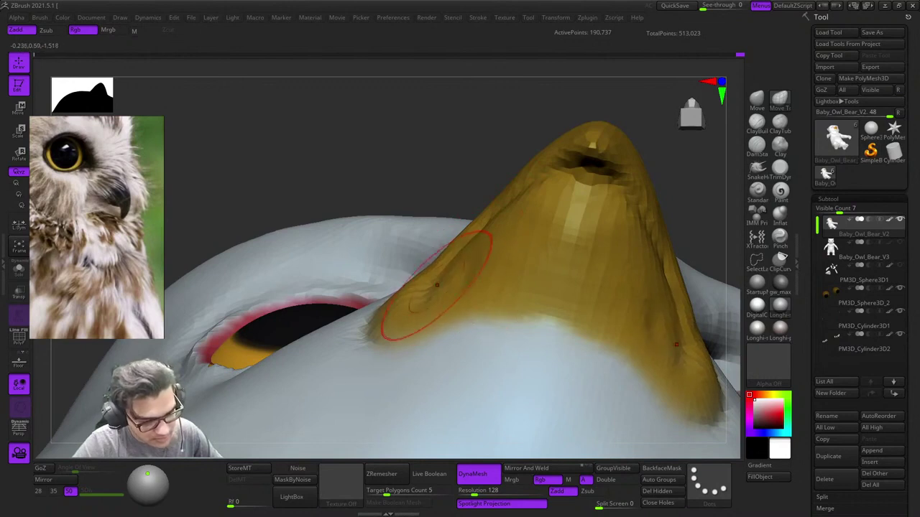
{"action": "key", "text": "space"}
{"action": "mouse_move", "coordinate": [411, 289]}
{"action": "left_mouse_down"}
{"action": "mouse_move", "coordinate": [443, 303]}
{"action": "mouse_move", "coordinate": [447, 283]}
{"action": "mouse_move", "coordinate": [458, 281]}
{"action": "left_mouse_up"}
{"action": "key", "text": "space"}
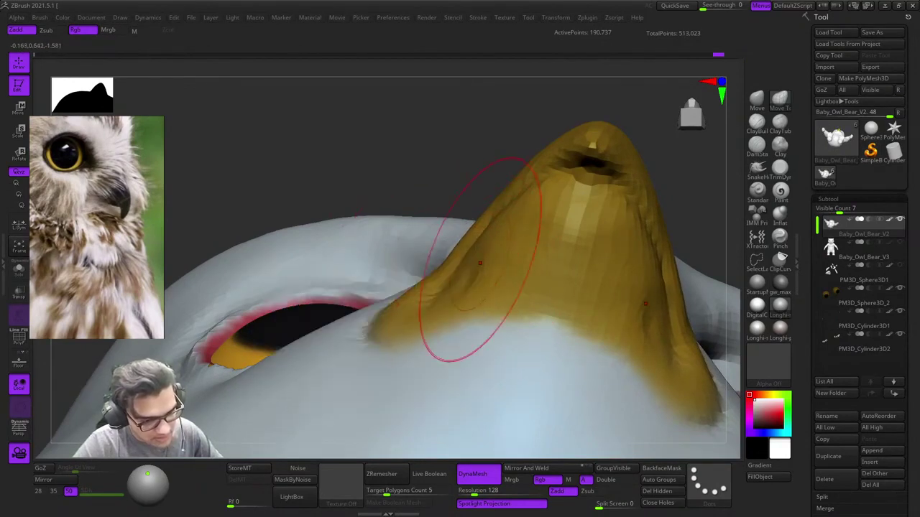
{"action": "key", "text": "space"}
{"action": "left_click_drag", "start_coordinate": [544, 212], "coordinate": [530, 211]}
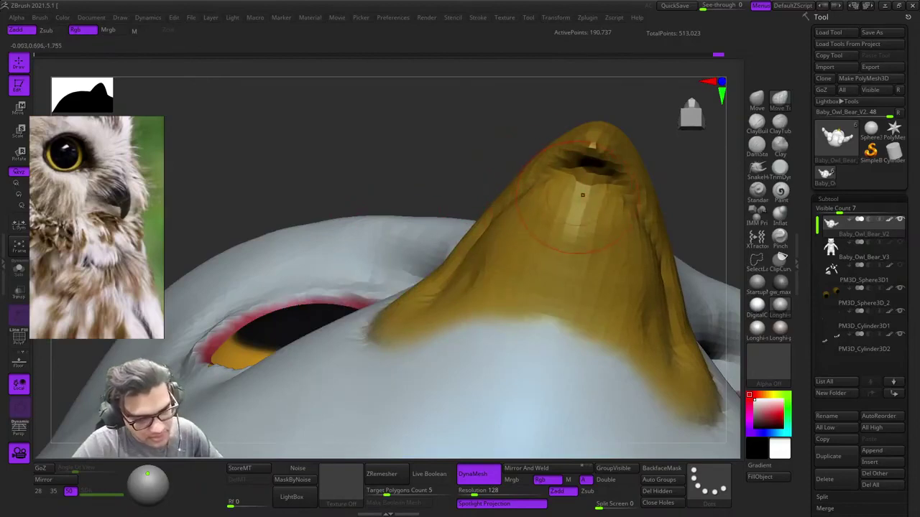
Step: Choose the ClayBuildup brush and isolate the head by hiding the rest of the body
{"action": "left_click", "coordinate": [756, 122]}
{"action": "right_click_drag", "start_coordinate": [567, 170], "coordinate": [557, 223], "text": "ctrl"}
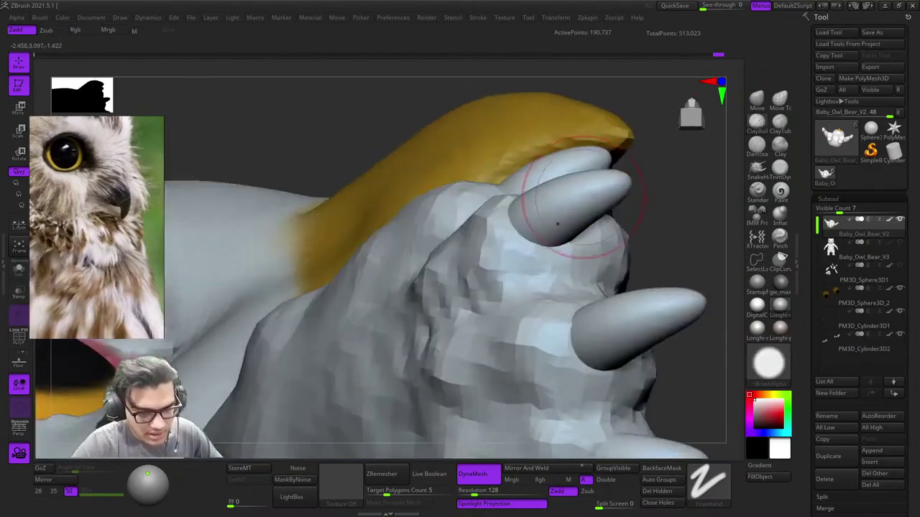
{"action": "right_click_drag", "start_coordinate": [602, 142], "coordinate": [366, 349], "text": "ctrl"}
{"action": "right_click_drag", "start_coordinate": [383, 139], "coordinate": [406, 183]}
{"action": "mouse_move", "coordinate": [407, 96]}
{"action": "left_mouse_down", "text": "ctrl+shift"}
{"action": "mouse_move", "coordinate": [407, 259]}
{"action": "mouse_move", "coordinate": [604, 179]}
{"action": "mouse_move", "coordinate": [407, 123]}
{"action": "mouse_move", "coordinate": [540, 265]}
{"action": "mouse_move", "coordinate": [591, 188]}
{"action": "left_mouse_up", "text": "ctrl+shift"}
{"action": "left_click", "coordinate": [464, 116], "text": "ctrl+shift"}
Step: Smooth the side and underside of the lower beak where it meets the chin
{"action": "mouse_move", "coordinate": [491, 278]}
{"action": "right_mouse_down"}
{"action": "mouse_move", "coordinate": [445, 183]}
{"action": "mouse_move", "coordinate": [456, 287]}
{"action": "mouse_move", "coordinate": [491, 327]}
{"action": "mouse_move", "coordinate": [482, 199]}
{"action": "mouse_move", "coordinate": [522, 252]}
{"action": "right_mouse_up"}
{"action": "right_click", "coordinate": [522, 252]}
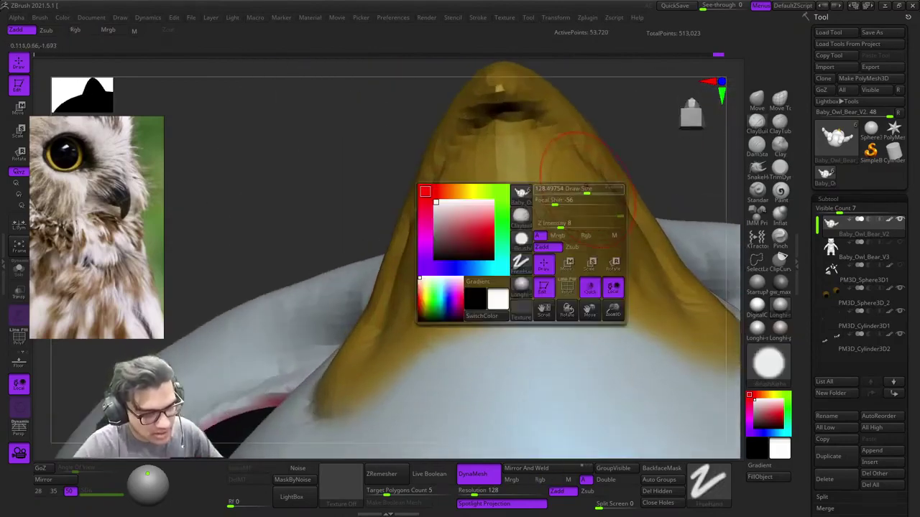
{"action": "mouse_move", "coordinate": [569, 161]}
{"action": "right_mouse_down"}
{"action": "mouse_move", "coordinate": [506, 137]}
{"action": "mouse_move", "coordinate": [523, 129]}
{"action": "mouse_move", "coordinate": [562, 158]}
{"action": "right_mouse_up"}
{"action": "left_click_drag", "start_coordinate": [562, 158], "coordinate": [568, 167], "text": "shift"}
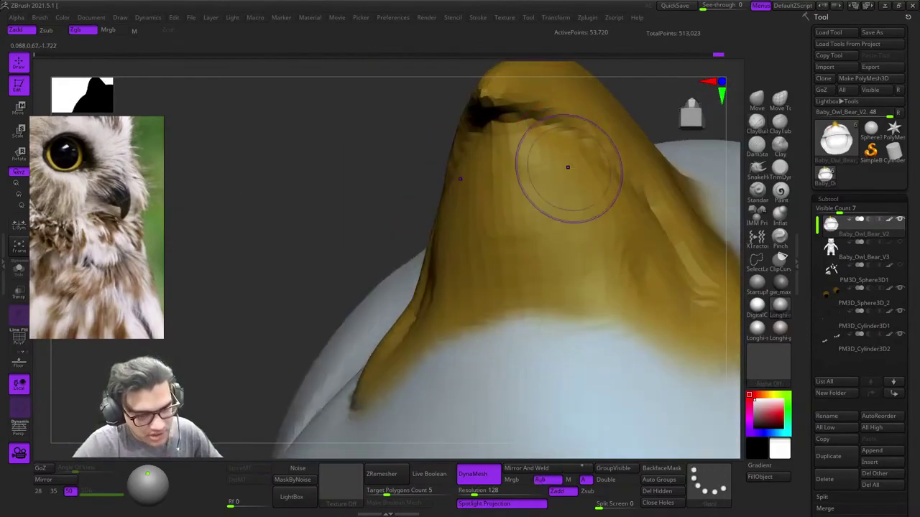
{"action": "left_click_drag", "start_coordinate": [599, 227], "coordinate": [643, 302], "text": "shift"}
{"action": "right_click_drag", "start_coordinate": [580, 216], "coordinate": [573, 185], "text": "alt"}
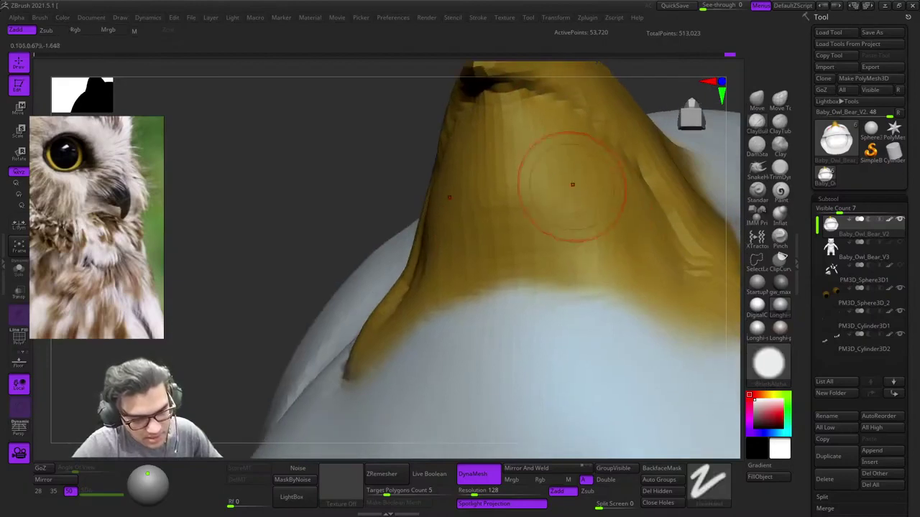
{"action": "mouse_move", "coordinate": [557, 155]}
{"action": "left_mouse_down", "text": "shift"}
{"action": "mouse_move", "coordinate": [592, 227]}
{"action": "mouse_move", "coordinate": [547, 205]}
{"action": "left_mouse_up", "text": "shift"}
Step: Build up the underside of the lower beak with ClayBuildup, following the mouth line from several angles
{"action": "right_click_drag", "start_coordinate": [517, 192], "coordinate": [493, 129]}
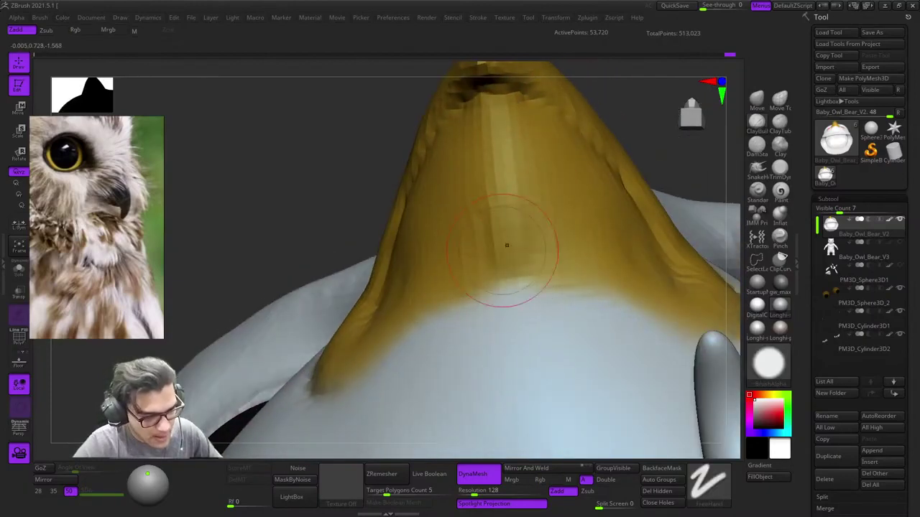
{"action": "right_click_drag", "start_coordinate": [506, 245], "coordinate": [539, 265], "text": "alt"}
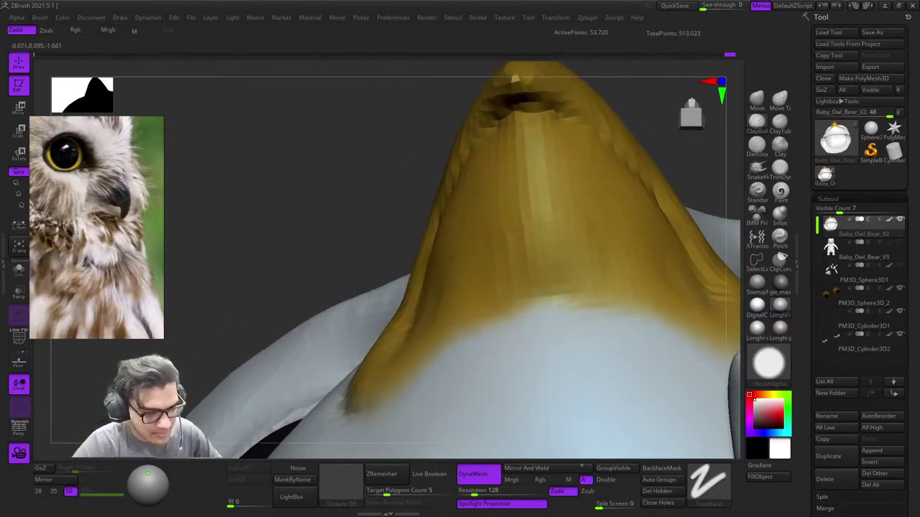
{"action": "mouse_move", "coordinate": [481, 222]}
{"action": "right_mouse_down", "text": "alt"}
{"action": "mouse_move", "coordinate": [505, 244]}
{"action": "mouse_move", "coordinate": [511, 269]}
{"action": "mouse_move", "coordinate": [498, 241]}
{"action": "mouse_move", "coordinate": [517, 166]}
{"action": "mouse_move", "coordinate": [499, 212]}
{"action": "right_mouse_up", "text": "alt"}
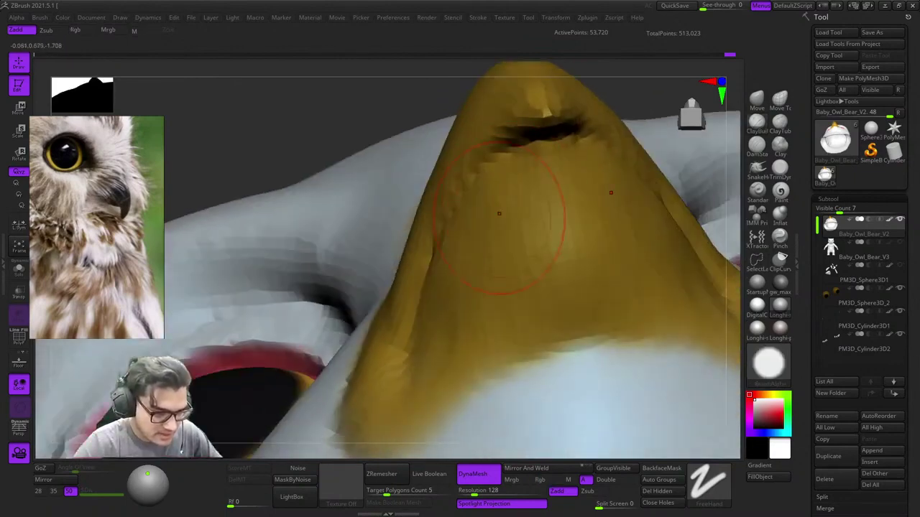
{"action": "mouse_move", "coordinate": [534, 318]}
{"action": "right_mouse_down", "text": "ctrl"}
{"action": "mouse_move", "coordinate": [499, 247]}
{"action": "mouse_move", "coordinate": [500, 228]}
{"action": "right_mouse_up", "text": "ctrl"}
{"action": "right_click_drag", "start_coordinate": [501, 228], "coordinate": [525, 260]}
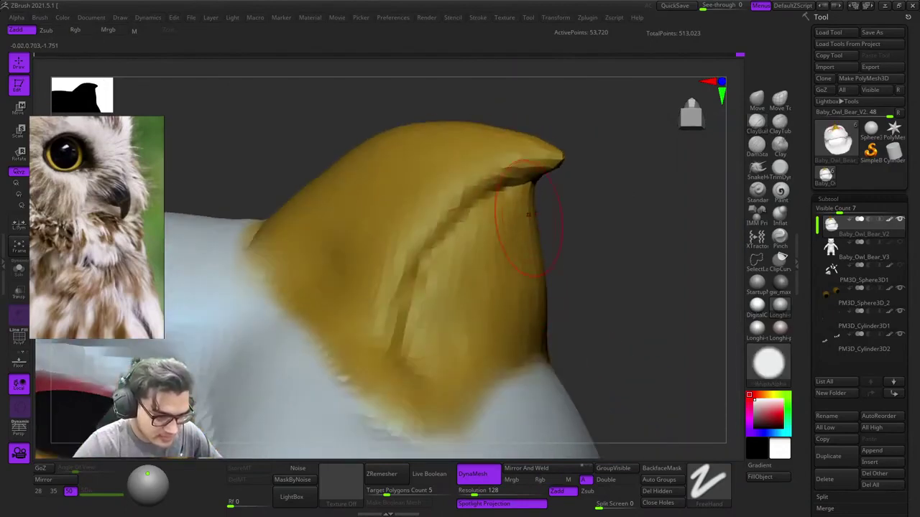
{"action": "mouse_move", "coordinate": [454, 353]}
{"action": "right_mouse_down"}
{"action": "mouse_move", "coordinate": [487, 228]}
{"action": "mouse_move", "coordinate": [471, 242]}
{"action": "right_mouse_up"}
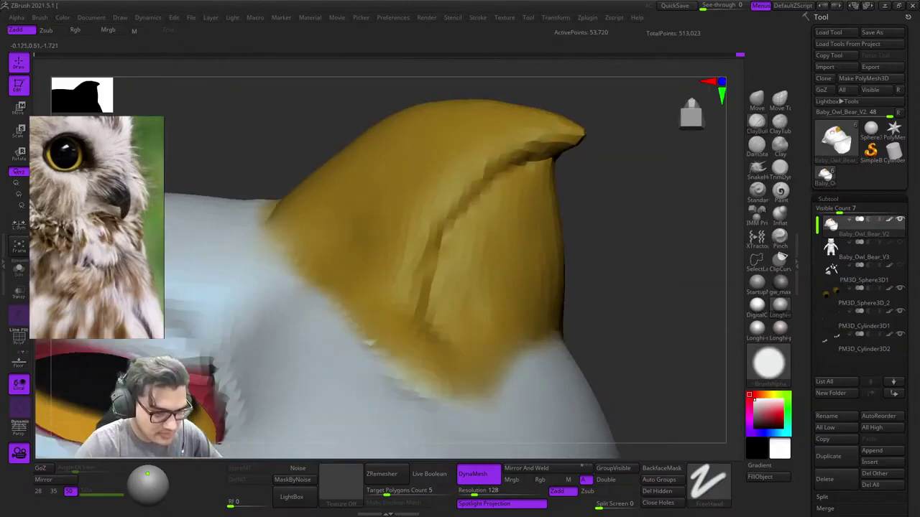
{"action": "key", "text": "shift"}
{"action": "right_click_drag", "start_coordinate": [554, 244], "coordinate": [484, 240]}
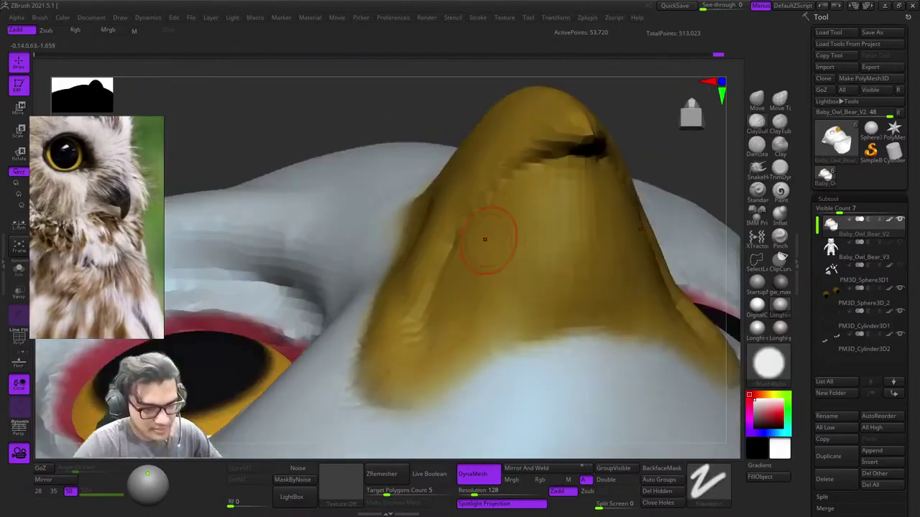
{"action": "left_click_drag", "start_coordinate": [484, 240], "coordinate": [557, 196]}
Step: Smooth the upper beak's side and the area around the mouth line
{"action": "right_click_drag", "start_coordinate": [540, 271], "coordinate": [488, 309], "text": "ctrl"}
{"action": "right_click_drag", "start_coordinate": [489, 309], "coordinate": [582, 237]}
{"action": "left_click_drag", "start_coordinate": [579, 256], "coordinate": [546, 180], "text": "shift"}
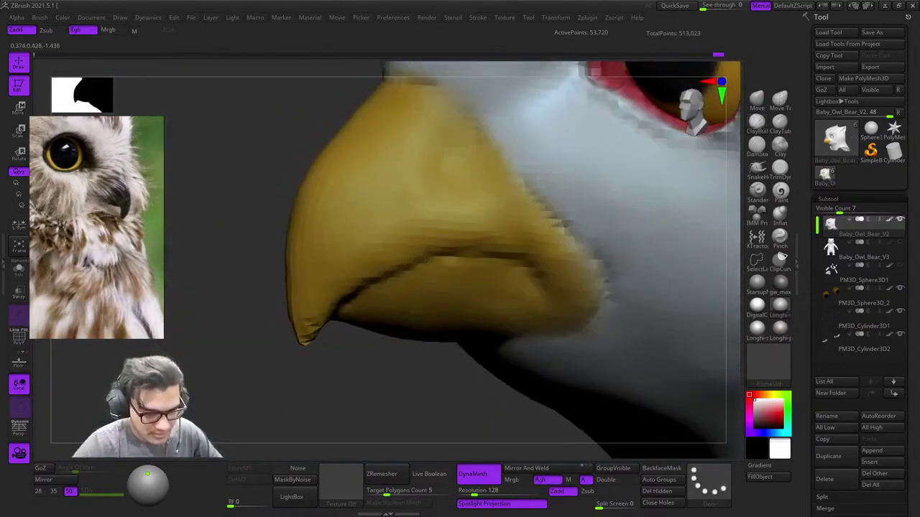
{"action": "right_click_drag", "start_coordinate": [575, 330], "coordinate": [503, 201], "text": "alt"}
{"action": "mouse_move", "coordinate": [503, 201]}
{"action": "right_mouse_down"}
{"action": "mouse_move", "coordinate": [578, 248]}
{"action": "mouse_move", "coordinate": [605, 188]}
{"action": "mouse_move", "coordinate": [550, 223]}
{"action": "mouse_move", "coordinate": [564, 240]}
{"action": "mouse_move", "coordinate": [540, 198]}
{"action": "mouse_move", "coordinate": [543, 168]}
{"action": "right_mouse_up"}
{"action": "left_click_drag", "start_coordinate": [549, 261], "coordinate": [582, 250], "text": "shift"}
Step: Unhide the rest of the body and check the beak from the side
{"action": "right_click_drag", "start_coordinate": [585, 248], "coordinate": [503, 266]}
{"action": "right_click_drag", "start_coordinate": [503, 266], "coordinate": [459, 237], "text": "ctrl"}
{"action": "left_click", "coordinate": [445, 290], "text": "ctrl+shift"}
{"action": "mouse_move", "coordinate": [444, 289]}
{"action": "right_mouse_down"}
{"action": "mouse_move", "coordinate": [431, 291]}
{"action": "mouse_move", "coordinate": [460, 344]}
{"action": "mouse_move", "coordinate": [507, 305]}
{"action": "mouse_move", "coordinate": [557, 284]}
{"action": "right_mouse_up"}
{"action": "mouse_move", "coordinate": [557, 283]}
{"action": "right_mouse_down", "text": "ctrl"}
{"action": "mouse_move", "coordinate": [574, 220]}
{"action": "mouse_move", "coordinate": [599, 240]}
{"action": "mouse_move", "coordinate": [523, 252]}
{"action": "mouse_move", "coordinate": [522, 238]}
{"action": "mouse_move", "coordinate": [599, 398]}
{"action": "right_mouse_up", "text": "ctrl"}
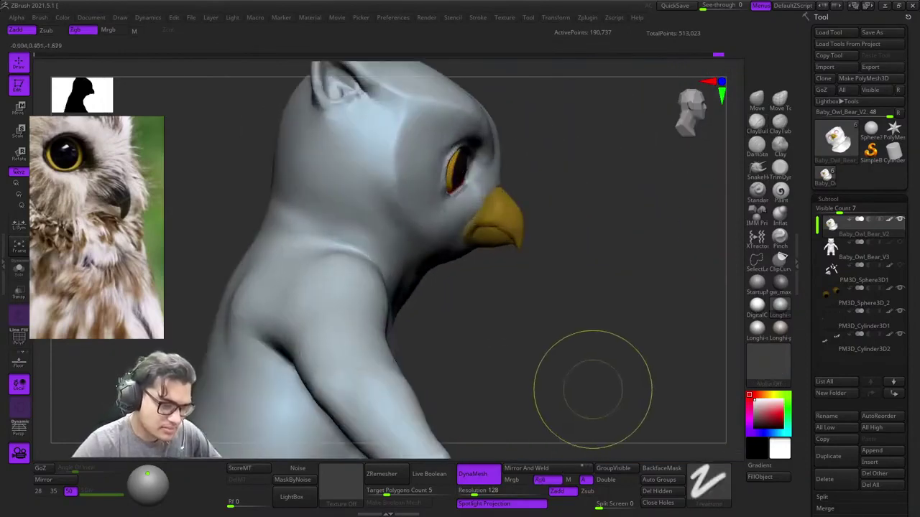
Step: Compare the full figure's front and profile with the owl photos and the owl bear family illustration
{"action": "mouse_move", "coordinate": [492, 301]}
{"action": "right_mouse_down", "text": "alt"}
{"action": "mouse_move", "coordinate": [584, 305]}
{"action": "mouse_move", "coordinate": [579, 247]}
{"action": "mouse_move", "coordinate": [552, 277]}
{"action": "right_mouse_up", "text": "alt"}
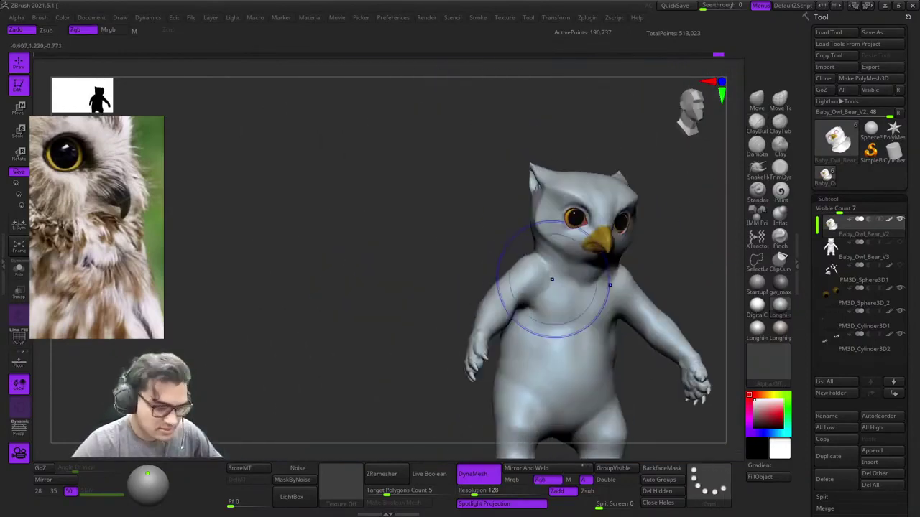
{"action": "scroll", "coordinate": [126, 214], "scroll_direction": "down", "scroll_amount": 12}
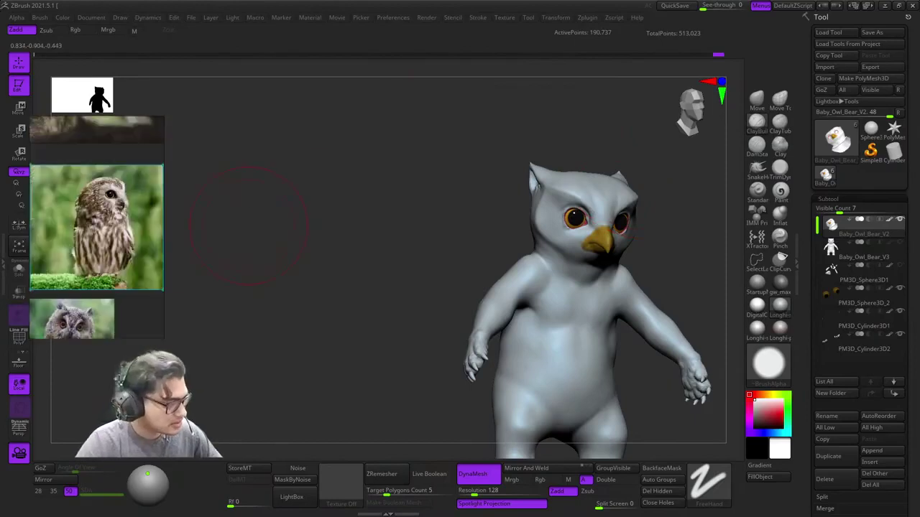
{"action": "middle_click_drag", "start_coordinate": [126, 215], "coordinate": [65, 268]}
{"action": "scroll", "coordinate": [86, 193], "scroll_direction": "up", "scroll_amount": 10}
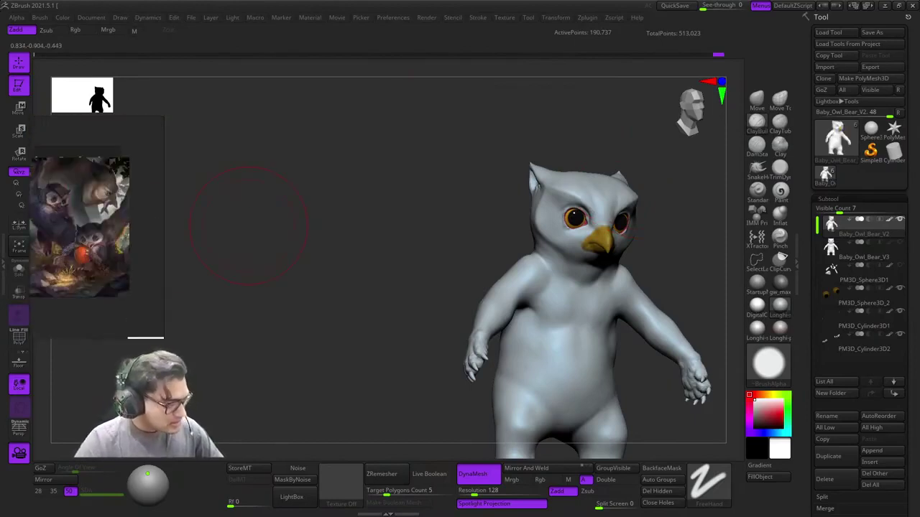
{"action": "right_click_drag", "start_coordinate": [488, 229], "coordinate": [431, 237]}
{"action": "key", "text": "f"}
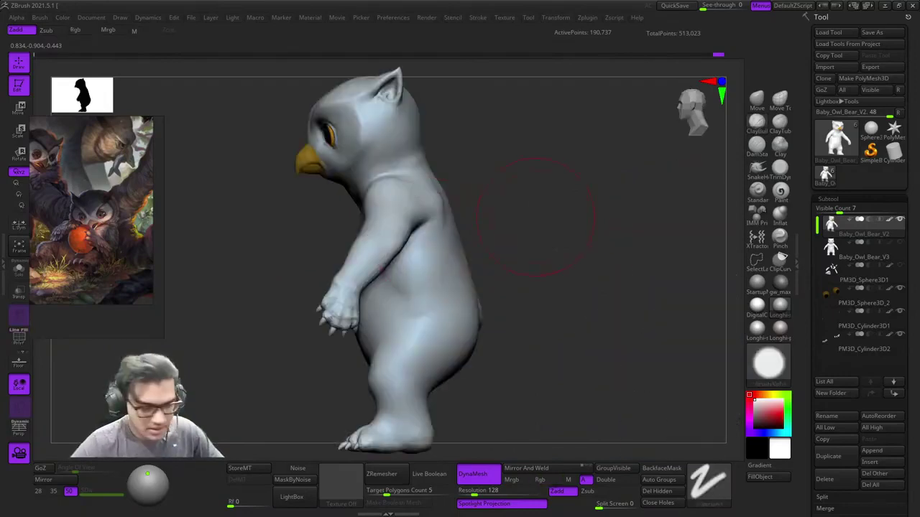
{"action": "right_click_drag", "start_coordinate": [403, 133], "coordinate": [505, 237], "text": "alt"}
Step: Step back through the undo history to review earlier versions of the head, and return to the latest sculpt state
{"action": "key", "text": "ctrl+z"}
{"action": "key", "text": "ctrl+z"}
{"action": "key", "text": "ctrl+z"}
{"action": "key", "text": "ctrl+z"}
{"action": "key", "text": "ctrl+z"}
{"action": "key", "text": "ctrl+z"}
{"action": "key", "text": "ctrl+z"}
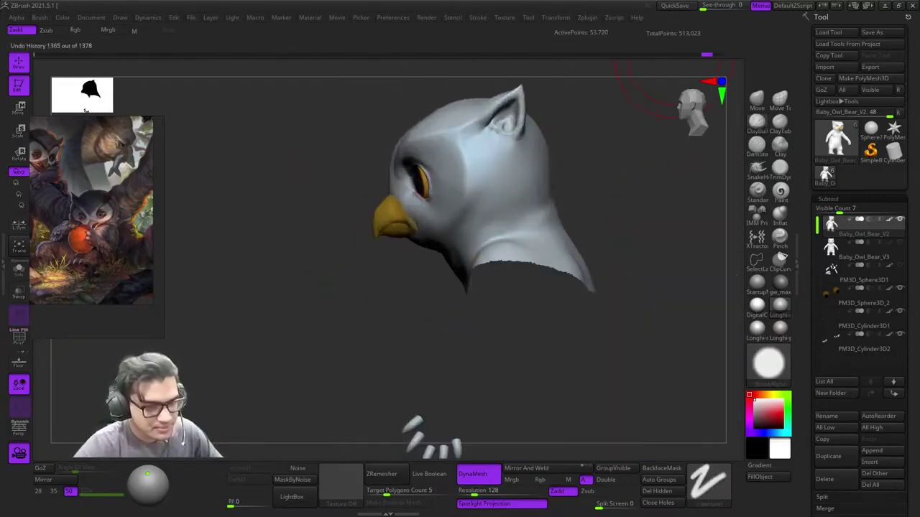
{"action": "key", "text": "ctrl+z"}
{"action": "key", "text": "ctrl+z"}
{"action": "key", "text": "ctrl+z"}
{"action": "key", "text": "ctrl+z"}
{"action": "key", "text": "ctrl+z"}
{"action": "key", "text": "ctrl+z"}
{"action": "key", "text": "ctrl+z"}
{"action": "key", "text": "ctrl+z"}
{"action": "key", "text": "ctrl+z"}
{"action": "key", "text": "ctrl+z"}
{"action": "key", "text": "ctrl+z"}
{"action": "key", "text": "ctrl+z"}
{"action": "key", "text": "ctrl+z"}
{"action": "key", "text": "ctrl+z"}
{"action": "key", "text": "ctrl+z"}
{"action": "key", "text": "ctrl+z"}
{"action": "key", "text": "ctrl+z"}
{"action": "key", "text": "ctrl+z"}
{"action": "key", "text": "ctrl+z"}
{"action": "key", "text": "ctrl+z"}
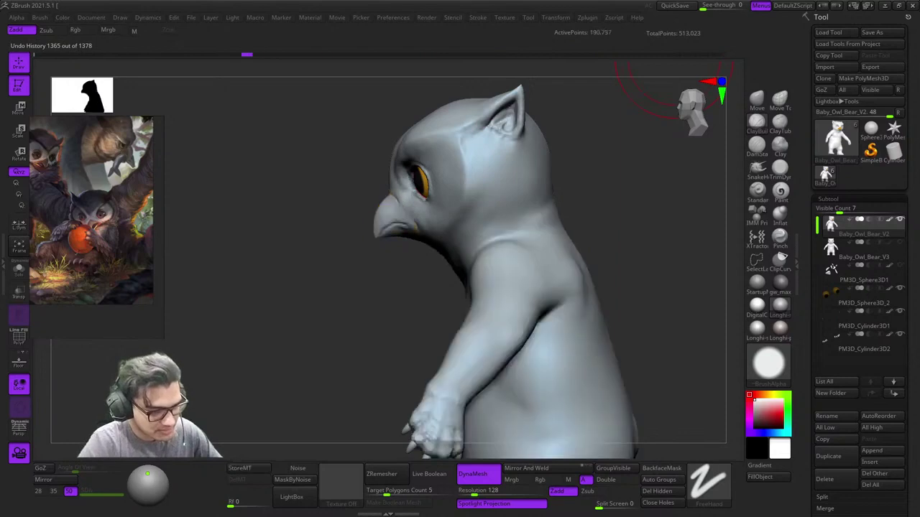
{"action": "left_click_drag", "start_coordinate": [246, 55], "coordinate": [718, 55]}
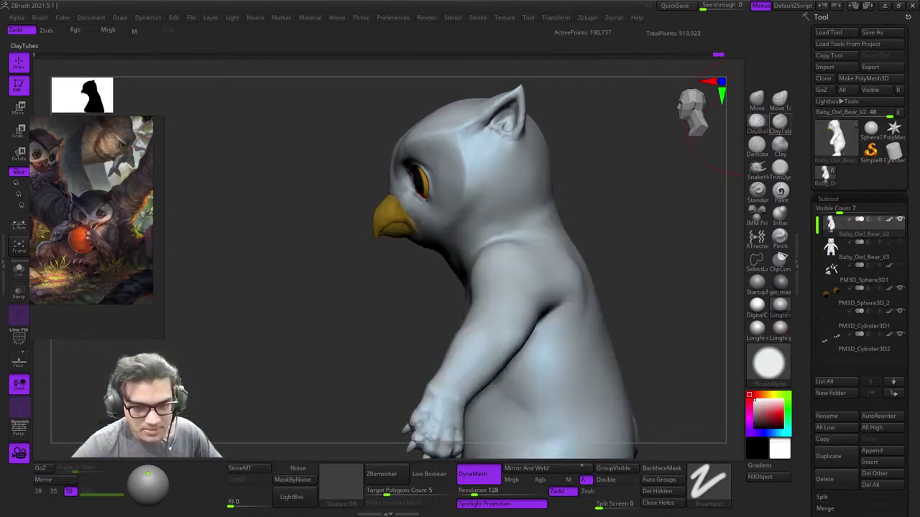
Step: Choose the Move Topological brush, adjust its size and reshape the throat line beneath the beak
{"action": "left_click", "coordinate": [780, 99]}
{"action": "right_click_drag", "start_coordinate": [417, 171], "coordinate": [479, 122], "text": "alt"}
{"action": "mouse_move", "coordinate": [480, 122]}
{"action": "right_mouse_down", "text": "ctrl"}
{"action": "mouse_move", "coordinate": [513, 159]}
{"action": "mouse_move", "coordinate": [550, 286]}
{"action": "mouse_move", "coordinate": [463, 224]}
{"action": "right_mouse_up", "text": "ctrl"}
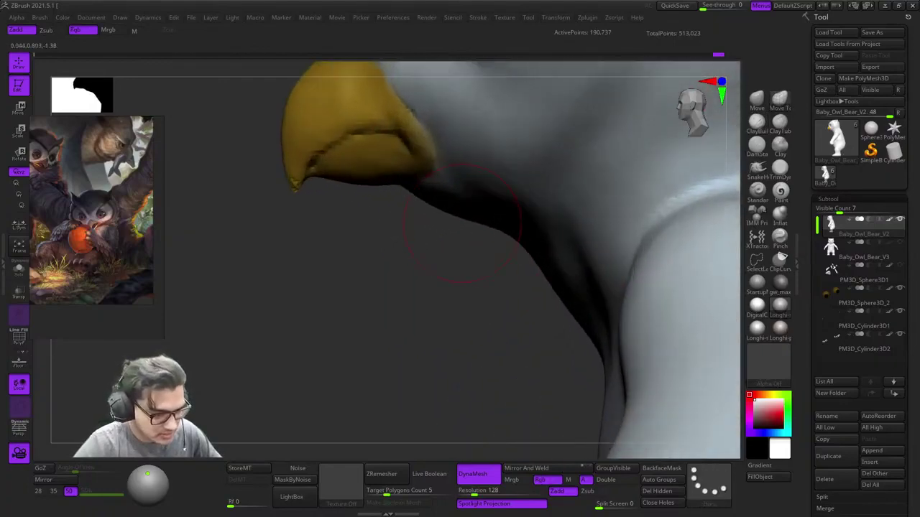
{"action": "key", "text": "space"}
{"action": "left_click", "coordinate": [462, 223]}
{"action": "key", "text": "space"}
{"action": "left_click", "coordinate": [454, 214]}
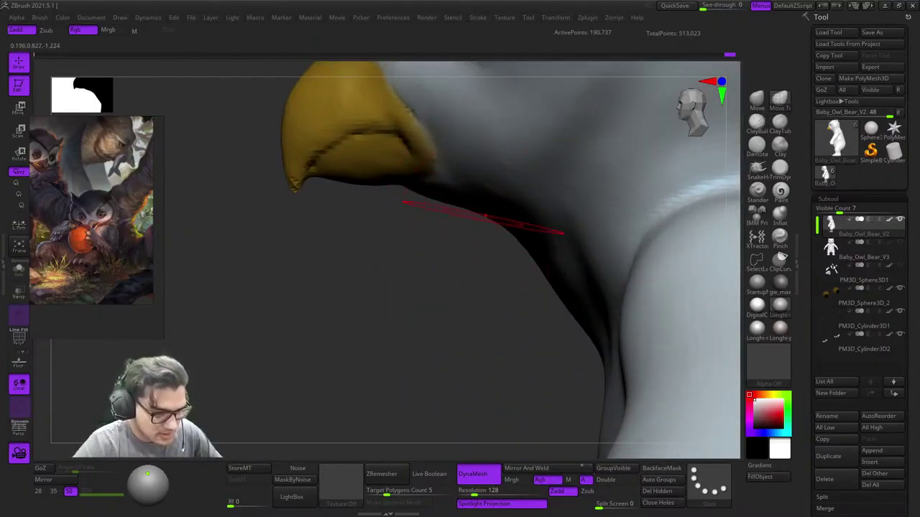
{"action": "mouse_move", "coordinate": [477, 211]}
{"action": "right_mouse_down"}
{"action": "mouse_move", "coordinate": [478, 246]}
{"action": "mouse_move", "coordinate": [467, 108]}
{"action": "right_mouse_up"}
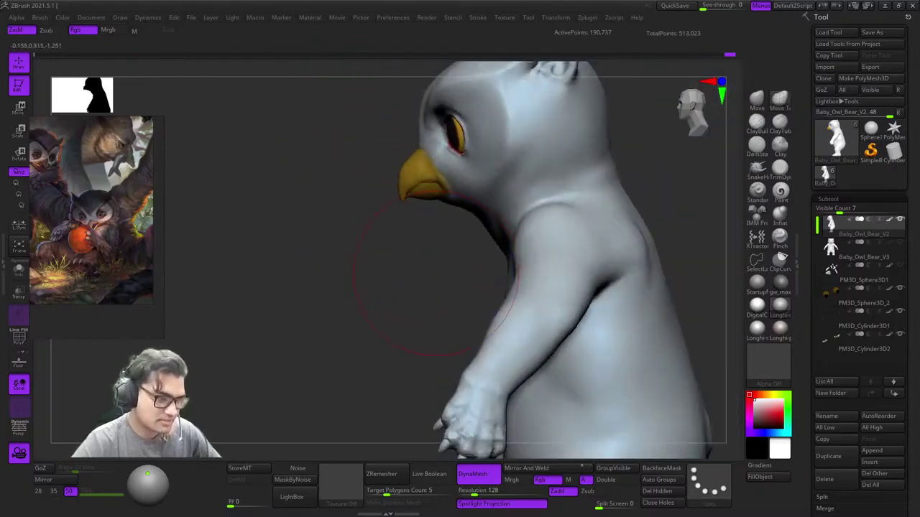
Step: Choose the ClayBuildup brush and build up the chin and throat below the beak
{"action": "mouse_move", "coordinate": [436, 273]}
{"action": "right_mouse_down", "text": "ctrl"}
{"action": "mouse_move", "coordinate": [440, 359]}
{"action": "mouse_move", "coordinate": [426, 294]}
{"action": "mouse_move", "coordinate": [460, 187]}
{"action": "mouse_move", "coordinate": [503, 257]}
{"action": "mouse_move", "coordinate": [535, 243]}
{"action": "mouse_move", "coordinate": [589, 273]}
{"action": "mouse_move", "coordinate": [496, 251]}
{"action": "mouse_move", "coordinate": [604, 175]}
{"action": "right_mouse_up", "text": "ctrl"}
{"action": "right_click", "coordinate": [426, 294]}
{"action": "left_click", "coordinate": [757, 122]}
{"action": "right_click_drag", "start_coordinate": [494, 213], "coordinate": [486, 237]}
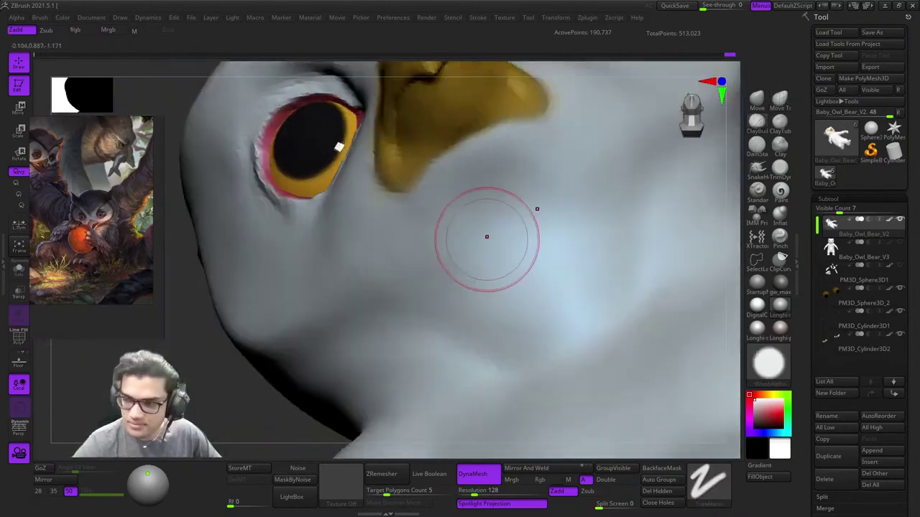
{"action": "right_click", "coordinate": [486, 239]}
{"action": "left_click_drag", "start_coordinate": [505, 216], "coordinate": [535, 278]}
{"action": "right_click", "coordinate": [496, 206]}
{"action": "left_click_drag", "start_coordinate": [495, 177], "coordinate": [537, 307]}
{"action": "right_click_drag", "start_coordinate": [537, 307], "coordinate": [478, 316]}
{"action": "right_click_drag", "start_coordinate": [478, 316], "coordinate": [507, 263], "text": "ctrl"}
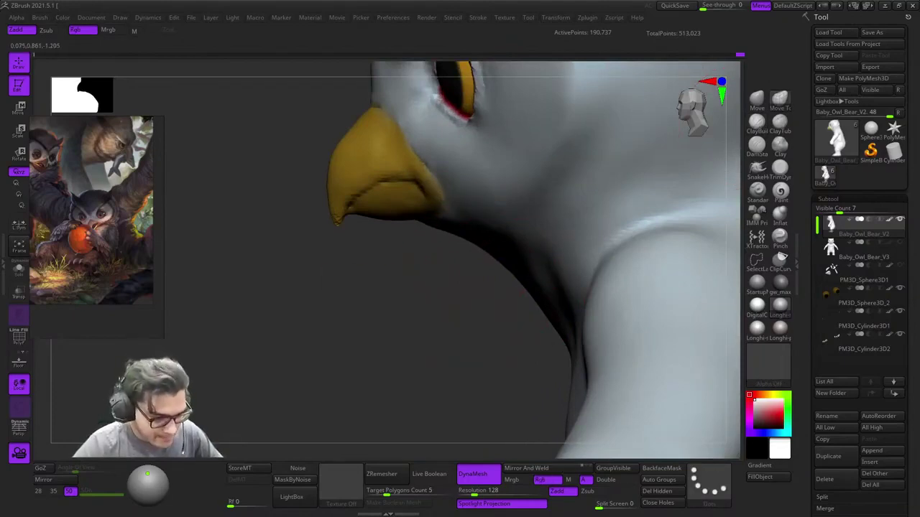
Step: Examine the throat contour from the side and smooth the transition from the chin to the neck beneath the beak
{"action": "mouse_move", "coordinate": [495, 252]}
{"action": "right_mouse_down", "text": "ctrl"}
{"action": "mouse_move", "coordinate": [497, 271]}
{"action": "mouse_move", "coordinate": [494, 235]}
{"action": "mouse_move", "coordinate": [490, 253]}
{"action": "right_mouse_up", "text": "ctrl"}
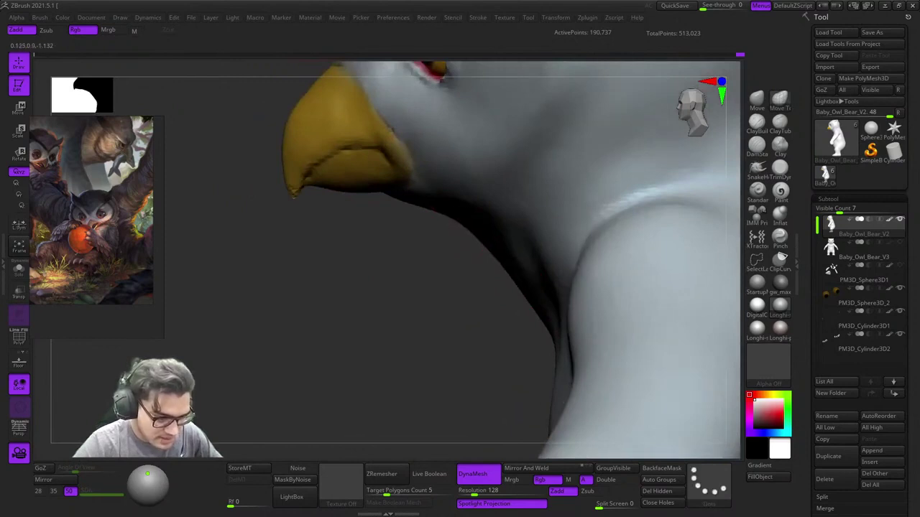
{"action": "right_click_drag", "start_coordinate": [487, 234], "coordinate": [489, 242], "text": "ctrl"}
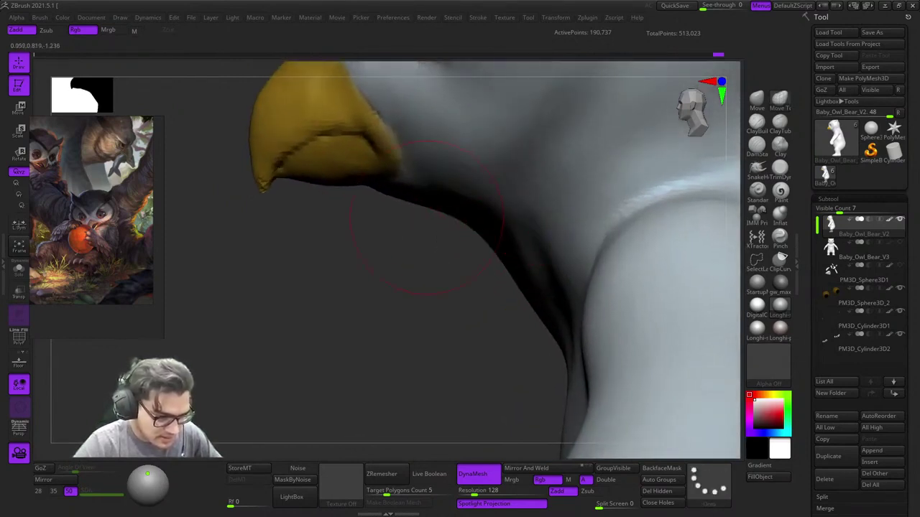
{"action": "right_click_drag", "start_coordinate": [488, 239], "coordinate": [551, 189]}
{"action": "right_click_drag", "start_coordinate": [429, 287], "coordinate": [489, 219], "text": "ctrl"}
{"action": "left_click_drag", "start_coordinate": [489, 220], "coordinate": [367, 309], "text": "shift"}
{"action": "right_click_drag", "start_coordinate": [367, 309], "coordinate": [525, 187]}
{"action": "mouse_move", "coordinate": [525, 187]}
{"action": "right_mouse_down"}
{"action": "mouse_move", "coordinate": [467, 216]}
{"action": "mouse_move", "coordinate": [489, 280]}
{"action": "mouse_move", "coordinate": [567, 244]}
{"action": "right_mouse_up"}
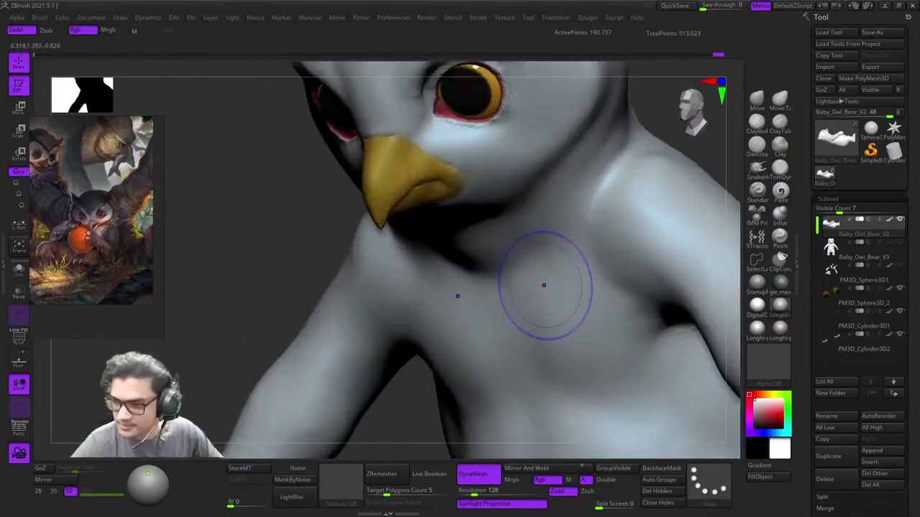
Step: Toggle the polyframe display on and off to inspect the mesh around the head, neck and chest
{"action": "key", "text": "shift+f"}
{"action": "key", "text": "shift+f"}
{"action": "right_click_drag", "start_coordinate": [505, 242], "coordinate": [486, 240]}
{"action": "key", "text": "shift+f"}
{"action": "key", "text": "shift+f"}
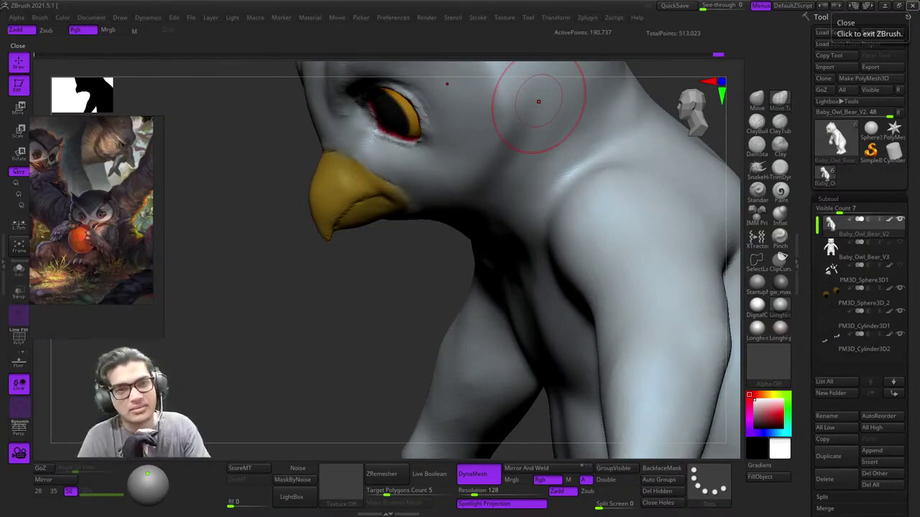
Step: Adjust the brush size and smooth the border where the upper beak meets the cheek
{"action": "mouse_move", "coordinate": [323, 147]}
{"action": "right_mouse_down"}
{"action": "mouse_move", "coordinate": [421, 153]}
{"action": "mouse_move", "coordinate": [431, 276]}
{"action": "right_mouse_up"}
{"action": "key", "text": "s"}
{"action": "mouse_move", "coordinate": [448, 203]}
{"action": "right_mouse_down"}
{"action": "mouse_move", "coordinate": [480, 198]}
{"action": "mouse_move", "coordinate": [493, 216]}
{"action": "right_mouse_up"}
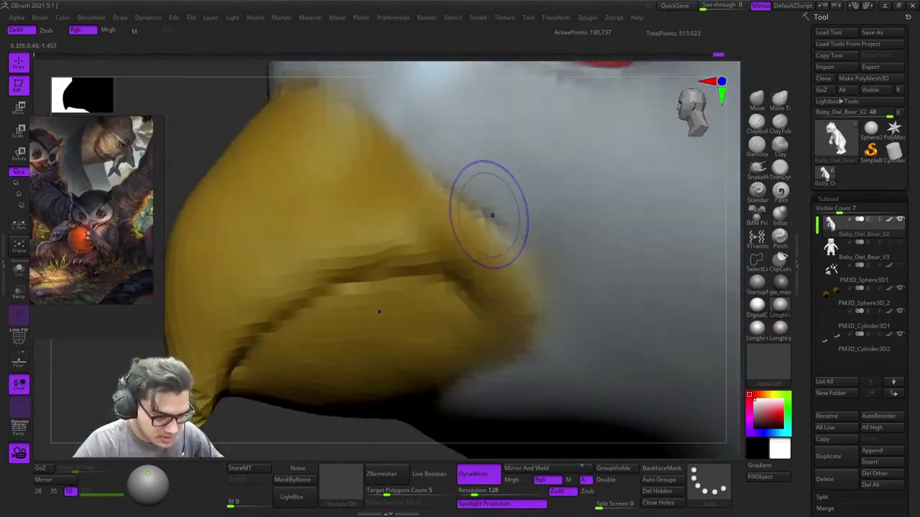
{"action": "mouse_move", "coordinate": [492, 216]}
{"action": "left_mouse_down", "text": "shift"}
{"action": "mouse_move", "coordinate": [522, 228]}
{"action": "mouse_move", "coordinate": [411, 115]}
{"action": "left_mouse_up", "text": "shift"}
{"action": "right_click_drag", "start_coordinate": [411, 115], "coordinate": [449, 213], "text": "ctrl"}
{"action": "right_click_drag", "start_coordinate": [460, 250], "coordinate": [462, 220]}
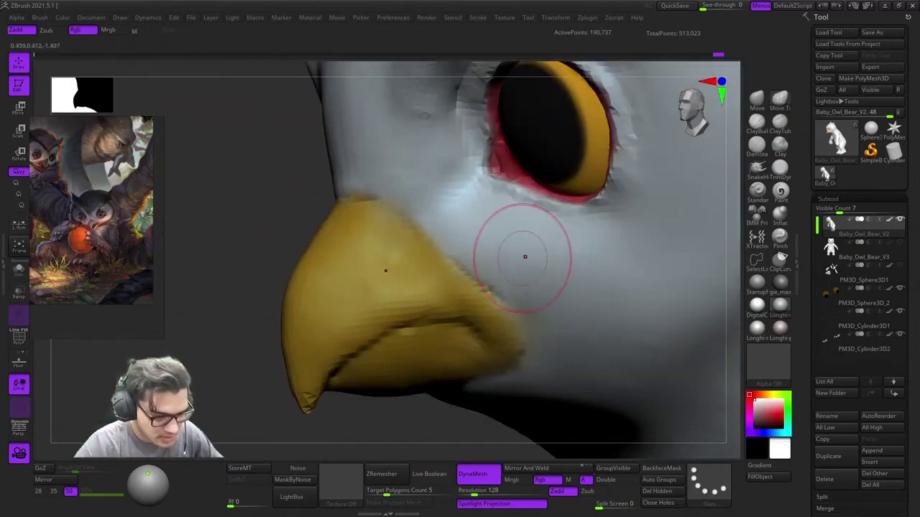
{"action": "right_click_drag", "start_coordinate": [524, 257], "coordinate": [512, 249]}
Step: Choose the DamStandard brush, adjust its size and sharpen the facial disc rim running from the ear down the cheek
{"action": "mouse_move", "coordinate": [580, 292]}
{"action": "right_mouse_down", "text": "ctrl"}
{"action": "mouse_move", "coordinate": [486, 240]}
{"action": "mouse_move", "coordinate": [516, 230]}
{"action": "mouse_move", "coordinate": [505, 260]}
{"action": "mouse_move", "coordinate": [460, 215]}
{"action": "mouse_move", "coordinate": [668, 173]}
{"action": "right_mouse_up", "text": "ctrl"}
{"action": "left_click", "coordinate": [757, 146]}
{"action": "right_click", "coordinate": [577, 143]}
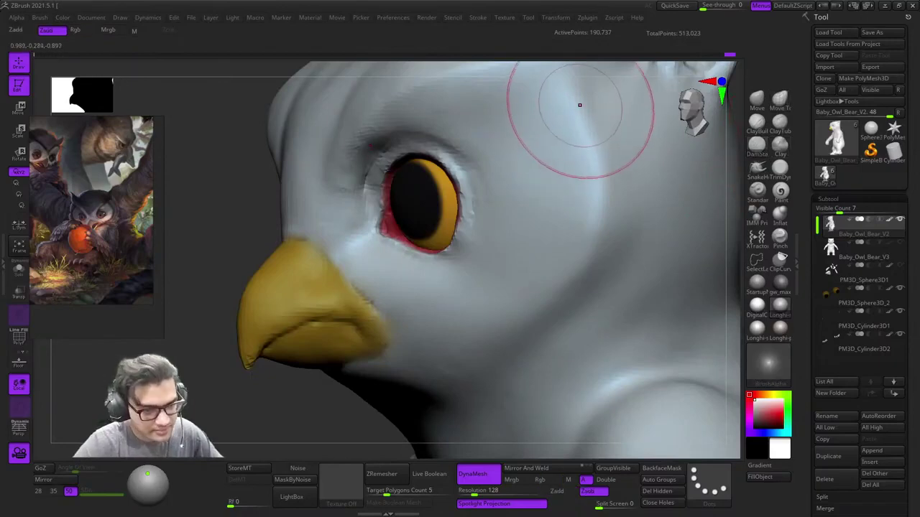
{"action": "left_click_drag", "start_coordinate": [579, 102], "coordinate": [597, 134]}
{"action": "right_click", "coordinate": [592, 136]}
{"action": "right_click", "coordinate": [586, 117]}
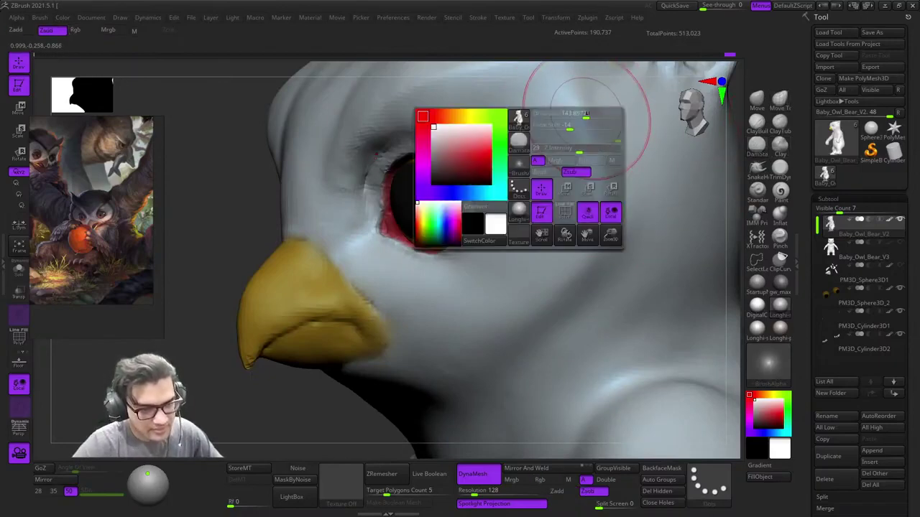
{"action": "mouse_move", "coordinate": [586, 113]}
{"action": "right_mouse_down", "text": "ctrl"}
{"action": "mouse_move", "coordinate": [572, 98]}
{"action": "mouse_move", "coordinate": [517, 124]}
{"action": "right_mouse_up", "text": "ctrl"}
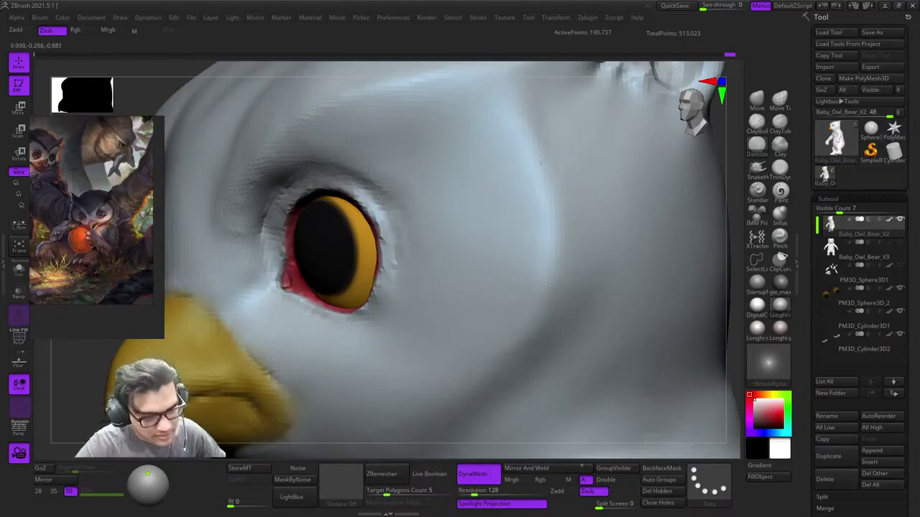
{"action": "right_click_drag", "start_coordinate": [515, 353], "coordinate": [551, 173]}
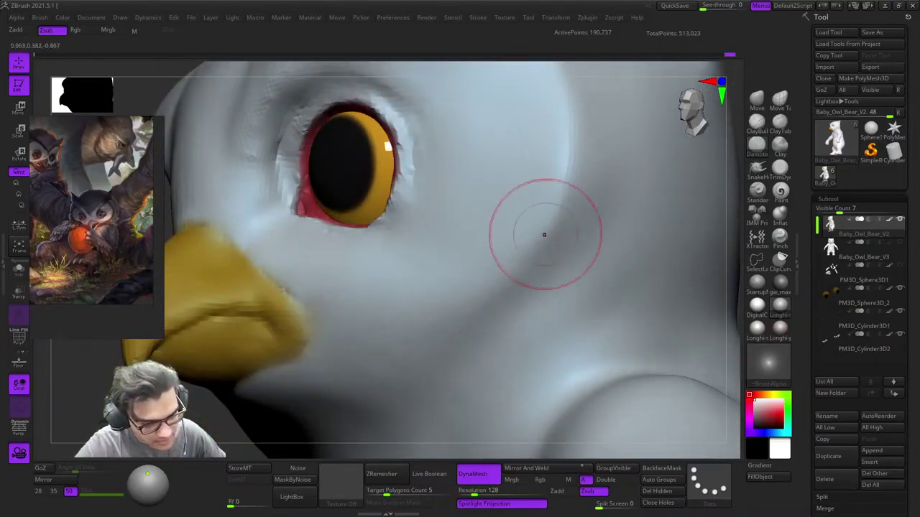
{"action": "right_click_drag", "start_coordinate": [545, 173], "coordinate": [538, 319], "text": "alt"}
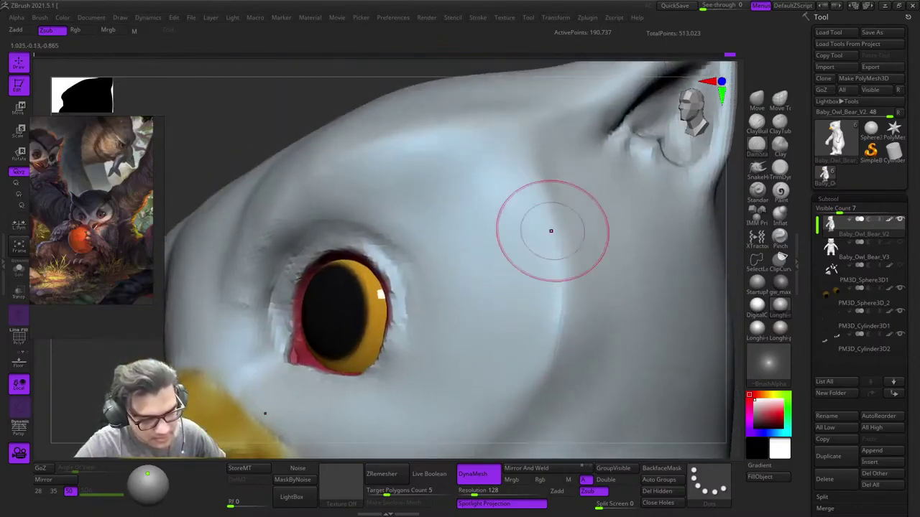
Step: Refine the facial disc rim beside the eye, then switch brushes to soften and reshape its edge in profile
{"action": "mouse_move", "coordinate": [563, 242]}
{"action": "right_mouse_down", "text": "ctrl"}
{"action": "mouse_move", "coordinate": [477, 239]}
{"action": "mouse_move", "coordinate": [566, 261]}
{"action": "right_mouse_up", "text": "ctrl"}
{"action": "right_click_drag", "start_coordinate": [566, 260], "coordinate": [567, 162], "text": "alt"}
{"action": "mouse_move", "coordinate": [555, 194]}
{"action": "right_mouse_down"}
{"action": "mouse_move", "coordinate": [496, 215]}
{"action": "mouse_move", "coordinate": [505, 282]}
{"action": "mouse_move", "coordinate": [515, 288]}
{"action": "right_mouse_up"}
{"action": "right_click", "coordinate": [505, 281]}
{"action": "key", "text": "3"}
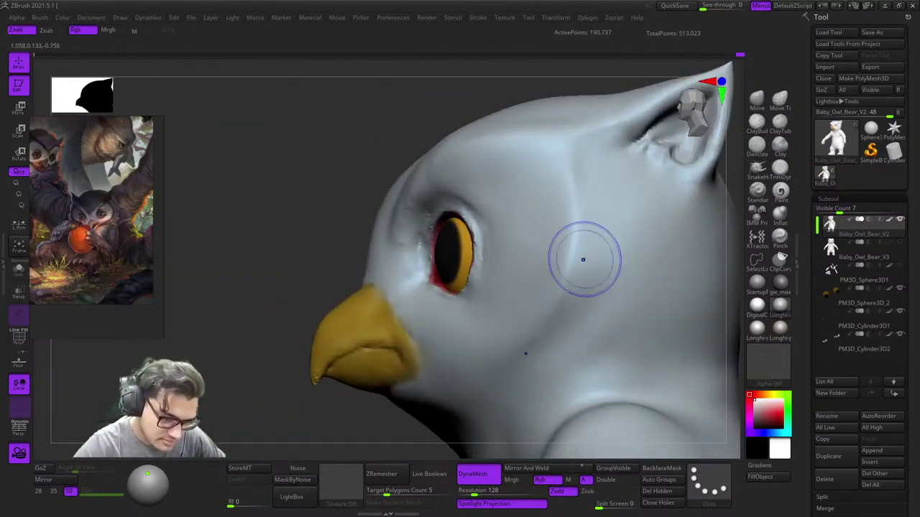
{"action": "right_click_drag", "start_coordinate": [565, 195], "coordinate": [611, 188]}
Step: Return to the DamStandard brush and define the brow edge from the ear base toward the eye
{"action": "key", "text": "2"}
{"action": "mouse_move", "coordinate": [485, 156]}
{"action": "right_mouse_down"}
{"action": "mouse_move", "coordinate": [480, 179]}
{"action": "mouse_move", "coordinate": [434, 180]}
{"action": "mouse_move", "coordinate": [430, 246]}
{"action": "mouse_move", "coordinate": [447, 287]}
{"action": "right_mouse_up"}
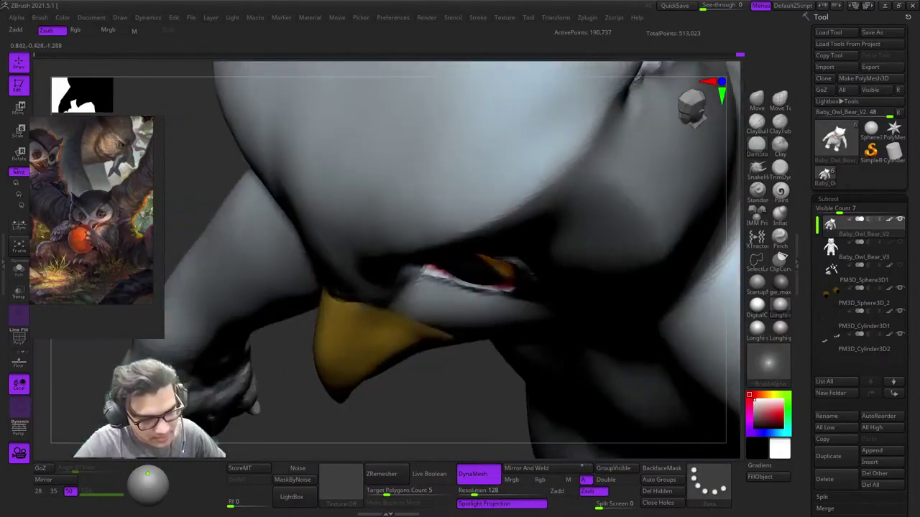
{"action": "right_click_drag", "start_coordinate": [559, 158], "coordinate": [537, 231], "text": "alt"}
{"action": "right_click_drag", "start_coordinate": [601, 126], "coordinate": [547, 143], "text": "alt"}
{"action": "right_click_drag", "start_coordinate": [548, 144], "coordinate": [543, 191], "text": "ctrl"}
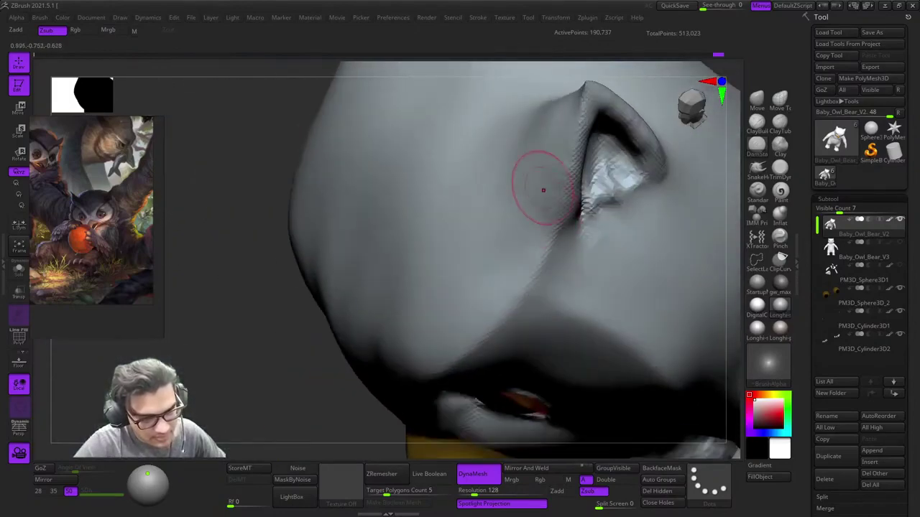
{"action": "right_click_drag", "start_coordinate": [537, 255], "coordinate": [540, 160], "text": "alt"}
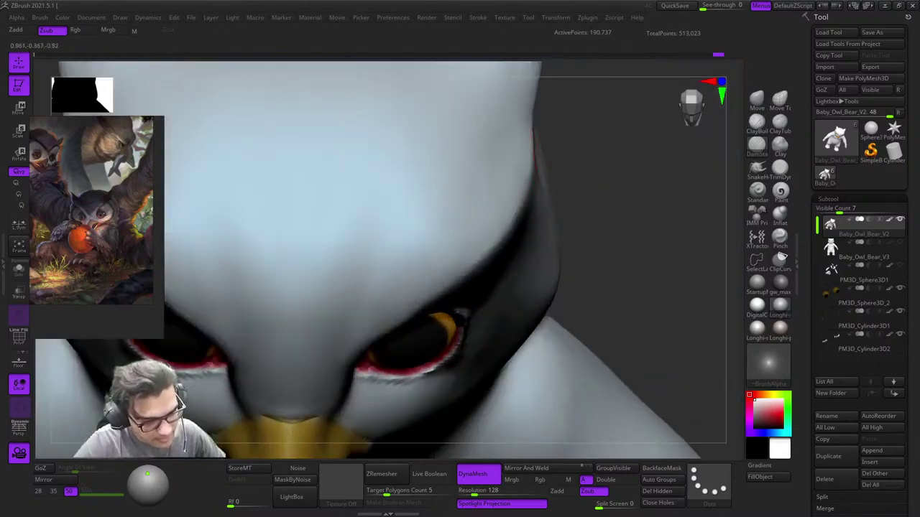
{"action": "right_click_drag", "start_coordinate": [476, 255], "coordinate": [536, 190]}
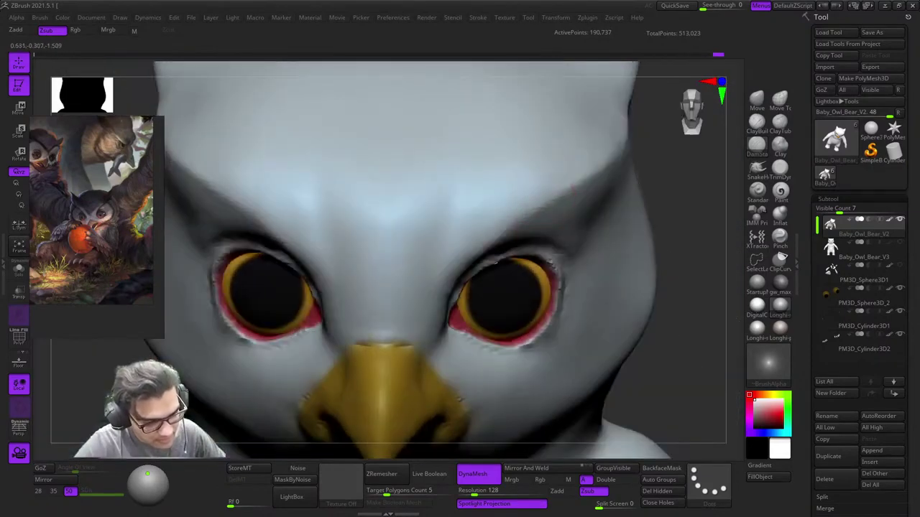
Step: Refine the inner brow and the hollow between the eye's inner corner and the beak
{"action": "right_click_drag", "start_coordinate": [471, 265], "coordinate": [504, 245]}
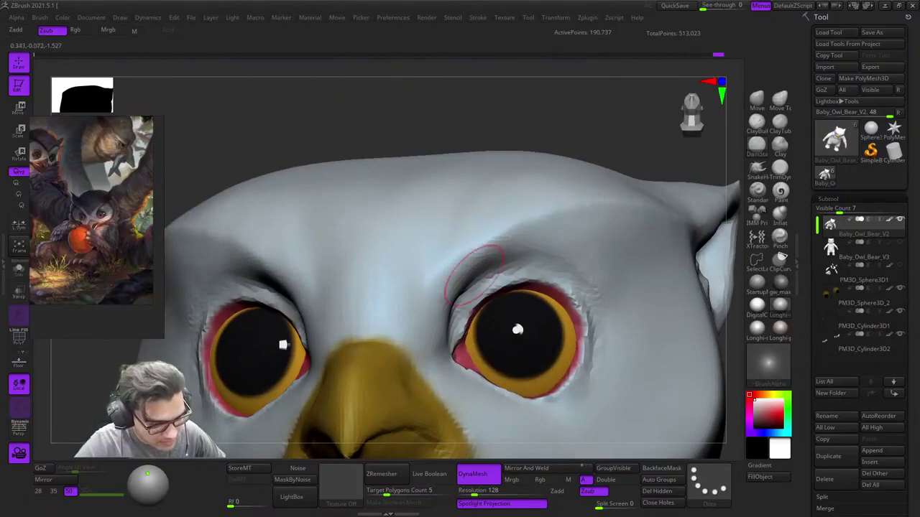
{"action": "right_click_drag", "start_coordinate": [444, 352], "coordinate": [426, 248], "text": "alt"}
{"action": "right_click_drag", "start_coordinate": [426, 247], "coordinate": [429, 270], "text": "ctrl"}
{"action": "right_click_drag", "start_coordinate": [499, 271], "coordinate": [449, 285], "text": "ctrl"}
{"action": "right_click", "coordinate": [449, 285]}
{"action": "right_click_drag", "start_coordinate": [546, 251], "coordinate": [501, 207]}
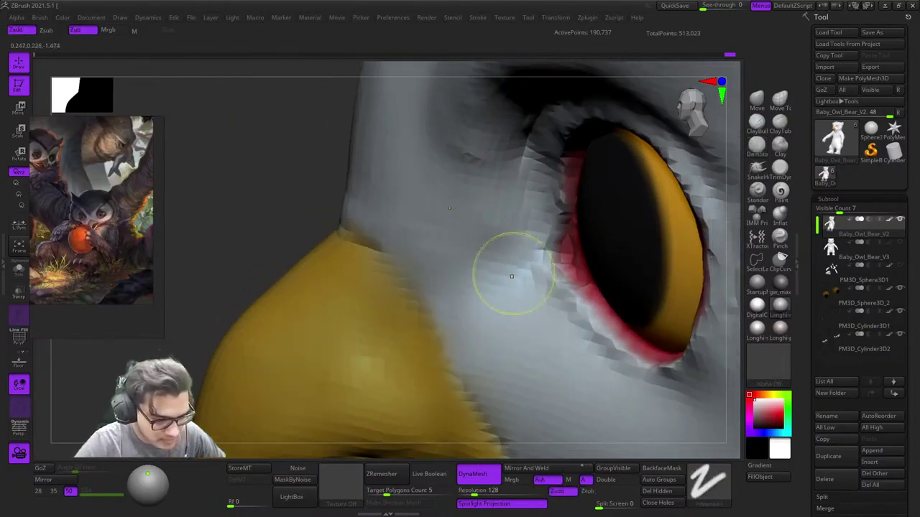
{"action": "right_click_drag", "start_coordinate": [511, 275], "coordinate": [502, 197], "text": "ctrl"}
{"action": "right_click_drag", "start_coordinate": [501, 197], "coordinate": [464, 184]}
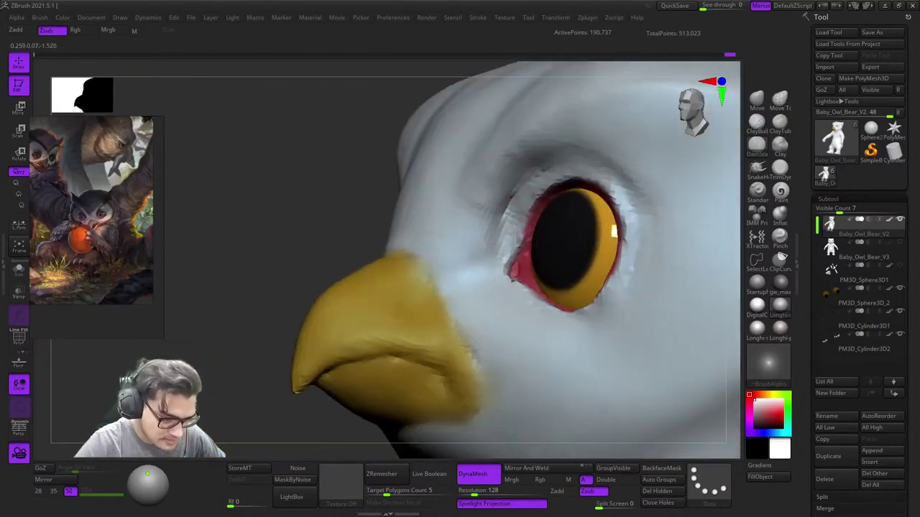
Step: Carve the lower eyelid crease from the inner corner around to the outer corner of the eye
{"action": "right_click_drag", "start_coordinate": [498, 299], "coordinate": [484, 216]}
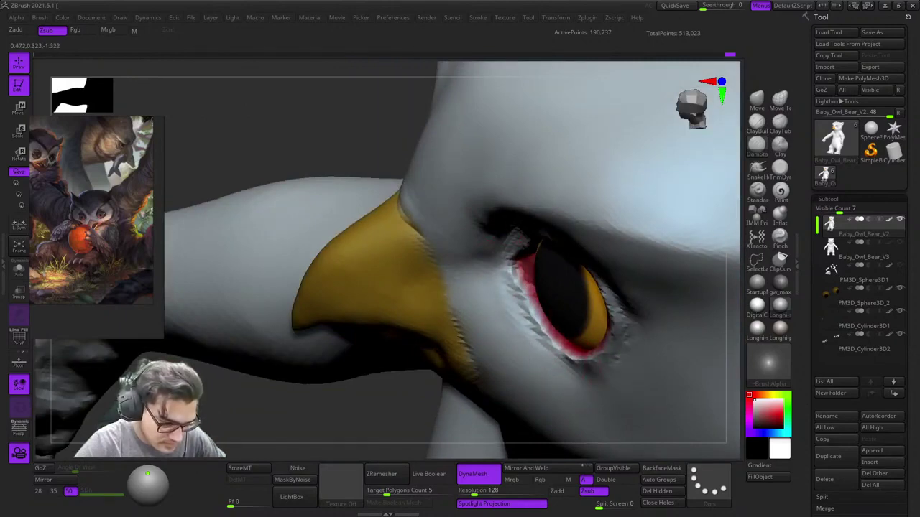
{"action": "right_click_drag", "start_coordinate": [562, 380], "coordinate": [490, 197]}
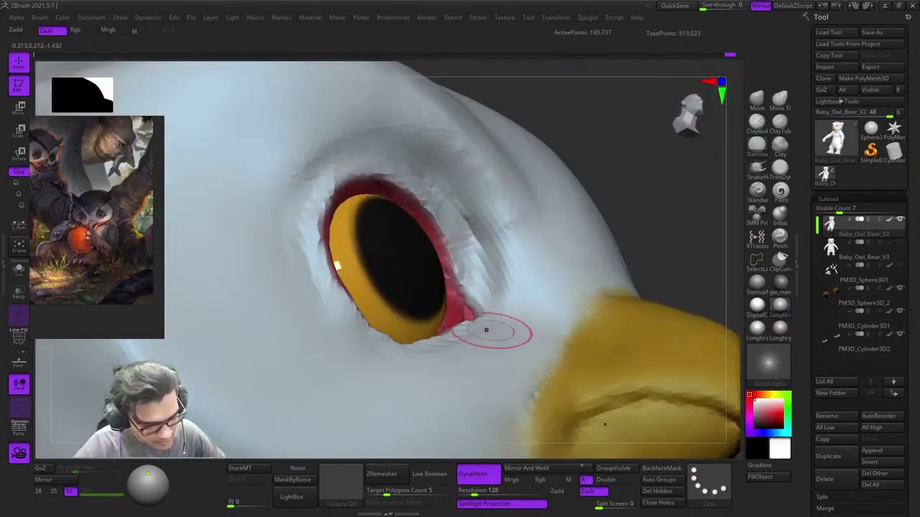
{"action": "right_click_drag", "start_coordinate": [485, 330], "coordinate": [521, 247]}
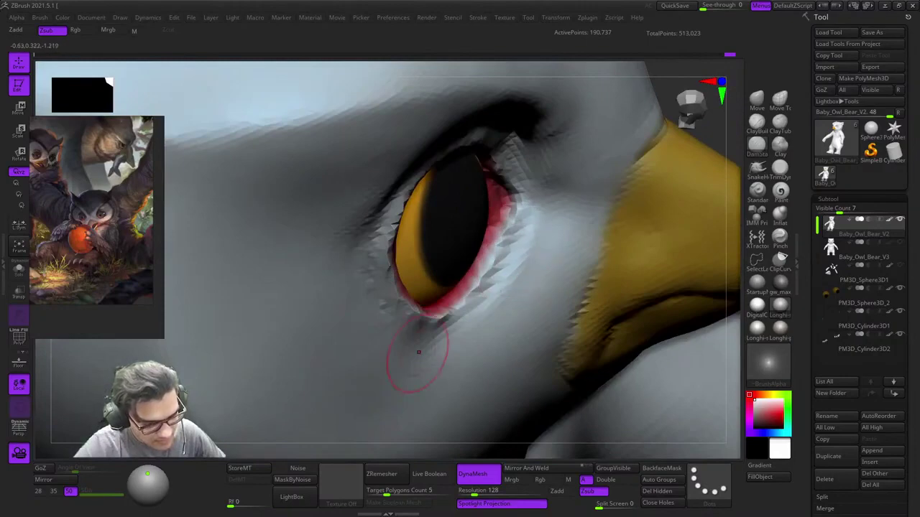
{"action": "right_click_drag", "start_coordinate": [419, 352], "coordinate": [501, 277]}
{"action": "right_click_drag", "start_coordinate": [442, 246], "coordinate": [494, 309], "text": "ctrl"}
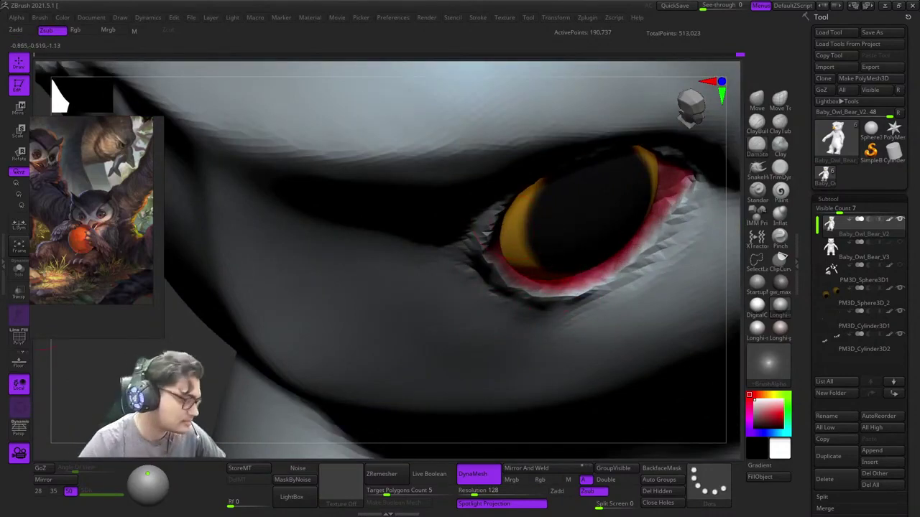
Step: Check the owl bear illustration and refine the creases around the eyelids and inner eye corner with the DamStandard brush
{"action": "scroll", "coordinate": [95, 215], "scroll_direction": "up", "scroll_amount": 6}
{"action": "scroll", "coordinate": [86, 220], "scroll_direction": "down", "scroll_amount": 7}
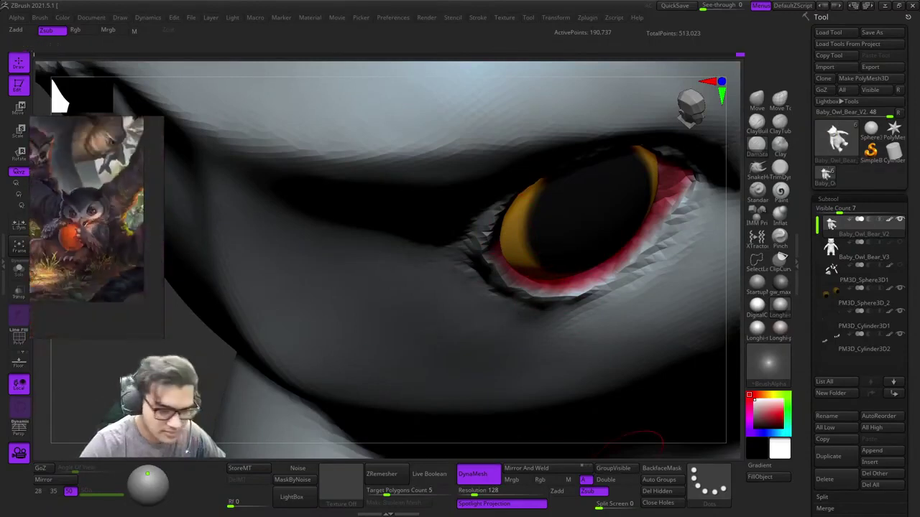
{"action": "right_click_drag", "start_coordinate": [631, 445], "coordinate": [668, 216], "text": "ctrl"}
{"action": "mouse_move", "coordinate": [316, 302]}
{"action": "right_mouse_down"}
{"action": "mouse_move", "coordinate": [402, 262]}
{"action": "mouse_move", "coordinate": [467, 381]}
{"action": "right_mouse_up"}
{"action": "mouse_move", "coordinate": [467, 380]}
{"action": "right_mouse_down"}
{"action": "mouse_move", "coordinate": [544, 304]}
{"action": "mouse_move", "coordinate": [548, 312]}
{"action": "mouse_move", "coordinate": [476, 256]}
{"action": "right_mouse_up"}
{"action": "key", "text": "space"}
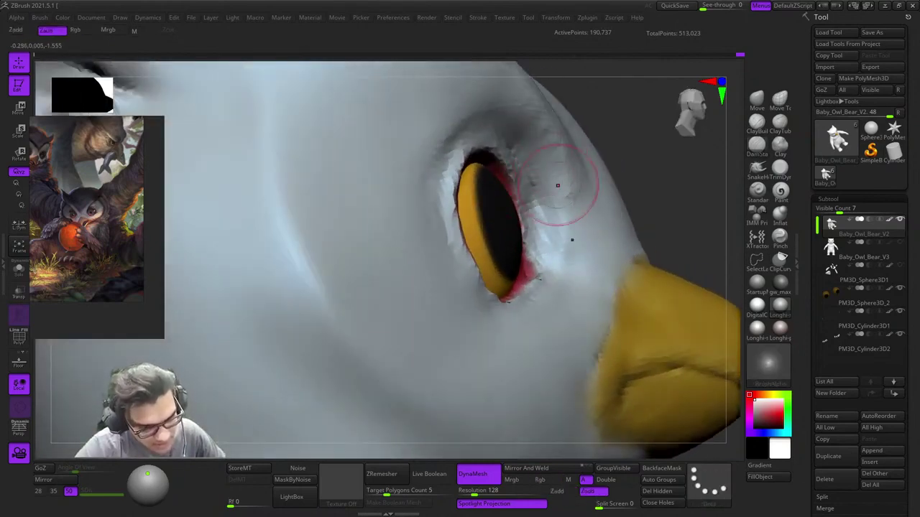
{"action": "right_click_drag", "start_coordinate": [558, 186], "coordinate": [503, 216]}
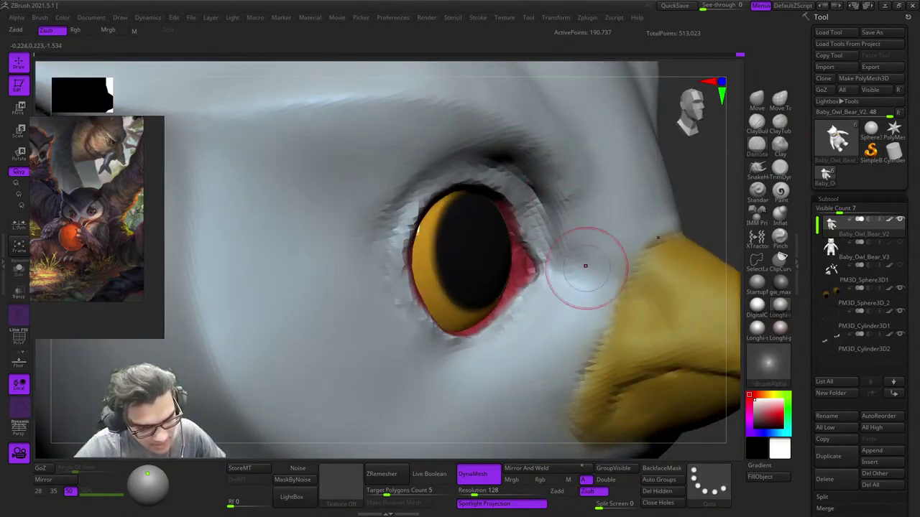
{"action": "right_click_drag", "start_coordinate": [585, 264], "coordinate": [575, 215]}
{"action": "mouse_move", "coordinate": [575, 216]}
{"action": "right_mouse_down", "text": "ctrl"}
{"action": "mouse_move", "coordinate": [587, 259]}
{"action": "mouse_move", "coordinate": [565, 276]}
{"action": "mouse_move", "coordinate": [496, 213]}
{"action": "mouse_move", "coordinate": [536, 249]}
{"action": "right_mouse_up", "text": "ctrl"}
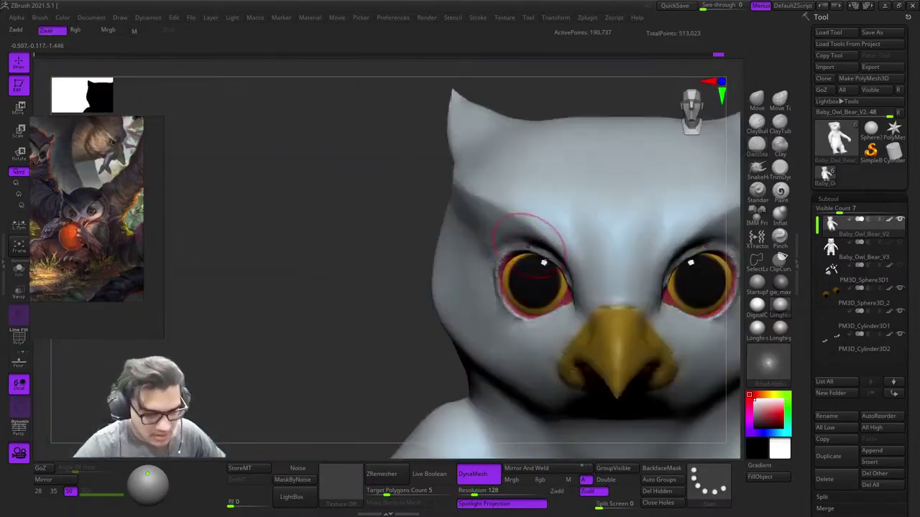
Step: Inspect the full figure and its polyframe, and deepen the mouth line and mouth corner on the beak
{"action": "key", "text": "f"}
{"action": "key", "text": "shift+f"}
{"action": "key", "text": "shift+f"}
{"action": "right_click_drag", "start_coordinate": [478, 224], "coordinate": [496, 252]}
{"action": "right_click_drag", "start_coordinate": [496, 251], "coordinate": [554, 198], "text": "ctrl"}
{"action": "right_click", "coordinate": [489, 249]}
{"action": "right_click_drag", "start_coordinate": [391, 312], "coordinate": [495, 338], "text": "ctrl"}
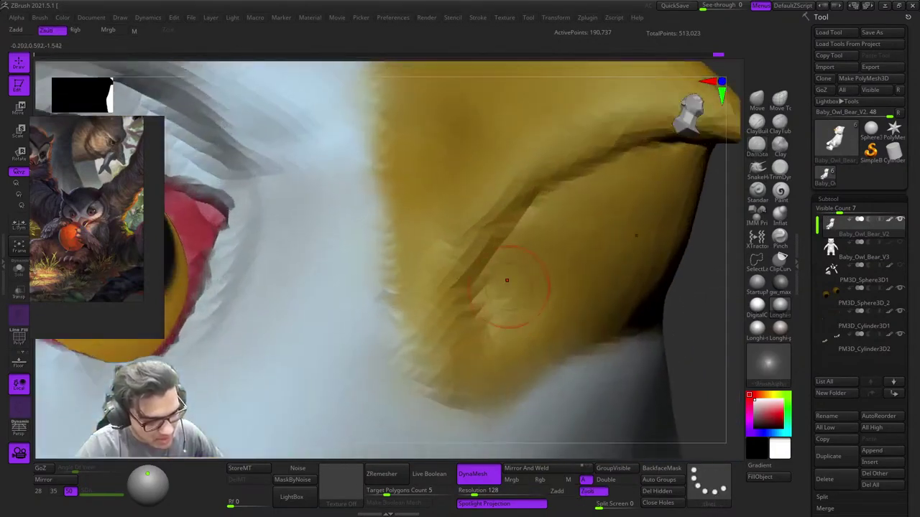
{"action": "right_click_drag", "start_coordinate": [514, 286], "coordinate": [519, 245]}
{"action": "right_click_drag", "start_coordinate": [519, 244], "coordinate": [430, 314], "text": "alt"}
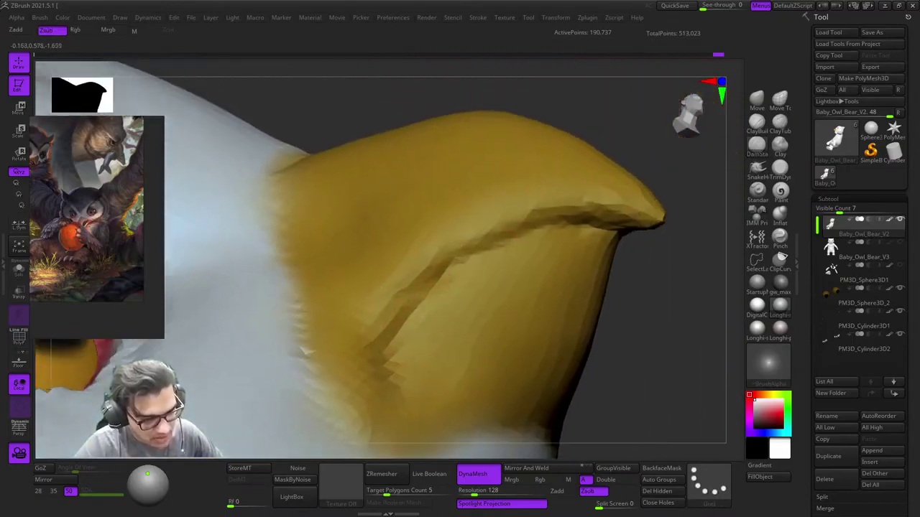
{"action": "right_click_drag", "start_coordinate": [459, 287], "coordinate": [403, 187], "text": "ctrl"}
{"action": "right_click_drag", "start_coordinate": [503, 194], "coordinate": [539, 245], "text": "ctrl"}
Step: Choose the Move Topological brush, adjust its size and reshape the bridge and upper curve of the beak
{"action": "right_click_drag", "start_coordinate": [539, 244], "coordinate": [555, 262]}
{"action": "left_click", "coordinate": [779, 102]}
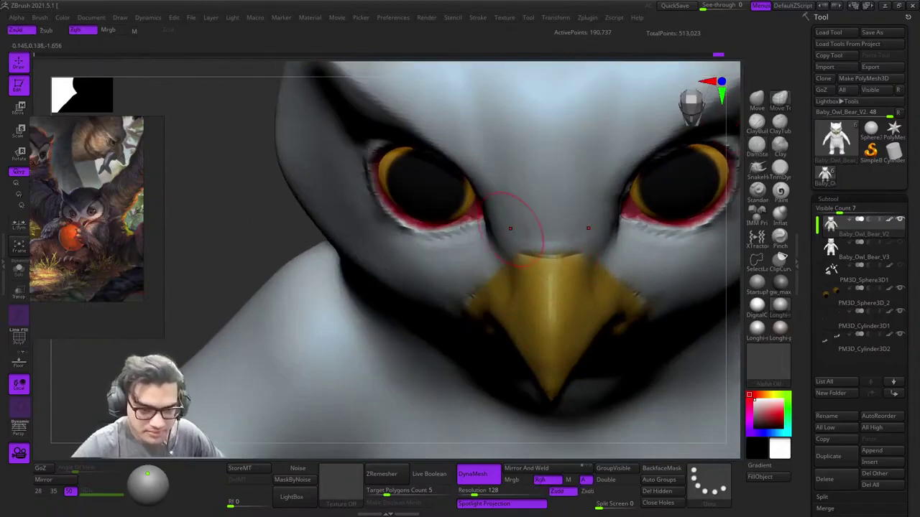
{"action": "key", "text": "space"}
{"action": "mouse_move", "coordinate": [510, 224]}
{"action": "right_mouse_down", "text": "ctrl"}
{"action": "mouse_move", "coordinate": [516, 269]}
{"action": "mouse_move", "coordinate": [475, 230]}
{"action": "mouse_move", "coordinate": [572, 240]}
{"action": "mouse_move", "coordinate": [543, 182]}
{"action": "mouse_move", "coordinate": [595, 321]}
{"action": "right_mouse_up", "text": "ctrl"}
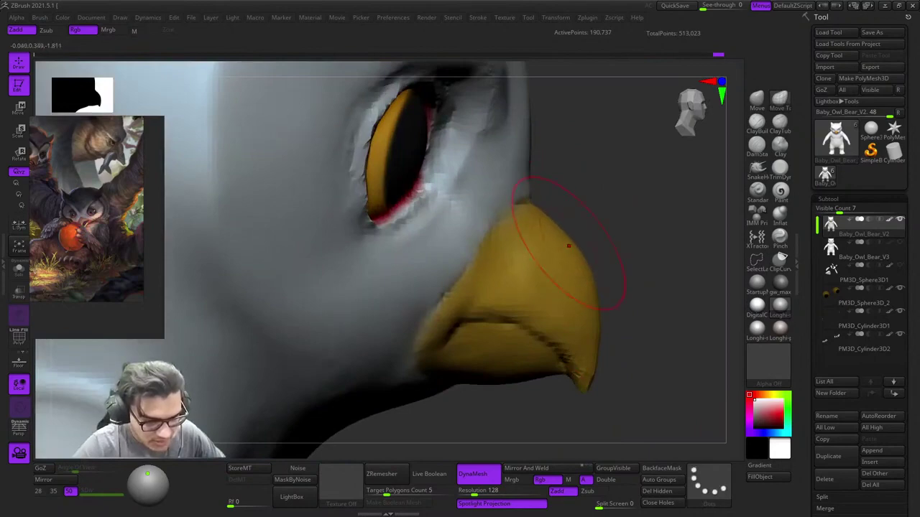
{"action": "right_click_drag", "start_coordinate": [596, 320], "coordinate": [600, 282], "text": "ctrl"}
{"action": "right_click_drag", "start_coordinate": [600, 281], "coordinate": [622, 251], "text": "alt"}
{"action": "mouse_move", "coordinate": [622, 251]}
{"action": "right_mouse_down"}
{"action": "mouse_move", "coordinate": [574, 247]}
{"action": "mouse_move", "coordinate": [622, 258]}
{"action": "mouse_move", "coordinate": [608, 253]}
{"action": "right_mouse_up"}
{"action": "right_click", "coordinate": [623, 259]}
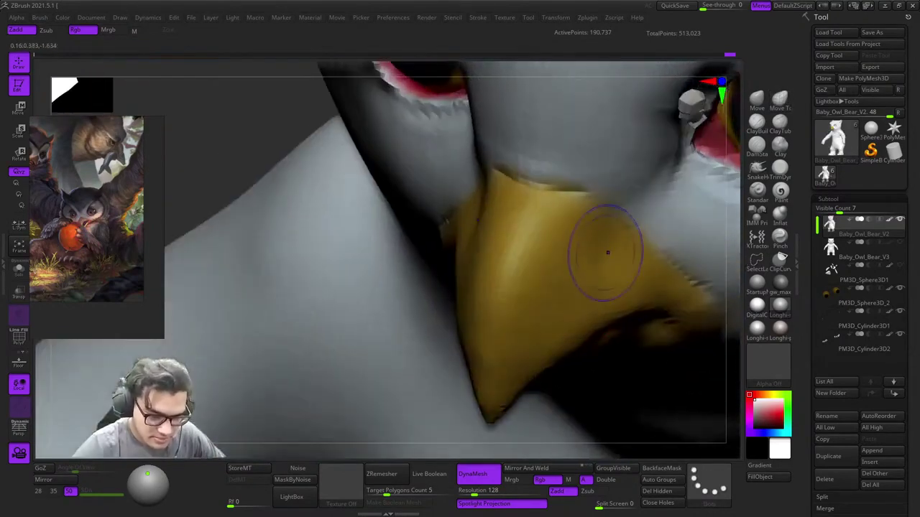
{"action": "mouse_move", "coordinate": [659, 301]}
{"action": "right_mouse_down"}
{"action": "mouse_move", "coordinate": [536, 165]}
{"action": "mouse_move", "coordinate": [593, 197]}
{"action": "right_mouse_up"}
Step: Choose the ClayBuildup brush and build up the side of the beak around the mouth corner
{"action": "left_click", "coordinate": [755, 125]}
{"action": "right_click_drag", "start_coordinate": [593, 198], "coordinate": [515, 227]}
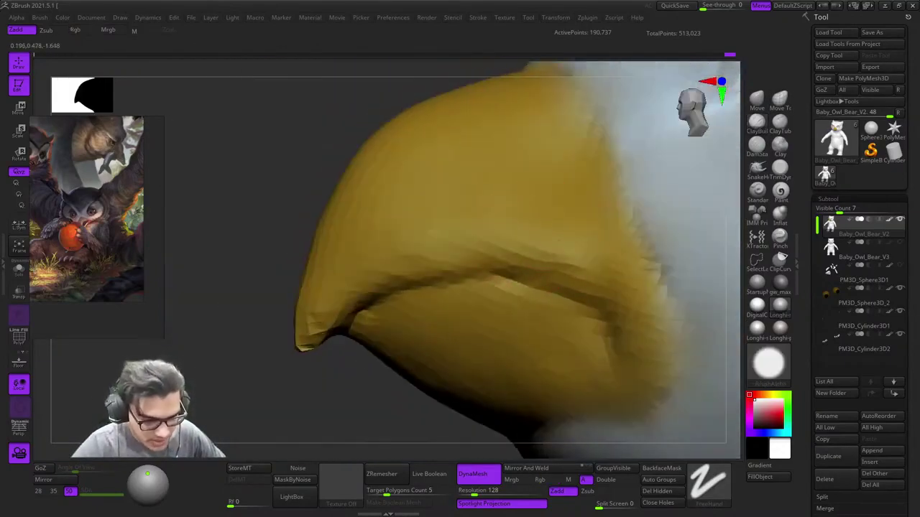
{"action": "mouse_move", "coordinate": [602, 273]}
{"action": "right_mouse_down"}
{"action": "mouse_move", "coordinate": [566, 242]}
{"action": "mouse_move", "coordinate": [519, 248]}
{"action": "right_mouse_up"}
{"action": "mouse_move", "coordinate": [585, 237]}
{"action": "left_mouse_down"}
{"action": "mouse_move", "coordinate": [650, 284]}
{"action": "mouse_move", "coordinate": [661, 323]}
{"action": "left_mouse_up"}
{"action": "mouse_move", "coordinate": [661, 324]}
{"action": "right_mouse_down"}
{"action": "mouse_move", "coordinate": [610, 283]}
{"action": "mouse_move", "coordinate": [645, 274]}
{"action": "mouse_move", "coordinate": [633, 282]}
{"action": "mouse_move", "coordinate": [620, 259]}
{"action": "right_mouse_up"}
{"action": "right_click_drag", "start_coordinate": [563, 292], "coordinate": [555, 252], "text": "ctrl"}
{"action": "right_click_drag", "start_coordinate": [555, 251], "coordinate": [510, 284]}
Step: Build up the lower beak's underside and check the beak's shape from below and in profile
{"action": "right_click_drag", "start_coordinate": [488, 323], "coordinate": [529, 208]}
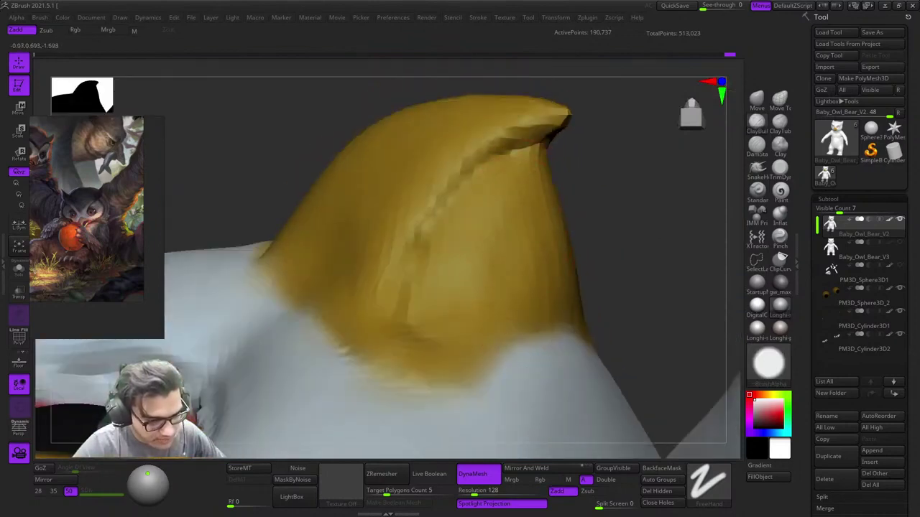
{"action": "right_click_drag", "start_coordinate": [569, 281], "coordinate": [552, 216]}
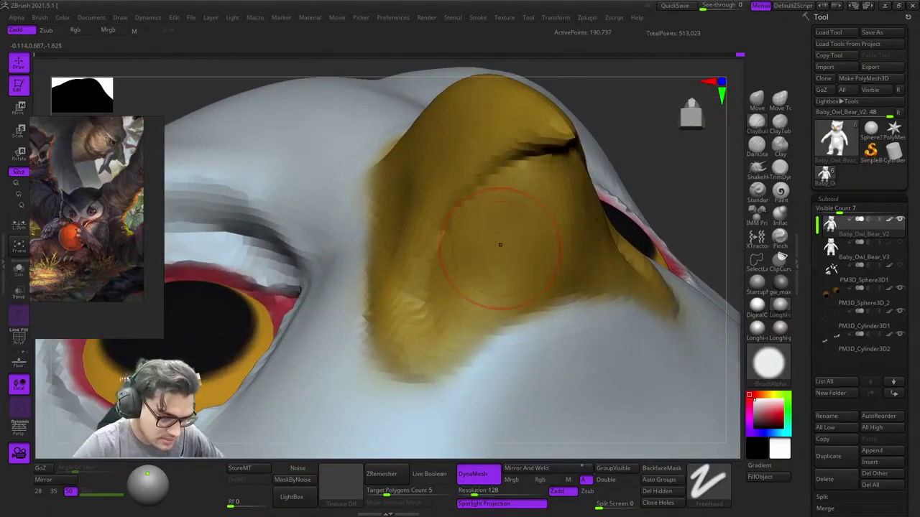
{"action": "right_click_drag", "start_coordinate": [500, 245], "coordinate": [410, 185]}
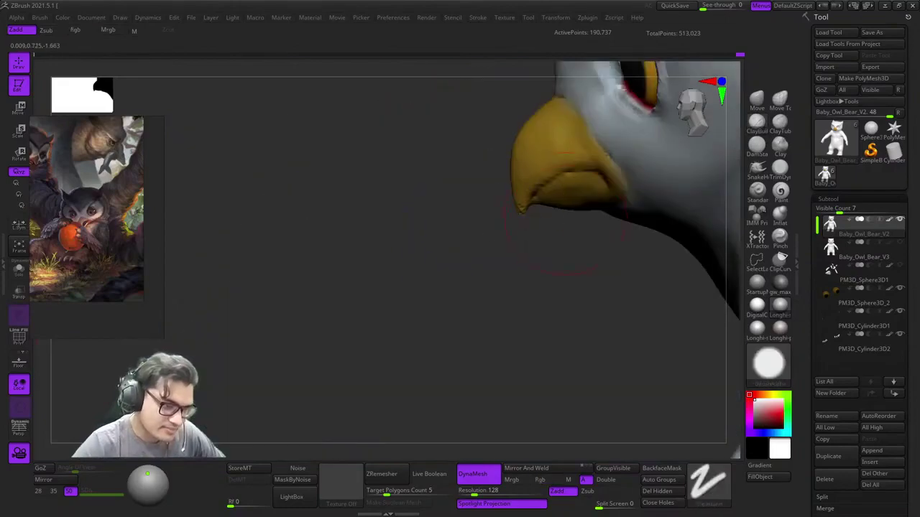
{"action": "mouse_move", "coordinate": [554, 266]}
{"action": "right_mouse_down"}
{"action": "mouse_move", "coordinate": [594, 216]}
{"action": "mouse_move", "coordinate": [585, 169]}
{"action": "mouse_move", "coordinate": [582, 240]}
{"action": "mouse_move", "coordinate": [562, 242]}
{"action": "right_mouse_up"}
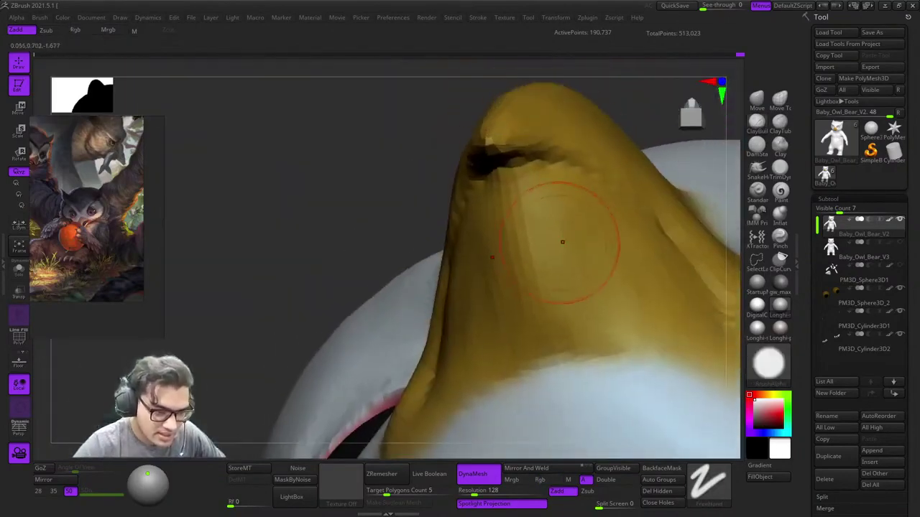
{"action": "right_click_drag", "start_coordinate": [460, 309], "coordinate": [539, 212]}
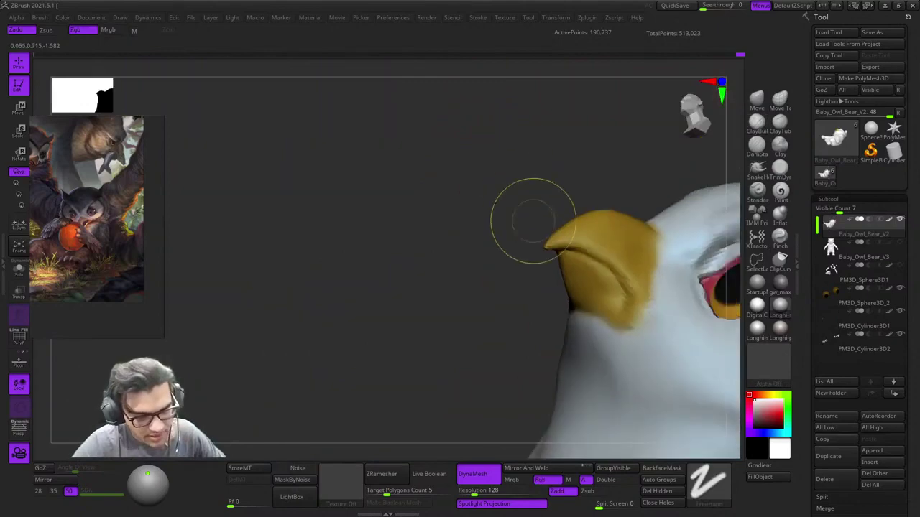
{"action": "mouse_move", "coordinate": [530, 216]}
{"action": "right_mouse_down"}
{"action": "mouse_move", "coordinate": [503, 230]}
{"action": "mouse_move", "coordinate": [531, 237]}
{"action": "mouse_move", "coordinate": [546, 215]}
{"action": "mouse_move", "coordinate": [488, 227]}
{"action": "right_mouse_up"}
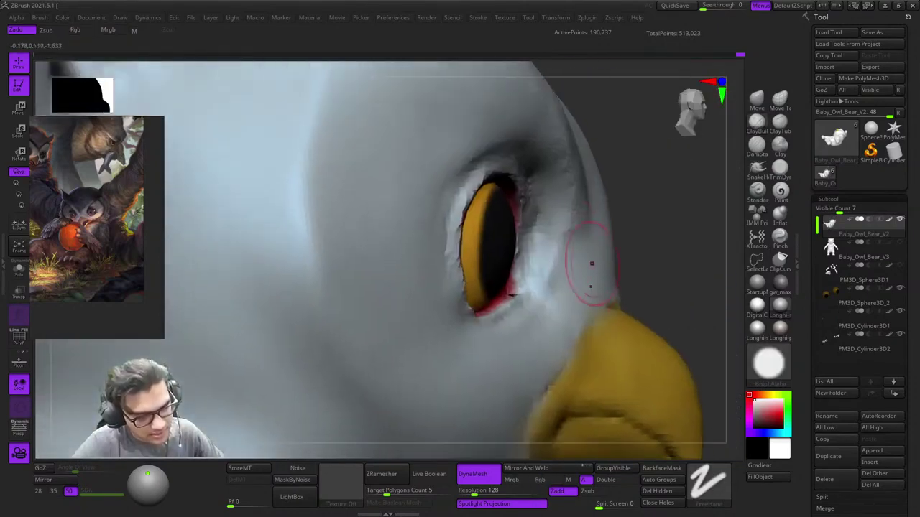
Step: Nudge the face beside the beak's nostrils and directly beneath the beak with the Move Topological brush
{"action": "right_click_drag", "start_coordinate": [589, 329], "coordinate": [580, 334]}
{"action": "key", "text": "b"}
{"action": "key", "text": "p"}
{"action": "key", "text": "a"}
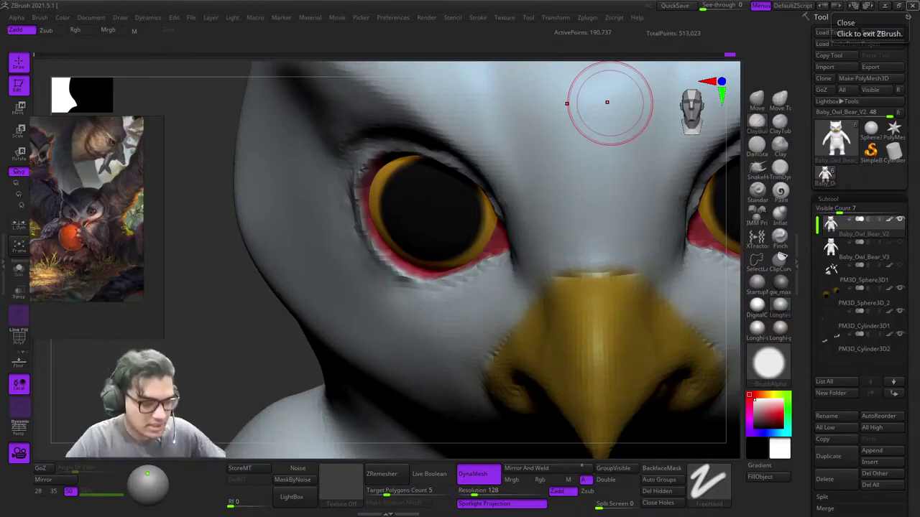
{"action": "mouse_move", "coordinate": [477, 243]}
{"action": "right_mouse_down", "text": "ctrl"}
{"action": "mouse_move", "coordinate": [407, 225]}
{"action": "mouse_move", "coordinate": [407, 188]}
{"action": "mouse_move", "coordinate": [424, 237]}
{"action": "right_mouse_up", "text": "ctrl"}
{"action": "right_click_drag", "start_coordinate": [729, 154], "coordinate": [640, 169], "text": "shift"}
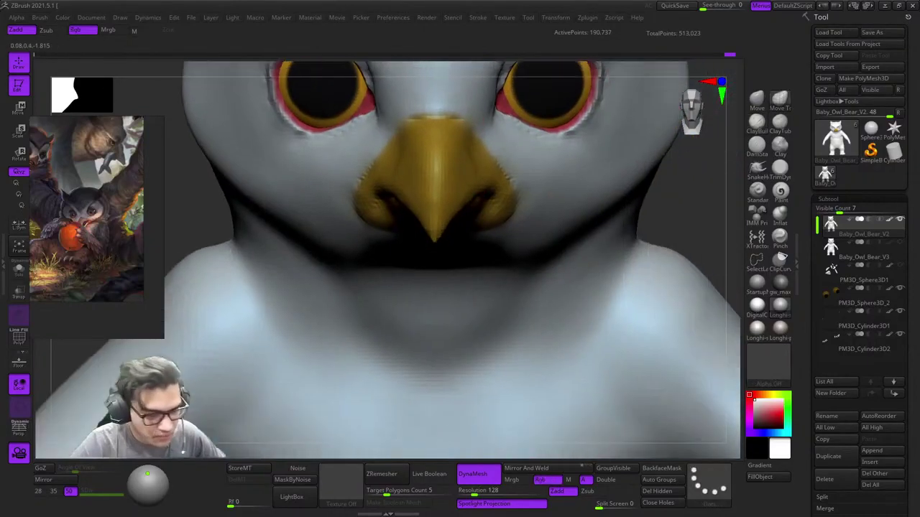
{"action": "right_click", "coordinate": [453, 282]}
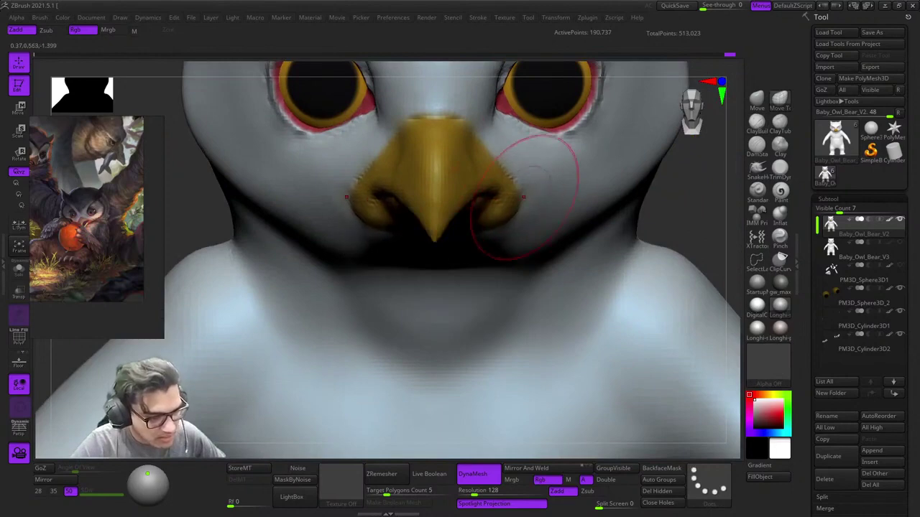
{"action": "left_click_drag", "start_coordinate": [515, 198], "coordinate": [521, 198]}
{"action": "right_click_drag", "start_coordinate": [474, 188], "coordinate": [491, 143]}
{"action": "left_click_drag", "start_coordinate": [424, 269], "coordinate": [420, 271]}
Step: Reshape the jaw where it meets the rear corner of the beak with the Move Topological brush, working from the side
{"action": "right_click_drag", "start_coordinate": [422, 269], "coordinate": [425, 221], "text": "ctrl"}
{"action": "right_click_drag", "start_coordinate": [425, 221], "coordinate": [463, 336]}
{"action": "mouse_move", "coordinate": [463, 336]}
{"action": "right_mouse_down"}
{"action": "mouse_move", "coordinate": [528, 342]}
{"action": "mouse_move", "coordinate": [523, 388]}
{"action": "right_mouse_up"}
{"action": "right_click_drag", "start_coordinate": [463, 241], "coordinate": [481, 260]}
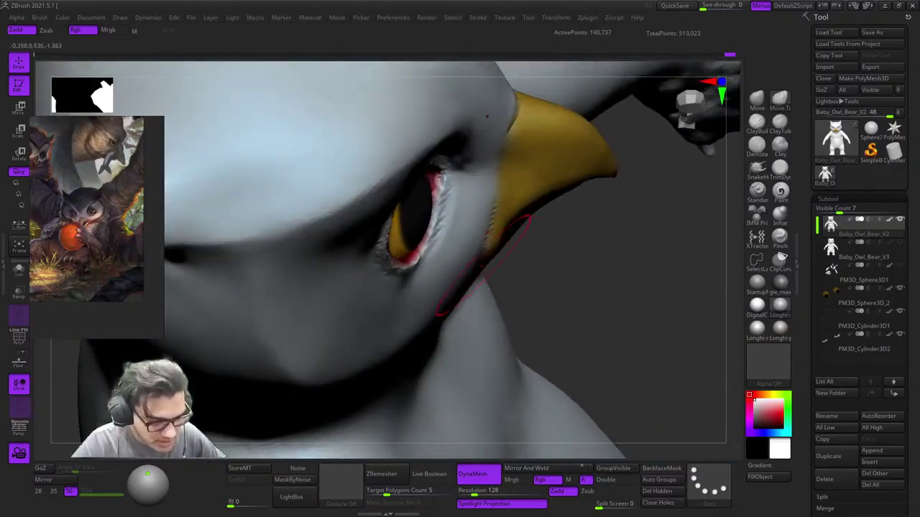
{"action": "left_click_drag", "start_coordinate": [481, 261], "coordinate": [488, 255]}
{"action": "mouse_move", "coordinate": [489, 254]}
{"action": "right_mouse_down"}
{"action": "mouse_move", "coordinate": [480, 216]}
{"action": "mouse_move", "coordinate": [511, 179]}
{"action": "right_mouse_up"}
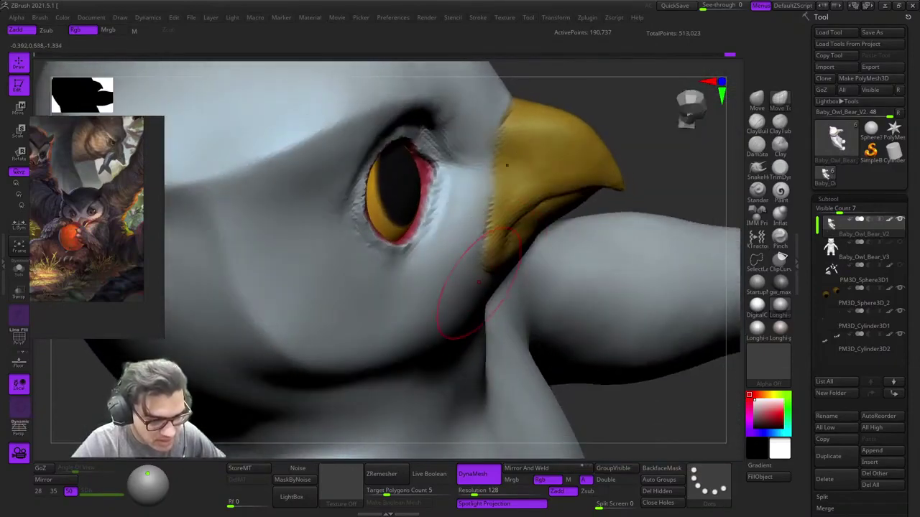
{"action": "right_click_drag", "start_coordinate": [478, 283], "coordinate": [485, 242]}
{"action": "right_click_drag", "start_coordinate": [488, 309], "coordinate": [471, 196]}
{"action": "mouse_move", "coordinate": [501, 266]}
{"action": "right_mouse_down"}
{"action": "mouse_move", "coordinate": [483, 191]}
{"action": "mouse_move", "coordinate": [480, 234]}
{"action": "mouse_move", "coordinate": [507, 269]}
{"action": "mouse_move", "coordinate": [600, 253]}
{"action": "right_mouse_up"}
Step: Build up the lower cheek and jawline behind the beak with the ClayBuildup brush and smooth the strokes
{"action": "left_click", "coordinate": [756, 123]}
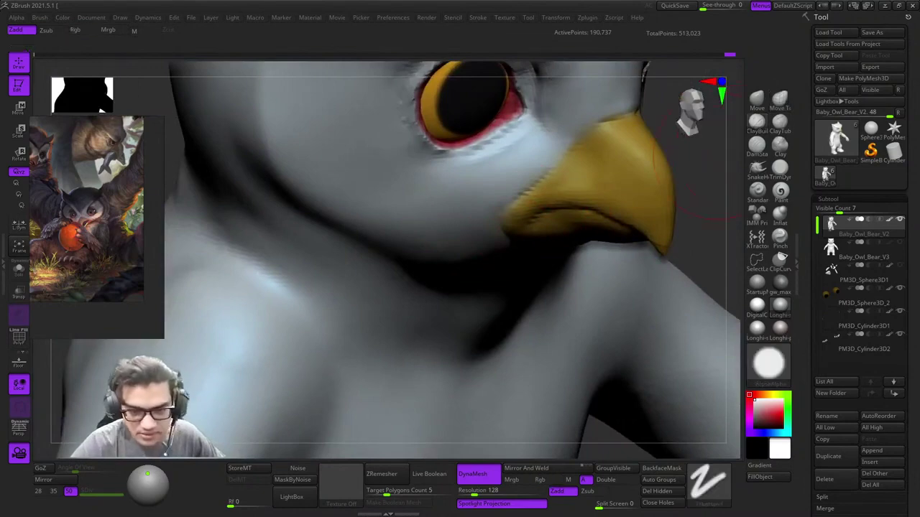
{"action": "mouse_move", "coordinate": [470, 198]}
{"action": "right_mouse_down", "text": "ctrl"}
{"action": "mouse_move", "coordinate": [487, 275]}
{"action": "mouse_move", "coordinate": [516, 188]}
{"action": "mouse_move", "coordinate": [482, 251]}
{"action": "mouse_move", "coordinate": [507, 253]}
{"action": "mouse_move", "coordinate": [487, 316]}
{"action": "right_mouse_up", "text": "ctrl"}
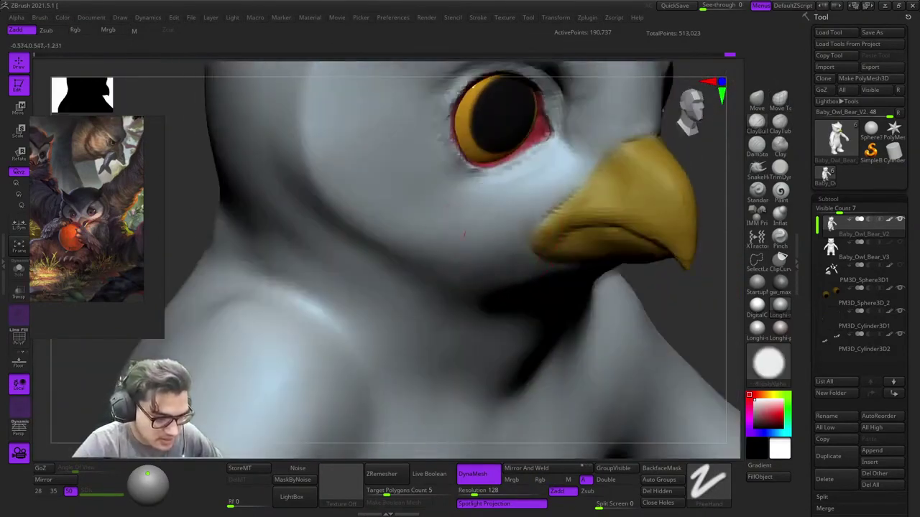
{"action": "mouse_move", "coordinate": [579, 296]}
{"action": "right_mouse_down"}
{"action": "mouse_move", "coordinate": [538, 295]}
{"action": "mouse_move", "coordinate": [518, 283]}
{"action": "right_mouse_up"}
{"action": "left_click_drag", "start_coordinate": [514, 287], "coordinate": [417, 338]}
{"action": "mouse_move", "coordinate": [431, 323]}
{"action": "right_mouse_down"}
{"action": "mouse_move", "coordinate": [475, 309]}
{"action": "mouse_move", "coordinate": [449, 309]}
{"action": "right_mouse_up"}
{"action": "left_click_drag", "start_coordinate": [495, 266], "coordinate": [460, 287], "text": "shift"}
{"action": "mouse_move", "coordinate": [460, 280]}
{"action": "right_mouse_down"}
{"action": "mouse_move", "coordinate": [478, 277]}
{"action": "mouse_move", "coordinate": [510, 225]}
{"action": "right_mouse_up"}
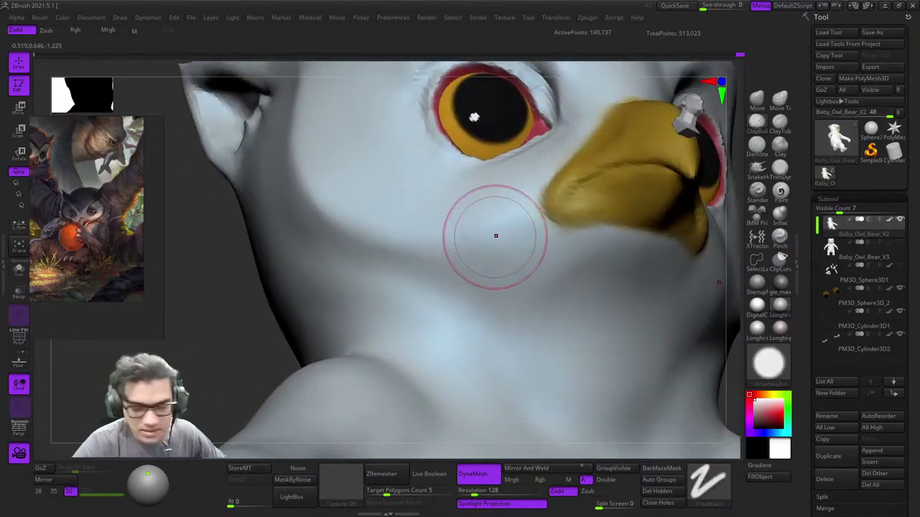
Step: Smooth the cheek and jaw below the eye so they blend into the beak and neck
{"action": "left_click_drag", "start_coordinate": [495, 234], "coordinate": [489, 251], "text": "shift"}
{"action": "mouse_move", "coordinate": [488, 252]}
{"action": "right_mouse_down"}
{"action": "mouse_move", "coordinate": [497, 265]}
{"action": "mouse_move", "coordinate": [511, 230]}
{"action": "mouse_move", "coordinate": [485, 185]}
{"action": "mouse_move", "coordinate": [527, 177]}
{"action": "mouse_move", "coordinate": [511, 235]}
{"action": "mouse_move", "coordinate": [536, 211]}
{"action": "right_mouse_up"}
{"action": "left_click_drag", "start_coordinate": [535, 211], "coordinate": [546, 190], "text": "shift"}
{"action": "mouse_move", "coordinate": [546, 190]}
{"action": "right_mouse_down", "text": "ctrl"}
{"action": "mouse_move", "coordinate": [535, 158]}
{"action": "mouse_move", "coordinate": [526, 215]}
{"action": "mouse_move", "coordinate": [502, 224]}
{"action": "right_mouse_up", "text": "ctrl"}
{"action": "right_click_drag", "start_coordinate": [503, 225], "coordinate": [565, 287], "text": "ctrl"}
{"action": "right_click", "coordinate": [573, 257]}
{"action": "left_click_drag", "start_coordinate": [582, 288], "coordinate": [617, 283], "text": "shift"}
{"action": "right_click_drag", "start_coordinate": [617, 283], "coordinate": [501, 249]}
{"action": "right_click", "coordinate": [501, 249]}
Step: Smooth the brow ridge and the crease above the inner corner of the eye
{"action": "left_click_drag", "start_coordinate": [594, 163], "coordinate": [559, 229], "text": "shift"}
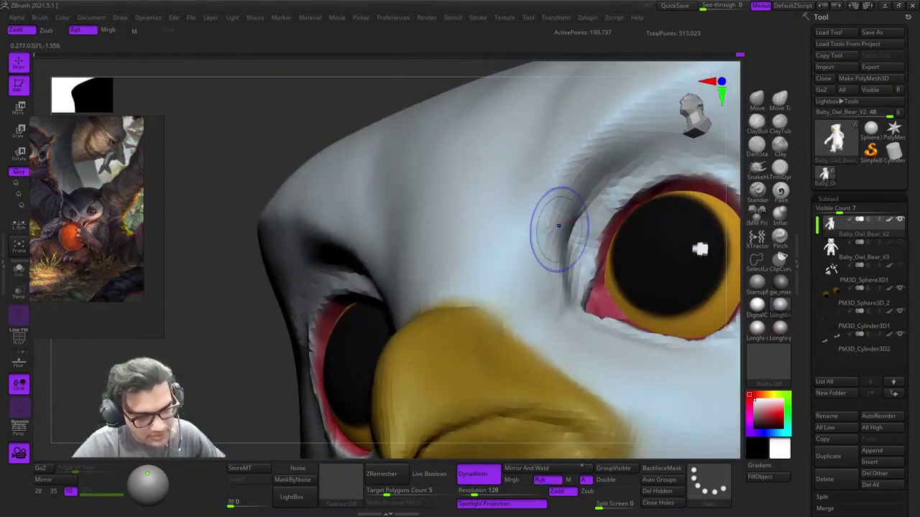
{"action": "right_click_drag", "start_coordinate": [558, 228], "coordinate": [460, 298], "text": "alt"}
{"action": "mouse_move", "coordinate": [534, 217]}
{"action": "right_mouse_down"}
{"action": "mouse_move", "coordinate": [506, 252]}
{"action": "mouse_move", "coordinate": [528, 228]}
{"action": "right_mouse_up"}
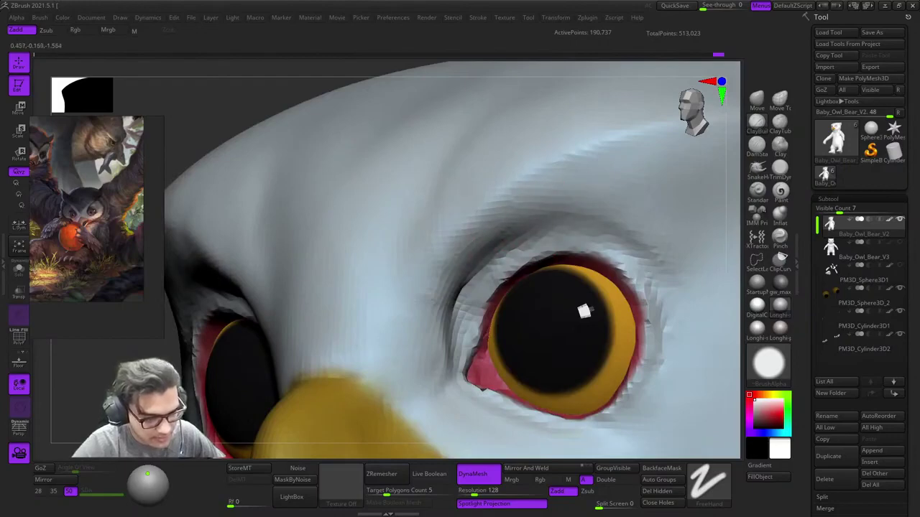
{"action": "right_click_drag", "start_coordinate": [470, 273], "coordinate": [474, 229]}
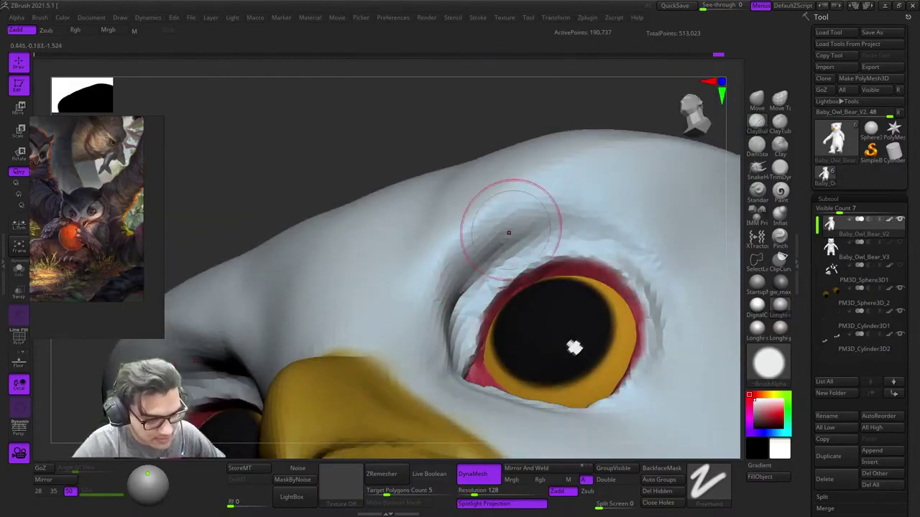
{"action": "left_click_drag", "start_coordinate": [498, 211], "coordinate": [585, 232], "text": "shift"}
{"action": "right_click_drag", "start_coordinate": [584, 232], "coordinate": [546, 205], "text": "ctrl"}
{"action": "mouse_move", "coordinate": [547, 205]}
{"action": "right_mouse_down"}
{"action": "mouse_move", "coordinate": [488, 186]}
{"action": "mouse_move", "coordinate": [554, 234]}
{"action": "mouse_move", "coordinate": [538, 257]}
{"action": "right_mouse_up"}
{"action": "right_click_drag", "start_coordinate": [537, 257], "coordinate": [577, 237]}
{"action": "left_click_drag", "start_coordinate": [577, 236], "coordinate": [516, 247], "text": "shift"}
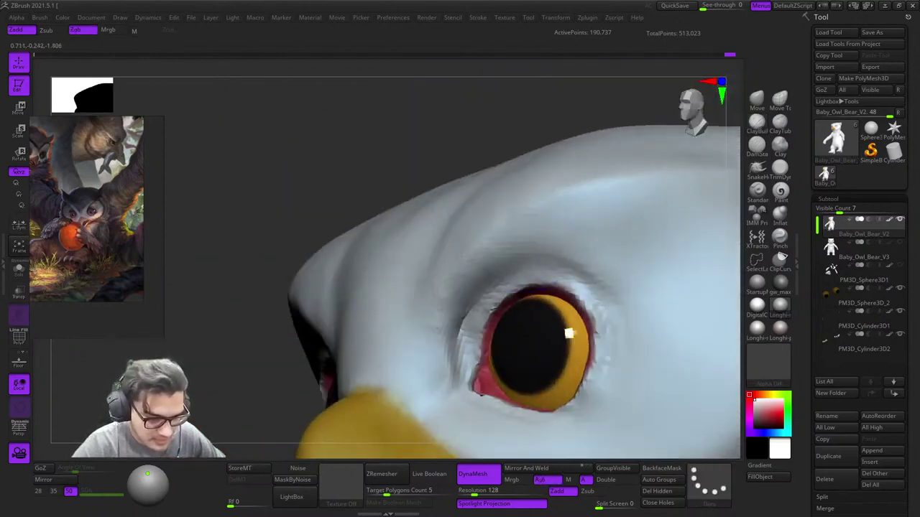
Step: Smooth the brow above the eye and the skin around the eye's outer side
{"action": "mouse_move", "coordinate": [506, 233]}
{"action": "right_mouse_down"}
{"action": "mouse_move", "coordinate": [529, 211]}
{"action": "mouse_move", "coordinate": [507, 217]}
{"action": "right_mouse_up"}
{"action": "left_click_drag", "start_coordinate": [538, 222], "coordinate": [571, 251], "text": "shift"}
{"action": "mouse_move", "coordinate": [532, 251]}
{"action": "right_mouse_down"}
{"action": "mouse_move", "coordinate": [554, 257]}
{"action": "mouse_move", "coordinate": [526, 246]}
{"action": "right_mouse_up"}
{"action": "mouse_move", "coordinate": [526, 246]}
{"action": "right_mouse_down", "text": "ctrl"}
{"action": "mouse_move", "coordinate": [531, 276]}
{"action": "mouse_move", "coordinate": [565, 258]}
{"action": "mouse_move", "coordinate": [565, 282]}
{"action": "right_mouse_up", "text": "ctrl"}
{"action": "left_click_drag", "start_coordinate": [565, 261], "coordinate": [611, 323], "text": "shift"}
{"action": "right_click_drag", "start_coordinate": [610, 324], "coordinate": [568, 248], "text": "ctrl"}
{"action": "right_click_drag", "start_coordinate": [567, 248], "coordinate": [577, 311], "text": "shift"}
Step: Smooth the fold inside the ear and work over the ear's front base with the ClayBuildup brush
{"action": "key", "text": "f"}
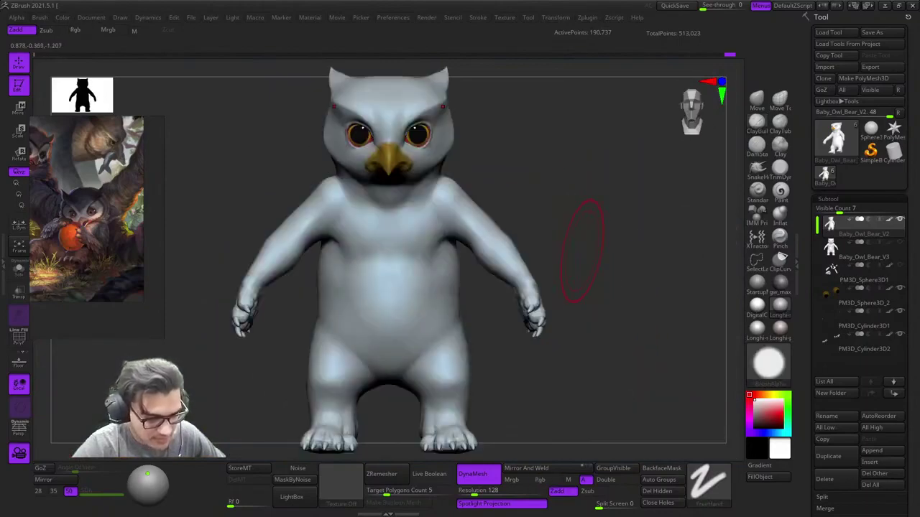
{"action": "right_click_drag", "start_coordinate": [595, 184], "coordinate": [535, 338]}
{"action": "right_click_drag", "start_coordinate": [568, 316], "coordinate": [528, 306]}
{"action": "right_click_drag", "start_coordinate": [519, 194], "coordinate": [529, 324]}
{"action": "right_click_drag", "start_coordinate": [529, 324], "coordinate": [534, 395], "text": "ctrl"}
{"action": "right_click_drag", "start_coordinate": [533, 287], "coordinate": [575, 248]}
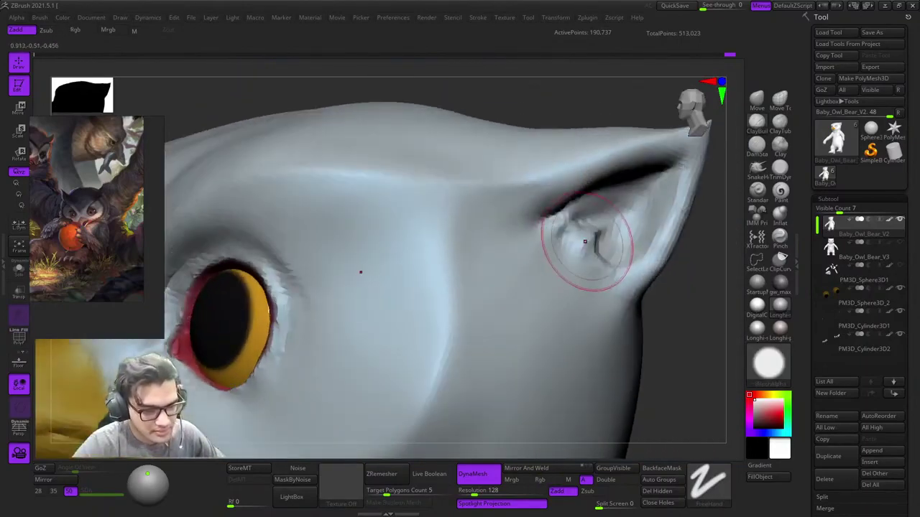
{"action": "mouse_move", "coordinate": [596, 238]}
{"action": "left_mouse_down", "text": "shift"}
{"action": "mouse_move", "coordinate": [579, 246]}
{"action": "mouse_move", "coordinate": [605, 234]}
{"action": "left_mouse_up", "text": "shift"}
{"action": "right_click_drag", "start_coordinate": [605, 233], "coordinate": [560, 240]}
{"action": "left_click_drag", "start_coordinate": [593, 237], "coordinate": [580, 223]}
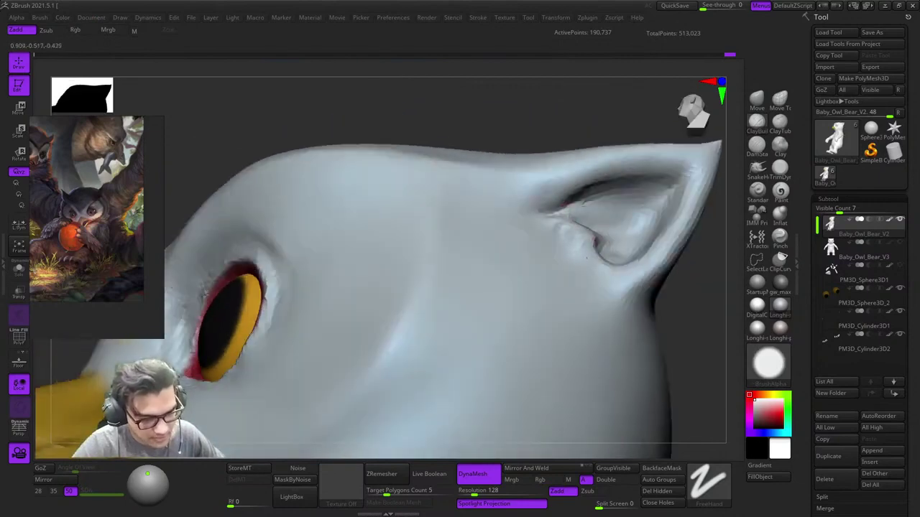
{"action": "right_click_drag", "start_coordinate": [575, 204], "coordinate": [572, 237]}
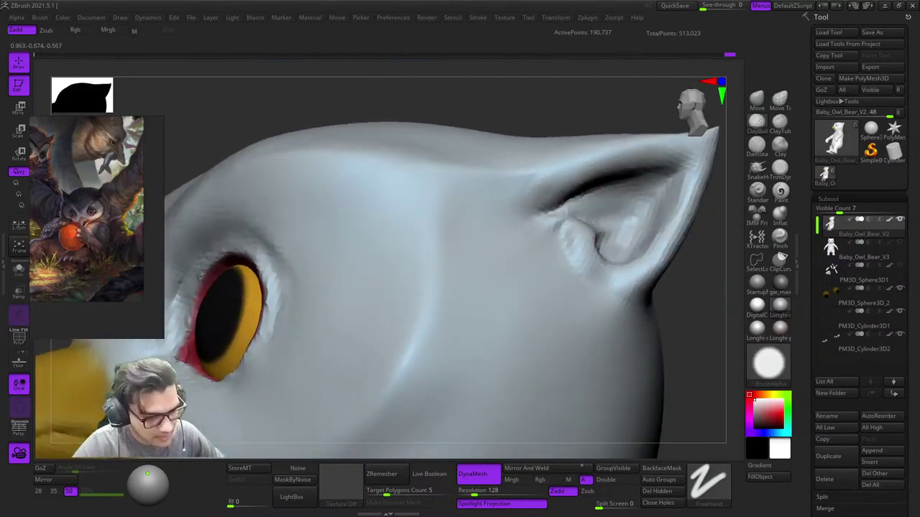
{"action": "left_click_drag", "start_coordinate": [569, 195], "coordinate": [556, 210]}
{"action": "right_click_drag", "start_coordinate": [556, 210], "coordinate": [566, 267], "text": "ctrl"}
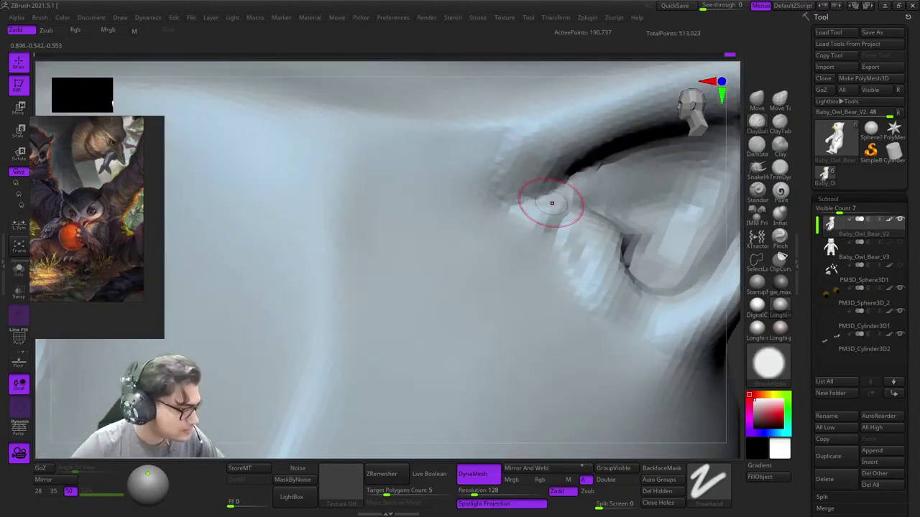
Step: Examine the shape of the brown bear's ear in the photo on the reference board
{"action": "scroll", "coordinate": [99, 237], "scroll_direction": "down", "scroll_amount": 10}
{"action": "middle_click_drag", "start_coordinate": [99, 295], "coordinate": [70, 222]}
{"action": "scroll", "coordinate": [69, 222], "scroll_direction": "up", "scroll_amount": 7}
{"action": "scroll", "coordinate": [122, 227], "scroll_direction": "up", "scroll_amount": 8}
{"action": "middle_click_drag", "start_coordinate": [57, 284], "coordinate": [94, 263]}
{"action": "scroll", "coordinate": [87, 228], "scroll_direction": "up", "scroll_amount": 4}
{"action": "scroll", "coordinate": [77, 220], "scroll_direction": "down", "scroll_amount": 5}
{"action": "scroll", "coordinate": [94, 263], "scroll_direction": "up", "scroll_amount": 4}
{"action": "scroll", "coordinate": [70, 199], "scroll_direction": "up", "scroll_amount": 4}
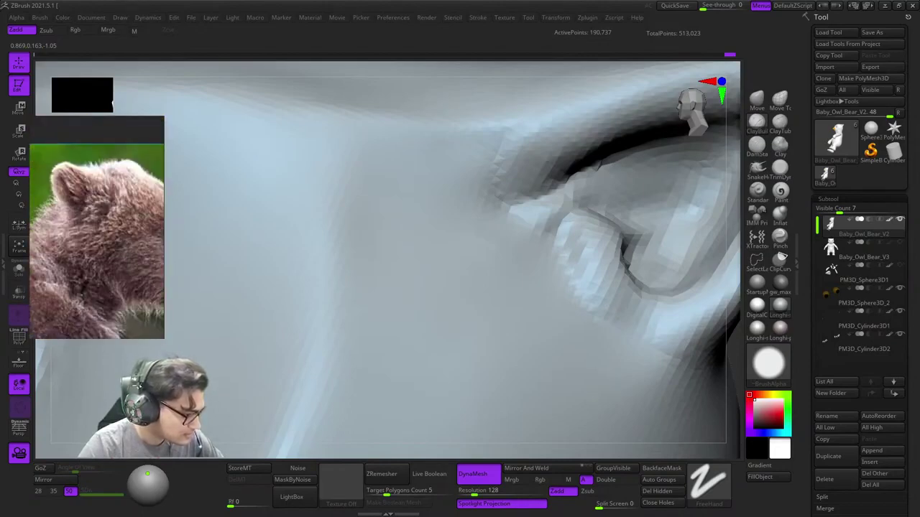
{"action": "middle_click_drag", "start_coordinate": [70, 199], "coordinate": [66, 213]}
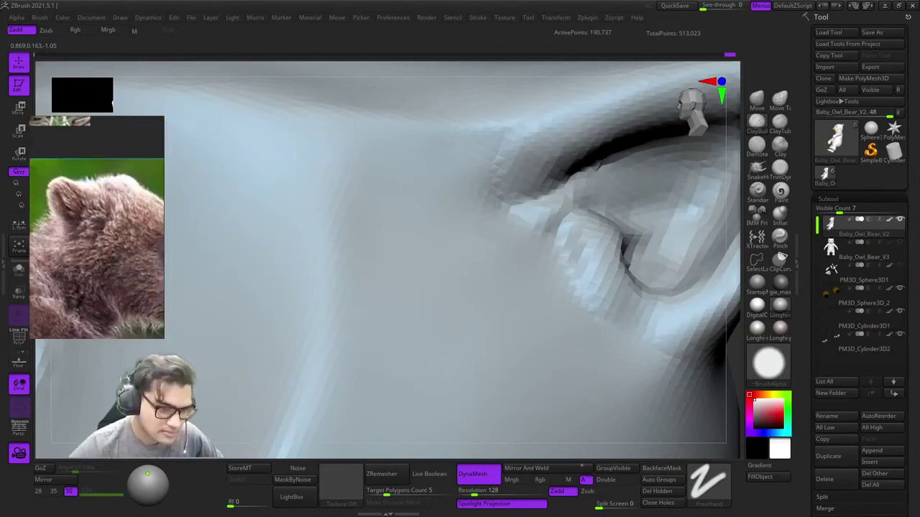
Step: Build up the ear's front base, upper rim and outer rim with ClayBuildup strokes
{"action": "mouse_move", "coordinate": [518, 240]}
{"action": "right_mouse_down", "text": "ctrl"}
{"action": "mouse_move", "coordinate": [479, 199]}
{"action": "mouse_move", "coordinate": [504, 218]}
{"action": "mouse_move", "coordinate": [474, 202]}
{"action": "right_mouse_up", "text": "ctrl"}
{"action": "left_click_drag", "start_coordinate": [452, 225], "coordinate": [543, 207]}
{"action": "right_click_drag", "start_coordinate": [517, 190], "coordinate": [509, 212]}
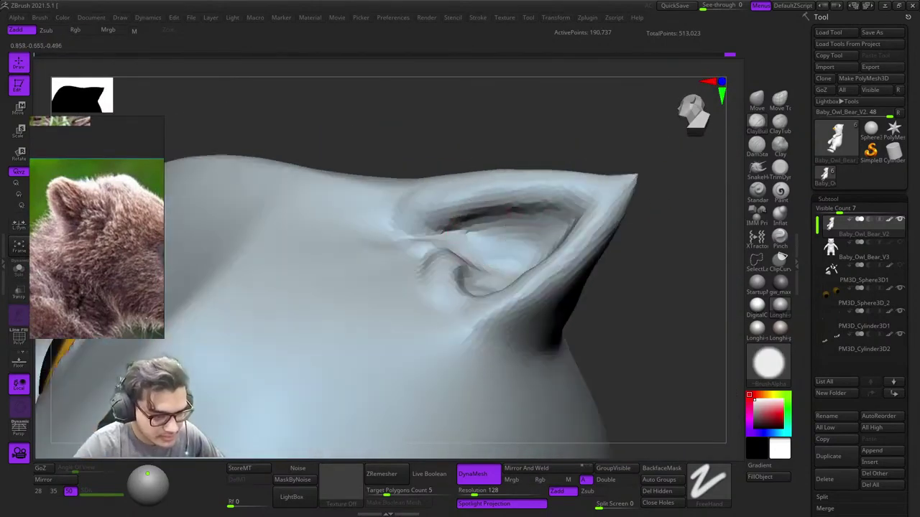
{"action": "mouse_move", "coordinate": [491, 237]}
{"action": "left_mouse_down"}
{"action": "mouse_move", "coordinate": [535, 231]}
{"action": "mouse_move", "coordinate": [491, 238]}
{"action": "left_mouse_up"}
{"action": "left_click_drag", "start_coordinate": [495, 206], "coordinate": [564, 197]}
{"action": "mouse_move", "coordinate": [491, 199]}
{"action": "right_mouse_down"}
{"action": "mouse_move", "coordinate": [520, 210]}
{"action": "mouse_move", "coordinate": [583, 204]}
{"action": "mouse_move", "coordinate": [474, 207]}
{"action": "mouse_move", "coordinate": [626, 212]}
{"action": "right_mouse_up"}
{"action": "mouse_move", "coordinate": [628, 211]}
{"action": "left_mouse_down"}
{"action": "mouse_move", "coordinate": [625, 194]}
{"action": "mouse_move", "coordinate": [631, 245]}
{"action": "left_mouse_up"}
{"action": "left_click_drag", "start_coordinate": [627, 209], "coordinate": [625, 223]}
{"action": "mouse_move", "coordinate": [624, 233]}
{"action": "right_mouse_down", "text": "alt"}
{"action": "mouse_move", "coordinate": [586, 169]}
{"action": "mouse_move", "coordinate": [598, 172]}
{"action": "right_mouse_up", "text": "alt"}
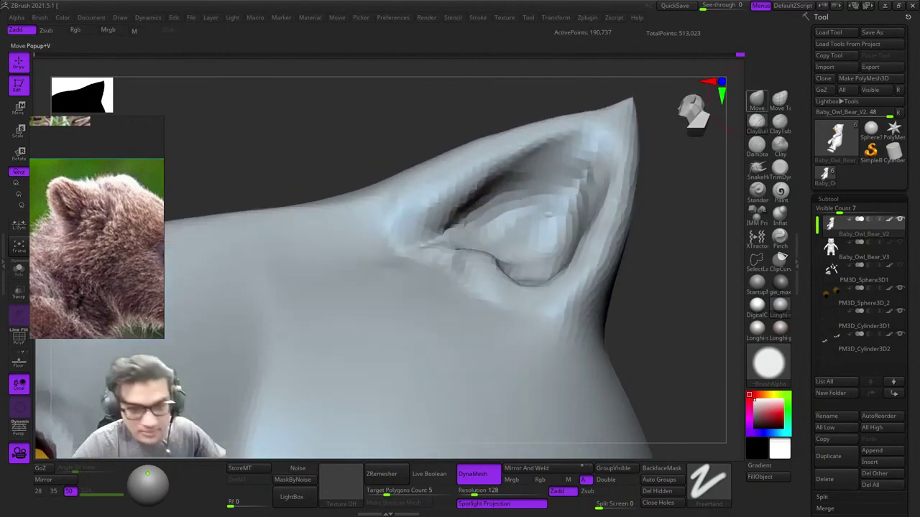
Step: Reshape the ear's front edge and opening with the Move Topological brush, checking it from several angles
{"action": "left_click", "coordinate": [756, 101]}
{"action": "right_click_drag", "start_coordinate": [488, 209], "coordinate": [509, 185], "text": "alt"}
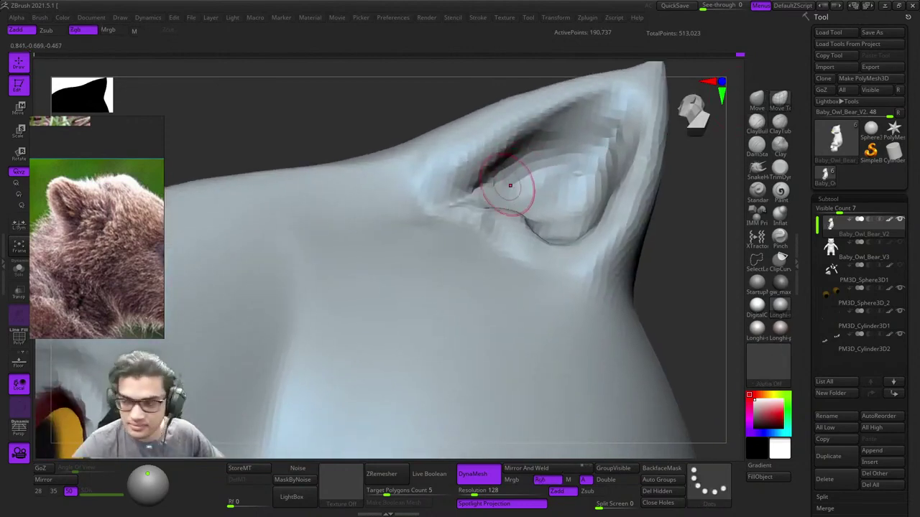
{"action": "left_click_drag", "start_coordinate": [474, 228], "coordinate": [477, 215]}
{"action": "right_click_drag", "start_coordinate": [478, 215], "coordinate": [493, 202]}
{"action": "right_click_drag", "start_coordinate": [479, 163], "coordinate": [596, 201]}
{"action": "right_click_drag", "start_coordinate": [480, 184], "coordinate": [727, 304]}
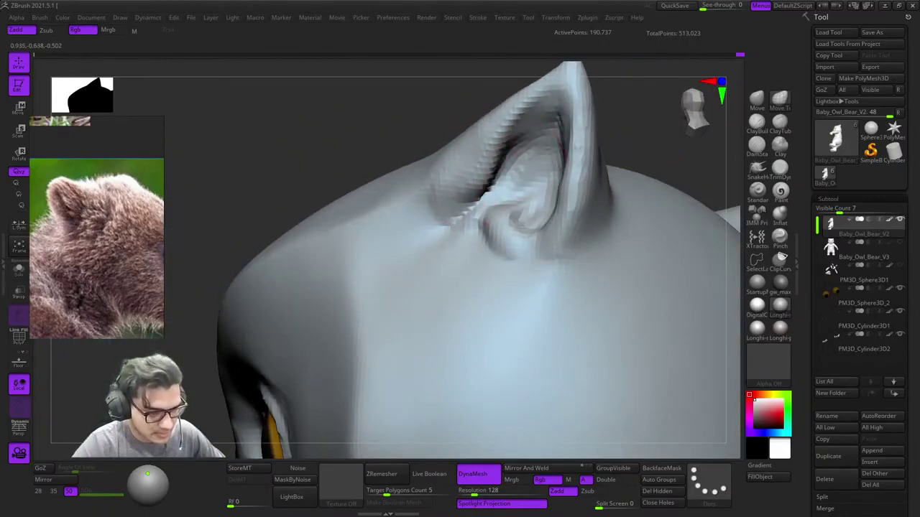
{"action": "mouse_move", "coordinate": [470, 156]}
{"action": "right_mouse_down"}
{"action": "mouse_move", "coordinate": [552, 443]}
{"action": "mouse_move", "coordinate": [737, 316]}
{"action": "mouse_move", "coordinate": [472, 170]}
{"action": "mouse_move", "coordinate": [441, 267]}
{"action": "right_mouse_up"}
{"action": "right_click_drag", "start_coordinate": [503, 194], "coordinate": [516, 230]}
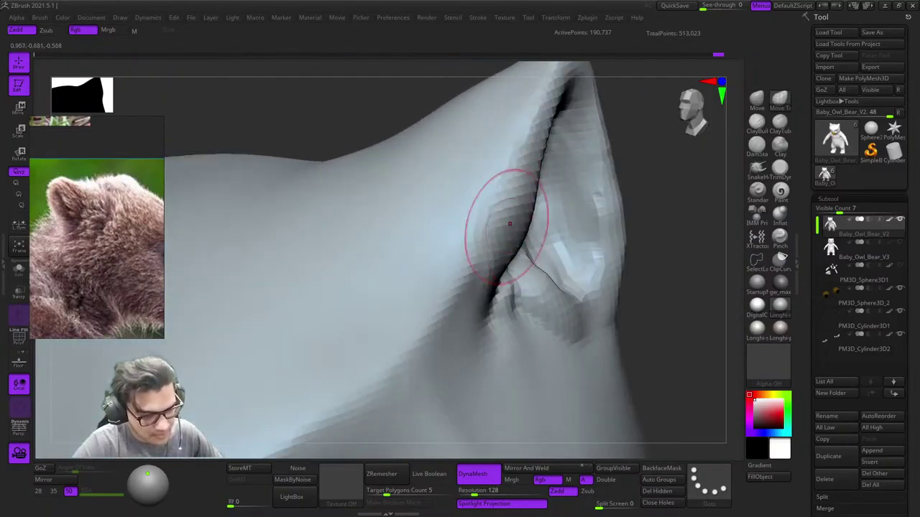
{"action": "mouse_move", "coordinate": [508, 216]}
{"action": "right_mouse_down"}
{"action": "mouse_move", "coordinate": [510, 207]}
{"action": "mouse_move", "coordinate": [637, 184]}
{"action": "right_mouse_up"}
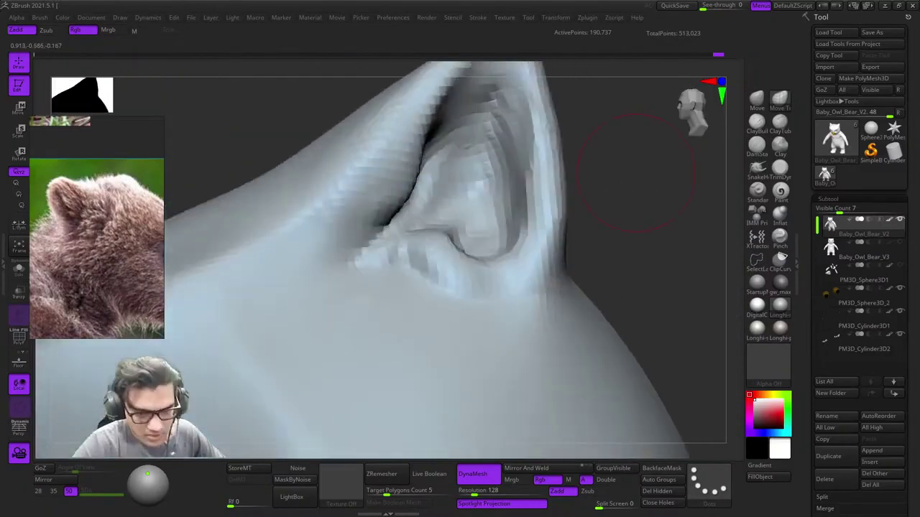
Step: Add clay with the ClayBuildup brush at the notch where the ear's front edge meets its inner fold
{"action": "left_click", "coordinate": [756, 123]}
{"action": "right_click_drag", "start_coordinate": [359, 220], "coordinate": [444, 223]}
{"action": "left_click_drag", "start_coordinate": [444, 224], "coordinate": [454, 206]}
{"action": "right_click_drag", "start_coordinate": [464, 211], "coordinate": [477, 227]}
{"action": "left_click_drag", "start_coordinate": [477, 228], "coordinate": [492, 189]}
{"action": "right_click_drag", "start_coordinate": [473, 213], "coordinate": [475, 206]}
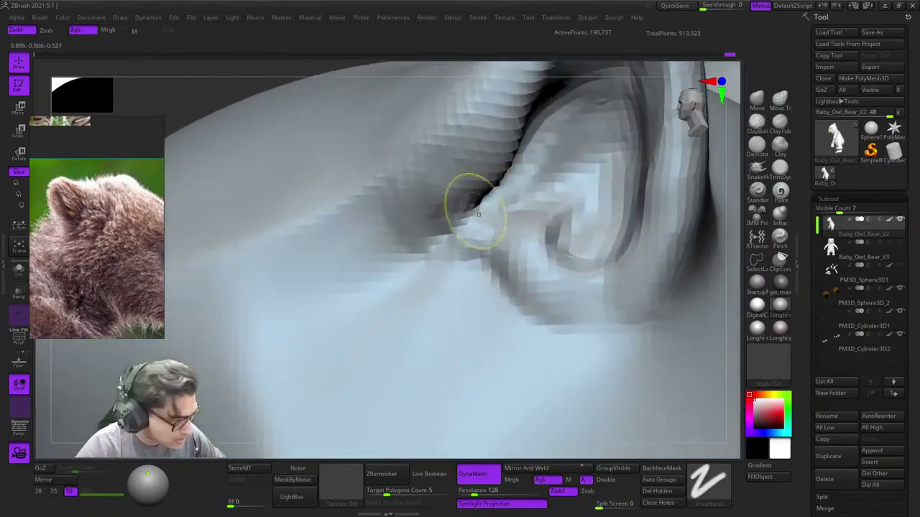
{"action": "left_click_drag", "start_coordinate": [475, 206], "coordinate": [470, 219]}
{"action": "mouse_move", "coordinate": [471, 220]}
{"action": "right_mouse_down"}
{"action": "mouse_move", "coordinate": [493, 225]}
{"action": "mouse_move", "coordinate": [463, 202]}
{"action": "mouse_move", "coordinate": [469, 216]}
{"action": "mouse_move", "coordinate": [491, 220]}
{"action": "right_mouse_up"}
Step: Adjust the lower inner fold of the ear with the Move Topological brush
{"action": "right_click_drag", "start_coordinate": [554, 211], "coordinate": [526, 198]}
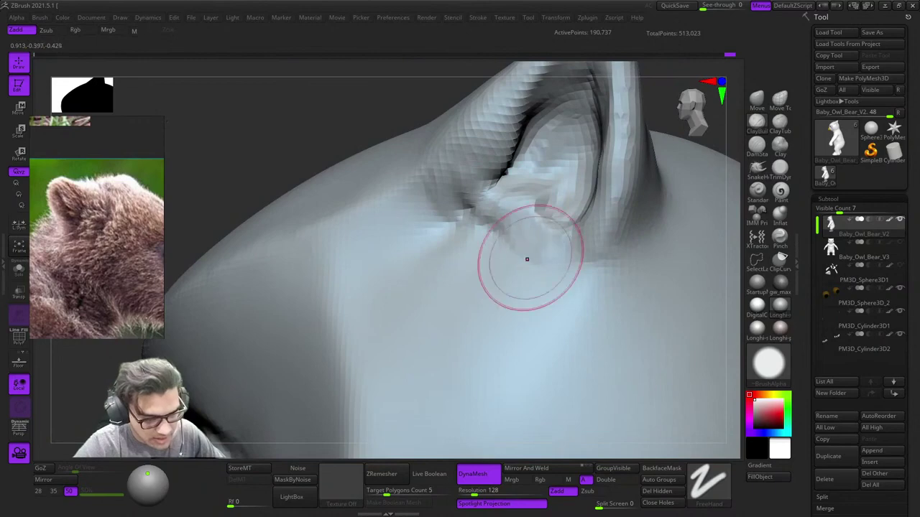
{"action": "right_click_drag", "start_coordinate": [527, 259], "coordinate": [477, 293]}
{"action": "right_click_drag", "start_coordinate": [551, 211], "coordinate": [511, 246]}
{"action": "mouse_move", "coordinate": [580, 216]}
{"action": "right_mouse_down"}
{"action": "mouse_move", "coordinate": [554, 194]}
{"action": "mouse_move", "coordinate": [576, 154]}
{"action": "right_mouse_up"}
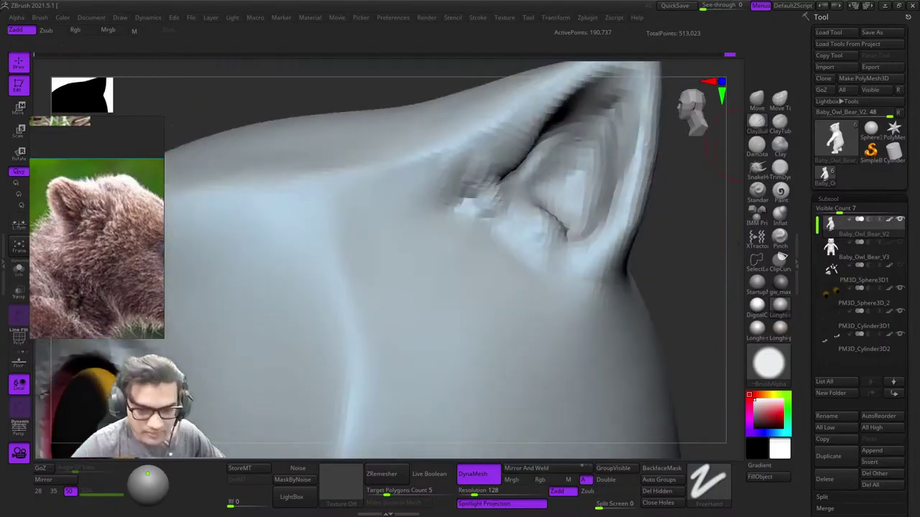
{"action": "left_click", "coordinate": [780, 100]}
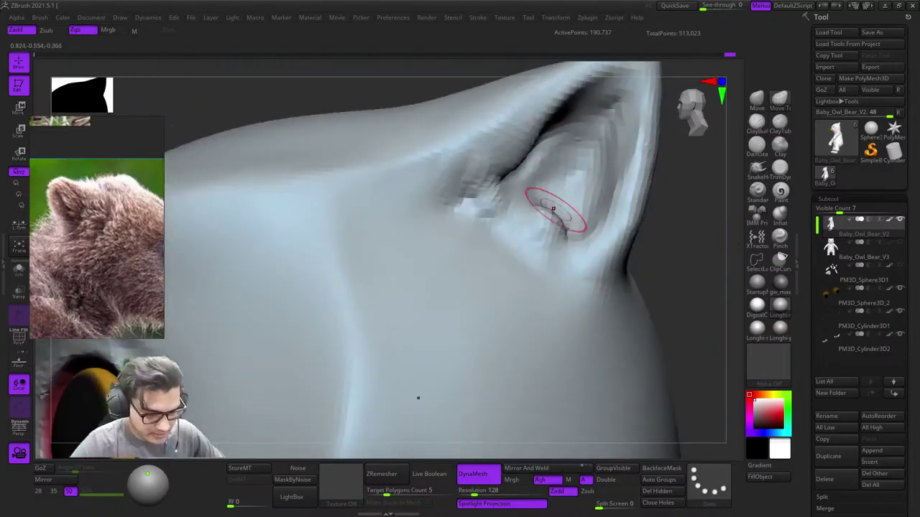
Step: Build up the transition between the ear's front corner and the head with the ClayBuildup brush
{"action": "left_click", "coordinate": [756, 123]}
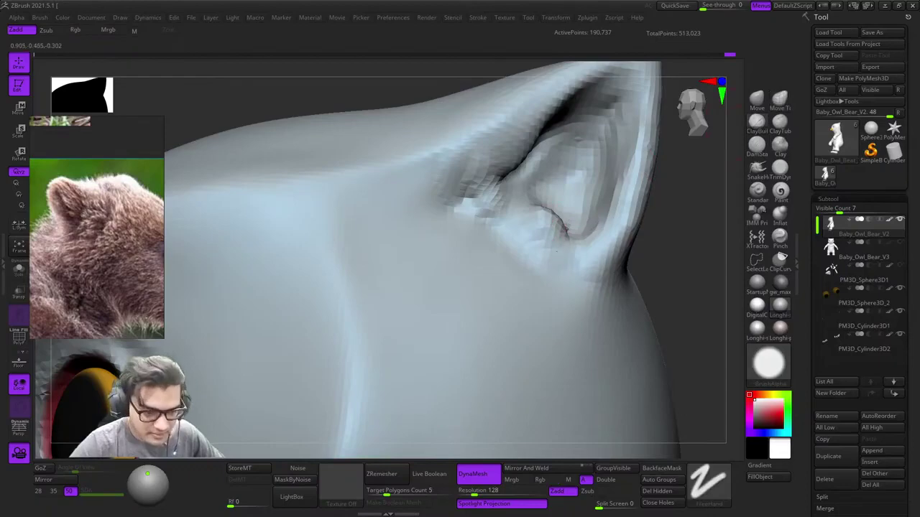
{"action": "right_click_drag", "start_coordinate": [501, 175], "coordinate": [509, 211]}
{"action": "left_click_drag", "start_coordinate": [509, 211], "coordinate": [486, 223]}
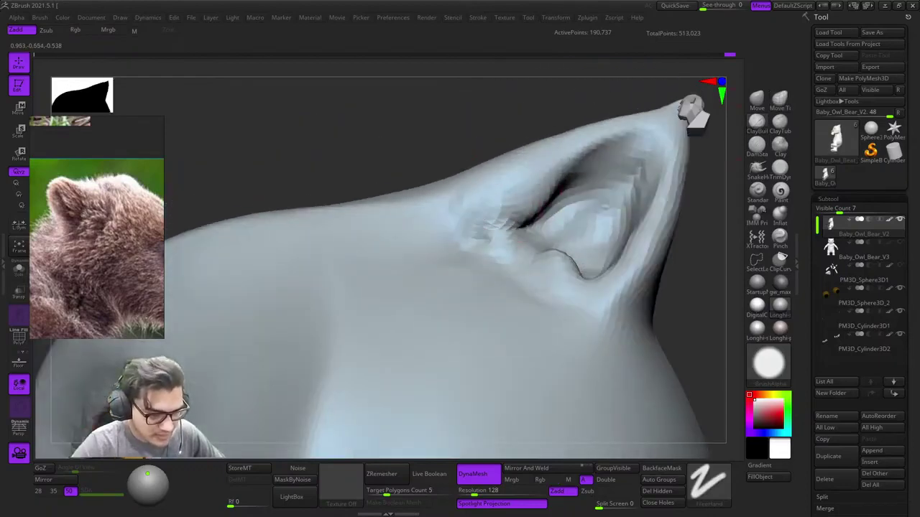
{"action": "right_click_drag", "start_coordinate": [487, 221], "coordinate": [513, 227]}
{"action": "left_click_drag", "start_coordinate": [513, 227], "coordinate": [498, 240]}
{"action": "mouse_move", "coordinate": [513, 216]}
{"action": "right_mouse_down", "text": "ctrl"}
{"action": "mouse_move", "coordinate": [505, 184]}
{"action": "mouse_move", "coordinate": [496, 206]}
{"action": "right_mouse_up", "text": "ctrl"}
{"action": "right_click_drag", "start_coordinate": [495, 206], "coordinate": [493, 259], "text": "ctrl"}
Step: Blend the head surface in front of the ear into the ear base with further ClayBuildup strokes
{"action": "left_click_drag", "start_coordinate": [494, 261], "coordinate": [492, 281]}
{"action": "right_click_drag", "start_coordinate": [492, 280], "coordinate": [487, 251]}
{"action": "left_click_drag", "start_coordinate": [487, 251], "coordinate": [455, 279]}
{"action": "right_click_drag", "start_coordinate": [456, 279], "coordinate": [468, 231]}
{"action": "left_click_drag", "start_coordinate": [468, 232], "coordinate": [460, 267]}
{"action": "right_click_drag", "start_coordinate": [445, 256], "coordinate": [451, 282]}
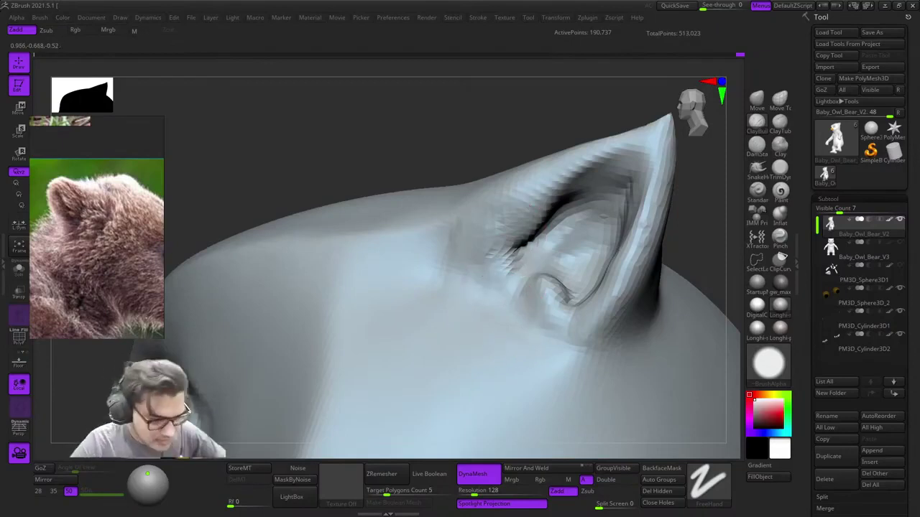
{"action": "right_click_drag", "start_coordinate": [501, 230], "coordinate": [511, 213]}
{"action": "mouse_move", "coordinate": [464, 260]}
{"action": "right_mouse_down"}
{"action": "mouse_move", "coordinate": [442, 276]}
{"action": "mouse_move", "coordinate": [447, 255]}
{"action": "mouse_move", "coordinate": [480, 237]}
{"action": "mouse_move", "coordinate": [461, 256]}
{"action": "mouse_move", "coordinate": [431, 259]}
{"action": "mouse_move", "coordinate": [458, 258]}
{"action": "right_mouse_up"}
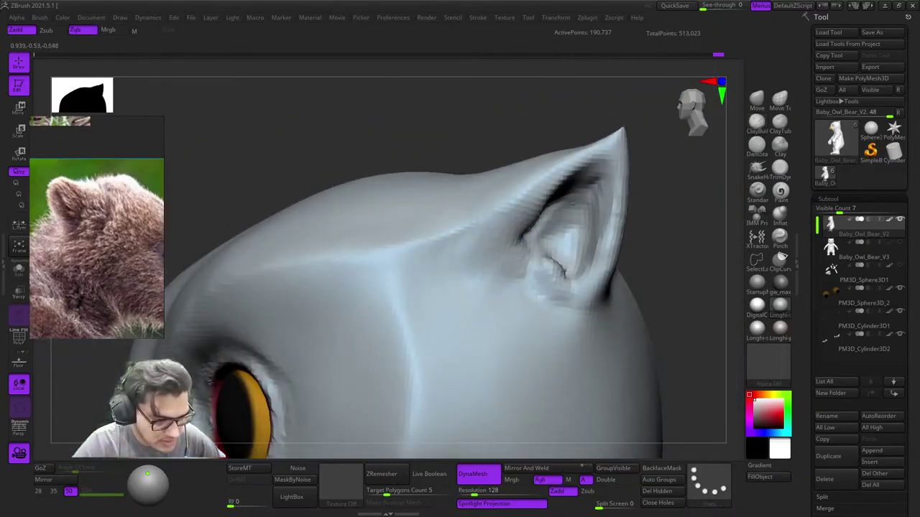
Step: Smooth the inner ear surface and the fold inside the ear opening
{"action": "left_click_drag", "start_coordinate": [580, 219], "coordinate": [585, 190], "text": "shift"}
{"action": "right_click_drag", "start_coordinate": [624, 176], "coordinate": [577, 181]}
{"action": "left_click_drag", "start_coordinate": [577, 181], "coordinate": [585, 213], "text": "shift"}
{"action": "right_click_drag", "start_coordinate": [585, 213], "coordinate": [638, 216]}
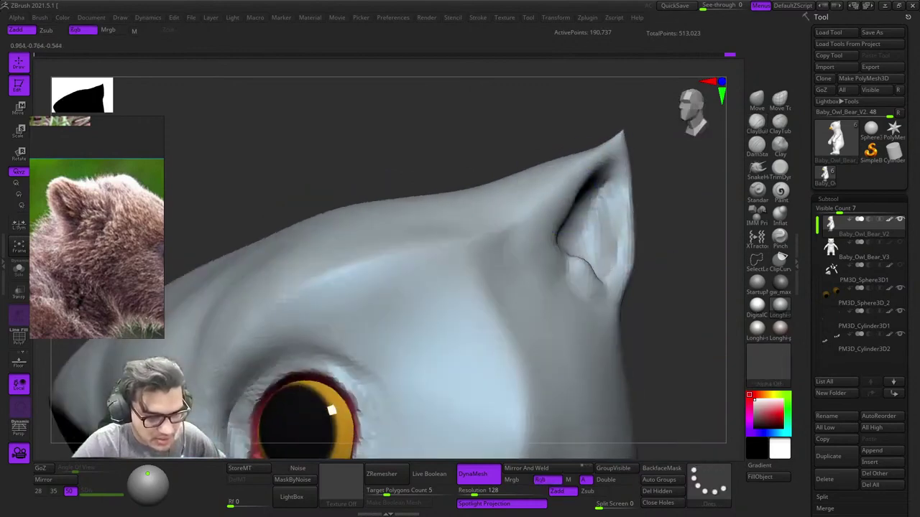
{"action": "left_click_drag", "start_coordinate": [605, 190], "coordinate": [610, 234], "text": "shift"}
{"action": "mouse_move", "coordinate": [553, 306]}
{"action": "right_mouse_down"}
{"action": "mouse_move", "coordinate": [507, 321]}
{"action": "mouse_move", "coordinate": [514, 367]}
{"action": "right_mouse_up"}
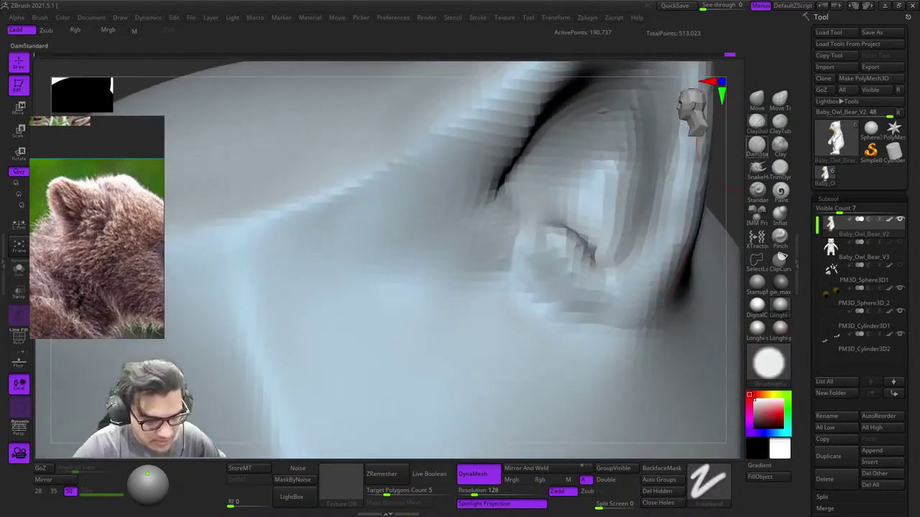
Step: Adjust the fold at the base of the ear opening with the Move Topological brush and smooth its edge
{"action": "left_click", "coordinate": [780, 100]}
{"action": "right_click_drag", "start_coordinate": [547, 240], "coordinate": [570, 234]}
{"action": "right_click_drag", "start_coordinate": [594, 193], "coordinate": [559, 258]}
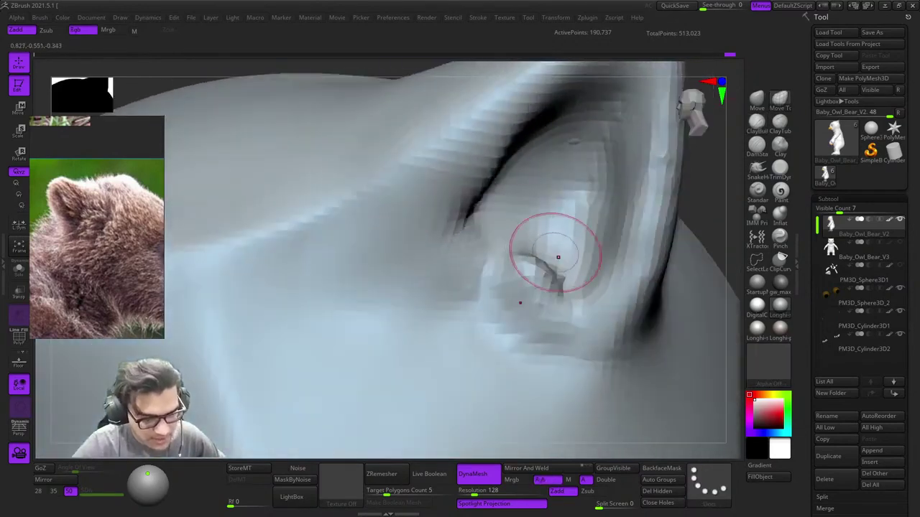
{"action": "left_click_drag", "start_coordinate": [511, 276], "coordinate": [520, 291], "text": "shift"}
{"action": "right_click_drag", "start_coordinate": [523, 302], "coordinate": [512, 287], "text": "ctrl"}
{"action": "mouse_move", "coordinate": [512, 288]}
{"action": "right_mouse_down", "text": "ctrl"}
{"action": "mouse_move", "coordinate": [515, 327]}
{"action": "mouse_move", "coordinate": [530, 320]}
{"action": "right_mouse_up", "text": "ctrl"}
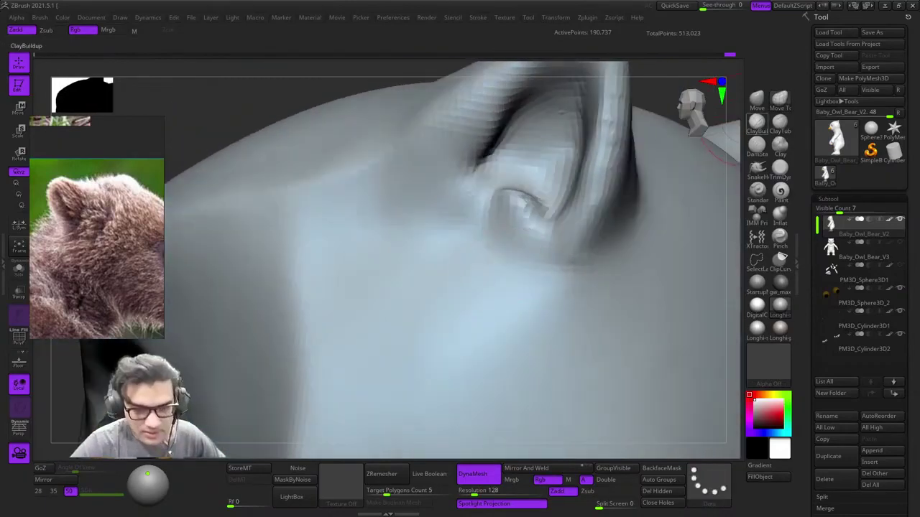
Step: Fill out the lower ear and its junction with the head using the ClayBuildup brush
{"action": "left_click", "coordinate": [756, 122]}
{"action": "right_click_drag", "start_coordinate": [495, 260], "coordinate": [503, 223], "text": "ctrl"}
{"action": "right_click_drag", "start_coordinate": [503, 223], "coordinate": [522, 246]}
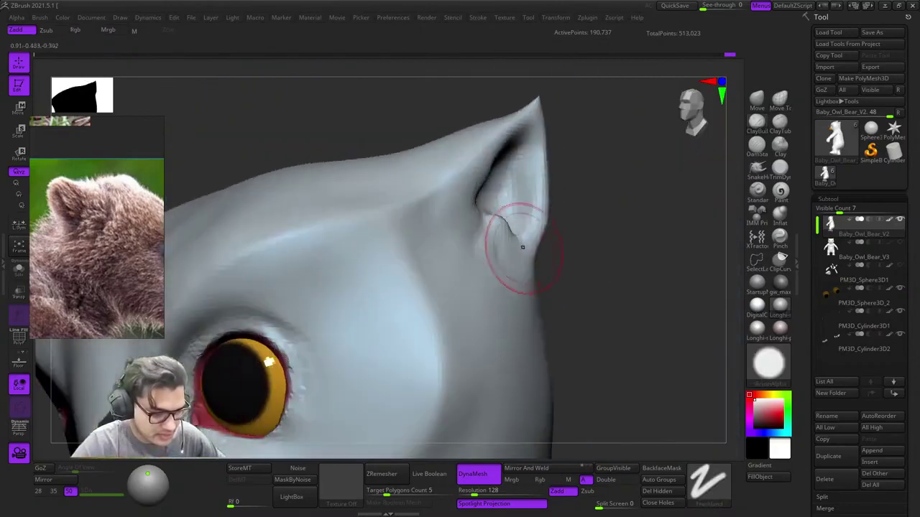
{"action": "right_click_drag", "start_coordinate": [536, 283], "coordinate": [538, 244], "text": "ctrl"}
{"action": "right_click_drag", "start_coordinate": [537, 244], "coordinate": [503, 233], "text": "shift"}
{"action": "right_click_drag", "start_coordinate": [585, 188], "coordinate": [632, 234]}
{"action": "right_click_drag", "start_coordinate": [632, 158], "coordinate": [647, 193], "text": "ctrl"}
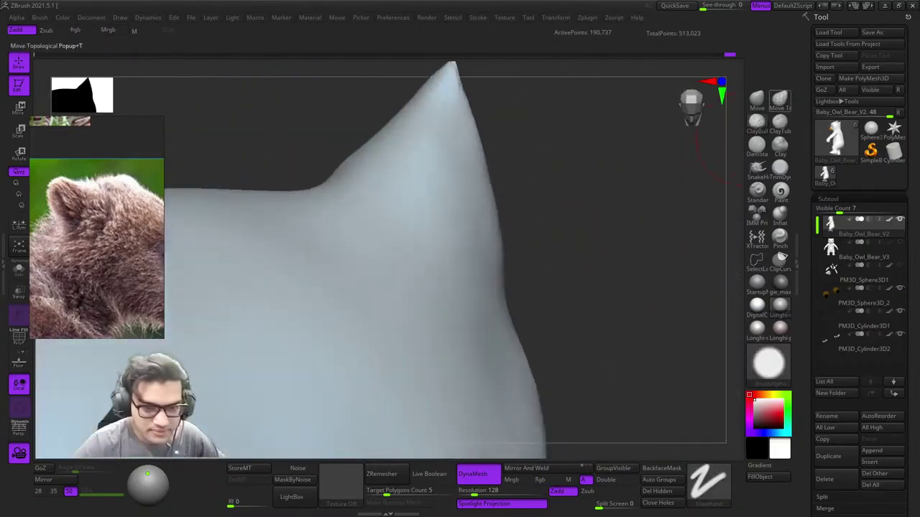
Step: Push the ear's outer edge into a rounder silhouette with the Move Topological brush
{"action": "left_click", "coordinate": [780, 99]}
{"action": "right_click_drag", "start_coordinate": [459, 135], "coordinate": [536, 155], "text": "alt"}
{"action": "key", "text": "space"}
{"action": "left_click_drag", "start_coordinate": [552, 191], "coordinate": [574, 192]}
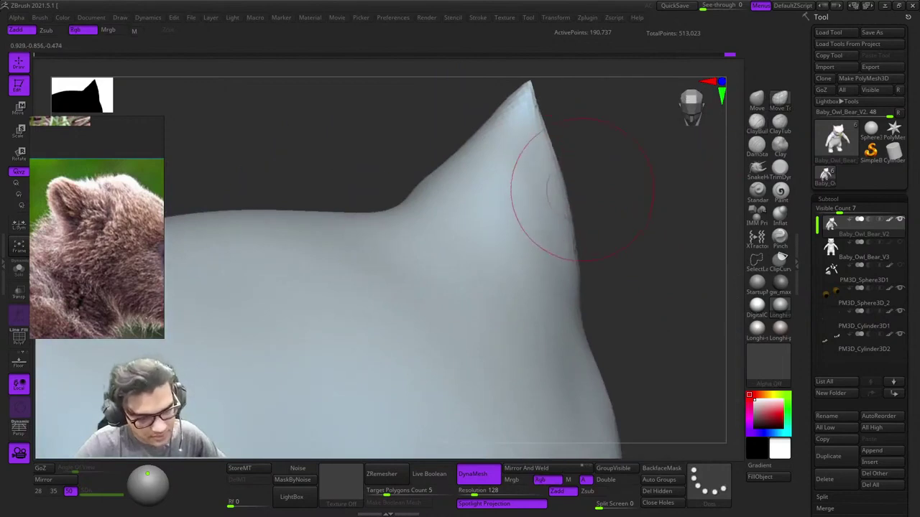
{"action": "left_click_drag", "start_coordinate": [570, 249], "coordinate": [563, 189]}
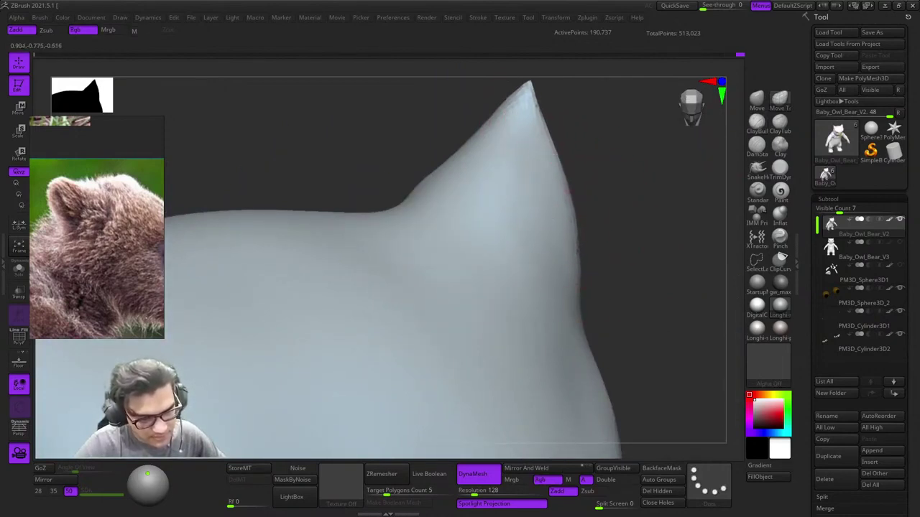
{"action": "key", "text": "space"}
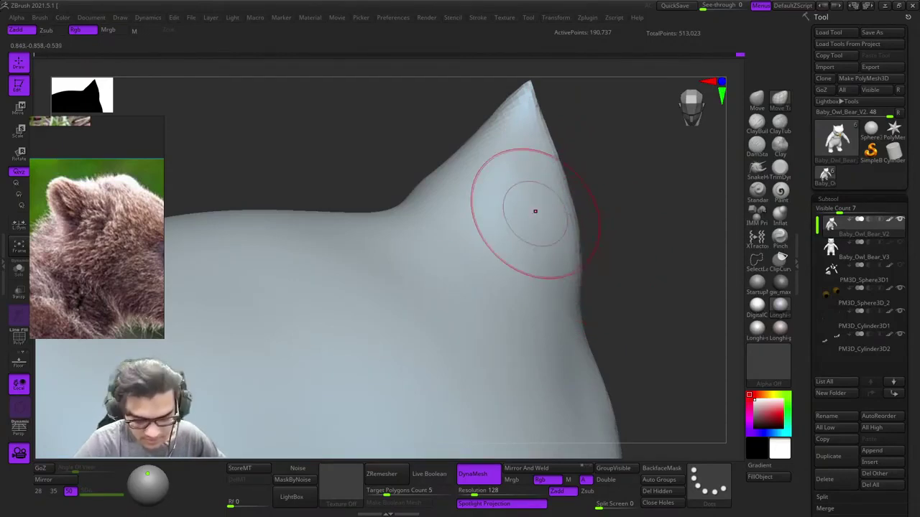
{"action": "mouse_move", "coordinate": [632, 213]}
{"action": "left_mouse_down"}
{"action": "mouse_move", "coordinate": [481, 220]}
{"action": "mouse_move", "coordinate": [495, 187]}
{"action": "mouse_move", "coordinate": [455, 164]}
{"action": "mouse_move", "coordinate": [600, 224]}
{"action": "left_mouse_up"}
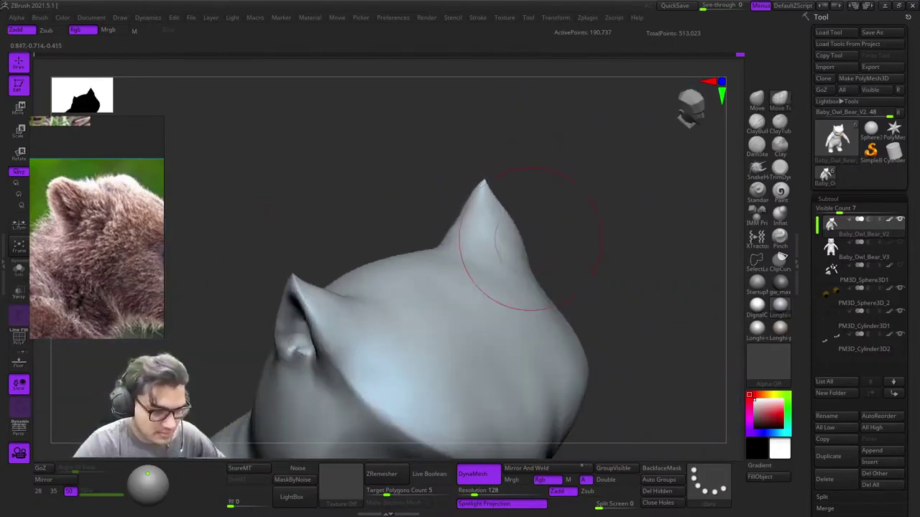
Step: Refine the ear's back contour and inner edge with Move Topological from raised and side angles
{"action": "mouse_move", "coordinate": [535, 238]}
{"action": "left_mouse_down"}
{"action": "mouse_move", "coordinate": [569, 258]}
{"action": "mouse_move", "coordinate": [588, 302]}
{"action": "mouse_move", "coordinate": [603, 284]}
{"action": "mouse_move", "coordinate": [611, 323]}
{"action": "left_mouse_up"}
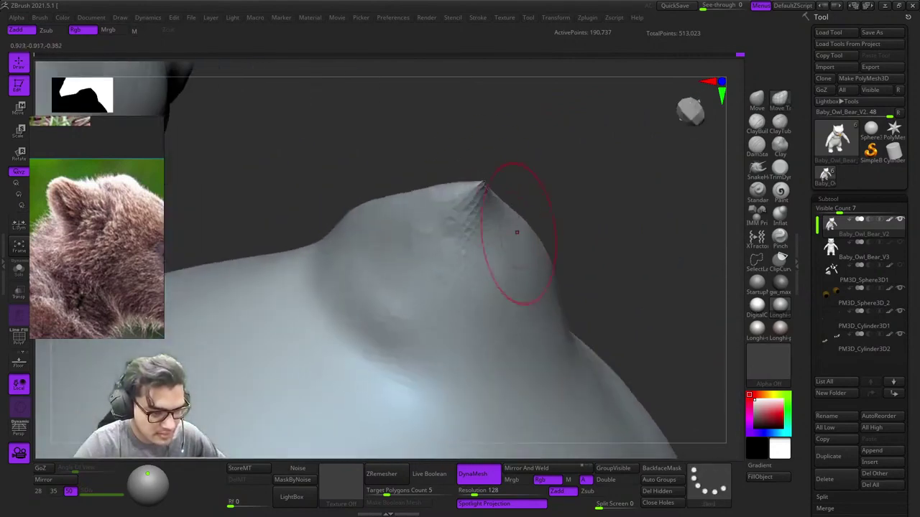
{"action": "mouse_move", "coordinate": [548, 264]}
{"action": "right_mouse_down", "text": "alt"}
{"action": "mouse_move", "coordinate": [597, 234]}
{"action": "mouse_move", "coordinate": [568, 194]}
{"action": "right_mouse_up", "text": "alt"}
{"action": "mouse_move", "coordinate": [477, 236]}
{"action": "right_mouse_down"}
{"action": "mouse_move", "coordinate": [528, 294]}
{"action": "mouse_move", "coordinate": [500, 248]}
{"action": "right_mouse_up"}
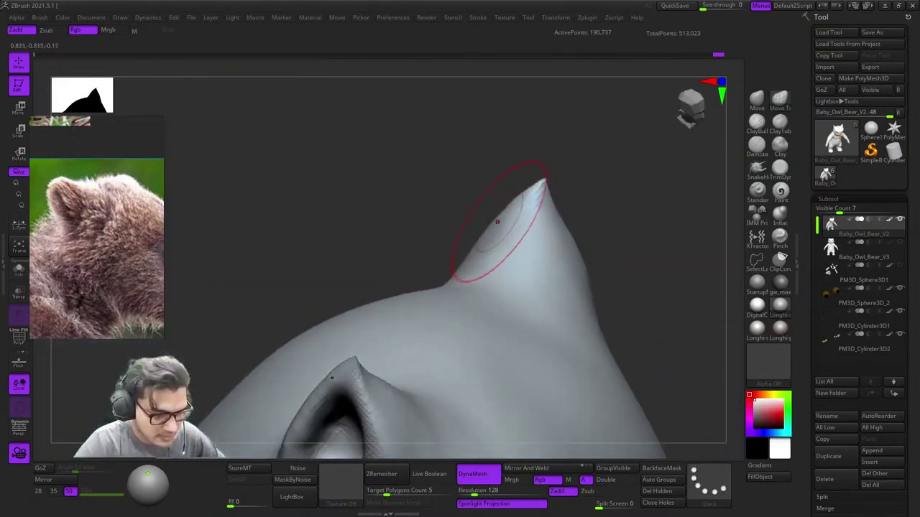
{"action": "right_click_drag", "start_coordinate": [507, 216], "coordinate": [519, 302]}
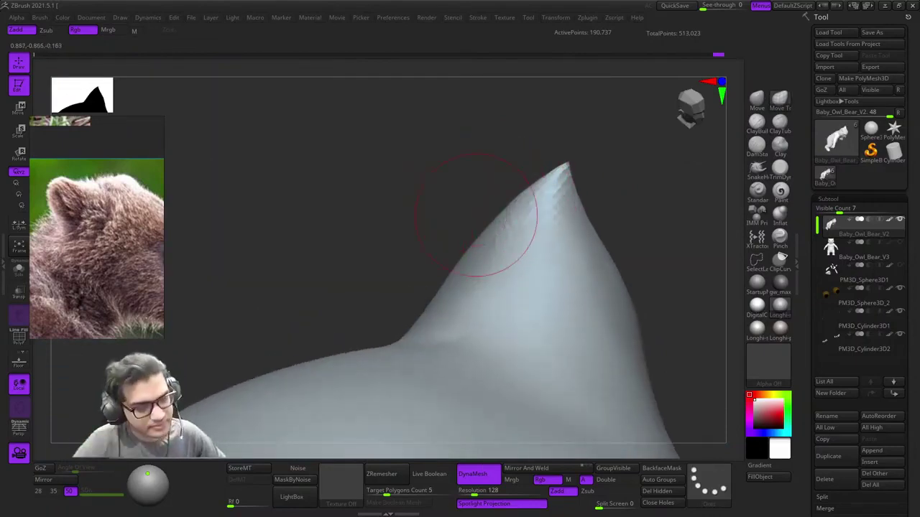
{"action": "mouse_move", "coordinate": [476, 214]}
{"action": "right_mouse_down"}
{"action": "mouse_move", "coordinate": [549, 279]}
{"action": "mouse_move", "coordinate": [561, 171]}
{"action": "mouse_move", "coordinate": [570, 166]}
{"action": "mouse_move", "coordinate": [561, 147]}
{"action": "right_mouse_up"}
{"action": "right_click_drag", "start_coordinate": [561, 148], "coordinate": [600, 119], "text": "alt"}
{"action": "mouse_move", "coordinate": [589, 160]}
{"action": "right_mouse_down", "text": "ctrl"}
{"action": "mouse_move", "coordinate": [593, 194]}
{"action": "mouse_move", "coordinate": [547, 154]}
{"action": "right_mouse_up", "text": "ctrl"}
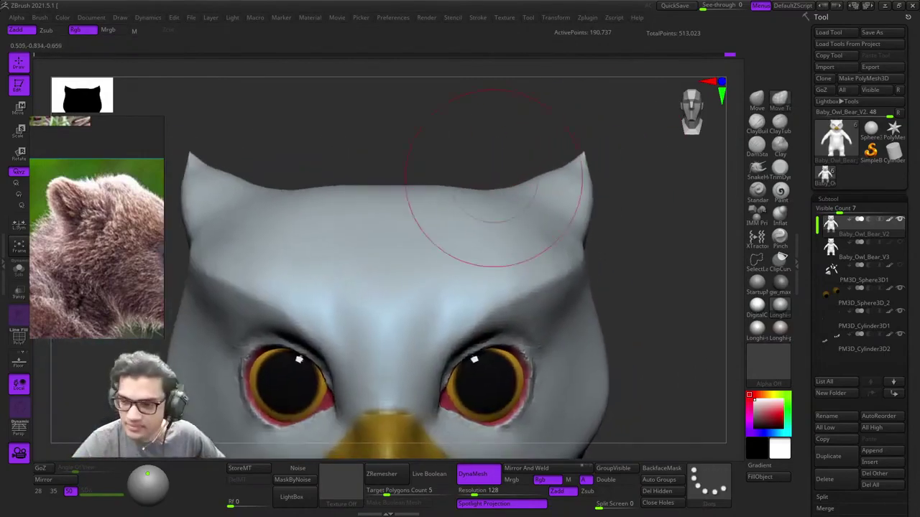
Step: Examine the ears, brows and overall head shape from the front, side and back
{"action": "right_click_drag", "start_coordinate": [493, 178], "coordinate": [470, 194]}
{"action": "right_click_drag", "start_coordinate": [471, 194], "coordinate": [488, 219], "text": "ctrl"}
{"action": "right_click_drag", "start_coordinate": [549, 230], "coordinate": [517, 247]}
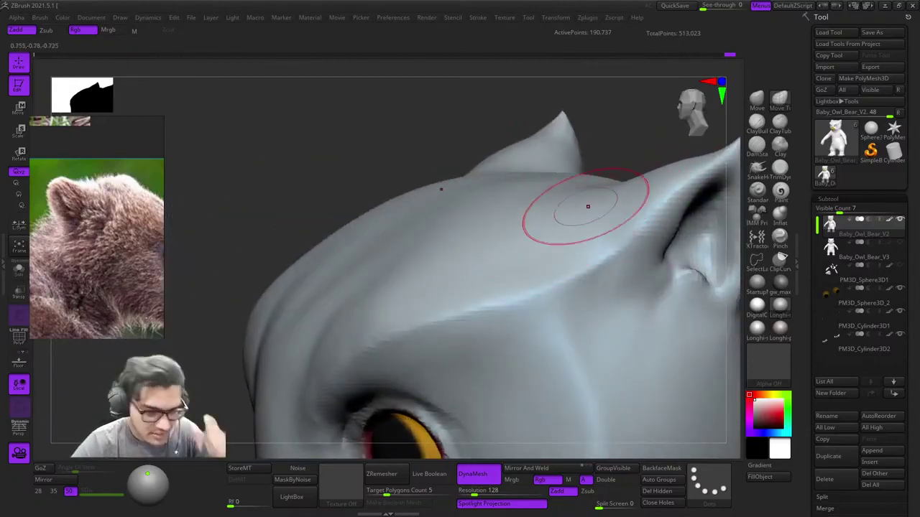
{"action": "right_click_drag", "start_coordinate": [566, 226], "coordinate": [557, 208], "text": "ctrl"}
{"action": "right_click_drag", "start_coordinate": [557, 208], "coordinate": [546, 189]}
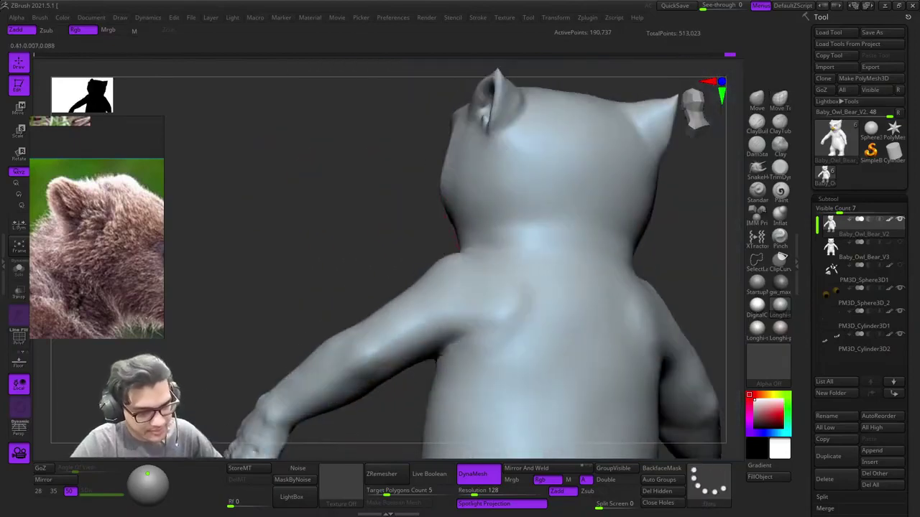
{"action": "right_click_drag", "start_coordinate": [454, 230], "coordinate": [589, 191]}
{"action": "right_click_drag", "start_coordinate": [589, 190], "coordinate": [562, 298], "text": "shift"}
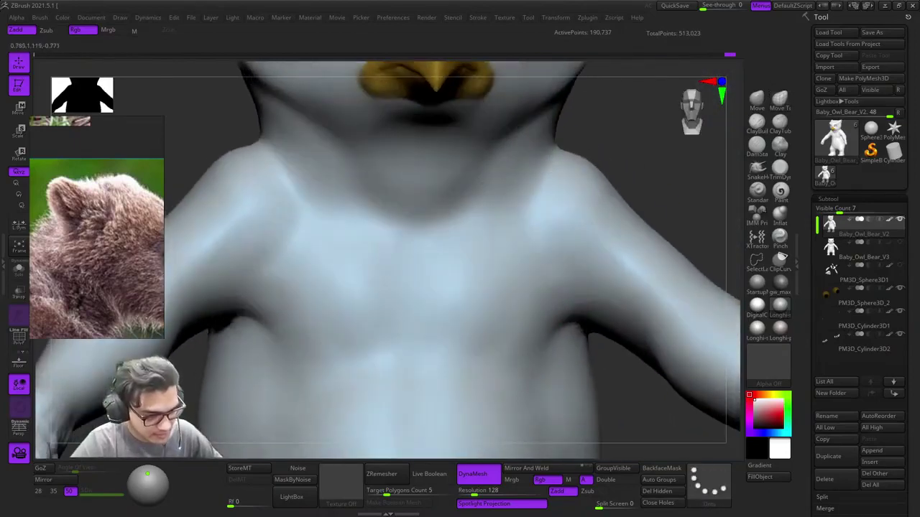
Step: Examine the chest, shoulders, arms and upper back from several angles, checking the mesh wireframe
{"action": "mouse_move", "coordinate": [460, 314]}
{"action": "right_mouse_down", "text": "alt"}
{"action": "mouse_move", "coordinate": [497, 263]}
{"action": "mouse_move", "coordinate": [560, 266]}
{"action": "right_mouse_up", "text": "alt"}
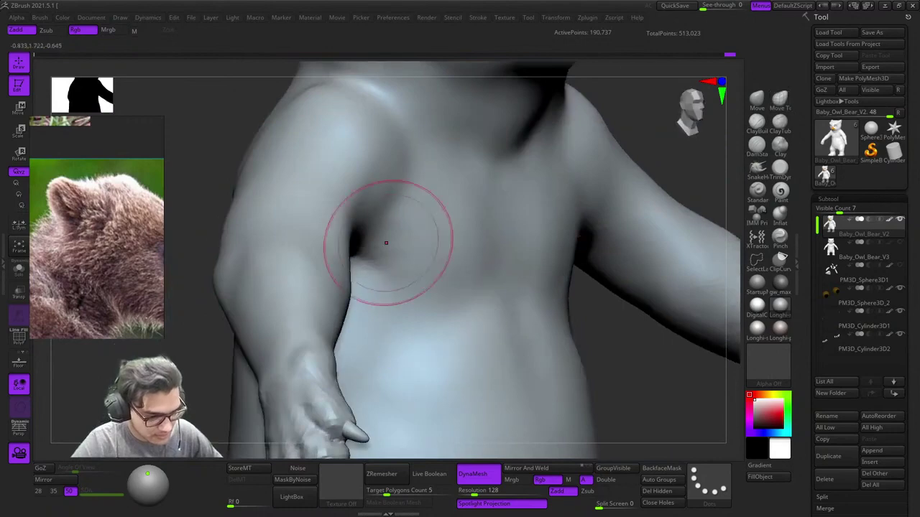
{"action": "right_click_drag", "start_coordinate": [386, 243], "coordinate": [479, 307]}
{"action": "mouse_move", "coordinate": [478, 343]}
{"action": "right_mouse_down"}
{"action": "mouse_move", "coordinate": [542, 309]}
{"action": "mouse_move", "coordinate": [503, 250]}
{"action": "mouse_move", "coordinate": [523, 253]}
{"action": "right_mouse_up"}
{"action": "right_click_drag", "start_coordinate": [523, 253], "coordinate": [566, 235], "text": "ctrl"}
{"action": "mouse_move", "coordinate": [566, 236]}
{"action": "right_mouse_down"}
{"action": "mouse_move", "coordinate": [506, 245]}
{"action": "mouse_move", "coordinate": [539, 319]}
{"action": "mouse_move", "coordinate": [503, 324]}
{"action": "mouse_move", "coordinate": [526, 343]}
{"action": "mouse_move", "coordinate": [424, 324]}
{"action": "right_mouse_up"}
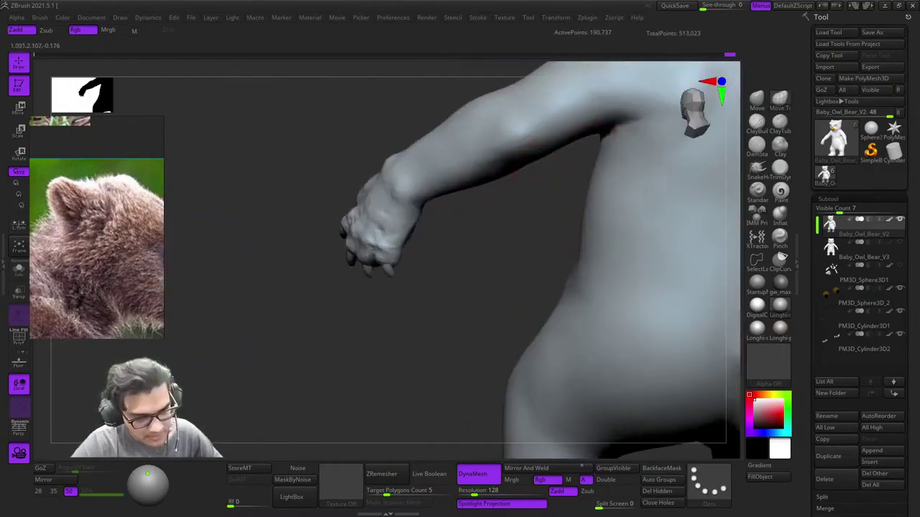
{"action": "right_click_drag", "start_coordinate": [625, 158], "coordinate": [640, 126]}
{"action": "right_click_drag", "start_coordinate": [640, 125], "coordinate": [548, 208], "text": "alt"}
{"action": "left_click_drag", "start_coordinate": [548, 208], "coordinate": [528, 196], "text": "shift"}
{"action": "right_click_drag", "start_coordinate": [528, 238], "coordinate": [528, 320], "text": "ctrl"}
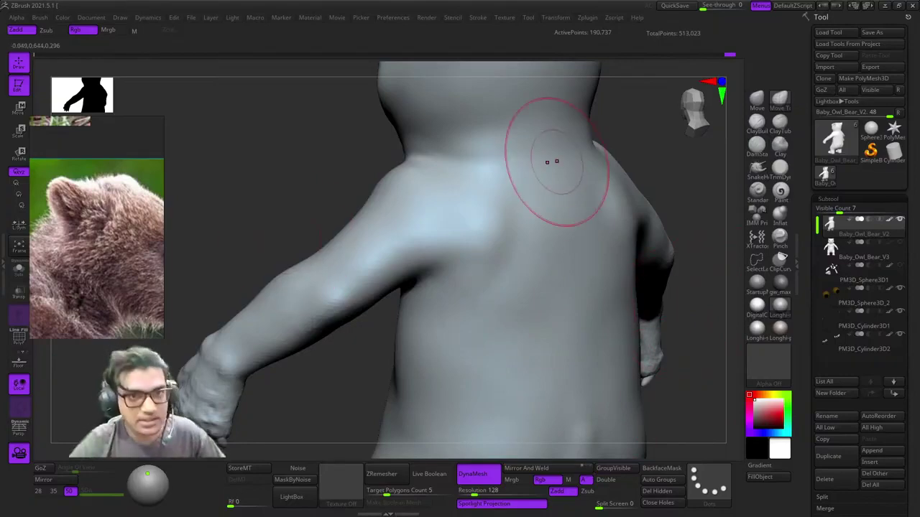
{"action": "right_click_drag", "start_coordinate": [570, 152], "coordinate": [537, 164]}
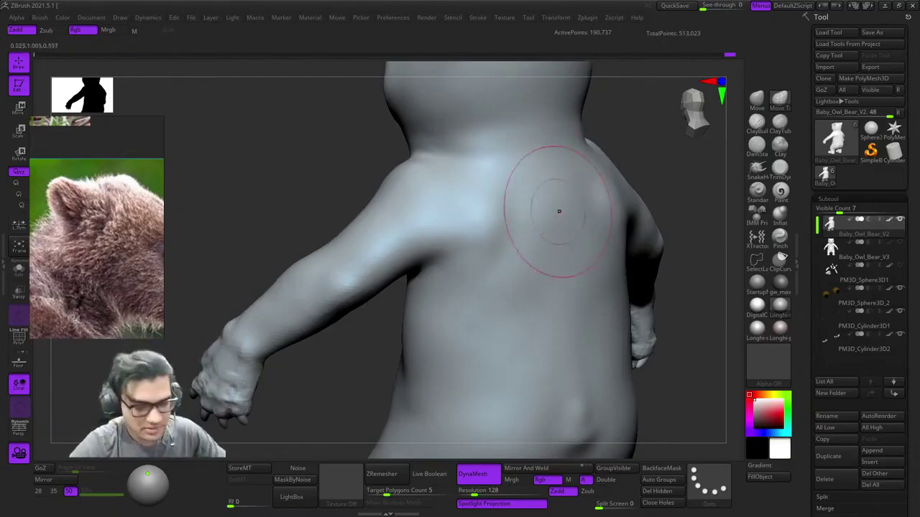
{"action": "right_click_drag", "start_coordinate": [558, 211], "coordinate": [590, 168]}
{"action": "right_click_drag", "start_coordinate": [591, 169], "coordinate": [553, 210], "text": "shift"}
{"action": "key", "text": "shift+f"}
{"action": "key", "text": "shift+f"}
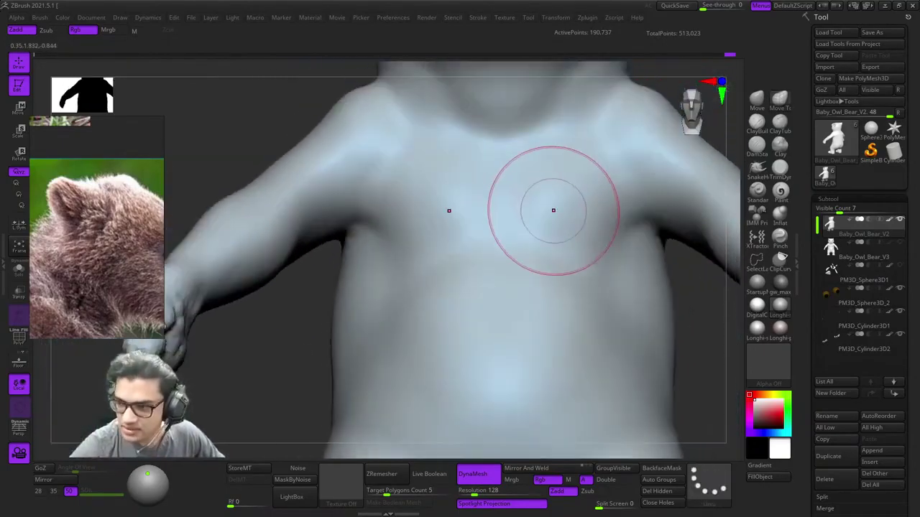
{"action": "key", "text": "shift+f"}
{"action": "key", "text": "shift+f"}
Step: Carve the armpit crease between the upper arm and torso with the DamStandard brush
{"action": "right_click_drag", "start_coordinate": [648, 222], "coordinate": [503, 204], "text": "alt"}
{"action": "right_click_drag", "start_coordinate": [503, 204], "coordinate": [511, 248], "text": "ctrl"}
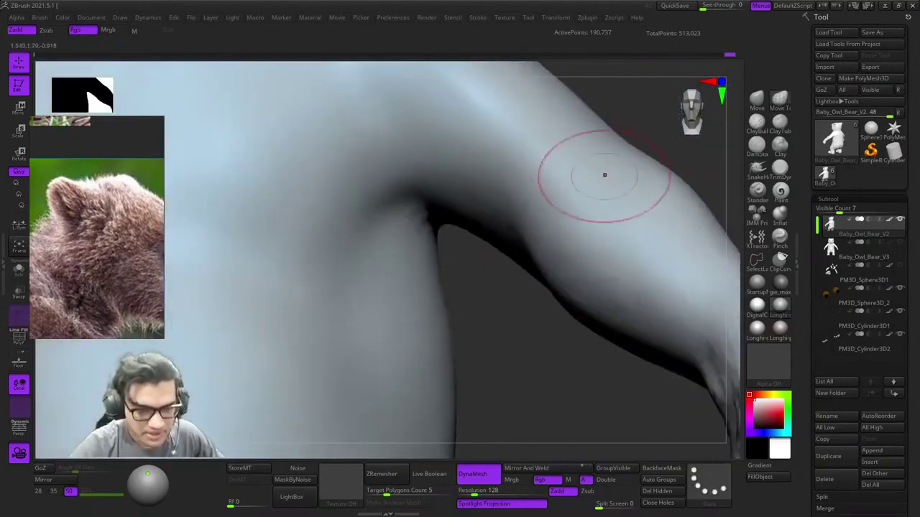
{"action": "left_click", "coordinate": [758, 146]}
{"action": "right_click_drag", "start_coordinate": [464, 137], "coordinate": [560, 156], "text": "alt"}
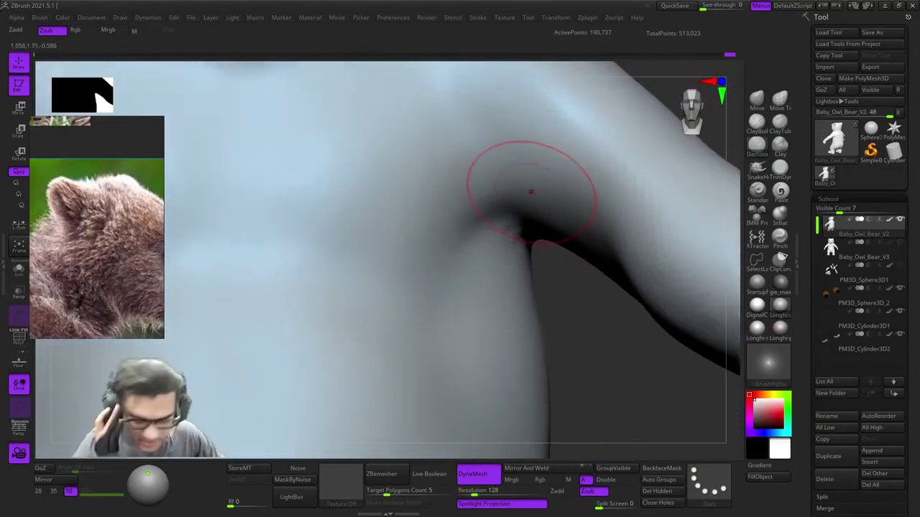
{"action": "right_click_drag", "start_coordinate": [531, 191], "coordinate": [527, 179]}
{"action": "mouse_move", "coordinate": [527, 180]}
{"action": "right_mouse_down", "text": "ctrl"}
{"action": "mouse_move", "coordinate": [526, 231]}
{"action": "mouse_move", "coordinate": [503, 173]}
{"action": "mouse_move", "coordinate": [478, 314]}
{"action": "right_mouse_up", "text": "ctrl"}
{"action": "right_click", "coordinate": [478, 313]}
{"action": "right_click_drag", "start_coordinate": [544, 216], "coordinate": [475, 257], "text": "ctrl"}
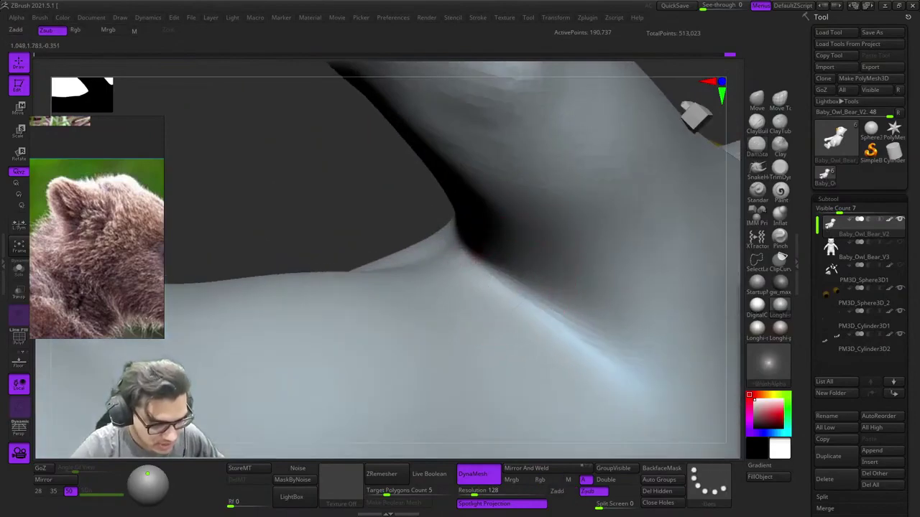
Step: Extend the armpit crease toward the front of the shoulder and chest with DamStandard
{"action": "right_click_drag", "start_coordinate": [532, 285], "coordinate": [527, 234], "text": "ctrl"}
{"action": "mouse_move", "coordinate": [526, 233]}
{"action": "right_mouse_down", "text": "shift"}
{"action": "mouse_move", "coordinate": [623, 349]}
{"action": "mouse_move", "coordinate": [521, 220]}
{"action": "mouse_move", "coordinate": [526, 248]}
{"action": "mouse_move", "coordinate": [563, 236]}
{"action": "mouse_move", "coordinate": [556, 247]}
{"action": "mouse_move", "coordinate": [578, 254]}
{"action": "mouse_move", "coordinate": [540, 316]}
{"action": "mouse_move", "coordinate": [567, 285]}
{"action": "mouse_move", "coordinate": [577, 240]}
{"action": "mouse_move", "coordinate": [556, 228]}
{"action": "mouse_move", "coordinate": [584, 212]}
{"action": "mouse_move", "coordinate": [575, 252]}
{"action": "right_mouse_up", "text": "shift"}
{"action": "key", "text": "shift+f"}
{"action": "key", "text": "shift+f"}
{"action": "left_click_drag", "start_coordinate": [567, 193], "coordinate": [573, 205]}
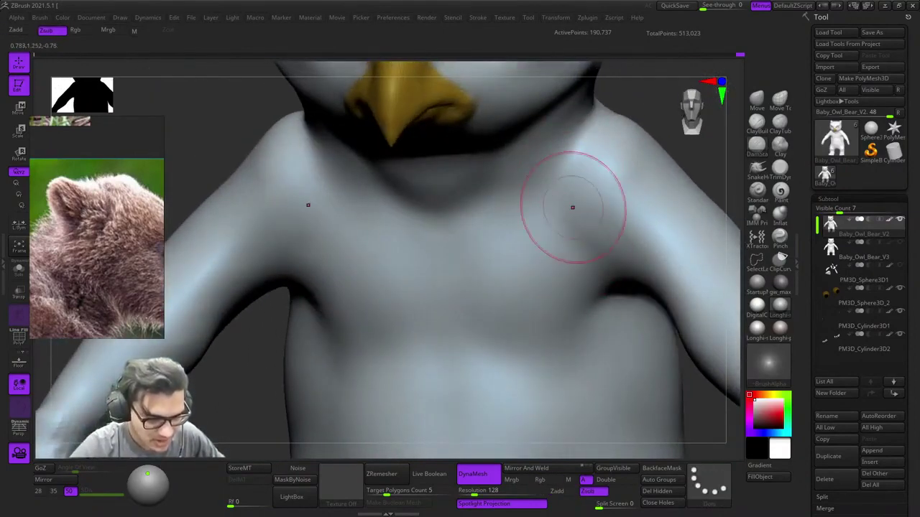
Step: Smooth the transition from the chest over the front of the shoulder into the upper arm
{"action": "right_click_drag", "start_coordinate": [573, 208], "coordinate": [572, 157]}
{"action": "left_click_drag", "start_coordinate": [563, 180], "coordinate": [575, 218], "text": "shift"}
{"action": "mouse_move", "coordinate": [584, 209]}
{"action": "right_mouse_down"}
{"action": "mouse_move", "coordinate": [593, 258]}
{"action": "mouse_move", "coordinate": [598, 215]}
{"action": "right_mouse_up"}
{"action": "mouse_move", "coordinate": [598, 215]}
{"action": "right_mouse_down"}
{"action": "mouse_move", "coordinate": [541, 248]}
{"action": "mouse_move", "coordinate": [575, 288]}
{"action": "right_mouse_up"}
{"action": "left_click_drag", "start_coordinate": [632, 223], "coordinate": [651, 251], "text": "shift"}
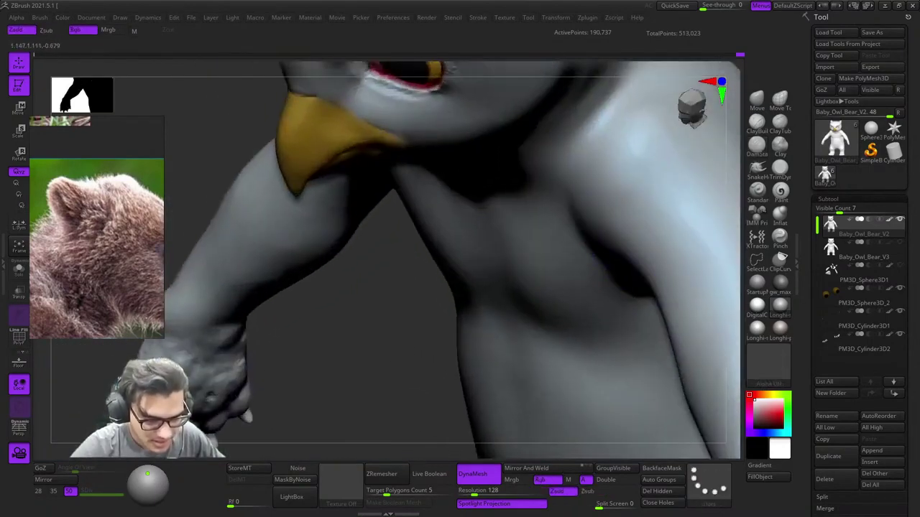
{"action": "right_click_drag", "start_coordinate": [632, 273], "coordinate": [586, 204]}
{"action": "left_click_drag", "start_coordinate": [587, 203], "coordinate": [598, 223], "text": "shift"}
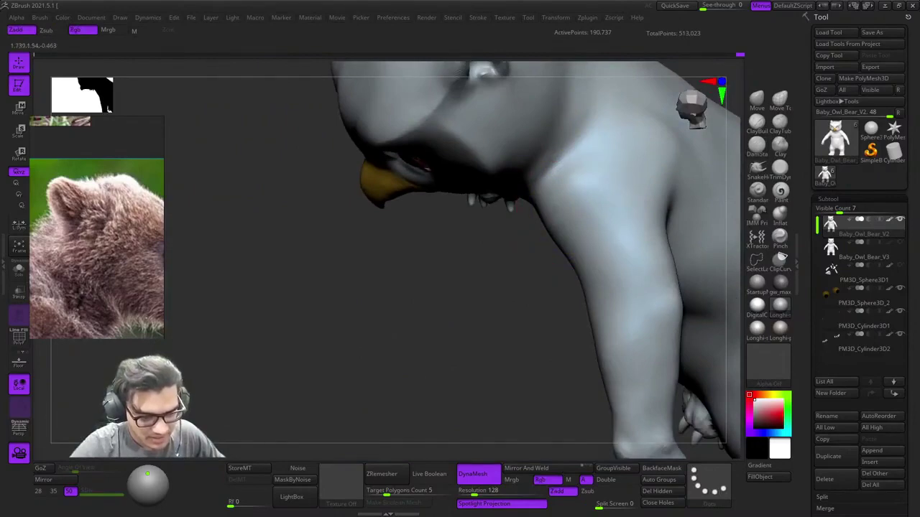
Step: Smooth the upper arm surface between the shoulder and the elbow
{"action": "right_click_drag", "start_coordinate": [598, 223], "coordinate": [538, 194]}
{"action": "right_click_drag", "start_coordinate": [538, 194], "coordinate": [610, 233], "text": "ctrl"}
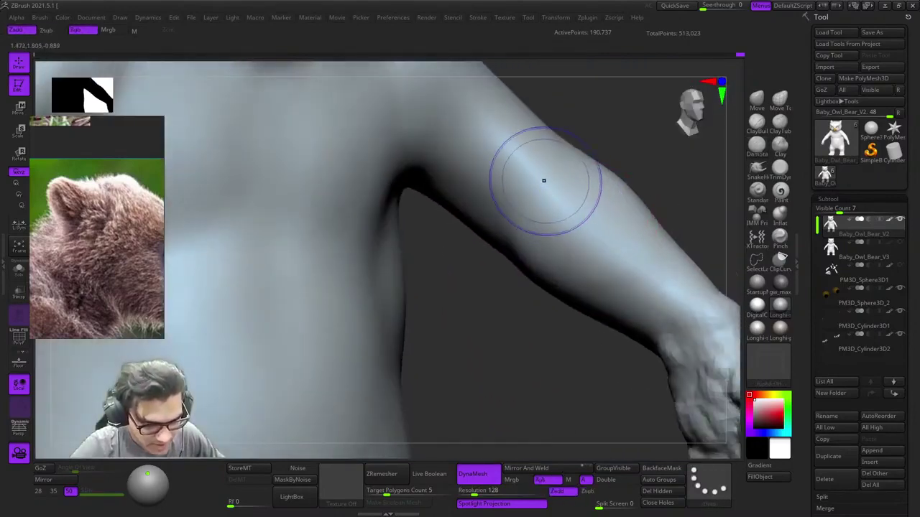
{"action": "left_click_drag", "start_coordinate": [543, 180], "coordinate": [564, 196], "text": "shift"}
{"action": "right_click_drag", "start_coordinate": [564, 195], "coordinate": [586, 208]}
{"action": "right_click_drag", "start_coordinate": [607, 252], "coordinate": [611, 160], "text": "ctrl"}
Step: Define the crease where the back of the shoulder meets the torso with DamStandard
{"action": "key", "text": "shift+f"}
{"action": "key", "text": "shift+f"}
{"action": "right_click_drag", "start_coordinate": [500, 191], "coordinate": [410, 190]}
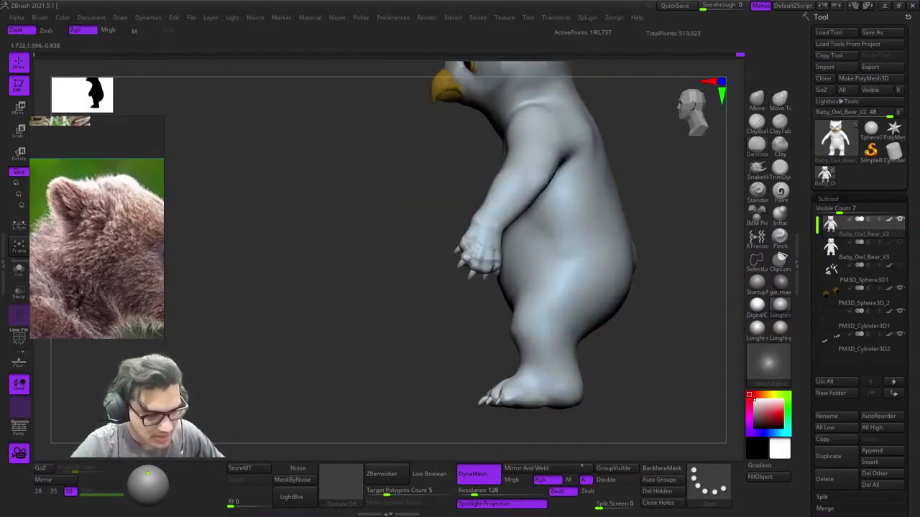
{"action": "right_click_drag", "start_coordinate": [543, 132], "coordinate": [616, 183], "text": "alt"}
{"action": "left_click_drag", "start_coordinate": [621, 183], "coordinate": [549, 191]}
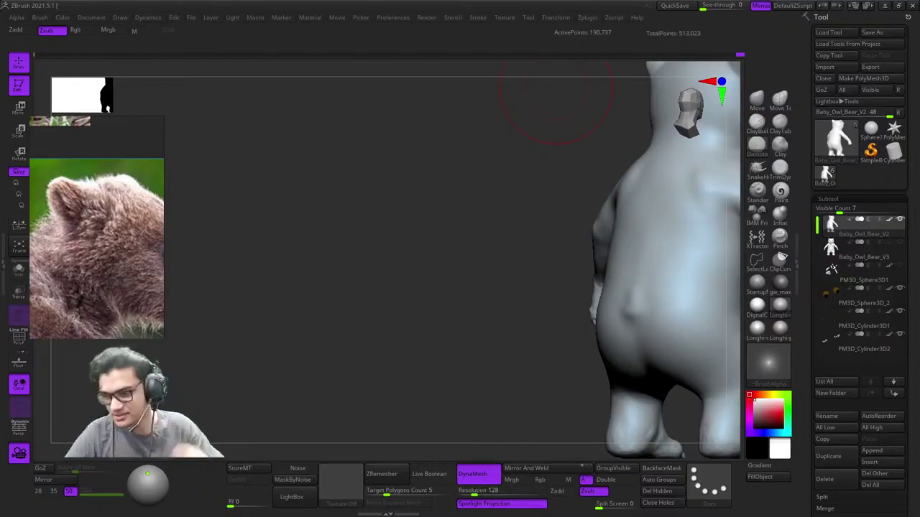
Step: Smooth the lower back above the tail and the area around the shoulder blades
{"action": "right_click_drag", "start_coordinate": [483, 199], "coordinate": [540, 314], "text": "alt"}
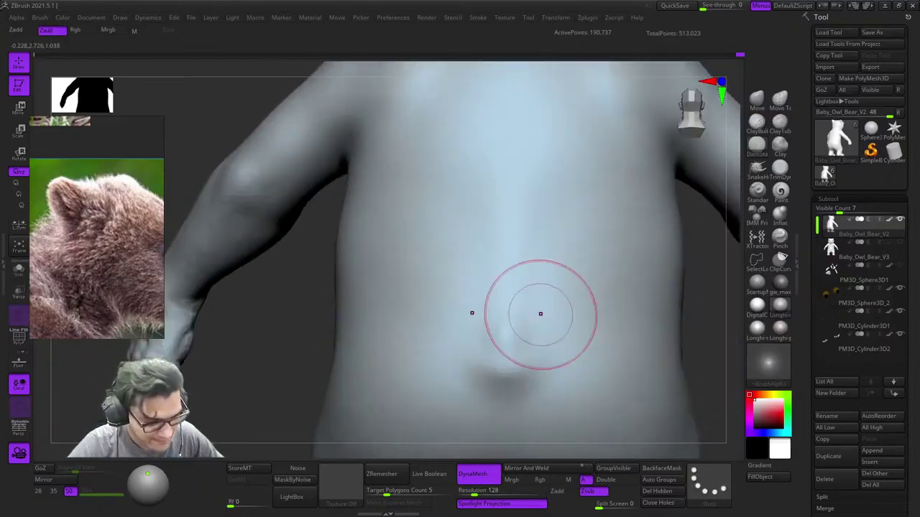
{"action": "left_click_drag", "start_coordinate": [539, 314], "coordinate": [530, 332], "text": "shift"}
{"action": "right_click_drag", "start_coordinate": [529, 333], "coordinate": [460, 244], "text": "ctrl"}
{"action": "right_click_drag", "start_coordinate": [575, 359], "coordinate": [528, 431]}
{"action": "mouse_move", "coordinate": [607, 246]}
{"action": "right_mouse_down", "text": "alt"}
{"action": "mouse_move", "coordinate": [509, 245]}
{"action": "mouse_move", "coordinate": [533, 208]}
{"action": "right_mouse_up", "text": "alt"}
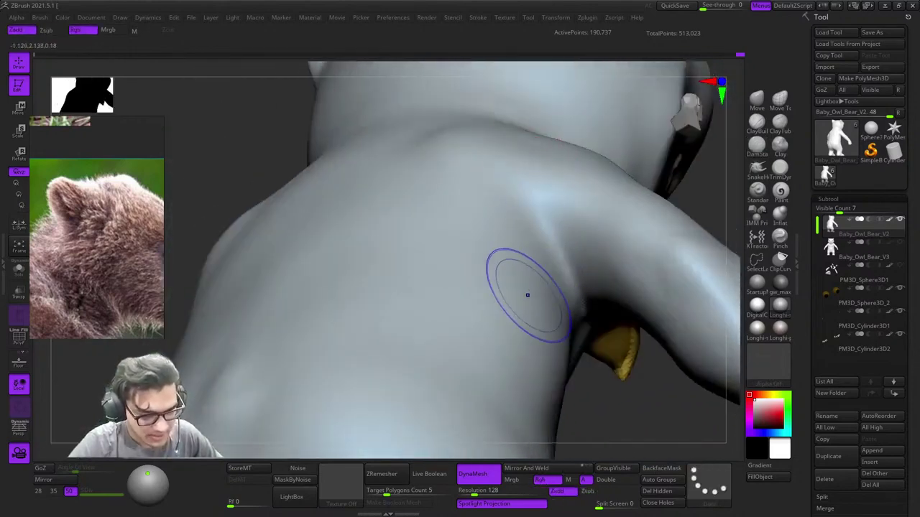
Step: Smooth the rear of the shoulder and the back of the upper arm
{"action": "right_click_drag", "start_coordinate": [548, 318], "coordinate": [579, 234]}
{"action": "right_click_drag", "start_coordinate": [679, 287], "coordinate": [514, 277], "text": "alt"}
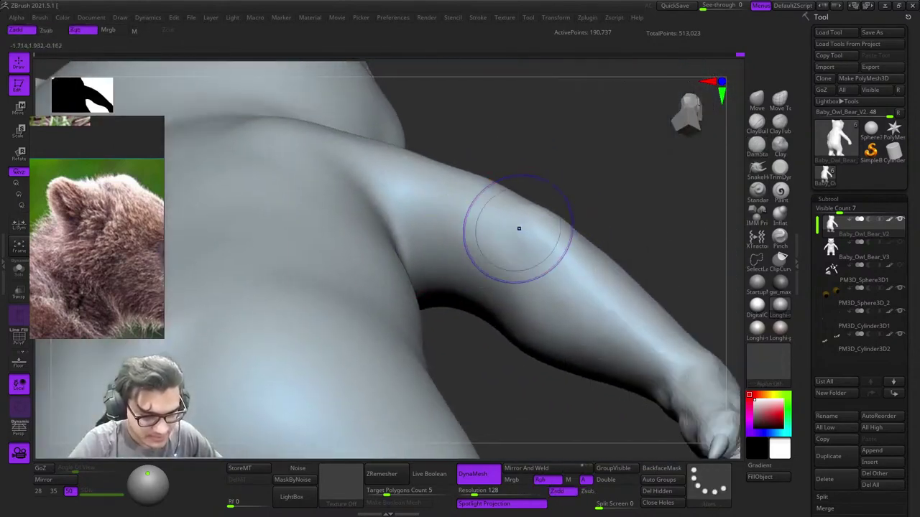
{"action": "right_click_drag", "start_coordinate": [619, 338], "coordinate": [604, 276], "text": "ctrl"}
{"action": "right_click_drag", "start_coordinate": [603, 309], "coordinate": [403, 320]}
{"action": "right_click_drag", "start_coordinate": [658, 280], "coordinate": [424, 248], "text": "alt"}
Step: Reshape the side contour of the waist from behind with a resized Move Topological brush
{"action": "mouse_move", "coordinate": [584, 237]}
{"action": "right_mouse_down"}
{"action": "mouse_move", "coordinate": [551, 251]}
{"action": "mouse_move", "coordinate": [580, 248]}
{"action": "right_mouse_up"}
{"action": "right_click_drag", "start_coordinate": [580, 248], "coordinate": [567, 309], "text": "ctrl"}
{"action": "key", "text": "shift+f"}
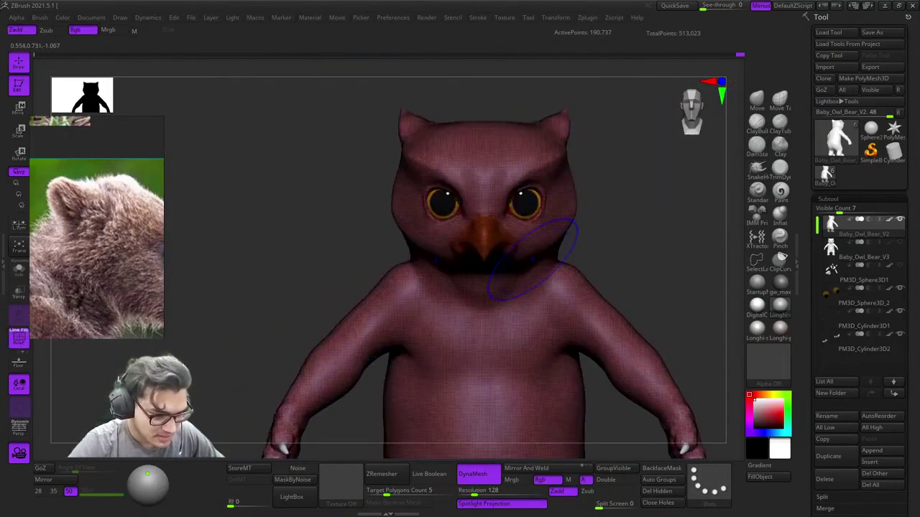
{"action": "key", "text": "shift+f"}
{"action": "key", "text": "f"}
{"action": "mouse_move", "coordinate": [550, 249]}
{"action": "right_mouse_down", "text": "shift"}
{"action": "mouse_move", "coordinate": [494, 281]}
{"action": "mouse_move", "coordinate": [590, 260]}
{"action": "right_mouse_up", "text": "shift"}
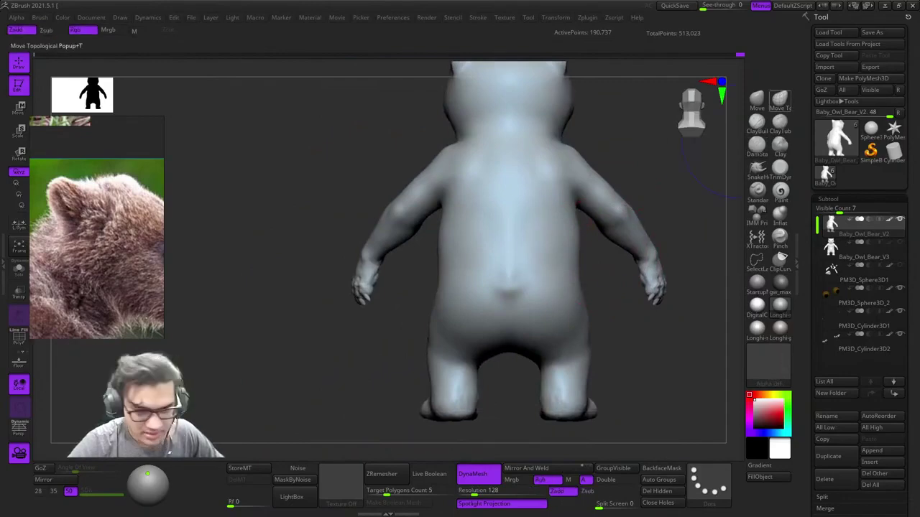
{"action": "left_click", "coordinate": [780, 100]}
{"action": "key", "text": "space"}
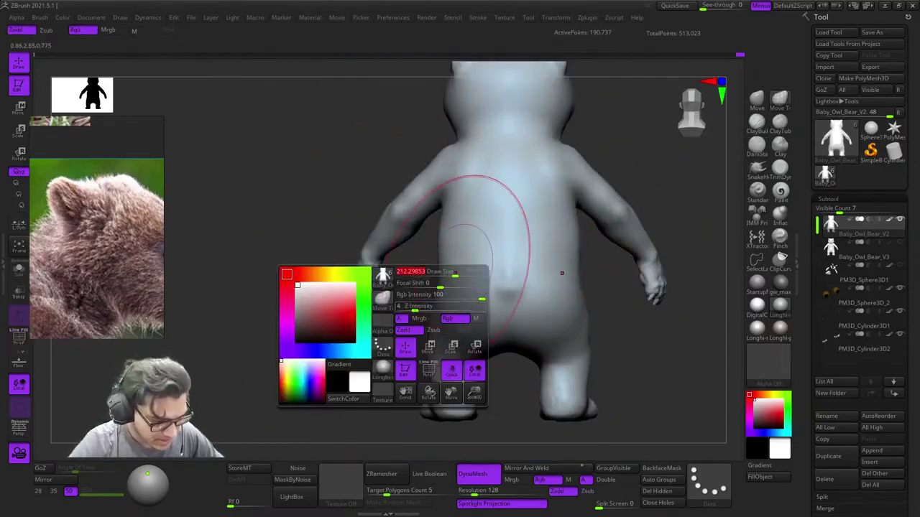
{"action": "right_click_drag", "start_coordinate": [454, 274], "coordinate": [433, 298], "text": "ctrl"}
{"action": "key", "text": "space"}
{"action": "right_click_drag", "start_coordinate": [366, 294], "coordinate": [539, 225], "text": "alt"}
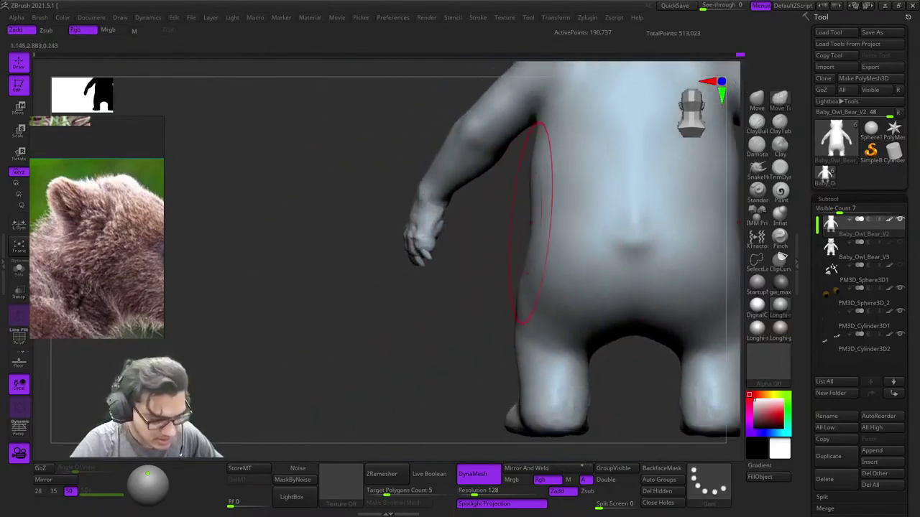
{"action": "key", "text": "space"}
{"action": "left_click_drag", "start_coordinate": [507, 240], "coordinate": [511, 238]}
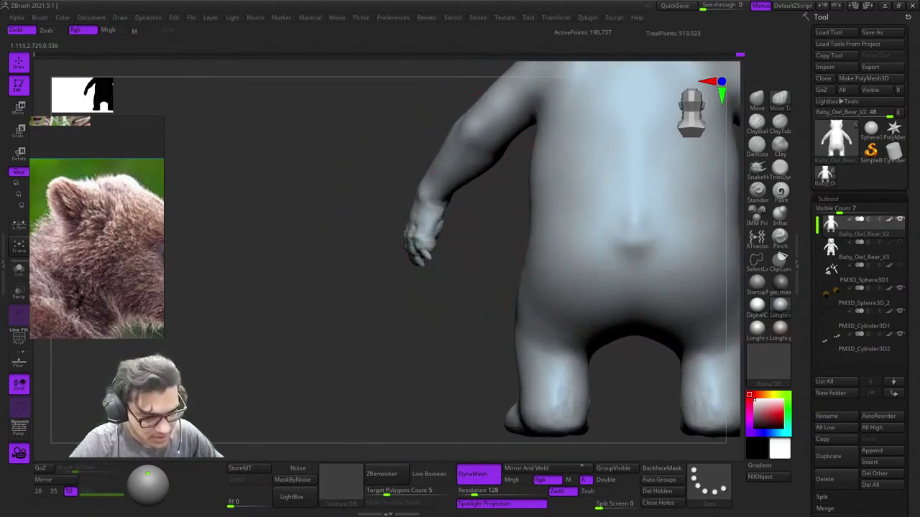
{"action": "right_click_drag", "start_coordinate": [457, 214], "coordinate": [399, 266], "text": "alt"}
{"action": "right_click_drag", "start_coordinate": [399, 266], "coordinate": [450, 258], "text": "ctrl"}
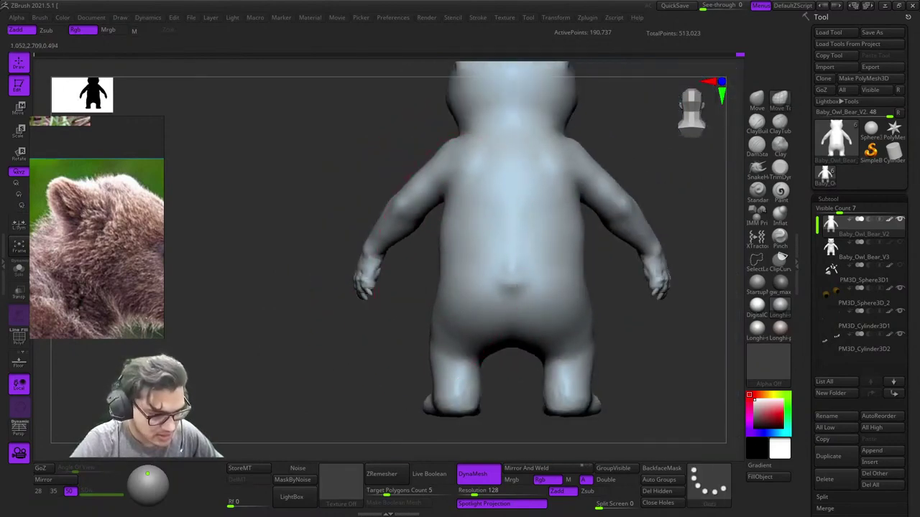
Step: Lasso-mask both forearms and hands from the back
{"action": "key", "text": "shift+f"}
{"action": "key", "text": "shift+f"}
{"action": "key", "text": "space"}
{"action": "left_click_drag", "start_coordinate": [310, 185], "coordinate": [398, 329], "text": "ctrl"}
{"action": "left_click", "coordinate": [707, 485], "text": "ctrl"}
{"action": "left_click", "coordinate": [660, 402], "text": "ctrl"}
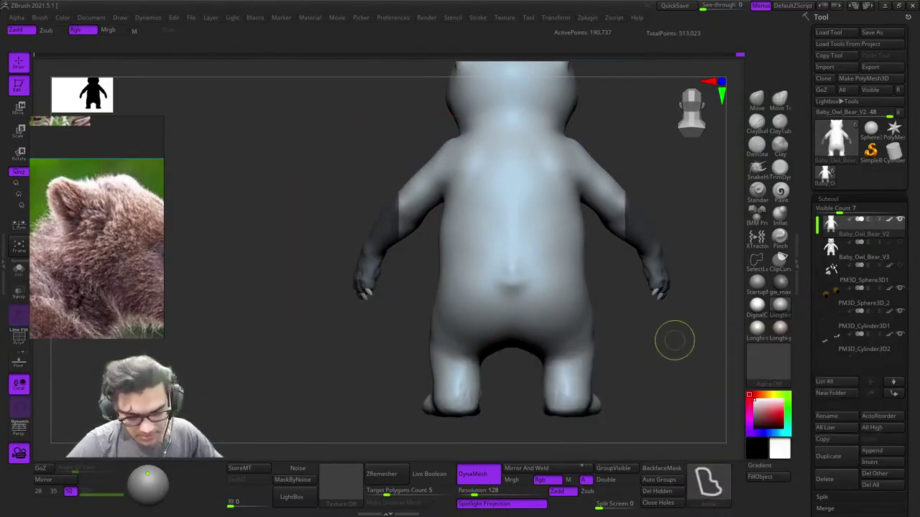
Step: Extend the lasso mask over the upper arms and shoulders and turn the masked arms into their own polygroup
{"action": "mouse_move", "coordinate": [707, 212]}
{"action": "left_mouse_down", "text": "ctrl"}
{"action": "mouse_move", "coordinate": [633, 284]}
{"action": "mouse_move", "coordinate": [577, 183]}
{"action": "mouse_move", "coordinate": [600, 86]}
{"action": "left_mouse_up", "text": "ctrl"}
{"action": "mouse_move", "coordinate": [639, 122]}
{"action": "left_mouse_down"}
{"action": "mouse_move", "coordinate": [454, 151]}
{"action": "mouse_move", "coordinate": [552, 181]}
{"action": "left_mouse_up"}
{"action": "mouse_move", "coordinate": [504, 147]}
{"action": "left_mouse_down", "text": "ctrl"}
{"action": "mouse_move", "coordinate": [484, 192]}
{"action": "mouse_move", "coordinate": [524, 237]}
{"action": "left_mouse_up", "text": "ctrl"}
{"action": "mouse_move", "coordinate": [618, 173]}
{"action": "left_mouse_down"}
{"action": "mouse_move", "coordinate": [474, 194]}
{"action": "mouse_move", "coordinate": [547, 278]}
{"action": "left_mouse_up"}
{"action": "left_click", "coordinate": [477, 152], "text": "ctrl"}
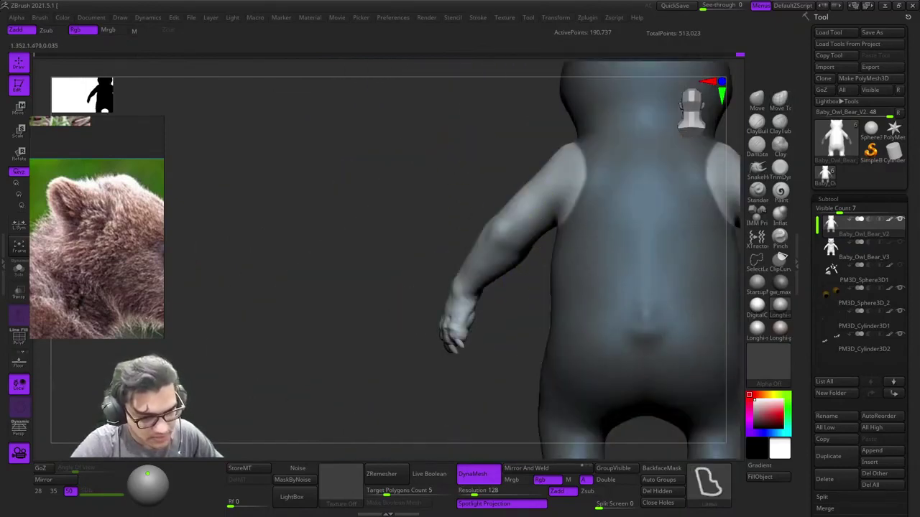
{"action": "left_click", "coordinate": [454, 161], "text": "ctrl"}
{"action": "key", "text": "ctrl+w"}
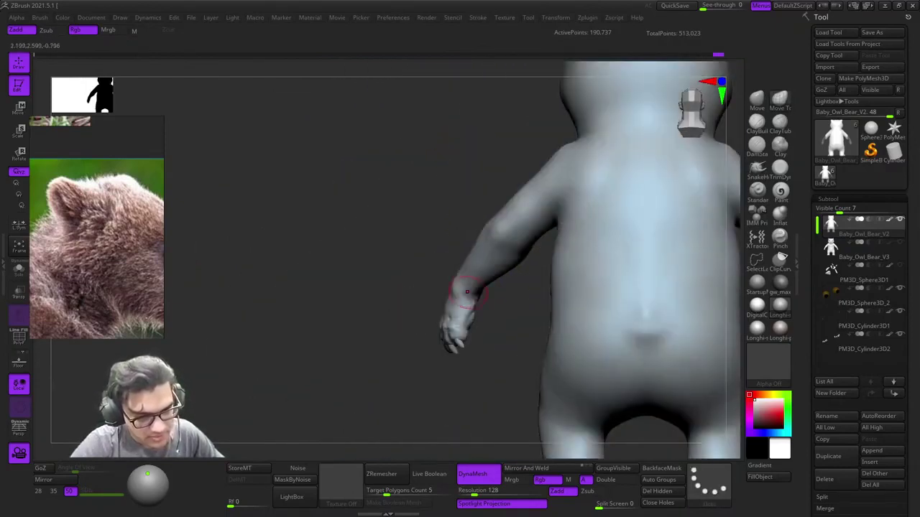
{"action": "key", "text": "shift+f"}
{"action": "key", "text": "f"}
{"action": "left_click_drag", "start_coordinate": [542, 238], "coordinate": [671, 122], "text": "alt"}
{"action": "key", "text": "shift+f"}
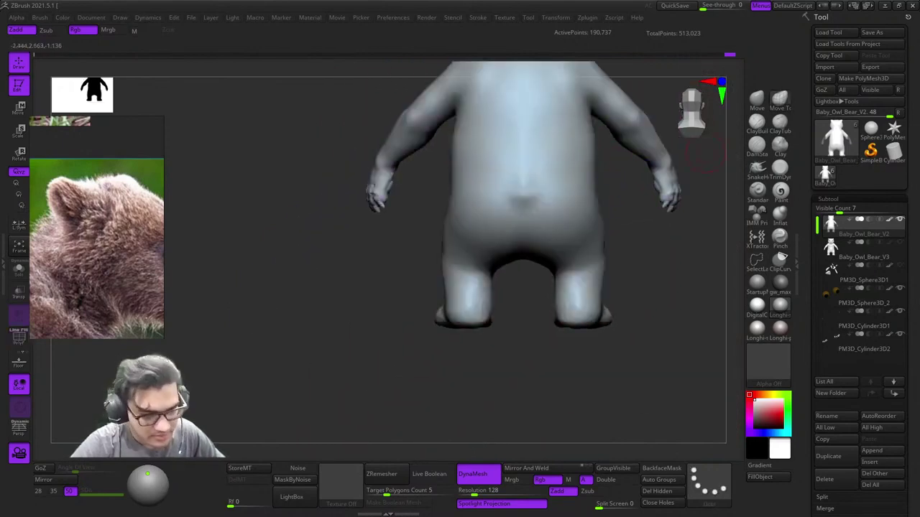
Step: Mask the arms through their polygroup and soften the mask's edge at the shoulders
{"action": "left_click", "coordinate": [380, 154], "text": "ctrl+shift"}
{"action": "left_click", "coordinate": [352, 280], "text": "ctrl"}
{"action": "left_click", "coordinate": [350, 286], "text": "ctrl+shift"}
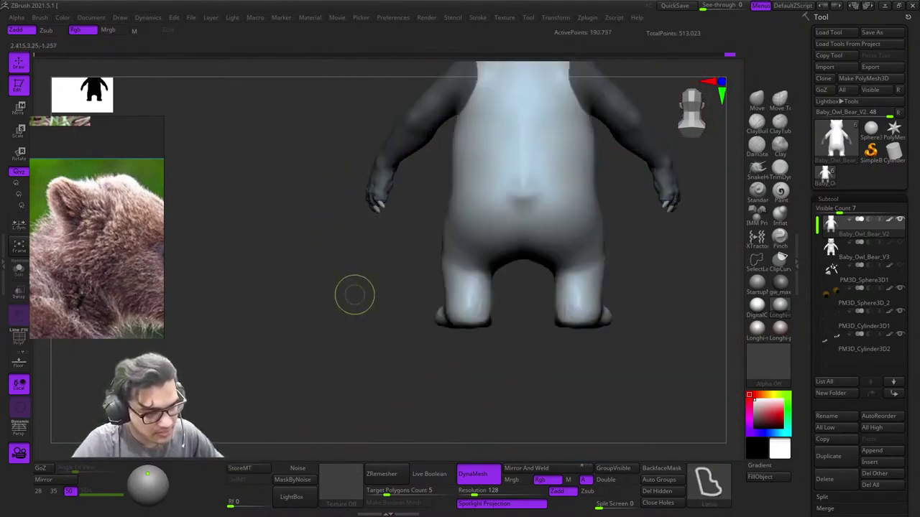
{"action": "left_click_drag", "start_coordinate": [383, 286], "coordinate": [413, 324], "text": "alt"}
{"action": "left_click", "coordinate": [412, 324], "text": "ctrl"}
{"action": "left_click", "coordinate": [460, 255], "text": "ctrl"}
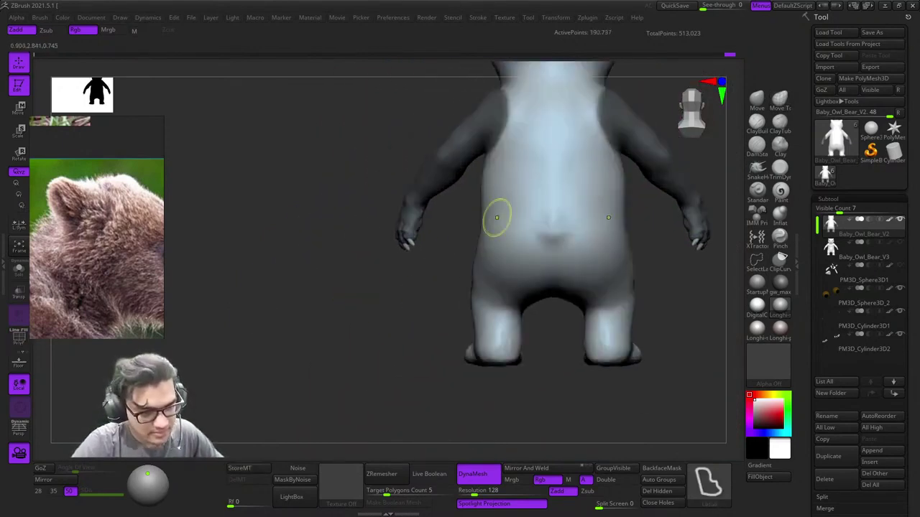
Step: Reshape the waist and hip outline with Move Topological, leaving the masked arms untouched
{"action": "mouse_move", "coordinate": [480, 209]}
{"action": "right_mouse_down", "text": "alt"}
{"action": "mouse_move", "coordinate": [505, 272]}
{"action": "mouse_move", "coordinate": [483, 166]}
{"action": "right_mouse_up", "text": "alt"}
{"action": "key", "text": "space"}
{"action": "left_click_drag", "start_coordinate": [449, 186], "coordinate": [469, 186]}
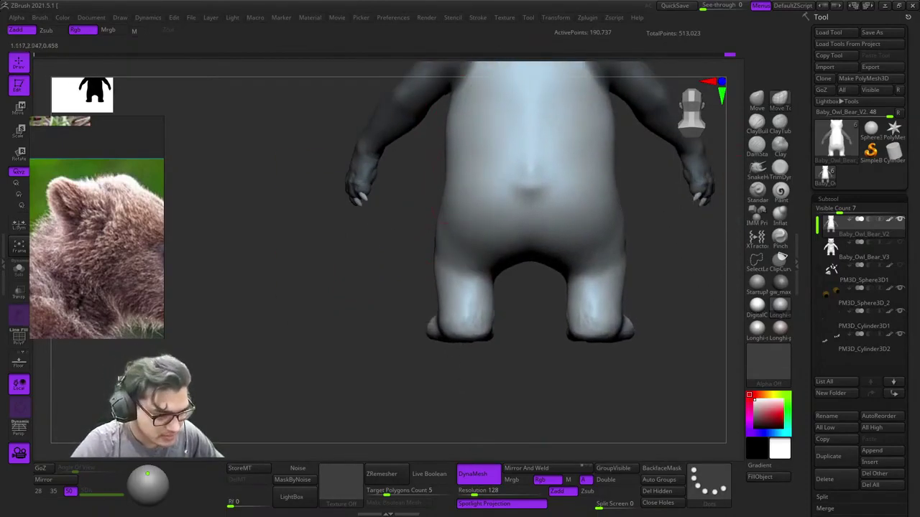
{"action": "right_click_drag", "start_coordinate": [418, 173], "coordinate": [404, 225], "text": "alt"}
{"action": "right_click_drag", "start_coordinate": [404, 225], "coordinate": [495, 207], "text": "ctrl"}
{"action": "right_click_drag", "start_coordinate": [495, 207], "coordinate": [515, 205], "text": "ctrl"}
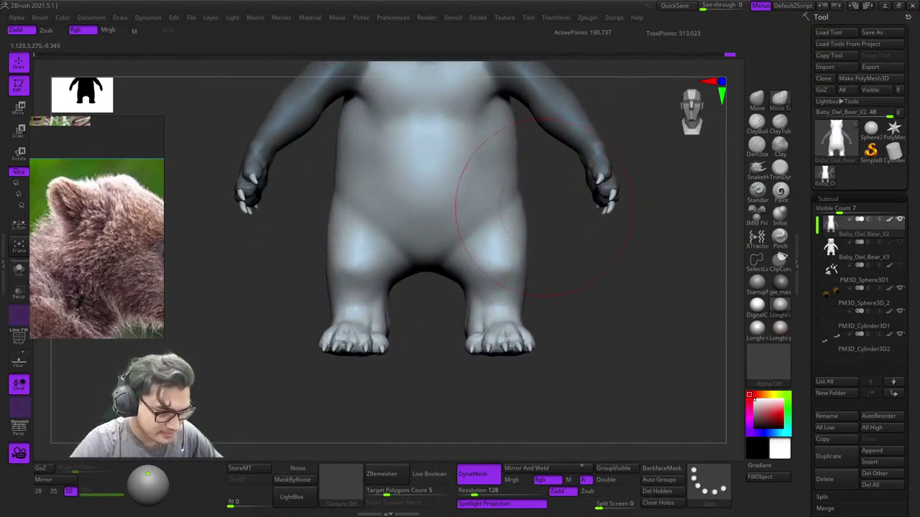
Step: Adjust the side profile of the belly, thigh and buttocks with Move Topological
{"action": "right_click_drag", "start_coordinate": [587, 231], "coordinate": [562, 194], "text": "ctrl"}
{"action": "right_click_drag", "start_coordinate": [589, 164], "coordinate": [572, 162]}
{"action": "right_click_drag", "start_coordinate": [572, 162], "coordinate": [544, 259], "text": "alt"}
{"action": "mouse_move", "coordinate": [544, 258]}
{"action": "right_mouse_down", "text": "alt"}
{"action": "mouse_move", "coordinate": [494, 217]}
{"action": "mouse_move", "coordinate": [495, 262]}
{"action": "mouse_move", "coordinate": [466, 230]}
{"action": "mouse_move", "coordinate": [529, 226]}
{"action": "mouse_move", "coordinate": [494, 224]}
{"action": "right_mouse_up", "text": "alt"}
{"action": "right_click", "coordinate": [486, 232]}
{"action": "right_click_drag", "start_coordinate": [494, 224], "coordinate": [478, 239]}
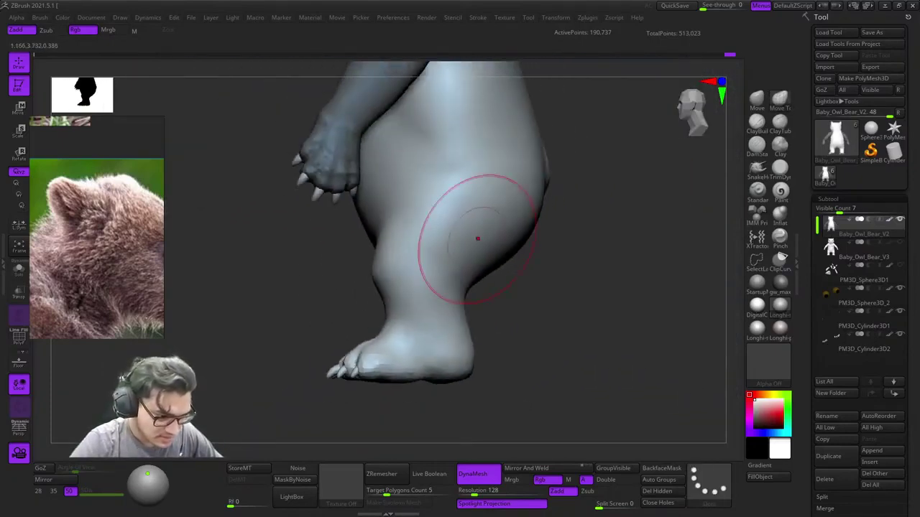
{"action": "right_click_drag", "start_coordinate": [537, 212], "coordinate": [470, 240]}
{"action": "right_click", "coordinate": [470, 234]}
{"action": "right_click_drag", "start_coordinate": [470, 240], "coordinate": [535, 233]}
{"action": "right_click", "coordinate": [511, 230]}
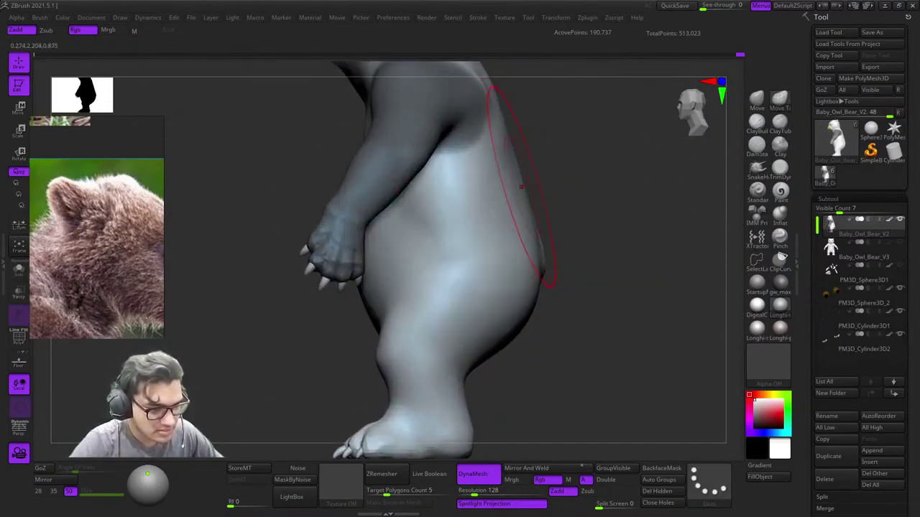
Step: Shape the profile of the upper and middle back behind the shoulder with Move Topological
{"action": "mouse_move", "coordinate": [518, 169]}
{"action": "right_mouse_down", "text": "alt"}
{"action": "mouse_move", "coordinate": [530, 210]}
{"action": "mouse_move", "coordinate": [541, 207]}
{"action": "mouse_move", "coordinate": [506, 172]}
{"action": "right_mouse_up", "text": "alt"}
{"action": "right_click_drag", "start_coordinate": [528, 129], "coordinate": [536, 212], "text": "alt"}
{"action": "left_click_drag", "start_coordinate": [536, 213], "coordinate": [540, 228]}
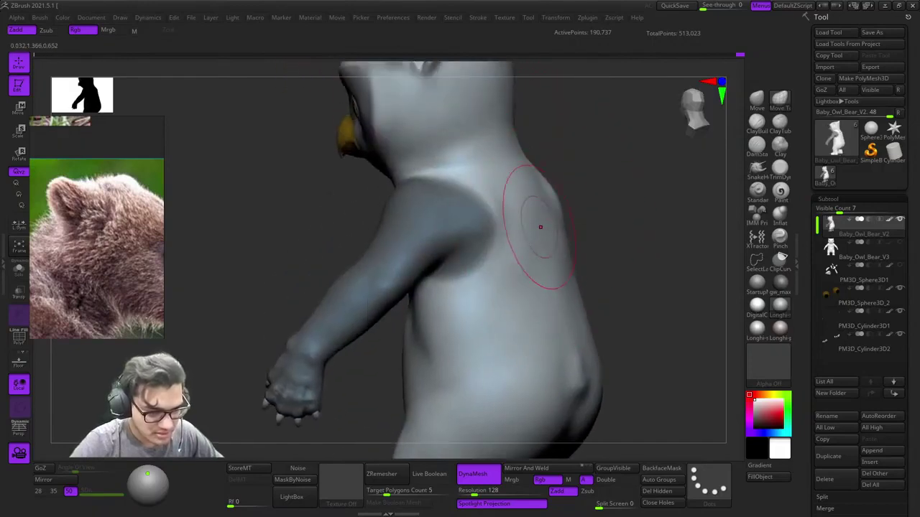
{"action": "right_click_drag", "start_coordinate": [540, 228], "coordinate": [550, 237]}
{"action": "left_click_drag", "start_coordinate": [551, 240], "coordinate": [551, 256]}
{"action": "mouse_move", "coordinate": [546, 245]}
{"action": "right_mouse_down"}
{"action": "mouse_move", "coordinate": [549, 229]}
{"action": "mouse_move", "coordinate": [538, 236]}
{"action": "mouse_move", "coordinate": [530, 220]}
{"action": "mouse_move", "coordinate": [559, 234]}
{"action": "mouse_move", "coordinate": [571, 314]}
{"action": "mouse_move", "coordinate": [543, 147]}
{"action": "mouse_move", "coordinate": [547, 172]}
{"action": "right_mouse_up"}
{"action": "right_click", "coordinate": [548, 238]}
{"action": "mouse_move", "coordinate": [522, 213]}
{"action": "right_mouse_down"}
{"action": "mouse_move", "coordinate": [544, 209]}
{"action": "mouse_move", "coordinate": [564, 176]}
{"action": "mouse_move", "coordinate": [532, 155]}
{"action": "mouse_move", "coordinate": [496, 170]}
{"action": "mouse_move", "coordinate": [480, 233]}
{"action": "right_mouse_up"}
Step: Adjust the hip and outer thigh contours from behind with a resized Move Topological brush
{"action": "key", "text": "space"}
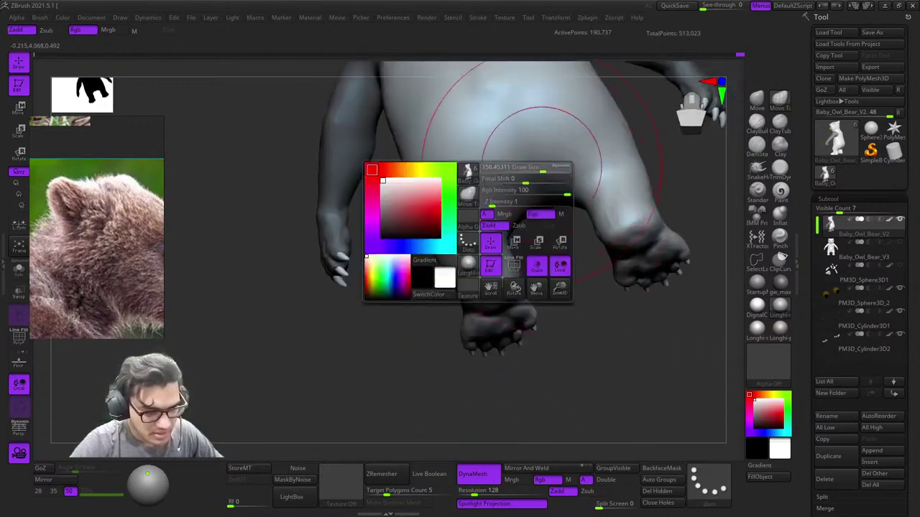
{"action": "mouse_move", "coordinate": [553, 172]}
{"action": "right_mouse_down", "text": "shift"}
{"action": "mouse_move", "coordinate": [503, 156]}
{"action": "mouse_move", "coordinate": [477, 294]}
{"action": "right_mouse_up", "text": "shift"}
{"action": "right_click_drag", "start_coordinate": [477, 293], "coordinate": [458, 226], "text": "ctrl"}
{"action": "key", "text": "space"}
{"action": "left_click_drag", "start_coordinate": [456, 258], "coordinate": [491, 258]}
{"action": "mouse_move", "coordinate": [544, 272]}
{"action": "right_mouse_down", "text": "alt"}
{"action": "mouse_move", "coordinate": [507, 235]}
{"action": "mouse_move", "coordinate": [474, 312]}
{"action": "right_mouse_up", "text": "alt"}
{"action": "key", "text": "space"}
{"action": "left_click", "coordinate": [556, 260]}
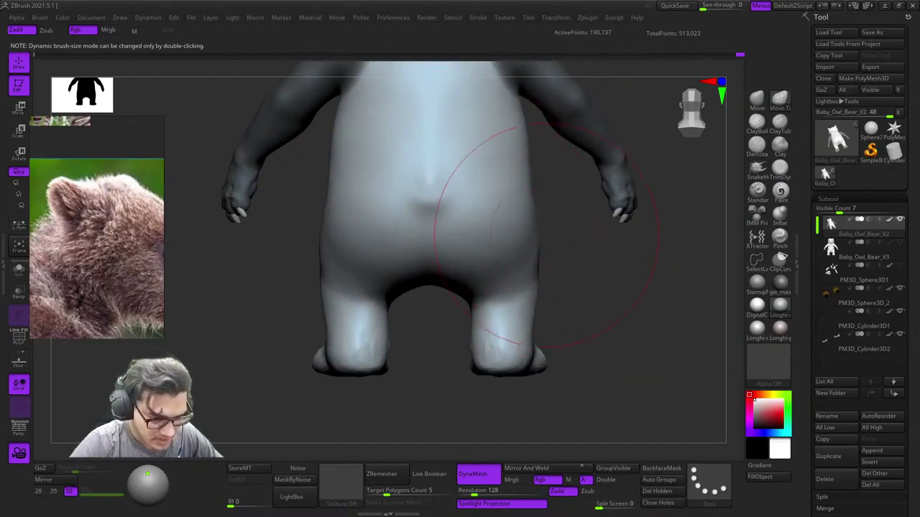
{"action": "right_click_drag", "start_coordinate": [573, 269], "coordinate": [568, 208], "text": "ctrl"}
{"action": "right_click_drag", "start_coordinate": [568, 208], "coordinate": [496, 347]}
{"action": "key", "text": "space"}
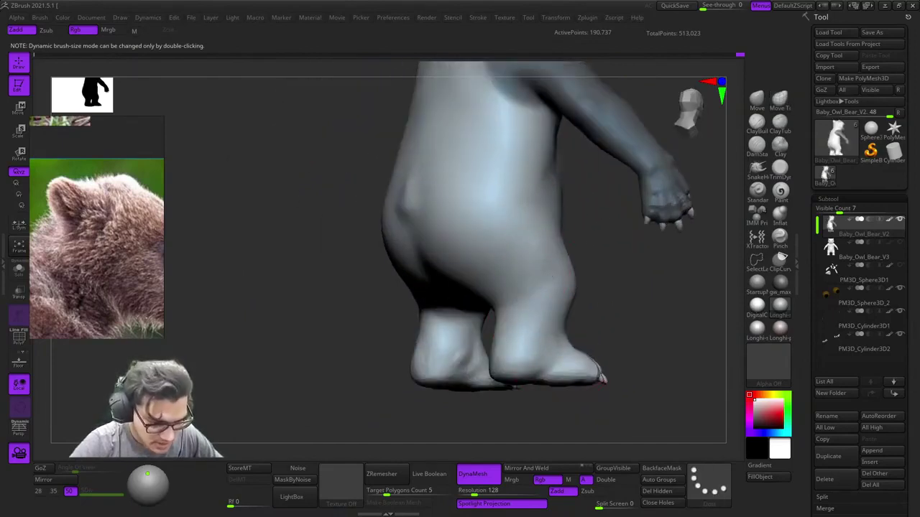
Step: Reshape the outer thigh and knee from a three-quarter front view with Move Topological
{"action": "right_click_drag", "start_coordinate": [486, 309], "coordinate": [406, 204], "text": "ctrl"}
{"action": "key", "text": "shift+f"}
{"action": "key", "text": "shift+f"}
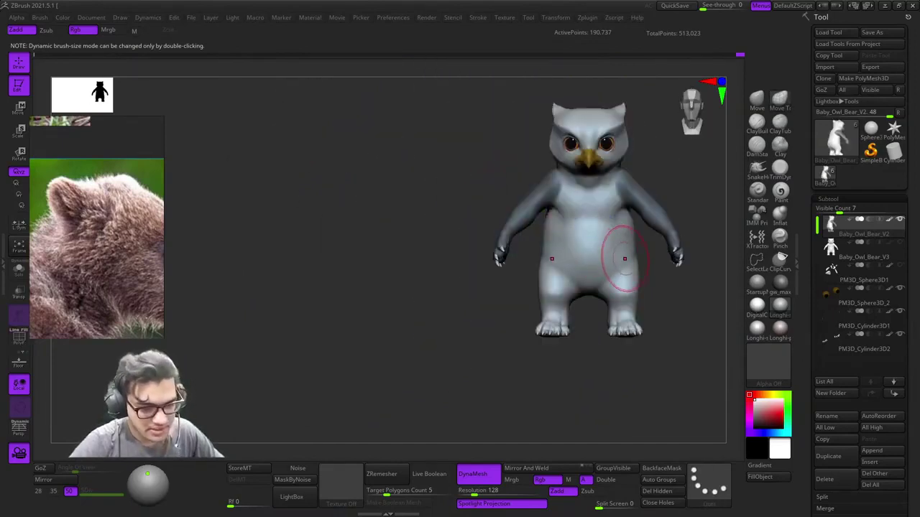
{"action": "right_click_drag", "start_coordinate": [622, 259], "coordinate": [573, 260]}
{"action": "right_click_drag", "start_coordinate": [572, 260], "coordinate": [441, 224], "text": "alt"}
{"action": "right_click_drag", "start_coordinate": [609, 223], "coordinate": [568, 248]}
{"action": "right_click_drag", "start_coordinate": [567, 248], "coordinate": [571, 172], "text": "alt"}
{"action": "right_click_drag", "start_coordinate": [571, 172], "coordinate": [510, 267], "text": "ctrl"}
{"action": "key", "text": "space"}
{"action": "right_click_drag", "start_coordinate": [494, 213], "coordinate": [536, 245], "text": "ctrl"}
{"action": "key", "text": "space"}
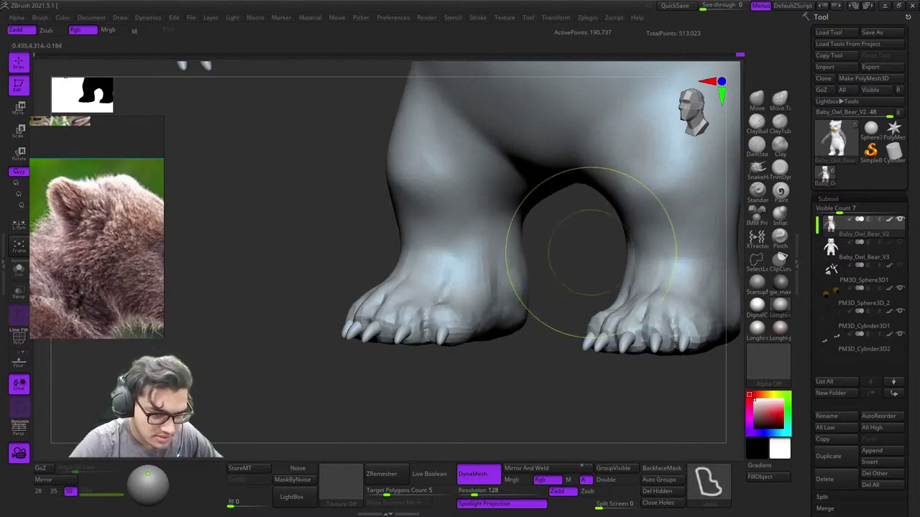
{"action": "right_click_drag", "start_coordinate": [590, 252], "coordinate": [461, 284], "text": "ctrl"}
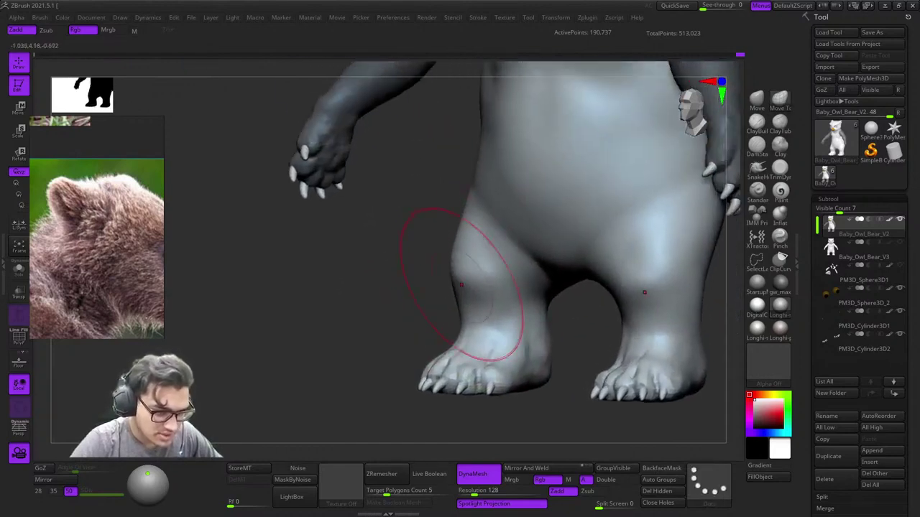
{"action": "mouse_move", "coordinate": [454, 216]}
{"action": "right_mouse_down", "text": "ctrl"}
{"action": "mouse_move", "coordinate": [433, 232]}
{"action": "mouse_move", "coordinate": [455, 216]}
{"action": "right_mouse_up", "text": "ctrl"}
{"action": "right_click", "coordinate": [456, 216]}
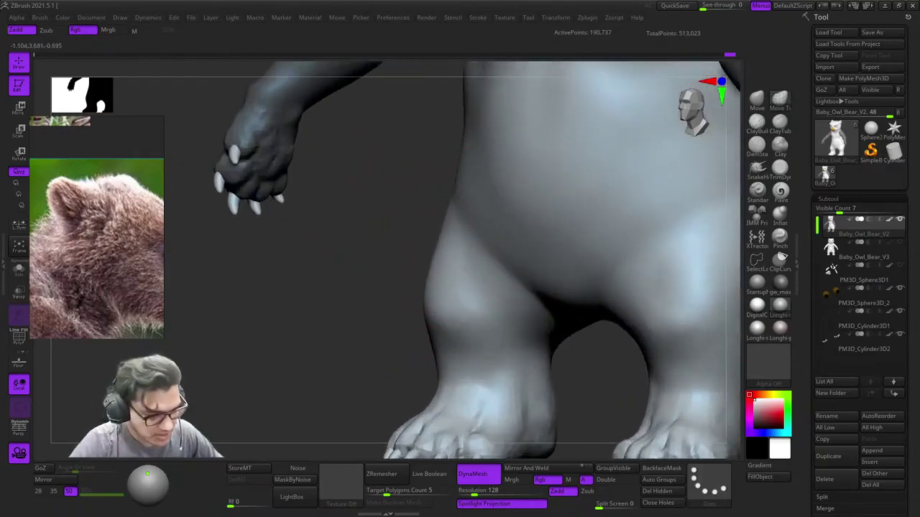
Step: Refine the transition from hip to thigh and even out the legs' outline from the front
{"action": "right_click_drag", "start_coordinate": [429, 244], "coordinate": [482, 253], "text": "ctrl"}
{"action": "right_click_drag", "start_coordinate": [481, 253], "coordinate": [519, 277]}
{"action": "right_click_drag", "start_coordinate": [546, 213], "coordinate": [496, 307], "text": "ctrl"}
{"action": "right_click", "coordinate": [496, 307]}
{"action": "key", "text": "shift+f"}
{"action": "key", "text": "shift+f"}
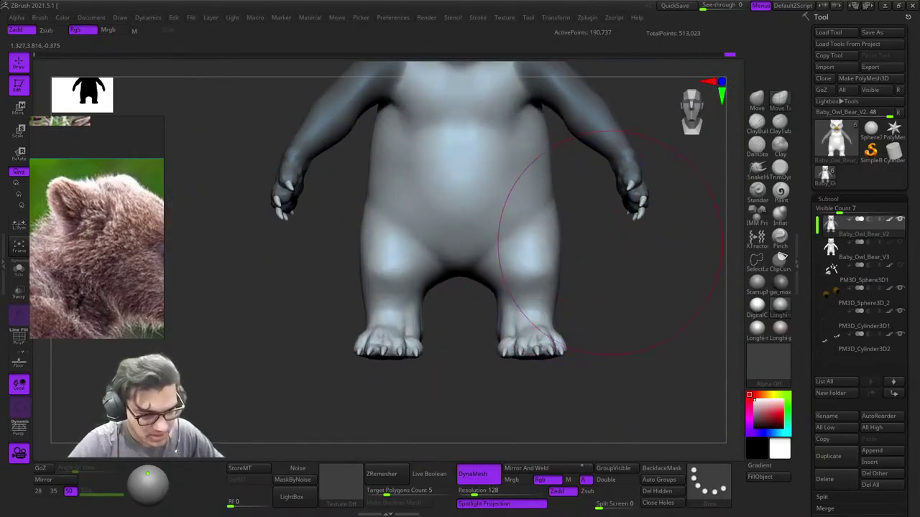
{"action": "right_click_drag", "start_coordinate": [602, 267], "coordinate": [625, 217], "text": "ctrl"}
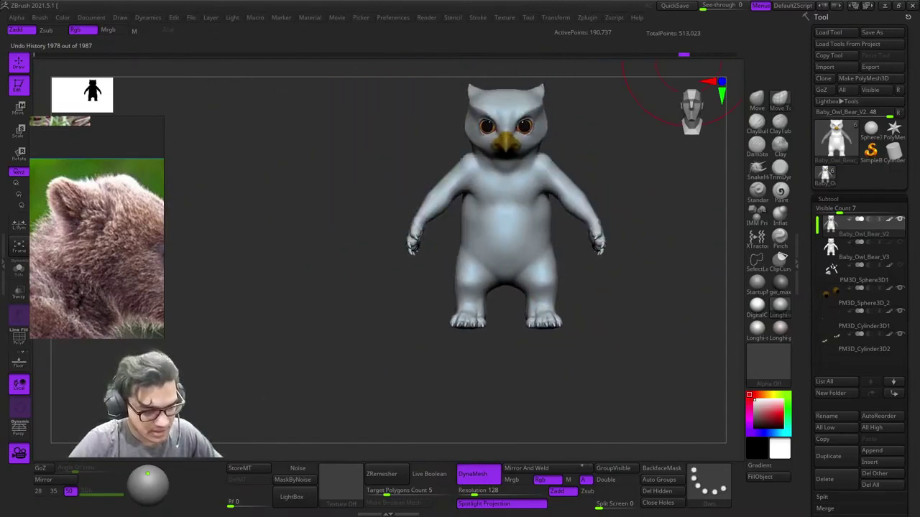
Step: Load the detailed Baby_Owl_Bear_V3 tool and switch between it and the smooth Baby_Owl_Bear_V2 model to compare their fronts
{"action": "left_click_drag", "start_coordinate": [683, 72], "coordinate": [625, 173]}
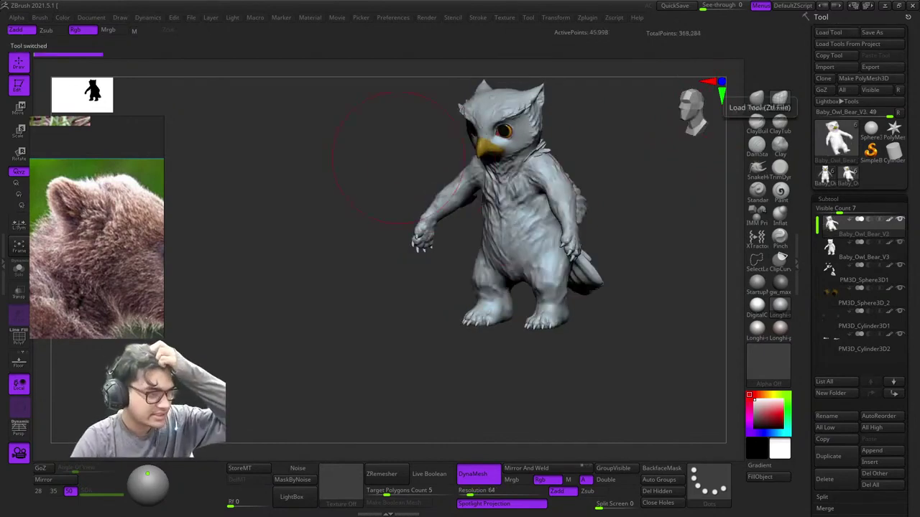
{"action": "left_click_drag", "start_coordinate": [667, 224], "coordinate": [640, 266], "text": "shift"}
{"action": "left_click", "coordinate": [848, 176]}
{"action": "left_click", "coordinate": [825, 175]}
{"action": "left_click", "coordinate": [848, 175]}
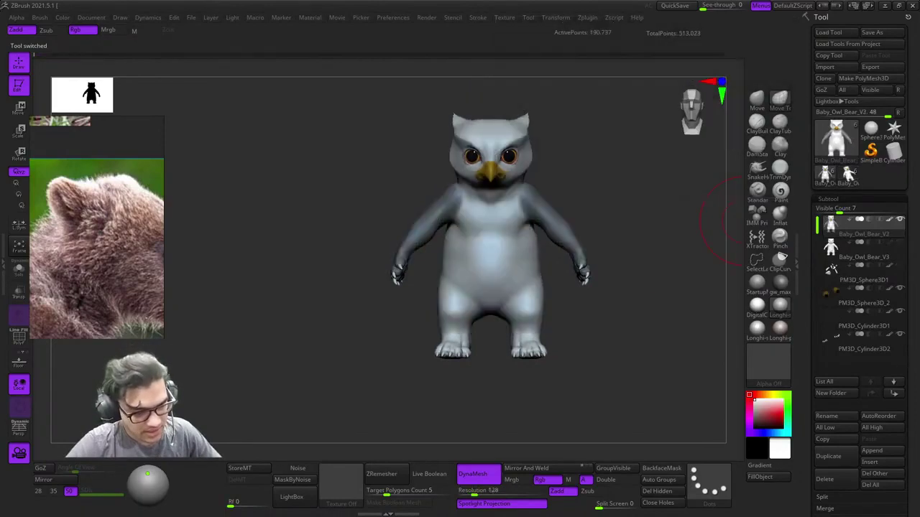
{"action": "left_click", "coordinate": [825, 176]}
{"action": "left_click", "coordinate": [825, 176]}
{"action": "left_click", "coordinate": [848, 175]}
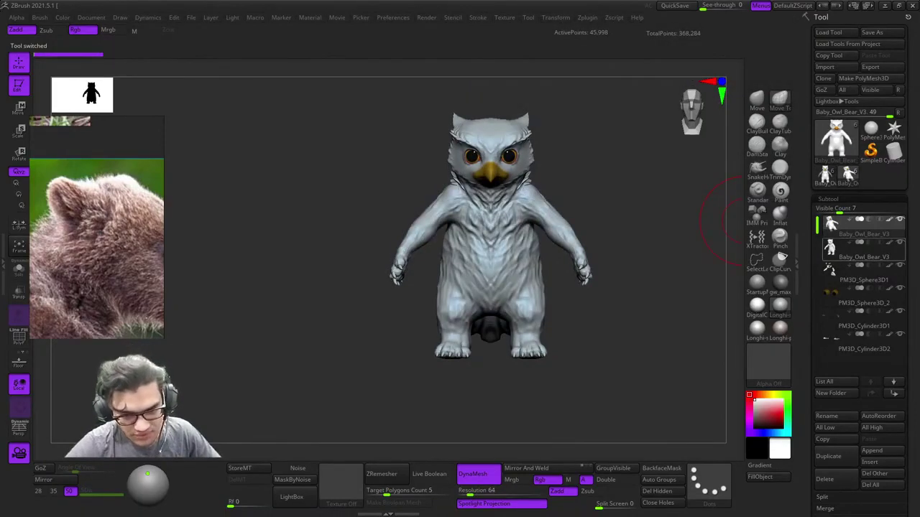
Step: Toggle the second body subtool of the detailed model and examine the feathered body from a three-quarter view
{"action": "left_click", "coordinate": [899, 243]}
{"action": "left_click", "coordinate": [900, 242]}
{"action": "left_click_drag", "start_coordinate": [683, 233], "coordinate": [643, 248]}
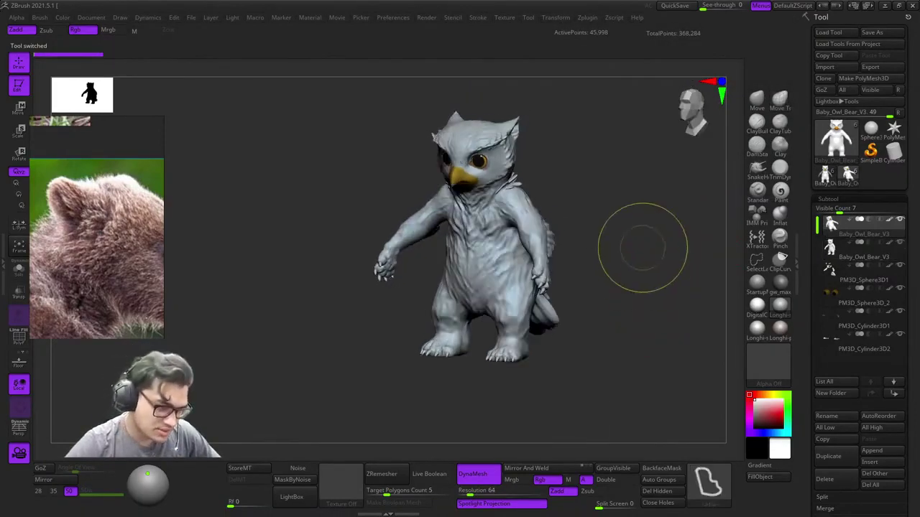
{"action": "right_click_drag", "start_coordinate": [642, 248], "coordinate": [655, 260], "text": "ctrl"}
{"action": "right_click_drag", "start_coordinate": [655, 261], "coordinate": [673, 230]}
Step: Show the Baby_Owl_Bear_V3 subtool over the smooth V2 body and step back through the undo history to compare shapes
{"action": "left_click", "coordinate": [825, 175]}
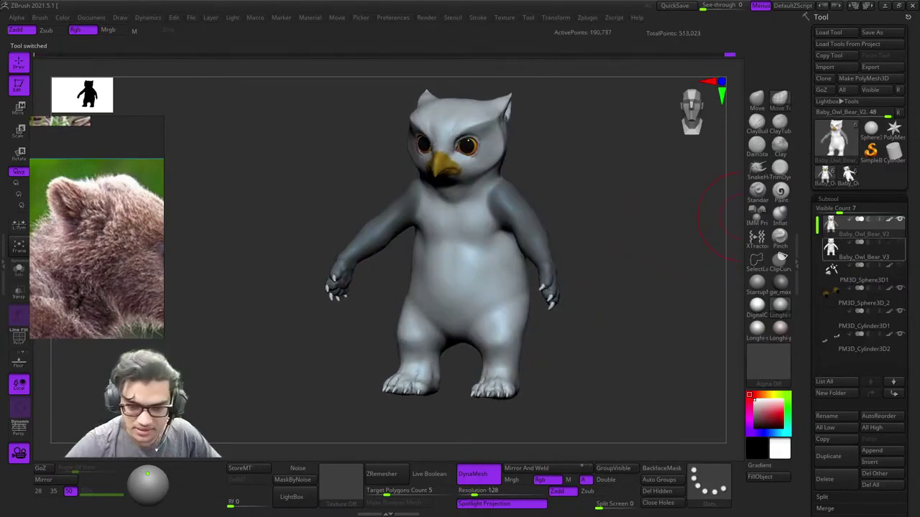
{"action": "left_click", "coordinate": [900, 243]}
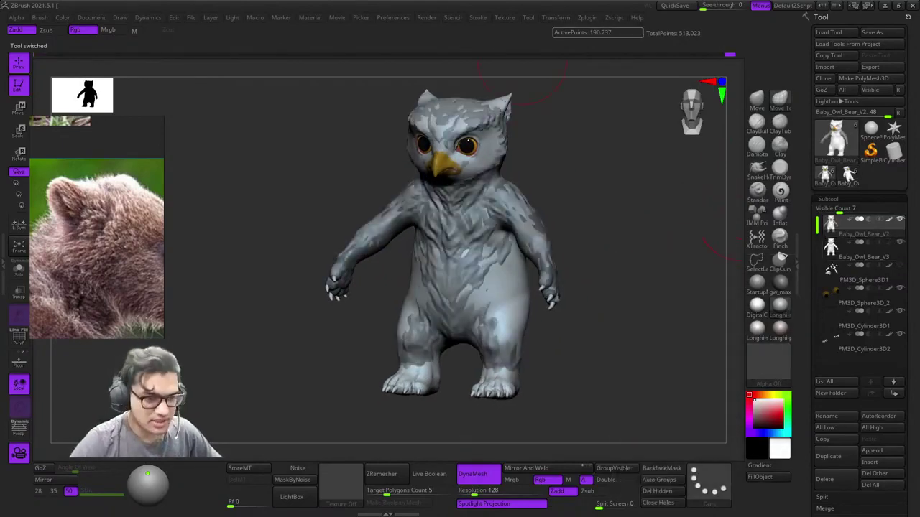
{"action": "left_click_drag", "start_coordinate": [729, 54], "coordinate": [626, 55]}
{"action": "mouse_move", "coordinate": [624, 223]}
{"action": "right_mouse_down", "text": "ctrl"}
{"action": "mouse_move", "coordinate": [621, 179]}
{"action": "mouse_move", "coordinate": [657, 184]}
{"action": "mouse_move", "coordinate": [613, 189]}
{"action": "right_mouse_up", "text": "ctrl"}
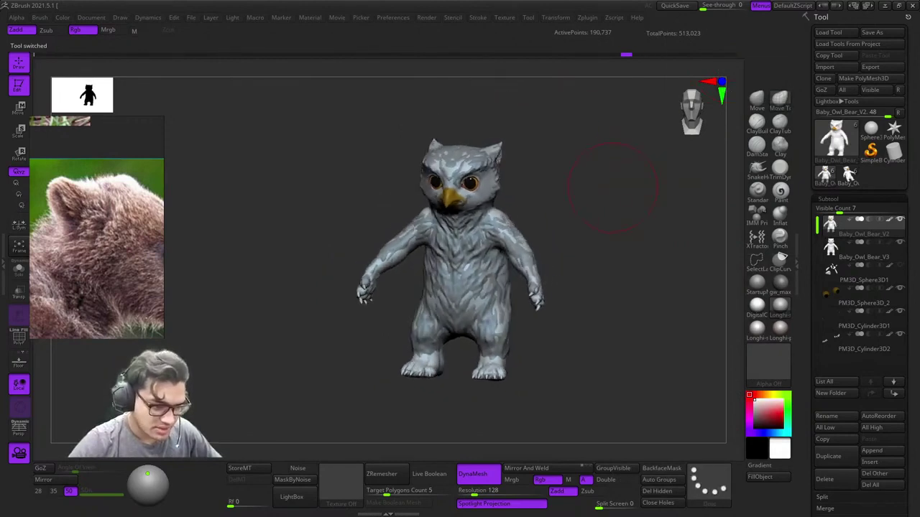
Step: Switch repeatedly between the V2 and V3 tools to compare the body proportions from the three-quarter view
{"action": "left_click", "coordinate": [848, 176]}
{"action": "left_click", "coordinate": [825, 175]}
{"action": "left_click", "coordinate": [848, 175]}
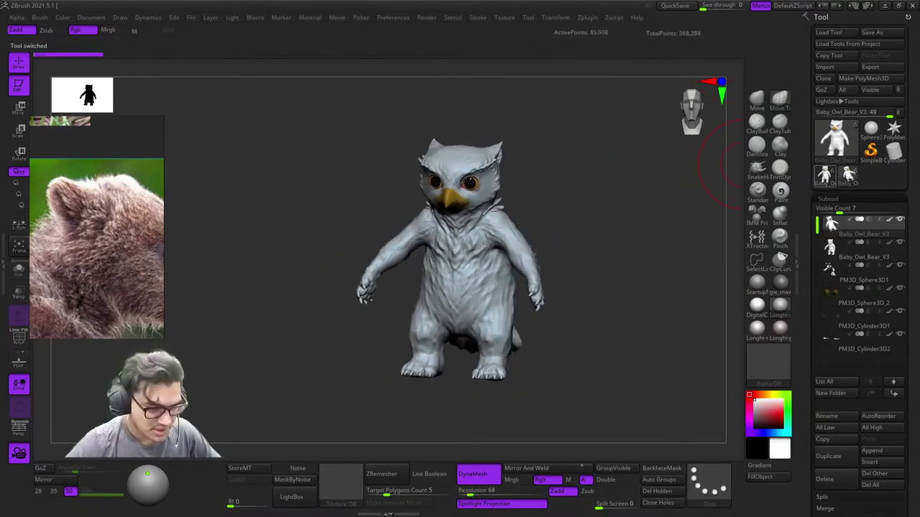
{"action": "left_click", "coordinate": [824, 175]}
{"action": "left_click", "coordinate": [848, 176]}
{"action": "left_click", "coordinate": [825, 176]}
{"action": "left_click", "coordinate": [848, 175]}
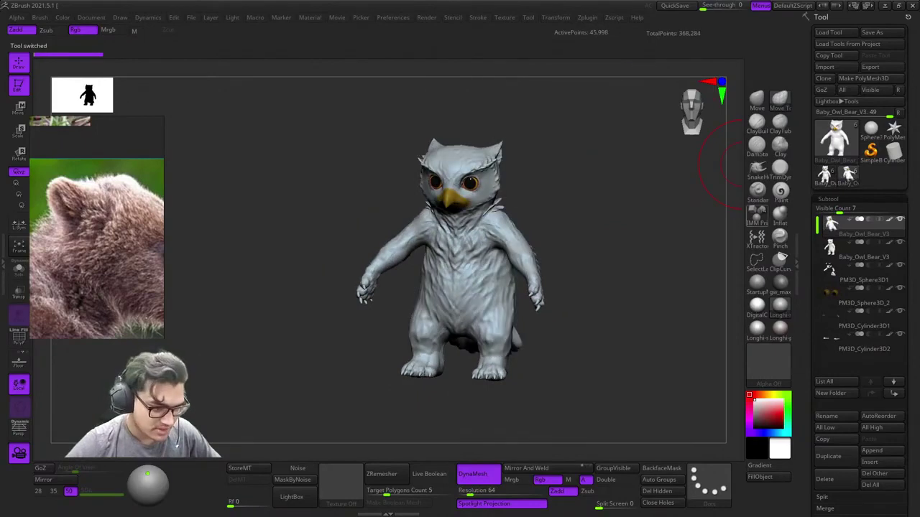
Step: Enlarge the front view and switch repeatedly between the Baby_Owl_Bear_V2 and V3 tools to compare their silhouettes
{"action": "right_click_drag", "start_coordinate": [647, 230], "coordinate": [664, 247], "text": "shift"}
{"action": "right_click_drag", "start_coordinate": [665, 248], "coordinate": [681, 248]}
{"action": "right_click_drag", "start_coordinate": [662, 279], "coordinate": [669, 242], "text": "alt"}
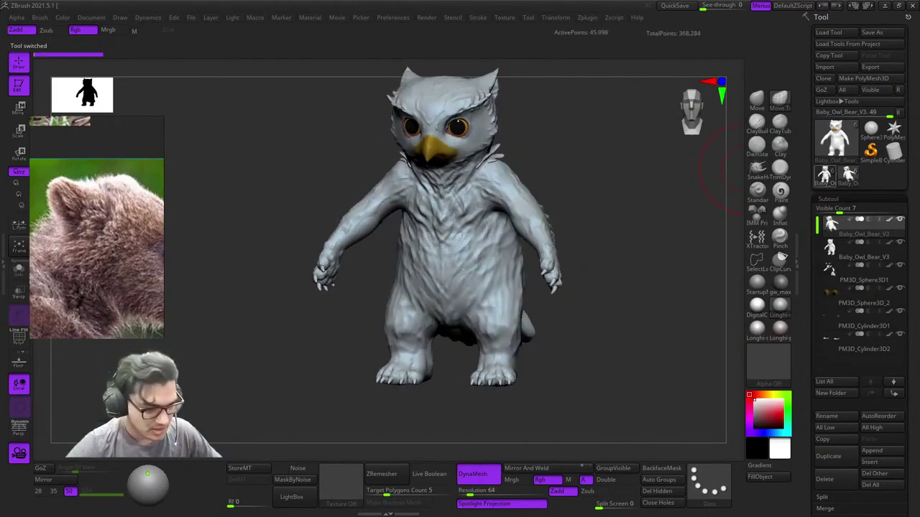
{"action": "left_click", "coordinate": [848, 174]}
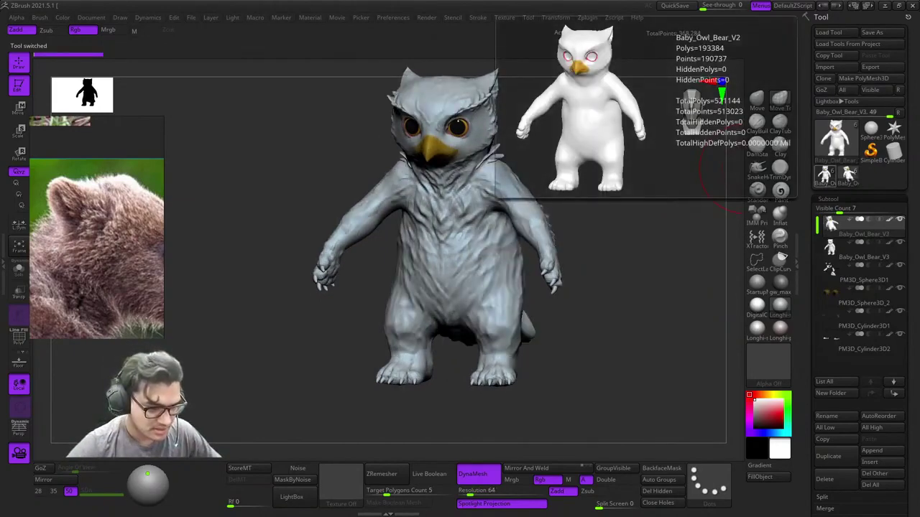
{"action": "left_click", "coordinate": [848, 175]}
{"action": "left_click", "coordinate": [848, 175]}
{"action": "left_click", "coordinate": [848, 175]}
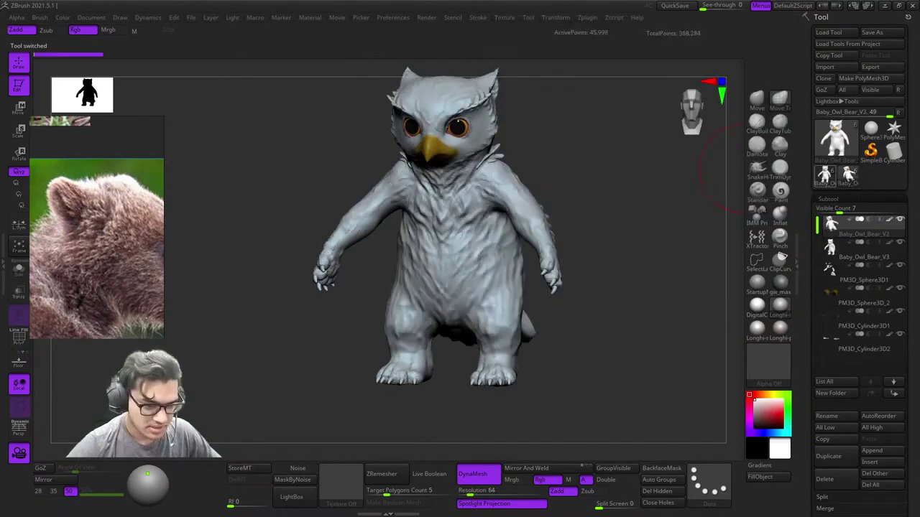
{"action": "left_click", "coordinate": [825, 175]}
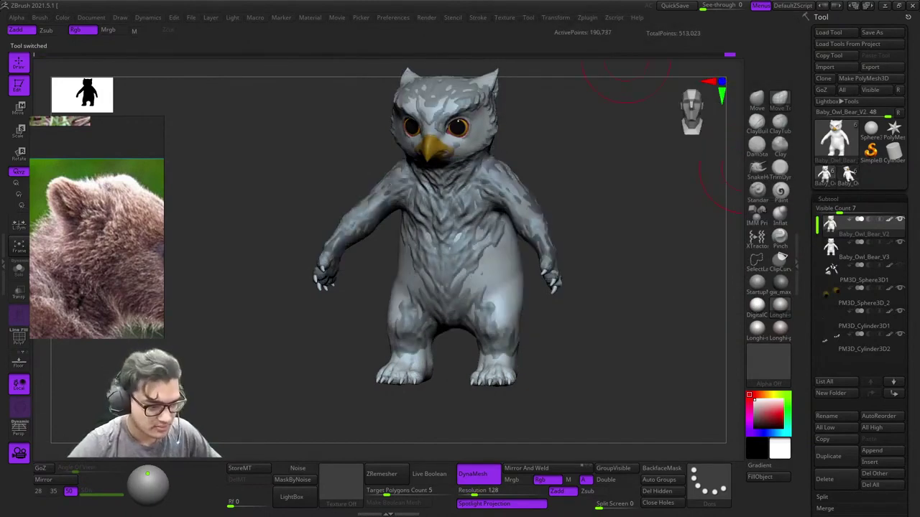
{"action": "left_click", "coordinate": [824, 175]}
{"action": "left_click", "coordinate": [848, 175]}
{"action": "left_click", "coordinate": [825, 175]}
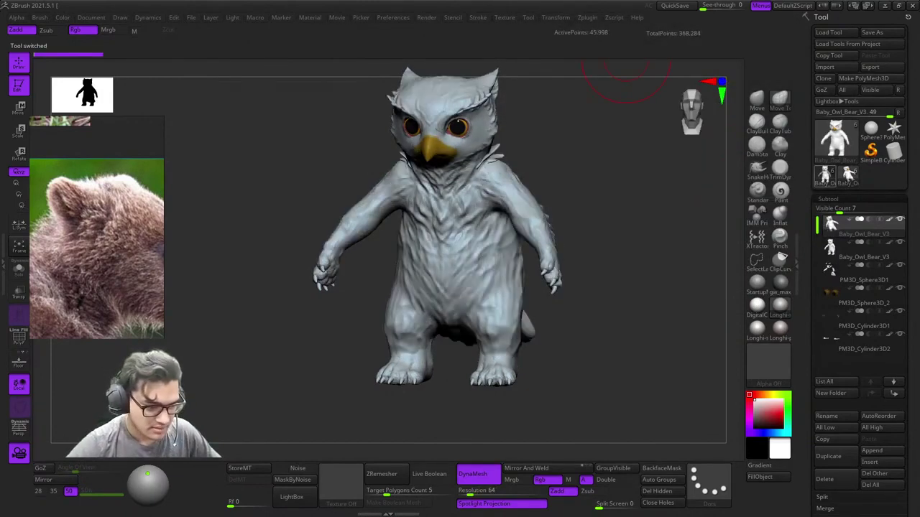
{"action": "left_click", "coordinate": [848, 175]}
{"action": "left_click", "coordinate": [825, 174]}
{"action": "left_click", "coordinate": [848, 175]}
{"action": "left_click", "coordinate": [825, 175]}
{"action": "left_click", "coordinate": [848, 175]}
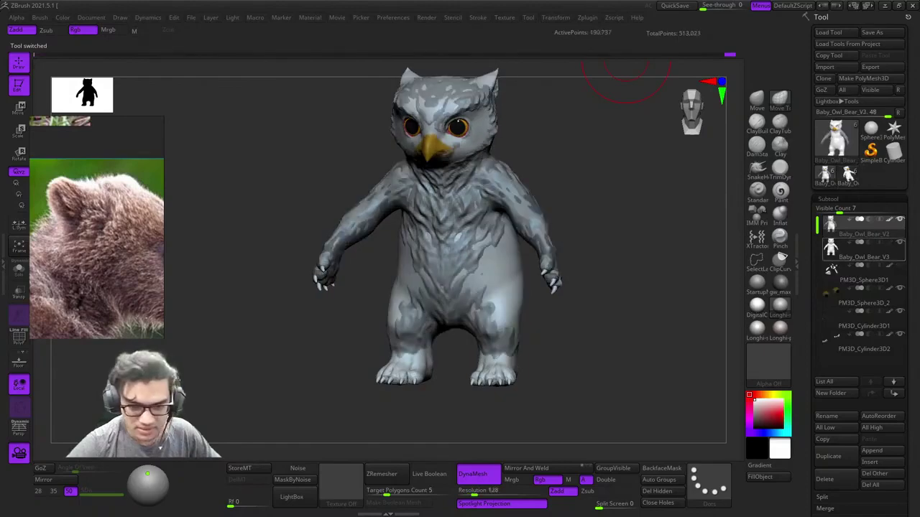
Step: Hide the Baby_Owl_Bear_V3 subtool in the V2 tool and compare the smooth body with the detailed V3 tool
{"action": "left_click", "coordinate": [900, 243]}
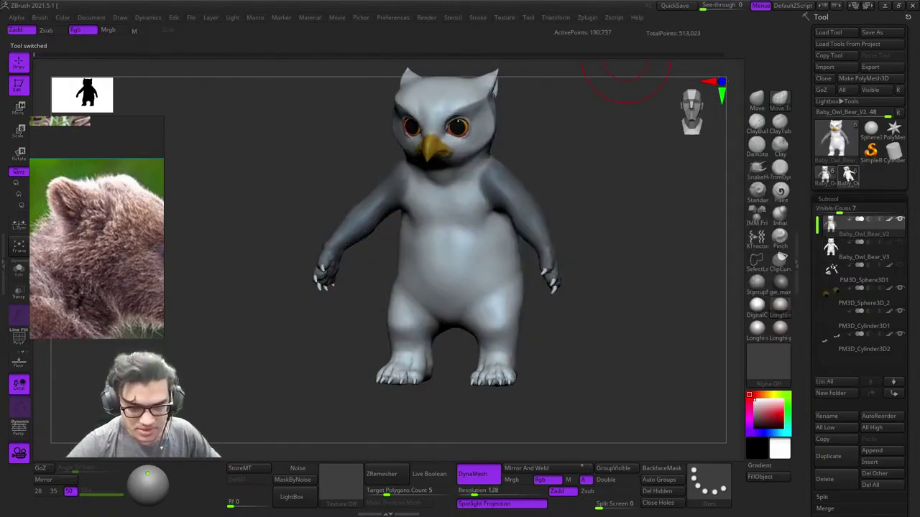
{"action": "left_click", "coordinate": [848, 174]}
{"action": "left_click", "coordinate": [825, 174]}
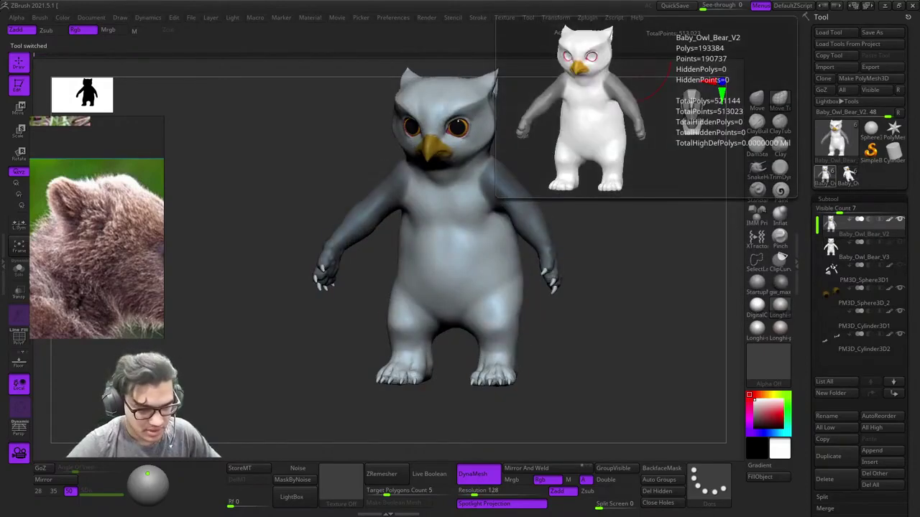
{"action": "left_click", "coordinate": [848, 174]}
{"action": "left_click", "coordinate": [825, 174]}
{"action": "left_click", "coordinate": [848, 175]}
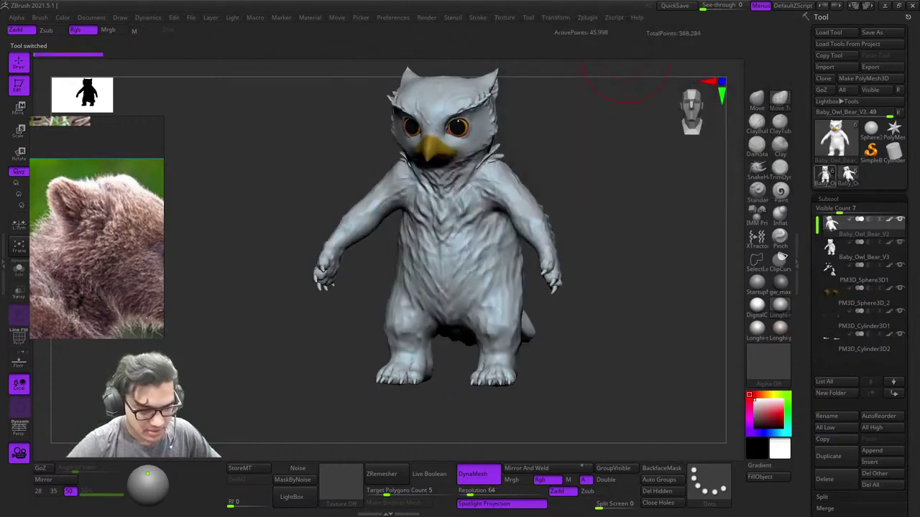
{"action": "left_click", "coordinate": [825, 174]}
{"action": "key", "text": "shift+f"}
{"action": "key", "text": "shift+f"}
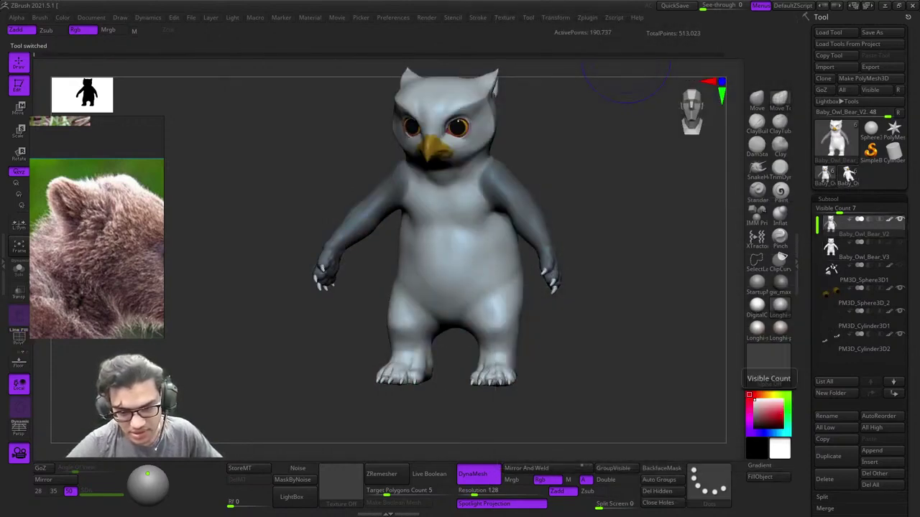
Step: Delete all subtools of the detailed Baby_Owl_Bear_V3 tool and return to the Baby_Owl_Bear_V2 tool
{"action": "left_click", "coordinate": [848, 175]}
{"action": "left_click_drag", "start_coordinate": [878, 405], "coordinate": [878, 317]}
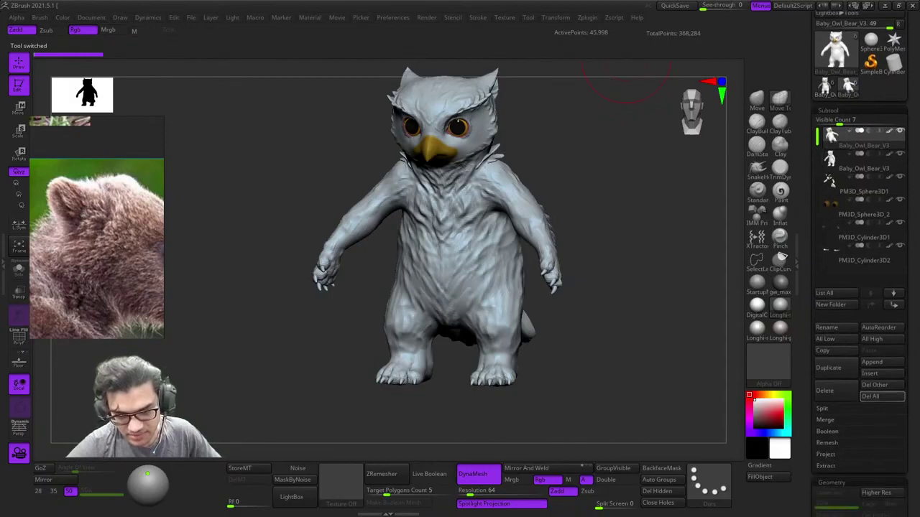
{"action": "left_click", "coordinate": [874, 396]}
{"action": "left_click", "coordinate": [748, 420]}
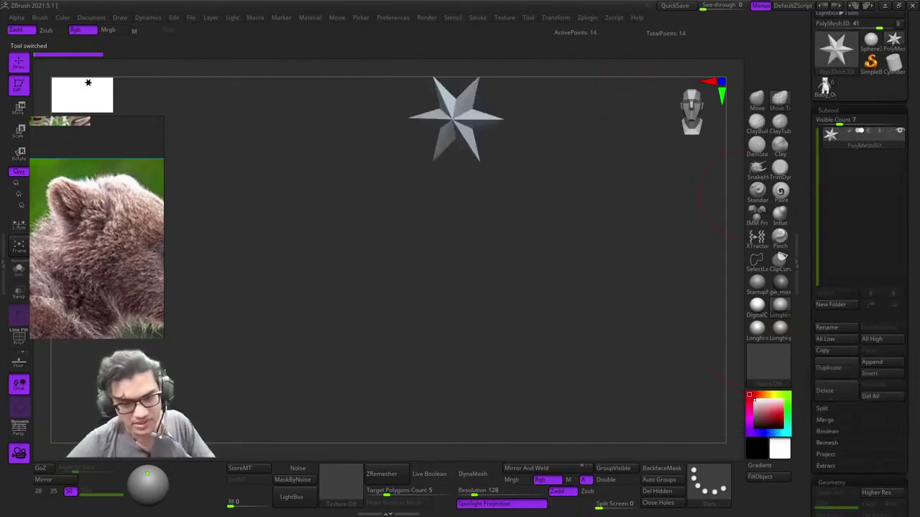
{"action": "left_click", "coordinate": [825, 86]}
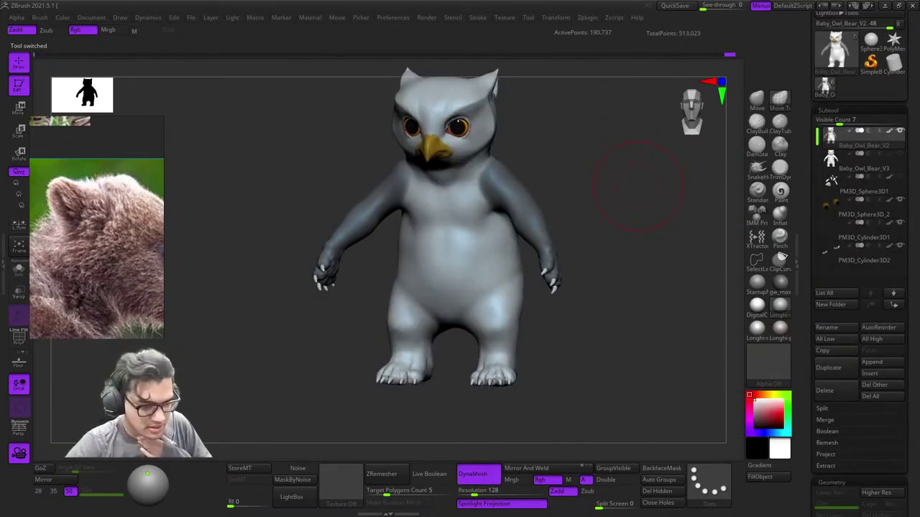
Step: Set the selection stroke to Rect, isolate the body polygroup without the arms, and turn on Solo for the body
{"action": "left_click_drag", "start_coordinate": [638, 186], "coordinate": [645, 204]}
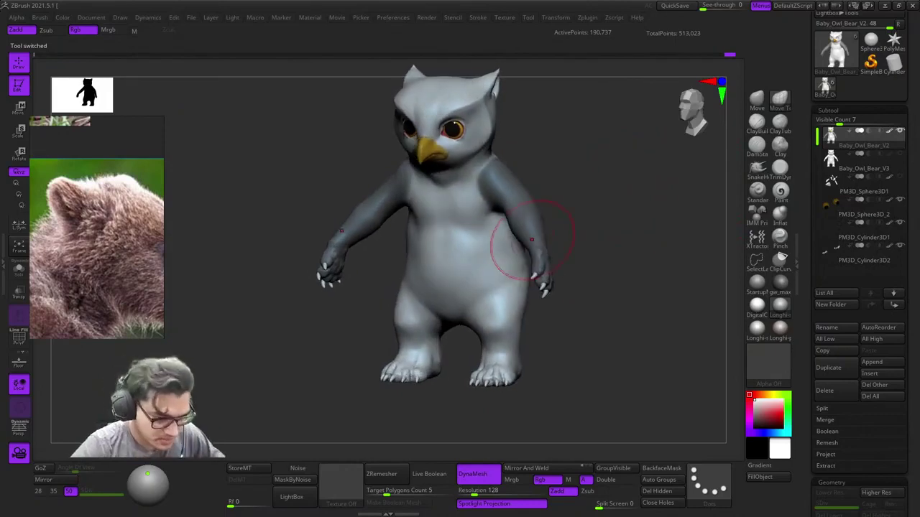
{"action": "left_click_drag", "start_coordinate": [523, 262], "coordinate": [503, 265], "text": "ctrl"}
{"action": "left_click", "coordinate": [707, 483]}
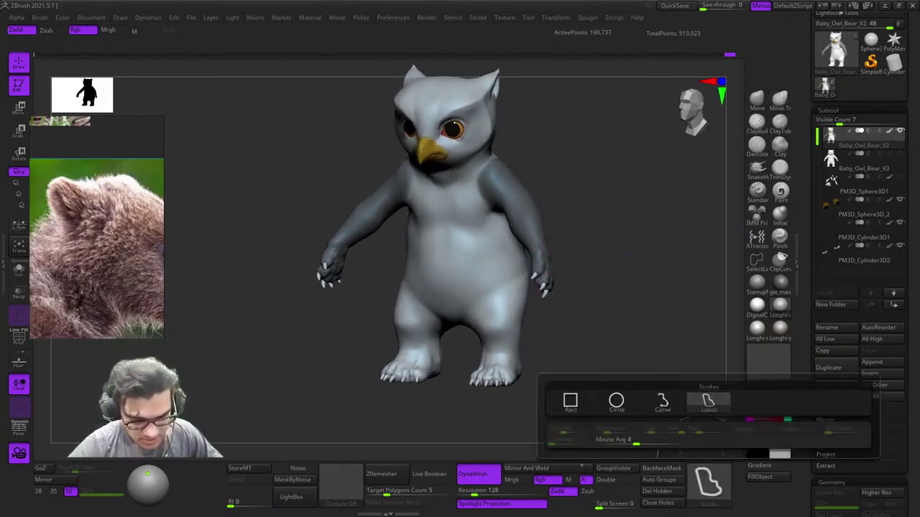
{"action": "left_click", "coordinate": [570, 402], "text": "ctrl+shift"}
{"action": "left_click", "coordinate": [514, 269], "text": "ctrl+shift"}
{"action": "right_click_drag", "start_coordinate": [533, 269], "coordinate": [541, 217], "text": "alt"}
{"action": "right_click_drag", "start_coordinate": [541, 218], "coordinate": [562, 314], "text": "ctrl"}
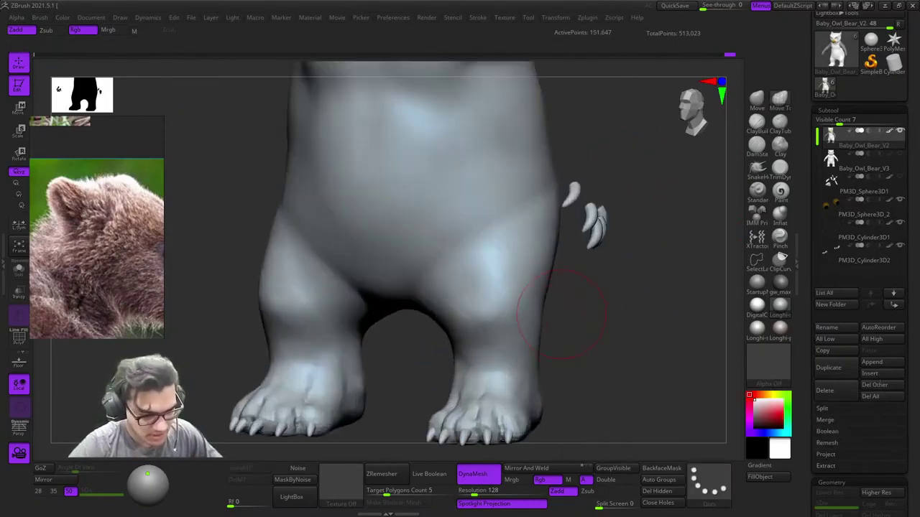
{"action": "left_click", "coordinate": [18, 269]}
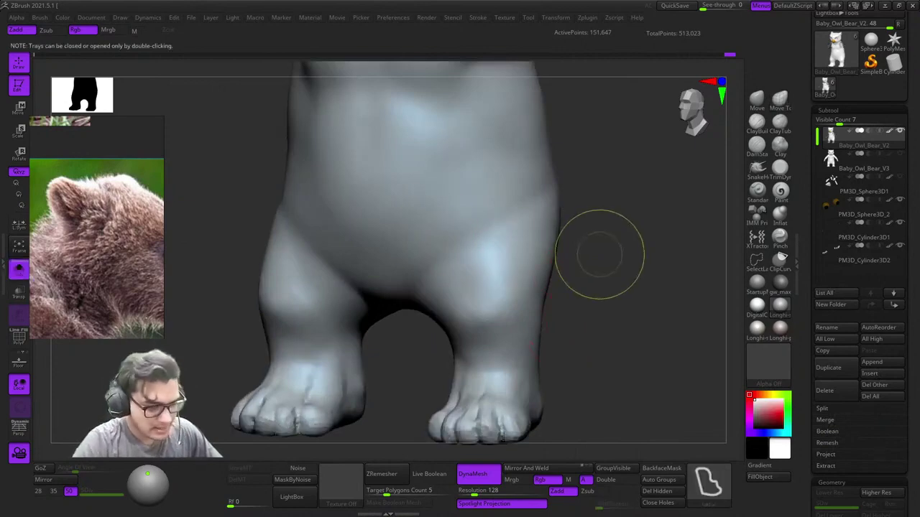
{"action": "left_click", "coordinate": [563, 206], "text": "ctrl"}
{"action": "left_click", "coordinate": [654, 189], "text": "ctrl"}
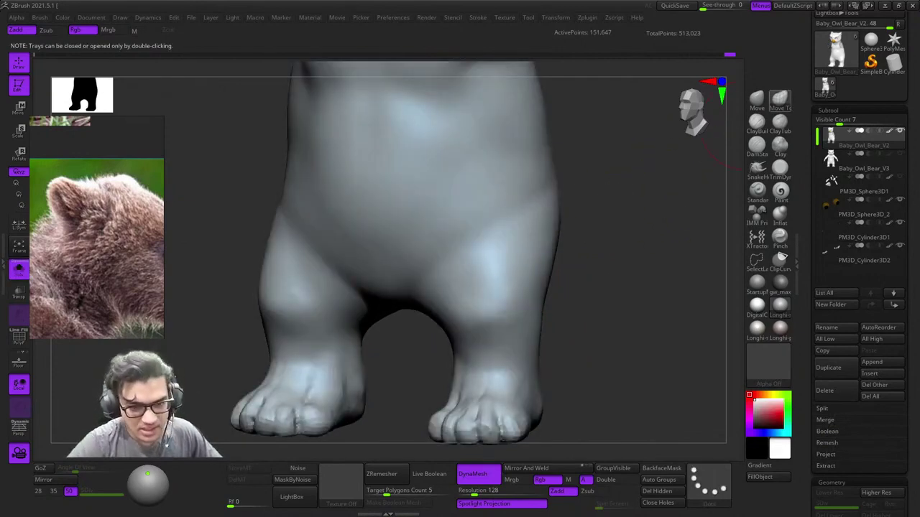
Step: Choose the Move Topological brush, enlarge its draw size, and check the isolated body's wireframe
{"action": "key", "text": "b"}
{"action": "key", "text": "m"}
{"action": "key", "text": "t"}
{"action": "key", "text": "space"}
{"action": "left_click_drag", "start_coordinate": [591, 202], "coordinate": [607, 202]}
{"action": "key", "text": "shift+f"}
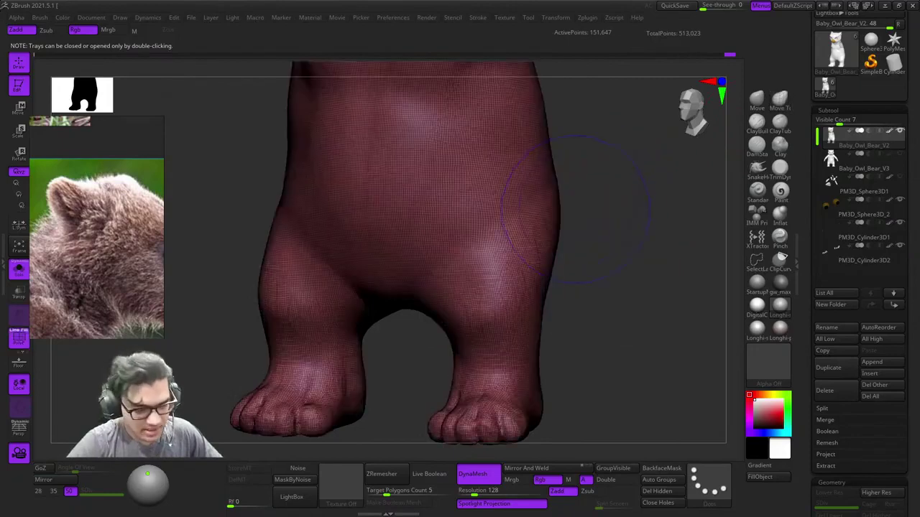
{"action": "key", "text": "shift+f"}
Step: Reshape the outer hip, buttock and back of the thigh with the Move Topological brush from three-quarter and side views
{"action": "mouse_move", "coordinate": [589, 202]}
{"action": "right_mouse_down"}
{"action": "mouse_move", "coordinate": [523, 234]}
{"action": "mouse_move", "coordinate": [576, 246]}
{"action": "mouse_move", "coordinate": [577, 236]}
{"action": "mouse_move", "coordinate": [537, 220]}
{"action": "mouse_move", "coordinate": [546, 266]}
{"action": "mouse_move", "coordinate": [581, 265]}
{"action": "mouse_move", "coordinate": [527, 227]}
{"action": "mouse_move", "coordinate": [510, 314]}
{"action": "right_mouse_up"}
{"action": "right_click", "coordinate": [538, 220]}
{"action": "right_click", "coordinate": [510, 314]}
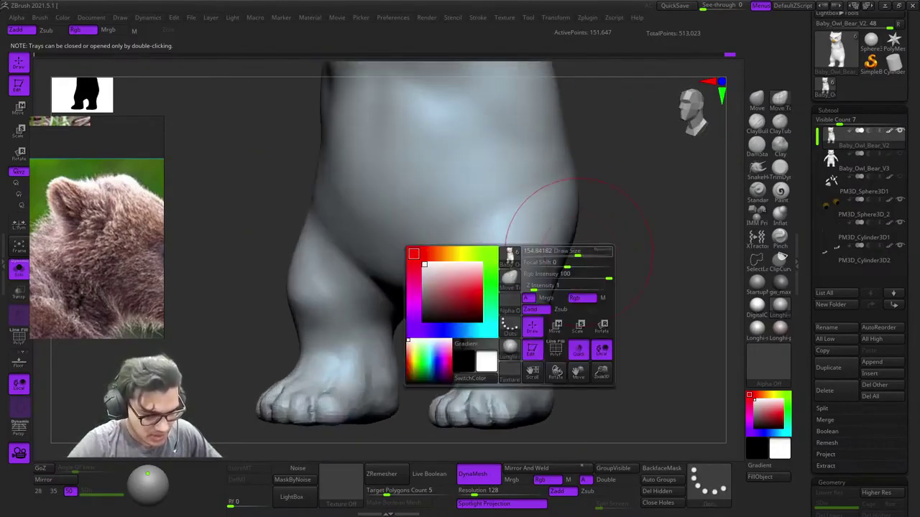
{"action": "right_click_drag", "start_coordinate": [591, 243], "coordinate": [571, 239]}
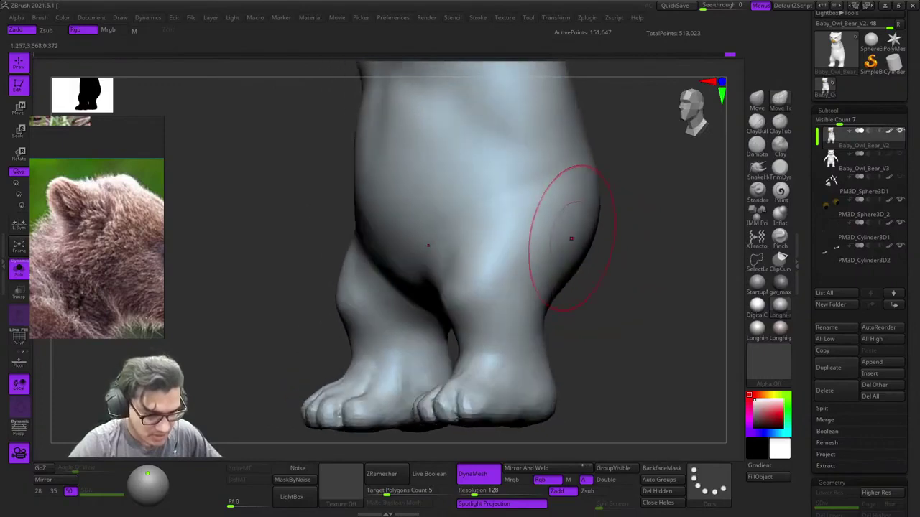
{"action": "mouse_move", "coordinate": [634, 248]}
{"action": "right_mouse_down"}
{"action": "mouse_move", "coordinate": [619, 234]}
{"action": "mouse_move", "coordinate": [528, 278]}
{"action": "mouse_move", "coordinate": [513, 232]}
{"action": "mouse_move", "coordinate": [513, 245]}
{"action": "mouse_move", "coordinate": [518, 233]}
{"action": "mouse_move", "coordinate": [500, 209]}
{"action": "mouse_move", "coordinate": [571, 248]}
{"action": "mouse_move", "coordinate": [585, 279]}
{"action": "mouse_move", "coordinate": [583, 194]}
{"action": "right_mouse_up"}
{"action": "right_click_drag", "start_coordinate": [583, 194], "coordinate": [591, 347], "text": "ctrl"}
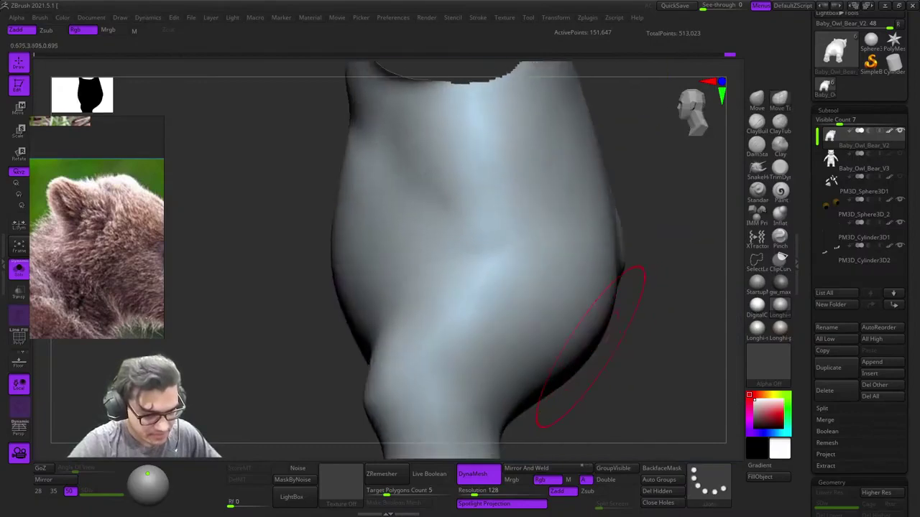
{"action": "left_click_drag", "start_coordinate": [590, 349], "coordinate": [568, 218]}
{"action": "right_click_drag", "start_coordinate": [583, 205], "coordinate": [590, 281], "text": "alt"}
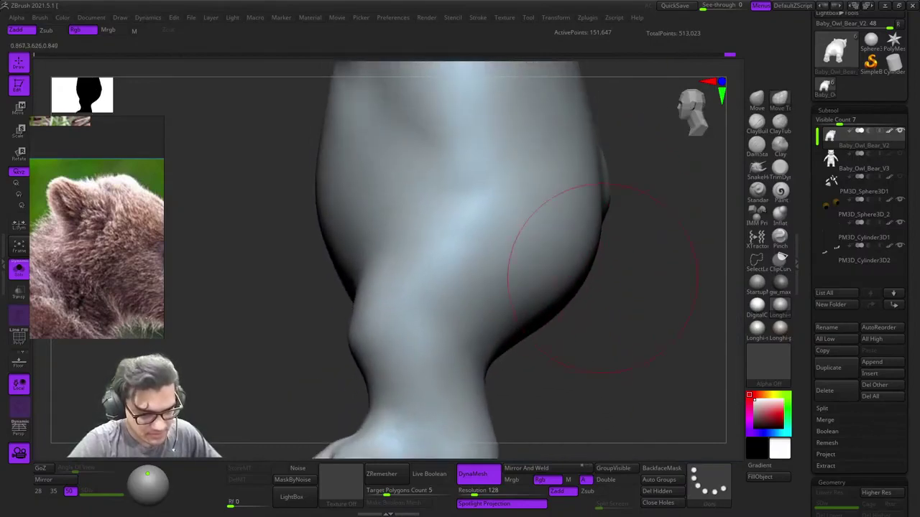
{"action": "key", "text": "space"}
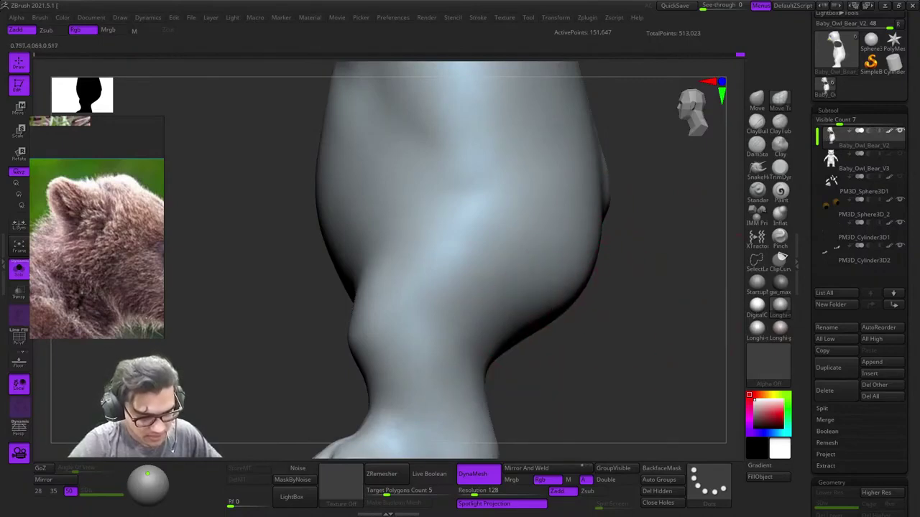
{"action": "right_click_drag", "start_coordinate": [532, 319], "coordinate": [520, 346], "text": "alt"}
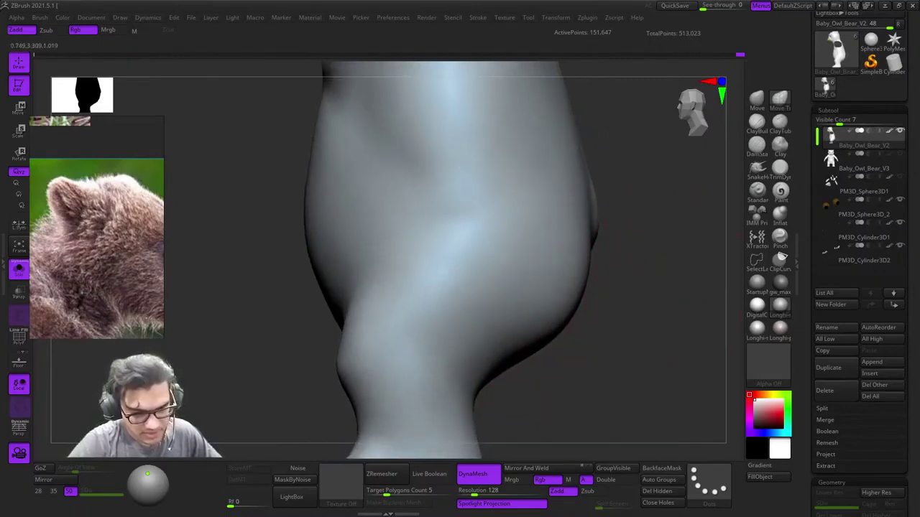
Step: Adjust the inner contour of the lower leg between the crotch and the ankle
{"action": "right_click_drag", "start_coordinate": [557, 316], "coordinate": [563, 235], "text": "ctrl"}
{"action": "mouse_move", "coordinate": [464, 307]}
{"action": "right_mouse_down", "text": "alt"}
{"action": "mouse_move", "coordinate": [554, 205]}
{"action": "mouse_move", "coordinate": [550, 269]}
{"action": "mouse_move", "coordinate": [538, 257]}
{"action": "mouse_move", "coordinate": [500, 260]}
{"action": "right_mouse_up", "text": "alt"}
{"action": "right_click_drag", "start_coordinate": [499, 260], "coordinate": [504, 302], "text": "ctrl"}
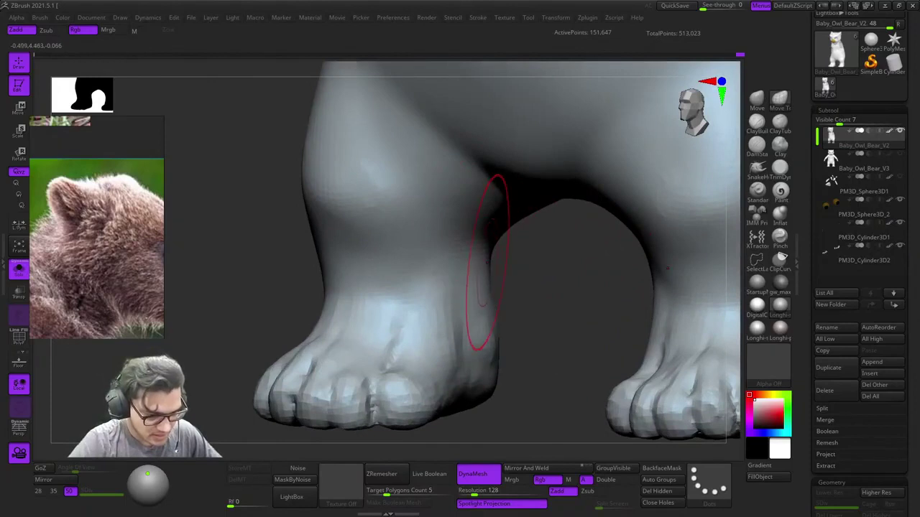
{"action": "right_click_drag", "start_coordinate": [517, 374], "coordinate": [512, 315], "text": "ctrl"}
{"action": "right_click_drag", "start_coordinate": [511, 314], "coordinate": [495, 216]}
Step: Reshape the inner and outer edges of the feet from below and return to the full front view
{"action": "right_click_drag", "start_coordinate": [531, 355], "coordinate": [550, 266], "text": "alt"}
{"action": "right_click", "coordinate": [551, 265]}
{"action": "left_click_drag", "start_coordinate": [550, 265], "coordinate": [547, 261]}
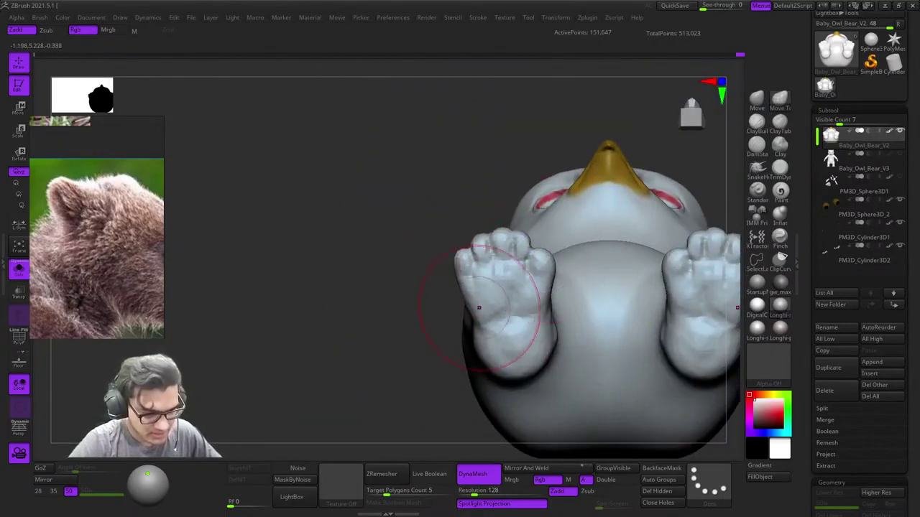
{"action": "left_click_drag", "start_coordinate": [477, 273], "coordinate": [472, 271]}
{"action": "right_click_drag", "start_coordinate": [472, 271], "coordinate": [470, 316], "text": "ctrl"}
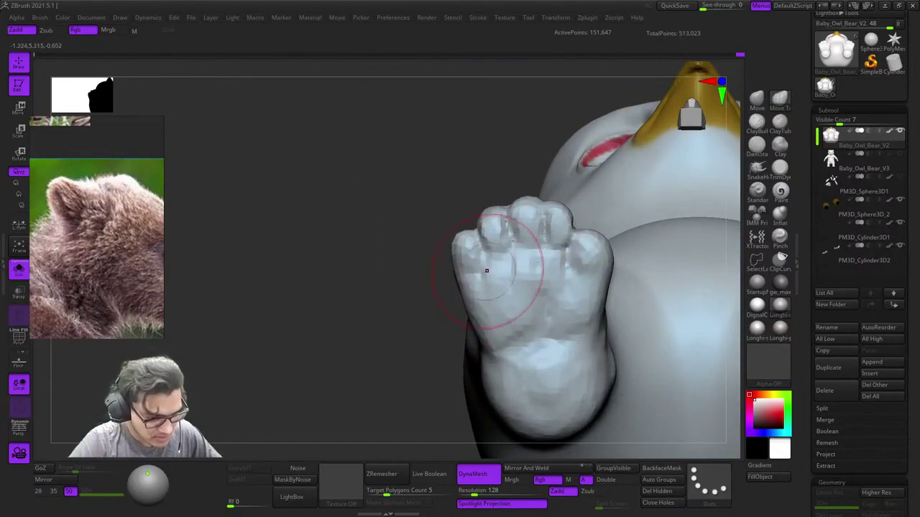
{"action": "right_click_drag", "start_coordinate": [538, 281], "coordinate": [536, 230], "text": "ctrl"}
{"action": "right_click_drag", "start_coordinate": [536, 230], "coordinate": [538, 381], "text": "shift"}
{"action": "key", "text": "f"}
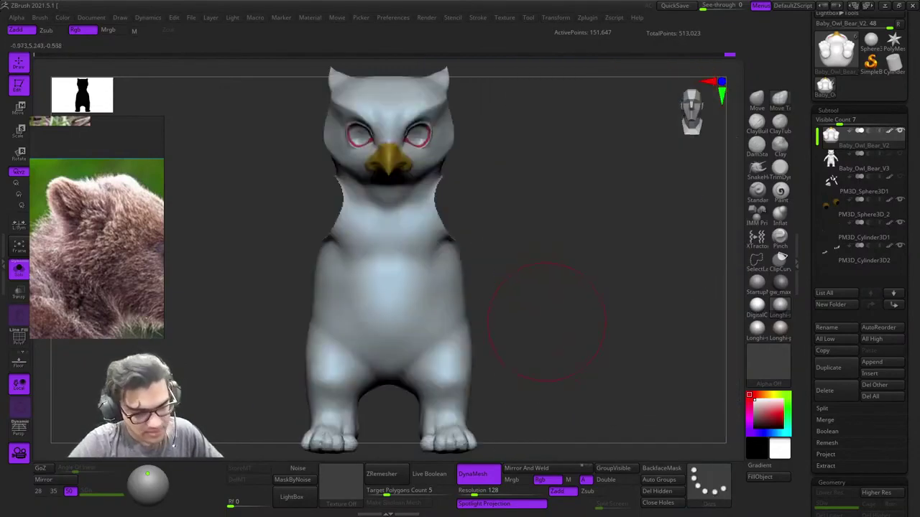
Step: Unhide the arms to check the overall body proportions, and isolate the body without the arms again
{"action": "key", "text": "shift+f"}
{"action": "key", "text": "shift+f"}
{"action": "right_click_drag", "start_coordinate": [606, 248], "coordinate": [611, 208]}
{"action": "left_click", "coordinate": [599, 240], "text": "ctrl+shift"}
{"action": "right_click", "coordinate": [475, 323]}
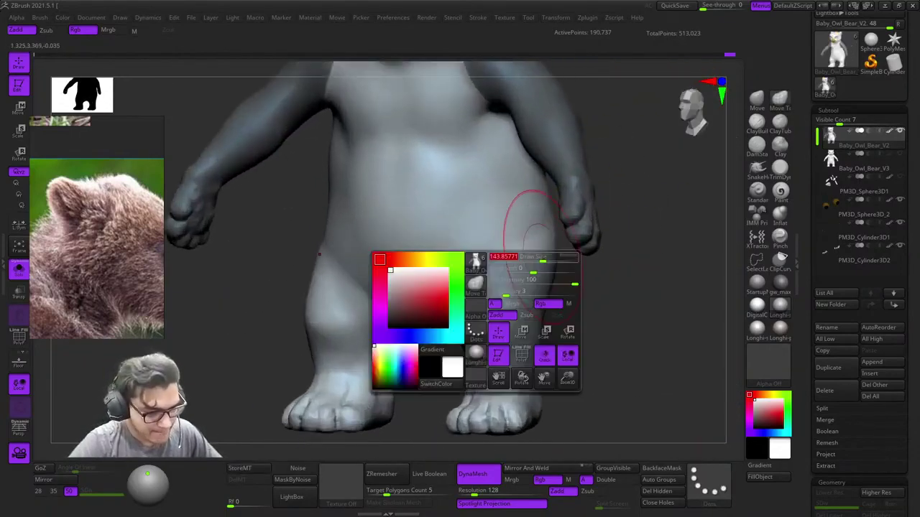
{"action": "right_click_drag", "start_coordinate": [530, 377], "coordinate": [549, 248], "text": "ctrl"}
{"action": "right_click_drag", "start_coordinate": [549, 248], "coordinate": [577, 332], "text": "ctrl"}
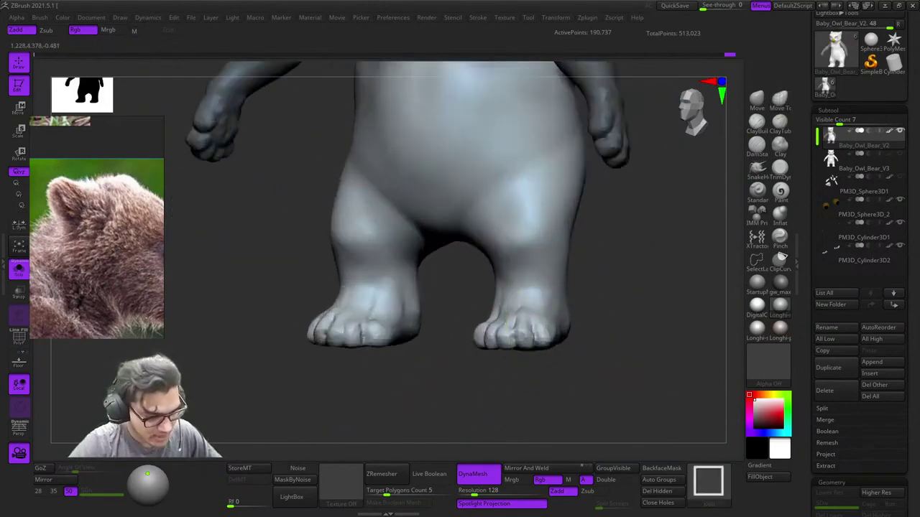
{"action": "left_click", "coordinate": [514, 327], "text": "ctrl+shift"}
{"action": "right_click_drag", "start_coordinate": [515, 327], "coordinate": [514, 382], "text": "ctrl"}
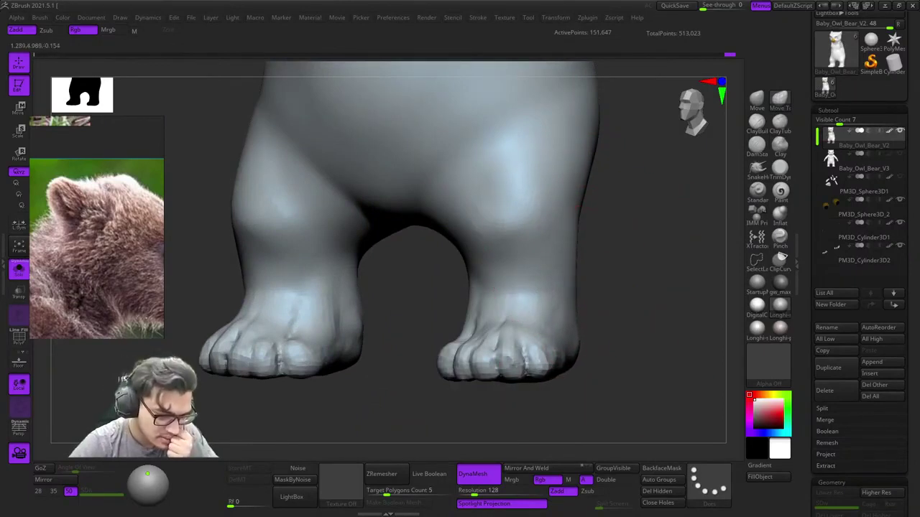
Step: Refine the inner edges of the feet, the inner calves and the crotch with the Move Topological brush
{"action": "right_click_drag", "start_coordinate": [576, 271], "coordinate": [596, 212], "text": "ctrl"}
{"action": "mouse_move", "coordinate": [609, 251]}
{"action": "right_mouse_down"}
{"action": "mouse_move", "coordinate": [566, 287]}
{"action": "mouse_move", "coordinate": [544, 273]}
{"action": "mouse_move", "coordinate": [560, 263]}
{"action": "mouse_move", "coordinate": [537, 240]}
{"action": "mouse_move", "coordinate": [480, 247]}
{"action": "mouse_move", "coordinate": [522, 302]}
{"action": "right_mouse_up"}
{"action": "key", "text": "space"}
{"action": "left_click_drag", "start_coordinate": [522, 301], "coordinate": [518, 302]}
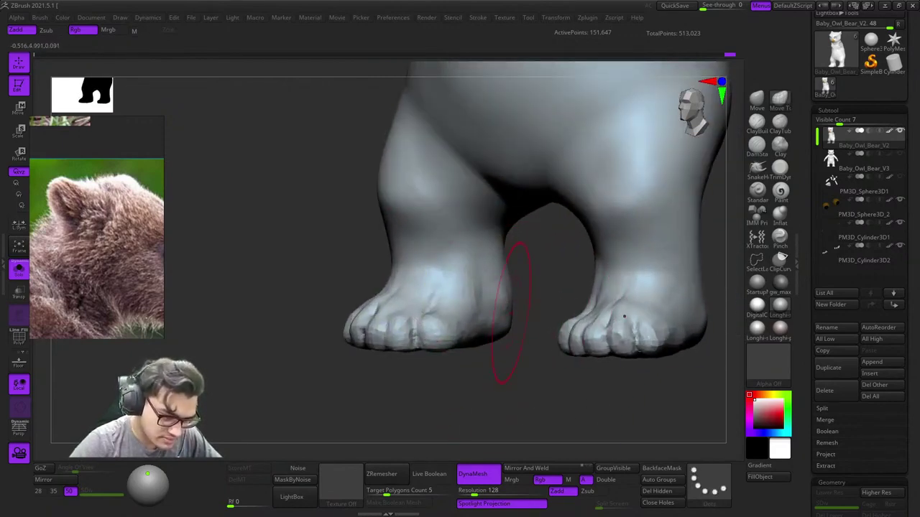
{"action": "mouse_move", "coordinate": [516, 314]}
{"action": "right_mouse_down"}
{"action": "mouse_move", "coordinate": [567, 313]}
{"action": "mouse_move", "coordinate": [517, 315]}
{"action": "right_mouse_up"}
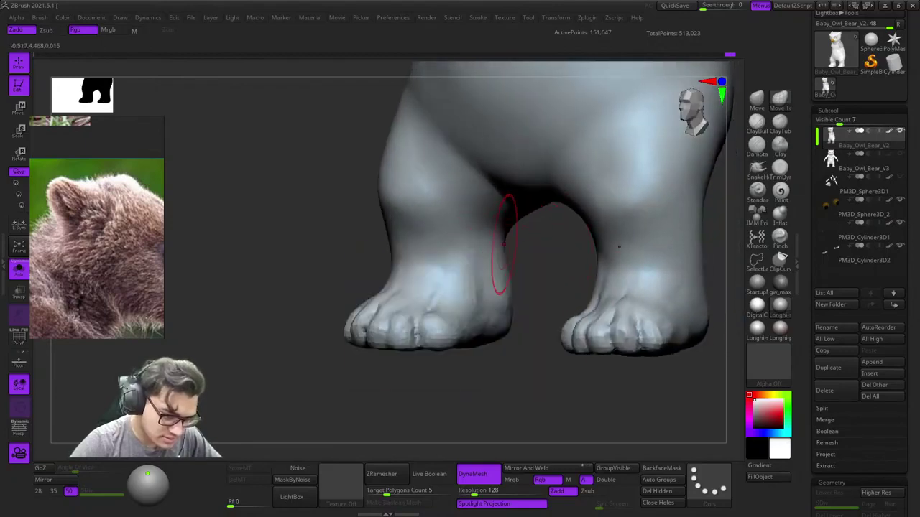
{"action": "right_click_drag", "start_coordinate": [548, 245], "coordinate": [560, 246]}
{"action": "right_click_drag", "start_coordinate": [561, 246], "coordinate": [528, 231], "text": "ctrl"}
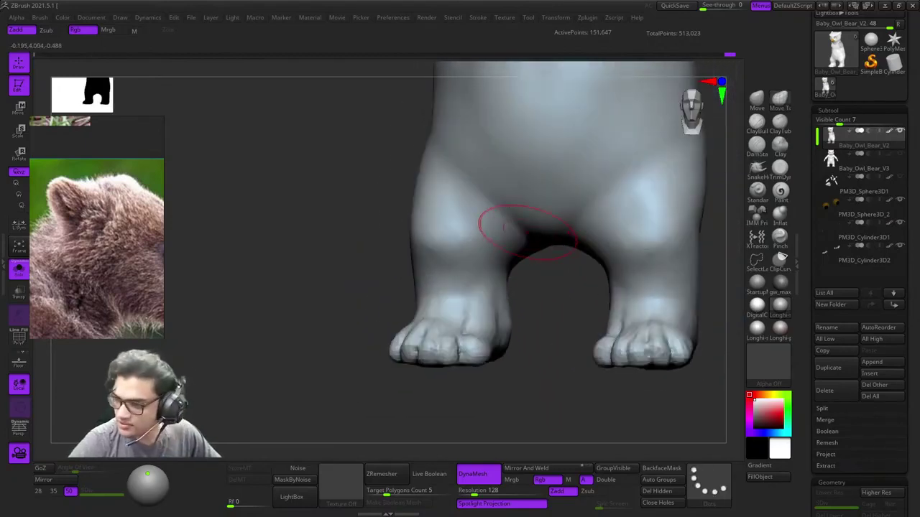
Step: Adjust the outer contours of the hips and thighs in the front view
{"action": "right_click_drag", "start_coordinate": [497, 182], "coordinate": [513, 204]}
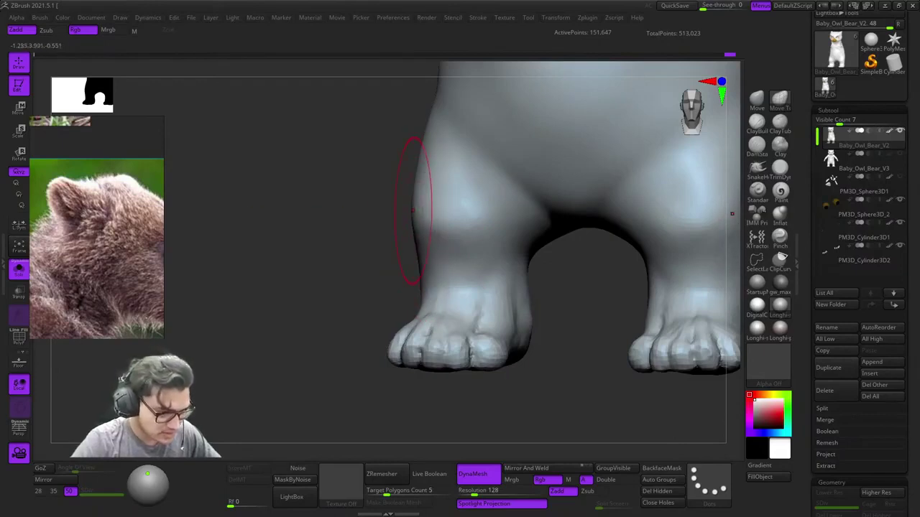
{"action": "right_click_drag", "start_coordinate": [413, 211], "coordinate": [431, 222], "text": "alt"}
{"action": "right_click", "coordinate": [431, 223]}
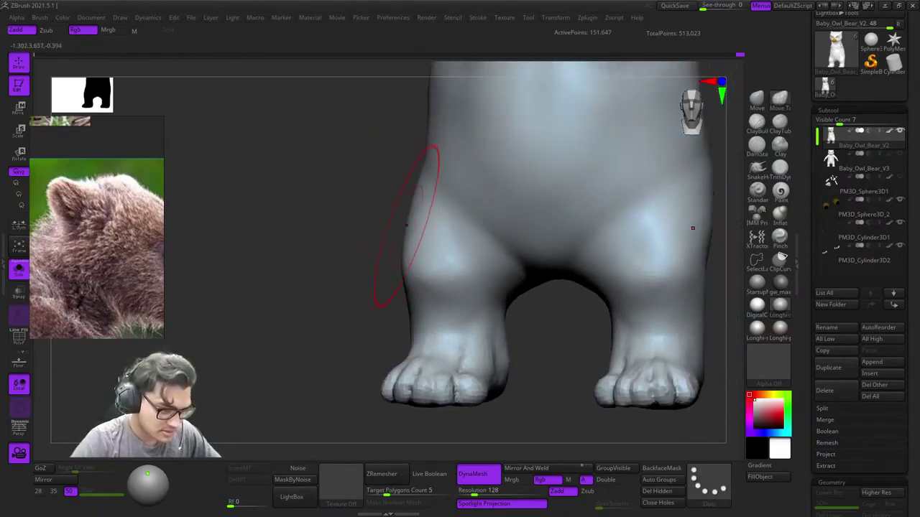
{"action": "right_click_drag", "start_coordinate": [421, 178], "coordinate": [338, 213], "text": "ctrl"}
{"action": "right_click_drag", "start_coordinate": [596, 256], "coordinate": [573, 214]}
{"action": "right_click_drag", "start_coordinate": [628, 203], "coordinate": [624, 210], "text": "alt"}
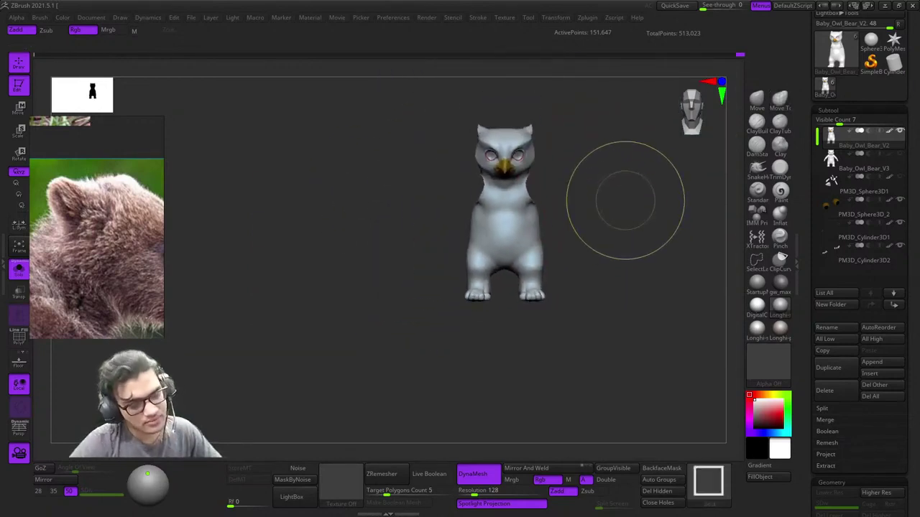
Step: Unhide the arms and check the full body's proportions from the front and side
{"action": "left_click", "coordinate": [620, 199], "text": "ctrl+shift"}
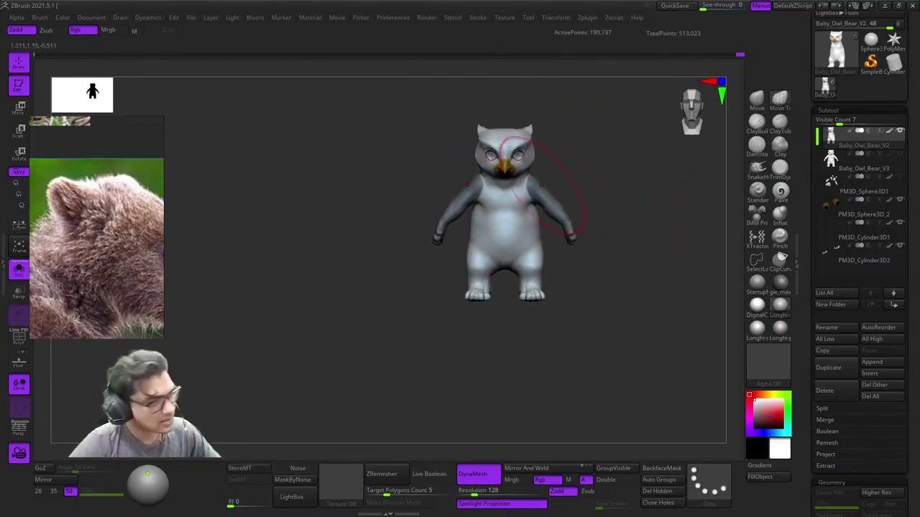
{"action": "key", "text": "f"}
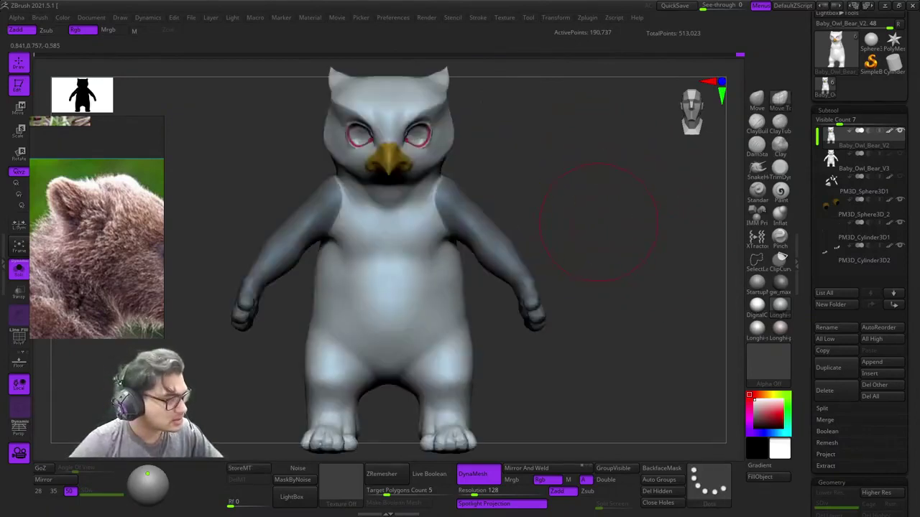
{"action": "mouse_move", "coordinate": [600, 243]}
{"action": "right_mouse_down", "text": "ctrl"}
{"action": "mouse_move", "coordinate": [596, 226]}
{"action": "mouse_move", "coordinate": [542, 231]}
{"action": "mouse_move", "coordinate": [595, 230]}
{"action": "right_mouse_up", "text": "ctrl"}
{"action": "right_click_drag", "start_coordinate": [595, 230], "coordinate": [499, 185], "text": "alt"}
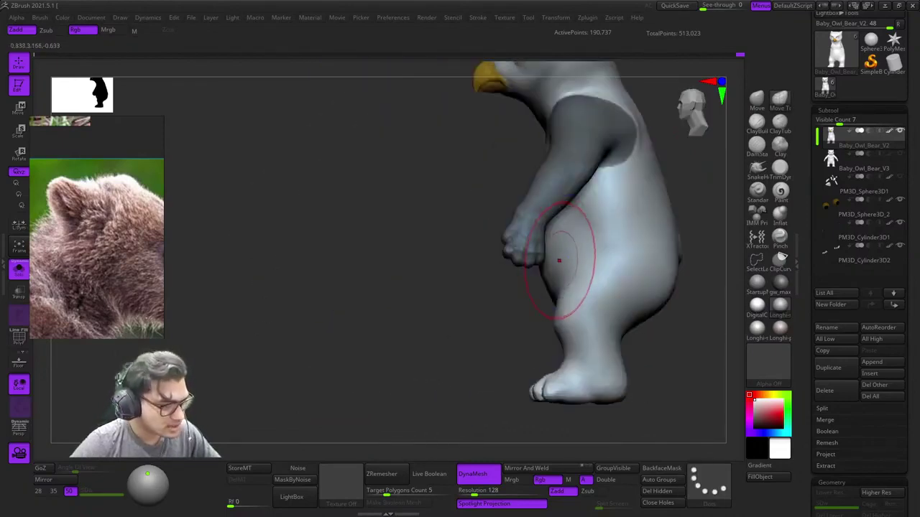
Step: Pull the back of the calf and heel outward in side view with the Move Topological brush
{"action": "right_click_drag", "start_coordinate": [624, 289], "coordinate": [569, 245], "text": "alt"}
{"action": "right_click_drag", "start_coordinate": [530, 281], "coordinate": [535, 305], "text": "ctrl"}
{"action": "right_click_drag", "start_coordinate": [536, 306], "coordinate": [510, 271], "text": "alt"}
{"action": "left_click", "coordinate": [779, 101]}
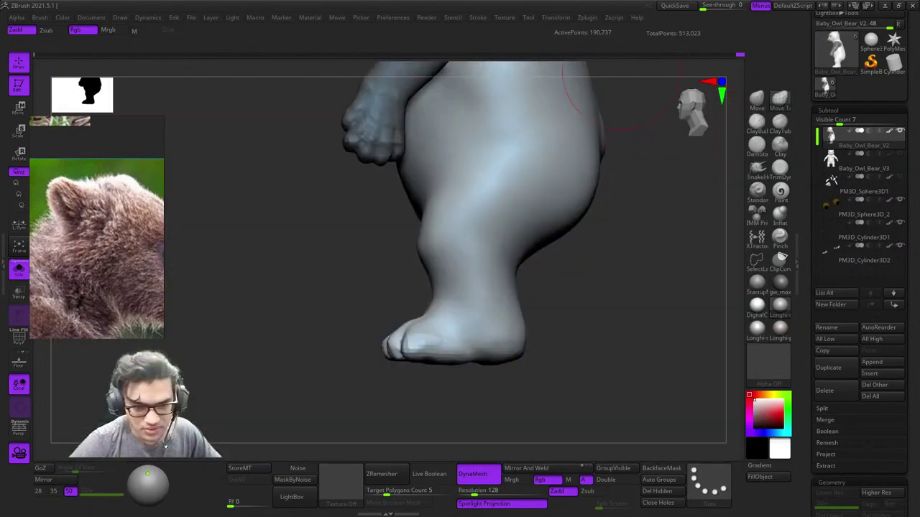
{"action": "key", "text": "space"}
{"action": "key", "text": "space"}
{"action": "left_click_drag", "start_coordinate": [526, 277], "coordinate": [530, 278]}
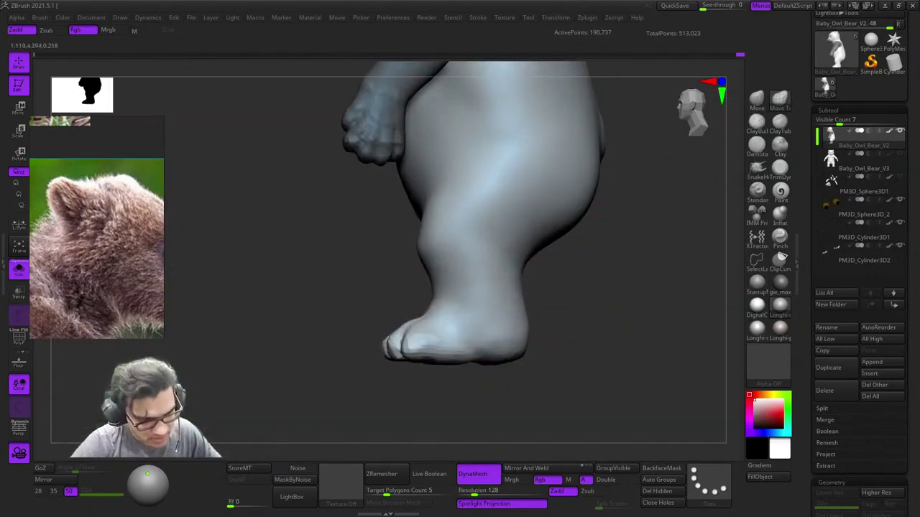
Step: Reshape the outer contours of the thighs and lower legs in the front view
{"action": "mouse_move", "coordinate": [575, 274]}
{"action": "right_mouse_down"}
{"action": "mouse_move", "coordinate": [530, 293]}
{"action": "mouse_move", "coordinate": [467, 273]}
{"action": "mouse_move", "coordinate": [540, 286]}
{"action": "mouse_move", "coordinate": [540, 270]}
{"action": "mouse_move", "coordinate": [480, 295]}
{"action": "mouse_move", "coordinate": [476, 314]}
{"action": "right_mouse_up"}
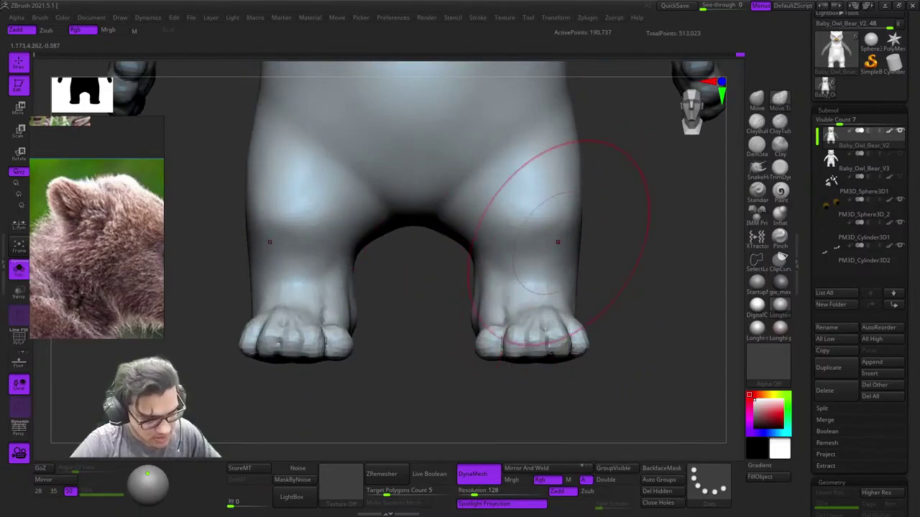
{"action": "right_click", "coordinate": [509, 318]}
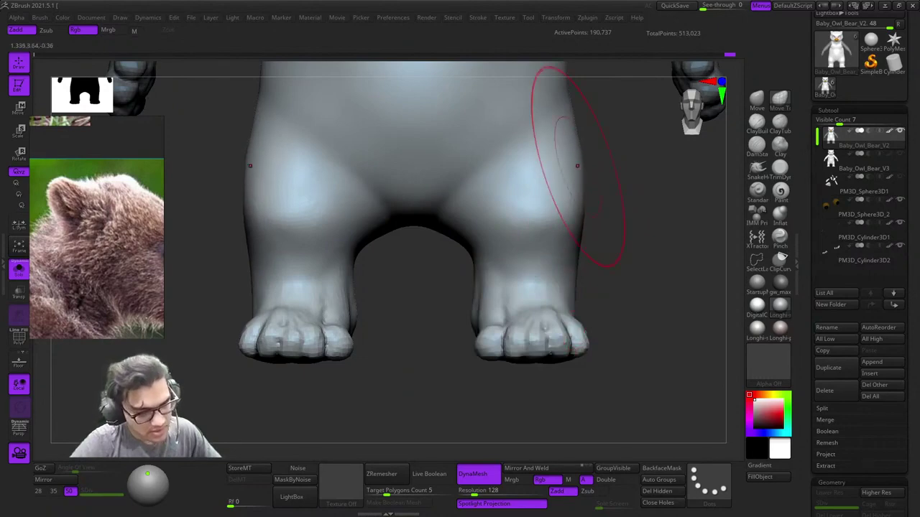
{"action": "right_click_drag", "start_coordinate": [616, 206], "coordinate": [601, 136], "text": "ctrl"}
{"action": "mouse_move", "coordinate": [582, 219]}
{"action": "right_mouse_down", "text": "ctrl"}
{"action": "mouse_move", "coordinate": [607, 264]}
{"action": "mouse_move", "coordinate": [603, 244]}
{"action": "mouse_move", "coordinate": [600, 287]}
{"action": "right_mouse_up", "text": "ctrl"}
{"action": "right_click_drag", "start_coordinate": [573, 152], "coordinate": [581, 223]}
{"action": "mouse_move", "coordinate": [513, 221]}
{"action": "right_mouse_down", "text": "alt"}
{"action": "mouse_move", "coordinate": [546, 216]}
{"action": "mouse_move", "coordinate": [514, 236]}
{"action": "right_mouse_up", "text": "alt"}
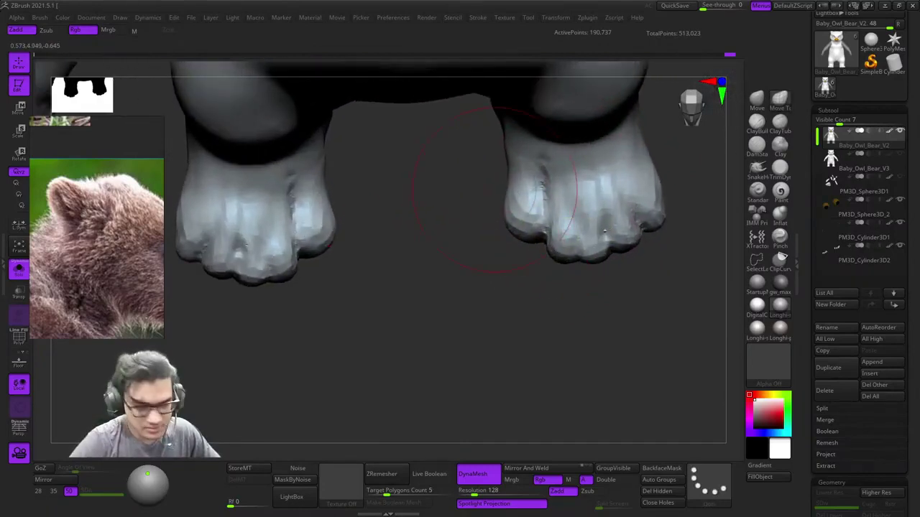
Step: Refine the toes and outer edges of the soles from below, adjusting the brush size as needed
{"action": "right_click_drag", "start_coordinate": [494, 189], "coordinate": [506, 130]}
{"action": "key", "text": "shift+f"}
{"action": "key", "text": "shift+f"}
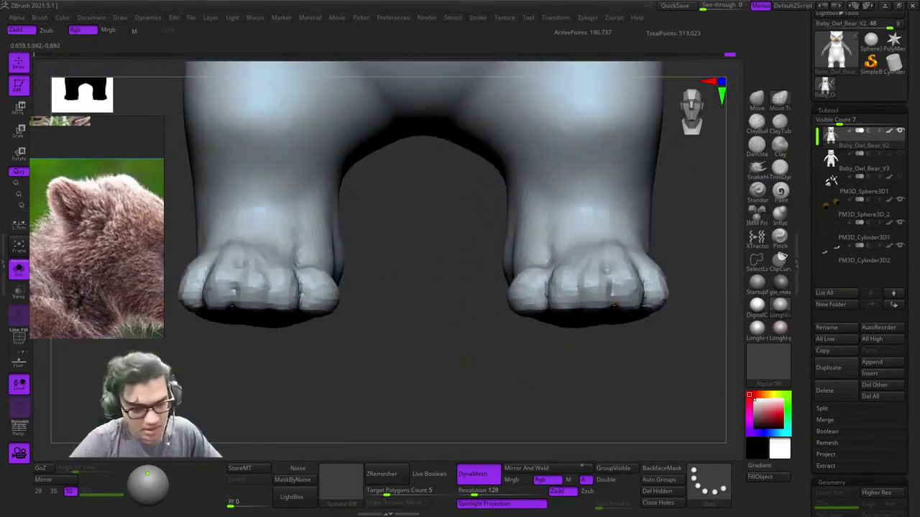
{"action": "right_click_drag", "start_coordinate": [616, 306], "coordinate": [531, 197]}
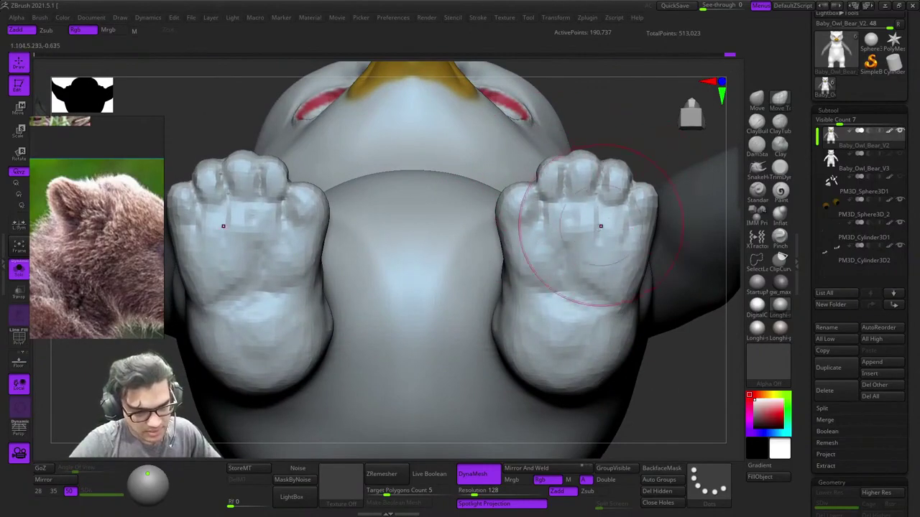
{"action": "right_click_drag", "start_coordinate": [600, 226], "coordinate": [572, 181]}
{"action": "key", "text": "space"}
{"action": "left_click_drag", "start_coordinate": [602, 226], "coordinate": [591, 225]}
{"action": "right_click_drag", "start_coordinate": [592, 225], "coordinate": [585, 236], "text": "shift"}
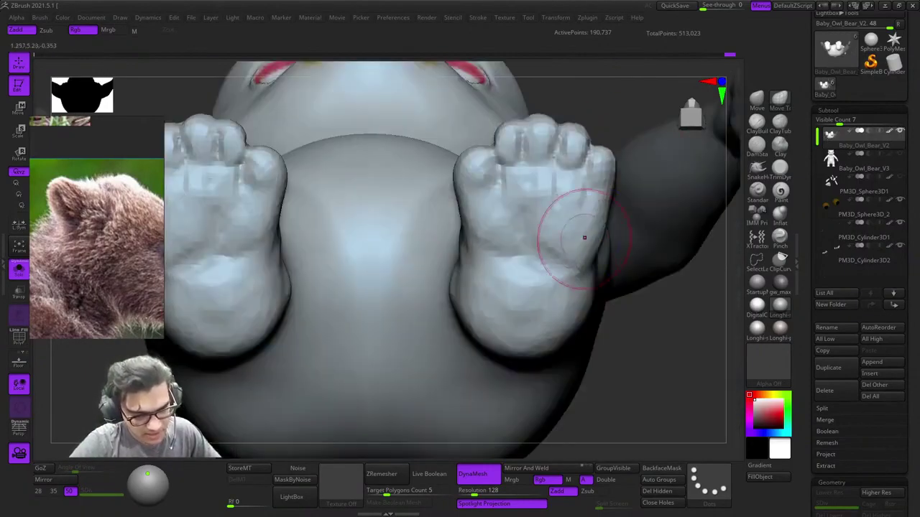
{"action": "key", "text": "space"}
{"action": "left_click_drag", "start_coordinate": [585, 237], "coordinate": [593, 238]}
{"action": "right_click_drag", "start_coordinate": [574, 260], "coordinate": [616, 219], "text": "alt"}
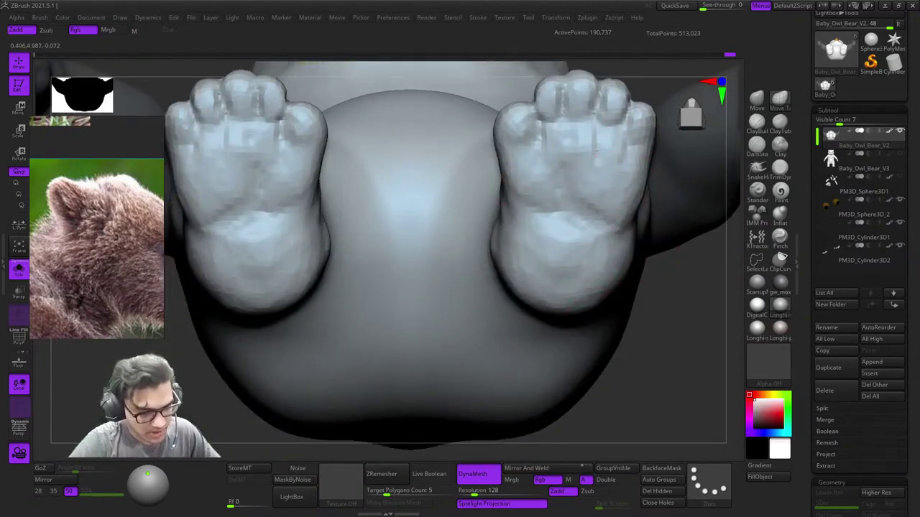
Step: Reshape the outer edges of the heels and arches from below with a resized brush
{"action": "mouse_move", "coordinate": [550, 284]}
{"action": "right_mouse_down"}
{"action": "mouse_move", "coordinate": [534, 232]}
{"action": "mouse_move", "coordinate": [546, 284]}
{"action": "right_mouse_up"}
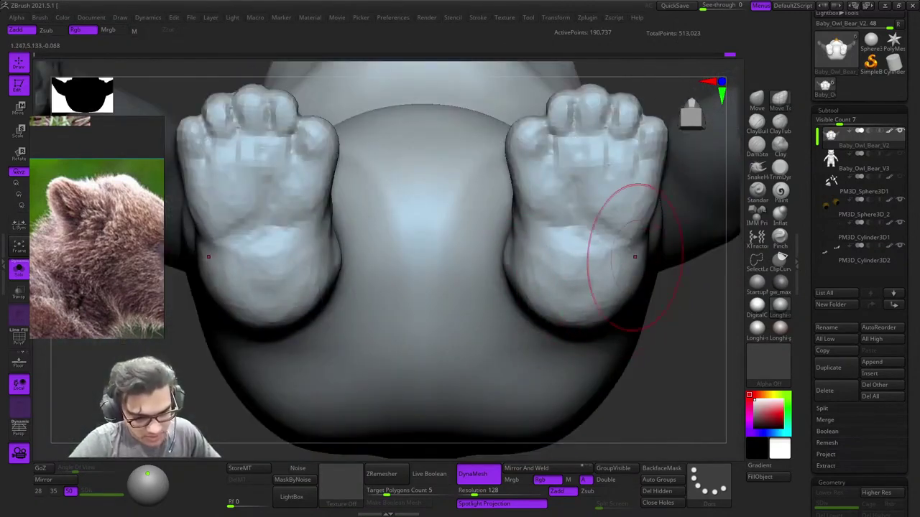
{"action": "right_click_drag", "start_coordinate": [634, 256], "coordinate": [616, 234]}
{"action": "key", "text": "space"}
{"action": "left_click_drag", "start_coordinate": [645, 283], "coordinate": [635, 283]}
{"action": "right_click_drag", "start_coordinate": [635, 284], "coordinate": [655, 248]}
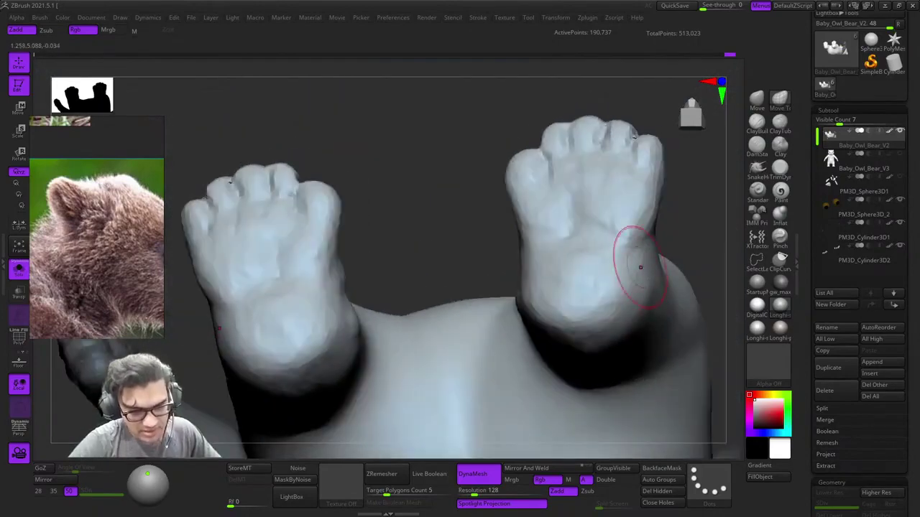
{"action": "right_click_drag", "start_coordinate": [641, 285], "coordinate": [575, 251], "text": "ctrl"}
{"action": "right_click_drag", "start_coordinate": [564, 280], "coordinate": [543, 345], "text": "shift"}
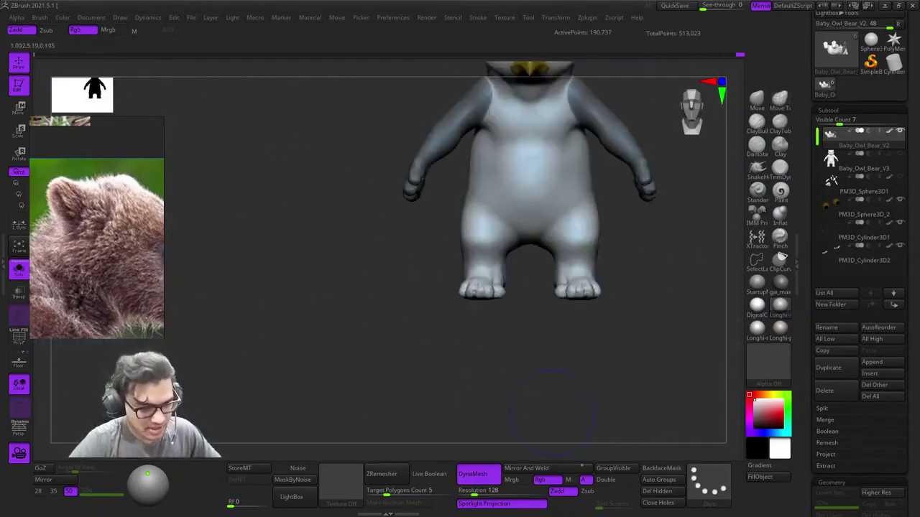
Step: Frame the full character and clear the mask from the arms
{"action": "key", "text": "shift+f"}
{"action": "key", "text": "shift+f"}
{"action": "key", "text": "f"}
{"action": "right_click_drag", "start_coordinate": [575, 306], "coordinate": [546, 259]}
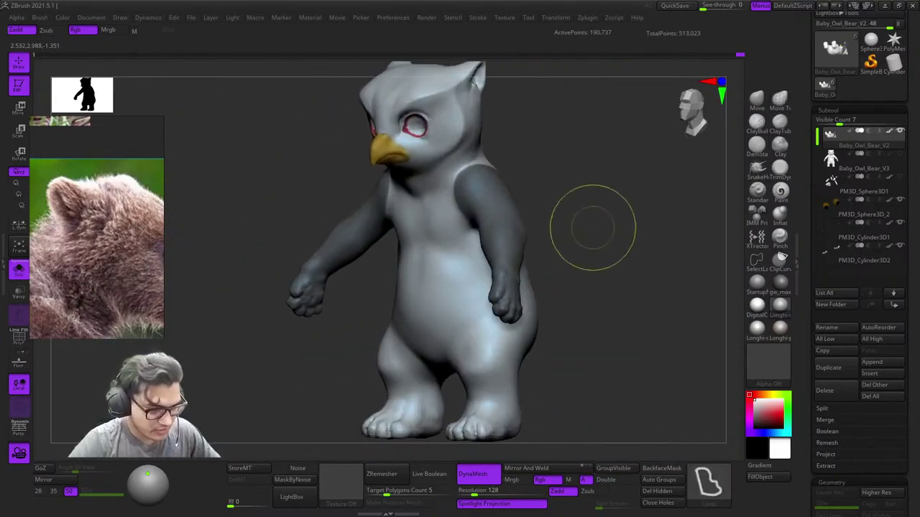
{"action": "left_click_drag", "start_coordinate": [591, 227], "coordinate": [571, 240], "text": "ctrl"}
{"action": "mouse_move", "coordinate": [564, 240]}
{"action": "right_mouse_down"}
{"action": "mouse_move", "coordinate": [600, 230]}
{"action": "mouse_move", "coordinate": [545, 200]}
{"action": "mouse_move", "coordinate": [578, 234]}
{"action": "right_mouse_up"}
{"action": "key", "text": "shift+f"}
{"action": "key", "text": "shift+f"}
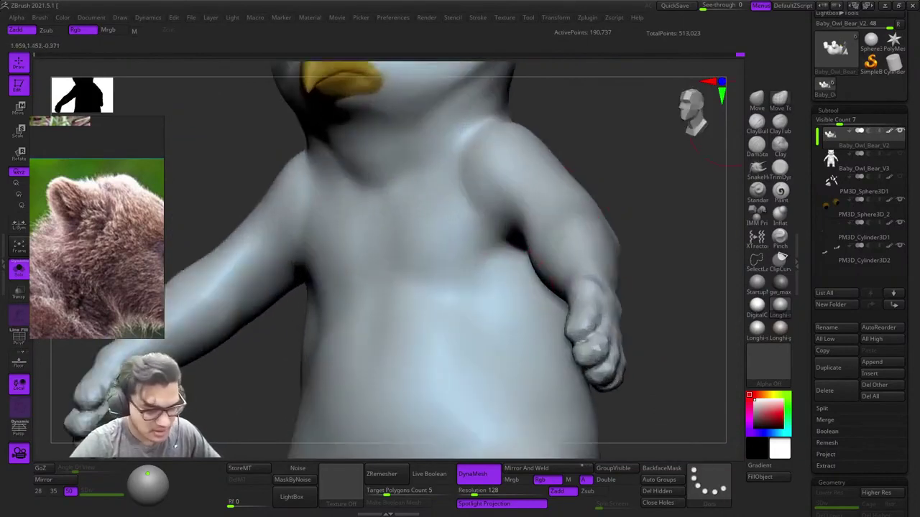
Step: Carve and smooth the armpit crease between the arm and torso with the DamStandard brush, working from several angles
{"action": "left_click", "coordinate": [756, 145]}
{"action": "right_click_drag", "start_coordinate": [513, 242], "coordinate": [544, 223], "text": "ctrl"}
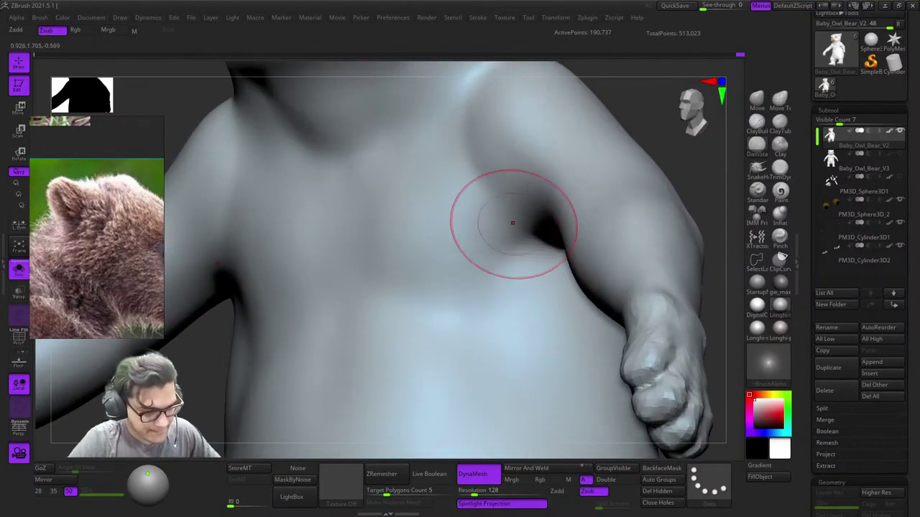
{"action": "mouse_move", "coordinate": [502, 251]}
{"action": "left_mouse_down", "text": "shift"}
{"action": "mouse_move", "coordinate": [548, 241]}
{"action": "mouse_move", "coordinate": [521, 239]}
{"action": "mouse_move", "coordinate": [544, 226]}
{"action": "left_mouse_up", "text": "shift"}
{"action": "right_click_drag", "start_coordinate": [492, 280], "coordinate": [519, 185]}
{"action": "mouse_move", "coordinate": [590, 253]}
{"action": "right_mouse_down"}
{"action": "mouse_move", "coordinate": [563, 254]}
{"action": "mouse_move", "coordinate": [566, 280]}
{"action": "right_mouse_up"}
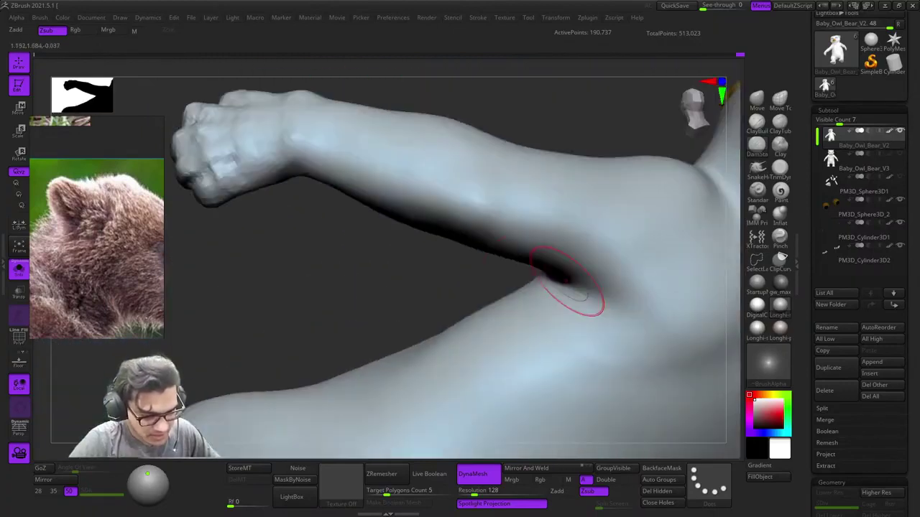
{"action": "right_click_drag", "start_coordinate": [643, 314], "coordinate": [556, 244]}
{"action": "mouse_move", "coordinate": [557, 244]}
{"action": "right_mouse_down"}
{"action": "mouse_move", "coordinate": [587, 209]}
{"action": "mouse_move", "coordinate": [568, 201]}
{"action": "mouse_move", "coordinate": [572, 223]}
{"action": "mouse_move", "coordinate": [540, 238]}
{"action": "right_mouse_up"}
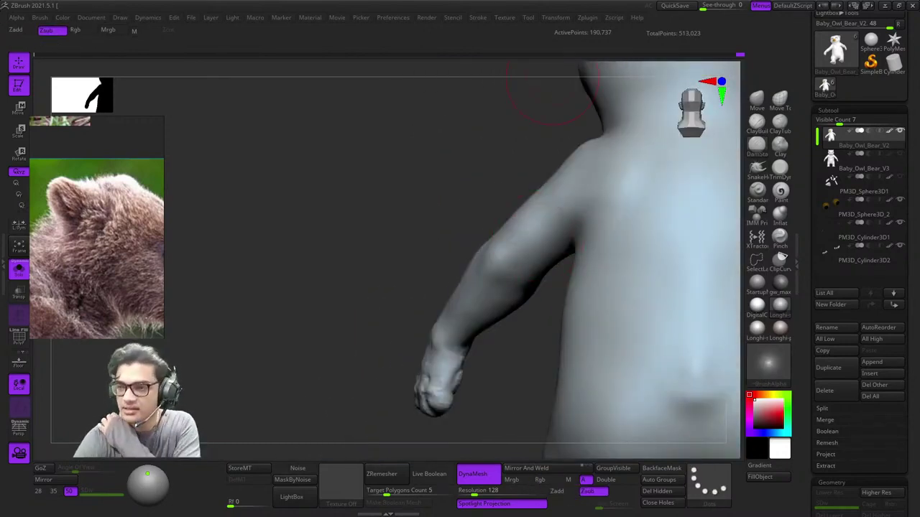
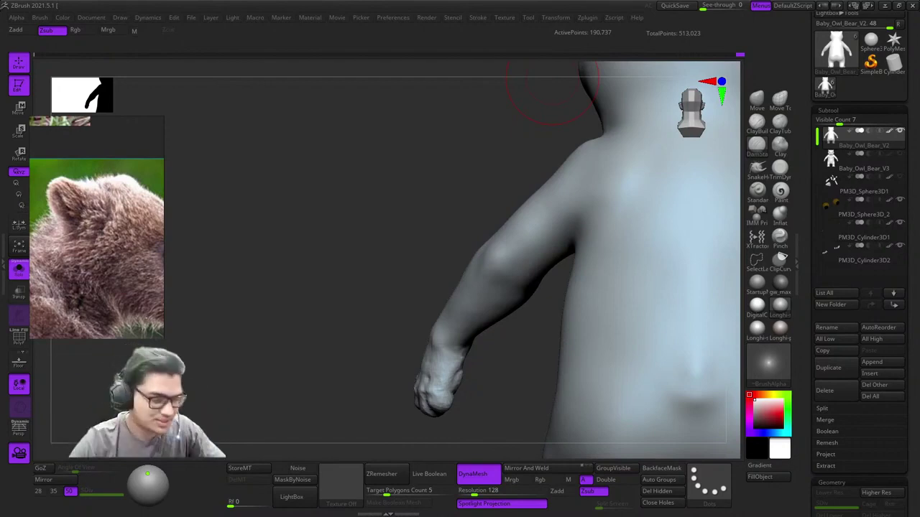
Step: Build up a raised elbow form on the back of the arm with the ClayBuildup brush
{"action": "mouse_move", "coordinate": [552, 79]}
{"action": "left_mouse_down", "text": "alt"}
{"action": "mouse_move", "coordinate": [493, 281]}
{"action": "mouse_move", "coordinate": [501, 237]}
{"action": "left_mouse_up", "text": "alt"}
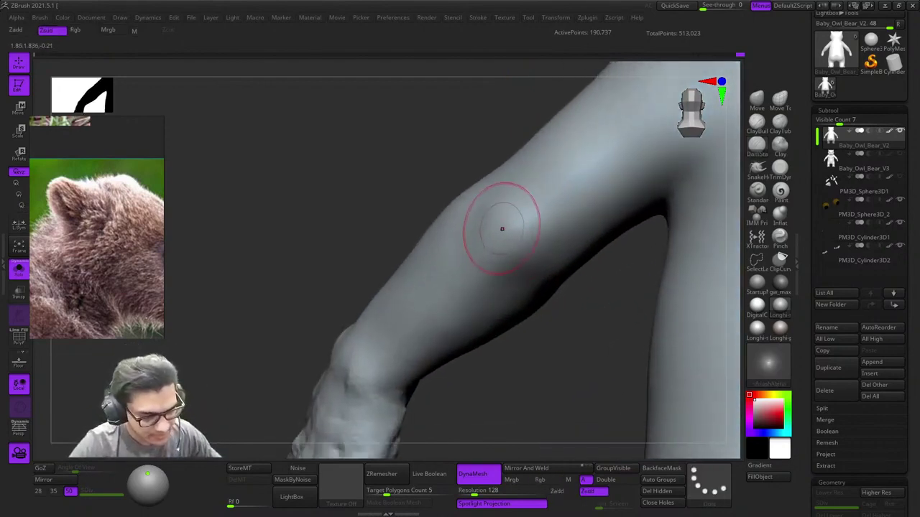
{"action": "left_click", "coordinate": [757, 123]}
{"action": "left_click_drag", "start_coordinate": [488, 359], "coordinate": [541, 343]}
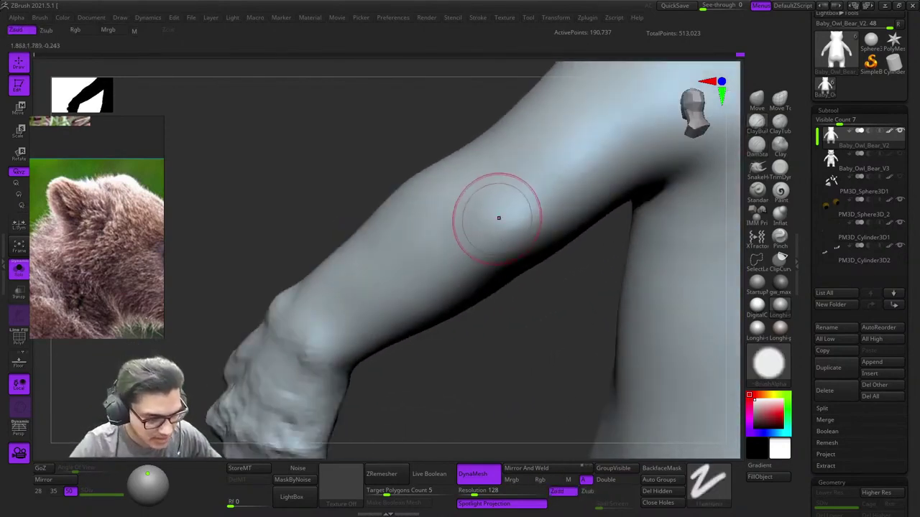
{"action": "left_click_drag", "start_coordinate": [499, 218], "coordinate": [506, 206]}
{"action": "mouse_move", "coordinate": [424, 161]}
{"action": "left_mouse_down"}
{"action": "mouse_move", "coordinate": [381, 204]}
{"action": "mouse_move", "coordinate": [434, 163]}
{"action": "left_mouse_up"}
{"action": "left_click_drag", "start_coordinate": [524, 240], "coordinate": [513, 254]}
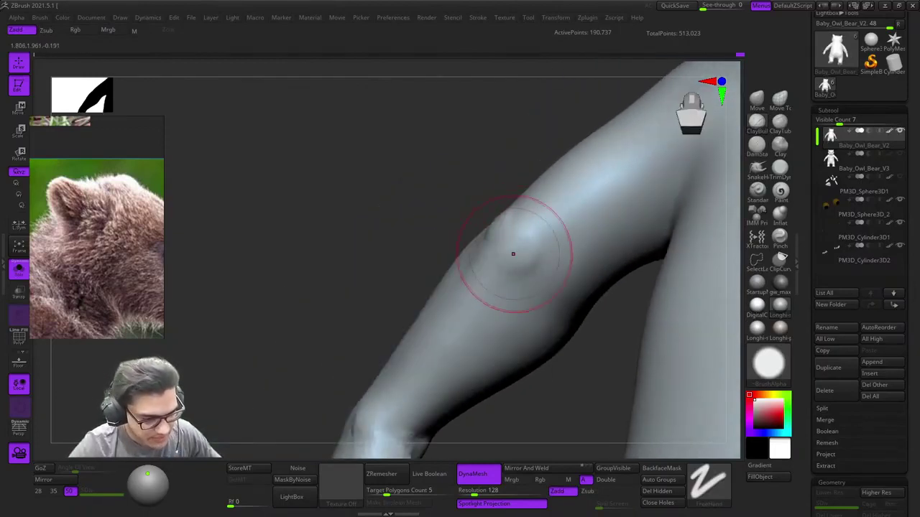
{"action": "mouse_move", "coordinate": [513, 255]}
{"action": "right_mouse_down", "text": "ctrl"}
{"action": "mouse_move", "coordinate": [496, 222]}
{"action": "mouse_move", "coordinate": [505, 230]}
{"action": "right_mouse_up", "text": "ctrl"}
{"action": "left_click_drag", "start_coordinate": [505, 230], "coordinate": [503, 245]}
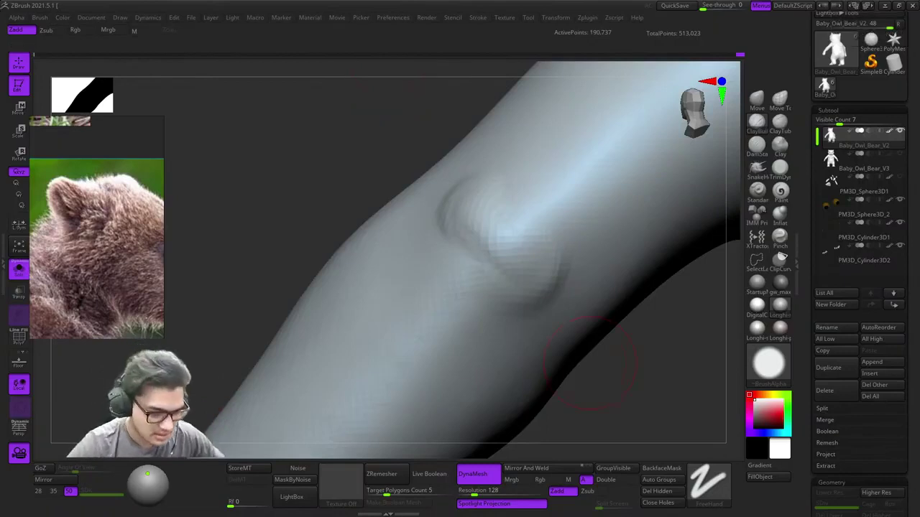
Step: Add more clay across the elbow to define its bony ridge and lower edge
{"action": "mouse_move", "coordinate": [503, 244]}
{"action": "left_mouse_down"}
{"action": "mouse_move", "coordinate": [523, 236]}
{"action": "mouse_move", "coordinate": [531, 248]}
{"action": "left_mouse_up"}
{"action": "right_click_drag", "start_coordinate": [497, 249], "coordinate": [483, 234]}
{"action": "mouse_move", "coordinate": [493, 207]}
{"action": "left_mouse_down"}
{"action": "mouse_move", "coordinate": [474, 202]}
{"action": "mouse_move", "coordinate": [480, 222]}
{"action": "left_mouse_up"}
{"action": "mouse_move", "coordinate": [480, 222]}
{"action": "right_mouse_down"}
{"action": "mouse_move", "coordinate": [468, 196]}
{"action": "mouse_move", "coordinate": [481, 207]}
{"action": "right_mouse_up"}
{"action": "left_click_drag", "start_coordinate": [481, 206], "coordinate": [484, 228]}
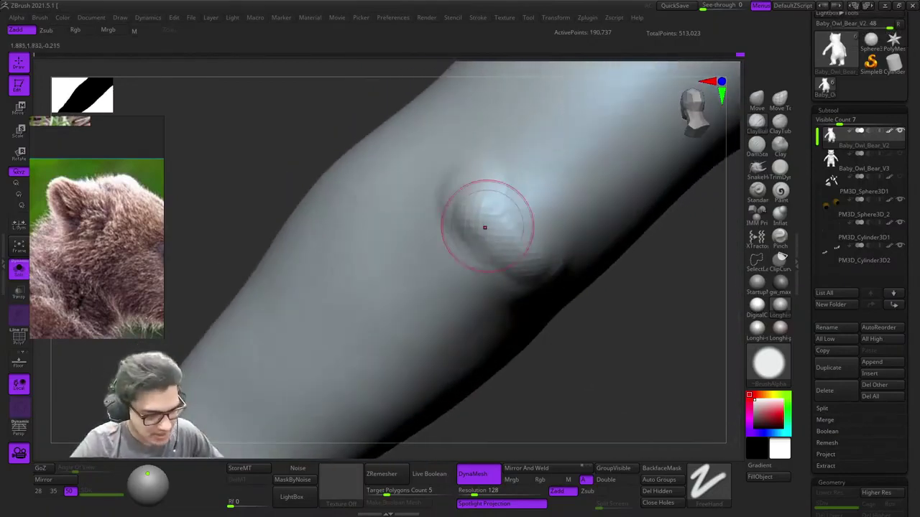
{"action": "right_click_drag", "start_coordinate": [484, 228], "coordinate": [462, 212]}
{"action": "left_click_drag", "start_coordinate": [539, 262], "coordinate": [507, 229]}
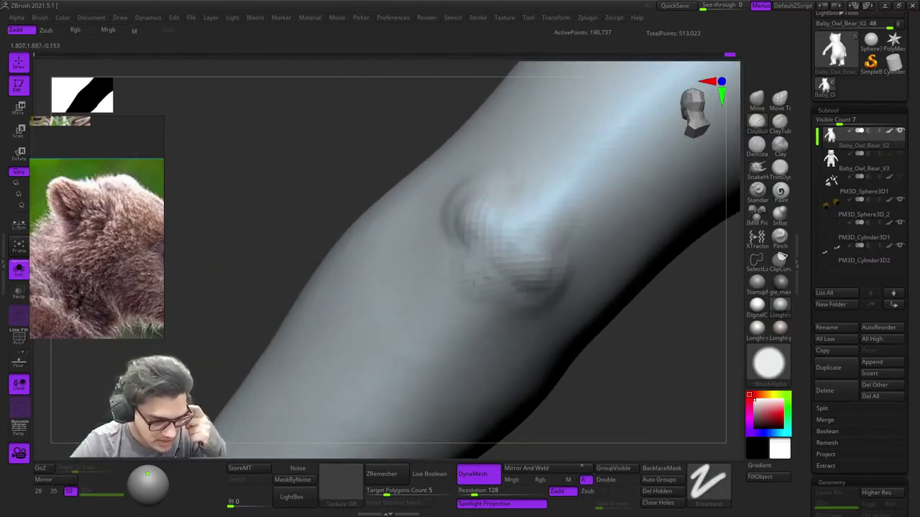
Step: Refine the elbow's point and blend it into the upper arm and forearm, checking it against the full figure
{"action": "right_click_drag", "start_coordinate": [589, 313], "coordinate": [548, 323]}
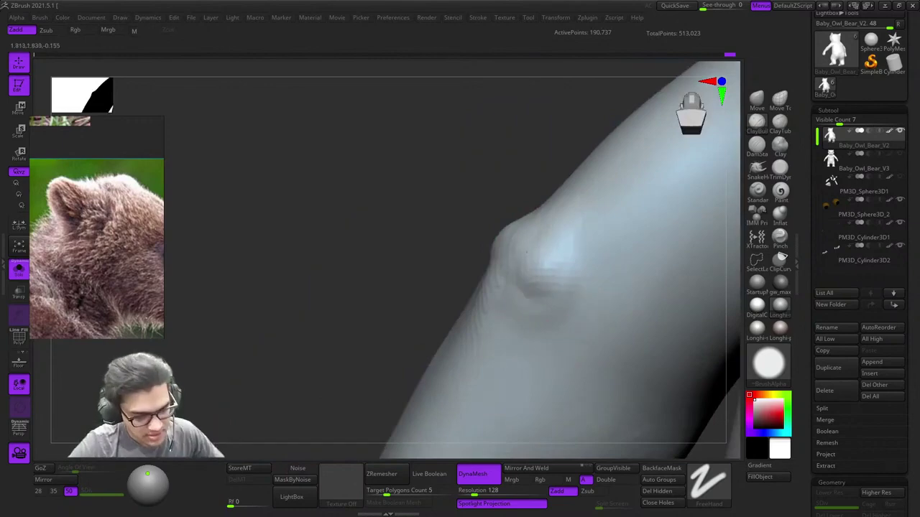
{"action": "right_click_drag", "start_coordinate": [512, 266], "coordinate": [556, 318]}
{"action": "left_click_drag", "start_coordinate": [541, 270], "coordinate": [522, 248]}
{"action": "right_click_drag", "start_coordinate": [542, 266], "coordinate": [495, 232]}
{"action": "mouse_move", "coordinate": [495, 232]}
{"action": "left_mouse_down"}
{"action": "mouse_move", "coordinate": [490, 244]}
{"action": "mouse_move", "coordinate": [499, 224]}
{"action": "left_mouse_up"}
{"action": "right_click_drag", "start_coordinate": [498, 224], "coordinate": [533, 227]}
{"action": "right_click_drag", "start_coordinate": [567, 277], "coordinate": [535, 230], "text": "ctrl"}
{"action": "right_click_drag", "start_coordinate": [535, 230], "coordinate": [514, 203], "text": "ctrl"}
{"action": "mouse_move", "coordinate": [551, 250]}
{"action": "left_mouse_down"}
{"action": "mouse_move", "coordinate": [541, 255]}
{"action": "mouse_move", "coordinate": [552, 267]}
{"action": "left_mouse_up"}
{"action": "right_click_drag", "start_coordinate": [562, 322], "coordinate": [555, 287], "text": "ctrl"}
{"action": "right_click_drag", "start_coordinate": [554, 288], "coordinate": [527, 283]}
{"action": "key", "text": "f"}
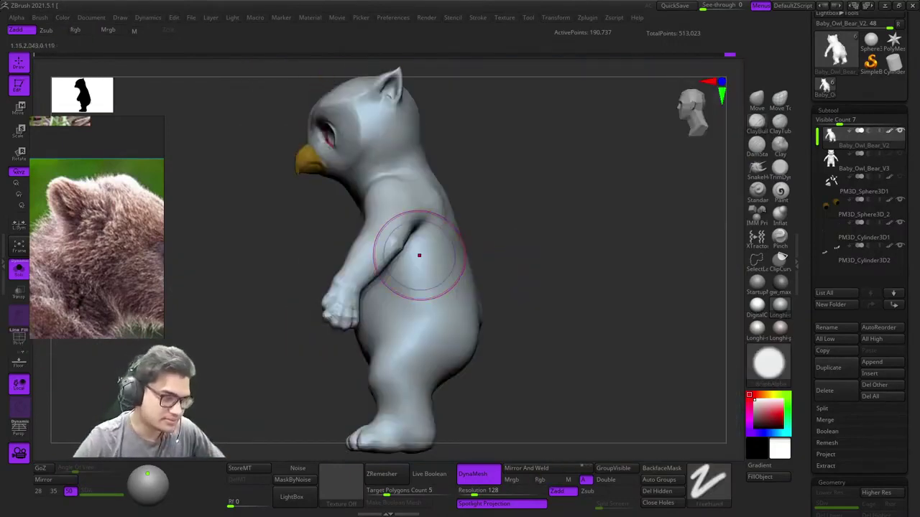
Step: Select the Move Topological brush and examine the hips, thighs and rear from the side and back against the bear reference
{"action": "scroll", "coordinate": [131, 229], "scroll_direction": "down", "scroll_amount": 5}
{"action": "mouse_move", "coordinate": [598, 308]}
{"action": "right_mouse_down", "text": "alt"}
{"action": "mouse_move", "coordinate": [629, 223]}
{"action": "mouse_move", "coordinate": [566, 201]}
{"action": "right_mouse_up", "text": "alt"}
{"action": "left_click", "coordinate": [779, 101]}
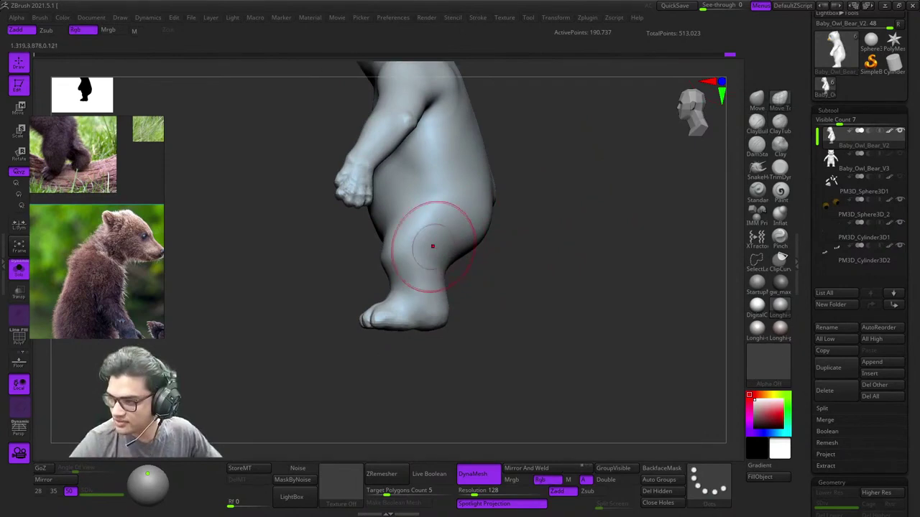
{"action": "mouse_move", "coordinate": [409, 215]}
{"action": "right_mouse_down", "text": "alt"}
{"action": "mouse_move", "coordinate": [477, 211]}
{"action": "mouse_move", "coordinate": [486, 261]}
{"action": "mouse_move", "coordinate": [489, 213]}
{"action": "mouse_move", "coordinate": [515, 227]}
{"action": "right_mouse_up", "text": "alt"}
{"action": "mouse_move", "coordinate": [588, 247]}
{"action": "right_mouse_down", "text": "alt"}
{"action": "mouse_move", "coordinate": [530, 248]}
{"action": "mouse_move", "coordinate": [549, 266]}
{"action": "mouse_move", "coordinate": [544, 248]}
{"action": "right_mouse_up", "text": "alt"}
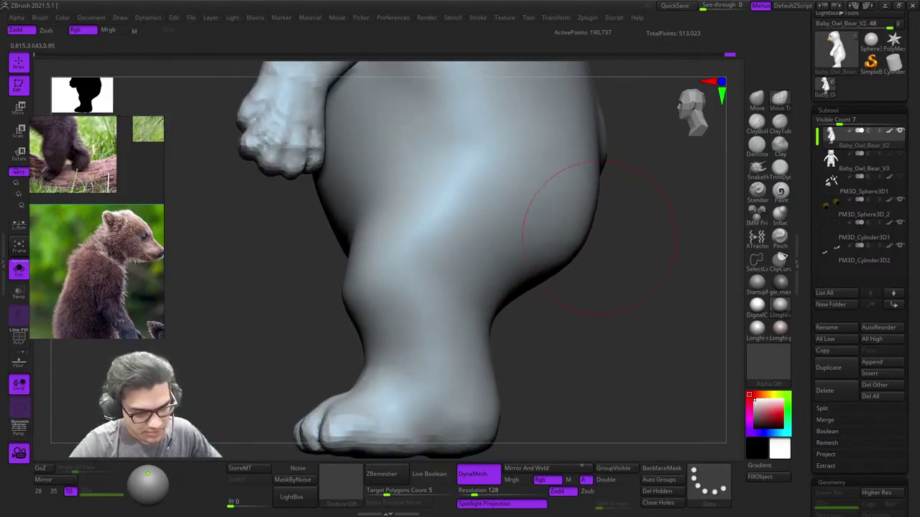
{"action": "right_click_drag", "start_coordinate": [599, 238], "coordinate": [579, 280], "text": "ctrl"}
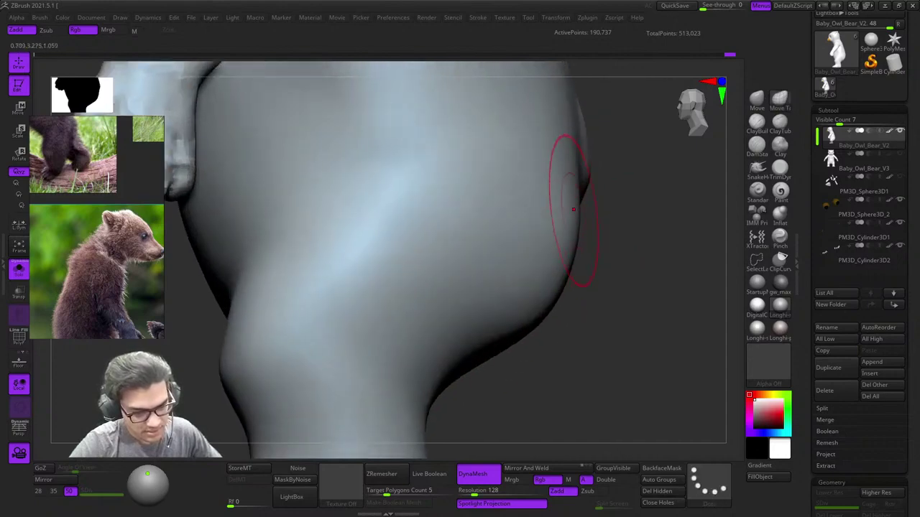
{"action": "right_click_drag", "start_coordinate": [566, 265], "coordinate": [523, 276]}
{"action": "right_click_drag", "start_coordinate": [522, 276], "coordinate": [517, 237], "text": "ctrl"}
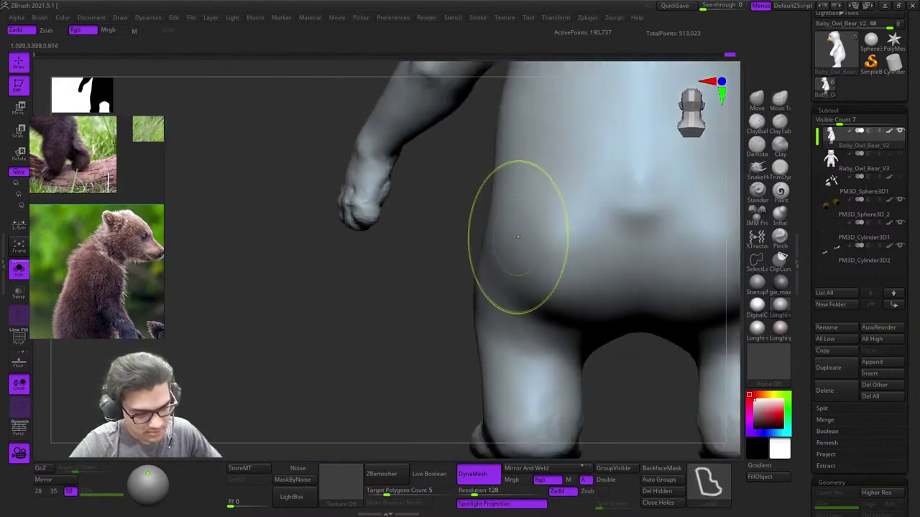
{"action": "right_click_drag", "start_coordinate": [524, 226], "coordinate": [596, 216]}
{"action": "right_click", "coordinate": [520, 281]}
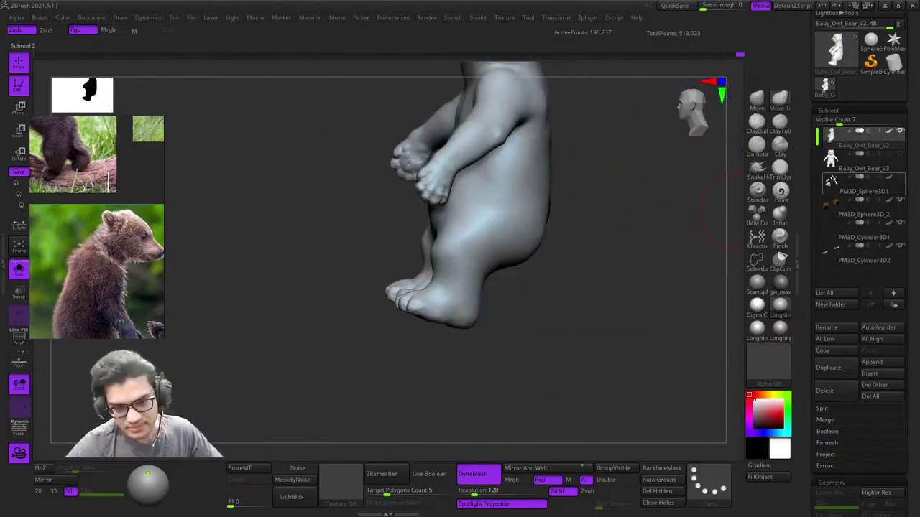
Step: Turn off Solo with Baby_Owl_Bear_V2 active to show the feathers, eyes and claws, and check the full figure's front
{"action": "left_click", "coordinate": [846, 189]}
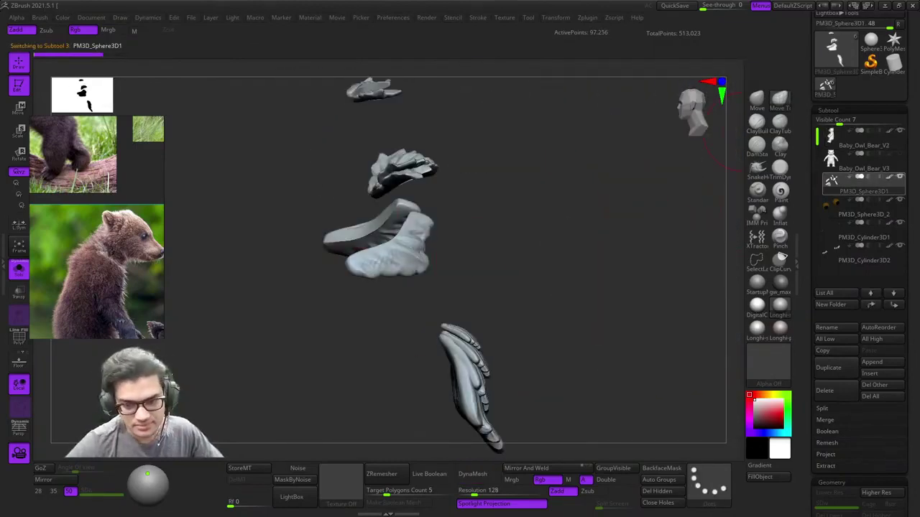
{"action": "left_click", "coordinate": [849, 139]}
{"action": "key", "text": "alt+s"}
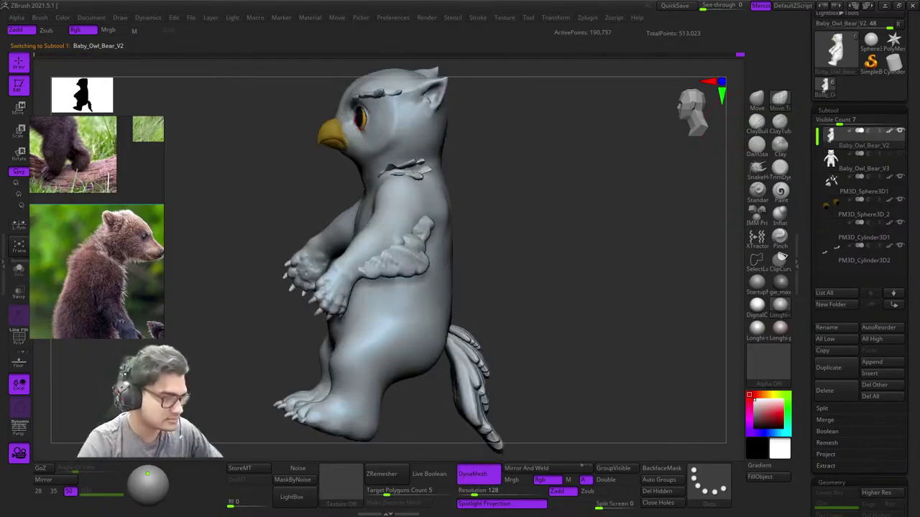
{"action": "right_click_drag", "start_coordinate": [435, 248], "coordinate": [252, 215], "text": "shift"}
{"action": "right_click_drag", "start_coordinate": [568, 248], "coordinate": [633, 250], "text": "ctrl"}
{"action": "right_click_drag", "start_coordinate": [632, 250], "coordinate": [579, 191], "text": "ctrl"}
{"action": "key", "text": "f"}
{"action": "mouse_move", "coordinate": [643, 297]}
{"action": "right_mouse_down", "text": "ctrl"}
{"action": "mouse_move", "coordinate": [584, 237]}
{"action": "mouse_move", "coordinate": [629, 256]}
{"action": "mouse_move", "coordinate": [697, 236]}
{"action": "mouse_move", "coordinate": [689, 162]}
{"action": "mouse_move", "coordinate": [675, 137]}
{"action": "right_mouse_up", "text": "ctrl"}
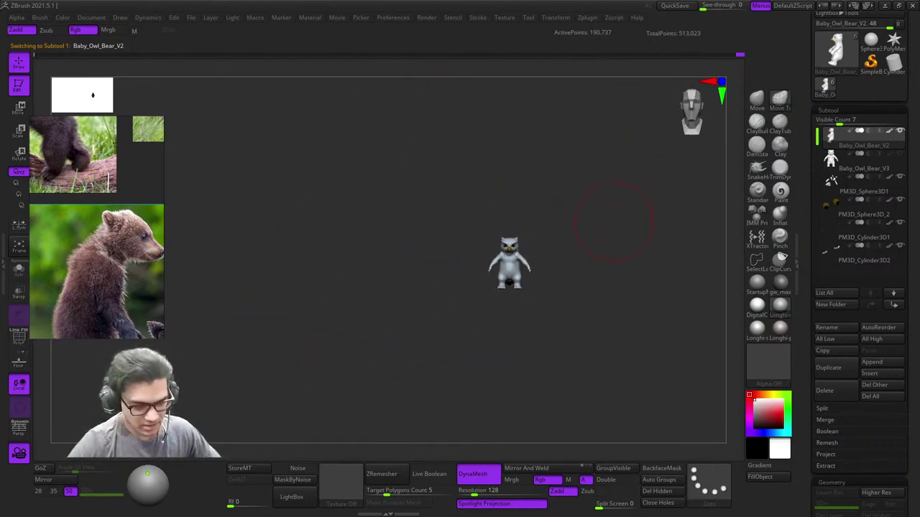
{"action": "mouse_move", "coordinate": [624, 242]}
{"action": "right_mouse_down", "text": "ctrl"}
{"action": "mouse_move", "coordinate": [563, 231]}
{"action": "mouse_move", "coordinate": [567, 248]}
{"action": "mouse_move", "coordinate": [591, 234]}
{"action": "mouse_move", "coordinate": [610, 266]}
{"action": "mouse_move", "coordinate": [581, 251]}
{"action": "mouse_move", "coordinate": [612, 246]}
{"action": "right_mouse_up", "text": "ctrl"}
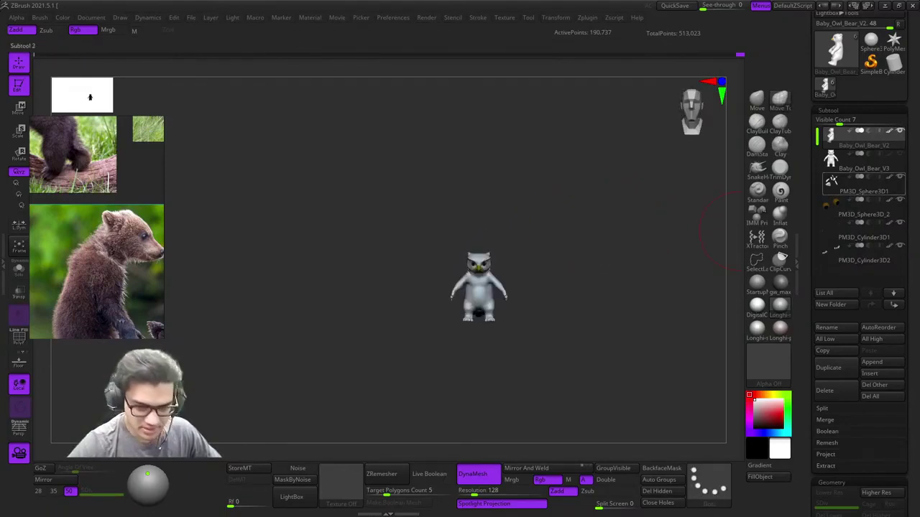
{"action": "mouse_move", "coordinate": [647, 303]}
{"action": "right_mouse_down", "text": "ctrl"}
{"action": "mouse_move", "coordinate": [608, 271]}
{"action": "mouse_move", "coordinate": [584, 269]}
{"action": "mouse_move", "coordinate": [599, 293]}
{"action": "right_mouse_up", "text": "ctrl"}
Step: Show the Baby_Owl_Bear_V3 subtool and examine its detailed back, legs, feet and overall silhouette from several angles and distances
{"action": "left_click", "coordinate": [859, 160]}
{"action": "right_click_drag", "start_coordinate": [472, 278], "coordinate": [503, 278], "text": "shift"}
{"action": "mouse_move", "coordinate": [503, 279]}
{"action": "right_mouse_down", "text": "alt"}
{"action": "mouse_move", "coordinate": [515, 237]}
{"action": "mouse_move", "coordinate": [520, 301]}
{"action": "right_mouse_up", "text": "alt"}
{"action": "key", "text": "space"}
{"action": "left_click_drag", "start_coordinate": [523, 314], "coordinate": [568, 309]}
{"action": "right_click_drag", "start_coordinate": [671, 296], "coordinate": [596, 287]}
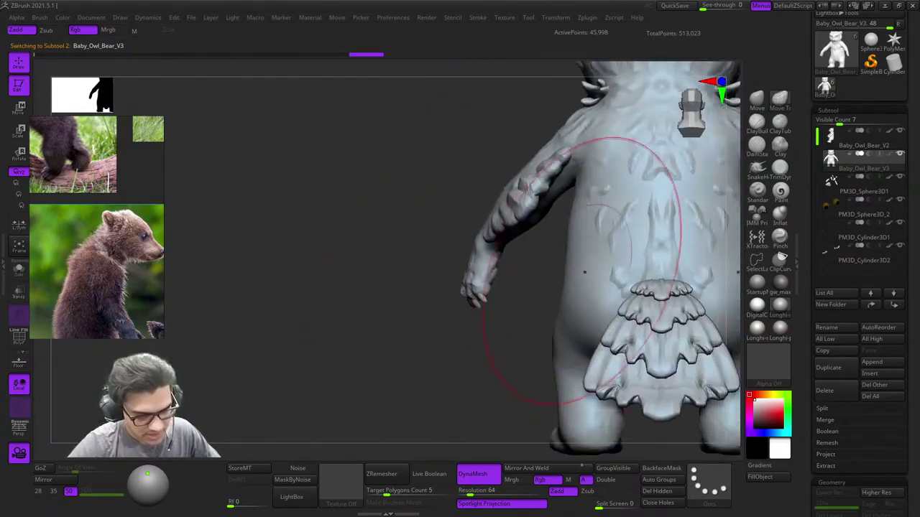
{"action": "mouse_move", "coordinate": [503, 312]}
{"action": "right_mouse_down"}
{"action": "mouse_move", "coordinate": [571, 324]}
{"action": "mouse_move", "coordinate": [568, 256]}
{"action": "mouse_move", "coordinate": [544, 260]}
{"action": "mouse_move", "coordinate": [571, 257]}
{"action": "right_mouse_up"}
{"action": "right_click", "coordinate": [545, 260]}
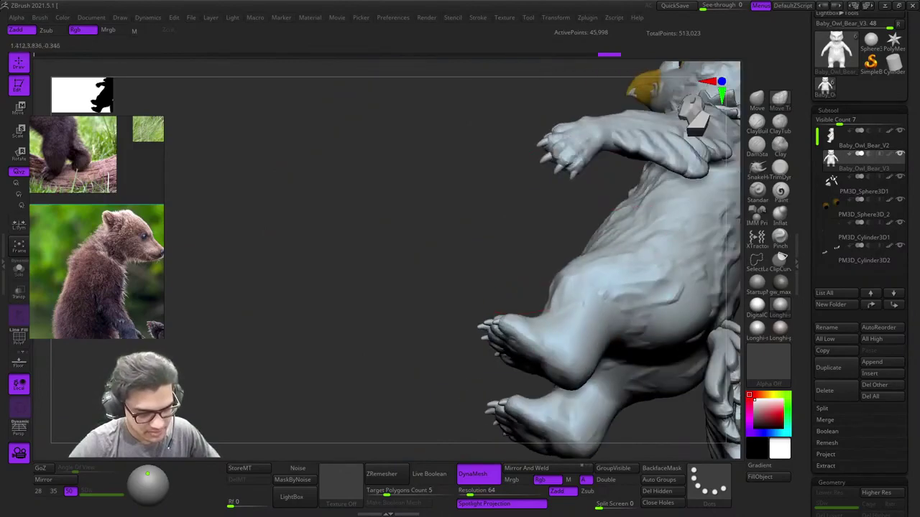
{"action": "right_click_drag", "start_coordinate": [523, 213], "coordinate": [552, 204], "text": "shift"}
{"action": "right_click", "coordinate": [565, 283]}
{"action": "mouse_move", "coordinate": [623, 267]}
{"action": "right_mouse_down", "text": "ctrl"}
{"action": "mouse_move", "coordinate": [619, 286]}
{"action": "mouse_move", "coordinate": [598, 288]}
{"action": "mouse_move", "coordinate": [616, 283]}
{"action": "right_mouse_up", "text": "ctrl"}
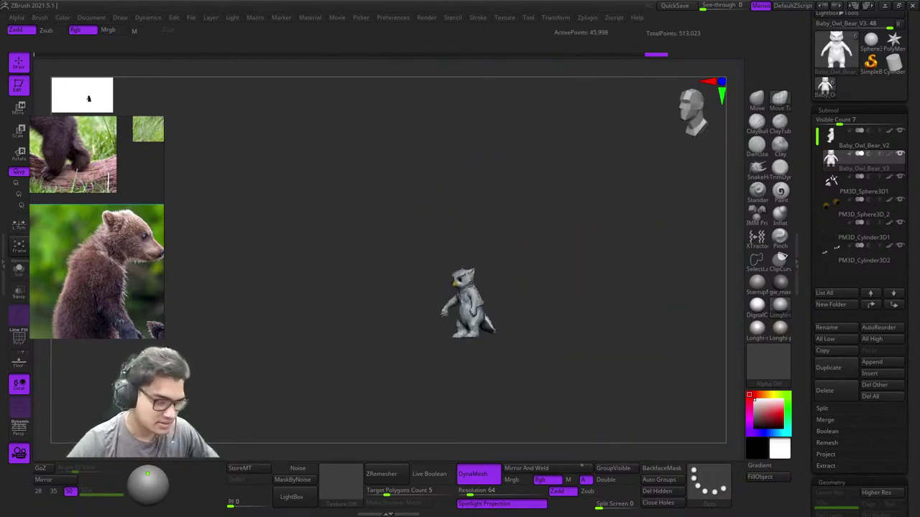
{"action": "right_click_drag", "start_coordinate": [535, 290], "coordinate": [602, 294]}
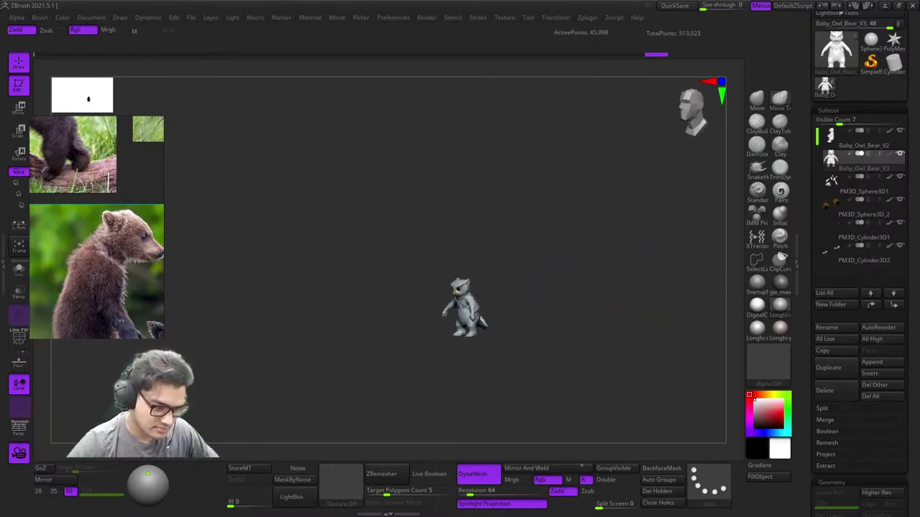
{"action": "mouse_move", "coordinate": [595, 296]}
{"action": "right_mouse_down", "text": "shift"}
{"action": "mouse_move", "coordinate": [618, 298]}
{"action": "mouse_move", "coordinate": [595, 286]}
{"action": "mouse_move", "coordinate": [611, 302]}
{"action": "mouse_move", "coordinate": [600, 293]}
{"action": "right_mouse_up", "text": "shift"}
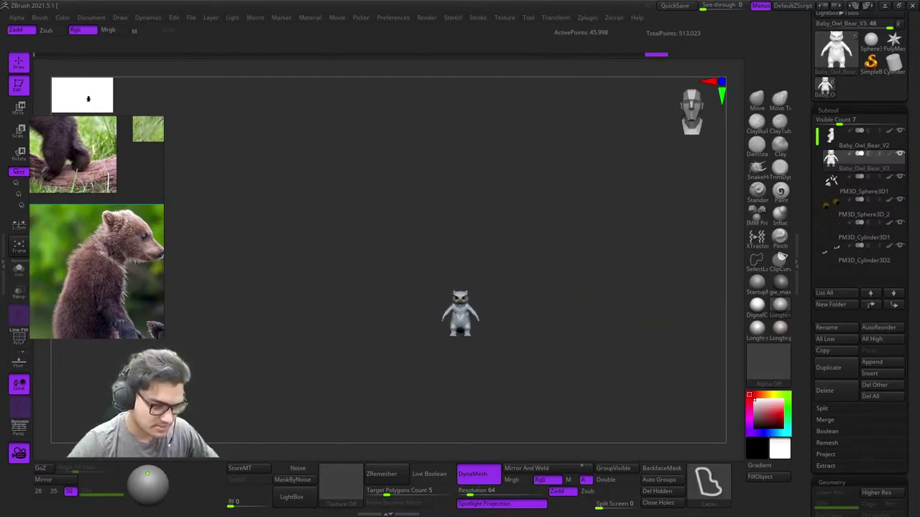
{"action": "right_click_drag", "start_coordinate": [580, 250], "coordinate": [577, 304], "text": "ctrl"}
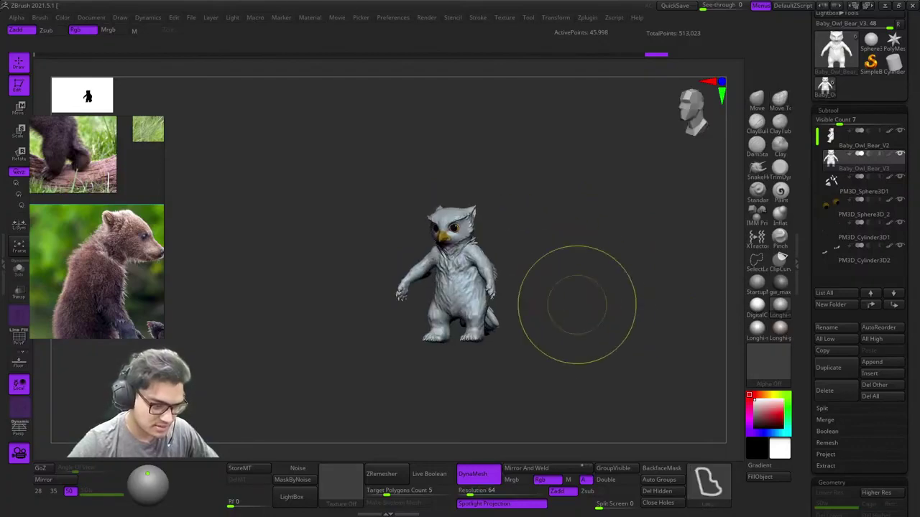
Step: Make Baby_Owl_Bear_V2 the active subtool again, hide Baby_Owl_Bear_V3 and frame the smooth figure
{"action": "key", "text": "f"}
{"action": "left_click", "coordinate": [856, 138]}
{"action": "left_click", "coordinate": [900, 154]}
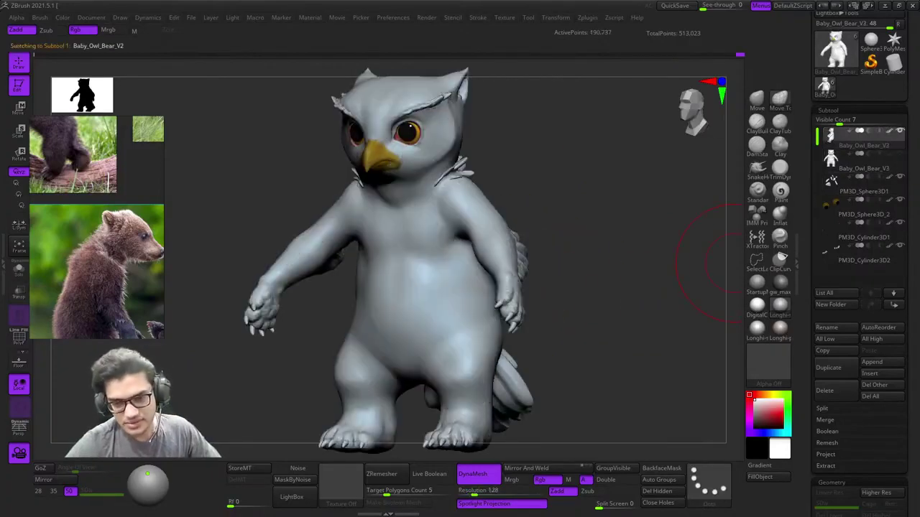
{"action": "key", "text": "shift+f"}
{"action": "key", "text": "shift+f"}
Step: Examine the face, brow feathers and eye sockets of the smooth body up close and from below
{"action": "right_click_drag", "start_coordinate": [486, 228], "coordinate": [619, 274], "text": "alt"}
{"action": "right_click_drag", "start_coordinate": [583, 232], "coordinate": [591, 256], "text": "ctrl"}
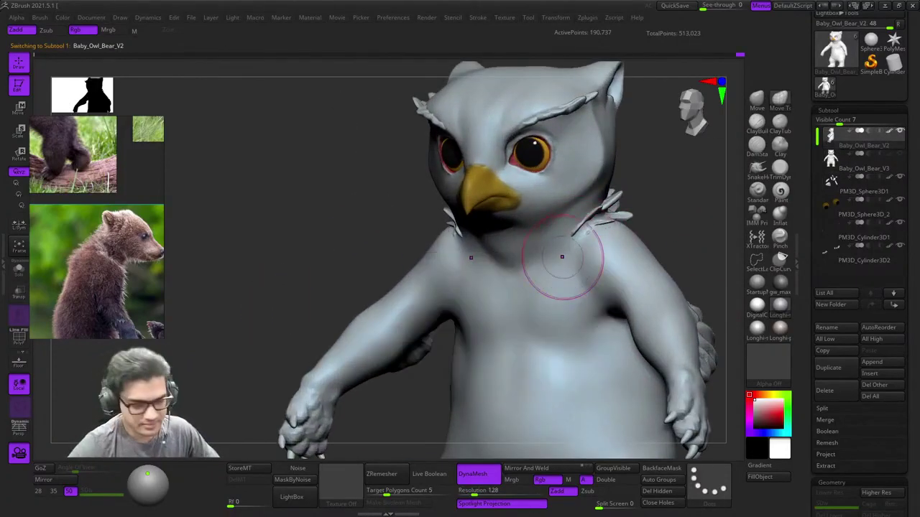
{"action": "mouse_move", "coordinate": [554, 206]}
{"action": "right_mouse_down"}
{"action": "mouse_move", "coordinate": [619, 178]}
{"action": "mouse_move", "coordinate": [595, 194]}
{"action": "mouse_move", "coordinate": [590, 250]}
{"action": "mouse_move", "coordinate": [600, 260]}
{"action": "right_mouse_up"}
{"action": "right_click_drag", "start_coordinate": [599, 260], "coordinate": [569, 202]}
{"action": "mouse_move", "coordinate": [686, 184]}
{"action": "right_mouse_down", "text": "alt"}
{"action": "mouse_move", "coordinate": [623, 178]}
{"action": "mouse_move", "coordinate": [570, 211]}
{"action": "right_mouse_up", "text": "alt"}
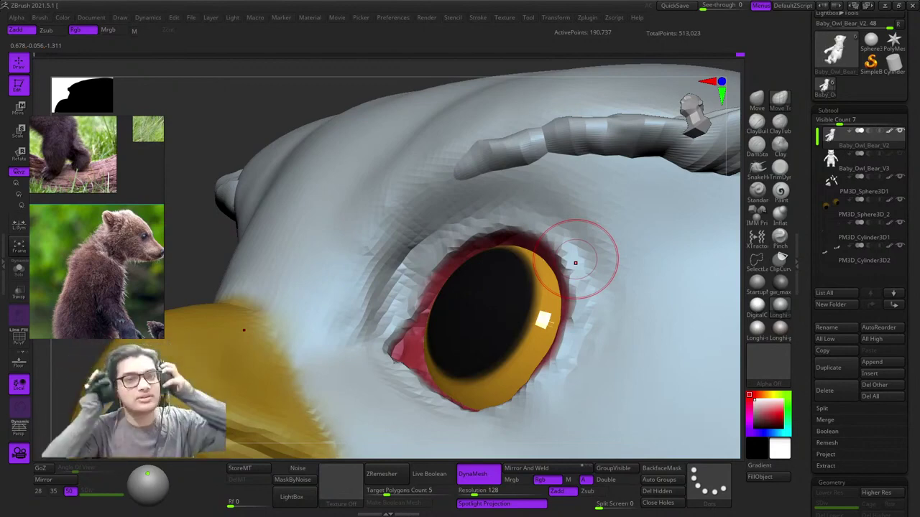
{"action": "right_click_drag", "start_coordinate": [475, 196], "coordinate": [493, 216]}
{"action": "mouse_move", "coordinate": [493, 305]}
{"action": "right_mouse_down", "text": "ctrl"}
{"action": "mouse_move", "coordinate": [496, 230]}
{"action": "mouse_move", "coordinate": [668, 171]}
{"action": "right_mouse_up", "text": "ctrl"}
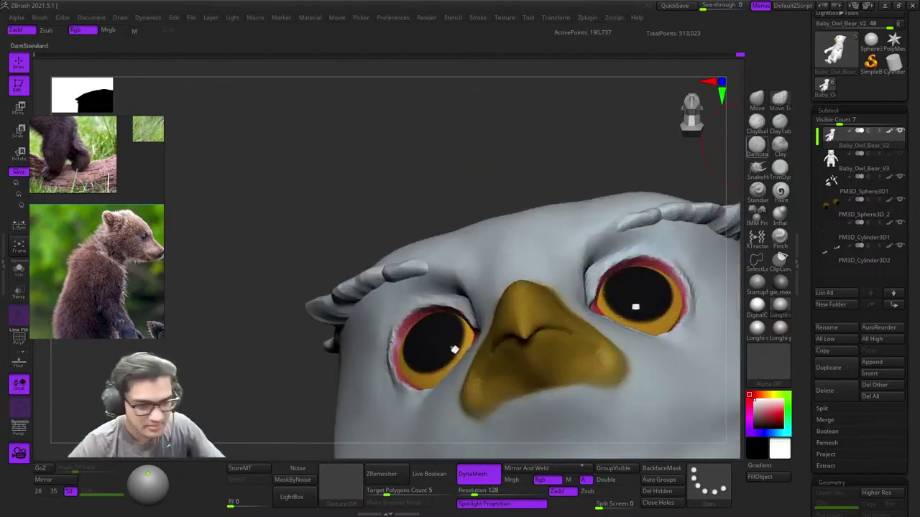
Step: Adjust the forehead contour above the brow feathers with the Move Topological brush, clearing any stray mask from the face
{"action": "left_click", "coordinate": [780, 99]}
{"action": "right_click", "coordinate": [432, 287]}
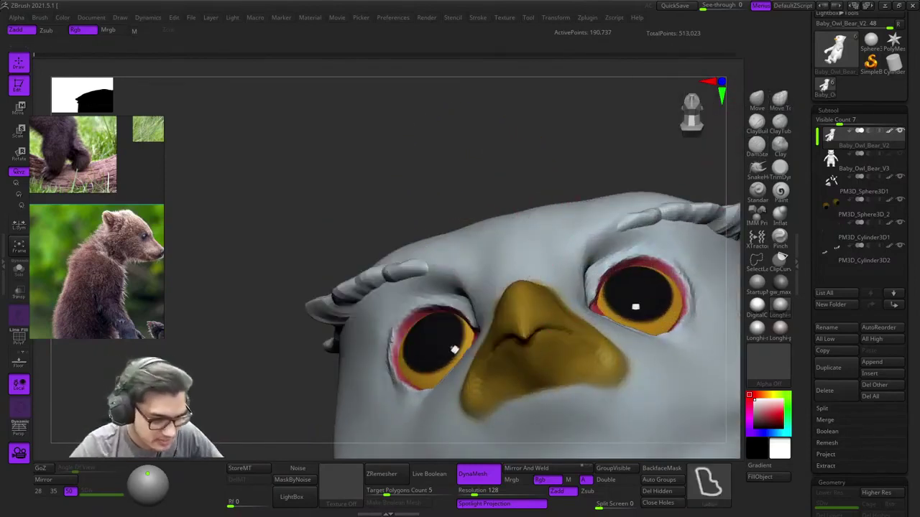
{"action": "right_click_drag", "start_coordinate": [413, 237], "coordinate": [403, 289], "text": "ctrl"}
{"action": "right_click", "coordinate": [399, 289]}
{"action": "mouse_move", "coordinate": [424, 260]}
{"action": "right_mouse_down", "text": "alt"}
{"action": "mouse_move", "coordinate": [545, 210]}
{"action": "mouse_move", "coordinate": [463, 215]}
{"action": "right_mouse_up", "text": "alt"}
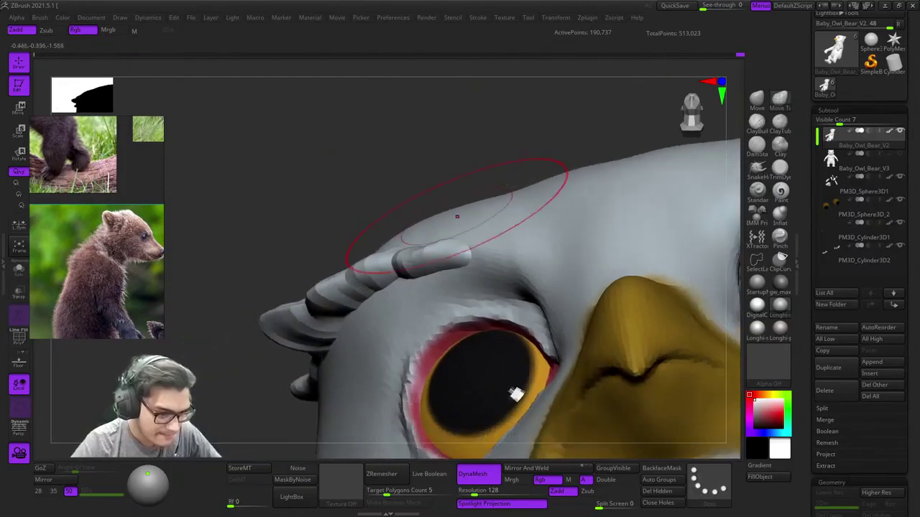
{"action": "left_click_drag", "start_coordinate": [457, 216], "coordinate": [441, 213]}
{"action": "right_click_drag", "start_coordinate": [441, 212], "coordinate": [474, 289], "text": "ctrl"}
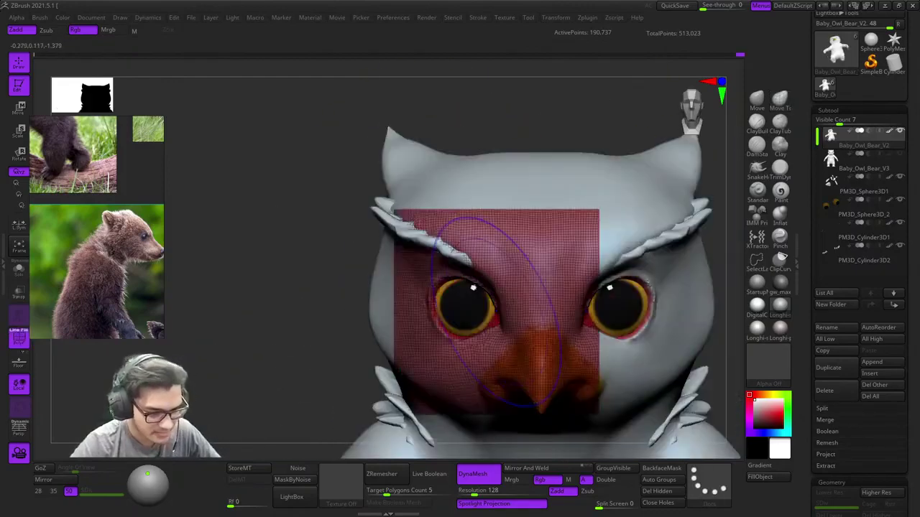
{"action": "right_click_drag", "start_coordinate": [540, 282], "coordinate": [431, 172], "text": "ctrl"}
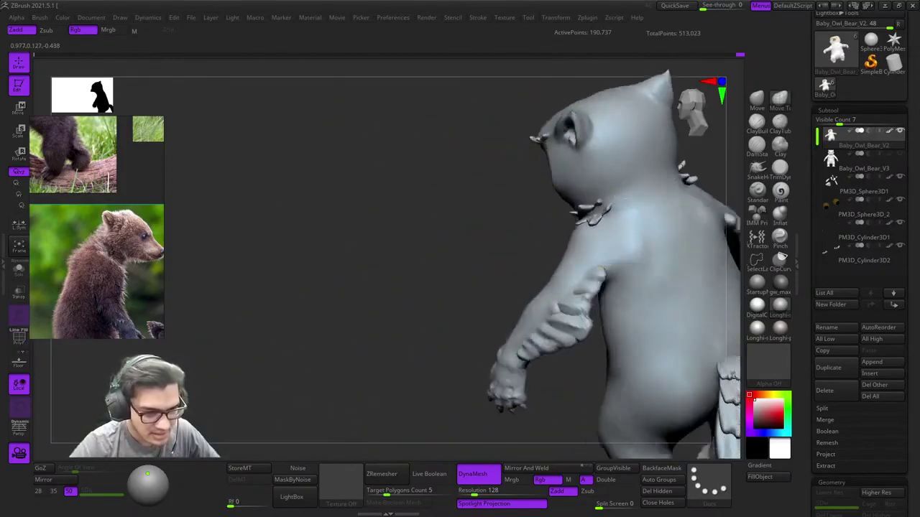
Step: Reshape the pointed ear tips into a rounder form with the Move Topological brush, working from the front, top and back
{"action": "right_click_drag", "start_coordinate": [586, 147], "coordinate": [571, 216], "text": "ctrl"}
{"action": "mouse_move", "coordinate": [571, 216]}
{"action": "right_mouse_down", "text": "ctrl"}
{"action": "mouse_move", "coordinate": [577, 246]}
{"action": "mouse_move", "coordinate": [609, 269]}
{"action": "mouse_move", "coordinate": [585, 208]}
{"action": "right_mouse_up", "text": "ctrl"}
{"action": "right_click_drag", "start_coordinate": [586, 209], "coordinate": [571, 269]}
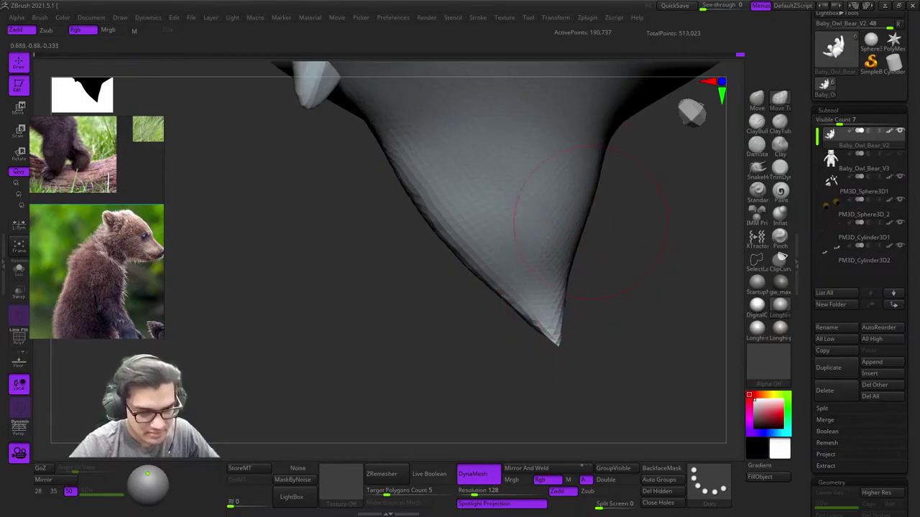
{"action": "mouse_move", "coordinate": [594, 276]}
{"action": "right_mouse_down", "text": "ctrl"}
{"action": "mouse_move", "coordinate": [558, 189]}
{"action": "mouse_move", "coordinate": [603, 282]}
{"action": "right_mouse_up", "text": "ctrl"}
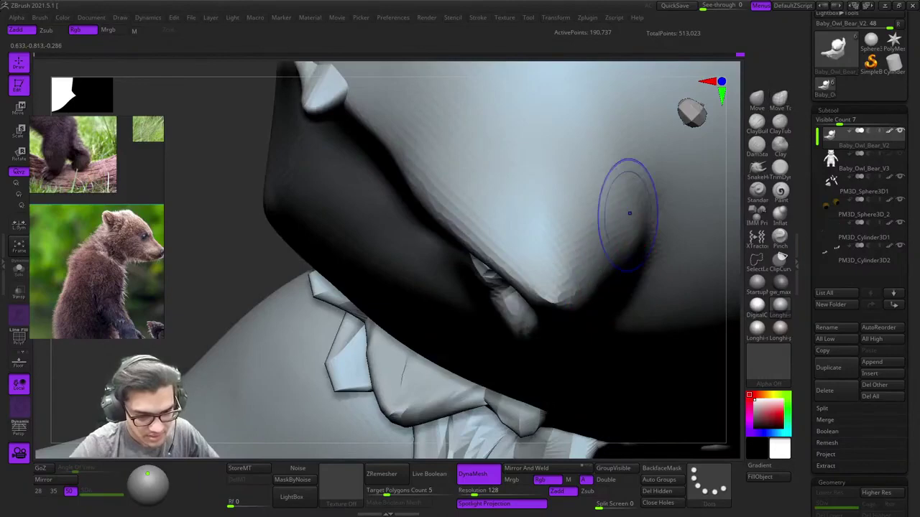
{"action": "right_click_drag", "start_coordinate": [629, 213], "coordinate": [553, 208]}
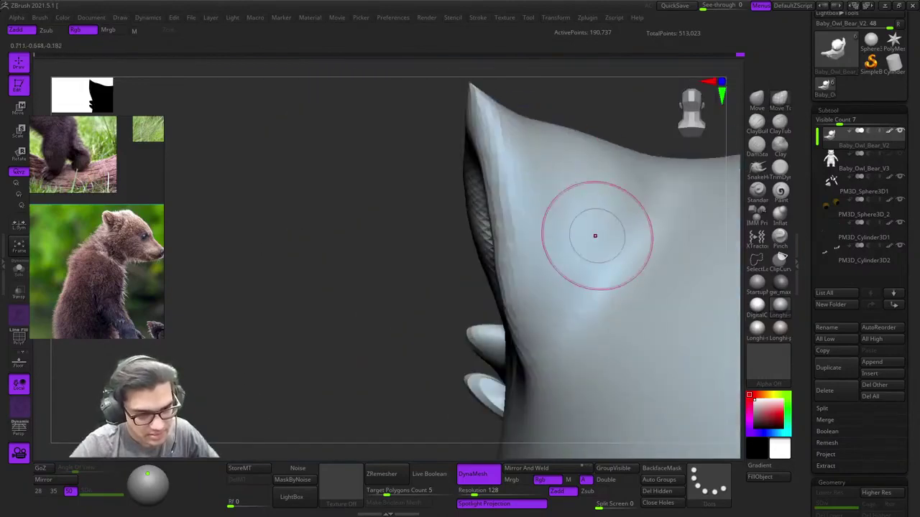
{"action": "right_click_drag", "start_coordinate": [595, 235], "coordinate": [535, 150]}
{"action": "right_click_drag", "start_coordinate": [503, 106], "coordinate": [574, 240]}
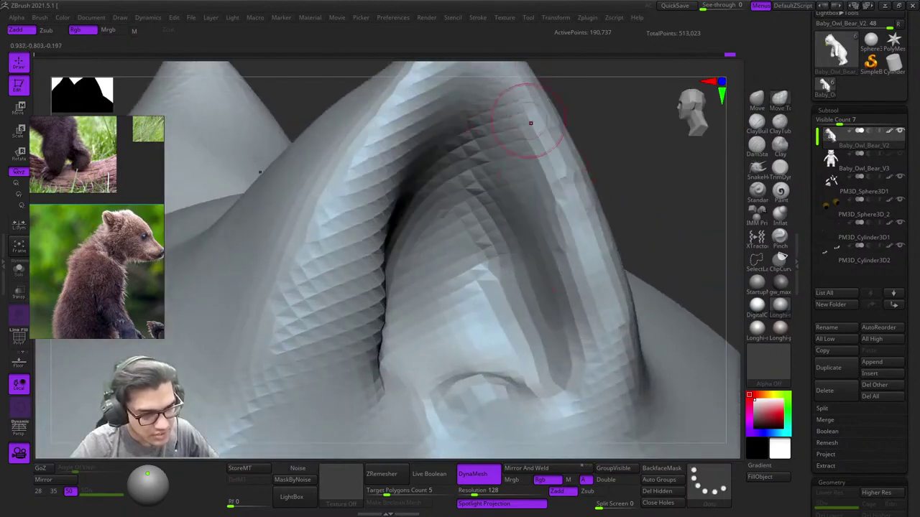
{"action": "mouse_move", "coordinate": [496, 102]}
{"action": "right_mouse_down", "text": "alt"}
{"action": "mouse_move", "coordinate": [554, 208]}
{"action": "mouse_move", "coordinate": [552, 235]}
{"action": "mouse_move", "coordinate": [583, 214]}
{"action": "mouse_move", "coordinate": [540, 163]}
{"action": "mouse_move", "coordinate": [535, 176]}
{"action": "mouse_move", "coordinate": [531, 154]}
{"action": "mouse_move", "coordinate": [561, 178]}
{"action": "mouse_move", "coordinate": [552, 160]}
{"action": "mouse_move", "coordinate": [559, 213]}
{"action": "mouse_move", "coordinate": [536, 167]}
{"action": "mouse_move", "coordinate": [533, 125]}
{"action": "right_mouse_up", "text": "alt"}
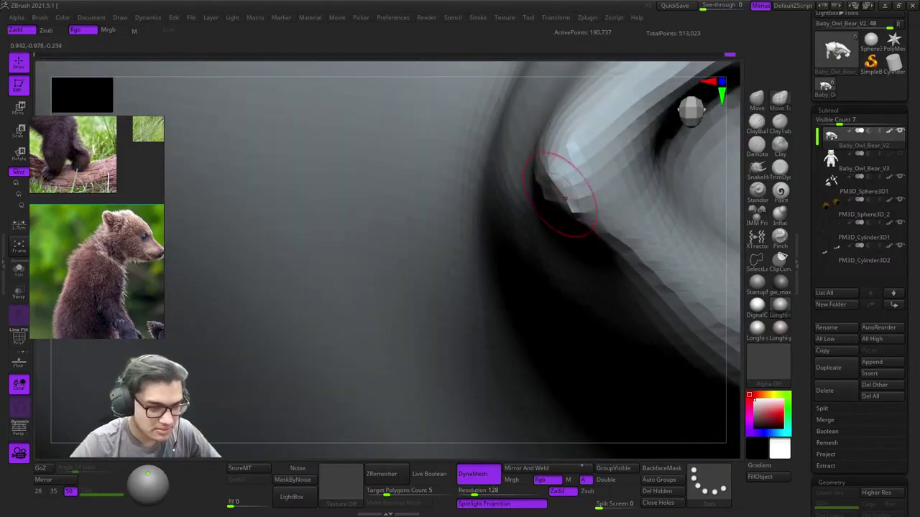
Step: Smooth the faceted surface at the tip and upper rim of the ear
{"action": "right_click_drag", "start_coordinate": [564, 190], "coordinate": [571, 155]}
{"action": "right_click_drag", "start_coordinate": [571, 155], "coordinate": [610, 206], "text": "ctrl"}
{"action": "mouse_move", "coordinate": [633, 201]}
{"action": "left_mouse_down", "text": "shift"}
{"action": "mouse_move", "coordinate": [651, 195]}
{"action": "mouse_move", "coordinate": [652, 228]}
{"action": "left_mouse_up", "text": "shift"}
{"action": "right_click_drag", "start_coordinate": [653, 229], "coordinate": [623, 186]}
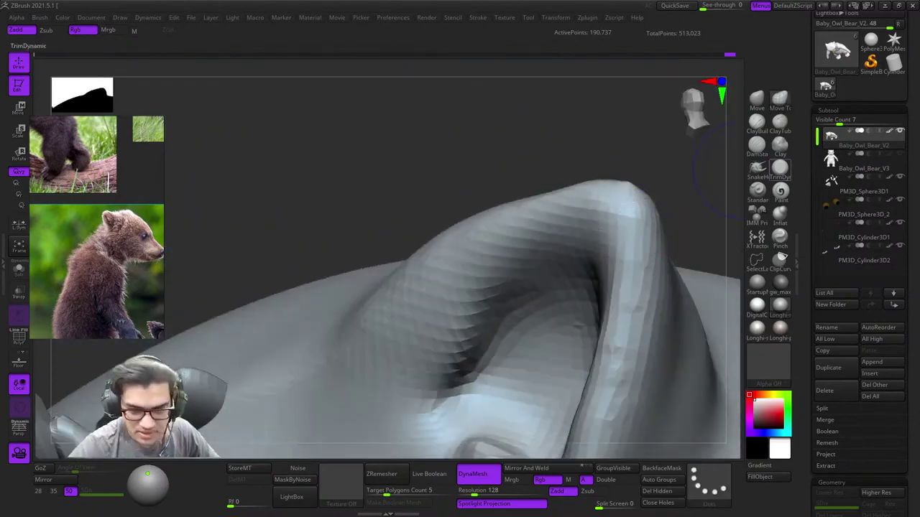
Step: Flatten and round off the top of the ear rim with the TrimDynamic brush
{"action": "left_click", "coordinate": [780, 169]}
{"action": "right_click_drag", "start_coordinate": [636, 137], "coordinate": [629, 183]}
{"action": "right_click_drag", "start_coordinate": [644, 218], "coordinate": [638, 199]}
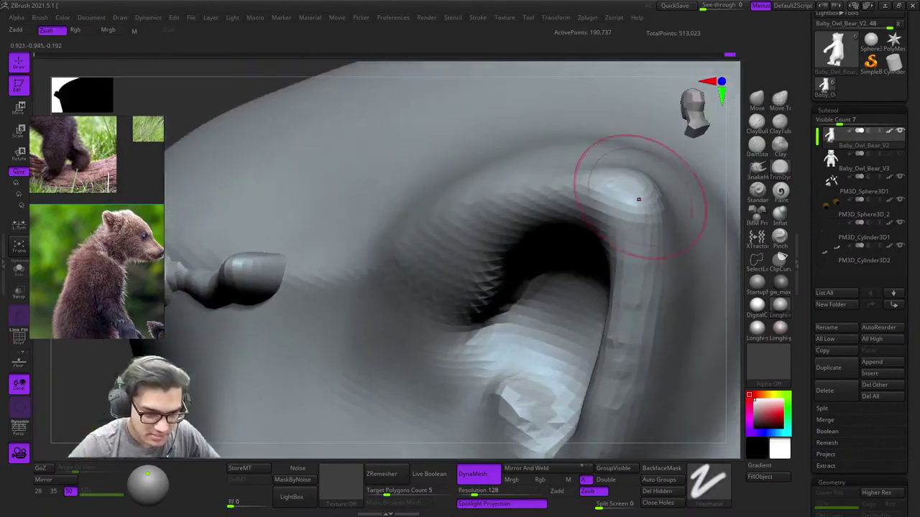
{"action": "left_click_drag", "start_coordinate": [638, 199], "coordinate": [639, 222]}
{"action": "mouse_move", "coordinate": [625, 211]}
{"action": "right_mouse_down"}
{"action": "mouse_move", "coordinate": [630, 219]}
{"action": "mouse_move", "coordinate": [641, 211]}
{"action": "mouse_move", "coordinate": [600, 162]}
{"action": "mouse_move", "coordinate": [615, 204]}
{"action": "right_mouse_up"}
{"action": "right_click_drag", "start_coordinate": [614, 204], "coordinate": [635, 196], "text": "ctrl"}
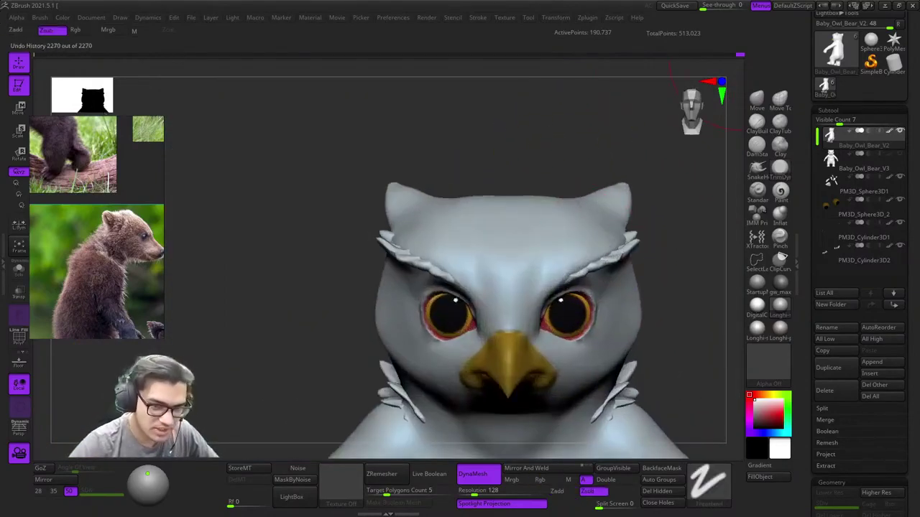
Step: Undo and redo the latest ear edits to compare the head's front silhouette
{"action": "key", "text": "ctrl+z"}
{"action": "key", "text": "ctrl+shift+z"}
{"action": "key", "text": "ctrl+shift+z"}
{"action": "key", "text": "ctrl+shift+z"}
{"action": "key", "text": "ctrl+shift+z"}
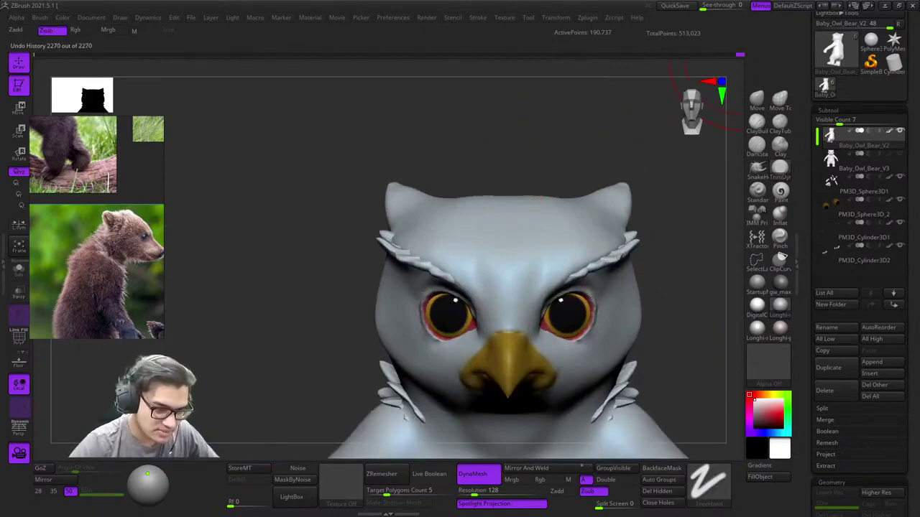
Step: Smooth the back of the ear tip and outer rim, and check the ears against the whole head
{"action": "right_click_drag", "start_coordinate": [610, 165], "coordinate": [630, 207], "text": "ctrl"}
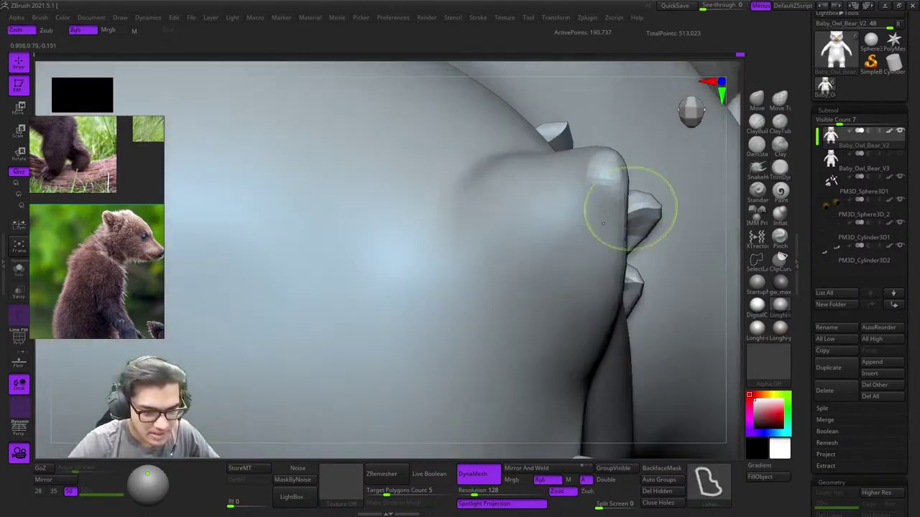
{"action": "left_click_drag", "start_coordinate": [612, 176], "coordinate": [589, 192], "text": "shift"}
{"action": "right_click_drag", "start_coordinate": [589, 191], "coordinate": [581, 197], "text": "ctrl"}
{"action": "left_click_drag", "start_coordinate": [590, 186], "coordinate": [601, 173], "text": "shift"}
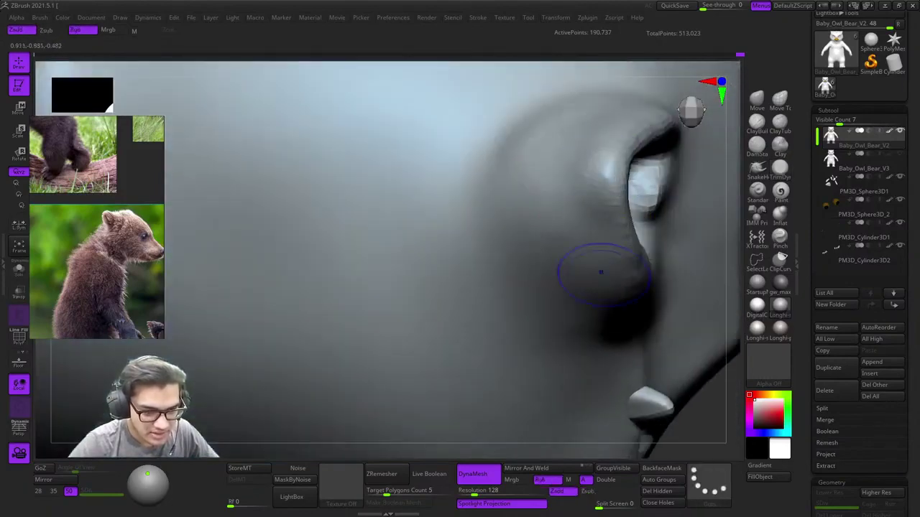
{"action": "mouse_move", "coordinate": [601, 272]}
{"action": "right_mouse_down", "text": "ctrl"}
{"action": "mouse_move", "coordinate": [549, 208]}
{"action": "mouse_move", "coordinate": [550, 118]}
{"action": "mouse_move", "coordinate": [511, 121]}
{"action": "right_mouse_up", "text": "ctrl"}
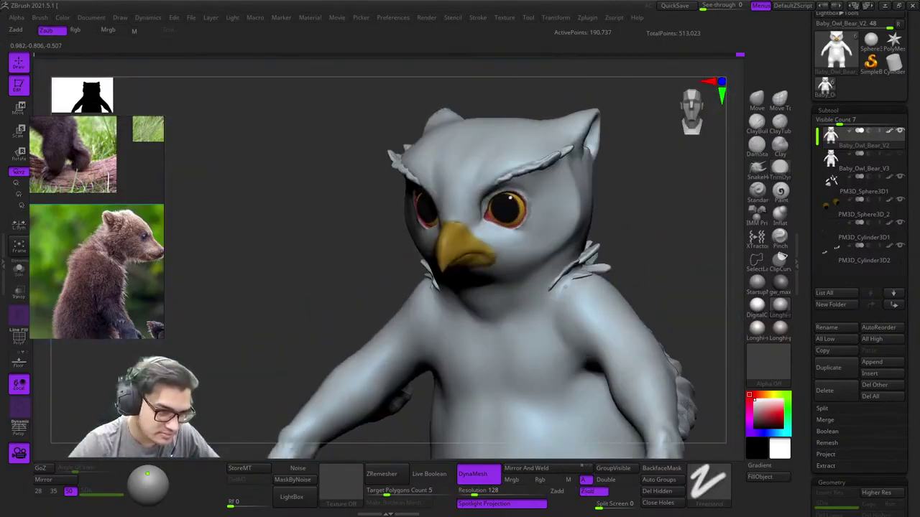
Step: Reshape the tip of the ear with the Move Topological brush, accepting the removal of the newer undo history entries
{"action": "right_click_drag", "start_coordinate": [511, 215], "coordinate": [617, 141], "text": "ctrl"}
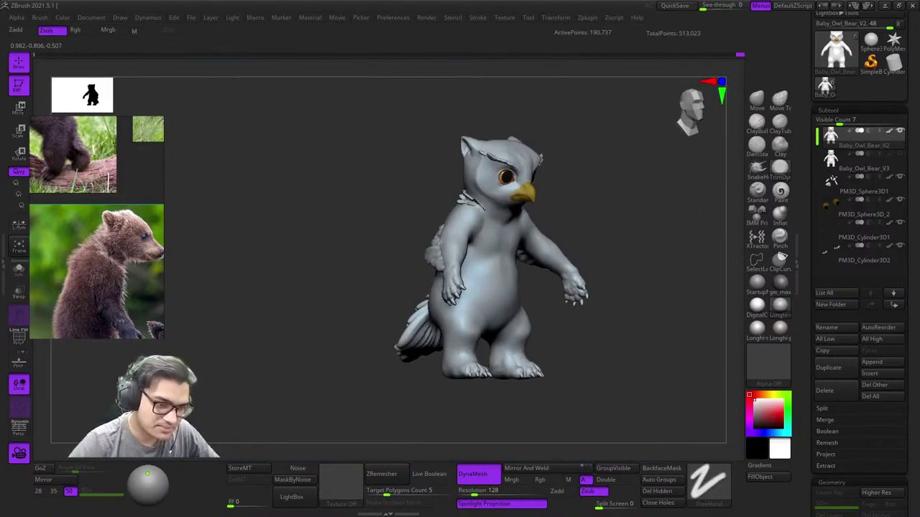
{"action": "right_click_drag", "start_coordinate": [708, 141], "coordinate": [691, 128], "text": "shift"}
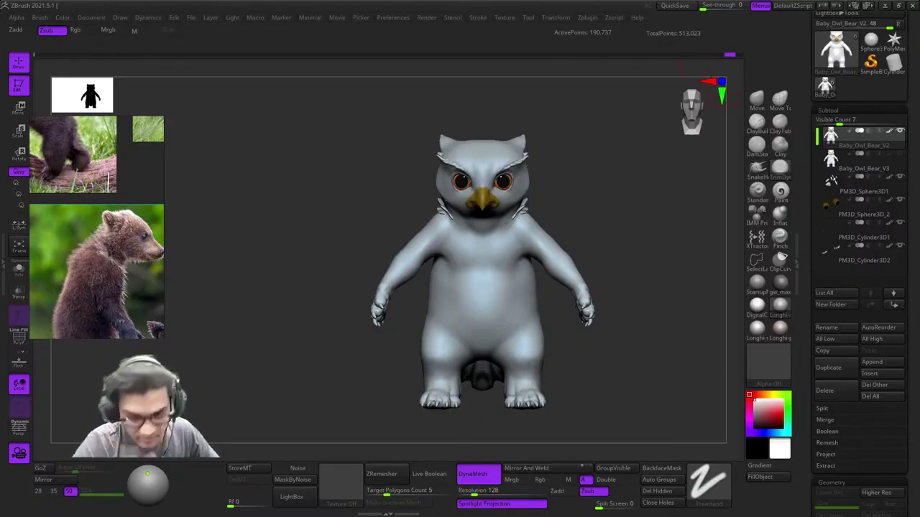
{"action": "right_click_drag", "start_coordinate": [535, 144], "coordinate": [514, 233], "text": "ctrl"}
{"action": "right_click_drag", "start_coordinate": [618, 122], "coordinate": [429, 371], "text": "ctrl"}
{"action": "right_click_drag", "start_coordinate": [536, 266], "coordinate": [579, 240]}
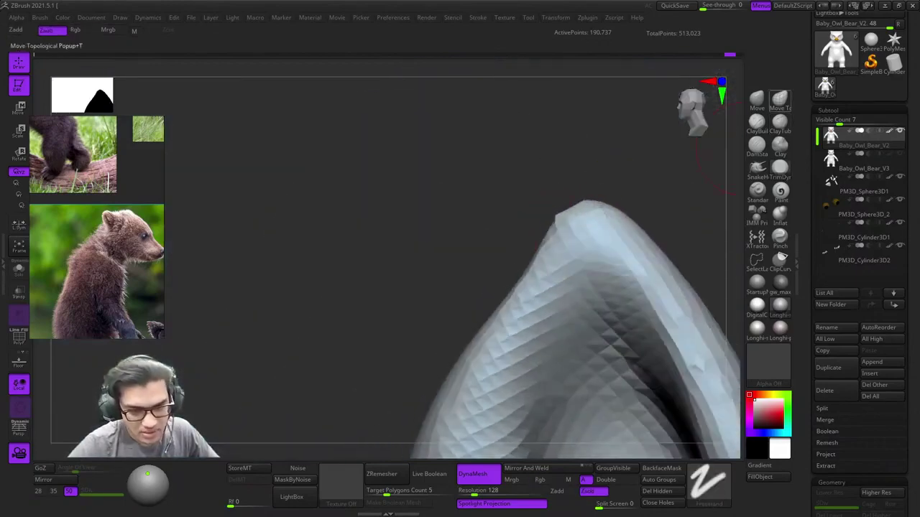
{"action": "right_click_drag", "start_coordinate": [540, 215], "coordinate": [551, 239], "text": "ctrl"}
{"action": "right_click", "coordinate": [554, 240]}
{"action": "left_click", "coordinate": [559, 230]}
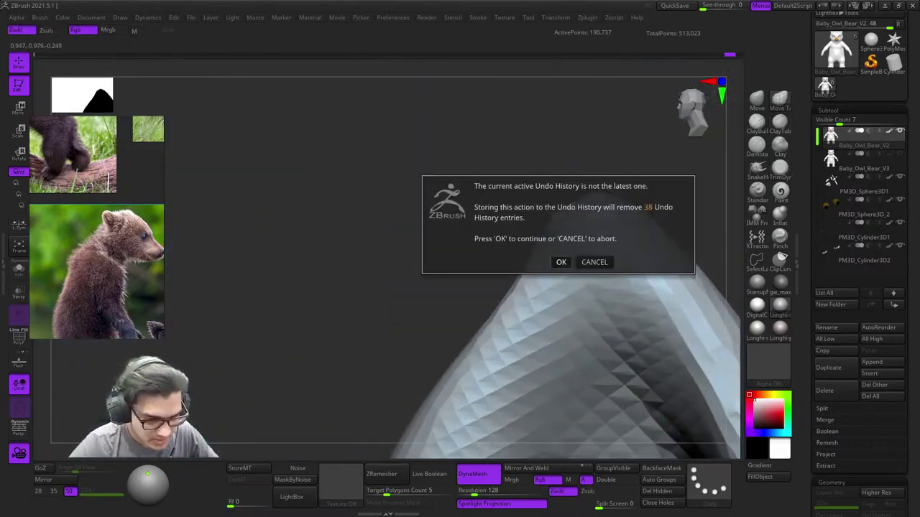
{"action": "left_click", "coordinate": [560, 262]}
{"action": "right_click_drag", "start_coordinate": [568, 195], "coordinate": [531, 259]}
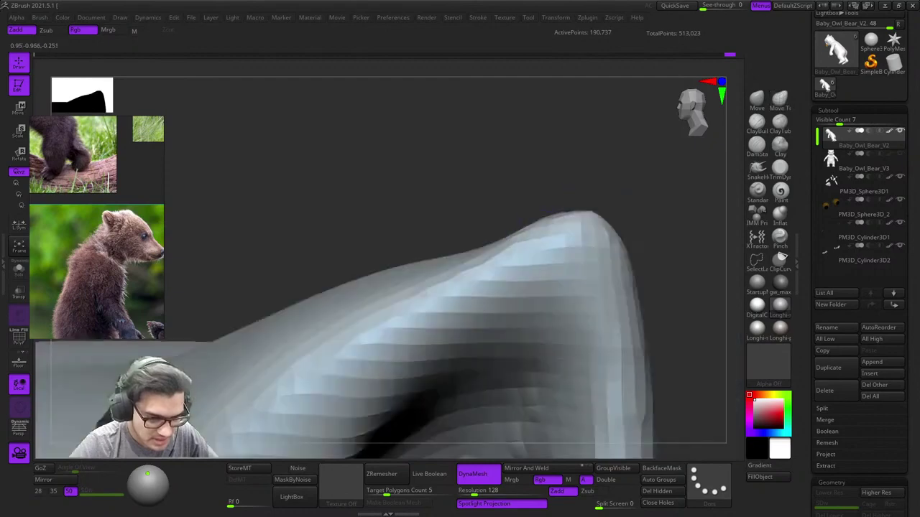
Step: Smooth and adjust the ear's upper rim and the lower edge of its opening
{"action": "right_click_drag", "start_coordinate": [616, 210], "coordinate": [578, 236]}
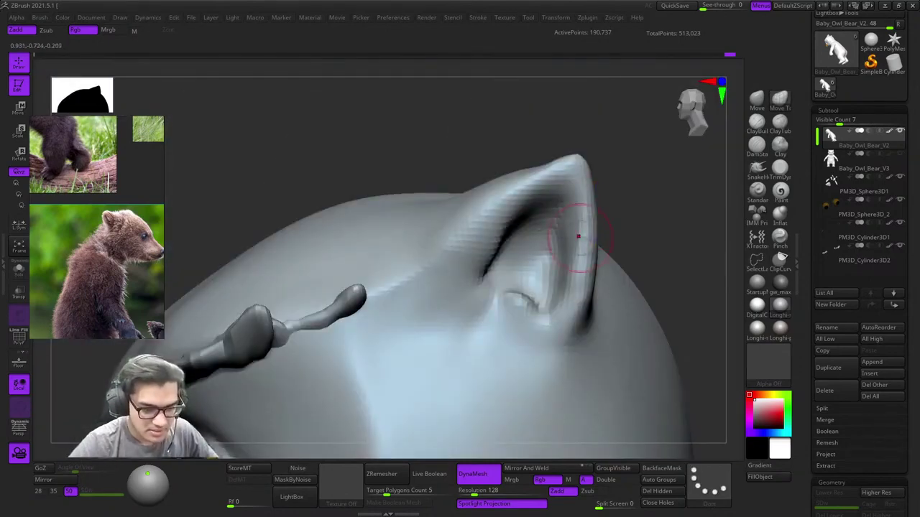
{"action": "right_click_drag", "start_coordinate": [578, 205], "coordinate": [550, 165], "text": "ctrl"}
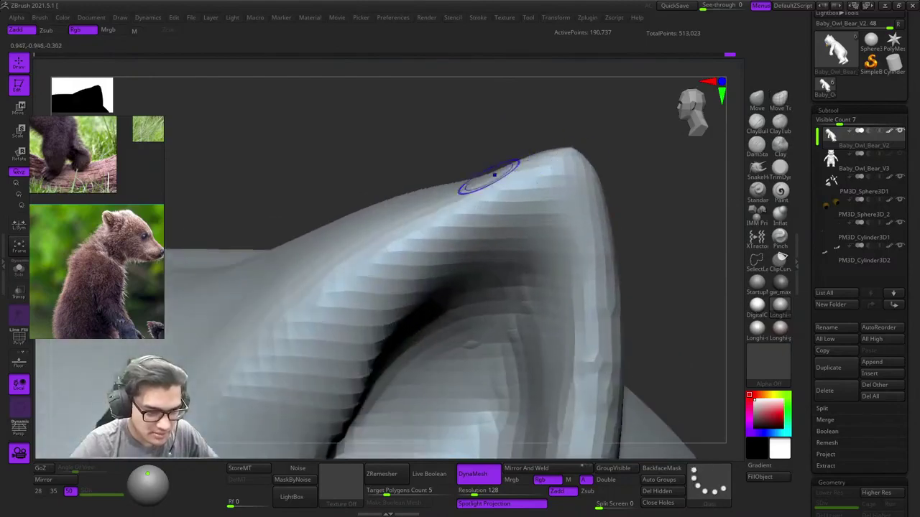
{"action": "right_click_drag", "start_coordinate": [459, 162], "coordinate": [566, 168], "text": "ctrl"}
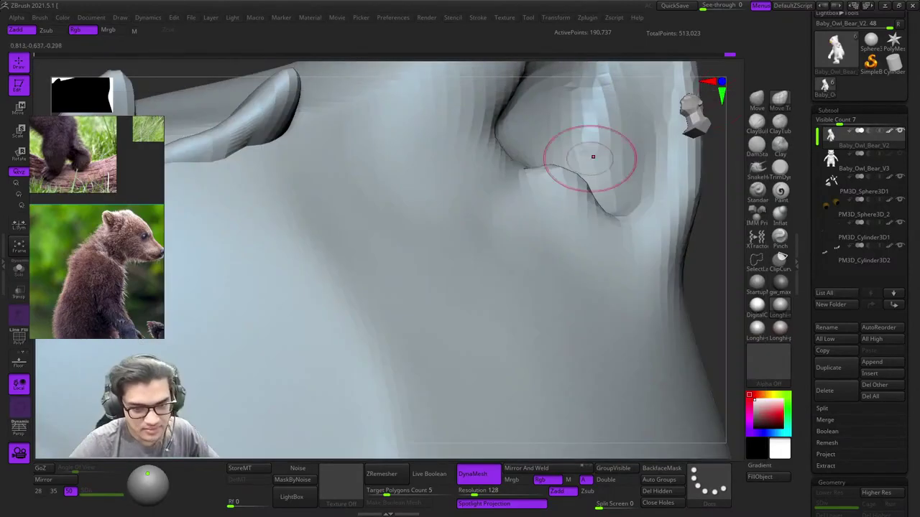
{"action": "right_click_drag", "start_coordinate": [565, 136], "coordinate": [557, 194], "text": "ctrl"}
{"action": "right_click_drag", "start_coordinate": [557, 194], "coordinate": [495, 97]}
{"action": "mouse_move", "coordinate": [480, 248]}
{"action": "right_mouse_down"}
{"action": "mouse_move", "coordinate": [439, 223]}
{"action": "mouse_move", "coordinate": [506, 177]}
{"action": "mouse_move", "coordinate": [507, 229]}
{"action": "mouse_move", "coordinate": [479, 202]}
{"action": "mouse_move", "coordinate": [490, 237]}
{"action": "mouse_move", "coordinate": [482, 218]}
{"action": "mouse_move", "coordinate": [431, 292]}
{"action": "mouse_move", "coordinate": [479, 231]}
{"action": "mouse_move", "coordinate": [558, 193]}
{"action": "mouse_move", "coordinate": [507, 217]}
{"action": "mouse_move", "coordinate": [497, 240]}
{"action": "right_mouse_up"}
{"action": "right_click", "coordinate": [432, 291]}
Step: Build up and refine the skin around the inner corner of the eye with the ClayBuildup brush
{"action": "left_click", "coordinate": [757, 123]}
{"action": "right_click_drag", "start_coordinate": [503, 200], "coordinate": [506, 215], "text": "ctrl"}
{"action": "right_click", "coordinate": [505, 215]}
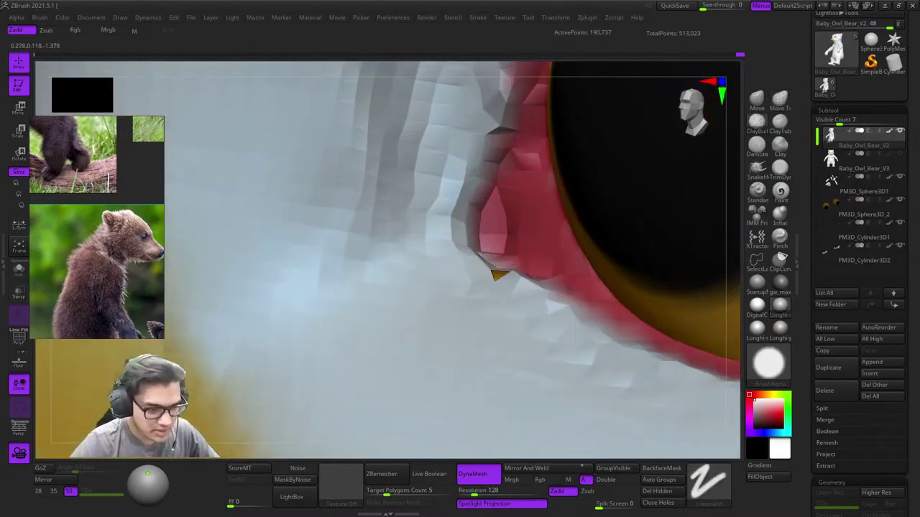
{"action": "right_click_drag", "start_coordinate": [585, 281], "coordinate": [616, 243]}
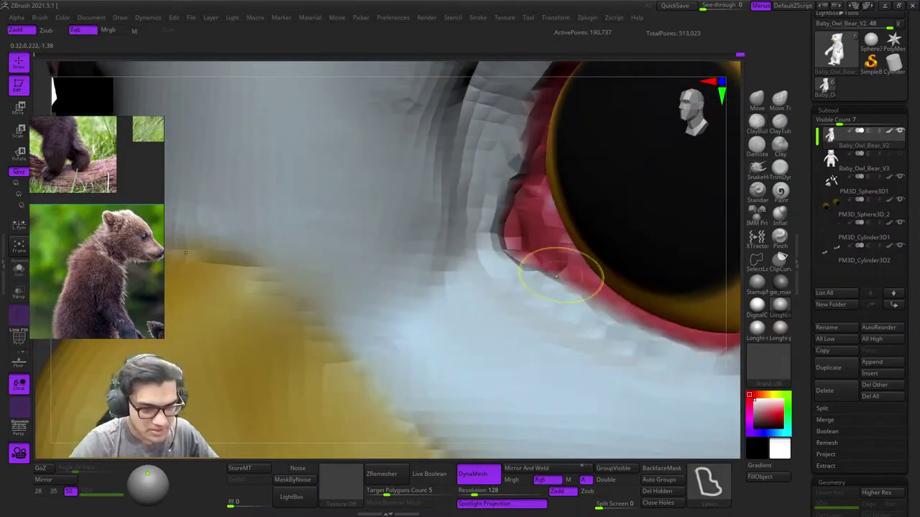
{"action": "right_click_drag", "start_coordinate": [559, 273], "coordinate": [552, 263], "text": "ctrl"}
{"action": "right_click_drag", "start_coordinate": [552, 263], "coordinate": [557, 265], "text": "shift"}
{"action": "mouse_move", "coordinate": [587, 302]}
{"action": "right_mouse_down"}
{"action": "mouse_move", "coordinate": [562, 287]}
{"action": "mouse_move", "coordinate": [515, 179]}
{"action": "mouse_move", "coordinate": [513, 228]}
{"action": "right_mouse_up"}
Step: Reposition the inner eye corner and lower eyelid edge with the Move Topological brush
{"action": "right_click_drag", "start_coordinate": [514, 280], "coordinate": [535, 187], "text": "ctrl"}
{"action": "mouse_move", "coordinate": [535, 187]}
{"action": "right_mouse_down", "text": "shift"}
{"action": "mouse_move", "coordinate": [578, 164]}
{"action": "mouse_move", "coordinate": [544, 139]}
{"action": "mouse_move", "coordinate": [561, 197]}
{"action": "right_mouse_up", "text": "shift"}
{"action": "left_click", "coordinate": [780, 101]}
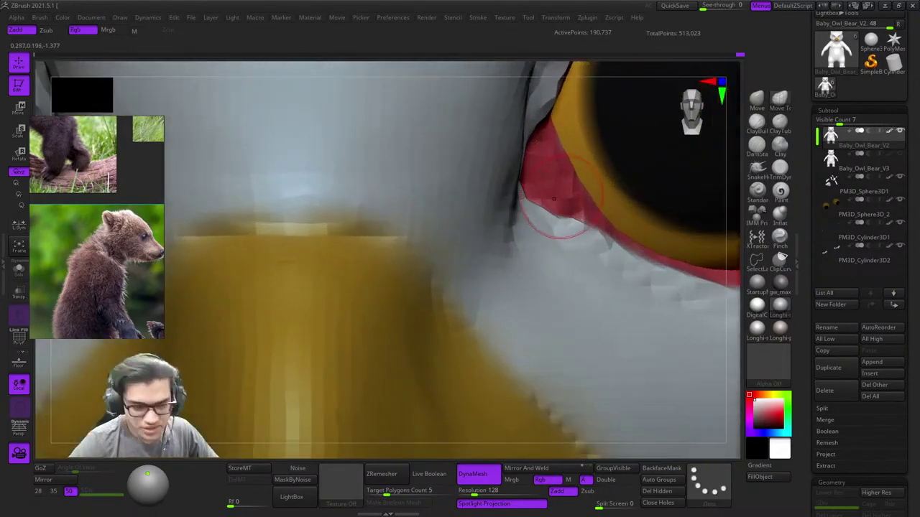
{"action": "key", "text": "space"}
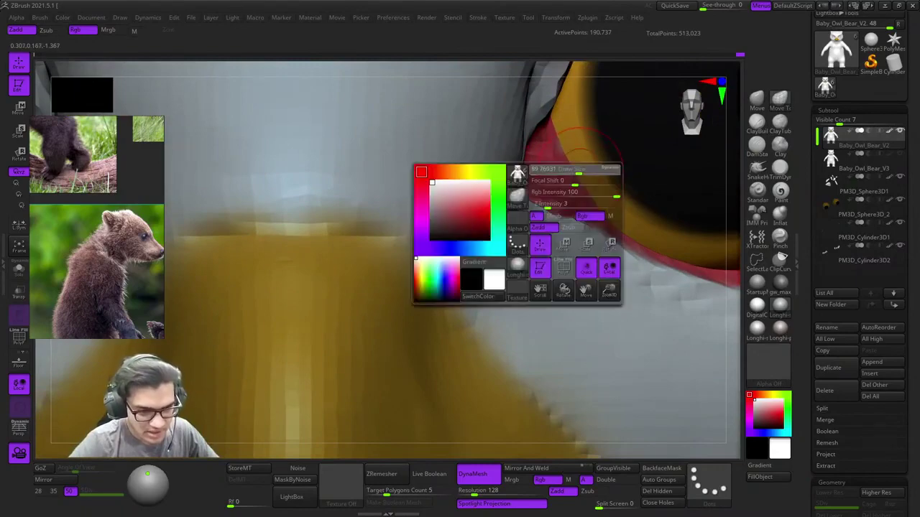
{"action": "mouse_move", "coordinate": [548, 157]}
{"action": "right_mouse_down", "text": "ctrl"}
{"action": "mouse_move", "coordinate": [586, 207]}
{"action": "mouse_move", "coordinate": [544, 123]}
{"action": "right_mouse_up", "text": "ctrl"}
{"action": "left_click", "coordinate": [779, 99]}
{"action": "mouse_move", "coordinate": [650, 237]}
{"action": "right_mouse_down"}
{"action": "mouse_move", "coordinate": [567, 230]}
{"action": "mouse_move", "coordinate": [489, 262]}
{"action": "mouse_move", "coordinate": [572, 307]}
{"action": "right_mouse_up"}
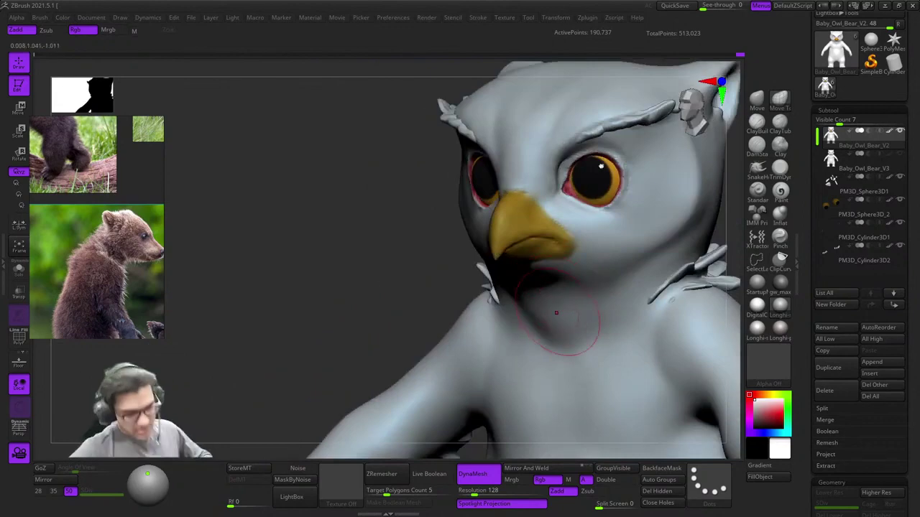
Step: Inspect the model's wireframe and review the figure from the face around to the back and tail feathers
{"action": "right_click_drag", "start_coordinate": [556, 312], "coordinate": [541, 193]}
{"action": "key", "text": "shift+f"}
{"action": "key", "text": "shift+f"}
{"action": "key", "text": "f"}
{"action": "key", "text": "shift+f"}
{"action": "key", "text": "shift+f"}
{"action": "right_click_drag", "start_coordinate": [540, 192], "coordinate": [413, 245], "text": "ctrl"}
{"action": "right_click_drag", "start_coordinate": [413, 245], "coordinate": [432, 288], "text": "alt"}
{"action": "right_click", "coordinate": [431, 291]}
{"action": "right_click_drag", "start_coordinate": [453, 197], "coordinate": [541, 215]}
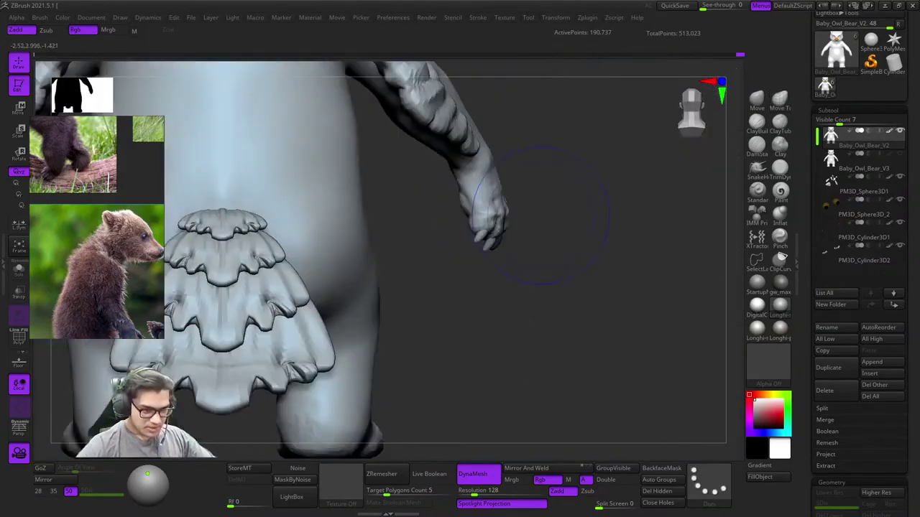
Step: Adjust the sides of the waist and lower back with the Move Topological brush
{"action": "right_click_drag", "start_coordinate": [330, 280], "coordinate": [535, 277], "text": "alt"}
{"action": "right_click_drag", "start_coordinate": [535, 276], "coordinate": [532, 187], "text": "ctrl"}
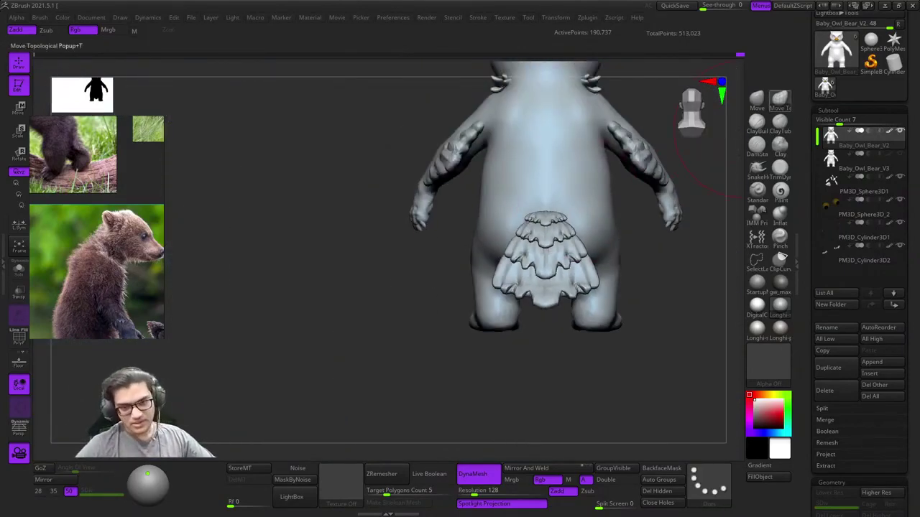
{"action": "left_click", "coordinate": [780, 101]}
{"action": "mouse_move", "coordinate": [586, 171]}
{"action": "right_mouse_down", "text": "alt"}
{"action": "mouse_move", "coordinate": [519, 170]}
{"action": "mouse_move", "coordinate": [441, 267]}
{"action": "right_mouse_up", "text": "alt"}
{"action": "right_click", "coordinate": [440, 269]}
{"action": "mouse_move", "coordinate": [516, 283]}
{"action": "right_mouse_down", "text": "alt"}
{"action": "mouse_move", "coordinate": [449, 265]}
{"action": "mouse_move", "coordinate": [467, 271]}
{"action": "right_mouse_up", "text": "alt"}
{"action": "right_click", "coordinate": [468, 271]}
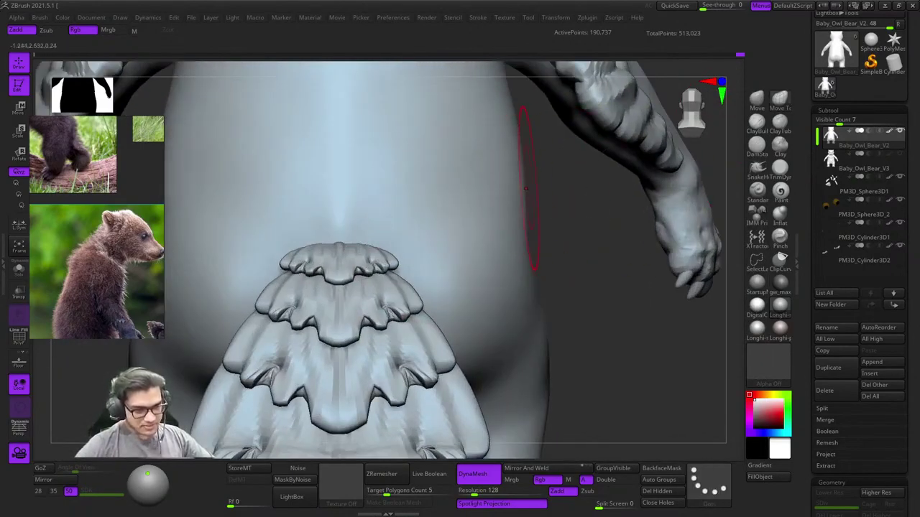
{"action": "right_click_drag", "start_coordinate": [526, 188], "coordinate": [657, 229], "text": "alt"}
{"action": "right_click_drag", "start_coordinate": [657, 229], "coordinate": [544, 202], "text": "ctrl"}
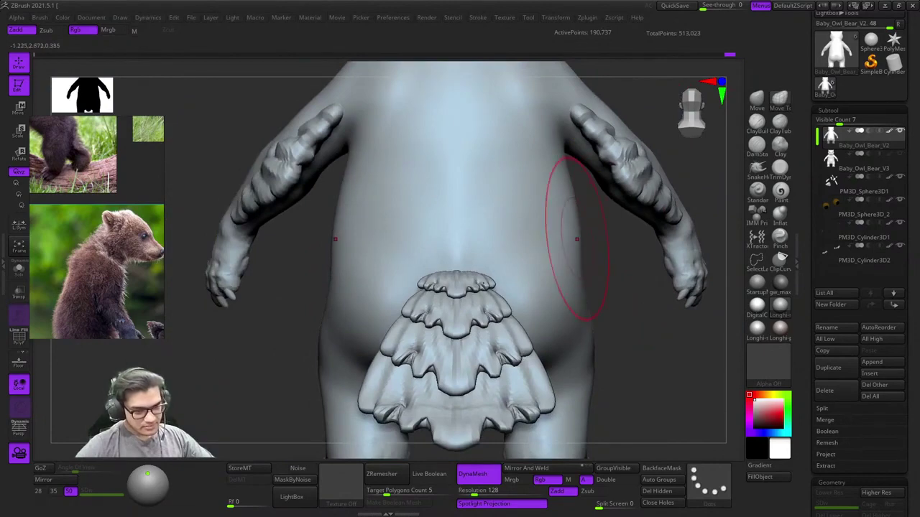
Step: Refine the torso and hip contours while comparing the body from the front, side and back
{"action": "right_click_drag", "start_coordinate": [483, 285], "coordinate": [391, 213]}
{"action": "right_click_drag", "start_coordinate": [391, 213], "coordinate": [499, 189], "text": "alt"}
{"action": "right_click_drag", "start_coordinate": [499, 189], "coordinate": [518, 258], "text": "ctrl"}
{"action": "right_click_drag", "start_coordinate": [494, 306], "coordinate": [492, 327], "text": "ctrl"}
{"action": "right_click", "coordinate": [492, 329]}
{"action": "mouse_move", "coordinate": [507, 276]}
{"action": "right_mouse_down"}
{"action": "mouse_move", "coordinate": [549, 283]}
{"action": "mouse_move", "coordinate": [507, 269]}
{"action": "mouse_move", "coordinate": [467, 276]}
{"action": "mouse_move", "coordinate": [432, 208]}
{"action": "mouse_move", "coordinate": [459, 234]}
{"action": "right_mouse_up"}
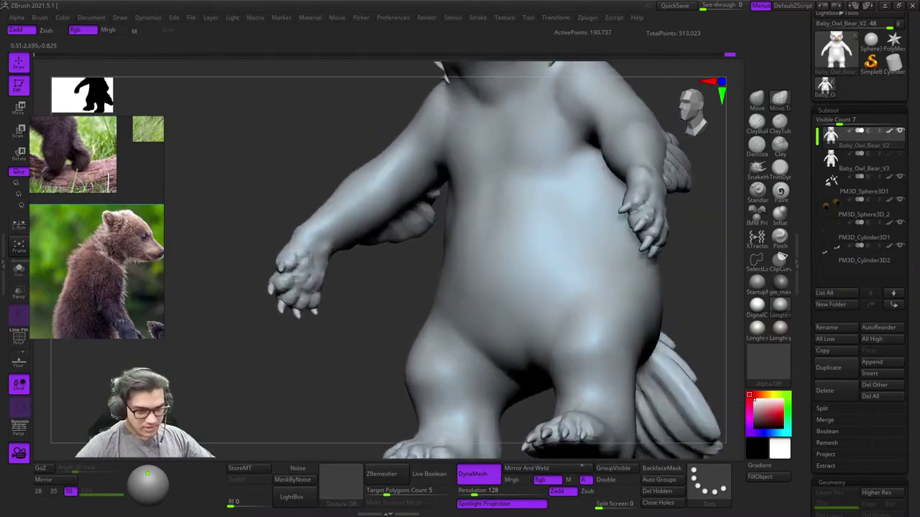
{"action": "right_click_drag", "start_coordinate": [546, 237], "coordinate": [395, 229]}
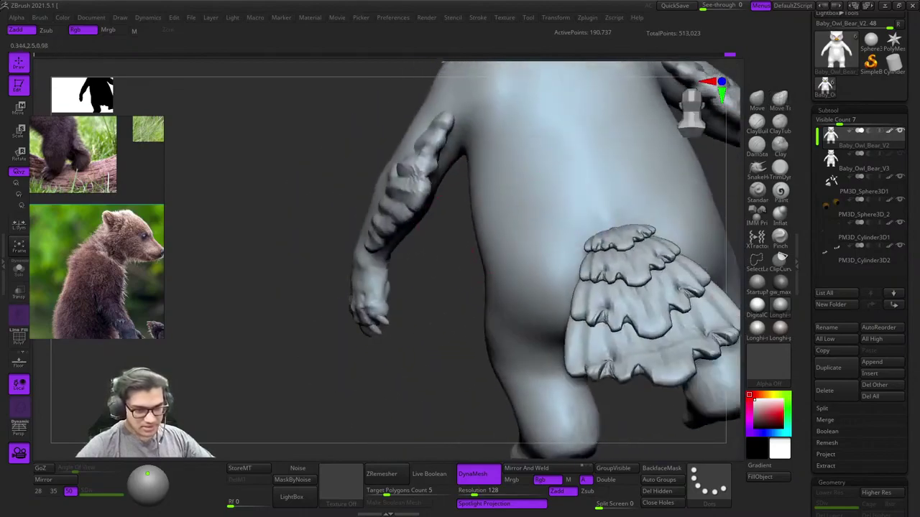
{"action": "right_click_drag", "start_coordinate": [503, 232], "coordinate": [564, 162]}
{"action": "right_click_drag", "start_coordinate": [496, 234], "coordinate": [617, 226]}
{"action": "mouse_move", "coordinate": [525, 215]}
{"action": "right_mouse_down", "text": "ctrl"}
{"action": "mouse_move", "coordinate": [519, 286]}
{"action": "mouse_move", "coordinate": [609, 278]}
{"action": "right_mouse_up", "text": "ctrl"}
{"action": "mouse_move", "coordinate": [546, 289]}
{"action": "right_mouse_down", "text": "alt"}
{"action": "mouse_move", "coordinate": [452, 259]}
{"action": "mouse_move", "coordinate": [509, 247]}
{"action": "right_mouse_up", "text": "alt"}
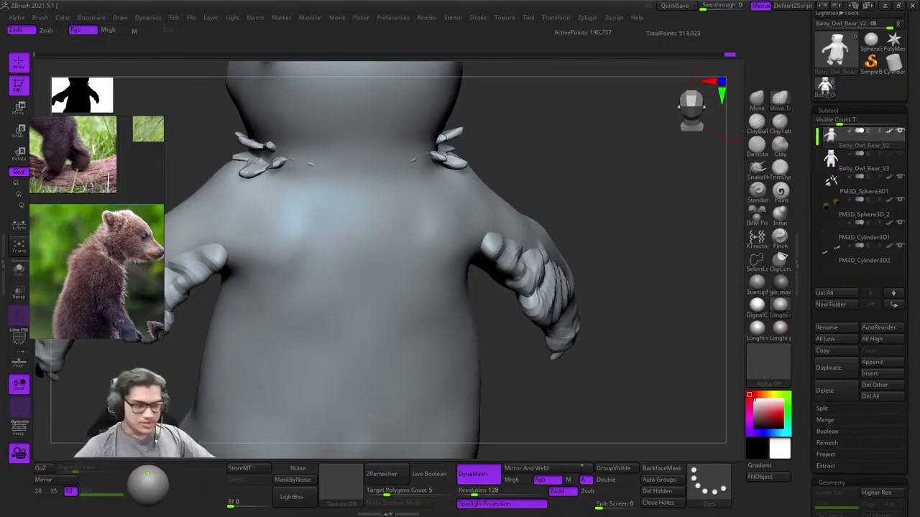
Step: Examine the polygroups and mesh density on the back, arm and paw, and check the whole figure
{"action": "key", "text": "f"}
{"action": "left_click_drag", "start_coordinate": [564, 198], "coordinate": [503, 199]}
{"action": "left_click_drag", "start_coordinate": [615, 208], "coordinate": [517, 223]}
{"action": "key", "text": "shift+f"}
{"action": "key", "text": "shift+f"}
{"action": "right_click_drag", "start_coordinate": [600, 230], "coordinate": [542, 238]}
{"action": "right_click_drag", "start_coordinate": [542, 239], "coordinate": [431, 263], "text": "ctrl"}
{"action": "key", "text": "f"}
{"action": "key", "text": "shift+f"}
{"action": "key", "text": "shift+f"}
{"action": "right_click_drag", "start_coordinate": [496, 291], "coordinate": [532, 295]}
{"action": "key", "text": "shift+f"}
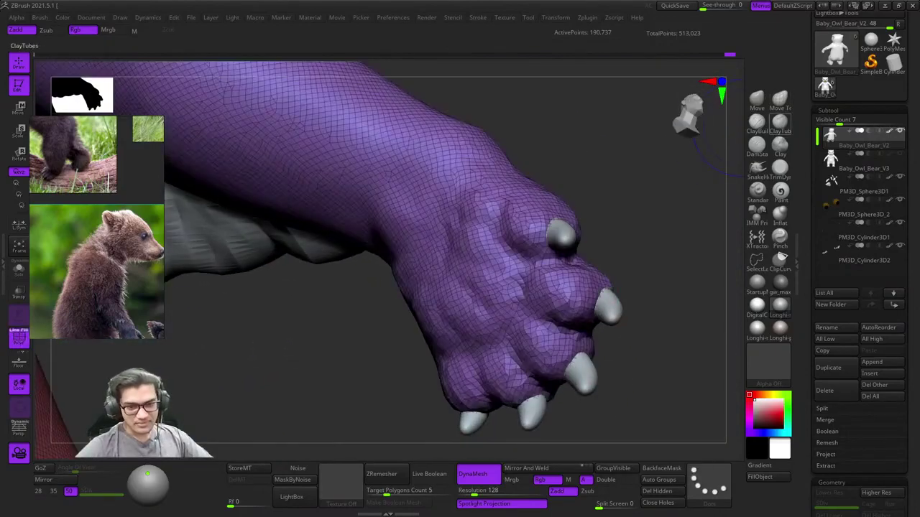
{"action": "key", "text": "shift+f"}
{"action": "key", "text": "f"}
{"action": "key", "text": "shift+f"}
{"action": "key", "text": "shift+f"}
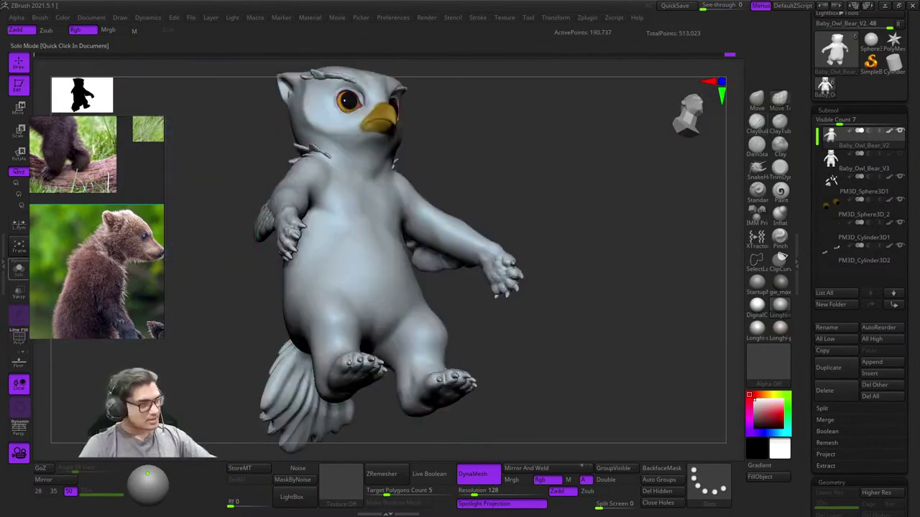
Step: Isolate the body in Solo mode and smooth the back of the shoulder where the arm joins
{"action": "left_click", "coordinate": [19, 270]}
{"action": "right_click_drag", "start_coordinate": [368, 191], "coordinate": [528, 316], "text": "alt"}
{"action": "right_click_drag", "start_coordinate": [529, 316], "coordinate": [564, 173]}
{"action": "mouse_move", "coordinate": [403, 194]}
{"action": "right_mouse_down"}
{"action": "mouse_move", "coordinate": [424, 205]}
{"action": "mouse_move", "coordinate": [420, 251]}
{"action": "mouse_move", "coordinate": [534, 280]}
{"action": "mouse_move", "coordinate": [485, 257]}
{"action": "mouse_move", "coordinate": [494, 306]}
{"action": "right_mouse_up"}
{"action": "mouse_move", "coordinate": [495, 305]}
{"action": "right_mouse_down"}
{"action": "mouse_move", "coordinate": [527, 352]}
{"action": "mouse_move", "coordinate": [496, 262]}
{"action": "mouse_move", "coordinate": [490, 300]}
{"action": "right_mouse_up"}
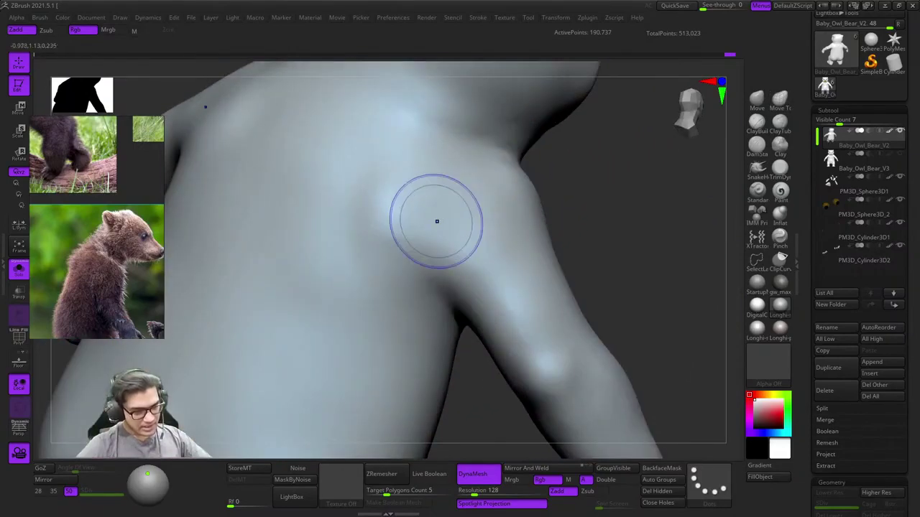
{"action": "right_click", "coordinate": [439, 221]}
{"action": "mouse_move", "coordinate": [437, 221]}
{"action": "right_mouse_down"}
{"action": "mouse_move", "coordinate": [431, 236]}
{"action": "mouse_move", "coordinate": [478, 190]}
{"action": "mouse_move", "coordinate": [504, 258]}
{"action": "mouse_move", "coordinate": [498, 240]}
{"action": "mouse_move", "coordinate": [476, 267]}
{"action": "mouse_move", "coordinate": [452, 273]}
{"action": "right_mouse_up"}
{"action": "right_click", "coordinate": [499, 240]}
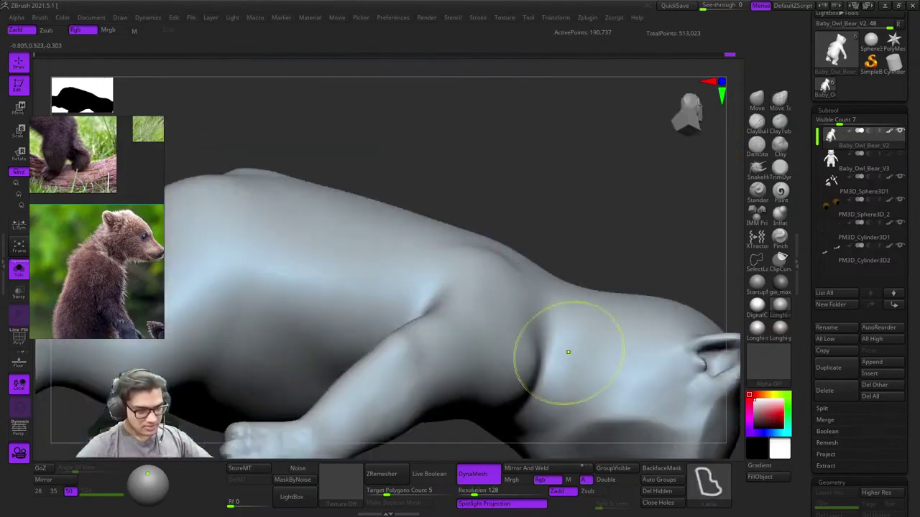
Step: Check the polygroups around the shoulder and enlarge the standing bear reference to compare the arm and back
{"action": "key", "text": "shift+f"}
{"action": "right_click_drag", "start_coordinate": [527, 292], "coordinate": [495, 331]}
{"action": "key", "text": "shift+f"}
{"action": "left_click", "coordinate": [505, 312], "text": "ctrl+shift"}
{"action": "right_click_drag", "start_coordinate": [495, 330], "coordinate": [503, 288], "text": "ctrl"}
{"action": "left_click", "coordinate": [530, 376], "text": "ctrl+shift"}
{"action": "right_click_drag", "start_coordinate": [529, 376], "coordinate": [510, 229], "text": "ctrl"}
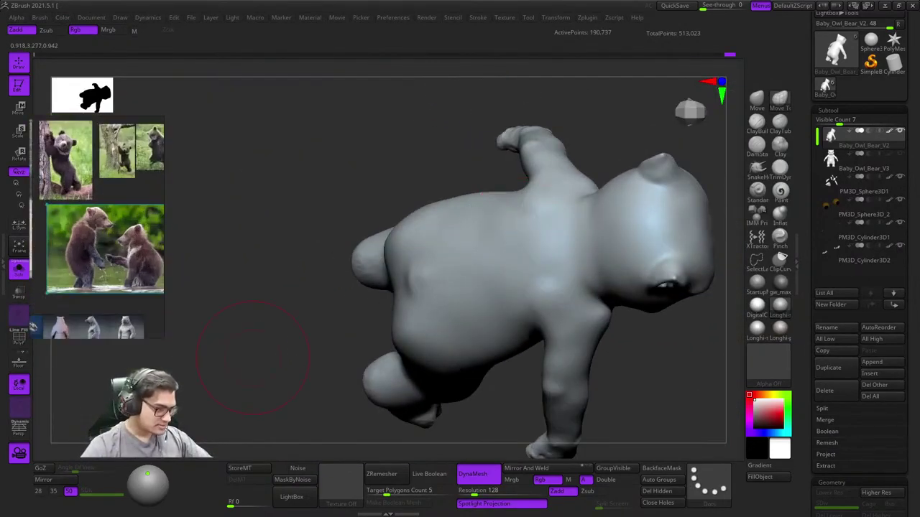
{"action": "left_click_drag", "start_coordinate": [253, 357], "coordinate": [315, 183]}
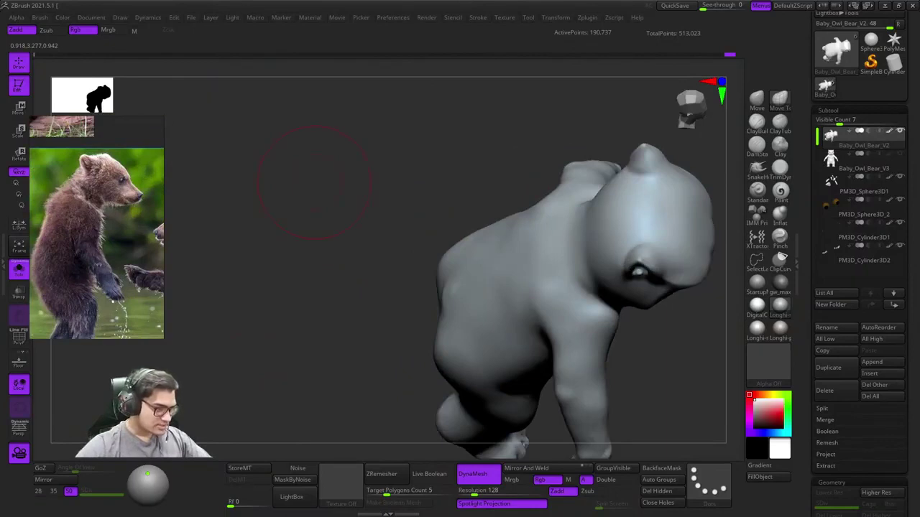
{"action": "right_click_drag", "start_coordinate": [314, 183], "coordinate": [414, 409]}
{"action": "mouse_move", "coordinate": [414, 410]}
{"action": "right_mouse_down"}
{"action": "mouse_move", "coordinate": [324, 403]}
{"action": "mouse_move", "coordinate": [296, 361]}
{"action": "right_mouse_up"}
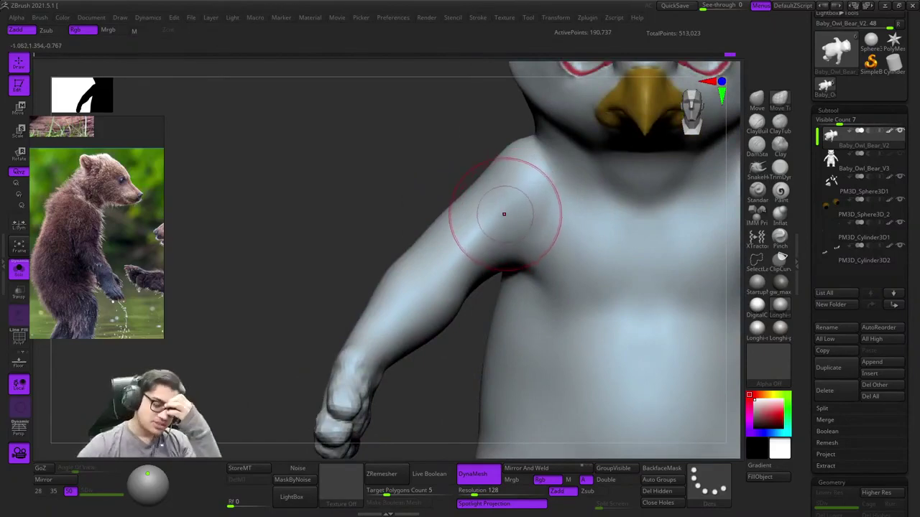
Step: Check the shoulder's mesh flow and build up the back of the shoulder with the ClayBuildup brush
{"action": "right_click_drag", "start_coordinate": [504, 216], "coordinate": [489, 240]}
{"action": "key", "text": "shift+f"}
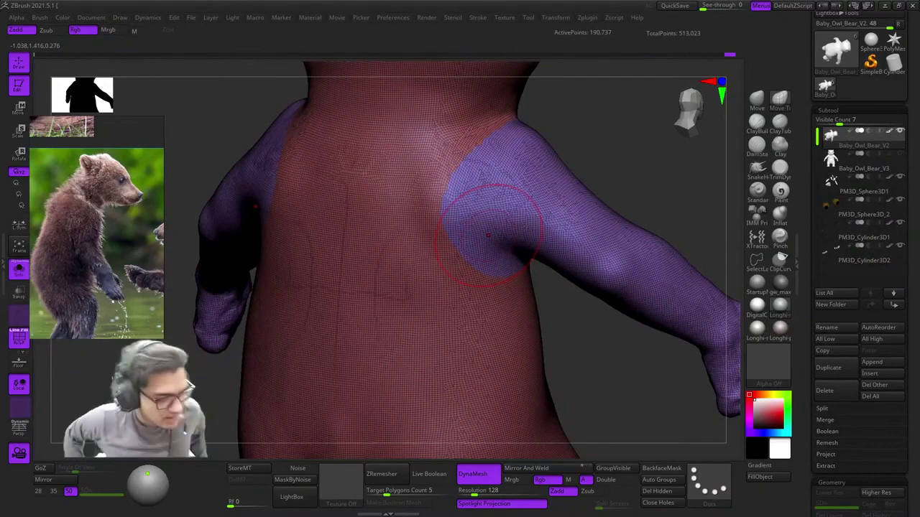
{"action": "right_click_drag", "start_coordinate": [496, 243], "coordinate": [420, 219]}
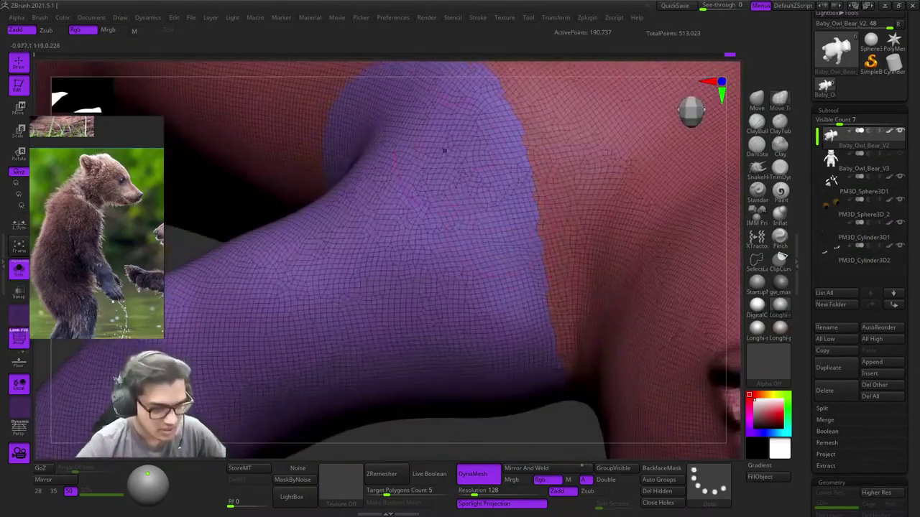
{"action": "key", "text": "shift+f"}
{"action": "mouse_move", "coordinate": [456, 163]}
{"action": "right_mouse_down"}
{"action": "mouse_move", "coordinate": [489, 177]}
{"action": "mouse_move", "coordinate": [478, 154]}
{"action": "mouse_move", "coordinate": [467, 191]}
{"action": "mouse_move", "coordinate": [476, 175]}
{"action": "right_mouse_up"}
{"action": "right_click", "coordinate": [479, 154]}
{"action": "left_click", "coordinate": [756, 122]}
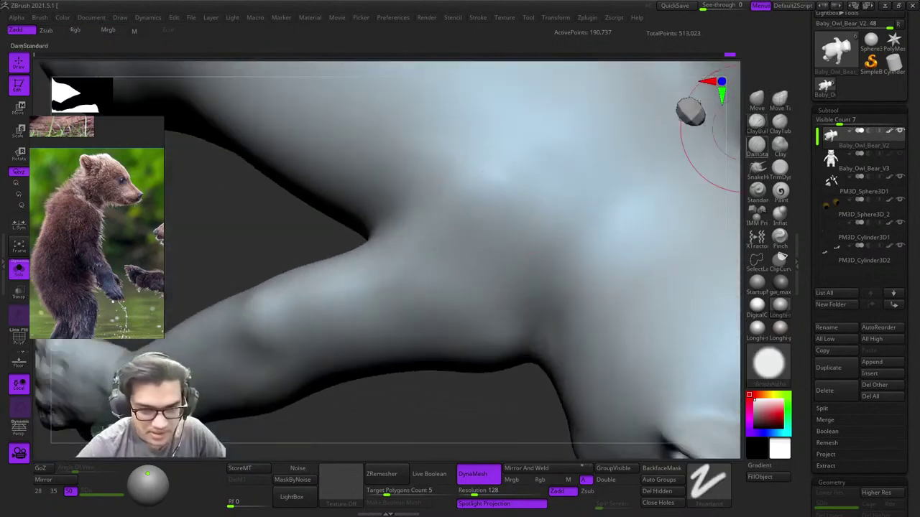
Step: Define the back of the shoulder and armpit with the DamStandard brush, smoothing the transition into the torso
{"action": "left_click", "coordinate": [758, 146]}
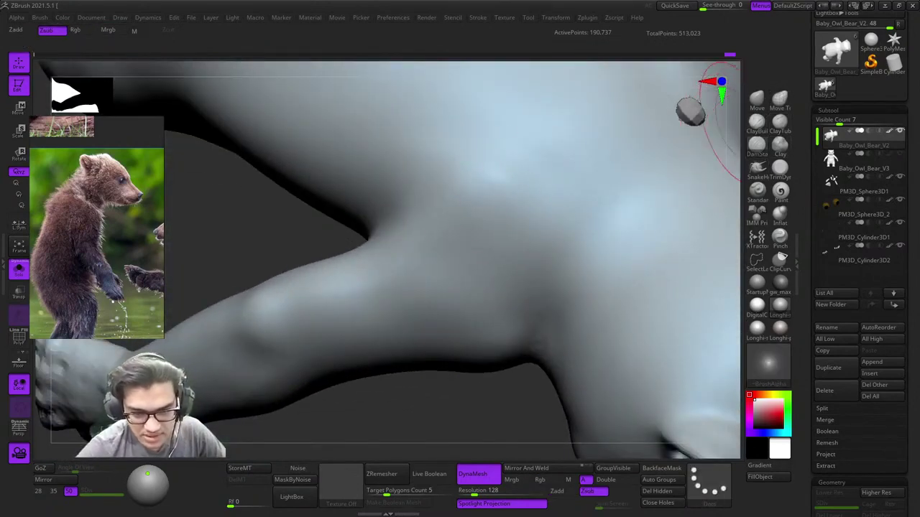
{"action": "mouse_move", "coordinate": [452, 190]}
{"action": "right_mouse_down", "text": "ctrl"}
{"action": "mouse_move", "coordinate": [439, 139]}
{"action": "mouse_move", "coordinate": [470, 147]}
{"action": "right_mouse_up", "text": "ctrl"}
{"action": "mouse_move", "coordinate": [471, 147]}
{"action": "right_mouse_down", "text": "ctrl"}
{"action": "mouse_move", "coordinate": [482, 196]}
{"action": "mouse_move", "coordinate": [484, 175]}
{"action": "mouse_move", "coordinate": [464, 188]}
{"action": "right_mouse_up", "text": "ctrl"}
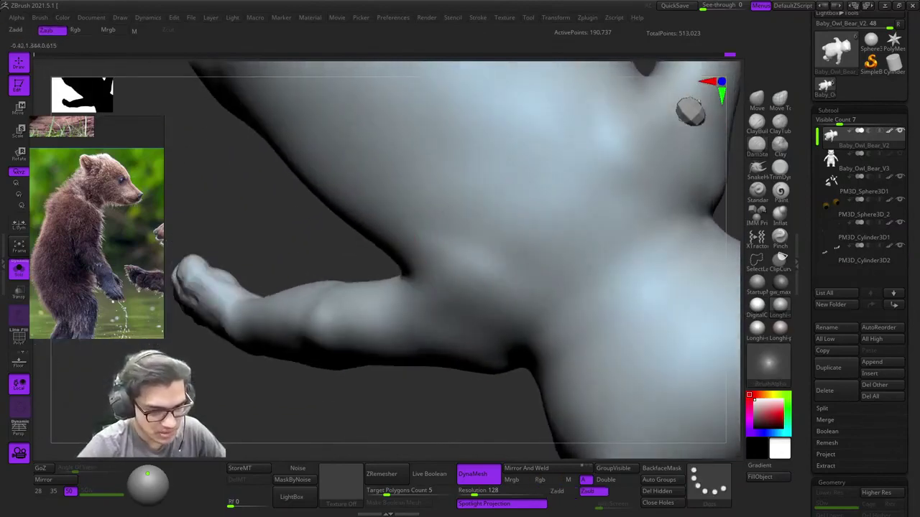
{"action": "left_click_drag", "start_coordinate": [453, 216], "coordinate": [440, 234], "text": "shift"}
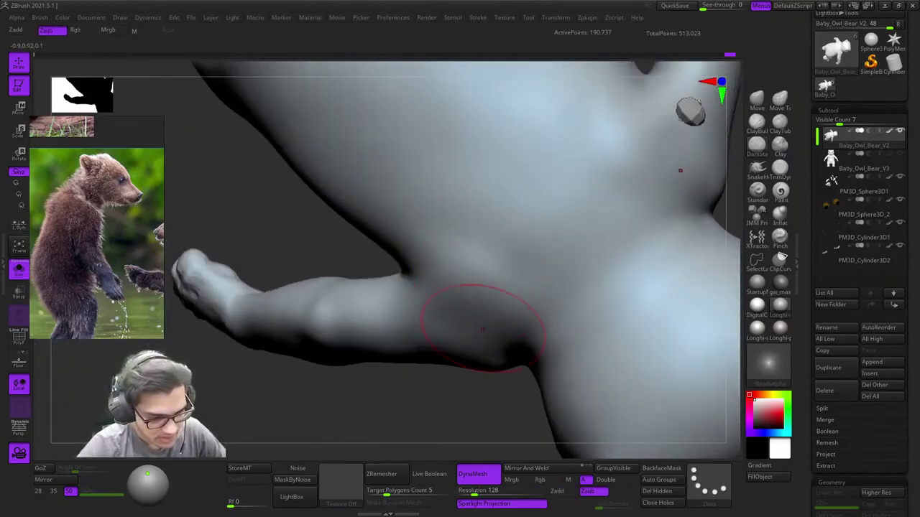
{"action": "mouse_move", "coordinate": [464, 262]}
{"action": "right_mouse_down"}
{"action": "mouse_move", "coordinate": [444, 247]}
{"action": "mouse_move", "coordinate": [455, 246]}
{"action": "mouse_move", "coordinate": [466, 216]}
{"action": "mouse_move", "coordinate": [468, 229]}
{"action": "mouse_move", "coordinate": [481, 211]}
{"action": "mouse_move", "coordinate": [476, 252]}
{"action": "mouse_move", "coordinate": [484, 225]}
{"action": "right_mouse_up"}
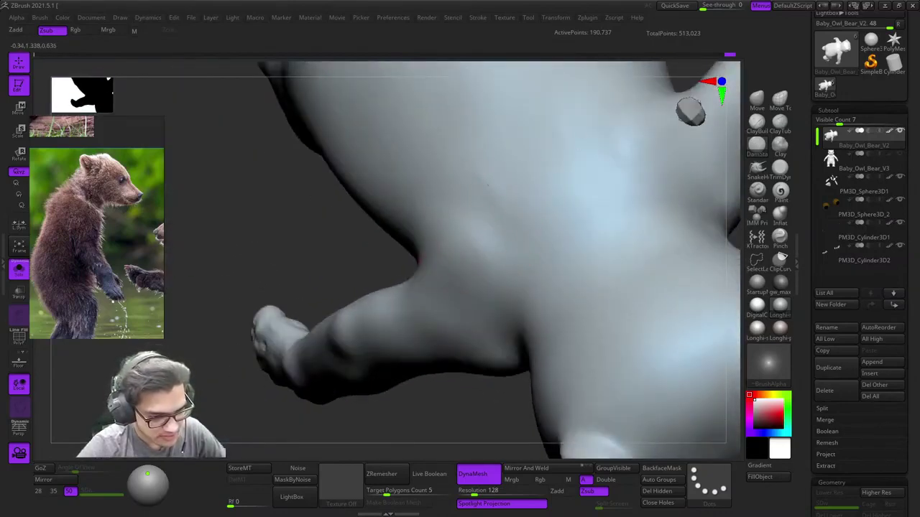
{"action": "right_click_drag", "start_coordinate": [487, 185], "coordinate": [503, 220]}
{"action": "right_click_drag", "start_coordinate": [495, 358], "coordinate": [498, 285]}
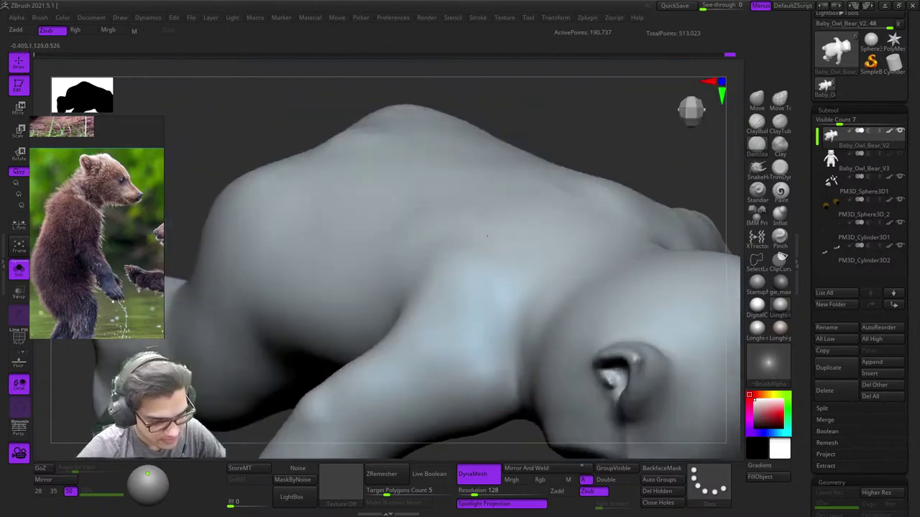
Step: Build up the shoulder blade mass on the upper back with the ClayBuildup brush and smooth it into the torso
{"action": "mouse_move", "coordinate": [498, 323]}
{"action": "right_mouse_down"}
{"action": "mouse_move", "coordinate": [482, 288]}
{"action": "mouse_move", "coordinate": [499, 267]}
{"action": "mouse_move", "coordinate": [487, 238]}
{"action": "right_mouse_up"}
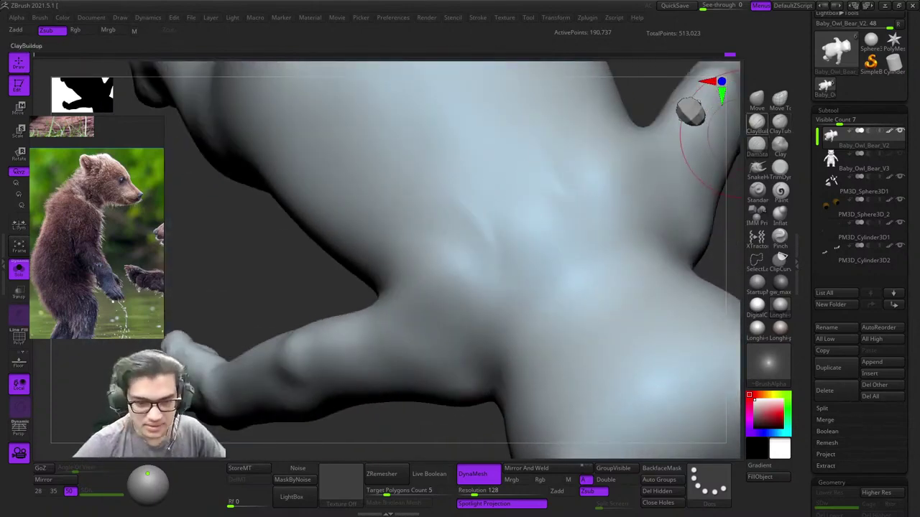
{"action": "left_click", "coordinate": [754, 128]}
{"action": "right_click_drag", "start_coordinate": [379, 209], "coordinate": [442, 182], "text": "alt"}
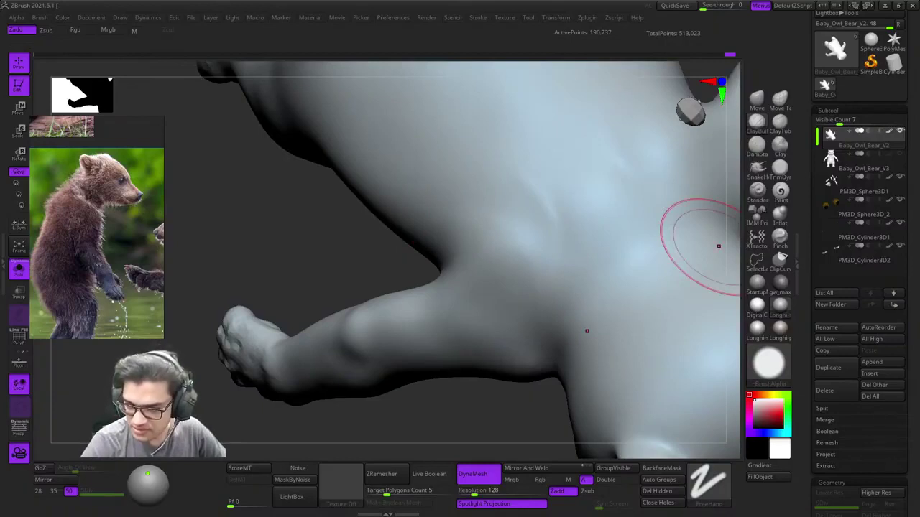
{"action": "right_click_drag", "start_coordinate": [447, 205], "coordinate": [489, 214]}
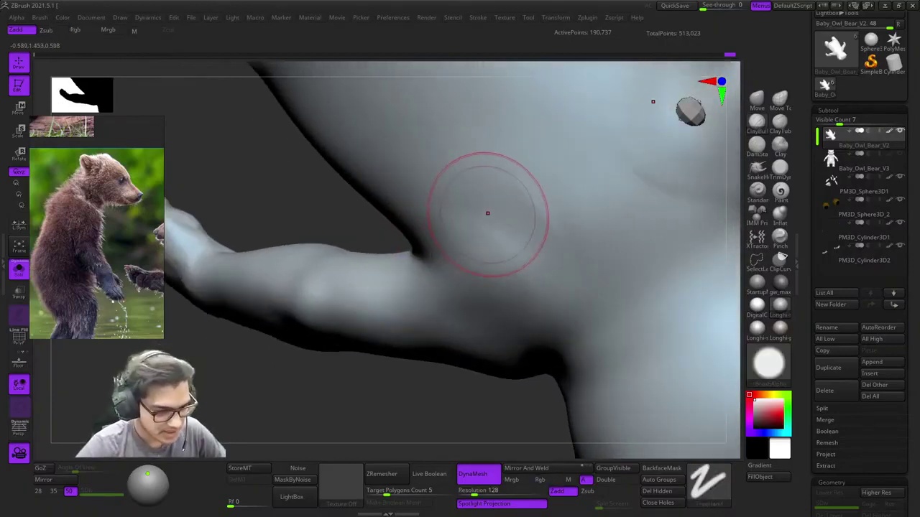
{"action": "left_click_drag", "start_coordinate": [402, 276], "coordinate": [479, 210]}
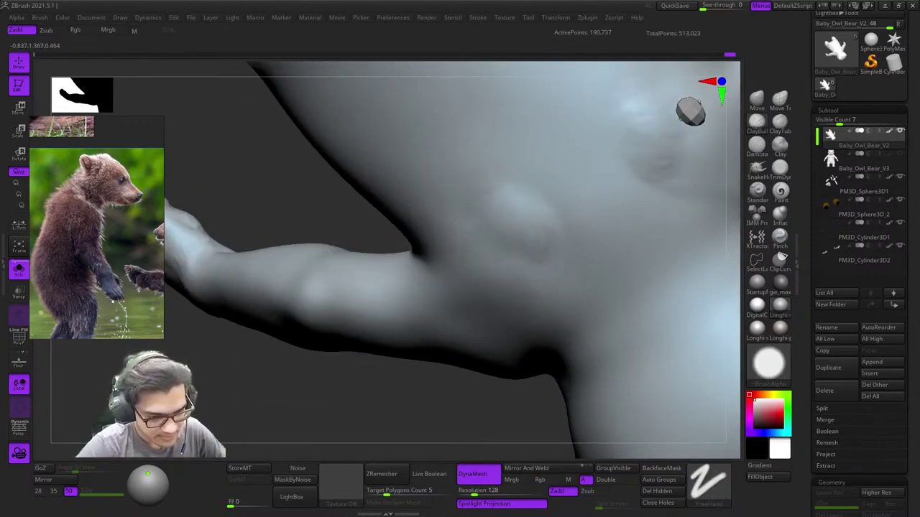
{"action": "left_click_drag", "start_coordinate": [530, 219], "coordinate": [549, 257]}
{"action": "right_click_drag", "start_coordinate": [521, 233], "coordinate": [532, 262]}
{"action": "mouse_move", "coordinate": [532, 262]}
{"action": "left_mouse_down"}
{"action": "mouse_move", "coordinate": [541, 247]}
{"action": "mouse_move", "coordinate": [529, 227]}
{"action": "mouse_move", "coordinate": [492, 208]}
{"action": "mouse_move", "coordinate": [550, 217]}
{"action": "mouse_move", "coordinate": [545, 234]}
{"action": "left_mouse_up"}
{"action": "right_click_drag", "start_coordinate": [525, 294], "coordinate": [528, 275]}
{"action": "left_click_drag", "start_coordinate": [528, 273], "coordinate": [533, 265], "text": "shift"}
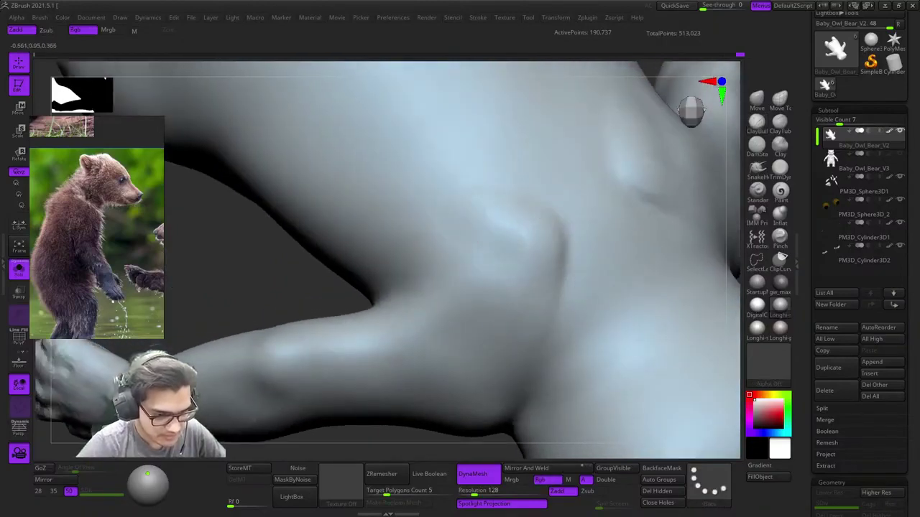
{"action": "right_click_drag", "start_coordinate": [533, 264], "coordinate": [503, 215], "text": "ctrl"}
Step: Add volume along the top and side of the shoulder and smooth the crease where it meets the neck
{"action": "mouse_move", "coordinate": [467, 244]}
{"action": "right_mouse_down"}
{"action": "mouse_move", "coordinate": [513, 267]}
{"action": "mouse_move", "coordinate": [528, 241]}
{"action": "mouse_move", "coordinate": [559, 248]}
{"action": "mouse_move", "coordinate": [533, 191]}
{"action": "right_mouse_up"}
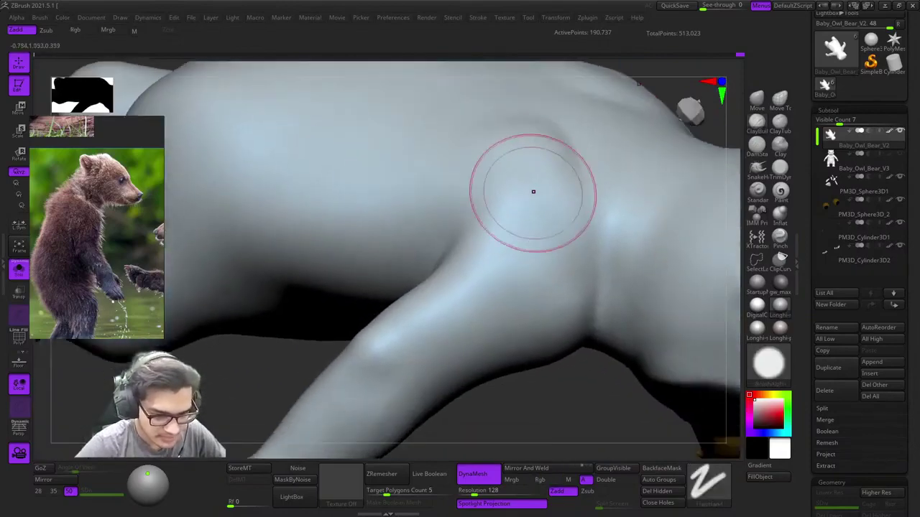
{"action": "left_click_drag", "start_coordinate": [548, 170], "coordinate": [521, 208]}
{"action": "mouse_move", "coordinate": [545, 163]}
{"action": "left_mouse_down"}
{"action": "mouse_move", "coordinate": [533, 143]}
{"action": "mouse_move", "coordinate": [547, 159]}
{"action": "left_mouse_up"}
{"action": "right_click", "coordinate": [546, 150]}
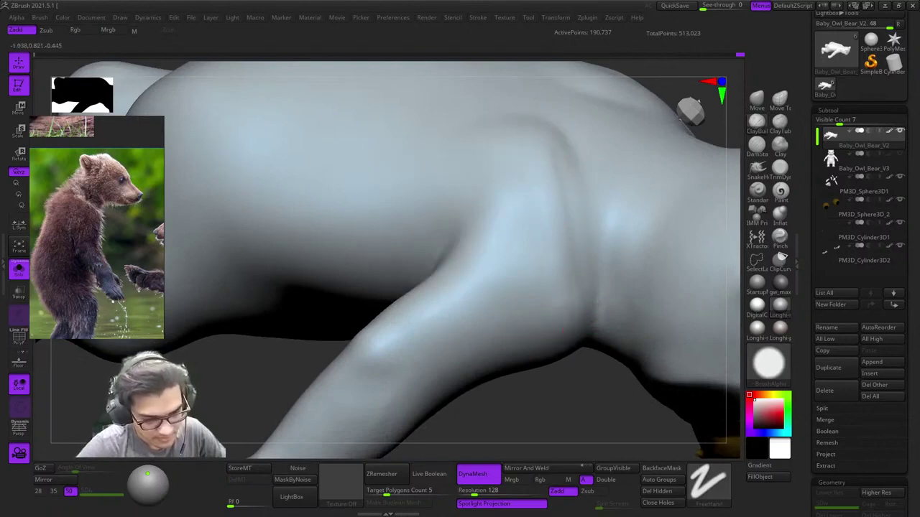
{"action": "left_click_drag", "start_coordinate": [562, 330], "coordinate": [563, 286]}
{"action": "right_click", "coordinate": [564, 284]}
{"action": "mouse_move", "coordinate": [555, 185]}
{"action": "left_mouse_down"}
{"action": "mouse_move", "coordinate": [575, 295]}
{"action": "mouse_move", "coordinate": [559, 266]}
{"action": "left_mouse_up"}
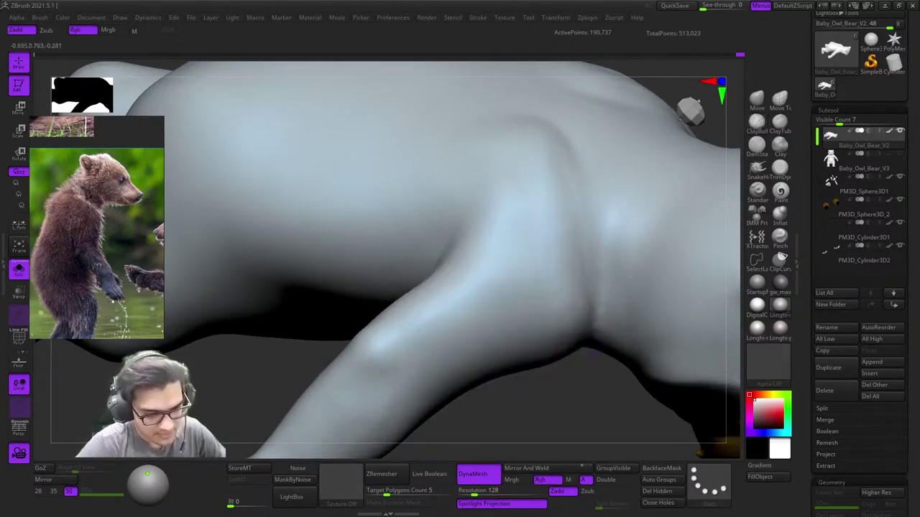
{"action": "mouse_move", "coordinate": [532, 212]}
{"action": "right_mouse_down"}
{"action": "mouse_move", "coordinate": [518, 236]}
{"action": "mouse_move", "coordinate": [538, 254]}
{"action": "mouse_move", "coordinate": [519, 200]}
{"action": "mouse_move", "coordinate": [492, 202]}
{"action": "mouse_move", "coordinate": [722, 128]}
{"action": "right_mouse_up"}
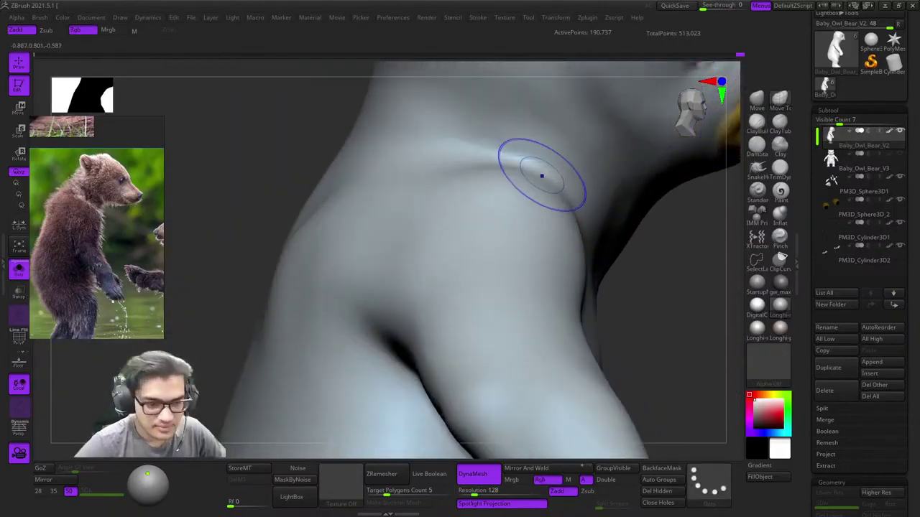
{"action": "left_click_drag", "start_coordinate": [542, 176], "coordinate": [545, 190], "text": "shift"}
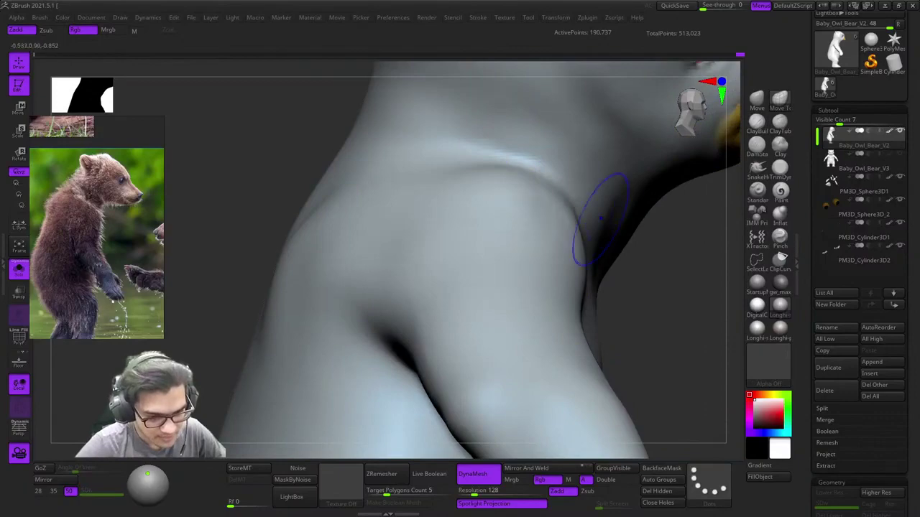
Step: Build up the front of the shoulder and upper arm with the ClayBuildup brush, undoing the last smoothing stroke
{"action": "mouse_move", "coordinate": [639, 222]}
{"action": "right_mouse_down", "text": "ctrl"}
{"action": "mouse_move", "coordinate": [653, 119]}
{"action": "mouse_move", "coordinate": [657, 198]}
{"action": "mouse_move", "coordinate": [567, 208]}
{"action": "mouse_move", "coordinate": [575, 216]}
{"action": "mouse_move", "coordinate": [566, 245]}
{"action": "right_mouse_up", "text": "ctrl"}
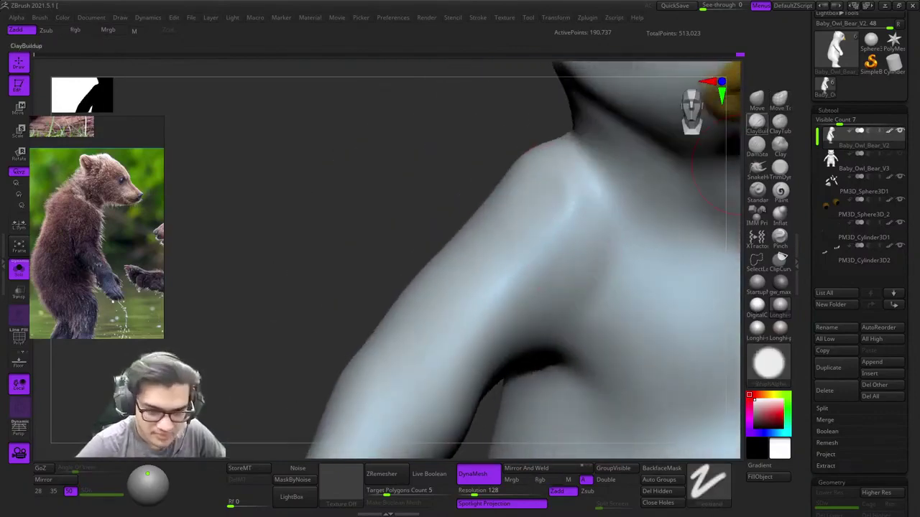
{"action": "left_click", "coordinate": [756, 122]}
{"action": "left_click", "coordinate": [571, 210]}
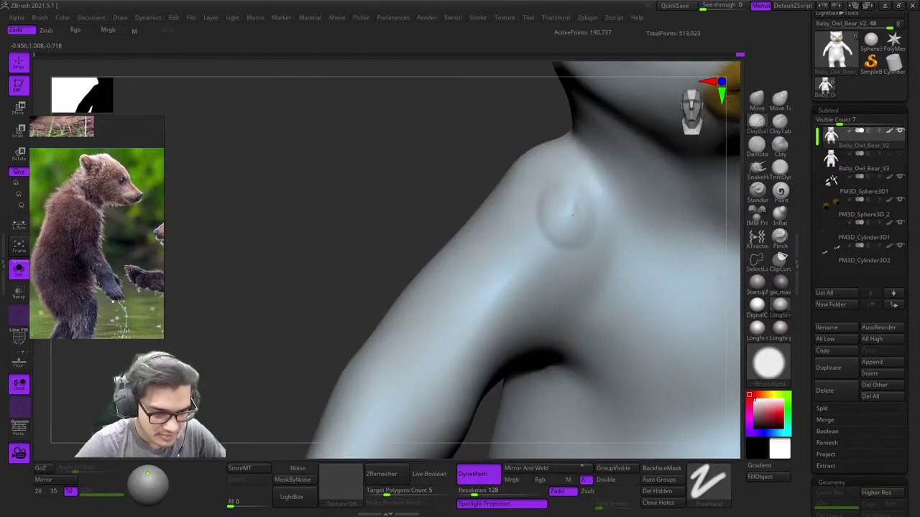
{"action": "mouse_move", "coordinate": [551, 201]}
{"action": "left_mouse_down"}
{"action": "mouse_move", "coordinate": [585, 243]}
{"action": "mouse_move", "coordinate": [489, 356]}
{"action": "left_mouse_up"}
{"action": "mouse_move", "coordinate": [528, 276]}
{"action": "right_mouse_down"}
{"action": "mouse_move", "coordinate": [548, 223]}
{"action": "mouse_move", "coordinate": [571, 230]}
{"action": "right_mouse_up"}
{"action": "mouse_move", "coordinate": [596, 197]}
{"action": "left_mouse_down"}
{"action": "mouse_move", "coordinate": [528, 266]}
{"action": "mouse_move", "coordinate": [507, 260]}
{"action": "left_mouse_up"}
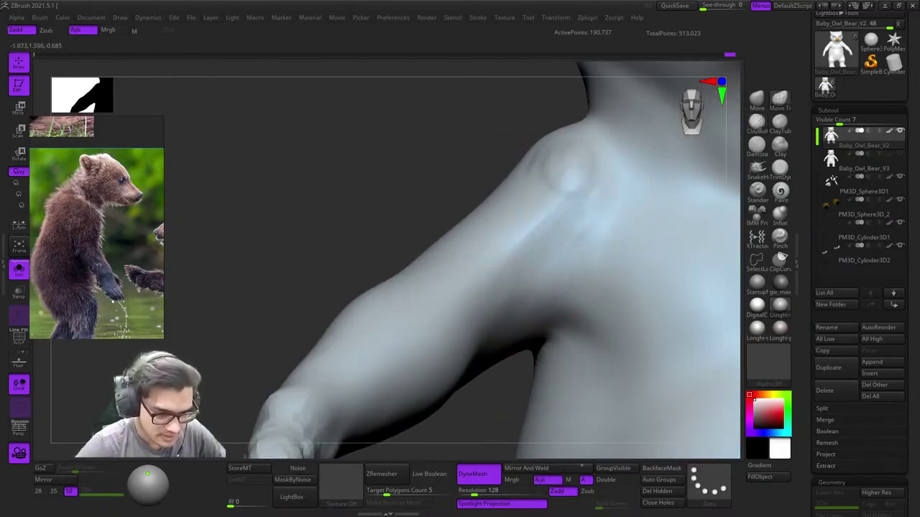
{"action": "mouse_move", "coordinate": [560, 230]}
{"action": "right_mouse_down"}
{"action": "mouse_move", "coordinate": [508, 276]}
{"action": "mouse_move", "coordinate": [501, 257]}
{"action": "mouse_move", "coordinate": [567, 222]}
{"action": "right_mouse_up"}
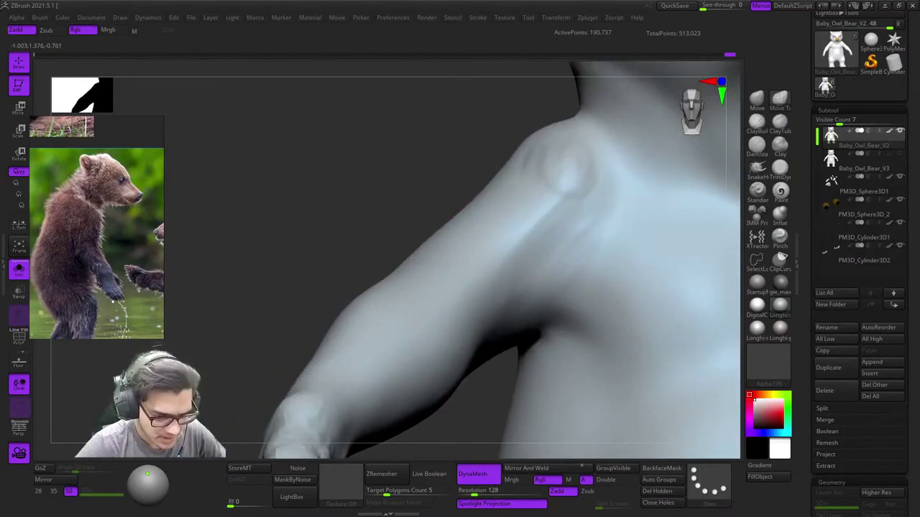
{"action": "left_click_drag", "start_coordinate": [489, 285], "coordinate": [564, 198], "text": "shift"}
{"action": "key", "text": "ctrl+z"}
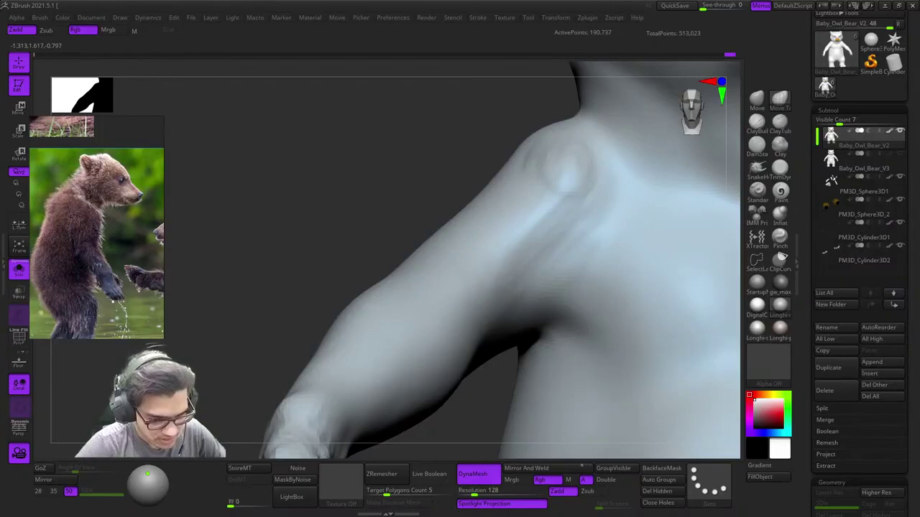
Step: Smooth the front of the shoulder and the upper arm so the added clay blends into the chest
{"action": "right_click_drag", "start_coordinate": [533, 242], "coordinate": [496, 261]}
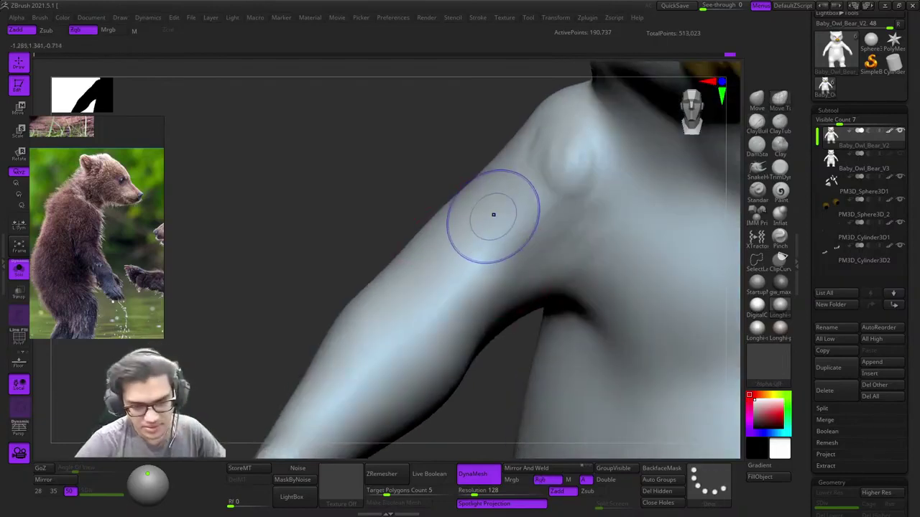
{"action": "key", "text": "shift"}
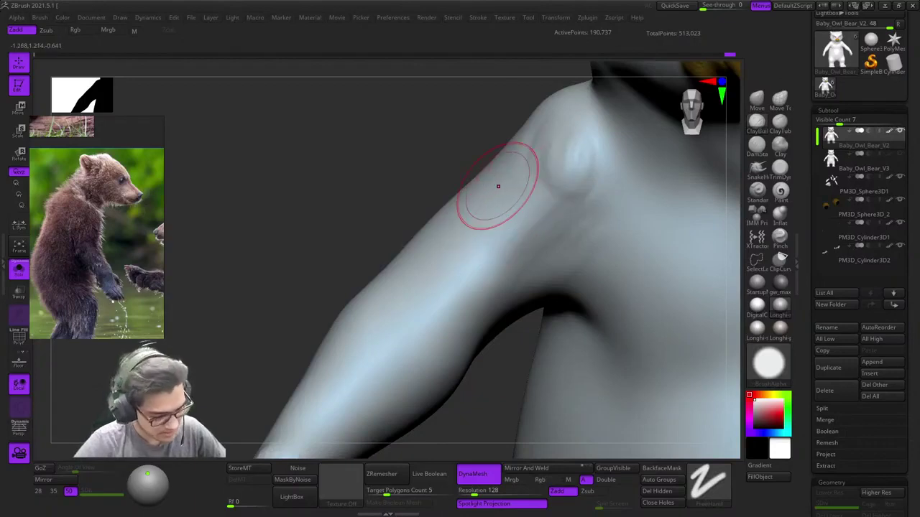
{"action": "key", "text": "b"}
{"action": "key", "text": "m"}
{"action": "key", "text": "Return"}
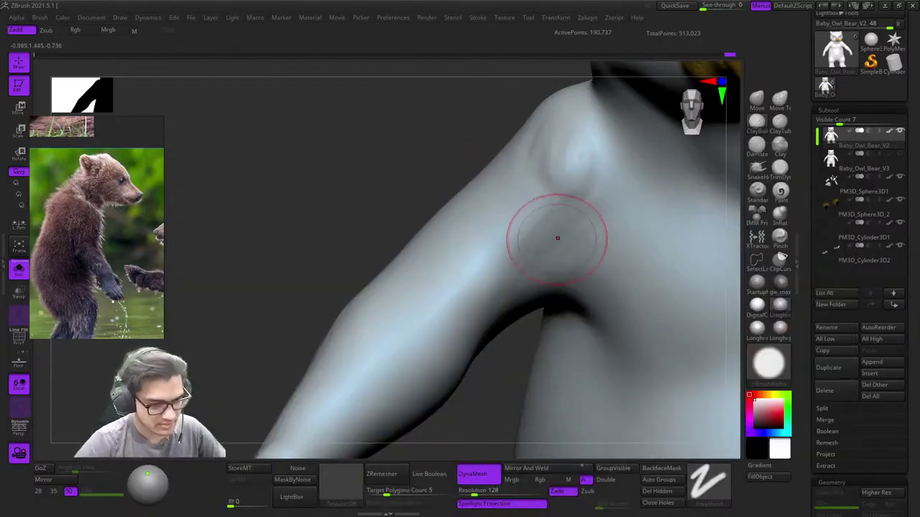
{"action": "left_click_drag", "start_coordinate": [561, 196], "coordinate": [559, 169], "text": "shift"}
{"action": "right_click_drag", "start_coordinate": [495, 307], "coordinate": [515, 209]}
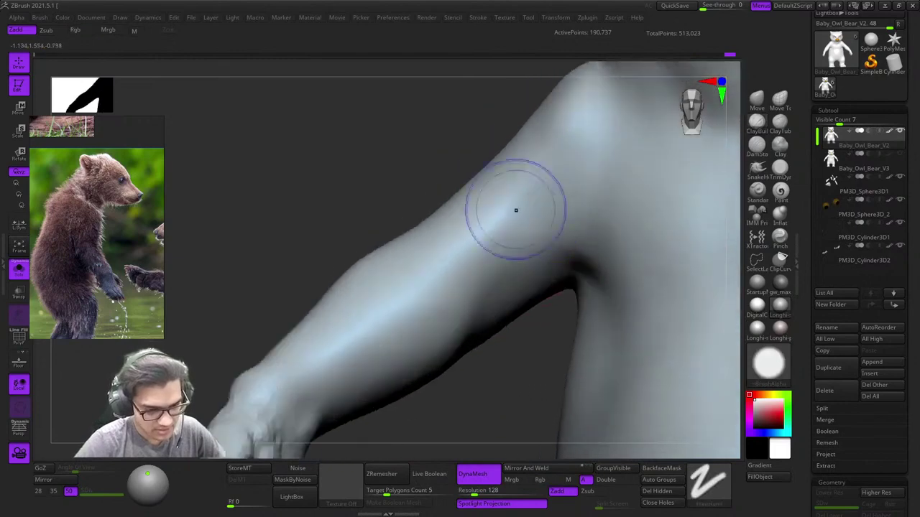
{"action": "mouse_move", "coordinate": [515, 209]}
{"action": "left_mouse_down", "text": "shift"}
{"action": "mouse_move", "coordinate": [481, 281]}
{"action": "mouse_move", "coordinate": [514, 224]}
{"action": "left_mouse_up", "text": "shift"}
{"action": "mouse_move", "coordinate": [515, 224]}
{"action": "right_mouse_down"}
{"action": "mouse_move", "coordinate": [496, 234]}
{"action": "mouse_move", "coordinate": [465, 219]}
{"action": "mouse_move", "coordinate": [470, 189]}
{"action": "mouse_move", "coordinate": [483, 241]}
{"action": "right_mouse_up"}
{"action": "left_click_drag", "start_coordinate": [482, 241], "coordinate": [478, 325], "text": "shift"}
{"action": "right_click_drag", "start_coordinate": [479, 325], "coordinate": [395, 251], "text": "ctrl"}
{"action": "right_click_drag", "start_coordinate": [396, 252], "coordinate": [433, 266]}
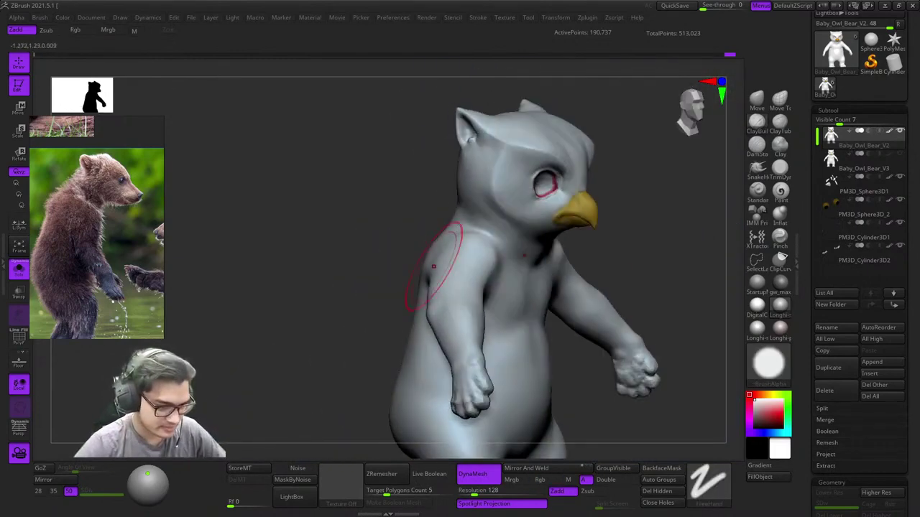
Step: Bring up the muscle anatomy reference of the foreleg and compare it with the character's arm and wrist
{"action": "scroll", "coordinate": [122, 256], "scroll_direction": "down", "scroll_amount": 10}
{"action": "middle_click_drag", "start_coordinate": [90, 305], "coordinate": [97, 233]}
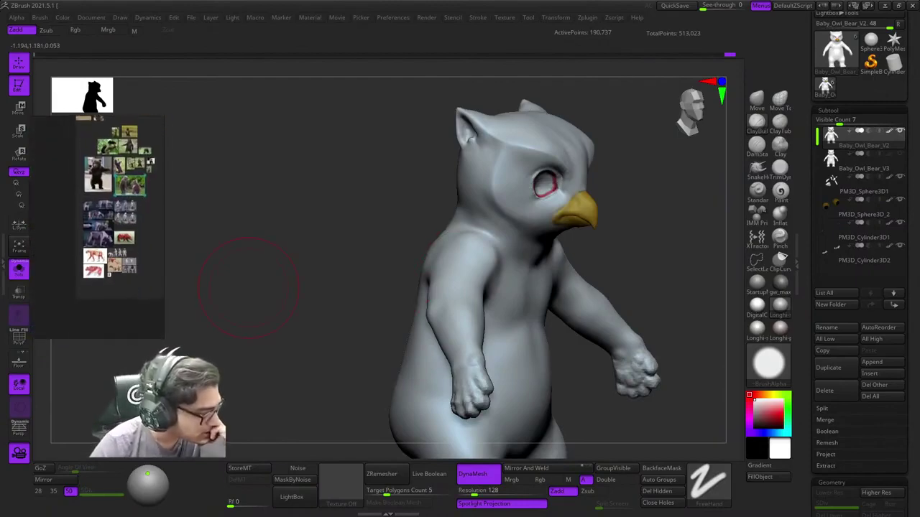
{"action": "scroll", "coordinate": [97, 233], "scroll_direction": "up", "scroll_amount": 3}
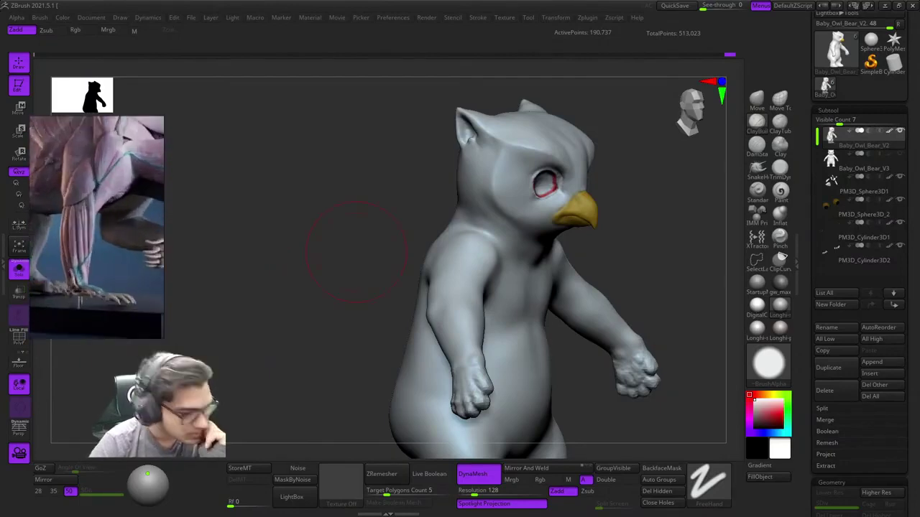
{"action": "mouse_move", "coordinate": [427, 257]}
{"action": "right_mouse_down"}
{"action": "mouse_move", "coordinate": [492, 253]}
{"action": "mouse_move", "coordinate": [482, 290]}
{"action": "mouse_move", "coordinate": [461, 230]}
{"action": "right_mouse_up"}
{"action": "right_click_drag", "start_coordinate": [470, 278], "coordinate": [535, 287]}
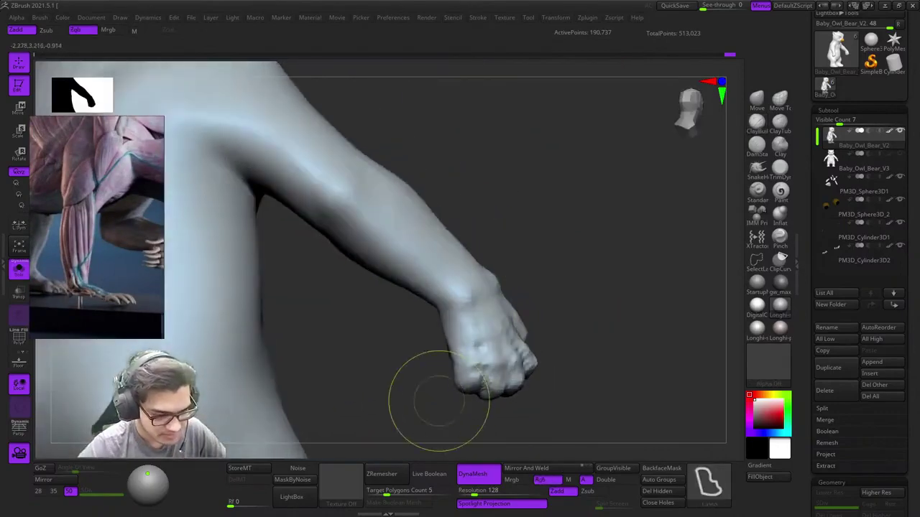
Step: Mask the paw, try it as a separate polygroup, undo that and invert the mask to leave the paw editable
{"action": "mouse_move", "coordinate": [434, 435]}
{"action": "left_mouse_down", "text": "ctrl"}
{"action": "mouse_move", "coordinate": [586, 303]}
{"action": "mouse_move", "coordinate": [470, 301]}
{"action": "left_mouse_up", "text": "ctrl"}
{"action": "key", "text": "ctrl+w"}
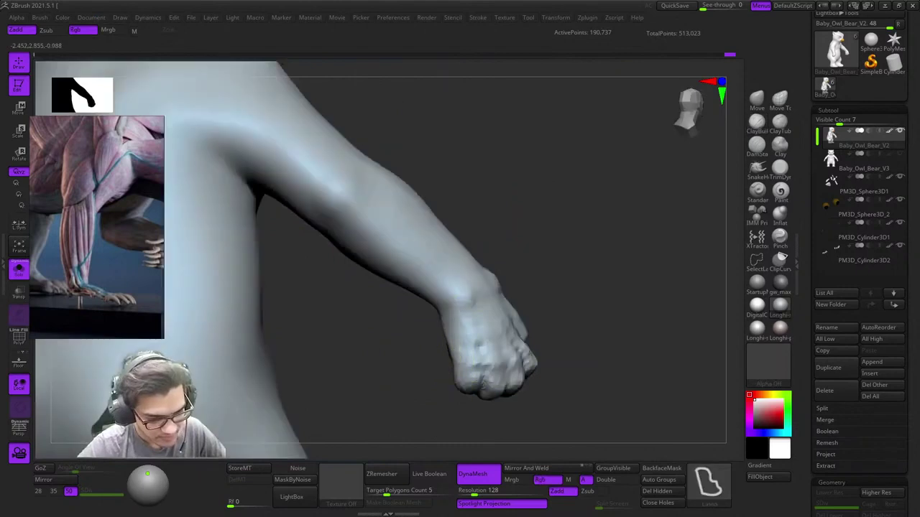
{"action": "key", "text": "ctrl+z"}
{"action": "key", "text": "ctrl+z"}
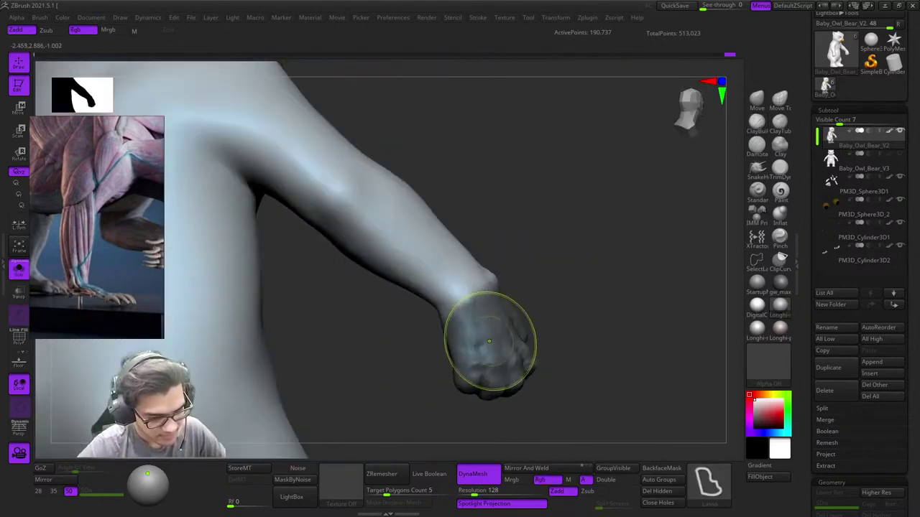
{"action": "left_click", "coordinate": [522, 305], "text": "ctrl"}
{"action": "mouse_move", "coordinate": [504, 288]}
{"action": "right_mouse_down"}
{"action": "mouse_move", "coordinate": [482, 302]}
{"action": "mouse_move", "coordinate": [445, 299]}
{"action": "mouse_move", "coordinate": [510, 266]}
{"action": "right_mouse_up"}
Step: Reset the gizmo's orientation, place it at the wrist and rotate the paw outward
{"action": "key", "text": "e"}
{"action": "left_click", "coordinate": [485, 279]}
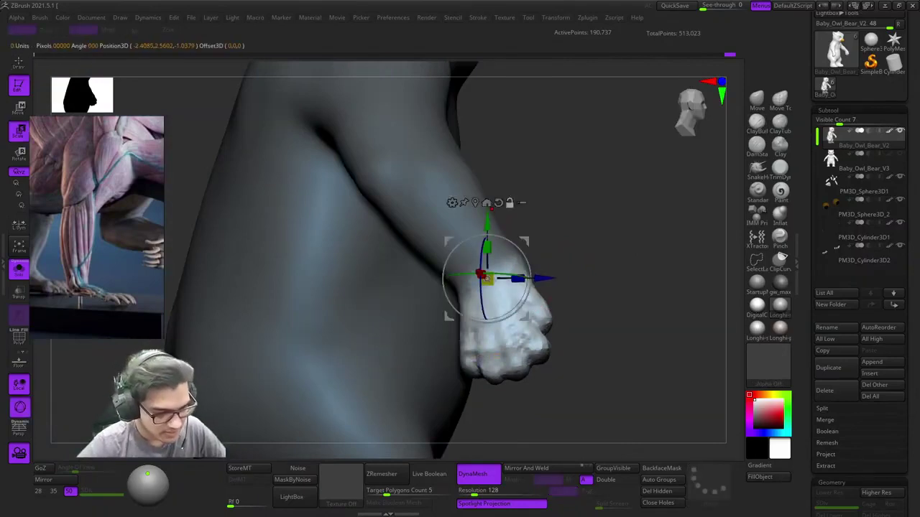
{"action": "left_click", "coordinate": [498, 203]}
{"action": "left_click", "coordinate": [474, 202]}
{"action": "left_click_drag", "start_coordinate": [536, 275], "coordinate": [528, 236], "text": "alt"}
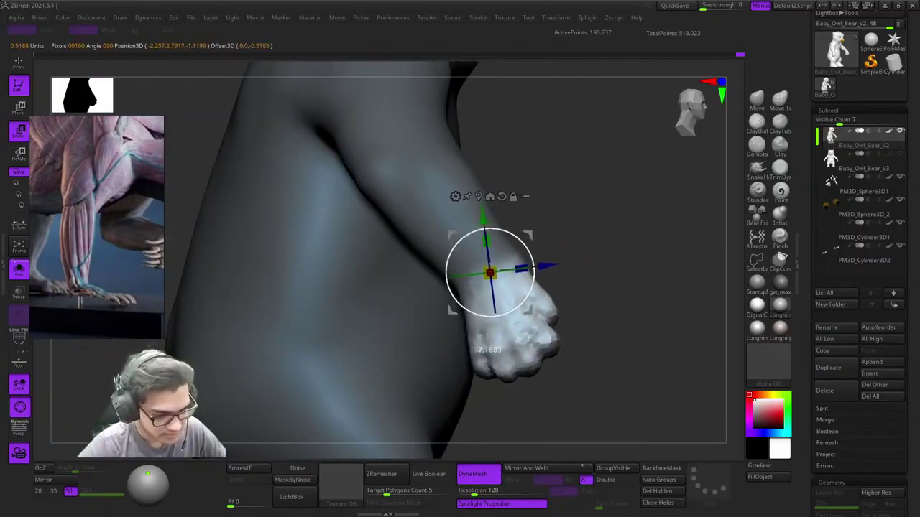
{"action": "mouse_move", "coordinate": [589, 251]}
{"action": "right_mouse_down"}
{"action": "mouse_move", "coordinate": [512, 245]}
{"action": "mouse_move", "coordinate": [586, 260]}
{"action": "right_mouse_up"}
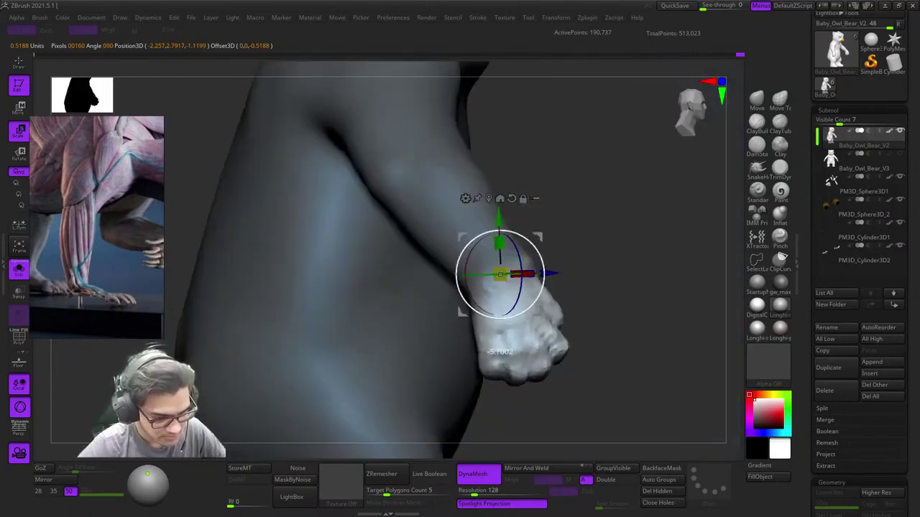
Step: Return to sculpting, undo the last paw adjustments and clear the mask from the body
{"action": "key", "text": "q"}
{"action": "left_click_drag", "start_coordinate": [610, 195], "coordinate": [617, 264], "text": "ctrl"}
{"action": "key", "text": "f"}
{"action": "mouse_move", "coordinate": [575, 216]}
{"action": "right_mouse_down"}
{"action": "mouse_move", "coordinate": [467, 216]}
{"action": "mouse_move", "coordinate": [527, 220]}
{"action": "mouse_move", "coordinate": [544, 242]}
{"action": "right_mouse_up"}
{"action": "key", "text": "ctrl+z"}
{"action": "key", "text": "ctrl+z"}
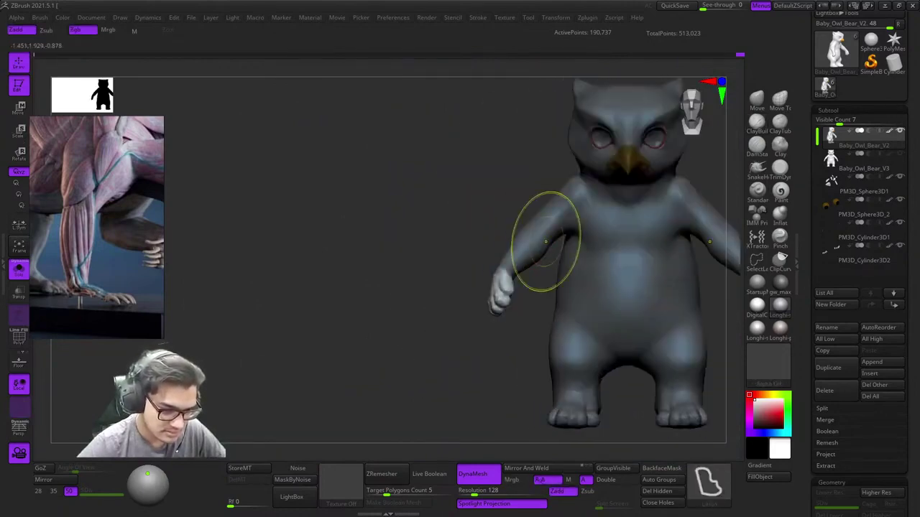
{"action": "left_click_drag", "start_coordinate": [444, 228], "coordinate": [475, 241], "text": "ctrl"}
Step: Smooth the wrist and forearm so the paw flows cleanly into the arm
{"action": "right_click_drag", "start_coordinate": [476, 240], "coordinate": [546, 248]}
{"action": "right_click_drag", "start_coordinate": [546, 248], "coordinate": [468, 290], "text": "ctrl"}
{"action": "left_click_drag", "start_coordinate": [468, 290], "coordinate": [444, 308], "text": "shift"}
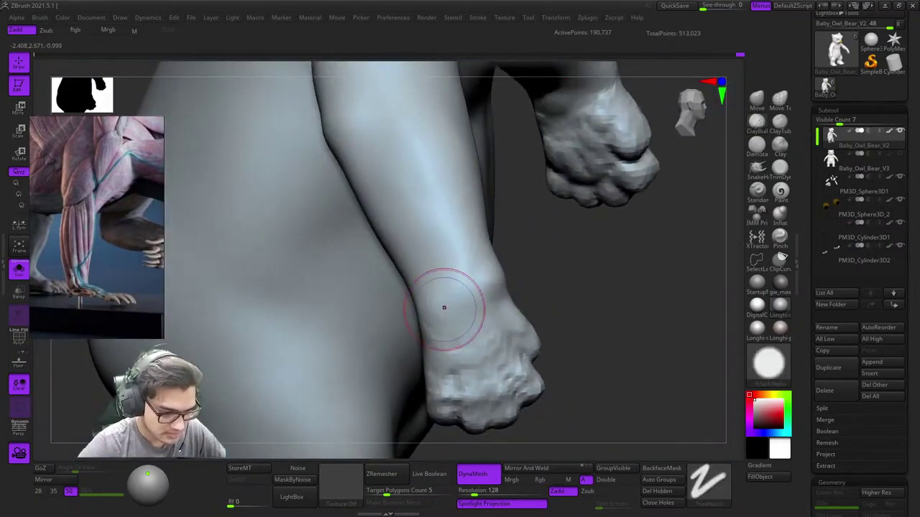
{"action": "right_click_drag", "start_coordinate": [443, 308], "coordinate": [495, 242]}
{"action": "left_click_drag", "start_coordinate": [495, 242], "coordinate": [476, 237], "text": "shift"}
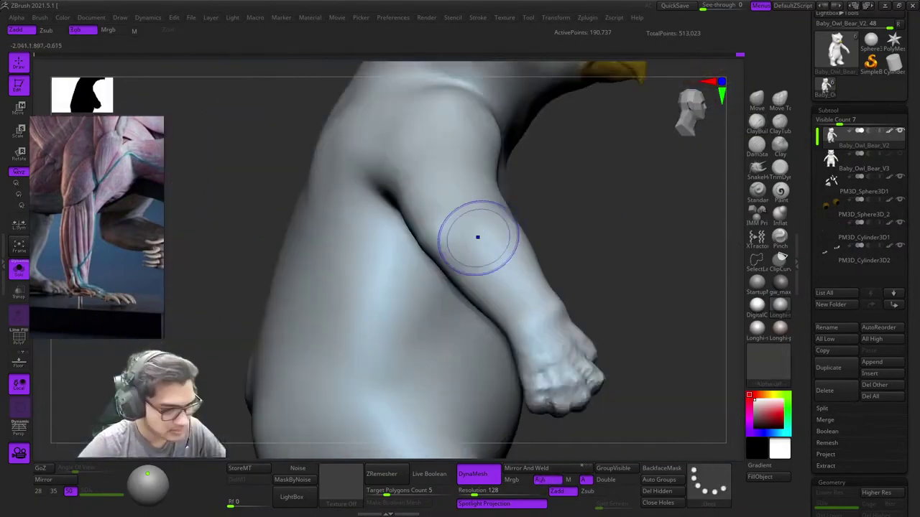
{"action": "mouse_move", "coordinate": [476, 237]}
{"action": "right_mouse_down"}
{"action": "mouse_move", "coordinate": [442, 255]}
{"action": "mouse_move", "coordinate": [470, 257]}
{"action": "mouse_move", "coordinate": [467, 333]}
{"action": "mouse_move", "coordinate": [454, 280]}
{"action": "mouse_move", "coordinate": [437, 304]}
{"action": "mouse_move", "coordinate": [451, 270]}
{"action": "mouse_move", "coordinate": [496, 264]}
{"action": "mouse_move", "coordinate": [490, 253]}
{"action": "right_mouse_up"}
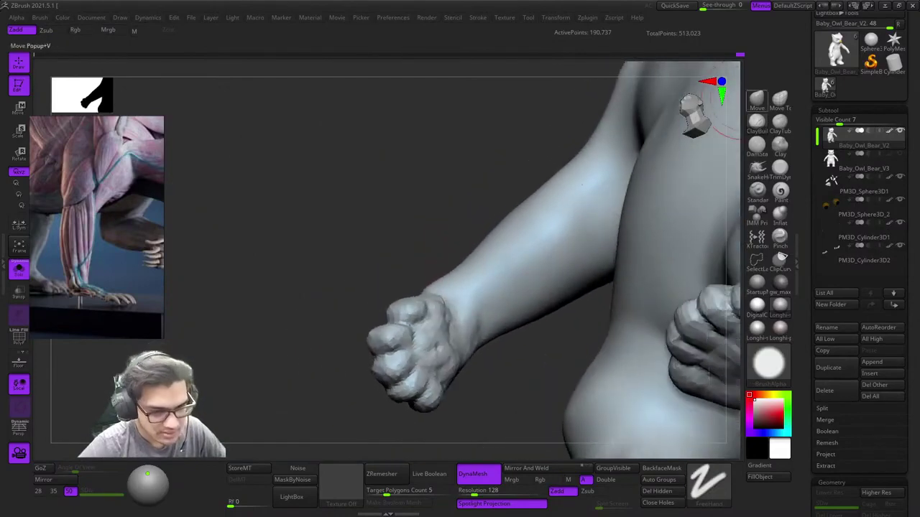
Step: Reshape the elbow and forearm contours with the Move Topological brush
{"action": "left_click", "coordinate": [775, 96]}
{"action": "mouse_move", "coordinate": [493, 148]}
{"action": "right_mouse_down"}
{"action": "mouse_move", "coordinate": [440, 164]}
{"action": "mouse_move", "coordinate": [435, 216]}
{"action": "mouse_move", "coordinate": [515, 257]}
{"action": "mouse_move", "coordinate": [571, 252]}
{"action": "right_mouse_up"}
{"action": "right_click", "coordinate": [435, 218]}
{"action": "right_click", "coordinate": [430, 231]}
{"action": "right_click_drag", "start_coordinate": [478, 253], "coordinate": [558, 129], "text": "ctrl"}
{"action": "right_click_drag", "start_coordinate": [474, 195], "coordinate": [478, 266]}
{"action": "right_click_drag", "start_coordinate": [478, 266], "coordinate": [496, 215]}
{"action": "mouse_move", "coordinate": [492, 130]}
{"action": "right_mouse_down", "text": "ctrl"}
{"action": "mouse_move", "coordinate": [514, 163]}
{"action": "mouse_move", "coordinate": [487, 220]}
{"action": "mouse_move", "coordinate": [512, 209]}
{"action": "mouse_move", "coordinate": [471, 247]}
{"action": "mouse_move", "coordinate": [520, 220]}
{"action": "mouse_move", "coordinate": [497, 195]}
{"action": "right_mouse_up", "text": "ctrl"}
{"action": "right_click", "coordinate": [489, 220]}
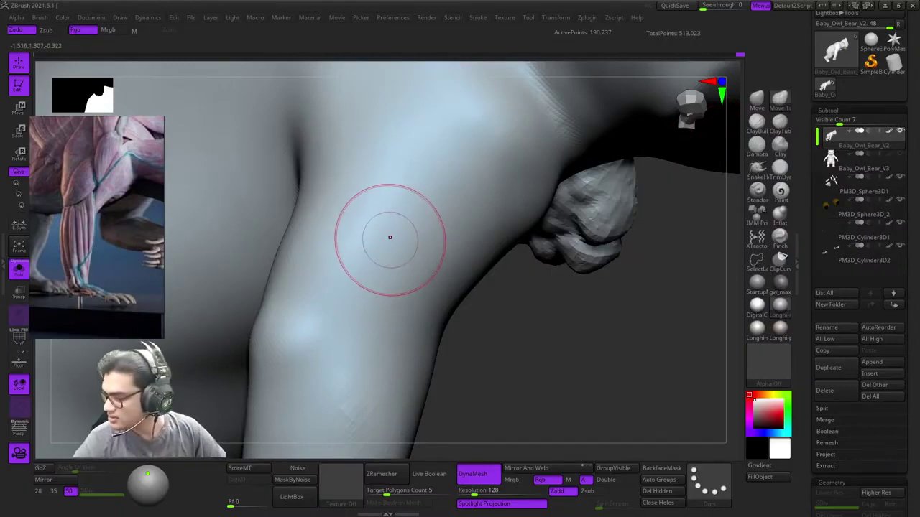
Step: Refine the bend of the elbow and the inner contour of the upper arm with small Move Topological adjustments
{"action": "right_click_drag", "start_coordinate": [431, 226], "coordinate": [489, 227], "text": "alt"}
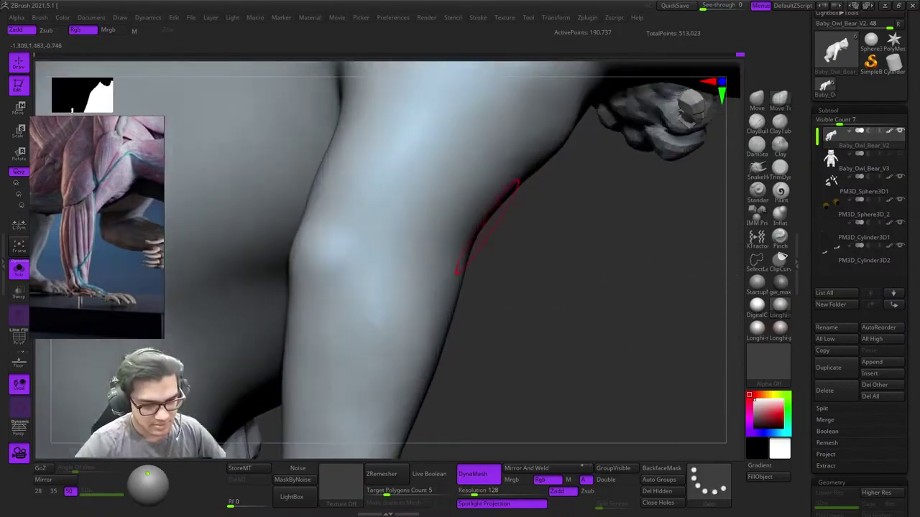
{"action": "mouse_move", "coordinate": [506, 143]}
{"action": "right_mouse_down"}
{"action": "mouse_move", "coordinate": [496, 173]}
{"action": "mouse_move", "coordinate": [517, 169]}
{"action": "right_mouse_up"}
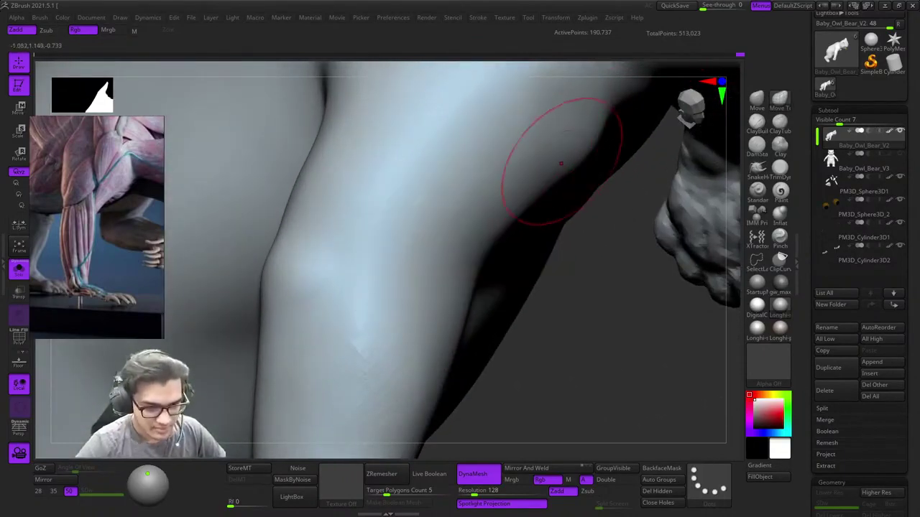
{"action": "right_click_drag", "start_coordinate": [537, 181], "coordinate": [570, 186], "text": "alt"}
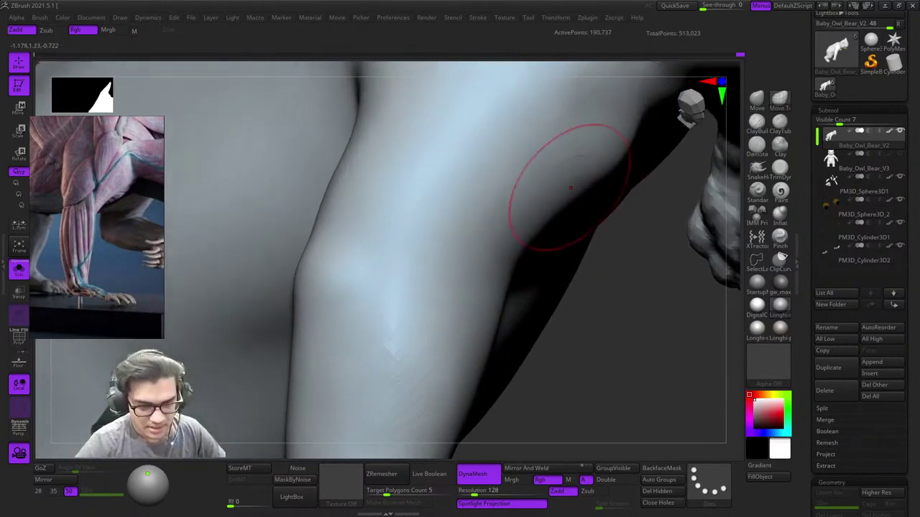
{"action": "mouse_move", "coordinate": [532, 237]}
{"action": "right_mouse_down", "text": "alt"}
{"action": "mouse_move", "coordinate": [542, 225]}
{"action": "mouse_move", "coordinate": [511, 158]}
{"action": "mouse_move", "coordinate": [552, 224]}
{"action": "mouse_move", "coordinate": [500, 262]}
{"action": "right_mouse_up", "text": "alt"}
{"action": "left_click_drag", "start_coordinate": [483, 249], "coordinate": [499, 240]}
{"action": "right_click_drag", "start_coordinate": [531, 276], "coordinate": [522, 238], "text": "ctrl"}
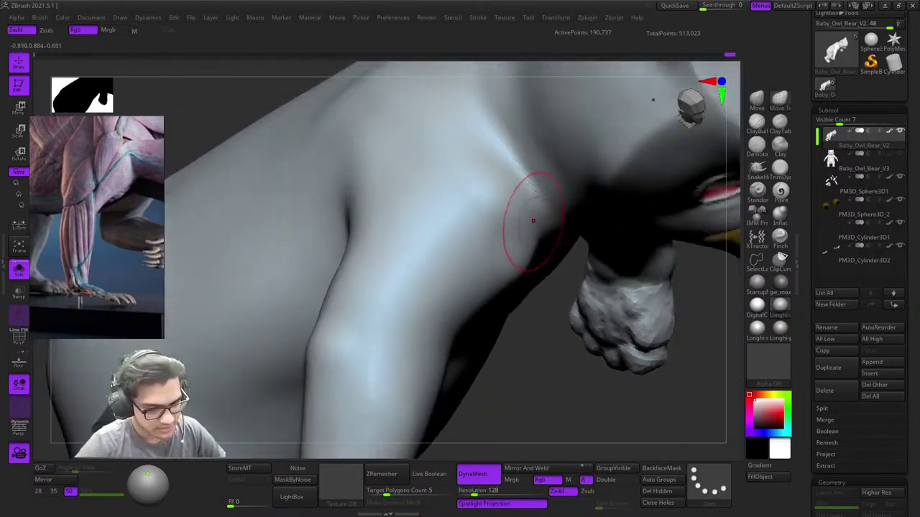
Step: Reframe the grizzly anatomy reference on the shoulder area and reshape the character's front shoulder to follow it
{"action": "mouse_move", "coordinate": [487, 176]}
{"action": "right_mouse_down", "text": "alt"}
{"action": "mouse_move", "coordinate": [505, 199]}
{"action": "mouse_move", "coordinate": [509, 167]}
{"action": "mouse_move", "coordinate": [513, 209]}
{"action": "mouse_move", "coordinate": [469, 147]}
{"action": "mouse_move", "coordinate": [471, 187]}
{"action": "right_mouse_up", "text": "alt"}
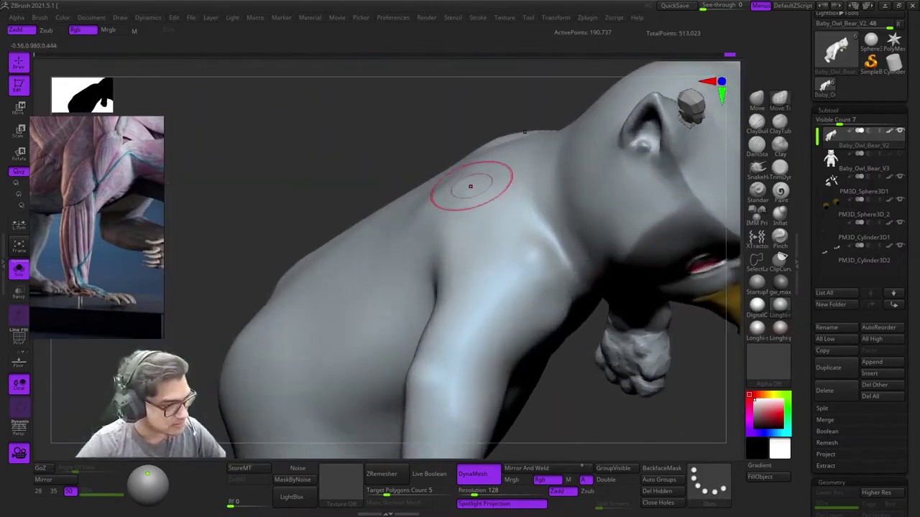
{"action": "scroll", "coordinate": [94, 154], "scroll_direction": "down", "scroll_amount": 4}
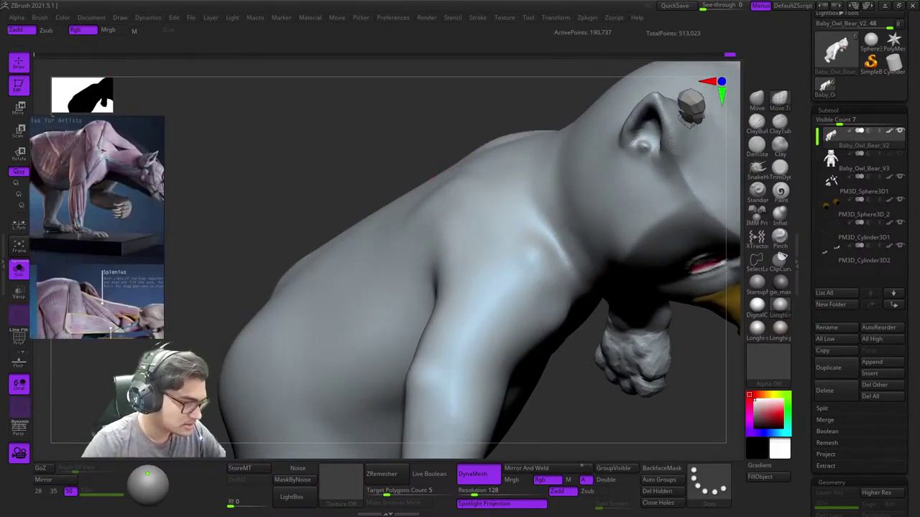
{"action": "middle_click_drag", "start_coordinate": [103, 149], "coordinate": [100, 167]}
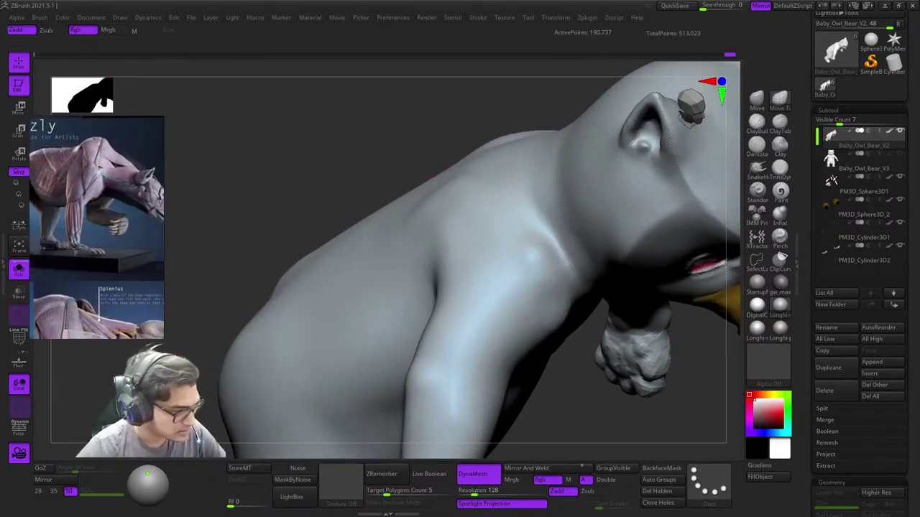
{"action": "mouse_move", "coordinate": [511, 250]}
{"action": "right_mouse_down", "text": "alt"}
{"action": "mouse_move", "coordinate": [497, 230]}
{"action": "mouse_move", "coordinate": [520, 270]}
{"action": "right_mouse_up", "text": "alt"}
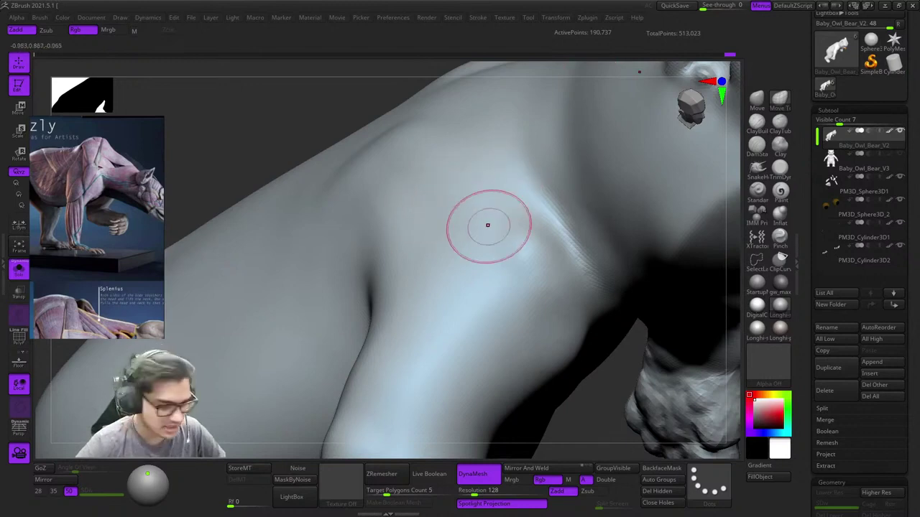
{"action": "right_click_drag", "start_coordinate": [488, 226], "coordinate": [512, 248]}
{"action": "right_click_drag", "start_coordinate": [443, 158], "coordinate": [440, 208], "text": "alt"}
{"action": "mouse_move", "coordinate": [441, 208]}
{"action": "right_mouse_down", "text": "ctrl"}
{"action": "mouse_move", "coordinate": [456, 237]}
{"action": "mouse_move", "coordinate": [448, 197]}
{"action": "mouse_move", "coordinate": [422, 193]}
{"action": "mouse_move", "coordinate": [449, 182]}
{"action": "right_mouse_up", "text": "ctrl"}
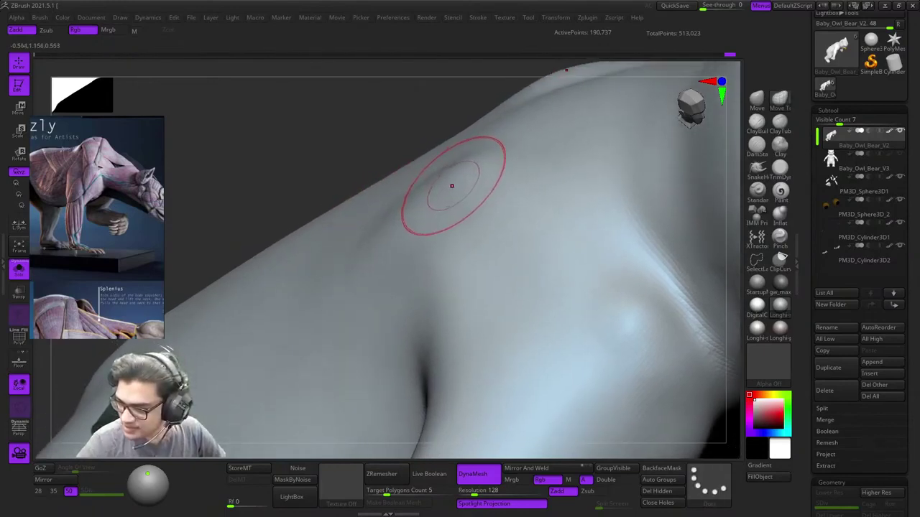
Step: Push out the shoulder blade contour on the upper back and blend it into the shoulder
{"action": "mouse_move", "coordinate": [449, 182]}
{"action": "right_mouse_down"}
{"action": "mouse_move", "coordinate": [454, 189]}
{"action": "mouse_move", "coordinate": [438, 107]}
{"action": "mouse_move", "coordinate": [455, 205]}
{"action": "mouse_move", "coordinate": [438, 205]}
{"action": "mouse_move", "coordinate": [431, 170]}
{"action": "mouse_move", "coordinate": [434, 179]}
{"action": "mouse_move", "coordinate": [466, 144]}
{"action": "mouse_move", "coordinate": [494, 218]}
{"action": "mouse_move", "coordinate": [472, 197]}
{"action": "mouse_move", "coordinate": [477, 216]}
{"action": "right_mouse_up"}
{"action": "right_click", "coordinate": [456, 206]}
{"action": "right_click_drag", "start_coordinate": [477, 215], "coordinate": [542, 254], "text": "ctrl"}
{"action": "mouse_move", "coordinate": [475, 122]}
{"action": "right_mouse_down", "text": "alt"}
{"action": "mouse_move", "coordinate": [506, 216]}
{"action": "mouse_move", "coordinate": [498, 234]}
{"action": "right_mouse_up", "text": "alt"}
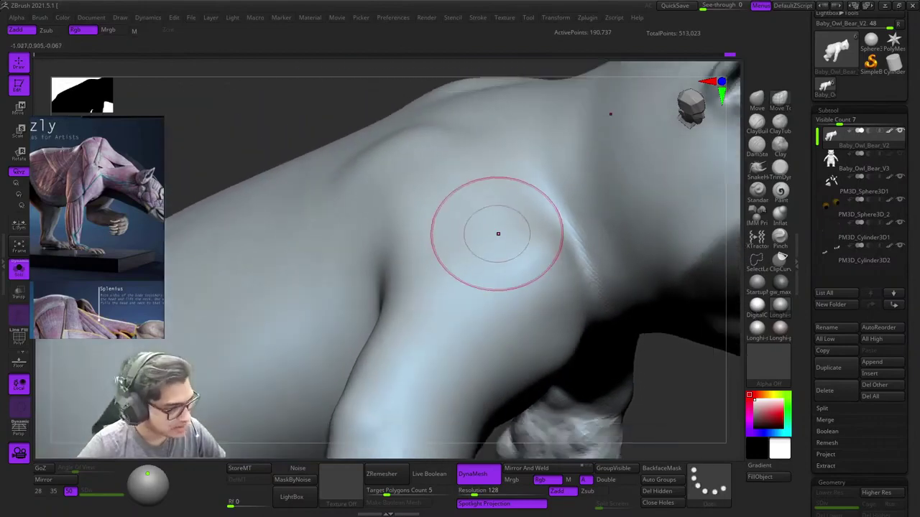
Step: Carve the crease between the neck and shoulder with the DamStandard brush and smooth its rough edge
{"action": "mouse_move", "coordinate": [480, 189]}
{"action": "right_mouse_down"}
{"action": "mouse_move", "coordinate": [489, 159]}
{"action": "mouse_move", "coordinate": [484, 220]}
{"action": "mouse_move", "coordinate": [507, 236]}
{"action": "mouse_move", "coordinate": [535, 183]}
{"action": "mouse_move", "coordinate": [559, 201]}
{"action": "mouse_move", "coordinate": [584, 172]}
{"action": "right_mouse_up"}
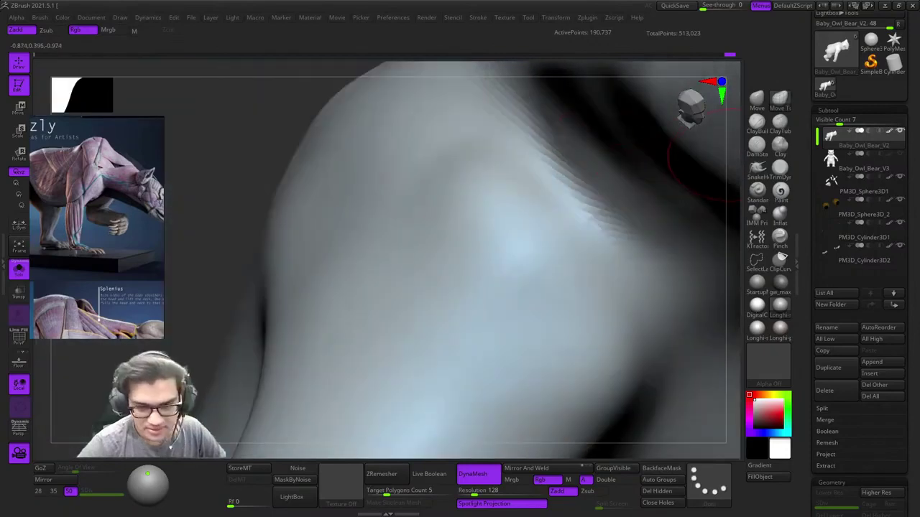
{"action": "left_click", "coordinate": [757, 146]}
{"action": "right_click_drag", "start_coordinate": [543, 134], "coordinate": [455, 197]}
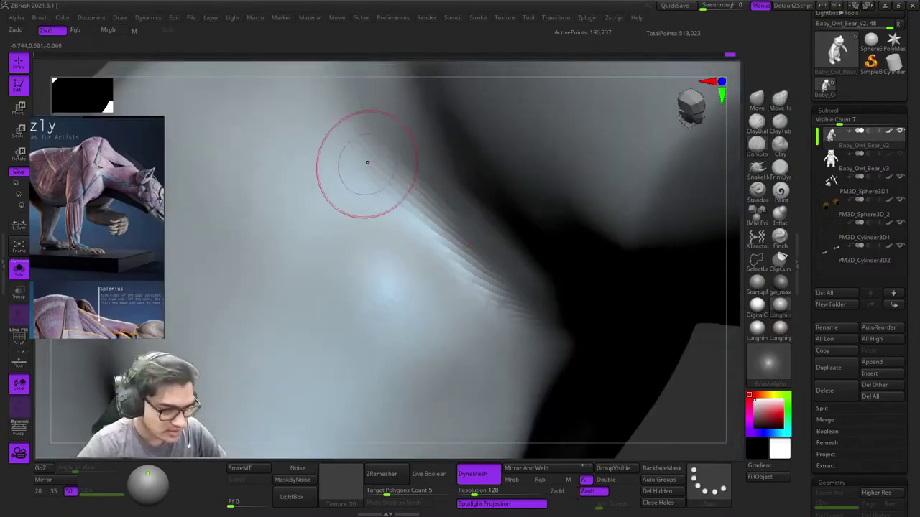
{"action": "left_click_drag", "start_coordinate": [368, 160], "coordinate": [440, 243]}
{"action": "mouse_move", "coordinate": [422, 213]}
{"action": "right_mouse_down"}
{"action": "mouse_move", "coordinate": [476, 275]}
{"action": "mouse_move", "coordinate": [472, 244]}
{"action": "right_mouse_up"}
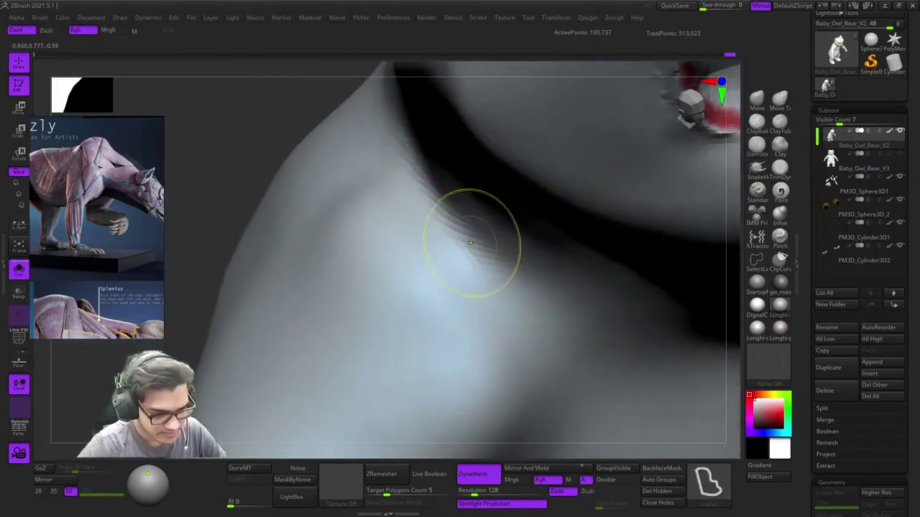
{"action": "right_click_drag", "start_coordinate": [538, 306], "coordinate": [503, 241], "text": "ctrl"}
{"action": "mouse_move", "coordinate": [503, 241]}
{"action": "right_mouse_down"}
{"action": "mouse_move", "coordinate": [464, 265]}
{"action": "mouse_move", "coordinate": [467, 284]}
{"action": "right_mouse_up"}
{"action": "mouse_move", "coordinate": [541, 333]}
{"action": "right_mouse_down", "text": "ctrl"}
{"action": "mouse_move", "coordinate": [454, 211]}
{"action": "mouse_move", "coordinate": [474, 279]}
{"action": "mouse_move", "coordinate": [487, 287]}
{"action": "right_mouse_up", "text": "ctrl"}
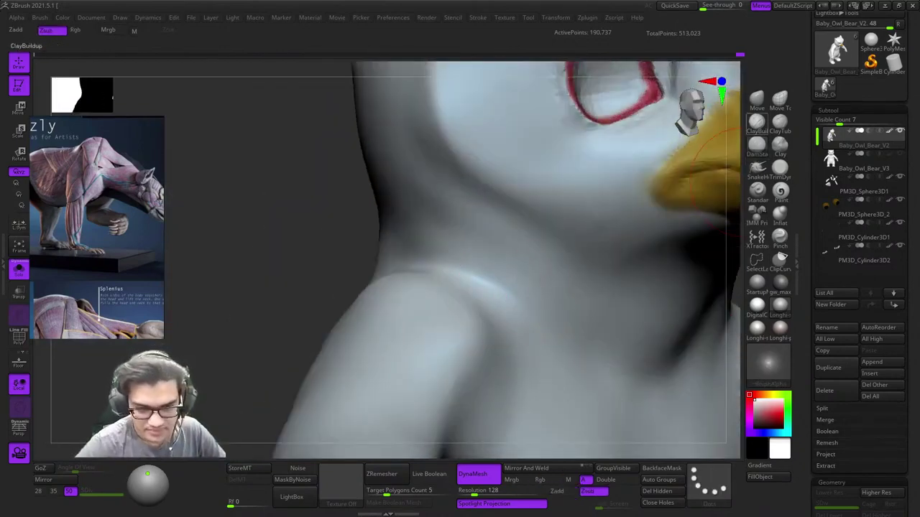
Step: Build up the side of the neck above the shoulder crease with ClayBuildup strokes and smooth them
{"action": "left_click", "coordinate": [757, 123]}
{"action": "mouse_move", "coordinate": [460, 216]}
{"action": "right_mouse_down"}
{"action": "mouse_move", "coordinate": [419, 251]}
{"action": "mouse_move", "coordinate": [414, 285]}
{"action": "right_mouse_up"}
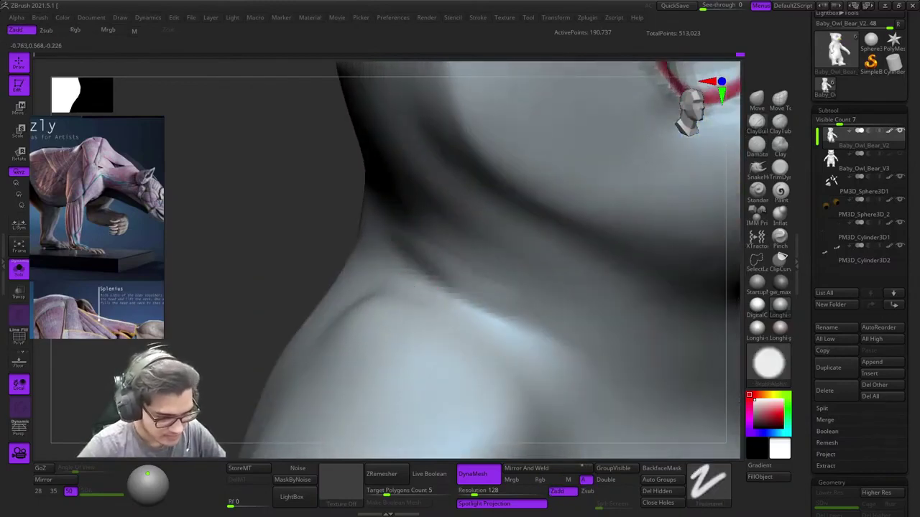
{"action": "right_click_drag", "start_coordinate": [572, 339], "coordinate": [369, 193]}
{"action": "left_click_drag", "start_coordinate": [460, 262], "coordinate": [370, 202]}
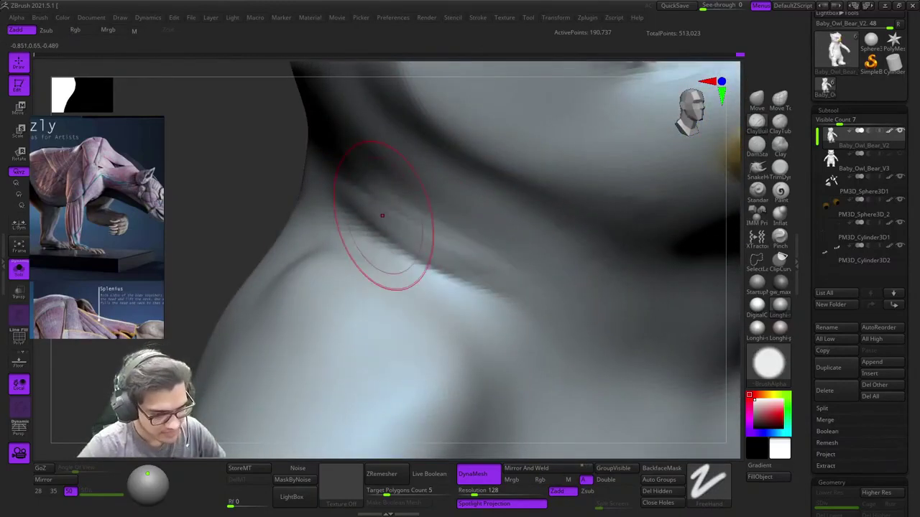
{"action": "right_click_drag", "start_coordinate": [556, 327], "coordinate": [495, 247]}
{"action": "left_click_drag", "start_coordinate": [495, 246], "coordinate": [575, 327]}
{"action": "mouse_move", "coordinate": [602, 361]}
{"action": "right_mouse_down", "text": "ctrl"}
{"action": "mouse_move", "coordinate": [592, 309]}
{"action": "mouse_move", "coordinate": [554, 335]}
{"action": "right_mouse_up", "text": "ctrl"}
{"action": "left_click_drag", "start_coordinate": [554, 334], "coordinate": [388, 209], "text": "shift"}
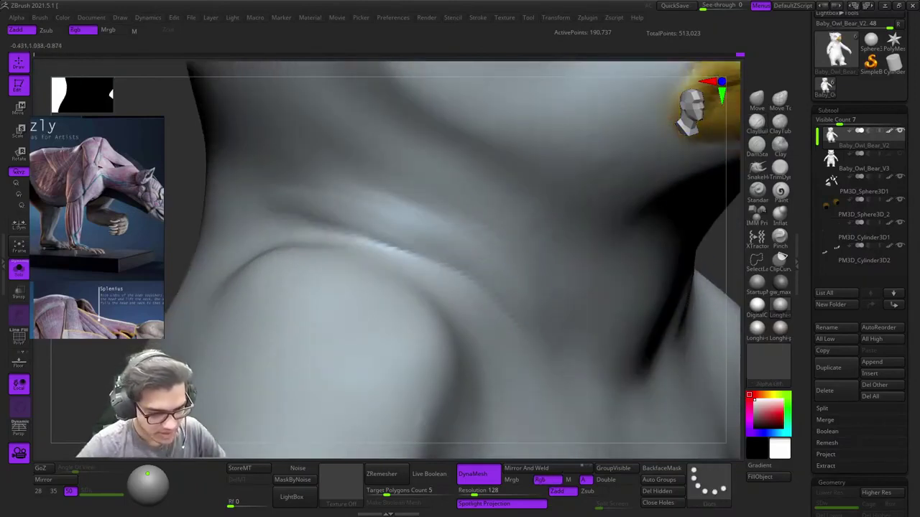
Step: Blend the neck-to-shoulder transition into the upper chest and smooth the fold on both sides
{"action": "right_click_drag", "start_coordinate": [370, 171], "coordinate": [530, 291], "text": "ctrl"}
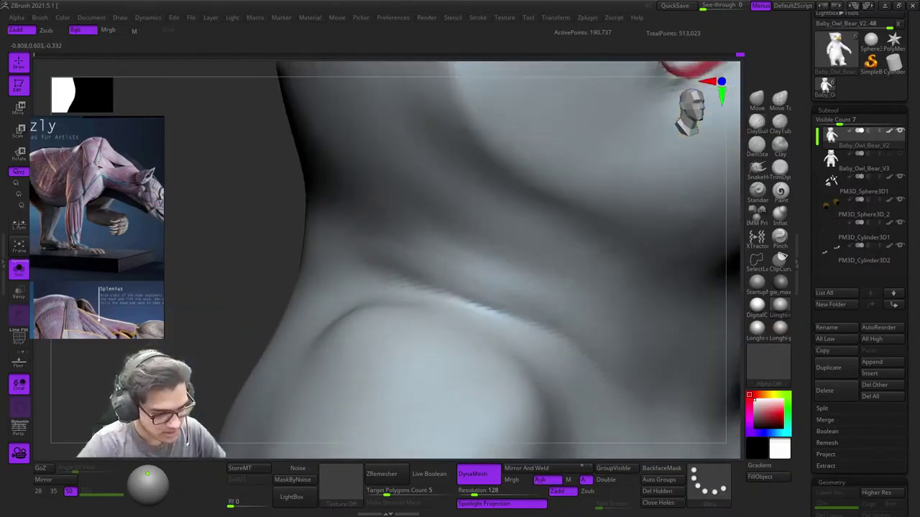
{"action": "right_click_drag", "start_coordinate": [478, 367], "coordinate": [424, 287], "text": "ctrl"}
{"action": "right_click_drag", "start_coordinate": [424, 288], "coordinate": [474, 269], "text": "ctrl"}
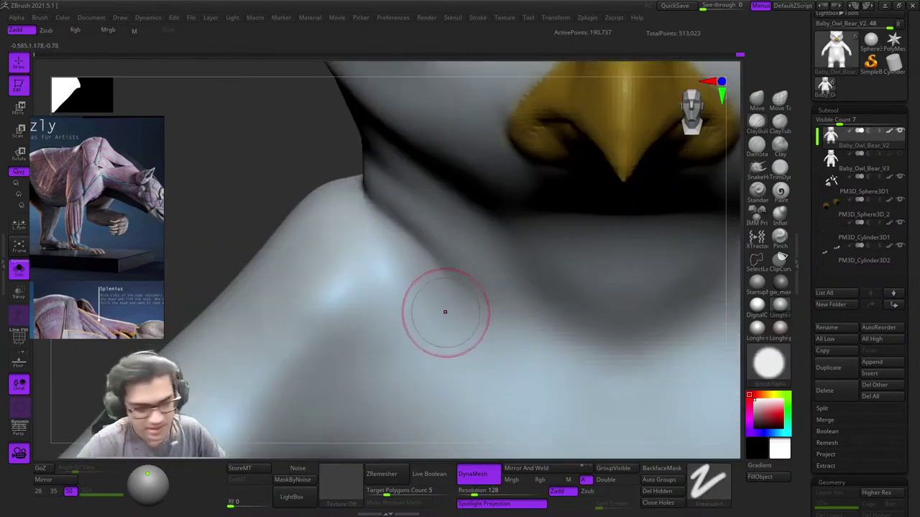
{"action": "right_click_drag", "start_coordinate": [445, 312], "coordinate": [546, 245], "text": "ctrl"}
{"action": "mouse_move", "coordinate": [575, 295]}
{"action": "right_mouse_down"}
{"action": "mouse_move", "coordinate": [517, 302]}
{"action": "mouse_move", "coordinate": [530, 344]}
{"action": "mouse_move", "coordinate": [507, 341]}
{"action": "right_mouse_up"}
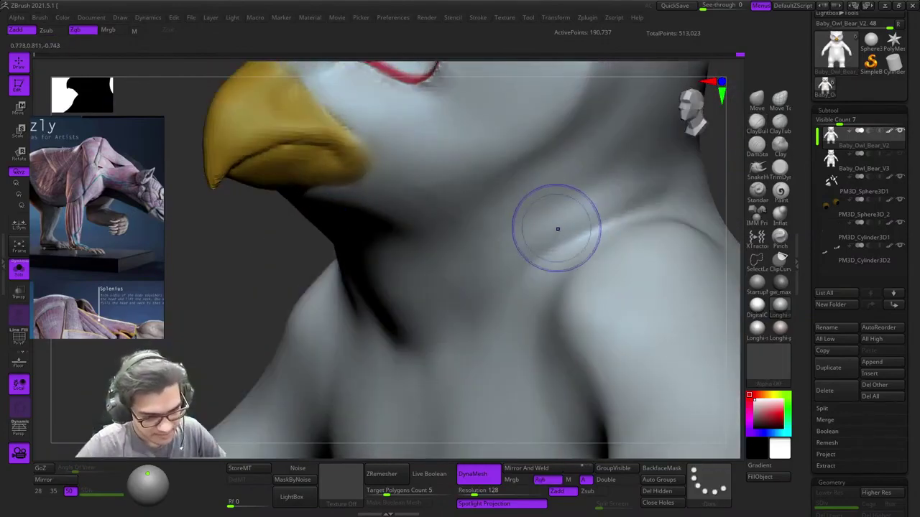
{"action": "mouse_move", "coordinate": [556, 229]}
{"action": "right_mouse_down"}
{"action": "mouse_move", "coordinate": [496, 220]}
{"action": "mouse_move", "coordinate": [506, 222]}
{"action": "right_mouse_up"}
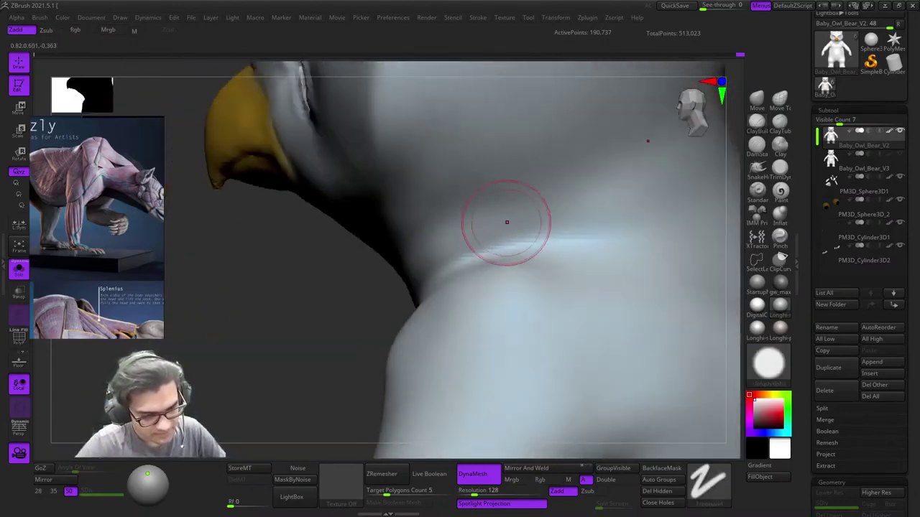
{"action": "right_click_drag", "start_coordinate": [616, 206], "coordinate": [575, 154], "text": "ctrl"}
Step: Add clay along the base of the neck behind the ear and smooth it into the shoulder
{"action": "mouse_move", "coordinate": [532, 180]}
{"action": "right_mouse_down"}
{"action": "mouse_move", "coordinate": [597, 183]}
{"action": "mouse_move", "coordinate": [596, 249]}
{"action": "mouse_move", "coordinate": [573, 310]}
{"action": "right_mouse_up"}
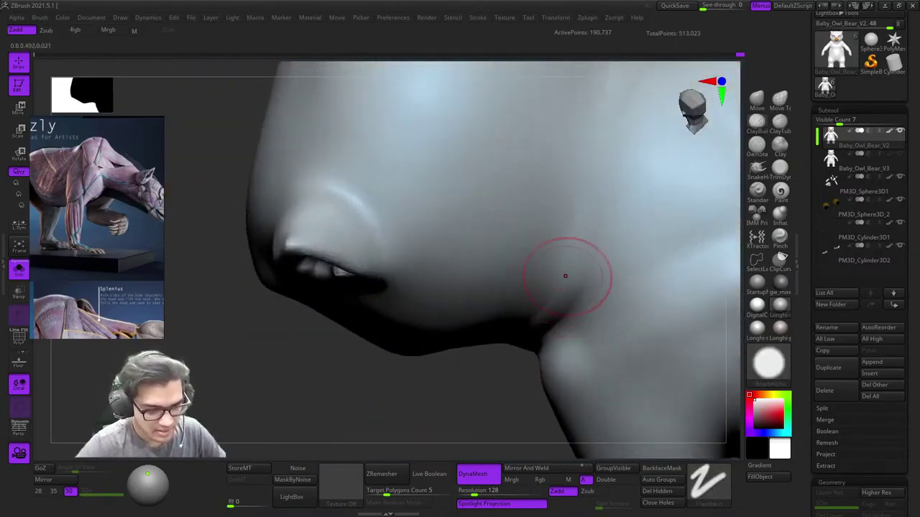
{"action": "right_click_drag", "start_coordinate": [566, 276], "coordinate": [595, 216]}
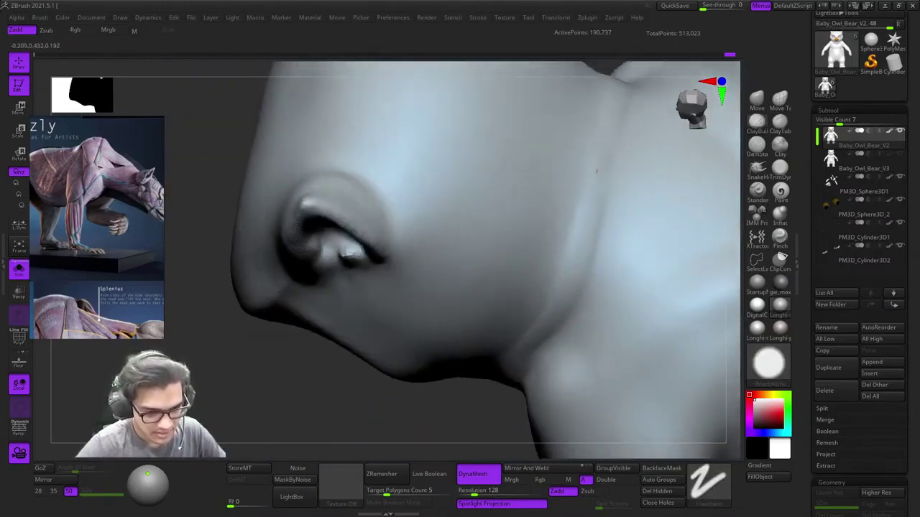
{"action": "left_click_drag", "start_coordinate": [633, 225], "coordinate": [543, 345]}
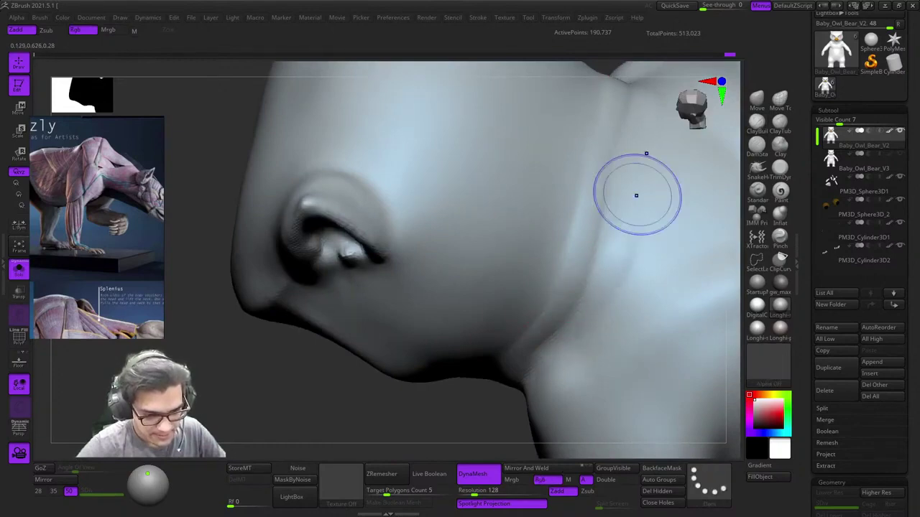
{"action": "left_click_drag", "start_coordinate": [636, 194], "coordinate": [549, 349], "text": "shift"}
{"action": "right_click_drag", "start_coordinate": [533, 233], "coordinate": [540, 287]}
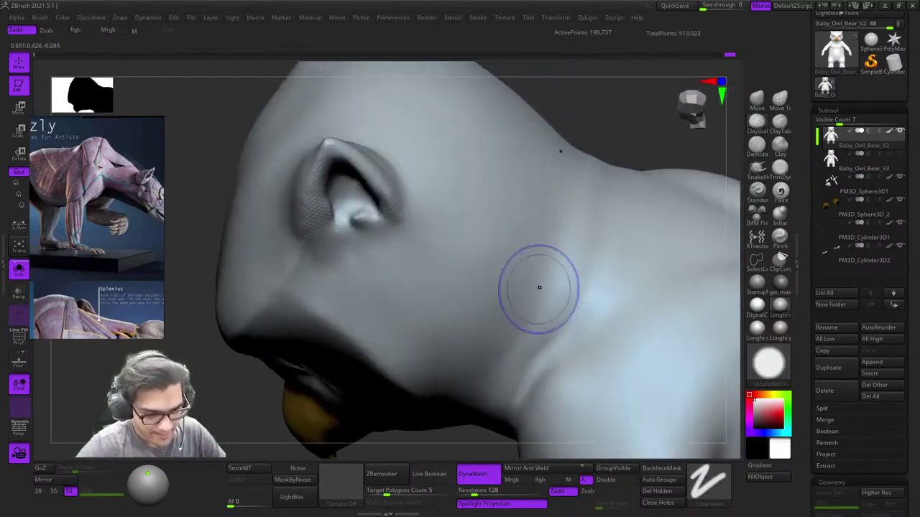
{"action": "left_click_drag", "start_coordinate": [539, 288], "coordinate": [539, 314], "text": "shift"}
Step: Smooth the remaining unevenness where the neck meets the shoulders and upper chest
{"action": "right_click_drag", "start_coordinate": [540, 314], "coordinate": [574, 287], "text": "ctrl"}
{"action": "mouse_move", "coordinate": [460, 241]}
{"action": "right_mouse_down", "text": "ctrl"}
{"action": "mouse_move", "coordinate": [510, 261]}
{"action": "mouse_move", "coordinate": [528, 240]}
{"action": "right_mouse_up", "text": "ctrl"}
{"action": "left_click_drag", "start_coordinate": [528, 240], "coordinate": [536, 251], "text": "shift"}
{"action": "right_click_drag", "start_coordinate": [535, 251], "coordinate": [445, 216], "text": "ctrl"}
{"action": "mouse_move", "coordinate": [445, 216]}
{"action": "right_mouse_down"}
{"action": "mouse_move", "coordinate": [359, 209]}
{"action": "mouse_move", "coordinate": [482, 337]}
{"action": "mouse_move", "coordinate": [493, 240]}
{"action": "mouse_move", "coordinate": [528, 316]}
{"action": "mouse_move", "coordinate": [475, 304]}
{"action": "mouse_move", "coordinate": [532, 237]}
{"action": "right_mouse_up"}
{"action": "right_click_drag", "start_coordinate": [531, 237], "coordinate": [548, 287], "text": "ctrl"}
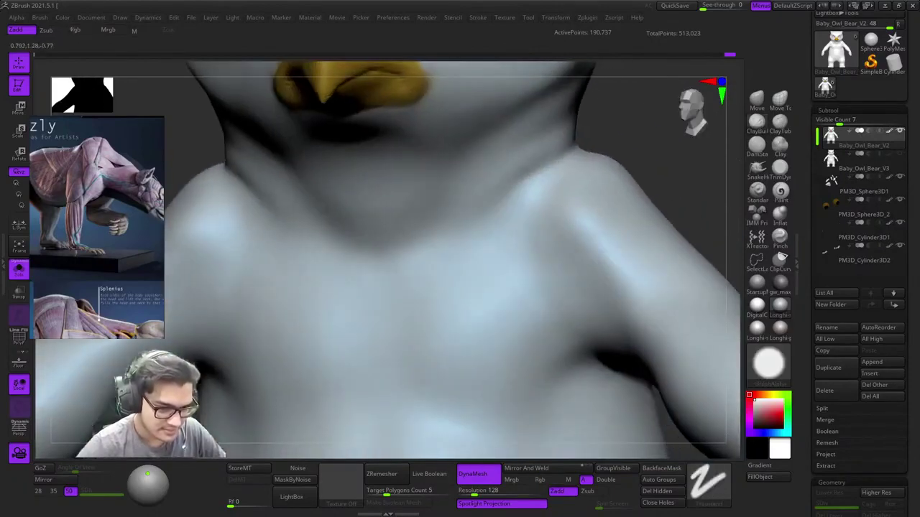
Step: Adjust the elbow's point and the back edge of the forearm with the Move Topological brush
{"action": "right_click_drag", "start_coordinate": [548, 250], "coordinate": [488, 154]}
{"action": "mouse_move", "coordinate": [402, 208]}
{"action": "right_mouse_down"}
{"action": "mouse_move", "coordinate": [480, 215]}
{"action": "mouse_move", "coordinate": [439, 230]}
{"action": "mouse_move", "coordinate": [506, 232]}
{"action": "mouse_move", "coordinate": [472, 158]}
{"action": "mouse_move", "coordinate": [442, 208]}
{"action": "mouse_move", "coordinate": [471, 218]}
{"action": "mouse_move", "coordinate": [457, 259]}
{"action": "mouse_move", "coordinate": [503, 237]}
{"action": "mouse_move", "coordinate": [494, 188]}
{"action": "mouse_move", "coordinate": [497, 219]}
{"action": "right_mouse_up"}
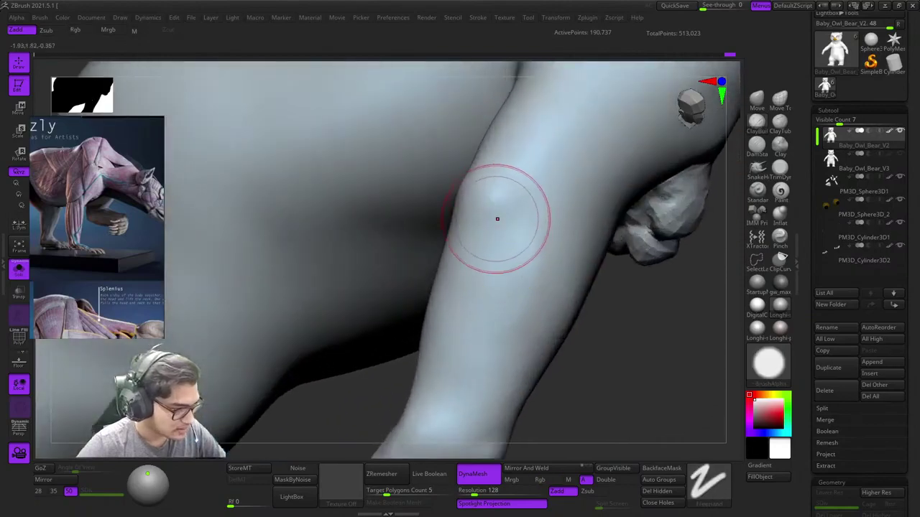
{"action": "left_click", "coordinate": [779, 100]}
{"action": "mouse_move", "coordinate": [452, 171]}
{"action": "right_mouse_down"}
{"action": "mouse_move", "coordinate": [455, 154]}
{"action": "mouse_move", "coordinate": [460, 183]}
{"action": "right_mouse_up"}
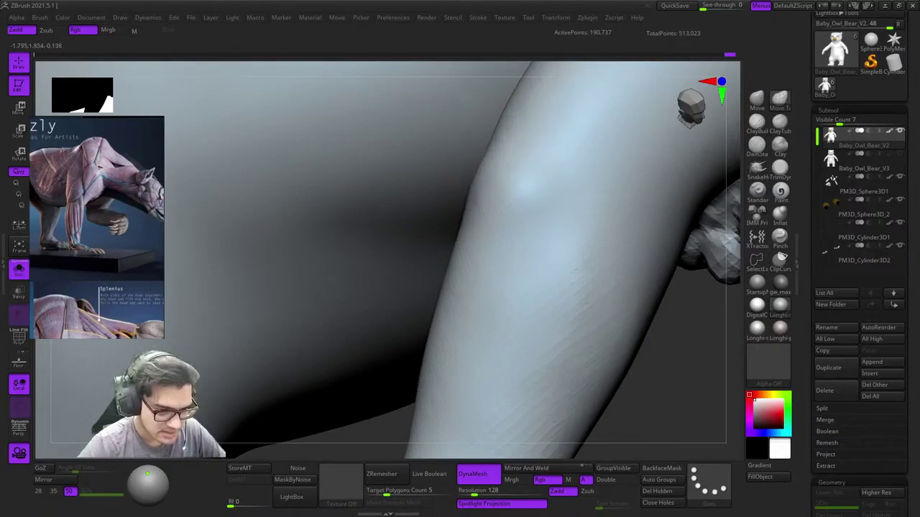
{"action": "mouse_move", "coordinate": [500, 184]}
{"action": "right_mouse_down", "text": "ctrl"}
{"action": "mouse_move", "coordinate": [503, 206]}
{"action": "mouse_move", "coordinate": [428, 204]}
{"action": "mouse_move", "coordinate": [449, 230]}
{"action": "mouse_move", "coordinate": [488, 175]}
{"action": "right_mouse_up", "text": "ctrl"}
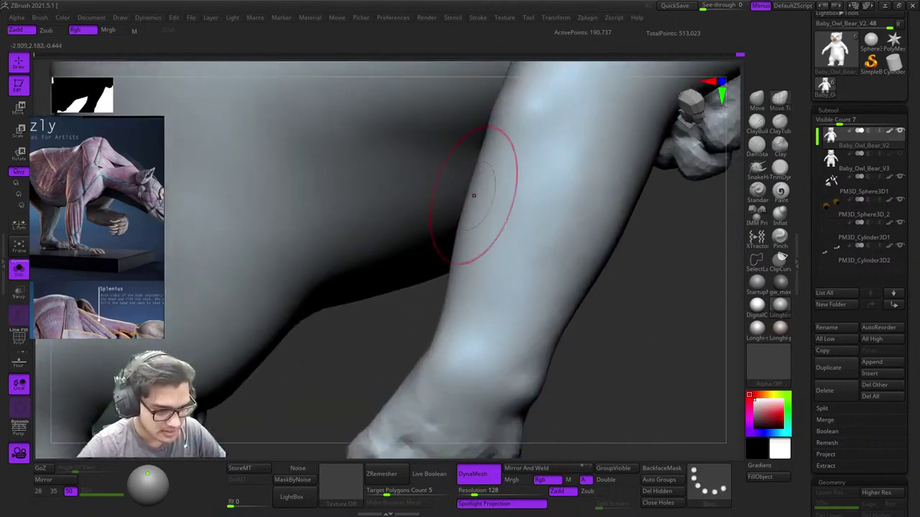
Step: Pull the armpit fold behind the upper arm into a cleaner shape
{"action": "right_click_drag", "start_coordinate": [533, 296], "coordinate": [494, 243], "text": "ctrl"}
{"action": "right_click_drag", "start_coordinate": [514, 202], "coordinate": [496, 259], "text": "ctrl"}
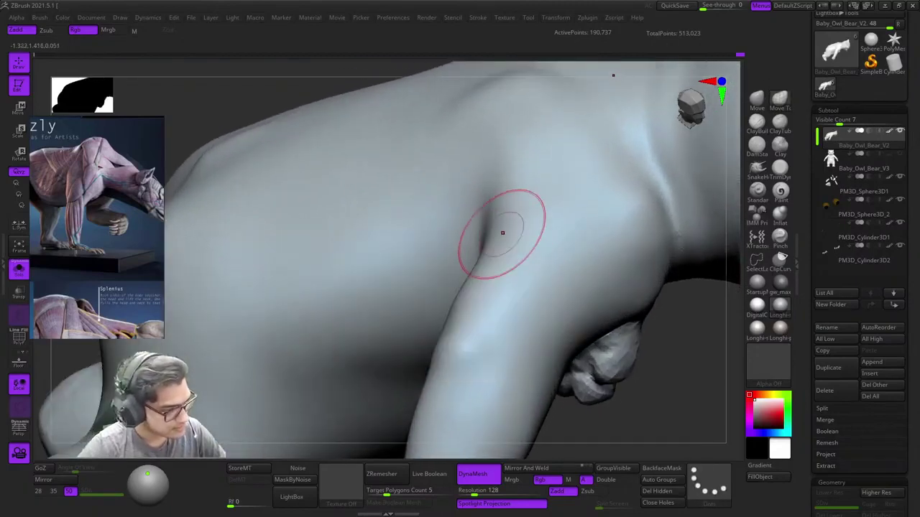
{"action": "left_click_drag", "start_coordinate": [488, 226], "coordinate": [498, 213]}
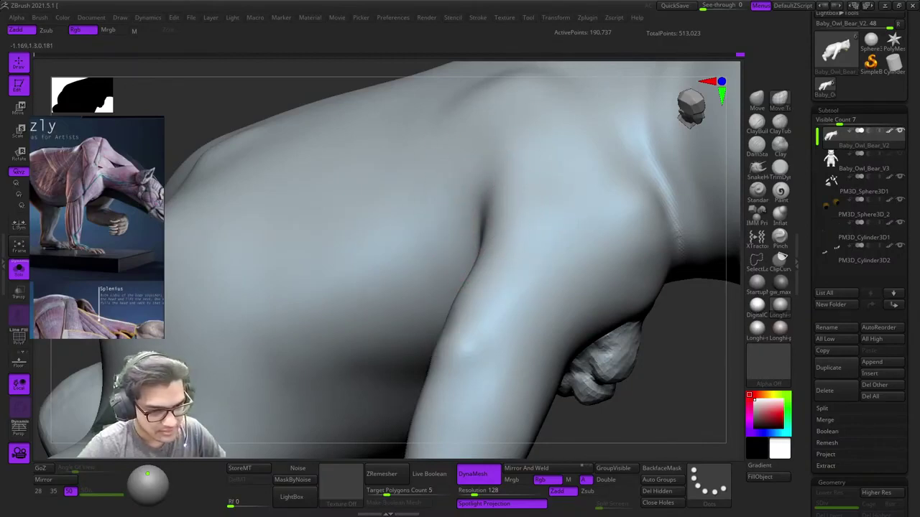
Step: Refine the armpit crease behind the upper arm with the Dam Standard brush and smooth it into the arm and torso
{"action": "mouse_move", "coordinate": [503, 277]}
{"action": "right_mouse_down", "text": "ctrl"}
{"action": "mouse_move", "coordinate": [493, 205]}
{"action": "mouse_move", "coordinate": [438, 212]}
{"action": "mouse_move", "coordinate": [546, 216]}
{"action": "mouse_move", "coordinate": [553, 266]}
{"action": "mouse_move", "coordinate": [596, 208]}
{"action": "mouse_move", "coordinate": [640, 122]}
{"action": "mouse_move", "coordinate": [662, 165]}
{"action": "right_mouse_up", "text": "ctrl"}
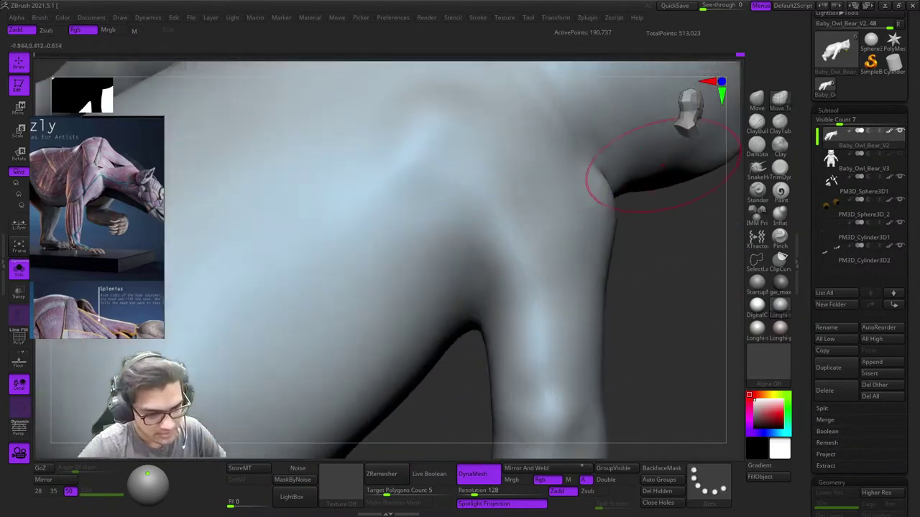
{"action": "left_click", "coordinate": [751, 148]}
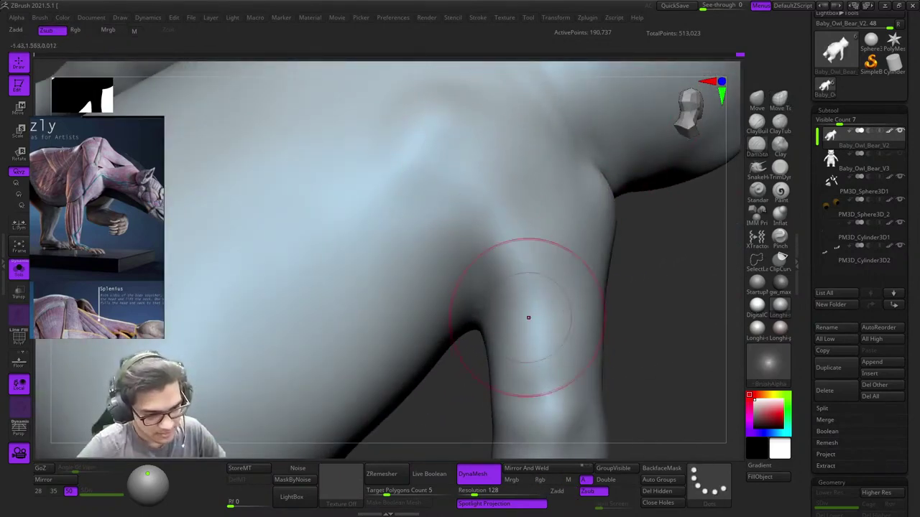
{"action": "mouse_move", "coordinate": [439, 299]}
{"action": "right_mouse_down"}
{"action": "mouse_move", "coordinate": [505, 232]}
{"action": "mouse_move", "coordinate": [492, 205]}
{"action": "right_mouse_up"}
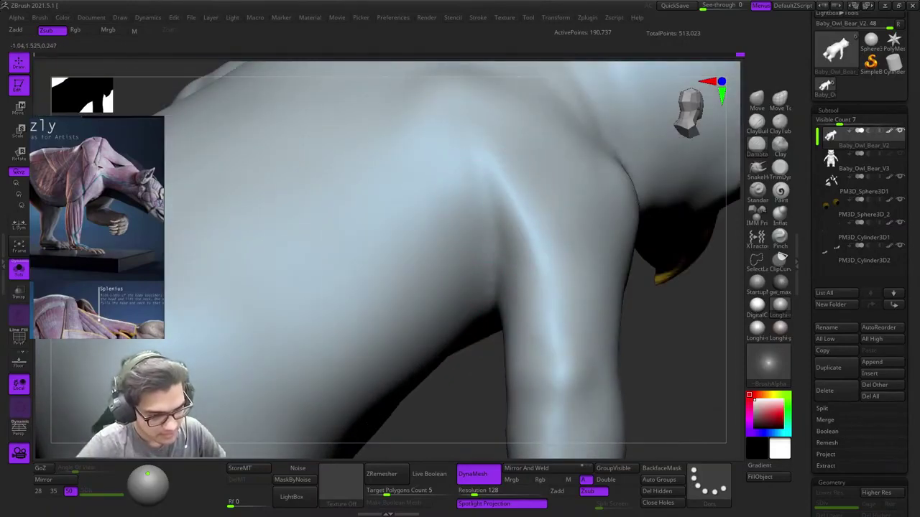
{"action": "mouse_move", "coordinate": [486, 350]}
{"action": "right_mouse_down", "text": "ctrl"}
{"action": "mouse_move", "coordinate": [489, 261]}
{"action": "mouse_move", "coordinate": [409, 252]}
{"action": "mouse_move", "coordinate": [467, 228]}
{"action": "mouse_move", "coordinate": [464, 205]}
{"action": "mouse_move", "coordinate": [477, 265]}
{"action": "mouse_move", "coordinate": [450, 333]}
{"action": "mouse_move", "coordinate": [466, 258]}
{"action": "right_mouse_up", "text": "ctrl"}
{"action": "mouse_move", "coordinate": [466, 259]}
{"action": "left_mouse_down", "text": "shift"}
{"action": "mouse_move", "coordinate": [453, 273]}
{"action": "mouse_move", "coordinate": [474, 287]}
{"action": "left_mouse_up", "text": "shift"}
{"action": "mouse_move", "coordinate": [474, 288]}
{"action": "right_mouse_down"}
{"action": "mouse_move", "coordinate": [468, 241]}
{"action": "mouse_move", "coordinate": [449, 216]}
{"action": "right_mouse_up"}
{"action": "left_click_drag", "start_coordinate": [449, 216], "coordinate": [439, 204], "text": "shift"}
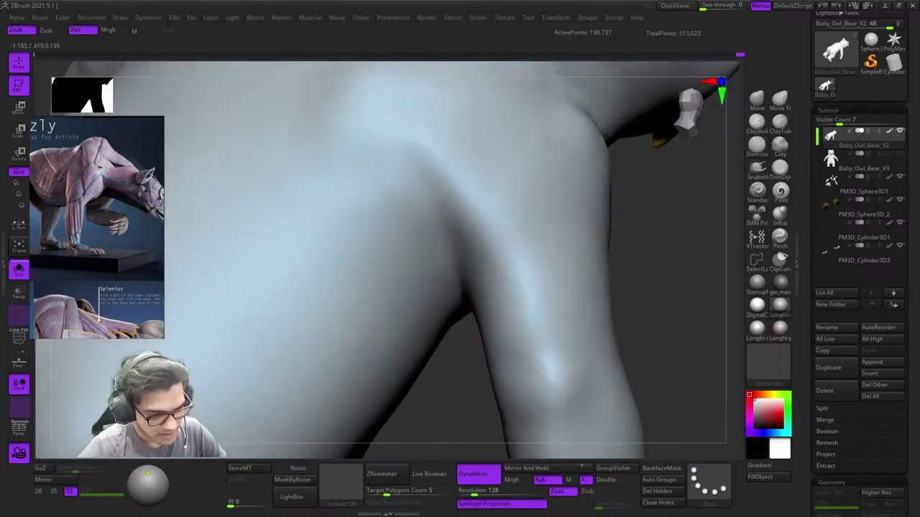
{"action": "left_click_drag", "start_coordinate": [549, 365], "coordinate": [542, 345], "text": "shift"}
{"action": "right_click_drag", "start_coordinate": [541, 345], "coordinate": [541, 293], "text": "alt"}
Step: Build up clay along the back of the upper arm below the armpit with ClayBuildup and smooth the strokes
{"action": "left_click", "coordinate": [756, 123]}
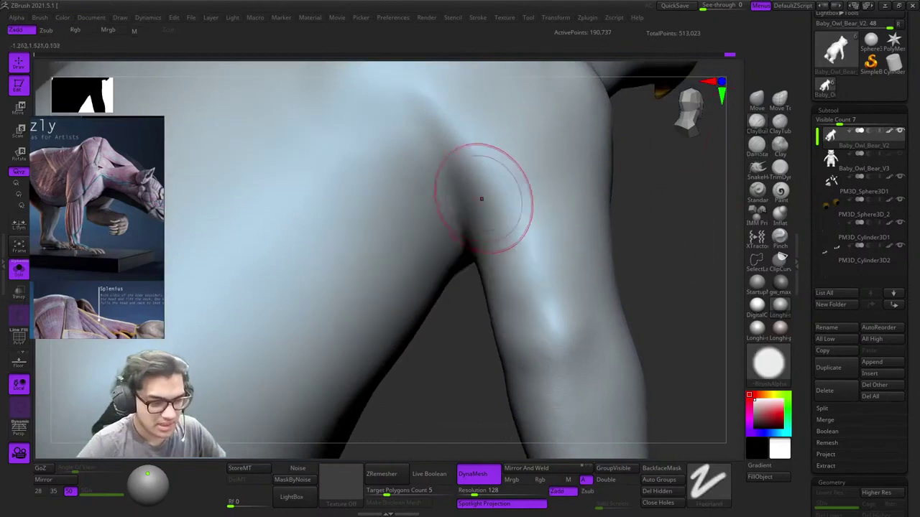
{"action": "right_click", "coordinate": [438, 296]}
{"action": "left_click_drag", "start_coordinate": [501, 224], "coordinate": [514, 270]}
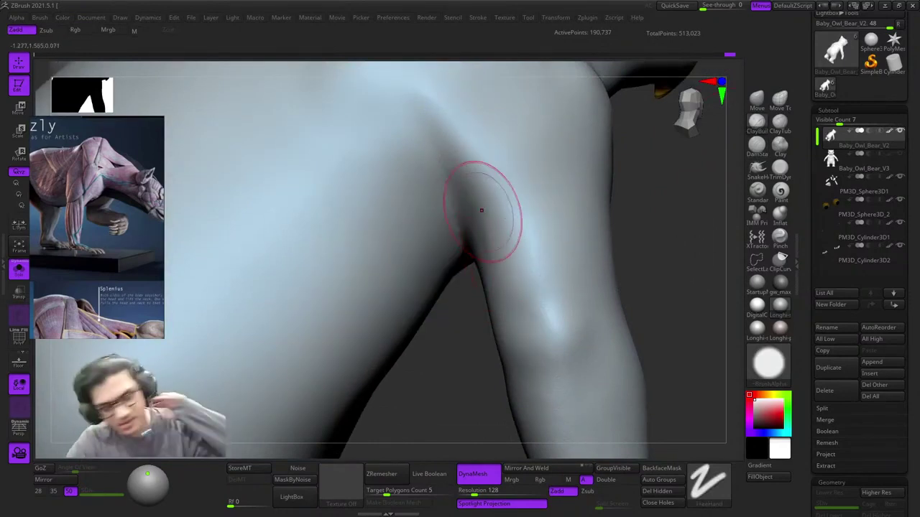
{"action": "key", "text": "space"}
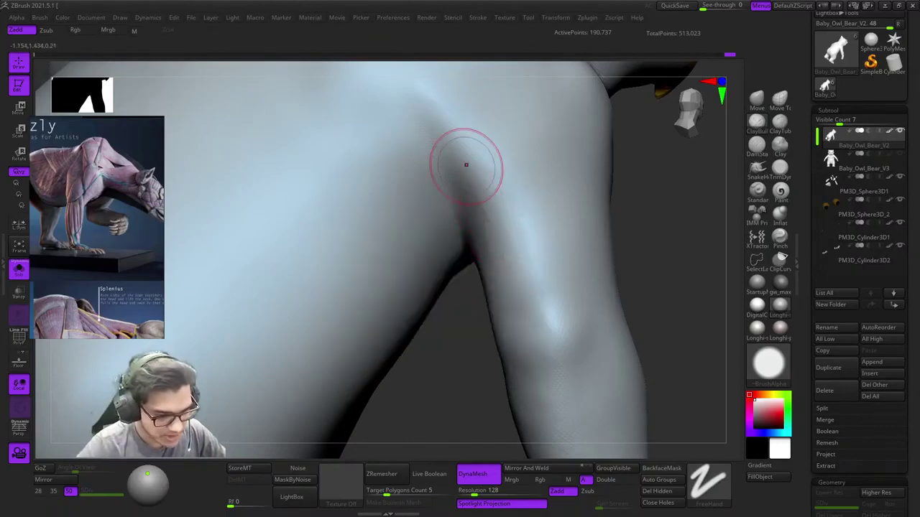
{"action": "right_click", "coordinate": [424, 267]}
{"action": "right_click_drag", "start_coordinate": [488, 205], "coordinate": [476, 180]}
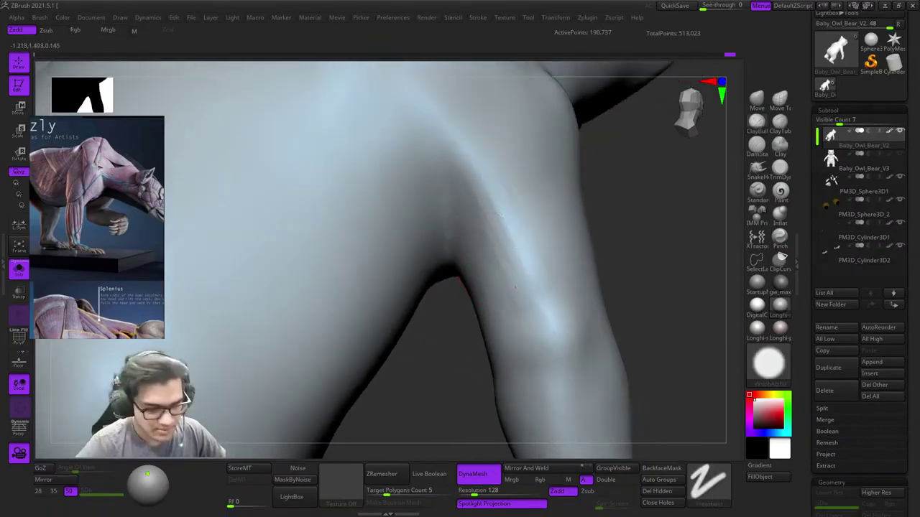
{"action": "left_click_drag", "start_coordinate": [501, 216], "coordinate": [511, 300]}
{"action": "right_click_drag", "start_coordinate": [503, 279], "coordinate": [499, 292]}
{"action": "left_click_drag", "start_coordinate": [445, 165], "coordinate": [542, 349], "text": "shift"}
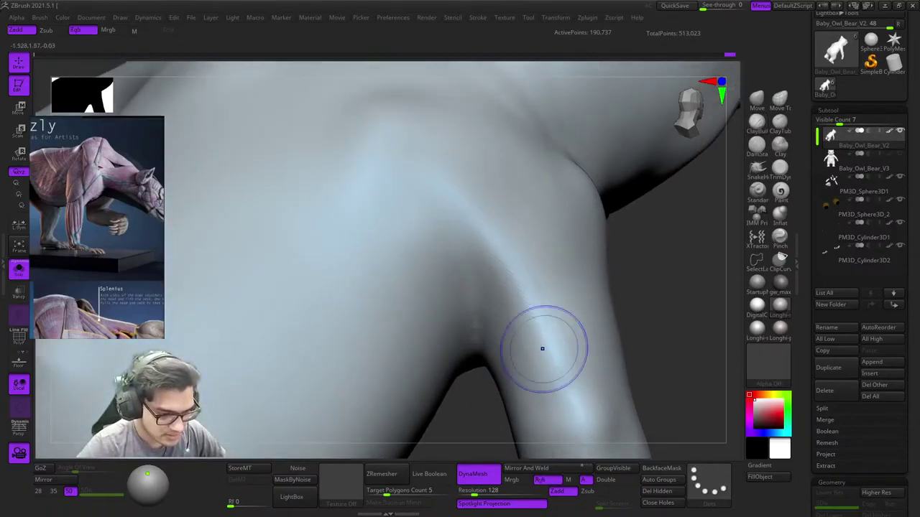
Step: Examine the armpit fold and the underside of the upper arm from several angles, with the Dam Standard brush ready
{"action": "mouse_move", "coordinate": [539, 338]}
{"action": "right_mouse_down"}
{"action": "mouse_move", "coordinate": [510, 207]}
{"action": "mouse_move", "coordinate": [530, 251]}
{"action": "mouse_move", "coordinate": [507, 247]}
{"action": "mouse_move", "coordinate": [560, 242]}
{"action": "mouse_move", "coordinate": [549, 176]}
{"action": "mouse_move", "coordinate": [607, 191]}
{"action": "mouse_move", "coordinate": [610, 280]}
{"action": "mouse_move", "coordinate": [539, 238]}
{"action": "mouse_move", "coordinate": [567, 248]}
{"action": "right_mouse_up"}
{"action": "right_click_drag", "start_coordinate": [567, 248], "coordinate": [556, 194], "text": "ctrl"}
{"action": "mouse_move", "coordinate": [496, 197]}
{"action": "right_mouse_down"}
{"action": "mouse_move", "coordinate": [532, 201]}
{"action": "mouse_move", "coordinate": [493, 271]}
{"action": "mouse_move", "coordinate": [479, 207]}
{"action": "mouse_move", "coordinate": [496, 263]}
{"action": "right_mouse_up"}
{"action": "mouse_move", "coordinate": [495, 262]}
{"action": "right_mouse_down"}
{"action": "mouse_move", "coordinate": [505, 197]}
{"action": "mouse_move", "coordinate": [488, 209]}
{"action": "mouse_move", "coordinate": [470, 254]}
{"action": "mouse_move", "coordinate": [482, 201]}
{"action": "right_mouse_up"}
{"action": "mouse_move", "coordinate": [481, 201]}
{"action": "right_mouse_down", "text": "ctrl"}
{"action": "mouse_move", "coordinate": [483, 223]}
{"action": "mouse_move", "coordinate": [462, 264]}
{"action": "mouse_move", "coordinate": [533, 272]}
{"action": "right_mouse_up", "text": "ctrl"}
{"action": "left_click", "coordinate": [752, 143]}
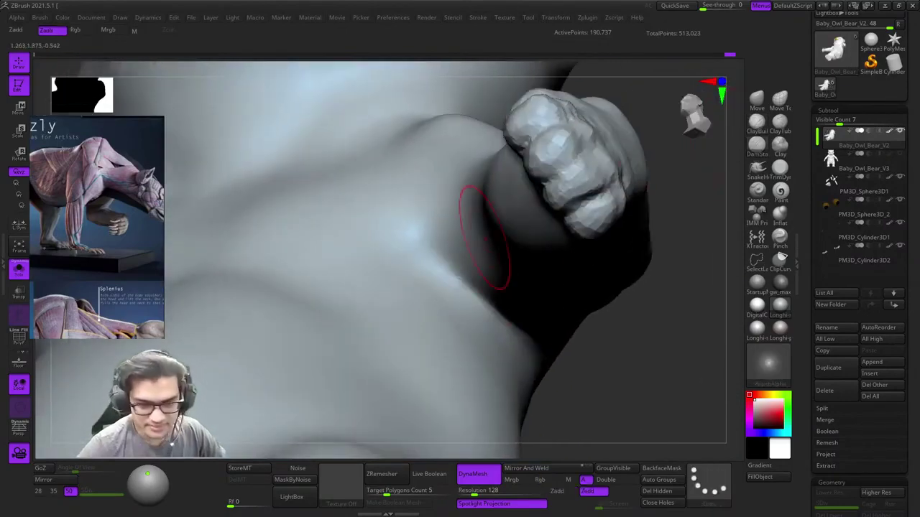
{"action": "mouse_move", "coordinate": [463, 289]}
{"action": "right_mouse_down"}
{"action": "mouse_move", "coordinate": [448, 271]}
{"action": "mouse_move", "coordinate": [495, 260]}
{"action": "right_mouse_up"}
{"action": "right_click_drag", "start_coordinate": [471, 401], "coordinate": [440, 342], "text": "alt"}
{"action": "right_click", "coordinate": [439, 342]}
{"action": "mouse_move", "coordinate": [521, 303]}
{"action": "right_mouse_down"}
{"action": "mouse_move", "coordinate": [545, 316]}
{"action": "mouse_move", "coordinate": [568, 313]}
{"action": "right_mouse_up"}
{"action": "right_click_drag", "start_coordinate": [491, 276], "coordinate": [506, 267]}
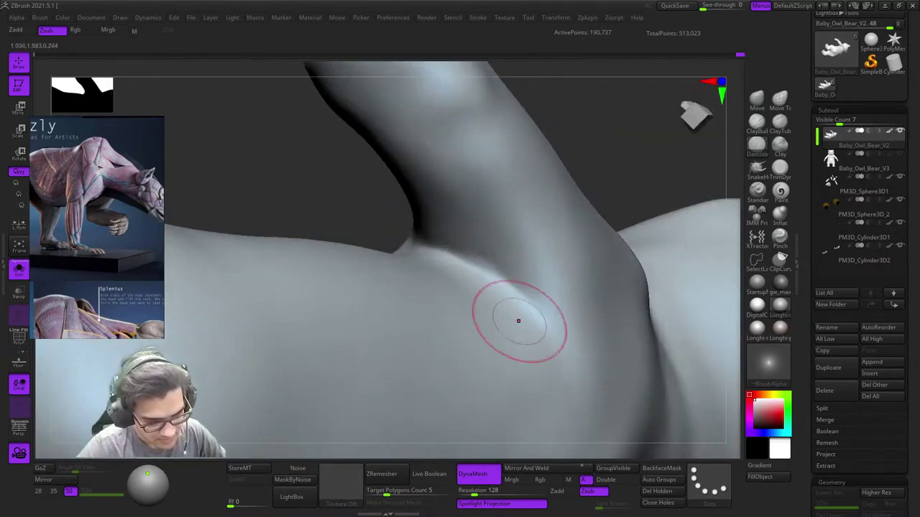
{"action": "right_click_drag", "start_coordinate": [517, 320], "coordinate": [502, 332]}
Step: Build up clay along the torso side of the armpit fold with ClayBuildup to fill out its edge
{"action": "left_click", "coordinate": [757, 124]}
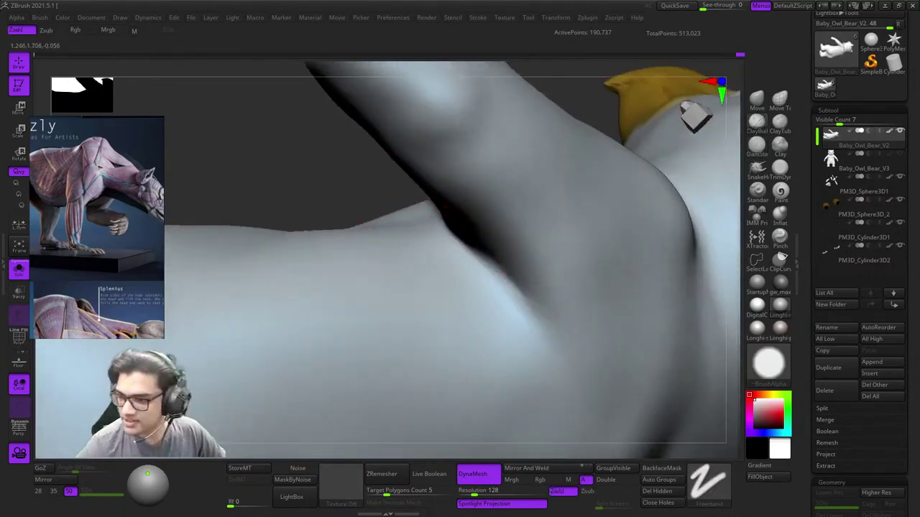
{"action": "mouse_move", "coordinate": [432, 210]}
{"action": "right_mouse_down", "text": "ctrl"}
{"action": "mouse_move", "coordinate": [464, 238]}
{"action": "mouse_move", "coordinate": [474, 300]}
{"action": "right_mouse_up", "text": "ctrl"}
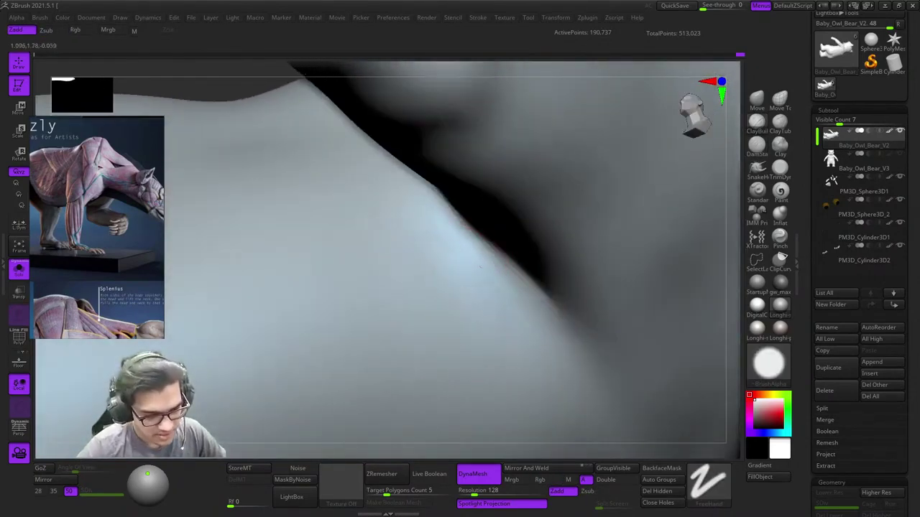
{"action": "left_click_drag", "start_coordinate": [496, 266], "coordinate": [550, 338]}
{"action": "right_click_drag", "start_coordinate": [523, 304], "coordinate": [470, 282]}
{"action": "left_click_drag", "start_coordinate": [513, 321], "coordinate": [515, 352]}
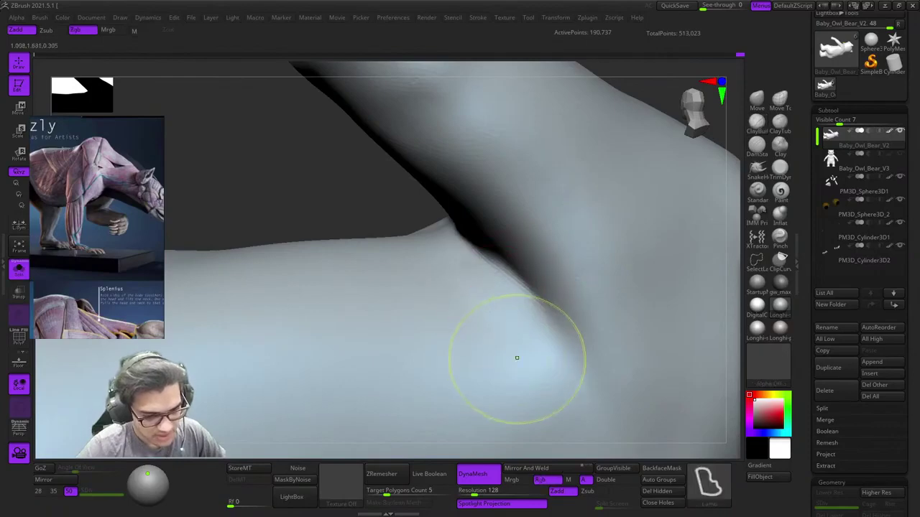
{"action": "right_click_drag", "start_coordinate": [515, 358], "coordinate": [501, 327], "text": "ctrl"}
{"action": "right_click_drag", "start_coordinate": [502, 327], "coordinate": [491, 323]}
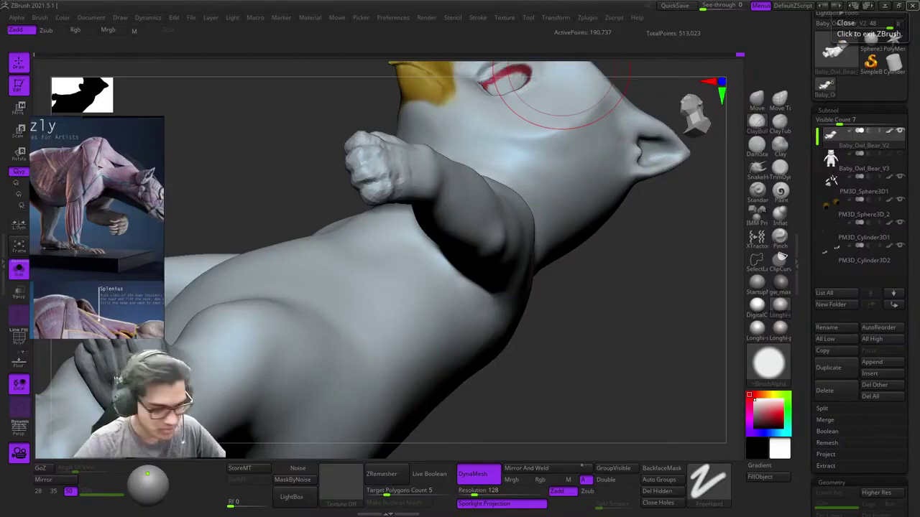
Step: Check the overall figure, the chest and the transition from neck to shoulder from the front and side
{"action": "left_click_drag", "start_coordinate": [610, 262], "coordinate": [589, 317]}
{"action": "key", "text": "shift+f"}
{"action": "key", "text": "shift+f"}
{"action": "key", "text": "f"}
{"action": "left_click_drag", "start_coordinate": [589, 317], "coordinate": [546, 360], "text": "alt"}
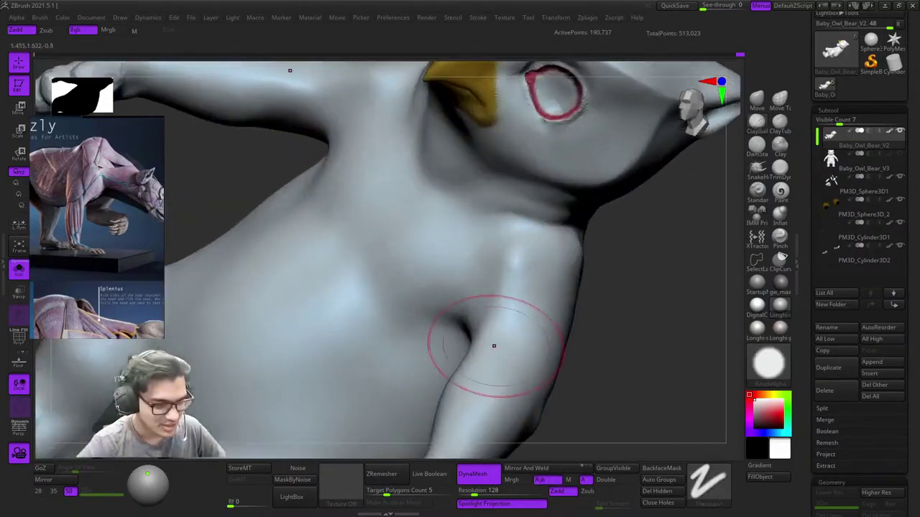
{"action": "left_click_drag", "start_coordinate": [618, 345], "coordinate": [575, 388], "text": "shift"}
{"action": "right_click_drag", "start_coordinate": [460, 215], "coordinate": [467, 281], "text": "ctrl"}
{"action": "right_click_drag", "start_coordinate": [561, 230], "coordinate": [474, 280]}
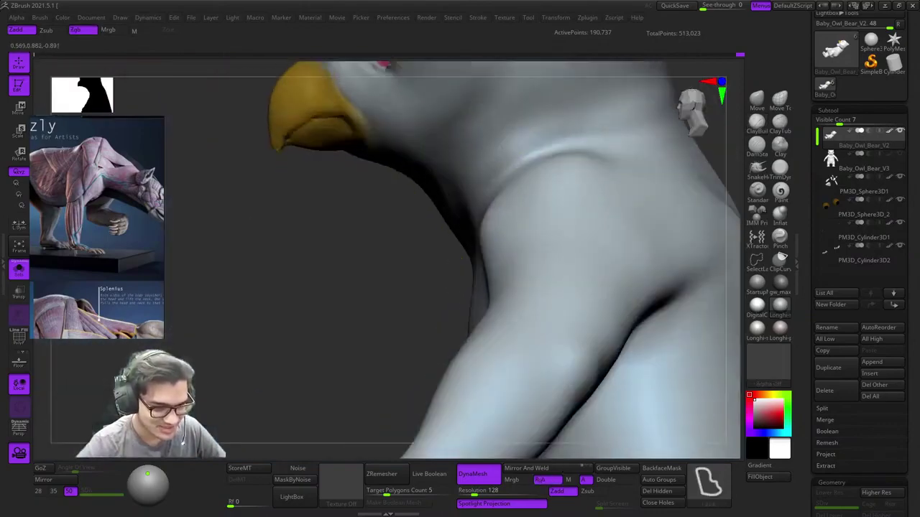
{"action": "mouse_move", "coordinate": [431, 244]}
{"action": "right_mouse_down"}
{"action": "mouse_move", "coordinate": [517, 233]}
{"action": "mouse_move", "coordinate": [468, 202]}
{"action": "mouse_move", "coordinate": [403, 205]}
{"action": "right_mouse_up"}
Step: Reshape the front edge of the shoulder beneath the neck with the Move Topological brush
{"action": "left_click", "coordinate": [779, 100]}
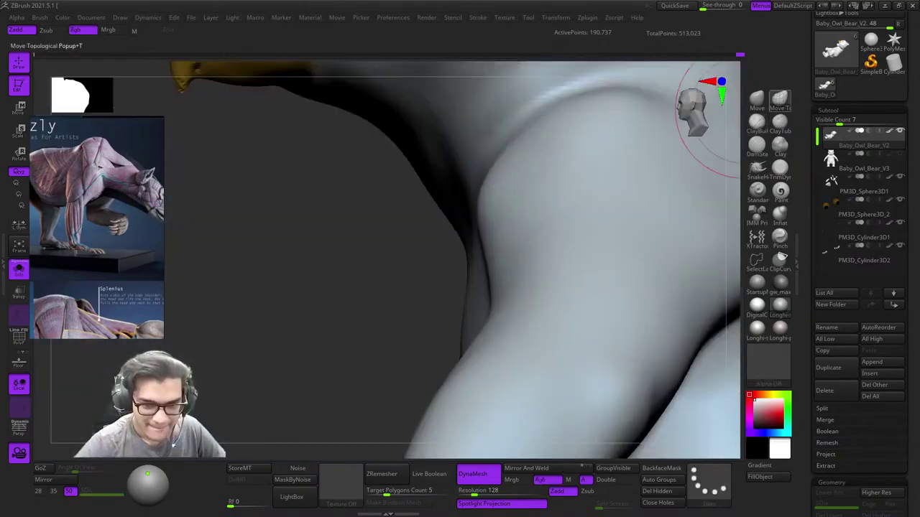
{"action": "right_click_drag", "start_coordinate": [657, 126], "coordinate": [643, 144]}
{"action": "right_click_drag", "start_coordinate": [485, 173], "coordinate": [460, 197], "text": "alt"}
{"action": "key", "text": "s"}
{"action": "left_click_drag", "start_coordinate": [462, 197], "coordinate": [457, 197]}
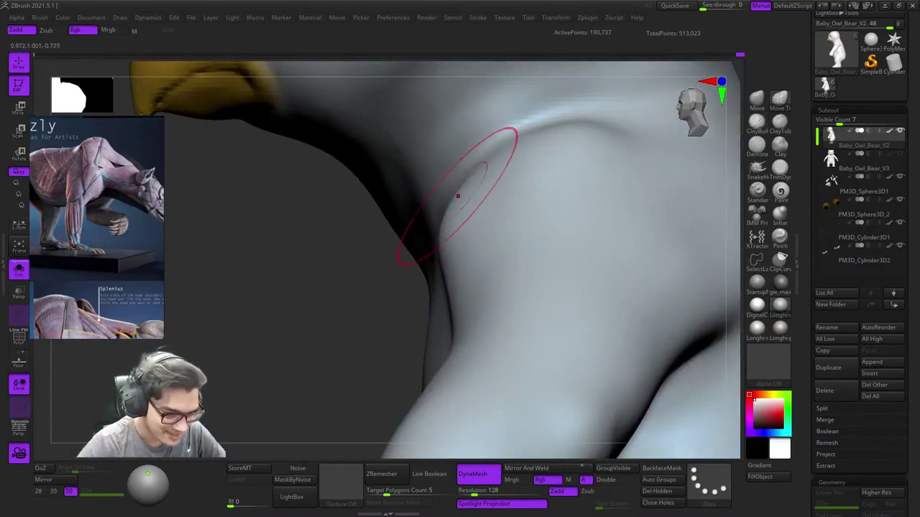
{"action": "key", "text": "space"}
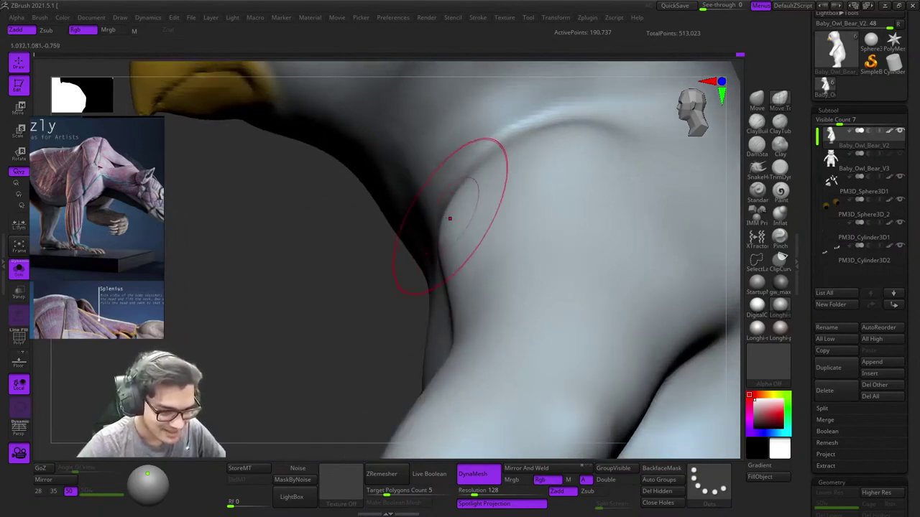
{"action": "key", "text": "space"}
{"action": "mouse_move", "coordinate": [467, 243]}
{"action": "right_mouse_down", "text": "ctrl"}
{"action": "mouse_move", "coordinate": [474, 193]}
{"action": "mouse_move", "coordinate": [464, 158]}
{"action": "mouse_move", "coordinate": [400, 195]}
{"action": "right_mouse_up", "text": "ctrl"}
{"action": "left_click_drag", "start_coordinate": [378, 184], "coordinate": [329, 244]}
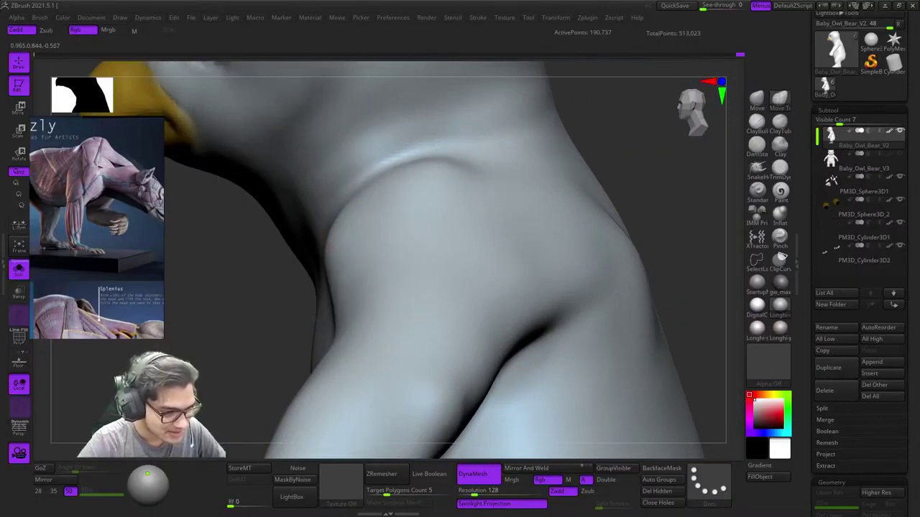
Step: Adjust the area behind the shoulder above the armpit with a resized Move Topological brush and quick-save the project
{"action": "mouse_move", "coordinate": [436, 169]}
{"action": "right_mouse_down", "text": "ctrl"}
{"action": "mouse_move", "coordinate": [466, 209]}
{"action": "mouse_move", "coordinate": [530, 228]}
{"action": "mouse_move", "coordinate": [452, 273]}
{"action": "right_mouse_up", "text": "ctrl"}
{"action": "key", "text": "space"}
{"action": "left_click_drag", "start_coordinate": [522, 208], "coordinate": [517, 208]}
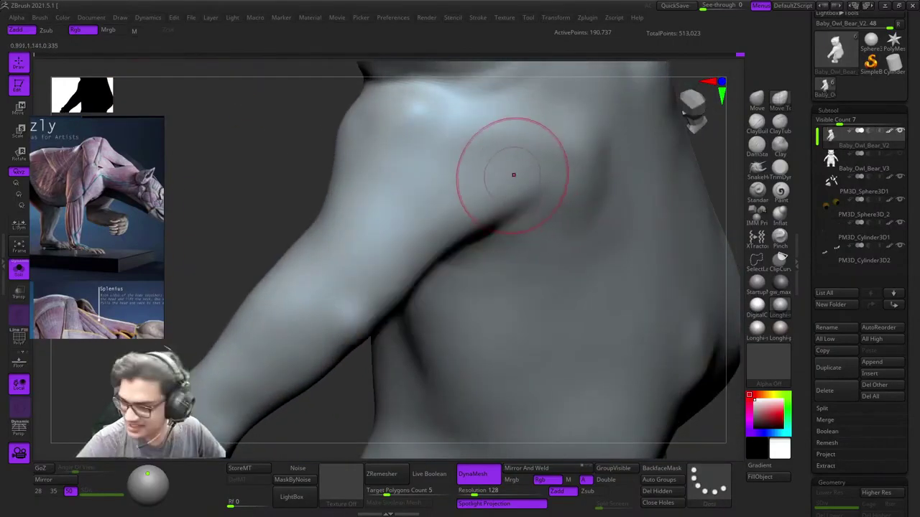
{"action": "mouse_move", "coordinate": [514, 174]}
{"action": "right_mouse_down", "text": "ctrl"}
{"action": "mouse_move", "coordinate": [510, 236]}
{"action": "mouse_move", "coordinate": [496, 208]}
{"action": "mouse_move", "coordinate": [519, 251]}
{"action": "mouse_move", "coordinate": [525, 193]}
{"action": "right_mouse_up", "text": "ctrl"}
{"action": "key", "text": "space"}
{"action": "key", "text": "ctrl+s"}
Step: Build up clay over the shoulder blade beside the neck with ClayBuildup and smooth it toward the upper arm
{"action": "mouse_move", "coordinate": [528, 228]}
{"action": "right_mouse_down"}
{"action": "mouse_move", "coordinate": [513, 218]}
{"action": "mouse_move", "coordinate": [533, 241]}
{"action": "mouse_move", "coordinate": [487, 191]}
{"action": "mouse_move", "coordinate": [486, 214]}
{"action": "right_mouse_up"}
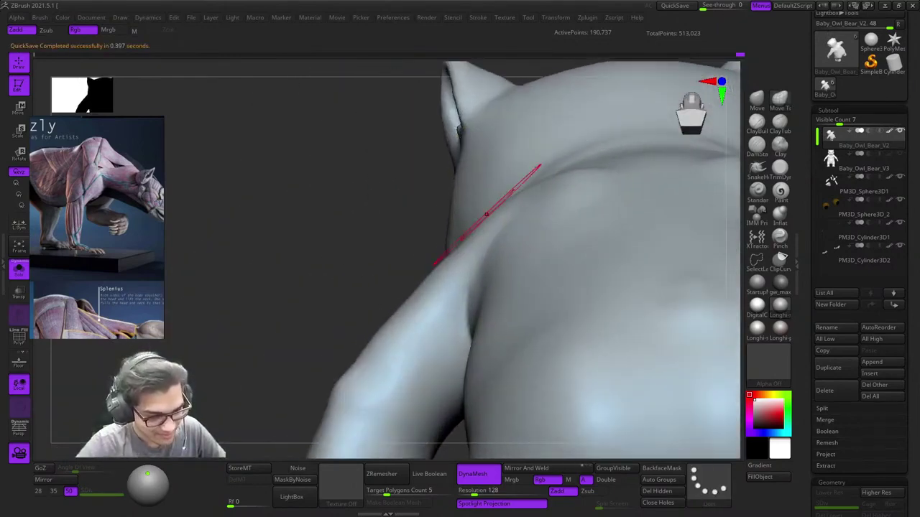
{"action": "right_click", "coordinate": [421, 276]}
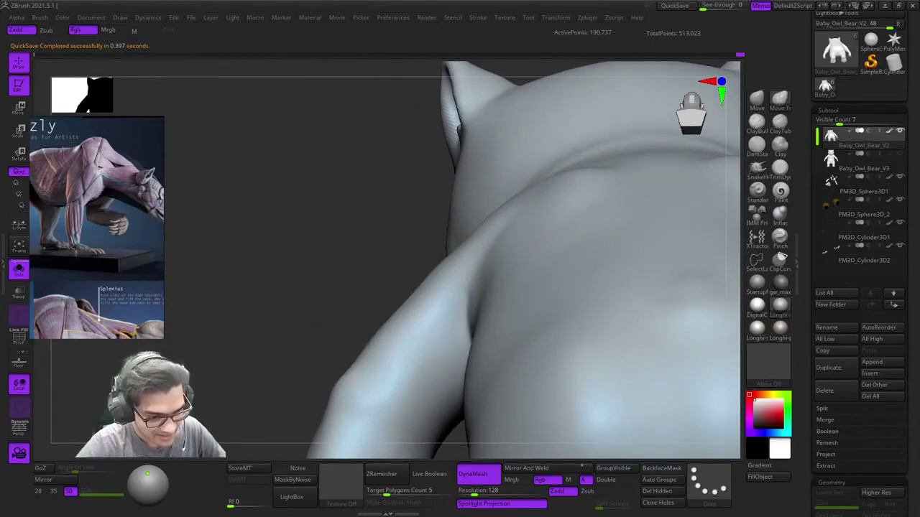
{"action": "mouse_move", "coordinate": [486, 230]}
{"action": "right_mouse_down"}
{"action": "mouse_move", "coordinate": [513, 260]}
{"action": "mouse_move", "coordinate": [528, 242]}
{"action": "mouse_move", "coordinate": [519, 205]}
{"action": "right_mouse_up"}
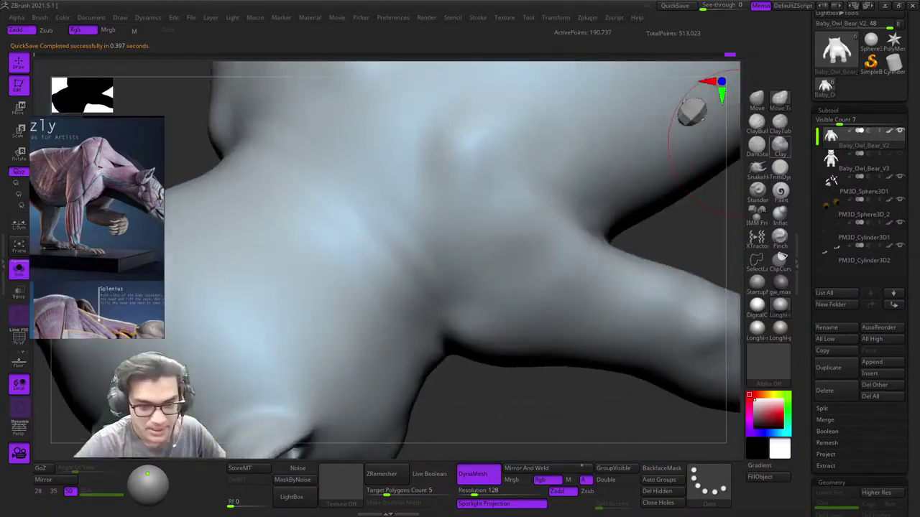
{"action": "left_click", "coordinate": [757, 123]}
{"action": "mouse_move", "coordinate": [571, 168]}
{"action": "right_mouse_down"}
{"action": "mouse_move", "coordinate": [483, 174]}
{"action": "mouse_move", "coordinate": [478, 150]}
{"action": "right_mouse_up"}
{"action": "left_click_drag", "start_coordinate": [478, 150], "coordinate": [481, 180]}
{"action": "right_click_drag", "start_coordinate": [481, 180], "coordinate": [474, 177]}
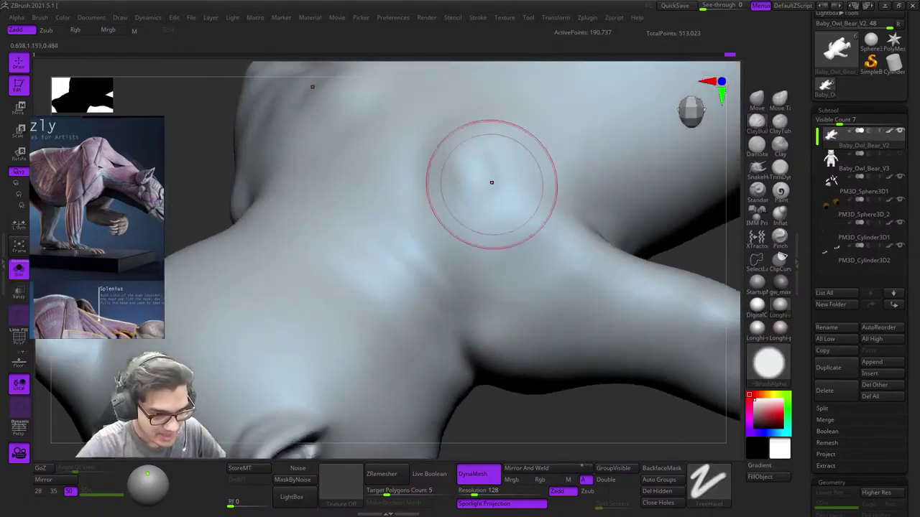
{"action": "right_click_drag", "start_coordinate": [536, 227], "coordinate": [492, 212]}
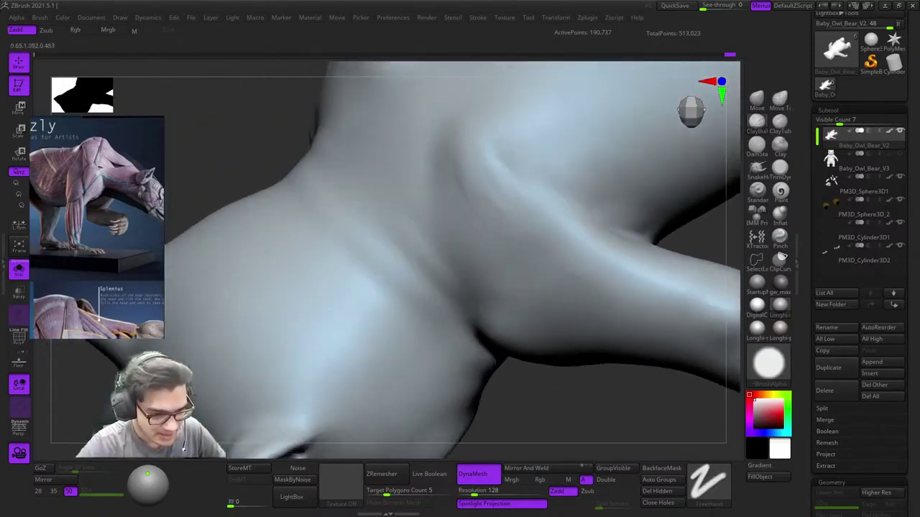
{"action": "left_click_drag", "start_coordinate": [508, 188], "coordinate": [526, 228], "text": "shift"}
{"action": "mouse_move", "coordinate": [526, 227]}
{"action": "right_mouse_down"}
{"action": "mouse_move", "coordinate": [511, 248]}
{"action": "mouse_move", "coordinate": [505, 209]}
{"action": "mouse_move", "coordinate": [528, 166]}
{"action": "mouse_move", "coordinate": [472, 218]}
{"action": "mouse_move", "coordinate": [480, 250]}
{"action": "mouse_move", "coordinate": [474, 224]}
{"action": "mouse_move", "coordinate": [501, 230]}
{"action": "mouse_move", "coordinate": [515, 203]}
{"action": "mouse_move", "coordinate": [524, 218]}
{"action": "right_mouse_up"}
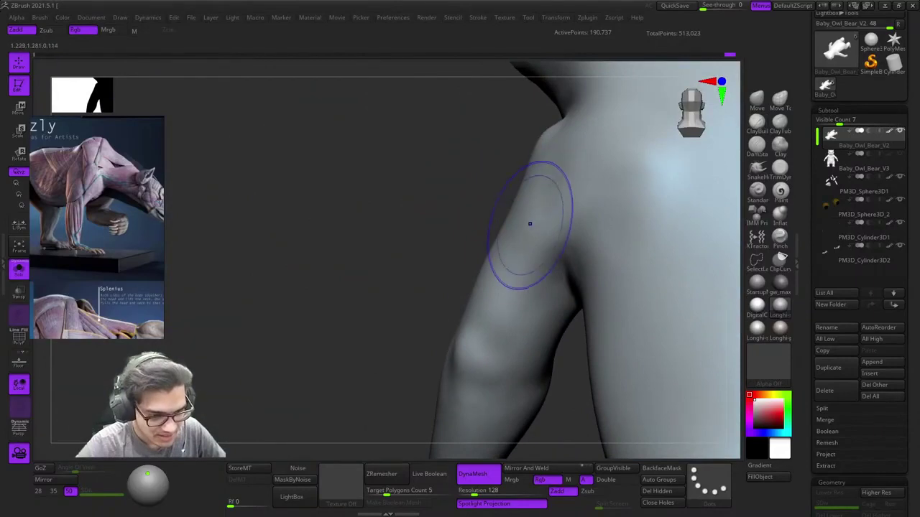
Step: Add clay across the back of the shoulder between the upper arm and the shoulder blade
{"action": "right_click", "coordinate": [513, 232]}
{"action": "right_click_drag", "start_coordinate": [564, 176], "coordinate": [604, 193]}
{"action": "left_click_drag", "start_coordinate": [607, 195], "coordinate": [626, 173]}
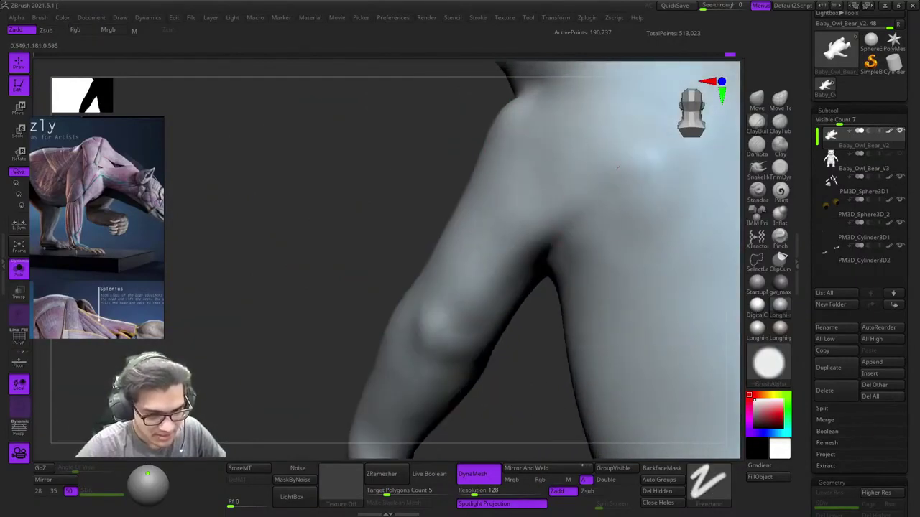
{"action": "mouse_move", "coordinate": [618, 168]}
{"action": "right_mouse_down"}
{"action": "mouse_move", "coordinate": [609, 188]}
{"action": "mouse_move", "coordinate": [561, 214]}
{"action": "mouse_move", "coordinate": [593, 233]}
{"action": "right_mouse_up"}
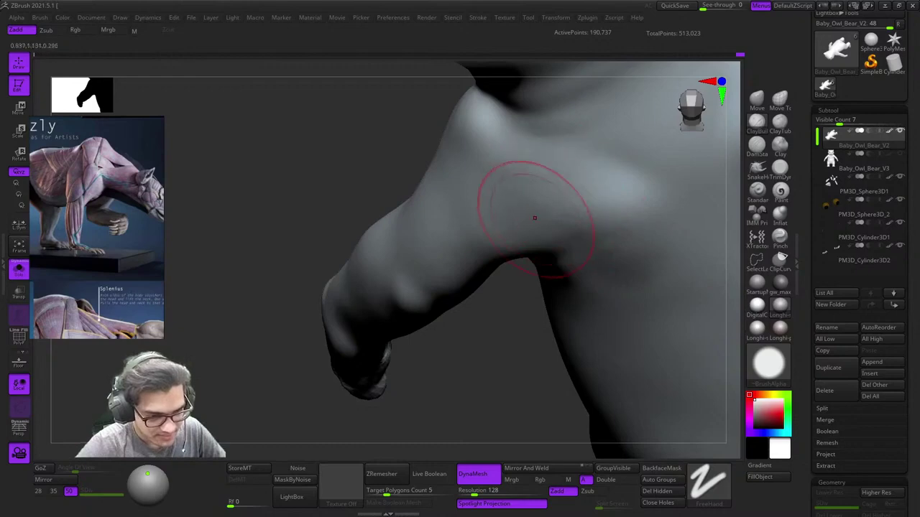
Step: Fill the rear armpit fold between the upper arm and torso with clay and smooth it into the upper back
{"action": "right_click_drag", "start_coordinate": [534, 218], "coordinate": [521, 188]}
{"action": "mouse_move", "coordinate": [485, 242]}
{"action": "right_mouse_down", "text": "ctrl"}
{"action": "mouse_move", "coordinate": [467, 180]}
{"action": "mouse_move", "coordinate": [431, 197]}
{"action": "mouse_move", "coordinate": [478, 223]}
{"action": "mouse_move", "coordinate": [436, 185]}
{"action": "mouse_move", "coordinate": [388, 192]}
{"action": "mouse_move", "coordinate": [420, 219]}
{"action": "mouse_move", "coordinate": [443, 218]}
{"action": "mouse_move", "coordinate": [508, 273]}
{"action": "mouse_move", "coordinate": [463, 220]}
{"action": "mouse_move", "coordinate": [516, 230]}
{"action": "right_mouse_up", "text": "ctrl"}
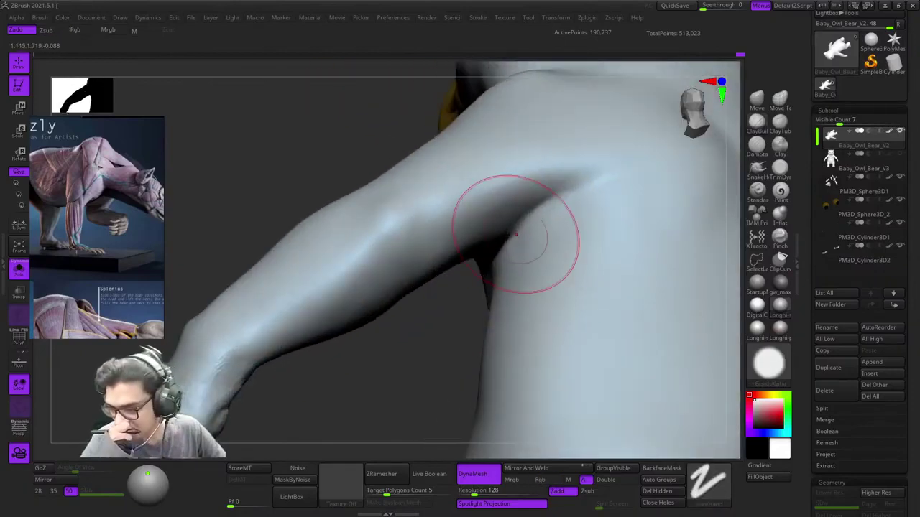
{"action": "left_click_drag", "start_coordinate": [515, 234], "coordinate": [496, 238]}
{"action": "left_click_drag", "start_coordinate": [493, 236], "coordinate": [641, 158], "text": "shift"}
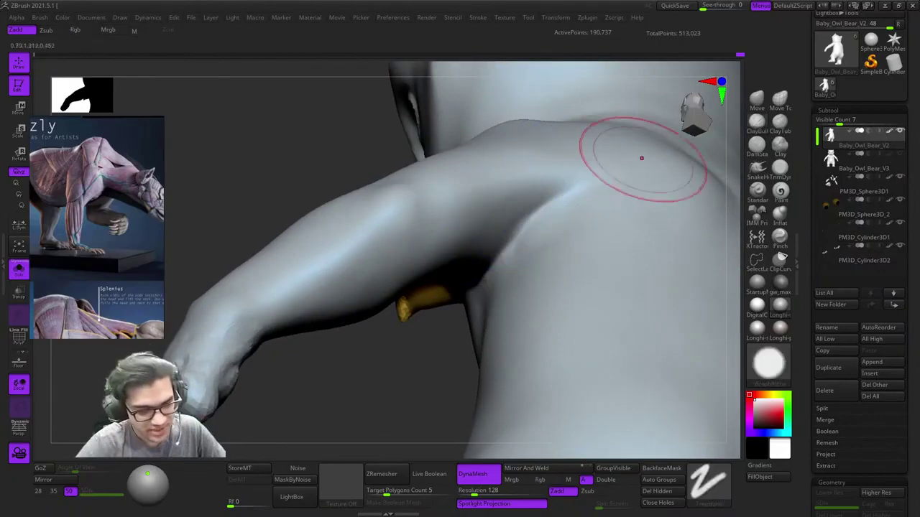
{"action": "right_click_drag", "start_coordinate": [486, 223], "coordinate": [538, 206], "text": "ctrl"}
{"action": "left_click_drag", "start_coordinate": [538, 206], "coordinate": [581, 170]}
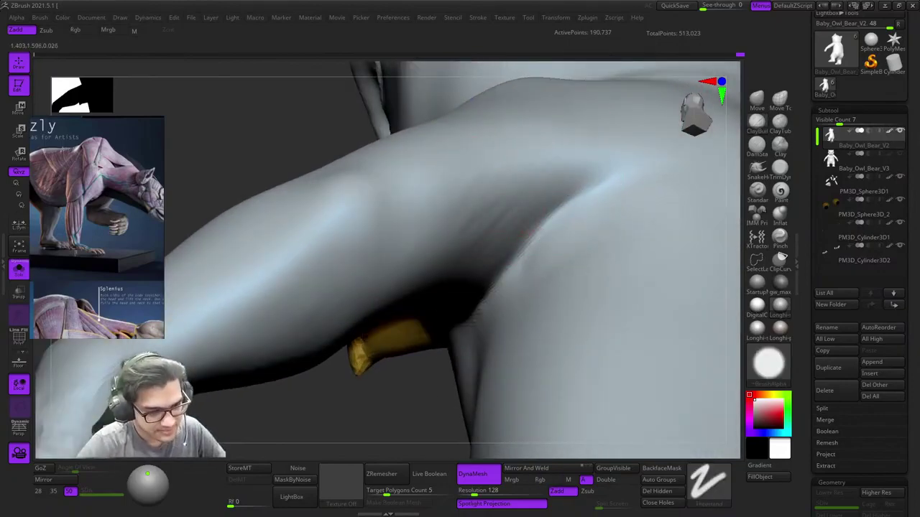
{"action": "right_click_drag", "start_coordinate": [529, 234], "coordinate": [514, 301]}
{"action": "right_click_drag", "start_coordinate": [597, 181], "coordinate": [624, 174]}
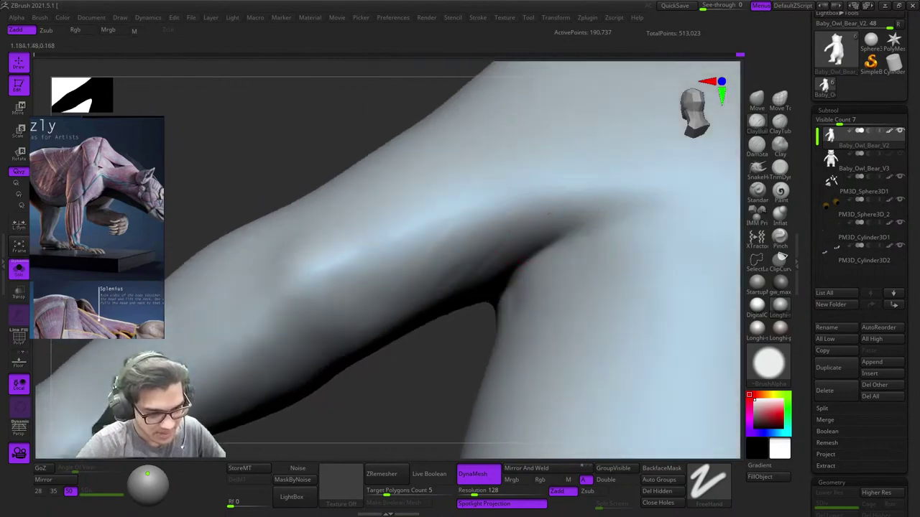
{"action": "right_click_drag", "start_coordinate": [605, 219], "coordinate": [558, 226]}
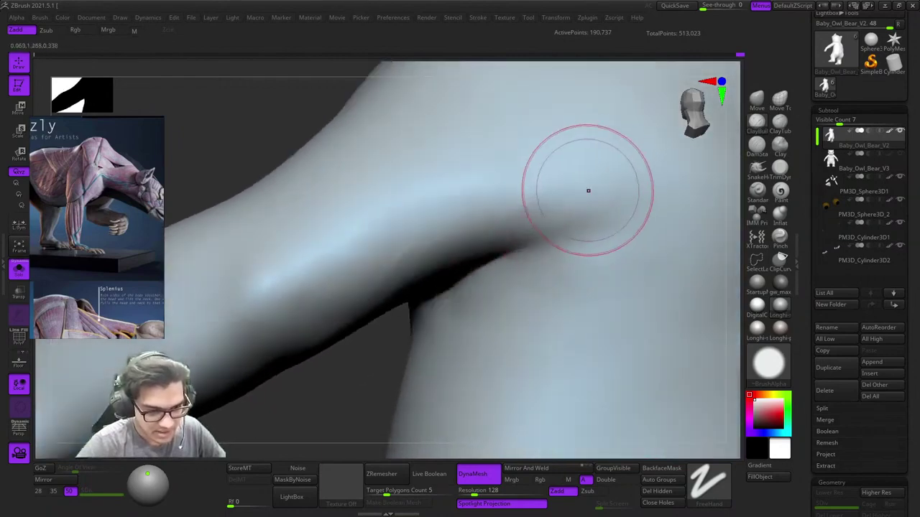
Step: Smooth the surface from behind the shoulder down the upper arm beside the rear armpit with a resized brush
{"action": "mouse_move", "coordinate": [588, 190]}
{"action": "right_mouse_down"}
{"action": "mouse_move", "coordinate": [534, 228]}
{"action": "mouse_move", "coordinate": [530, 188]}
{"action": "mouse_move", "coordinate": [577, 211]}
{"action": "right_mouse_up"}
{"action": "key", "text": "shift+f"}
{"action": "key", "text": "shift+f"}
{"action": "right_click_drag", "start_coordinate": [536, 263], "coordinate": [443, 340]}
{"action": "key", "text": "space"}
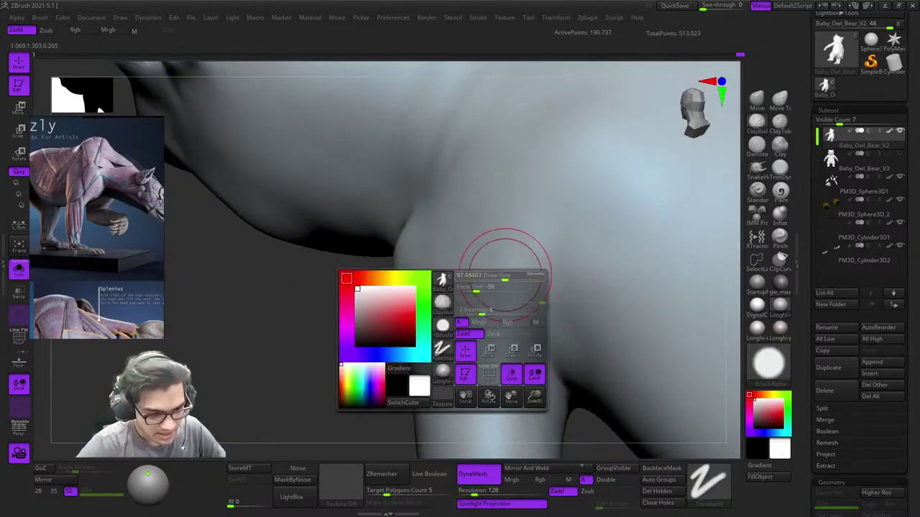
{"action": "mouse_move", "coordinate": [505, 275]}
{"action": "right_mouse_down"}
{"action": "mouse_move", "coordinate": [522, 307]}
{"action": "mouse_move", "coordinate": [524, 251]}
{"action": "right_mouse_up"}
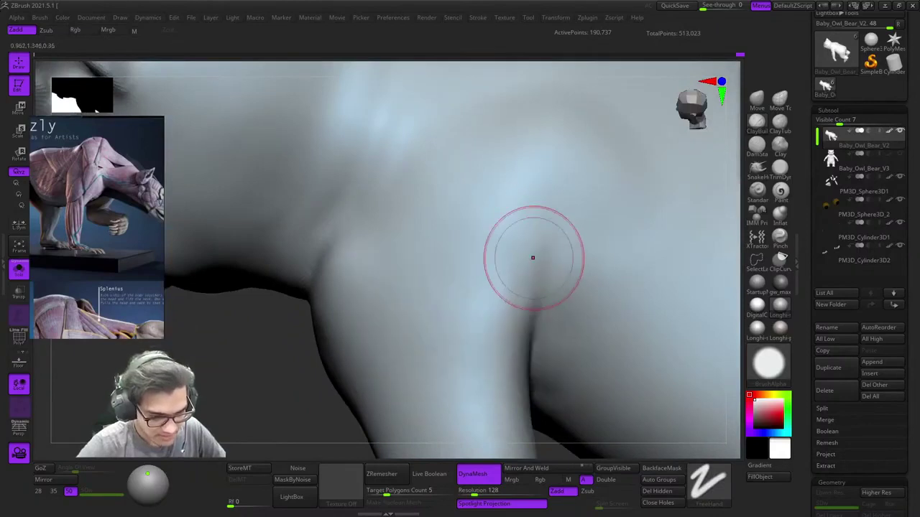
{"action": "mouse_move", "coordinate": [519, 208]}
{"action": "left_mouse_down", "text": "shift"}
{"action": "mouse_move", "coordinate": [515, 173]}
{"action": "mouse_move", "coordinate": [475, 360]}
{"action": "left_mouse_up", "text": "shift"}
{"action": "mouse_move", "coordinate": [492, 307]}
{"action": "right_mouse_down", "text": "alt"}
{"action": "mouse_move", "coordinate": [512, 138]}
{"action": "mouse_move", "coordinate": [543, 147]}
{"action": "right_mouse_up", "text": "alt"}
{"action": "right_click_drag", "start_coordinate": [550, 216], "coordinate": [524, 224]}
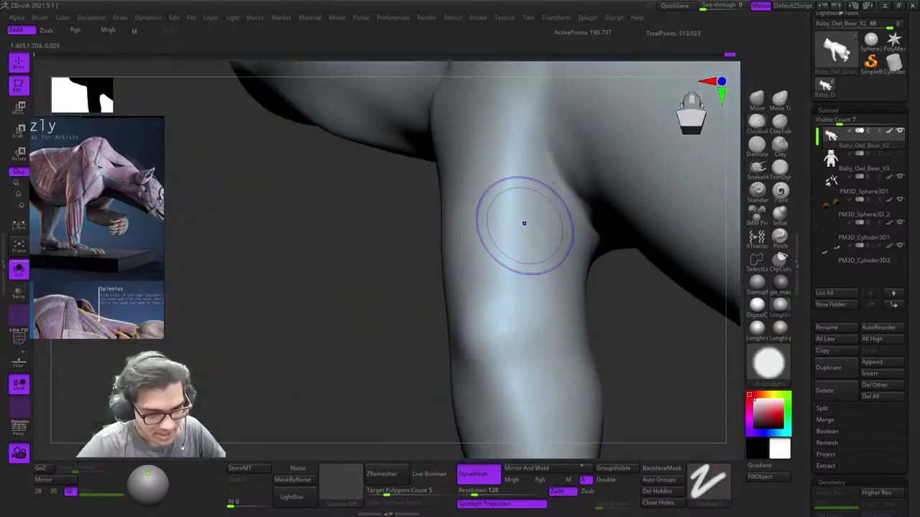
Step: Smooth the back of the arm from below the armpit down to the elbow
{"action": "left_click_drag", "start_coordinate": [524, 224], "coordinate": [532, 222], "text": "shift"}
{"action": "mouse_move", "coordinate": [532, 222]}
{"action": "right_mouse_down", "text": "ctrl"}
{"action": "mouse_move", "coordinate": [530, 172]}
{"action": "mouse_move", "coordinate": [525, 237]}
{"action": "right_mouse_up", "text": "ctrl"}
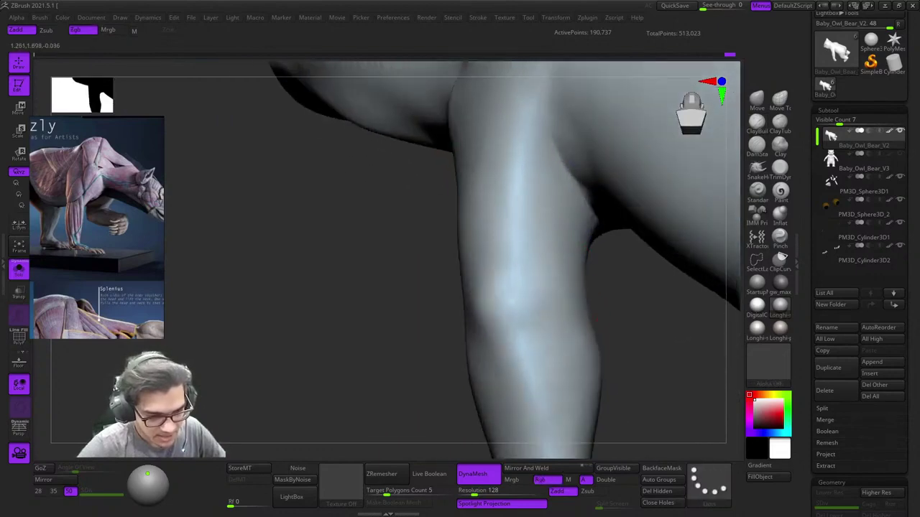
{"action": "left_click_drag", "start_coordinate": [514, 252], "coordinate": [506, 302], "text": "shift"}
{"action": "mouse_move", "coordinate": [507, 301]}
{"action": "right_mouse_down"}
{"action": "mouse_move", "coordinate": [512, 200]}
{"action": "mouse_move", "coordinate": [524, 248]}
{"action": "right_mouse_up"}
{"action": "left_click_drag", "start_coordinate": [529, 211], "coordinate": [539, 233], "text": "shift"}
{"action": "right_click_drag", "start_coordinate": [539, 234], "coordinate": [539, 147], "text": "ctrl"}
Step: Carve the crease at the front of the armpit between arm and chest with a resized DamStandard brush
{"action": "left_click", "coordinate": [752, 144]}
{"action": "right_click_drag", "start_coordinate": [495, 176], "coordinate": [498, 226], "text": "ctrl"}
{"action": "key", "text": "space"}
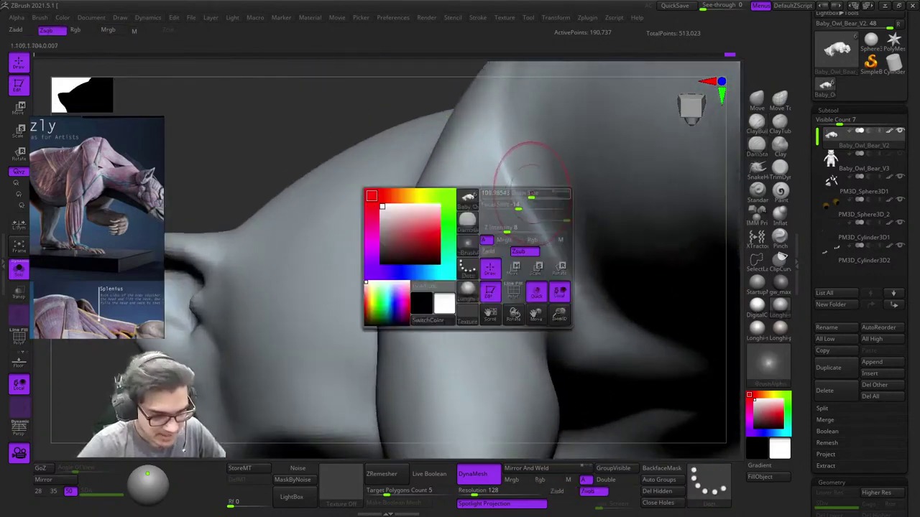
{"action": "left_click_drag", "start_coordinate": [528, 196], "coordinate": [512, 191]}
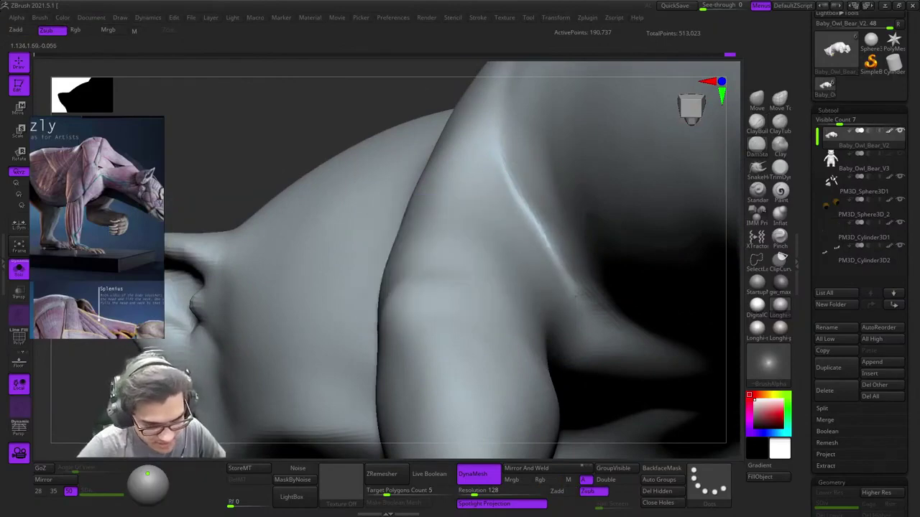
{"action": "right_click_drag", "start_coordinate": [526, 251], "coordinate": [523, 209], "text": "ctrl"}
{"action": "right_click_drag", "start_coordinate": [523, 208], "coordinate": [460, 237]}
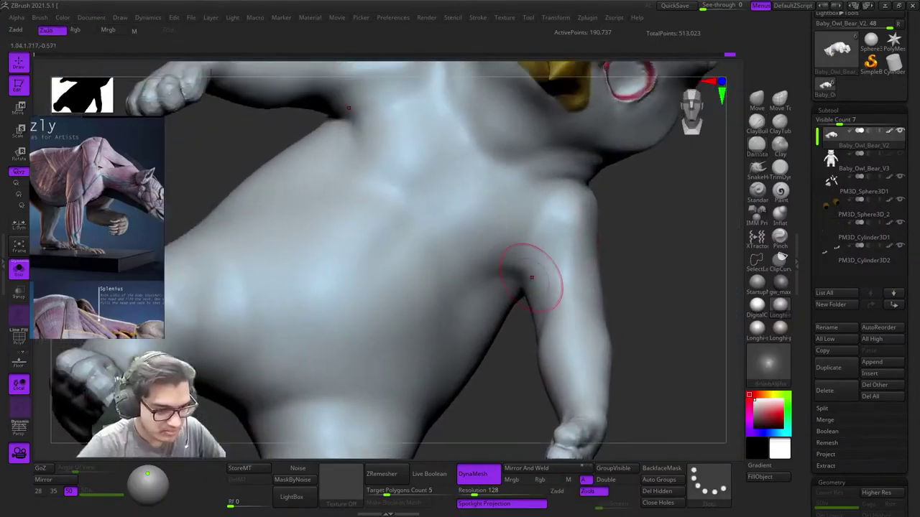
{"action": "right_click_drag", "start_coordinate": [530, 277], "coordinate": [518, 180], "text": "ctrl"}
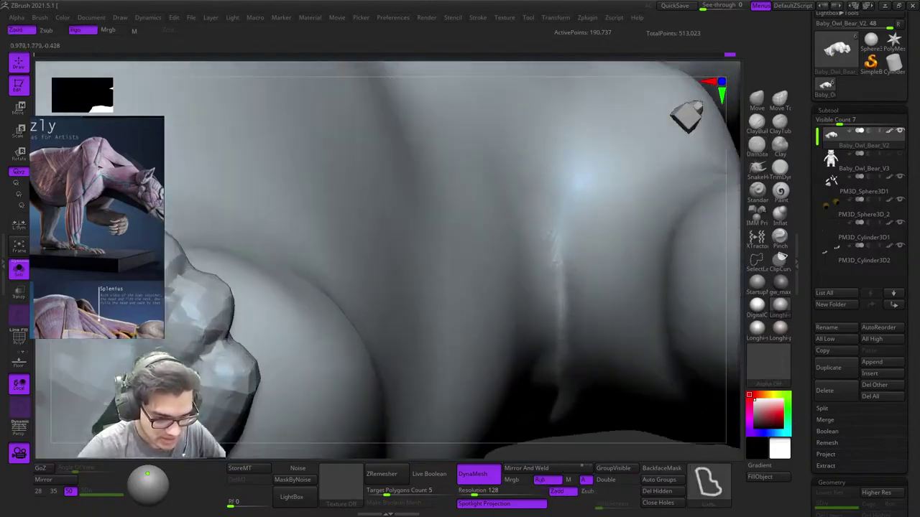
{"action": "right_click_drag", "start_coordinate": [550, 215], "coordinate": [568, 248], "text": "ctrl"}
{"action": "right_click_drag", "start_coordinate": [567, 248], "coordinate": [496, 209], "text": "ctrl"}
{"action": "mouse_move", "coordinate": [558, 195]}
{"action": "right_mouse_down", "text": "ctrl"}
{"action": "mouse_move", "coordinate": [561, 241]}
{"action": "mouse_move", "coordinate": [585, 219]}
{"action": "mouse_move", "coordinate": [548, 199]}
{"action": "right_mouse_up", "text": "ctrl"}
{"action": "left_click_drag", "start_coordinate": [548, 199], "coordinate": [514, 234]}
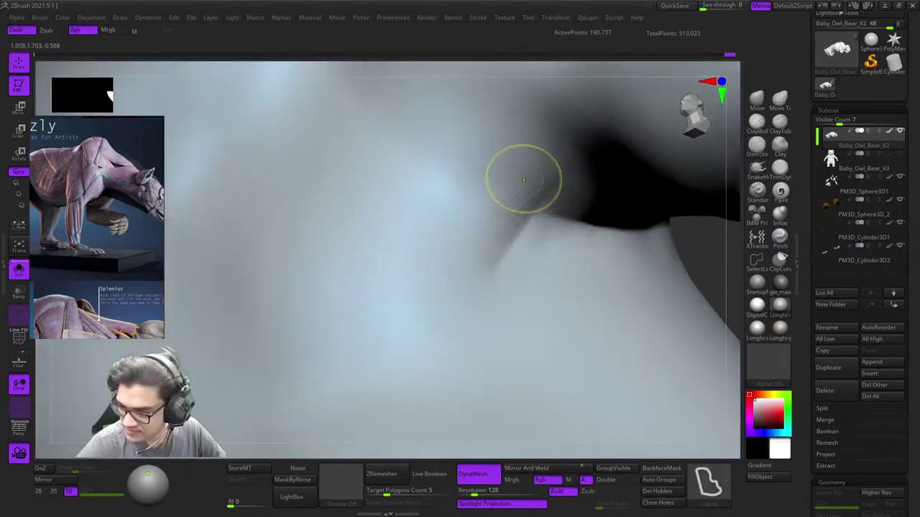
{"action": "mouse_move", "coordinate": [524, 179]}
{"action": "right_mouse_down"}
{"action": "mouse_move", "coordinate": [514, 199]}
{"action": "mouse_move", "coordinate": [555, 245]}
{"action": "mouse_move", "coordinate": [507, 259]}
{"action": "right_mouse_up"}
Step: Smooth the end of the armpit fold into the torso and check the arm from several sides, with and without polyframe
{"action": "mouse_move", "coordinate": [505, 197]}
{"action": "right_mouse_down"}
{"action": "mouse_move", "coordinate": [503, 216]}
{"action": "mouse_move", "coordinate": [585, 304]}
{"action": "mouse_move", "coordinate": [515, 246]}
{"action": "mouse_move", "coordinate": [496, 309]}
{"action": "mouse_move", "coordinate": [489, 251]}
{"action": "mouse_move", "coordinate": [460, 273]}
{"action": "mouse_move", "coordinate": [626, 303]}
{"action": "mouse_move", "coordinate": [532, 292]}
{"action": "right_mouse_up"}
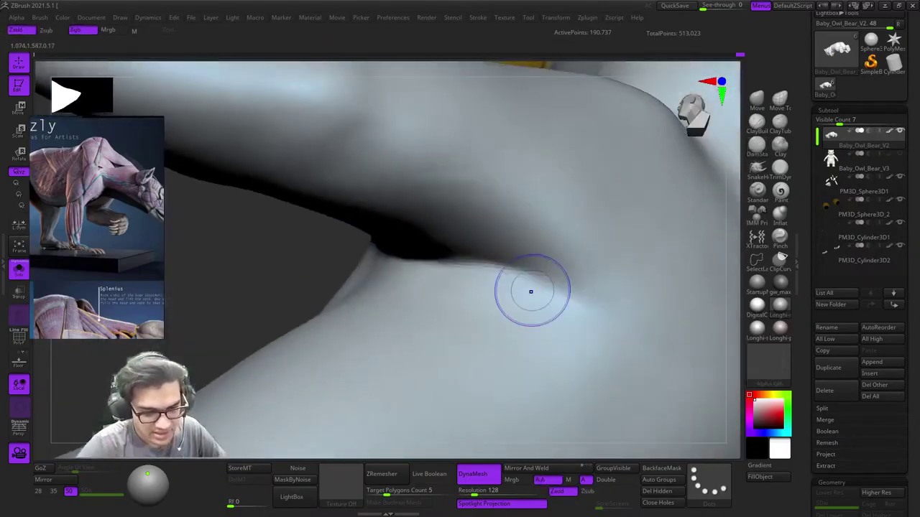
{"action": "left_click_drag", "start_coordinate": [531, 292], "coordinate": [554, 304], "text": "shift"}
{"action": "mouse_move", "coordinate": [554, 304]}
{"action": "right_mouse_down"}
{"action": "mouse_move", "coordinate": [600, 334]}
{"action": "mouse_move", "coordinate": [546, 270]}
{"action": "right_mouse_up"}
{"action": "right_click_drag", "start_coordinate": [546, 270], "coordinate": [497, 257]}
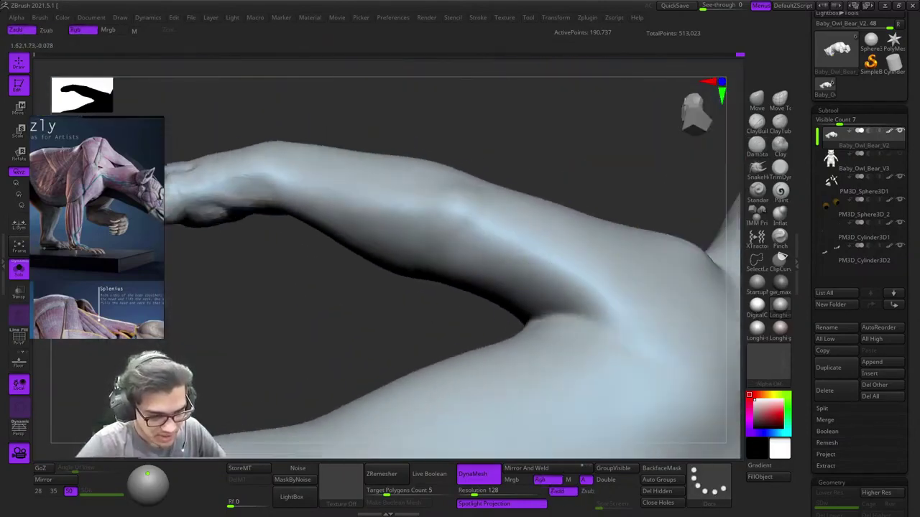
{"action": "mouse_move", "coordinate": [373, 243]}
{"action": "right_mouse_down"}
{"action": "mouse_move", "coordinate": [452, 251]}
{"action": "mouse_move", "coordinate": [467, 285]}
{"action": "mouse_move", "coordinate": [438, 319]}
{"action": "mouse_move", "coordinate": [456, 289]}
{"action": "mouse_move", "coordinate": [472, 304]}
{"action": "mouse_move", "coordinate": [443, 215]}
{"action": "mouse_move", "coordinate": [431, 276]}
{"action": "mouse_move", "coordinate": [480, 257]}
{"action": "right_mouse_up"}
{"action": "right_click", "coordinate": [452, 251]}
{"action": "key", "text": "shift+f"}
{"action": "key", "text": "shift+f"}
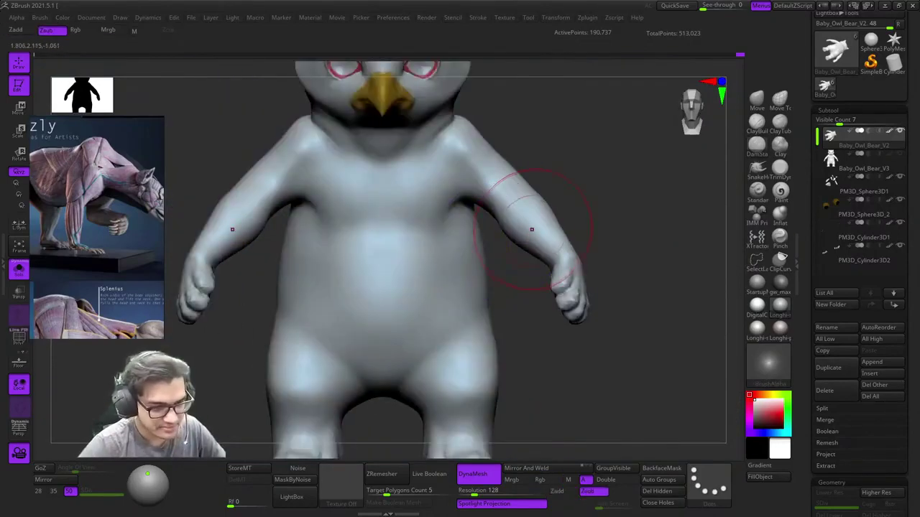
Step: Build up clay on the shoulder beside the neck with a resized ClayBuildup brush and smooth it toward the upper arm
{"action": "right_click_drag", "start_coordinate": [532, 228], "coordinate": [426, 190]}
{"action": "right_click_drag", "start_coordinate": [426, 190], "coordinate": [460, 259], "text": "ctrl"}
{"action": "key", "text": "space"}
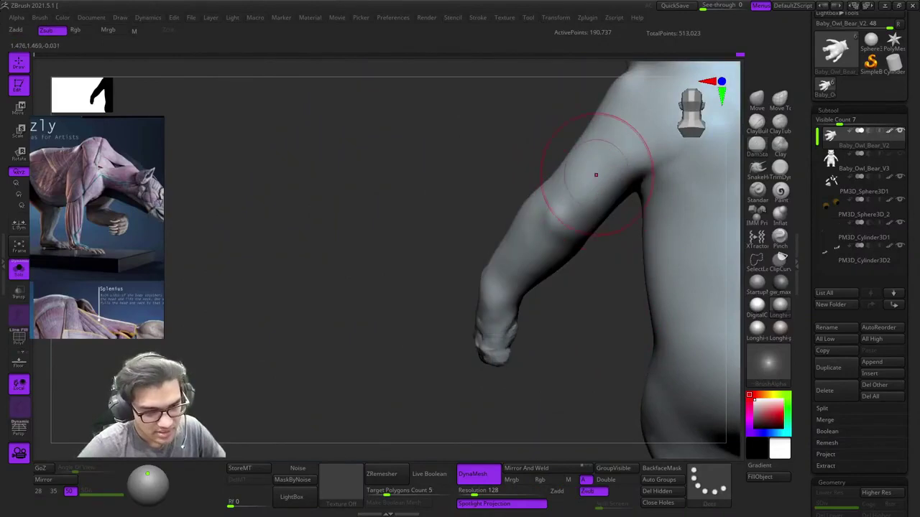
{"action": "mouse_move", "coordinate": [596, 174]}
{"action": "right_mouse_down", "text": "alt"}
{"action": "mouse_move", "coordinate": [402, 291]}
{"action": "mouse_move", "coordinate": [454, 280]}
{"action": "mouse_move", "coordinate": [520, 227]}
{"action": "mouse_move", "coordinate": [471, 327]}
{"action": "right_mouse_up", "text": "alt"}
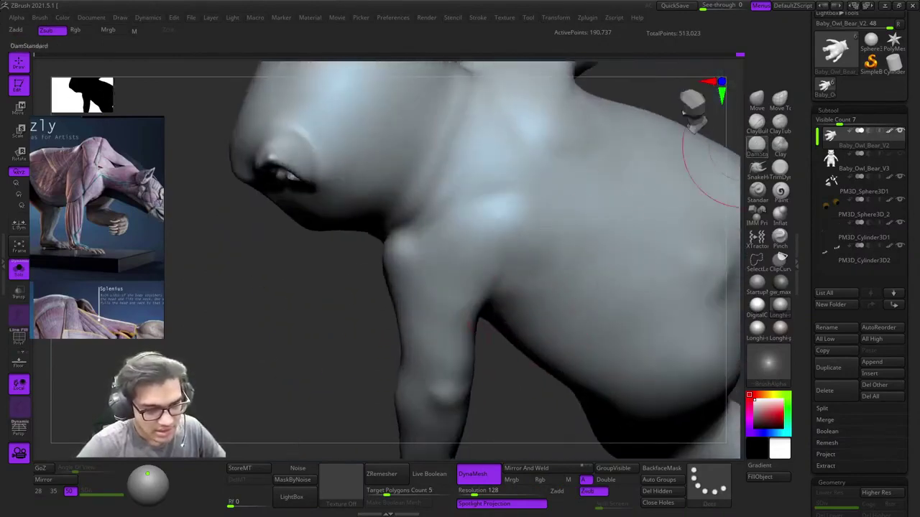
{"action": "left_click", "coordinate": [756, 123]}
{"action": "mouse_move", "coordinate": [500, 256]}
{"action": "right_mouse_down"}
{"action": "mouse_move", "coordinate": [550, 286]}
{"action": "mouse_move", "coordinate": [462, 144]}
{"action": "mouse_move", "coordinate": [395, 169]}
{"action": "mouse_move", "coordinate": [492, 242]}
{"action": "mouse_move", "coordinate": [399, 294]}
{"action": "right_mouse_up"}
{"action": "right_click_drag", "start_coordinate": [399, 294], "coordinate": [413, 345], "text": "ctrl"}
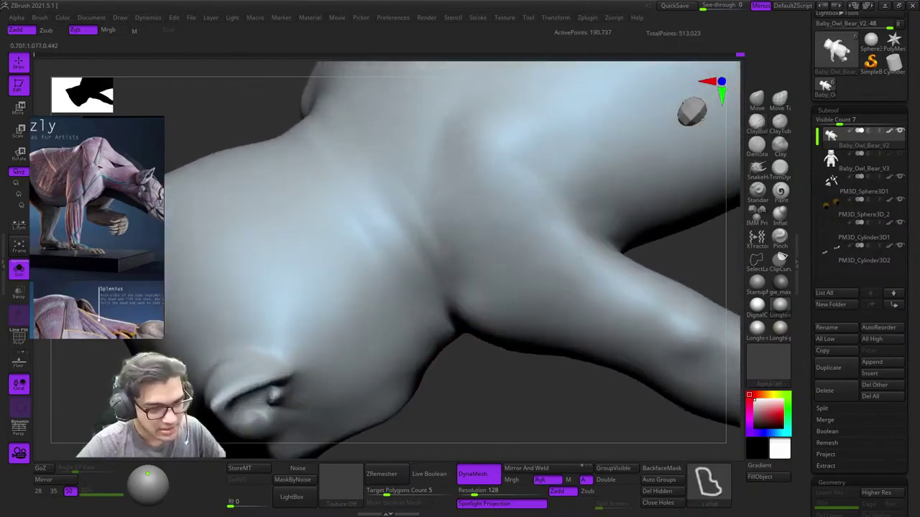
{"action": "key", "text": "space"}
{"action": "right_click_drag", "start_coordinate": [499, 191], "coordinate": [481, 185]}
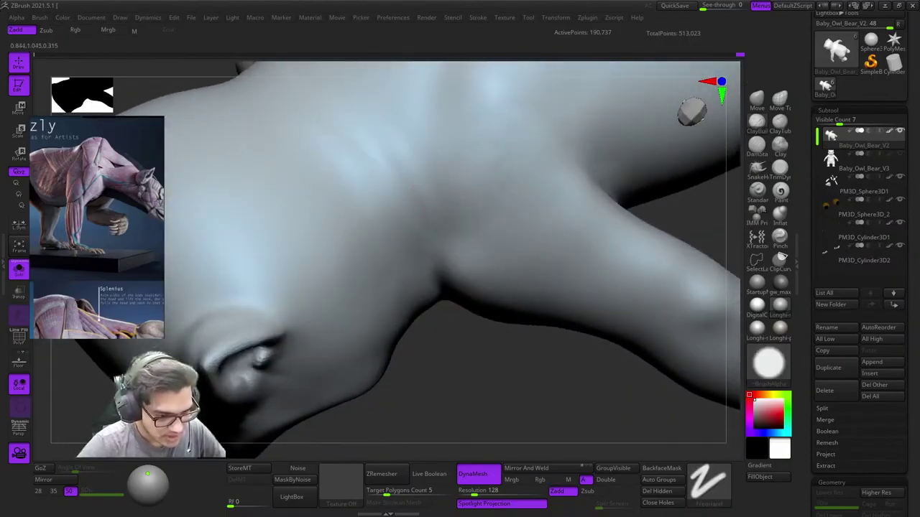
{"action": "right_click_drag", "start_coordinate": [483, 224], "coordinate": [508, 154]}
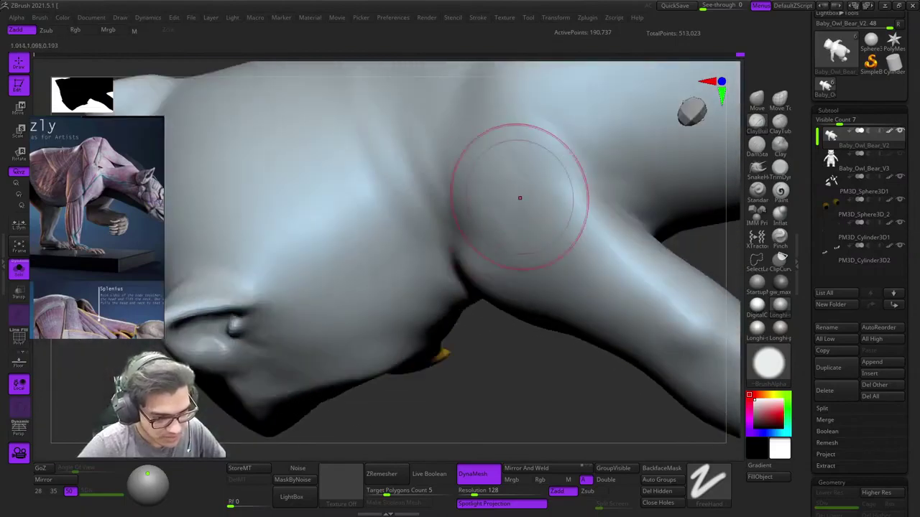
{"action": "mouse_move", "coordinate": [519, 197]}
{"action": "right_mouse_down"}
{"action": "mouse_move", "coordinate": [503, 203]}
{"action": "mouse_move", "coordinate": [496, 245]}
{"action": "mouse_move", "coordinate": [534, 220]}
{"action": "mouse_move", "coordinate": [515, 227]}
{"action": "right_mouse_up"}
{"action": "left_click_drag", "start_coordinate": [579, 210], "coordinate": [588, 229], "text": "shift"}
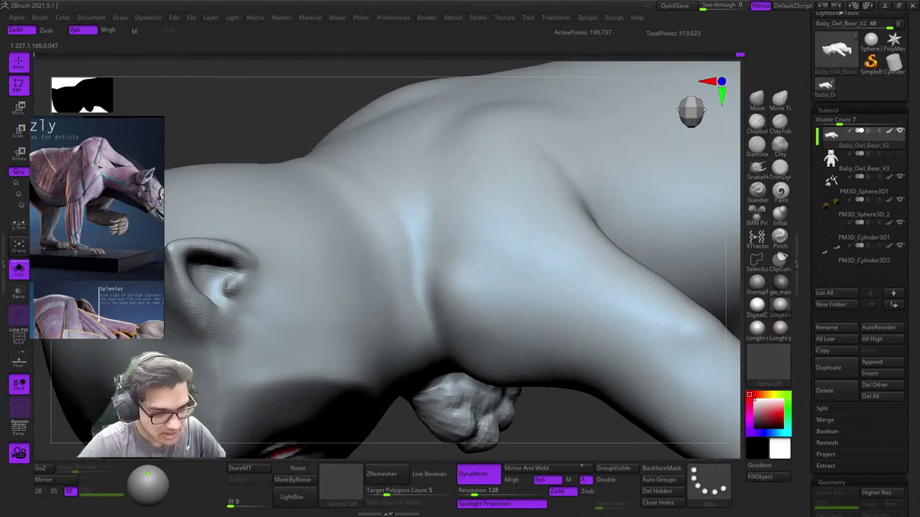
Step: Refine the volume across the shoulder blade and the top of the shoulder with ClayBuildup
{"action": "mouse_move", "coordinate": [588, 229]}
{"action": "right_mouse_down"}
{"action": "mouse_move", "coordinate": [525, 203]}
{"action": "mouse_move", "coordinate": [523, 231]}
{"action": "mouse_move", "coordinate": [534, 214]}
{"action": "mouse_move", "coordinate": [498, 203]}
{"action": "mouse_move", "coordinate": [500, 235]}
{"action": "mouse_move", "coordinate": [467, 231]}
{"action": "mouse_move", "coordinate": [504, 207]}
{"action": "right_mouse_up"}
{"action": "right_click_drag", "start_coordinate": [485, 173], "coordinate": [503, 225]}
{"action": "mouse_move", "coordinate": [440, 276]}
{"action": "right_mouse_down"}
{"action": "mouse_move", "coordinate": [505, 199]}
{"action": "mouse_move", "coordinate": [478, 220]}
{"action": "mouse_move", "coordinate": [518, 286]}
{"action": "mouse_move", "coordinate": [559, 267]}
{"action": "mouse_move", "coordinate": [480, 259]}
{"action": "mouse_move", "coordinate": [507, 263]}
{"action": "mouse_move", "coordinate": [444, 241]}
{"action": "mouse_move", "coordinate": [484, 237]}
{"action": "mouse_move", "coordinate": [510, 217]}
{"action": "mouse_move", "coordinate": [495, 205]}
{"action": "mouse_move", "coordinate": [476, 221]}
{"action": "mouse_move", "coordinate": [472, 198]}
{"action": "right_mouse_up"}
{"action": "mouse_move", "coordinate": [502, 227]}
{"action": "right_mouse_down"}
{"action": "mouse_move", "coordinate": [472, 162]}
{"action": "mouse_move", "coordinate": [498, 138]}
{"action": "right_mouse_up"}
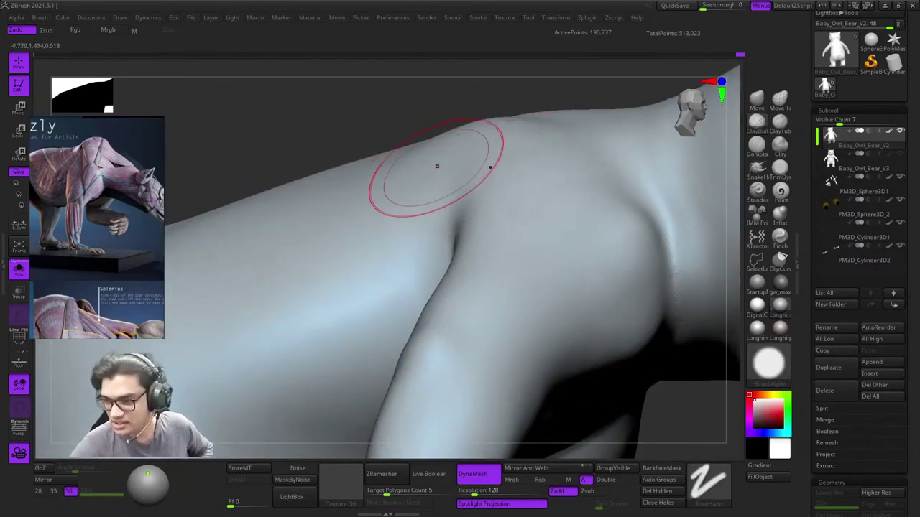
{"action": "mouse_move", "coordinate": [495, 168]}
{"action": "right_mouse_down"}
{"action": "mouse_move", "coordinate": [499, 240]}
{"action": "mouse_move", "coordinate": [490, 161]}
{"action": "right_mouse_up"}
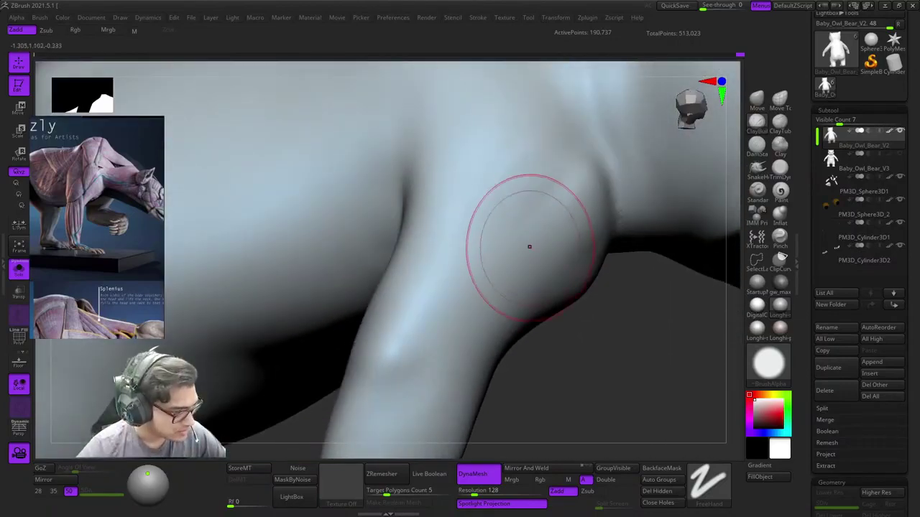
Step: Add clay over the outer shoulder and the front of the upper arm, and undo the last stroke
{"action": "right_click_drag", "start_coordinate": [530, 247], "coordinate": [474, 270]}
{"action": "right_click", "coordinate": [471, 271]}
{"action": "right_click_drag", "start_coordinate": [510, 165], "coordinate": [517, 224], "text": "alt"}
{"action": "right_click", "coordinate": [515, 253]}
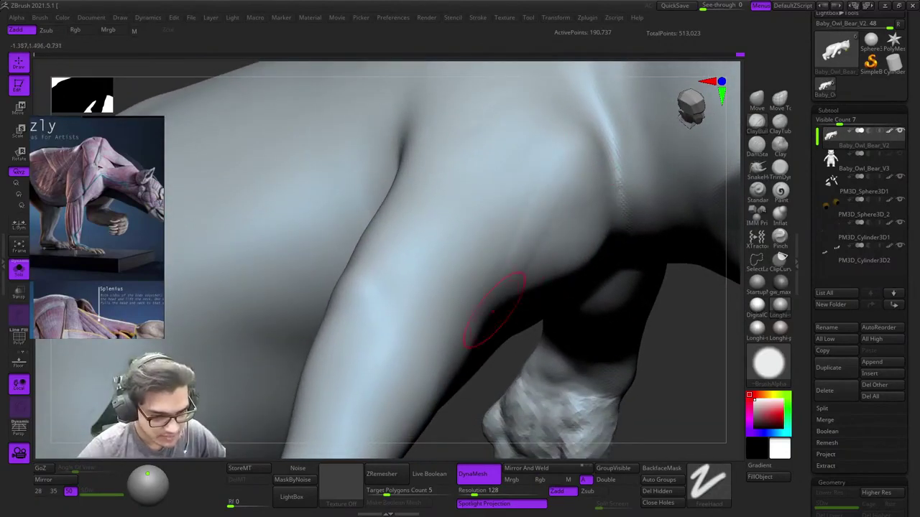
{"action": "key", "text": "ctrl+z"}
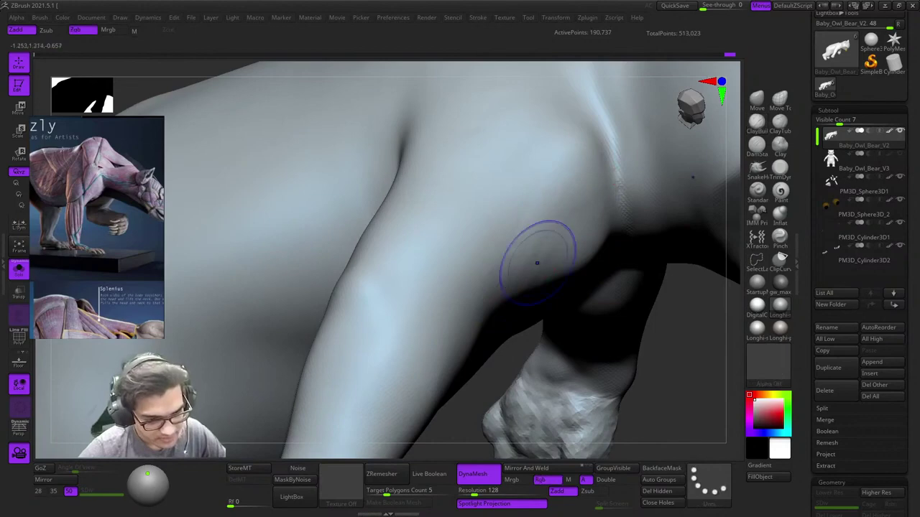
Step: Carve a muscle separation down the outer shoulder and upper arm with DamStandard
{"action": "left_click", "coordinate": [755, 147]}
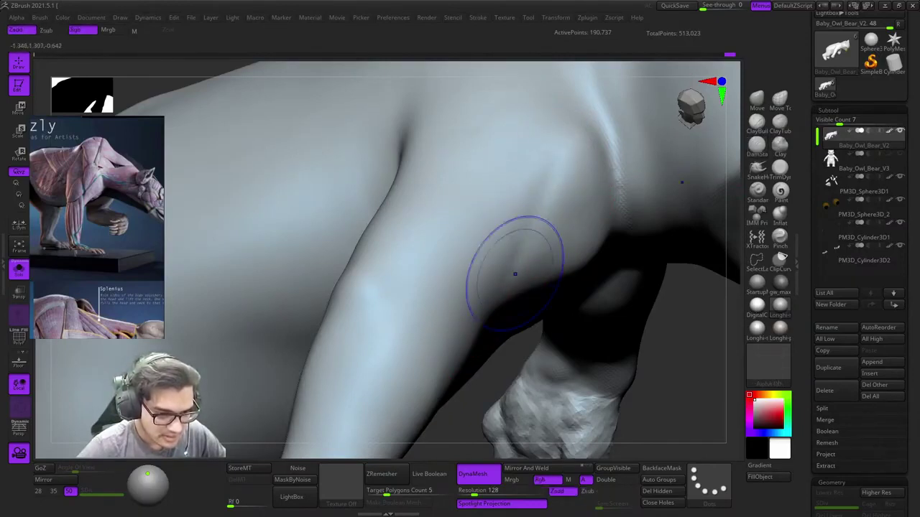
{"action": "right_click_drag", "start_coordinate": [449, 189], "coordinate": [469, 217], "text": "alt"}
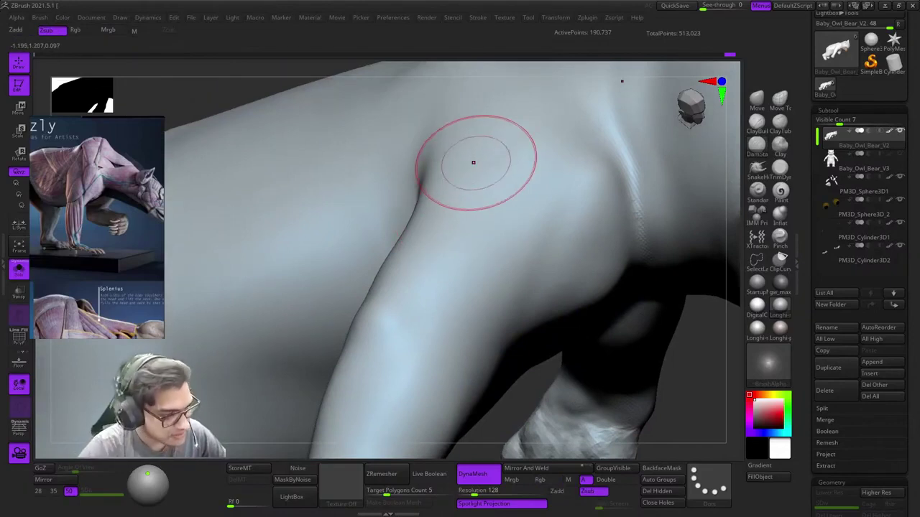
{"action": "right_click_drag", "start_coordinate": [528, 140], "coordinate": [537, 179], "text": "alt"}
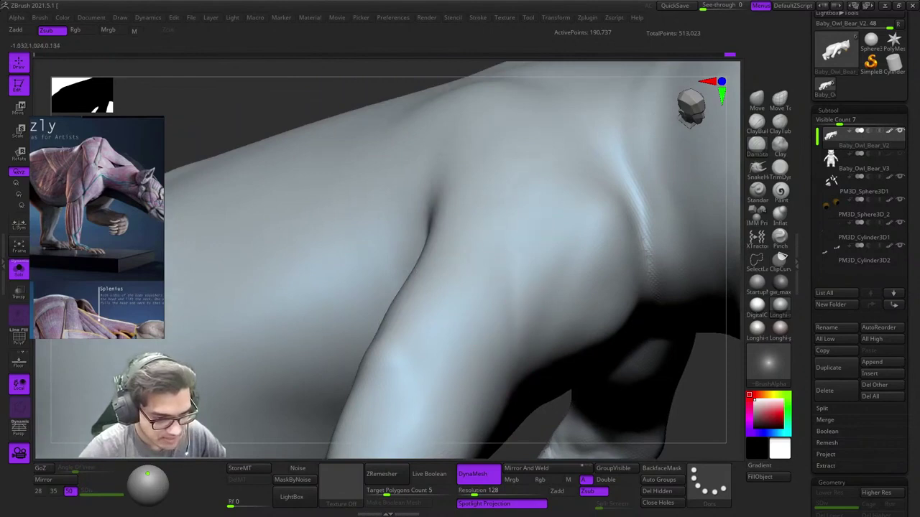
{"action": "mouse_move", "coordinate": [499, 286]}
{"action": "right_mouse_down", "text": "alt"}
{"action": "mouse_move", "coordinate": [510, 184]}
{"action": "mouse_move", "coordinate": [507, 220]}
{"action": "right_mouse_up", "text": "alt"}
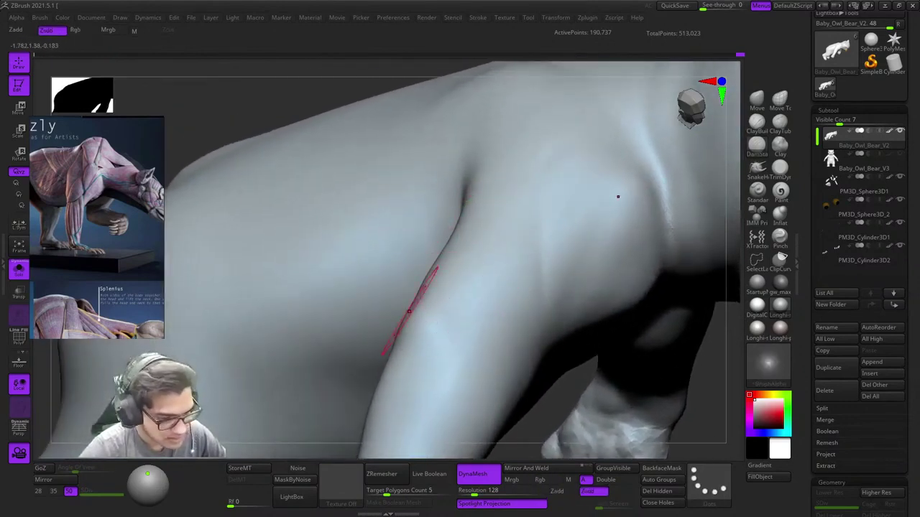
{"action": "left_click_drag", "start_coordinate": [543, 254], "coordinate": [543, 284]}
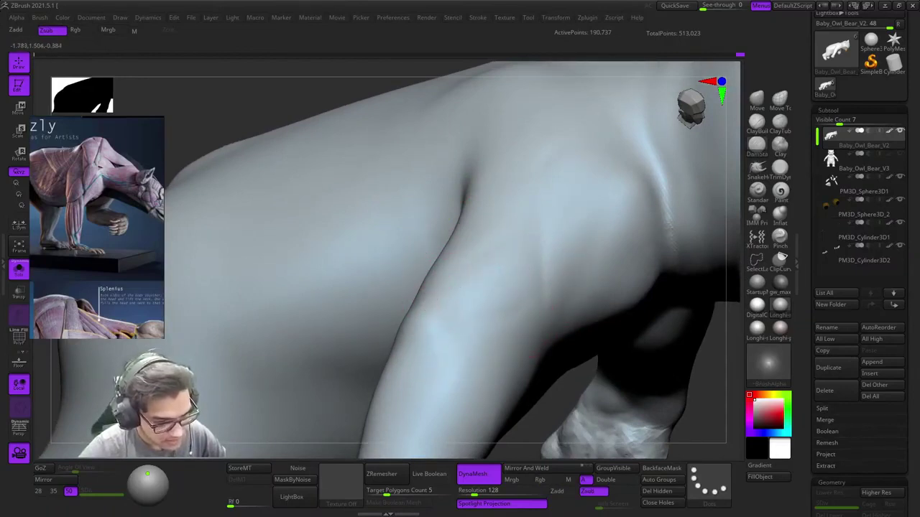
Step: Carve the shoulder blade's rear edge from above the armpit toward the top of the back with DamStandard
{"action": "right_click_drag", "start_coordinate": [508, 237], "coordinate": [503, 314], "text": "alt"}
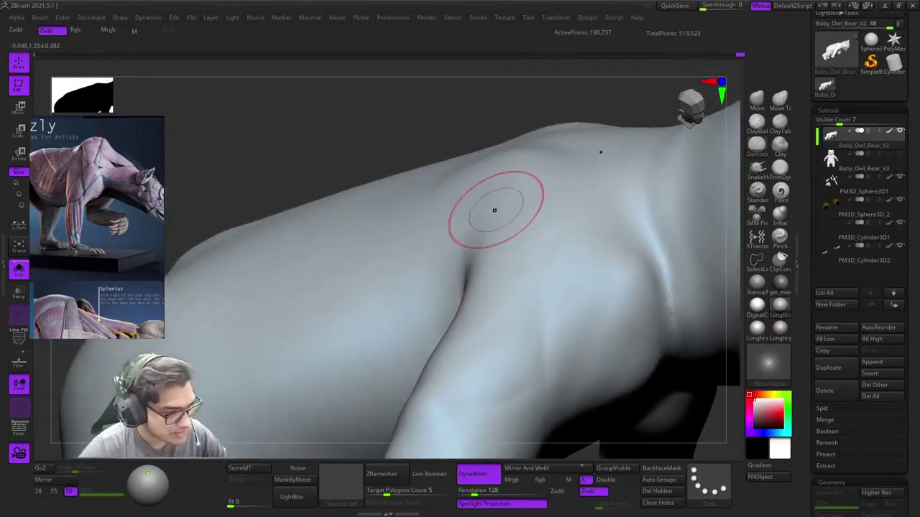
{"action": "right_click_drag", "start_coordinate": [495, 210], "coordinate": [510, 206]}
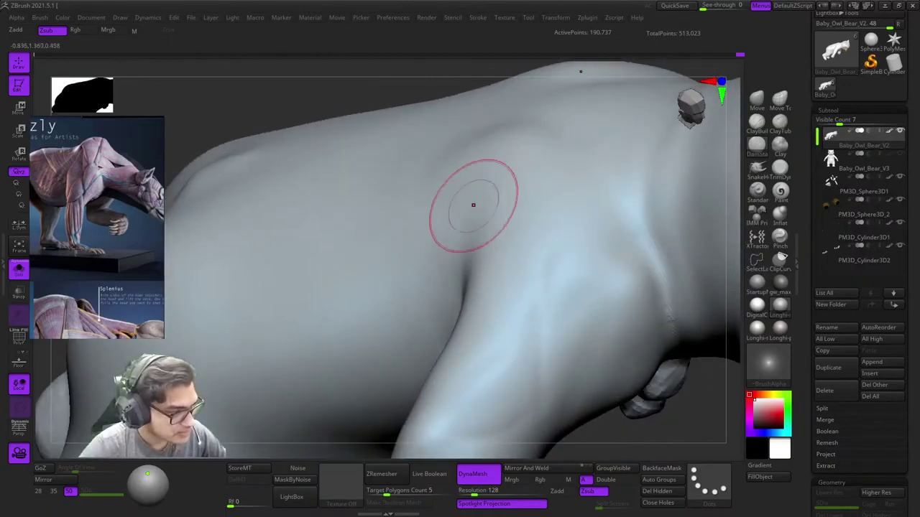
{"action": "mouse_move", "coordinate": [460, 236]}
{"action": "right_mouse_down", "text": "ctrl"}
{"action": "mouse_move", "coordinate": [456, 217]}
{"action": "mouse_move", "coordinate": [453, 226]}
{"action": "right_mouse_up", "text": "ctrl"}
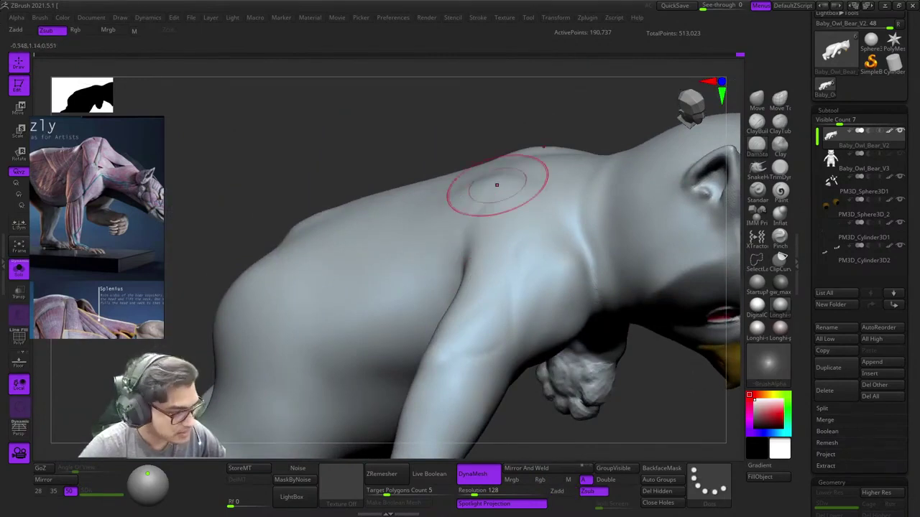
{"action": "right_click_drag", "start_coordinate": [496, 185], "coordinate": [488, 188]}
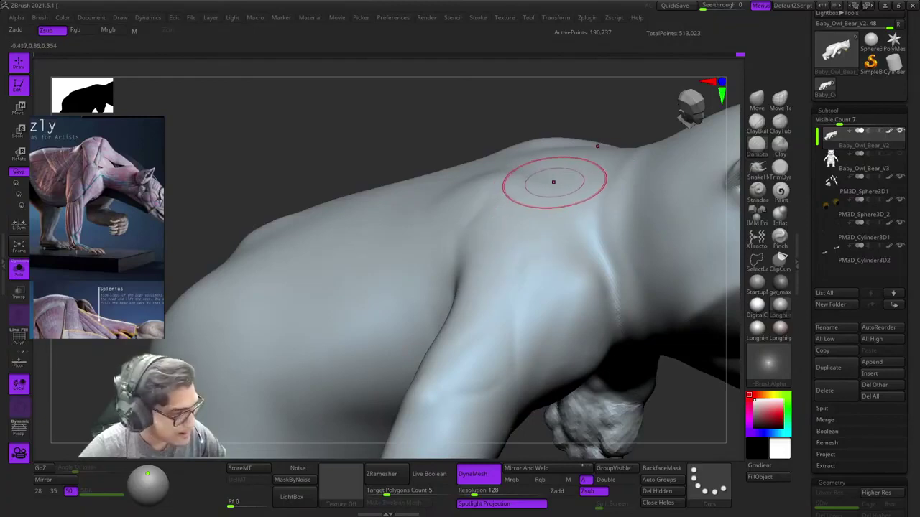
{"action": "right_click_drag", "start_coordinate": [551, 185], "coordinate": [541, 156]}
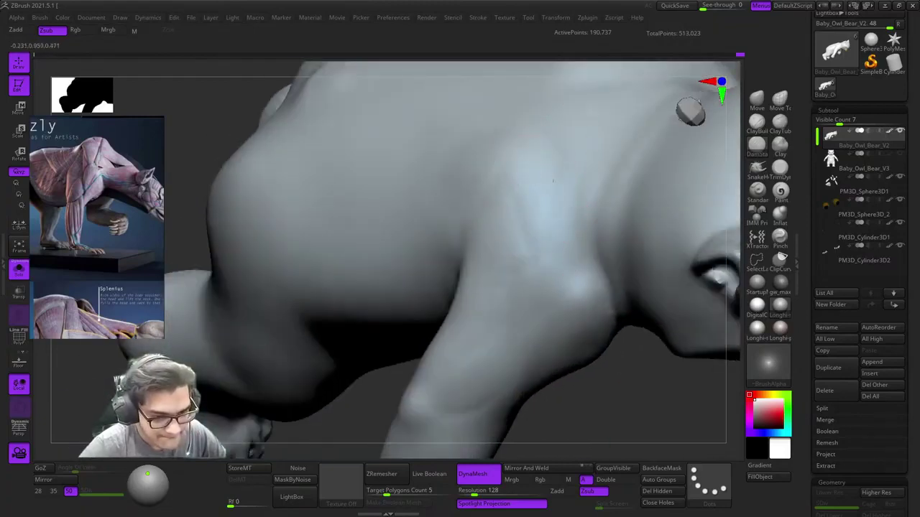
Step: Switch to ClayBuildup and smooth the muscle separation on the outer upper arm
{"action": "right_click_drag", "start_coordinate": [538, 255], "coordinate": [511, 293], "text": "ctrl"}
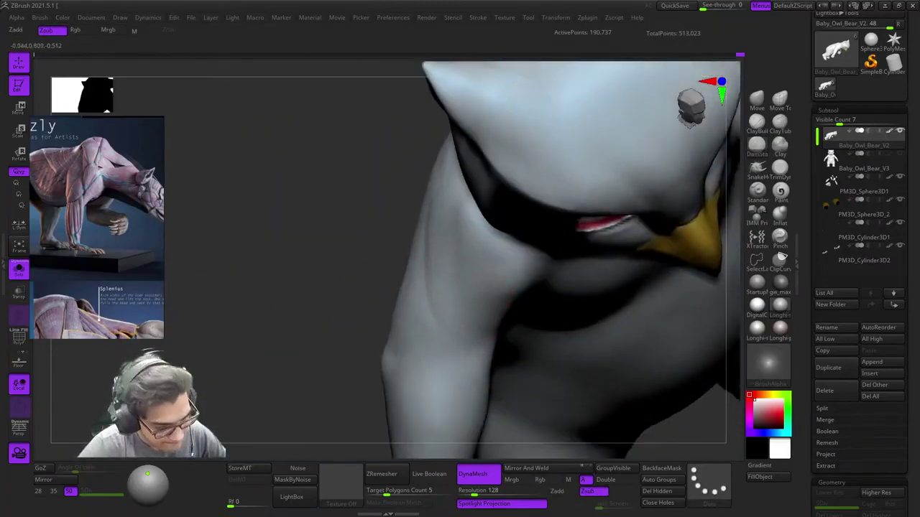
{"action": "mouse_move", "coordinate": [460, 273]}
{"action": "right_mouse_down", "text": "alt"}
{"action": "mouse_move", "coordinate": [500, 226]}
{"action": "mouse_move", "coordinate": [485, 219]}
{"action": "mouse_move", "coordinate": [738, 158]}
{"action": "right_mouse_up", "text": "alt"}
{"action": "left_click", "coordinate": [757, 123]}
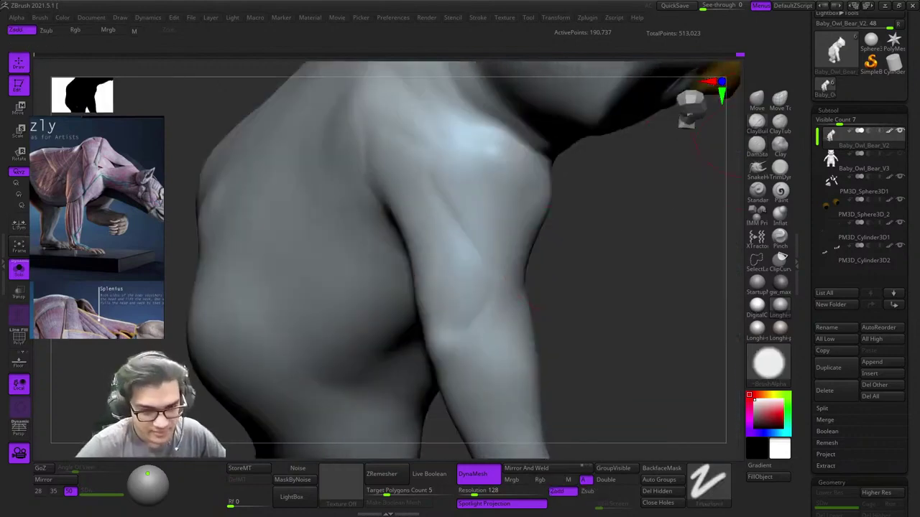
{"action": "mouse_move", "coordinate": [496, 180]}
{"action": "right_mouse_down"}
{"action": "mouse_move", "coordinate": [531, 163]}
{"action": "mouse_move", "coordinate": [487, 250]}
{"action": "right_mouse_up"}
{"action": "right_click", "coordinate": [486, 250]}
{"action": "right_click_drag", "start_coordinate": [528, 185], "coordinate": [531, 143]}
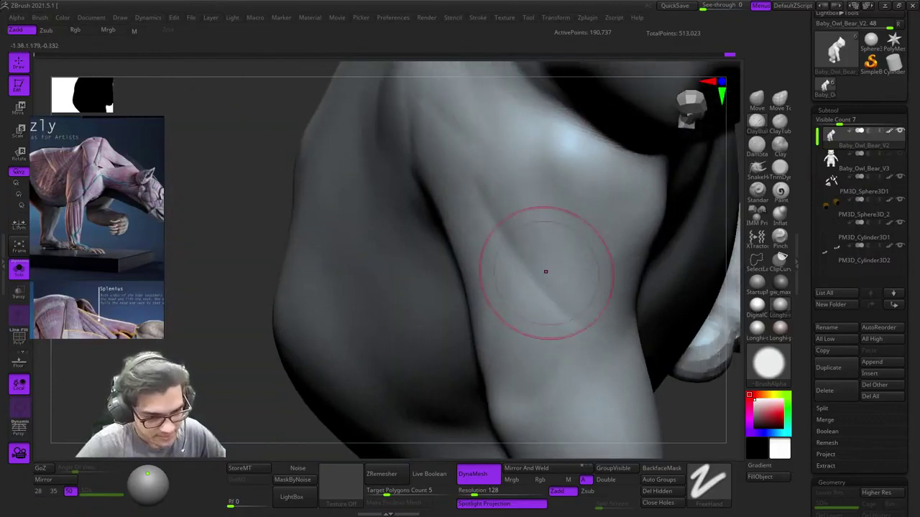
{"action": "right_click_drag", "start_coordinate": [545, 272], "coordinate": [526, 148]}
{"action": "right_click_drag", "start_coordinate": [553, 256], "coordinate": [543, 224]}
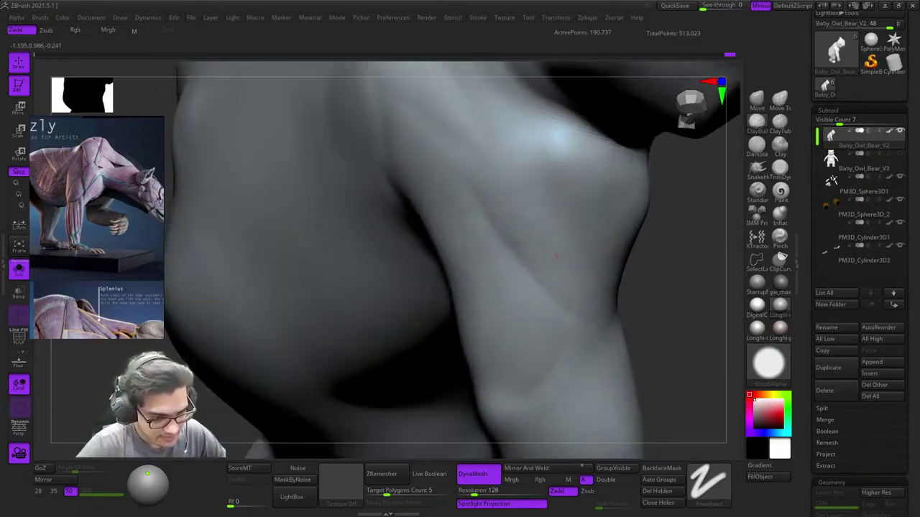
{"action": "mouse_move", "coordinate": [556, 256]}
{"action": "right_mouse_down"}
{"action": "mouse_move", "coordinate": [542, 224]}
{"action": "mouse_move", "coordinate": [514, 201]}
{"action": "right_mouse_up"}
{"action": "left_click_drag", "start_coordinate": [556, 281], "coordinate": [564, 295], "text": "shift"}
Step: Smooth the back of the upper arm and the lower end of its muscle just above the elbow
{"action": "right_click_drag", "start_coordinate": [515, 237], "coordinate": [564, 232]}
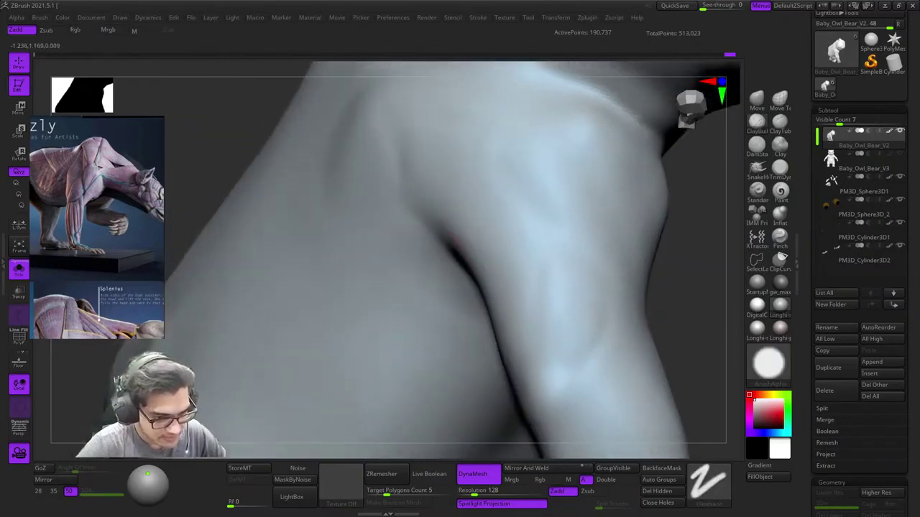
{"action": "mouse_move", "coordinate": [501, 291]}
{"action": "right_mouse_down"}
{"action": "mouse_move", "coordinate": [488, 240]}
{"action": "mouse_move", "coordinate": [515, 231]}
{"action": "right_mouse_up"}
{"action": "left_click_drag", "start_coordinate": [519, 291], "coordinate": [509, 238], "text": "shift"}
{"action": "mouse_move", "coordinate": [508, 237]}
{"action": "right_mouse_down"}
{"action": "mouse_move", "coordinate": [454, 167]}
{"action": "mouse_move", "coordinate": [564, 213]}
{"action": "right_mouse_up"}
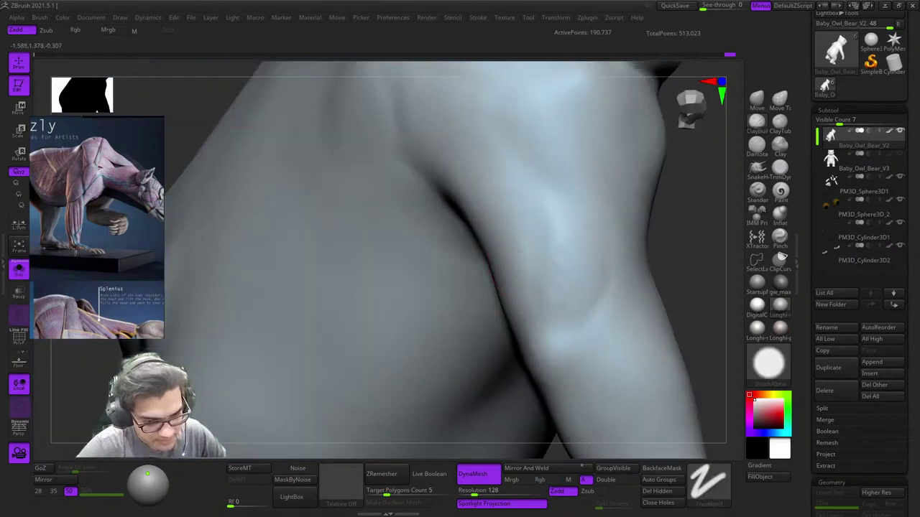
{"action": "left_click_drag", "start_coordinate": [581, 284], "coordinate": [554, 315], "text": "shift"}
{"action": "mouse_move", "coordinate": [519, 305]}
{"action": "right_mouse_down"}
{"action": "mouse_move", "coordinate": [546, 281]}
{"action": "mouse_move", "coordinate": [514, 316]}
{"action": "mouse_move", "coordinate": [521, 294]}
{"action": "right_mouse_up"}
Step: Smooth the rear edge of the upper arm up to the armpit and blend it into the outer shoulder
{"action": "left_click_drag", "start_coordinate": [522, 294], "coordinate": [463, 208], "text": "shift"}
{"action": "right_click_drag", "start_coordinate": [464, 209], "coordinate": [499, 305]}
{"action": "mouse_move", "coordinate": [500, 304]}
{"action": "left_mouse_down", "text": "shift"}
{"action": "mouse_move", "coordinate": [471, 241]}
{"action": "mouse_move", "coordinate": [466, 194]}
{"action": "left_mouse_up", "text": "shift"}
{"action": "mouse_move", "coordinate": [466, 194]}
{"action": "right_mouse_down"}
{"action": "mouse_move", "coordinate": [486, 204]}
{"action": "mouse_move", "coordinate": [507, 188]}
{"action": "right_mouse_up"}
{"action": "left_click_drag", "start_coordinate": [506, 188], "coordinate": [539, 216], "text": "shift"}
{"action": "right_click_drag", "start_coordinate": [539, 216], "coordinate": [566, 185]}
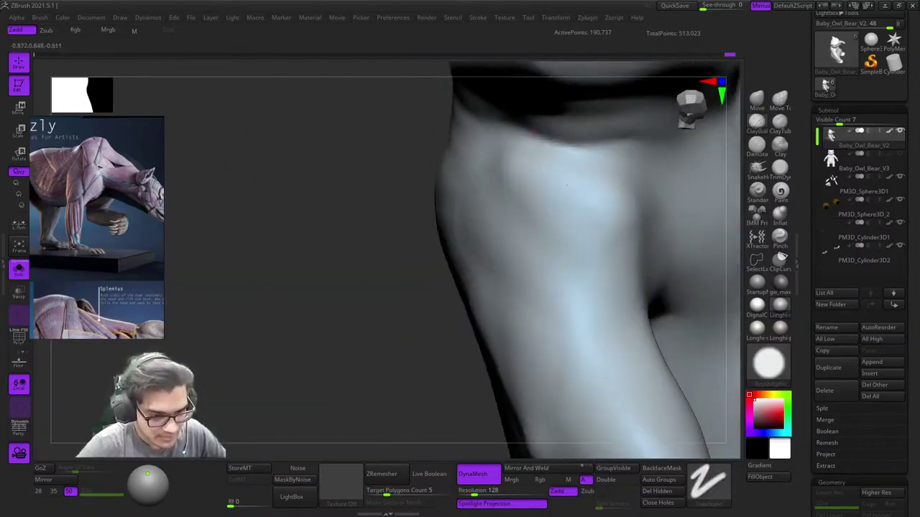
Step: Examine the upper arm, armpit and shoulder forms from the front, the side and below
{"action": "mouse_move", "coordinate": [620, 219]}
{"action": "right_mouse_down"}
{"action": "mouse_move", "coordinate": [611, 205]}
{"action": "mouse_move", "coordinate": [552, 224]}
{"action": "mouse_move", "coordinate": [568, 199]}
{"action": "mouse_move", "coordinate": [555, 182]}
{"action": "mouse_move", "coordinate": [599, 189]}
{"action": "mouse_move", "coordinate": [550, 197]}
{"action": "mouse_move", "coordinate": [550, 179]}
{"action": "mouse_move", "coordinate": [624, 202]}
{"action": "mouse_move", "coordinate": [599, 200]}
{"action": "mouse_move", "coordinate": [621, 197]}
{"action": "mouse_move", "coordinate": [579, 188]}
{"action": "mouse_move", "coordinate": [614, 241]}
{"action": "right_mouse_up"}
{"action": "key", "text": "s"}
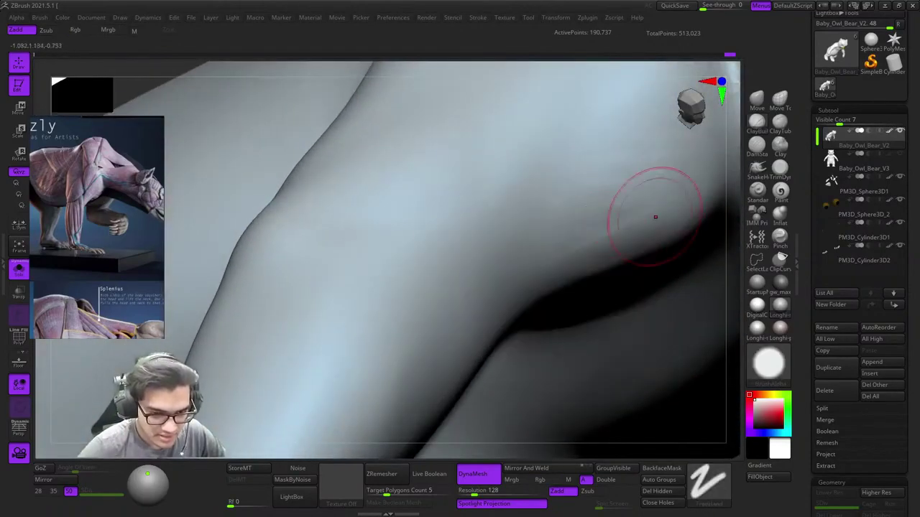
{"action": "right_click_drag", "start_coordinate": [654, 216], "coordinate": [581, 208], "text": "ctrl"}
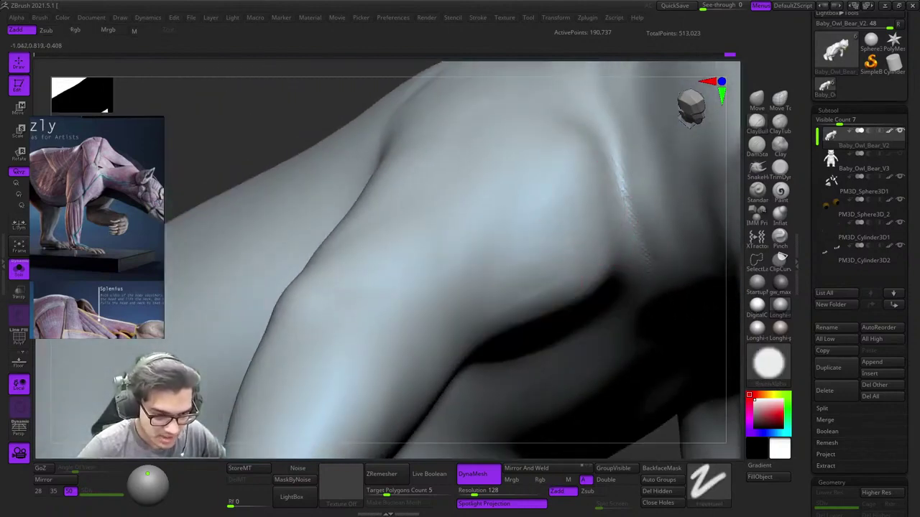
{"action": "right_click_drag", "start_coordinate": [521, 306], "coordinate": [575, 185], "text": "alt"}
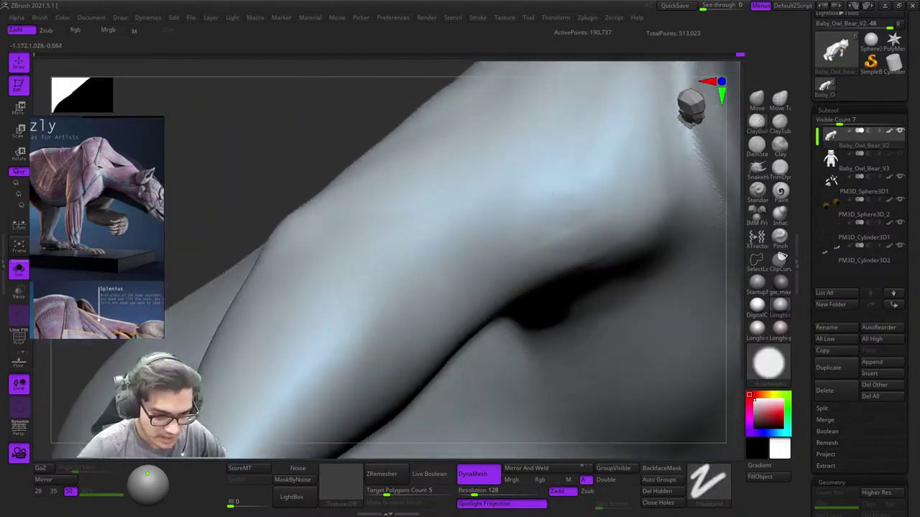
{"action": "mouse_move", "coordinate": [519, 239]}
{"action": "right_mouse_down"}
{"action": "mouse_move", "coordinate": [538, 183]}
{"action": "mouse_move", "coordinate": [545, 269]}
{"action": "mouse_move", "coordinate": [528, 273]}
{"action": "mouse_move", "coordinate": [541, 267]}
{"action": "right_mouse_up"}
{"action": "right_click_drag", "start_coordinate": [558, 98], "coordinate": [565, 282]}
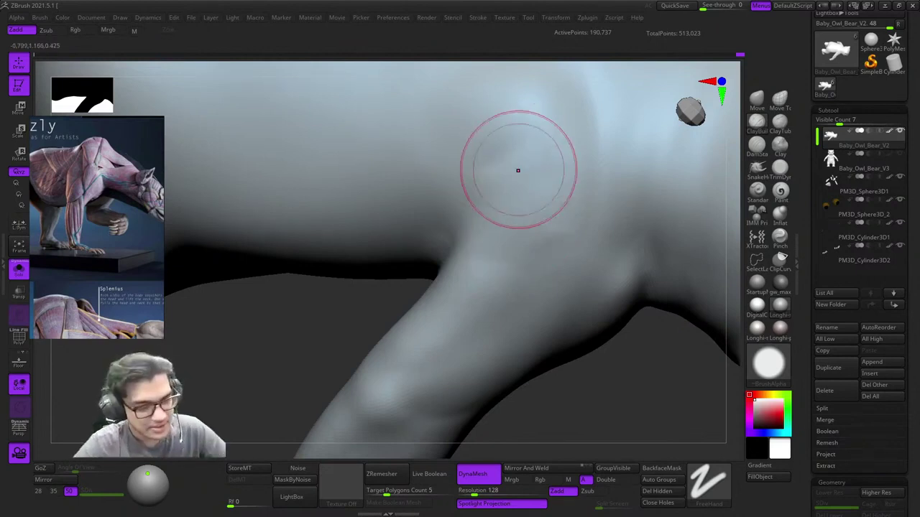
{"action": "right_click_drag", "start_coordinate": [516, 153], "coordinate": [507, 205]}
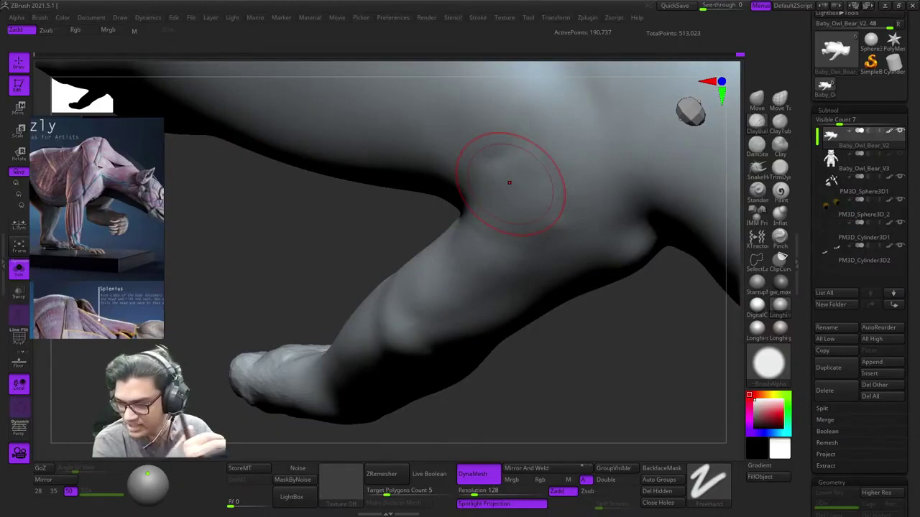
{"action": "mouse_move", "coordinate": [521, 201]}
{"action": "right_mouse_down"}
{"action": "mouse_move", "coordinate": [574, 234]}
{"action": "mouse_move", "coordinate": [528, 215]}
{"action": "right_mouse_up"}
{"action": "mouse_move", "coordinate": [498, 121]}
{"action": "right_mouse_down", "text": "alt"}
{"action": "mouse_move", "coordinate": [497, 193]}
{"action": "mouse_move", "coordinate": [522, 214]}
{"action": "right_mouse_up", "text": "alt"}
{"action": "right_click_drag", "start_coordinate": [517, 263], "coordinate": [525, 230], "text": "ctrl"}
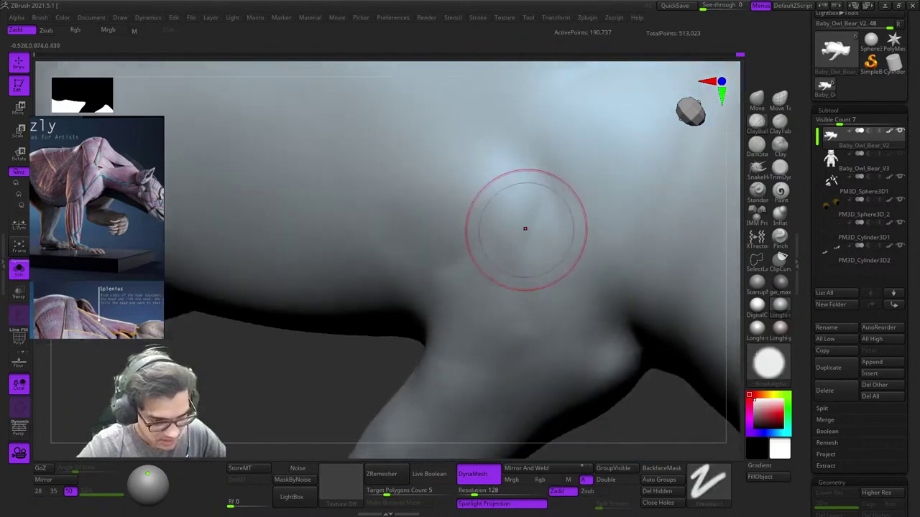
Step: Sculpt muscle volume over the shoulder blade and down the back of the shoulder on the Baby_Owl_Bear_V2 body
{"action": "left_click_drag", "start_coordinate": [525, 230], "coordinate": [431, 301]}
{"action": "left_click_drag", "start_coordinate": [542, 228], "coordinate": [538, 201]}
{"action": "mouse_move", "coordinate": [532, 195]}
{"action": "right_mouse_down"}
{"action": "mouse_move", "coordinate": [529, 232]}
{"action": "mouse_move", "coordinate": [522, 227]}
{"action": "right_mouse_up"}
{"action": "left_click_drag", "start_coordinate": [522, 227], "coordinate": [531, 201]}
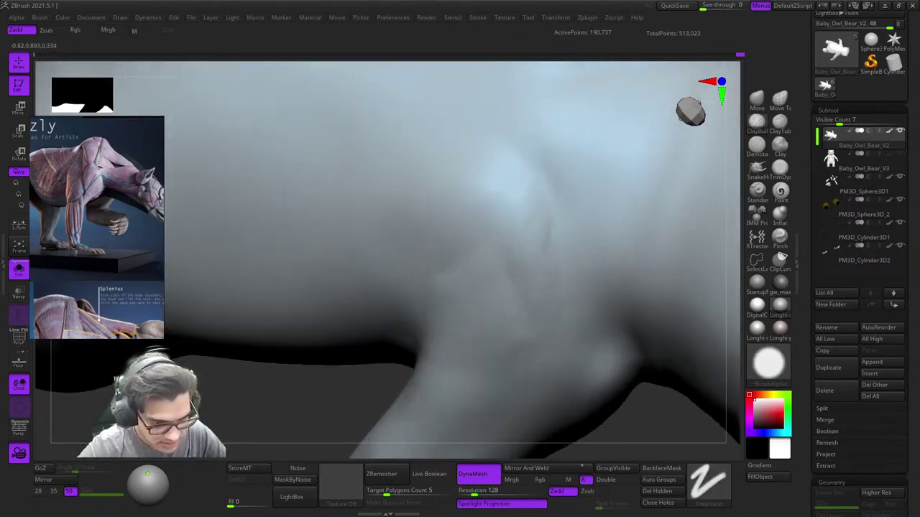
{"action": "right_click_drag", "start_coordinate": [547, 307], "coordinate": [546, 285]}
{"action": "mouse_move", "coordinate": [546, 254]}
{"action": "left_mouse_down"}
{"action": "mouse_move", "coordinate": [547, 309]}
{"action": "mouse_move", "coordinate": [550, 287]}
{"action": "left_mouse_up"}
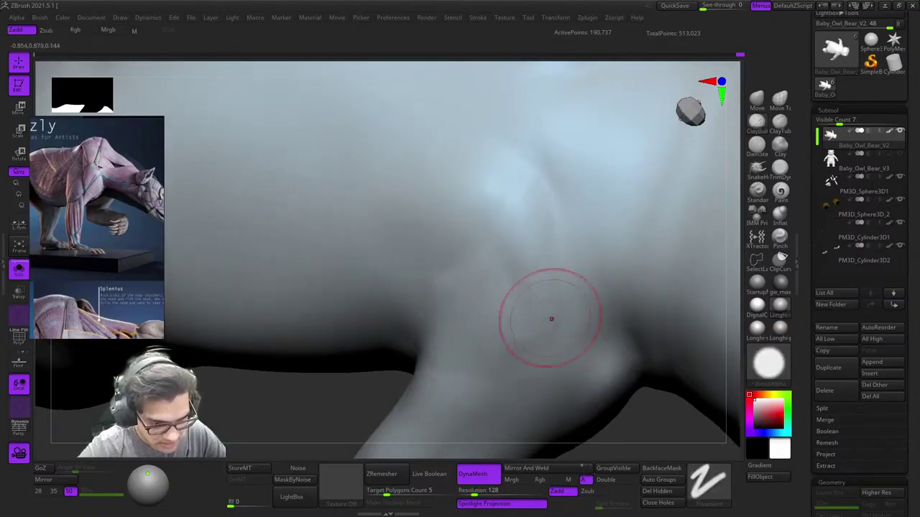
Step: Sculpt the back of the upper arm just below the shoulder, blending it towards the armpit
{"action": "right_click_drag", "start_coordinate": [551, 319], "coordinate": [521, 230], "text": "ctrl"}
{"action": "right_click_drag", "start_coordinate": [521, 230], "coordinate": [532, 280], "text": "ctrl"}
{"action": "mouse_move", "coordinate": [596, 273]}
{"action": "right_mouse_down"}
{"action": "mouse_move", "coordinate": [528, 260]}
{"action": "mouse_move", "coordinate": [516, 194]}
{"action": "mouse_move", "coordinate": [526, 237]}
{"action": "right_mouse_up"}
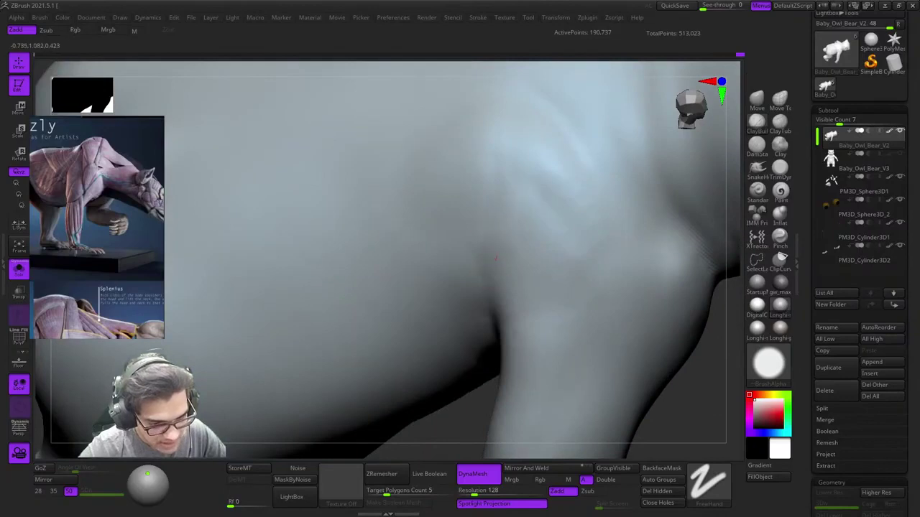
{"action": "left_click_drag", "start_coordinate": [564, 289], "coordinate": [550, 261]}
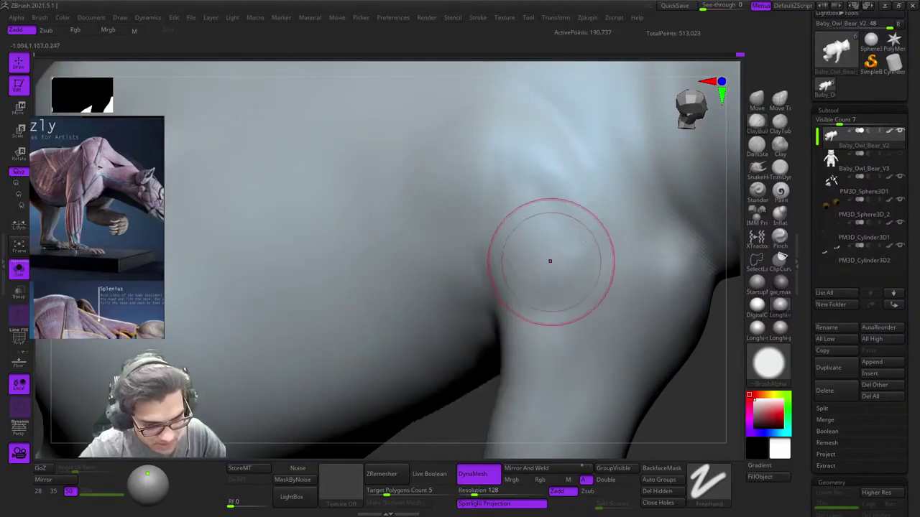
{"action": "right_click", "coordinate": [576, 296]}
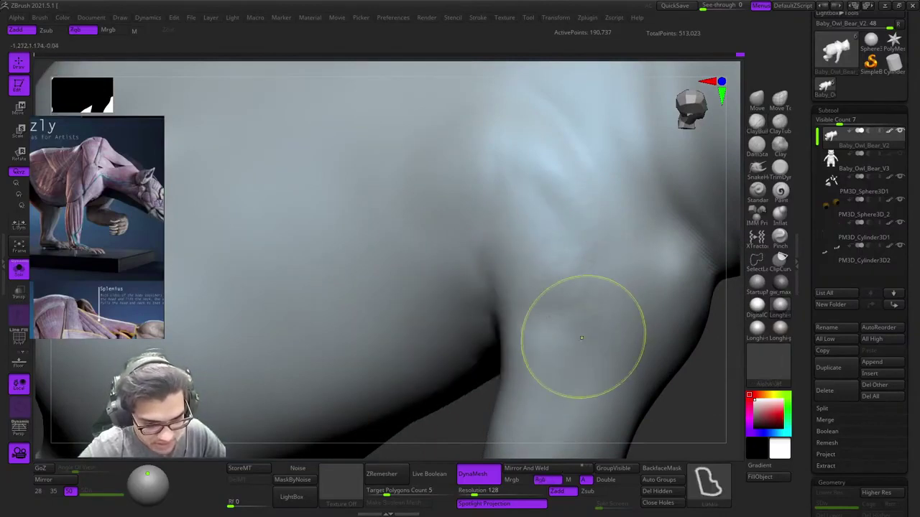
Step: Smooth the sculpted strokes across the shoulder blade and the adjoining upper back
{"action": "right_click_drag", "start_coordinate": [583, 337], "coordinate": [554, 288], "text": "ctrl"}
{"action": "left_click_drag", "start_coordinate": [565, 195], "coordinate": [550, 202], "text": "shift"}
{"action": "mouse_move", "coordinate": [550, 201]}
{"action": "right_mouse_down"}
{"action": "mouse_move", "coordinate": [541, 255]}
{"action": "mouse_move", "coordinate": [522, 216]}
{"action": "right_mouse_up"}
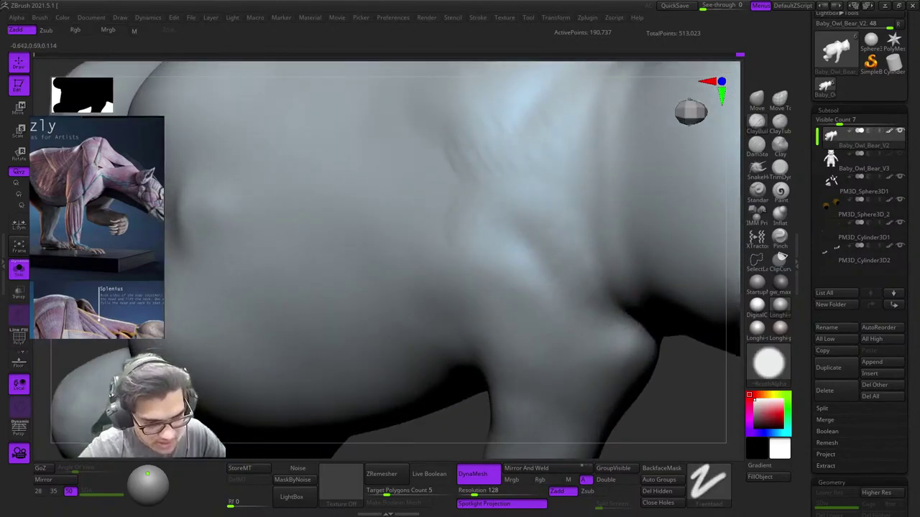
{"action": "left_click_drag", "start_coordinate": [493, 197], "coordinate": [466, 208], "text": "shift"}
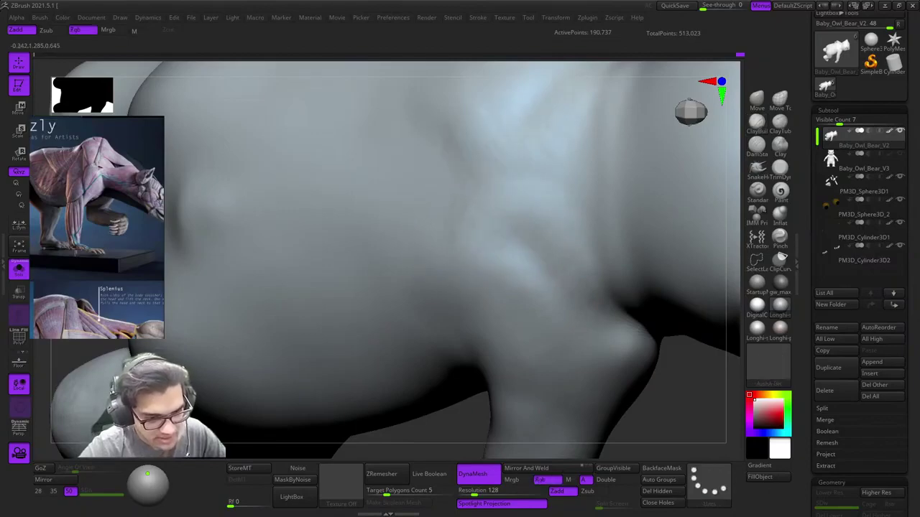
Step: Shape the rear of the shoulder where the upper arm meets the ribcage and soften the strokes there
{"action": "right_click_drag", "start_coordinate": [566, 344], "coordinate": [563, 317]}
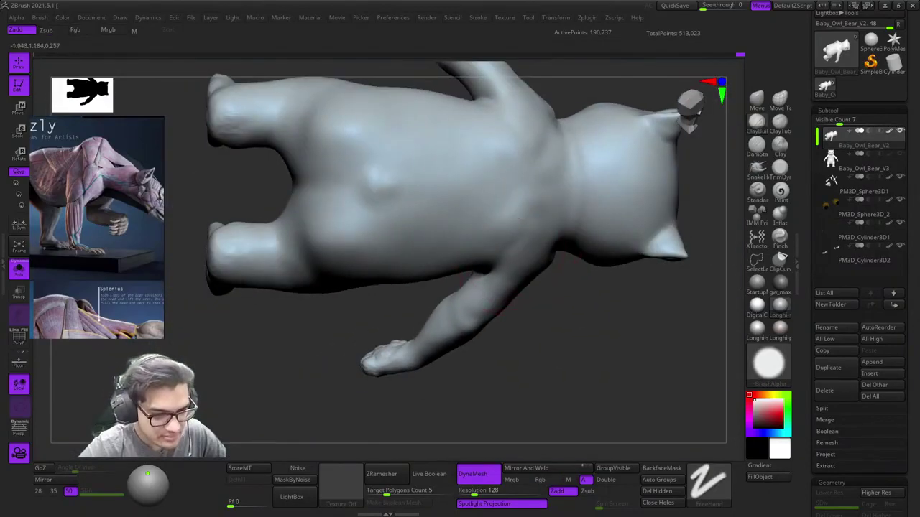
{"action": "right_click_drag", "start_coordinate": [516, 266], "coordinate": [531, 237]}
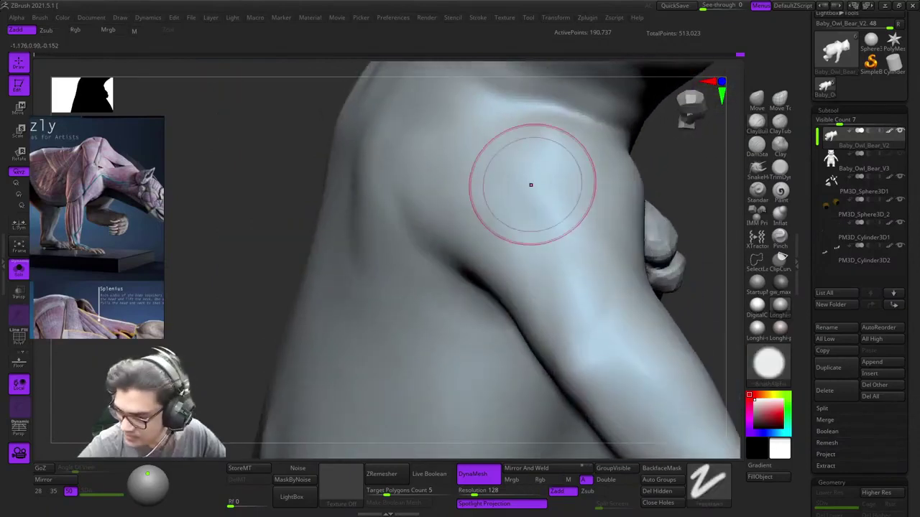
{"action": "mouse_move", "coordinate": [531, 185]}
{"action": "right_mouse_down"}
{"action": "mouse_move", "coordinate": [511, 225]}
{"action": "mouse_move", "coordinate": [535, 231]}
{"action": "mouse_move", "coordinate": [524, 219]}
{"action": "mouse_move", "coordinate": [537, 208]}
{"action": "mouse_move", "coordinate": [507, 199]}
{"action": "mouse_move", "coordinate": [530, 215]}
{"action": "mouse_move", "coordinate": [505, 225]}
{"action": "mouse_move", "coordinate": [496, 204]}
{"action": "mouse_move", "coordinate": [482, 252]}
{"action": "mouse_move", "coordinate": [515, 212]}
{"action": "mouse_move", "coordinate": [535, 259]}
{"action": "right_mouse_up"}
{"action": "right_click", "coordinate": [537, 208]}
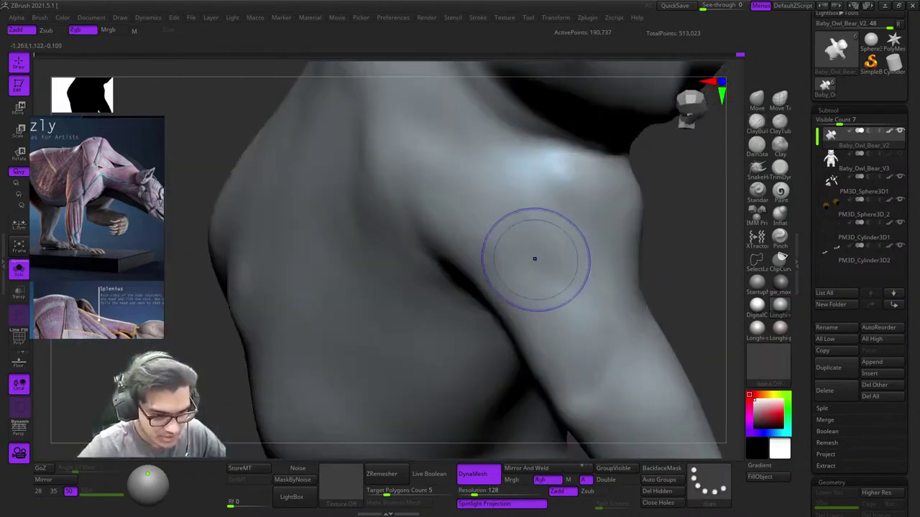
{"action": "right_click_drag", "start_coordinate": [594, 207], "coordinate": [561, 210]}
{"action": "mouse_move", "coordinate": [492, 239]}
{"action": "right_mouse_down"}
{"action": "mouse_move", "coordinate": [526, 248]}
{"action": "mouse_move", "coordinate": [511, 225]}
{"action": "mouse_move", "coordinate": [509, 245]}
{"action": "mouse_move", "coordinate": [499, 217]}
{"action": "mouse_move", "coordinate": [451, 187]}
{"action": "mouse_move", "coordinate": [433, 217]}
{"action": "mouse_move", "coordinate": [450, 228]}
{"action": "mouse_move", "coordinate": [447, 237]}
{"action": "mouse_move", "coordinate": [469, 217]}
{"action": "right_mouse_up"}
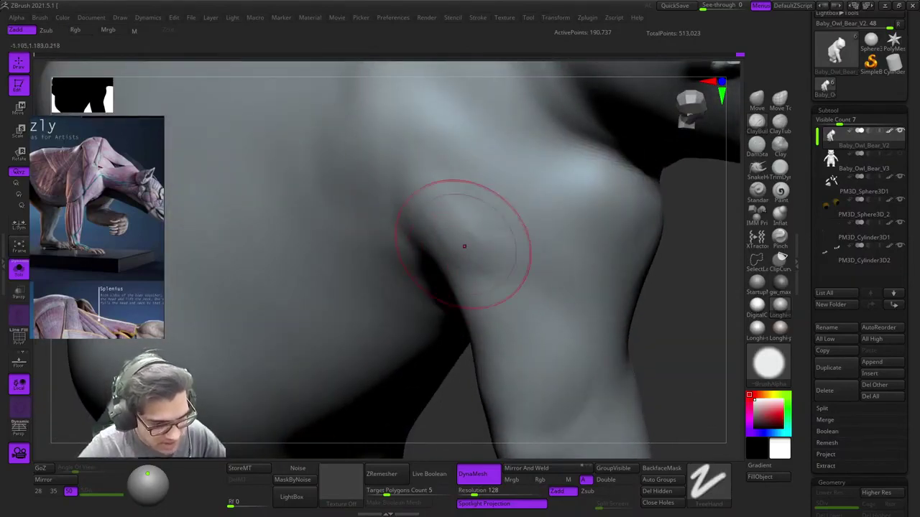
{"action": "right_click", "coordinate": [483, 249]}
{"action": "left_click_drag", "start_coordinate": [510, 275], "coordinate": [488, 248], "text": "shift"}
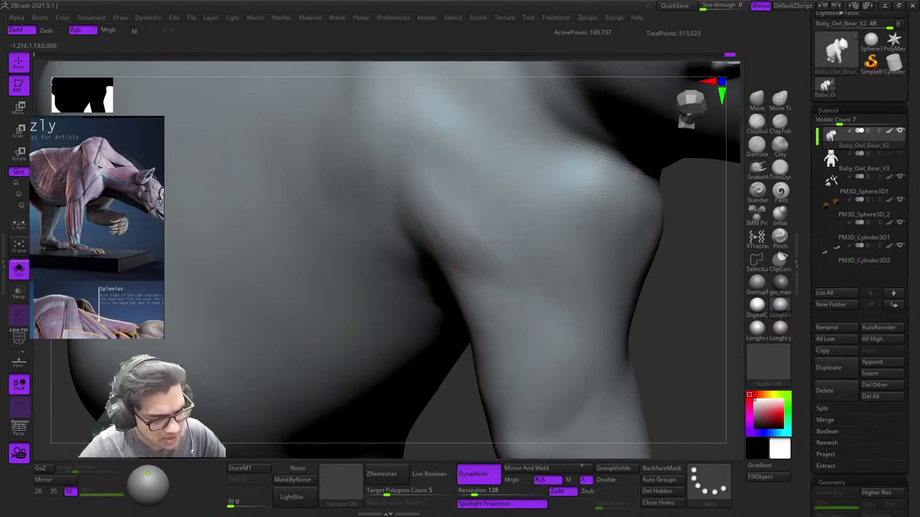
Step: Refine and smooth the fold behind the armpit so the shoulder muscle flows into the upper arm
{"action": "right_click_drag", "start_coordinate": [488, 230], "coordinate": [472, 209]}
{"action": "left_click_drag", "start_coordinate": [471, 210], "coordinate": [476, 234], "text": "shift"}
{"action": "mouse_move", "coordinate": [475, 232]}
{"action": "right_mouse_down", "text": "ctrl"}
{"action": "mouse_move", "coordinate": [465, 184]}
{"action": "mouse_move", "coordinate": [491, 178]}
{"action": "mouse_move", "coordinate": [490, 191]}
{"action": "right_mouse_up", "text": "ctrl"}
{"action": "mouse_move", "coordinate": [490, 191]}
{"action": "right_mouse_down", "text": "ctrl"}
{"action": "mouse_move", "coordinate": [492, 238]}
{"action": "mouse_move", "coordinate": [440, 215]}
{"action": "mouse_move", "coordinate": [439, 231]}
{"action": "mouse_move", "coordinate": [468, 270]}
{"action": "right_mouse_up", "text": "ctrl"}
{"action": "right_click", "coordinate": [438, 214]}
{"action": "left_click_drag", "start_coordinate": [465, 260], "coordinate": [446, 242], "text": "shift"}
{"action": "right_click_drag", "start_coordinate": [512, 313], "coordinate": [511, 219]}
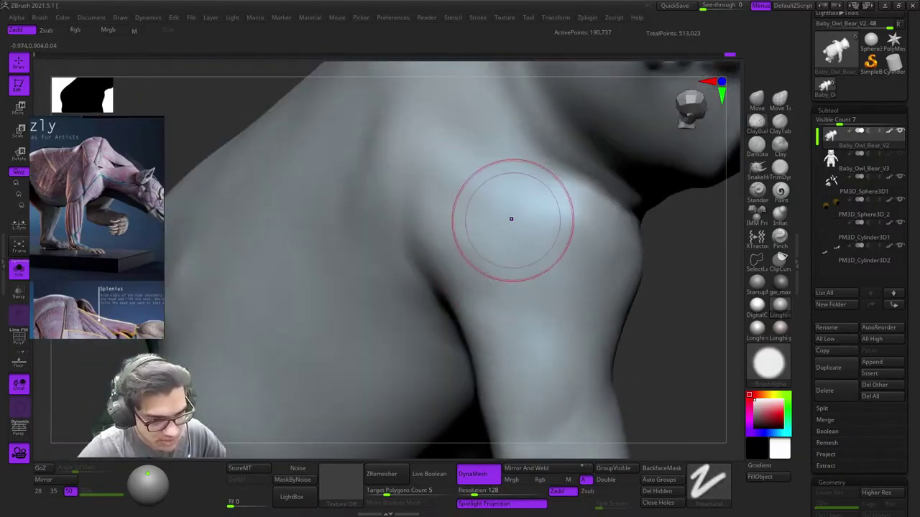
Step: Sculpt long strokes down the middle of the back, starting between the shoulder blades
{"action": "mouse_move", "coordinate": [515, 289]}
{"action": "right_mouse_down", "text": "ctrl"}
{"action": "mouse_move", "coordinate": [513, 234]}
{"action": "mouse_move", "coordinate": [503, 284]}
{"action": "mouse_move", "coordinate": [553, 204]}
{"action": "mouse_move", "coordinate": [501, 202]}
{"action": "mouse_move", "coordinate": [483, 244]}
{"action": "mouse_move", "coordinate": [562, 206]}
{"action": "right_mouse_up", "text": "ctrl"}
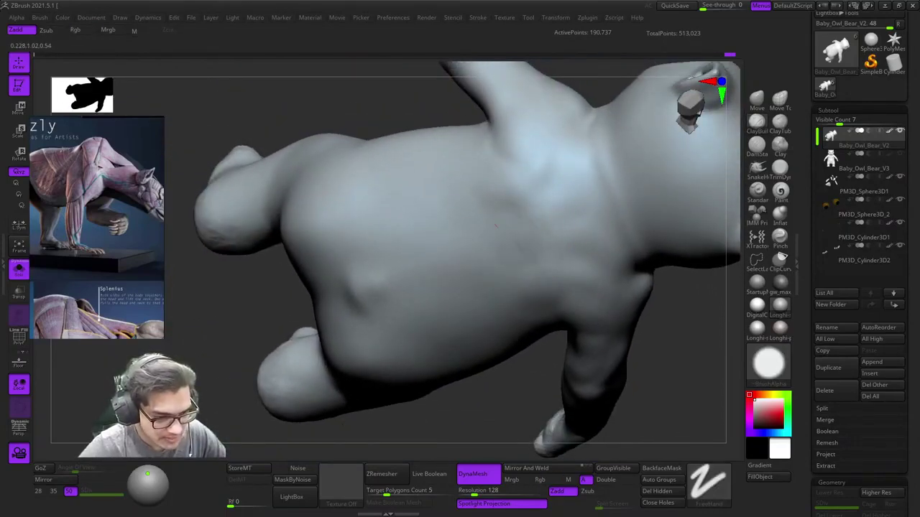
{"action": "right_click_drag", "start_coordinate": [496, 226], "coordinate": [503, 203]}
{"action": "right_click", "coordinate": [508, 190]}
{"action": "left_click_drag", "start_coordinate": [517, 246], "coordinate": [544, 331]}
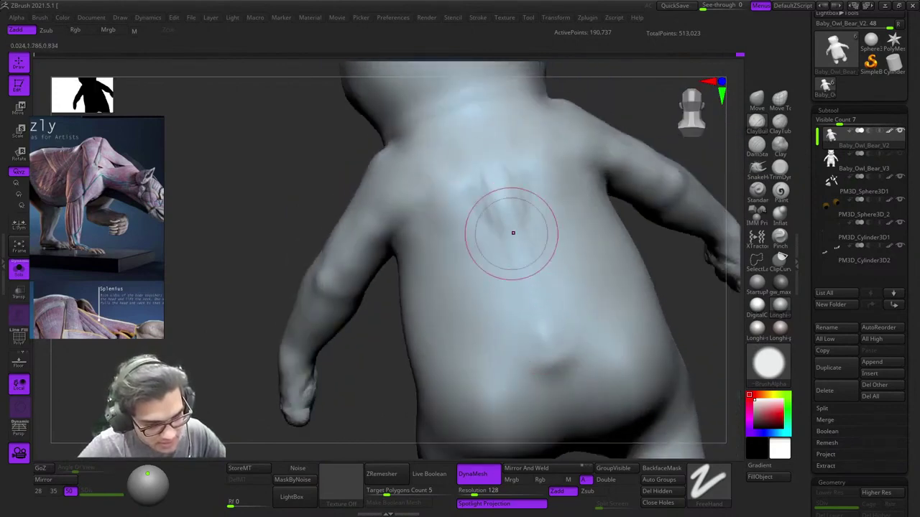
{"action": "left_click_drag", "start_coordinate": [501, 199], "coordinate": [514, 267]}
Step: Refine the spine line down the middle of the back and smooth it towards the tail
{"action": "mouse_move", "coordinate": [523, 244]}
{"action": "right_mouse_down"}
{"action": "mouse_move", "coordinate": [511, 230]}
{"action": "mouse_move", "coordinate": [515, 249]}
{"action": "right_mouse_up"}
{"action": "right_click", "coordinate": [514, 213]}
{"action": "right_click", "coordinate": [518, 234]}
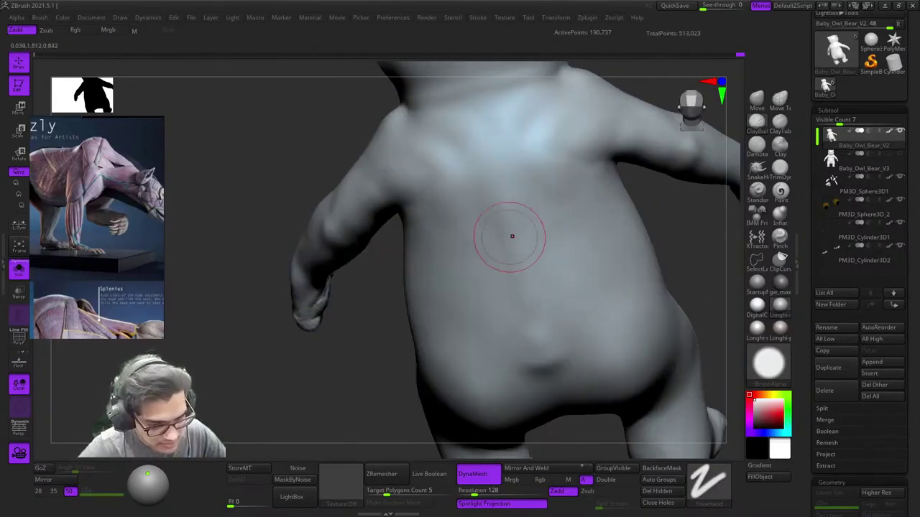
{"action": "right_click", "coordinate": [516, 248]}
{"action": "mouse_move", "coordinate": [518, 318]}
{"action": "right_mouse_down"}
{"action": "mouse_move", "coordinate": [515, 248]}
{"action": "mouse_move", "coordinate": [527, 251]}
{"action": "right_mouse_up"}
{"action": "left_click_drag", "start_coordinate": [527, 252], "coordinate": [526, 286], "text": "shift"}
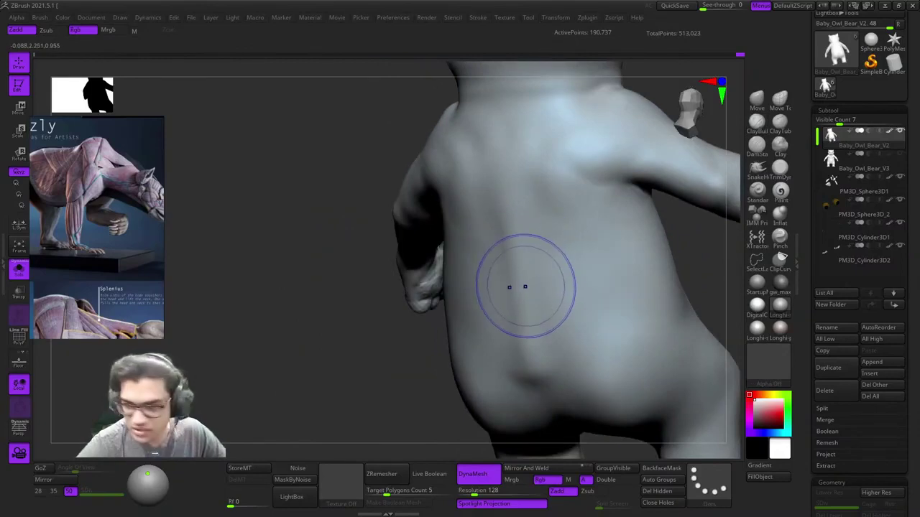
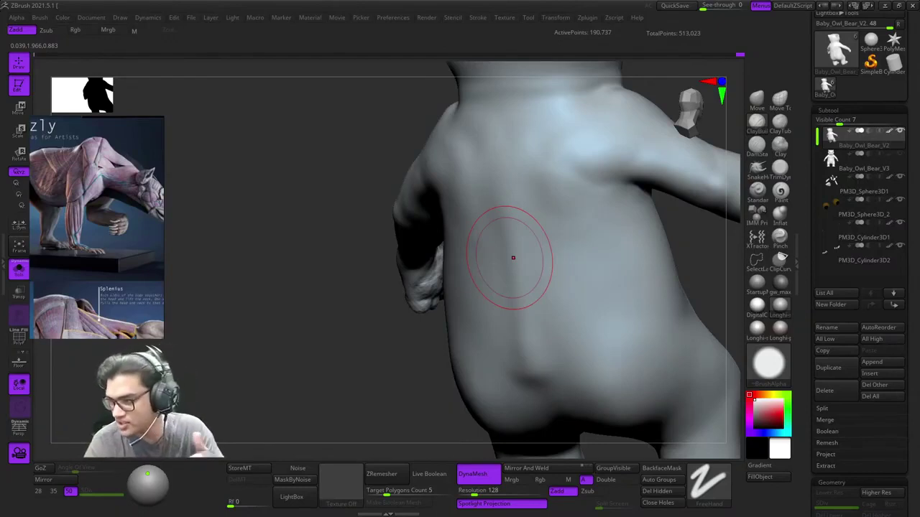
Step: Carve the crease between the arm and torso at the back of the armpit with the DamStandard brush
{"action": "mouse_move", "coordinate": [582, 267]}
{"action": "right_mouse_down"}
{"action": "mouse_move", "coordinate": [603, 287]}
{"action": "mouse_move", "coordinate": [558, 162]}
{"action": "mouse_move", "coordinate": [462, 213]}
{"action": "mouse_move", "coordinate": [494, 174]}
{"action": "mouse_move", "coordinate": [498, 203]}
{"action": "mouse_move", "coordinate": [520, 194]}
{"action": "right_mouse_up"}
{"action": "right_click", "coordinate": [507, 180]}
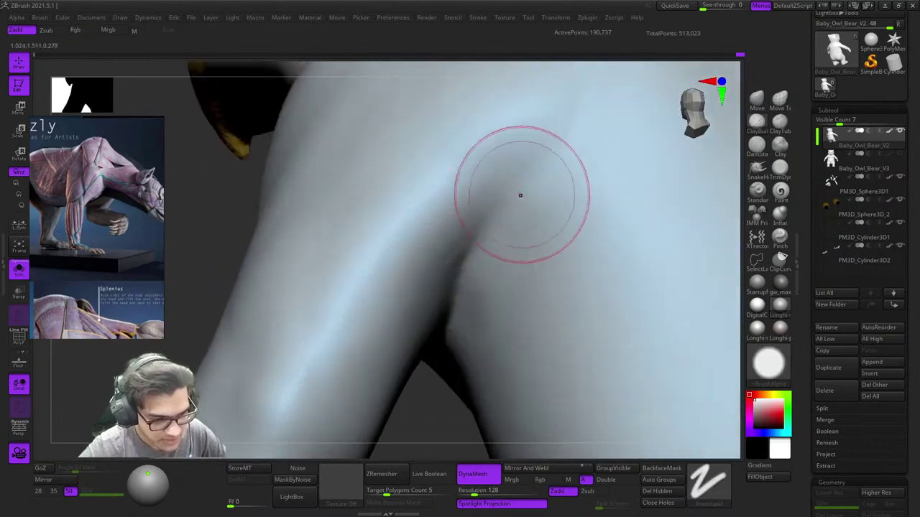
{"action": "left_click", "coordinate": [757, 146]}
{"action": "right_click", "coordinate": [458, 286], "text": "alt"}
{"action": "left_click_drag", "start_coordinate": [452, 320], "coordinate": [544, 173], "text": "alt"}
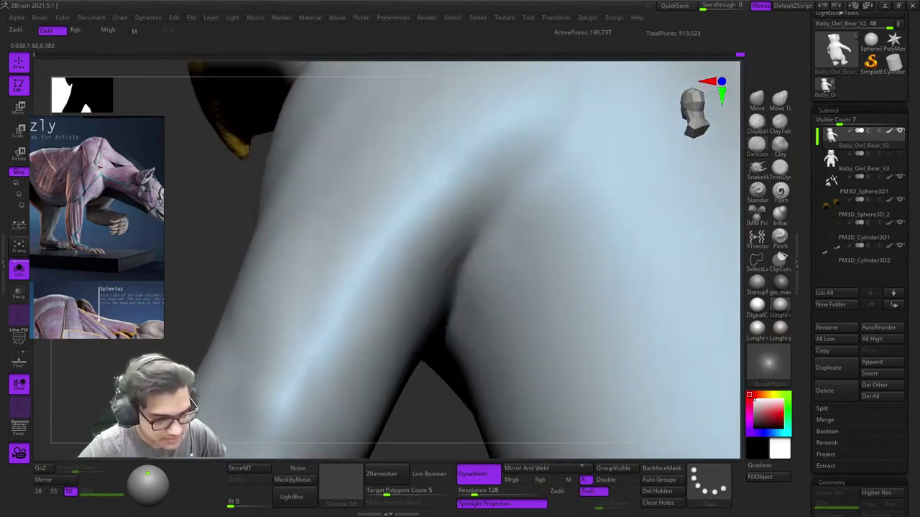
{"action": "mouse_move", "coordinate": [496, 266]}
{"action": "right_mouse_down", "text": "ctrl"}
{"action": "mouse_move", "coordinate": [474, 223]}
{"action": "mouse_move", "coordinate": [502, 226]}
{"action": "right_mouse_up", "text": "ctrl"}
{"action": "left_click_drag", "start_coordinate": [475, 254], "coordinate": [447, 310], "text": "alt"}
Step: Rework the armpit crease from its upper end down to the underside of the arm
{"action": "right_click_drag", "start_coordinate": [446, 310], "coordinate": [501, 244]}
{"action": "right_click_drag", "start_coordinate": [502, 245], "coordinate": [508, 201], "text": "ctrl"}
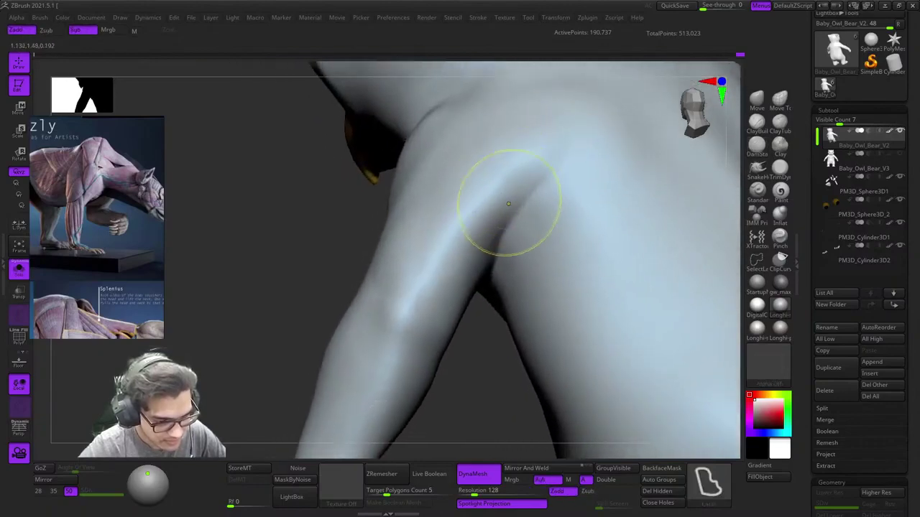
{"action": "left_click_drag", "start_coordinate": [540, 169], "coordinate": [476, 280], "text": "alt"}
{"action": "right_click_drag", "start_coordinate": [467, 295], "coordinate": [495, 259]}
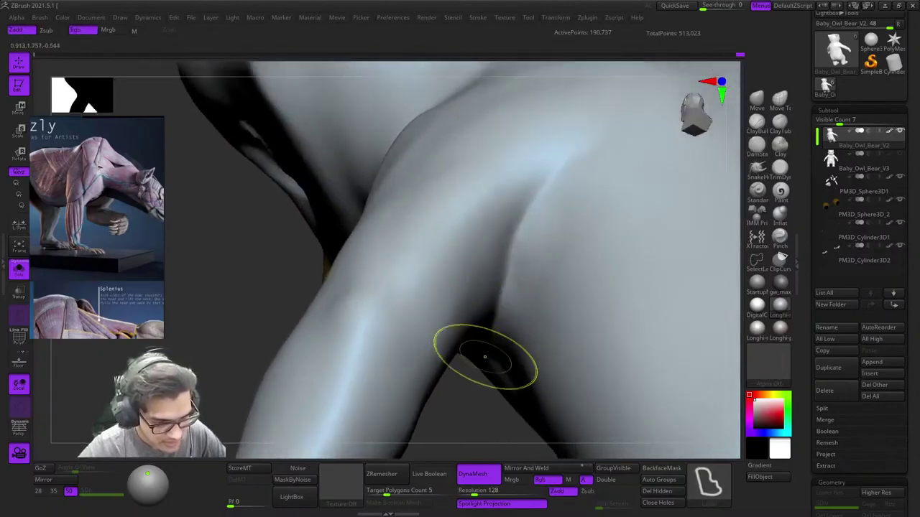
{"action": "right_click_drag", "start_coordinate": [484, 357], "coordinate": [480, 288], "text": "ctrl"}
{"action": "right_click_drag", "start_coordinate": [480, 288], "coordinate": [513, 205]}
{"action": "right_click_drag", "start_coordinate": [513, 204], "coordinate": [490, 264], "text": "ctrl"}
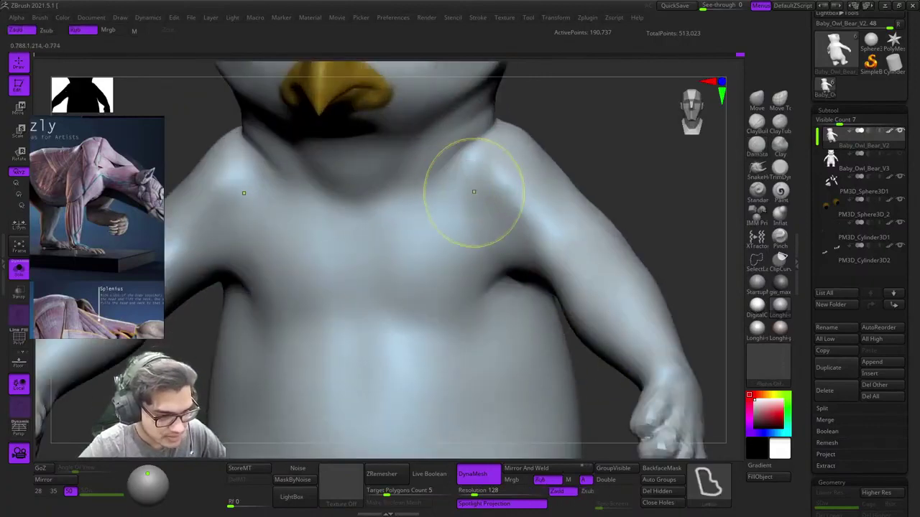
Step: Sculpt the front of the shoulder where it meets the chest, undoing an unwanted stroke along the way
{"action": "mouse_move", "coordinate": [474, 191]}
{"action": "right_mouse_down", "text": "ctrl"}
{"action": "mouse_move", "coordinate": [475, 241]}
{"action": "mouse_move", "coordinate": [530, 240]}
{"action": "mouse_move", "coordinate": [501, 221]}
{"action": "mouse_move", "coordinate": [493, 238]}
{"action": "mouse_move", "coordinate": [518, 297]}
{"action": "mouse_move", "coordinate": [514, 251]}
{"action": "mouse_move", "coordinate": [524, 274]}
{"action": "right_mouse_up", "text": "ctrl"}
{"action": "right_click_drag", "start_coordinate": [589, 290], "coordinate": [582, 234], "text": "ctrl"}
{"action": "right_click_drag", "start_coordinate": [582, 288], "coordinate": [437, 302]}
{"action": "mouse_move", "coordinate": [574, 144]}
{"action": "right_mouse_down", "text": "ctrl"}
{"action": "mouse_move", "coordinate": [582, 183]}
{"action": "mouse_move", "coordinate": [655, 178]}
{"action": "right_mouse_up", "text": "ctrl"}
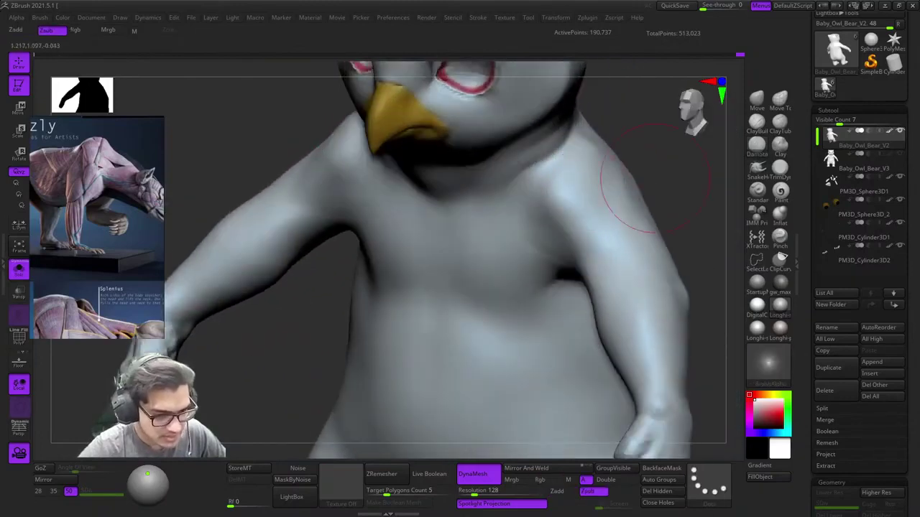
{"action": "mouse_move", "coordinate": [529, 181]}
{"action": "right_mouse_down", "text": "ctrl"}
{"action": "mouse_move", "coordinate": [541, 211]}
{"action": "mouse_move", "coordinate": [564, 226]}
{"action": "right_mouse_up", "text": "ctrl"}
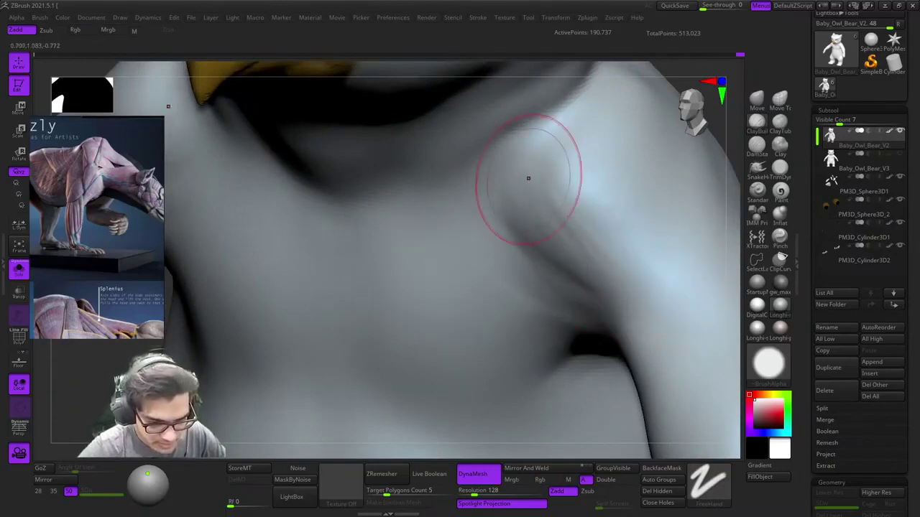
{"action": "key", "text": "ctrl+z"}
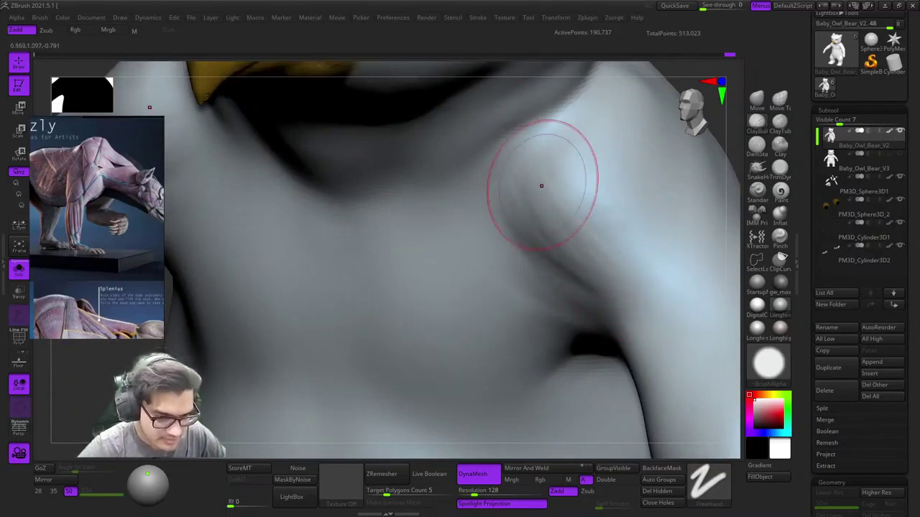
{"action": "mouse_move", "coordinate": [542, 218]}
{"action": "left_mouse_down"}
{"action": "mouse_move", "coordinate": [602, 271]}
{"action": "mouse_move", "coordinate": [577, 220]}
{"action": "left_mouse_up"}
{"action": "mouse_move", "coordinate": [577, 219]}
{"action": "right_mouse_down", "text": "ctrl"}
{"action": "mouse_move", "coordinate": [468, 195]}
{"action": "mouse_move", "coordinate": [534, 225]}
{"action": "right_mouse_up", "text": "ctrl"}
{"action": "mouse_move", "coordinate": [577, 263]}
{"action": "right_mouse_down", "text": "ctrl"}
{"action": "mouse_move", "coordinate": [605, 320]}
{"action": "mouse_move", "coordinate": [487, 199]}
{"action": "right_mouse_up", "text": "ctrl"}
{"action": "right_click_drag", "start_coordinate": [544, 280], "coordinate": [561, 271], "text": "alt"}
Step: Smooth the back of the shoulder above the armpit
{"action": "right_click", "coordinate": [561, 271]}
{"action": "mouse_move", "coordinate": [626, 202]}
{"action": "right_mouse_down"}
{"action": "mouse_move", "coordinate": [458, 222]}
{"action": "mouse_move", "coordinate": [523, 201]}
{"action": "right_mouse_up"}
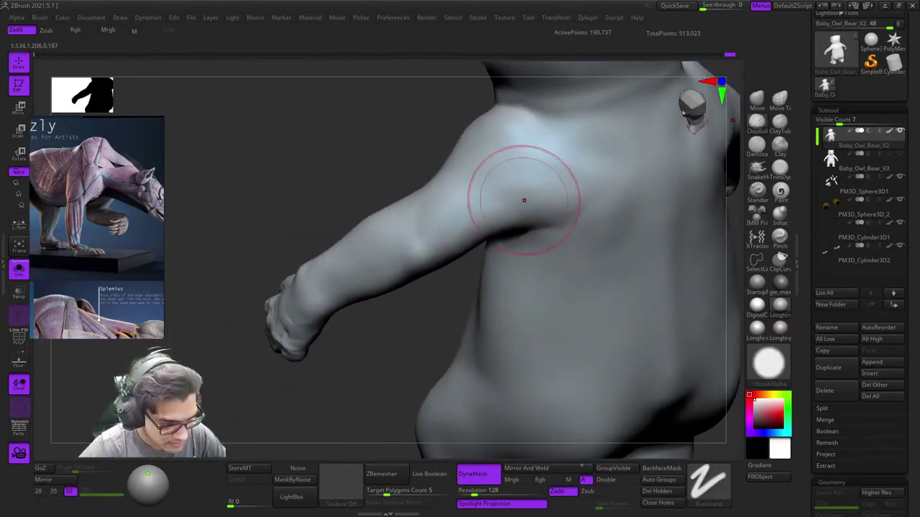
{"action": "left_click_drag", "start_coordinate": [524, 194], "coordinate": [523, 154], "text": "shift"}
{"action": "mouse_move", "coordinate": [523, 216]}
{"action": "right_mouse_down"}
{"action": "mouse_move", "coordinate": [439, 133]}
{"action": "mouse_move", "coordinate": [483, 276]}
{"action": "mouse_move", "coordinate": [485, 231]}
{"action": "mouse_move", "coordinate": [507, 251]}
{"action": "mouse_move", "coordinate": [467, 247]}
{"action": "mouse_move", "coordinate": [474, 223]}
{"action": "mouse_move", "coordinate": [500, 201]}
{"action": "mouse_move", "coordinate": [575, 266]}
{"action": "right_mouse_up"}
Step: Frame the whole figure from back and front and try the Longhi-sculpt, gw_max and DigitalC materials
{"action": "key", "text": "f"}
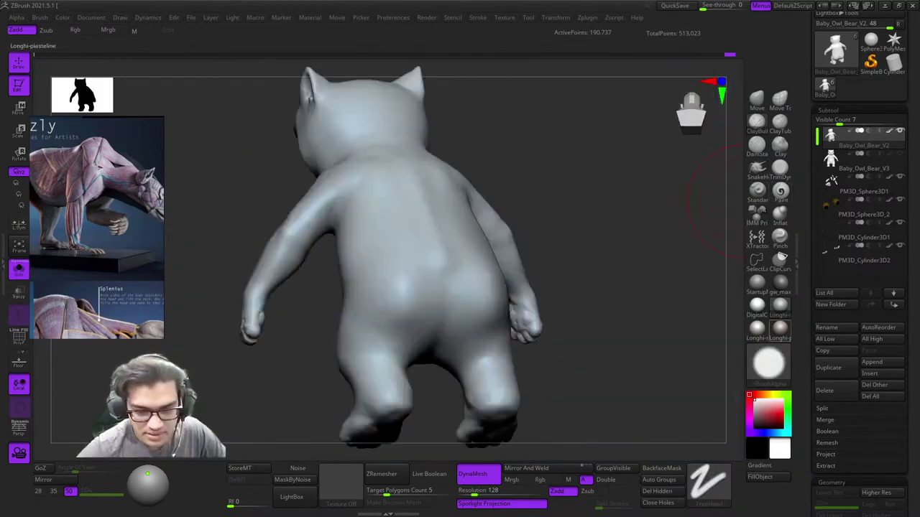
{"action": "mouse_move", "coordinate": [633, 244]}
{"action": "right_mouse_down"}
{"action": "mouse_move", "coordinate": [627, 252]}
{"action": "mouse_move", "coordinate": [625, 237]}
{"action": "right_mouse_up"}
{"action": "right_click_drag", "start_coordinate": [718, 263], "coordinate": [616, 239]}
{"action": "key", "text": "f"}
{"action": "left_click", "coordinate": [779, 307]}
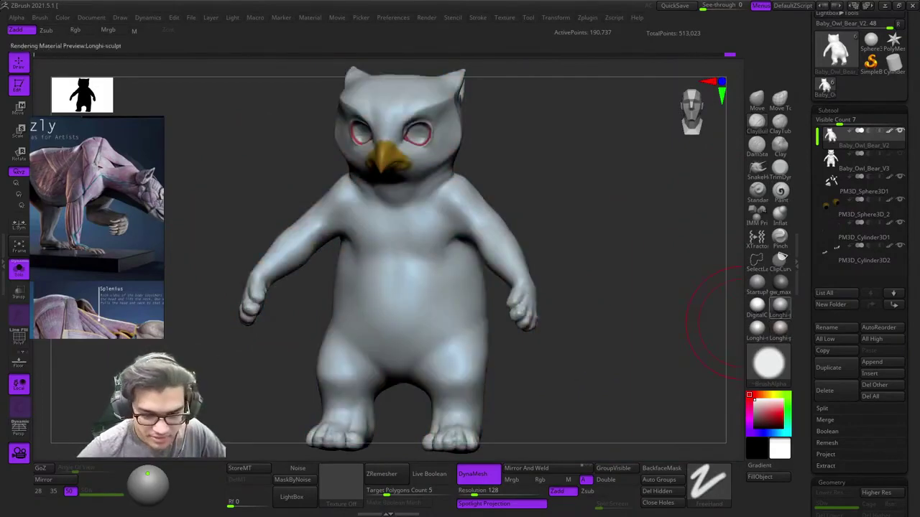
{"action": "left_click", "coordinate": [779, 284]}
{"action": "left_click", "coordinate": [756, 306]}
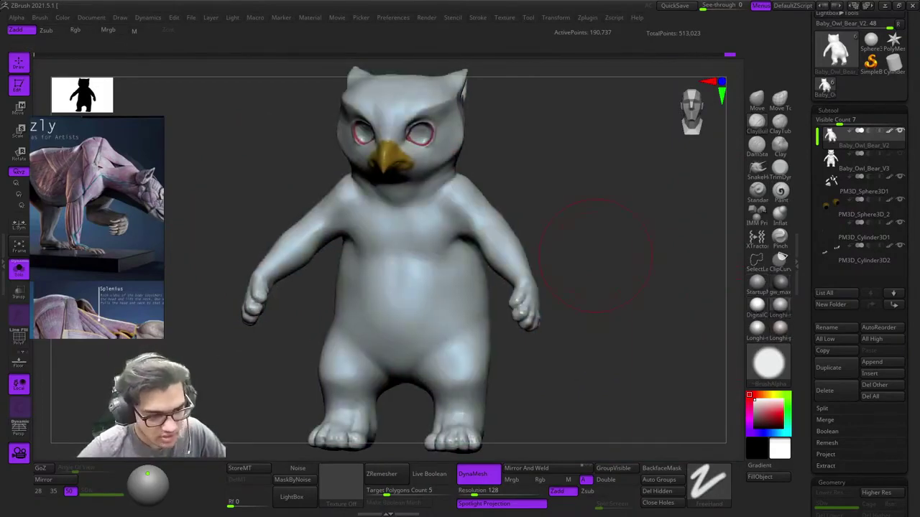
Step: Reduce the brush size and smooth the edge where the beak meets the cheek
{"action": "right_click_drag", "start_coordinate": [535, 187], "coordinate": [512, 302], "text": "shift"}
{"action": "right_click_drag", "start_coordinate": [512, 302], "coordinate": [515, 384], "text": "ctrl"}
{"action": "mouse_move", "coordinate": [514, 384]}
{"action": "right_mouse_down"}
{"action": "mouse_move", "coordinate": [439, 359]}
{"action": "mouse_move", "coordinate": [463, 237]}
{"action": "right_mouse_up"}
{"action": "mouse_move", "coordinate": [463, 237]}
{"action": "right_mouse_down", "text": "ctrl"}
{"action": "mouse_move", "coordinate": [466, 223]}
{"action": "mouse_move", "coordinate": [478, 309]}
{"action": "right_mouse_up", "text": "ctrl"}
{"action": "key", "text": "space"}
{"action": "left_click", "coordinate": [432, 338]}
{"action": "key", "text": "shift"}
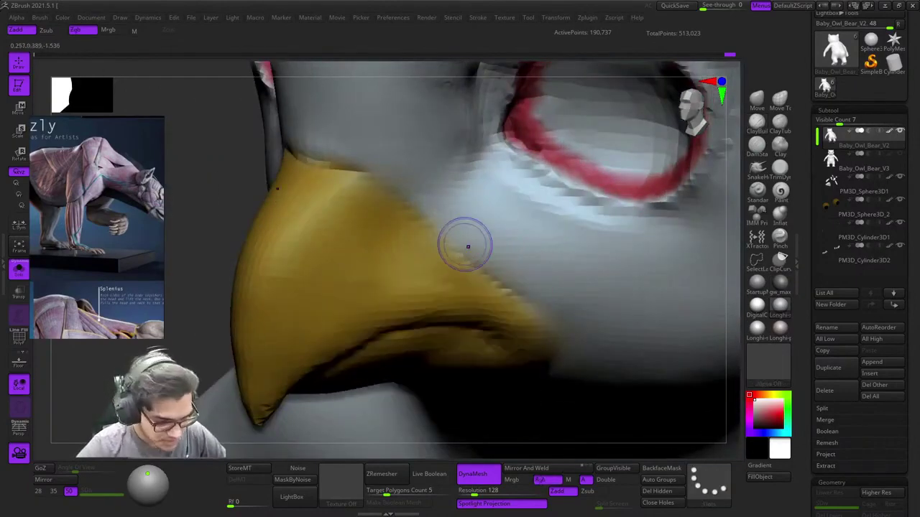
{"action": "right_click_drag", "start_coordinate": [482, 255], "coordinate": [502, 232], "text": "ctrl"}
{"action": "right_click_drag", "start_coordinate": [501, 231], "coordinate": [457, 318], "text": "shift"}
Step: Frame the full model and check its polygroups with the polyframe display, switching the display off again
{"action": "key", "text": "shift+f"}
{"action": "key", "text": "f"}
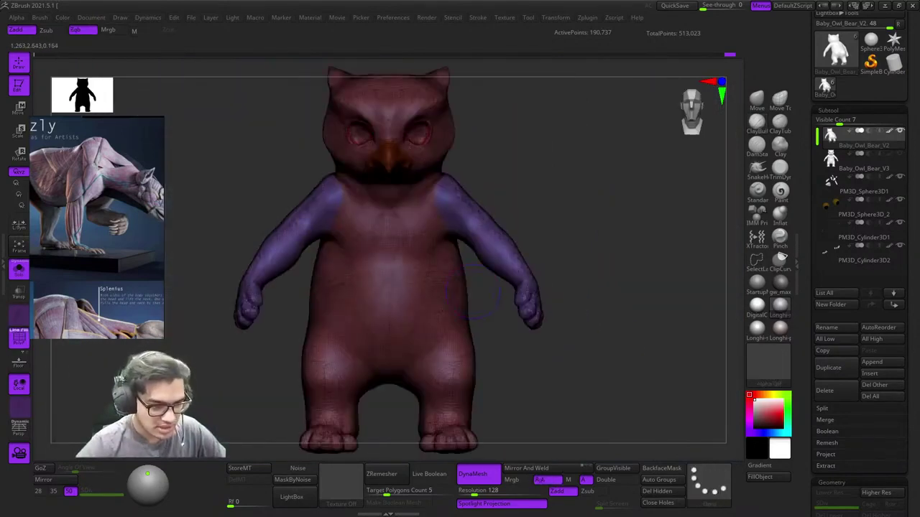
{"action": "key", "text": "shift+f"}
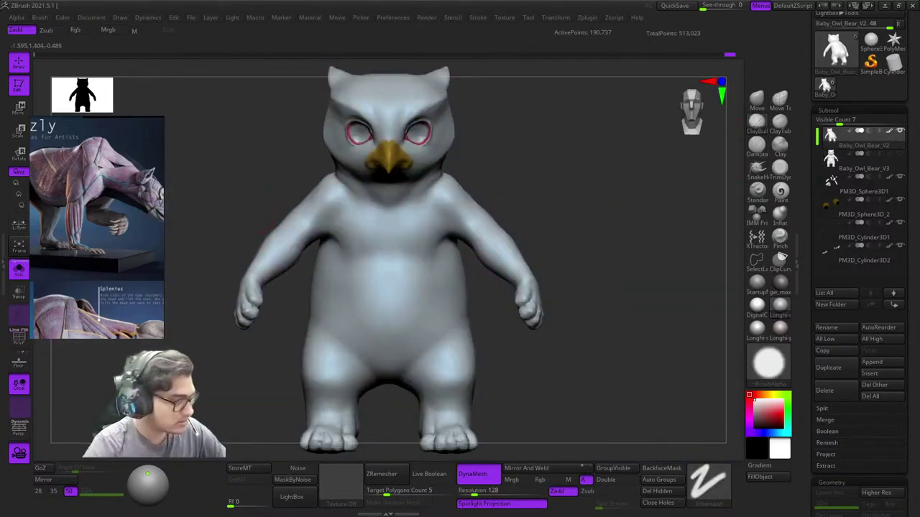
Step: Turn off Solo mode and show the Baby_Owl_Bear_V3 subtool with the rest of the model
{"action": "left_click", "coordinate": [18, 269]}
{"action": "key", "text": "shift+f"}
{"action": "key", "text": "shift+f"}
{"action": "right_click_drag", "start_coordinate": [618, 252], "coordinate": [602, 188], "text": "ctrl"}
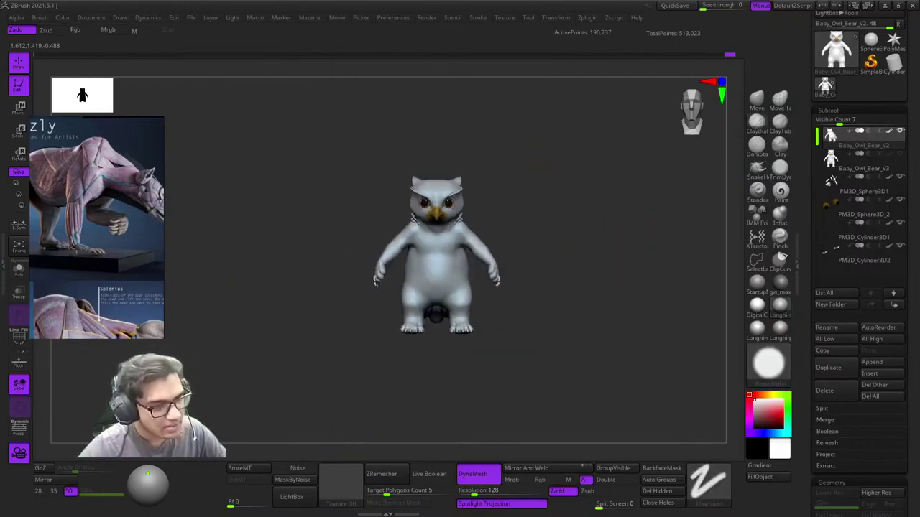
{"action": "right_click_drag", "start_coordinate": [638, 220], "coordinate": [546, 158], "text": "alt"}
{"action": "left_click", "coordinate": [899, 154]}
{"action": "mouse_move", "coordinate": [623, 281]}
{"action": "right_mouse_down", "text": "ctrl"}
{"action": "mouse_move", "coordinate": [616, 251]}
{"action": "mouse_move", "coordinate": [633, 275]}
{"action": "right_mouse_up", "text": "ctrl"}
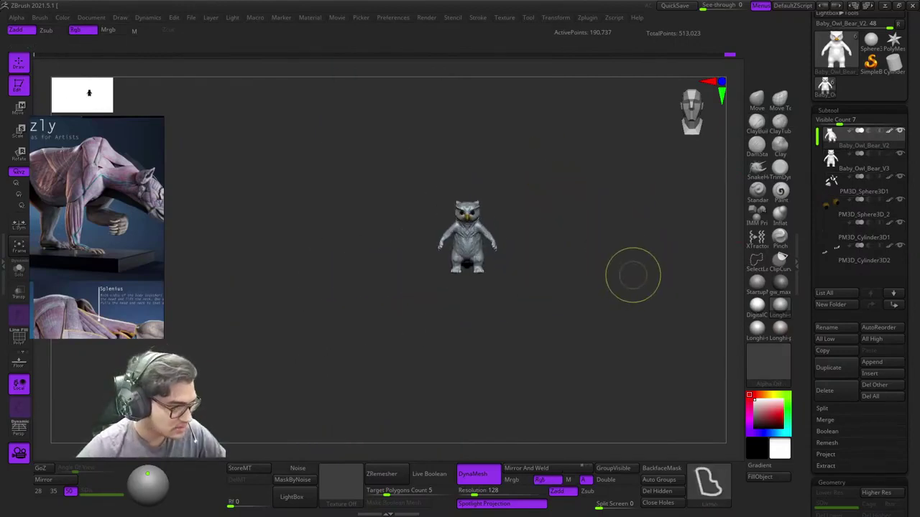
Step: Examine the full owl bear from the front and side and look closely at its face, beak and shoulders
{"action": "right_click_drag", "start_coordinate": [614, 234], "coordinate": [632, 251], "text": "ctrl"}
{"action": "right_click_drag", "start_coordinate": [557, 248], "coordinate": [684, 244]}
{"action": "key", "text": "f"}
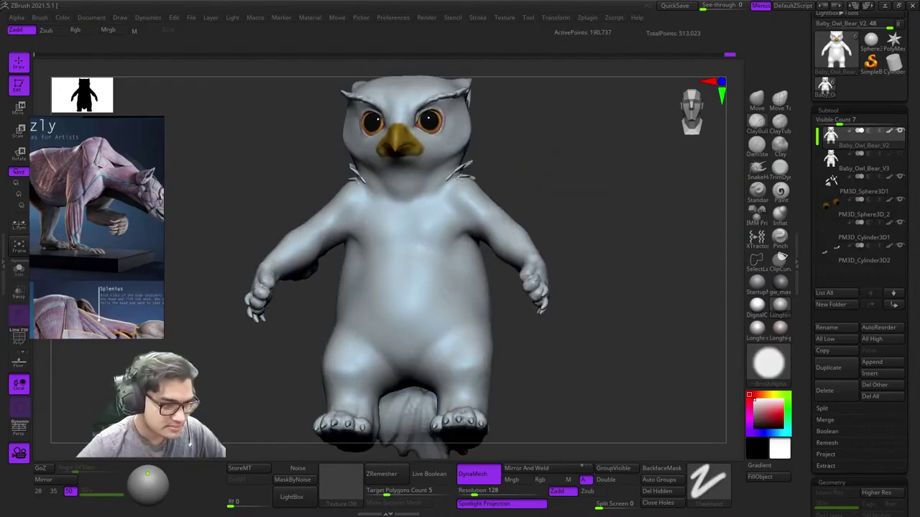
{"action": "mouse_move", "coordinate": [446, 147]}
{"action": "right_mouse_down"}
{"action": "mouse_move", "coordinate": [468, 135]}
{"action": "mouse_move", "coordinate": [439, 167]}
{"action": "right_mouse_up"}
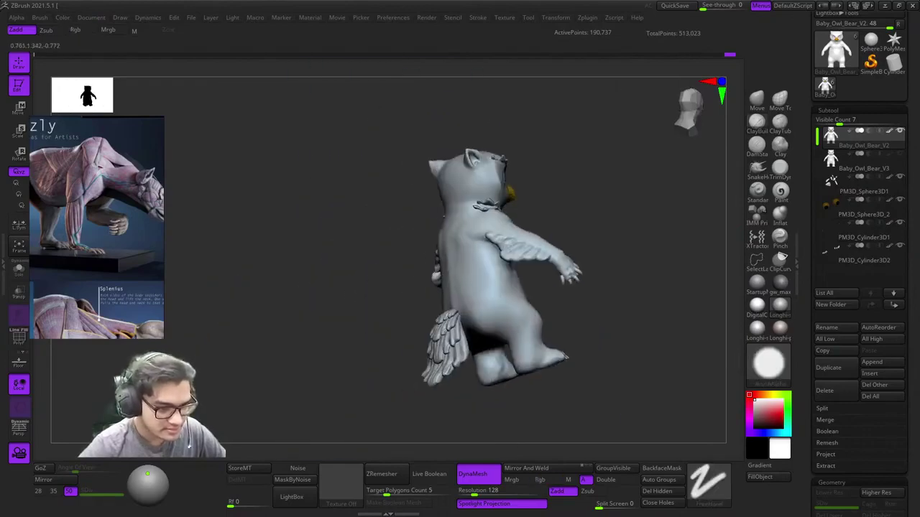
{"action": "right_click_drag", "start_coordinate": [566, 358], "coordinate": [633, 410]}
{"action": "right_click_drag", "start_coordinate": [632, 409], "coordinate": [726, 416]}
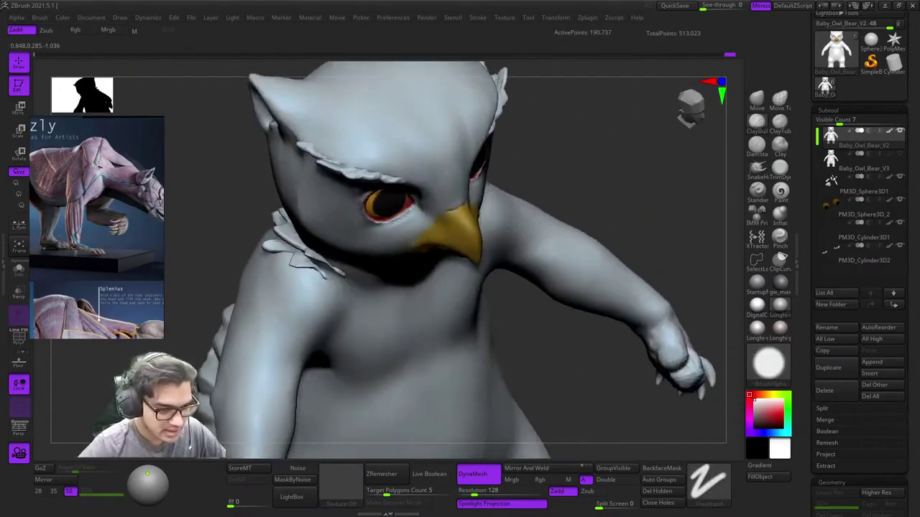
{"action": "mouse_move", "coordinate": [374, 287]}
{"action": "right_mouse_down"}
{"action": "mouse_move", "coordinate": [445, 284]}
{"action": "mouse_move", "coordinate": [485, 316]}
{"action": "mouse_move", "coordinate": [511, 266]}
{"action": "mouse_move", "coordinate": [408, 189]}
{"action": "mouse_move", "coordinate": [460, 244]}
{"action": "right_mouse_up"}
{"action": "mouse_move", "coordinate": [552, 229]}
{"action": "right_mouse_down"}
{"action": "mouse_move", "coordinate": [618, 241]}
{"action": "mouse_move", "coordinate": [499, 247]}
{"action": "right_mouse_up"}
Step: Smooth the surface inside the ear around the small fold at its base
{"action": "right_click_drag", "start_coordinate": [402, 316], "coordinate": [481, 251]}
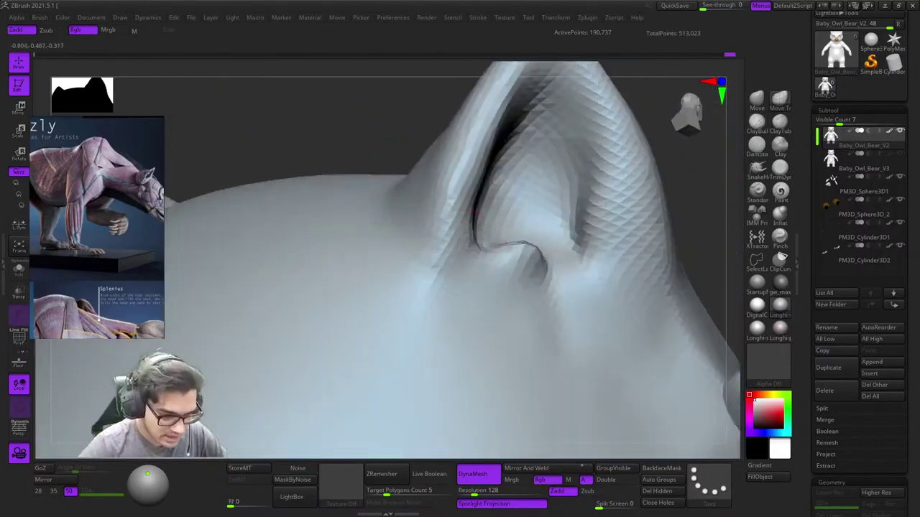
{"action": "right_click_drag", "start_coordinate": [499, 209], "coordinate": [423, 314]}
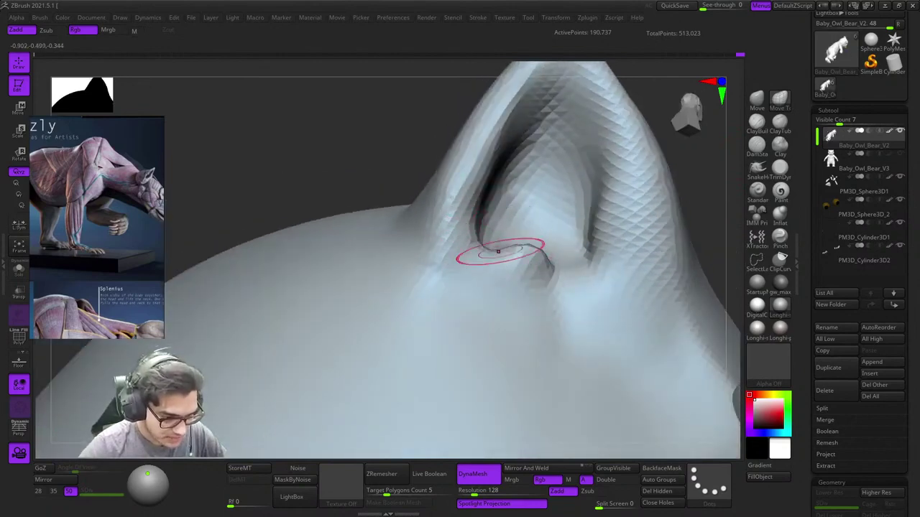
{"action": "mouse_move", "coordinate": [540, 243]}
{"action": "right_mouse_down", "text": "ctrl"}
{"action": "mouse_move", "coordinate": [557, 267]}
{"action": "mouse_move", "coordinate": [551, 228]}
{"action": "mouse_move", "coordinate": [513, 201]}
{"action": "mouse_move", "coordinate": [521, 275]}
{"action": "mouse_move", "coordinate": [534, 236]}
{"action": "mouse_move", "coordinate": [513, 204]}
{"action": "right_mouse_up", "text": "ctrl"}
{"action": "right_click_drag", "start_coordinate": [527, 148], "coordinate": [554, 214], "text": "ctrl"}
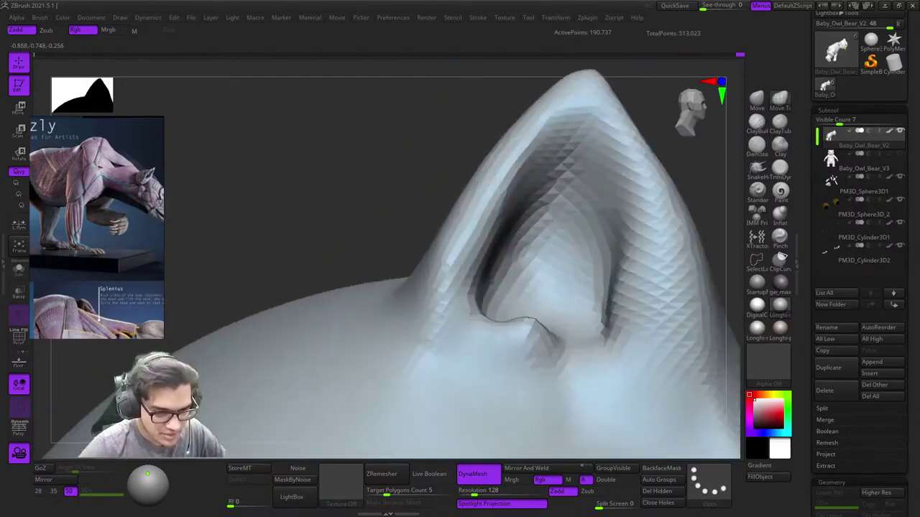
Step: Carve the crease around the fold at the base of the ear opening with the DamStandard brush
{"action": "left_click", "coordinate": [756, 147]}
{"action": "mouse_move", "coordinate": [607, 152]}
{"action": "right_mouse_down"}
{"action": "mouse_move", "coordinate": [537, 139]}
{"action": "mouse_move", "coordinate": [569, 148]}
{"action": "right_mouse_up"}
{"action": "right_click_drag", "start_coordinate": [569, 148], "coordinate": [589, 167], "text": "ctrl"}
{"action": "right_click_drag", "start_coordinate": [618, 366], "coordinate": [587, 229], "text": "alt"}
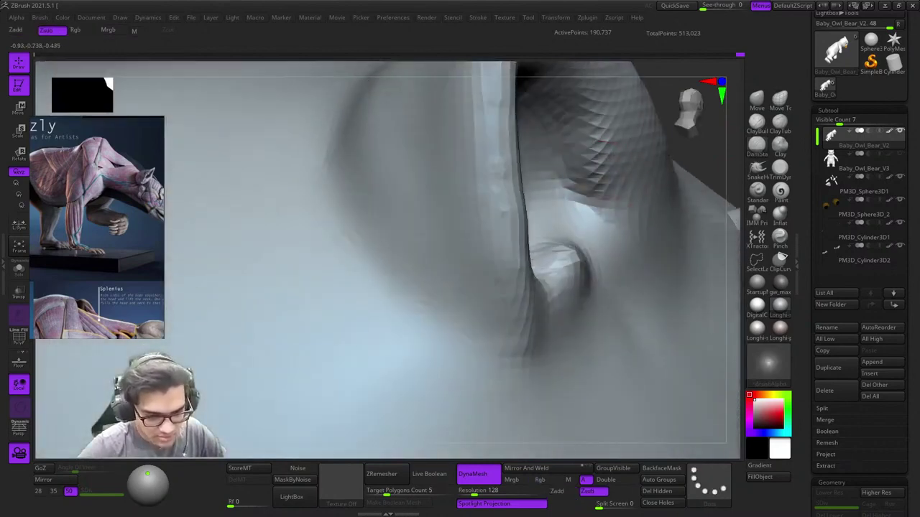
{"action": "right_click_drag", "start_coordinate": [564, 106], "coordinate": [548, 229]}
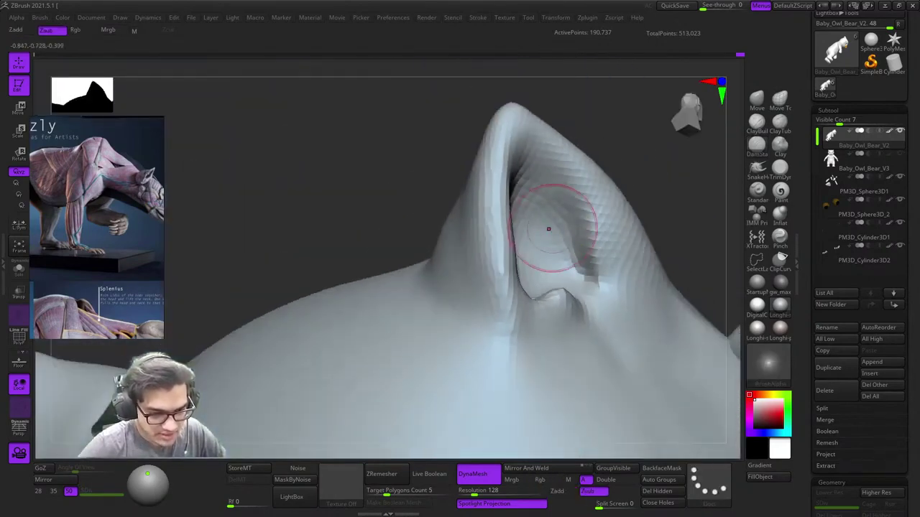
Step: Deepen the hollow along the ear's inner rim with the DamStandard brush
{"action": "right_click_drag", "start_coordinate": [565, 278], "coordinate": [551, 208], "text": "ctrl"}
{"action": "right_click_drag", "start_coordinate": [552, 209], "coordinate": [551, 266]}
{"action": "right_click_drag", "start_coordinate": [552, 266], "coordinate": [431, 277]}
{"action": "right_click", "coordinate": [429, 281]}
{"action": "mouse_move", "coordinate": [482, 194]}
{"action": "right_mouse_down"}
{"action": "mouse_move", "coordinate": [452, 128]}
{"action": "mouse_move", "coordinate": [435, 138]}
{"action": "right_mouse_up"}
{"action": "mouse_move", "coordinate": [451, 229]}
{"action": "right_mouse_down"}
{"action": "mouse_move", "coordinate": [503, 253]}
{"action": "mouse_move", "coordinate": [518, 244]}
{"action": "mouse_move", "coordinate": [513, 214]}
{"action": "mouse_move", "coordinate": [519, 267]}
{"action": "right_mouse_up"}
{"action": "right_click_drag", "start_coordinate": [518, 267], "coordinate": [550, 244]}
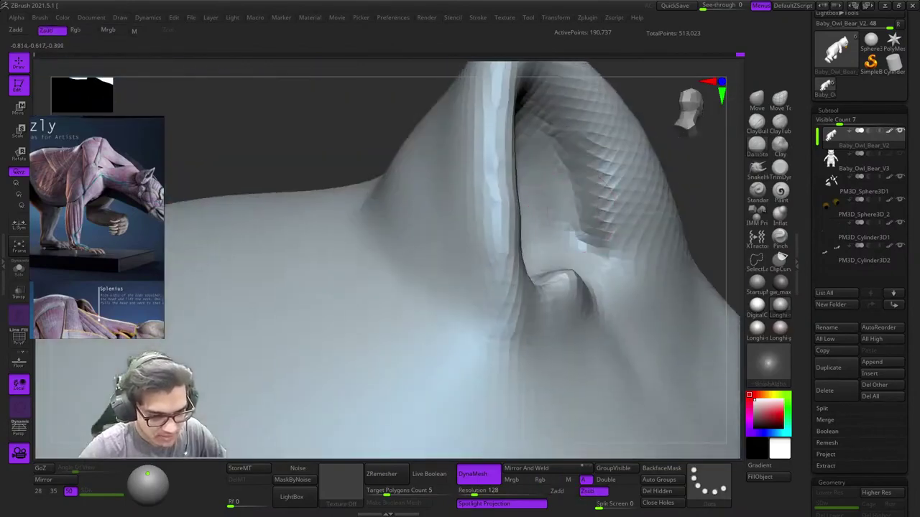
Step: Refine the raised inner plane of the ear above the base fold and return to the full figure
{"action": "mouse_move", "coordinate": [639, 233]}
{"action": "right_mouse_down"}
{"action": "mouse_move", "coordinate": [567, 214]}
{"action": "mouse_move", "coordinate": [605, 233]}
{"action": "mouse_move", "coordinate": [602, 290]}
{"action": "right_mouse_up"}
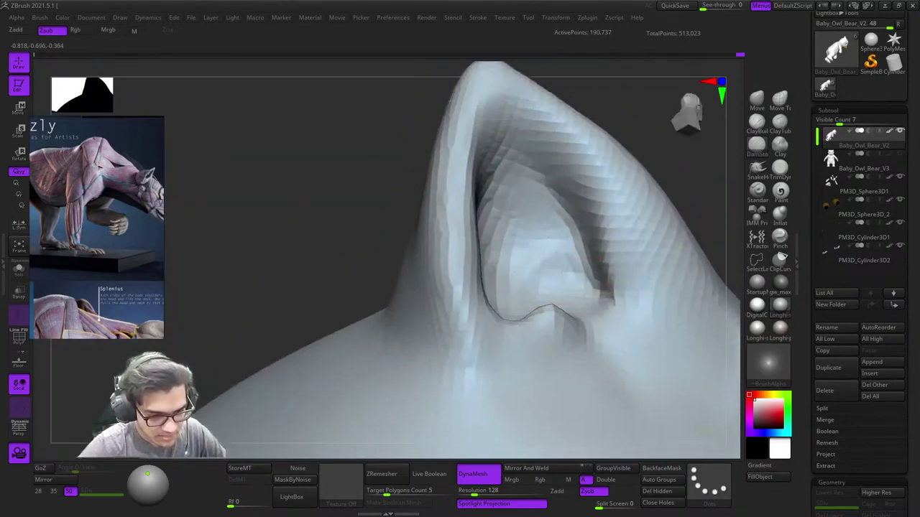
{"action": "right_click_drag", "start_coordinate": [501, 256], "coordinate": [471, 205], "text": "ctrl"}
{"action": "right_click_drag", "start_coordinate": [471, 205], "coordinate": [557, 283]}
{"action": "right_click_drag", "start_coordinate": [557, 283], "coordinate": [564, 208]}
{"action": "right_click_drag", "start_coordinate": [564, 209], "coordinate": [528, 119]}
{"action": "mouse_move", "coordinate": [528, 119]}
{"action": "right_mouse_down"}
{"action": "mouse_move", "coordinate": [550, 104]}
{"action": "mouse_move", "coordinate": [610, 97]}
{"action": "mouse_move", "coordinate": [679, 115]}
{"action": "mouse_move", "coordinate": [627, 88]}
{"action": "right_mouse_up"}
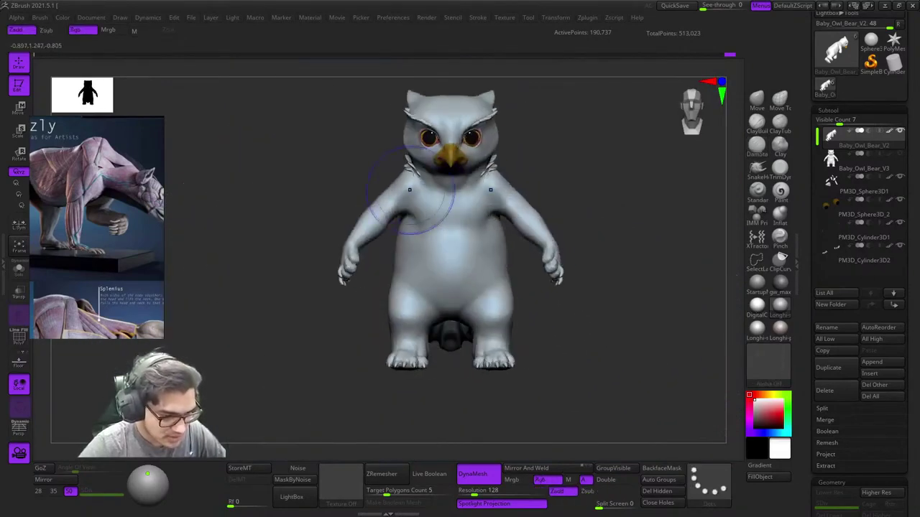
Step: Check the whole figure from the front with the polyframe display and switch the display off again
{"action": "left_click_drag", "start_coordinate": [349, 130], "coordinate": [624, 94], "text": "ctrl"}
{"action": "right_click_drag", "start_coordinate": [637, 273], "coordinate": [683, 287], "text": "ctrl"}
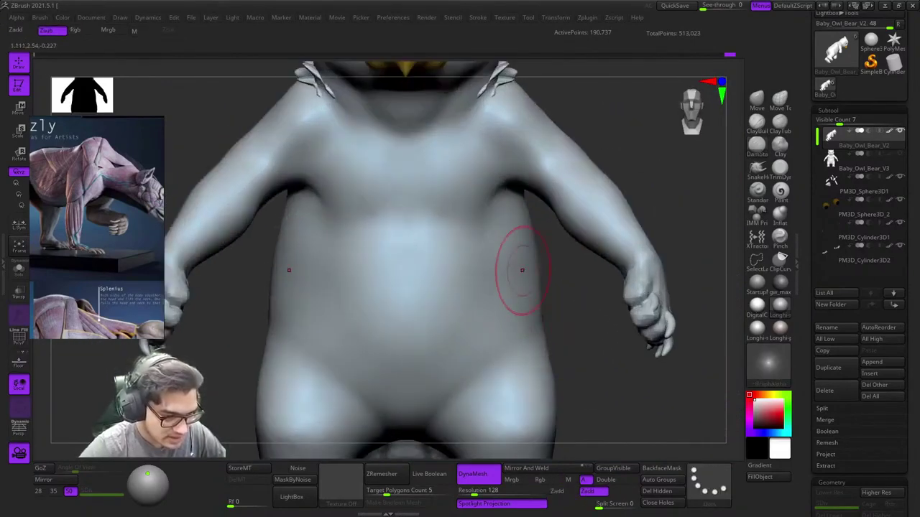
{"action": "key", "text": "shift+f"}
{"action": "right_click_drag", "start_coordinate": [521, 269], "coordinate": [543, 329]}
{"action": "key", "text": "shift+f"}
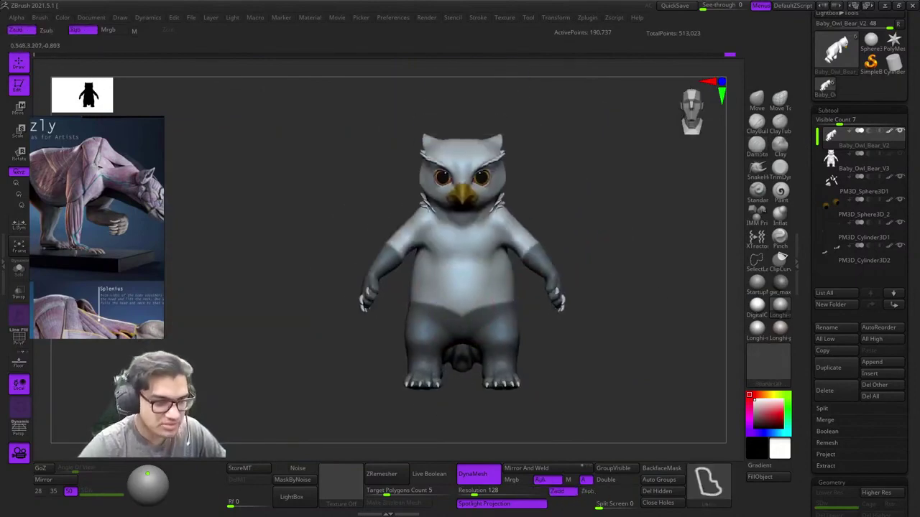
{"action": "right_click_drag", "start_coordinate": [466, 278], "coordinate": [514, 273], "text": "ctrl"}
{"action": "mouse_move", "coordinate": [431, 287]}
{"action": "right_mouse_down"}
{"action": "mouse_move", "coordinate": [402, 287]}
{"action": "mouse_move", "coordinate": [488, 308]}
{"action": "mouse_move", "coordinate": [467, 308]}
{"action": "right_mouse_up"}
{"action": "mouse_move", "coordinate": [539, 388]}
{"action": "right_mouse_down", "text": "alt"}
{"action": "mouse_move", "coordinate": [523, 306]}
{"action": "mouse_move", "coordinate": [503, 334]}
{"action": "right_mouse_up", "text": "alt"}
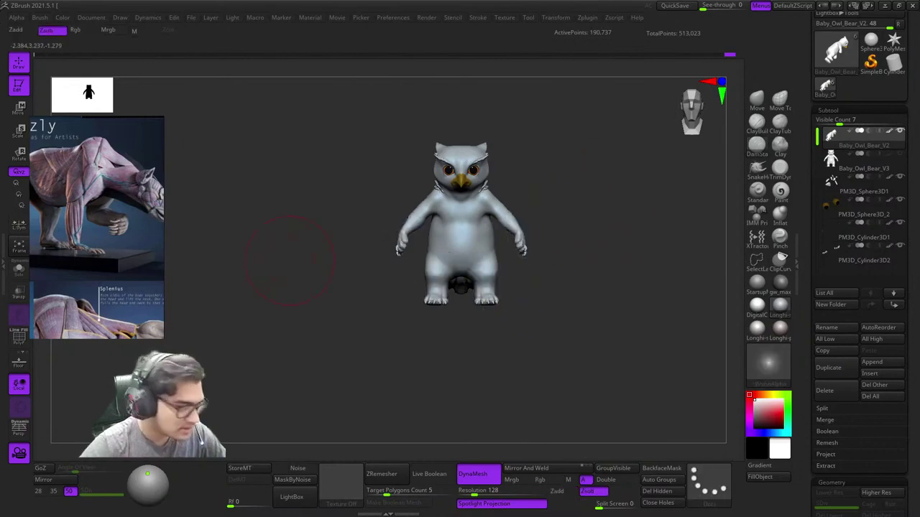
{"action": "key", "text": "f"}
{"action": "key", "text": "shift+f"}
{"action": "key", "text": "shift+f"}
Step: Isolate the Baby_Owl_Bear_V2 body with Solo mode and examine its back, side, front and arm
{"action": "right_click_drag", "start_coordinate": [460, 263], "coordinate": [397, 255], "text": "shift"}
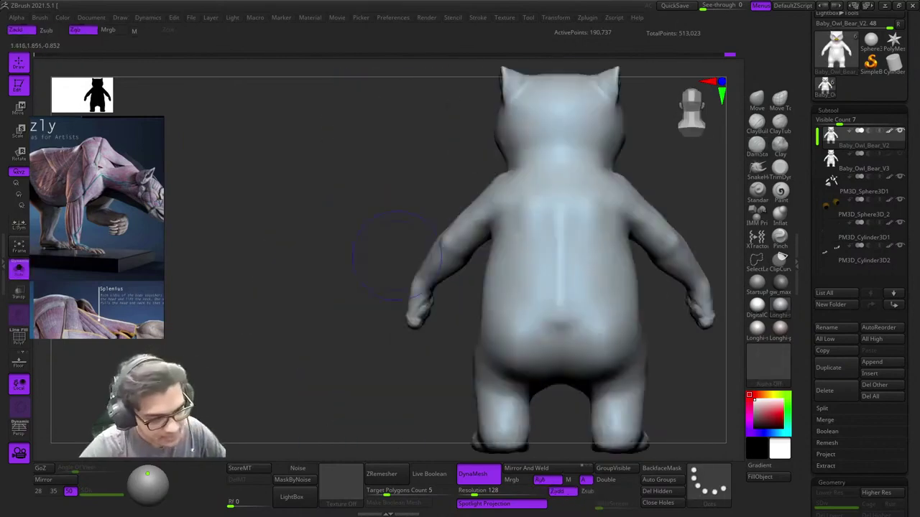
{"action": "right_click_drag", "start_coordinate": [497, 236], "coordinate": [503, 280], "text": "ctrl"}
{"action": "right_click_drag", "start_coordinate": [323, 136], "coordinate": [439, 235]}
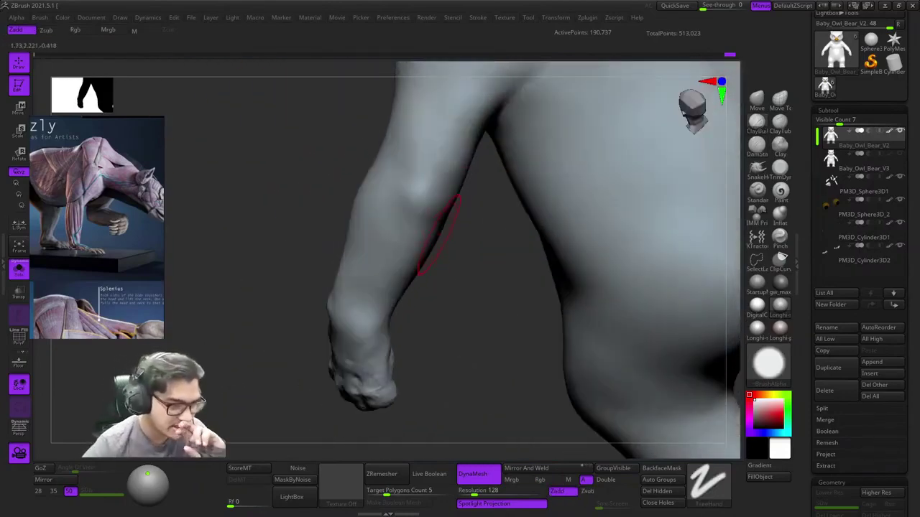
{"action": "right_click_drag", "start_coordinate": [521, 245], "coordinate": [464, 259], "text": "ctrl"}
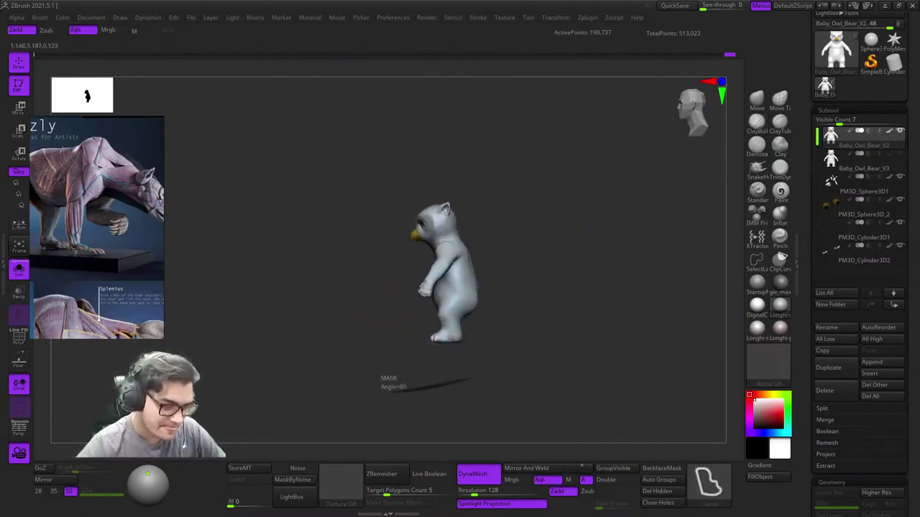
{"action": "right_click_drag", "start_coordinate": [546, 296], "coordinate": [496, 329], "text": "ctrl"}
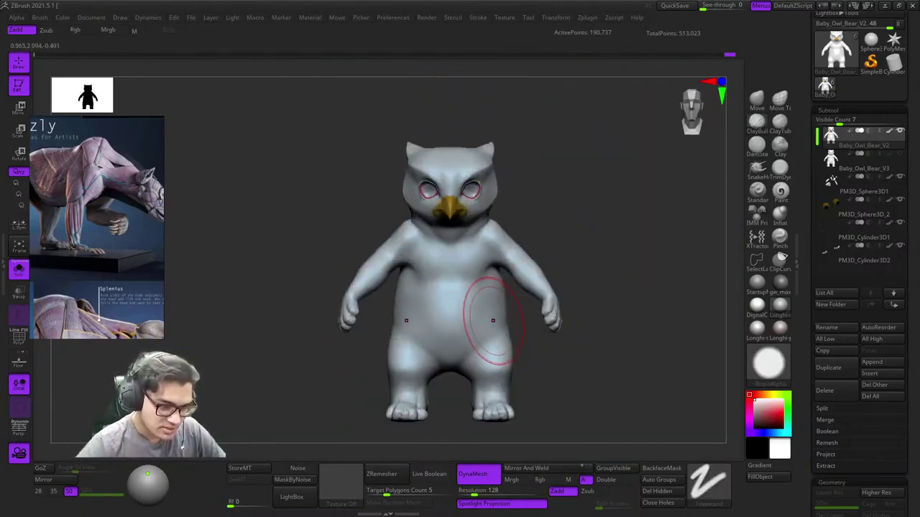
{"action": "mouse_move", "coordinate": [604, 313]}
{"action": "right_mouse_down"}
{"action": "mouse_move", "coordinate": [491, 317]}
{"action": "mouse_move", "coordinate": [465, 307]}
{"action": "mouse_move", "coordinate": [465, 278]}
{"action": "mouse_move", "coordinate": [464, 318]}
{"action": "right_mouse_up"}
{"action": "right_click_drag", "start_coordinate": [522, 223], "coordinate": [514, 267], "text": "alt"}
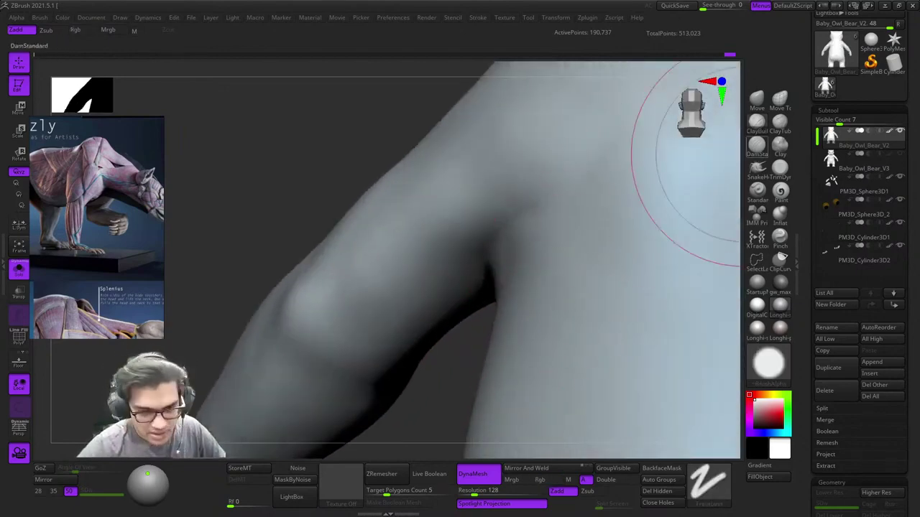
Step: Build up the back of the armpit where the arm meets the torso with the ClayBuildup brush
{"action": "left_click", "coordinate": [756, 123]}
{"action": "mouse_move", "coordinate": [515, 116]}
{"action": "right_mouse_down"}
{"action": "mouse_move", "coordinate": [519, 188]}
{"action": "mouse_move", "coordinate": [503, 230]}
{"action": "mouse_move", "coordinate": [487, 192]}
{"action": "right_mouse_up"}
{"action": "right_click_drag", "start_coordinate": [472, 233], "coordinate": [476, 216]}
{"action": "right_click", "coordinate": [476, 215]}
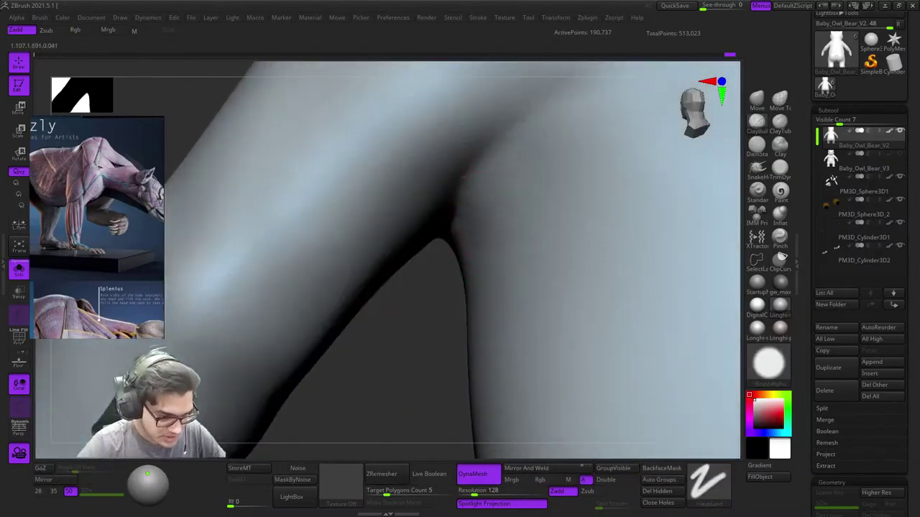
{"action": "right_click_drag", "start_coordinate": [485, 290], "coordinate": [483, 259], "text": "ctrl"}
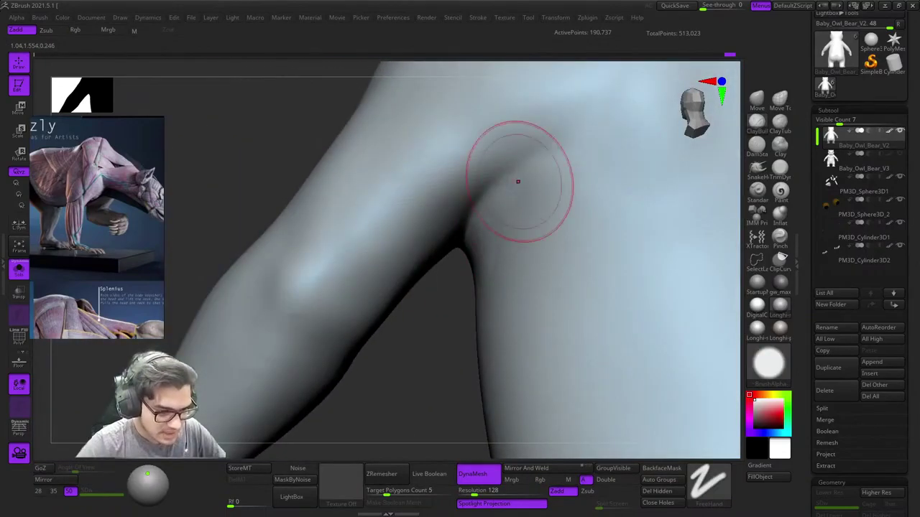
{"action": "mouse_move", "coordinate": [518, 182]}
{"action": "right_mouse_down"}
{"action": "mouse_move", "coordinate": [472, 240]}
{"action": "mouse_move", "coordinate": [493, 267]}
{"action": "mouse_move", "coordinate": [468, 316]}
{"action": "mouse_move", "coordinate": [507, 281]}
{"action": "mouse_move", "coordinate": [471, 322]}
{"action": "right_mouse_up"}
Step: Sculpt and smooth the muscle form along the torso's flank below the armpit
{"action": "left_click", "coordinate": [479, 343], "text": "ctrl+shift"}
{"action": "left_click", "coordinate": [553, 243], "text": "ctrl+shift"}
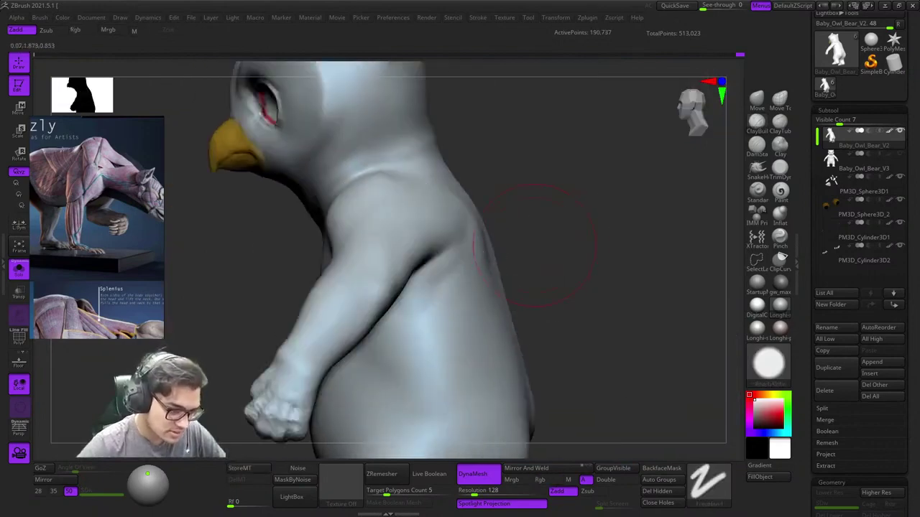
{"action": "right_click_drag", "start_coordinate": [554, 243], "coordinate": [601, 216]}
{"action": "right_click_drag", "start_coordinate": [359, 316], "coordinate": [474, 202]}
{"action": "right_click_drag", "start_coordinate": [490, 167], "coordinate": [500, 275], "text": "ctrl"}
{"action": "mouse_move", "coordinate": [516, 219]}
{"action": "right_mouse_down", "text": "ctrl"}
{"action": "mouse_move", "coordinate": [514, 180]}
{"action": "mouse_move", "coordinate": [516, 238]}
{"action": "mouse_move", "coordinate": [517, 204]}
{"action": "right_mouse_up", "text": "ctrl"}
{"action": "right_click_drag", "start_coordinate": [517, 204], "coordinate": [521, 230], "text": "ctrl"}
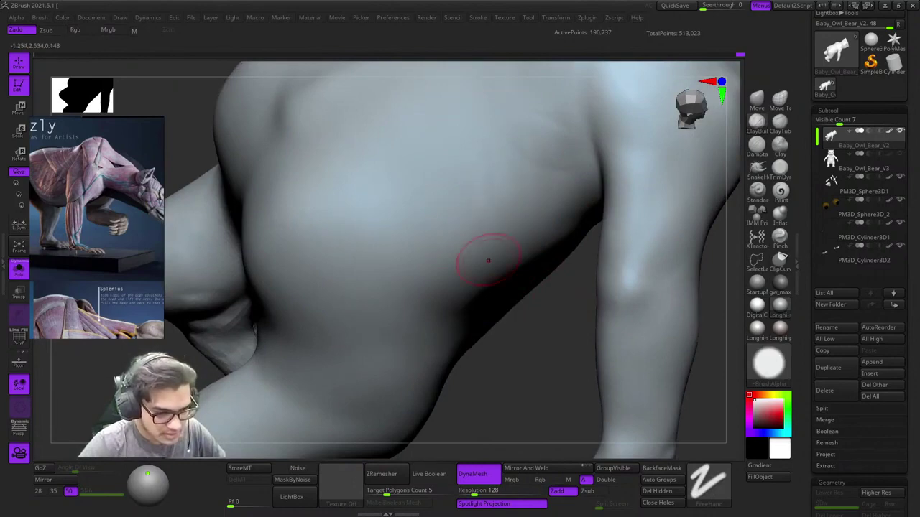
{"action": "mouse_move", "coordinate": [488, 261]}
{"action": "right_mouse_down"}
{"action": "mouse_move", "coordinate": [499, 221]}
{"action": "mouse_move", "coordinate": [439, 251]}
{"action": "mouse_move", "coordinate": [489, 245]}
{"action": "right_mouse_up"}
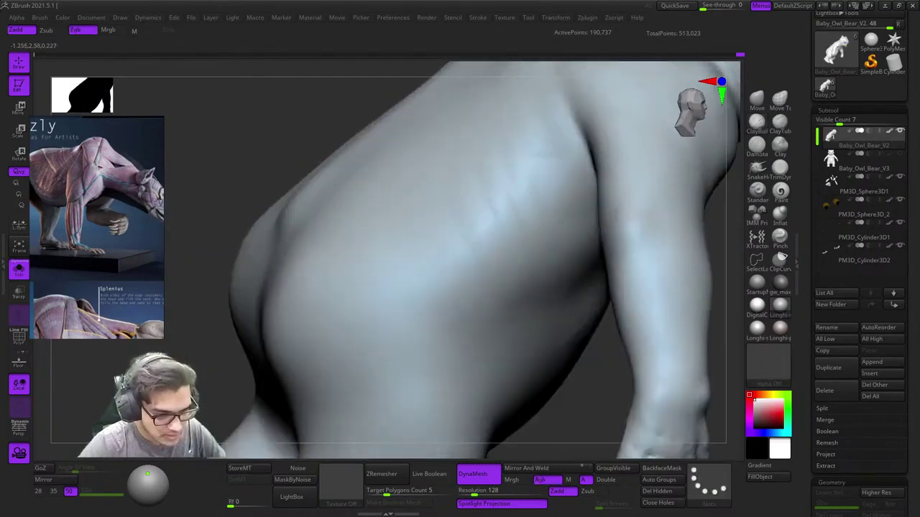
{"action": "mouse_move", "coordinate": [546, 244]}
{"action": "right_mouse_down"}
{"action": "mouse_move", "coordinate": [493, 247]}
{"action": "mouse_move", "coordinate": [473, 209]}
{"action": "right_mouse_up"}
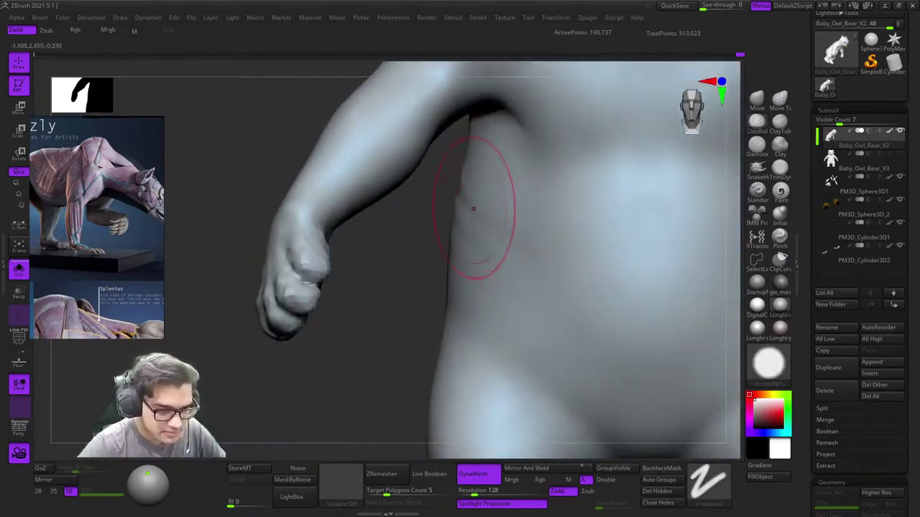
Step: Rework the flank between the armpit and waist, checking it from front and back, and undo the last stroke
{"action": "key", "text": "f"}
{"action": "right_click_drag", "start_coordinate": [519, 284], "coordinate": [460, 252]}
{"action": "right_click_drag", "start_coordinate": [460, 251], "coordinate": [467, 302], "text": "ctrl"}
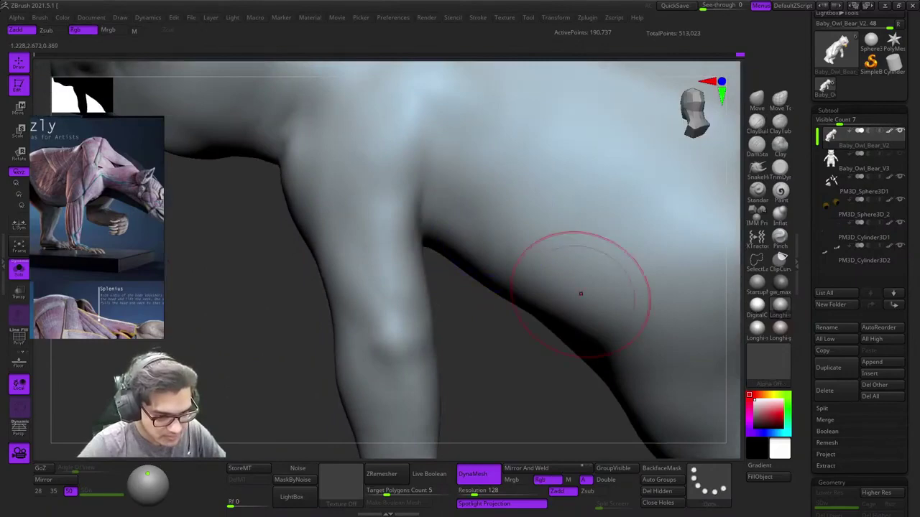
{"action": "right_click_drag", "start_coordinate": [581, 293], "coordinate": [593, 179]}
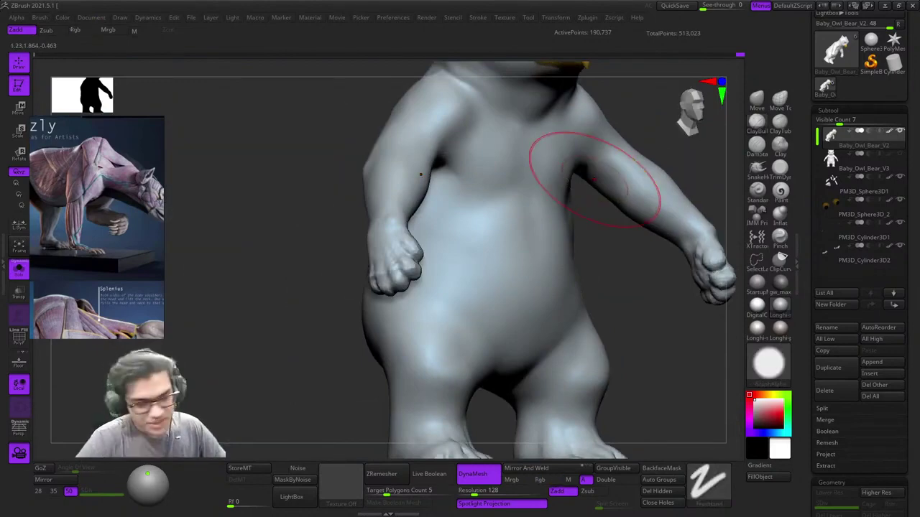
{"action": "mouse_move", "coordinate": [594, 179]}
{"action": "right_mouse_down"}
{"action": "mouse_move", "coordinate": [449, 277]}
{"action": "mouse_move", "coordinate": [495, 338]}
{"action": "mouse_move", "coordinate": [567, 337]}
{"action": "right_mouse_up"}
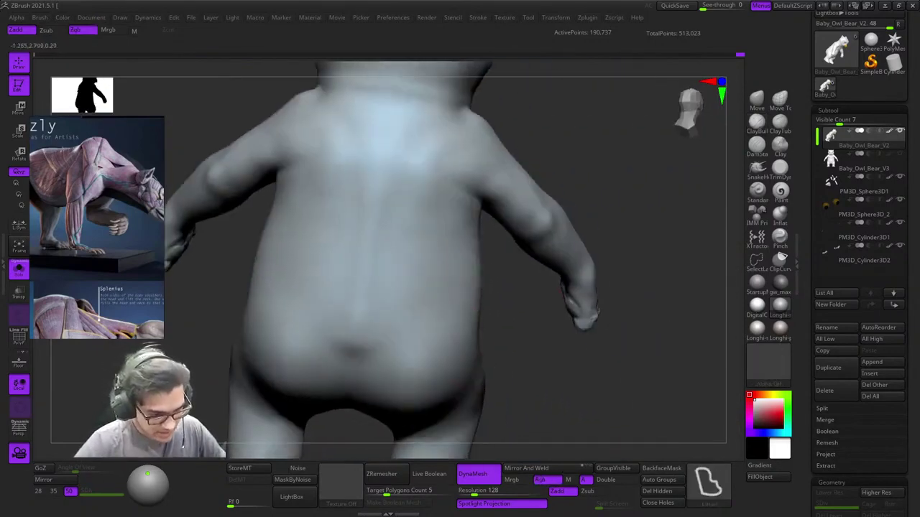
{"action": "mouse_move", "coordinate": [466, 309]}
{"action": "right_mouse_down"}
{"action": "mouse_move", "coordinate": [446, 280]}
{"action": "mouse_move", "coordinate": [467, 286]}
{"action": "mouse_move", "coordinate": [470, 276]}
{"action": "mouse_move", "coordinate": [470, 309]}
{"action": "mouse_move", "coordinate": [496, 312]}
{"action": "mouse_move", "coordinate": [499, 273]}
{"action": "mouse_move", "coordinate": [534, 309]}
{"action": "mouse_move", "coordinate": [504, 313]}
{"action": "mouse_move", "coordinate": [496, 186]}
{"action": "mouse_move", "coordinate": [533, 242]}
{"action": "mouse_move", "coordinate": [503, 280]}
{"action": "mouse_move", "coordinate": [518, 240]}
{"action": "mouse_move", "coordinate": [557, 253]}
{"action": "mouse_move", "coordinate": [558, 232]}
{"action": "mouse_move", "coordinate": [586, 244]}
{"action": "mouse_move", "coordinate": [616, 229]}
{"action": "mouse_move", "coordinate": [478, 233]}
{"action": "mouse_move", "coordinate": [515, 284]}
{"action": "right_mouse_up"}
{"action": "key", "text": "ctrl+z"}
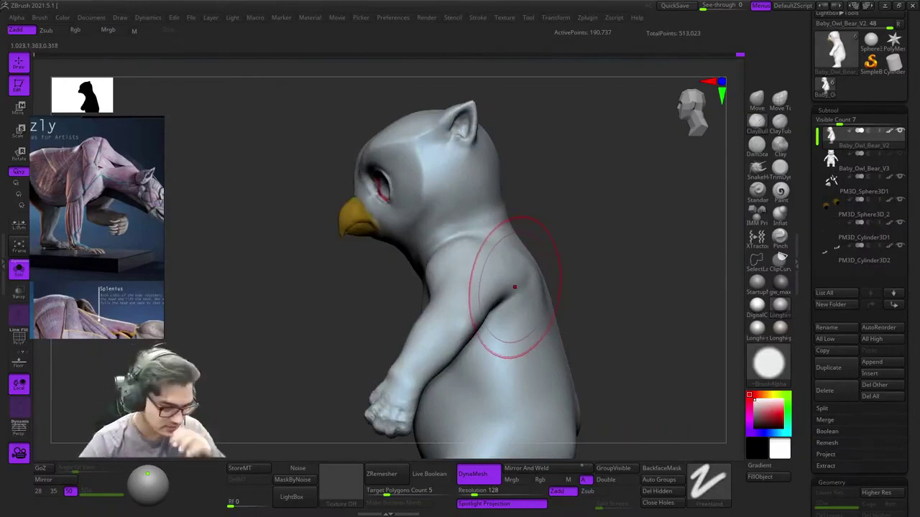
Step: Compare the armpit before and after the last change with undo and redo, and smooth the flank behind the arm
{"action": "right_click_drag", "start_coordinate": [486, 300], "coordinate": [431, 317]}
{"action": "mouse_move", "coordinate": [431, 316]}
{"action": "right_mouse_down", "text": "ctrl"}
{"action": "mouse_move", "coordinate": [442, 368]}
{"action": "mouse_move", "coordinate": [472, 294]}
{"action": "mouse_move", "coordinate": [462, 275]}
{"action": "mouse_move", "coordinate": [471, 320]}
{"action": "mouse_move", "coordinate": [486, 234]}
{"action": "right_mouse_up", "text": "ctrl"}
{"action": "key", "text": "ctrl+z"}
{"action": "key", "text": "ctrl+shift+z"}
{"action": "left_click_drag", "start_coordinate": [506, 254], "coordinate": [492, 256], "text": "shift"}
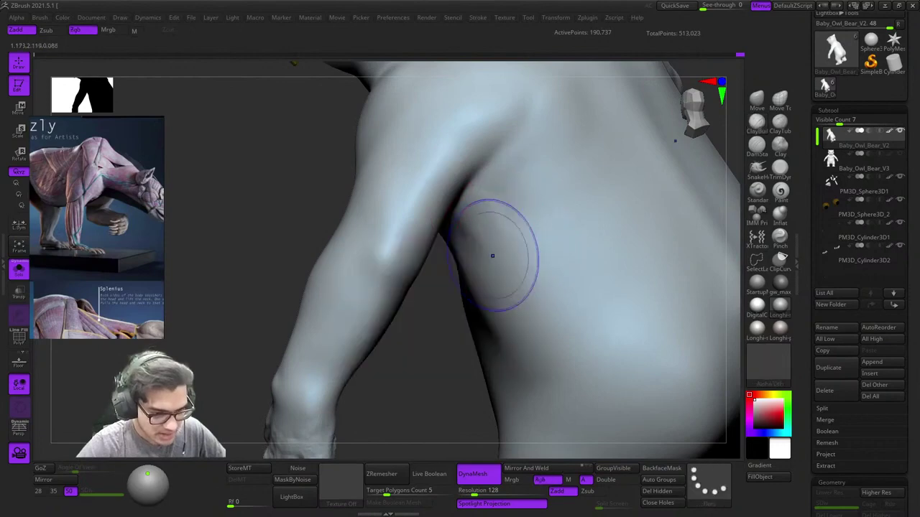
Step: Examine the soloed body as a whole from the front and side to judge the arm and torso forms
{"action": "mouse_move", "coordinate": [492, 256]}
{"action": "right_mouse_down"}
{"action": "mouse_move", "coordinate": [534, 248]}
{"action": "mouse_move", "coordinate": [525, 222]}
{"action": "mouse_move", "coordinate": [493, 219]}
{"action": "right_mouse_up"}
{"action": "right_click_drag", "start_coordinate": [444, 270], "coordinate": [345, 277]}
{"action": "key", "text": "f"}
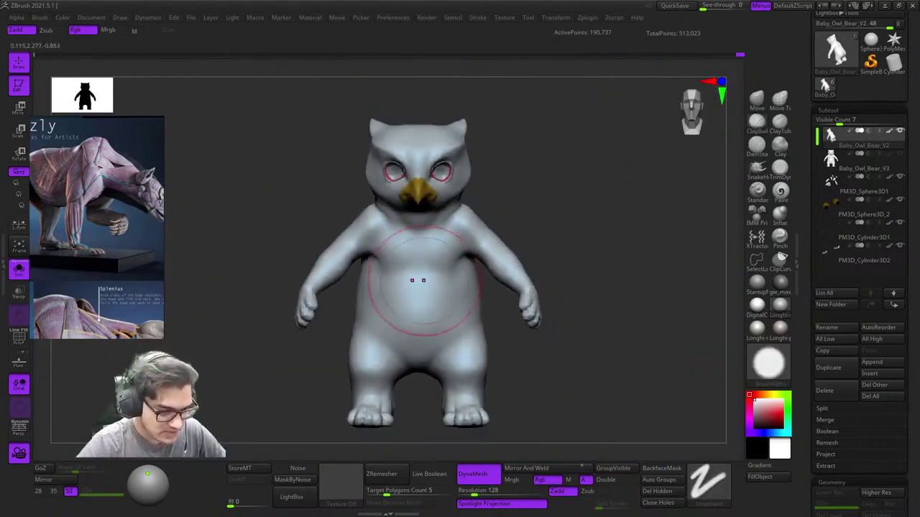
{"action": "right_click_drag", "start_coordinate": [421, 281], "coordinate": [447, 246], "text": "alt"}
{"action": "right_click_drag", "start_coordinate": [447, 246], "coordinate": [595, 341], "text": "ctrl"}
{"action": "key", "text": "f"}
{"action": "right_click_drag", "start_coordinate": [582, 287], "coordinate": [636, 281]}
{"action": "right_click_drag", "start_coordinate": [636, 280], "coordinate": [528, 176], "text": "alt"}
{"action": "right_click_drag", "start_coordinate": [528, 176], "coordinate": [513, 333], "text": "alt"}
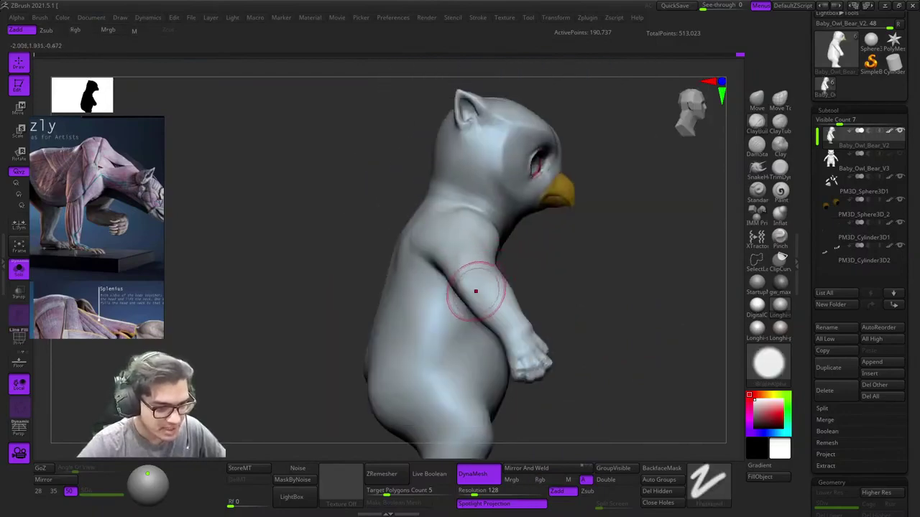
Step: Adjust the brush size, then build up and smooth the front of the shoulder where it meets the neck
{"action": "right_click_drag", "start_coordinate": [476, 292], "coordinate": [438, 331]}
{"action": "right_click_drag", "start_coordinate": [497, 204], "coordinate": [525, 265]}
{"action": "right_click_drag", "start_coordinate": [467, 215], "coordinate": [492, 250]}
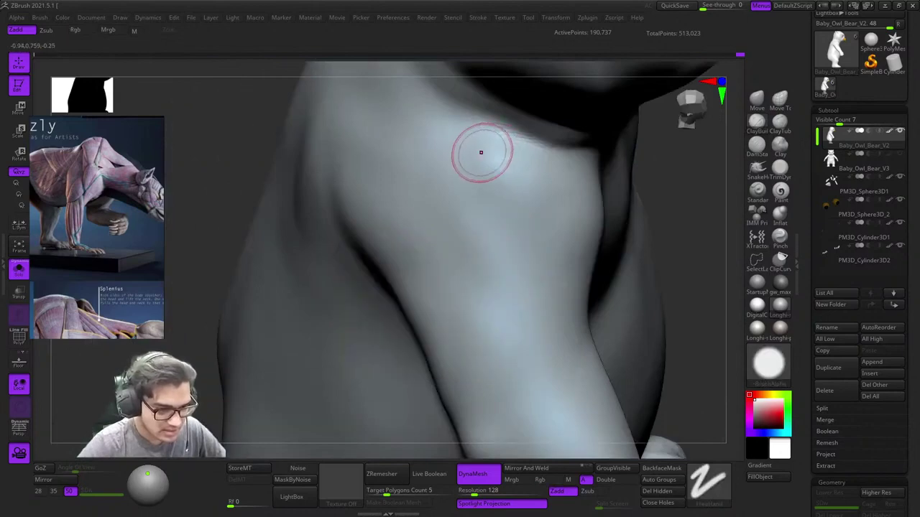
{"action": "right_click_drag", "start_coordinate": [481, 152], "coordinate": [506, 214], "text": "alt"}
{"action": "key", "text": "space"}
{"action": "left_click_drag", "start_coordinate": [505, 224], "coordinate": [514, 224]}
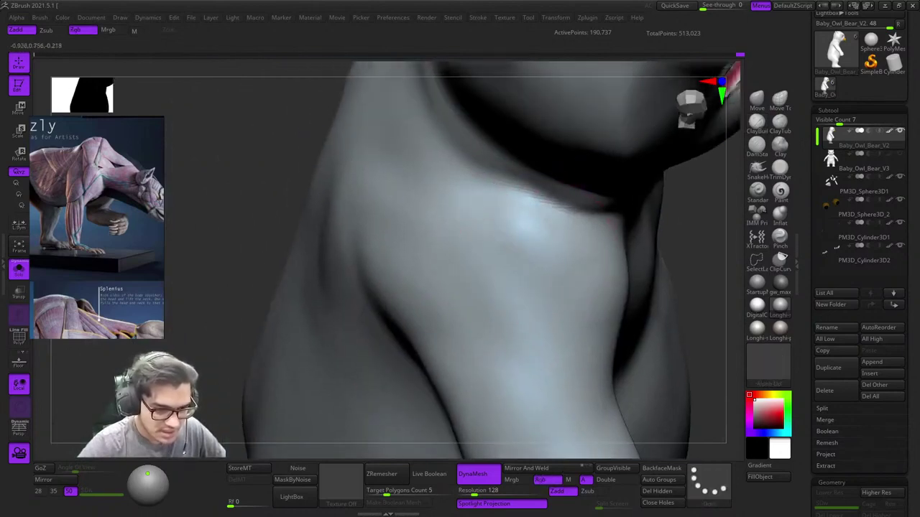
{"action": "right_click_drag", "start_coordinate": [546, 237], "coordinate": [517, 162], "text": "ctrl"}
{"action": "mouse_move", "coordinate": [460, 187]}
{"action": "right_mouse_down"}
{"action": "mouse_move", "coordinate": [503, 169]}
{"action": "mouse_move", "coordinate": [568, 172]}
{"action": "right_mouse_up"}
{"action": "mouse_move", "coordinate": [493, 176]}
{"action": "right_mouse_down", "text": "ctrl"}
{"action": "mouse_move", "coordinate": [467, 248]}
{"action": "mouse_move", "coordinate": [478, 169]}
{"action": "mouse_move", "coordinate": [474, 241]}
{"action": "right_mouse_up", "text": "ctrl"}
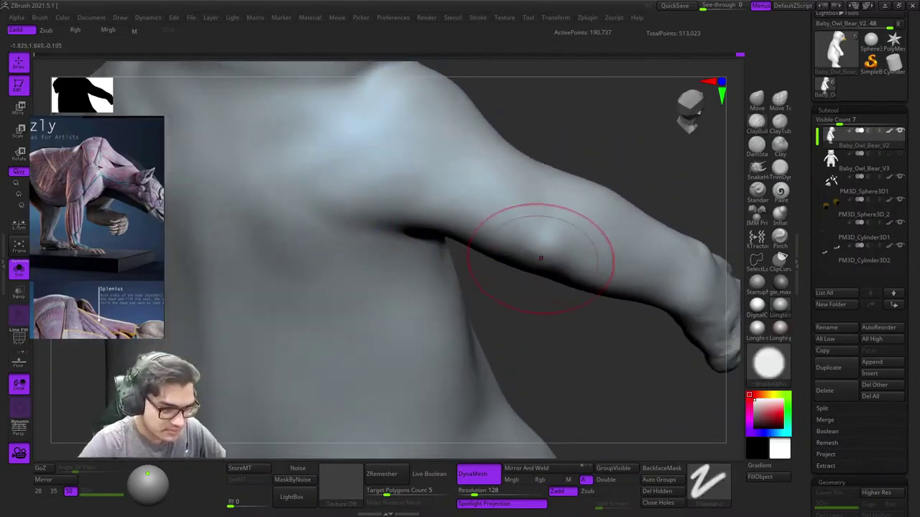
Step: Adjust the brush size and smooth the outer arm between the shoulder and the elbow
{"action": "mouse_move", "coordinate": [541, 258]}
{"action": "right_mouse_down", "text": "ctrl"}
{"action": "mouse_move", "coordinate": [496, 167]}
{"action": "mouse_move", "coordinate": [528, 230]}
{"action": "mouse_move", "coordinate": [584, 223]}
{"action": "mouse_move", "coordinate": [513, 220]}
{"action": "mouse_move", "coordinate": [554, 129]}
{"action": "mouse_move", "coordinate": [510, 232]}
{"action": "mouse_move", "coordinate": [446, 177]}
{"action": "mouse_move", "coordinate": [483, 281]}
{"action": "mouse_move", "coordinate": [524, 255]}
{"action": "mouse_move", "coordinate": [486, 279]}
{"action": "mouse_move", "coordinate": [457, 273]}
{"action": "mouse_move", "coordinate": [509, 317]}
{"action": "mouse_move", "coordinate": [486, 250]}
{"action": "mouse_move", "coordinate": [585, 261]}
{"action": "mouse_move", "coordinate": [505, 269]}
{"action": "mouse_move", "coordinate": [476, 314]}
{"action": "mouse_move", "coordinate": [560, 273]}
{"action": "right_mouse_up", "text": "ctrl"}
{"action": "key", "text": "shift+f"}
{"action": "key", "text": "shift+f"}
{"action": "key", "text": "space"}
{"action": "left_click_drag", "start_coordinate": [604, 215], "coordinate": [636, 244], "text": "shift"}
Step: Reshape the forearm and wrist contours with a resized Move Topological brush
{"action": "mouse_move", "coordinate": [575, 251]}
{"action": "right_mouse_down"}
{"action": "mouse_move", "coordinate": [514, 288]}
{"action": "mouse_move", "coordinate": [543, 199]}
{"action": "mouse_move", "coordinate": [484, 332]}
{"action": "right_mouse_up"}
{"action": "left_click", "coordinate": [780, 101]}
{"action": "right_click", "coordinate": [484, 333]}
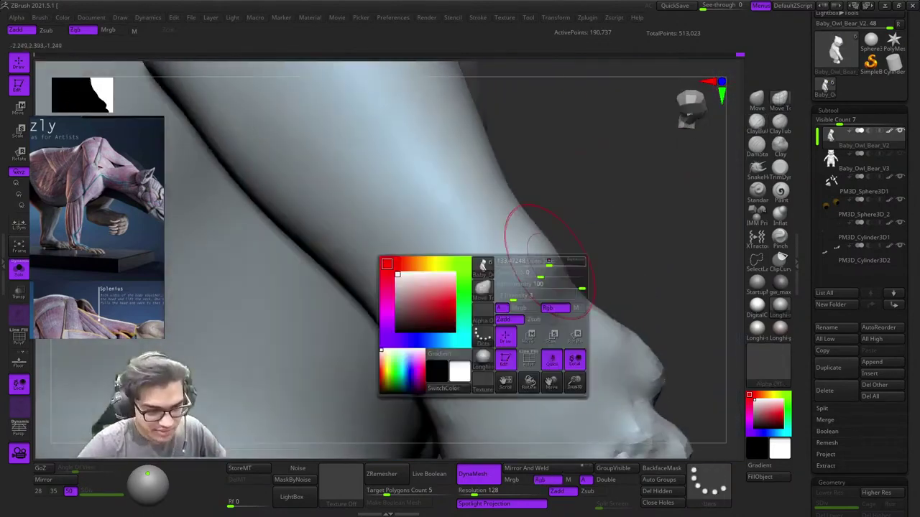
{"action": "right_click_drag", "start_coordinate": [556, 230], "coordinate": [569, 220]}
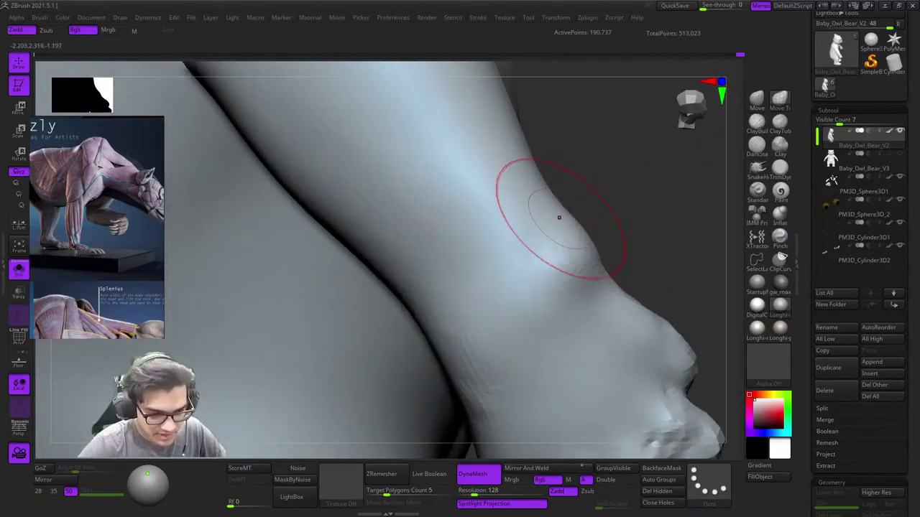
{"action": "right_click_drag", "start_coordinate": [556, 260], "coordinate": [552, 274]}
{"action": "mouse_move", "coordinate": [582, 253]}
{"action": "right_mouse_down"}
{"action": "mouse_move", "coordinate": [513, 242]}
{"action": "mouse_move", "coordinate": [533, 212]}
{"action": "mouse_move", "coordinate": [536, 242]}
{"action": "mouse_move", "coordinate": [518, 280]}
{"action": "mouse_move", "coordinate": [537, 296]}
{"action": "right_mouse_up"}
{"action": "right_click_drag", "start_coordinate": [527, 261], "coordinate": [517, 292]}
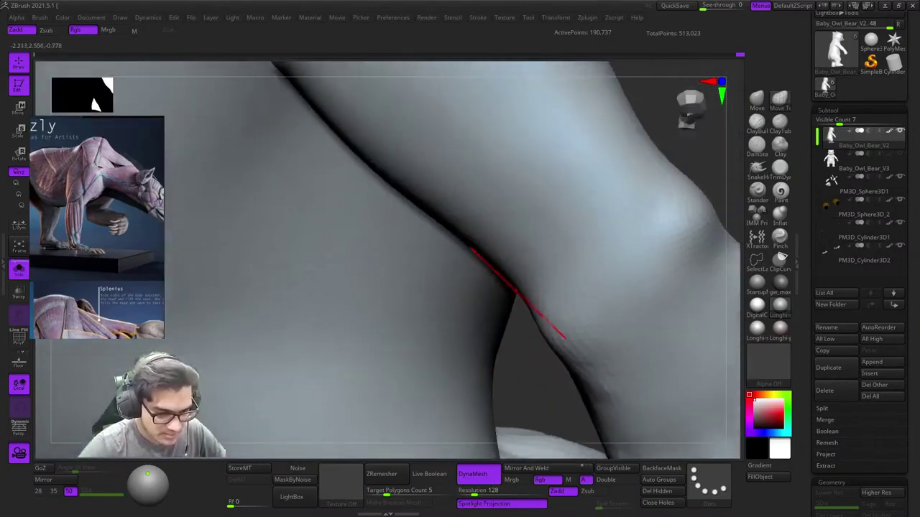
{"action": "mouse_move", "coordinate": [581, 388]}
{"action": "right_mouse_down", "text": "alt"}
{"action": "mouse_move", "coordinate": [539, 312]}
{"action": "mouse_move", "coordinate": [502, 277]}
{"action": "right_mouse_up", "text": "alt"}
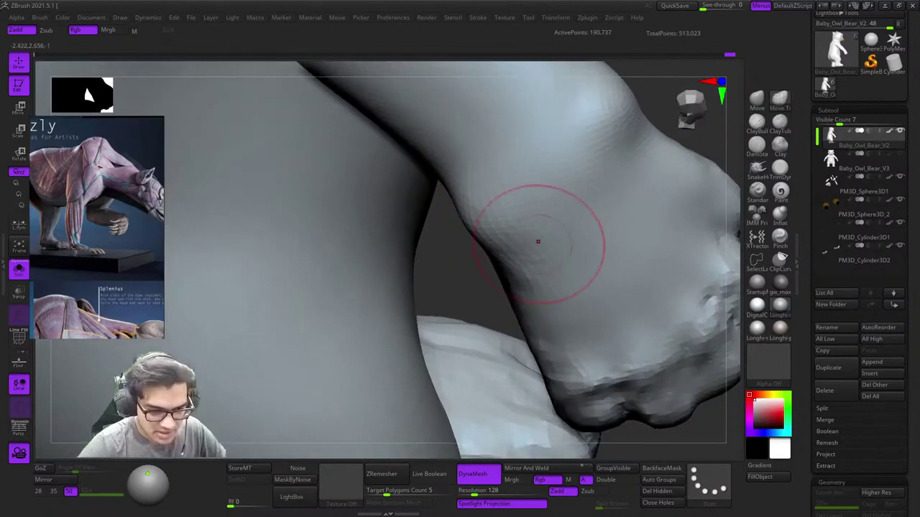
Step: Isolate both forearms and paws by hiding the rest of the body, and frame them for close work
{"action": "mouse_move", "coordinate": [538, 242]}
{"action": "right_mouse_down", "text": "ctrl"}
{"action": "mouse_move", "coordinate": [524, 256]}
{"action": "mouse_move", "coordinate": [507, 184]}
{"action": "mouse_move", "coordinate": [503, 297]}
{"action": "mouse_move", "coordinate": [542, 244]}
{"action": "right_mouse_up", "text": "ctrl"}
{"action": "right_click_drag", "start_coordinate": [537, 287], "coordinate": [463, 147], "text": "ctrl"}
{"action": "right_click_drag", "start_coordinate": [463, 147], "coordinate": [472, 225]}
{"action": "key", "text": "f"}
{"action": "right_click_drag", "start_coordinate": [489, 307], "coordinate": [502, 383], "text": "ctrl"}
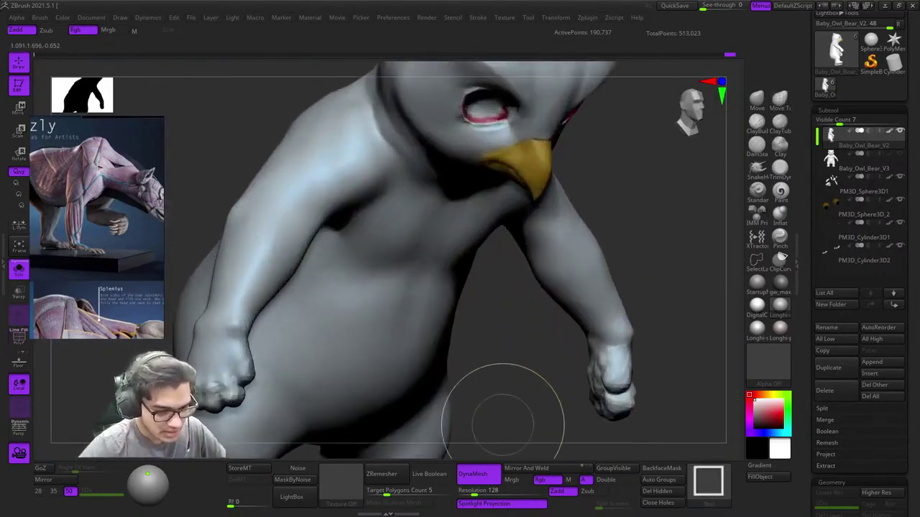
{"action": "right_click_drag", "start_coordinate": [503, 417], "coordinate": [474, 328], "text": "alt"}
{"action": "left_click_drag", "start_coordinate": [479, 380], "coordinate": [636, 163], "text": "ctrl+shift"}
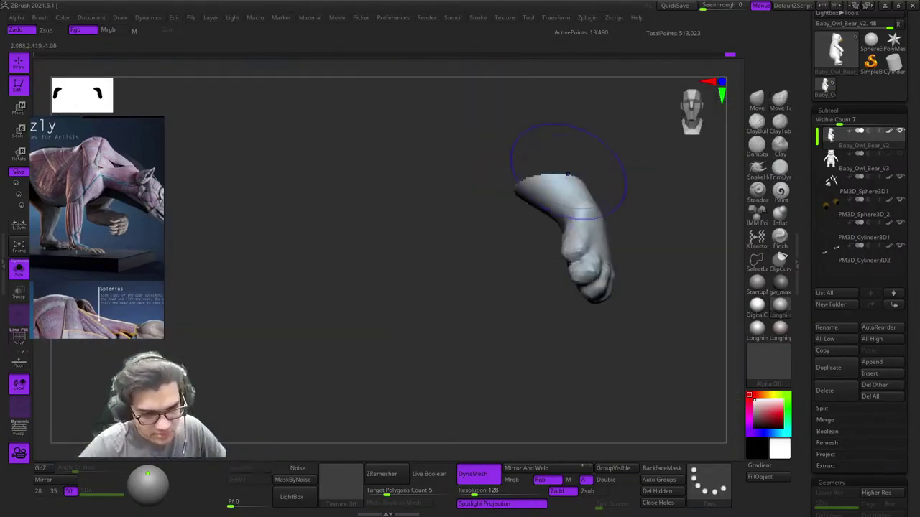
{"action": "key", "text": "f"}
{"action": "key", "text": "shift+f"}
Step: Build up the palm pad and heel of the paw with a resized ClayBuildup brush
{"action": "right_click_drag", "start_coordinate": [580, 266], "coordinate": [661, 201]}
{"action": "mouse_move", "coordinate": [661, 201]}
{"action": "right_mouse_down", "text": "ctrl"}
{"action": "mouse_move", "coordinate": [630, 248]}
{"action": "mouse_move", "coordinate": [540, 260]}
{"action": "mouse_move", "coordinate": [682, 151]}
{"action": "right_mouse_up", "text": "ctrl"}
{"action": "left_click", "coordinate": [756, 123]}
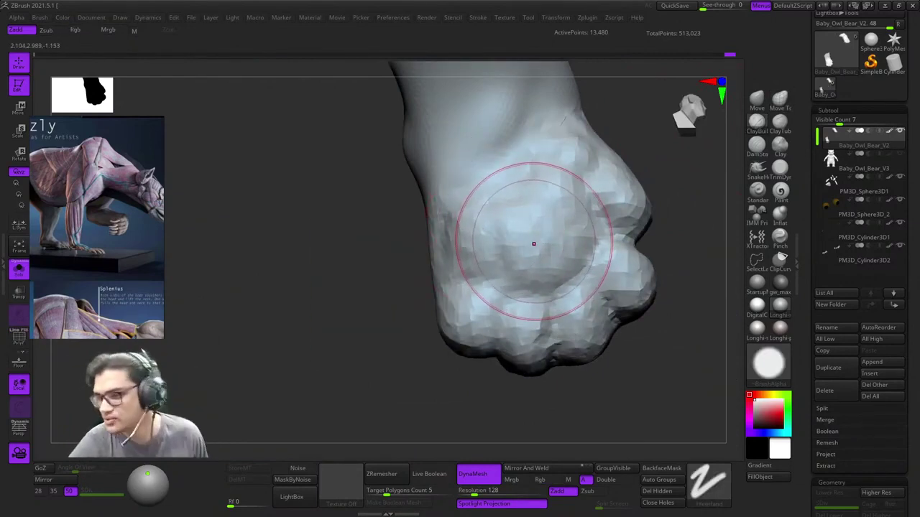
{"action": "right_click_drag", "start_coordinate": [524, 247], "coordinate": [524, 217]}
{"action": "key", "text": "space"}
{"action": "left_click_drag", "start_coordinate": [523, 218], "coordinate": [503, 218]}
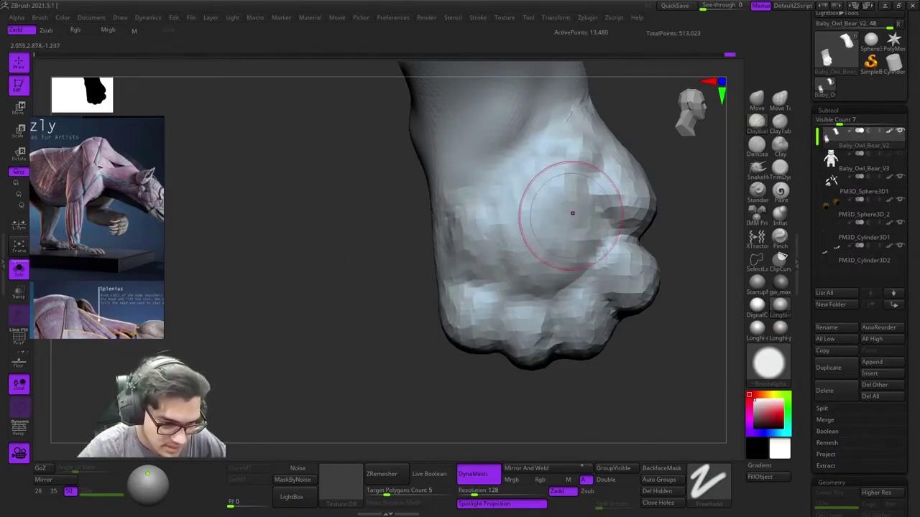
{"action": "right_click_drag", "start_coordinate": [578, 273], "coordinate": [625, 259], "text": "alt"}
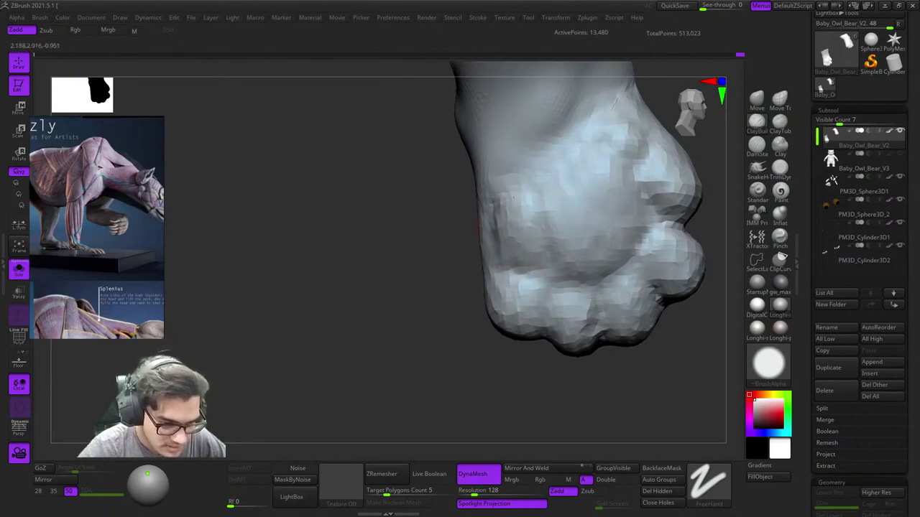
{"action": "mouse_move", "coordinate": [600, 106]}
{"action": "right_mouse_down", "text": "alt"}
{"action": "mouse_move", "coordinate": [524, 181]}
{"action": "mouse_move", "coordinate": [554, 199]}
{"action": "right_mouse_up", "text": "alt"}
{"action": "left_click_drag", "start_coordinate": [554, 199], "coordinate": [546, 203]}
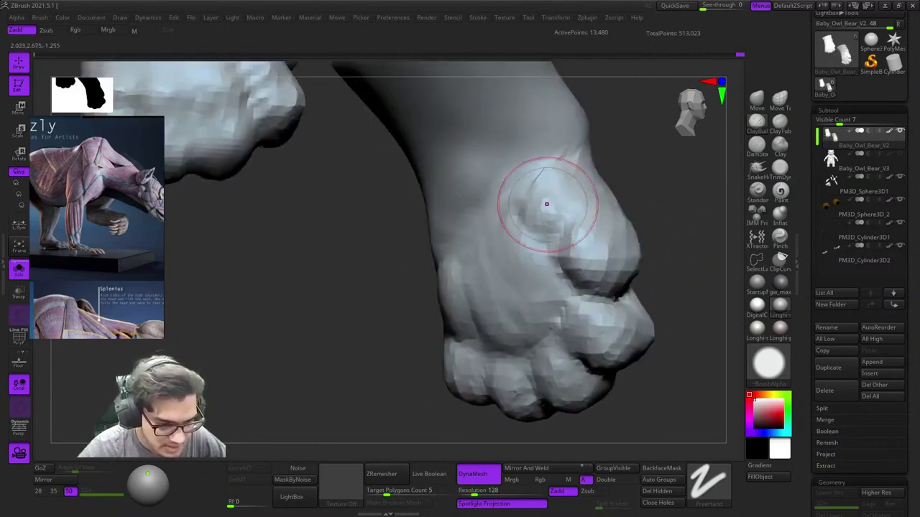
Step: Build up the finger pads around the palm and smooth the side of the paw
{"action": "right_click_drag", "start_coordinate": [546, 204], "coordinate": [516, 184]}
{"action": "right_click_drag", "start_coordinate": [556, 232], "coordinate": [535, 125]}
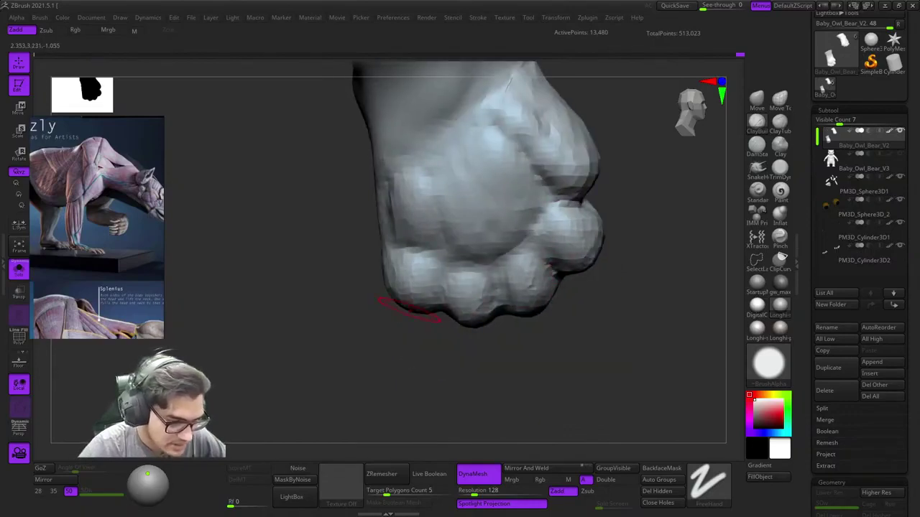
{"action": "right_click_drag", "start_coordinate": [410, 309], "coordinate": [425, 248], "text": "ctrl"}
{"action": "mouse_move", "coordinate": [425, 248]}
{"action": "right_mouse_down"}
{"action": "mouse_move", "coordinate": [489, 251]}
{"action": "mouse_move", "coordinate": [472, 215]}
{"action": "mouse_move", "coordinate": [444, 250]}
{"action": "mouse_move", "coordinate": [480, 252]}
{"action": "mouse_move", "coordinate": [470, 205]}
{"action": "right_mouse_up"}
{"action": "mouse_move", "coordinate": [471, 205]}
{"action": "right_mouse_down", "text": "ctrl"}
{"action": "mouse_move", "coordinate": [456, 237]}
{"action": "mouse_move", "coordinate": [478, 216]}
{"action": "right_mouse_up", "text": "ctrl"}
{"action": "left_click_drag", "start_coordinate": [481, 221], "coordinate": [518, 208], "text": "shift"}
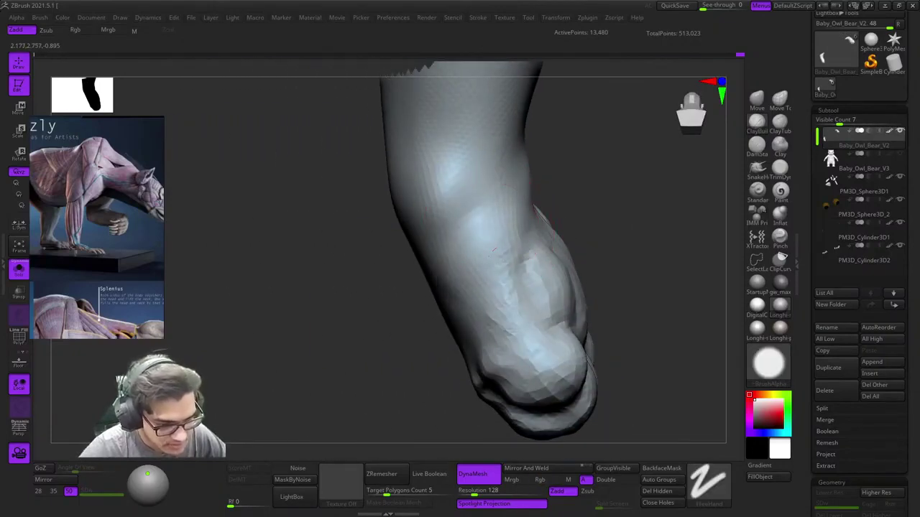
Step: Smooth the outer side of the paw and reduce the brush size for the back of the hand
{"action": "mouse_move", "coordinate": [514, 233]}
{"action": "right_mouse_down"}
{"action": "mouse_move", "coordinate": [452, 252]}
{"action": "mouse_move", "coordinate": [467, 248]}
{"action": "right_mouse_up"}
{"action": "mouse_move", "coordinate": [467, 257]}
{"action": "left_mouse_down", "text": "shift"}
{"action": "mouse_move", "coordinate": [489, 266]}
{"action": "mouse_move", "coordinate": [509, 323]}
{"action": "left_mouse_up", "text": "shift"}
{"action": "mouse_move", "coordinate": [509, 324]}
{"action": "right_mouse_down"}
{"action": "mouse_move", "coordinate": [474, 274]}
{"action": "mouse_move", "coordinate": [503, 252]}
{"action": "mouse_move", "coordinate": [467, 317]}
{"action": "right_mouse_up"}
{"action": "key", "text": "space"}
{"action": "left_click_drag", "start_coordinate": [498, 298], "coordinate": [490, 297]}
{"action": "right_click_drag", "start_coordinate": [490, 298], "coordinate": [461, 292]}
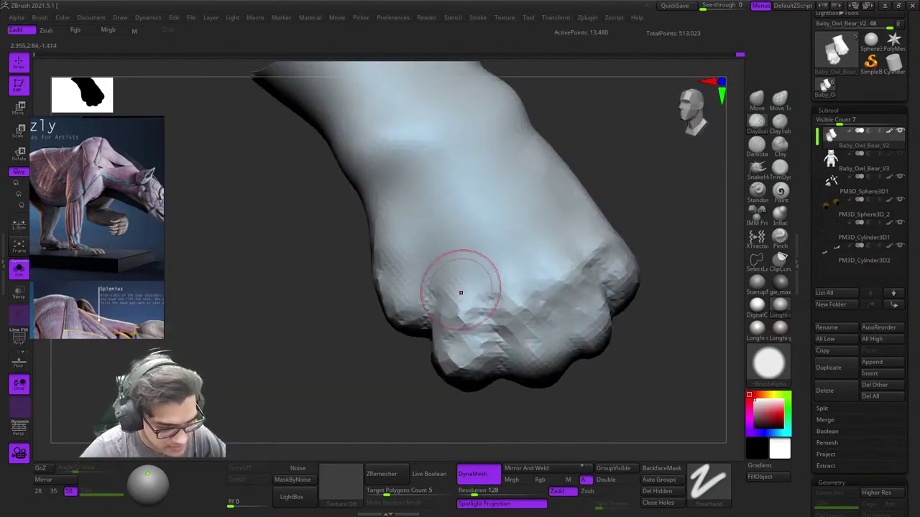
Step: Sculpt tendon ridges and grooves from the knuckles up the back of the paw
{"action": "mouse_move", "coordinate": [473, 251]}
{"action": "right_mouse_down"}
{"action": "mouse_move", "coordinate": [494, 275]}
{"action": "mouse_move", "coordinate": [509, 339]}
{"action": "right_mouse_up"}
{"action": "right_click_drag", "start_coordinate": [552, 314], "coordinate": [517, 295]}
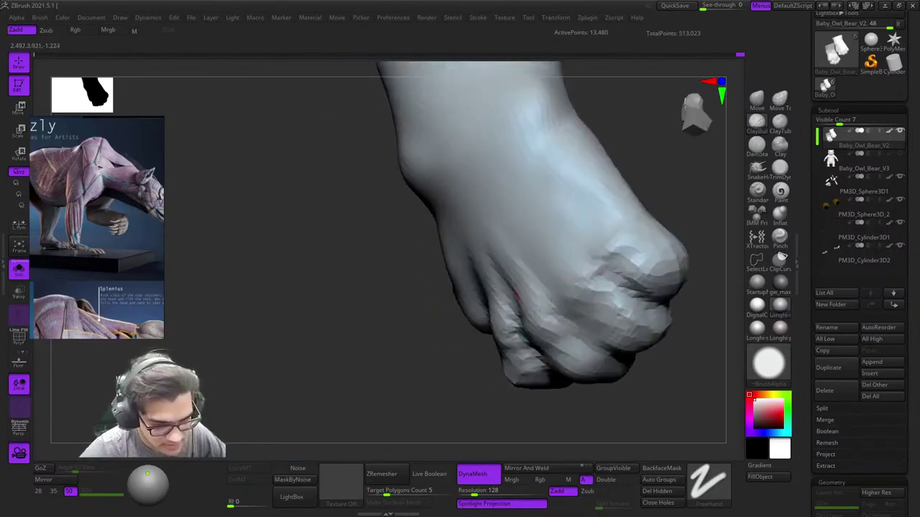
{"action": "mouse_move", "coordinate": [539, 257]}
{"action": "right_mouse_down"}
{"action": "mouse_move", "coordinate": [514, 242]}
{"action": "mouse_move", "coordinate": [547, 248]}
{"action": "mouse_move", "coordinate": [570, 283]}
{"action": "right_mouse_up"}
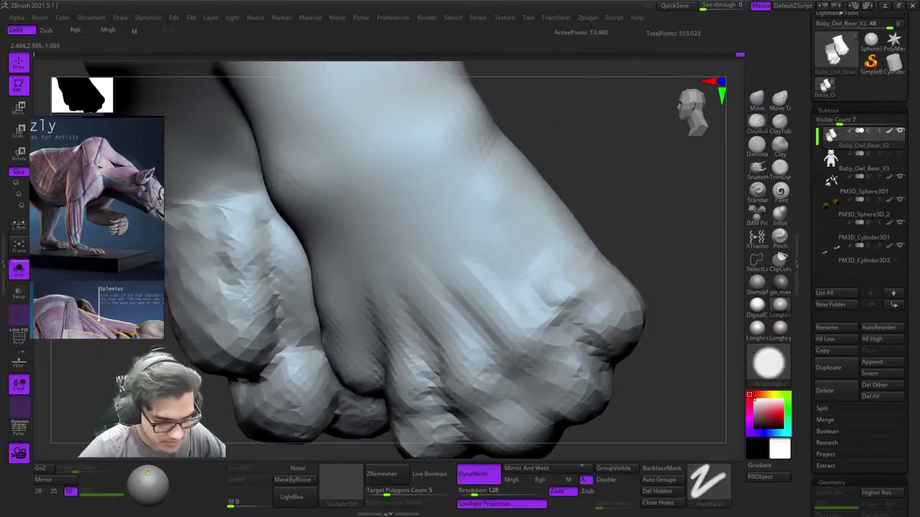
{"action": "right_click_drag", "start_coordinate": [556, 224], "coordinate": [515, 207]}
{"action": "left_click_drag", "start_coordinate": [548, 237], "coordinate": [512, 191]}
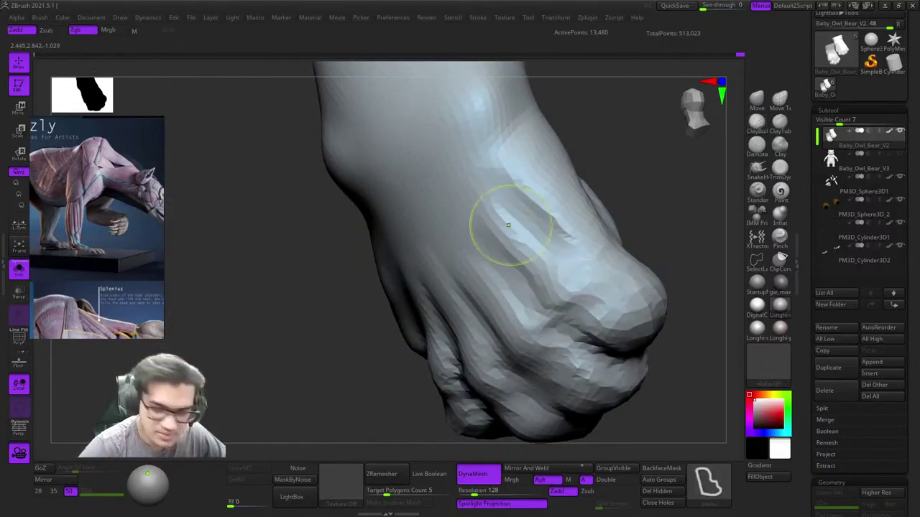
{"action": "right_click_drag", "start_coordinate": [513, 222], "coordinate": [534, 209]}
{"action": "left_click_drag", "start_coordinate": [533, 209], "coordinate": [528, 184]}
Step: Build up the thumb and the side of the paw above it with clay strokes
{"action": "mouse_move", "coordinate": [555, 209]}
{"action": "right_mouse_down"}
{"action": "mouse_move", "coordinate": [523, 184]}
{"action": "mouse_move", "coordinate": [481, 261]}
{"action": "mouse_move", "coordinate": [454, 270]}
{"action": "right_mouse_up"}
{"action": "right_click_drag", "start_coordinate": [454, 270], "coordinate": [450, 350], "text": "ctrl"}
{"action": "mouse_move", "coordinate": [403, 283]}
{"action": "right_mouse_down"}
{"action": "mouse_move", "coordinate": [433, 237]}
{"action": "mouse_move", "coordinate": [445, 255]}
{"action": "right_mouse_up"}
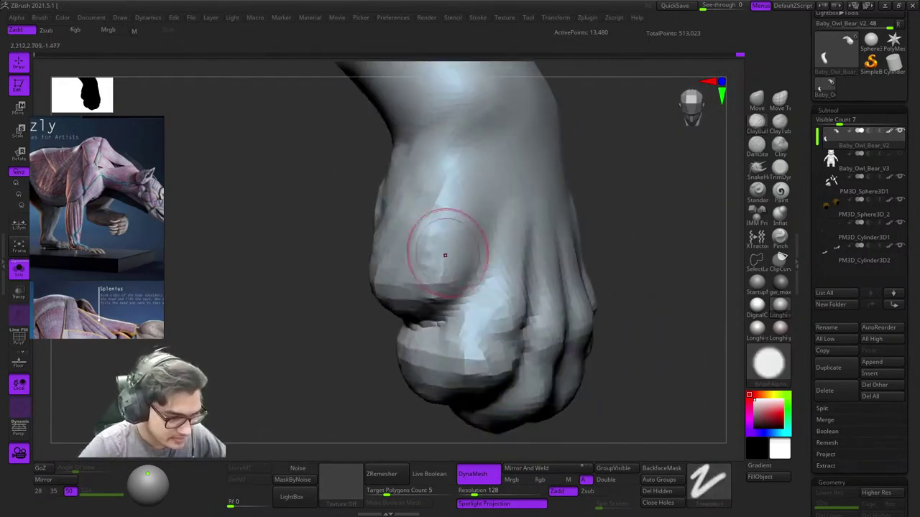
{"action": "left_click_drag", "start_coordinate": [431, 215], "coordinate": [392, 269]}
{"action": "left_click_drag", "start_coordinate": [421, 233], "coordinate": [388, 287]}
Step: Enlarge the brush and build up the wrist where it joins the back of the paw
{"action": "mouse_move", "coordinate": [403, 280]}
{"action": "right_mouse_down"}
{"action": "mouse_move", "coordinate": [503, 269]}
{"action": "mouse_move", "coordinate": [495, 309]}
{"action": "right_mouse_up"}
{"action": "right_click_drag", "start_coordinate": [495, 308], "coordinate": [494, 260], "text": "ctrl"}
{"action": "mouse_move", "coordinate": [494, 261]}
{"action": "right_mouse_down"}
{"action": "mouse_move", "coordinate": [464, 271]}
{"action": "mouse_move", "coordinate": [463, 256]}
{"action": "mouse_move", "coordinate": [496, 248]}
{"action": "mouse_move", "coordinate": [483, 260]}
{"action": "mouse_move", "coordinate": [512, 262]}
{"action": "mouse_move", "coordinate": [513, 202]}
{"action": "mouse_move", "coordinate": [552, 195]}
{"action": "right_mouse_up"}
{"action": "key", "text": "]"}
{"action": "right_click_drag", "start_coordinate": [556, 137], "coordinate": [554, 203], "text": "alt"}
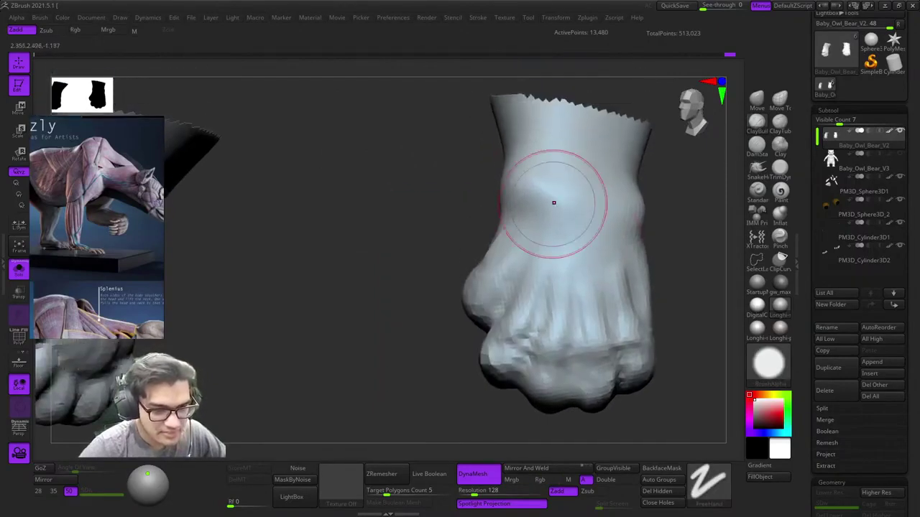
{"action": "right_click_drag", "start_coordinate": [579, 232], "coordinate": [535, 240]}
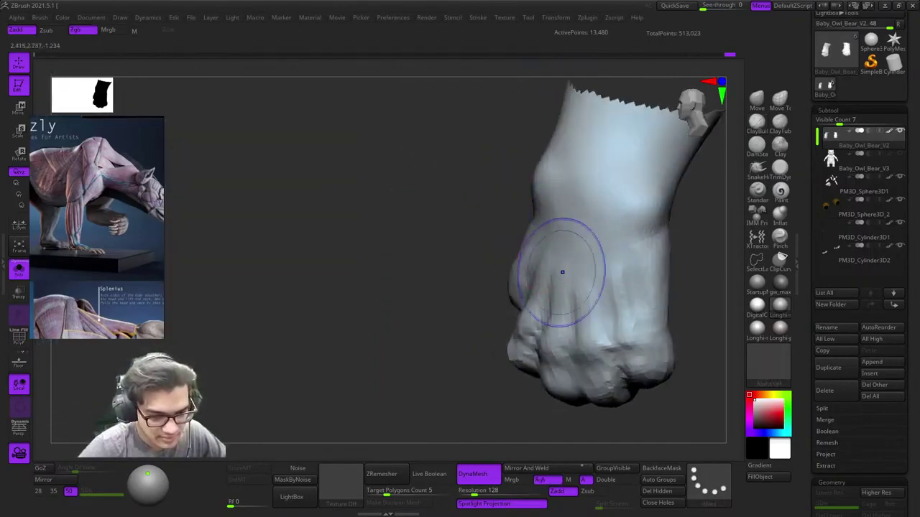
Step: Soften the tendon ridges and knuckles on the back of the paw with smoothing strokes
{"action": "right_click_drag", "start_coordinate": [562, 271], "coordinate": [479, 217]}
{"action": "mouse_move", "coordinate": [480, 218]}
{"action": "right_mouse_down", "text": "ctrl"}
{"action": "mouse_move", "coordinate": [471, 171]}
{"action": "mouse_move", "coordinate": [561, 221]}
{"action": "mouse_move", "coordinate": [590, 193]}
{"action": "mouse_move", "coordinate": [575, 287]}
{"action": "right_mouse_up", "text": "ctrl"}
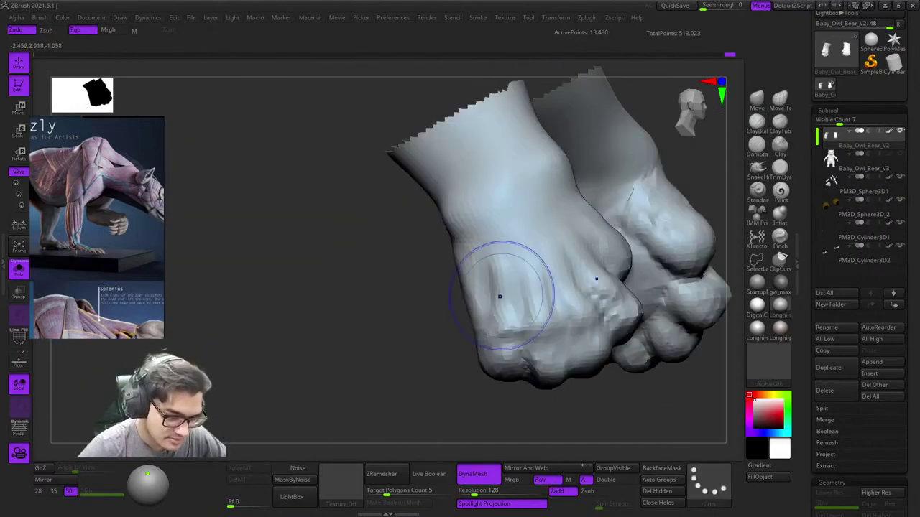
{"action": "left_click_drag", "start_coordinate": [585, 327], "coordinate": [600, 249], "text": "shift"}
{"action": "mouse_move", "coordinate": [599, 249]}
{"action": "right_mouse_down"}
{"action": "mouse_move", "coordinate": [525, 294]}
{"action": "mouse_move", "coordinate": [525, 247]}
{"action": "right_mouse_up"}
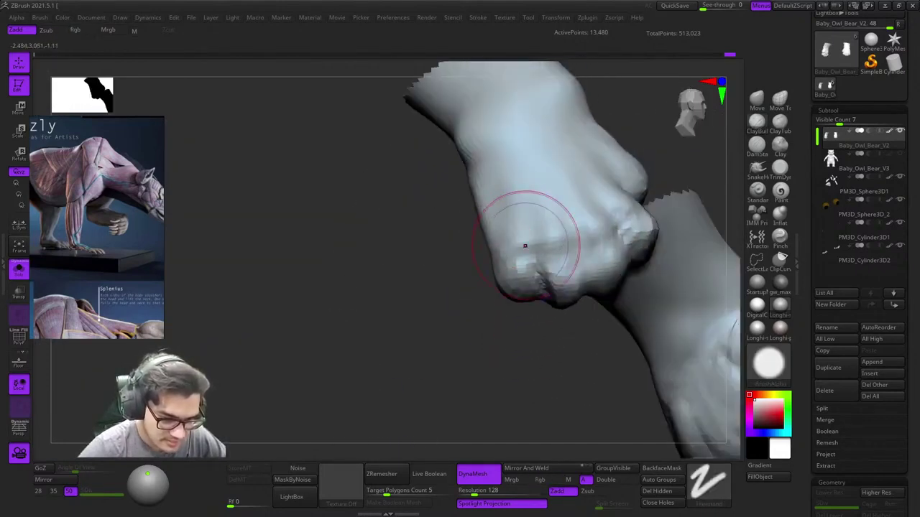
{"action": "left_click_drag", "start_coordinate": [525, 246], "coordinate": [494, 221], "text": "shift"}
Step: Smooth the outer edge, finger pads and palm pad on the underside of the paw
{"action": "right_click_drag", "start_coordinate": [495, 221], "coordinate": [496, 207]}
{"action": "left_click_drag", "start_coordinate": [496, 206], "coordinate": [515, 241], "text": "shift"}
{"action": "right_click_drag", "start_coordinate": [514, 241], "coordinate": [547, 245]}
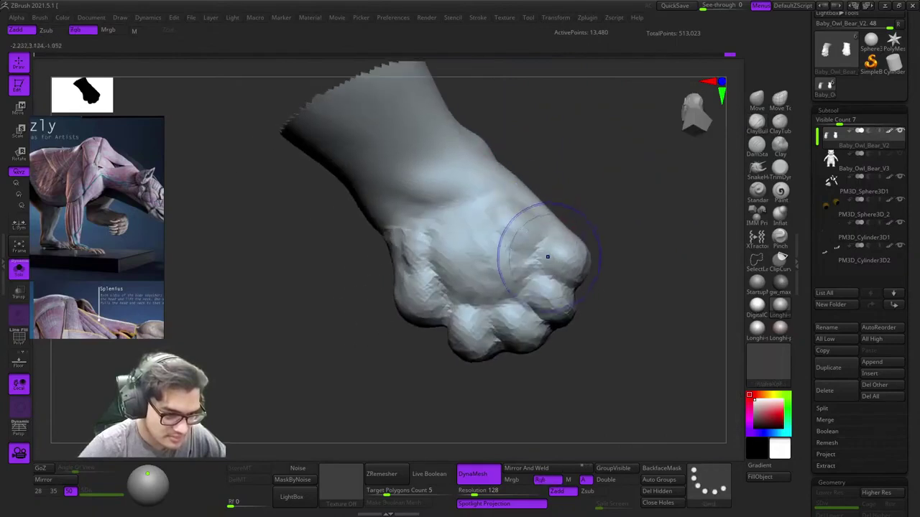
{"action": "left_click_drag", "start_coordinate": [427, 299], "coordinate": [425, 267], "text": "shift"}
{"action": "mouse_move", "coordinate": [426, 268]}
{"action": "right_mouse_down", "text": "alt"}
{"action": "mouse_move", "coordinate": [495, 241]}
{"action": "mouse_move", "coordinate": [503, 284]}
{"action": "mouse_move", "coordinate": [499, 242]}
{"action": "right_mouse_up", "text": "alt"}
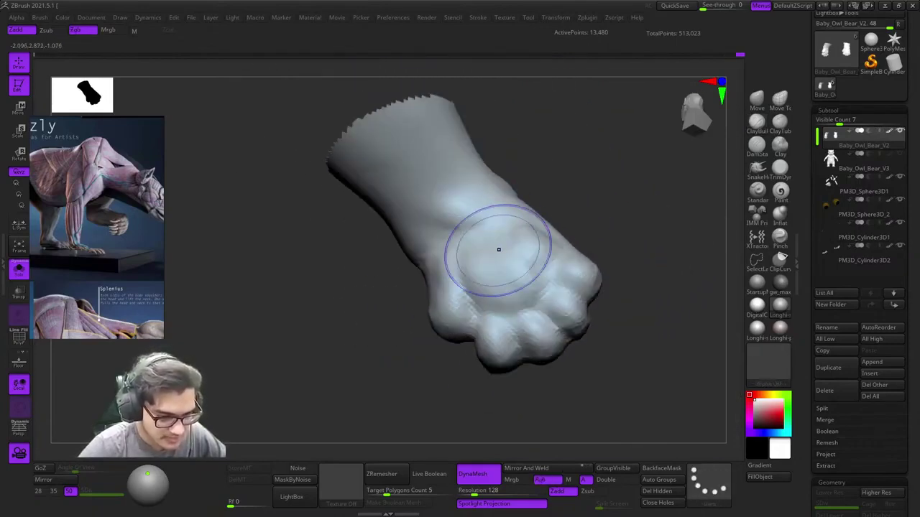
{"action": "left_click_drag", "start_coordinate": [498, 249], "coordinate": [527, 260], "text": "shift"}
{"action": "right_click_drag", "start_coordinate": [528, 265], "coordinate": [505, 230], "text": "ctrl"}
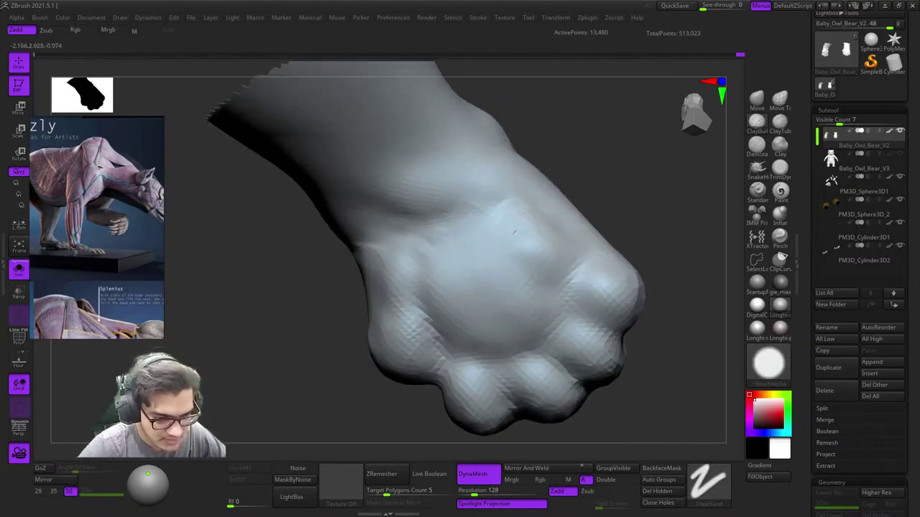
{"action": "left_click_drag", "start_coordinate": [557, 288], "coordinate": [580, 318], "text": "shift"}
Step: Unhide the rest of the body and check the reworked paws against the whole figure
{"action": "right_click_drag", "start_coordinate": [580, 318], "coordinate": [447, 226], "text": "ctrl"}
{"action": "left_click", "coordinate": [555, 202], "text": "ctrl+shift"}
{"action": "right_click_drag", "start_coordinate": [555, 203], "coordinate": [497, 237]}
{"action": "right_click_drag", "start_coordinate": [498, 237], "coordinate": [532, 208], "text": "ctrl"}
{"action": "right_click_drag", "start_coordinate": [531, 208], "coordinate": [477, 270], "text": "ctrl"}
{"action": "right_click_drag", "start_coordinate": [477, 270], "coordinate": [528, 242], "text": "ctrl"}
{"action": "right_click_drag", "start_coordinate": [440, 237], "coordinate": [500, 246], "text": "ctrl"}
Step: Make the claws subtool PM3D_Cylinder3D1 active and move its hand claws back toward the reshaped paw
{"action": "left_click", "coordinate": [405, 288], "text": "alt"}
{"action": "key", "text": "shift+f"}
{"action": "key", "text": "f"}
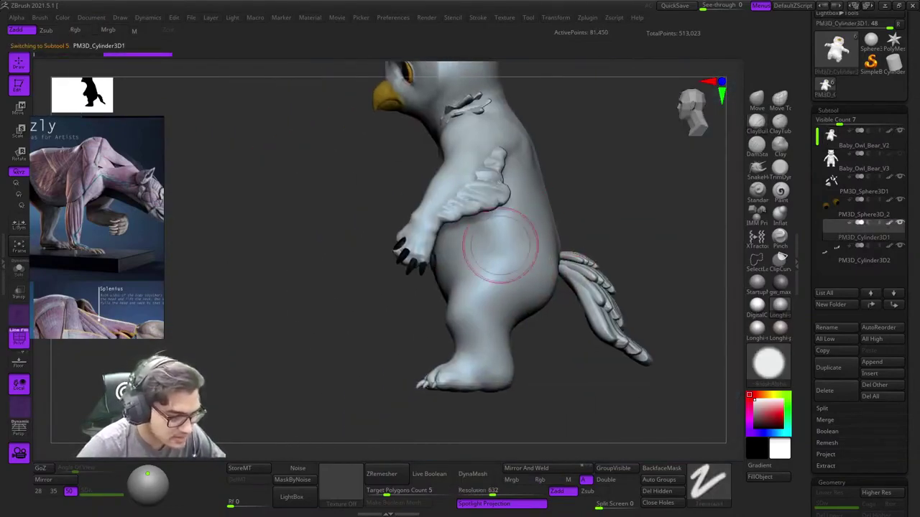
{"action": "key", "text": "shift+f"}
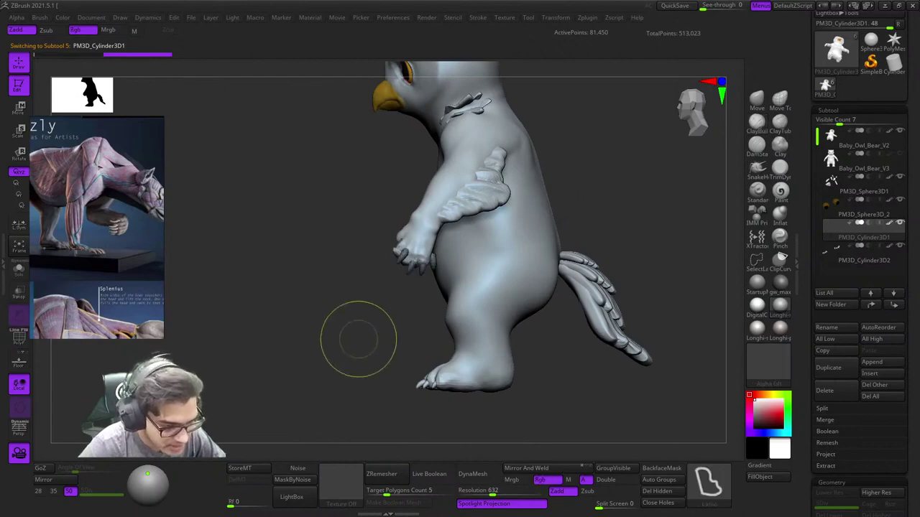
{"action": "right_click_drag", "start_coordinate": [347, 318], "coordinate": [503, 292], "text": "shift"}
{"action": "key", "text": "w"}
{"action": "right_click_drag", "start_coordinate": [416, 288], "coordinate": [649, 380], "text": "alt"}
{"action": "left_click", "coordinate": [465, 274]}
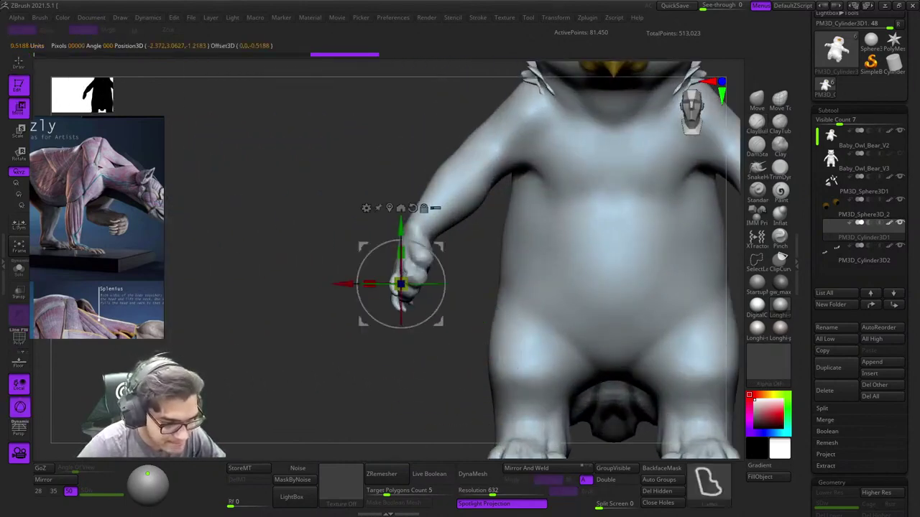
Step: Move the claws onto the paw in front and side views, and rotate them about 22 degrees from below
{"action": "right_click_drag", "start_coordinate": [447, 169], "coordinate": [439, 254], "text": "ctrl"}
{"action": "left_click_drag", "start_coordinate": [419, 240], "coordinate": [414, 234]}
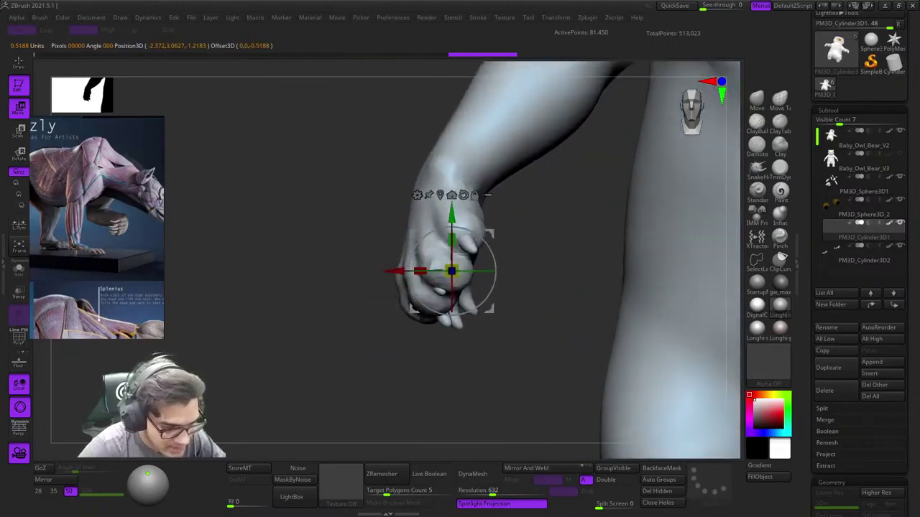
{"action": "right_click_drag", "start_coordinate": [414, 234], "coordinate": [500, 233], "text": "shift"}
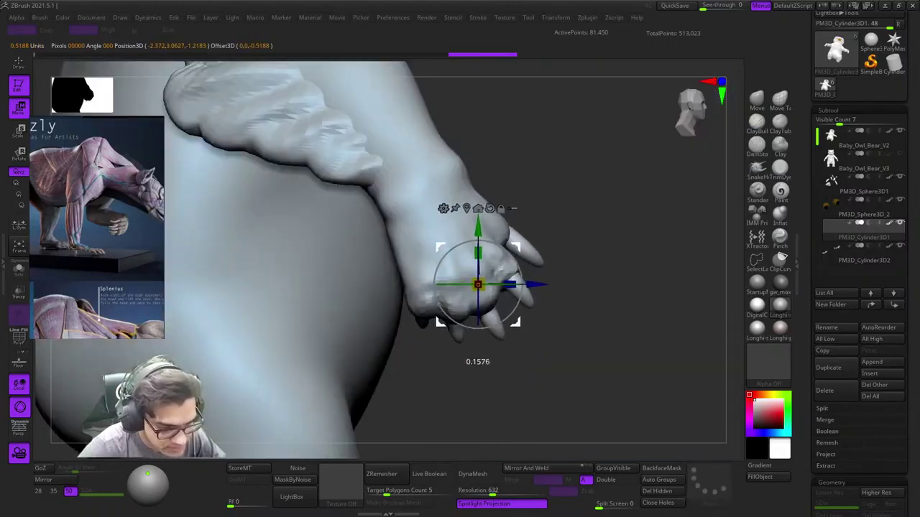
{"action": "left_click_drag", "start_coordinate": [516, 247], "coordinate": [514, 246]}
{"action": "right_click_drag", "start_coordinate": [514, 246], "coordinate": [431, 162]}
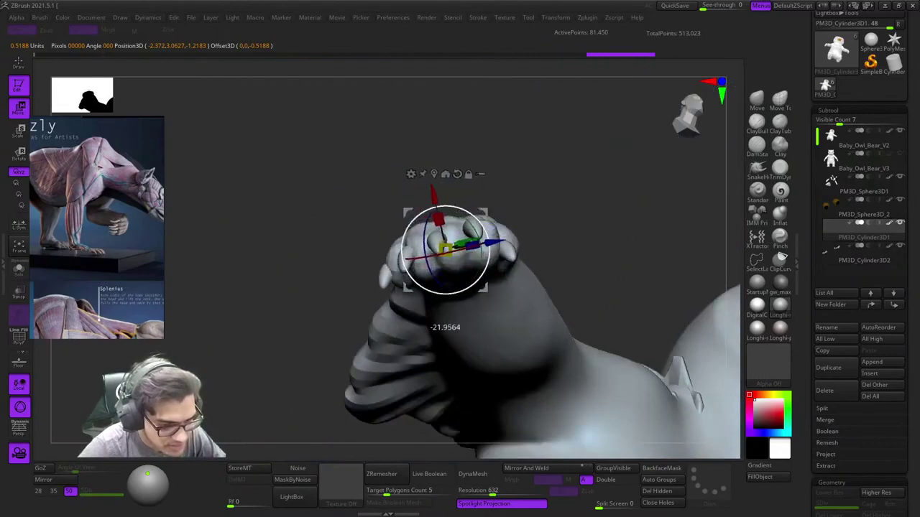
{"action": "left_click_drag", "start_coordinate": [505, 238], "coordinate": [505, 237]}
Step: Shift the claws closer to the fingertips from the side and rotate them about 8 degrees more
{"action": "right_click_drag", "start_coordinate": [505, 237], "coordinate": [498, 238], "text": "shift"}
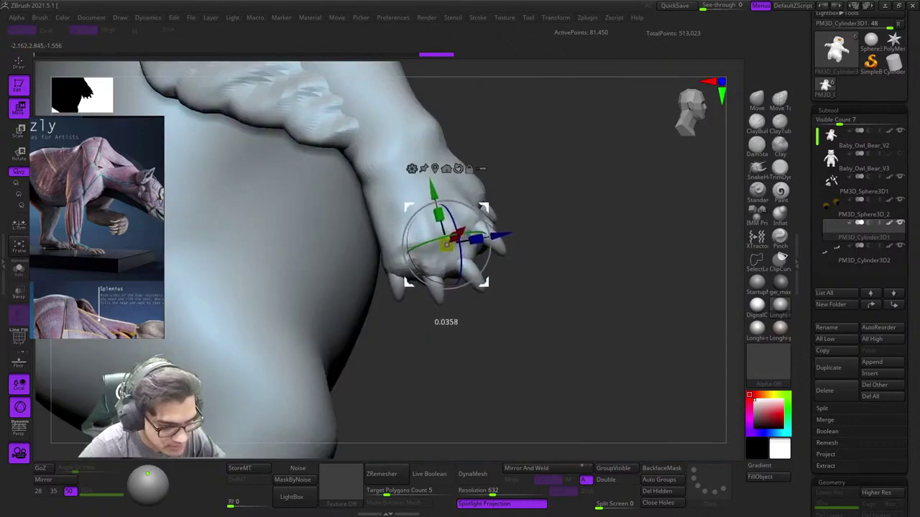
{"action": "left_click_drag", "start_coordinate": [447, 245], "coordinate": [448, 244]}
{"action": "right_click_drag", "start_coordinate": [449, 244], "coordinate": [479, 212]}
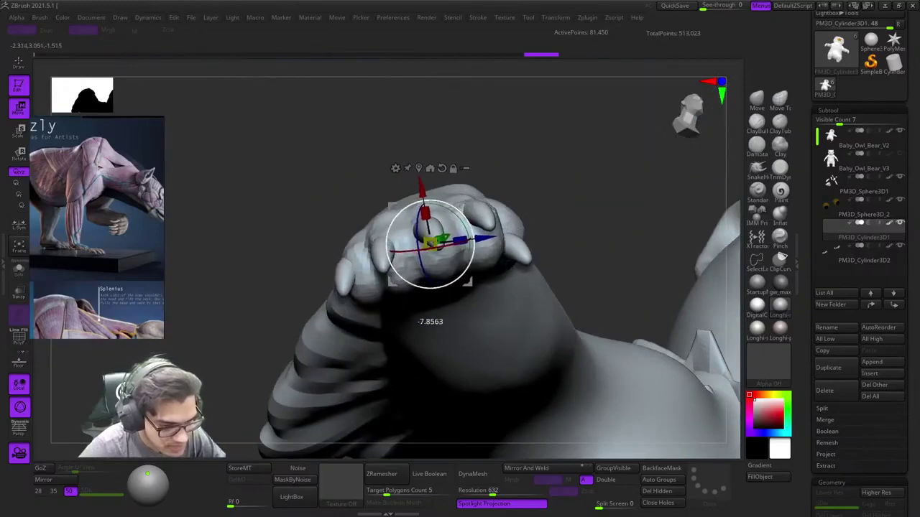
{"action": "left_click_drag", "start_coordinate": [447, 241], "coordinate": [448, 240]}
Step: Nudge the hand claws into place on the fingertips, working from the front and from below
{"action": "key", "text": "q"}
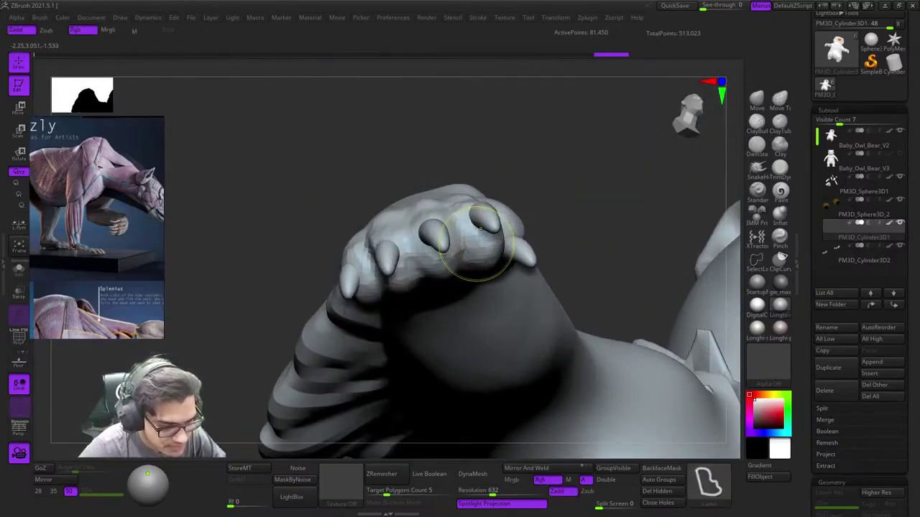
{"action": "mouse_move", "coordinate": [480, 239]}
{"action": "right_mouse_down", "text": "ctrl"}
{"action": "mouse_move", "coordinate": [523, 290]}
{"action": "mouse_move", "coordinate": [417, 293]}
{"action": "mouse_move", "coordinate": [474, 309]}
{"action": "mouse_move", "coordinate": [460, 352]}
{"action": "right_mouse_up", "text": "ctrl"}
{"action": "key", "text": "w"}
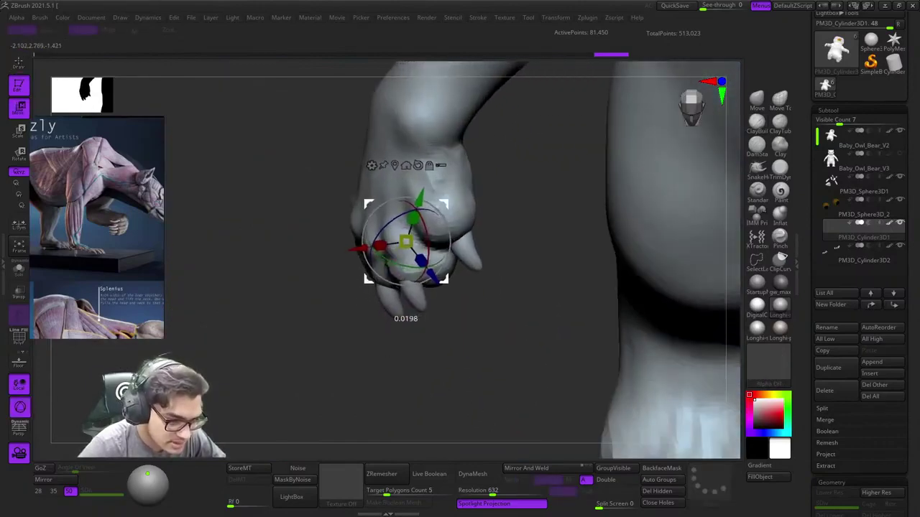
{"action": "right_click_drag", "start_coordinate": [455, 285], "coordinate": [456, 194]}
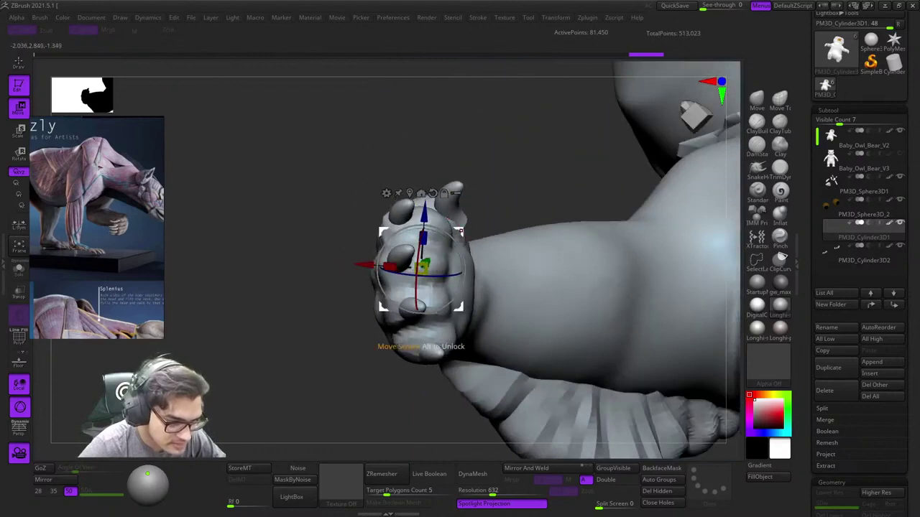
{"action": "left_click_drag", "start_coordinate": [424, 265], "coordinate": [426, 265]}
Step: Mask the other hand claws and move the frontmost claw about 0.08 onto its digit
{"action": "key", "text": "q"}
{"action": "right_click_drag", "start_coordinate": [477, 189], "coordinate": [446, 152]}
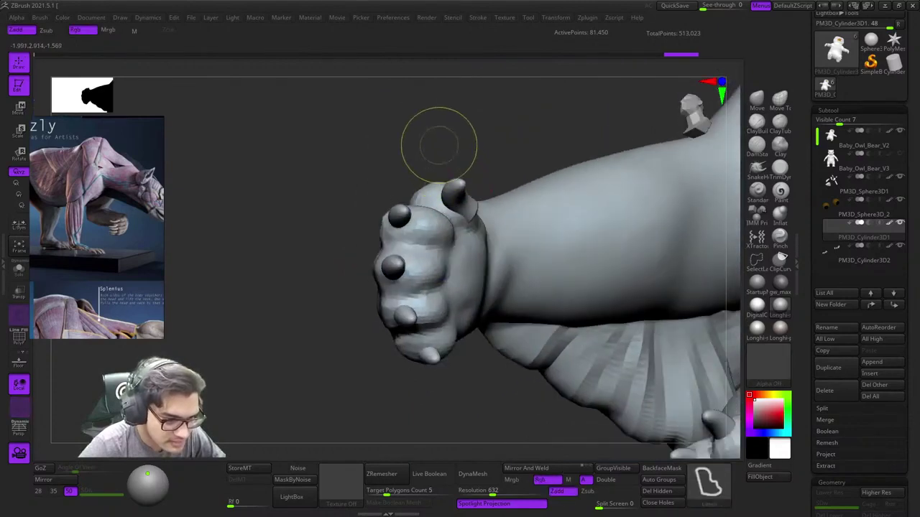
{"action": "mouse_move", "coordinate": [424, 135]}
{"action": "left_mouse_down", "text": "ctrl"}
{"action": "mouse_move", "coordinate": [540, 141]}
{"action": "mouse_move", "coordinate": [484, 125]}
{"action": "left_mouse_up", "text": "ctrl"}
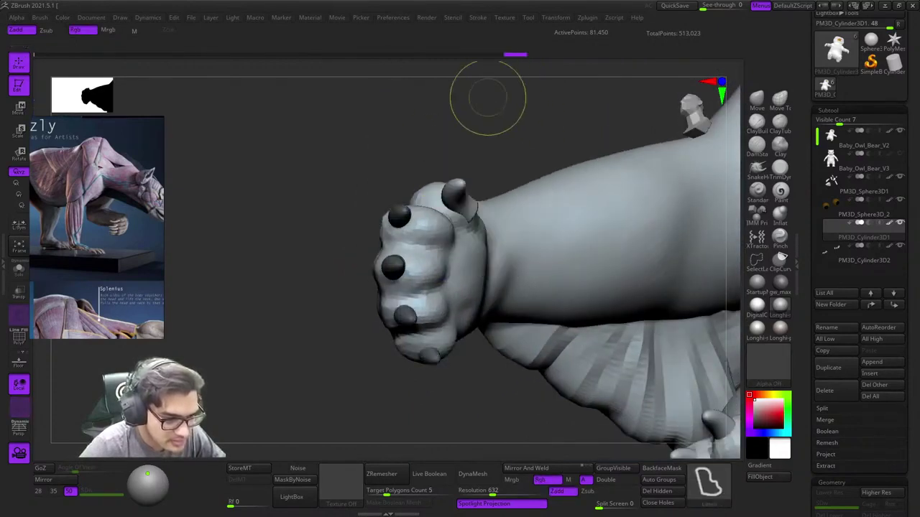
{"action": "key", "text": "w"}
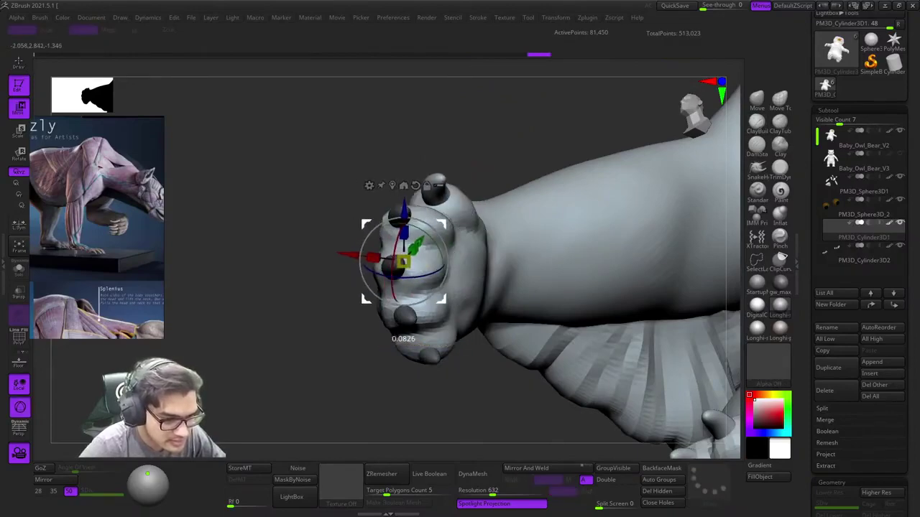
{"action": "right_click_drag", "start_coordinate": [432, 182], "coordinate": [448, 205]}
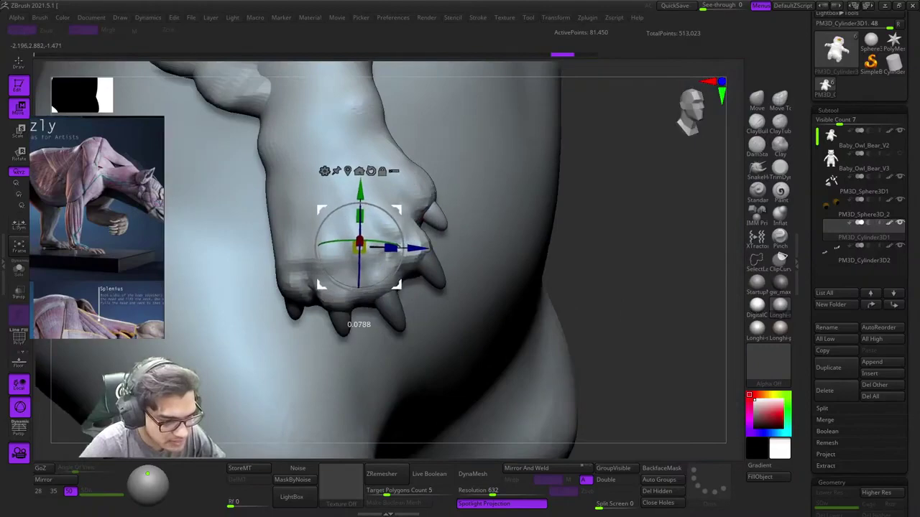
Step: Isolate the claws subtool and mask every hand claw except the rearmost one
{"action": "key", "text": "q"}
{"action": "right_click_drag", "start_coordinate": [438, 271], "coordinate": [433, 223], "text": "ctrl"}
{"action": "mouse_move", "coordinate": [434, 223]}
{"action": "right_mouse_down"}
{"action": "mouse_move", "coordinate": [427, 135]}
{"action": "mouse_move", "coordinate": [429, 143]}
{"action": "right_mouse_up"}
{"action": "right_click_drag", "start_coordinate": [460, 180], "coordinate": [431, 287]}
{"action": "mouse_move", "coordinate": [431, 288]}
{"action": "right_mouse_down", "text": "ctrl"}
{"action": "mouse_move", "coordinate": [411, 357]}
{"action": "mouse_move", "coordinate": [402, 316]}
{"action": "mouse_move", "coordinate": [395, 324]}
{"action": "right_mouse_up", "text": "ctrl"}
{"action": "mouse_move", "coordinate": [316, 199]}
{"action": "left_mouse_down", "text": "ctrl"}
{"action": "mouse_move", "coordinate": [350, 267]}
{"action": "mouse_move", "coordinate": [431, 202]}
{"action": "mouse_move", "coordinate": [359, 172]}
{"action": "left_mouse_up", "text": "ctrl"}
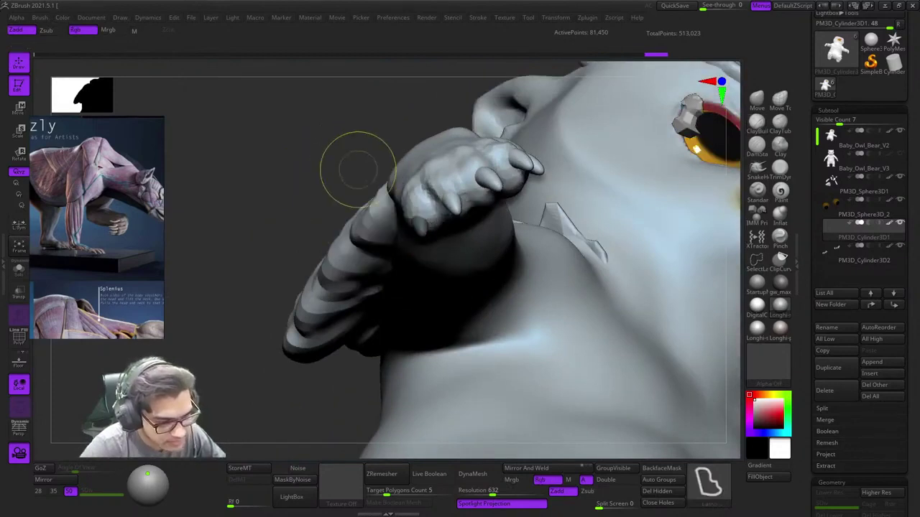
{"action": "left_click", "coordinate": [339, 162], "text": "ctrl"}
{"action": "right_click_drag", "start_coordinate": [324, 157], "coordinate": [248, 257], "text": "ctrl"}
{"action": "left_click", "coordinate": [19, 269]}
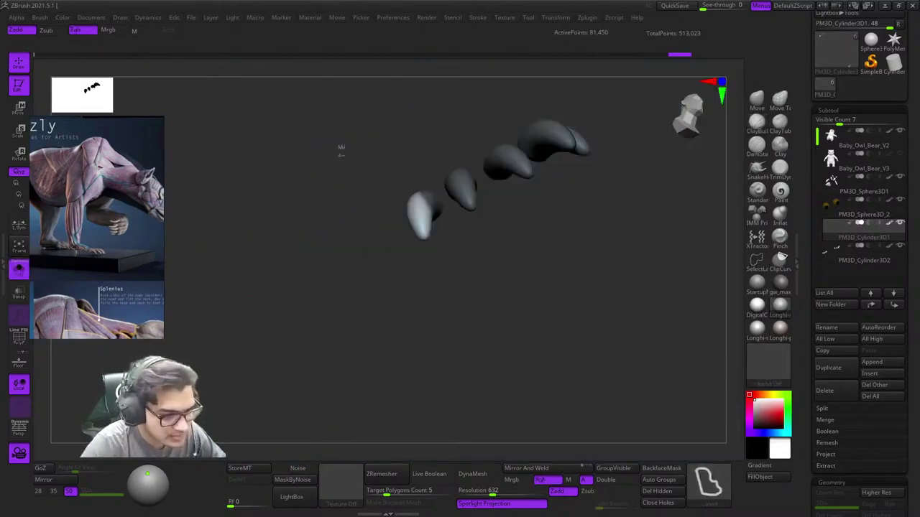
{"action": "mouse_move", "coordinate": [340, 152]}
{"action": "left_mouse_down", "text": "ctrl"}
{"action": "mouse_move", "coordinate": [457, 285]}
{"action": "mouse_move", "coordinate": [461, 233]}
{"action": "mouse_move", "coordinate": [345, 138]}
{"action": "mouse_move", "coordinate": [338, 144]}
{"action": "left_mouse_up", "text": "ctrl"}
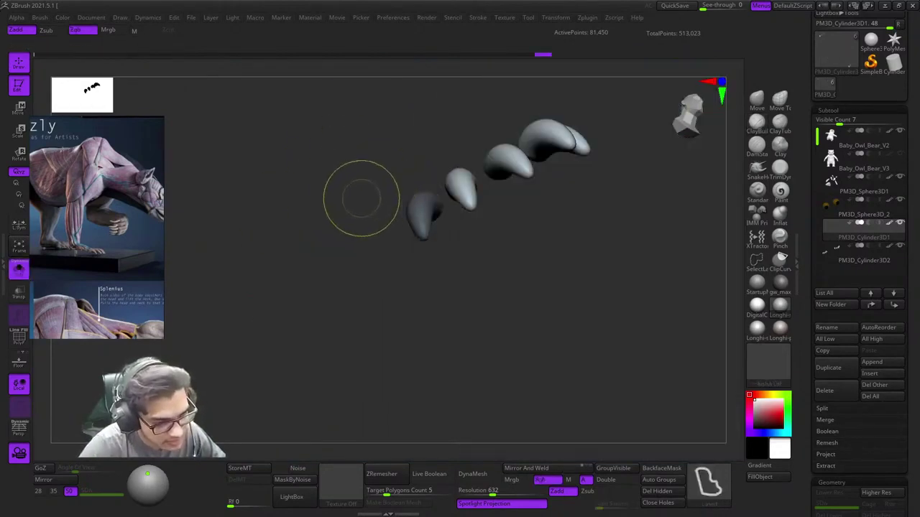
{"action": "left_click", "coordinate": [342, 202], "text": "ctrl"}
{"action": "left_click", "coordinate": [19, 269]}
Step: Move the rearmost claw about 0.025 onto its fingertip and fine-tune its position from the palm side
{"action": "mouse_move", "coordinate": [316, 251]}
{"action": "right_mouse_down"}
{"action": "mouse_move", "coordinate": [434, 252]}
{"action": "mouse_move", "coordinate": [381, 247]}
{"action": "right_mouse_up"}
{"action": "key", "text": "w"}
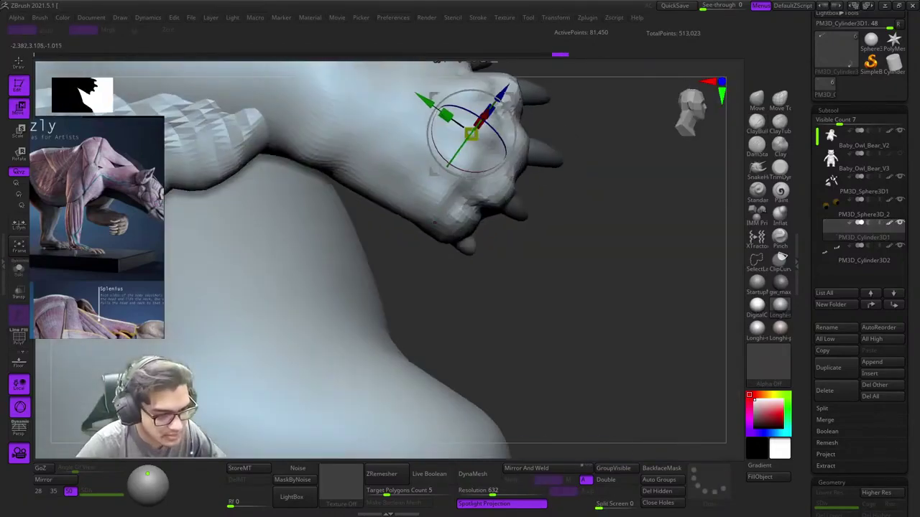
{"action": "left_click_drag", "start_coordinate": [509, 172], "coordinate": [512, 173]}
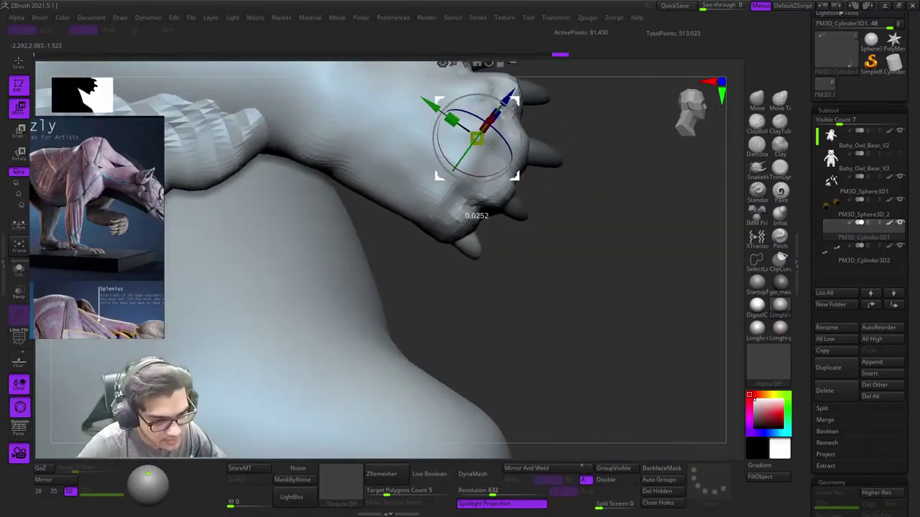
{"action": "right_click_drag", "start_coordinate": [512, 179], "coordinate": [470, 287]}
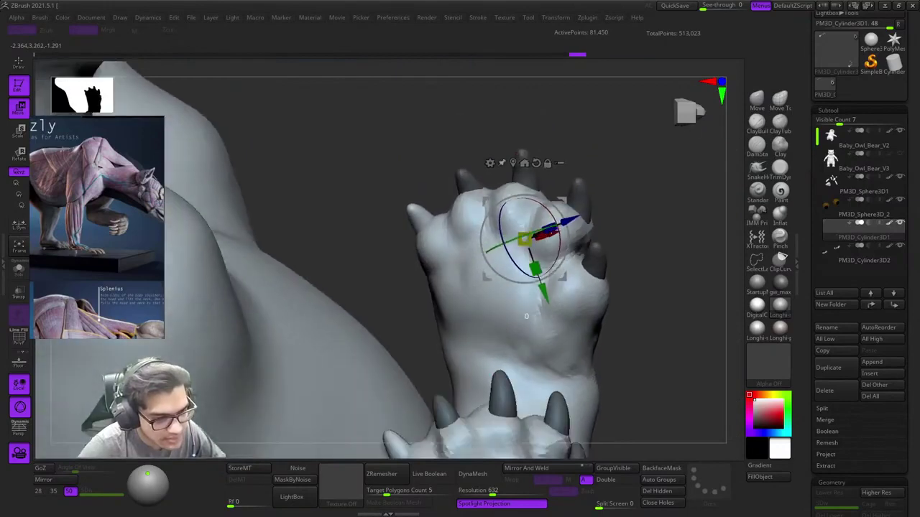
{"action": "left_click_drag", "start_coordinate": [487, 202], "coordinate": [492, 204]}
Step: Clear the mask and mask every hand claw except the second one from the rear
{"action": "key", "text": "q"}
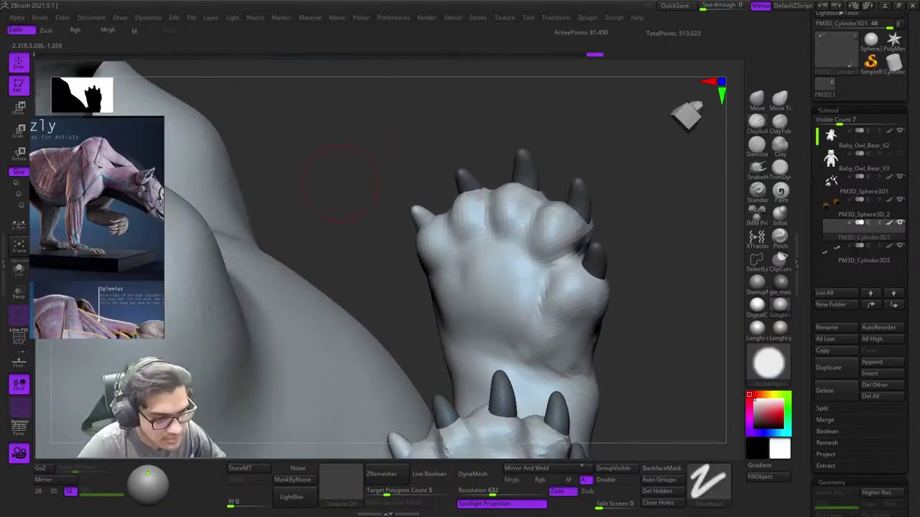
{"action": "left_click", "coordinate": [19, 269]}
{"action": "left_click_drag", "start_coordinate": [309, 131], "coordinate": [367, 166], "text": "ctrl"}
{"action": "left_click", "coordinate": [477, 194], "text": "ctrl+shift"}
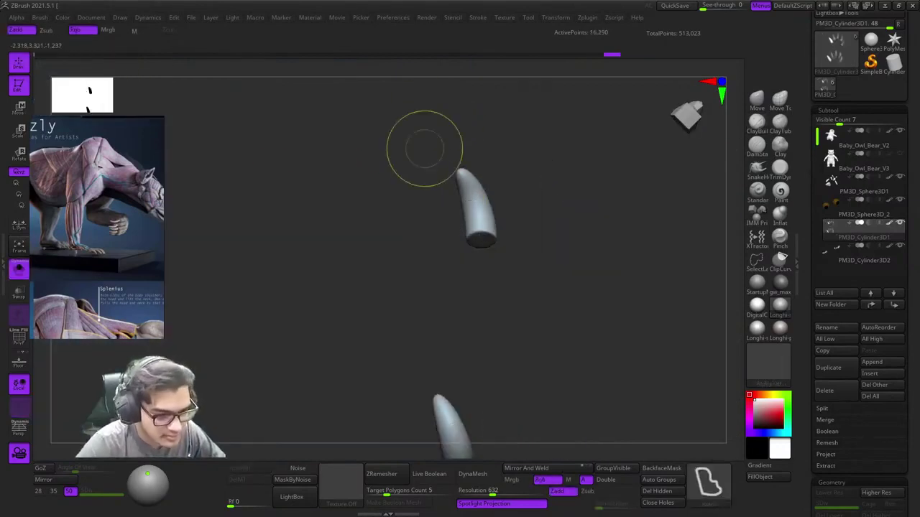
{"action": "left_click", "coordinate": [424, 144], "text": "ctrl+shift"}
{"action": "left_click", "coordinate": [472, 193], "text": "ctrl+shift"}
{"action": "left_click", "coordinate": [410, 144], "text": "ctrl"}
{"action": "left_click", "coordinate": [410, 143], "text": "ctrl+shift"}
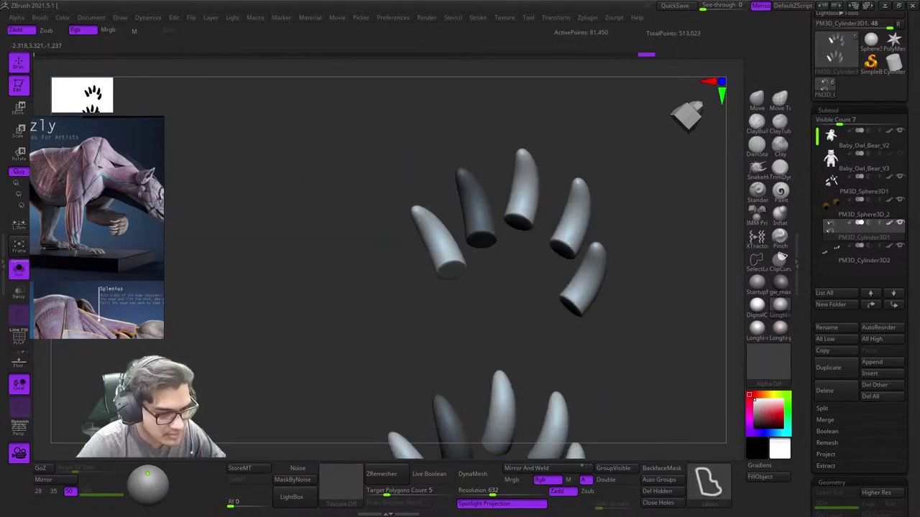
{"action": "left_click", "coordinate": [409, 143], "text": "ctrl"}
{"action": "key", "text": "f"}
{"action": "left_click", "coordinate": [18, 269]}
Step: Shift the second claw from the rear onto its fingertip, checking from the side, and clear the mask
{"action": "key", "text": "w"}
{"action": "left_click_drag", "start_coordinate": [617, 162], "coordinate": [683, 166]}
{"action": "left_click_drag", "start_coordinate": [563, 200], "coordinate": [562, 199]}
{"action": "mouse_move", "coordinate": [550, 208]}
{"action": "right_mouse_down", "text": "ctrl"}
{"action": "mouse_move", "coordinate": [546, 266]}
{"action": "mouse_move", "coordinate": [528, 246]}
{"action": "mouse_move", "coordinate": [550, 318]}
{"action": "mouse_move", "coordinate": [544, 269]}
{"action": "right_mouse_up", "text": "ctrl"}
{"action": "key", "text": "q"}
{"action": "left_click_drag", "start_coordinate": [560, 284], "coordinate": [579, 302], "text": "ctrl"}
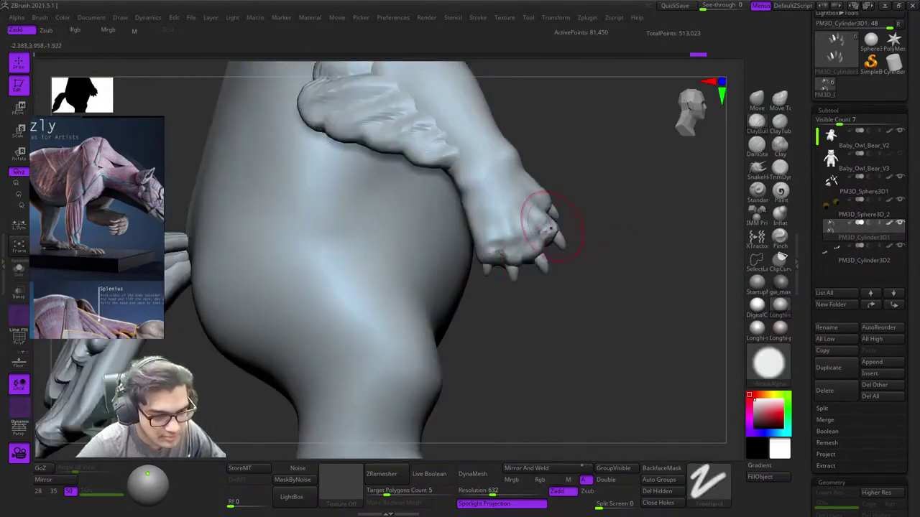
Step: Make the Baby_Owl_Bear_V2 body subtool active and review the wireframe and the whole figure from the front
{"action": "left_click", "coordinate": [510, 218], "text": "alt"}
{"action": "key", "text": "shift+f"}
{"action": "key", "text": "shift+f"}
{"action": "key", "text": "f"}
{"action": "mouse_move", "coordinate": [571, 356]}
{"action": "right_mouse_down", "text": "shift"}
{"action": "mouse_move", "coordinate": [535, 392]}
{"action": "mouse_move", "coordinate": [572, 327]}
{"action": "mouse_move", "coordinate": [474, 320]}
{"action": "mouse_move", "coordinate": [503, 317]}
{"action": "right_mouse_up", "text": "shift"}
{"action": "left_click", "coordinate": [556, 467]}
{"action": "key", "text": "shift+f"}
{"action": "key", "text": "shift+f"}
{"action": "right_click_drag", "start_coordinate": [483, 237], "coordinate": [533, 292], "text": "ctrl"}
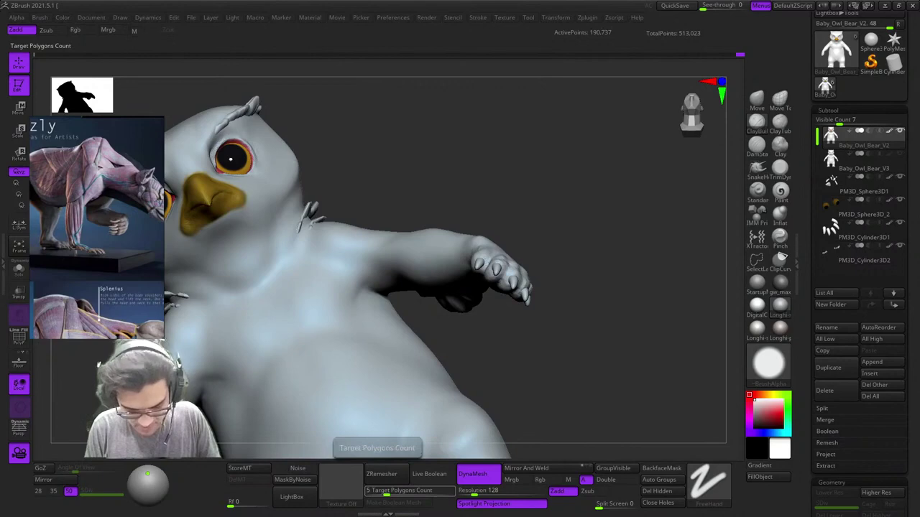
{"action": "left_click_drag", "start_coordinate": [593, 189], "coordinate": [687, 110]}
{"action": "left_click", "coordinate": [18, 246]}
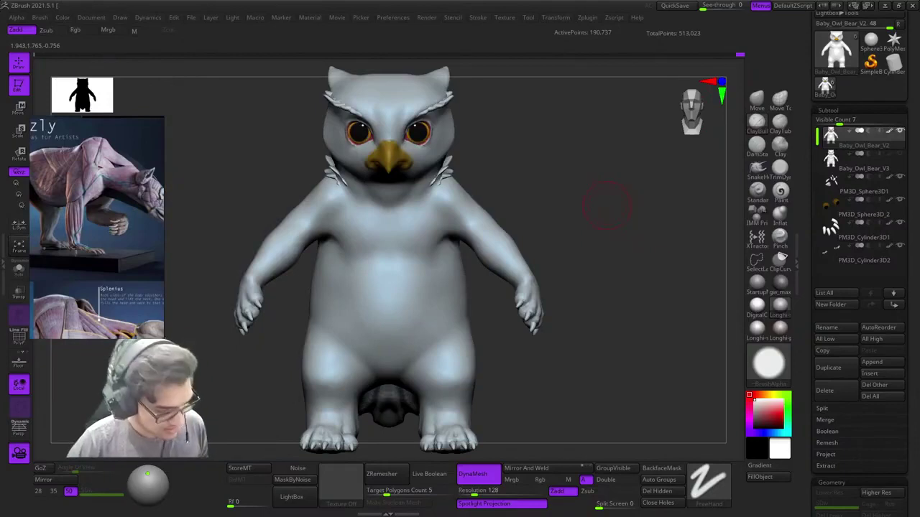
{"action": "left_click_drag", "start_coordinate": [597, 191], "coordinate": [633, 213]}
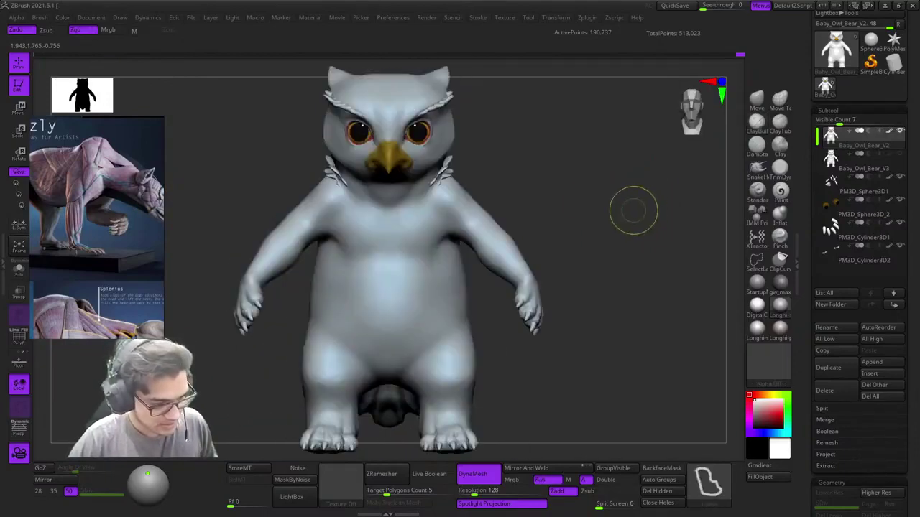
{"action": "right_click_drag", "start_coordinate": [632, 214], "coordinate": [618, 176], "text": "ctrl"}
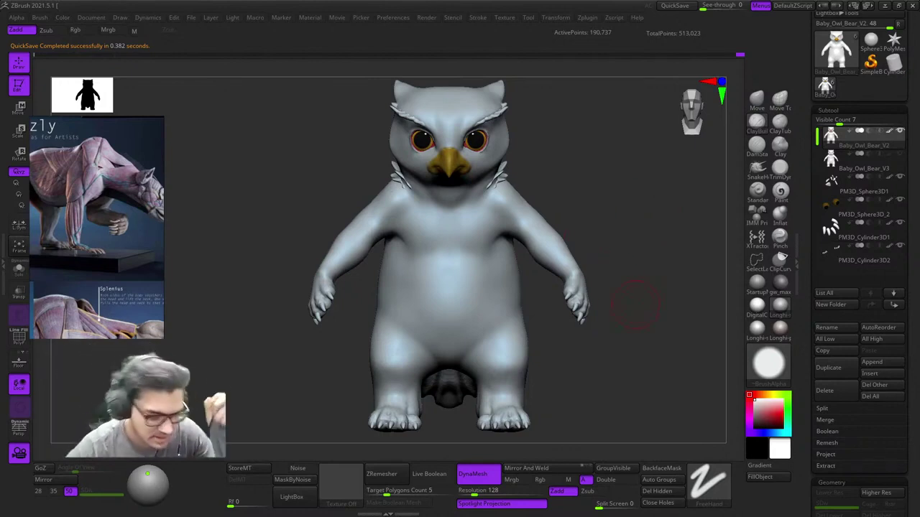
Step: Examine the legs, feet and hips up close, with and without the wireframe
{"action": "mouse_move", "coordinate": [499, 365]}
{"action": "right_mouse_down", "text": "ctrl"}
{"action": "mouse_move", "coordinate": [528, 352]}
{"action": "mouse_move", "coordinate": [553, 226]}
{"action": "mouse_move", "coordinate": [535, 288]}
{"action": "right_mouse_up", "text": "ctrl"}
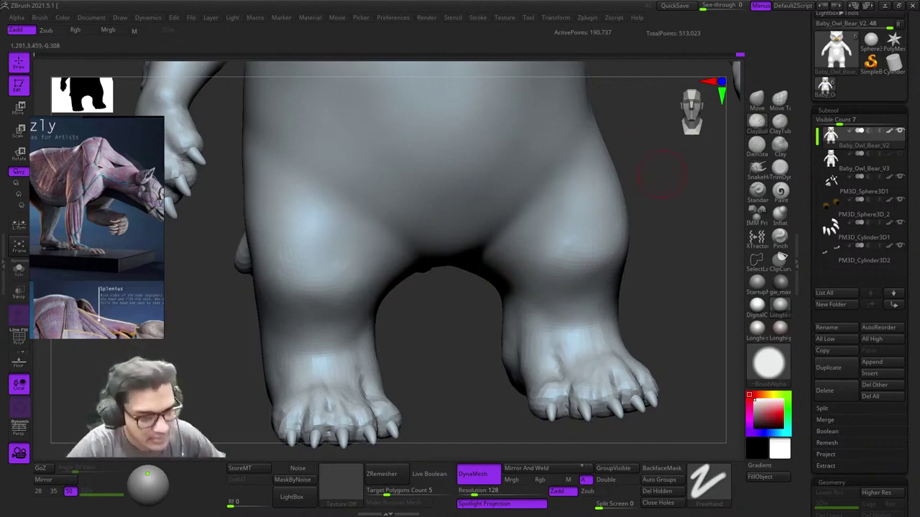
{"action": "mouse_move", "coordinate": [662, 175]}
{"action": "right_mouse_down"}
{"action": "mouse_move", "coordinate": [565, 211]}
{"action": "mouse_move", "coordinate": [520, 212]}
{"action": "mouse_move", "coordinate": [528, 172]}
{"action": "mouse_move", "coordinate": [550, 239]}
{"action": "mouse_move", "coordinate": [512, 224]}
{"action": "right_mouse_up"}
{"action": "key", "text": "shift+f"}
{"action": "key", "text": "shift+f"}
{"action": "right_click_drag", "start_coordinate": [512, 224], "coordinate": [539, 269], "text": "ctrl"}
{"action": "right_click_drag", "start_coordinate": [539, 269], "coordinate": [531, 282], "text": "shift"}
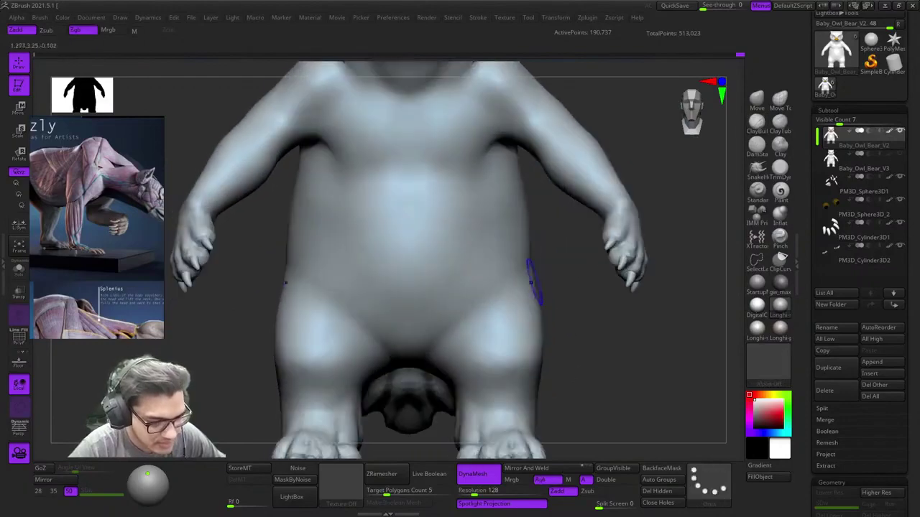
{"action": "key", "text": "shift+f"}
{"action": "key", "text": "shift+f"}
{"action": "right_click_drag", "start_coordinate": [523, 314], "coordinate": [580, 232], "text": "alt"}
Step: Pull the outer contours of the hips and thighs outward symmetrically with the Move Topological brush
{"action": "left_click", "coordinate": [780, 101]}
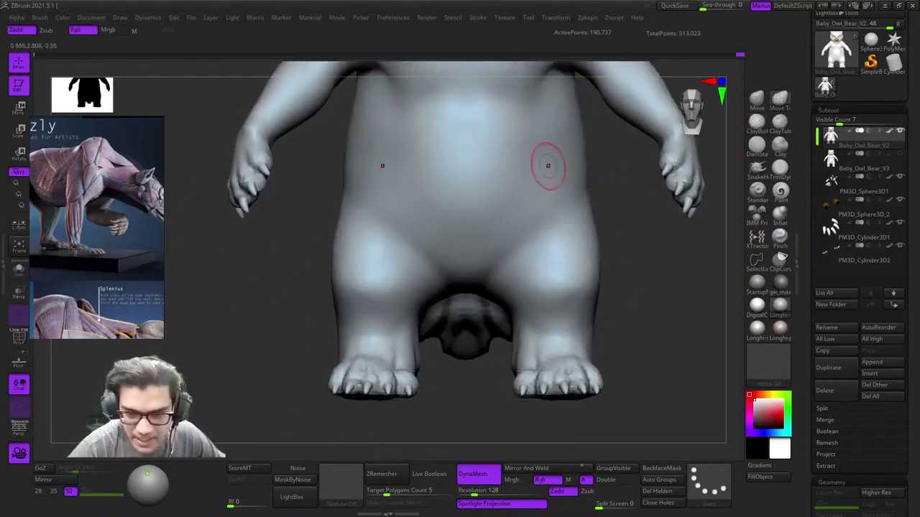
{"action": "right_click_drag", "start_coordinate": [549, 184], "coordinate": [507, 202], "text": "alt"}
{"action": "key", "text": "shift+f"}
{"action": "key", "text": "shift+f"}
{"action": "key", "text": "space"}
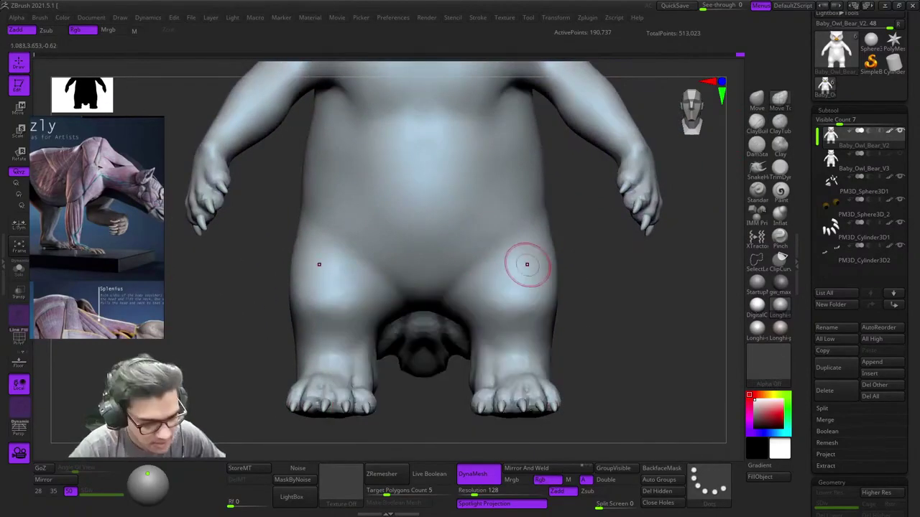
{"action": "key", "text": "space"}
{"action": "left_click_drag", "start_coordinate": [527, 264], "coordinate": [542, 256]}
{"action": "right_click_drag", "start_coordinate": [542, 256], "coordinate": [539, 305], "text": "ctrl"}
{"action": "key", "text": "space"}
{"action": "left_click_drag", "start_coordinate": [551, 223], "coordinate": [566, 220]}
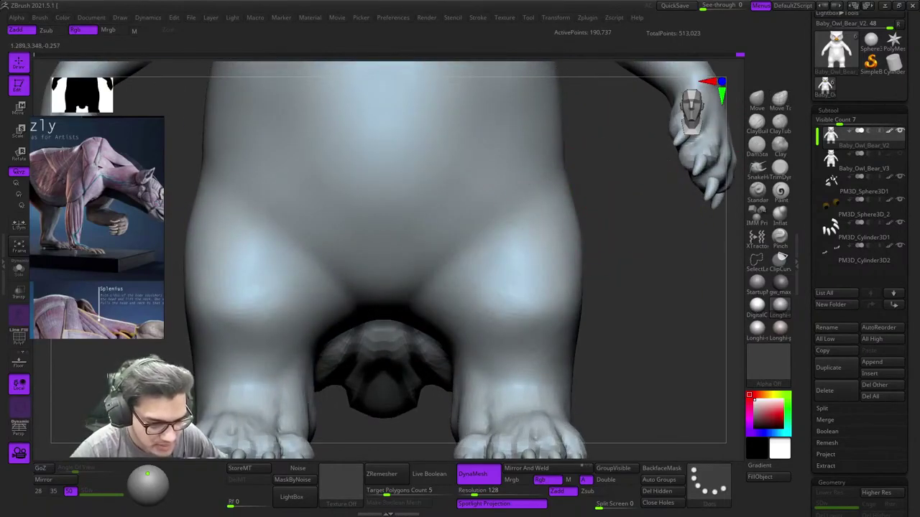
Step: Check the thigh and knee shapes from the side and front against the whole body
{"action": "right_click_drag", "start_coordinate": [586, 307], "coordinate": [431, 226], "text": "ctrl"}
{"action": "right_click_drag", "start_coordinate": [546, 248], "coordinate": [535, 288], "text": "ctrl"}
{"action": "right_click_drag", "start_coordinate": [535, 287], "coordinate": [495, 251]}
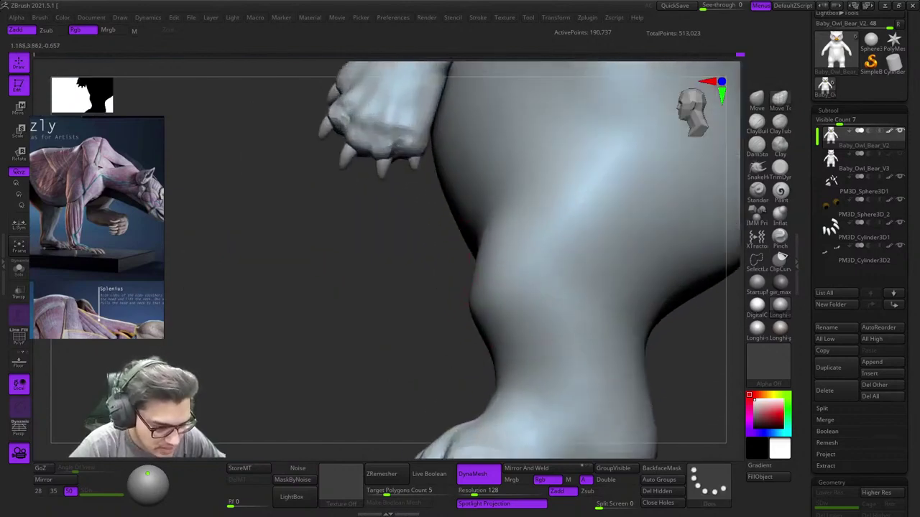
{"action": "right_click_drag", "start_coordinate": [464, 279], "coordinate": [467, 260], "text": "ctrl"}
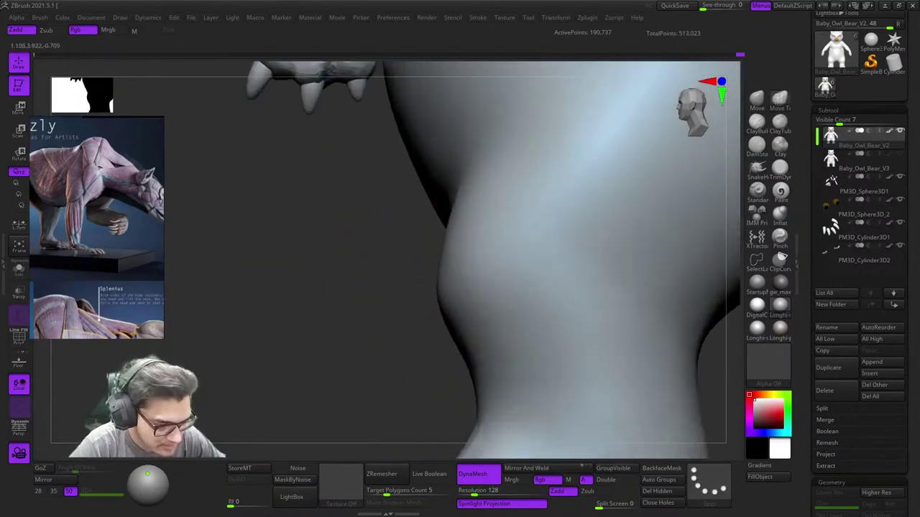
{"action": "mouse_move", "coordinate": [463, 317]}
{"action": "right_mouse_down", "text": "ctrl"}
{"action": "mouse_move", "coordinate": [423, 269]}
{"action": "mouse_move", "coordinate": [489, 242]}
{"action": "mouse_move", "coordinate": [495, 252]}
{"action": "mouse_move", "coordinate": [511, 245]}
{"action": "right_mouse_up", "text": "ctrl"}
{"action": "right_click_drag", "start_coordinate": [599, 326], "coordinate": [510, 284], "text": "ctrl"}
{"action": "key", "text": "shift+f"}
{"action": "key", "text": "shift+f"}
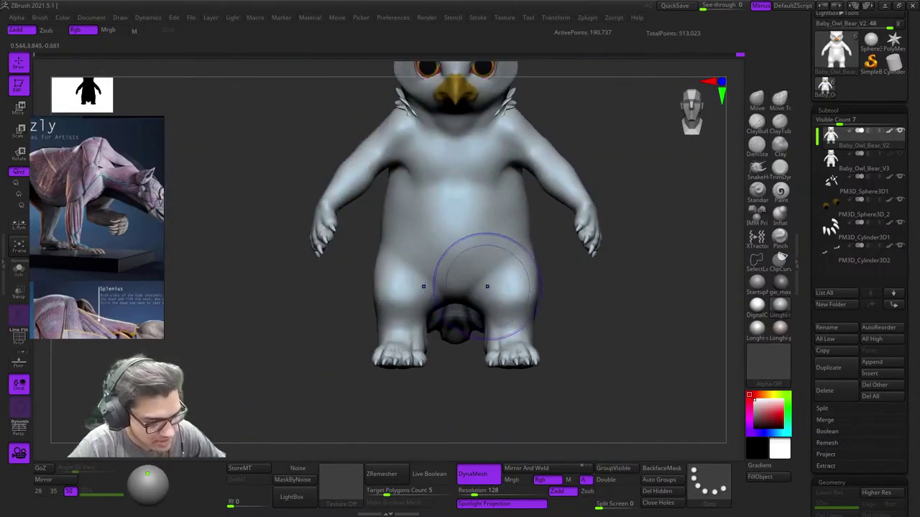
Step: Examine the feet up close and compare their proportions with the legs and arms from several angles
{"action": "right_click_drag", "start_coordinate": [453, 311], "coordinate": [480, 288], "text": "alt"}
{"action": "key", "text": "space"}
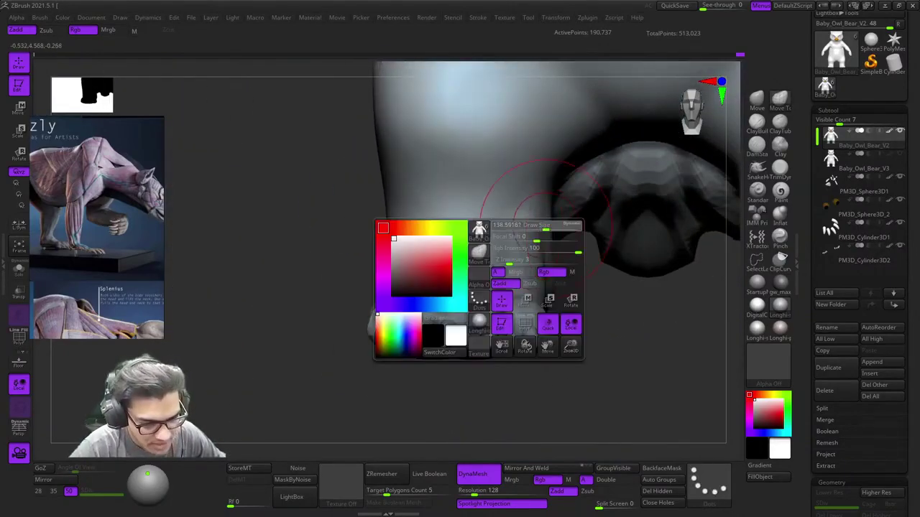
{"action": "left_click_drag", "start_coordinate": [546, 226], "coordinate": [550, 226]}
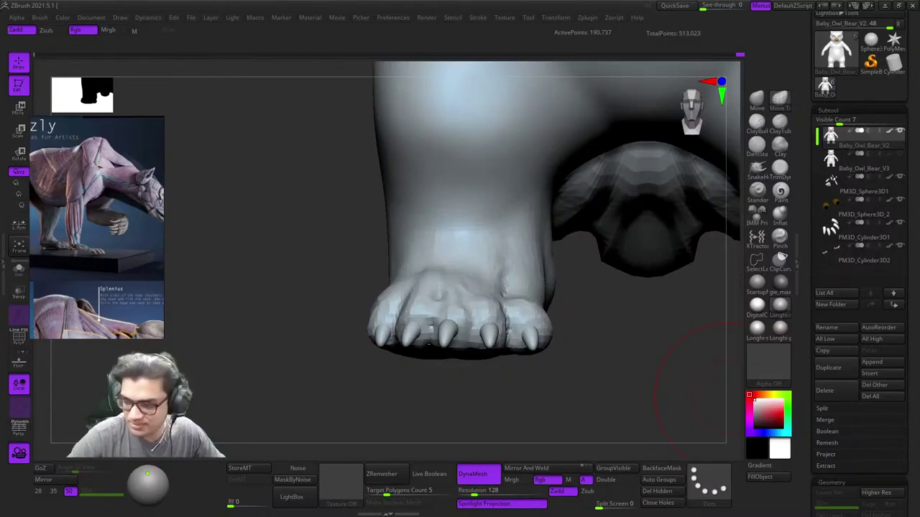
{"action": "right_click_drag", "start_coordinate": [484, 289], "coordinate": [481, 266]}
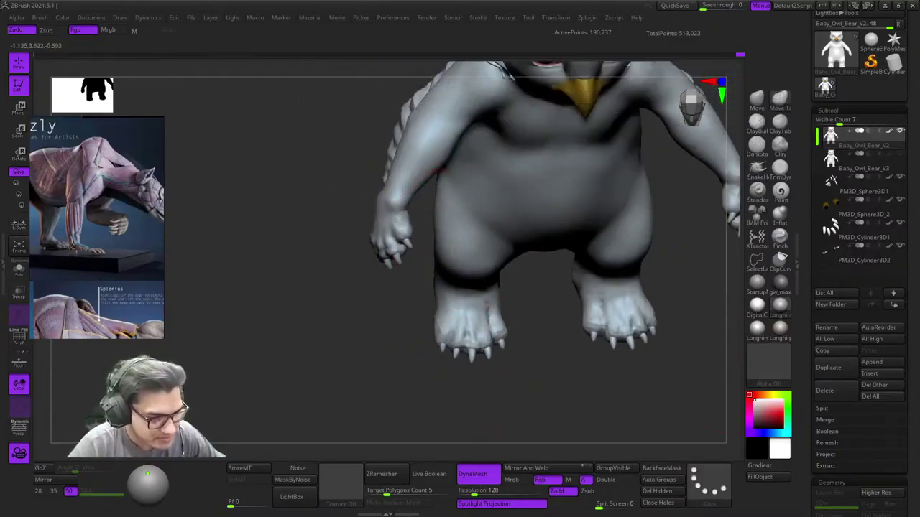
{"action": "right_click_drag", "start_coordinate": [301, 245], "coordinate": [431, 331]}
{"action": "right_click_drag", "start_coordinate": [539, 286], "coordinate": [452, 266], "text": "alt"}
{"action": "right_click_drag", "start_coordinate": [453, 266], "coordinate": [410, 302], "text": "ctrl"}
{"action": "right_click_drag", "start_coordinate": [410, 301], "coordinate": [460, 255]}
{"action": "mouse_move", "coordinate": [460, 255]}
{"action": "right_mouse_down", "text": "ctrl"}
{"action": "mouse_move", "coordinate": [433, 273]}
{"action": "mouse_move", "coordinate": [474, 252]}
{"action": "mouse_move", "coordinate": [538, 287]}
{"action": "mouse_move", "coordinate": [539, 323]}
{"action": "right_mouse_up", "text": "ctrl"}
Step: Adjust the lower forearm contour beside the arm feathers symmetrically with the Move Topological brush
{"action": "left_click", "coordinate": [780, 99]}
{"action": "right_click_drag", "start_coordinate": [512, 165], "coordinate": [472, 333]}
{"action": "key", "text": "space"}
{"action": "left_click_drag", "start_coordinate": [547, 264], "coordinate": [530, 263]}
{"action": "right_click_drag", "start_coordinate": [530, 262], "coordinate": [553, 277]}
{"action": "right_click_drag", "start_coordinate": [554, 277], "coordinate": [532, 256], "text": "ctrl"}
{"action": "left_click_drag", "start_coordinate": [558, 238], "coordinate": [552, 245]}
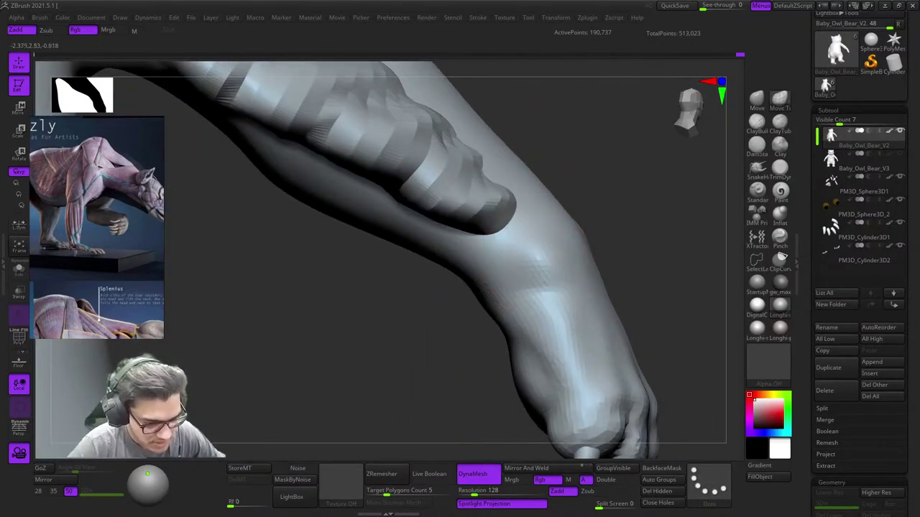
Step: Reshape the wrist and the outer edge of the front paw with small Move Topological strokes
{"action": "mouse_move", "coordinate": [551, 244]}
{"action": "right_mouse_down"}
{"action": "mouse_move", "coordinate": [544, 240]}
{"action": "mouse_move", "coordinate": [529, 273]}
{"action": "mouse_move", "coordinate": [582, 213]}
{"action": "right_mouse_up"}
{"action": "left_click_drag", "start_coordinate": [583, 213], "coordinate": [577, 226]}
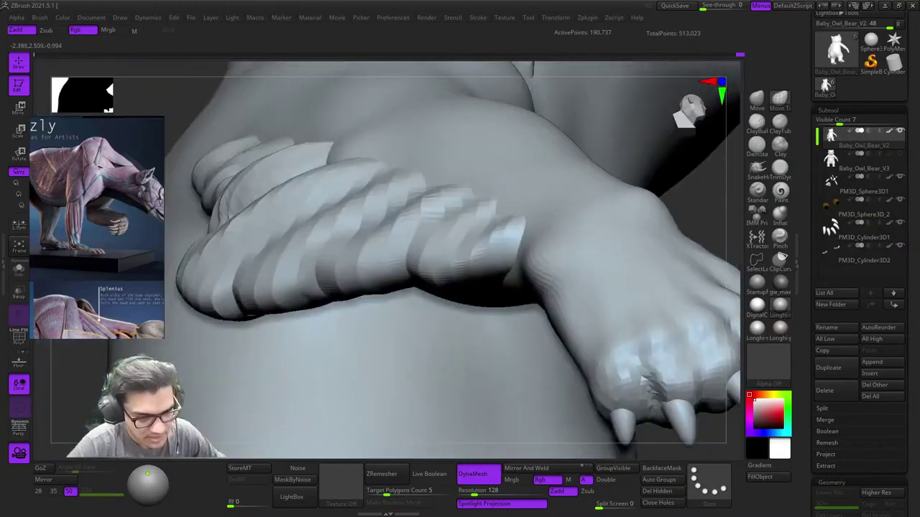
{"action": "mouse_move", "coordinate": [578, 226]}
{"action": "right_mouse_down"}
{"action": "mouse_move", "coordinate": [595, 238]}
{"action": "mouse_move", "coordinate": [625, 201]}
{"action": "mouse_move", "coordinate": [615, 216]}
{"action": "right_mouse_up"}
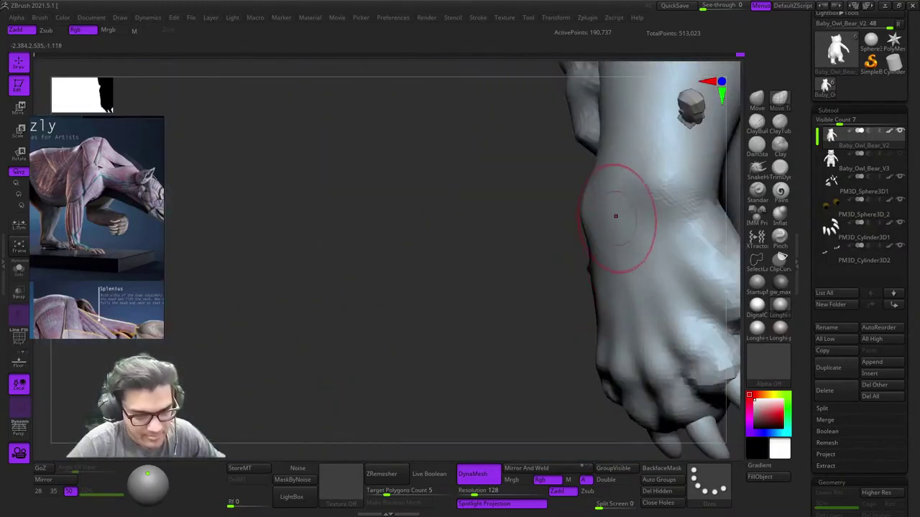
{"action": "left_click_drag", "start_coordinate": [615, 216], "coordinate": [619, 234]}
{"action": "right_click_drag", "start_coordinate": [622, 247], "coordinate": [592, 223]}
{"action": "left_click_drag", "start_coordinate": [592, 224], "coordinate": [598, 233]}
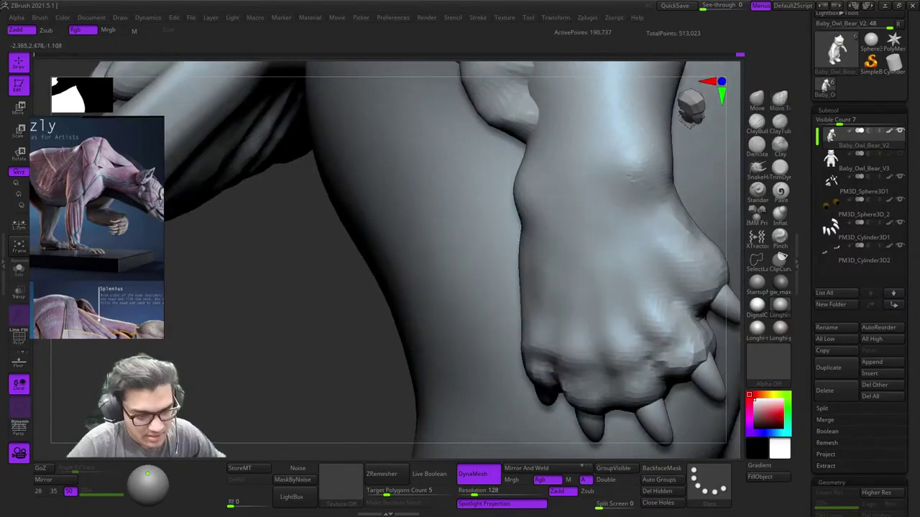
Step: Examine the front paws, forearms, chest and whole body from several angles, with and without the wireframe
{"action": "right_click_drag", "start_coordinate": [598, 233], "coordinate": [541, 227]}
{"action": "right_click_drag", "start_coordinate": [541, 227], "coordinate": [538, 205], "text": "ctrl"}
{"action": "key", "text": "shift+f"}
{"action": "key", "text": "shift+f"}
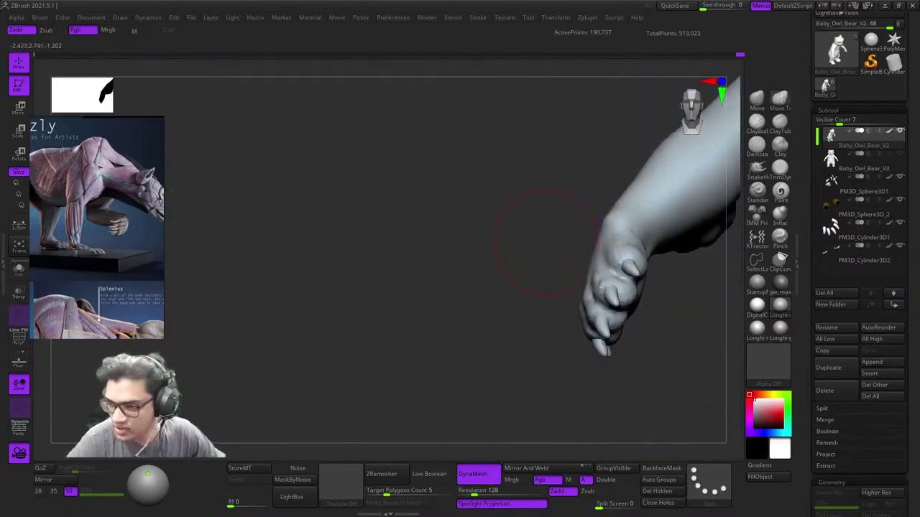
{"action": "key", "text": "f"}
{"action": "key", "text": "shift+f"}
{"action": "key", "text": "shift+f"}
{"action": "right_click_drag", "start_coordinate": [476, 192], "coordinate": [434, 294]}
{"action": "right_click_drag", "start_coordinate": [434, 293], "coordinate": [575, 173], "text": "ctrl"}
{"action": "right_click_drag", "start_coordinate": [574, 172], "coordinate": [559, 209], "text": "alt"}
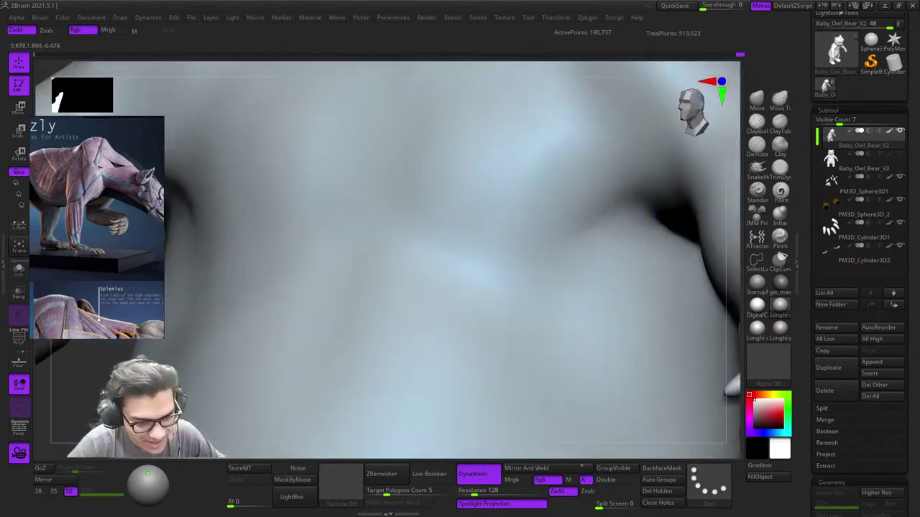
{"action": "right_click_drag", "start_coordinate": [559, 309], "coordinate": [548, 252], "text": "ctrl"}
{"action": "key", "text": "shift+f"}
{"action": "key", "text": "shift+f"}
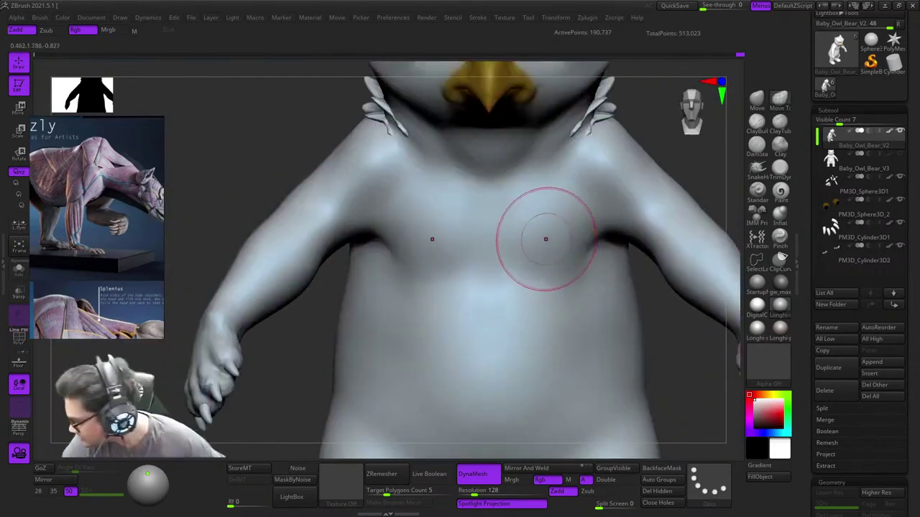
{"action": "mouse_move", "coordinate": [545, 218]}
{"action": "right_mouse_down"}
{"action": "mouse_move", "coordinate": [545, 240]}
{"action": "mouse_move", "coordinate": [538, 205]}
{"action": "mouse_move", "coordinate": [472, 240]}
{"action": "mouse_move", "coordinate": [476, 287]}
{"action": "mouse_move", "coordinate": [423, 284]}
{"action": "mouse_move", "coordinate": [483, 273]}
{"action": "mouse_move", "coordinate": [546, 215]}
{"action": "right_mouse_up"}
{"action": "key", "text": "shift+f"}
{"action": "key", "text": "shift+f"}
{"action": "key", "text": "f"}
{"action": "key", "text": "shift+f"}
{"action": "key", "text": "shift+f"}
Step: Show only the body mesh and carve the crease between the front paw's outer toes with the DamStandard brush
{"action": "right_click_drag", "start_coordinate": [668, 143], "coordinate": [554, 322]}
{"action": "mouse_move", "coordinate": [462, 304]}
{"action": "right_mouse_down", "text": "alt"}
{"action": "mouse_move", "coordinate": [496, 233]}
{"action": "mouse_move", "coordinate": [460, 301]}
{"action": "right_mouse_up", "text": "alt"}
{"action": "right_click_drag", "start_coordinate": [460, 300], "coordinate": [505, 267]}
{"action": "left_click", "coordinate": [19, 269]}
{"action": "right_click_drag", "start_coordinate": [429, 208], "coordinate": [495, 242], "text": "ctrl"}
{"action": "left_click", "coordinate": [756, 147]}
{"action": "mouse_move", "coordinate": [507, 201]}
{"action": "right_mouse_down"}
{"action": "mouse_move", "coordinate": [436, 236]}
{"action": "mouse_move", "coordinate": [516, 205]}
{"action": "mouse_move", "coordinate": [510, 227]}
{"action": "mouse_move", "coordinate": [498, 230]}
{"action": "mouse_move", "coordinate": [601, 308]}
{"action": "right_mouse_up"}
{"action": "key", "text": "space"}
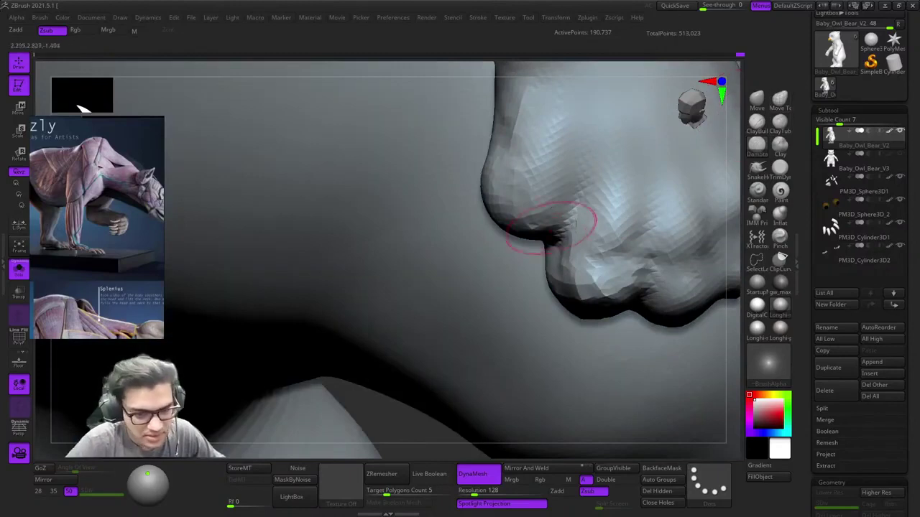
{"action": "key", "text": "ctrl+z"}
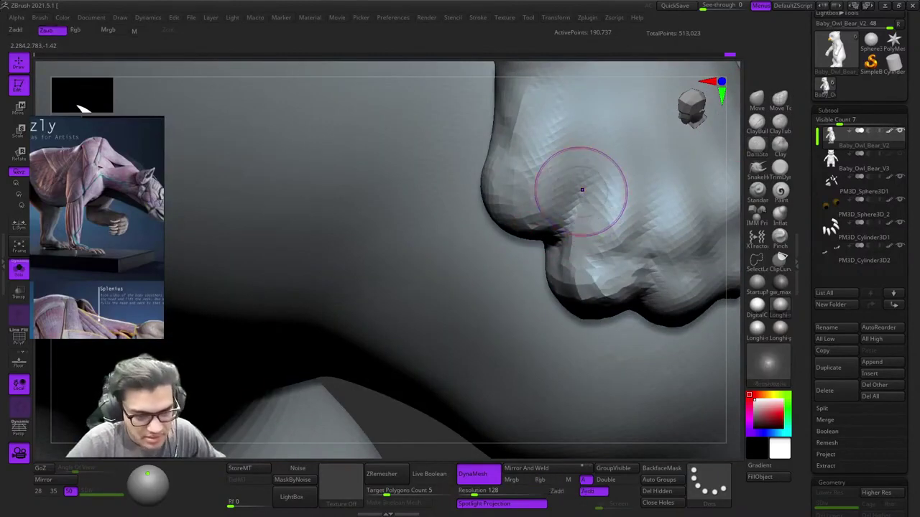
{"action": "key", "text": "space"}
{"action": "left_click_drag", "start_coordinate": [579, 227], "coordinate": [559, 227]}
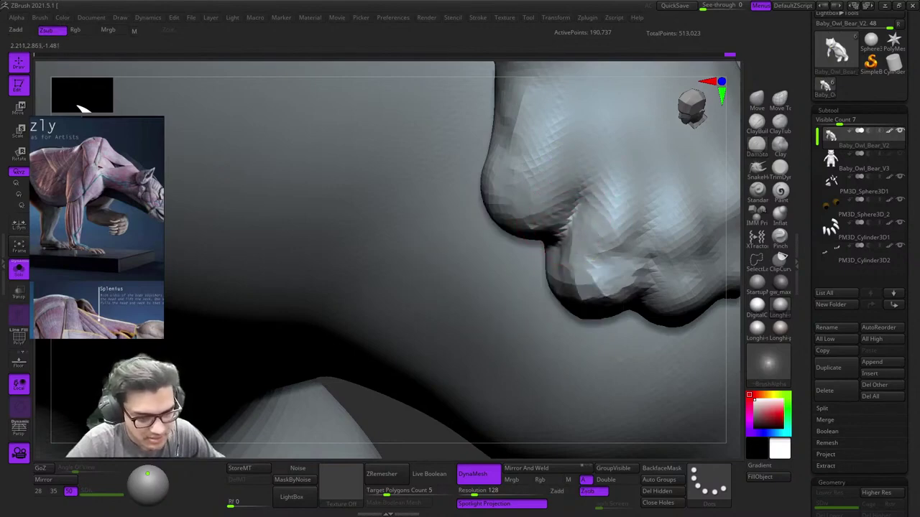
Step: Deepen the creases between the front paw's remaining toes with DamStandard, working around the toes and their undersides
{"action": "right_click_drag", "start_coordinate": [559, 276], "coordinate": [551, 234]}
{"action": "right_click_drag", "start_coordinate": [510, 273], "coordinate": [567, 264]}
{"action": "mouse_move", "coordinate": [503, 316]}
{"action": "right_mouse_down"}
{"action": "mouse_move", "coordinate": [511, 288]}
{"action": "mouse_move", "coordinate": [559, 325]}
{"action": "right_mouse_up"}
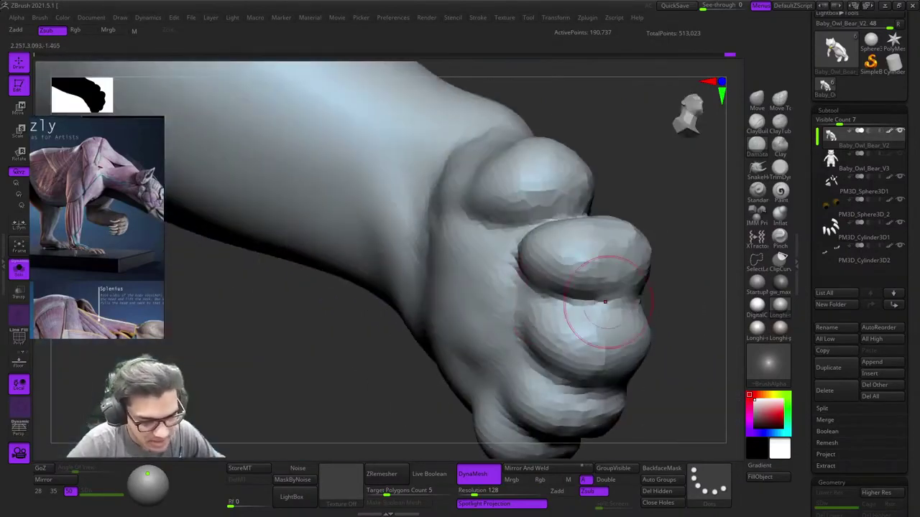
{"action": "mouse_move", "coordinate": [605, 302]}
{"action": "right_mouse_down"}
{"action": "mouse_move", "coordinate": [622, 290]}
{"action": "mouse_move", "coordinate": [573, 282]}
{"action": "right_mouse_up"}
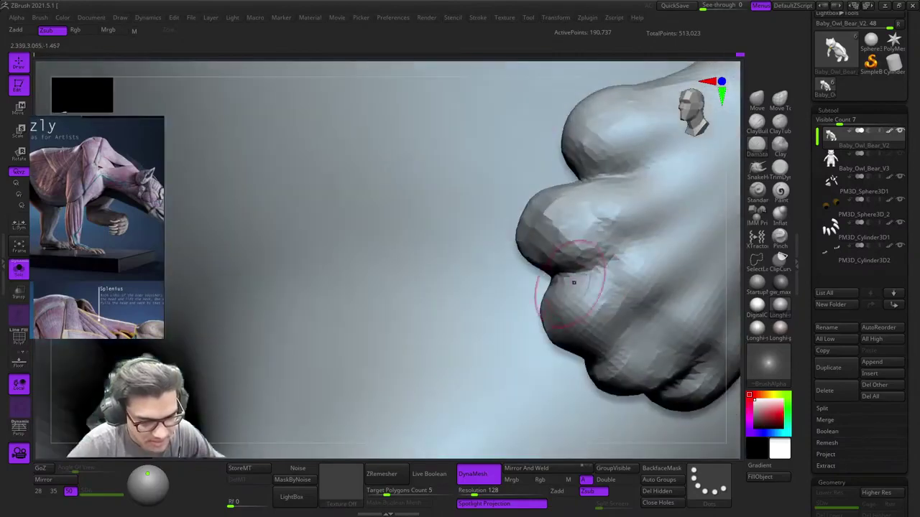
{"action": "mouse_move", "coordinate": [632, 251]}
{"action": "right_mouse_down"}
{"action": "mouse_move", "coordinate": [554, 270]}
{"action": "mouse_move", "coordinate": [584, 242]}
{"action": "mouse_move", "coordinate": [633, 252]}
{"action": "right_mouse_up"}
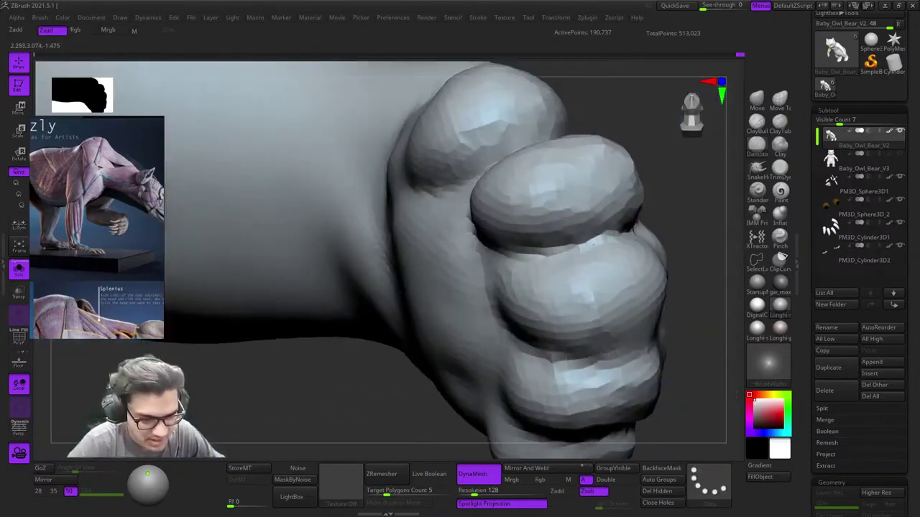
{"action": "right_click_drag", "start_coordinate": [527, 263], "coordinate": [523, 227]}
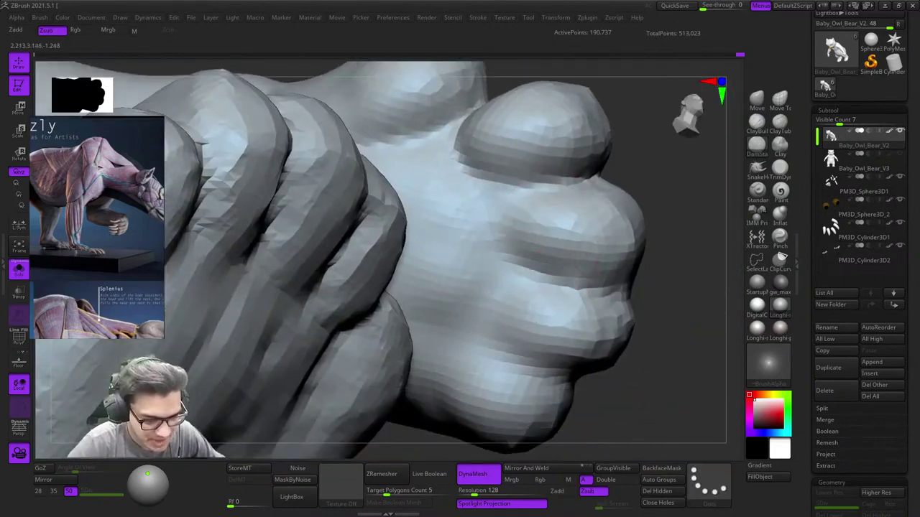
{"action": "right_click_drag", "start_coordinate": [522, 278], "coordinate": [553, 292]}
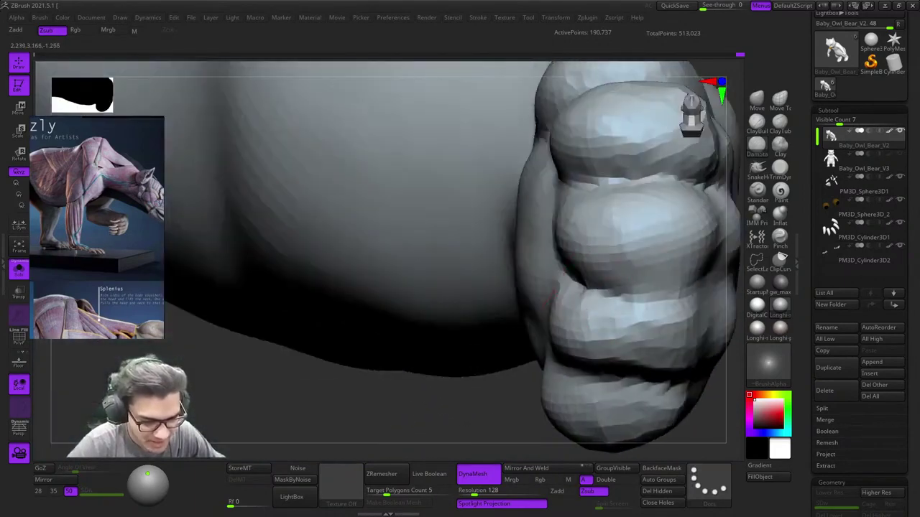
{"action": "mouse_move", "coordinate": [616, 304]}
{"action": "right_mouse_down"}
{"action": "mouse_move", "coordinate": [550, 275]}
{"action": "mouse_move", "coordinate": [591, 287]}
{"action": "right_mouse_up"}
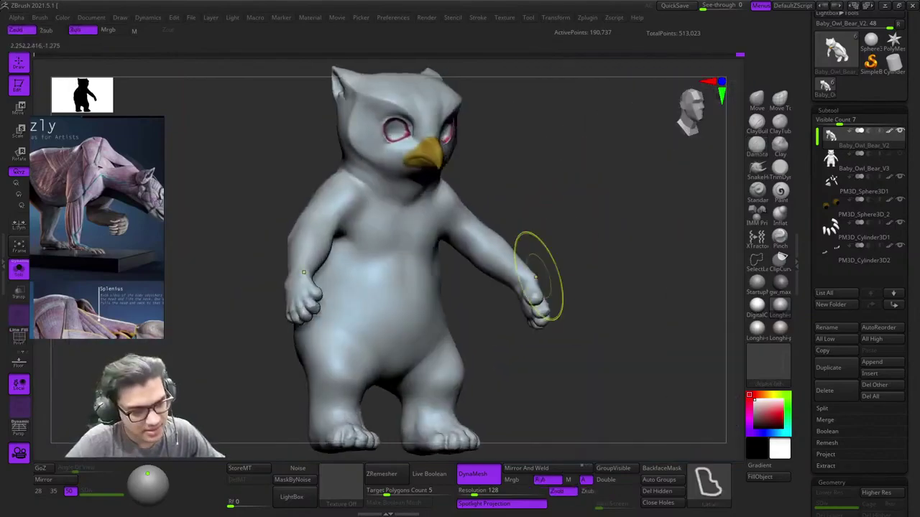
Step: Isolate the two front paws and bring up the standing bear's raised paw pads on the reference board
{"action": "left_click_drag", "start_coordinate": [567, 390], "coordinate": [690, 271], "text": "ctrl+shift"}
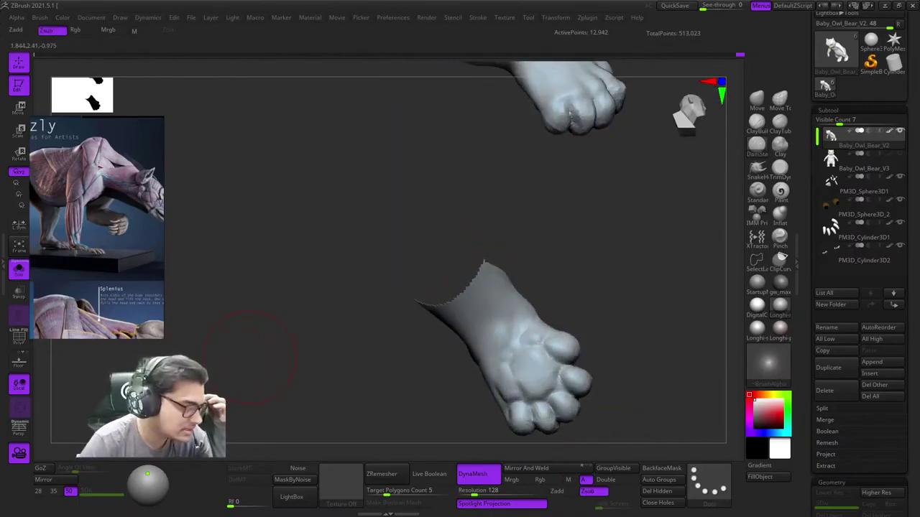
{"action": "scroll", "coordinate": [97, 227], "scroll_direction": "down", "scroll_amount": 10}
{"action": "middle_click_drag", "start_coordinate": [143, 179], "coordinate": [70, 225]}
{"action": "scroll", "coordinate": [136, 155], "scroll_direction": "up", "scroll_amount": 6}
{"action": "scroll", "coordinate": [123, 232], "scroll_direction": "down", "scroll_amount": 5}
{"action": "scroll", "coordinate": [101, 223], "scroll_direction": "down", "scroll_amount": 2}
{"action": "scroll", "coordinate": [102, 223], "scroll_direction": "up", "scroll_amount": 6}
{"action": "scroll", "coordinate": [82, 220], "scroll_direction": "down", "scroll_amount": 5}
{"action": "scroll", "coordinate": [78, 224], "scroll_direction": "up", "scroll_amount": 4}
{"action": "scroll", "coordinate": [98, 202], "scroll_direction": "down", "scroll_amount": 5}
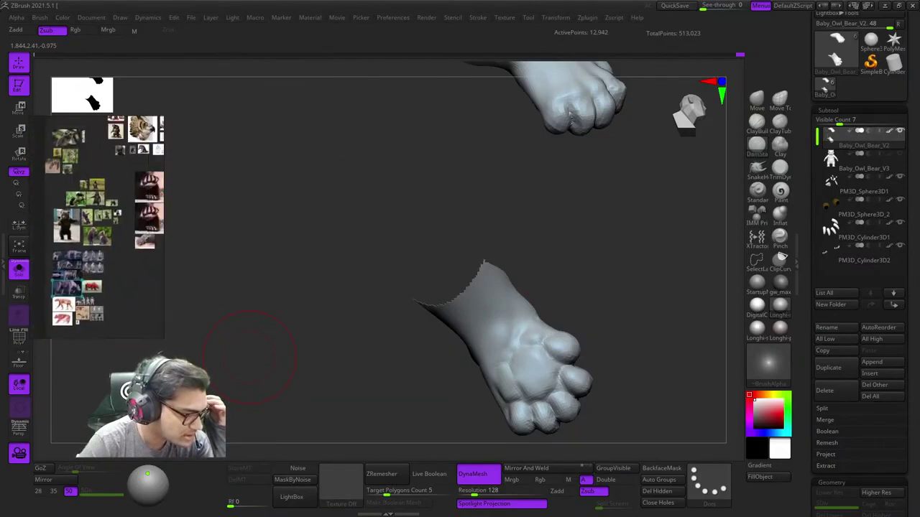
{"action": "scroll", "coordinate": [83, 219], "scroll_direction": "up", "scroll_amount": 4}
{"action": "double_click", "coordinate": [96, 130]}
{"action": "scroll", "coordinate": [85, 241], "scroll_direction": "up", "scroll_amount": 5}
{"action": "middle_click_drag", "start_coordinate": [152, 186], "coordinate": [88, 193]}
{"action": "scroll", "coordinate": [90, 191], "scroll_direction": "up", "scroll_amount": 5}
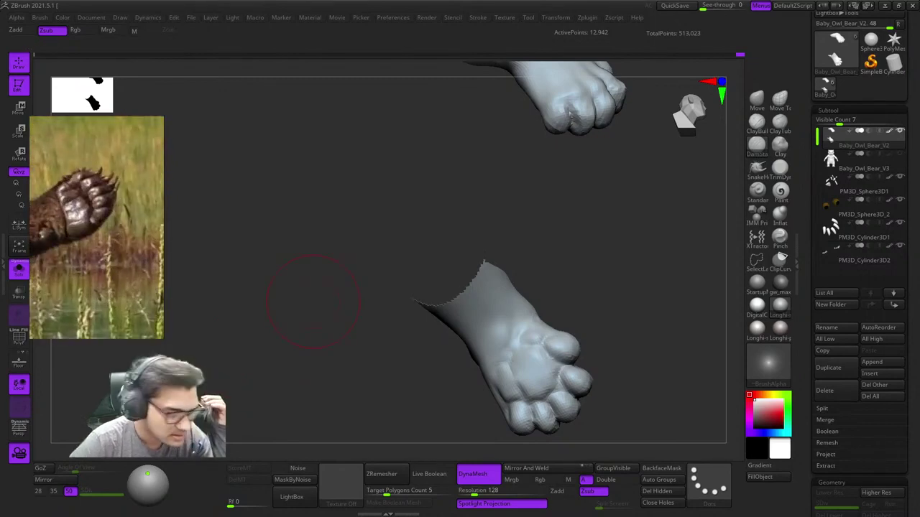
Step: Adjust the small wrist pad below the front paw's palm to match the bear reference
{"action": "mouse_move", "coordinate": [472, 331]}
{"action": "right_mouse_down"}
{"action": "mouse_move", "coordinate": [491, 333]}
{"action": "mouse_move", "coordinate": [520, 369]}
{"action": "right_mouse_up"}
{"action": "mouse_move", "coordinate": [506, 263]}
{"action": "left_mouse_down"}
{"action": "mouse_move", "coordinate": [486, 291]}
{"action": "mouse_move", "coordinate": [493, 276]}
{"action": "mouse_move", "coordinate": [509, 290]}
{"action": "left_mouse_up"}
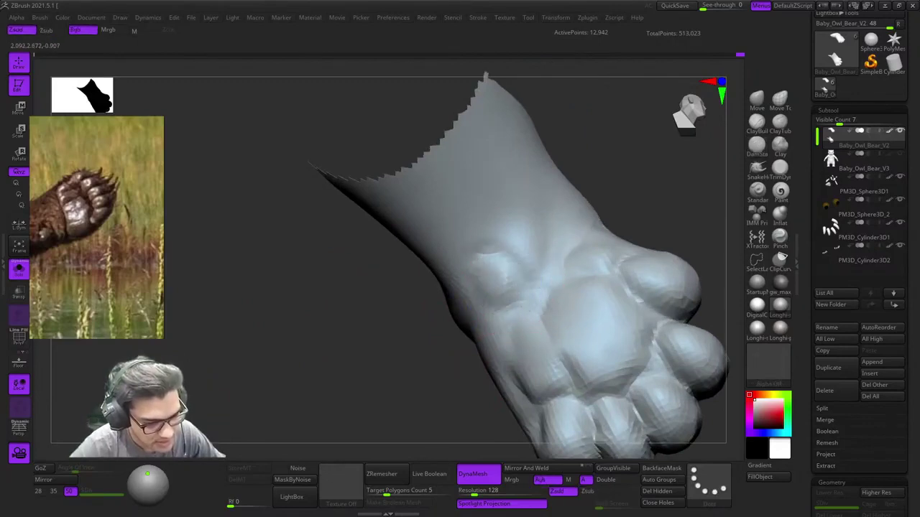
{"action": "mouse_move", "coordinate": [514, 290]}
{"action": "right_mouse_down", "text": "ctrl"}
{"action": "mouse_move", "coordinate": [514, 237]}
{"action": "mouse_move", "coordinate": [475, 287]}
{"action": "mouse_move", "coordinate": [523, 338]}
{"action": "mouse_move", "coordinate": [519, 305]}
{"action": "mouse_move", "coordinate": [509, 316]}
{"action": "right_mouse_up", "text": "ctrl"}
{"action": "right_click_drag", "start_coordinate": [511, 348], "coordinate": [503, 301]}
{"action": "mouse_move", "coordinate": [503, 301]}
{"action": "right_mouse_down", "text": "ctrl"}
{"action": "mouse_move", "coordinate": [509, 321]}
{"action": "mouse_move", "coordinate": [579, 252]}
{"action": "mouse_move", "coordinate": [481, 248]}
{"action": "mouse_move", "coordinate": [445, 287]}
{"action": "mouse_move", "coordinate": [466, 273]}
{"action": "mouse_move", "coordinate": [456, 291]}
{"action": "mouse_move", "coordinate": [474, 302]}
{"action": "right_mouse_up", "text": "ctrl"}
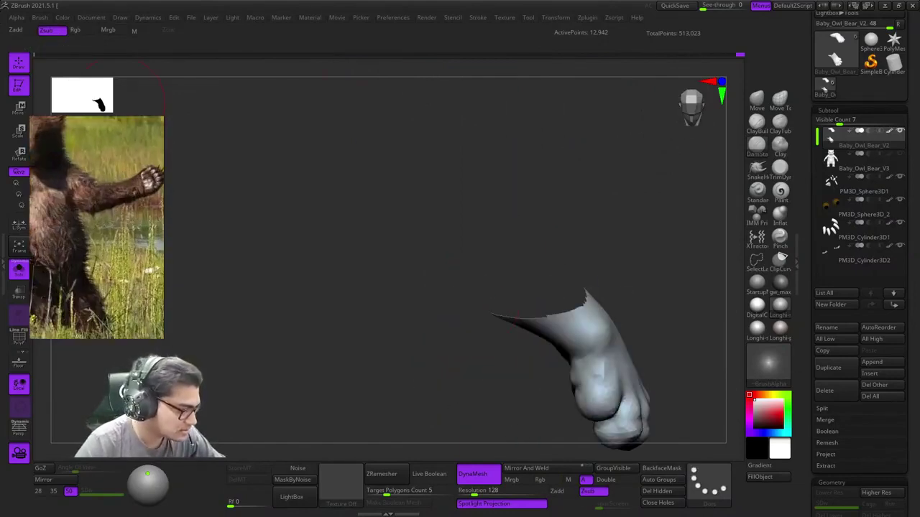
Step: Compare the isolated front paw's palm, toes and side profile with the bear reference from several angles
{"action": "left_click_drag", "start_coordinate": [405, 335], "coordinate": [498, 367]}
{"action": "left_click_drag", "start_coordinate": [402, 363], "coordinate": [359, 360]}
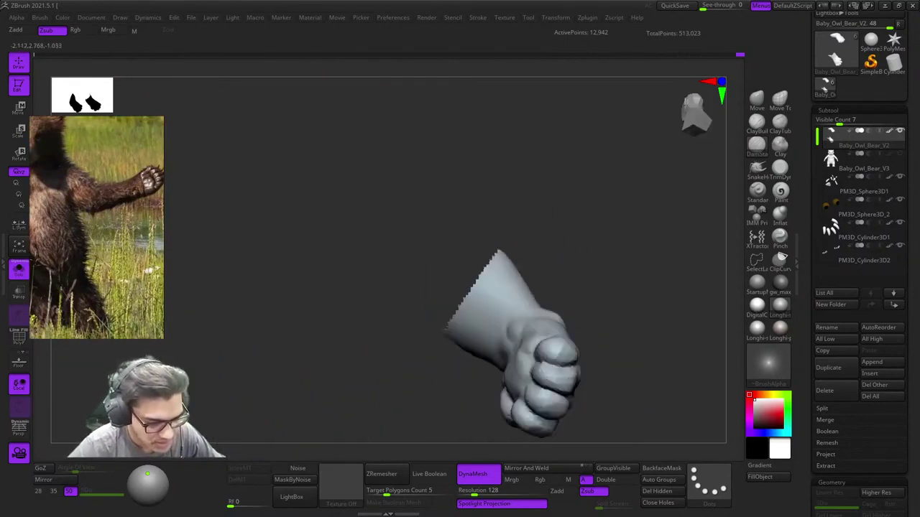
{"action": "right_click_drag", "start_coordinate": [431, 359], "coordinate": [514, 352]}
{"action": "right_click_drag", "start_coordinate": [514, 352], "coordinate": [544, 367]}
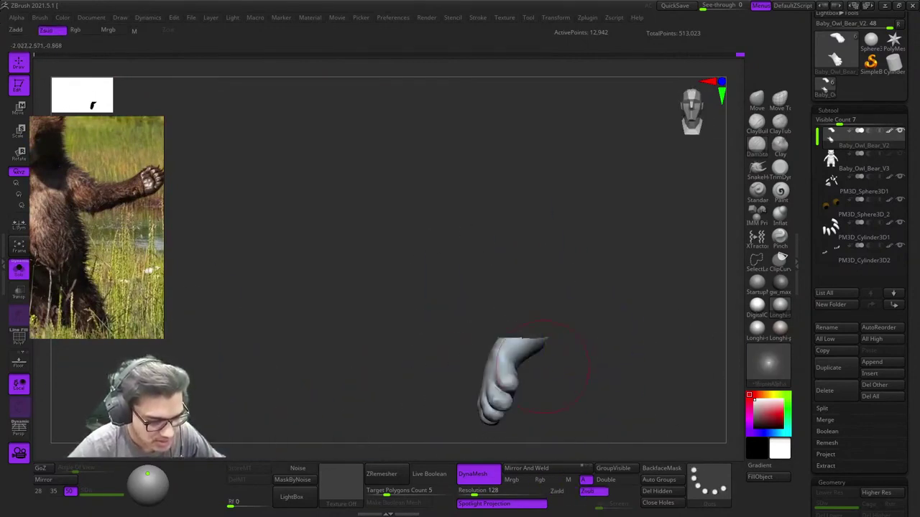
{"action": "right_click_drag", "start_coordinate": [445, 323], "coordinate": [597, 251]}
{"action": "left_click", "coordinate": [565, 308], "text": "ctrl+shift"}
{"action": "left_click", "coordinate": [496, 312], "text": "ctrl+shift"}
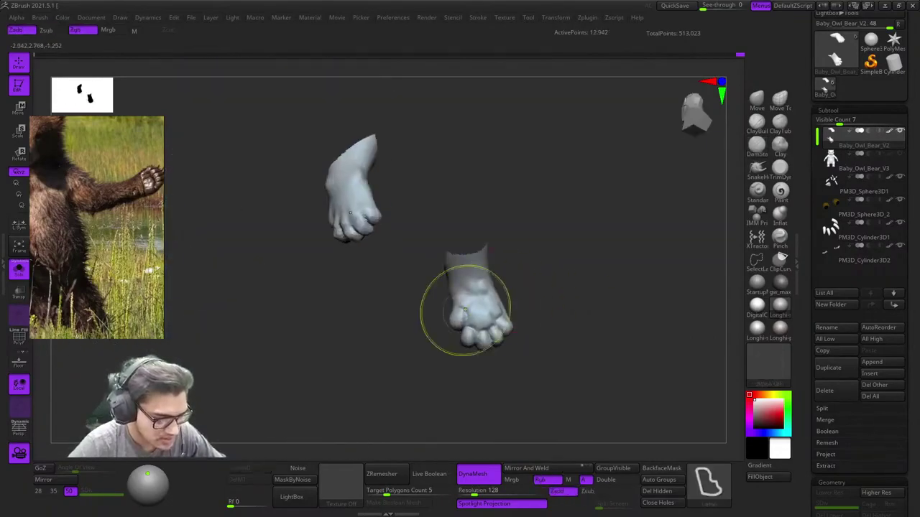
{"action": "right_click_drag", "start_coordinate": [466, 312], "coordinate": [499, 395], "text": "ctrl"}
{"action": "right_click_drag", "start_coordinate": [499, 395], "coordinate": [288, 291], "text": "alt"}
{"action": "right_click_drag", "start_coordinate": [445, 287], "coordinate": [507, 334], "text": "ctrl"}
{"action": "right_click_drag", "start_coordinate": [467, 254], "coordinate": [487, 277], "text": "ctrl"}
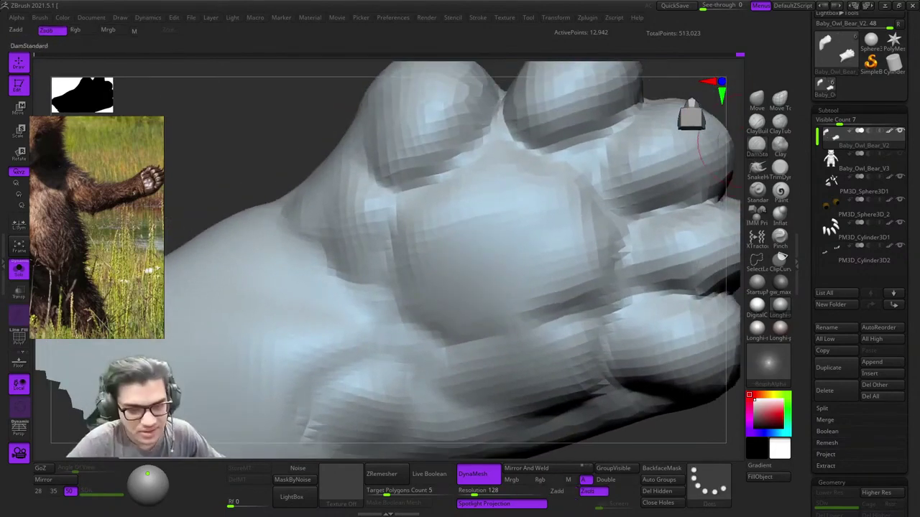
Step: Carve a diagonal crease across the upper palm pad with DamStandard and smooth the groove along its lower edge
{"action": "left_click", "coordinate": [757, 122]}
{"action": "mouse_move", "coordinate": [447, 231]}
{"action": "right_mouse_down"}
{"action": "mouse_move", "coordinate": [459, 251]}
{"action": "mouse_move", "coordinate": [470, 243]}
{"action": "mouse_move", "coordinate": [481, 279]}
{"action": "right_mouse_up"}
{"action": "mouse_move", "coordinate": [494, 216]}
{"action": "right_mouse_down", "text": "alt"}
{"action": "mouse_move", "coordinate": [508, 252]}
{"action": "mouse_move", "coordinate": [499, 232]}
{"action": "right_mouse_up", "text": "alt"}
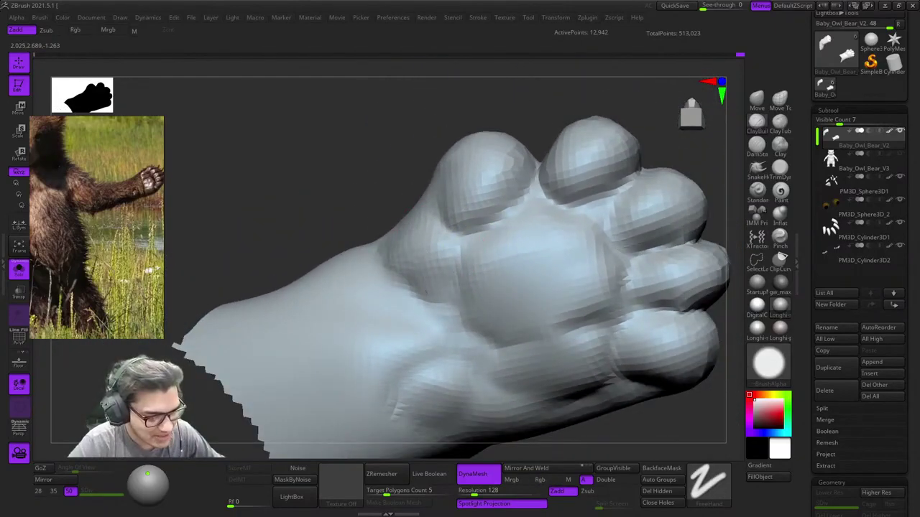
{"action": "right_click_drag", "start_coordinate": [472, 309], "coordinate": [468, 257], "text": "alt"}
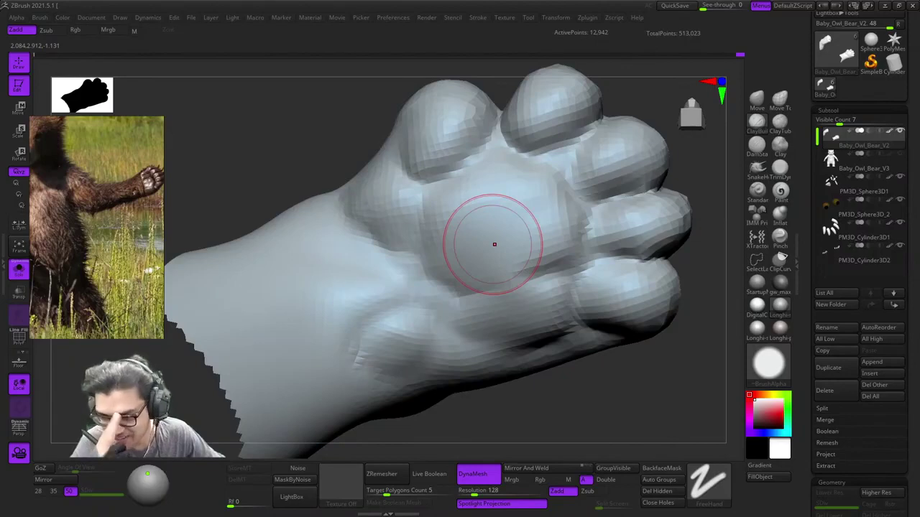
{"action": "left_click", "coordinate": [757, 146]}
{"action": "right_click_drag", "start_coordinate": [466, 214], "coordinate": [473, 219], "text": "alt"}
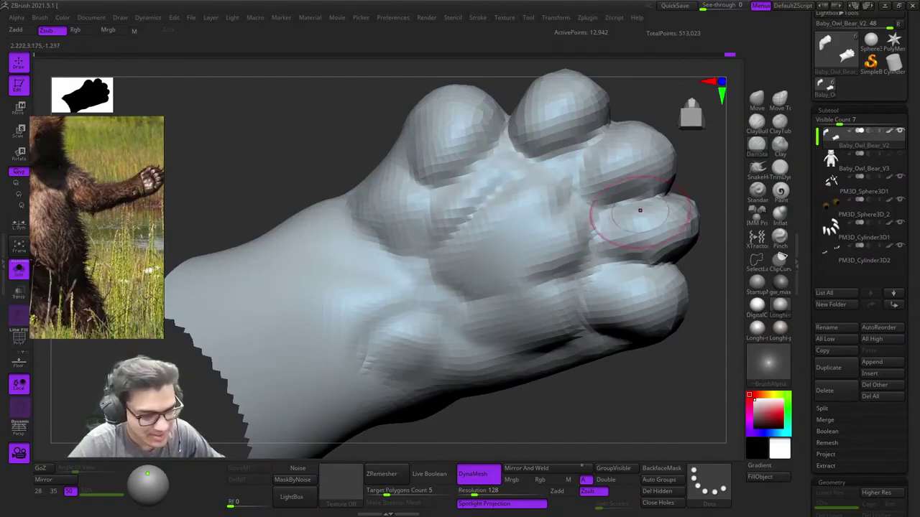
{"action": "mouse_move", "coordinate": [540, 270]}
{"action": "left_mouse_down", "text": "shift"}
{"action": "mouse_move", "coordinate": [531, 281]}
{"action": "mouse_move", "coordinate": [485, 268]}
{"action": "mouse_move", "coordinate": [436, 296]}
{"action": "left_mouse_up", "text": "shift"}
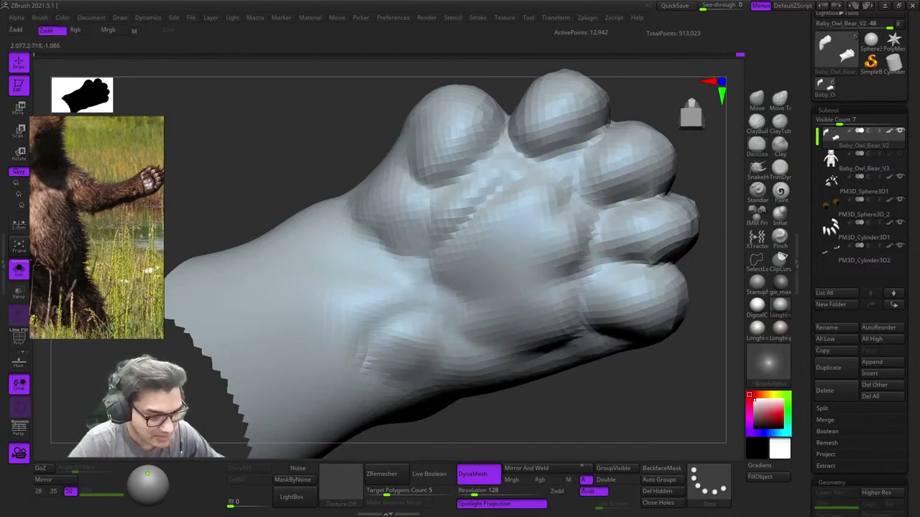
{"action": "right_click_drag", "start_coordinate": [424, 223], "coordinate": [449, 292], "text": "alt"}
{"action": "left_click_drag", "start_coordinate": [421, 291], "coordinate": [465, 283], "text": "shift"}
{"action": "right_click_drag", "start_coordinate": [485, 294], "coordinate": [486, 273], "text": "alt"}
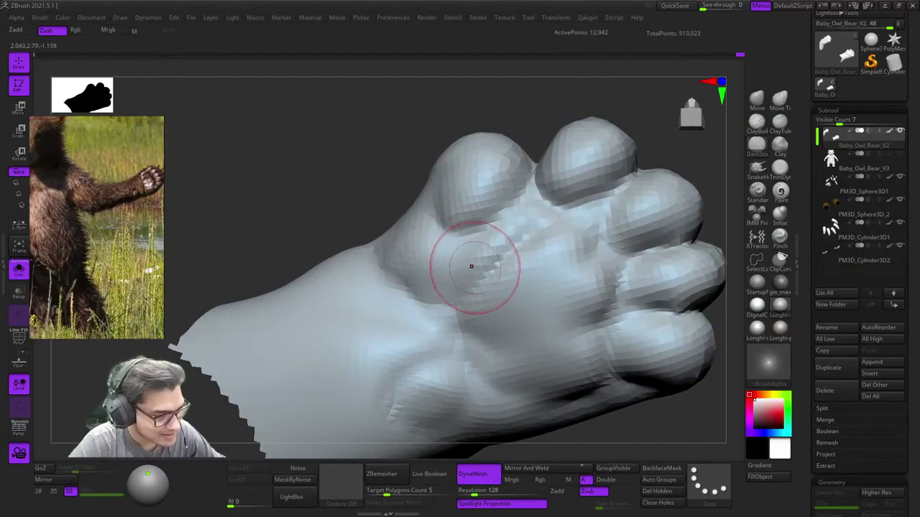
Step: Deepen the diagonal crease between the upper and middle palm pads with DamStandard and soften its uneven edges
{"action": "mouse_move", "coordinate": [554, 262]}
{"action": "left_mouse_down"}
{"action": "mouse_move", "coordinate": [502, 286]}
{"action": "mouse_move", "coordinate": [537, 268]}
{"action": "left_mouse_up"}
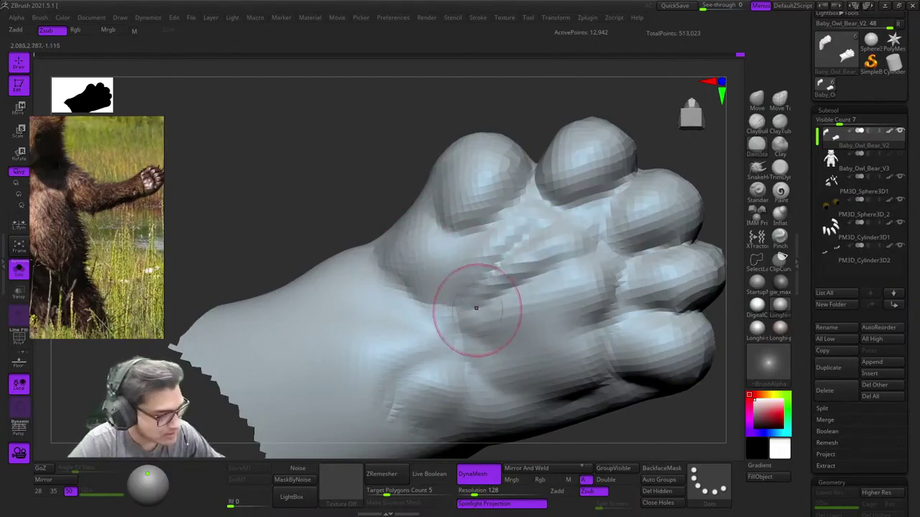
{"action": "right_click_drag", "start_coordinate": [532, 312], "coordinate": [497, 242], "text": "alt"}
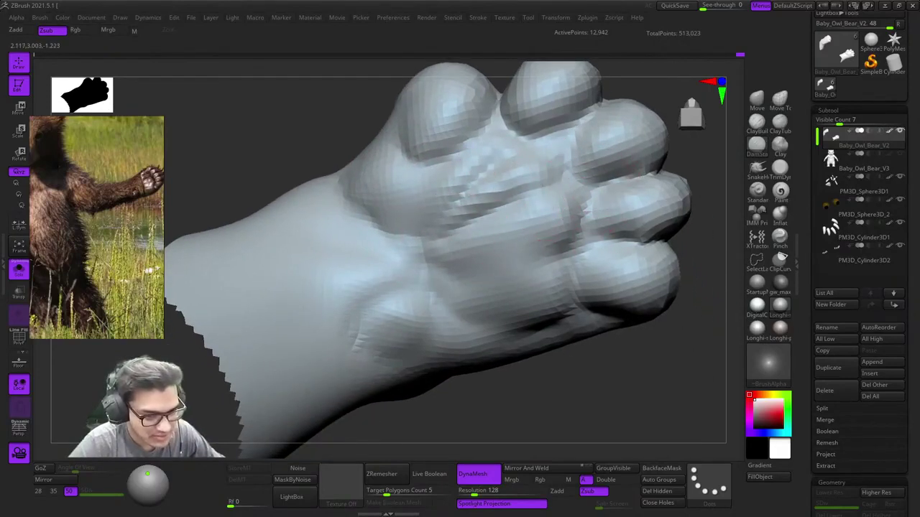
{"action": "mouse_move", "coordinate": [552, 182]}
{"action": "left_mouse_down"}
{"action": "mouse_move", "coordinate": [431, 237]}
{"action": "mouse_move", "coordinate": [555, 171]}
{"action": "left_mouse_up"}
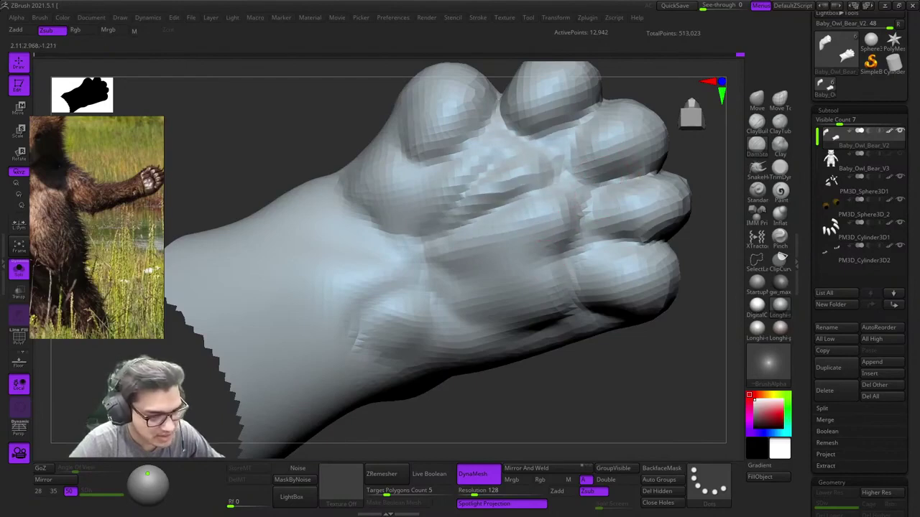
{"action": "right_click_drag", "start_coordinate": [515, 177], "coordinate": [503, 211], "text": "alt"}
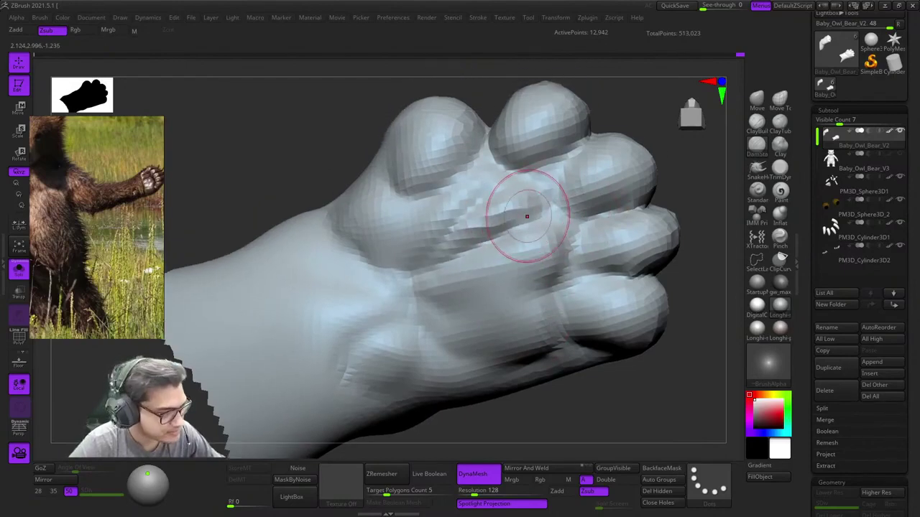
{"action": "mouse_move", "coordinate": [513, 219]}
{"action": "left_mouse_down", "text": "shift"}
{"action": "mouse_move", "coordinate": [470, 246]}
{"action": "mouse_move", "coordinate": [552, 198]}
{"action": "mouse_move", "coordinate": [468, 248]}
{"action": "left_mouse_up", "text": "shift"}
{"action": "left_click_drag", "start_coordinate": [525, 205], "coordinate": [453, 257]}
{"action": "right_click_drag", "start_coordinate": [475, 243], "coordinate": [493, 234], "text": "alt"}
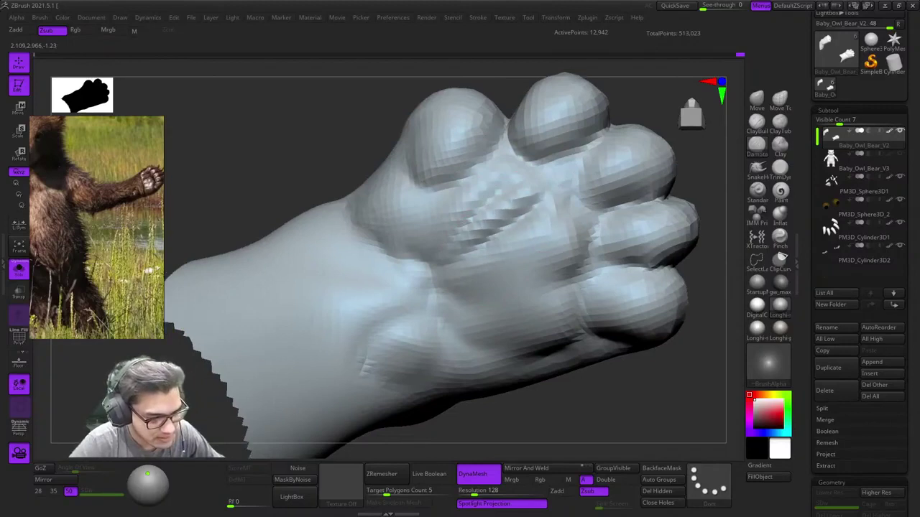
Step: Refine the groove separating the front paw's palm pads from the small wrist pad
{"action": "right_click_drag", "start_coordinate": [442, 271], "coordinate": [452, 239], "text": "alt"}
{"action": "mouse_move", "coordinate": [410, 236]}
{"action": "left_mouse_down"}
{"action": "mouse_move", "coordinate": [433, 245]}
{"action": "mouse_move", "coordinate": [444, 281]}
{"action": "left_mouse_up"}
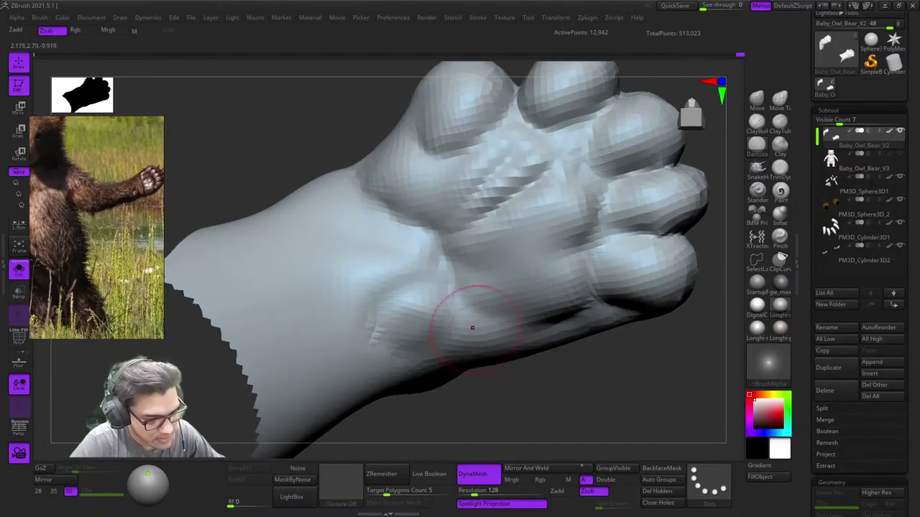
{"action": "right_click_drag", "start_coordinate": [472, 327], "coordinate": [535, 265]}
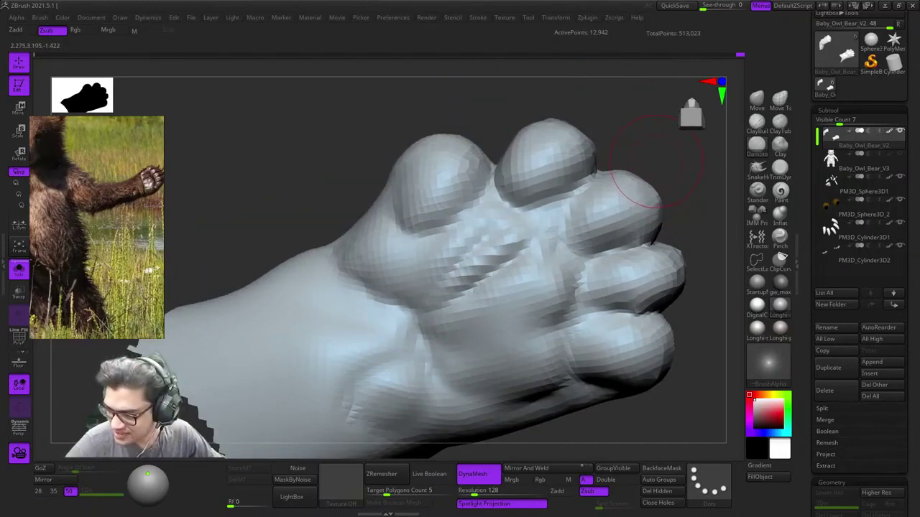
Step: Pull the edge of the upper palm pad along the diagonal crease to close it into a cleaner fold
{"action": "left_click", "coordinate": [756, 125]}
{"action": "right_click_drag", "start_coordinate": [431, 216], "coordinate": [471, 262], "text": "ctrl"}
{"action": "mouse_move", "coordinate": [470, 263]}
{"action": "left_mouse_down"}
{"action": "mouse_move", "coordinate": [457, 265]}
{"action": "mouse_move", "coordinate": [493, 277]}
{"action": "left_mouse_up"}
{"action": "right_click_drag", "start_coordinate": [492, 278], "coordinate": [582, 233], "text": "alt"}
{"action": "mouse_move", "coordinate": [582, 234]}
{"action": "right_mouse_down", "text": "ctrl"}
{"action": "mouse_move", "coordinate": [520, 224]}
{"action": "mouse_move", "coordinate": [563, 244]}
{"action": "right_mouse_up", "text": "ctrl"}
{"action": "right_click", "coordinate": [538, 237]}
{"action": "left_click_drag", "start_coordinate": [564, 243], "coordinate": [614, 173]}
{"action": "right_click_drag", "start_coordinate": [559, 249], "coordinate": [552, 276]}
{"action": "mouse_move", "coordinate": [476, 272]}
{"action": "left_mouse_down"}
{"action": "mouse_move", "coordinate": [571, 284]}
{"action": "mouse_move", "coordinate": [609, 230]}
{"action": "left_mouse_up"}
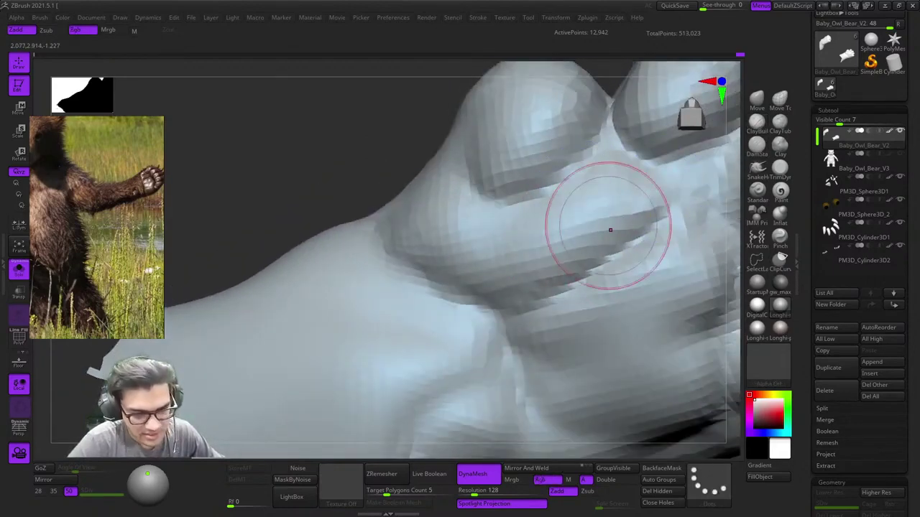
Step: Build up the middle and lower palm pads with clay strokes so they read as fuller, separate volumes
{"action": "mouse_move", "coordinate": [609, 230]}
{"action": "right_mouse_down", "text": "ctrl"}
{"action": "mouse_move", "coordinate": [575, 197]}
{"action": "mouse_move", "coordinate": [573, 143]}
{"action": "right_mouse_up", "text": "ctrl"}
{"action": "mouse_move", "coordinate": [539, 205]}
{"action": "right_mouse_down", "text": "ctrl"}
{"action": "mouse_move", "coordinate": [546, 253]}
{"action": "mouse_move", "coordinate": [517, 242]}
{"action": "mouse_move", "coordinate": [515, 221]}
{"action": "right_mouse_up", "text": "ctrl"}
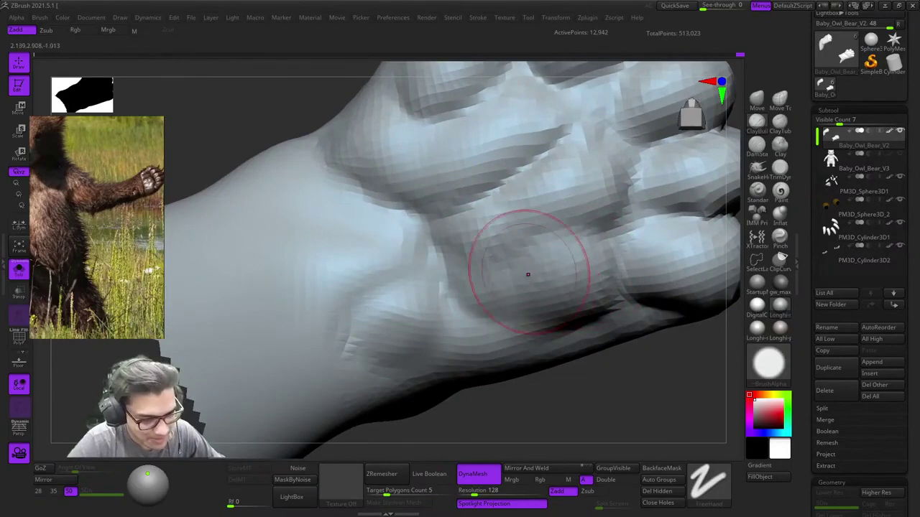
{"action": "right_click_drag", "start_coordinate": [528, 274], "coordinate": [528, 228], "text": "alt"}
{"action": "mouse_move", "coordinate": [528, 228]}
{"action": "right_mouse_down", "text": "ctrl"}
{"action": "mouse_move", "coordinate": [557, 238]}
{"action": "mouse_move", "coordinate": [532, 223]}
{"action": "right_mouse_up", "text": "ctrl"}
{"action": "right_click", "coordinate": [544, 232]}
{"action": "right_click_drag", "start_coordinate": [532, 224], "coordinate": [528, 240], "text": "ctrl"}
{"action": "right_click", "coordinate": [532, 236]}
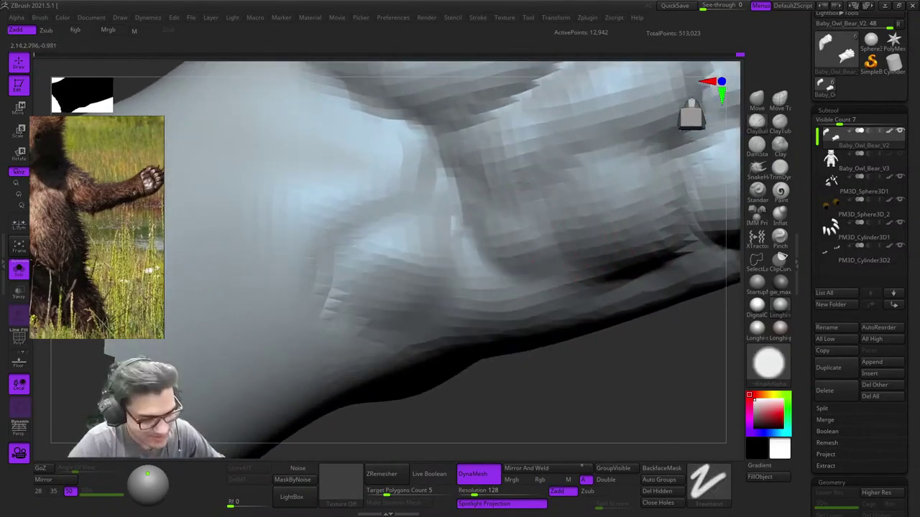
{"action": "right_click_drag", "start_coordinate": [634, 280], "coordinate": [488, 204], "text": "ctrl"}
{"action": "right_click_drag", "start_coordinate": [488, 205], "coordinate": [513, 243], "text": "ctrl"}
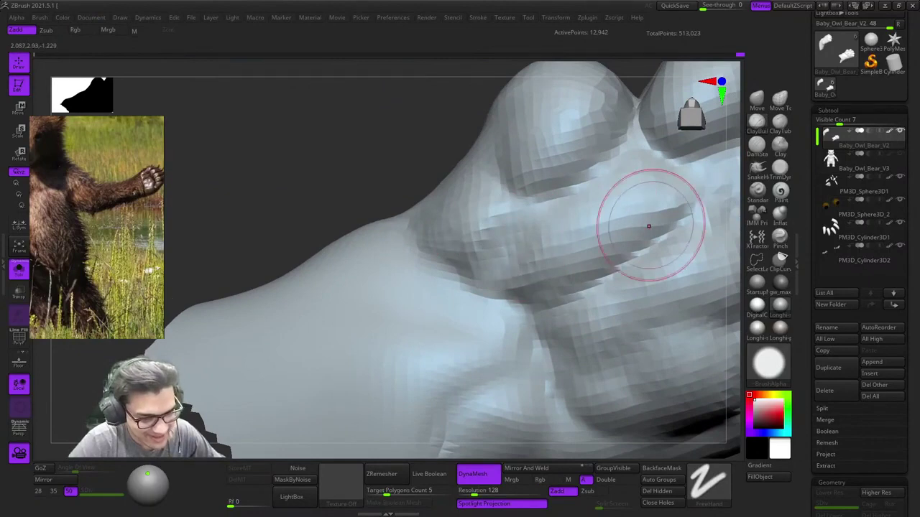
Step: Add clay volume to the upper palm pad below the inner toe, smooth it and check the wrist pad area
{"action": "right_click_drag", "start_coordinate": [612, 195], "coordinate": [541, 228], "text": "alt"}
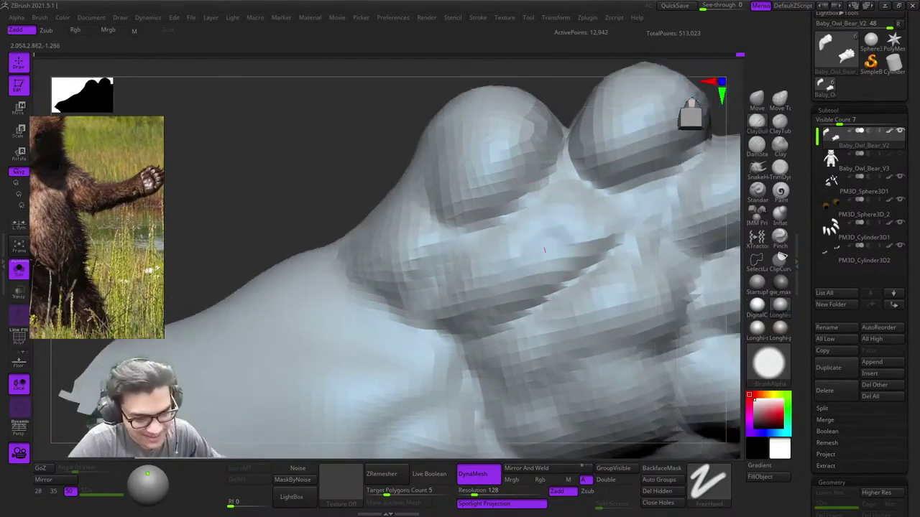
{"action": "mouse_move", "coordinate": [507, 257]}
{"action": "right_mouse_down", "text": "ctrl"}
{"action": "mouse_move", "coordinate": [520, 261]}
{"action": "mouse_move", "coordinate": [510, 251]}
{"action": "right_mouse_up", "text": "ctrl"}
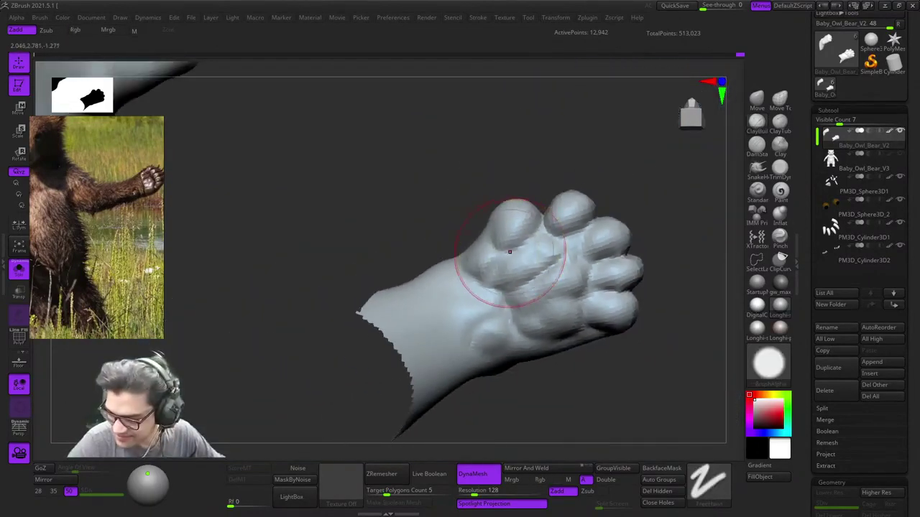
{"action": "mouse_move", "coordinate": [492, 250]}
{"action": "left_mouse_down", "text": "shift"}
{"action": "mouse_move", "coordinate": [477, 224]}
{"action": "mouse_move", "coordinate": [508, 273]}
{"action": "left_mouse_up", "text": "shift"}
{"action": "mouse_move", "coordinate": [512, 273]}
{"action": "right_mouse_down"}
{"action": "mouse_move", "coordinate": [533, 186]}
{"action": "mouse_move", "coordinate": [575, 223]}
{"action": "mouse_move", "coordinate": [557, 252]}
{"action": "mouse_move", "coordinate": [513, 236]}
{"action": "mouse_move", "coordinate": [544, 288]}
{"action": "mouse_move", "coordinate": [535, 263]}
{"action": "right_mouse_up"}
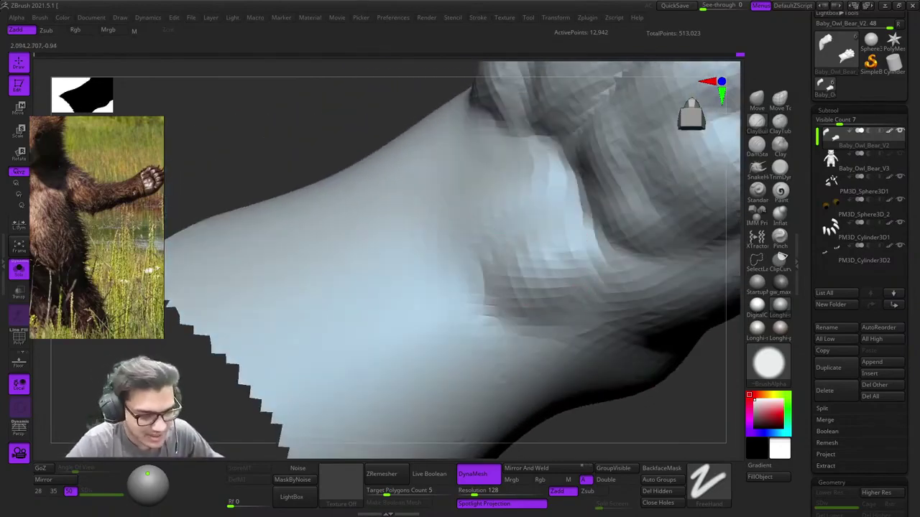
{"action": "mouse_move", "coordinate": [519, 305]}
{"action": "right_mouse_down"}
{"action": "mouse_move", "coordinate": [563, 223]}
{"action": "mouse_move", "coordinate": [512, 312]}
{"action": "right_mouse_up"}
{"action": "right_click_drag", "start_coordinate": [547, 347], "coordinate": [548, 244], "text": "ctrl"}
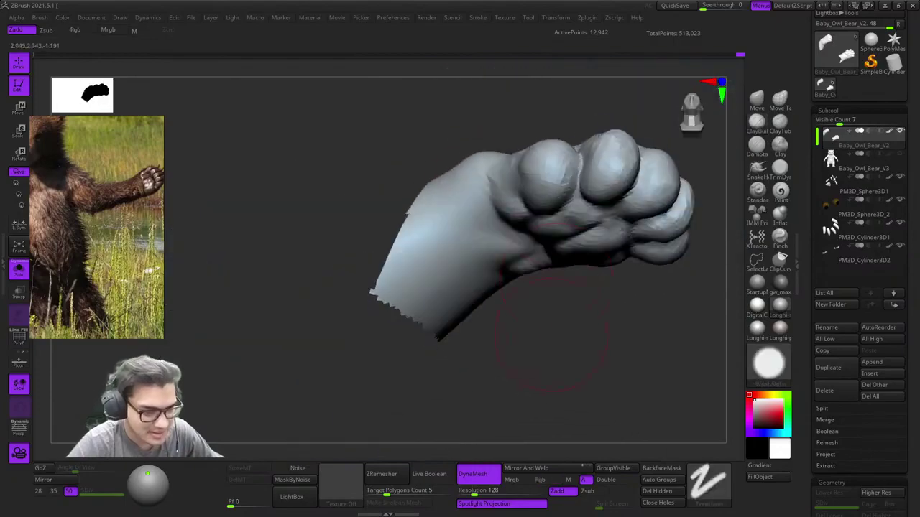
Step: Sharpen the crease between the front paw's inner toe and the neighbouring toe with DamStandard
{"action": "right_click_drag", "start_coordinate": [446, 325], "coordinate": [597, 309]}
{"action": "right_click_drag", "start_coordinate": [596, 309], "coordinate": [577, 97]}
{"action": "key", "text": "b"}
{"action": "key", "text": "m"}
{"action": "key", "text": "v"}
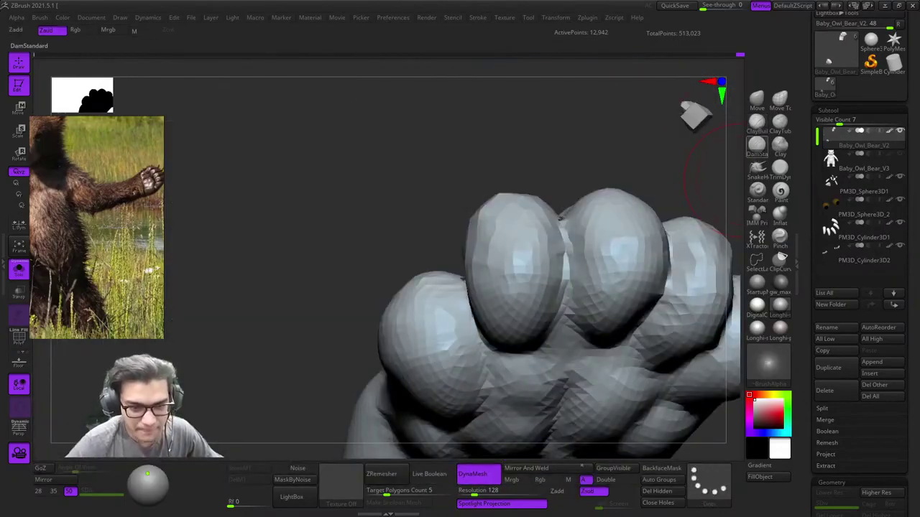
{"action": "mouse_move", "coordinate": [739, 180]}
{"action": "right_mouse_down"}
{"action": "mouse_move", "coordinate": [482, 273]}
{"action": "mouse_move", "coordinate": [489, 179]}
{"action": "mouse_move", "coordinate": [519, 154]}
{"action": "right_mouse_up"}
{"action": "right_click_drag", "start_coordinate": [519, 155], "coordinate": [519, 293], "text": "ctrl"}
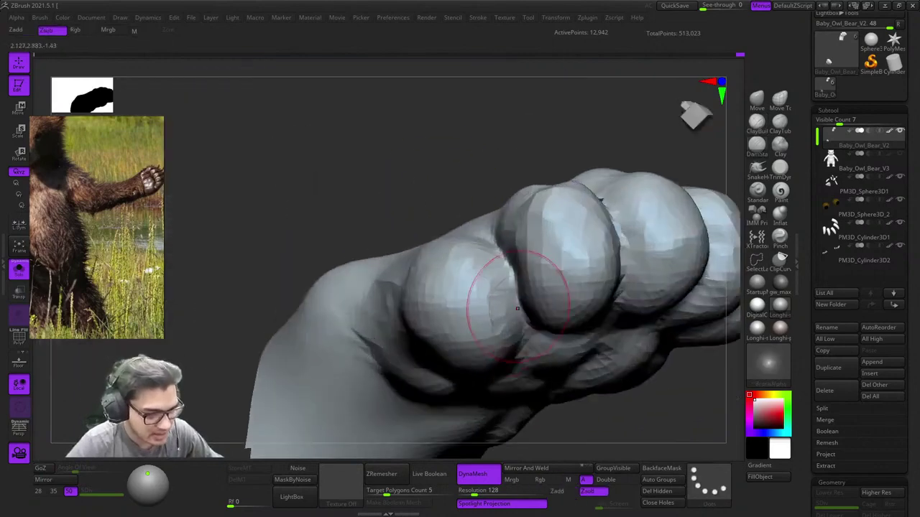
{"action": "key", "text": "space"}
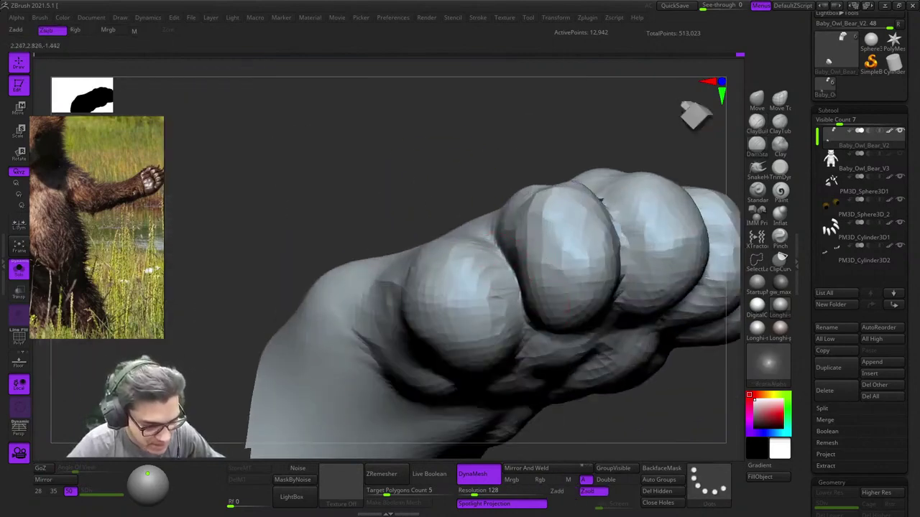
Step: Carve deeper separations between the middle and outer toes, working around their tips and undersides
{"action": "right_click_drag", "start_coordinate": [530, 400], "coordinate": [523, 329]}
{"action": "mouse_move", "coordinate": [540, 248]}
{"action": "right_mouse_down"}
{"action": "mouse_move", "coordinate": [511, 308]}
{"action": "mouse_move", "coordinate": [490, 256]}
{"action": "right_mouse_up"}
{"action": "mouse_move", "coordinate": [519, 291]}
{"action": "right_mouse_down"}
{"action": "mouse_move", "coordinate": [528, 333]}
{"action": "mouse_move", "coordinate": [562, 258]}
{"action": "right_mouse_up"}
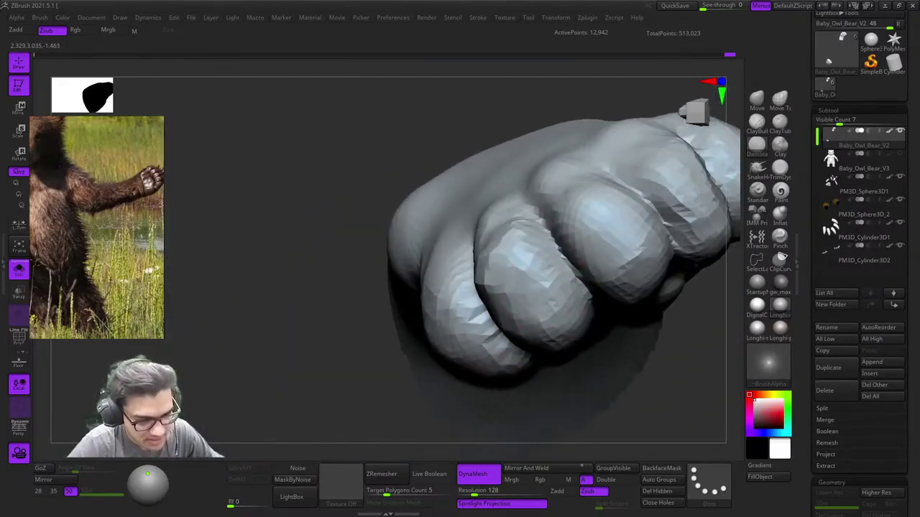
{"action": "right_click_drag", "start_coordinate": [557, 336], "coordinate": [584, 276]}
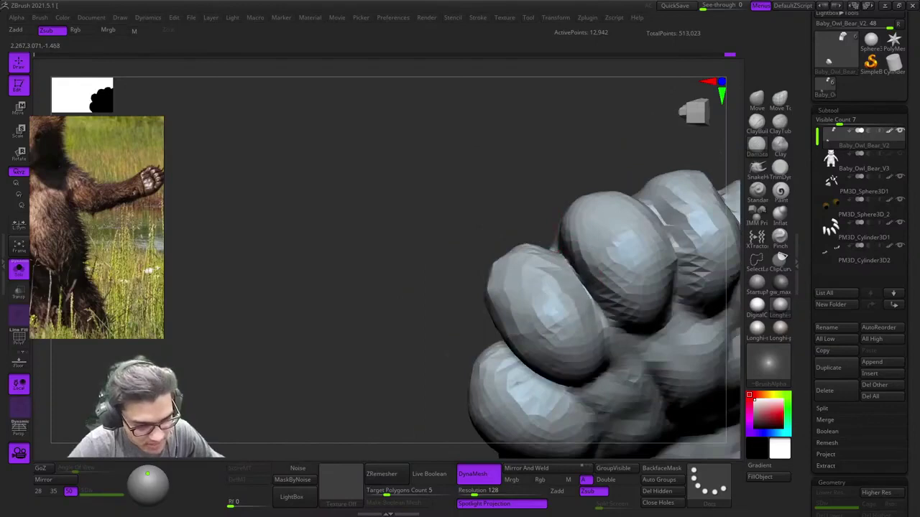
{"action": "mouse_move", "coordinate": [560, 229]}
{"action": "right_mouse_down"}
{"action": "mouse_move", "coordinate": [552, 167]}
{"action": "mouse_move", "coordinate": [554, 215]}
{"action": "mouse_move", "coordinate": [565, 215]}
{"action": "right_mouse_up"}
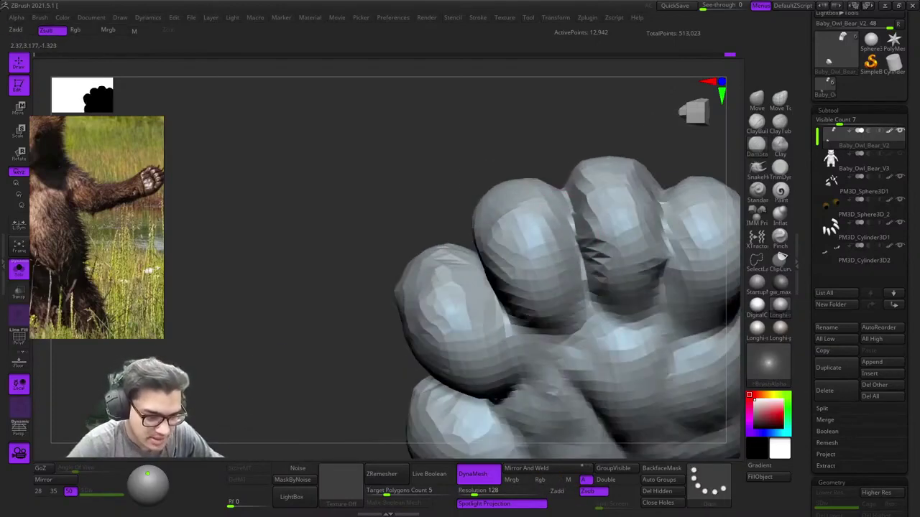
{"action": "mouse_move", "coordinate": [564, 136]}
{"action": "right_mouse_down"}
{"action": "mouse_move", "coordinate": [549, 205]}
{"action": "mouse_move", "coordinate": [578, 276]}
{"action": "right_mouse_up"}
{"action": "left_click_drag", "start_coordinate": [575, 275], "coordinate": [586, 259]}
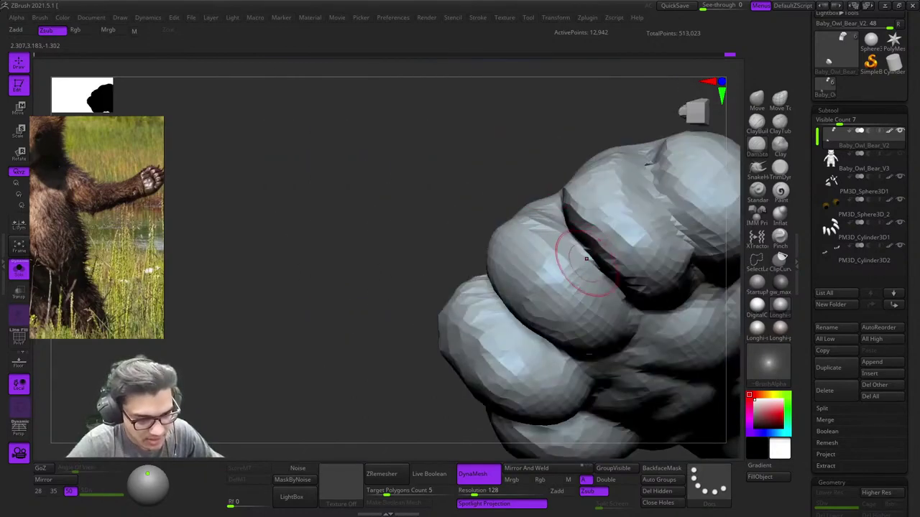
Step: Cut the groove between two neighbouring toes further up over the back of the front paw
{"action": "mouse_move", "coordinate": [589, 353]}
{"action": "right_mouse_down"}
{"action": "mouse_move", "coordinate": [547, 327]}
{"action": "mouse_move", "coordinate": [554, 242]}
{"action": "right_mouse_up"}
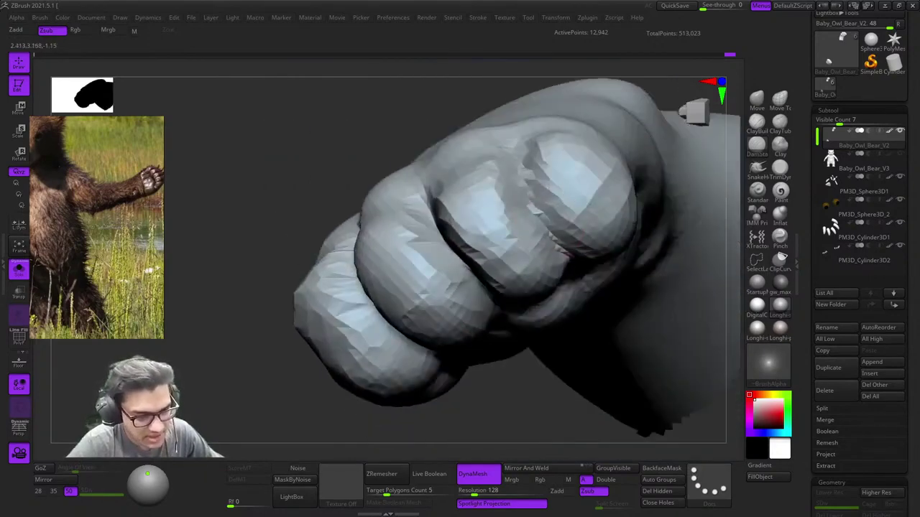
{"action": "right_click_drag", "start_coordinate": [558, 191], "coordinate": [571, 345]}
{"action": "right_click_drag", "start_coordinate": [565, 236], "coordinate": [579, 289]}
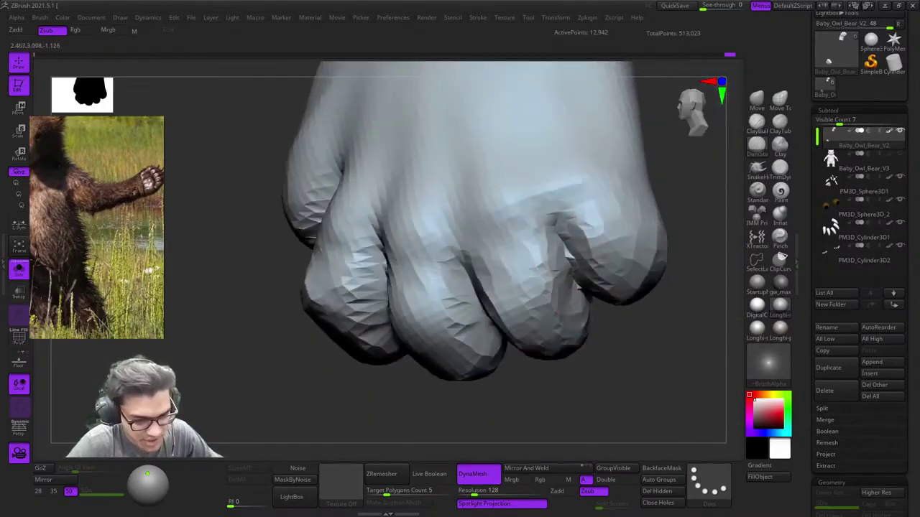
{"action": "left_click_drag", "start_coordinate": [579, 287], "coordinate": [588, 291]}
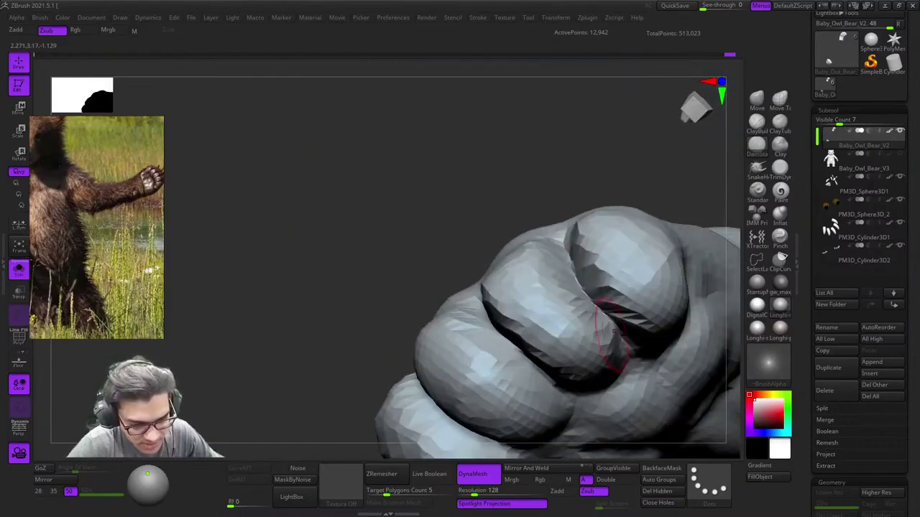
Step: Smooth the carved gaps between the toes on both the underside and the back of the paw
{"action": "right_click_drag", "start_coordinate": [613, 331], "coordinate": [532, 238]}
{"action": "right_click_drag", "start_coordinate": [532, 237], "coordinate": [647, 287], "text": "ctrl"}
{"action": "left_click_drag", "start_coordinate": [652, 295], "coordinate": [655, 323], "text": "shift"}
{"action": "mouse_move", "coordinate": [656, 324]}
{"action": "right_mouse_down"}
{"action": "mouse_move", "coordinate": [567, 337]}
{"action": "mouse_move", "coordinate": [597, 220]}
{"action": "right_mouse_up"}
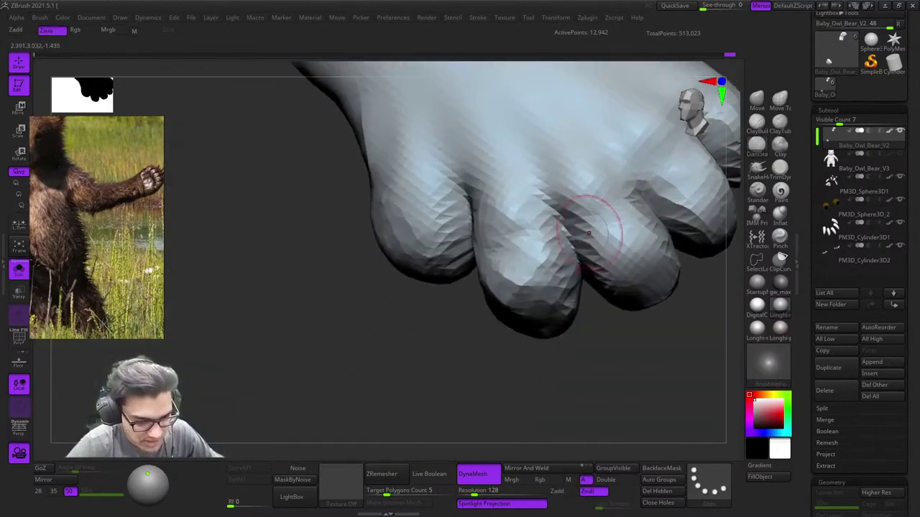
{"action": "left_click_drag", "start_coordinate": [591, 222], "coordinate": [625, 280], "text": "shift"}
{"action": "left_click_drag", "start_coordinate": [535, 277], "coordinate": [537, 240], "text": "shift"}
{"action": "mouse_move", "coordinate": [537, 240]}
{"action": "right_mouse_down"}
{"action": "mouse_move", "coordinate": [499, 272]}
{"action": "mouse_move", "coordinate": [530, 289]}
{"action": "mouse_move", "coordinate": [568, 288]}
{"action": "mouse_move", "coordinate": [568, 244]}
{"action": "mouse_move", "coordinate": [575, 302]}
{"action": "mouse_move", "coordinate": [611, 266]}
{"action": "right_mouse_up"}
{"action": "key", "text": "shift+f"}
{"action": "key", "text": "shift+f"}
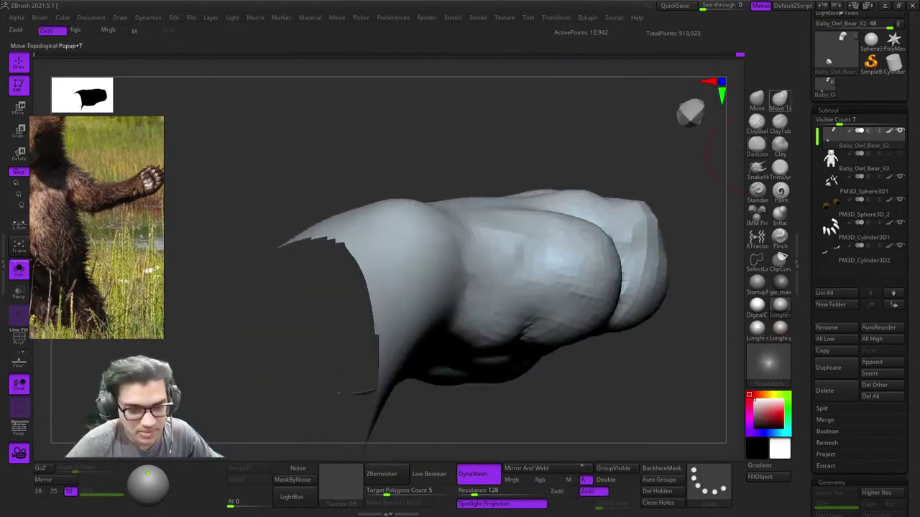
Step: Reshape the front paw's individual toes with Move Topological, viewing them from the side, front and palm
{"action": "left_click", "coordinate": [780, 99]}
{"action": "mouse_move", "coordinate": [633, 220]}
{"action": "right_mouse_down"}
{"action": "mouse_move", "coordinate": [532, 205]}
{"action": "mouse_move", "coordinate": [473, 304]}
{"action": "right_mouse_up"}
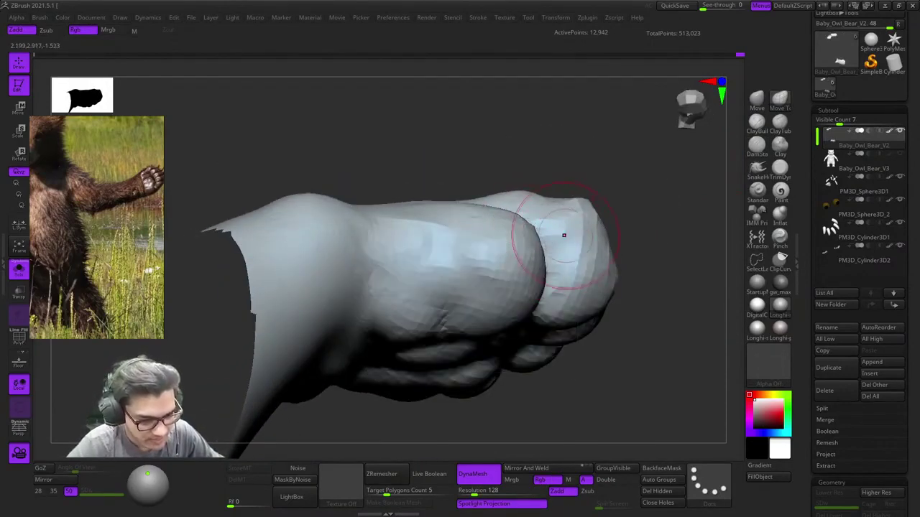
{"action": "mouse_move", "coordinate": [564, 235]}
{"action": "right_mouse_down"}
{"action": "mouse_move", "coordinate": [584, 266]}
{"action": "mouse_move", "coordinate": [551, 206]}
{"action": "right_mouse_up"}
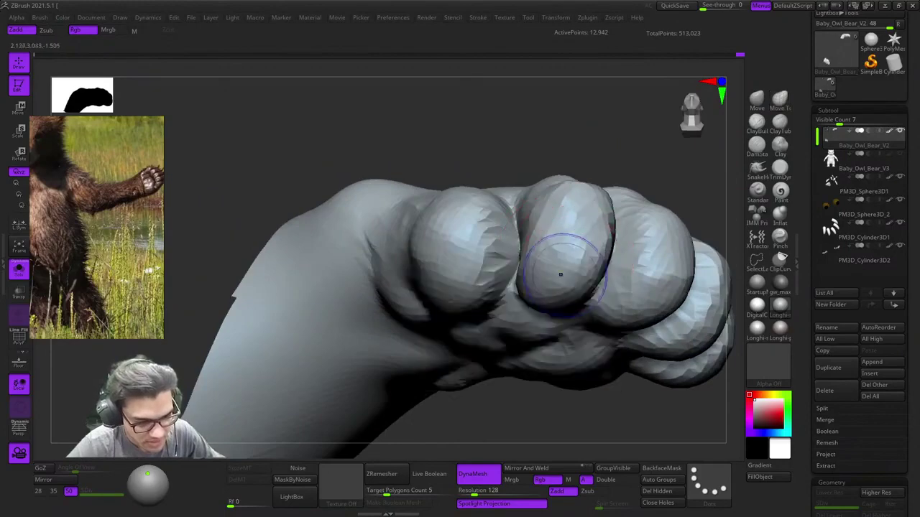
{"action": "mouse_move", "coordinate": [470, 331]}
{"action": "right_mouse_down"}
{"action": "mouse_move", "coordinate": [579, 237]}
{"action": "mouse_move", "coordinate": [573, 219]}
{"action": "mouse_move", "coordinate": [585, 226]}
{"action": "mouse_move", "coordinate": [581, 210]}
{"action": "right_mouse_up"}
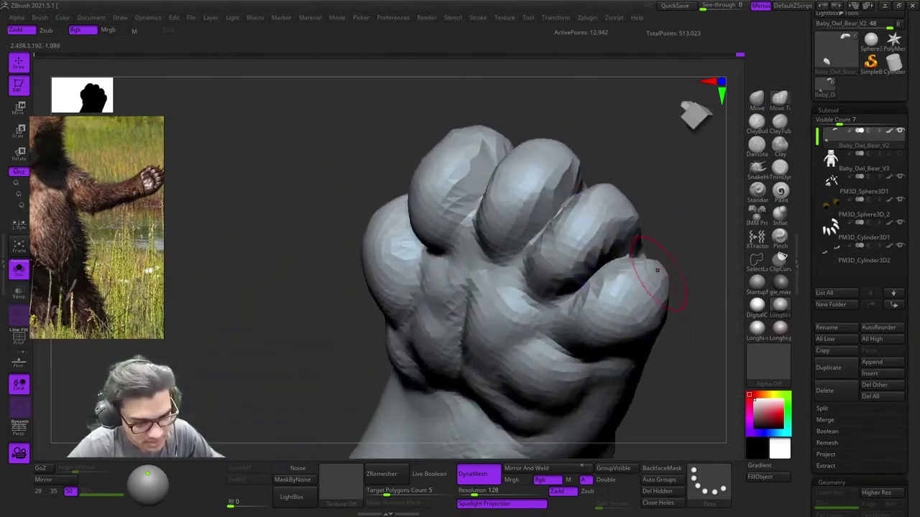
{"action": "right_click_drag", "start_coordinate": [656, 271], "coordinate": [559, 243]}
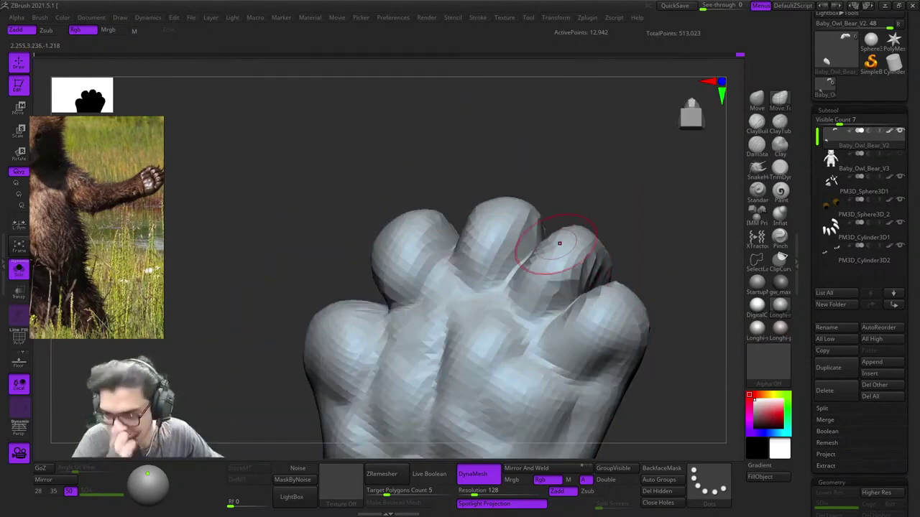
Step: Reshape the front paw's toes from the palm side with Move Topological, rounding their tips and adjusting the gaps between them
{"action": "mouse_move", "coordinate": [554, 223]}
{"action": "right_mouse_down"}
{"action": "mouse_move", "coordinate": [580, 210]}
{"action": "mouse_move", "coordinate": [600, 269]}
{"action": "mouse_move", "coordinate": [574, 234]}
{"action": "mouse_move", "coordinate": [569, 254]}
{"action": "mouse_move", "coordinate": [593, 236]}
{"action": "right_mouse_up"}
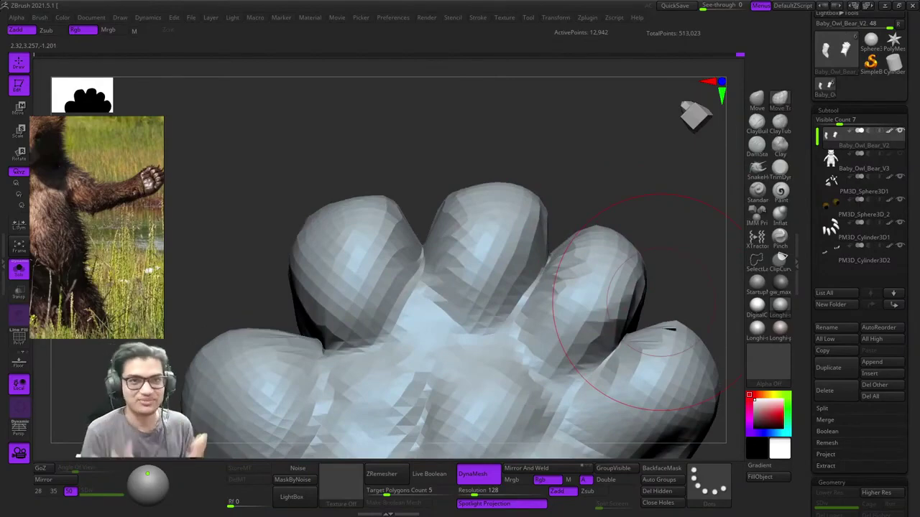
{"action": "right_click_drag", "start_coordinate": [507, 219], "coordinate": [599, 306]}
{"action": "right_click_drag", "start_coordinate": [599, 306], "coordinate": [525, 249]}
{"action": "left_click_drag", "start_coordinate": [460, 265], "coordinate": [451, 267]}
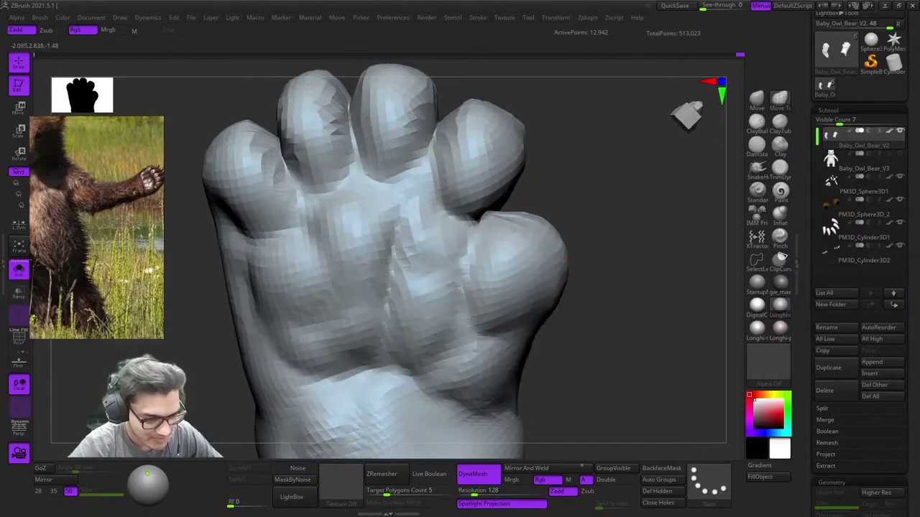
{"action": "right_click_drag", "start_coordinate": [538, 220], "coordinate": [541, 241]}
{"action": "right_click", "coordinate": [538, 238]}
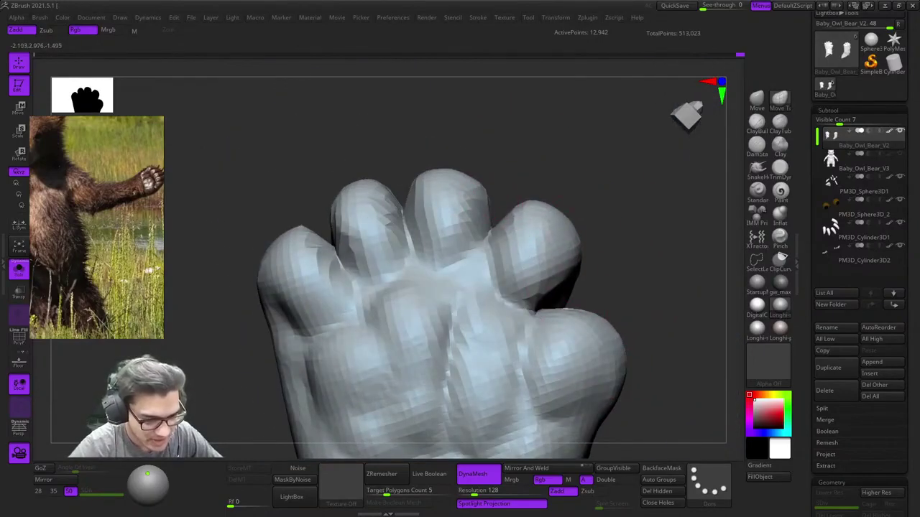
{"action": "right_click_drag", "start_coordinate": [525, 227], "coordinate": [607, 261], "text": "alt"}
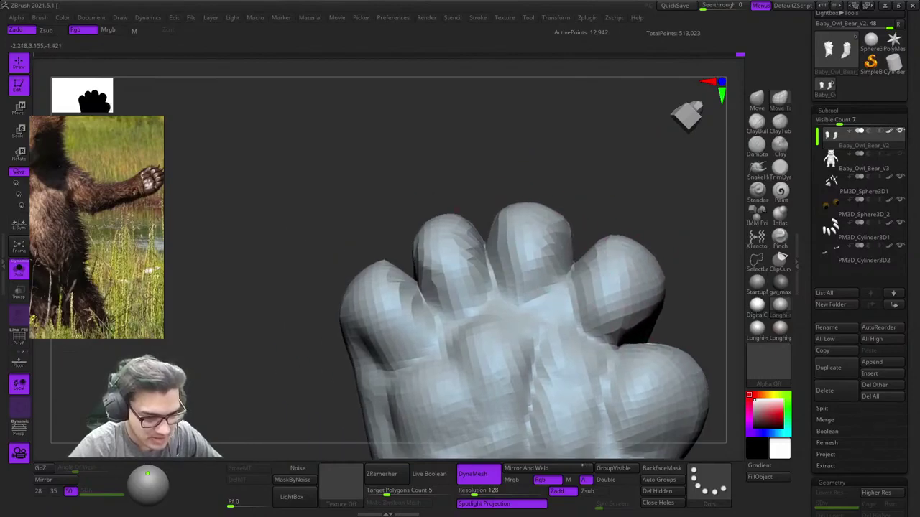
{"action": "mouse_move", "coordinate": [466, 241]}
{"action": "right_mouse_down", "text": "alt"}
{"action": "mouse_move", "coordinate": [544, 225]}
{"action": "mouse_move", "coordinate": [460, 217]}
{"action": "mouse_move", "coordinate": [509, 219]}
{"action": "right_mouse_up", "text": "alt"}
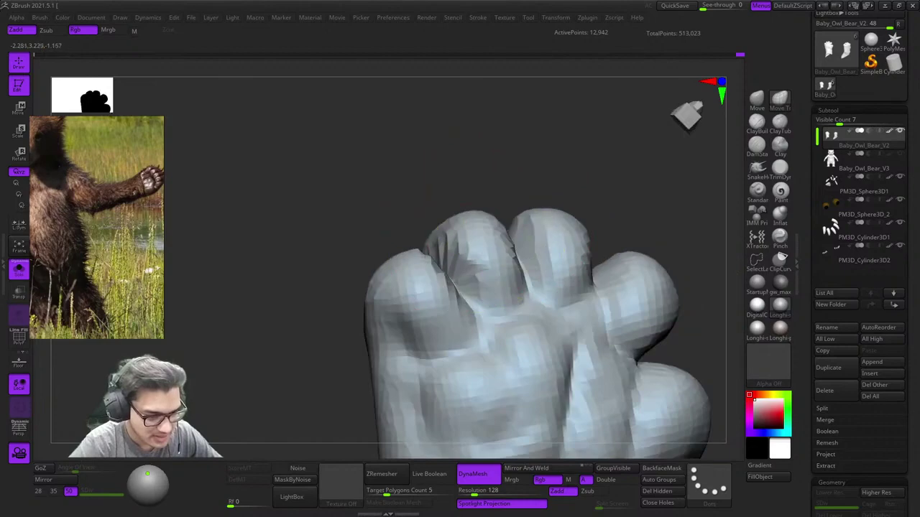
{"action": "mouse_move", "coordinate": [381, 322]}
{"action": "right_mouse_down", "text": "alt"}
{"action": "mouse_move", "coordinate": [486, 227]}
{"action": "mouse_move", "coordinate": [496, 230]}
{"action": "right_mouse_up", "text": "alt"}
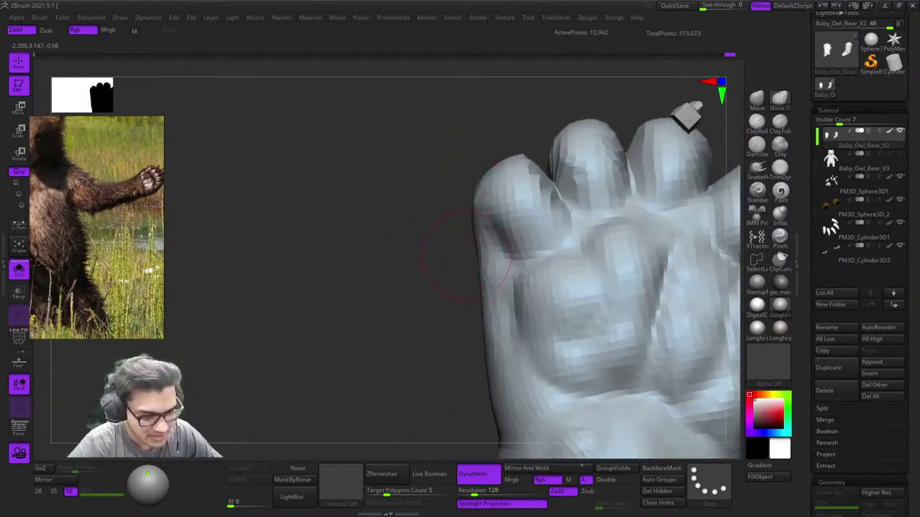
Step: Refine the outlines of the toes across the back of the front paw with Move Topological
{"action": "mouse_move", "coordinate": [558, 261]}
{"action": "right_mouse_down", "text": "ctrl"}
{"action": "mouse_move", "coordinate": [439, 286]}
{"action": "mouse_move", "coordinate": [516, 262]}
{"action": "mouse_move", "coordinate": [546, 288]}
{"action": "right_mouse_up", "text": "ctrl"}
{"action": "right_click_drag", "start_coordinate": [546, 287], "coordinate": [546, 365], "text": "ctrl"}
{"action": "right_click_drag", "start_coordinate": [559, 249], "coordinate": [554, 244], "text": "alt"}
{"action": "left_click_drag", "start_coordinate": [554, 244], "coordinate": [563, 245]}
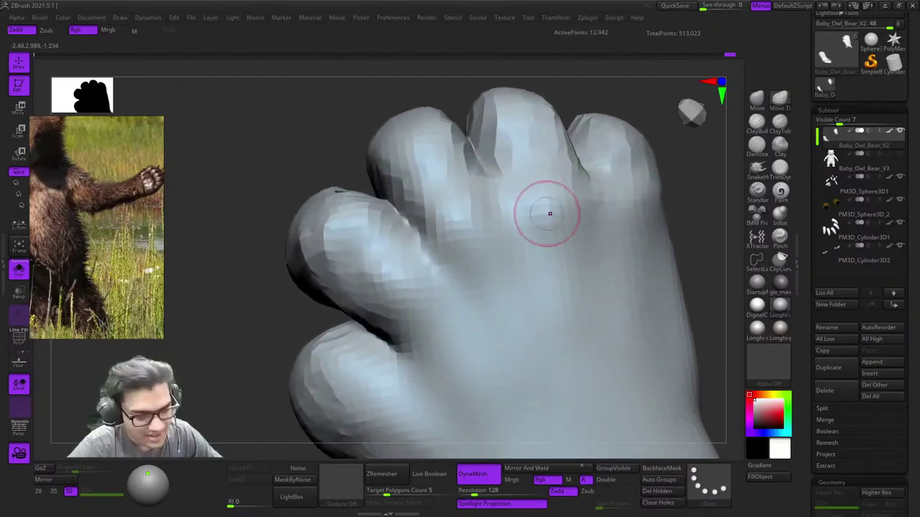
{"action": "right_click_drag", "start_coordinate": [550, 214], "coordinate": [522, 225]}
{"action": "left_click_drag", "start_coordinate": [522, 226], "coordinate": [539, 230]}
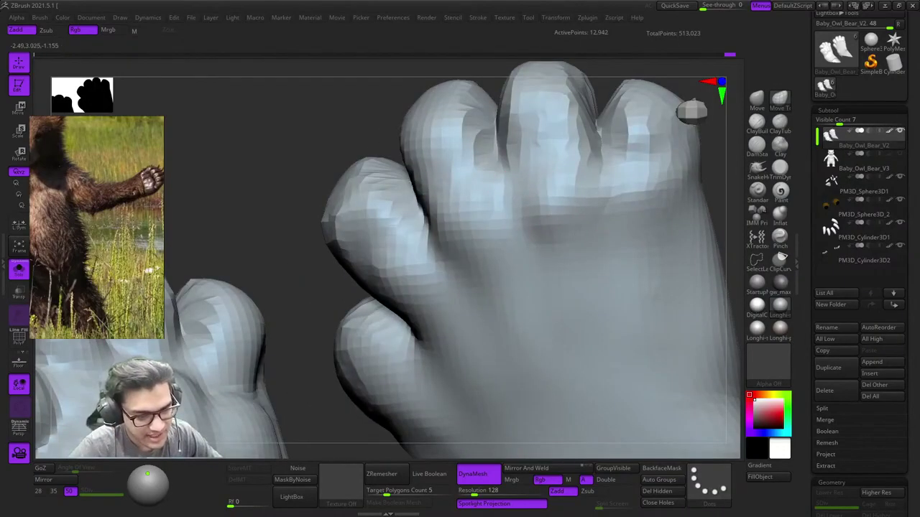
{"action": "mouse_move", "coordinate": [568, 248]}
{"action": "right_mouse_down", "text": "ctrl"}
{"action": "mouse_move", "coordinate": [583, 205]}
{"action": "mouse_move", "coordinate": [595, 238]}
{"action": "mouse_move", "coordinate": [597, 208]}
{"action": "mouse_move", "coordinate": [590, 225]}
{"action": "mouse_move", "coordinate": [577, 208]}
{"action": "mouse_move", "coordinate": [572, 242]}
{"action": "right_mouse_up", "text": "ctrl"}
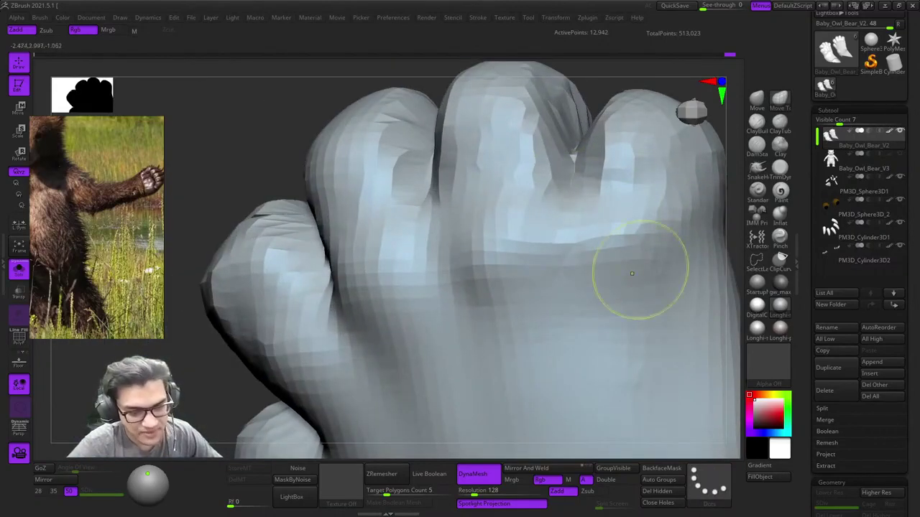
{"action": "mouse_move", "coordinate": [632, 274]}
{"action": "right_mouse_down", "text": "ctrl"}
{"action": "mouse_move", "coordinate": [626, 243]}
{"action": "mouse_move", "coordinate": [630, 279]}
{"action": "mouse_move", "coordinate": [572, 266]}
{"action": "right_mouse_up", "text": "ctrl"}
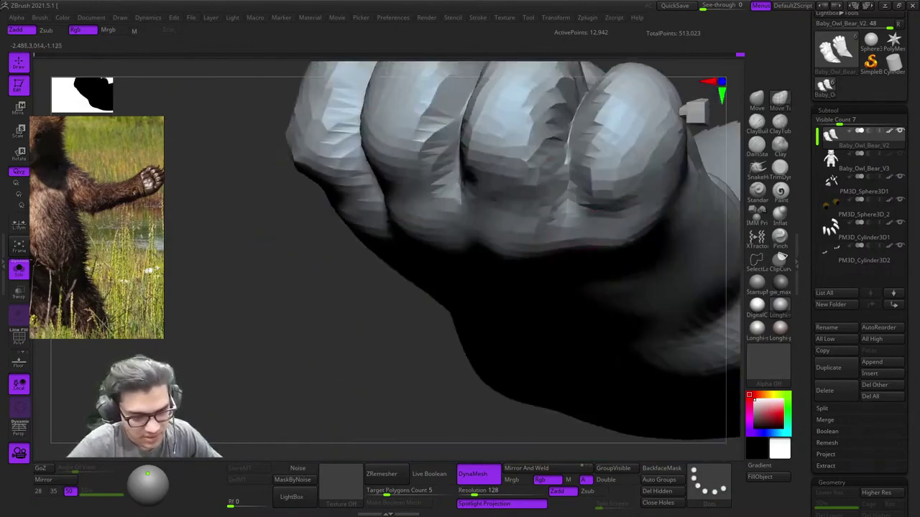
Step: Adjust the roundness and placement of the front paw's toes as seen from their tips and the side
{"action": "right_click_drag", "start_coordinate": [577, 177], "coordinate": [602, 219]}
{"action": "right_click_drag", "start_coordinate": [525, 259], "coordinate": [532, 309], "text": "ctrl"}
{"action": "mouse_move", "coordinate": [531, 309]}
{"action": "right_mouse_down"}
{"action": "mouse_move", "coordinate": [582, 228]}
{"action": "mouse_move", "coordinate": [539, 216]}
{"action": "mouse_move", "coordinate": [572, 181]}
{"action": "right_mouse_up"}
{"action": "right_click_drag", "start_coordinate": [572, 181], "coordinate": [567, 220], "text": "ctrl"}
{"action": "right_click_drag", "start_coordinate": [514, 241], "coordinate": [570, 224]}
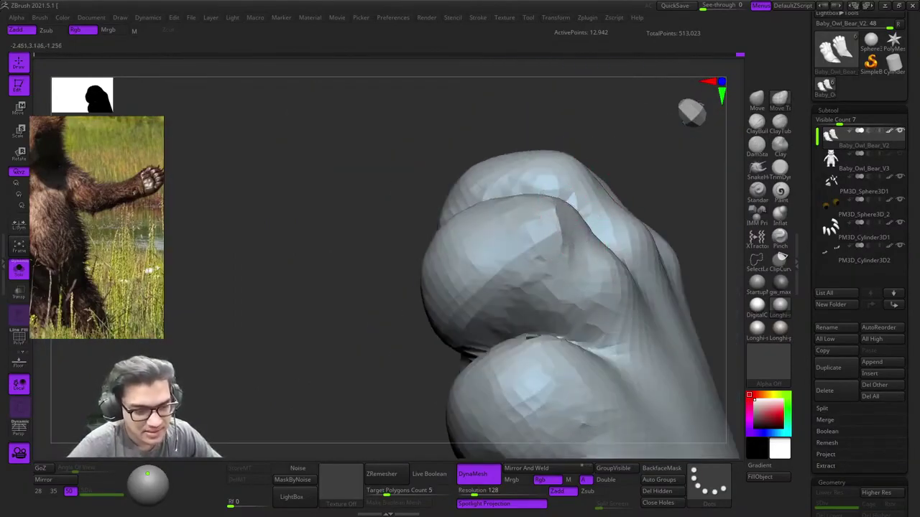
{"action": "right_click_drag", "start_coordinate": [603, 236], "coordinate": [544, 251]}
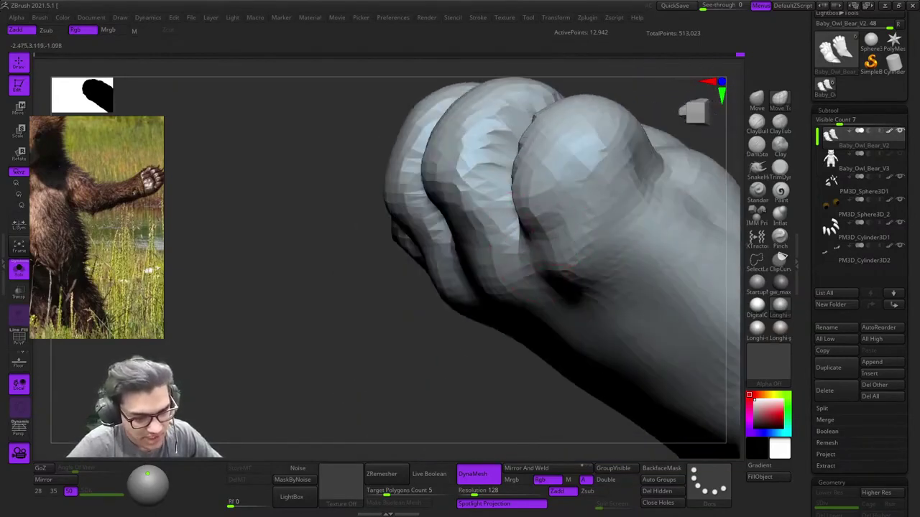
{"action": "right_click_drag", "start_coordinate": [602, 189], "coordinate": [527, 206]}
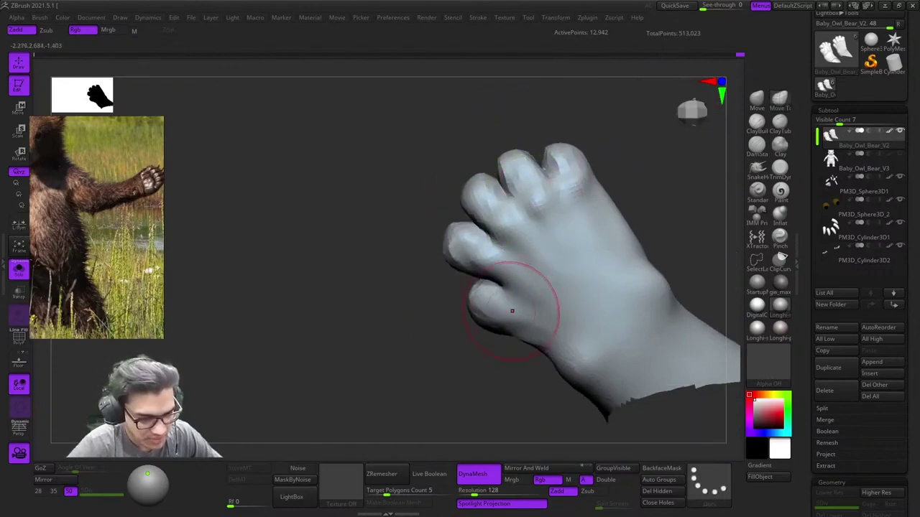
Step: Refine the profile of the paw's outermost toe and its neighbour from the side
{"action": "right_click_drag", "start_coordinate": [512, 311], "coordinate": [550, 210], "text": "ctrl"}
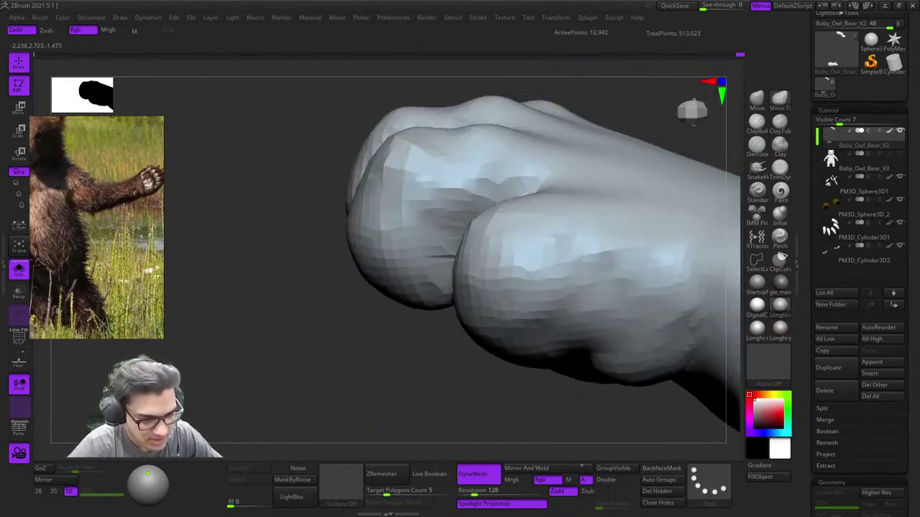
{"action": "right_click", "coordinate": [474, 290]}
{"action": "right_click_drag", "start_coordinate": [530, 253], "coordinate": [552, 330], "text": "alt"}
{"action": "right_click_drag", "start_coordinate": [552, 331], "coordinate": [542, 431], "text": "ctrl"}
{"action": "right_click_drag", "start_coordinate": [542, 431], "coordinate": [583, 232]}
{"action": "mouse_move", "coordinate": [585, 305]}
{"action": "right_mouse_down"}
{"action": "mouse_move", "coordinate": [624, 365]}
{"action": "mouse_move", "coordinate": [585, 313]}
{"action": "mouse_move", "coordinate": [596, 258]}
{"action": "mouse_move", "coordinate": [568, 223]}
{"action": "mouse_move", "coordinate": [557, 226]}
{"action": "mouse_move", "coordinate": [603, 259]}
{"action": "mouse_move", "coordinate": [602, 316]}
{"action": "mouse_move", "coordinate": [615, 344]}
{"action": "mouse_move", "coordinate": [536, 316]}
{"action": "mouse_move", "coordinate": [518, 263]}
{"action": "mouse_move", "coordinate": [536, 349]}
{"action": "mouse_move", "coordinate": [632, 345]}
{"action": "mouse_move", "coordinate": [651, 335]}
{"action": "mouse_move", "coordinate": [587, 214]}
{"action": "mouse_move", "coordinate": [593, 287]}
{"action": "mouse_move", "coordinate": [647, 288]}
{"action": "mouse_move", "coordinate": [597, 267]}
{"action": "mouse_move", "coordinate": [530, 261]}
{"action": "mouse_move", "coordinate": [514, 302]}
{"action": "mouse_move", "coordinate": [534, 222]}
{"action": "mouse_move", "coordinate": [517, 188]}
{"action": "mouse_move", "coordinate": [553, 258]}
{"action": "mouse_move", "coordinate": [594, 285]}
{"action": "mouse_move", "coordinate": [575, 265]}
{"action": "mouse_move", "coordinate": [564, 194]}
{"action": "right_mouse_up"}
Step: Unhide the rest of the body and frame the full owl bear from the front
{"action": "left_click", "coordinate": [553, 359], "text": "ctrl+shift"}
{"action": "key", "text": "shift+f"}
{"action": "key", "text": "shift+f"}
{"action": "right_click_drag", "start_coordinate": [564, 194], "coordinate": [534, 204]}
{"action": "key", "text": "f"}
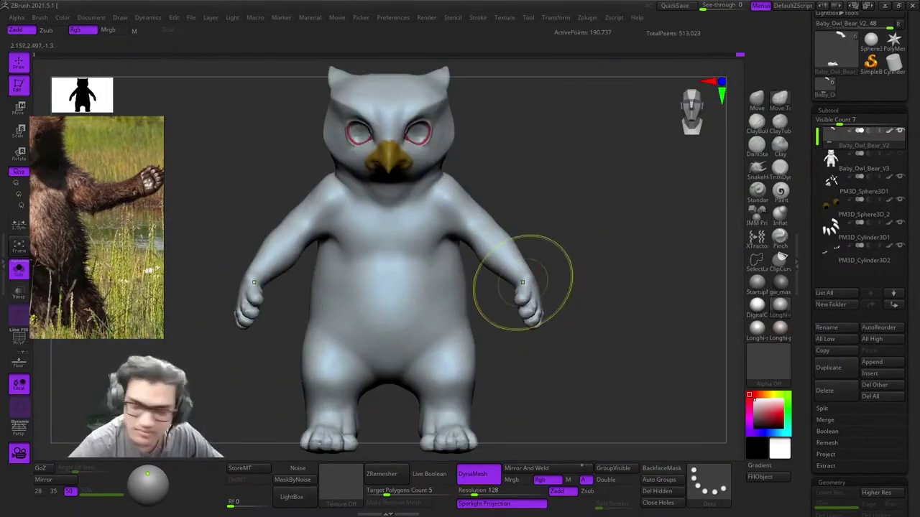
Step: Smooth the back of the front paw around the bases of the toes
{"action": "right_click_drag", "start_coordinate": [523, 282], "coordinate": [461, 267], "text": "ctrl"}
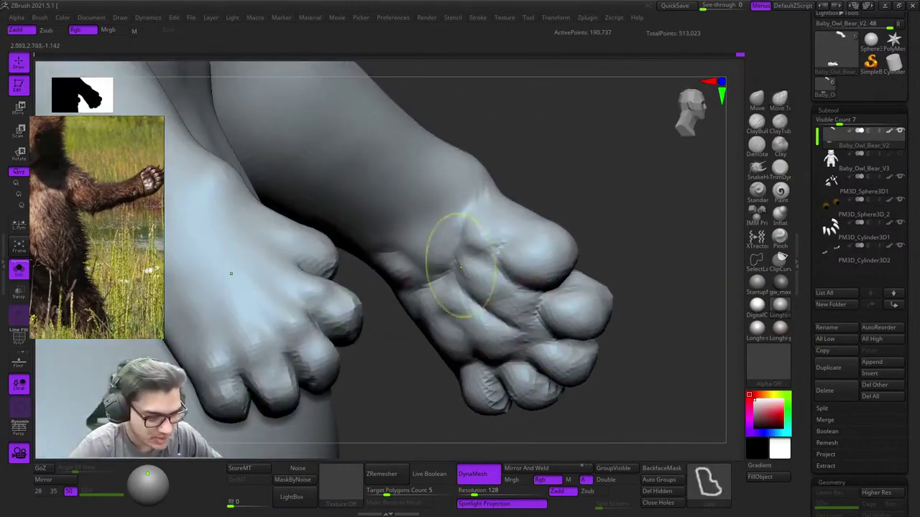
{"action": "right_click_drag", "start_coordinate": [489, 316], "coordinate": [453, 262]}
{"action": "mouse_move", "coordinate": [551, 365]}
{"action": "right_mouse_down"}
{"action": "mouse_move", "coordinate": [506, 283]}
{"action": "mouse_move", "coordinate": [482, 277]}
{"action": "mouse_move", "coordinate": [488, 251]}
{"action": "mouse_move", "coordinate": [512, 242]}
{"action": "mouse_move", "coordinate": [496, 276]}
{"action": "right_mouse_up"}
{"action": "right_click", "coordinate": [459, 320]}
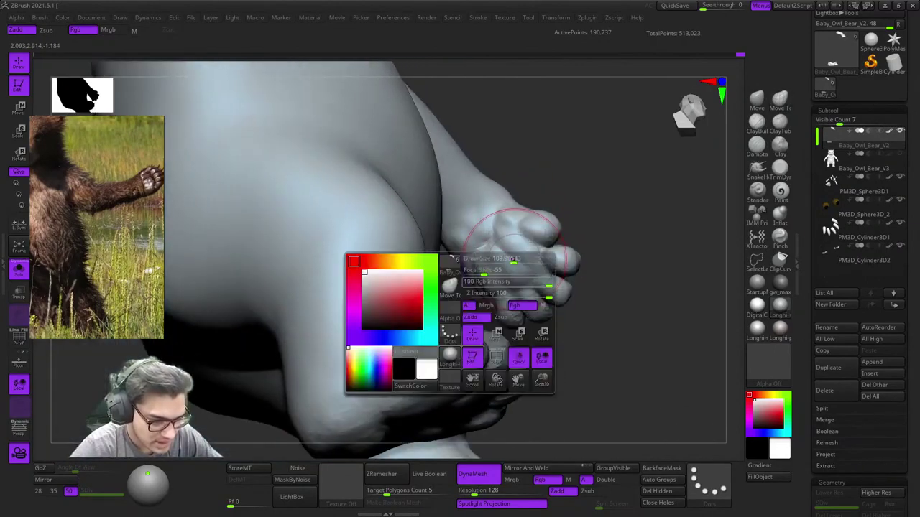
{"action": "mouse_move", "coordinate": [536, 230]}
{"action": "right_mouse_down", "text": "ctrl"}
{"action": "mouse_move", "coordinate": [528, 266]}
{"action": "mouse_move", "coordinate": [540, 288]}
{"action": "mouse_move", "coordinate": [521, 220]}
{"action": "mouse_move", "coordinate": [583, 167]}
{"action": "mouse_move", "coordinate": [519, 234]}
{"action": "mouse_move", "coordinate": [502, 277]}
{"action": "right_mouse_up", "text": "ctrl"}
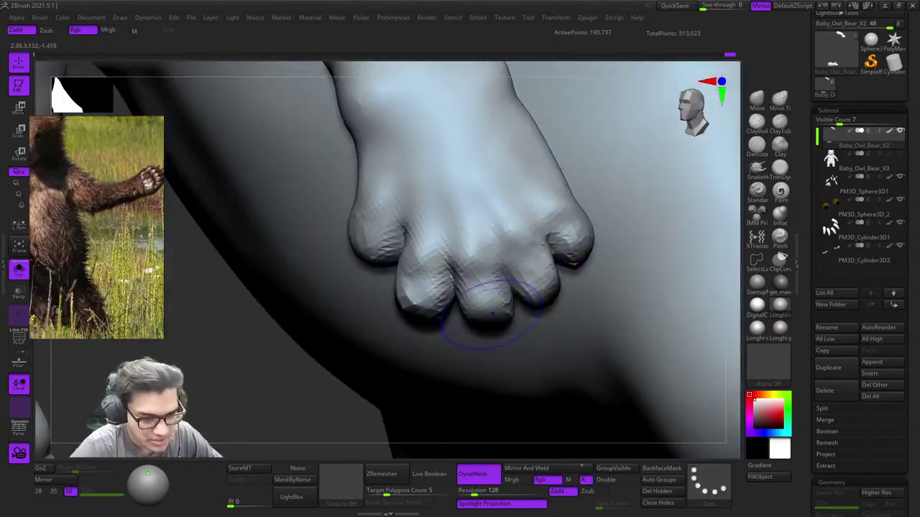
{"action": "left_click_drag", "start_coordinate": [444, 290], "coordinate": [381, 206], "text": "shift"}
{"action": "right_click_drag", "start_coordinate": [382, 206], "coordinate": [460, 241], "text": "alt"}
{"action": "mouse_move", "coordinate": [460, 241]}
{"action": "right_mouse_down", "text": "ctrl"}
{"action": "mouse_move", "coordinate": [496, 144]}
{"action": "mouse_move", "coordinate": [642, 170]}
{"action": "right_mouse_up", "text": "ctrl"}
Step: Reshape the end toe with Move Topological and open up the gap to the toe beside it
{"action": "left_click", "coordinate": [780, 100]}
{"action": "right_click_drag", "start_coordinate": [568, 259], "coordinate": [424, 225], "text": "alt"}
{"action": "right_click_drag", "start_coordinate": [424, 225], "coordinate": [431, 288], "text": "ctrl"}
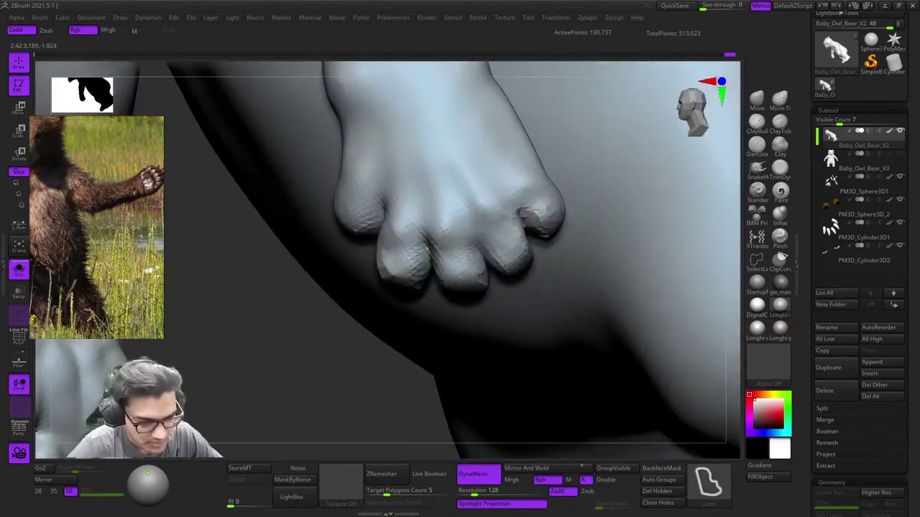
{"action": "right_click_drag", "start_coordinate": [574, 219], "coordinate": [582, 248], "text": "ctrl"}
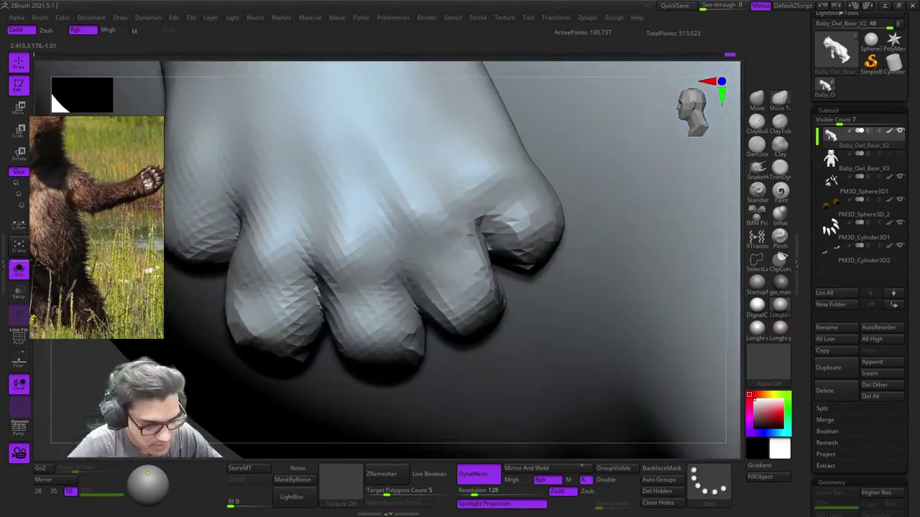
{"action": "right_click_drag", "start_coordinate": [500, 296], "coordinate": [618, 271], "text": "alt"}
{"action": "right_click_drag", "start_coordinate": [618, 270], "coordinate": [620, 226], "text": "ctrl"}
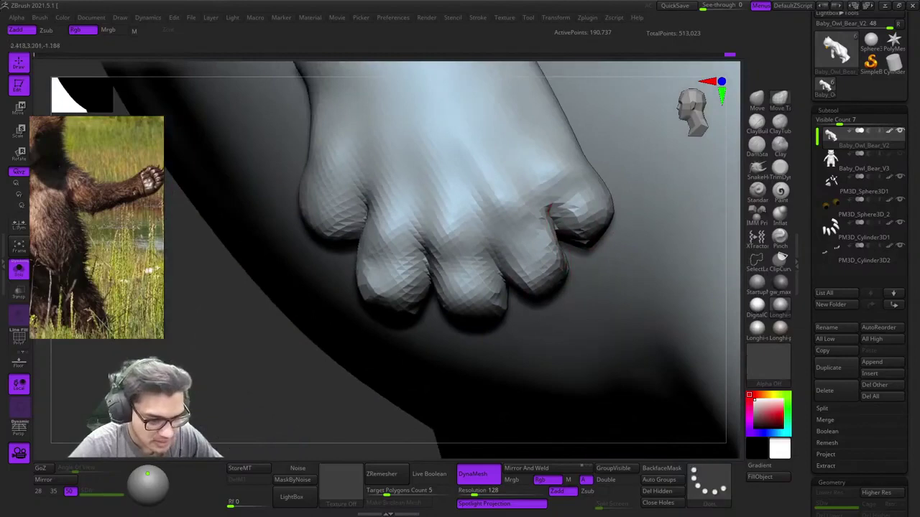
{"action": "right_click_drag", "start_coordinate": [492, 258], "coordinate": [514, 223], "text": "alt"}
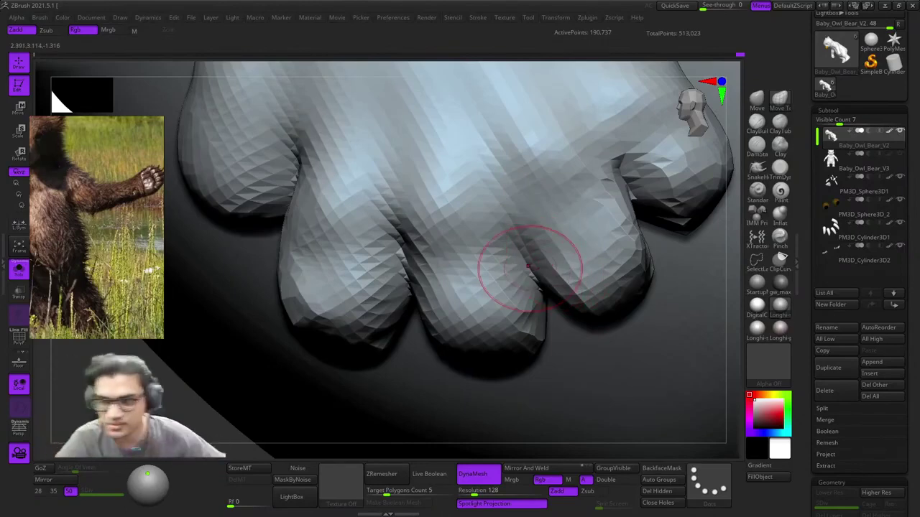
Step: Round the front paw's toes and tidy the creases between them with Move Topological, looking straight at the toe tips
{"action": "right_click_drag", "start_coordinate": [530, 268], "coordinate": [634, 269]}
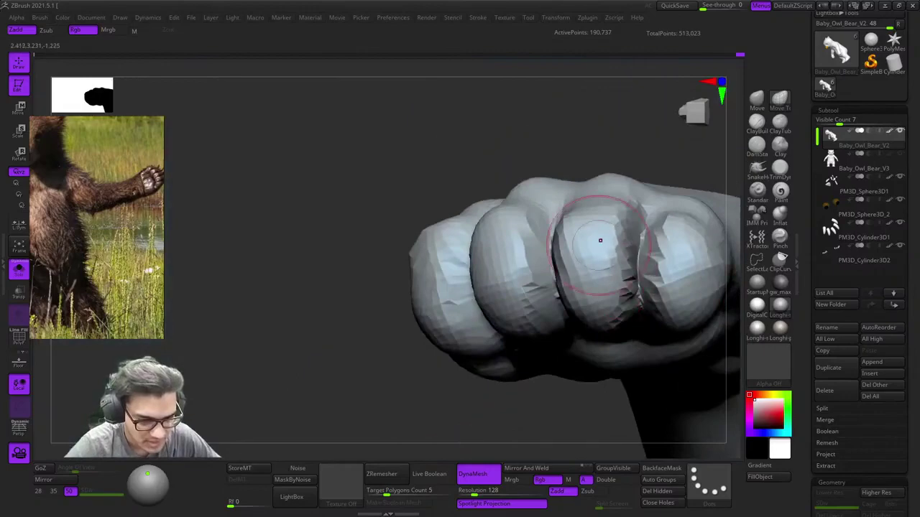
{"action": "right_click_drag", "start_coordinate": [600, 241], "coordinate": [609, 223]}
{"action": "mouse_move", "coordinate": [610, 223]}
{"action": "right_mouse_down", "text": "ctrl"}
{"action": "mouse_move", "coordinate": [646, 217]}
{"action": "mouse_move", "coordinate": [605, 215]}
{"action": "mouse_move", "coordinate": [618, 226]}
{"action": "right_mouse_up", "text": "ctrl"}
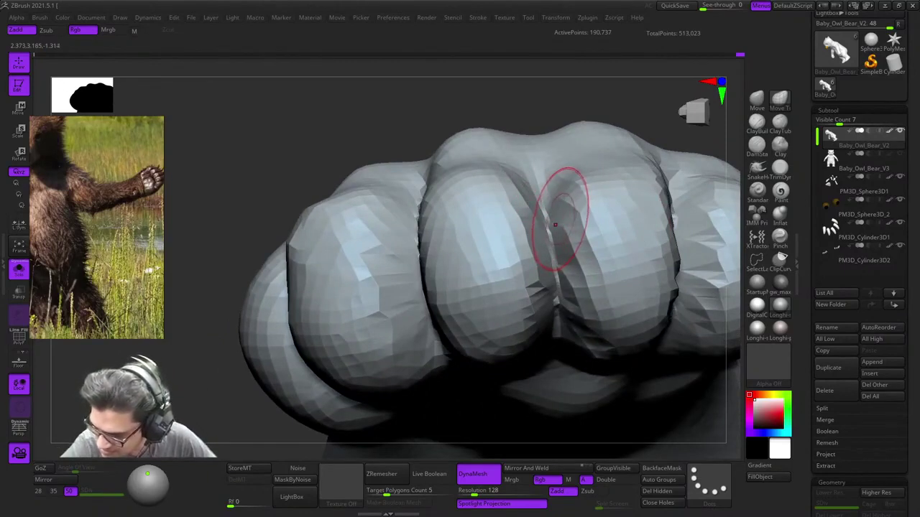
{"action": "right_click_drag", "start_coordinate": [555, 225], "coordinate": [595, 219]}
{"action": "right_click_drag", "start_coordinate": [595, 220], "coordinate": [621, 263], "text": "ctrl"}
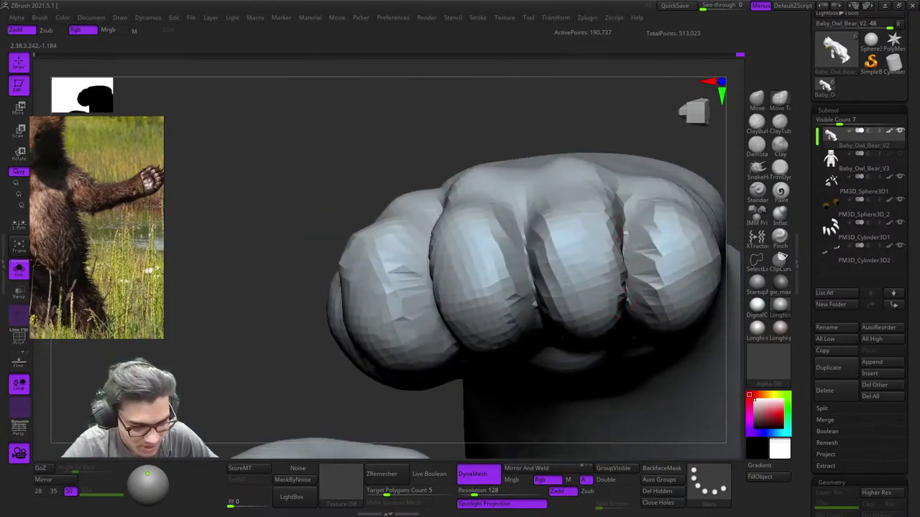
{"action": "right_click_drag", "start_coordinate": [504, 256], "coordinate": [611, 279], "text": "alt"}
{"action": "right_click_drag", "start_coordinate": [612, 279], "coordinate": [583, 279], "text": "ctrl"}
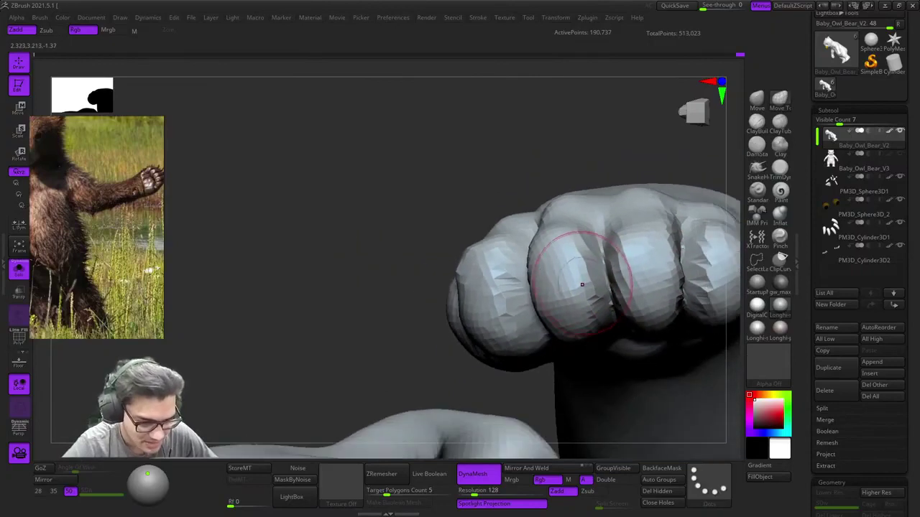
Step: Clear the mask from the arms with the whole body in view
{"action": "mouse_move", "coordinate": [681, 249]}
{"action": "right_mouse_down"}
{"action": "mouse_move", "coordinate": [523, 288]}
{"action": "mouse_move", "coordinate": [530, 247]}
{"action": "mouse_move", "coordinate": [565, 349]}
{"action": "mouse_move", "coordinate": [429, 196]}
{"action": "mouse_move", "coordinate": [424, 172]}
{"action": "right_mouse_up"}
{"action": "mouse_move", "coordinate": [424, 173]}
{"action": "right_mouse_down"}
{"action": "mouse_move", "coordinate": [463, 302]}
{"action": "mouse_move", "coordinate": [542, 251]}
{"action": "right_mouse_up"}
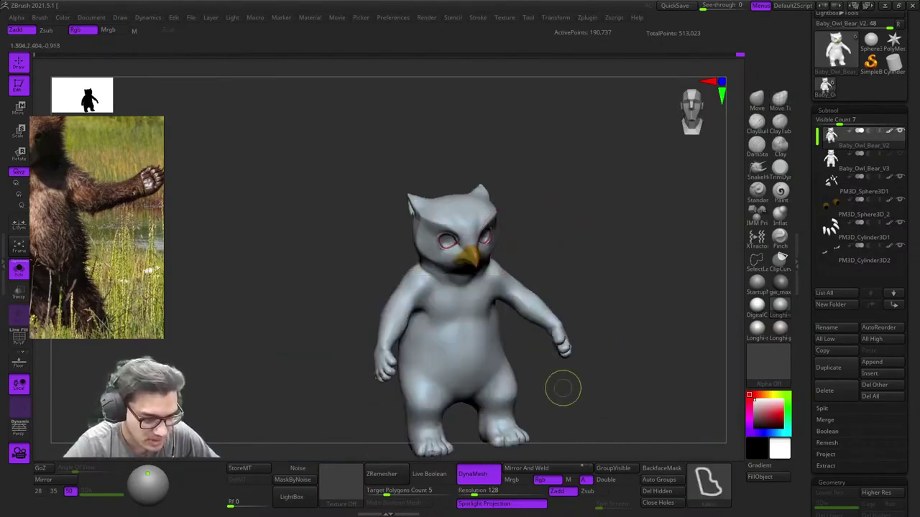
{"action": "left_click_drag", "start_coordinate": [565, 388], "coordinate": [496, 218], "text": "ctrl"}
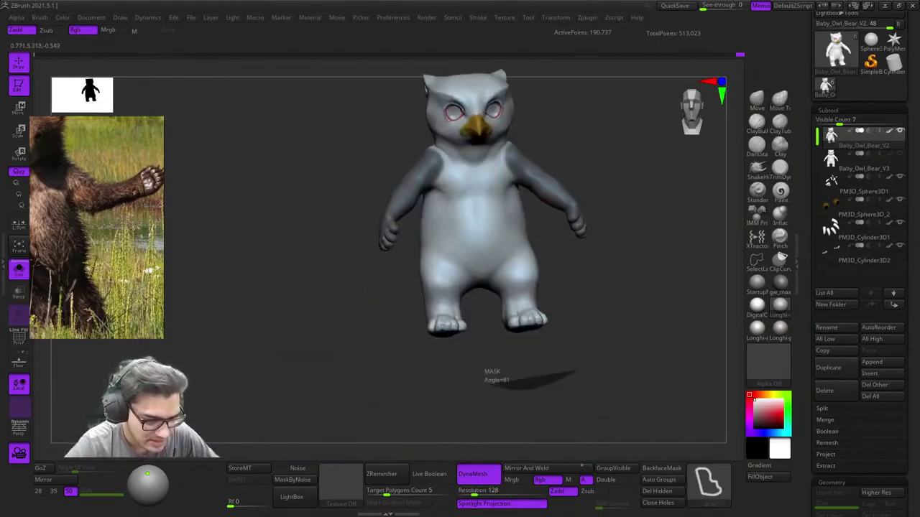
{"action": "right_click_drag", "start_coordinate": [575, 216], "coordinate": [602, 225]}
{"action": "left_click_drag", "start_coordinate": [602, 224], "coordinate": [619, 245], "text": "ctrl"}
Step: Adjust the curl and spacing of the front paw's toes from above and behind the arm with Move Topological
{"action": "right_click_drag", "start_coordinate": [619, 244], "coordinate": [589, 308]}
{"action": "mouse_move", "coordinate": [499, 239]}
{"action": "right_mouse_down"}
{"action": "mouse_move", "coordinate": [534, 281]}
{"action": "mouse_move", "coordinate": [554, 259]}
{"action": "mouse_move", "coordinate": [503, 251]}
{"action": "mouse_move", "coordinate": [535, 323]}
{"action": "mouse_move", "coordinate": [551, 300]}
{"action": "mouse_move", "coordinate": [550, 366]}
{"action": "mouse_move", "coordinate": [564, 239]}
{"action": "mouse_move", "coordinate": [495, 280]}
{"action": "mouse_move", "coordinate": [479, 312]}
{"action": "mouse_move", "coordinate": [548, 234]}
{"action": "mouse_move", "coordinate": [546, 171]}
{"action": "mouse_move", "coordinate": [536, 172]}
{"action": "mouse_move", "coordinate": [625, 162]}
{"action": "mouse_move", "coordinate": [424, 302]}
{"action": "mouse_move", "coordinate": [570, 190]}
{"action": "mouse_move", "coordinate": [561, 245]}
{"action": "mouse_move", "coordinate": [539, 280]}
{"action": "mouse_move", "coordinate": [323, 352]}
{"action": "mouse_move", "coordinate": [402, 367]}
{"action": "mouse_move", "coordinate": [553, 180]}
{"action": "mouse_move", "coordinate": [550, 266]}
{"action": "mouse_move", "coordinate": [499, 248]}
{"action": "right_mouse_up"}
{"action": "right_click_drag", "start_coordinate": [478, 211], "coordinate": [478, 287], "text": "ctrl"}
{"action": "right_click_drag", "start_coordinate": [478, 287], "coordinate": [443, 272]}
{"action": "right_click_drag", "start_coordinate": [572, 147], "coordinate": [542, 194]}
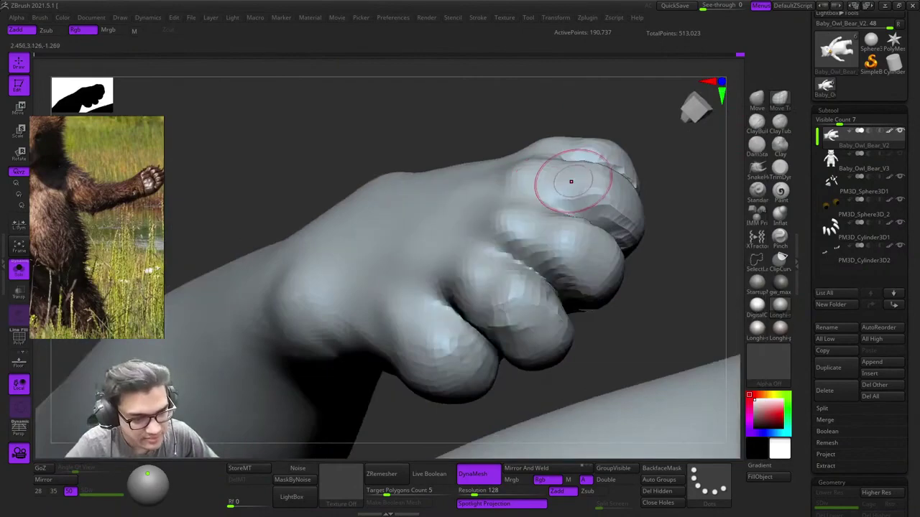
{"action": "right_click_drag", "start_coordinate": [575, 169], "coordinate": [564, 217]}
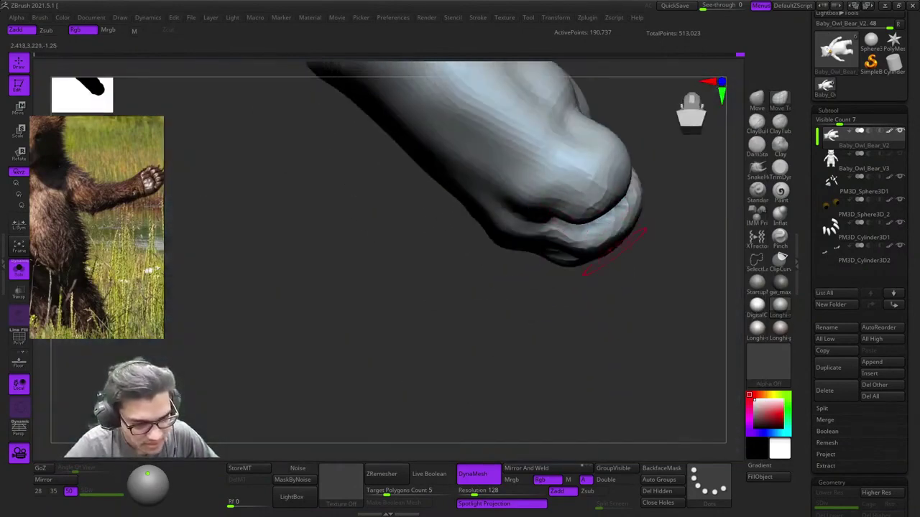
{"action": "right_click_drag", "start_coordinate": [614, 251], "coordinate": [599, 317]}
{"action": "right_click_drag", "start_coordinate": [596, 212], "coordinate": [624, 199]}
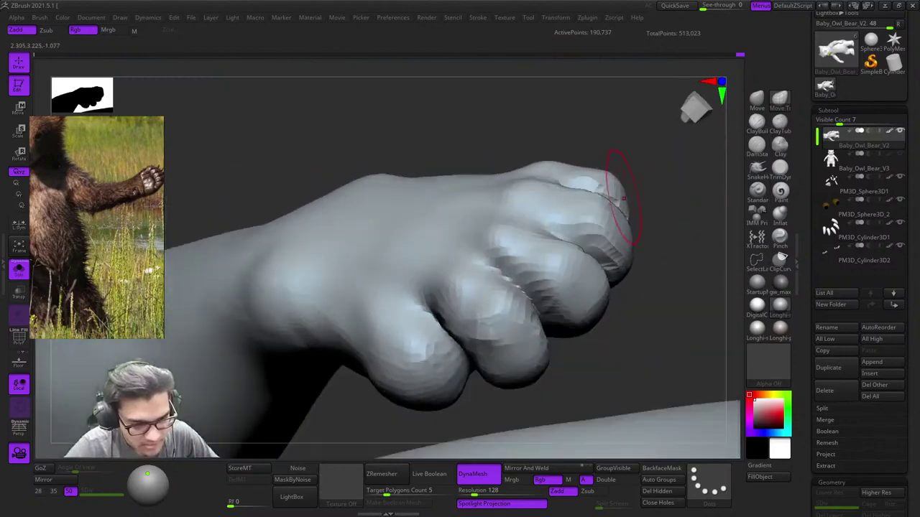
Step: Pull the far and outer toes into a rounder curled profile with Move Topological, checking them from the side and underneath
{"action": "left_click_drag", "start_coordinate": [619, 199], "coordinate": [630, 180]}
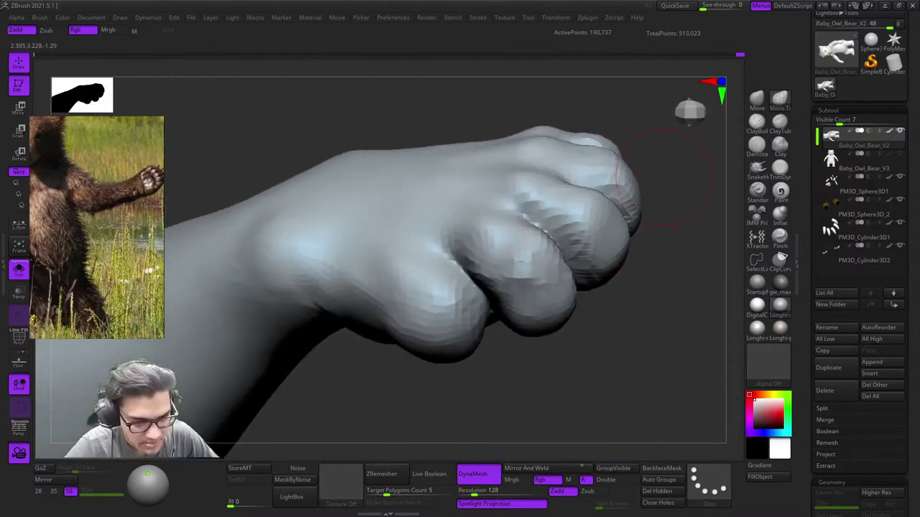
{"action": "right_click_drag", "start_coordinate": [630, 180], "coordinate": [623, 149]}
{"action": "right_click_drag", "start_coordinate": [605, 241], "coordinate": [623, 215]}
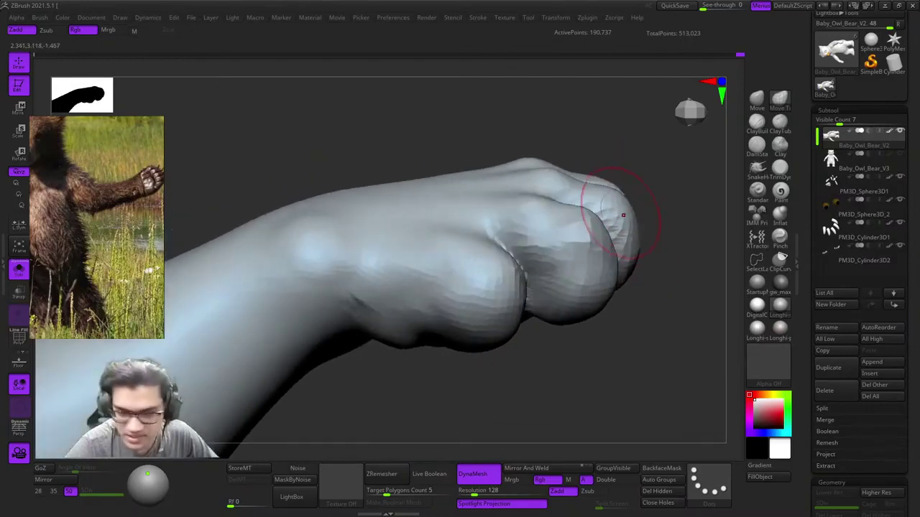
{"action": "left_click_drag", "start_coordinate": [614, 237], "coordinate": [585, 272]}
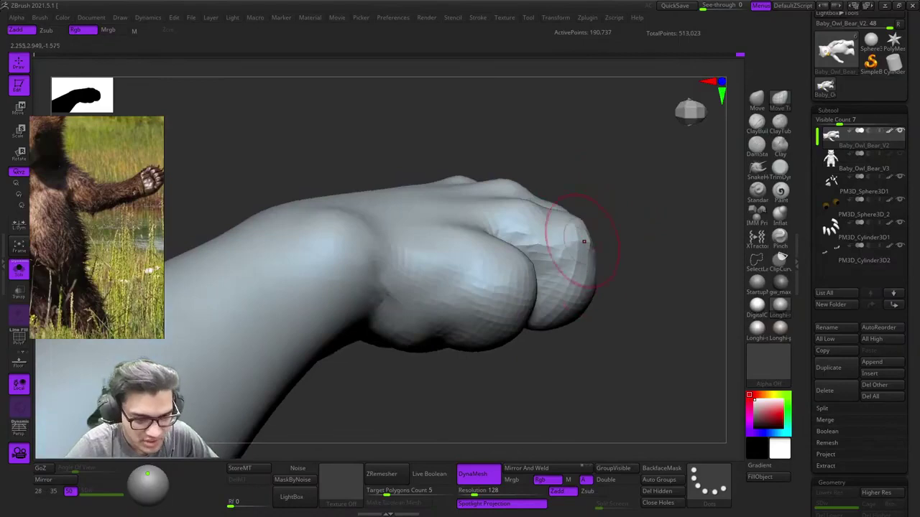
{"action": "mouse_move", "coordinate": [508, 258]}
{"action": "right_mouse_down", "text": "alt"}
{"action": "mouse_move", "coordinate": [585, 230]}
{"action": "mouse_move", "coordinate": [552, 201]}
{"action": "mouse_move", "coordinate": [574, 263]}
{"action": "right_mouse_up", "text": "alt"}
{"action": "left_click_drag", "start_coordinate": [595, 219], "coordinate": [613, 206]}
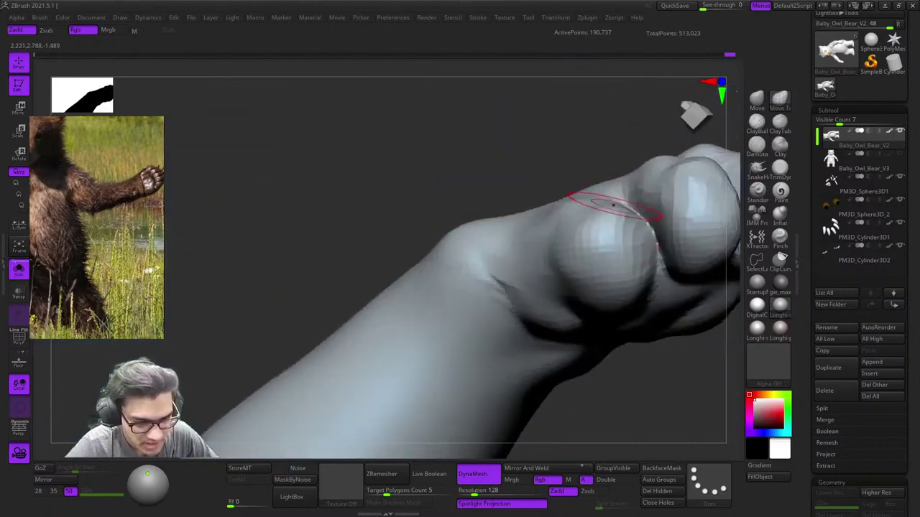
Step: Round the front paw's toes and refine the gaps between them with Move Topological, checking the toe tips from several angles
{"action": "right_click_drag", "start_coordinate": [610, 231], "coordinate": [463, 214], "text": "alt"}
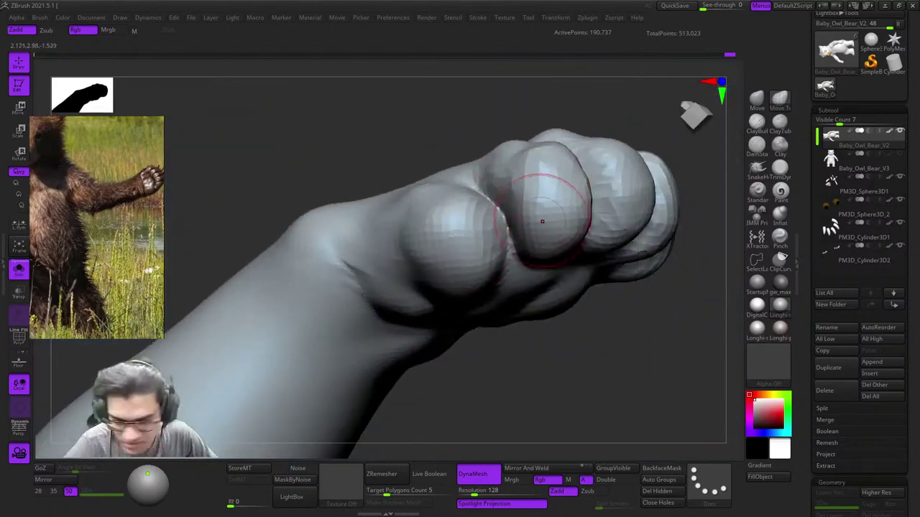
{"action": "mouse_move", "coordinate": [522, 199]}
{"action": "right_mouse_down", "text": "alt"}
{"action": "mouse_move", "coordinate": [537, 249]}
{"action": "mouse_move", "coordinate": [550, 178]}
{"action": "mouse_move", "coordinate": [572, 164]}
{"action": "right_mouse_up", "text": "alt"}
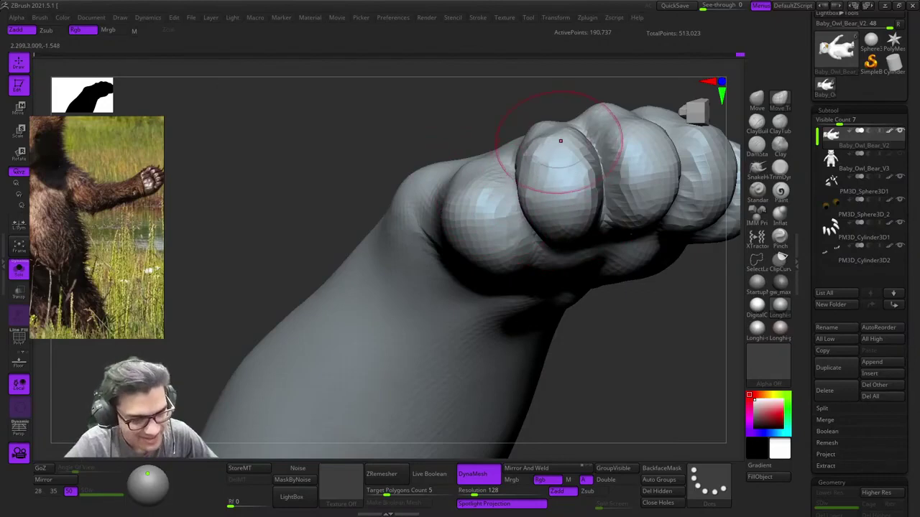
{"action": "mouse_move", "coordinate": [544, 188]}
{"action": "right_mouse_down"}
{"action": "mouse_move", "coordinate": [550, 215]}
{"action": "mouse_move", "coordinate": [452, 221]}
{"action": "mouse_move", "coordinate": [495, 217]}
{"action": "mouse_move", "coordinate": [527, 200]}
{"action": "right_mouse_up"}
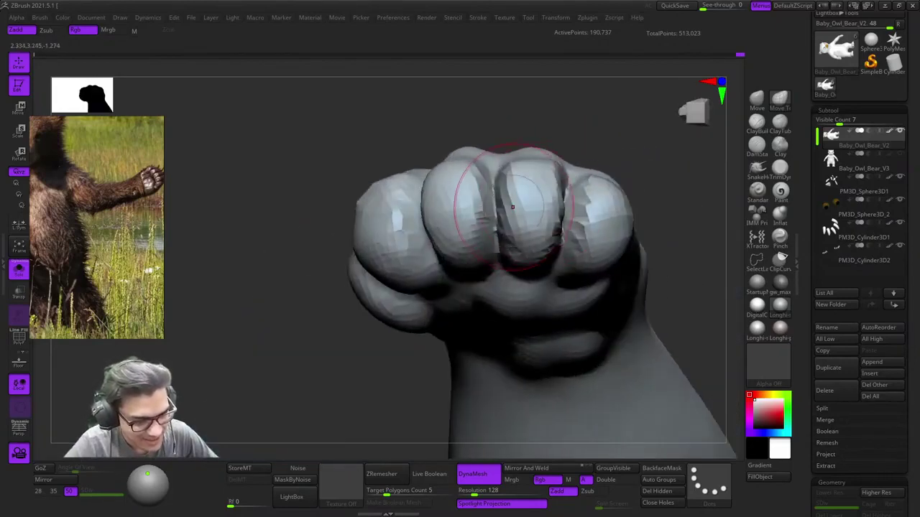
{"action": "key", "text": "space"}
{"action": "mouse_move", "coordinate": [519, 214]}
{"action": "left_mouse_down"}
{"action": "mouse_move", "coordinate": [506, 214]}
{"action": "mouse_move", "coordinate": [546, 219]}
{"action": "left_mouse_up"}
{"action": "key", "text": "space"}
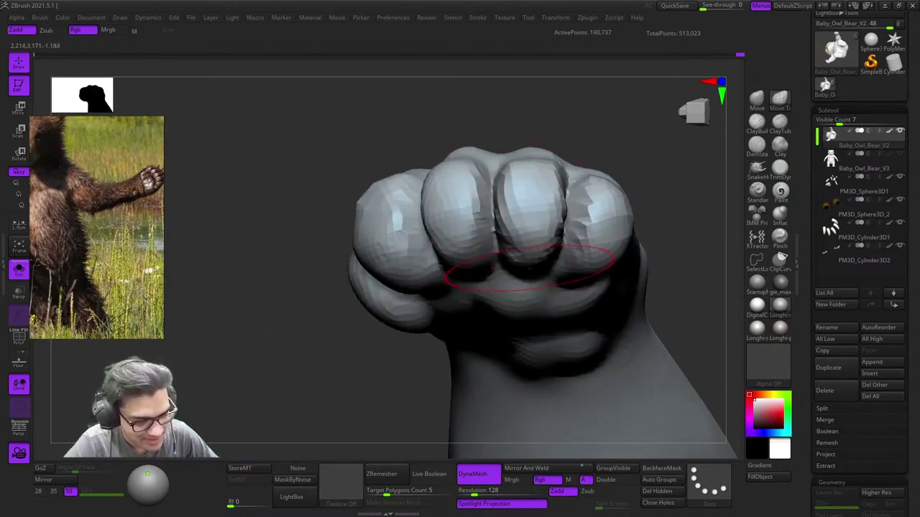
{"action": "mouse_move", "coordinate": [544, 208]}
{"action": "right_mouse_down"}
{"action": "mouse_move", "coordinate": [575, 225]}
{"action": "mouse_move", "coordinate": [571, 219]}
{"action": "right_mouse_up"}
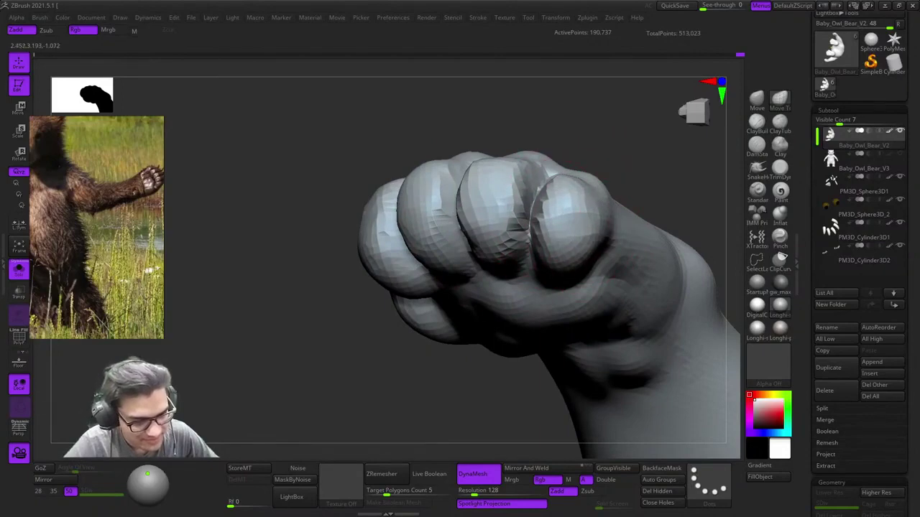
Step: Adjust the wrist and the back of the front paw with Move Topological, judging the arm against the body in side view
{"action": "right_click_drag", "start_coordinate": [572, 220], "coordinate": [568, 86], "text": "ctrl"}
{"action": "right_click_drag", "start_coordinate": [475, 276], "coordinate": [560, 208], "text": "alt"}
{"action": "right_click_drag", "start_coordinate": [460, 209], "coordinate": [561, 266]}
{"action": "right_click_drag", "start_coordinate": [560, 266], "coordinate": [538, 123]}
{"action": "right_click_drag", "start_coordinate": [538, 122], "coordinate": [528, 215], "text": "ctrl"}
{"action": "right_click_drag", "start_coordinate": [528, 215], "coordinate": [476, 349], "text": "alt"}
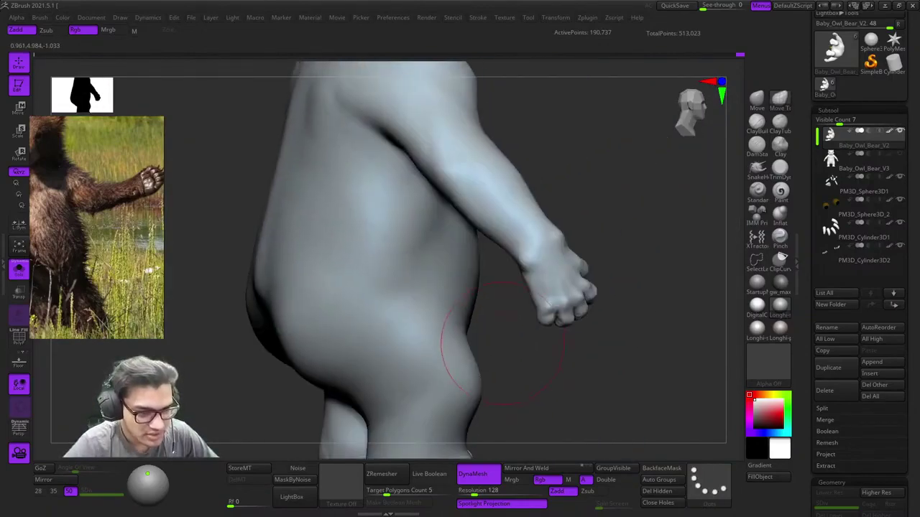
{"action": "right_click_drag", "start_coordinate": [503, 194], "coordinate": [557, 266], "text": "ctrl"}
{"action": "key", "text": "space"}
{"action": "left_click_drag", "start_coordinate": [557, 266], "coordinate": [542, 266]}
{"action": "right_click_drag", "start_coordinate": [495, 255], "coordinate": [527, 246]}
{"action": "key", "text": "space"}
{"action": "left_click_drag", "start_coordinate": [528, 245], "coordinate": [514, 246]}
{"action": "mouse_move", "coordinate": [513, 246]}
{"action": "right_mouse_down"}
{"action": "mouse_move", "coordinate": [467, 258]}
{"action": "mouse_move", "coordinate": [552, 265]}
{"action": "mouse_move", "coordinate": [536, 285]}
{"action": "mouse_move", "coordinate": [611, 229]}
{"action": "mouse_move", "coordinate": [448, 226]}
{"action": "mouse_move", "coordinate": [513, 216]}
{"action": "mouse_move", "coordinate": [538, 304]}
{"action": "mouse_move", "coordinate": [515, 252]}
{"action": "mouse_move", "coordinate": [489, 284]}
{"action": "mouse_move", "coordinate": [612, 214]}
{"action": "right_mouse_up"}
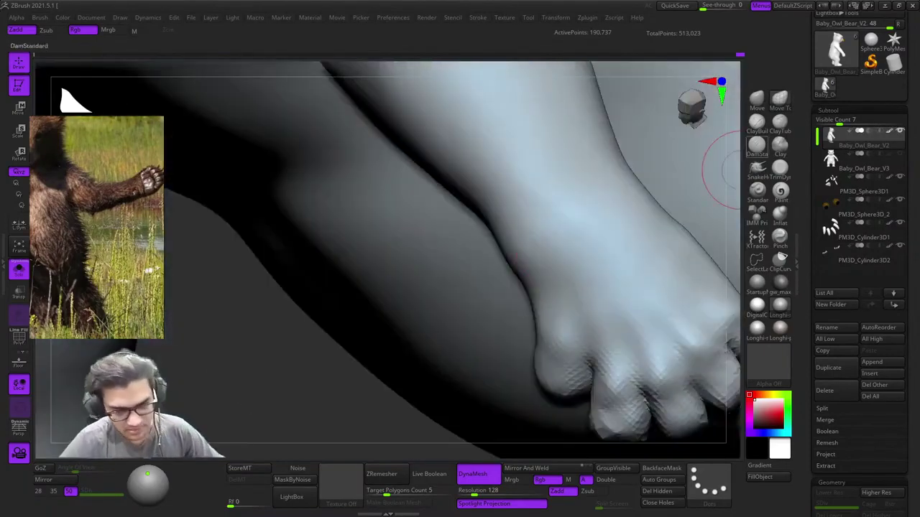
Step: Add volume to the wrist just above the front paw with ClayBuildup
{"action": "left_click", "coordinate": [756, 122]}
{"action": "right_click_drag", "start_coordinate": [595, 184], "coordinate": [567, 193]}
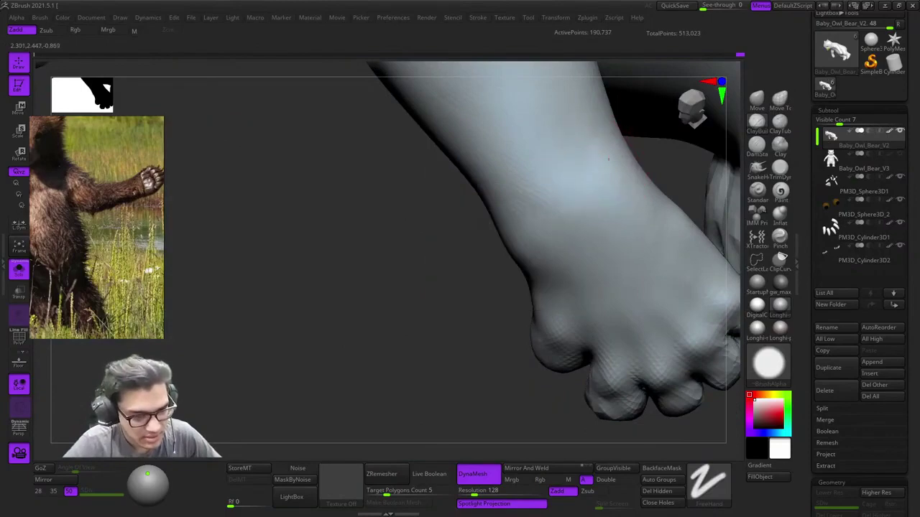
{"action": "right_click_drag", "start_coordinate": [609, 160], "coordinate": [603, 185]}
{"action": "right_click_drag", "start_coordinate": [629, 152], "coordinate": [609, 147]}
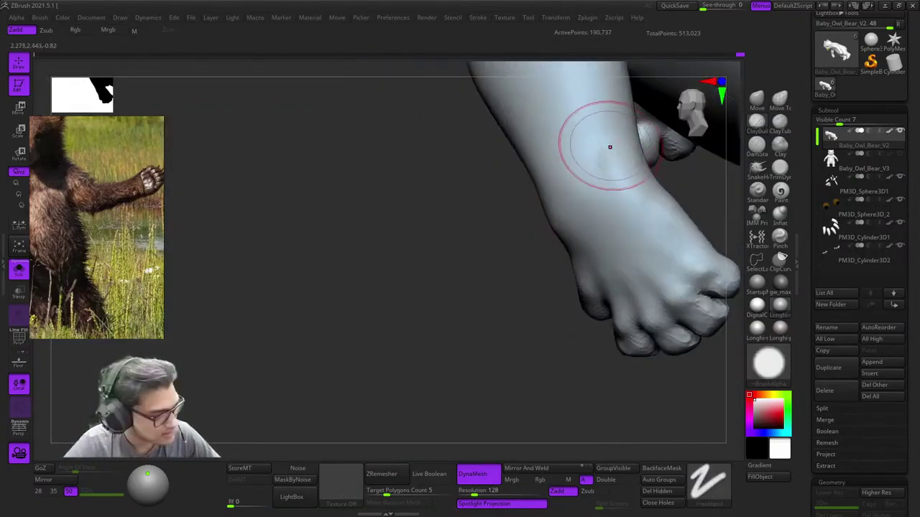
Step: Find the grizzly anatomy breakdown on the reference board and examine the foreleg's muscles and paw up close
{"action": "scroll", "coordinate": [100, 241], "scroll_direction": "down", "scroll_amount": 8}
{"action": "middle_click_drag", "start_coordinate": [100, 240], "coordinate": [158, 126]}
{"action": "scroll", "coordinate": [111, 215], "scroll_direction": "down", "scroll_amount": 4}
{"action": "scroll", "coordinate": [81, 305], "scroll_direction": "up", "scroll_amount": 10}
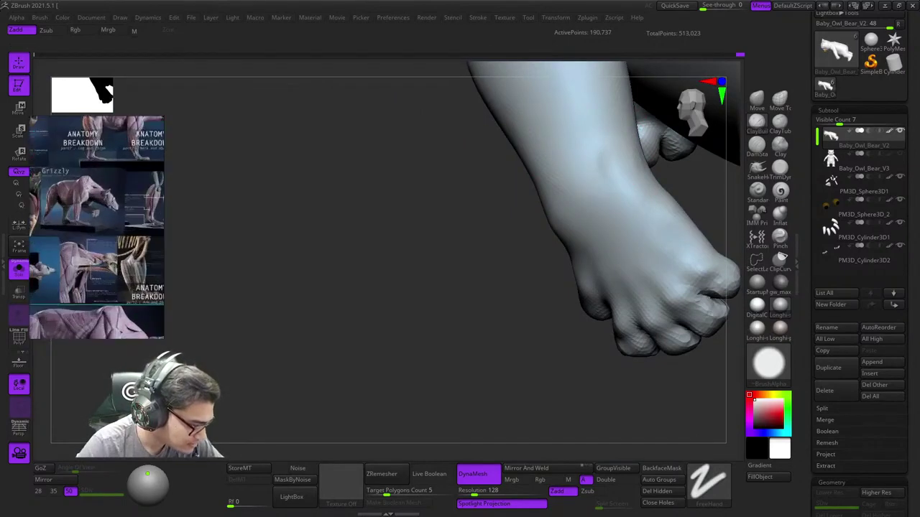
{"action": "middle_click_drag", "start_coordinate": [74, 228], "coordinate": [104, 226]}
{"action": "scroll", "coordinate": [101, 233], "scroll_direction": "up", "scroll_amount": 3}
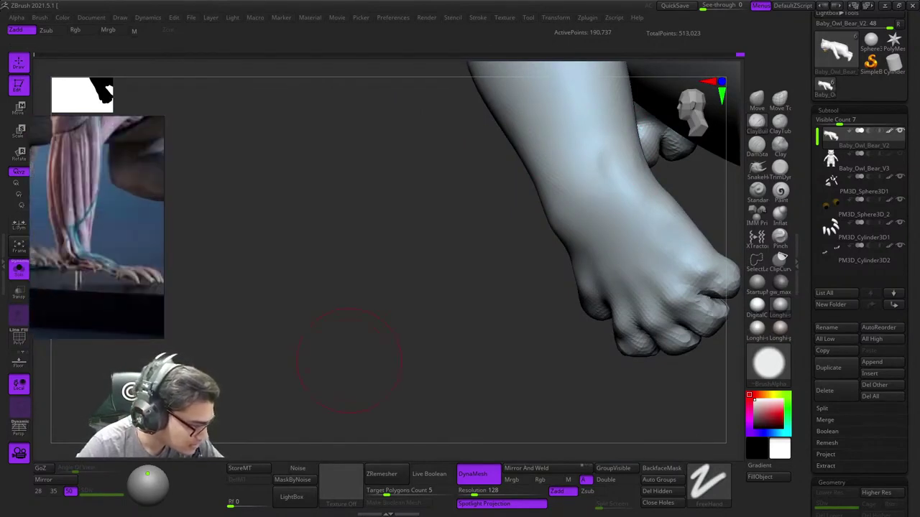
Step: Build up the bony knob on the wrist and the forearm's upper mass with a smaller ClayBuildup brush
{"action": "right_click_drag", "start_coordinate": [632, 207], "coordinate": [539, 208]}
{"action": "mouse_move", "coordinate": [539, 209]}
{"action": "right_mouse_down"}
{"action": "mouse_move", "coordinate": [581, 218]}
{"action": "mouse_move", "coordinate": [560, 340]}
{"action": "mouse_move", "coordinate": [529, 258]}
{"action": "mouse_move", "coordinate": [491, 232]}
{"action": "mouse_move", "coordinate": [486, 305]}
{"action": "right_mouse_up"}
{"action": "right_click", "coordinate": [486, 275]}
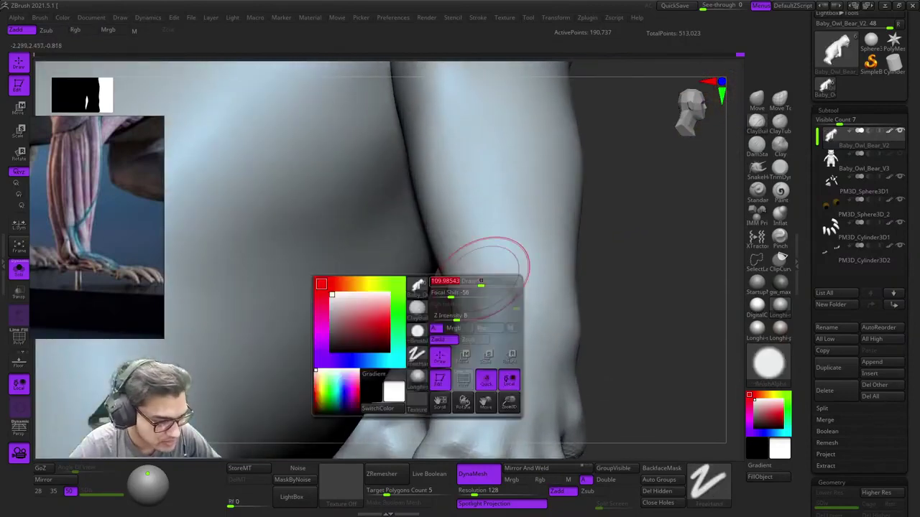
{"action": "right_click_drag", "start_coordinate": [470, 251], "coordinate": [490, 314], "text": "alt"}
{"action": "right_click_drag", "start_coordinate": [490, 314], "coordinate": [485, 254], "text": "ctrl"}
{"action": "key", "text": "space"}
{"action": "left_click_drag", "start_coordinate": [479, 230], "coordinate": [466, 229]}
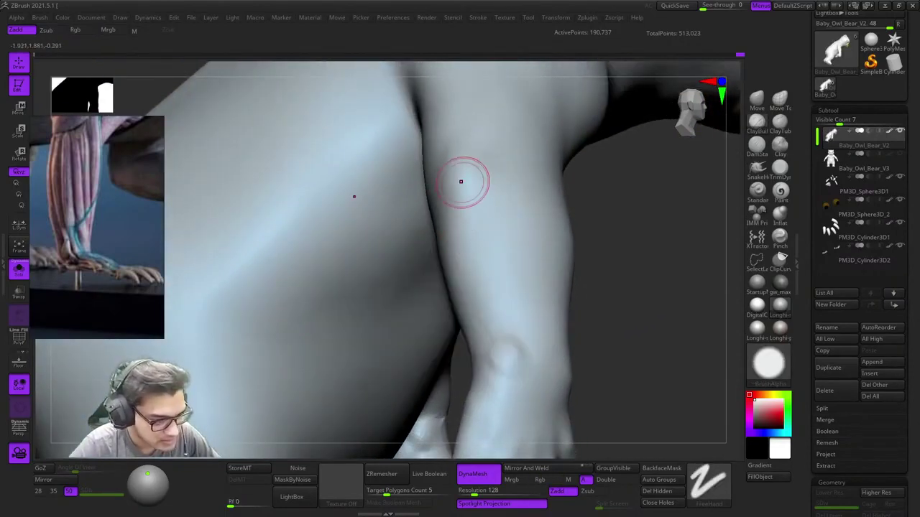
{"action": "key", "text": "space"}
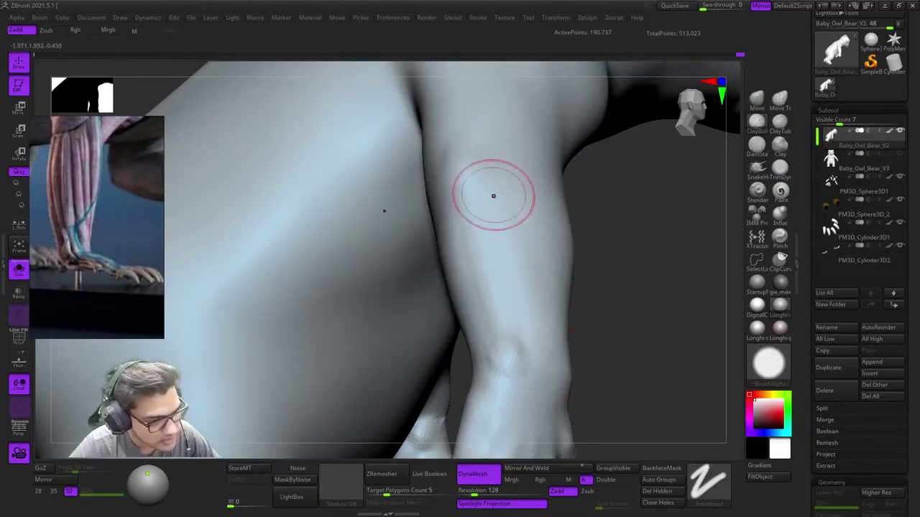
Step: Build up long muscle and tendon ridges along the forearm with ClayBuildup, working from the side and underneath
{"action": "right_click_drag", "start_coordinate": [534, 295], "coordinate": [508, 261]}
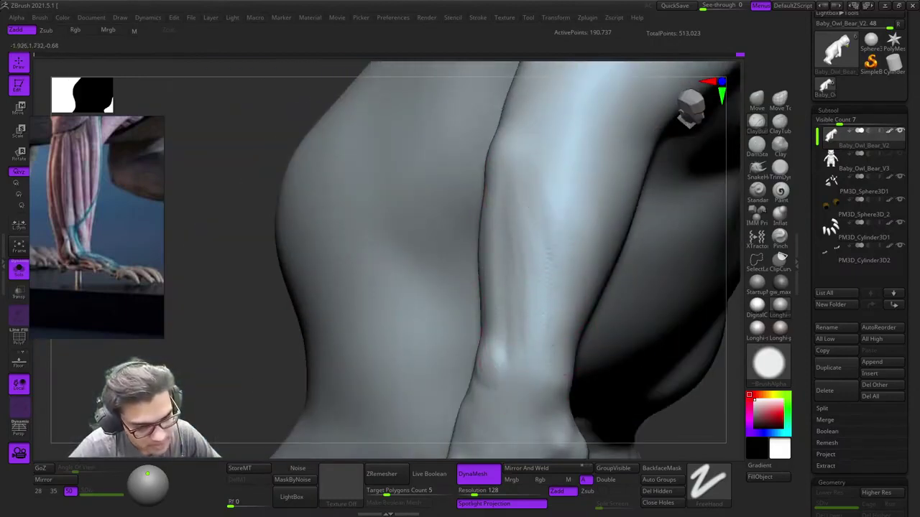
{"action": "mouse_move", "coordinate": [537, 302]}
{"action": "right_mouse_down"}
{"action": "mouse_move", "coordinate": [557, 264]}
{"action": "mouse_move", "coordinate": [538, 213]}
{"action": "right_mouse_up"}
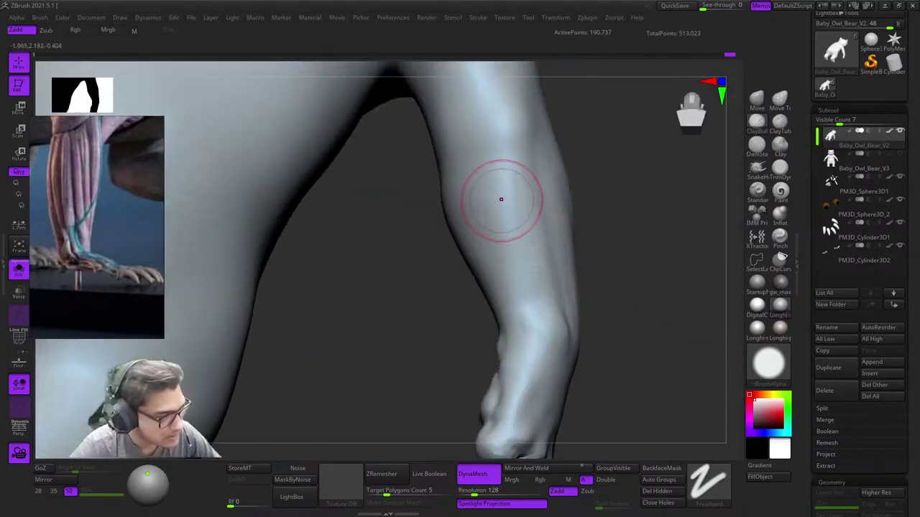
{"action": "mouse_move", "coordinate": [513, 308]}
{"action": "left_mouse_down"}
{"action": "mouse_move", "coordinate": [516, 237]}
{"action": "mouse_move", "coordinate": [535, 276]}
{"action": "left_mouse_up"}
{"action": "right_click_drag", "start_coordinate": [542, 275], "coordinate": [506, 288]}
Step: Smooth the forearm ridges and the wrist so they blend into the back of the front paw
{"action": "left_click_drag", "start_coordinate": [547, 304], "coordinate": [543, 213], "text": "shift"}
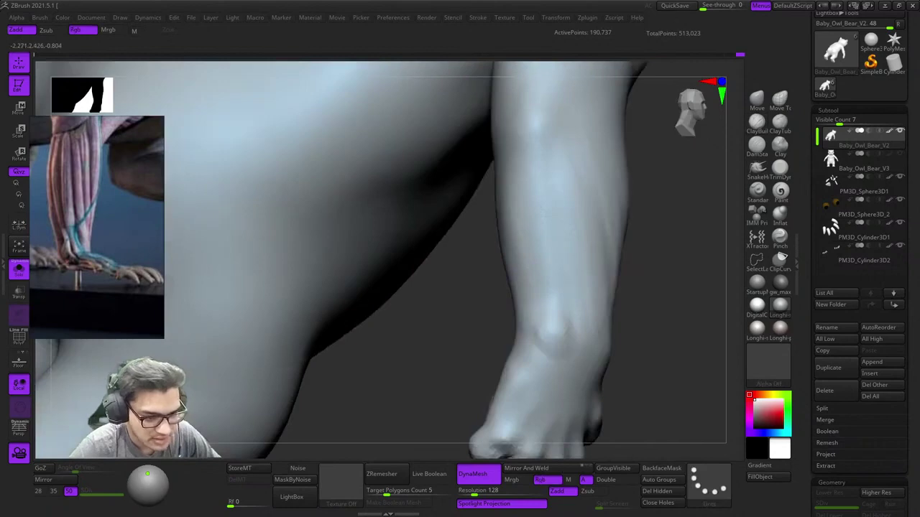
{"action": "mouse_move", "coordinate": [544, 223]}
{"action": "right_mouse_down"}
{"action": "mouse_move", "coordinate": [593, 303]}
{"action": "mouse_move", "coordinate": [528, 309]}
{"action": "mouse_move", "coordinate": [561, 345]}
{"action": "right_mouse_up"}
{"action": "left_click_drag", "start_coordinate": [561, 345], "coordinate": [579, 309], "text": "shift"}
{"action": "mouse_move", "coordinate": [575, 309]}
{"action": "right_mouse_down"}
{"action": "mouse_move", "coordinate": [554, 206]}
{"action": "mouse_move", "coordinate": [597, 208]}
{"action": "right_mouse_up"}
{"action": "right_click_drag", "start_coordinate": [664, 248], "coordinate": [571, 246]}
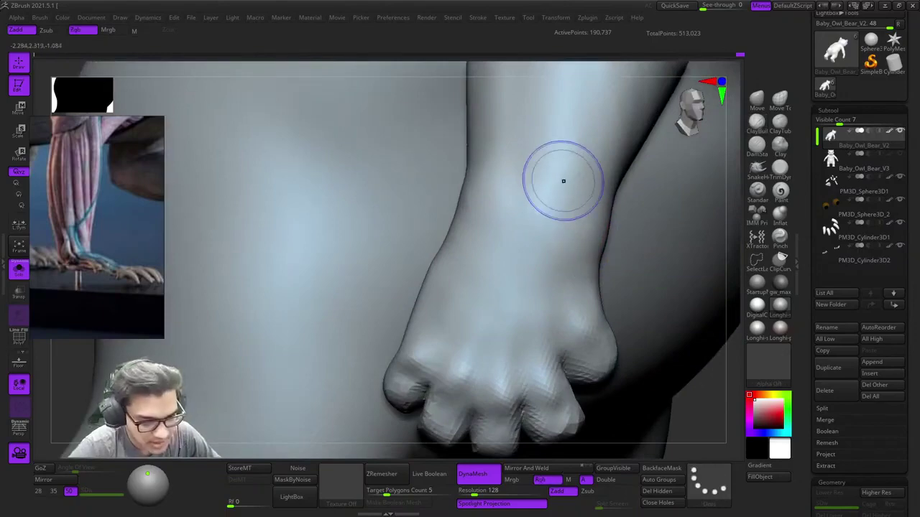
{"action": "left_click_drag", "start_coordinate": [563, 181], "coordinate": [529, 204], "text": "shift"}
{"action": "right_click_drag", "start_coordinate": [529, 205], "coordinate": [557, 207]}
{"action": "left_click_drag", "start_coordinate": [557, 207], "coordinate": [546, 230], "text": "shift"}
{"action": "mouse_move", "coordinate": [575, 237]}
{"action": "right_mouse_down"}
{"action": "mouse_move", "coordinate": [650, 252]}
{"action": "mouse_move", "coordinate": [646, 208]}
{"action": "right_mouse_up"}
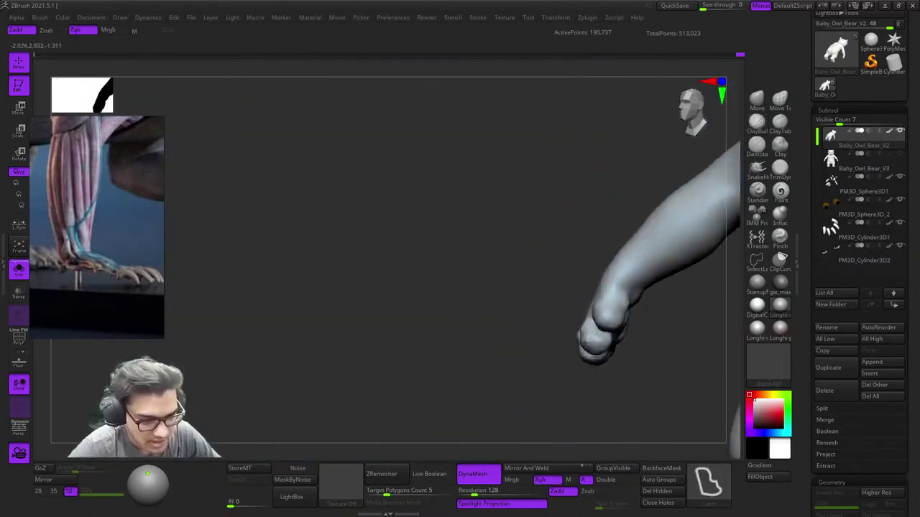
Step: Add fullness to the forearm with ClayBuildup, checking the arm's proportions against the whole body from the front
{"action": "right_click_drag", "start_coordinate": [535, 287], "coordinate": [598, 290]}
{"action": "key", "text": "shift+f"}
{"action": "key", "text": "shift+f"}
{"action": "key", "text": "f"}
{"action": "mouse_move", "coordinate": [647, 273]}
{"action": "right_mouse_down", "text": "shift"}
{"action": "mouse_move", "coordinate": [605, 284]}
{"action": "mouse_move", "coordinate": [655, 208]}
{"action": "mouse_move", "coordinate": [643, 173]}
{"action": "right_mouse_up", "text": "shift"}
{"action": "mouse_move", "coordinate": [503, 208]}
{"action": "right_mouse_down"}
{"action": "mouse_move", "coordinate": [438, 214]}
{"action": "mouse_move", "coordinate": [565, 266]}
{"action": "mouse_move", "coordinate": [559, 291]}
{"action": "right_mouse_up"}
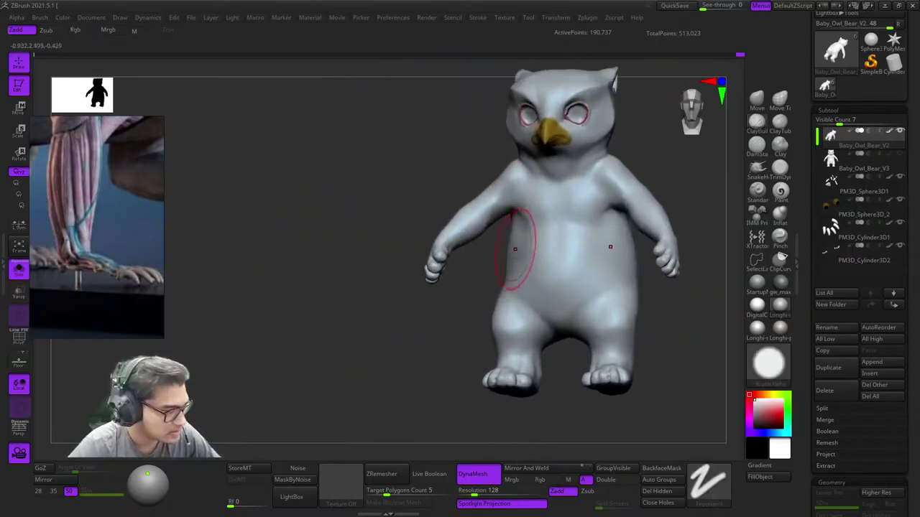
{"action": "right_click_drag", "start_coordinate": [515, 249], "coordinate": [488, 208]}
{"action": "mouse_move", "coordinate": [489, 209]}
{"action": "right_mouse_down", "text": "ctrl"}
{"action": "mouse_move", "coordinate": [486, 247]}
{"action": "mouse_move", "coordinate": [460, 287]}
{"action": "mouse_move", "coordinate": [431, 273]}
{"action": "mouse_move", "coordinate": [433, 248]}
{"action": "right_mouse_up", "text": "ctrl"}
{"action": "mouse_move", "coordinate": [433, 248]}
{"action": "right_mouse_down"}
{"action": "mouse_move", "coordinate": [500, 195]}
{"action": "mouse_move", "coordinate": [564, 220]}
{"action": "right_mouse_up"}
{"action": "right_click_drag", "start_coordinate": [502, 235], "coordinate": [479, 262]}
{"action": "right_click_drag", "start_coordinate": [563, 253], "coordinate": [535, 216]}
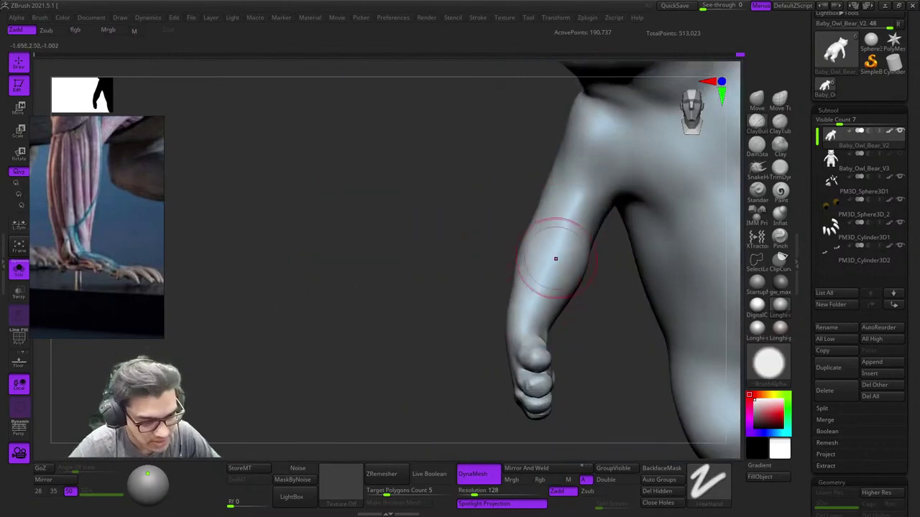
{"action": "mouse_move", "coordinate": [555, 258]}
{"action": "right_mouse_down", "text": "ctrl"}
{"action": "mouse_move", "coordinate": [557, 219]}
{"action": "mouse_move", "coordinate": [543, 234]}
{"action": "right_mouse_up", "text": "ctrl"}
Step: Reshape the arm's contour toward the shoulder with Move Topological, using the pectoral muscle anatomy reference
{"action": "left_click", "coordinate": [779, 99]}
{"action": "key", "text": "space"}
{"action": "mouse_move", "coordinate": [580, 172]}
{"action": "right_mouse_down"}
{"action": "mouse_move", "coordinate": [553, 232]}
{"action": "mouse_move", "coordinate": [569, 257]}
{"action": "right_mouse_up"}
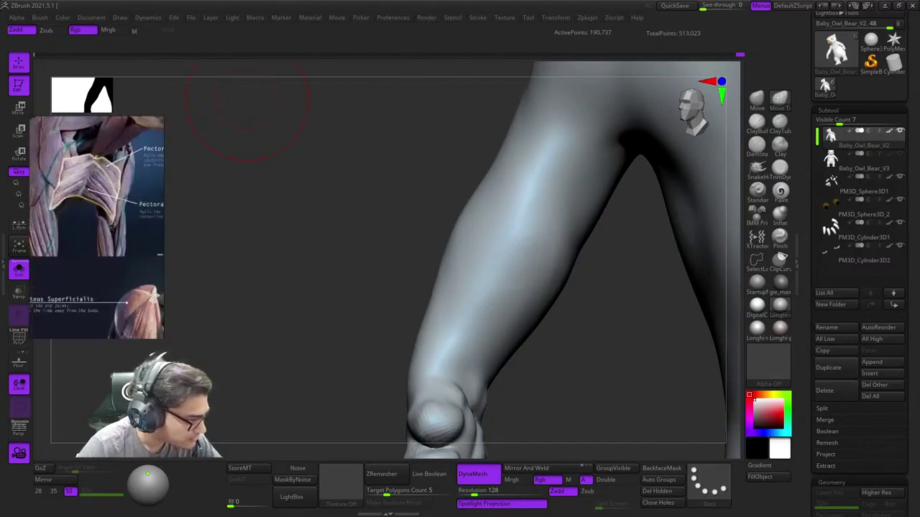
{"action": "right_click_drag", "start_coordinate": [521, 186], "coordinate": [550, 216]}
{"action": "right_click", "coordinate": [479, 255]}
{"action": "mouse_move", "coordinate": [509, 185]}
{"action": "right_mouse_down"}
{"action": "mouse_move", "coordinate": [538, 202]}
{"action": "mouse_move", "coordinate": [523, 167]}
{"action": "mouse_move", "coordinate": [522, 177]}
{"action": "right_mouse_up"}
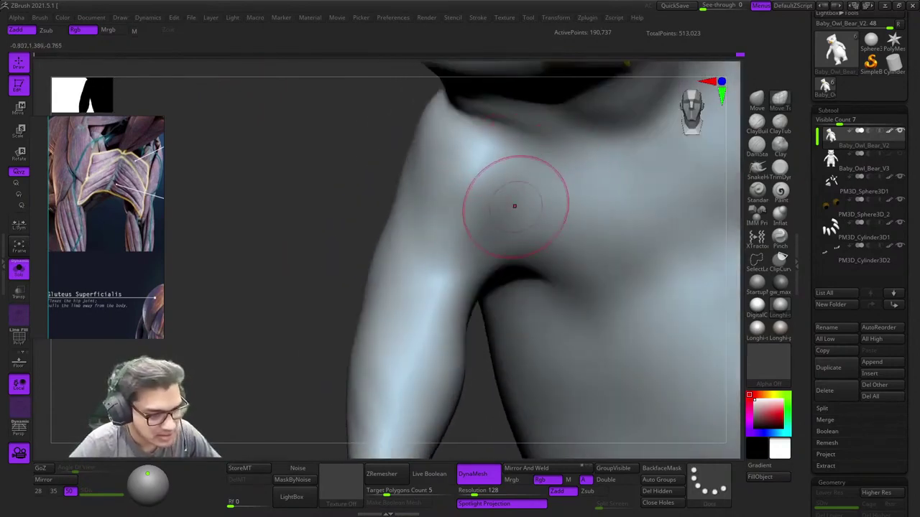
Step: Adjust the armpit and the inner contour of the upper arm with Move Topological, checking the shoulder from the front
{"action": "right_click_drag", "start_coordinate": [486, 239], "coordinate": [493, 132], "text": "ctrl"}
{"action": "right_click", "coordinate": [483, 207]}
{"action": "right_click_drag", "start_coordinate": [480, 186], "coordinate": [454, 185]}
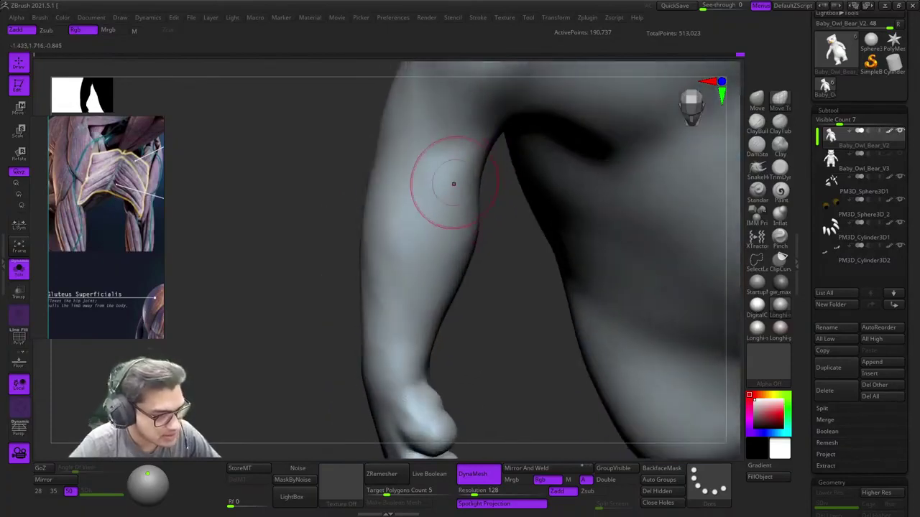
{"action": "mouse_move", "coordinate": [506, 150]}
{"action": "right_mouse_down", "text": "alt"}
{"action": "mouse_move", "coordinate": [511, 180]}
{"action": "mouse_move", "coordinate": [509, 138]}
{"action": "right_mouse_up", "text": "alt"}
{"action": "mouse_move", "coordinate": [509, 138]}
{"action": "right_mouse_down", "text": "ctrl"}
{"action": "mouse_move", "coordinate": [505, 164]}
{"action": "mouse_move", "coordinate": [521, 127]}
{"action": "right_mouse_up", "text": "ctrl"}
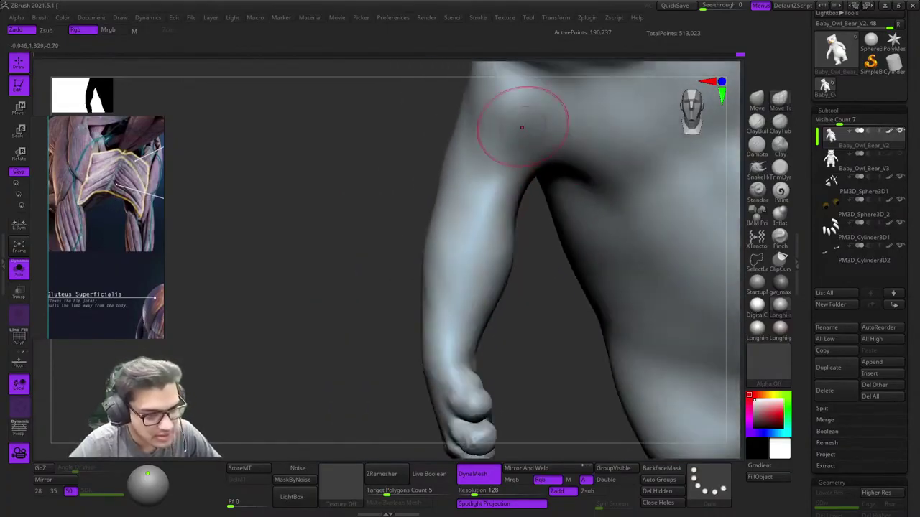
{"action": "right_click_drag", "start_coordinate": [529, 166], "coordinate": [503, 229], "text": "alt"}
{"action": "mouse_move", "coordinate": [503, 228]}
{"action": "right_mouse_down", "text": "ctrl"}
{"action": "mouse_move", "coordinate": [512, 336]}
{"action": "mouse_move", "coordinate": [513, 316]}
{"action": "right_mouse_up", "text": "ctrl"}
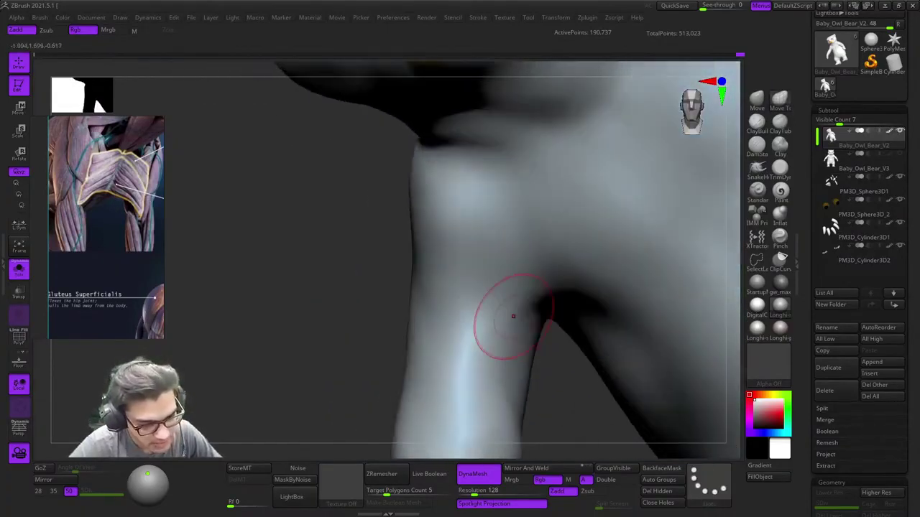
Step: Build up the muscle connection between the chest and upper arm around the armpit with ClayBuildup
{"action": "key", "text": "b"}
{"action": "key", "text": "c"}
{"action": "key", "text": "b"}
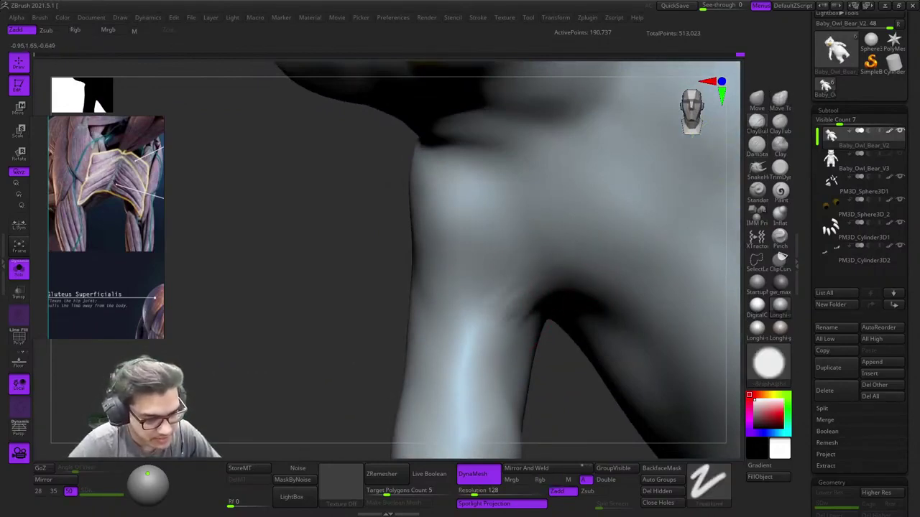
{"action": "right_click_drag", "start_coordinate": [503, 277], "coordinate": [543, 316], "text": "ctrl"}
{"action": "right_click_drag", "start_coordinate": [543, 316], "coordinate": [483, 205], "text": "ctrl"}
{"action": "right_click_drag", "start_coordinate": [503, 262], "coordinate": [506, 351], "text": "ctrl"}
{"action": "right_click_drag", "start_coordinate": [506, 351], "coordinate": [498, 205], "text": "alt"}
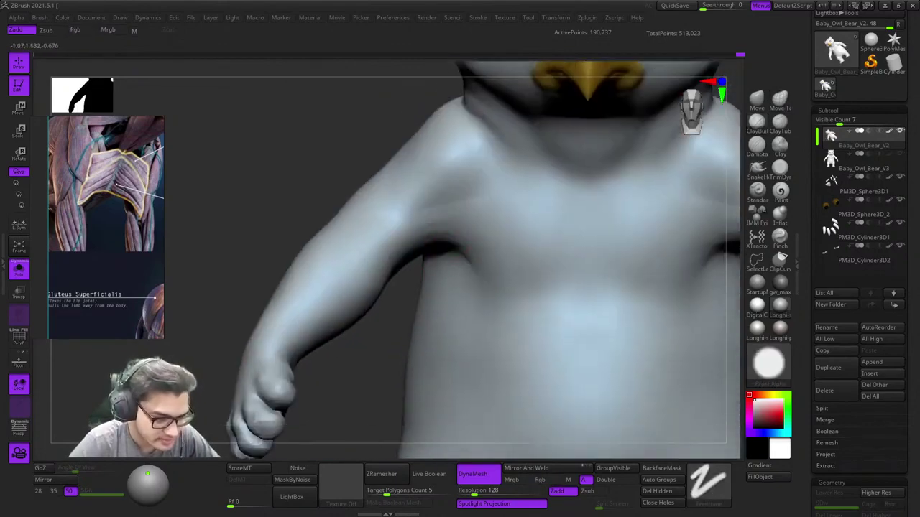
Step: Smooth the armpit fold and the side of the chest so the arm blends into the torso
{"action": "right_click_drag", "start_coordinate": [441, 220], "coordinate": [454, 263], "text": "ctrl"}
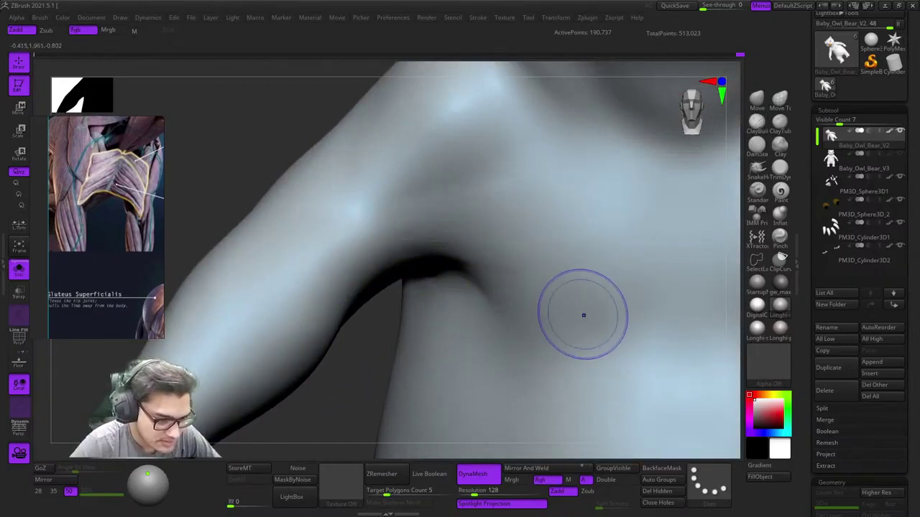
{"action": "right_click_drag", "start_coordinate": [584, 315], "coordinate": [442, 210], "text": "ctrl"}
{"action": "right_click_drag", "start_coordinate": [486, 261], "coordinate": [538, 356], "text": "ctrl"}
{"action": "right_click_drag", "start_coordinate": [443, 266], "coordinate": [540, 209], "text": "alt"}
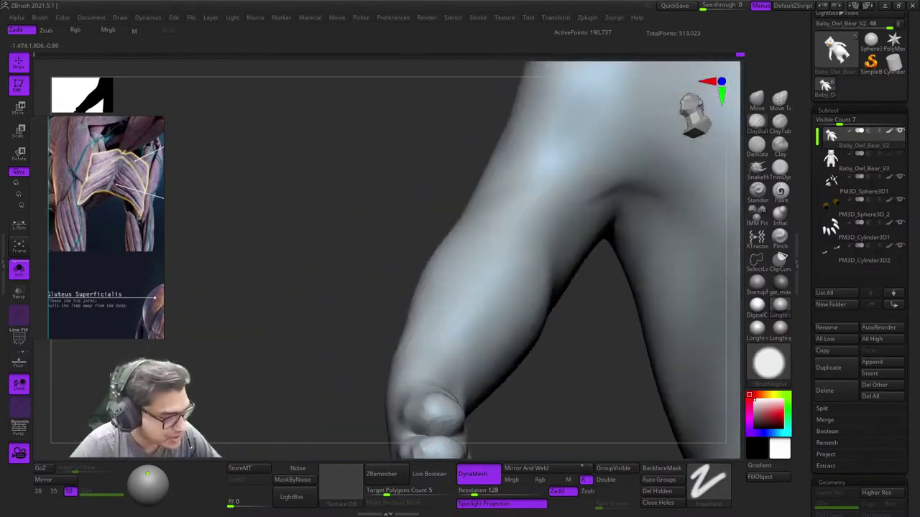
Step: Sculpt folds on the inner upper arm beside the armpit with ClayBuildup and soften them
{"action": "mouse_move", "coordinate": [541, 244]}
{"action": "right_mouse_down", "text": "ctrl"}
{"action": "mouse_move", "coordinate": [498, 215]}
{"action": "mouse_move", "coordinate": [545, 269]}
{"action": "mouse_move", "coordinate": [544, 230]}
{"action": "right_mouse_up", "text": "ctrl"}
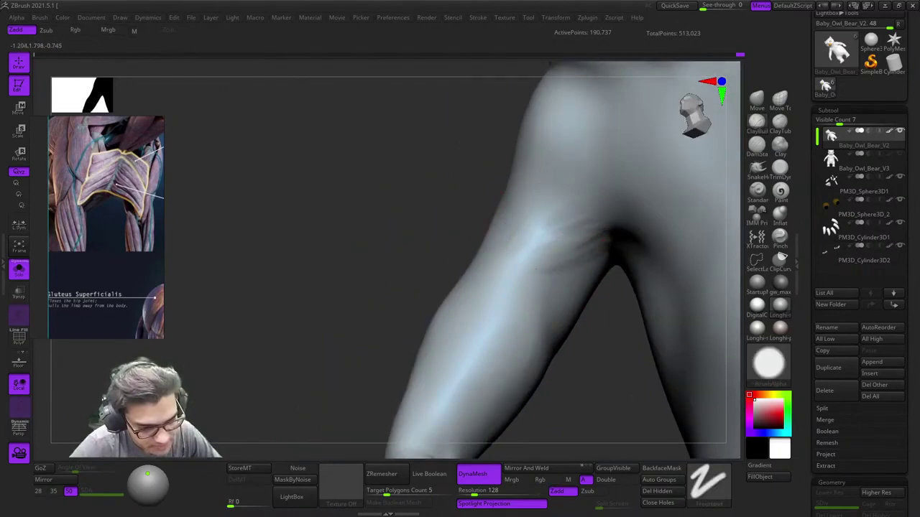
{"action": "left_click_drag", "start_coordinate": [554, 252], "coordinate": [601, 237], "text": "shift"}
{"action": "right_click_drag", "start_coordinate": [551, 248], "coordinate": [553, 306]}
{"action": "mouse_move", "coordinate": [536, 227]}
{"action": "right_mouse_down", "text": "ctrl"}
{"action": "mouse_move", "coordinate": [542, 280]}
{"action": "mouse_move", "coordinate": [527, 220]}
{"action": "mouse_move", "coordinate": [508, 191]}
{"action": "mouse_move", "coordinate": [524, 248]}
{"action": "right_mouse_up", "text": "ctrl"}
Step: Smooth the upper arm and the forearm down toward the wrist, adjusting the brush between strokes
{"action": "key", "text": "shift+f"}
{"action": "key", "text": "shift+f"}
{"action": "key", "text": "space"}
{"action": "mouse_move", "coordinate": [523, 249]}
{"action": "left_mouse_down", "text": "shift"}
{"action": "mouse_move", "coordinate": [511, 218]}
{"action": "mouse_move", "coordinate": [518, 234]}
{"action": "left_mouse_up", "text": "shift"}
{"action": "key", "text": "space"}
{"action": "mouse_move", "coordinate": [519, 232]}
{"action": "right_mouse_down"}
{"action": "mouse_move", "coordinate": [528, 191]}
{"action": "mouse_move", "coordinate": [538, 222]}
{"action": "mouse_move", "coordinate": [508, 203]}
{"action": "mouse_move", "coordinate": [489, 217]}
{"action": "right_mouse_up"}
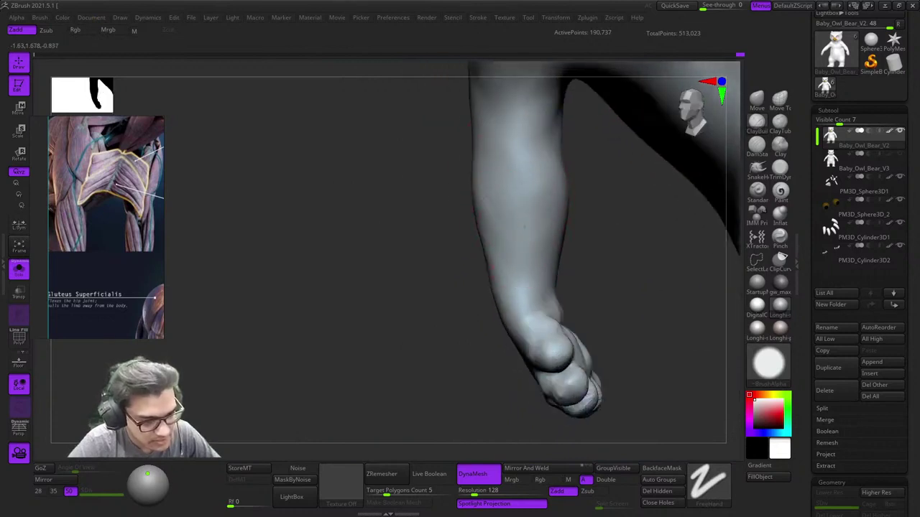
{"action": "left_click_drag", "start_coordinate": [529, 251], "coordinate": [524, 230], "text": "shift"}
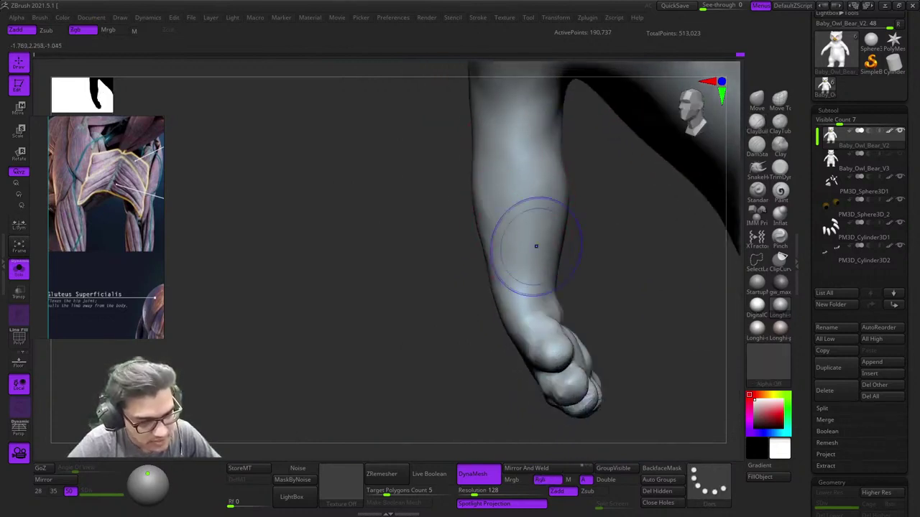
Step: Check the whole owl bear from the front and switch to the Baby_Owl_Bear_V3 subtool
{"action": "right_click_drag", "start_coordinate": [536, 247], "coordinate": [562, 183]}
{"action": "right_click_drag", "start_coordinate": [573, 352], "coordinate": [467, 287]}
{"action": "key", "text": "shift+f"}
{"action": "mouse_move", "coordinate": [467, 287]}
{"action": "right_mouse_down", "text": "ctrl"}
{"action": "mouse_move", "coordinate": [439, 169]}
{"action": "mouse_move", "coordinate": [602, 228]}
{"action": "right_mouse_up", "text": "ctrl"}
{"action": "key", "text": "shift+f"}
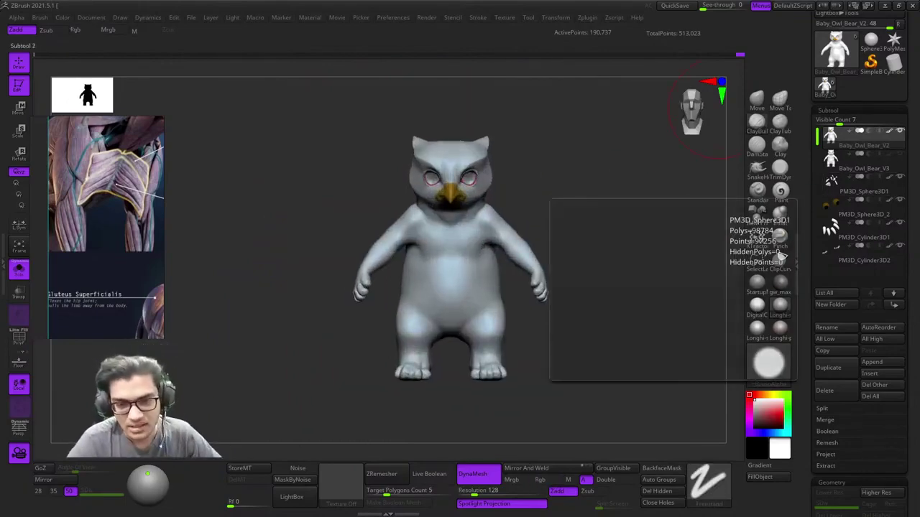
{"action": "left_click_drag", "start_coordinate": [909, 201], "coordinate": [909, 291]}
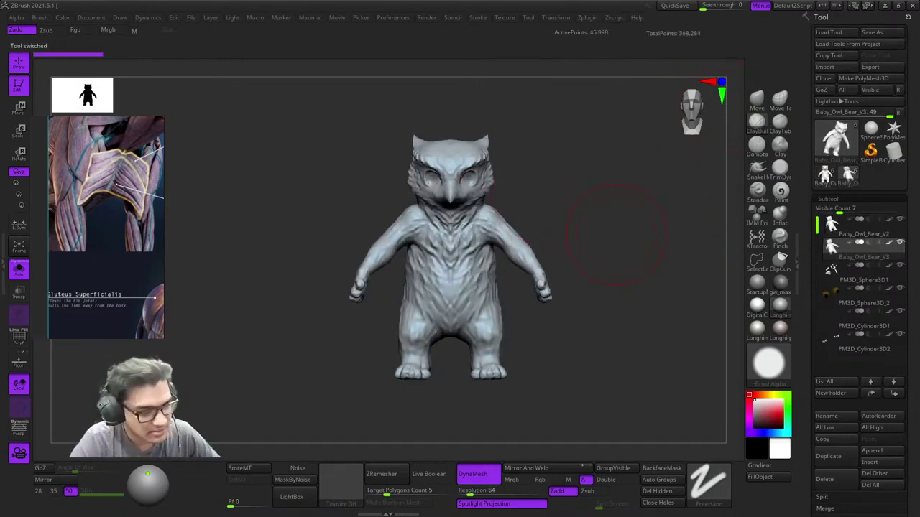
Step: Switch to the Baby_Owl_Bear_V2 subtool and compare the two sculpt versions repeatedly from the front and a three-quarter view
{"action": "left_click", "coordinate": [855, 227]}
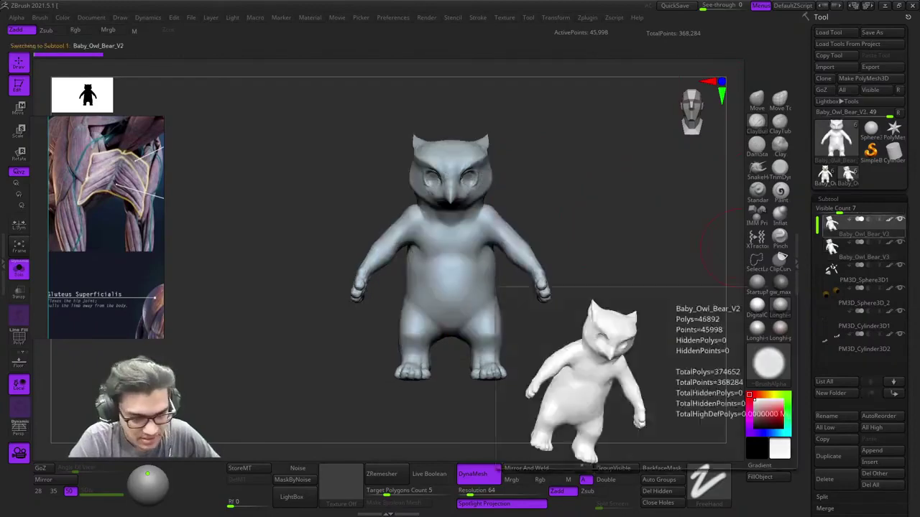
{"action": "left_click", "coordinate": [825, 175]}
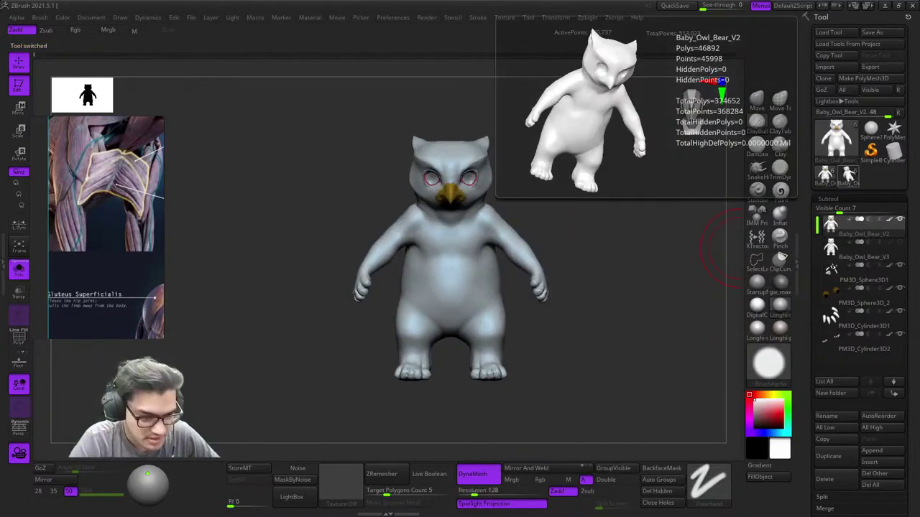
{"action": "left_click", "coordinate": [848, 175]}
{"action": "left_click", "coordinate": [825, 175]}
{"action": "right_click_drag", "start_coordinate": [608, 196], "coordinate": [668, 186], "text": "ctrl"}
{"action": "right_click_drag", "start_coordinate": [668, 186], "coordinate": [656, 214]}
{"action": "left_click", "coordinate": [847, 175]}
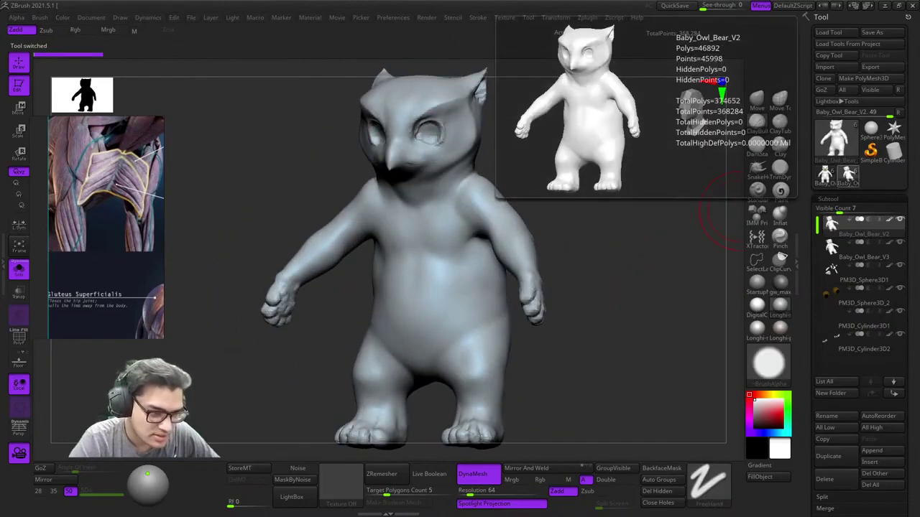
{"action": "left_click", "coordinate": [825, 175]}
{"action": "left_click", "coordinate": [848, 175]}
{"action": "left_click", "coordinate": [824, 176]}
{"action": "left_click", "coordinate": [848, 176]}
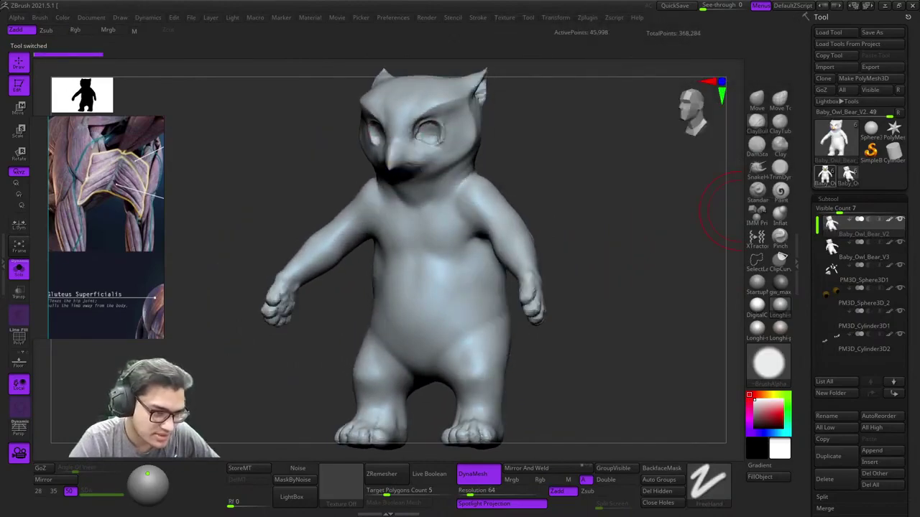
{"action": "left_click", "coordinate": [825, 175]}
{"action": "left_click", "coordinate": [848, 176]}
{"action": "left_click", "coordinate": [825, 176]}
Step: Compare both sculpt versions from behind, return to the one with the coloured beak and inspect its hips, legs and polygon wireframe
{"action": "right_click_drag", "start_coordinate": [606, 251], "coordinate": [693, 228]}
{"action": "left_click", "coordinate": [848, 176]}
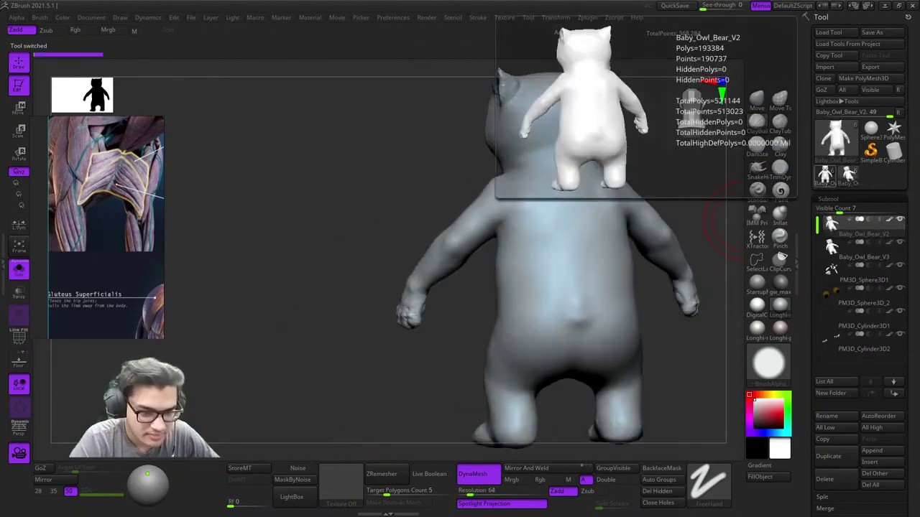
{"action": "left_click", "coordinate": [825, 175]}
{"action": "left_click", "coordinate": [848, 176]}
{"action": "left_click", "coordinate": [825, 175]}
{"action": "left_click_drag", "start_coordinate": [276, 220], "coordinate": [460, 234]}
{"action": "left_click_drag", "start_coordinate": [413, 454], "coordinate": [446, 416], "text": "alt"}
{"action": "mouse_move", "coordinate": [536, 194]}
{"action": "left_mouse_down", "text": "ctrl"}
{"action": "mouse_move", "coordinate": [441, 407]}
{"action": "mouse_move", "coordinate": [329, 288]}
{"action": "left_mouse_up", "text": "ctrl"}
{"action": "left_click_drag", "start_coordinate": [632, 309], "coordinate": [626, 340], "text": "ctrl"}
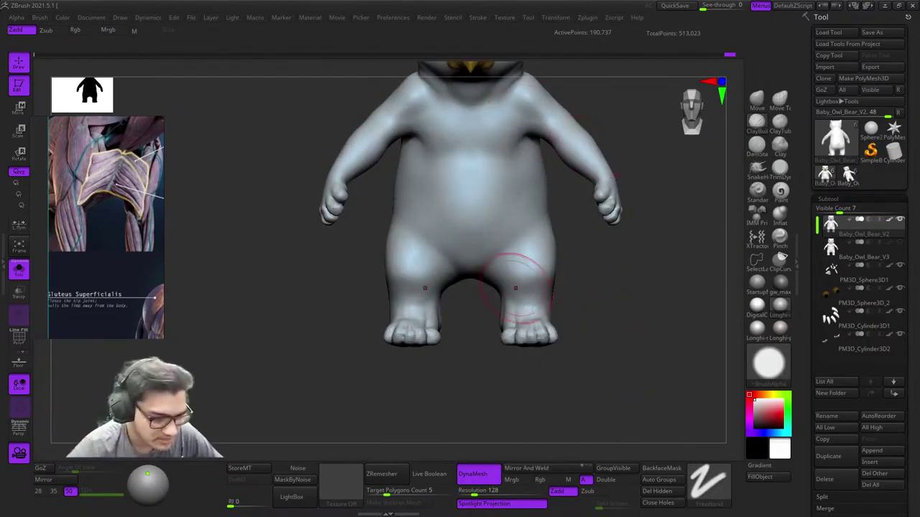
{"action": "key", "text": "shift+f"}
{"action": "key", "text": "shift+f"}
{"action": "left_click_drag", "start_coordinate": [494, 374], "coordinate": [378, 345]}
{"action": "left_click_drag", "start_coordinate": [402, 309], "coordinate": [413, 359], "text": "alt"}
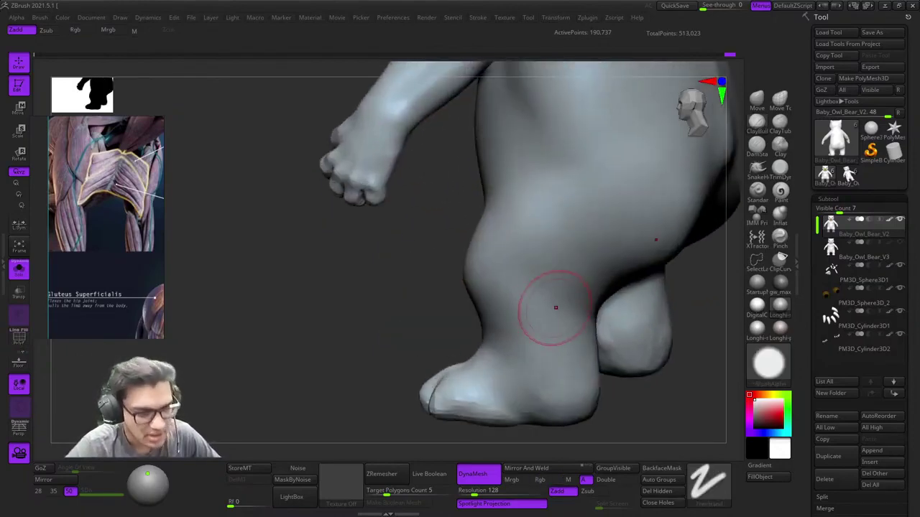
Step: Adjust the brush and sculpt fuller buttocks below the lower back, smoothing them into the back of the thighs
{"action": "mouse_move", "coordinate": [555, 307]}
{"action": "right_mouse_down"}
{"action": "mouse_move", "coordinate": [514, 215]}
{"action": "mouse_move", "coordinate": [539, 190]}
{"action": "mouse_move", "coordinate": [597, 183]}
{"action": "mouse_move", "coordinate": [542, 241]}
{"action": "mouse_move", "coordinate": [575, 260]}
{"action": "mouse_move", "coordinate": [539, 189]}
{"action": "mouse_move", "coordinate": [551, 226]}
{"action": "right_mouse_up"}
{"action": "key", "text": "shift+f"}
{"action": "key", "text": "shift+f"}
{"action": "key", "text": "shift+f"}
{"action": "key", "text": "shift+f"}
{"action": "key", "text": "shift+f"}
{"action": "key", "text": "shift+f"}
{"action": "key", "text": "space"}
{"action": "left_click_drag", "start_coordinate": [552, 221], "coordinate": [577, 222]}
{"action": "mouse_move", "coordinate": [546, 175]}
{"action": "right_mouse_down", "text": "ctrl"}
{"action": "mouse_move", "coordinate": [571, 145]}
{"action": "mouse_move", "coordinate": [562, 238]}
{"action": "mouse_move", "coordinate": [544, 253]}
{"action": "right_mouse_up", "text": "ctrl"}
{"action": "right_click_drag", "start_coordinate": [544, 253], "coordinate": [561, 208]}
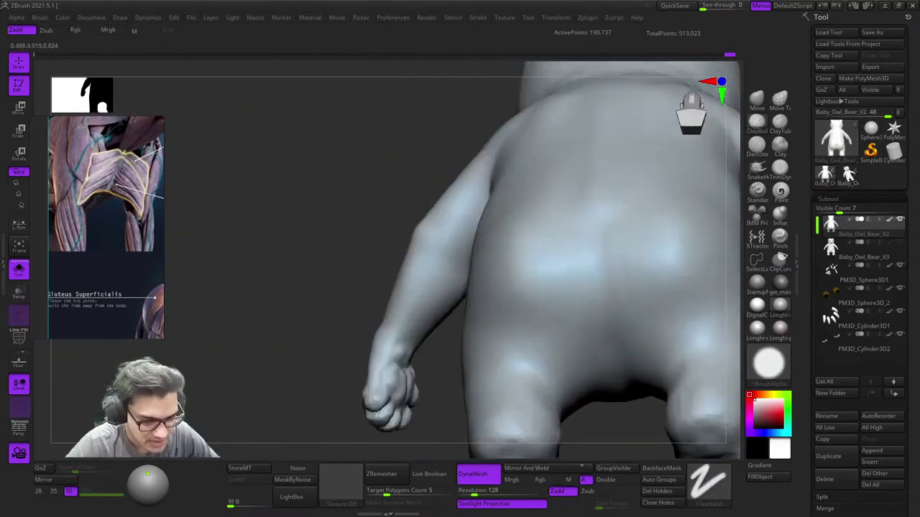
{"action": "mouse_move", "coordinate": [568, 312]}
{"action": "right_mouse_down", "text": "alt"}
{"action": "mouse_move", "coordinate": [580, 238]}
{"action": "mouse_move", "coordinate": [515, 295]}
{"action": "right_mouse_up", "text": "alt"}
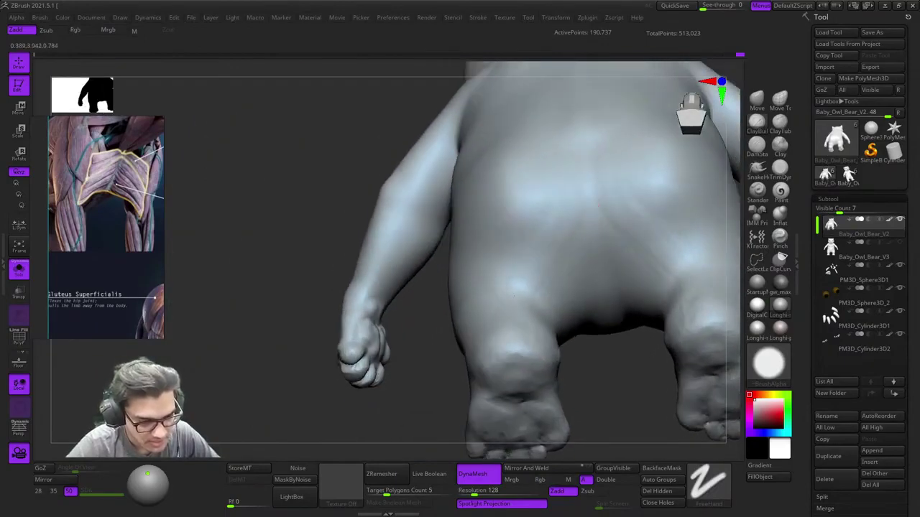
{"action": "right_click_drag", "start_coordinate": [598, 206], "coordinate": [571, 295]}
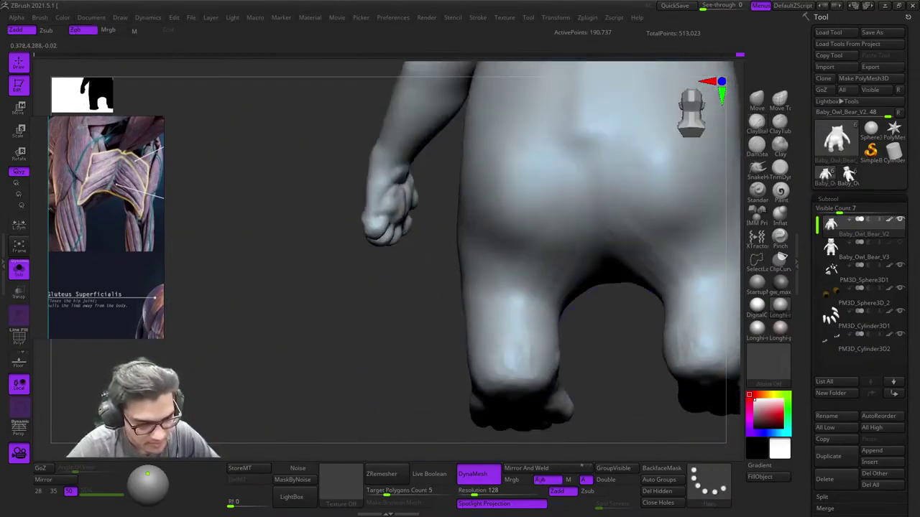
{"action": "mouse_move", "coordinate": [530, 254]}
{"action": "right_mouse_down"}
{"action": "mouse_move", "coordinate": [549, 217]}
{"action": "mouse_move", "coordinate": [580, 263]}
{"action": "right_mouse_up"}
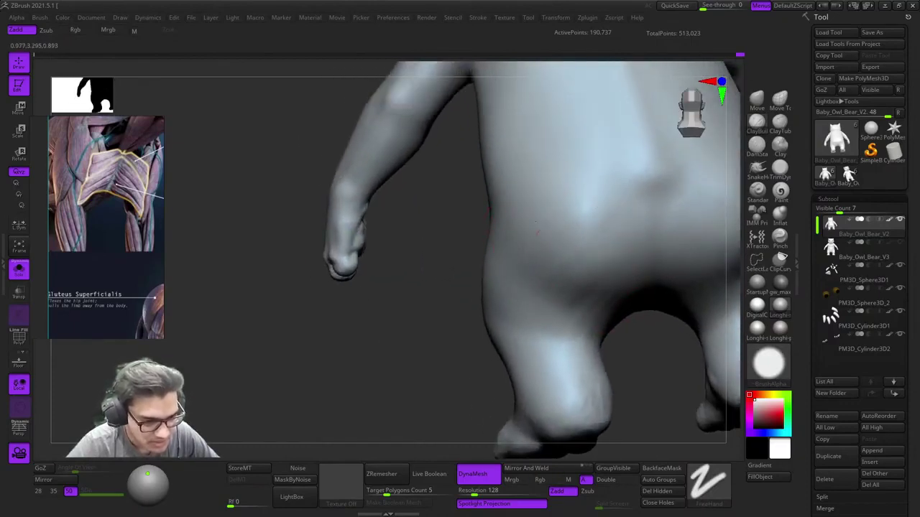
Step: Refine the form on the back and side of the hip where the buttock meets the thigh
{"action": "mouse_move", "coordinate": [536, 228]}
{"action": "right_mouse_down"}
{"action": "mouse_move", "coordinate": [552, 244]}
{"action": "mouse_move", "coordinate": [597, 241]}
{"action": "mouse_move", "coordinate": [525, 237]}
{"action": "right_mouse_up"}
{"action": "left_click_drag", "start_coordinate": [526, 244], "coordinate": [460, 319]}
{"action": "right_click_drag", "start_coordinate": [536, 305], "coordinate": [575, 245]}
{"action": "mouse_move", "coordinate": [431, 118]}
{"action": "right_mouse_down"}
{"action": "mouse_move", "coordinate": [536, 287]}
{"action": "mouse_move", "coordinate": [538, 220]}
{"action": "mouse_move", "coordinate": [507, 246]}
{"action": "right_mouse_up"}
{"action": "right_click_drag", "start_coordinate": [475, 212], "coordinate": [549, 228]}
{"action": "right_click_drag", "start_coordinate": [550, 228], "coordinate": [532, 179], "text": "ctrl"}
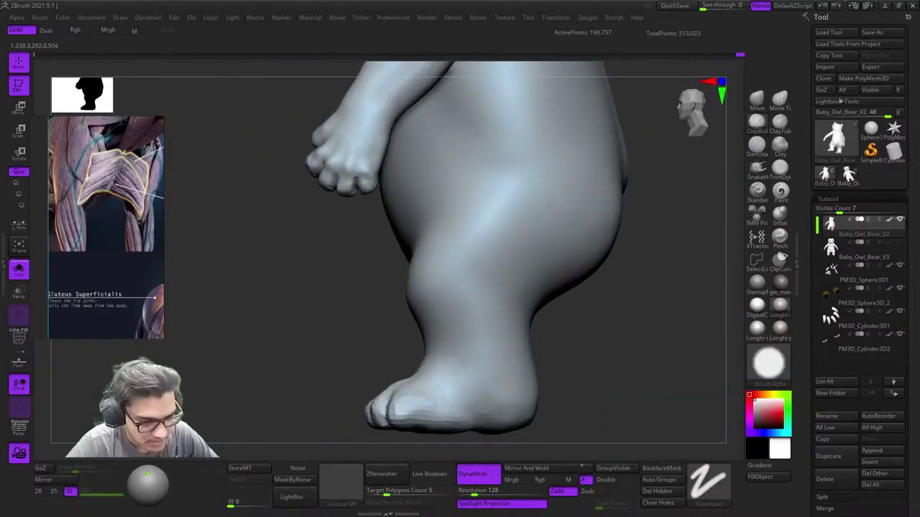
Step: Add volume along the outer hip and upper leg and smooth it into the thigh
{"action": "right_click_drag", "start_coordinate": [482, 248], "coordinate": [523, 248]}
{"action": "mouse_move", "coordinate": [521, 246]}
{"action": "left_mouse_down"}
{"action": "mouse_move", "coordinate": [565, 251]}
{"action": "mouse_move", "coordinate": [570, 269]}
{"action": "mouse_move", "coordinate": [590, 214]}
{"action": "left_mouse_up"}
{"action": "left_click_drag", "start_coordinate": [598, 313], "coordinate": [577, 196]}
{"action": "left_click_drag", "start_coordinate": [596, 266], "coordinate": [589, 230], "text": "shift"}
{"action": "right_click_drag", "start_coordinate": [585, 308], "coordinate": [557, 236]}
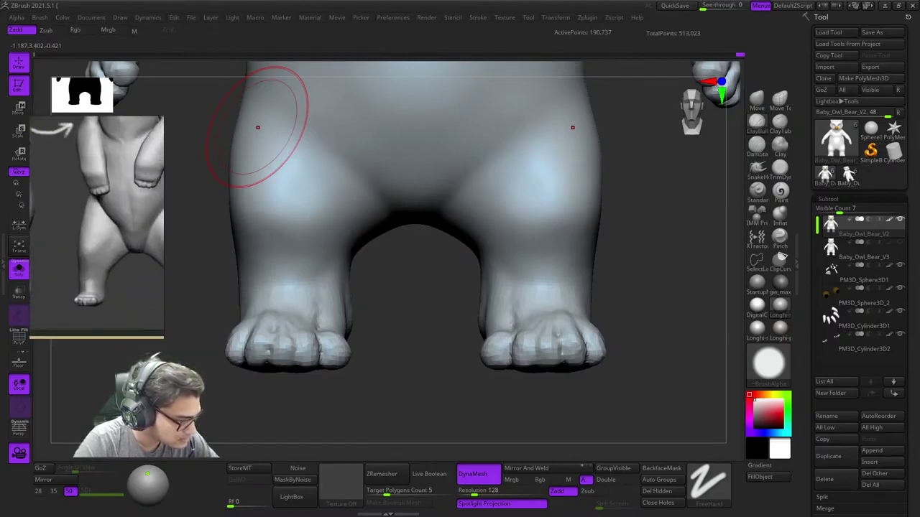
Step: Reshape the outer thigh silhouette above the knee with the Move Topological brush, following the bear reference
{"action": "mouse_move", "coordinate": [424, 338]}
{"action": "right_mouse_down", "text": "ctrl"}
{"action": "mouse_move", "coordinate": [422, 309]}
{"action": "mouse_move", "coordinate": [377, 305]}
{"action": "right_mouse_up", "text": "ctrl"}
{"action": "right_click_drag", "start_coordinate": [377, 306], "coordinate": [372, 330], "text": "alt"}
{"action": "right_click_drag", "start_coordinate": [396, 266], "coordinate": [400, 298], "text": "ctrl"}
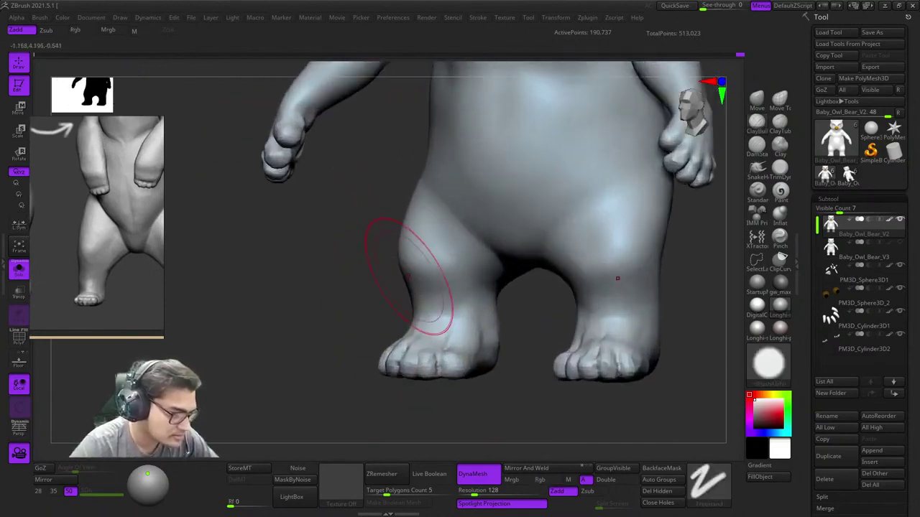
{"action": "left_click", "coordinate": [779, 100]}
{"action": "mouse_move", "coordinate": [424, 225]}
{"action": "right_mouse_down"}
{"action": "mouse_move", "coordinate": [411, 226]}
{"action": "mouse_move", "coordinate": [413, 249]}
{"action": "right_mouse_up"}
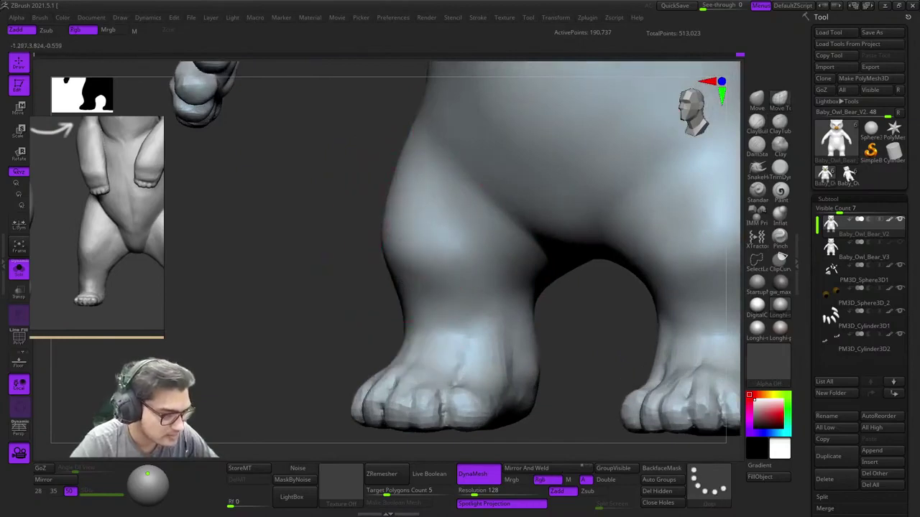
{"action": "right_click_drag", "start_coordinate": [401, 162], "coordinate": [407, 180], "text": "ctrl"}
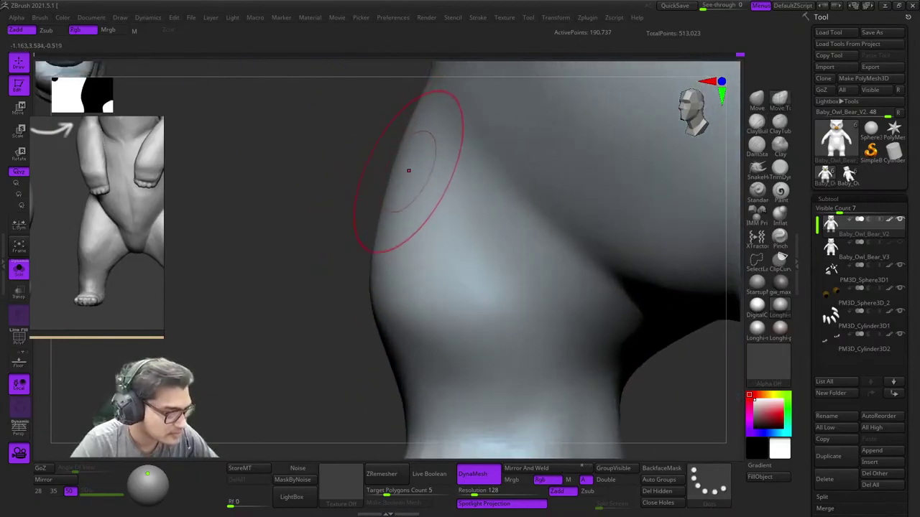
{"action": "key", "text": "space"}
{"action": "left_click_drag", "start_coordinate": [408, 170], "coordinate": [403, 169]}
{"action": "right_click_drag", "start_coordinate": [422, 152], "coordinate": [388, 118]}
{"action": "mouse_move", "coordinate": [380, 133]}
{"action": "right_mouse_down"}
{"action": "mouse_move", "coordinate": [395, 147]}
{"action": "mouse_move", "coordinate": [381, 133]}
{"action": "right_mouse_up"}
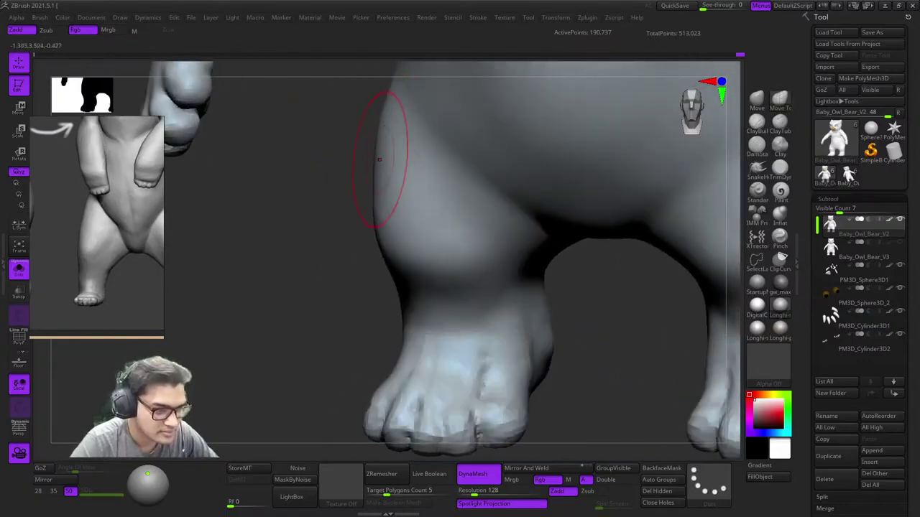
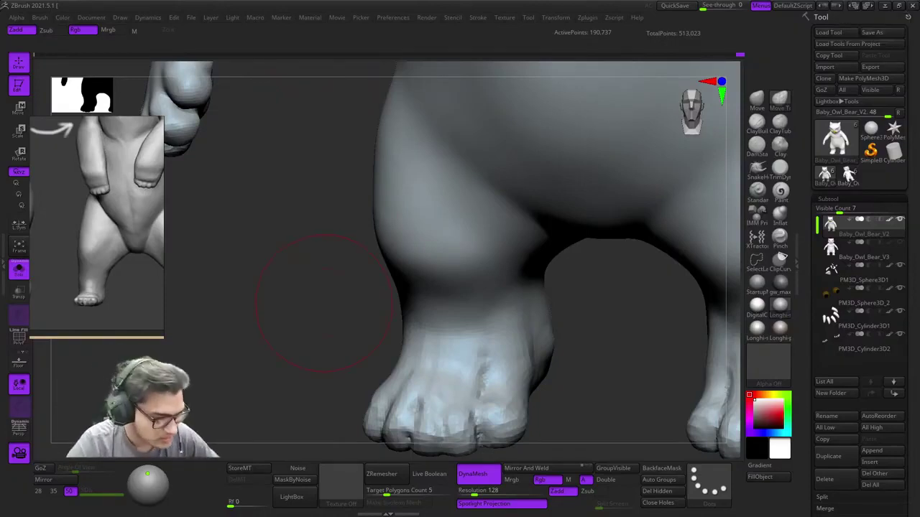
Step: Carve a crease across the front and outer side of the ankle with the DamStandard brush
{"action": "mouse_move", "coordinate": [438, 364]}
{"action": "right_mouse_down", "text": "alt"}
{"action": "mouse_move", "coordinate": [417, 256]}
{"action": "mouse_move", "coordinate": [430, 298]}
{"action": "mouse_move", "coordinate": [430, 268]}
{"action": "mouse_move", "coordinate": [515, 263]}
{"action": "mouse_move", "coordinate": [444, 267]}
{"action": "mouse_move", "coordinate": [438, 305]}
{"action": "mouse_move", "coordinate": [497, 260]}
{"action": "right_mouse_up", "text": "alt"}
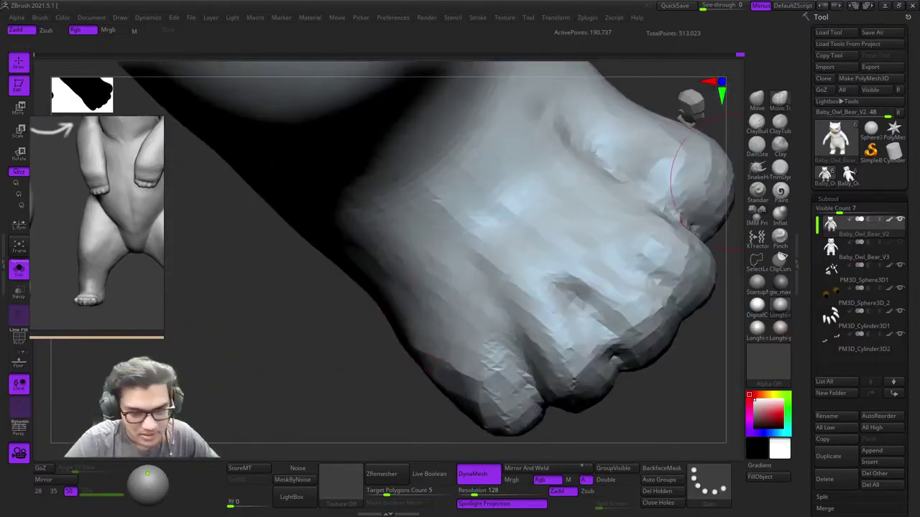
{"action": "left_click", "coordinate": [756, 148]}
{"action": "mouse_move", "coordinate": [580, 173]}
{"action": "right_mouse_down"}
{"action": "mouse_move", "coordinate": [526, 263]}
{"action": "mouse_move", "coordinate": [488, 229]}
{"action": "mouse_move", "coordinate": [541, 195]}
{"action": "mouse_move", "coordinate": [561, 163]}
{"action": "right_mouse_up"}
{"action": "mouse_move", "coordinate": [557, 192]}
{"action": "left_mouse_down"}
{"action": "mouse_move", "coordinate": [533, 242]}
{"action": "mouse_move", "coordinate": [503, 248]}
{"action": "left_mouse_up"}
{"action": "mouse_move", "coordinate": [489, 240]}
{"action": "right_mouse_down"}
{"action": "mouse_move", "coordinate": [506, 229]}
{"action": "mouse_move", "coordinate": [537, 265]}
{"action": "mouse_move", "coordinate": [565, 237]}
{"action": "right_mouse_up"}
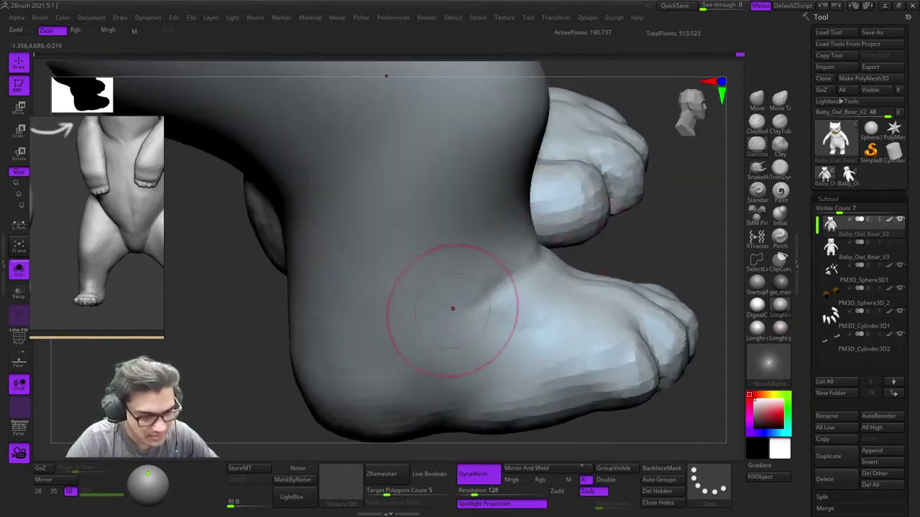
{"action": "mouse_move", "coordinate": [484, 290]}
{"action": "right_mouse_down"}
{"action": "mouse_move", "coordinate": [513, 292]}
{"action": "mouse_move", "coordinate": [495, 248]}
{"action": "mouse_move", "coordinate": [524, 237]}
{"action": "mouse_move", "coordinate": [550, 256]}
{"action": "mouse_move", "coordinate": [514, 266]}
{"action": "mouse_move", "coordinate": [512, 241]}
{"action": "mouse_move", "coordinate": [498, 233]}
{"action": "mouse_move", "coordinate": [495, 243]}
{"action": "mouse_move", "coordinate": [538, 243]}
{"action": "mouse_move", "coordinate": [515, 264]}
{"action": "right_mouse_up"}
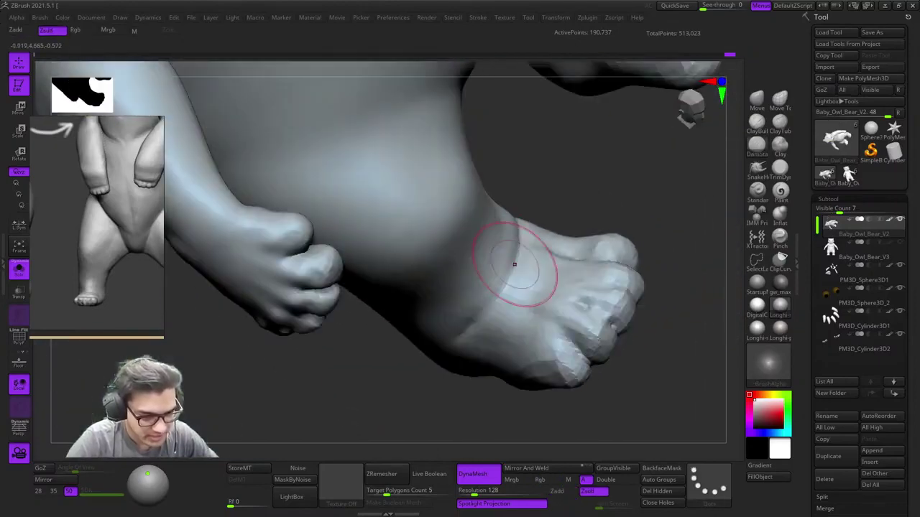
Step: Extend the ankle crease around the foot and smooth it into the top of the foot
{"action": "right_click_drag", "start_coordinate": [460, 327], "coordinate": [515, 287]}
{"action": "right_click_drag", "start_coordinate": [528, 330], "coordinate": [476, 251]}
{"action": "left_click_drag", "start_coordinate": [476, 251], "coordinate": [496, 273], "text": "shift"}
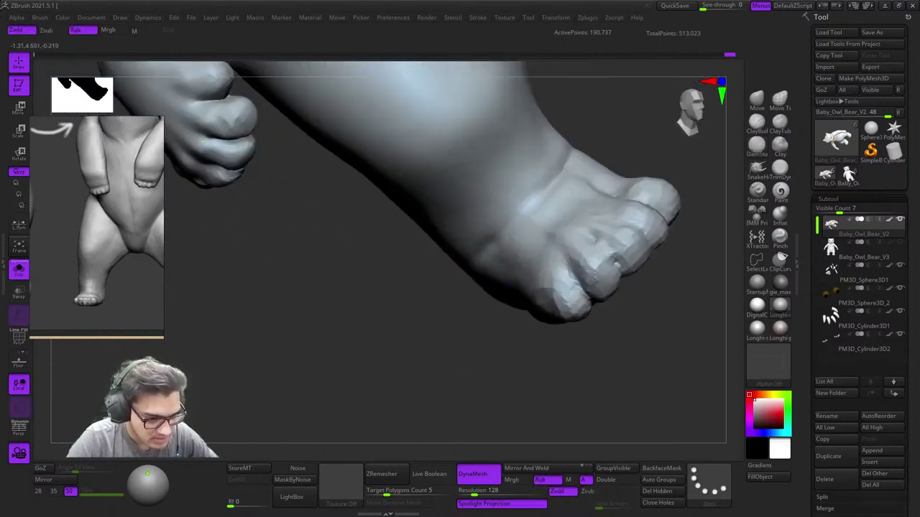
{"action": "right_click_drag", "start_coordinate": [496, 273], "coordinate": [478, 348]}
{"action": "mouse_move", "coordinate": [493, 304]}
{"action": "right_mouse_down"}
{"action": "mouse_move", "coordinate": [509, 237]}
{"action": "mouse_move", "coordinate": [493, 254]}
{"action": "right_mouse_up"}
{"action": "left_click_drag", "start_coordinate": [477, 323], "coordinate": [472, 335], "text": "shift"}
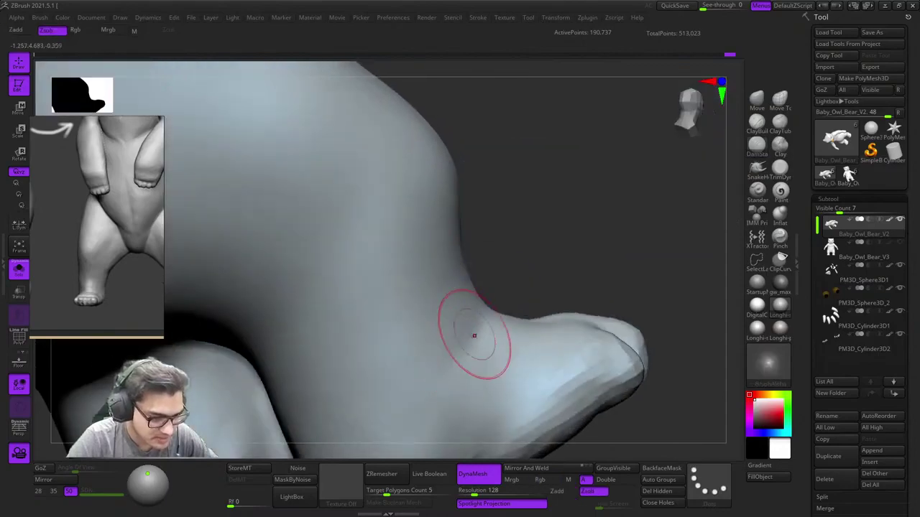
{"action": "mouse_move", "coordinate": [472, 334]}
{"action": "right_mouse_down"}
{"action": "mouse_move", "coordinate": [428, 338]}
{"action": "mouse_move", "coordinate": [499, 277]}
{"action": "right_mouse_up"}
{"action": "mouse_move", "coordinate": [500, 276]}
{"action": "right_mouse_down", "text": "ctrl"}
{"action": "mouse_move", "coordinate": [513, 306]}
{"action": "mouse_move", "coordinate": [509, 261]}
{"action": "mouse_move", "coordinate": [507, 303]}
{"action": "mouse_move", "coordinate": [554, 230]}
{"action": "right_mouse_up", "text": "ctrl"}
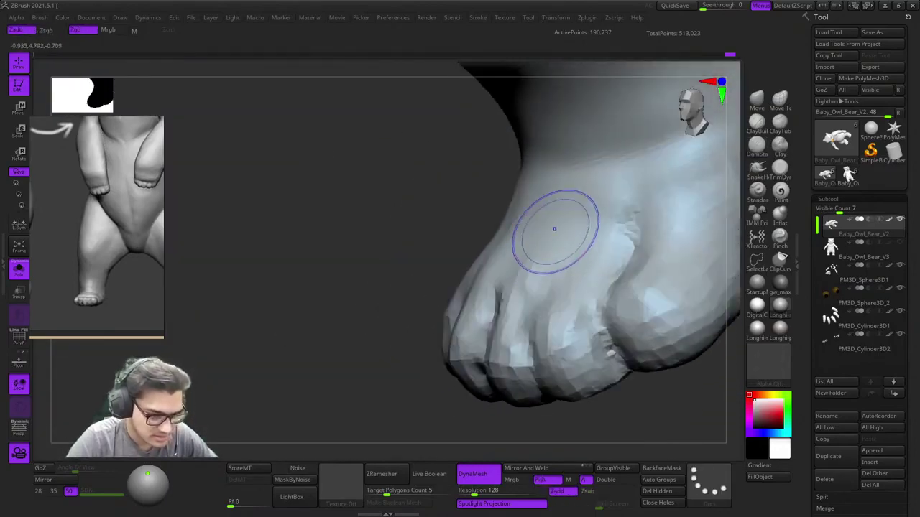
{"action": "left_click_drag", "start_coordinate": [554, 230], "coordinate": [575, 248], "text": "shift"}
Step: Build up the top of the foot behind the toes with ClayBuildup and smooth the surface
{"action": "left_click", "coordinate": [756, 122]}
{"action": "mouse_move", "coordinate": [508, 216]}
{"action": "right_mouse_down"}
{"action": "mouse_move", "coordinate": [518, 274]}
{"action": "mouse_move", "coordinate": [540, 210]}
{"action": "right_mouse_up"}
{"action": "mouse_move", "coordinate": [530, 253]}
{"action": "left_mouse_down", "text": "shift"}
{"action": "mouse_move", "coordinate": [519, 250]}
{"action": "mouse_move", "coordinate": [571, 255]}
{"action": "left_mouse_up", "text": "shift"}
{"action": "mouse_move", "coordinate": [570, 254]}
{"action": "right_mouse_down"}
{"action": "mouse_move", "coordinate": [584, 215]}
{"action": "mouse_move", "coordinate": [522, 226]}
{"action": "mouse_move", "coordinate": [546, 209]}
{"action": "right_mouse_up"}
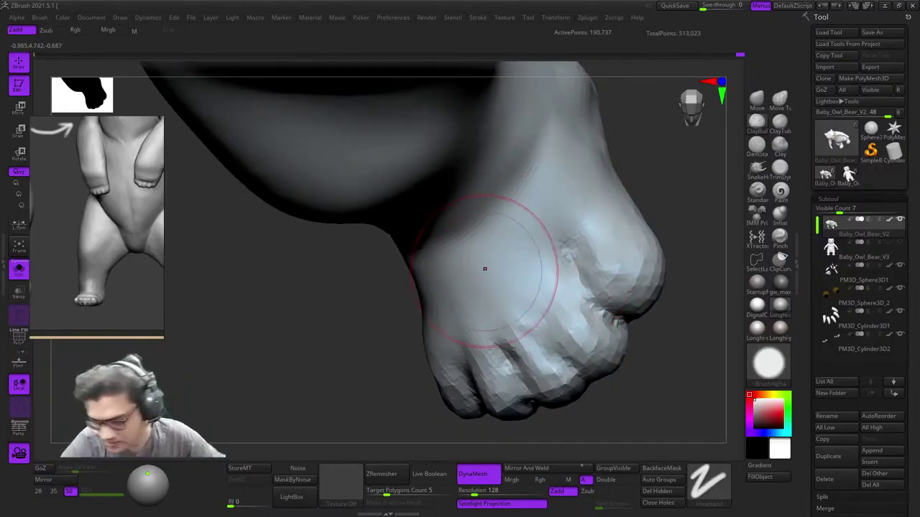
Step: Adjust the brush and smooth the faceted toes and knuckles into softer, rounder forms
{"action": "mouse_move", "coordinate": [484, 269]}
{"action": "right_mouse_down"}
{"action": "mouse_move", "coordinate": [478, 215]}
{"action": "mouse_move", "coordinate": [467, 257]}
{"action": "mouse_move", "coordinate": [409, 185]}
{"action": "mouse_move", "coordinate": [488, 335]}
{"action": "right_mouse_up"}
{"action": "right_click_drag", "start_coordinate": [495, 243], "coordinate": [393, 241]}
{"action": "right_click_drag", "start_coordinate": [512, 243], "coordinate": [488, 274], "text": "ctrl"}
{"action": "right_click", "coordinate": [487, 275]}
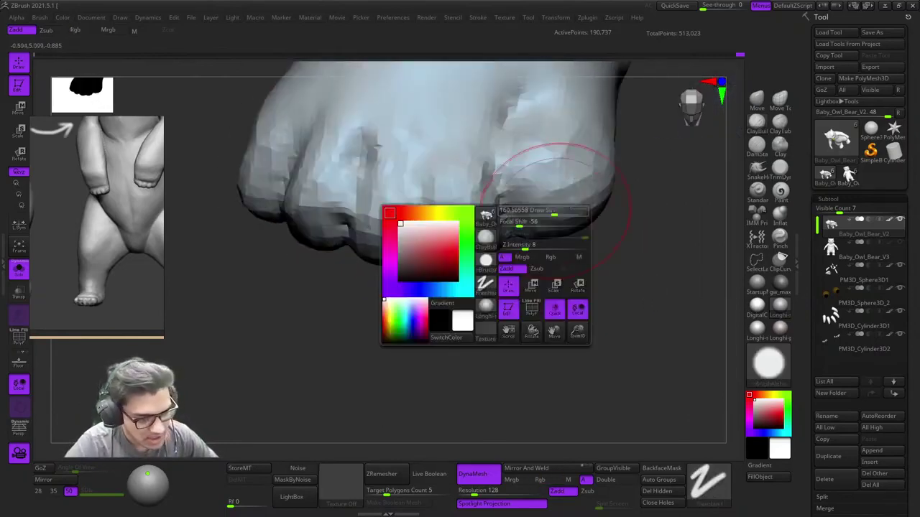
{"action": "mouse_move", "coordinate": [550, 240]}
{"action": "right_mouse_down"}
{"action": "mouse_move", "coordinate": [533, 308]}
{"action": "mouse_move", "coordinate": [503, 341]}
{"action": "mouse_move", "coordinate": [501, 332]}
{"action": "right_mouse_up"}
{"action": "left_click_drag", "start_coordinate": [528, 251], "coordinate": [519, 226], "text": "shift"}
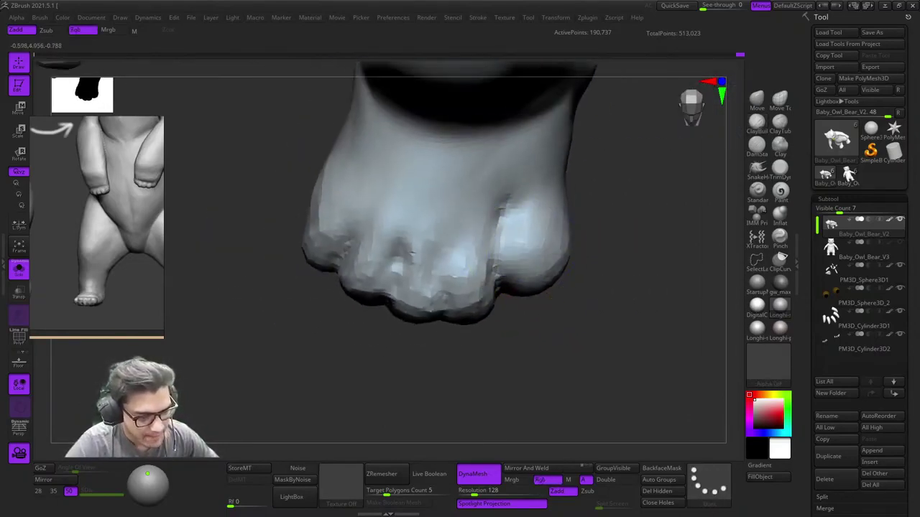
{"action": "right_click_drag", "start_coordinate": [496, 234], "coordinate": [558, 256], "text": "alt"}
{"action": "mouse_move", "coordinate": [542, 256]}
{"action": "left_mouse_down", "text": "shift"}
{"action": "mouse_move", "coordinate": [483, 273]}
{"action": "mouse_move", "coordinate": [447, 267]}
{"action": "mouse_move", "coordinate": [408, 240]}
{"action": "left_mouse_up", "text": "shift"}
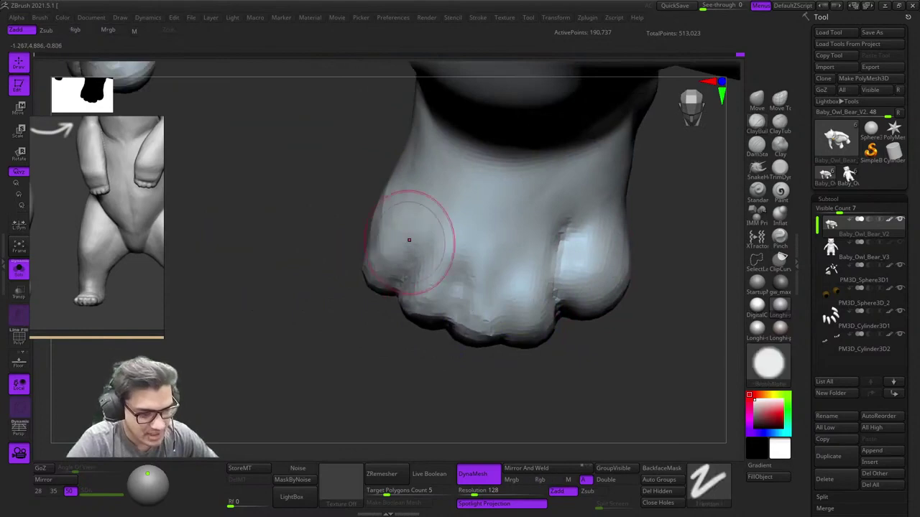
{"action": "mouse_move", "coordinate": [409, 240]}
{"action": "right_mouse_down", "text": "alt"}
{"action": "mouse_move", "coordinate": [479, 266]}
{"action": "mouse_move", "coordinate": [460, 252]}
{"action": "mouse_move", "coordinate": [503, 248]}
{"action": "right_mouse_up", "text": "alt"}
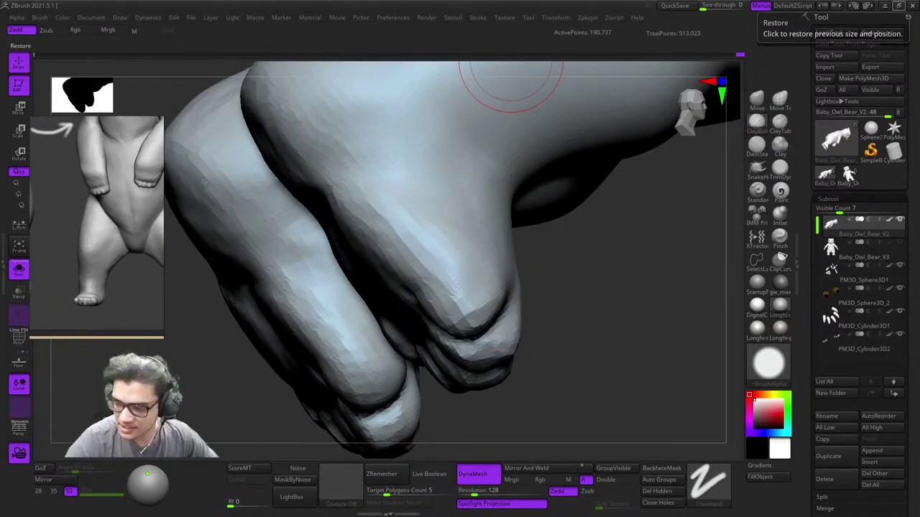
Step: Smooth the toe tips and the sole on the underside of the foot
{"action": "mouse_move", "coordinate": [478, 269]}
{"action": "right_mouse_down", "text": "ctrl"}
{"action": "mouse_move", "coordinate": [426, 257]}
{"action": "mouse_move", "coordinate": [409, 180]}
{"action": "mouse_move", "coordinate": [471, 305]}
{"action": "right_mouse_up", "text": "ctrl"}
{"action": "mouse_move", "coordinate": [482, 234]}
{"action": "left_mouse_down", "text": "shift"}
{"action": "mouse_move", "coordinate": [485, 263]}
{"action": "mouse_move", "coordinate": [536, 224]}
{"action": "left_mouse_up", "text": "shift"}
{"action": "right_click_drag", "start_coordinate": [536, 224], "coordinate": [501, 276], "text": "ctrl"}
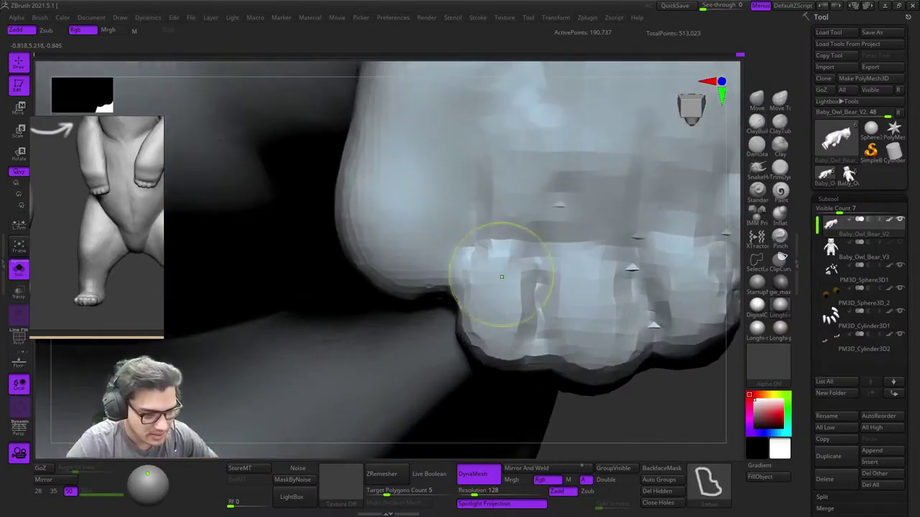
{"action": "right_click_drag", "start_coordinate": [575, 323], "coordinate": [490, 277], "text": "alt"}
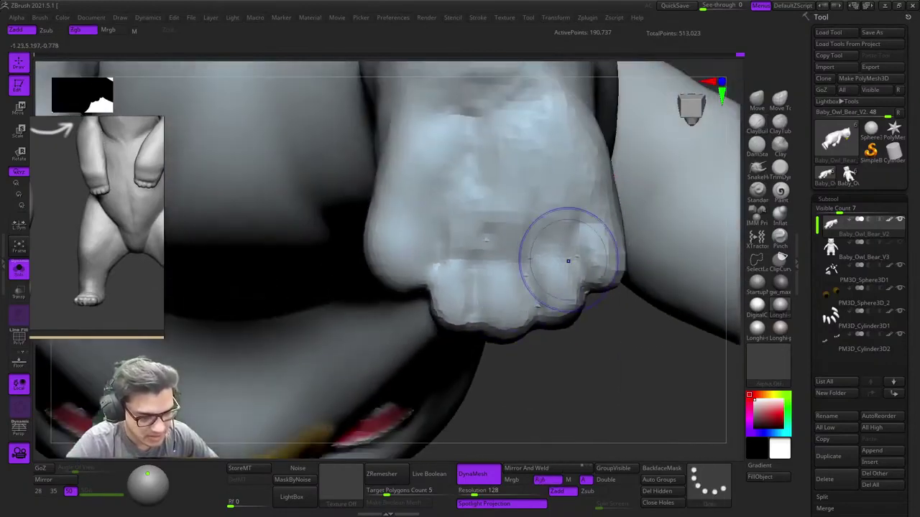
{"action": "right_click_drag", "start_coordinate": [464, 205], "coordinate": [547, 270], "text": "alt"}
{"action": "right_click_drag", "start_coordinate": [547, 270], "coordinate": [540, 234], "text": "ctrl"}
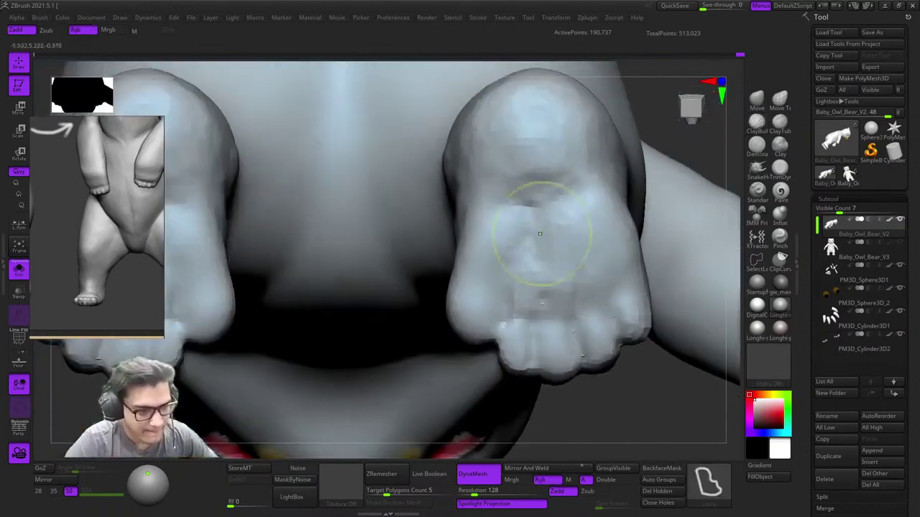
Step: Smooth the inner heel and check both feet and the whole owl bear from the front
{"action": "mouse_move", "coordinate": [442, 241]}
{"action": "right_mouse_down"}
{"action": "mouse_move", "coordinate": [538, 230]}
{"action": "mouse_move", "coordinate": [535, 190]}
{"action": "right_mouse_up"}
{"action": "mouse_move", "coordinate": [535, 191]}
{"action": "right_mouse_down"}
{"action": "mouse_move", "coordinate": [589, 180]}
{"action": "mouse_move", "coordinate": [423, 206]}
{"action": "mouse_move", "coordinate": [493, 127]}
{"action": "right_mouse_up"}
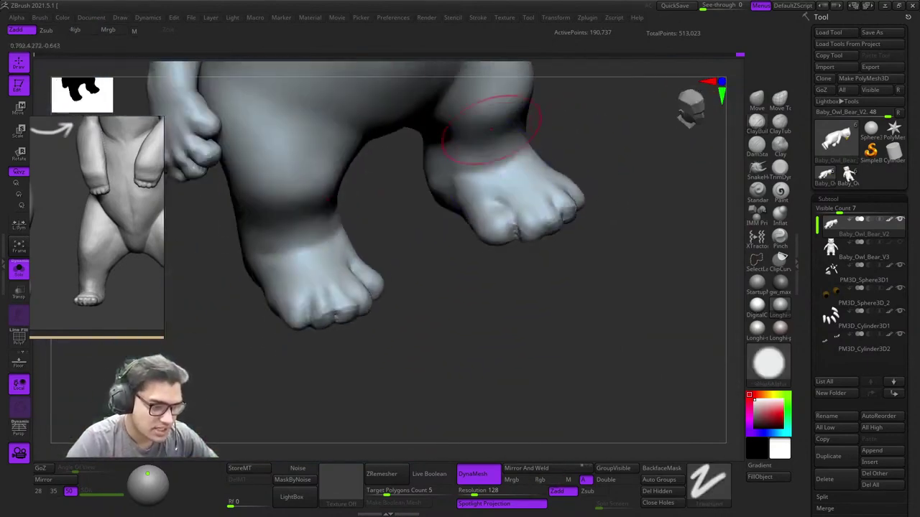
{"action": "mouse_move", "coordinate": [381, 166]}
{"action": "right_mouse_down"}
{"action": "mouse_move", "coordinate": [443, 160]}
{"action": "mouse_move", "coordinate": [499, 208]}
{"action": "right_mouse_up"}
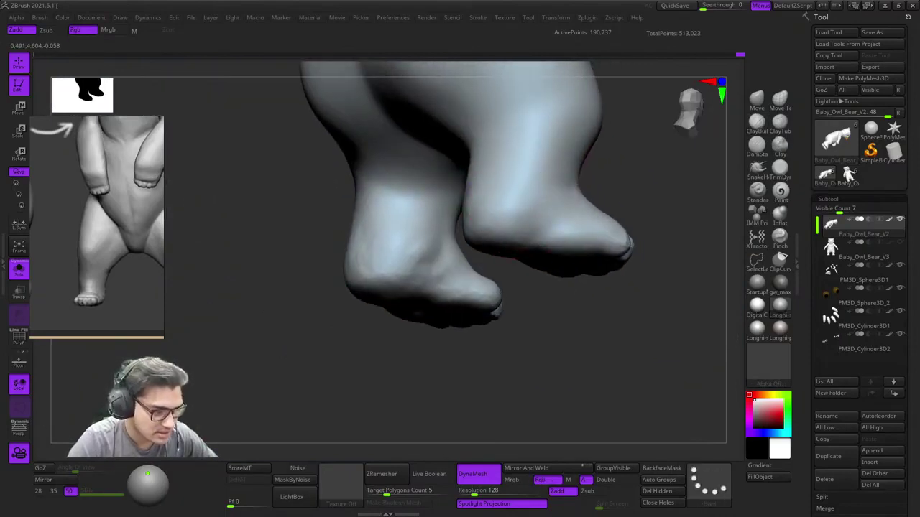
{"action": "mouse_move", "coordinate": [438, 316]}
{"action": "right_mouse_down", "text": "ctrl"}
{"action": "mouse_move", "coordinate": [431, 281]}
{"action": "mouse_move", "coordinate": [496, 306]}
{"action": "mouse_move", "coordinate": [633, 295]}
{"action": "mouse_move", "coordinate": [672, 260]}
{"action": "mouse_move", "coordinate": [639, 277]}
{"action": "right_mouse_up", "text": "ctrl"}
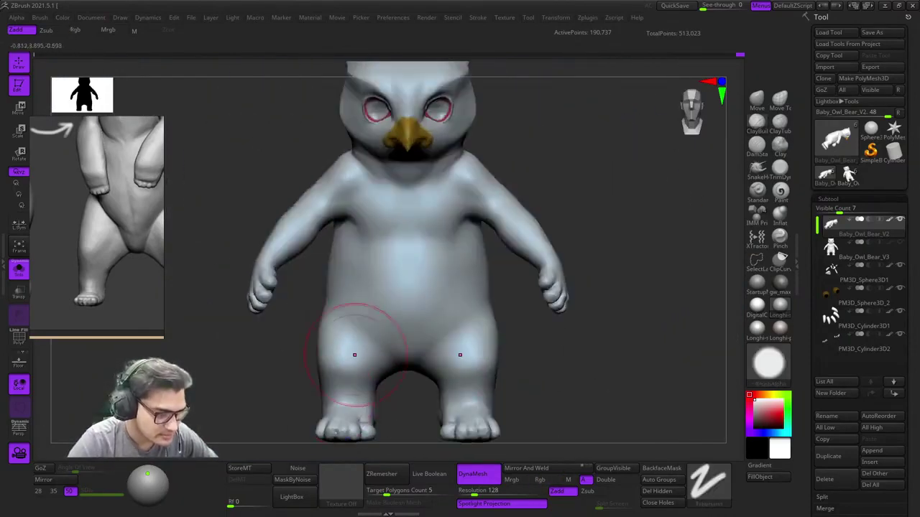
Step: Build up the crotch and the fold between belly and thighs on both sides, and smooth the strokes
{"action": "mouse_move", "coordinate": [355, 352]}
{"action": "right_mouse_down", "text": "ctrl"}
{"action": "mouse_move", "coordinate": [485, 301]}
{"action": "mouse_move", "coordinate": [497, 216]}
{"action": "right_mouse_up", "text": "ctrl"}
{"action": "right_click_drag", "start_coordinate": [498, 217], "coordinate": [528, 305], "text": "ctrl"}
{"action": "right_click_drag", "start_coordinate": [528, 305], "coordinate": [532, 268]}
{"action": "right_click_drag", "start_coordinate": [539, 233], "coordinate": [530, 281]}
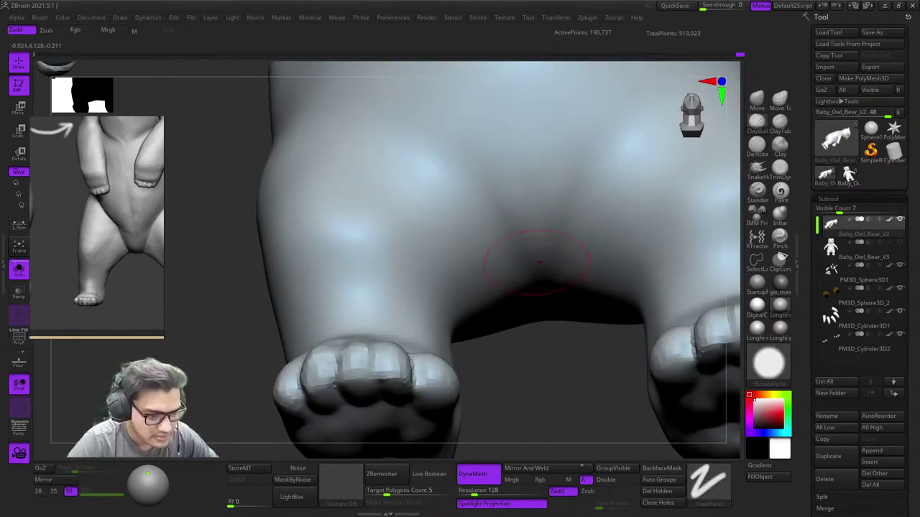
{"action": "left_click_drag", "start_coordinate": [536, 230], "coordinate": [531, 272]}
{"action": "mouse_move", "coordinate": [532, 272]}
{"action": "right_mouse_down"}
{"action": "mouse_move", "coordinate": [530, 320]}
{"action": "mouse_move", "coordinate": [529, 267]}
{"action": "mouse_move", "coordinate": [570, 277]}
{"action": "mouse_move", "coordinate": [502, 238]}
{"action": "mouse_move", "coordinate": [454, 318]}
{"action": "right_mouse_up"}
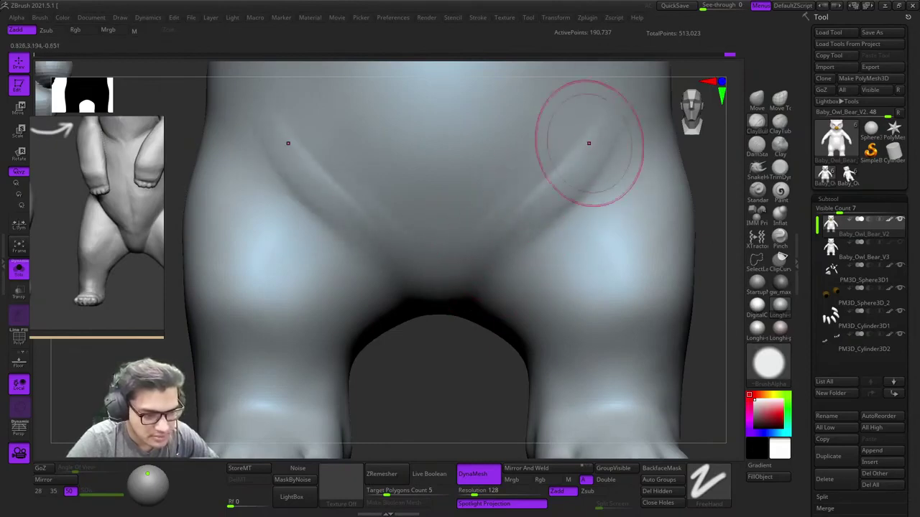
{"action": "left_click_drag", "start_coordinate": [482, 241], "coordinate": [533, 204], "text": "shift"}
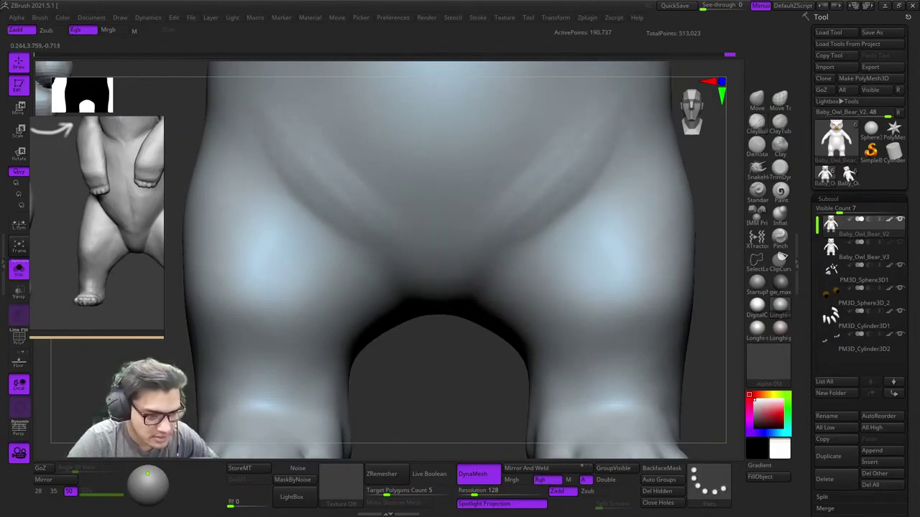
Step: Add more volume to the lower belly along the line where it meets the thigh
{"action": "right_click_drag", "start_coordinate": [530, 215], "coordinate": [527, 161], "text": "ctrl"}
{"action": "mouse_move", "coordinate": [527, 172]}
{"action": "right_mouse_down"}
{"action": "mouse_move", "coordinate": [474, 194]}
{"action": "mouse_move", "coordinate": [505, 230]}
{"action": "mouse_move", "coordinate": [527, 208]}
{"action": "right_mouse_up"}
{"action": "mouse_move", "coordinate": [537, 201]}
{"action": "left_mouse_down"}
{"action": "mouse_move", "coordinate": [511, 231]}
{"action": "mouse_move", "coordinate": [490, 210]}
{"action": "mouse_move", "coordinate": [500, 251]}
{"action": "left_mouse_up"}
{"action": "mouse_move", "coordinate": [501, 251]}
{"action": "right_mouse_down"}
{"action": "mouse_move", "coordinate": [560, 234]}
{"action": "mouse_move", "coordinate": [564, 215]}
{"action": "right_mouse_up"}
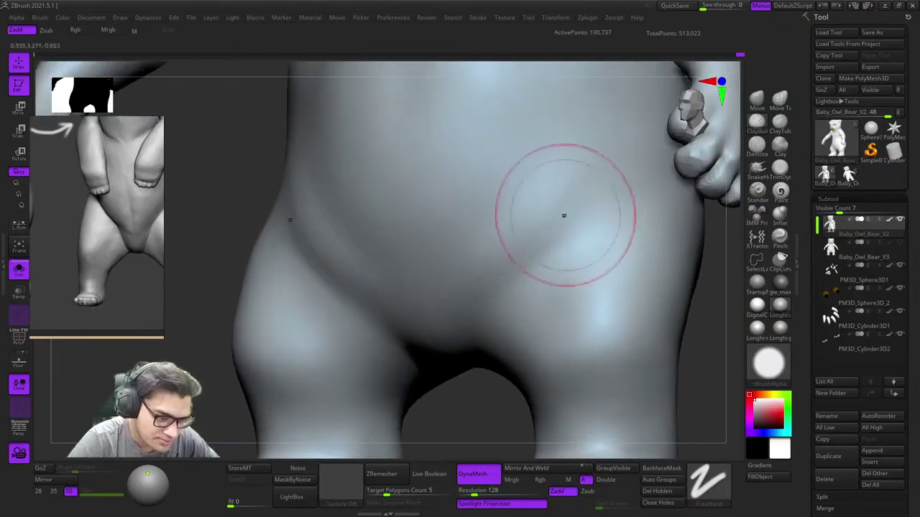
Step: Try different materials on the sculpt and apply the glossy grey one to judge the surface highlights
{"action": "left_click", "coordinate": [780, 285]}
{"action": "right_click_drag", "start_coordinate": [529, 240], "coordinate": [559, 211], "text": "ctrl"}
{"action": "left_click", "coordinate": [780, 329]}
{"action": "left_click", "coordinate": [756, 306]}
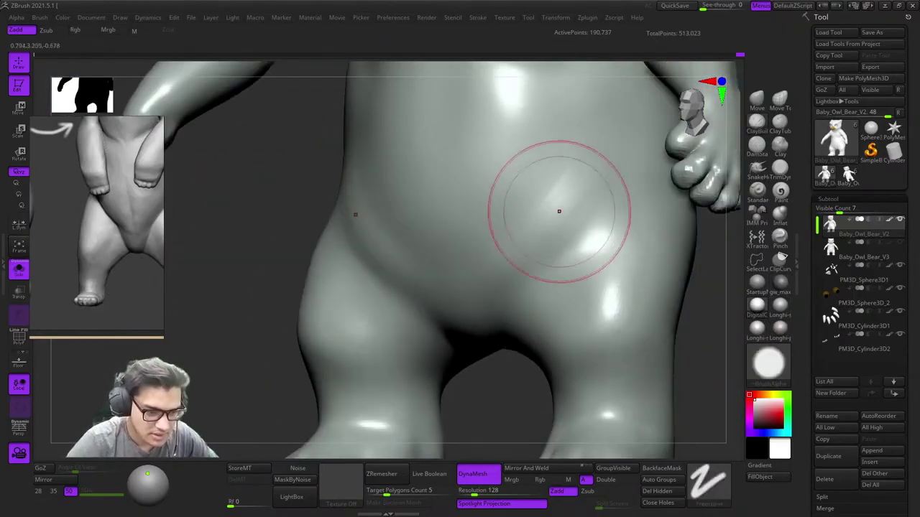
Step: Layer diagonal build-up strokes from the groin to the hip along the side of the lower belly
{"action": "left_click_drag", "start_coordinate": [516, 238], "coordinate": [554, 181]}
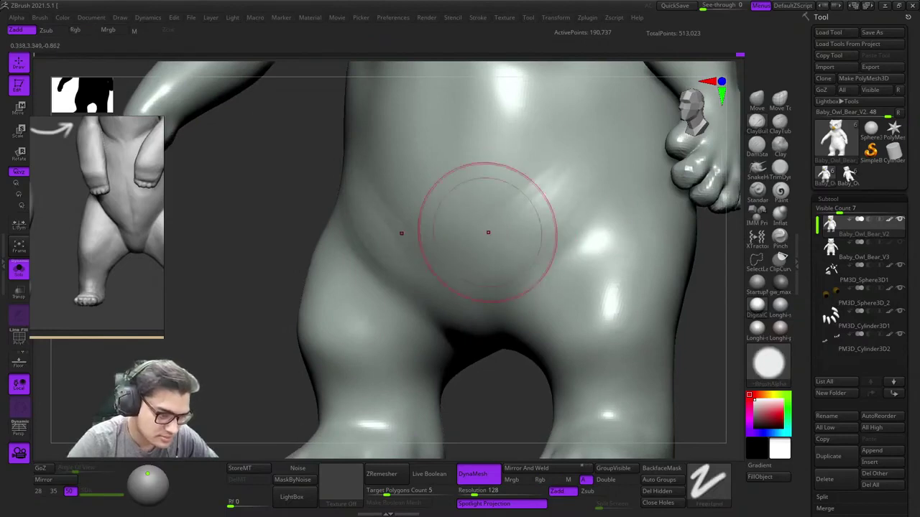
{"action": "left_click_drag", "start_coordinate": [489, 232], "coordinate": [566, 162]}
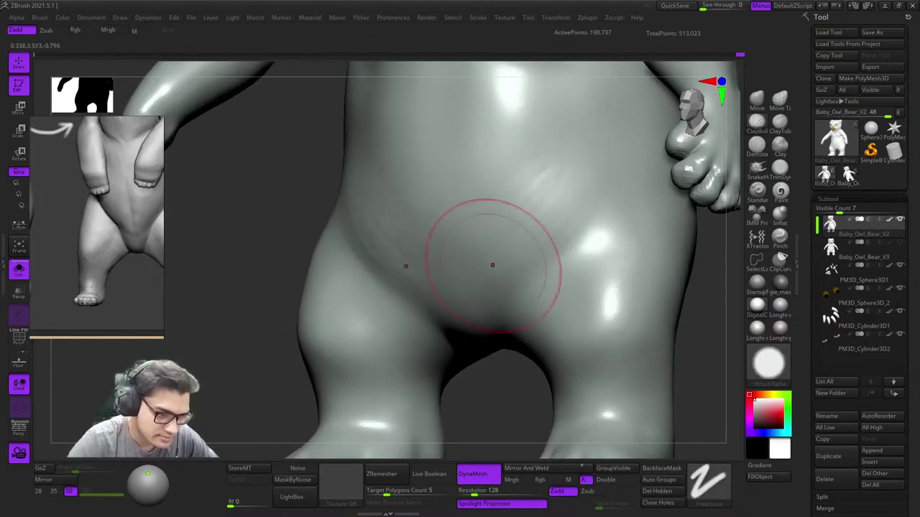
{"action": "left_click_drag", "start_coordinate": [522, 227], "coordinate": [563, 175]}
{"action": "left_click_drag", "start_coordinate": [551, 222], "coordinate": [596, 131]}
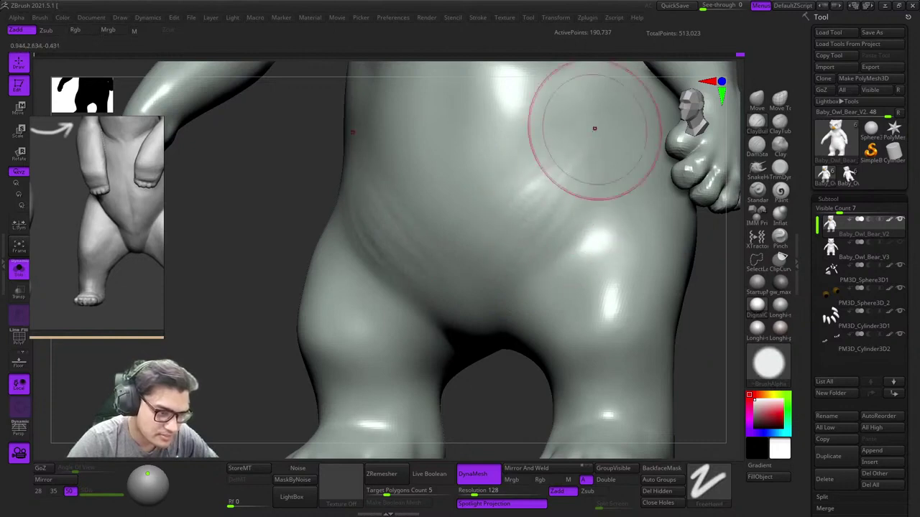
{"action": "mouse_move", "coordinate": [590, 205]}
{"action": "left_mouse_down"}
{"action": "mouse_move", "coordinate": [602, 185]}
{"action": "mouse_move", "coordinate": [594, 161]}
{"action": "left_mouse_up"}
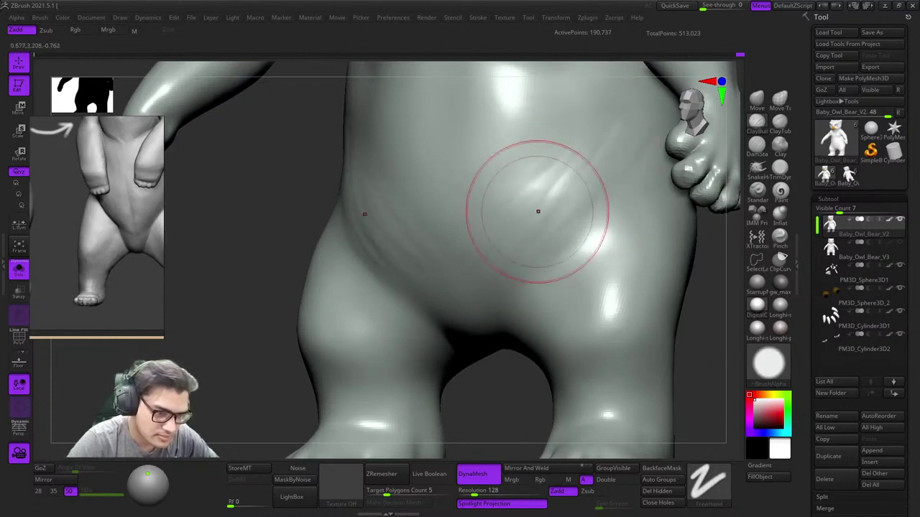
Step: Undo the stray lower-belly stroke, rework the belly side near the hip and smooth it, checking the whole figure
{"action": "right_click_drag", "start_coordinate": [580, 192], "coordinate": [622, 207]}
{"action": "mouse_move", "coordinate": [528, 243]}
{"action": "left_mouse_down"}
{"action": "mouse_move", "coordinate": [571, 222]}
{"action": "mouse_move", "coordinate": [554, 239]}
{"action": "left_mouse_up"}
{"action": "key", "text": "ctrl+z"}
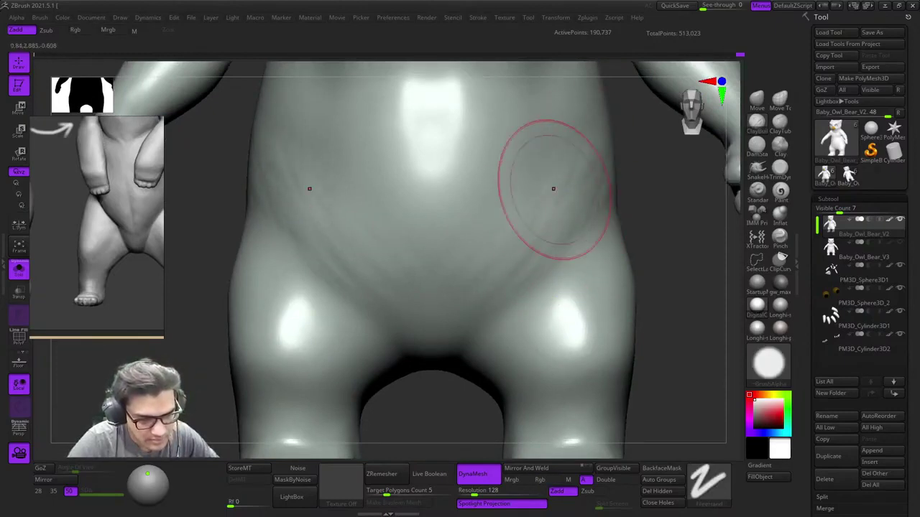
{"action": "left_click_drag", "start_coordinate": [553, 189], "coordinate": [587, 156]}
{"action": "left_click_drag", "start_coordinate": [547, 226], "coordinate": [573, 196], "text": "shift"}
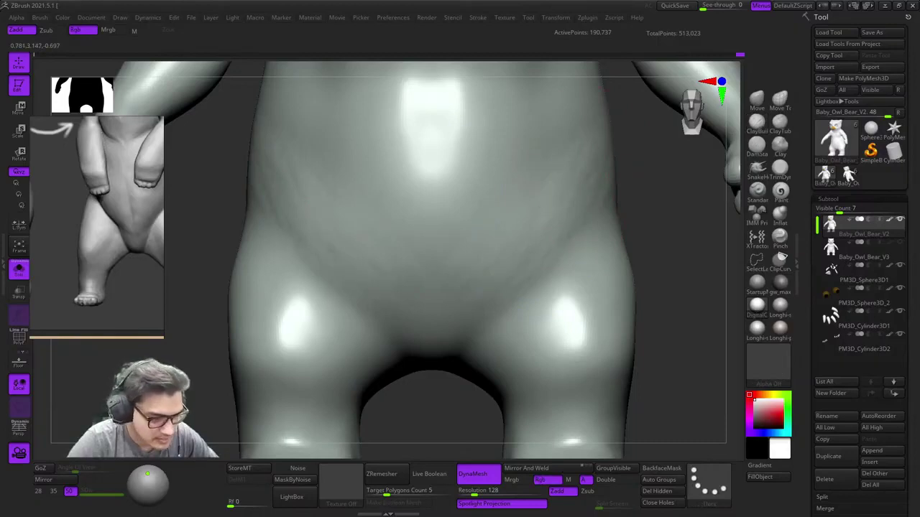
{"action": "mouse_move", "coordinate": [517, 309]}
{"action": "right_mouse_down", "text": "ctrl"}
{"action": "mouse_move", "coordinate": [511, 223]}
{"action": "mouse_move", "coordinate": [460, 240]}
{"action": "mouse_move", "coordinate": [459, 309]}
{"action": "right_mouse_up", "text": "ctrl"}
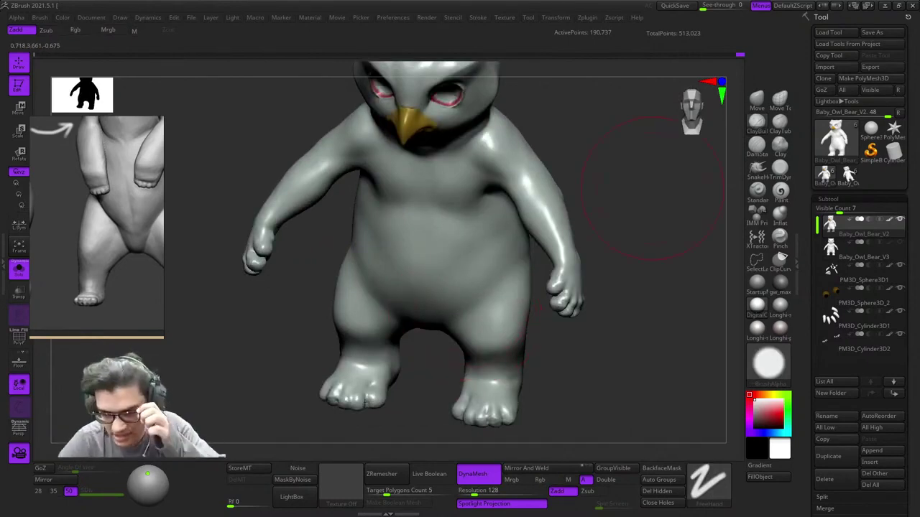
{"action": "right_click_drag", "start_coordinate": [545, 223], "coordinate": [592, 229]}
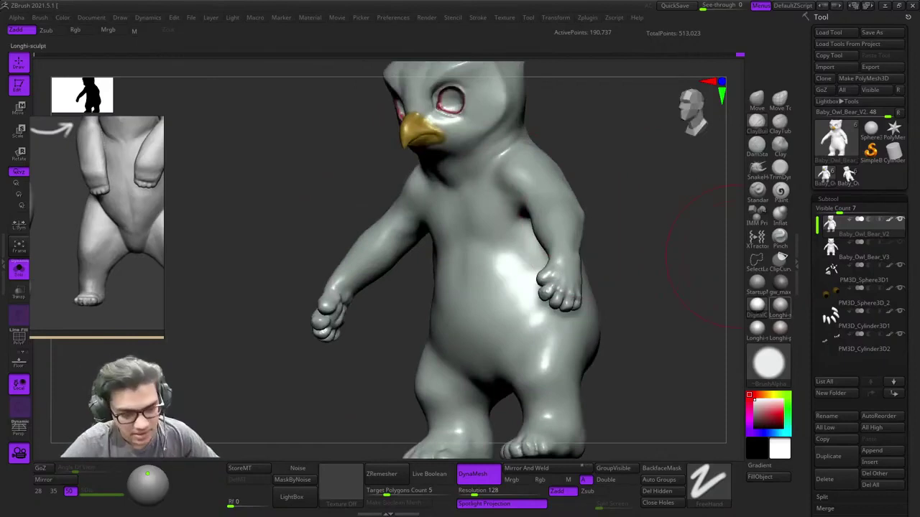
Step: Switch the sculpt back to the softer Longhi-sculpt material
{"action": "left_click", "coordinate": [780, 306]}
{"action": "left_click", "coordinate": [780, 328]}
{"action": "left_click", "coordinate": [780, 307]}
{"action": "right_click_drag", "start_coordinate": [531, 294], "coordinate": [530, 328], "text": "ctrl"}
{"action": "right_click_drag", "start_coordinate": [496, 267], "coordinate": [516, 321], "text": "alt"}
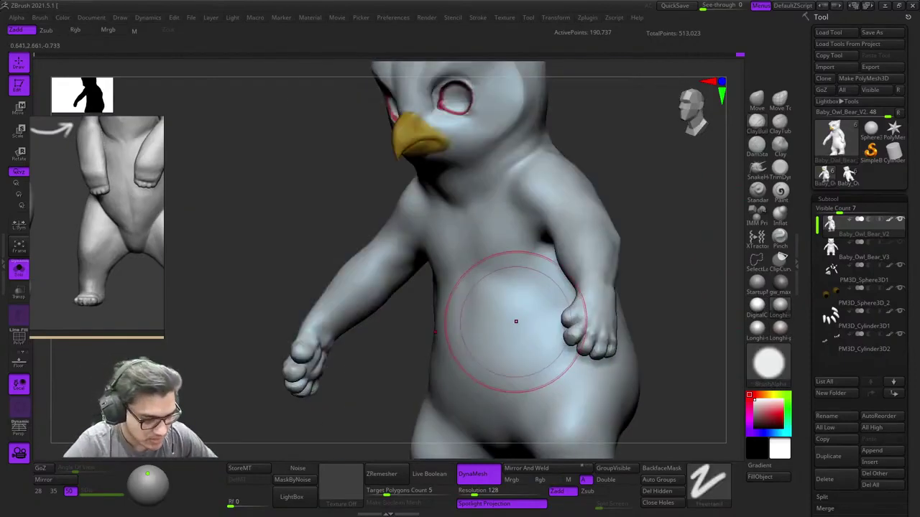
Step: Isolate the torso and legs polygroup so the head and arms are hidden, checking it in the polygroup wireframe
{"action": "right_click_drag", "start_coordinate": [417, 386], "coordinate": [521, 226]}
{"action": "left_click", "coordinate": [522, 256], "text": "ctrl+shift"}
{"action": "key", "text": "shift+f"}
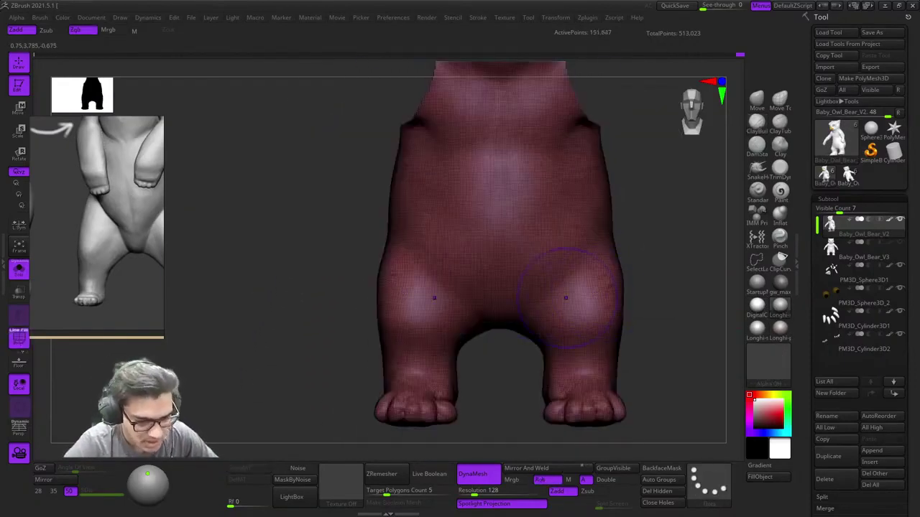
{"action": "key", "text": "shift+f"}
Step: Carve the crease between the lower belly and the thighs with DamStandard and soften its edge
{"action": "right_click_drag", "start_coordinate": [573, 302], "coordinate": [542, 352]}
{"action": "right_click_drag", "start_coordinate": [503, 237], "coordinate": [676, 185]}
{"action": "left_click", "coordinate": [756, 147]}
{"action": "right_click_drag", "start_coordinate": [503, 277], "coordinate": [503, 332], "text": "ctrl"}
{"action": "right_click_drag", "start_coordinate": [503, 332], "coordinate": [507, 254], "text": "ctrl"}
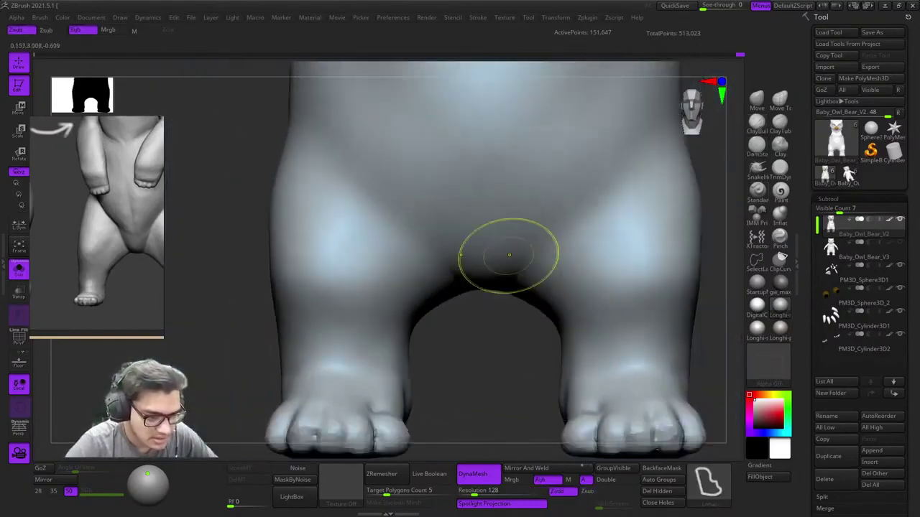
{"action": "mouse_move", "coordinate": [639, 179]}
{"action": "right_mouse_down", "text": "alt"}
{"action": "mouse_move", "coordinate": [571, 250]}
{"action": "mouse_move", "coordinate": [496, 248]}
{"action": "right_mouse_up", "text": "alt"}
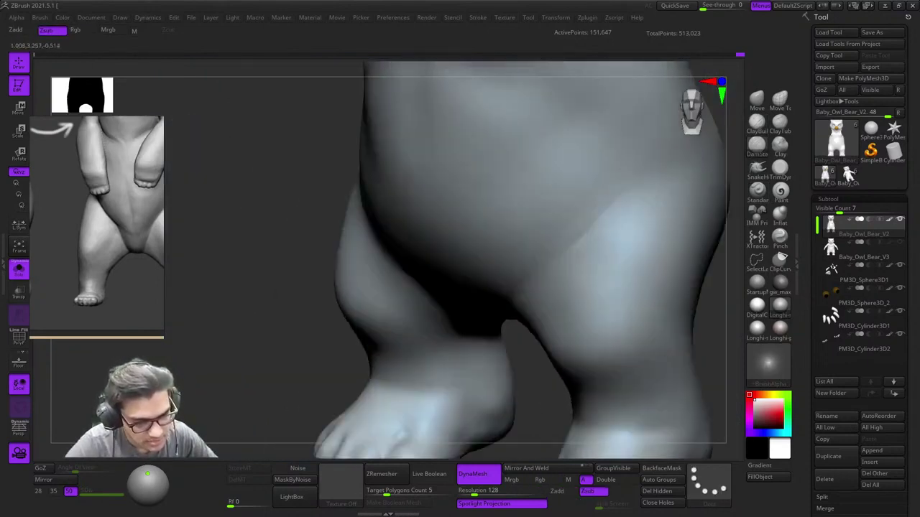
{"action": "left_click_drag", "start_coordinate": [574, 240], "coordinate": [595, 233], "text": "shift"}
{"action": "right_click_drag", "start_coordinate": [595, 232], "coordinate": [602, 241]}
{"action": "right_click_drag", "start_coordinate": [496, 287], "coordinate": [516, 297], "text": "shift"}
Step: Smooth the belly-thigh crease so it blends into the hip and groin
{"action": "right_click", "coordinate": [516, 297]}
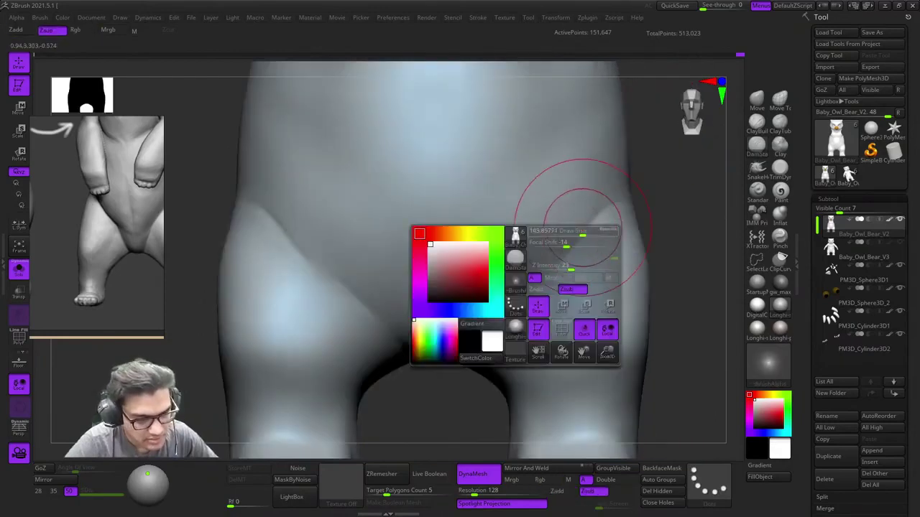
{"action": "mouse_move", "coordinate": [472, 353]}
{"action": "right_mouse_down", "text": "ctrl"}
{"action": "mouse_move", "coordinate": [482, 298]}
{"action": "mouse_move", "coordinate": [511, 296]}
{"action": "right_mouse_up", "text": "ctrl"}
{"action": "right_click_drag", "start_coordinate": [510, 296], "coordinate": [515, 300], "text": "ctrl"}
{"action": "left_click_drag", "start_coordinate": [515, 300], "coordinate": [529, 293], "text": "shift"}
{"action": "right_click_drag", "start_coordinate": [560, 277], "coordinate": [593, 321], "text": "alt"}
{"action": "mouse_move", "coordinate": [592, 321]}
{"action": "right_mouse_down", "text": "ctrl"}
{"action": "mouse_move", "coordinate": [589, 281]}
{"action": "mouse_move", "coordinate": [594, 302]}
{"action": "right_mouse_up", "text": "ctrl"}
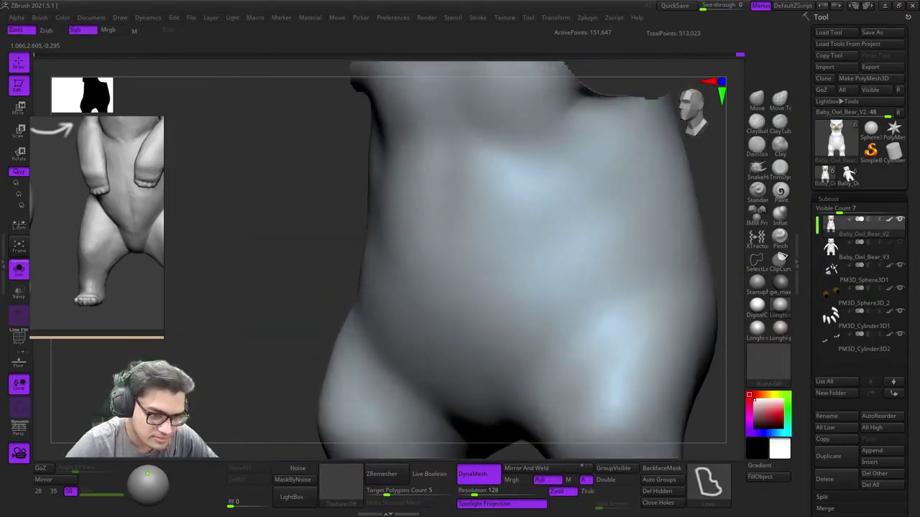
Step: Fill out the belly and waist with ClayBuildup, smooth the surface and adjust the brush size
{"action": "right_click_drag", "start_coordinate": [695, 148], "coordinate": [638, 185], "text": "alt"}
{"action": "key", "text": "space"}
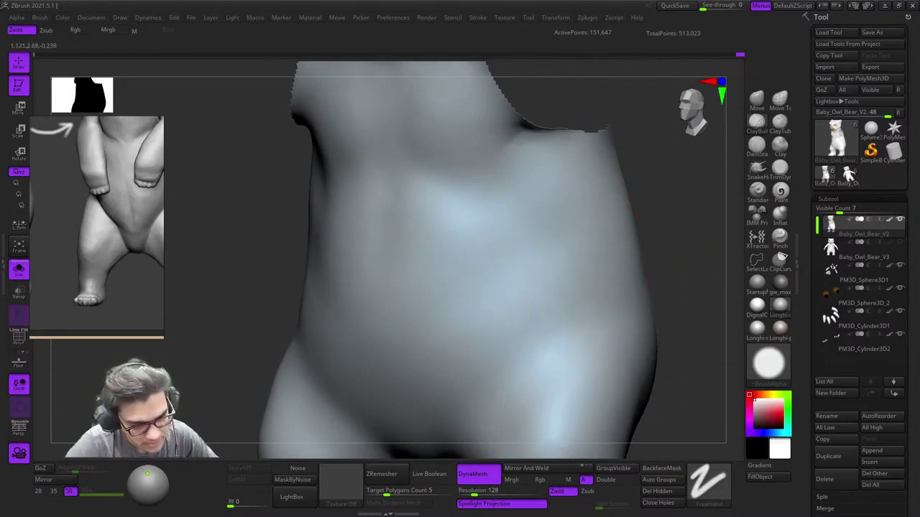
{"action": "mouse_move", "coordinate": [544, 331]}
{"action": "right_mouse_down", "text": "alt"}
{"action": "mouse_move", "coordinate": [590, 207]}
{"action": "mouse_move", "coordinate": [588, 224]}
{"action": "mouse_move", "coordinate": [562, 210]}
{"action": "mouse_move", "coordinate": [565, 264]}
{"action": "right_mouse_up", "text": "alt"}
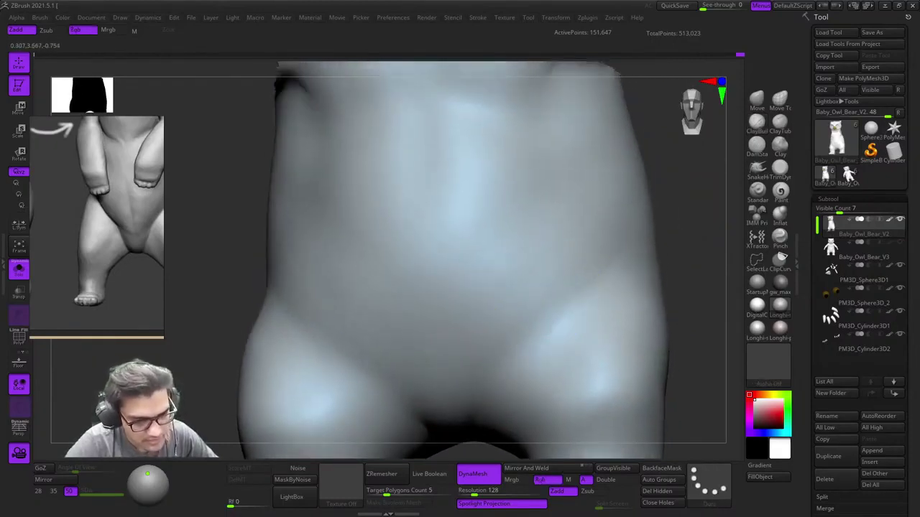
{"action": "mouse_move", "coordinate": [543, 380]}
{"action": "right_mouse_down", "text": "ctrl"}
{"action": "mouse_move", "coordinate": [537, 325]}
{"action": "mouse_move", "coordinate": [495, 332]}
{"action": "right_mouse_up", "text": "ctrl"}
{"action": "key", "text": "space"}
{"action": "left_click_drag", "start_coordinate": [542, 259], "coordinate": [546, 257]}
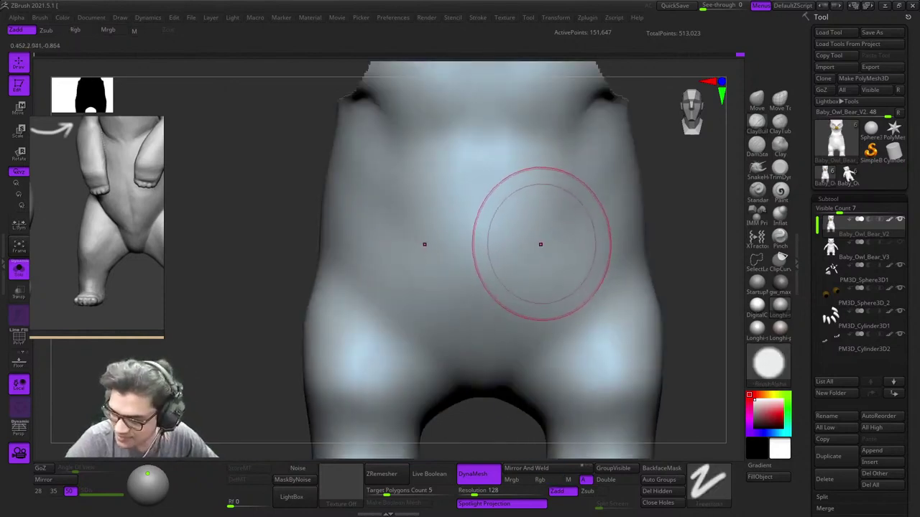
Step: Readjust the brush and round the front of the belly with soft build-up and smoothing
{"action": "right_click_drag", "start_coordinate": [540, 245], "coordinate": [471, 320]}
{"action": "key", "text": "space"}
{"action": "left_click_drag", "start_coordinate": [537, 260], "coordinate": [541, 258]}
{"action": "right_click_drag", "start_coordinate": [542, 259], "coordinate": [539, 301]}
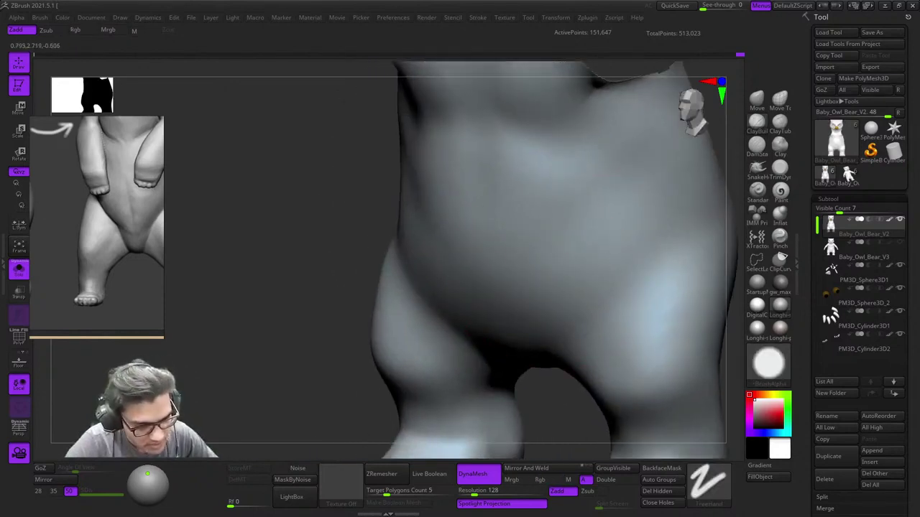
{"action": "mouse_move", "coordinate": [564, 229]}
{"action": "left_mouse_down", "text": "shift"}
{"action": "mouse_move", "coordinate": [544, 232]}
{"action": "mouse_move", "coordinate": [560, 270]}
{"action": "left_mouse_up", "text": "shift"}
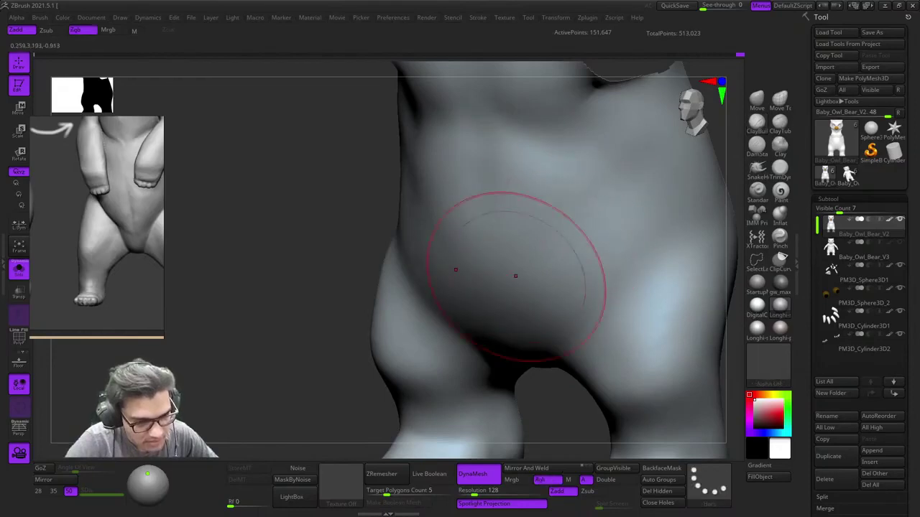
{"action": "mouse_move", "coordinate": [515, 276]}
{"action": "right_mouse_down"}
{"action": "mouse_move", "coordinate": [577, 267]}
{"action": "mouse_move", "coordinate": [553, 237]}
{"action": "right_mouse_up"}
{"action": "mouse_move", "coordinate": [553, 237]}
{"action": "right_mouse_down"}
{"action": "mouse_move", "coordinate": [495, 331]}
{"action": "mouse_move", "coordinate": [404, 345]}
{"action": "right_mouse_up"}
Step: Inspect the torso and legs from the front, side and back with the polygroup wireframe on and off
{"action": "key", "text": "space"}
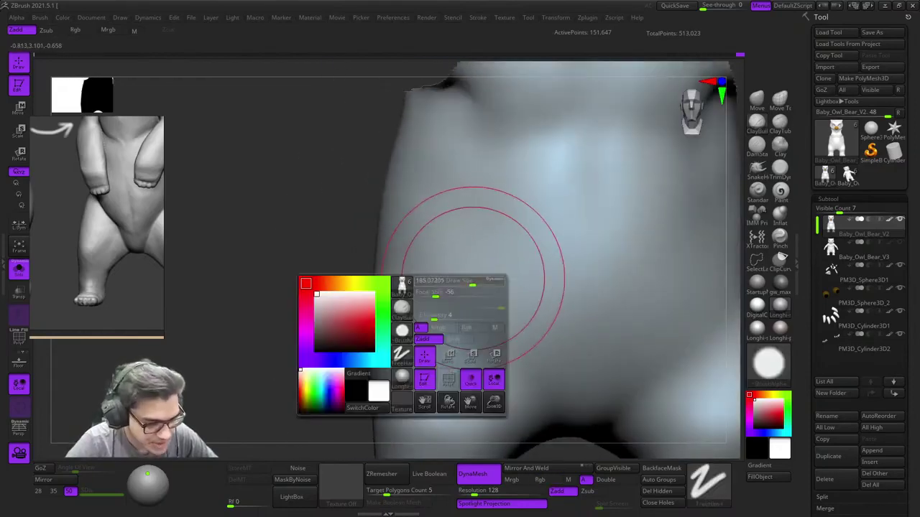
{"action": "mouse_move", "coordinate": [473, 279]}
{"action": "right_mouse_down"}
{"action": "mouse_move", "coordinate": [452, 272]}
{"action": "mouse_move", "coordinate": [481, 322]}
{"action": "mouse_move", "coordinate": [483, 269]}
{"action": "right_mouse_up"}
{"action": "mouse_move", "coordinate": [483, 269]}
{"action": "right_mouse_down"}
{"action": "mouse_move", "coordinate": [511, 304]}
{"action": "mouse_move", "coordinate": [489, 242]}
{"action": "mouse_move", "coordinate": [495, 286]}
{"action": "mouse_move", "coordinate": [497, 278]}
{"action": "right_mouse_up"}
{"action": "key", "text": "shift+f"}
{"action": "key", "text": "shift+f"}
{"action": "key", "text": "shift+f"}
{"action": "key", "text": "shift+f"}
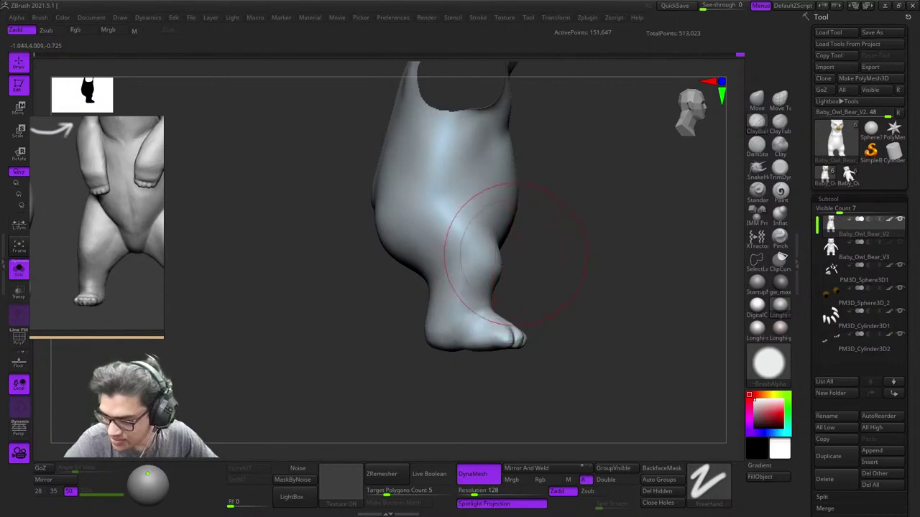
{"action": "mouse_move", "coordinate": [516, 255]}
{"action": "right_mouse_down"}
{"action": "mouse_move", "coordinate": [483, 291]}
{"action": "mouse_move", "coordinate": [509, 249]}
{"action": "mouse_move", "coordinate": [543, 282]}
{"action": "mouse_move", "coordinate": [530, 191]}
{"action": "mouse_move", "coordinate": [470, 224]}
{"action": "mouse_move", "coordinate": [519, 153]}
{"action": "mouse_move", "coordinate": [532, 179]}
{"action": "right_mouse_up"}
{"action": "key", "text": "shift+f"}
{"action": "key", "text": "shift+f"}
{"action": "key", "text": "shift+f"}
{"action": "key", "text": "shift+f"}
{"action": "right_click_drag", "start_coordinate": [532, 180], "coordinate": [567, 223], "text": "ctrl"}
{"action": "mouse_move", "coordinate": [568, 222]}
{"action": "right_mouse_down"}
{"action": "mouse_move", "coordinate": [554, 208]}
{"action": "mouse_move", "coordinate": [535, 280]}
{"action": "mouse_move", "coordinate": [546, 359]}
{"action": "mouse_move", "coordinate": [536, 215]}
{"action": "mouse_move", "coordinate": [599, 323]}
{"action": "mouse_move", "coordinate": [641, 309]}
{"action": "mouse_move", "coordinate": [534, 266]}
{"action": "right_mouse_up"}
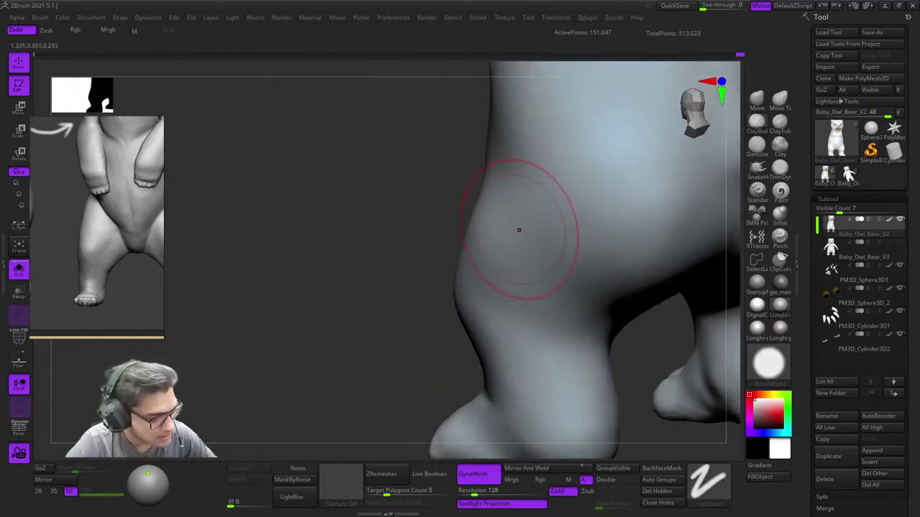
Step: Carve a DamStandard crease under each thigh, running from the crotch toward the knee, and smooth it
{"action": "right_click_drag", "start_coordinate": [518, 230], "coordinate": [575, 266]}
{"action": "right_click_drag", "start_coordinate": [574, 266], "coordinate": [541, 248], "text": "ctrl"}
{"action": "mouse_move", "coordinate": [540, 248]}
{"action": "right_mouse_down"}
{"action": "mouse_move", "coordinate": [529, 288]}
{"action": "mouse_move", "coordinate": [609, 267]}
{"action": "mouse_move", "coordinate": [514, 277]}
{"action": "right_mouse_up"}
{"action": "left_click", "coordinate": [756, 148]}
{"action": "key", "text": "space"}
{"action": "mouse_move", "coordinate": [513, 277]}
{"action": "left_mouse_down"}
{"action": "mouse_move", "coordinate": [497, 273]}
{"action": "mouse_move", "coordinate": [597, 328]}
{"action": "left_mouse_up"}
{"action": "mouse_move", "coordinate": [542, 298]}
{"action": "left_mouse_down", "text": "shift"}
{"action": "mouse_move", "coordinate": [505, 269]}
{"action": "mouse_move", "coordinate": [531, 289]}
{"action": "mouse_move", "coordinate": [515, 278]}
{"action": "left_mouse_up", "text": "shift"}
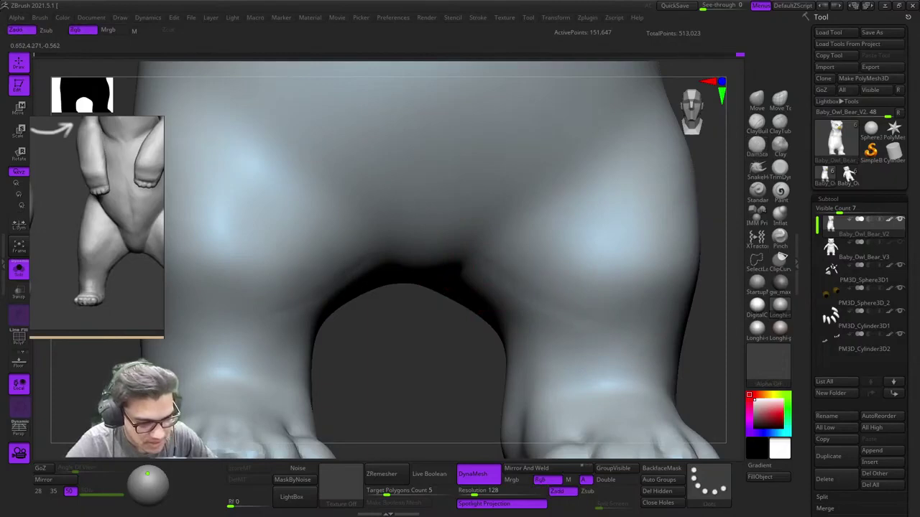
{"action": "mouse_move", "coordinate": [518, 273]}
{"action": "right_mouse_down"}
{"action": "mouse_move", "coordinate": [530, 289]}
{"action": "mouse_move", "coordinate": [530, 244]}
{"action": "right_mouse_up"}
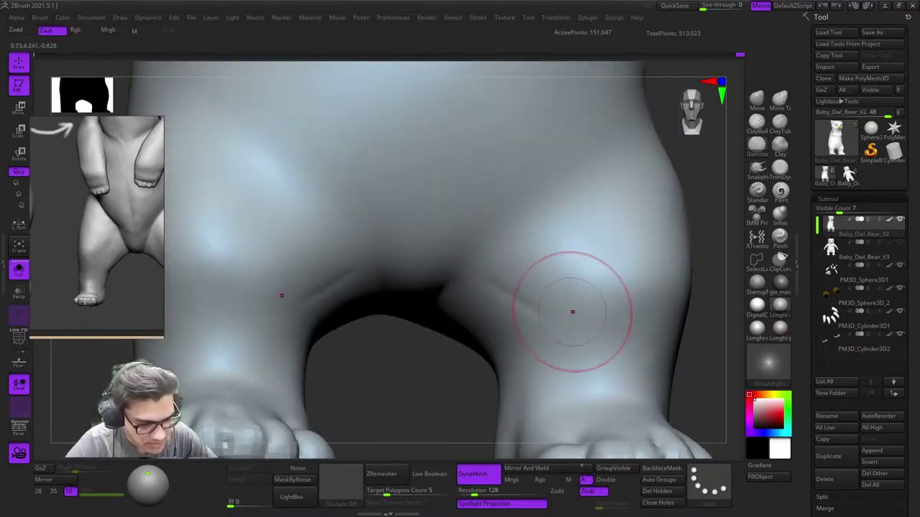
{"action": "left_click_drag", "start_coordinate": [544, 311], "coordinate": [576, 322]}
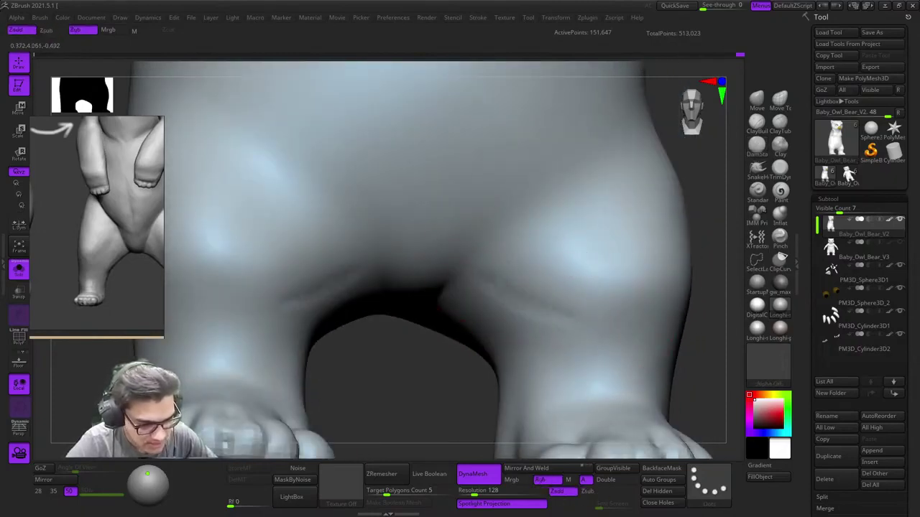
Step: Extend the inner-thigh fold down around the knee toward the shin
{"action": "right_click_drag", "start_coordinate": [519, 294], "coordinate": [530, 228], "text": "ctrl"}
{"action": "right_click_drag", "start_coordinate": [530, 229], "coordinate": [496, 247], "text": "ctrl"}
{"action": "right_click_drag", "start_coordinate": [472, 313], "coordinate": [508, 295]}
{"action": "left_click_drag", "start_coordinate": [511, 306], "coordinate": [565, 292]}
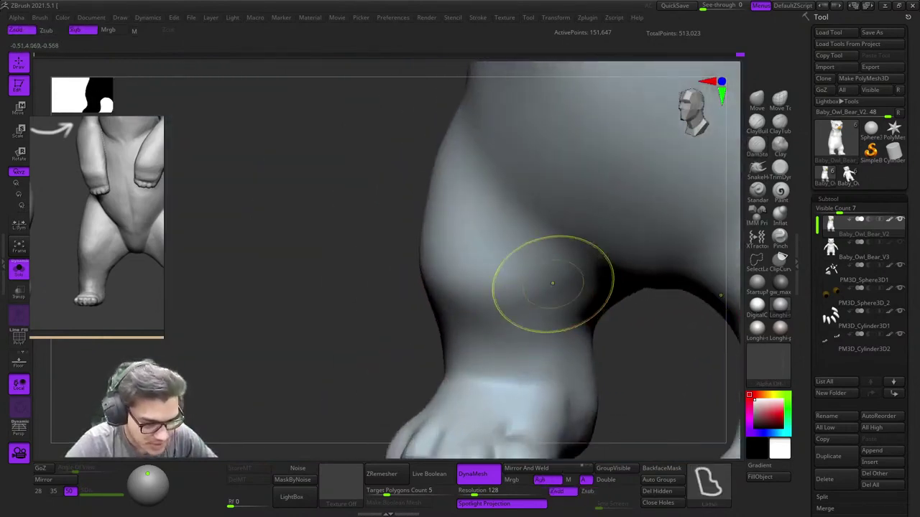
{"action": "right_click_drag", "start_coordinate": [553, 284], "coordinate": [537, 317], "text": "ctrl"}
{"action": "mouse_move", "coordinate": [501, 328]}
{"action": "left_mouse_down"}
{"action": "mouse_move", "coordinate": [535, 323]}
{"action": "mouse_move", "coordinate": [499, 336]}
{"action": "left_mouse_up"}
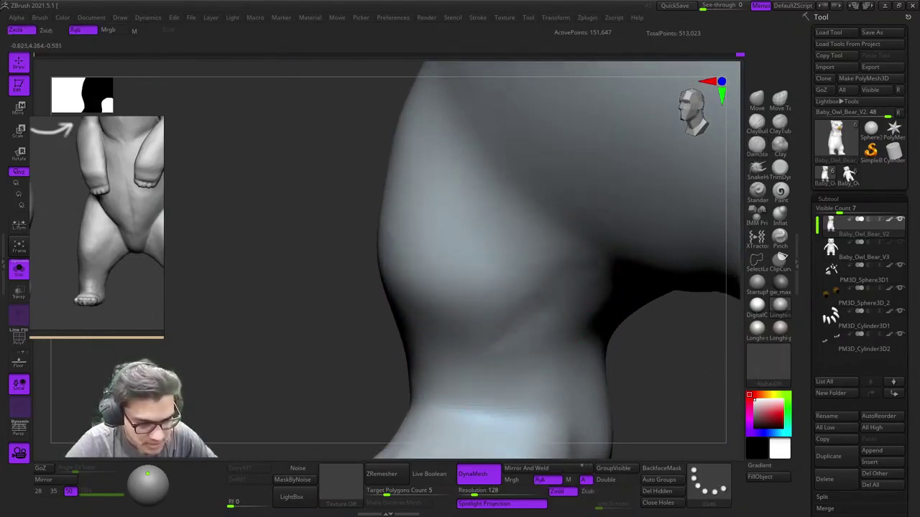
Step: Smooth the fold on the inner knee and shin so it blends into the lower leg
{"action": "right_click_drag", "start_coordinate": [541, 360], "coordinate": [551, 345], "text": "ctrl"}
{"action": "right_click_drag", "start_coordinate": [561, 296], "coordinate": [577, 322], "text": "ctrl"}
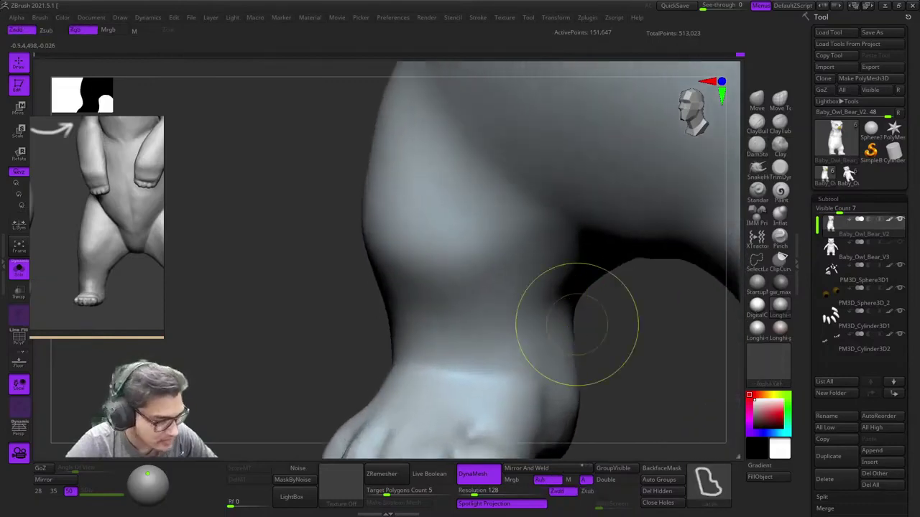
{"action": "left_click_drag", "start_coordinate": [555, 316], "coordinate": [539, 345], "text": "shift"}
{"action": "mouse_move", "coordinate": [564, 334]}
{"action": "right_mouse_down", "text": "alt"}
{"action": "mouse_move", "coordinate": [538, 329]}
{"action": "mouse_move", "coordinate": [559, 200]}
{"action": "right_mouse_up", "text": "alt"}
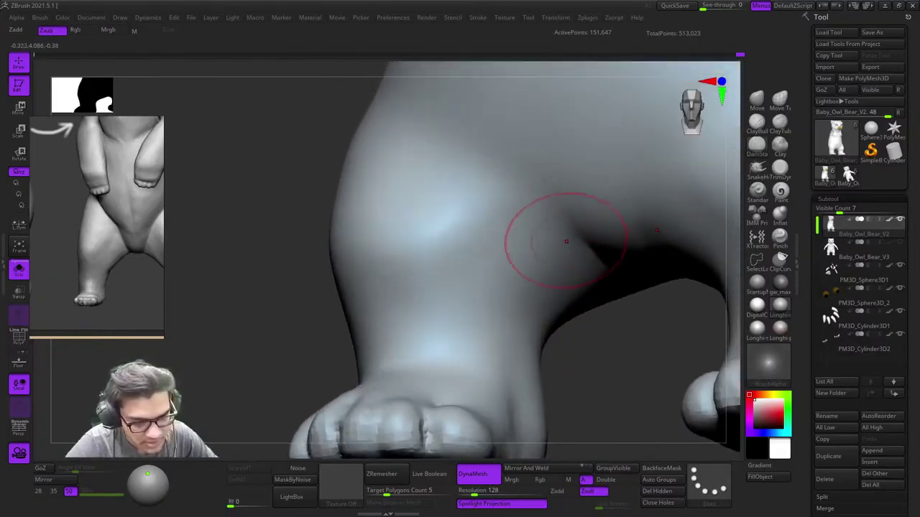
Step: Fill the hollow on the inner knee with ClayBuildup and smooth it into the lower leg
{"action": "mouse_move", "coordinate": [567, 251]}
{"action": "right_mouse_down"}
{"action": "mouse_move", "coordinate": [579, 228]}
{"action": "mouse_move", "coordinate": [525, 181]}
{"action": "right_mouse_up"}
{"action": "left_click", "coordinate": [756, 124]}
{"action": "mouse_move", "coordinate": [534, 222]}
{"action": "right_mouse_down"}
{"action": "mouse_move", "coordinate": [527, 206]}
{"action": "mouse_move", "coordinate": [519, 252]}
{"action": "mouse_move", "coordinate": [529, 234]}
{"action": "right_mouse_up"}
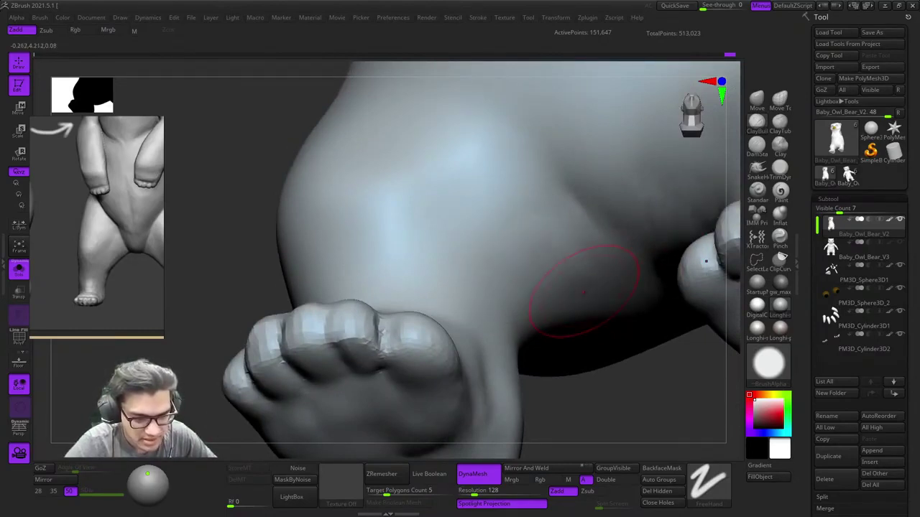
{"action": "left_click_drag", "start_coordinate": [506, 313], "coordinate": [500, 278], "text": "shift"}
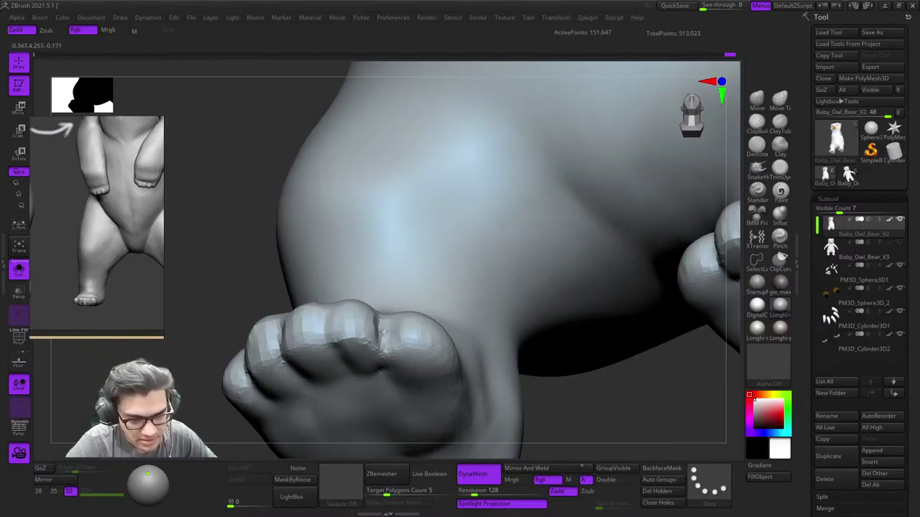
{"action": "right_click_drag", "start_coordinate": [533, 295], "coordinate": [579, 270], "text": "ctrl"}
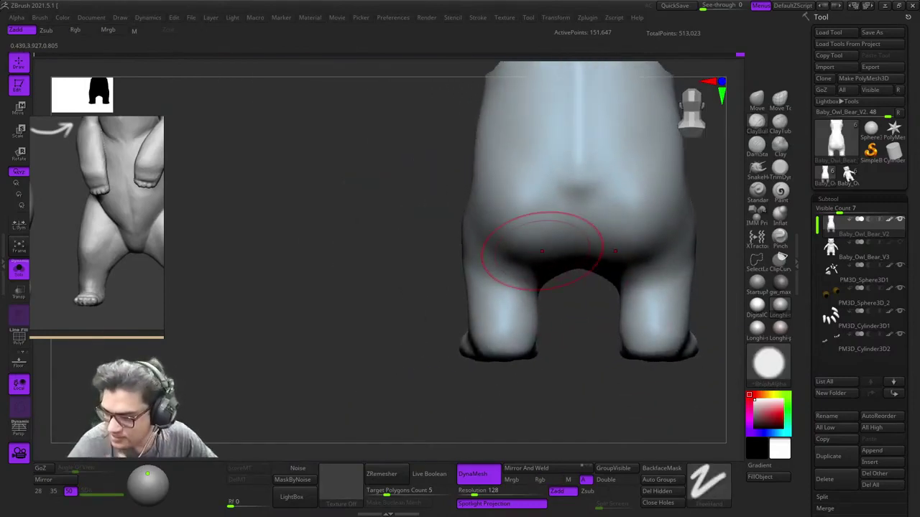
Step: Smooth the back of the inner thigh where it runs under the buttock toward the knee
{"action": "right_click_drag", "start_coordinate": [542, 251], "coordinate": [546, 269]}
{"action": "mouse_move", "coordinate": [546, 270]}
{"action": "right_mouse_down", "text": "ctrl"}
{"action": "mouse_move", "coordinate": [570, 221]}
{"action": "mouse_move", "coordinate": [558, 240]}
{"action": "mouse_move", "coordinate": [586, 279]}
{"action": "mouse_move", "coordinate": [602, 262]}
{"action": "right_mouse_up", "text": "ctrl"}
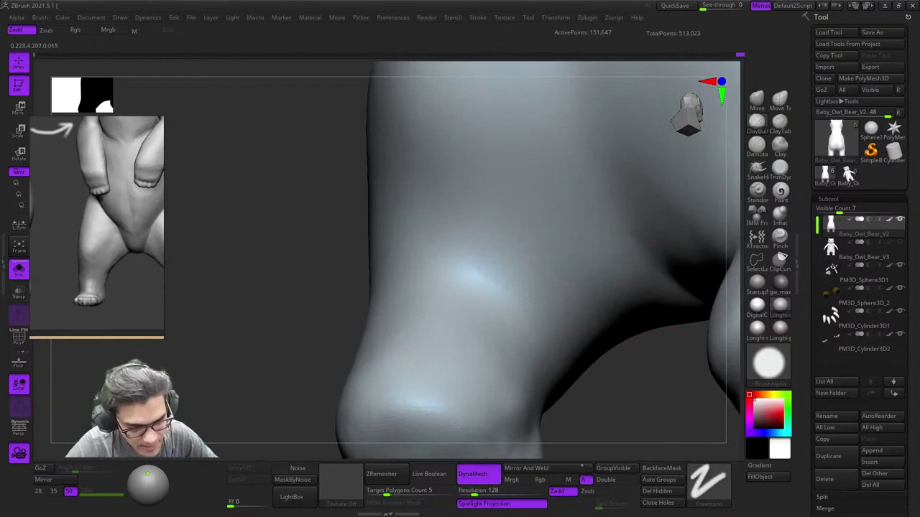
{"action": "mouse_move", "coordinate": [619, 354]}
{"action": "right_mouse_down"}
{"action": "mouse_move", "coordinate": [567, 339]}
{"action": "mouse_move", "coordinate": [549, 306]}
{"action": "mouse_move", "coordinate": [560, 336]}
{"action": "mouse_move", "coordinate": [553, 215]}
{"action": "mouse_move", "coordinate": [560, 319]}
{"action": "mouse_move", "coordinate": [571, 328]}
{"action": "right_mouse_up"}
{"action": "left_click_drag", "start_coordinate": [571, 329], "coordinate": [541, 332], "text": "shift"}
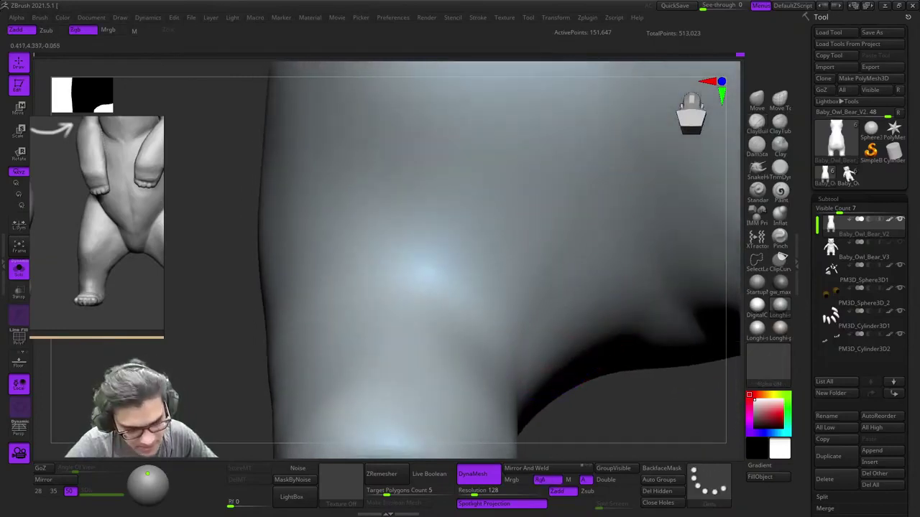
{"action": "mouse_move", "coordinate": [557, 327]}
{"action": "right_mouse_down"}
{"action": "mouse_move", "coordinate": [562, 155]}
{"action": "mouse_move", "coordinate": [562, 255]}
{"action": "right_mouse_up"}
{"action": "right_click_drag", "start_coordinate": [550, 327], "coordinate": [558, 248], "text": "ctrl"}
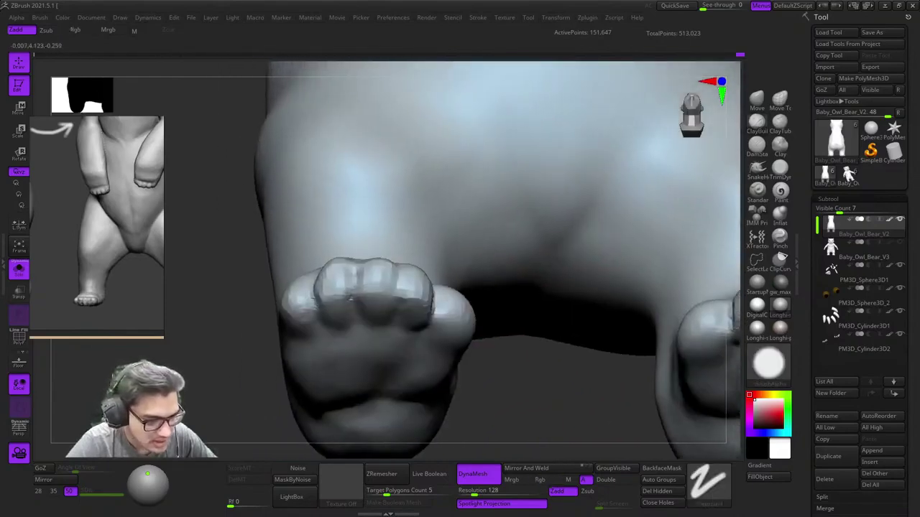
Step: Check the crotch underside and its polygroups, and smooth the inner-thigh edge beside the crotch
{"action": "right_click", "coordinate": [558, 243]}
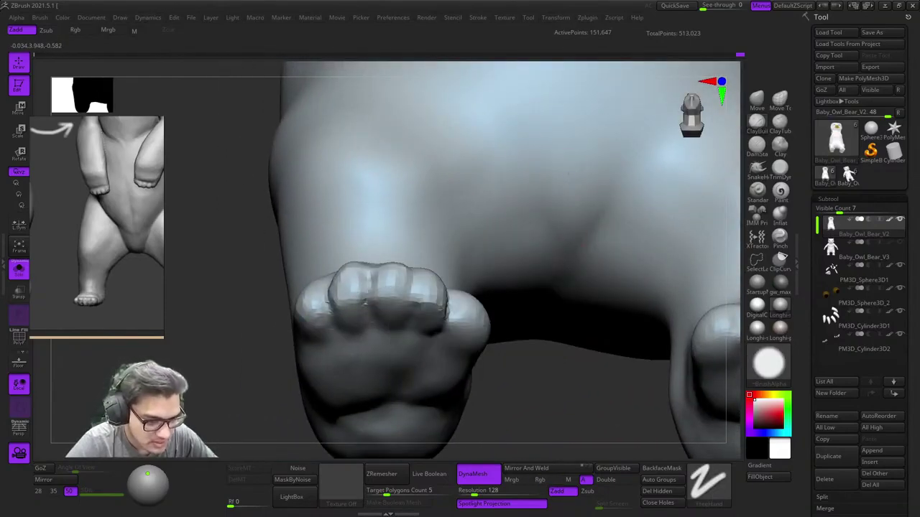
{"action": "right_click_drag", "start_coordinate": [550, 298], "coordinate": [554, 268]}
{"action": "right_click_drag", "start_coordinate": [561, 219], "coordinate": [565, 265]}
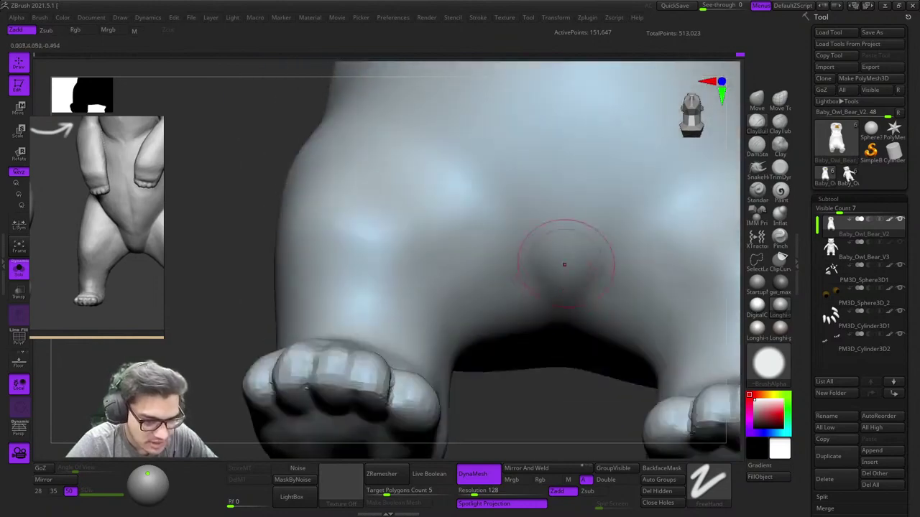
{"action": "right_click_drag", "start_coordinate": [547, 314], "coordinate": [554, 281]}
{"action": "right_click", "coordinate": [555, 279]}
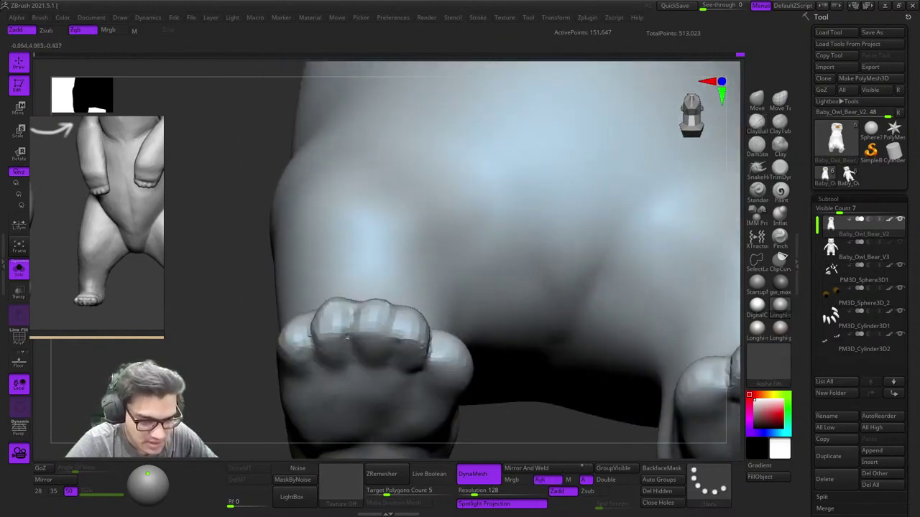
{"action": "mouse_move", "coordinate": [587, 235]}
{"action": "right_mouse_down"}
{"action": "mouse_move", "coordinate": [589, 295]}
{"action": "mouse_move", "coordinate": [528, 187]}
{"action": "mouse_move", "coordinate": [557, 305]}
{"action": "mouse_move", "coordinate": [598, 304]}
{"action": "right_mouse_up"}
{"action": "key", "text": "shift+f"}
{"action": "key", "text": "shift+f"}
{"action": "mouse_move", "coordinate": [591, 187]}
{"action": "right_mouse_down", "text": "ctrl"}
{"action": "mouse_move", "coordinate": [599, 238]}
{"action": "mouse_move", "coordinate": [609, 239]}
{"action": "mouse_move", "coordinate": [581, 228]}
{"action": "mouse_move", "coordinate": [606, 263]}
{"action": "mouse_move", "coordinate": [619, 309]}
{"action": "right_mouse_up", "text": "ctrl"}
{"action": "right_click", "coordinate": [602, 257]}
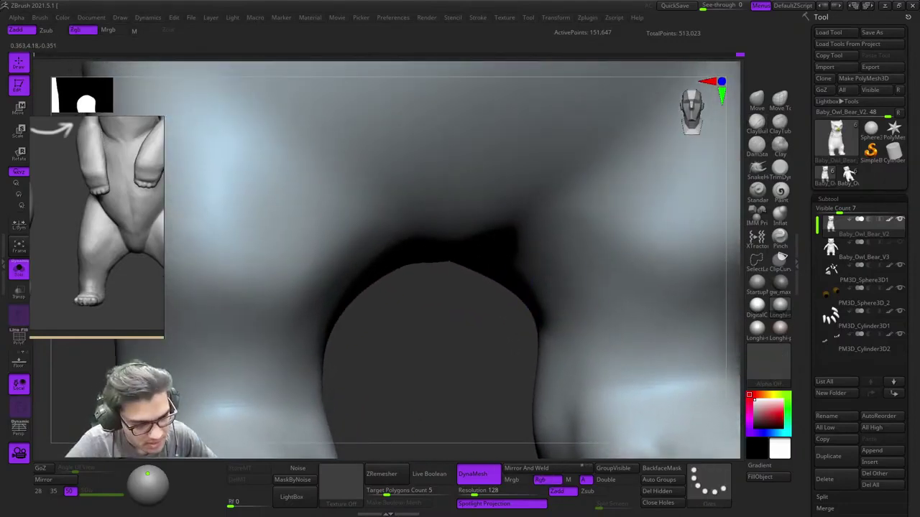
{"action": "left_click_drag", "start_coordinate": [535, 269], "coordinate": [528, 248], "text": "shift"}
Step: Build up clay volume on the front inner thighs just above the knees
{"action": "mouse_move", "coordinate": [575, 309]}
{"action": "right_mouse_down", "text": "ctrl"}
{"action": "mouse_move", "coordinate": [569, 277]}
{"action": "mouse_move", "coordinate": [579, 248]}
{"action": "right_mouse_up", "text": "ctrl"}
{"action": "mouse_move", "coordinate": [579, 248]}
{"action": "right_mouse_down", "text": "ctrl"}
{"action": "mouse_move", "coordinate": [591, 283]}
{"action": "mouse_move", "coordinate": [584, 251]}
{"action": "right_mouse_up", "text": "ctrl"}
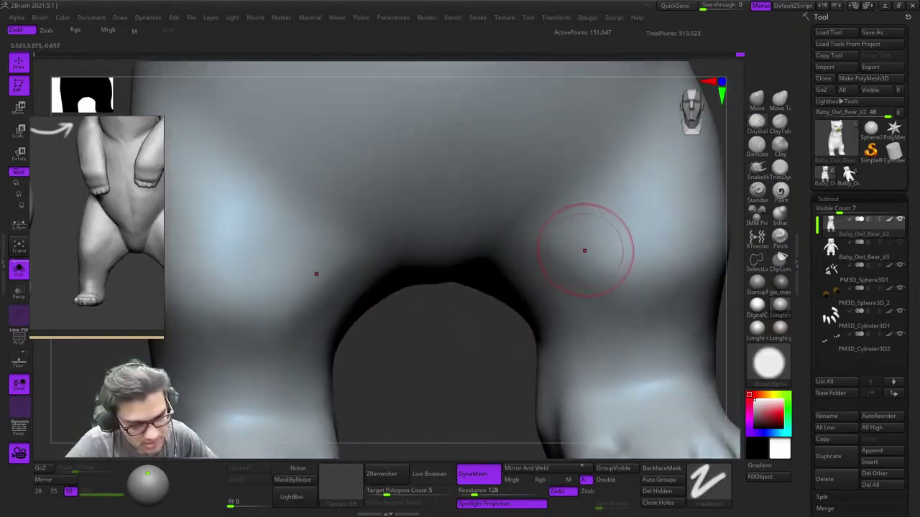
{"action": "left_click_drag", "start_coordinate": [584, 251], "coordinate": [606, 265]}
{"action": "right_click", "coordinate": [607, 264]}
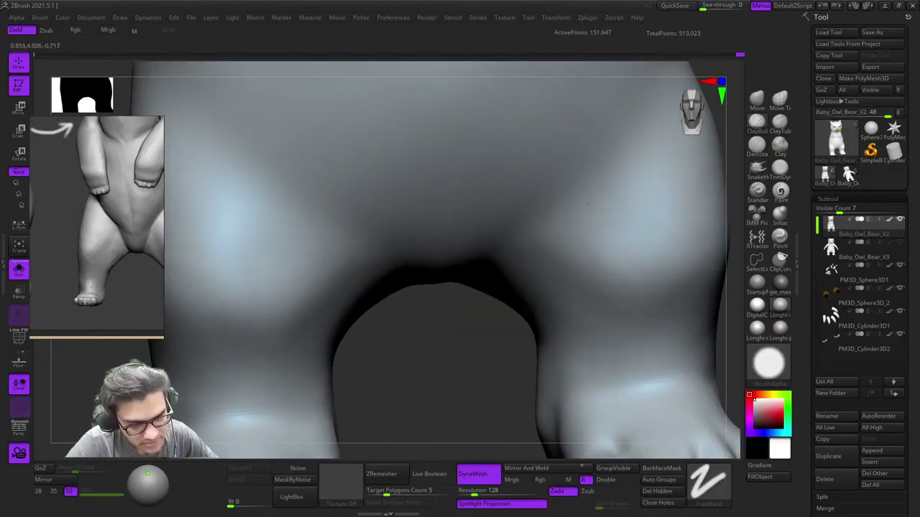
{"action": "right_click_drag", "start_coordinate": [591, 215], "coordinate": [591, 243], "text": "alt"}
{"action": "right_click_drag", "start_coordinate": [591, 243], "coordinate": [581, 215], "text": "ctrl"}
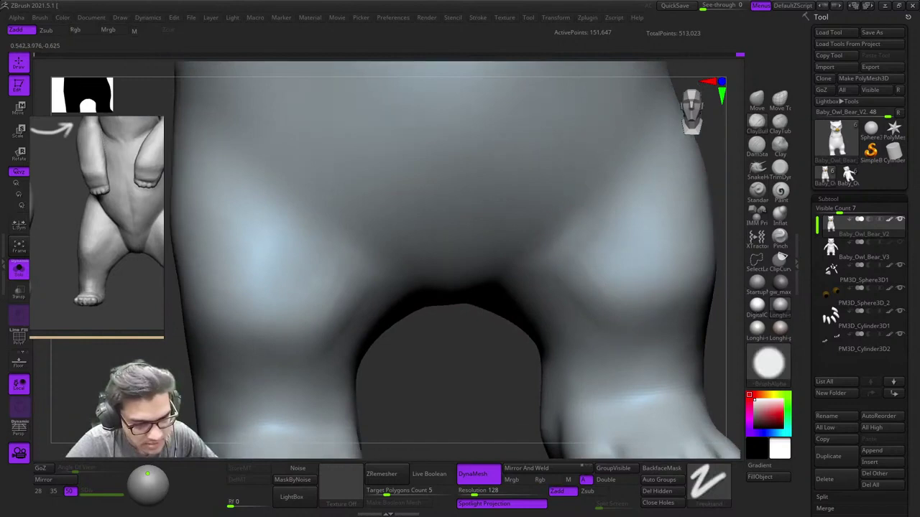
{"action": "mouse_move", "coordinate": [559, 276]}
{"action": "left_mouse_down"}
{"action": "mouse_move", "coordinate": [593, 289]}
{"action": "mouse_move", "coordinate": [586, 295]}
{"action": "mouse_move", "coordinate": [600, 313]}
{"action": "left_mouse_up"}
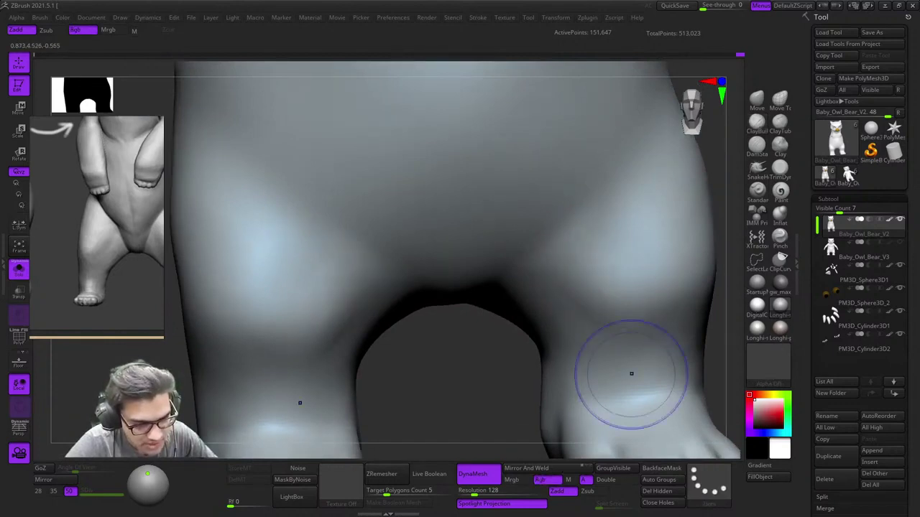
Step: Adjust the brush size and add clay to the front and outer side of the knee
{"action": "right_click_drag", "start_coordinate": [631, 374], "coordinate": [611, 280], "text": "ctrl"}
{"action": "mouse_move", "coordinate": [610, 281]}
{"action": "right_mouse_down"}
{"action": "mouse_move", "coordinate": [567, 266]}
{"action": "mouse_move", "coordinate": [589, 248]}
{"action": "mouse_move", "coordinate": [564, 294]}
{"action": "mouse_move", "coordinate": [539, 306]}
{"action": "mouse_move", "coordinate": [509, 259]}
{"action": "mouse_move", "coordinate": [514, 308]}
{"action": "mouse_move", "coordinate": [553, 269]}
{"action": "mouse_move", "coordinate": [546, 291]}
{"action": "mouse_move", "coordinate": [557, 289]}
{"action": "right_mouse_up"}
{"action": "key", "text": "space"}
{"action": "mouse_move", "coordinate": [508, 269]}
{"action": "right_mouse_down"}
{"action": "mouse_move", "coordinate": [519, 285]}
{"action": "mouse_move", "coordinate": [560, 266]}
{"action": "mouse_move", "coordinate": [531, 299]}
{"action": "mouse_move", "coordinate": [561, 287]}
{"action": "right_mouse_up"}
{"action": "mouse_move", "coordinate": [560, 287]}
{"action": "right_mouse_down", "text": "ctrl"}
{"action": "mouse_move", "coordinate": [550, 276]}
{"action": "mouse_move", "coordinate": [511, 310]}
{"action": "mouse_move", "coordinate": [560, 258]}
{"action": "right_mouse_up", "text": "ctrl"}
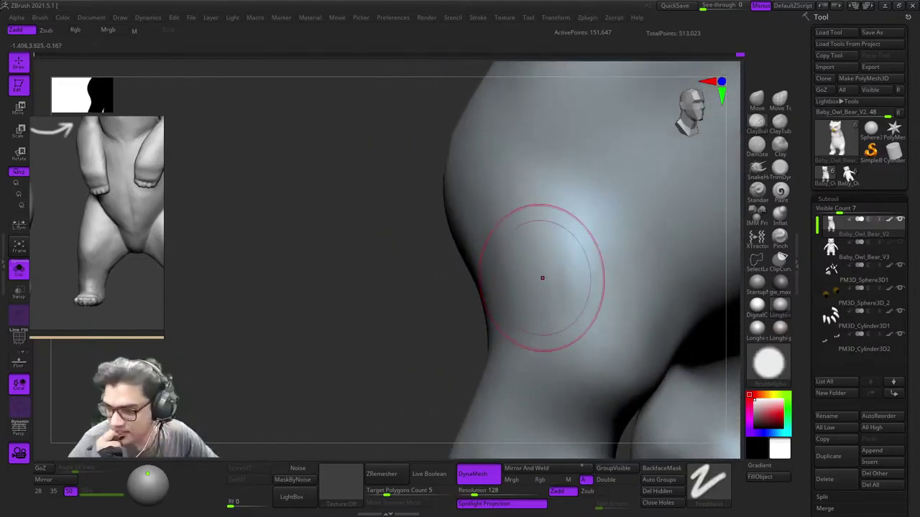
{"action": "left_click_drag", "start_coordinate": [543, 278], "coordinate": [542, 278]}
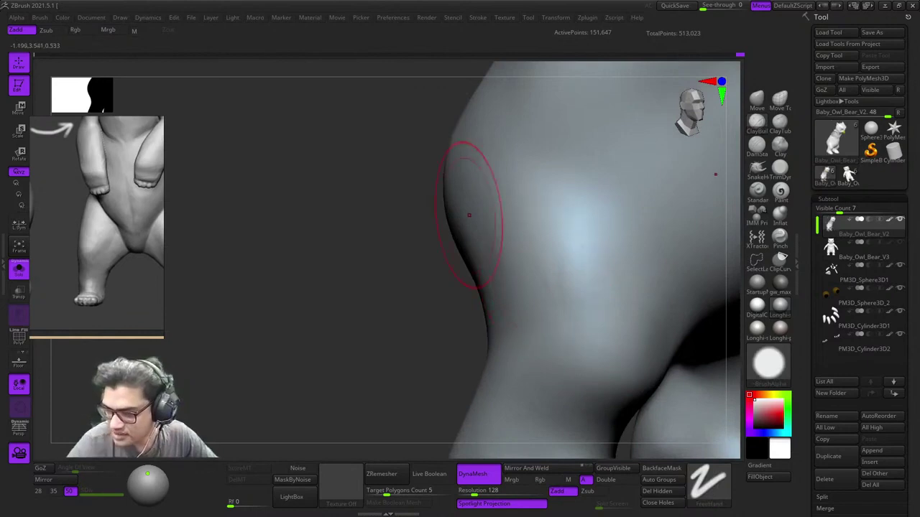
{"action": "right_click_drag", "start_coordinate": [471, 214], "coordinate": [488, 289]}
Step: Smooth the new knee volume into the thigh and shin
{"action": "key", "text": "space"}
{"action": "right_click_drag", "start_coordinate": [585, 294], "coordinate": [577, 321]}
{"action": "mouse_move", "coordinate": [577, 320]}
{"action": "left_mouse_down", "text": "shift"}
{"action": "mouse_move", "coordinate": [596, 316]}
{"action": "mouse_move", "coordinate": [635, 343]}
{"action": "left_mouse_up", "text": "shift"}
{"action": "mouse_move", "coordinate": [645, 349]}
{"action": "right_mouse_down"}
{"action": "mouse_move", "coordinate": [539, 216]}
{"action": "mouse_move", "coordinate": [575, 251]}
{"action": "right_mouse_up"}
{"action": "left_click_drag", "start_coordinate": [575, 250], "coordinate": [632, 251], "text": "shift"}
{"action": "mouse_move", "coordinate": [632, 251]}
{"action": "right_mouse_down", "text": "ctrl"}
{"action": "mouse_move", "coordinate": [529, 230]}
{"action": "mouse_move", "coordinate": [572, 316]}
{"action": "mouse_move", "coordinate": [567, 301]}
{"action": "mouse_move", "coordinate": [579, 290]}
{"action": "mouse_move", "coordinate": [519, 244]}
{"action": "right_mouse_up", "text": "ctrl"}
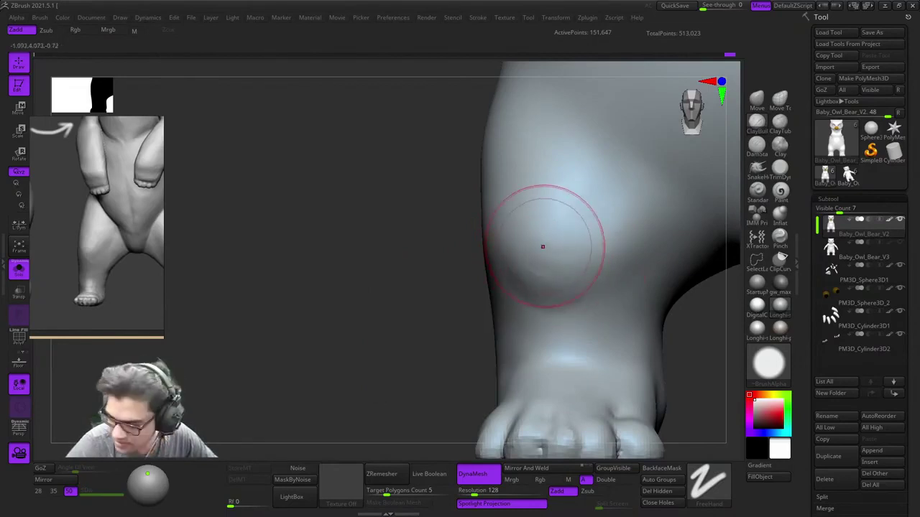
Step: Soften the lower rim of the kneecap and check the leg profile and polygroups on the full figure
{"action": "right_click_drag", "start_coordinate": [542, 246], "coordinate": [528, 228], "text": "alt"}
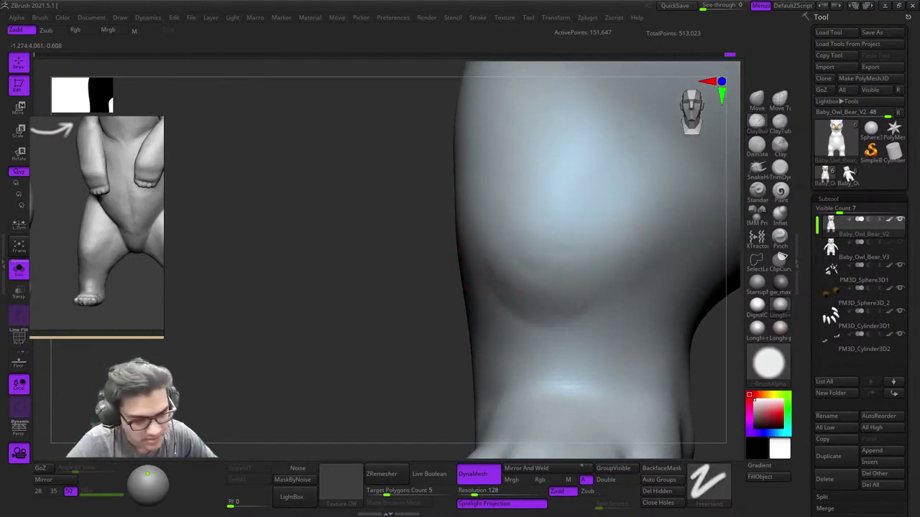
{"action": "left_click_drag", "start_coordinate": [517, 259], "coordinate": [556, 291], "text": "shift"}
{"action": "right_click_drag", "start_coordinate": [593, 280], "coordinate": [543, 282]}
{"action": "right_click_drag", "start_coordinate": [543, 282], "coordinate": [549, 302], "text": "ctrl"}
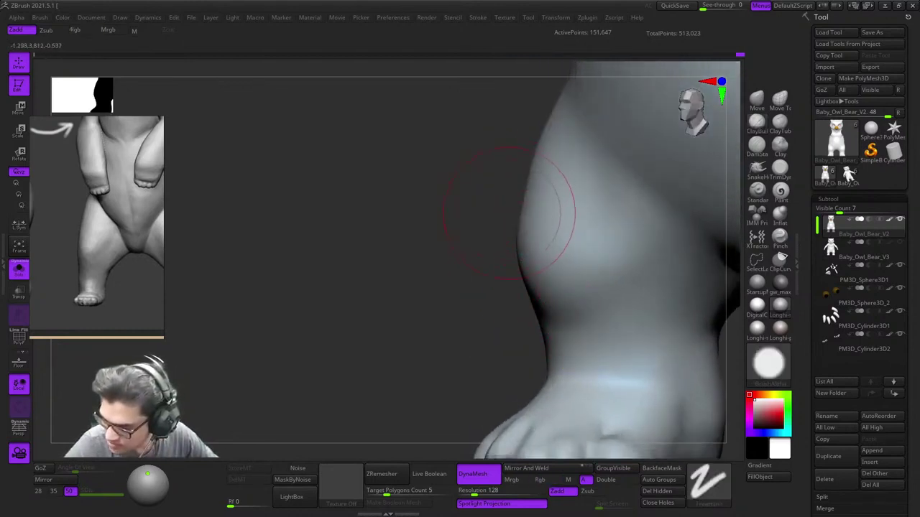
{"action": "right_click_drag", "start_coordinate": [504, 222], "coordinate": [575, 219]}
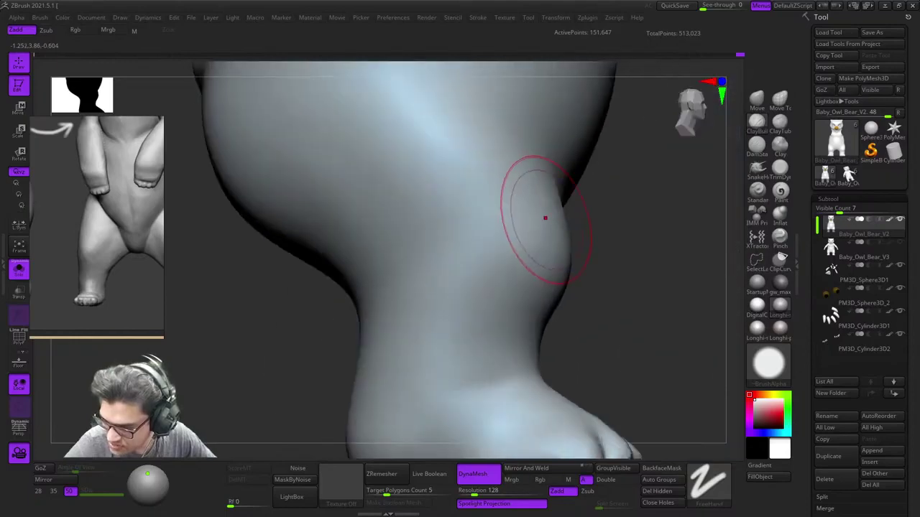
{"action": "key", "text": "f"}
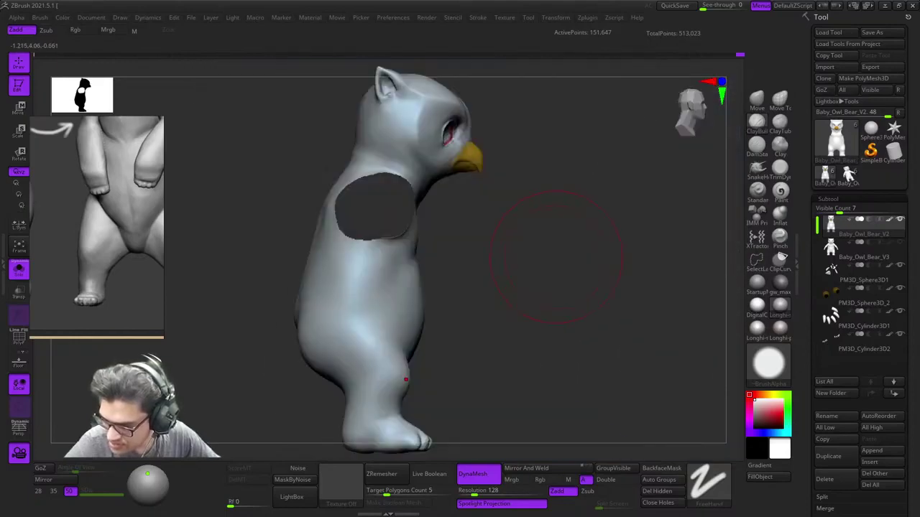
{"action": "key", "text": "shift+f"}
{"action": "key", "text": "shift+f"}
Step: Refine the top of the foot with clay and smooth it between the ankle and the toes
{"action": "mouse_move", "coordinate": [460, 288]}
{"action": "right_mouse_down", "text": "alt"}
{"action": "mouse_move", "coordinate": [506, 289]}
{"action": "mouse_move", "coordinate": [557, 238]}
{"action": "mouse_move", "coordinate": [565, 363]}
{"action": "mouse_move", "coordinate": [550, 304]}
{"action": "mouse_move", "coordinate": [503, 303]}
{"action": "right_mouse_up", "text": "alt"}
{"action": "right_click_drag", "start_coordinate": [562, 350], "coordinate": [514, 248], "text": "alt"}
{"action": "right_click_drag", "start_coordinate": [514, 247], "coordinate": [521, 275], "text": "ctrl"}
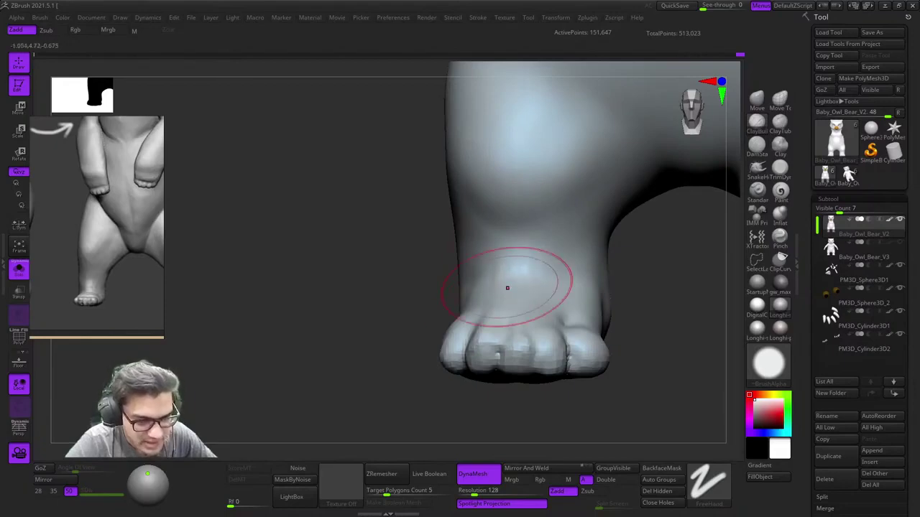
{"action": "mouse_move", "coordinate": [548, 259]}
{"action": "right_mouse_down"}
{"action": "mouse_move", "coordinate": [540, 251]}
{"action": "mouse_move", "coordinate": [561, 225]}
{"action": "mouse_move", "coordinate": [577, 261]}
{"action": "mouse_move", "coordinate": [538, 318]}
{"action": "mouse_move", "coordinate": [575, 292]}
{"action": "mouse_move", "coordinate": [551, 323]}
{"action": "right_mouse_up"}
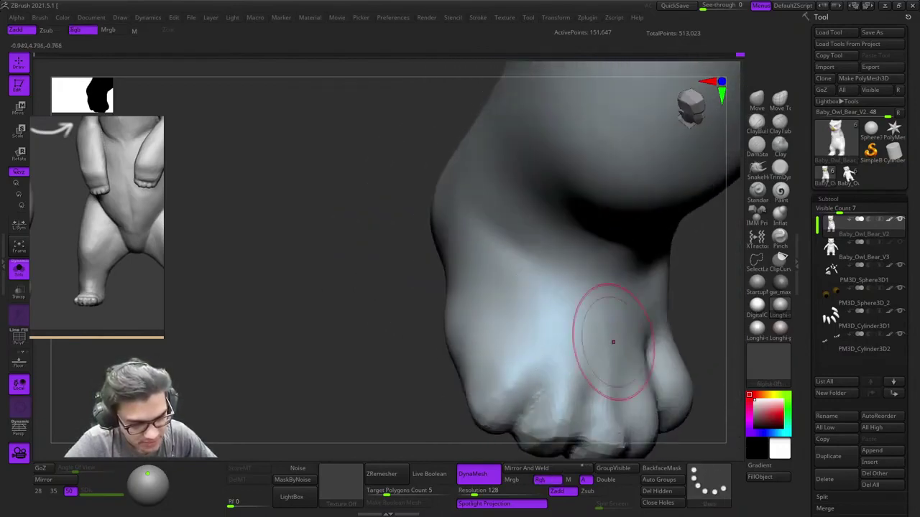
{"action": "right_click_drag", "start_coordinate": [611, 342], "coordinate": [653, 349], "text": "shift"}
{"action": "key", "text": "shift+f"}
{"action": "key", "text": "shift+f"}
{"action": "right_click_drag", "start_coordinate": [561, 281], "coordinate": [568, 273]}
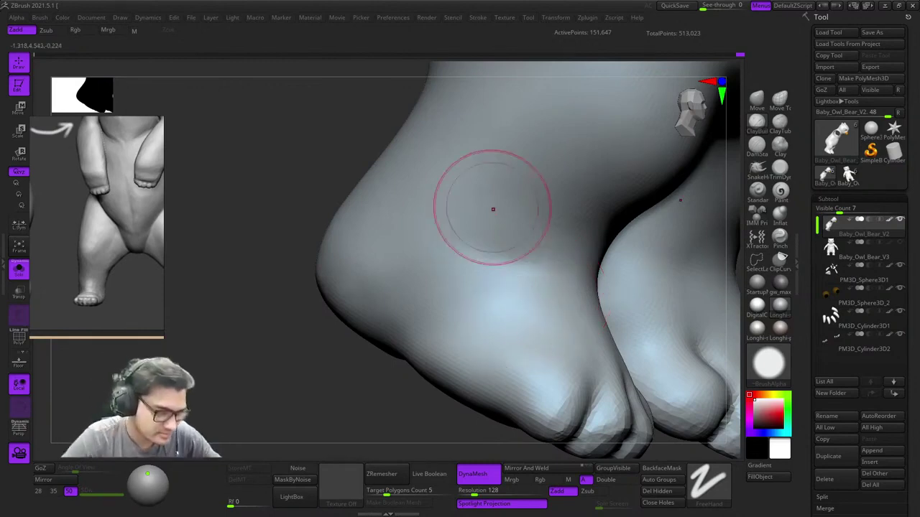
Step: Examine the lower leg, the full figure from the front, and the eye and beak up close
{"action": "mouse_move", "coordinate": [493, 209]}
{"action": "right_mouse_down", "text": "shift"}
{"action": "mouse_move", "coordinate": [476, 228]}
{"action": "mouse_move", "coordinate": [515, 341]}
{"action": "mouse_move", "coordinate": [499, 396]}
{"action": "mouse_move", "coordinate": [555, 380]}
{"action": "mouse_move", "coordinate": [583, 209]}
{"action": "mouse_move", "coordinate": [568, 251]}
{"action": "right_mouse_up", "text": "shift"}
{"action": "right_click_drag", "start_coordinate": [567, 252], "coordinate": [449, 341], "text": "shift"}
{"action": "left_click_drag", "start_coordinate": [402, 331], "coordinate": [431, 352], "text": "ctrl"}
{"action": "key", "text": "shift+f"}
{"action": "key", "text": "shift+f"}
{"action": "key", "text": "f"}
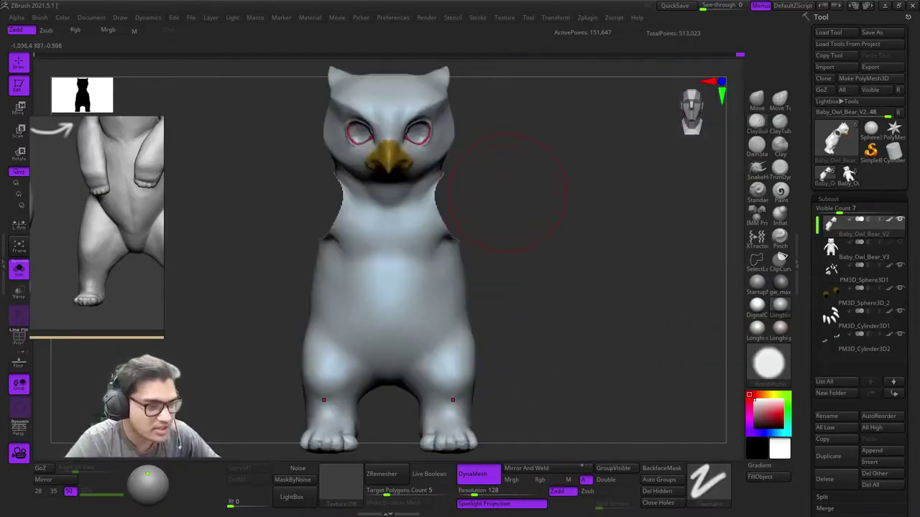
{"action": "mouse_move", "coordinate": [513, 201]}
{"action": "right_mouse_down"}
{"action": "mouse_move", "coordinate": [434, 173]}
{"action": "mouse_move", "coordinate": [449, 270]}
{"action": "right_mouse_up"}
{"action": "right_click_drag", "start_coordinate": [449, 269], "coordinate": [429, 352], "text": "ctrl"}
{"action": "key", "text": "space"}
{"action": "left_click_drag", "start_coordinate": [497, 289], "coordinate": [489, 289]}
{"action": "right_click_drag", "start_coordinate": [487, 290], "coordinate": [521, 316]}
{"action": "mouse_move", "coordinate": [460, 259]}
{"action": "right_mouse_down"}
{"action": "mouse_move", "coordinate": [507, 245]}
{"action": "mouse_move", "coordinate": [521, 218]}
{"action": "mouse_move", "coordinate": [483, 229]}
{"action": "right_mouse_up"}
{"action": "right_click_drag", "start_coordinate": [483, 229], "coordinate": [467, 276], "text": "ctrl"}
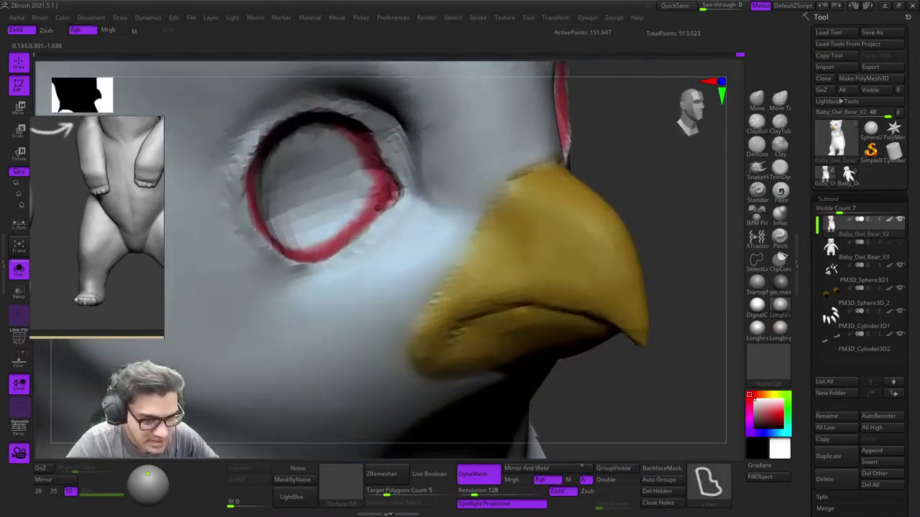
Step: Try to lasso-mask the upper beak from a three-quarter view
{"action": "key", "text": "space"}
{"action": "left_click_drag", "start_coordinate": [524, 220], "coordinate": [515, 220]}
{"action": "mouse_move", "coordinate": [516, 209]}
{"action": "right_mouse_down"}
{"action": "mouse_move", "coordinate": [530, 227]}
{"action": "mouse_move", "coordinate": [520, 214]}
{"action": "mouse_move", "coordinate": [537, 192]}
{"action": "right_mouse_up"}
{"action": "key", "text": "space"}
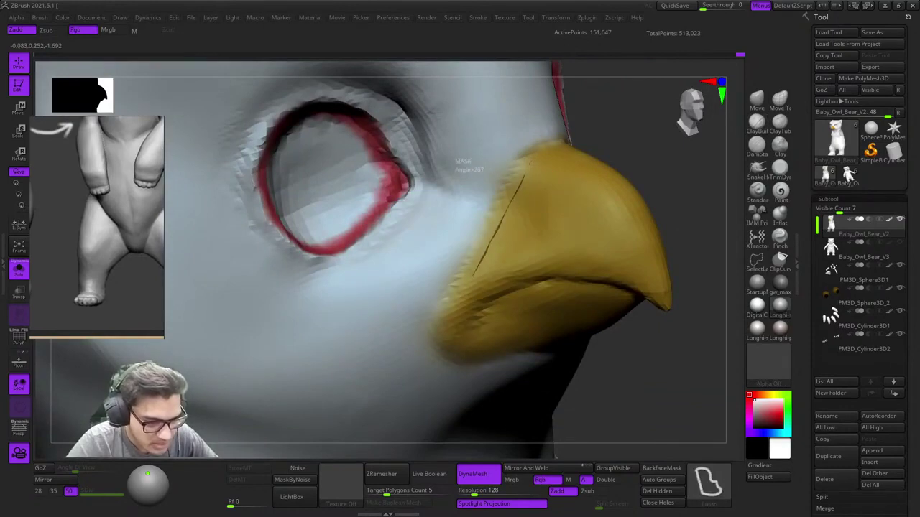
{"action": "mouse_move", "coordinate": [571, 276]}
{"action": "left_mouse_down", "text": "ctrl"}
{"action": "mouse_move", "coordinate": [662, 308]}
{"action": "mouse_move", "coordinate": [670, 164]}
{"action": "mouse_move", "coordinate": [544, 149]}
{"action": "left_mouse_up", "text": "ctrl"}
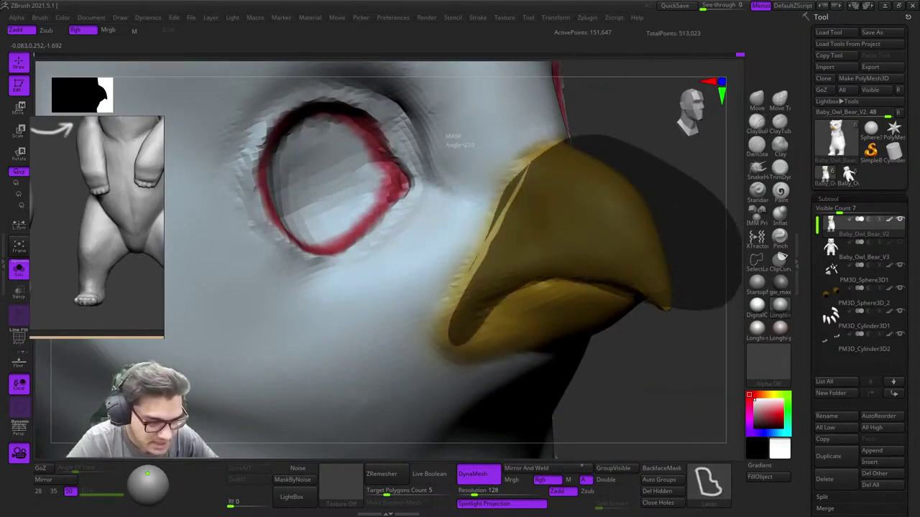
{"action": "left_click_drag", "start_coordinate": [479, 320], "coordinate": [502, 295], "text": "ctrl"}
{"action": "right_click_drag", "start_coordinate": [501, 294], "coordinate": [558, 240]}
{"action": "key", "text": "ctrl+z"}
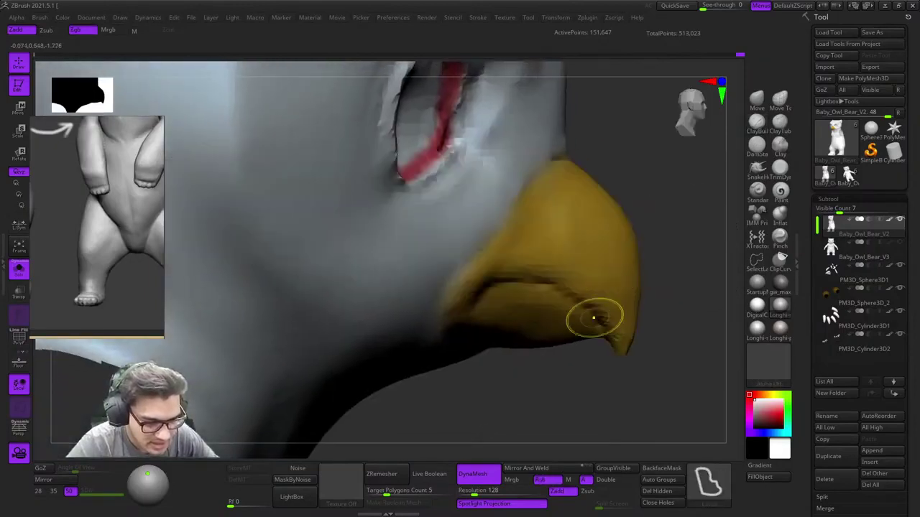
Step: Try to lasso-mask the upper beak down to its hooked tip from the side
{"action": "mouse_move", "coordinate": [622, 420]}
{"action": "left_mouse_down", "text": "ctrl"}
{"action": "mouse_move", "coordinate": [733, 299]}
{"action": "mouse_move", "coordinate": [563, 152]}
{"action": "mouse_move", "coordinate": [452, 279]}
{"action": "mouse_move", "coordinate": [441, 309]}
{"action": "left_mouse_up", "text": "ctrl"}
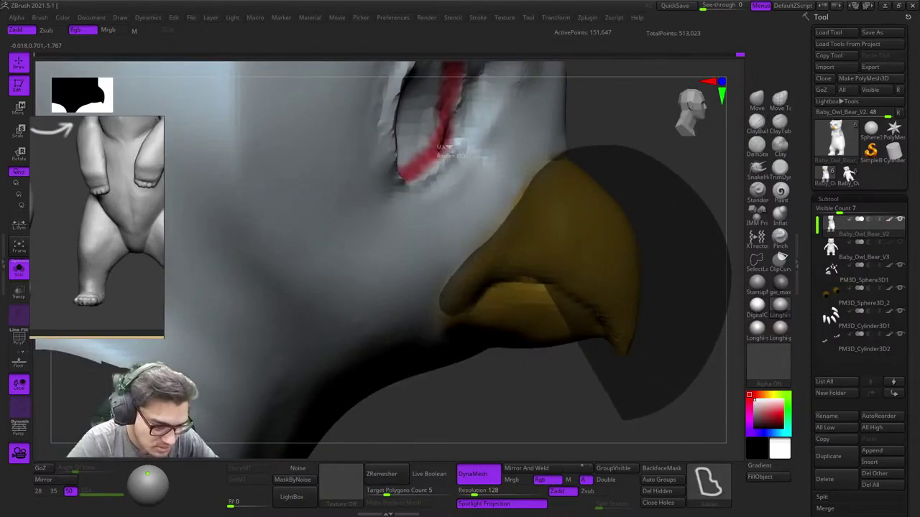
{"action": "left_click_drag", "start_coordinate": [624, 381], "coordinate": [623, 414], "text": "ctrl"}
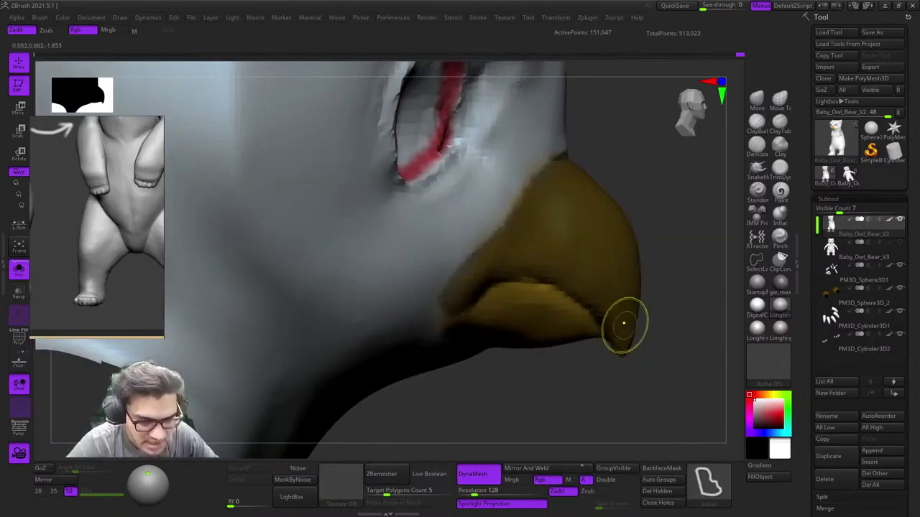
{"action": "mouse_move", "coordinate": [624, 320]}
{"action": "right_mouse_down"}
{"action": "mouse_move", "coordinate": [573, 323]}
{"action": "mouse_move", "coordinate": [537, 306]}
{"action": "mouse_move", "coordinate": [459, 309]}
{"action": "right_mouse_up"}
{"action": "key", "text": "ctrl+z"}
Step: Show the polygroup wireframe and lasso-mask the upper and lower beak, including the hooked tip
{"action": "key", "text": "shift+f"}
{"action": "right_click_drag", "start_coordinate": [690, 317], "coordinate": [614, 302], "text": "alt"}
{"action": "right_click_drag", "start_coordinate": [615, 301], "coordinate": [548, 316], "text": "ctrl"}
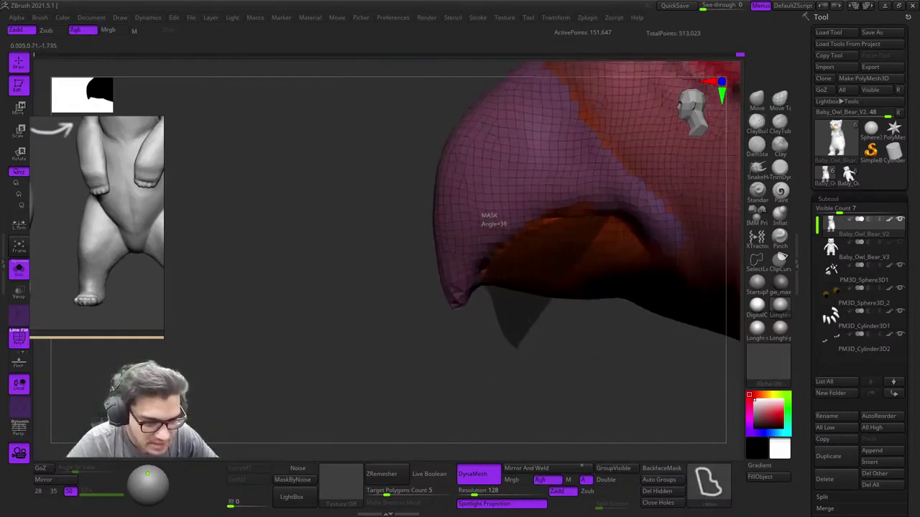
{"action": "left_click_drag", "start_coordinate": [611, 217], "coordinate": [600, 286], "text": "ctrl"}
{"action": "key", "text": "ctrl+z"}
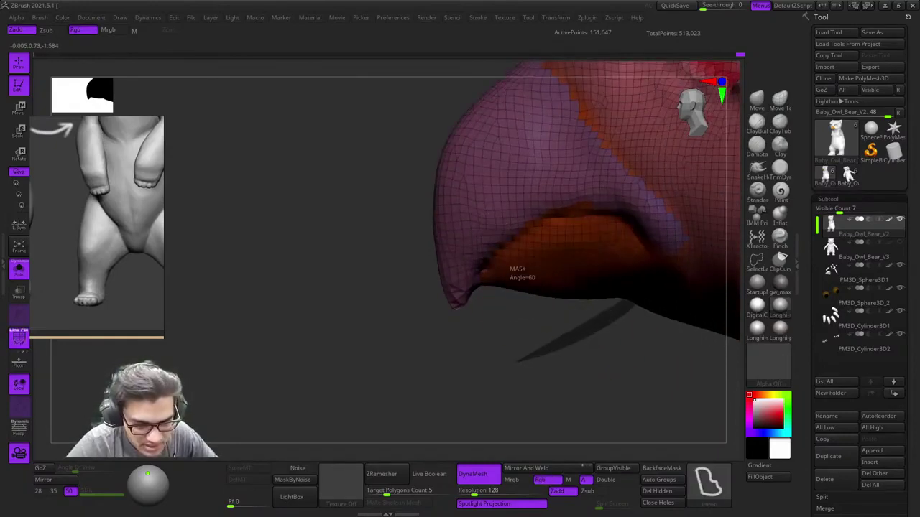
{"action": "mouse_move", "coordinate": [684, 266]}
{"action": "left_mouse_down", "text": "ctrl"}
{"action": "mouse_move", "coordinate": [509, 72]}
{"action": "mouse_move", "coordinate": [429, 93]}
{"action": "left_mouse_up", "text": "ctrl"}
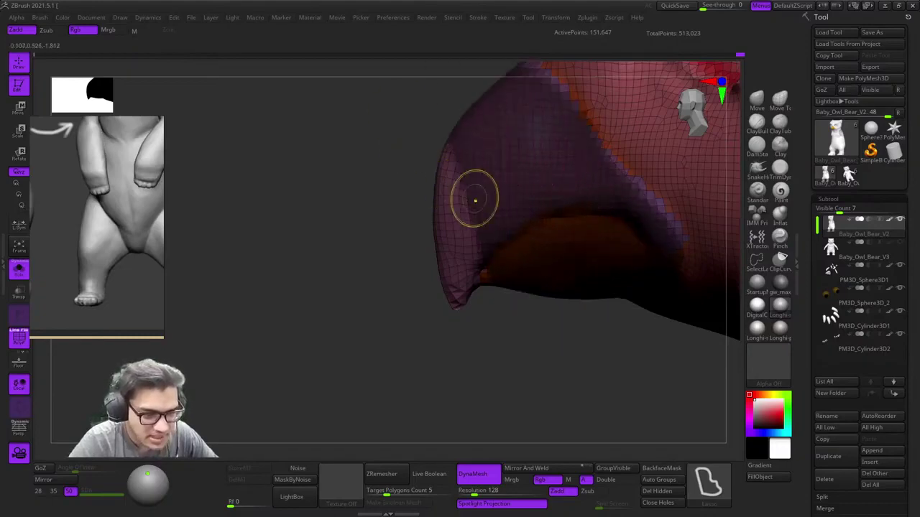
{"action": "mouse_move", "coordinate": [481, 157]}
{"action": "left_mouse_down", "text": "ctrl"}
{"action": "mouse_move", "coordinate": [467, 374]}
{"action": "mouse_move", "coordinate": [544, 307]}
{"action": "left_mouse_up", "text": "ctrl"}
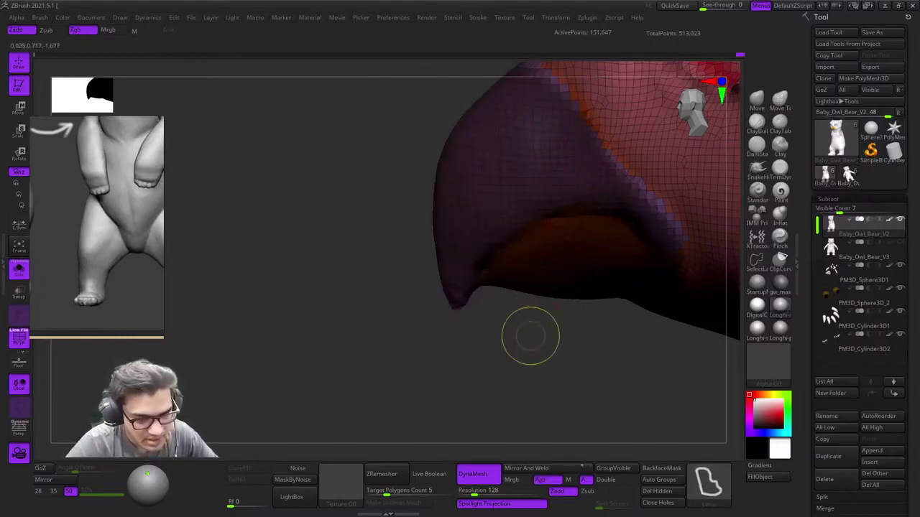
Step: Turn the masked beak into its own polygroup and unhide the whole body
{"action": "left_click", "coordinate": [708, 482], "text": "ctrl+shift"}
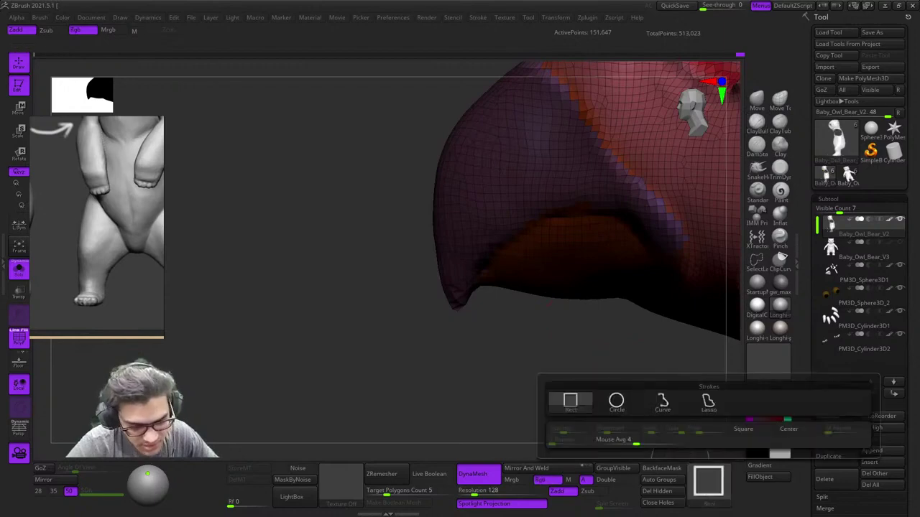
{"action": "key", "text": "ctrl+w"}
{"action": "left_click", "coordinate": [480, 248], "text": "ctrl+shift"}
{"action": "mouse_move", "coordinate": [523, 370]}
{"action": "left_mouse_down", "text": "ctrl+shift"}
{"action": "mouse_move", "coordinate": [538, 401]}
{"action": "mouse_move", "coordinate": [516, 330]}
{"action": "left_mouse_up", "text": "ctrl+shift"}
{"action": "key", "text": "ctrl+w"}
{"action": "key", "text": "shift+f"}
{"action": "left_click", "coordinate": [516, 329], "text": "ctrl+shift"}
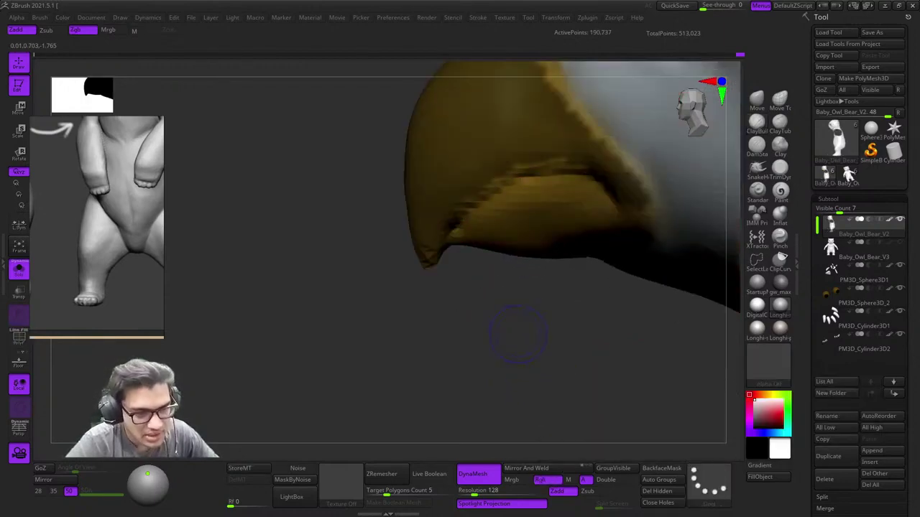
Step: Show the polygroup wireframe and try to mask the lower beak and the mouth corner below the upper beak
{"action": "key", "text": "shift+f"}
{"action": "right_click_drag", "start_coordinate": [547, 329], "coordinate": [646, 287], "text": "ctrl"}
{"action": "right_click_drag", "start_coordinate": [508, 294], "coordinate": [465, 316], "text": "ctrl"}
{"action": "right_click", "coordinate": [469, 357]}
{"action": "right_click", "coordinate": [465, 350]}
{"action": "right_click_drag", "start_coordinate": [519, 327], "coordinate": [544, 305]}
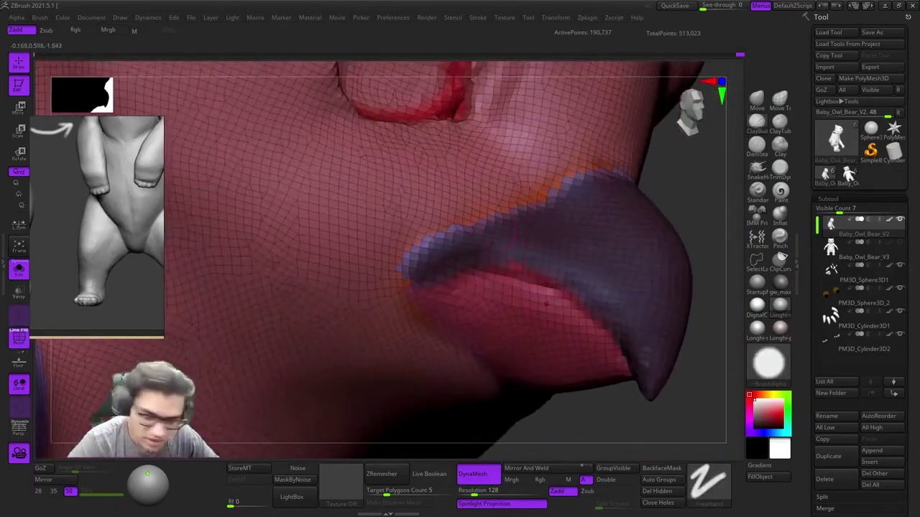
{"action": "right_click_drag", "start_coordinate": [451, 325], "coordinate": [450, 235], "text": "alt"}
{"action": "right_click", "coordinate": [449, 289]}
{"action": "left_click_drag", "start_coordinate": [506, 168], "coordinate": [627, 94], "text": "ctrl"}
{"action": "right_click_drag", "start_coordinate": [427, 241], "coordinate": [431, 205], "text": "alt"}
{"action": "mouse_move", "coordinate": [418, 198]}
{"action": "left_mouse_down", "text": "ctrl"}
{"action": "mouse_move", "coordinate": [464, 257]}
{"action": "mouse_move", "coordinate": [513, 259]}
{"action": "left_mouse_up", "text": "ctrl"}
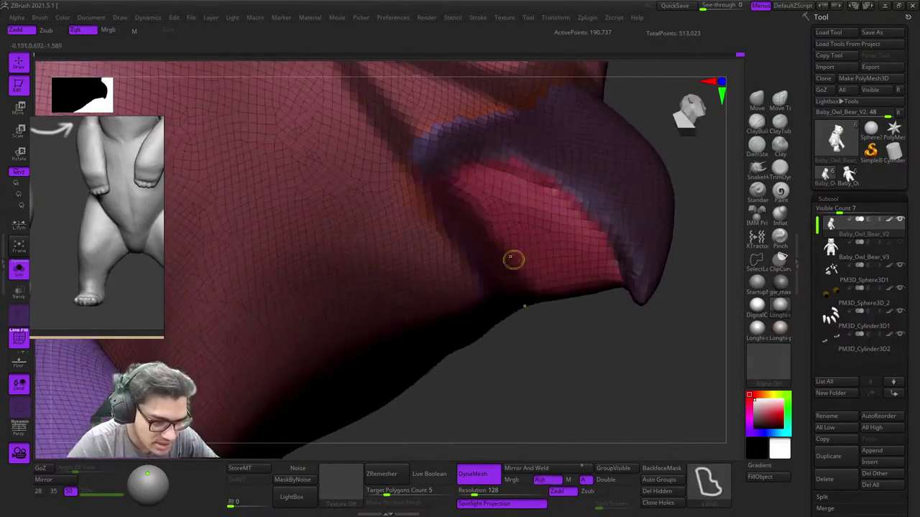
{"action": "mouse_move", "coordinate": [440, 205]}
{"action": "left_mouse_down", "text": "ctrl"}
{"action": "mouse_move", "coordinate": [520, 175]}
{"action": "mouse_move", "coordinate": [635, 265]}
{"action": "mouse_move", "coordinate": [640, 328]}
{"action": "left_mouse_up", "text": "ctrl"}
{"action": "mouse_move", "coordinate": [632, 332]}
{"action": "right_mouse_down"}
{"action": "mouse_move", "coordinate": [619, 379]}
{"action": "mouse_move", "coordinate": [582, 347]}
{"action": "right_mouse_up"}
{"action": "left_click_drag", "start_coordinate": [582, 347], "coordinate": [602, 366], "text": "ctrl"}
{"action": "right_click_drag", "start_coordinate": [603, 366], "coordinate": [575, 293]}
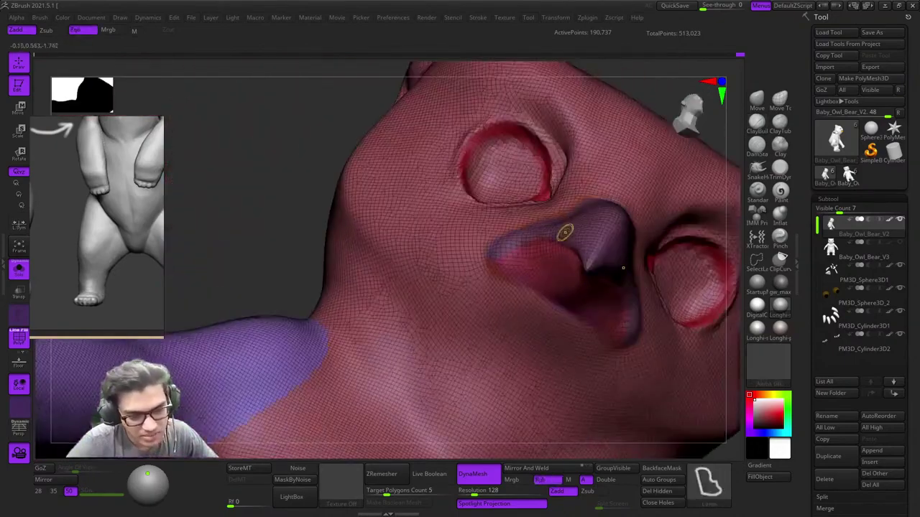
Step: Undo the lower beak masking and isolate the upper beak's polygroup
{"action": "right_click_drag", "start_coordinate": [566, 232], "coordinate": [585, 298]}
{"action": "key", "text": "ctrl+z"}
{"action": "key", "text": "ctrl+z"}
{"action": "key", "text": "ctrl+z"}
{"action": "key", "text": "ctrl+z"}
{"action": "left_click", "coordinate": [591, 284], "text": "ctrl+shift"}
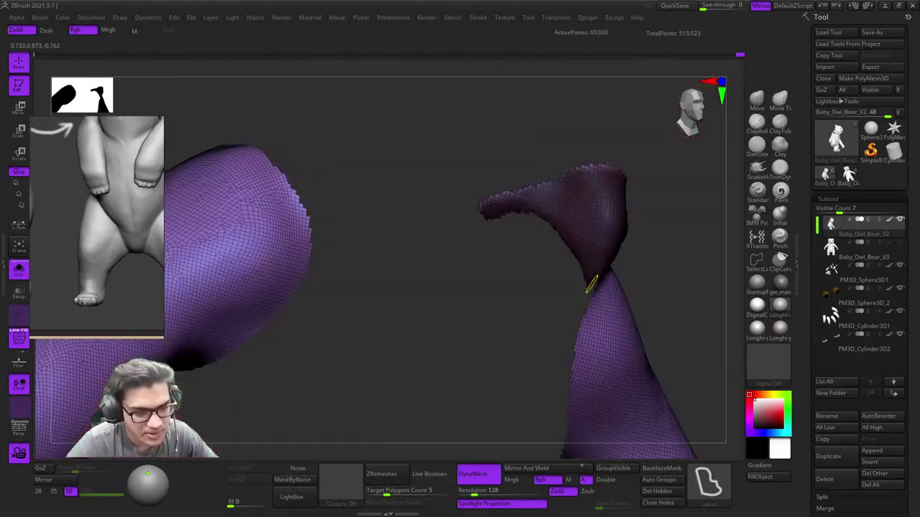
Step: Undo the isolation and the beak regrouping, back to the body with hidden arms
{"action": "key", "text": "ctrl+z"}
{"action": "key", "text": "ctrl+z"}
{"action": "key", "text": "ctrl+z"}
{"action": "key", "text": "ctrl+z"}
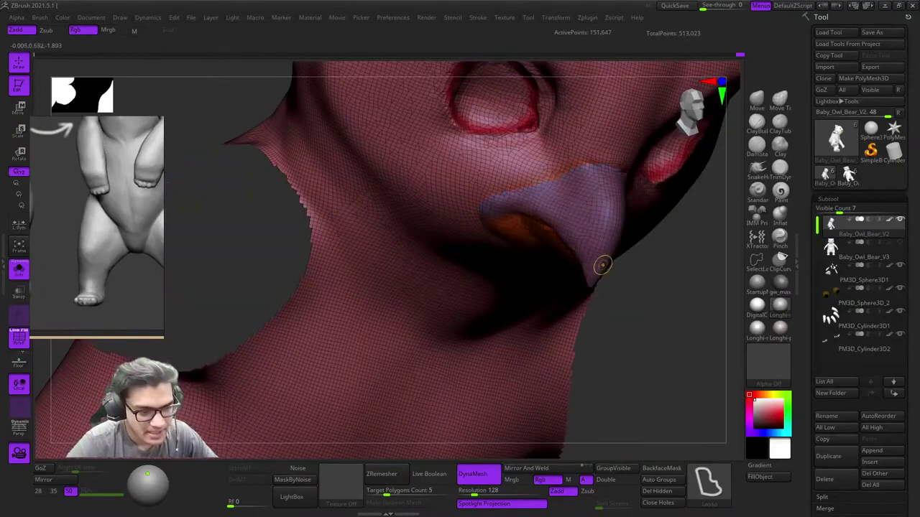
{"action": "key", "text": "ctrl+z"}
Step: Clear the beak mask, hide the polygroup wireframe and frame the body from the front
{"action": "right_click_drag", "start_coordinate": [606, 264], "coordinate": [503, 268]}
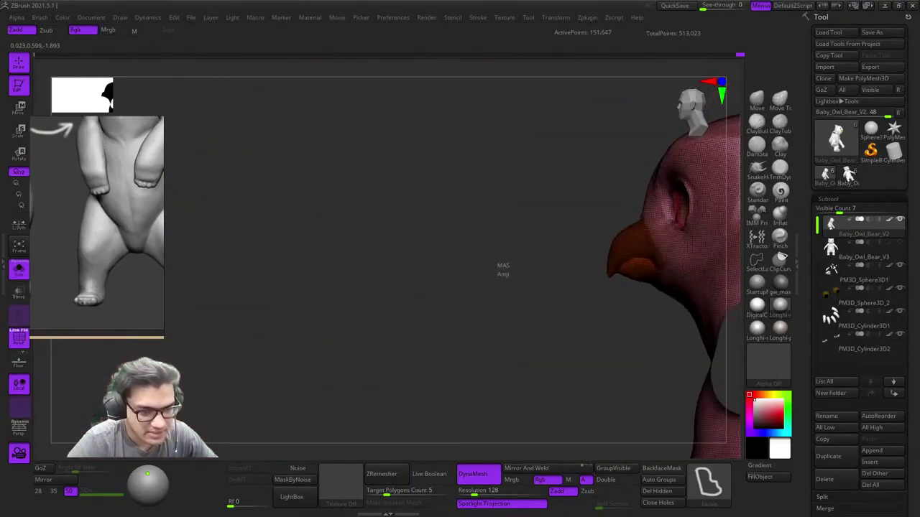
{"action": "left_click_drag", "start_coordinate": [503, 268], "coordinate": [531, 316], "text": "ctrl"}
{"action": "right_click_drag", "start_coordinate": [557, 368], "coordinate": [454, 258], "text": "alt"}
{"action": "key", "text": "shift+f"}
{"action": "key", "text": "f"}
{"action": "right_click_drag", "start_coordinate": [506, 314], "coordinate": [611, 224], "text": "shift"}
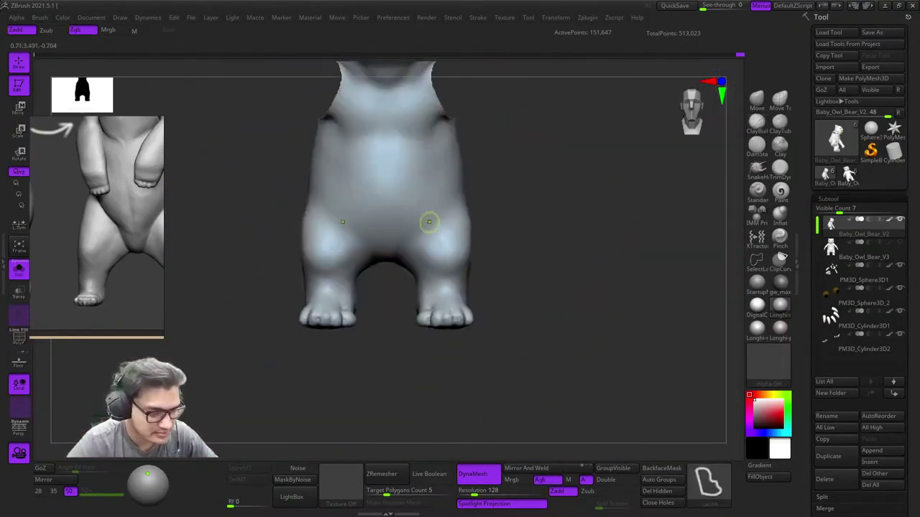
Step: Reshape the inner lower leg and ankle above the foot, and check both legs from the front
{"action": "right_click_drag", "start_coordinate": [429, 222], "coordinate": [495, 309], "text": "ctrl"}
{"action": "right_click_drag", "start_coordinate": [496, 309], "coordinate": [590, 257], "text": "alt"}
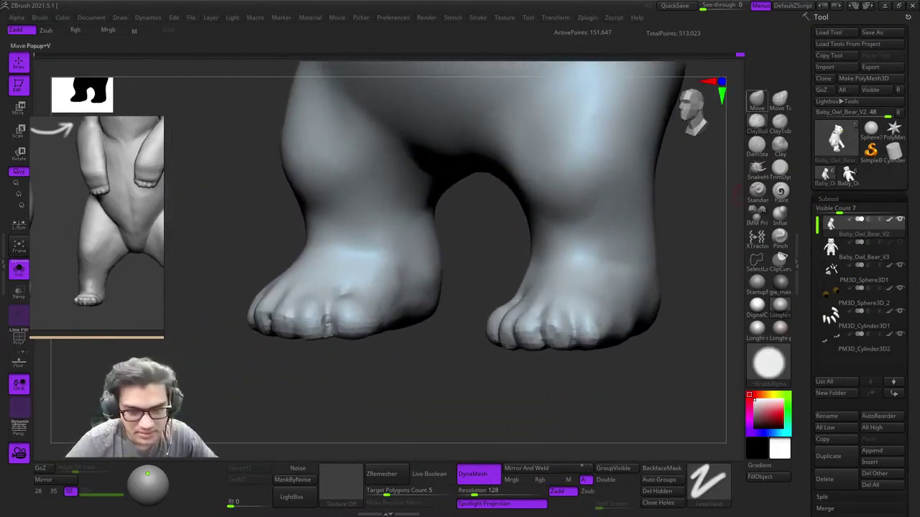
{"action": "right_click_drag", "start_coordinate": [360, 185], "coordinate": [470, 297], "text": "alt"}
{"action": "right_click", "coordinate": [470, 298]}
{"action": "right_click_drag", "start_coordinate": [557, 240], "coordinate": [517, 260], "text": "alt"}
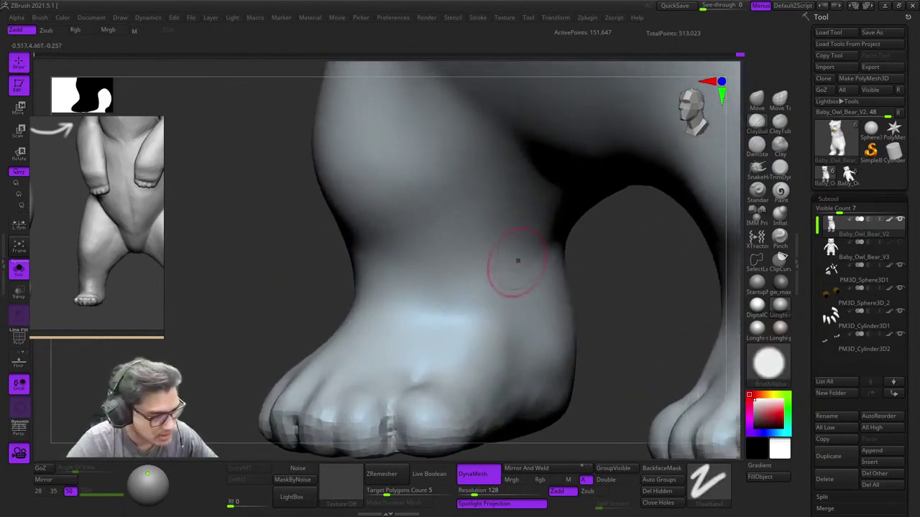
{"action": "mouse_move", "coordinate": [567, 224]}
{"action": "right_mouse_down"}
{"action": "mouse_move", "coordinate": [567, 209]}
{"action": "mouse_move", "coordinate": [575, 211]}
{"action": "right_mouse_up"}
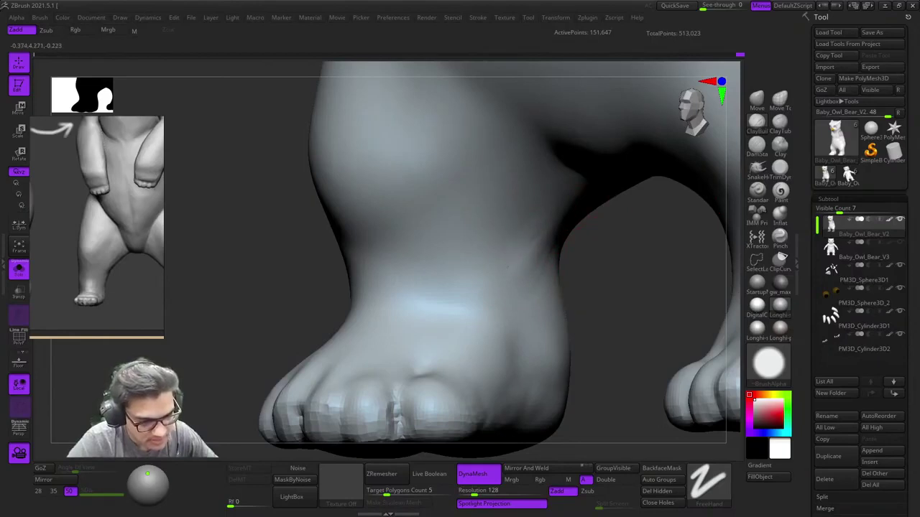
{"action": "key", "text": "shift"}
{"action": "right_click_drag", "start_coordinate": [583, 214], "coordinate": [624, 215], "text": "shift"}
{"action": "right_click_drag", "start_coordinate": [624, 215], "coordinate": [620, 148], "text": "ctrl"}
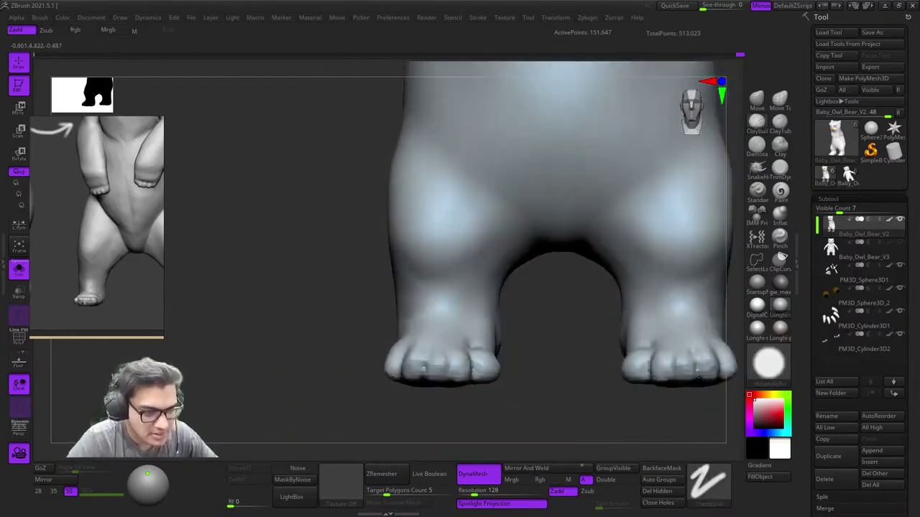
Step: Examine the shape of both feet from the front and the sole from underneath
{"action": "right_click_drag", "start_coordinate": [564, 334], "coordinate": [544, 326]}
{"action": "right_click_drag", "start_coordinate": [542, 241], "coordinate": [512, 177], "text": "ctrl"}
{"action": "key", "text": "shift+f"}
{"action": "key", "text": "shift+f"}
{"action": "key", "text": "f"}
{"action": "right_click_drag", "start_coordinate": [511, 177], "coordinate": [516, 209], "text": "ctrl"}
{"action": "right_click_drag", "start_coordinate": [515, 335], "coordinate": [532, 323], "text": "alt"}
{"action": "right_click_drag", "start_coordinate": [503, 302], "coordinate": [519, 251]}
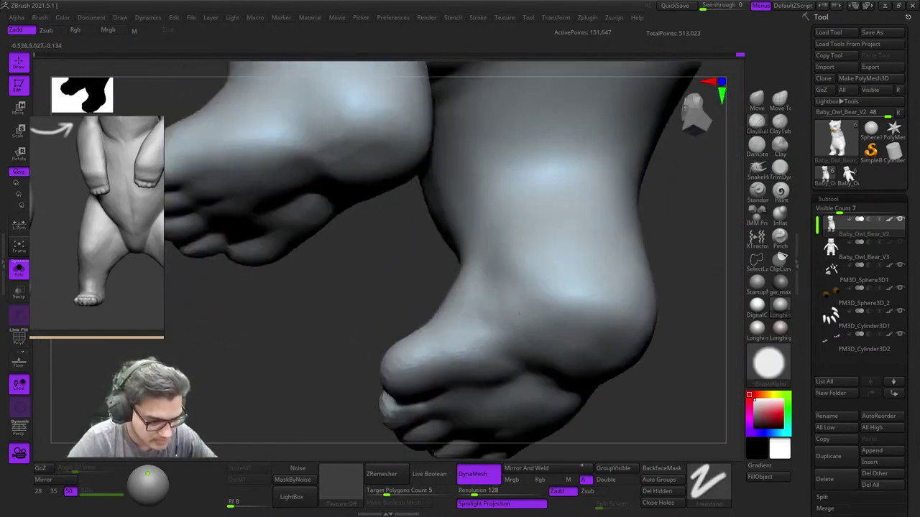
{"action": "right_click_drag", "start_coordinate": [518, 313], "coordinate": [517, 280]}
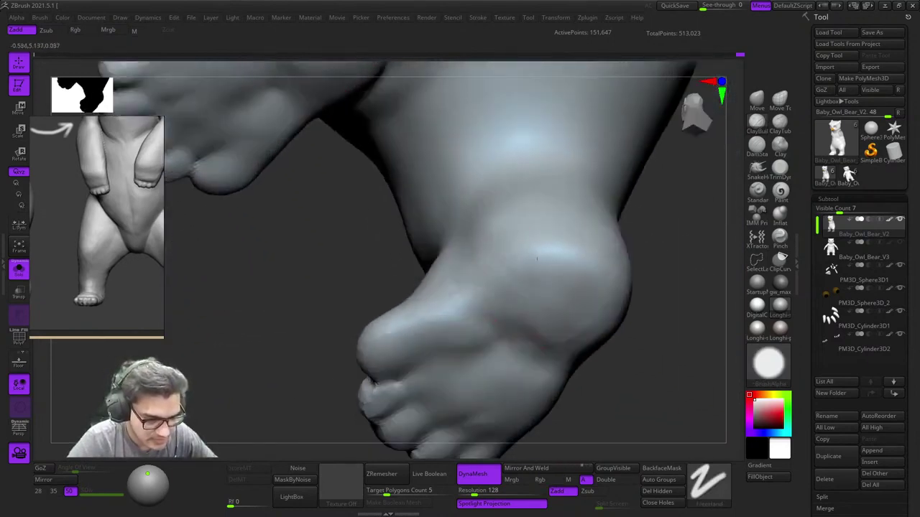
Step: Smooth the heel and the sole of the foot into softer, rounder forms
{"action": "right_click_drag", "start_coordinate": [553, 241], "coordinate": [491, 296]}
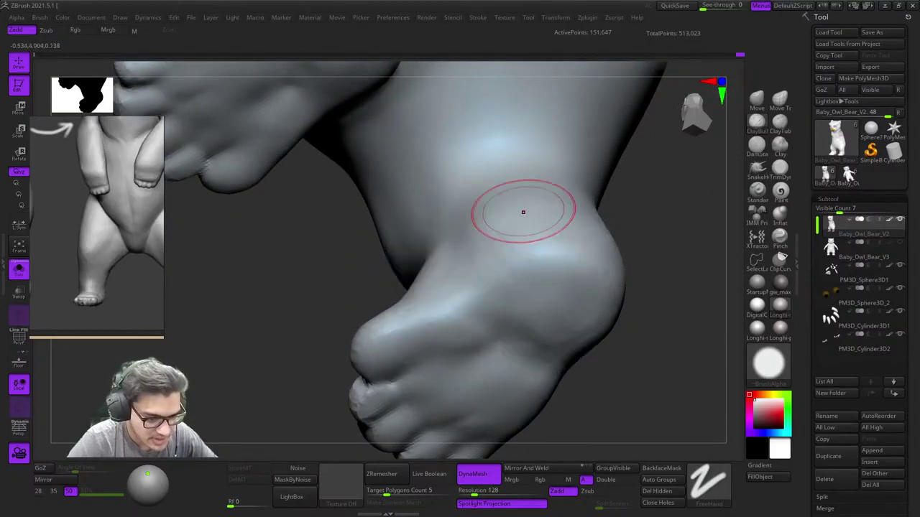
{"action": "right_click_drag", "start_coordinate": [523, 212], "coordinate": [536, 233], "text": "ctrl"}
{"action": "right_click_drag", "start_coordinate": [535, 233], "coordinate": [549, 276]}
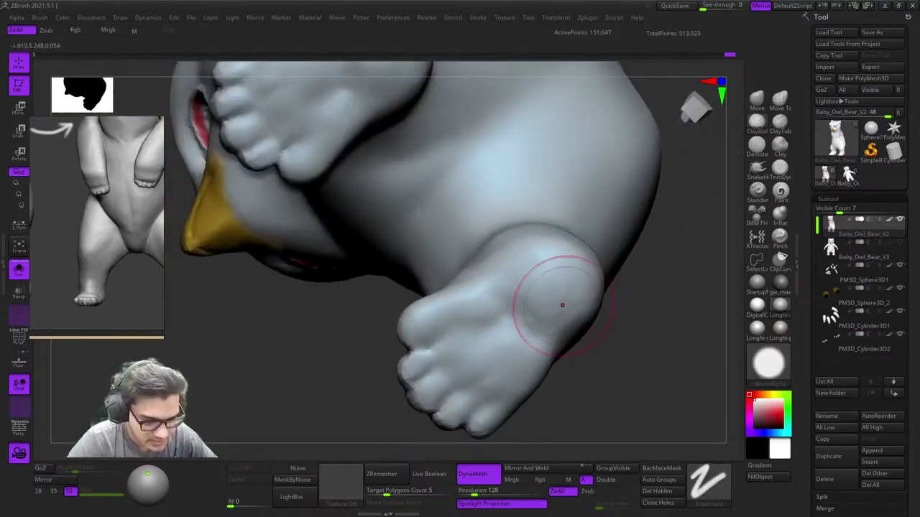
{"action": "right_click_drag", "start_coordinate": [548, 282], "coordinate": [530, 341], "text": "shift"}
{"action": "right_click_drag", "start_coordinate": [531, 341], "coordinate": [554, 357]}
{"action": "left_click_drag", "start_coordinate": [540, 291], "coordinate": [557, 298], "text": "shift"}
{"action": "right_click_drag", "start_coordinate": [568, 295], "coordinate": [541, 284]}
{"action": "left_click_drag", "start_coordinate": [549, 284], "coordinate": [559, 267], "text": "shift"}
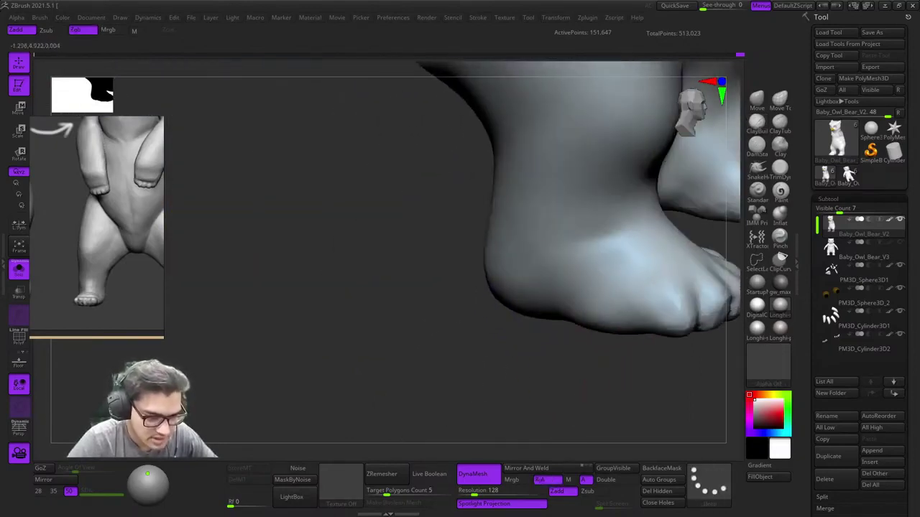
Step: Check the shape of the feet and lower legs from the side and the front
{"action": "mouse_move", "coordinate": [565, 269]}
{"action": "right_mouse_down"}
{"action": "mouse_move", "coordinate": [542, 265]}
{"action": "mouse_move", "coordinate": [496, 327]}
{"action": "right_mouse_up"}
{"action": "mouse_move", "coordinate": [495, 327]}
{"action": "right_mouse_down", "text": "shift"}
{"action": "mouse_move", "coordinate": [478, 359]}
{"action": "mouse_move", "coordinate": [471, 334]}
{"action": "mouse_move", "coordinate": [431, 389]}
{"action": "right_mouse_up", "text": "shift"}
{"action": "mouse_move", "coordinate": [400, 421]}
{"action": "left_mouse_down", "text": "ctrl"}
{"action": "mouse_move", "coordinate": [468, 422]}
{"action": "mouse_move", "coordinate": [484, 337]}
{"action": "mouse_move", "coordinate": [370, 348]}
{"action": "left_mouse_up", "text": "ctrl"}
{"action": "mouse_move", "coordinate": [369, 348]}
{"action": "right_mouse_down"}
{"action": "mouse_move", "coordinate": [403, 352]}
{"action": "mouse_move", "coordinate": [374, 359]}
{"action": "right_mouse_up"}
{"action": "left_click_drag", "start_coordinate": [435, 412], "coordinate": [447, 421], "text": "ctrl"}
{"action": "right_click_drag", "start_coordinate": [457, 360], "coordinate": [550, 305], "text": "alt"}
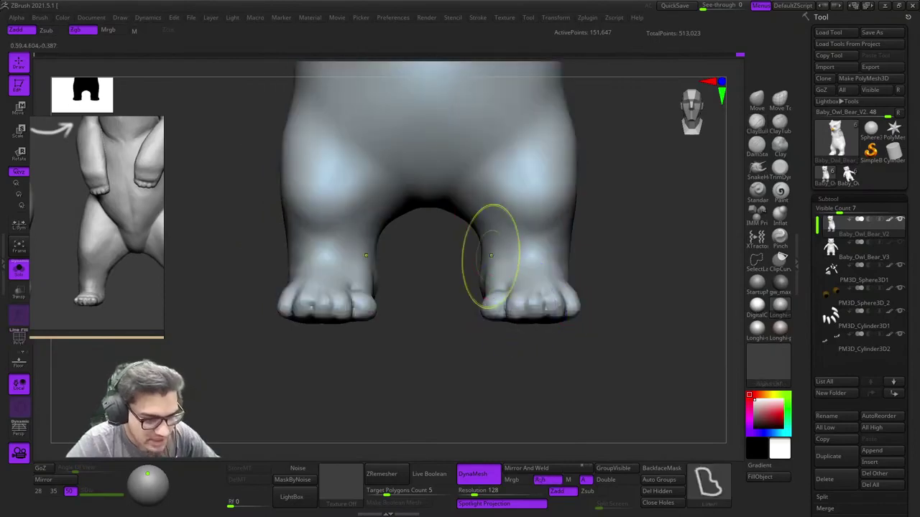
{"action": "right_click_drag", "start_coordinate": [471, 327], "coordinate": [489, 162], "text": "ctrl"}
{"action": "right_click_drag", "start_coordinate": [496, 122], "coordinate": [505, 174], "text": "alt"}
{"action": "right_click_drag", "start_coordinate": [535, 316], "coordinate": [471, 277]}
{"action": "right_click_drag", "start_coordinate": [471, 276], "coordinate": [640, 273], "text": "ctrl"}
{"action": "key", "text": "shift+f"}
{"action": "key", "text": "shift+f"}
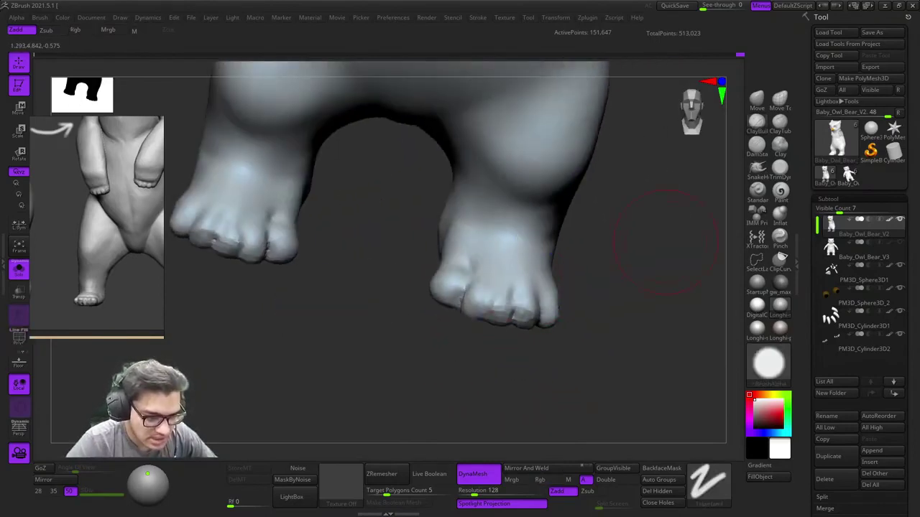
Step: Inspect the front of the toes up close and the whole figure in profile
{"action": "right_click_drag", "start_coordinate": [530, 196], "coordinate": [528, 240]}
{"action": "mouse_move", "coordinate": [528, 241]}
{"action": "right_mouse_down", "text": "ctrl"}
{"action": "mouse_move", "coordinate": [559, 334]}
{"action": "mouse_move", "coordinate": [537, 288]}
{"action": "mouse_move", "coordinate": [542, 197]}
{"action": "right_mouse_up", "text": "ctrl"}
{"action": "key", "text": "f"}
{"action": "key", "text": "f"}
{"action": "key", "text": "f"}
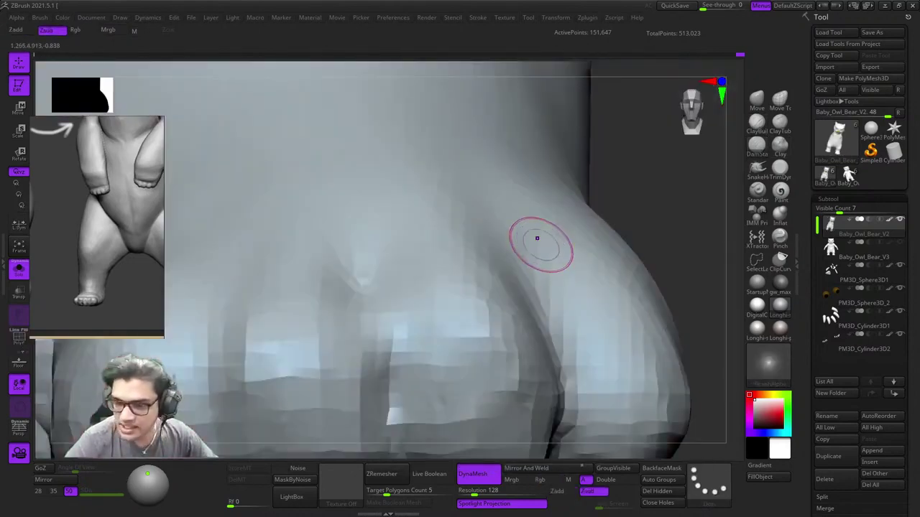
{"action": "key", "text": "f"}
{"action": "right_click_drag", "start_coordinate": [538, 238], "coordinate": [439, 247]}
{"action": "right_click_drag", "start_coordinate": [440, 359], "coordinate": [424, 197], "text": "ctrl"}
{"action": "right_click_drag", "start_coordinate": [424, 198], "coordinate": [407, 309], "text": "ctrl"}
{"action": "right_click_drag", "start_coordinate": [500, 184], "coordinate": [464, 166], "text": "alt"}
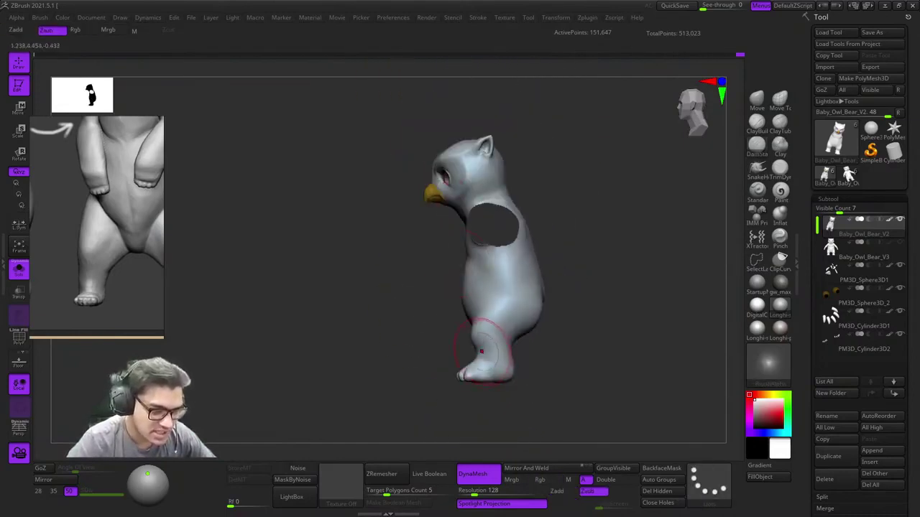
Step: Review the lower leg and foot in side profile and against the full body from the front
{"action": "right_click_drag", "start_coordinate": [481, 351], "coordinate": [483, 272], "text": "alt"}
{"action": "right_click_drag", "start_coordinate": [482, 272], "coordinate": [503, 428], "text": "ctrl"}
{"action": "mouse_move", "coordinate": [382, 383]}
{"action": "left_mouse_down", "text": "ctrl"}
{"action": "mouse_move", "coordinate": [387, 334]}
{"action": "mouse_move", "coordinate": [343, 348]}
{"action": "left_mouse_up", "text": "ctrl"}
{"action": "right_click_drag", "start_coordinate": [317, 371], "coordinate": [325, 431], "text": "ctrl"}
{"action": "left_click", "coordinate": [483, 416], "text": "ctrl"}
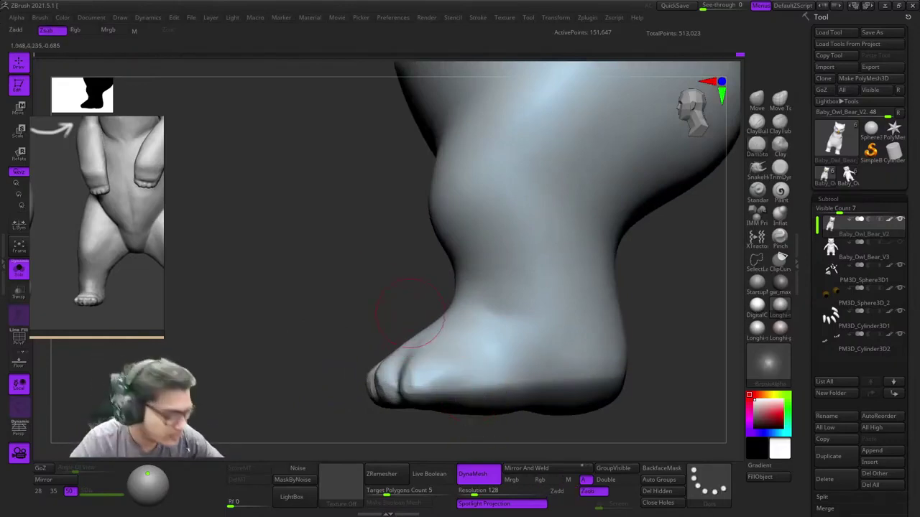
{"action": "right_click_drag", "start_coordinate": [411, 314], "coordinate": [427, 312], "text": "shift"}
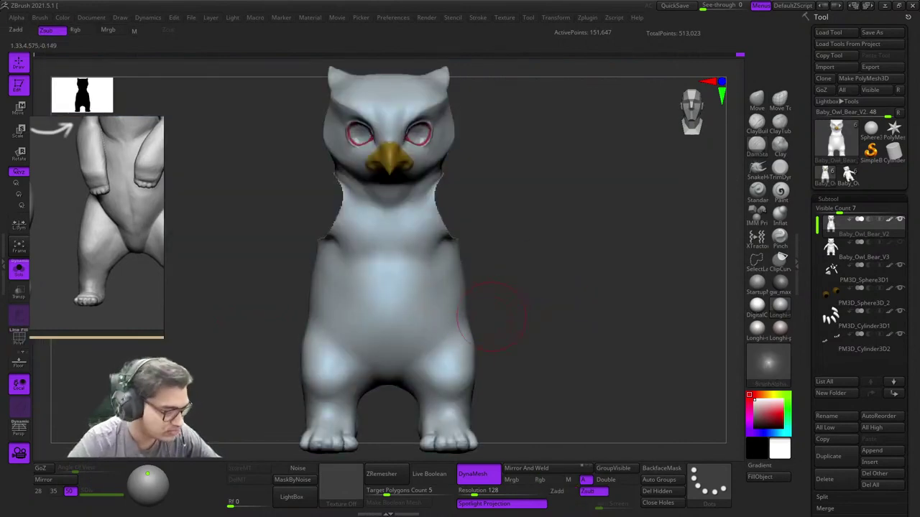
{"action": "mouse_move", "coordinate": [527, 321]}
{"action": "right_mouse_down"}
{"action": "mouse_move", "coordinate": [561, 345]}
{"action": "mouse_move", "coordinate": [575, 278]}
{"action": "right_mouse_up"}
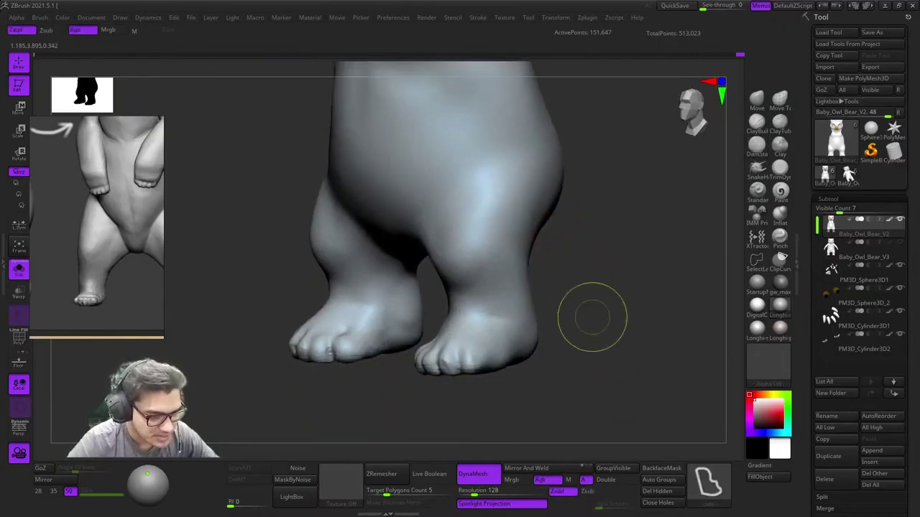
Step: Examine the feet and claws in the black bear photo on the reference board
{"action": "scroll", "coordinate": [94, 241], "scroll_direction": "down", "scroll_amount": 12}
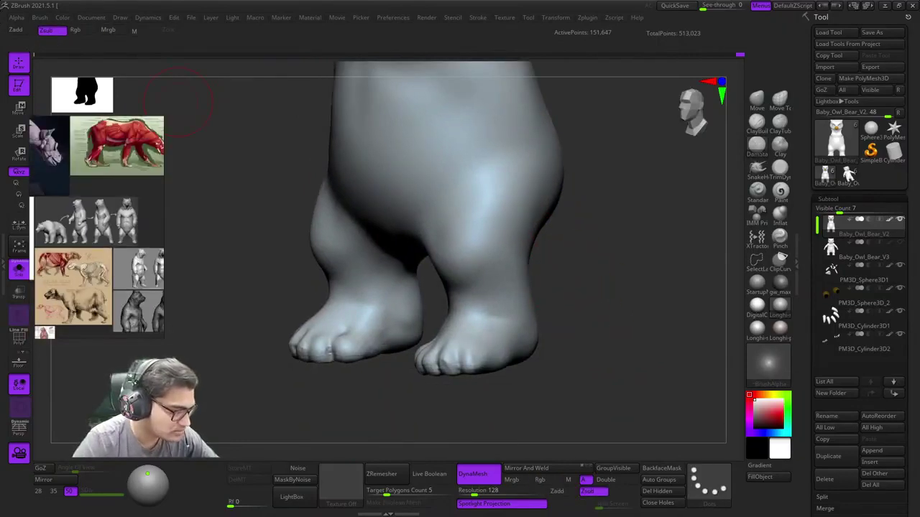
{"action": "middle_click_drag", "start_coordinate": [93, 240], "coordinate": [124, 299]}
{"action": "scroll", "coordinate": [81, 255], "scroll_direction": "down", "scroll_amount": 2}
{"action": "middle_click_drag", "start_coordinate": [77, 201], "coordinate": [79, 243]}
{"action": "scroll", "coordinate": [79, 243], "scroll_direction": "up", "scroll_amount": 12}
{"action": "scroll", "coordinate": [97, 277], "scroll_direction": "up", "scroll_amount": 6}
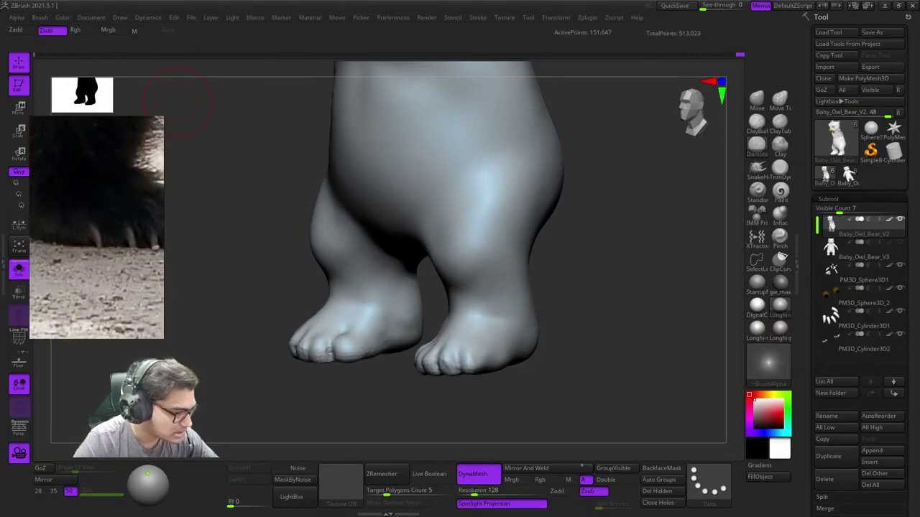
{"action": "middle_click_drag", "start_coordinate": [97, 276], "coordinate": [98, 325]}
{"action": "middle_click_drag", "start_coordinate": [92, 248], "coordinate": [138, 272]}
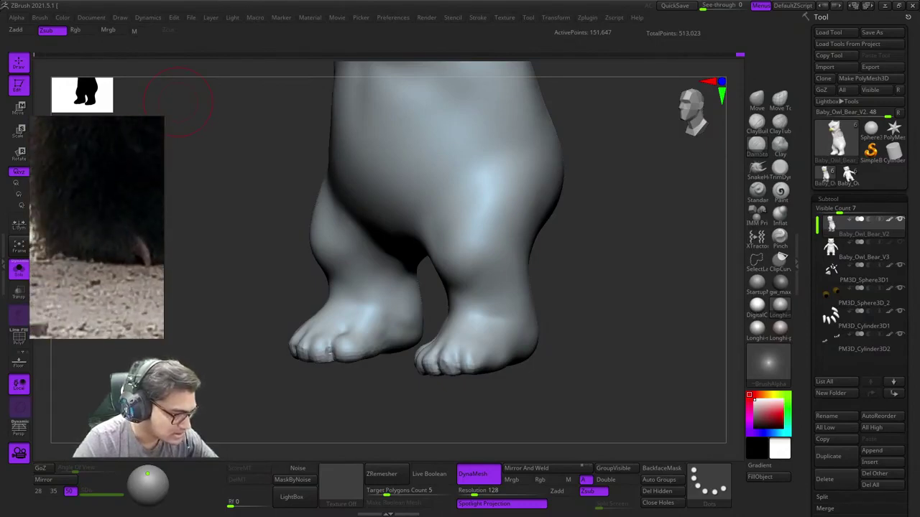
Step: Study the legs and feet of the standing bear statue on the reference board
{"action": "scroll", "coordinate": [96, 227], "scroll_direction": "down", "scroll_amount": 10}
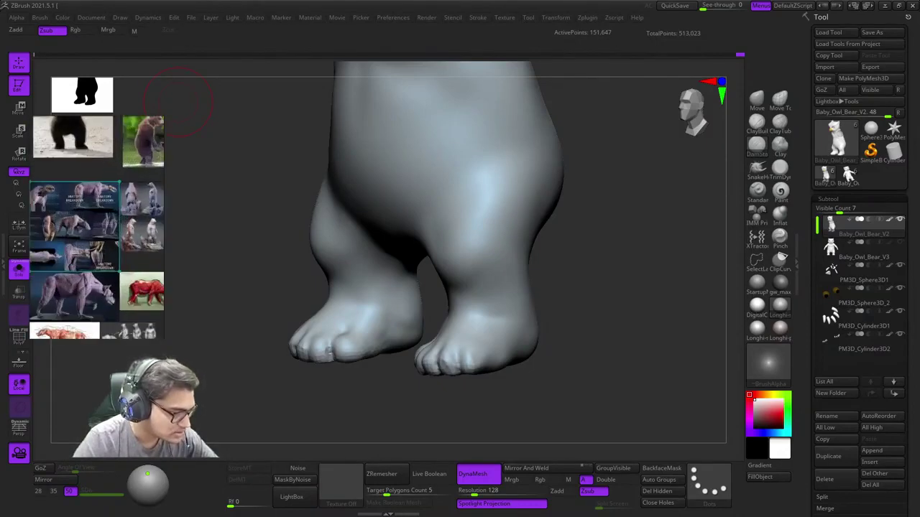
{"action": "mouse_move", "coordinate": [126, 280]}
{"action": "middle_mouse_down"}
{"action": "mouse_move", "coordinate": [94, 229]}
{"action": "mouse_move", "coordinate": [36, 224]}
{"action": "mouse_move", "coordinate": [126, 258]}
{"action": "middle_mouse_up"}
{"action": "scroll", "coordinate": [96, 230], "scroll_direction": "down", "scroll_amount": 3}
{"action": "scroll", "coordinate": [97, 224], "scroll_direction": "up", "scroll_amount": 10}
{"action": "scroll", "coordinate": [97, 237], "scroll_direction": "up", "scroll_amount": 3}
{"action": "scroll", "coordinate": [88, 237], "scroll_direction": "up", "scroll_amount": 6}
{"action": "scroll", "coordinate": [100, 257], "scroll_direction": "down", "scroll_amount": 5}
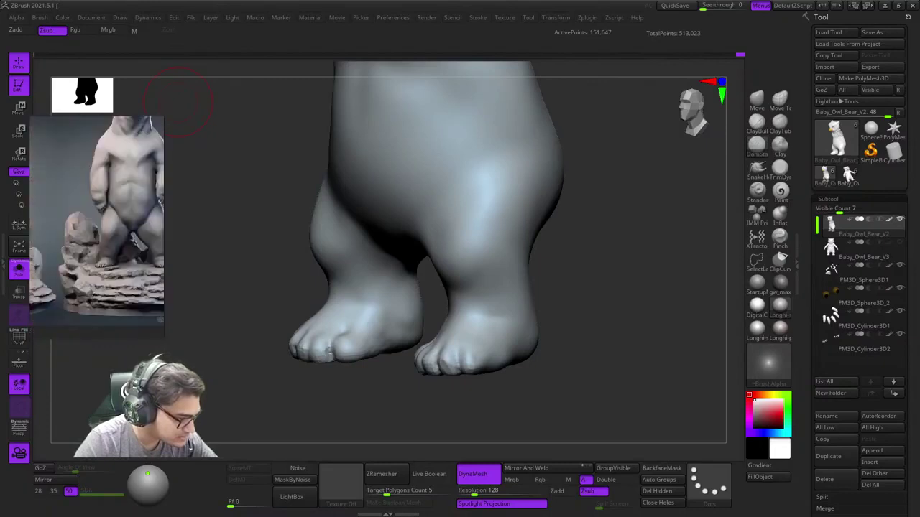
{"action": "scroll", "coordinate": [97, 227], "scroll_direction": "down", "scroll_amount": 4}
{"action": "scroll", "coordinate": [88, 197], "scroll_direction": "up", "scroll_amount": 2}
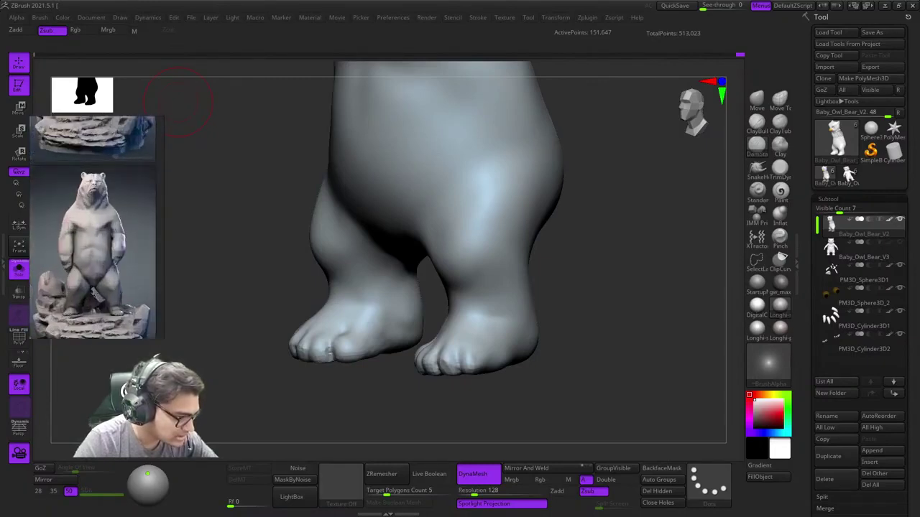
{"action": "scroll", "coordinate": [96, 227], "scroll_direction": "up", "scroll_amount": 6}
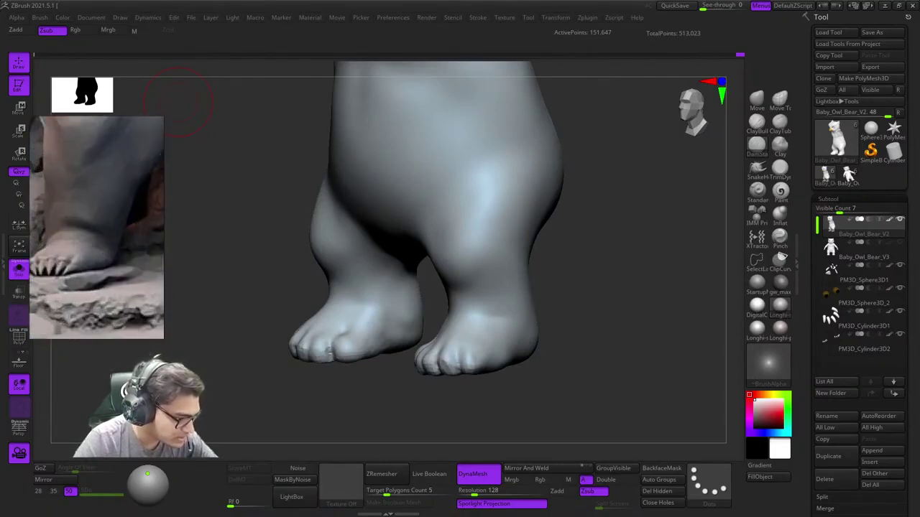
{"action": "scroll", "coordinate": [96, 227], "scroll_direction": "down", "scroll_amount": 10}
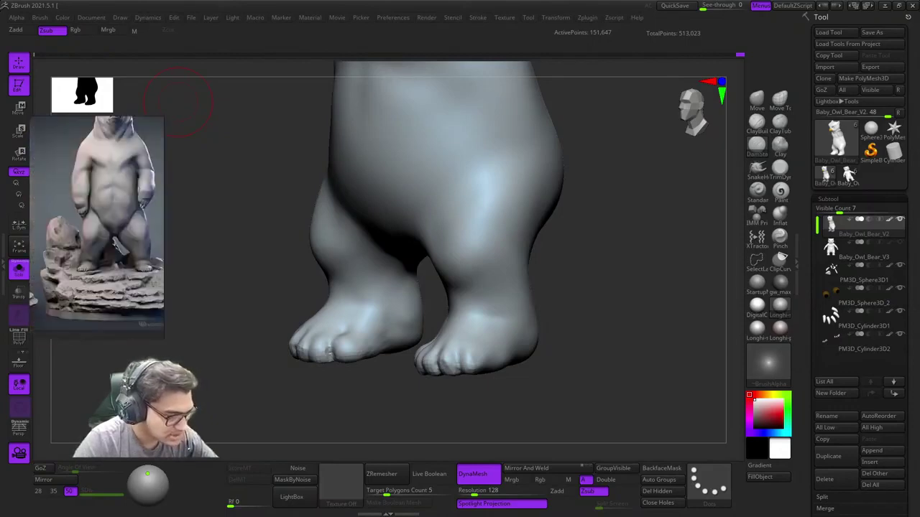
Step: Find the bear paw photos on the reference board and enlarge the one showing the paw pads and toes
{"action": "middle_click_drag", "start_coordinate": [119, 208], "coordinate": [62, 225]}
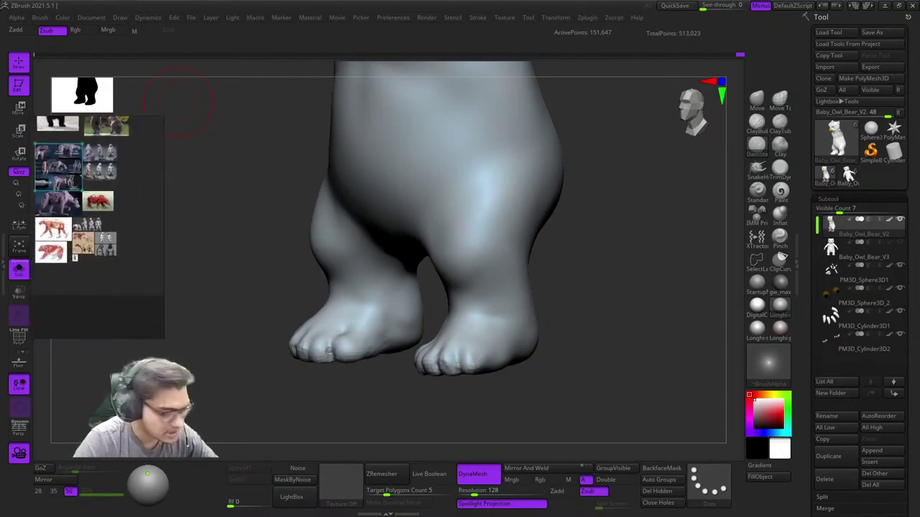
{"action": "scroll", "coordinate": [63, 236], "scroll_direction": "down", "scroll_amount": 5}
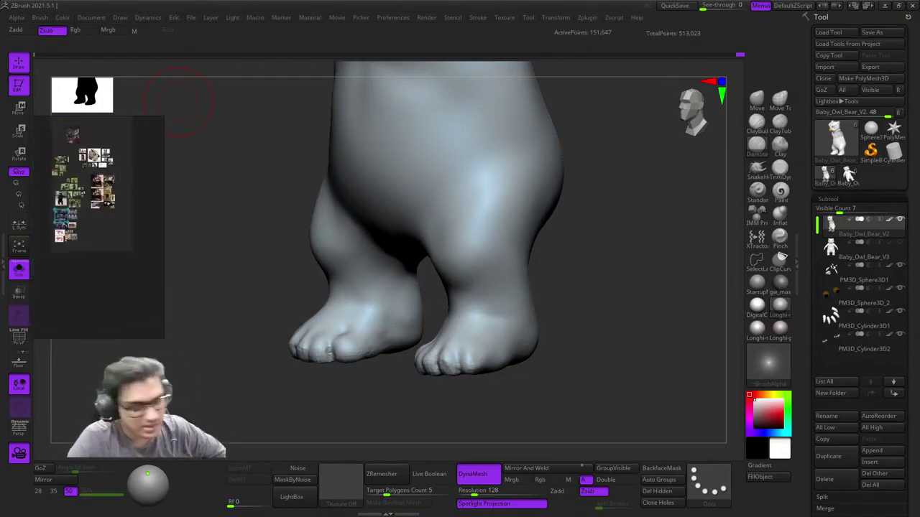
{"action": "scroll", "coordinate": [97, 188], "scroll_direction": "up", "scroll_amount": 10}
{"action": "scroll", "coordinate": [101, 232], "scroll_direction": "down", "scroll_amount": 1}
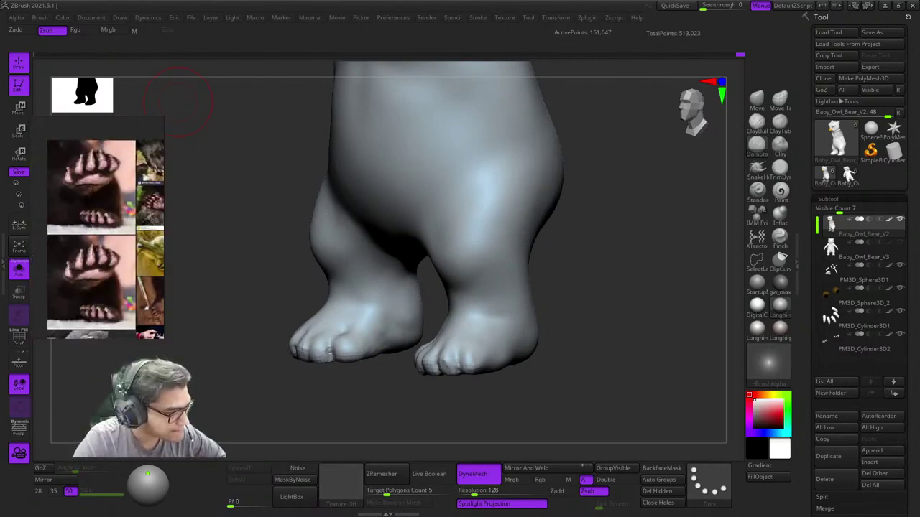
{"action": "scroll", "coordinate": [112, 215], "scroll_direction": "down", "scroll_amount": 5}
{"action": "middle_click_drag", "start_coordinate": [119, 248], "coordinate": [94, 206]}
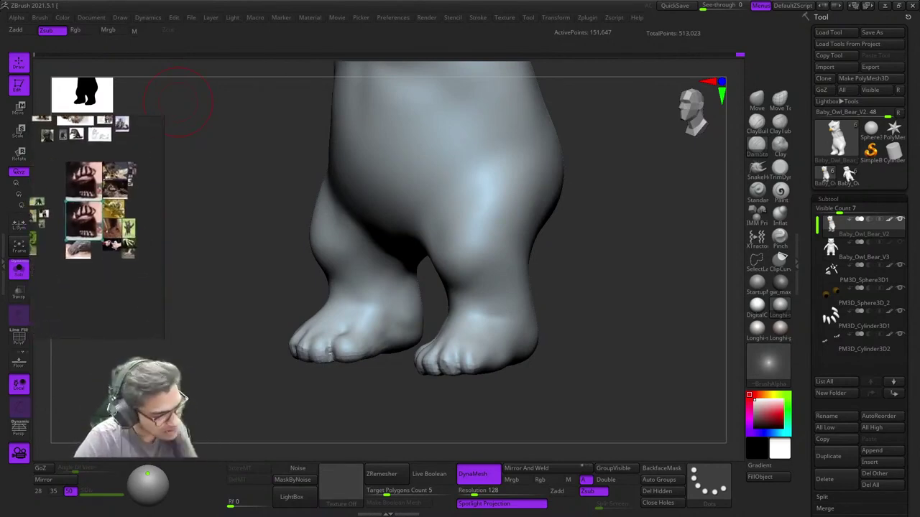
{"action": "scroll", "coordinate": [124, 226], "scroll_direction": "up", "scroll_amount": 5}
{"action": "scroll", "coordinate": [97, 216], "scroll_direction": "up", "scroll_amount": 8}
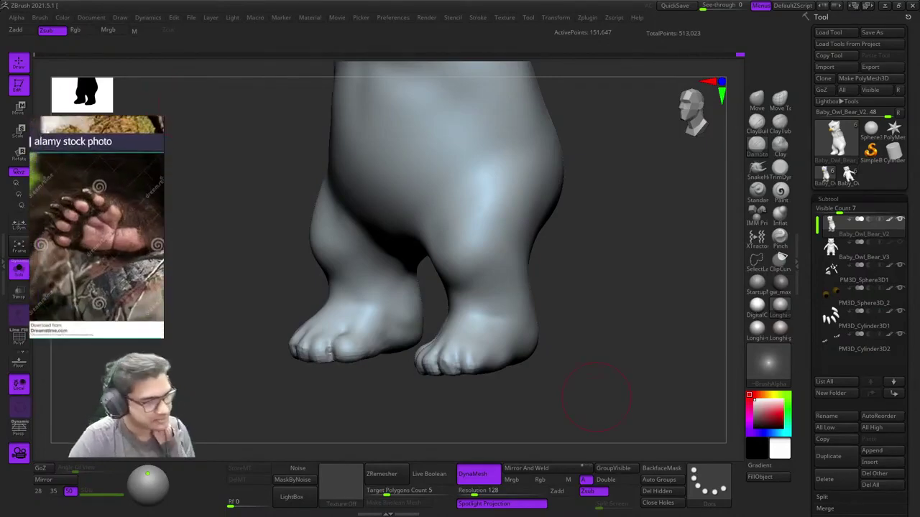
Step: Carve a deeper gap between the big toe and the neighbouring toe, working from above and underneath the foot
{"action": "right_click_drag", "start_coordinate": [392, 287], "coordinate": [432, 155]}
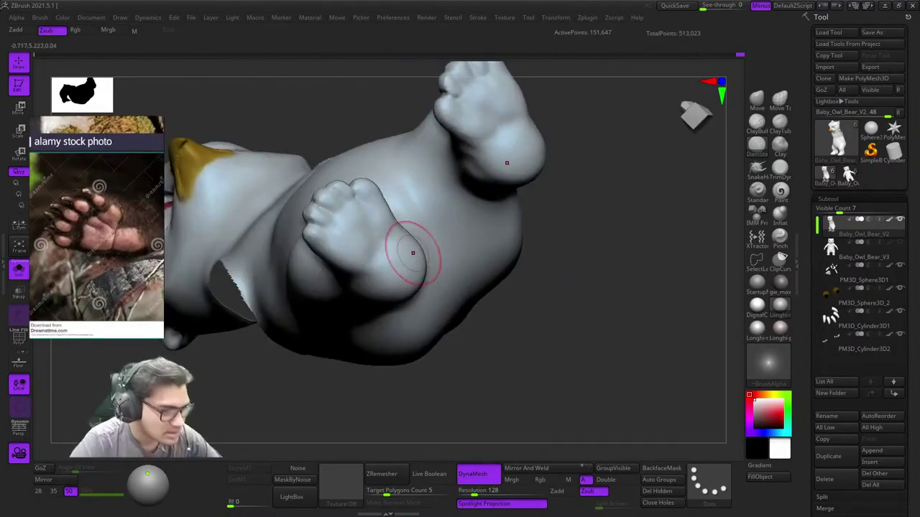
{"action": "mouse_move", "coordinate": [389, 253]}
{"action": "right_mouse_down"}
{"action": "mouse_move", "coordinate": [427, 311]}
{"action": "mouse_move", "coordinate": [423, 299]}
{"action": "mouse_move", "coordinate": [419, 318]}
{"action": "mouse_move", "coordinate": [461, 282]}
{"action": "mouse_move", "coordinate": [449, 297]}
{"action": "right_mouse_up"}
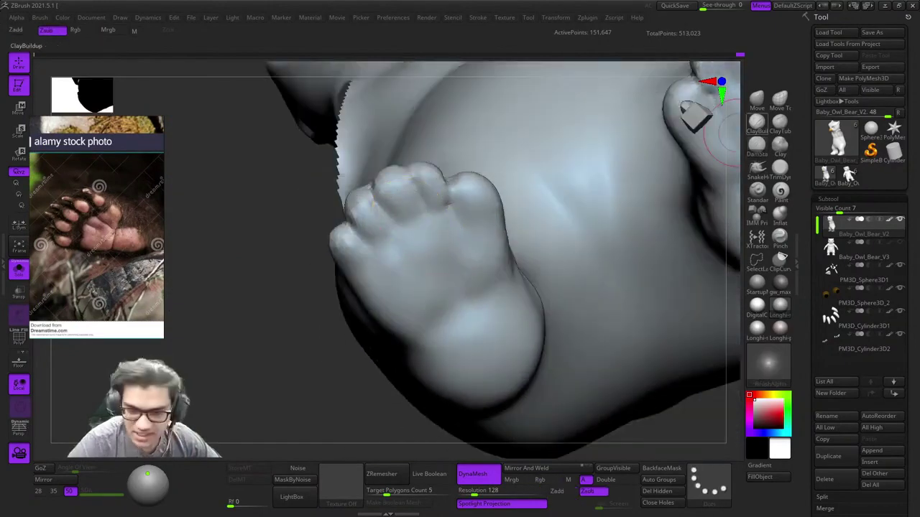
{"action": "right_click_drag", "start_coordinate": [432, 185], "coordinate": [424, 244]}
{"action": "mouse_move", "coordinate": [424, 244]}
{"action": "right_mouse_down", "text": "ctrl"}
{"action": "mouse_move", "coordinate": [445, 316]}
{"action": "mouse_move", "coordinate": [464, 248]}
{"action": "mouse_move", "coordinate": [475, 288]}
{"action": "right_mouse_up", "text": "ctrl"}
{"action": "left_click_drag", "start_coordinate": [474, 203], "coordinate": [480, 294], "text": "alt"}
{"action": "right_click", "coordinate": [481, 294]}
{"action": "right_click_drag", "start_coordinate": [517, 288], "coordinate": [483, 267]}
{"action": "right_click", "coordinate": [483, 267]}
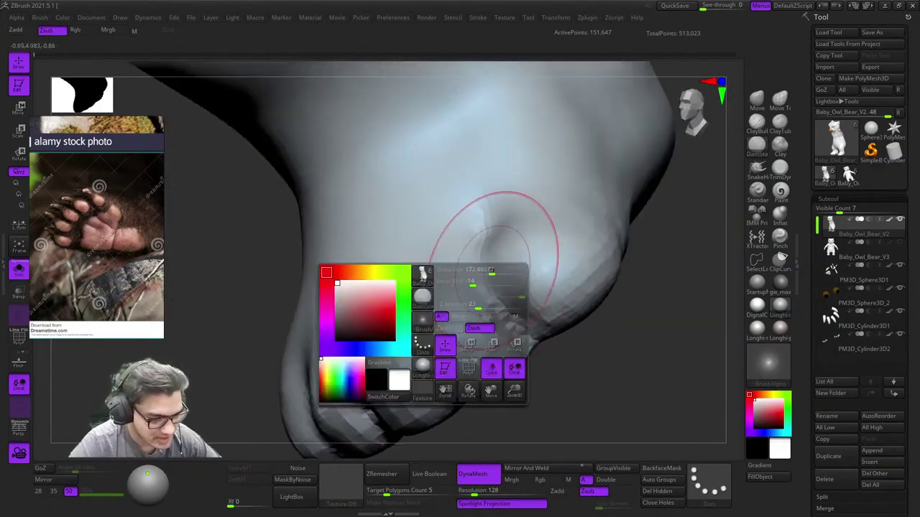
{"action": "right_click_drag", "start_coordinate": [507, 379], "coordinate": [491, 217]}
{"action": "right_click", "coordinate": [495, 233]}
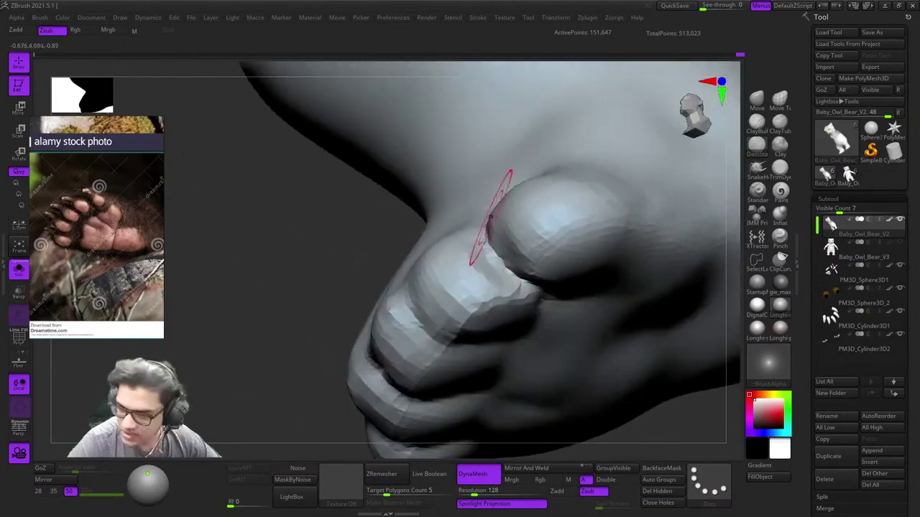
{"action": "right_click_drag", "start_coordinate": [485, 256], "coordinate": [478, 216]}
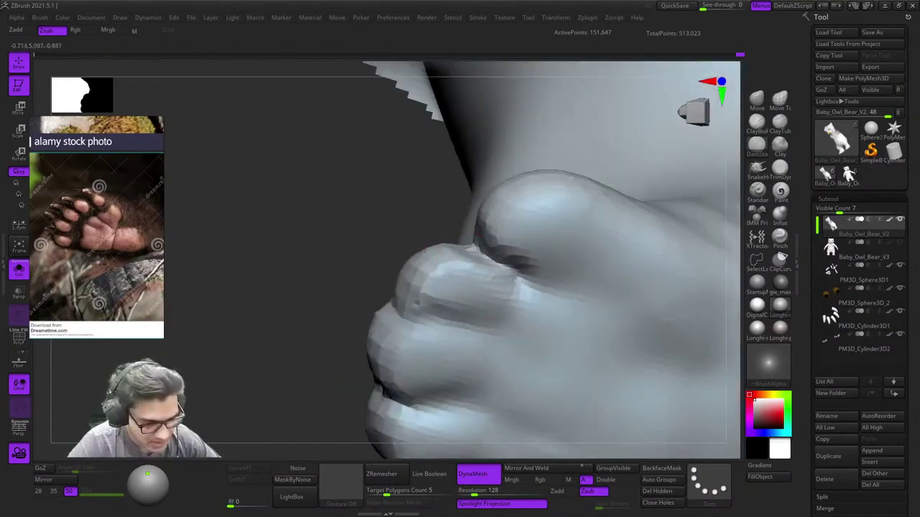
{"action": "right_click_drag", "start_coordinate": [497, 257], "coordinate": [546, 350]}
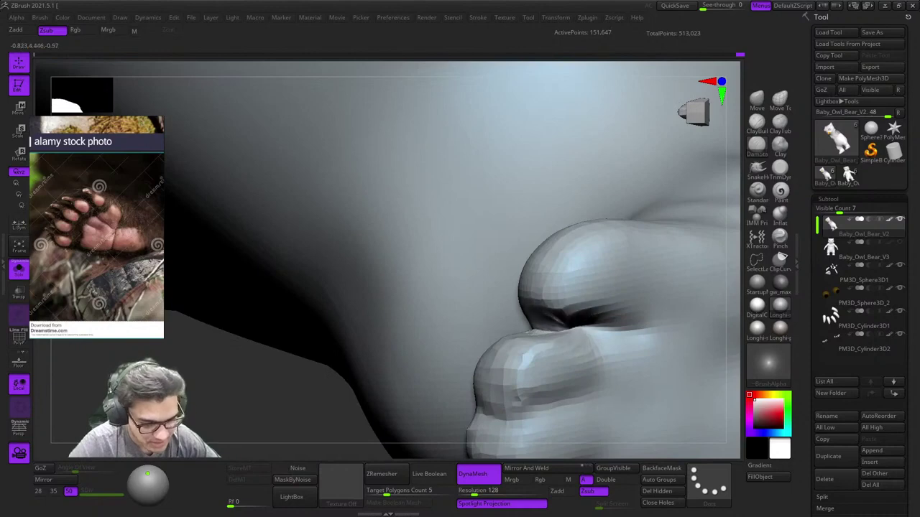
Step: Carve deeper gaps between the remaining toes so that each toe reads as a separate rounded form
{"action": "left_click_drag", "start_coordinate": [635, 333], "coordinate": [655, 332]}
{"action": "mouse_move", "coordinate": [543, 251]}
{"action": "right_mouse_down"}
{"action": "mouse_move", "coordinate": [478, 271]}
{"action": "mouse_move", "coordinate": [460, 287]}
{"action": "right_mouse_up"}
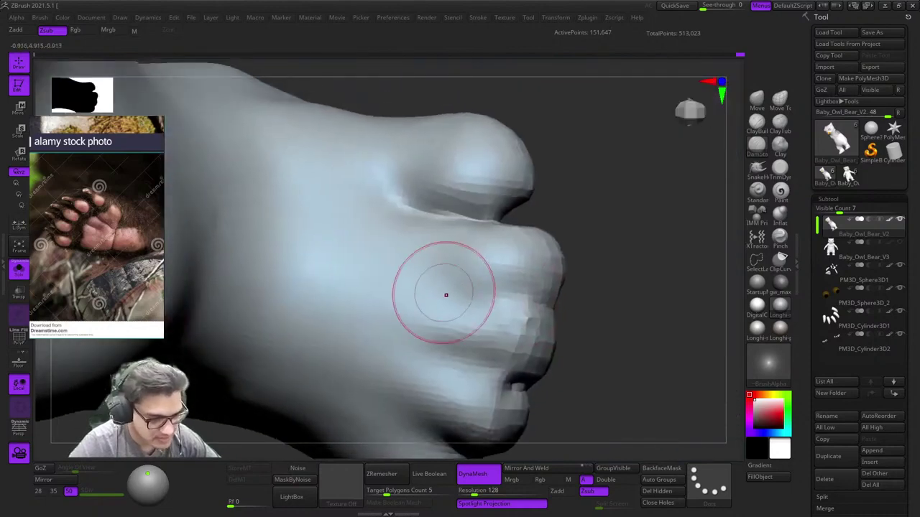
{"action": "mouse_move", "coordinate": [583, 321]}
{"action": "right_mouse_down"}
{"action": "mouse_move", "coordinate": [549, 305]}
{"action": "mouse_move", "coordinate": [561, 317]}
{"action": "mouse_move", "coordinate": [548, 223]}
{"action": "right_mouse_up"}
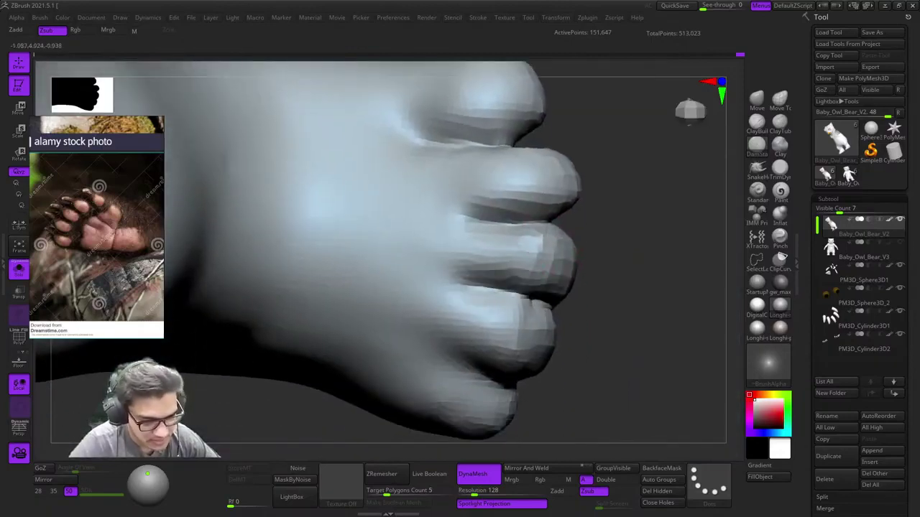
{"action": "right_click_drag", "start_coordinate": [573, 315], "coordinate": [512, 310]}
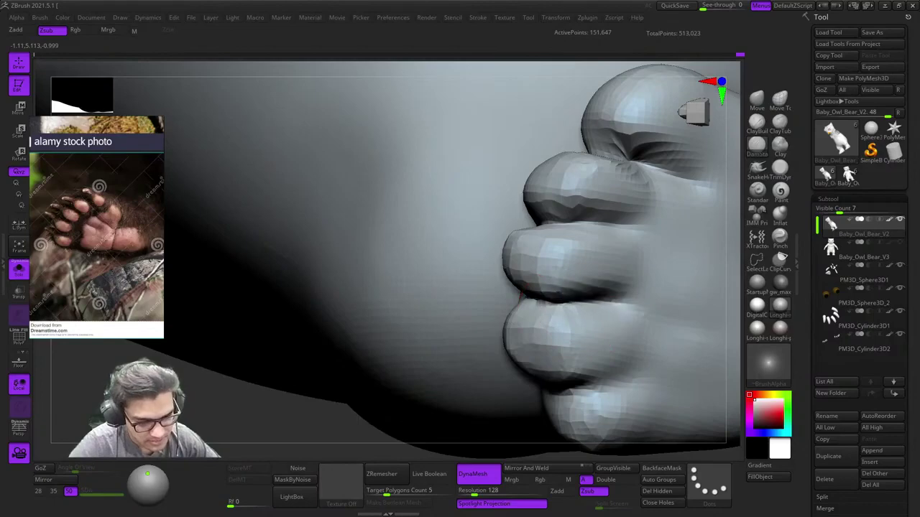
{"action": "right_click_drag", "start_coordinate": [521, 293], "coordinate": [545, 234]}
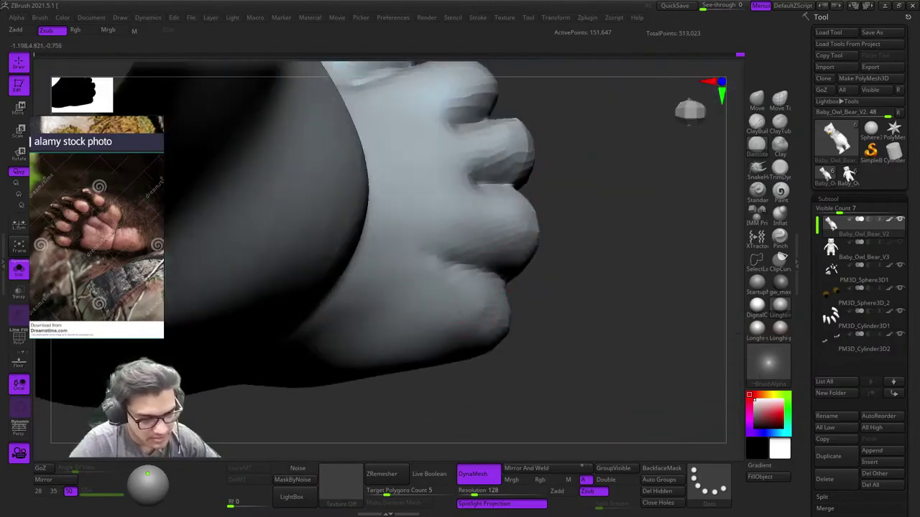
Step: Extend the grooves between the smaller toes up onto the top of the foot with the DamStandard brush
{"action": "right_click_drag", "start_coordinate": [495, 316], "coordinate": [497, 343]}
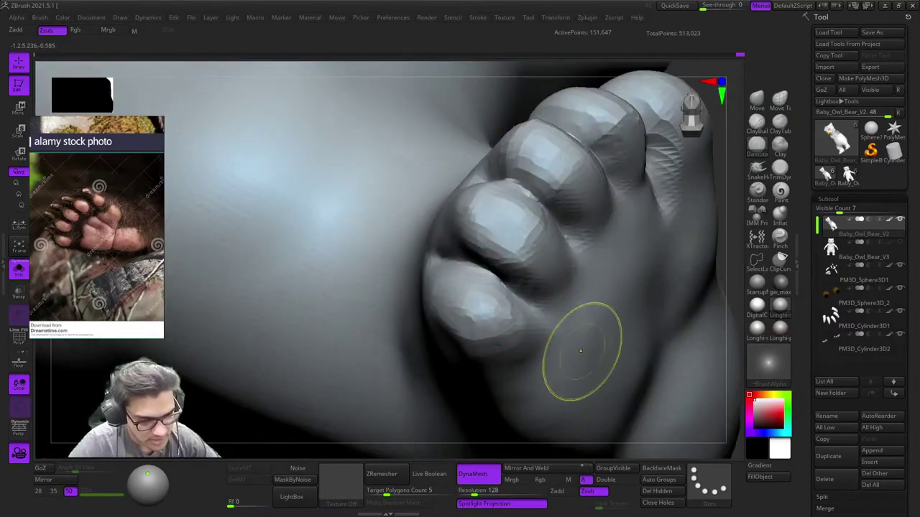
{"action": "mouse_move", "coordinate": [582, 352]}
{"action": "right_mouse_down", "text": "ctrl"}
{"action": "mouse_move", "coordinate": [575, 295]}
{"action": "mouse_move", "coordinate": [574, 410]}
{"action": "right_mouse_up", "text": "ctrl"}
{"action": "right_click_drag", "start_coordinate": [573, 410], "coordinate": [539, 374]}
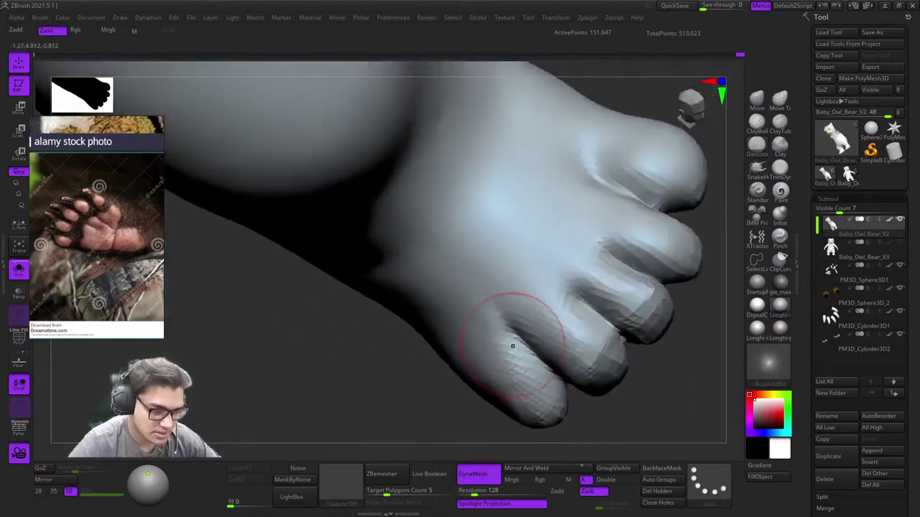
{"action": "left_click_drag", "start_coordinate": [504, 332], "coordinate": [541, 364]}
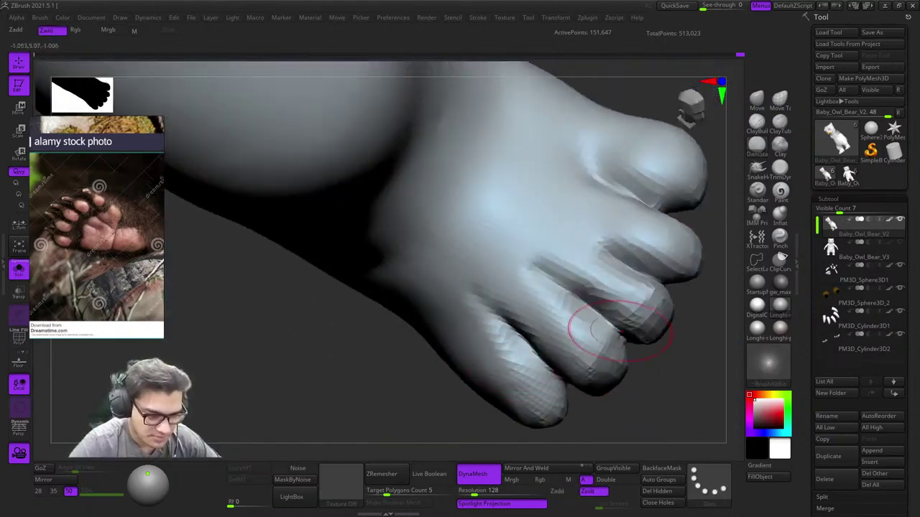
{"action": "right_click_drag", "start_coordinate": [620, 331], "coordinate": [550, 365], "text": "alt"}
{"action": "right_click_drag", "start_coordinate": [530, 267], "coordinate": [546, 316]}
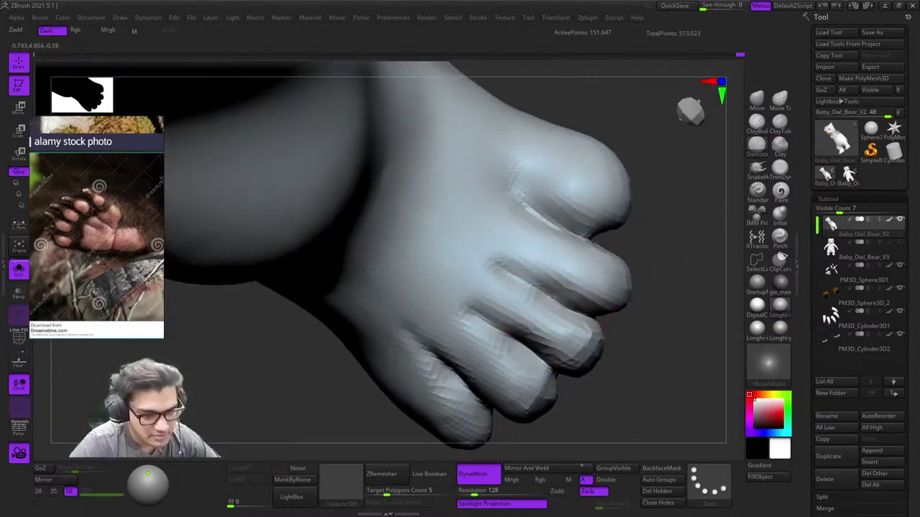
Step: Carve curved creases under the base of each toe so that the toe pads separate from the sole
{"action": "mouse_move", "coordinate": [581, 278]}
{"action": "right_mouse_down"}
{"action": "mouse_move", "coordinate": [577, 226]}
{"action": "mouse_move", "coordinate": [610, 249]}
{"action": "mouse_move", "coordinate": [611, 187]}
{"action": "mouse_move", "coordinate": [636, 202]}
{"action": "mouse_move", "coordinate": [611, 137]}
{"action": "mouse_move", "coordinate": [546, 233]}
{"action": "right_mouse_up"}
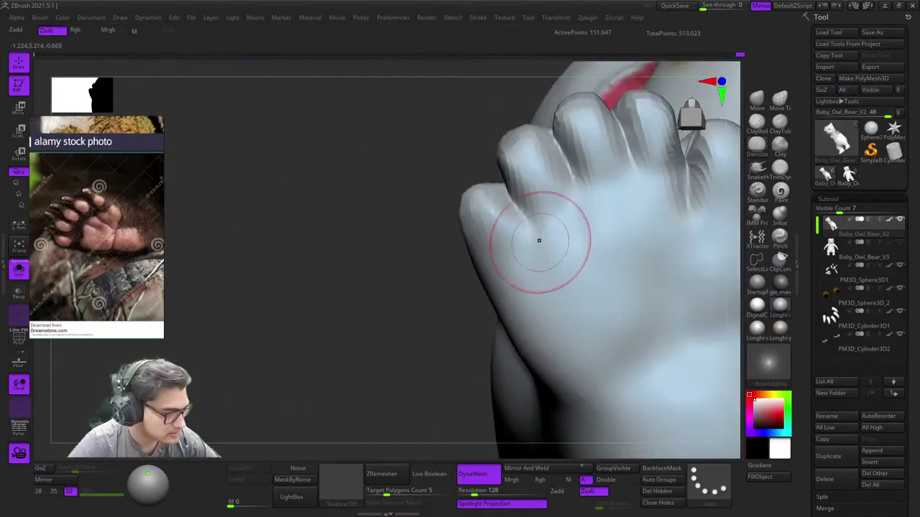
{"action": "key", "text": "space"}
{"action": "left_click_drag", "start_coordinate": [496, 288], "coordinate": [485, 288]}
{"action": "mouse_move", "coordinate": [510, 231]}
{"action": "right_mouse_down"}
{"action": "mouse_move", "coordinate": [528, 243]}
{"action": "mouse_move", "coordinate": [516, 258]}
{"action": "mouse_move", "coordinate": [523, 259]}
{"action": "right_mouse_up"}
{"action": "left_click_drag", "start_coordinate": [520, 247], "coordinate": [537, 248]}
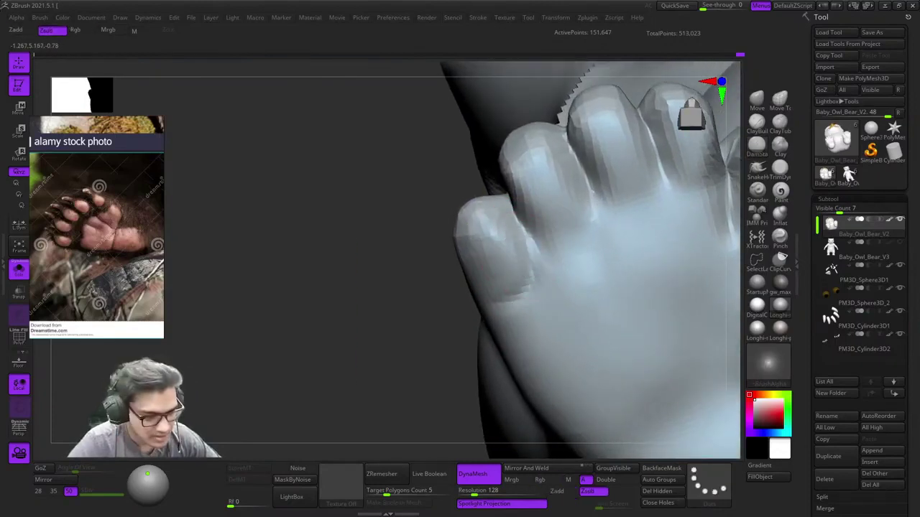
{"action": "right_click_drag", "start_coordinate": [485, 281], "coordinate": [466, 303], "text": "alt"}
{"action": "left_click_drag", "start_coordinate": [480, 306], "coordinate": [514, 309]}
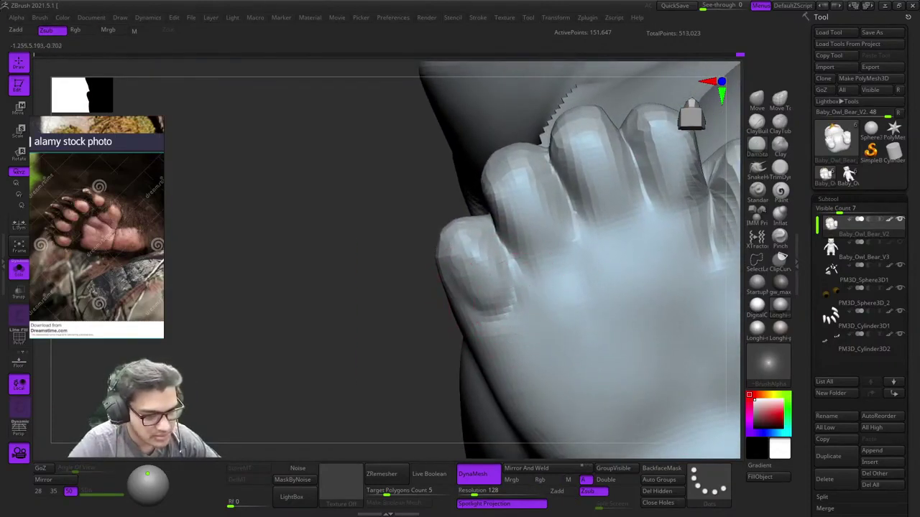
{"action": "mouse_move", "coordinate": [549, 267]}
{"action": "right_mouse_down", "text": "alt"}
{"action": "mouse_move", "coordinate": [529, 287]}
{"action": "mouse_move", "coordinate": [452, 299]}
{"action": "right_mouse_up", "text": "alt"}
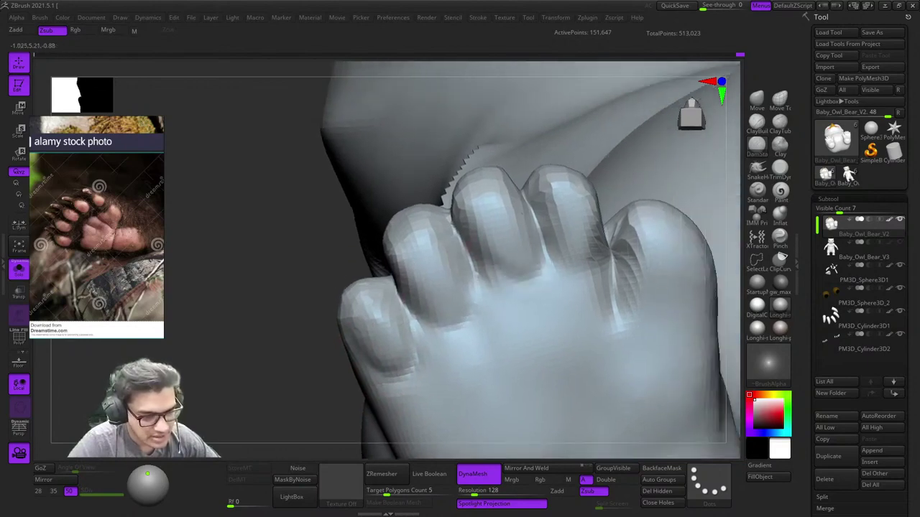
{"action": "mouse_move", "coordinate": [618, 311]}
{"action": "right_mouse_down", "text": "alt"}
{"action": "mouse_move", "coordinate": [513, 252]}
{"action": "mouse_move", "coordinate": [545, 249]}
{"action": "mouse_move", "coordinate": [555, 217]}
{"action": "right_mouse_up", "text": "alt"}
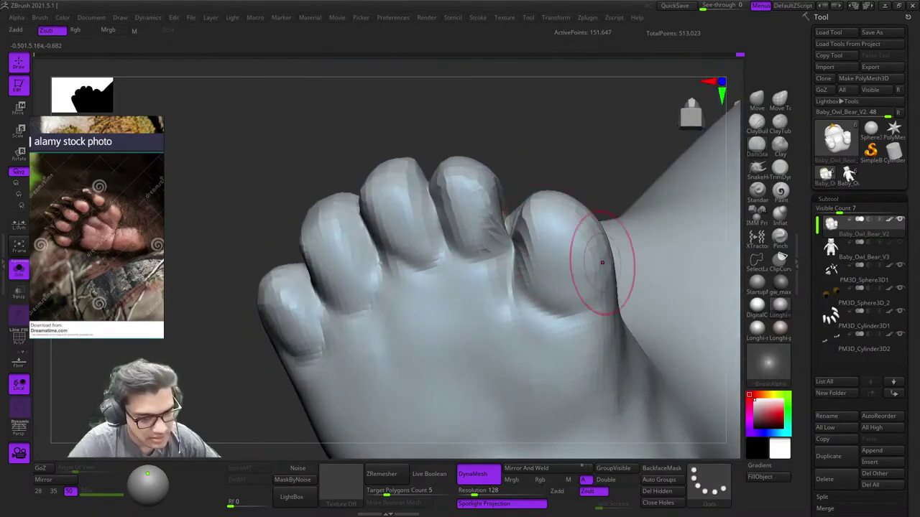
Step: Reshape and spread the toes with the Move Topological brush, working from the underside of the foot
{"action": "left_click", "coordinate": [780, 100]}
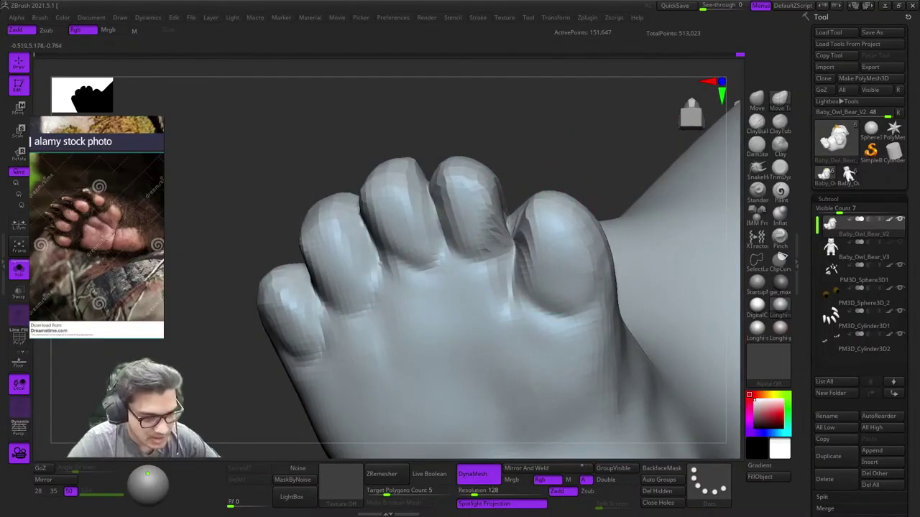
{"action": "right_click_drag", "start_coordinate": [557, 205], "coordinate": [581, 168]}
{"action": "key", "text": "space"}
{"action": "left_click", "coordinate": [581, 213]}
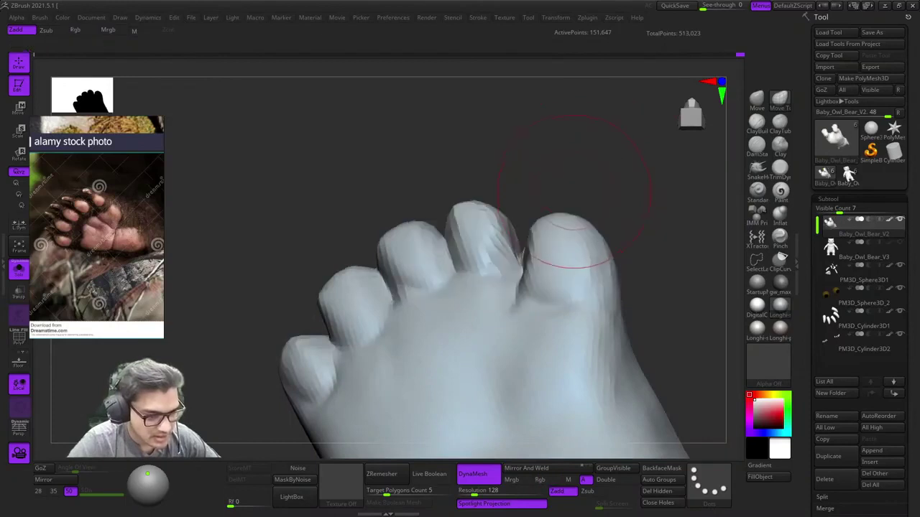
{"action": "key", "text": "space"}
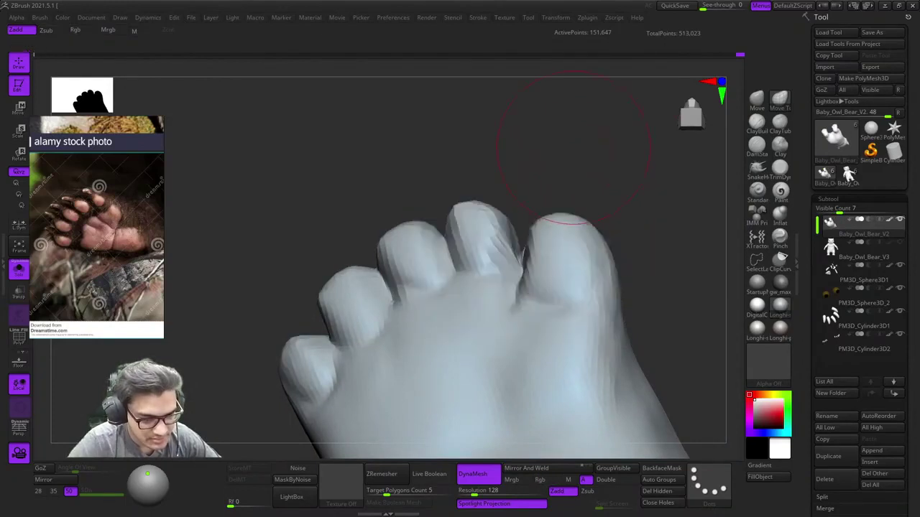
{"action": "right_click_drag", "start_coordinate": [579, 136], "coordinate": [584, 188]}
{"action": "right_click_drag", "start_coordinate": [523, 198], "coordinate": [567, 209]}
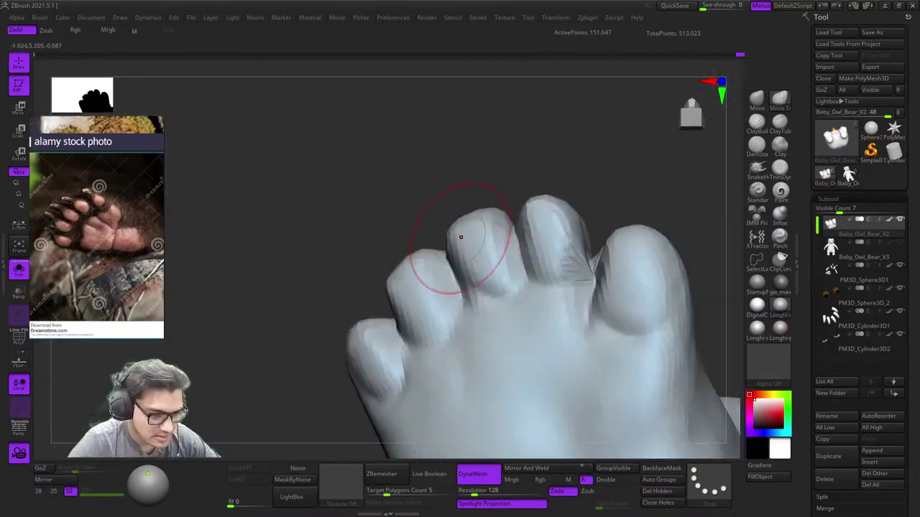
{"action": "right_click_drag", "start_coordinate": [460, 237], "coordinate": [440, 232]}
{"action": "left_click_drag", "start_coordinate": [439, 233], "coordinate": [449, 236]}
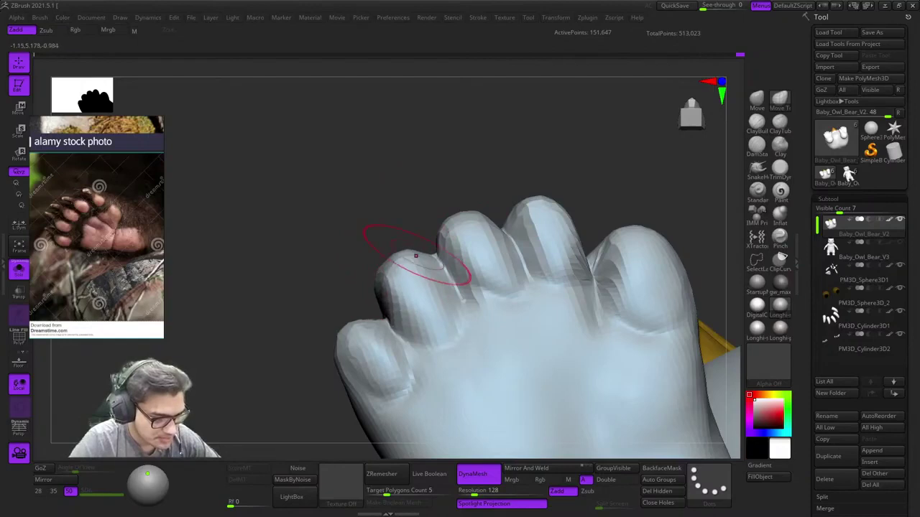
{"action": "mouse_move", "coordinate": [406, 290]}
{"action": "right_mouse_down", "text": "alt"}
{"action": "mouse_move", "coordinate": [474, 203]}
{"action": "mouse_move", "coordinate": [444, 286]}
{"action": "mouse_move", "coordinate": [424, 241]}
{"action": "right_mouse_up", "text": "alt"}
{"action": "mouse_move", "coordinate": [509, 316]}
{"action": "right_mouse_down", "text": "alt"}
{"action": "mouse_move", "coordinate": [466, 219]}
{"action": "mouse_move", "coordinate": [528, 259]}
{"action": "right_mouse_up", "text": "alt"}
Step: Carve a crease across the sole with DamStandard to separate the ball of the foot from the heel
{"action": "left_click", "coordinate": [757, 124]}
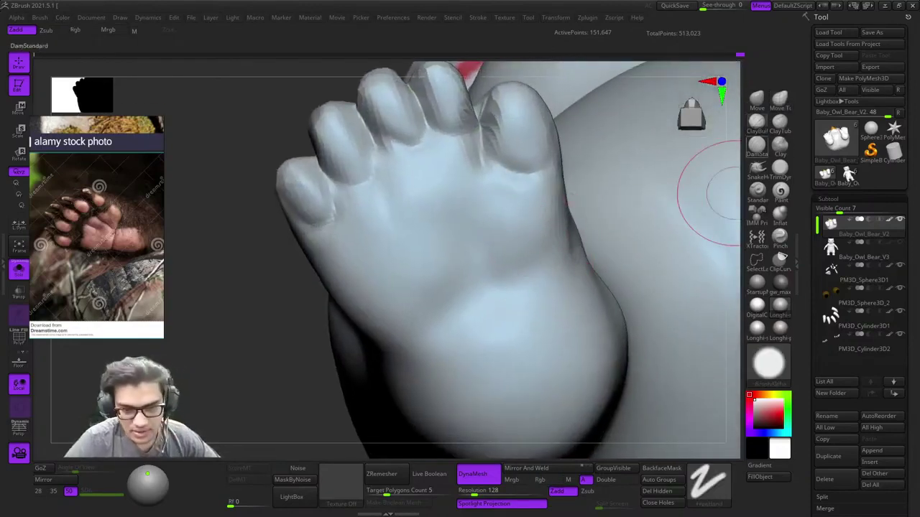
{"action": "left_click", "coordinate": [756, 146]}
{"action": "key", "text": "space"}
{"action": "left_click_drag", "start_coordinate": [480, 243], "coordinate": [469, 241]}
{"action": "right_click_drag", "start_coordinate": [443, 234], "coordinate": [478, 237], "text": "alt"}
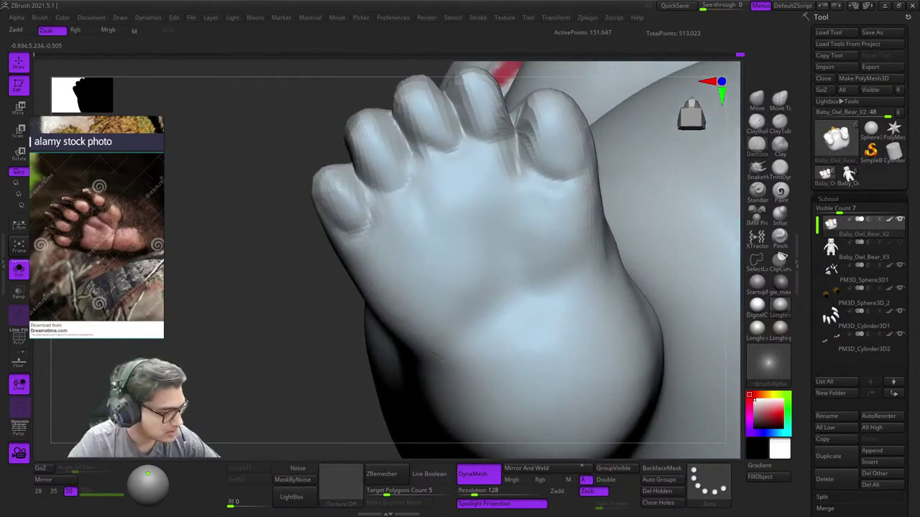
{"action": "key", "text": "space"}
{"action": "mouse_move", "coordinate": [456, 180]}
{"action": "right_mouse_down", "text": "ctrl"}
{"action": "mouse_move", "coordinate": [461, 196]}
{"action": "mouse_move", "coordinate": [439, 172]}
{"action": "mouse_move", "coordinate": [454, 165]}
{"action": "mouse_move", "coordinate": [467, 202]}
{"action": "right_mouse_up", "text": "ctrl"}
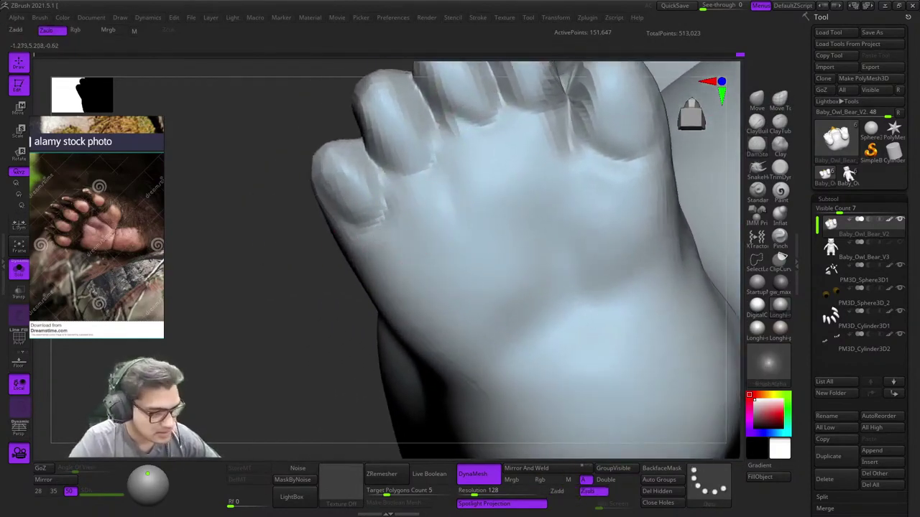
{"action": "left_click_drag", "start_coordinate": [411, 304], "coordinate": [493, 357]}
{"action": "mouse_move", "coordinate": [435, 342]}
{"action": "left_mouse_down"}
{"action": "mouse_move", "coordinate": [477, 371]}
{"action": "mouse_move", "coordinate": [467, 359]}
{"action": "mouse_move", "coordinate": [530, 332]}
{"action": "left_mouse_up"}
{"action": "left_click_drag", "start_coordinate": [476, 355], "coordinate": [557, 317]}
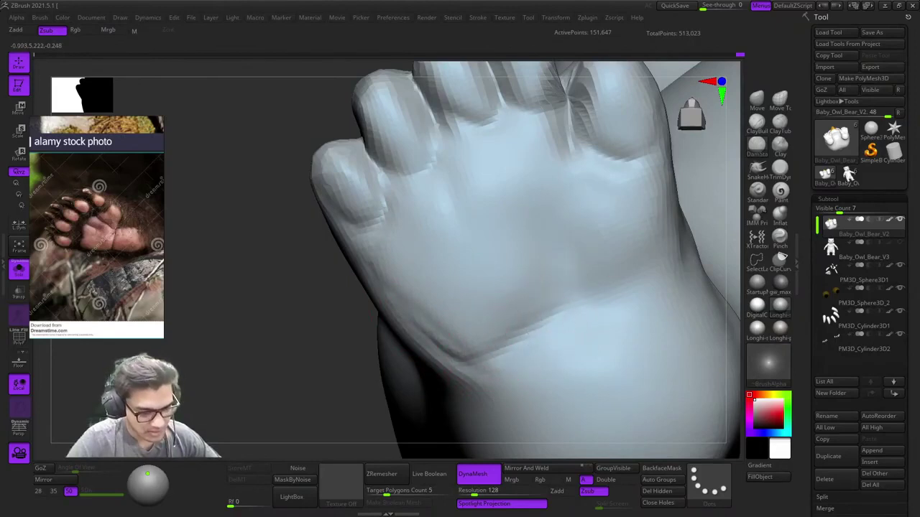
{"action": "right_click_drag", "start_coordinate": [590, 284], "coordinate": [518, 309], "text": "alt"}
{"action": "mouse_move", "coordinate": [518, 310]}
{"action": "left_mouse_down"}
{"action": "mouse_move", "coordinate": [489, 323]}
{"action": "mouse_move", "coordinate": [543, 318]}
{"action": "mouse_move", "coordinate": [587, 291]}
{"action": "left_mouse_up"}
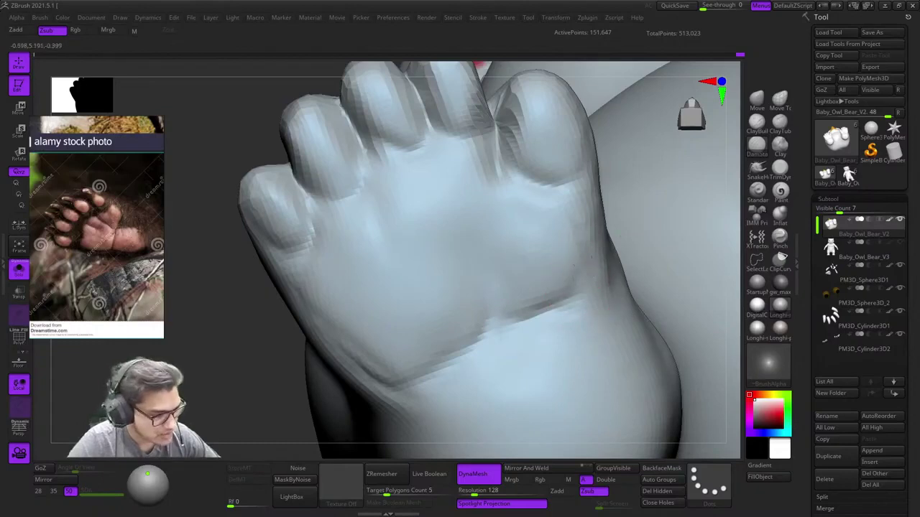
Step: Carve lengthwise grooves into the ball of the foot, setting off the pad beneath the big toe and running down from the toe gaps
{"action": "right_click_drag", "start_coordinate": [482, 209], "coordinate": [510, 256], "text": "alt"}
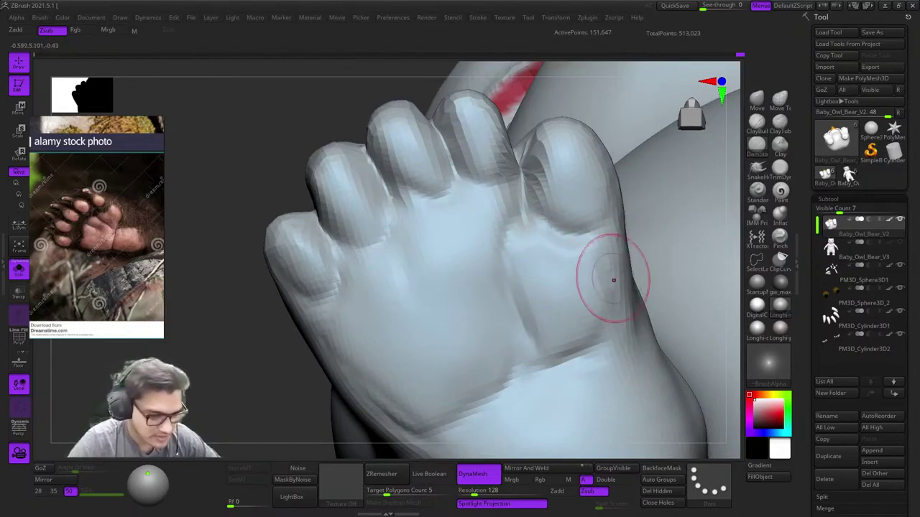
{"action": "right_click_drag", "start_coordinate": [507, 212], "coordinate": [558, 197], "text": "alt"}
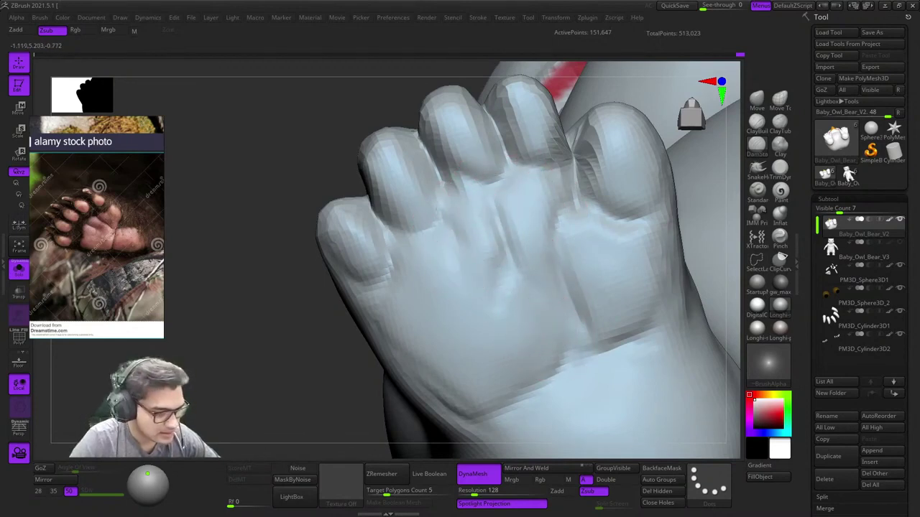
{"action": "right_click_drag", "start_coordinate": [431, 238], "coordinate": [451, 220], "text": "alt"}
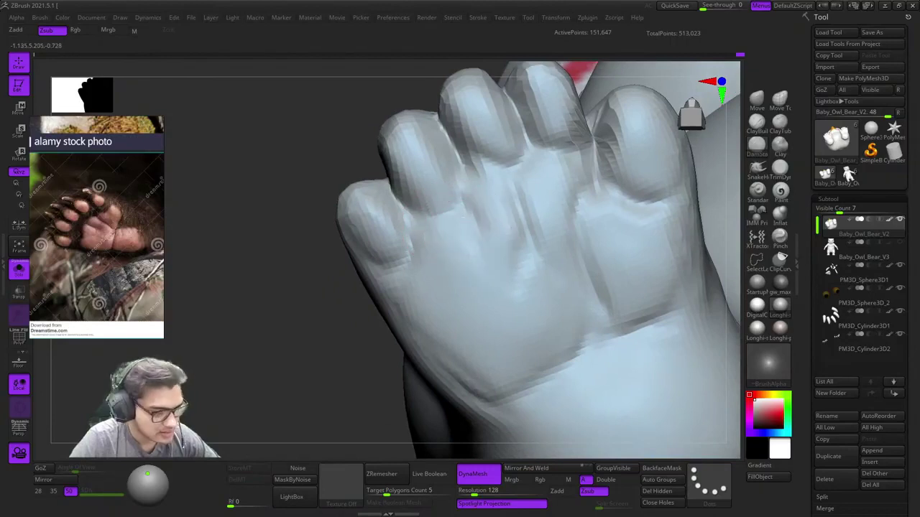
Step: Carve soft wrinkle lines into the heel pad on the underside of the foot
{"action": "right_click_drag", "start_coordinate": [475, 309], "coordinate": [460, 209], "text": "ctrl"}
{"action": "mouse_move", "coordinate": [489, 287]}
{"action": "right_mouse_down", "text": "alt"}
{"action": "mouse_move", "coordinate": [455, 232]}
{"action": "mouse_move", "coordinate": [479, 293]}
{"action": "right_mouse_up", "text": "alt"}
{"action": "right_click_drag", "start_coordinate": [450, 238], "coordinate": [470, 320]}
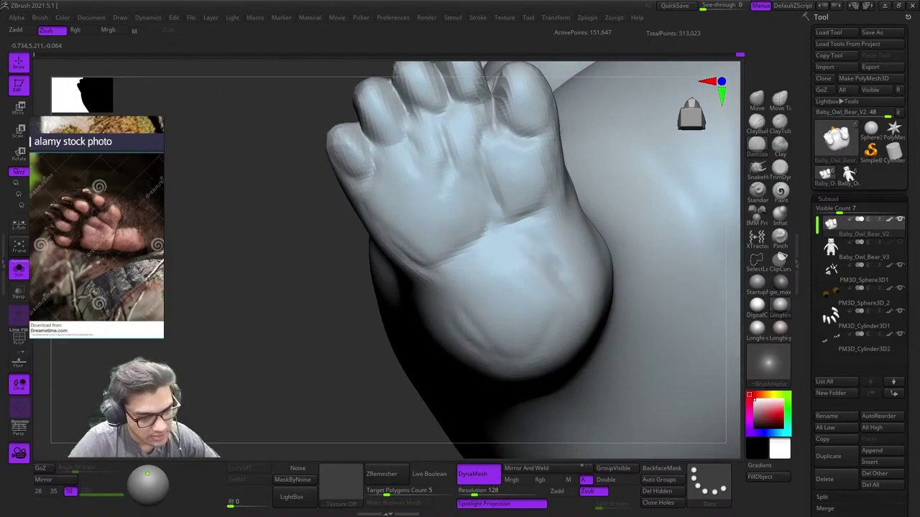
Step: Adjust the big toe's shape from above with a resized Move Topological brush
{"action": "right_click_drag", "start_coordinate": [499, 316], "coordinate": [498, 266], "text": "ctrl"}
{"action": "mouse_move", "coordinate": [499, 215]}
{"action": "right_mouse_down"}
{"action": "mouse_move", "coordinate": [490, 267]}
{"action": "mouse_move", "coordinate": [472, 199]}
{"action": "mouse_move", "coordinate": [467, 258]}
{"action": "mouse_move", "coordinate": [498, 215]}
{"action": "mouse_move", "coordinate": [550, 267]}
{"action": "mouse_move", "coordinate": [579, 253]}
{"action": "mouse_move", "coordinate": [575, 260]}
{"action": "right_mouse_up"}
{"action": "mouse_move", "coordinate": [540, 288]}
{"action": "right_mouse_down"}
{"action": "mouse_move", "coordinate": [568, 237]}
{"action": "mouse_move", "coordinate": [535, 255]}
{"action": "mouse_move", "coordinate": [532, 194]}
{"action": "mouse_move", "coordinate": [555, 284]}
{"action": "right_mouse_up"}
{"action": "left_click", "coordinate": [780, 99]}
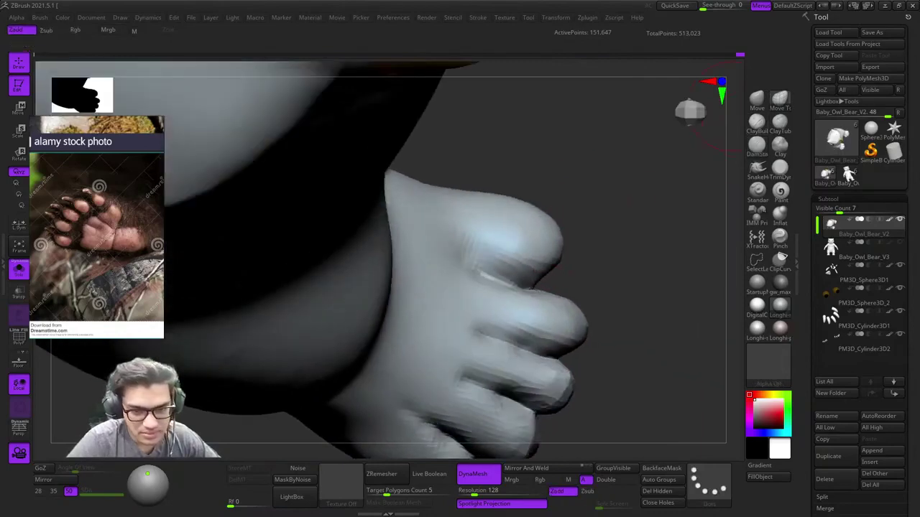
{"action": "key", "text": "space"}
{"action": "left_click_drag", "start_coordinate": [488, 218], "coordinate": [496, 217]}
{"action": "right_click_drag", "start_coordinate": [542, 201], "coordinate": [559, 225], "text": "ctrl"}
{"action": "left_click_drag", "start_coordinate": [505, 266], "coordinate": [496, 276]}
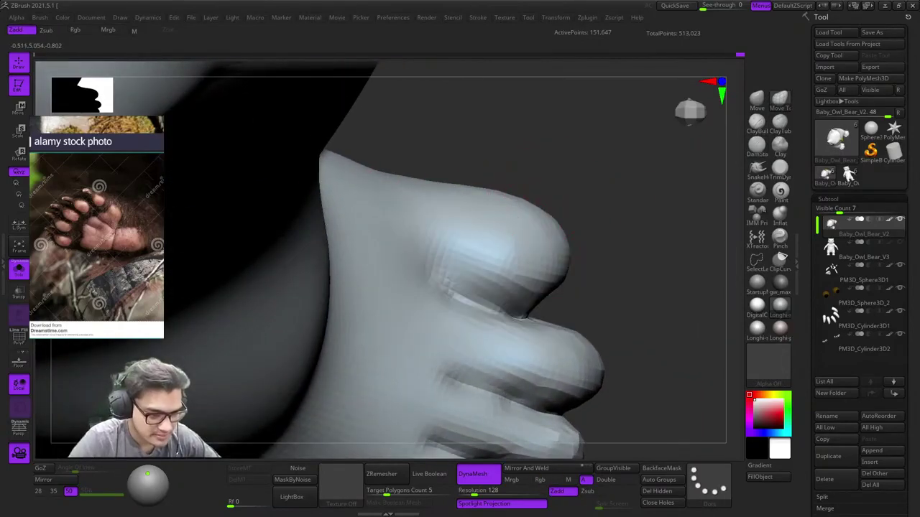
Step: Refine the side profile and rounded tips of the toes, working around the foot from several angles
{"action": "right_click_drag", "start_coordinate": [537, 287], "coordinate": [511, 277]}
{"action": "right_click_drag", "start_coordinate": [512, 276], "coordinate": [567, 277], "text": "ctrl"}
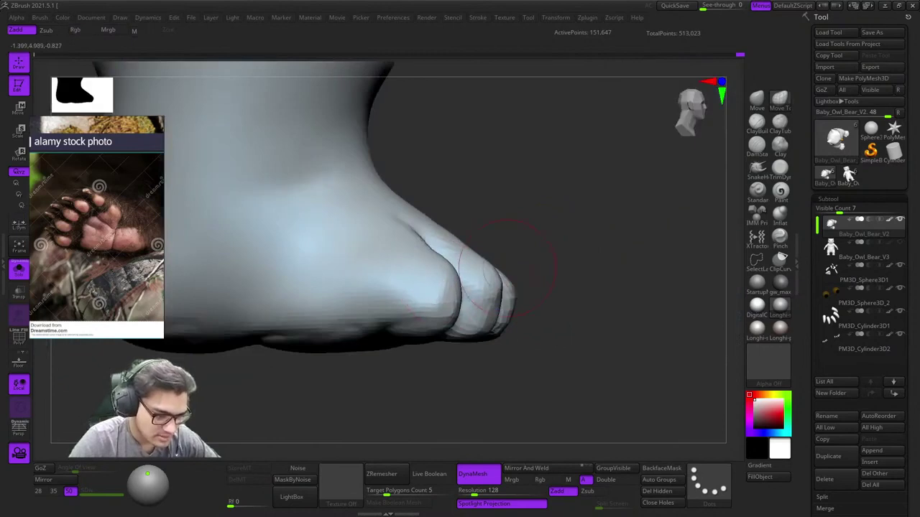
{"action": "mouse_move", "coordinate": [508, 267]}
{"action": "right_mouse_down"}
{"action": "mouse_move", "coordinate": [495, 276]}
{"action": "mouse_move", "coordinate": [481, 237]}
{"action": "mouse_move", "coordinate": [528, 243]}
{"action": "mouse_move", "coordinate": [503, 251]}
{"action": "right_mouse_up"}
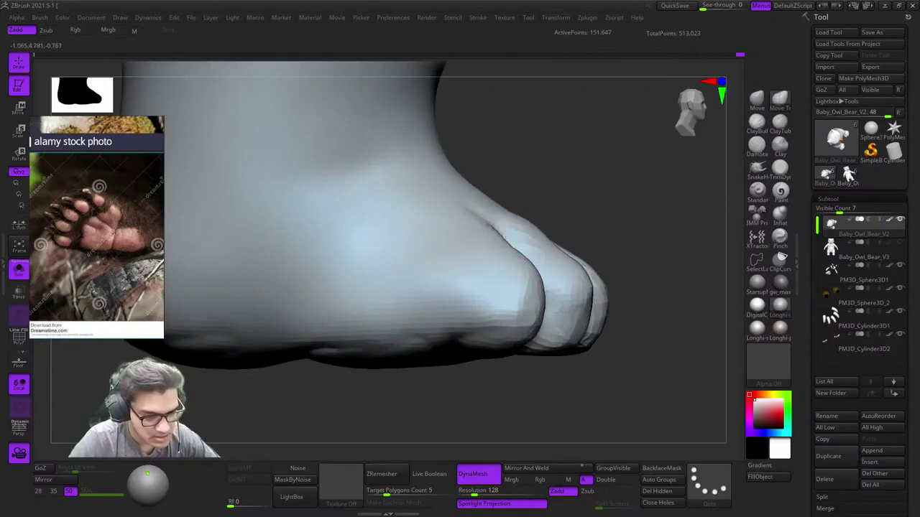
{"action": "right_click_drag", "start_coordinate": [582, 225], "coordinate": [562, 232]}
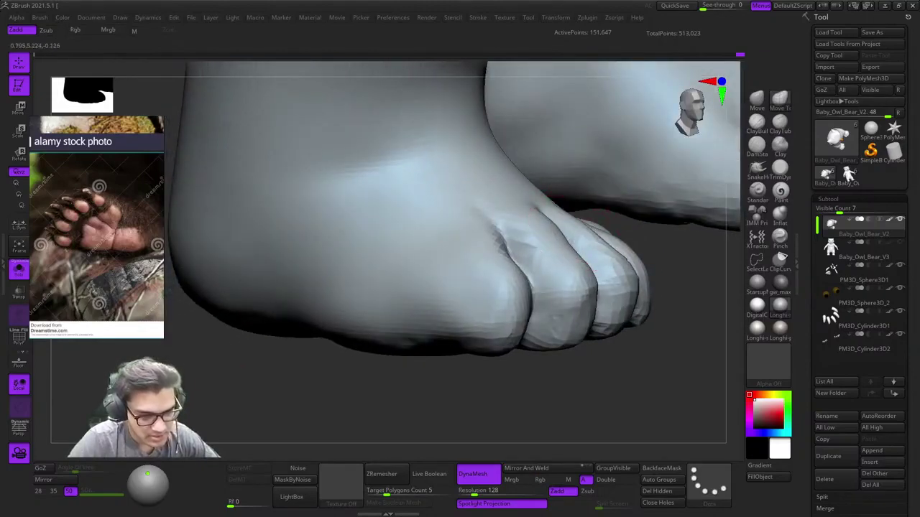
{"action": "mouse_move", "coordinate": [601, 258]}
{"action": "right_mouse_down"}
{"action": "mouse_move", "coordinate": [540, 251]}
{"action": "mouse_move", "coordinate": [534, 238]}
{"action": "mouse_move", "coordinate": [553, 257]}
{"action": "mouse_move", "coordinate": [488, 249]}
{"action": "mouse_move", "coordinate": [538, 237]}
{"action": "mouse_move", "coordinate": [554, 258]}
{"action": "right_mouse_up"}
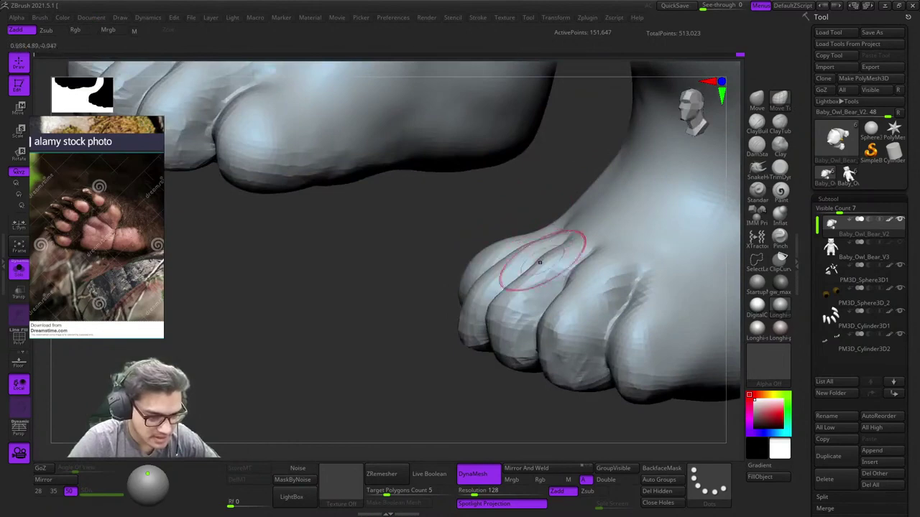
{"action": "right_click_drag", "start_coordinate": [496, 268], "coordinate": [568, 270]}
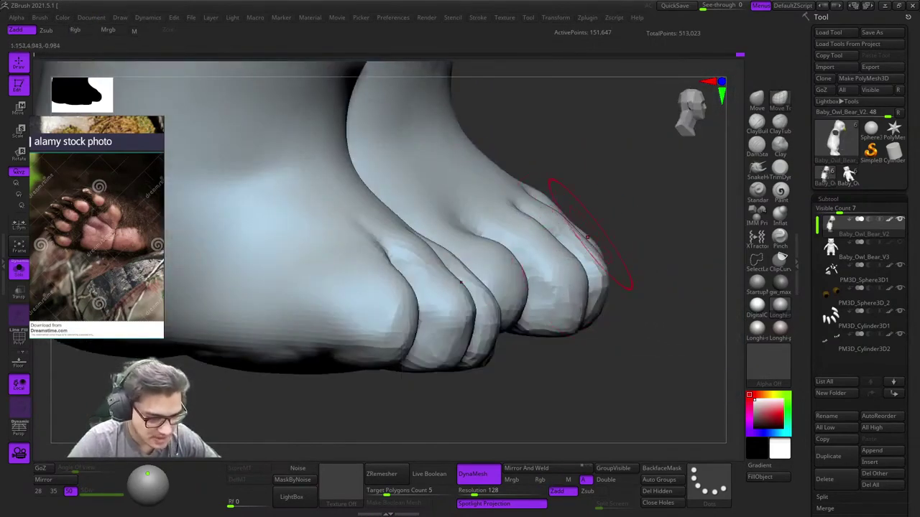
{"action": "mouse_move", "coordinate": [587, 238]}
{"action": "right_mouse_down"}
{"action": "mouse_move", "coordinate": [594, 270]}
{"action": "mouse_move", "coordinate": [528, 267]}
{"action": "mouse_move", "coordinate": [496, 232]}
{"action": "right_mouse_up"}
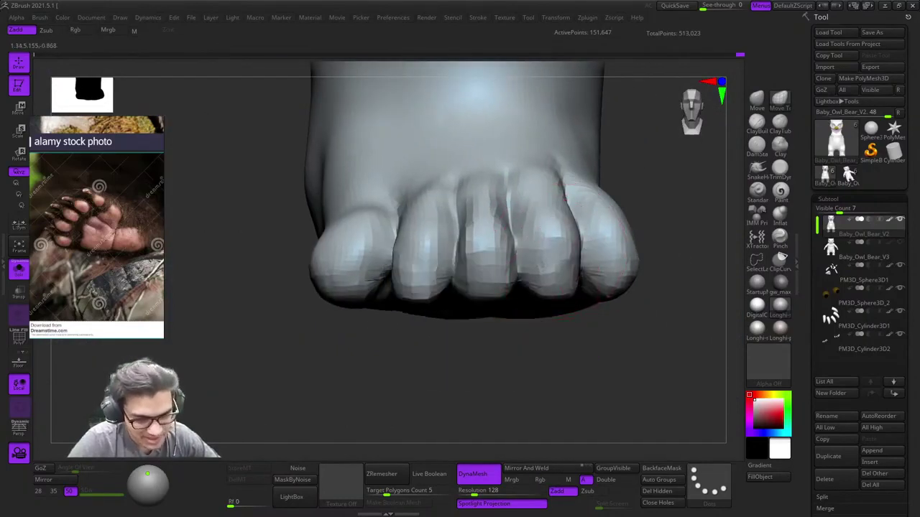
Step: Reshape the big toe into a rounder form from the front and check the foot's profile and sole edge from the side
{"action": "right_click_drag", "start_coordinate": [586, 245], "coordinate": [699, 254], "text": "alt"}
{"action": "right_click", "coordinate": [467, 252]}
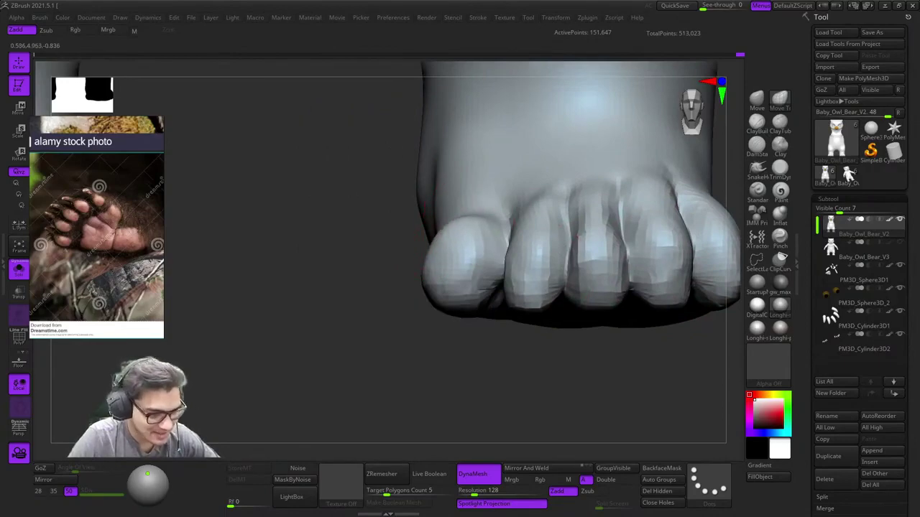
{"action": "right_click_drag", "start_coordinate": [436, 248], "coordinate": [467, 247], "text": "alt"}
{"action": "right_click", "coordinate": [395, 321]}
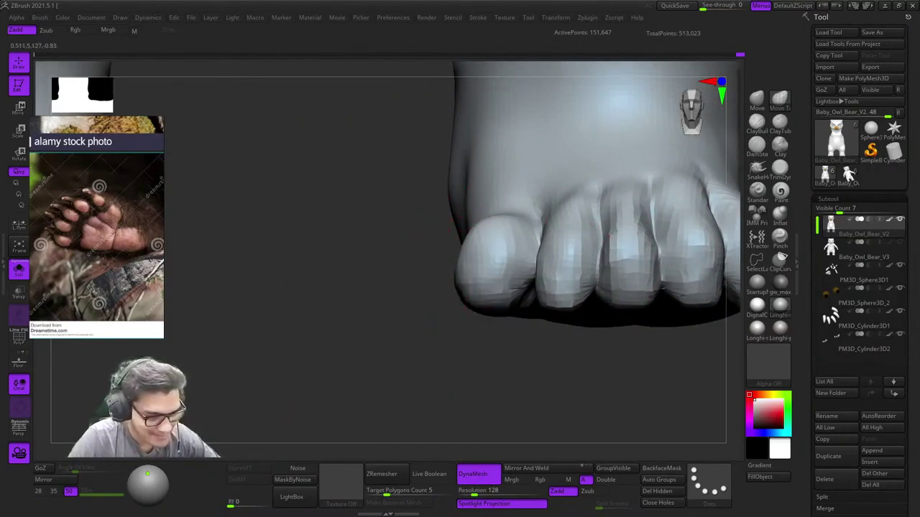
{"action": "right_click_drag", "start_coordinate": [483, 214], "coordinate": [603, 217]}
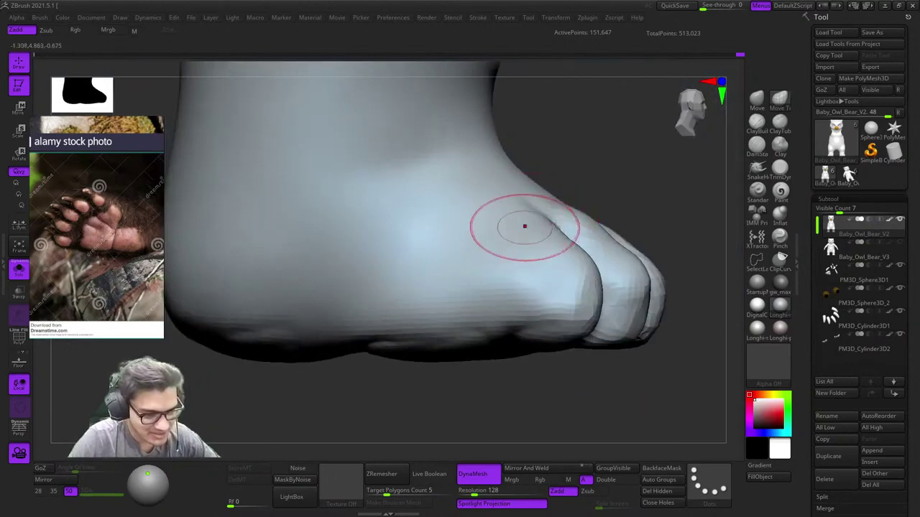
{"action": "mouse_move", "coordinate": [524, 226]}
{"action": "right_mouse_down", "text": "alt"}
{"action": "mouse_move", "coordinate": [411, 282]}
{"action": "mouse_move", "coordinate": [447, 234]}
{"action": "mouse_move", "coordinate": [528, 244]}
{"action": "right_mouse_up", "text": "alt"}
{"action": "right_click_drag", "start_coordinate": [528, 244], "coordinate": [541, 231], "text": "ctrl"}
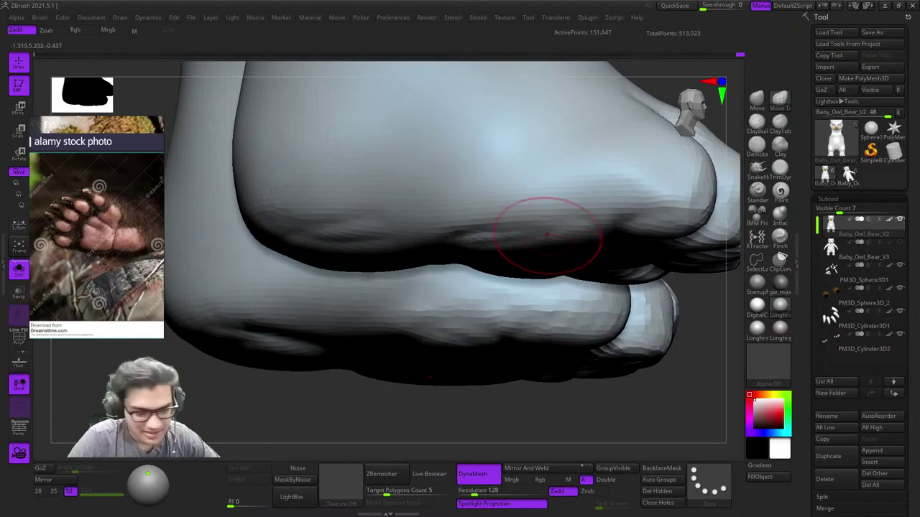
Step: Cut deeper creases between the toes from the front of the foot with a resized Dam Standard brush
{"action": "right_click_drag", "start_coordinate": [547, 234], "coordinate": [450, 329]}
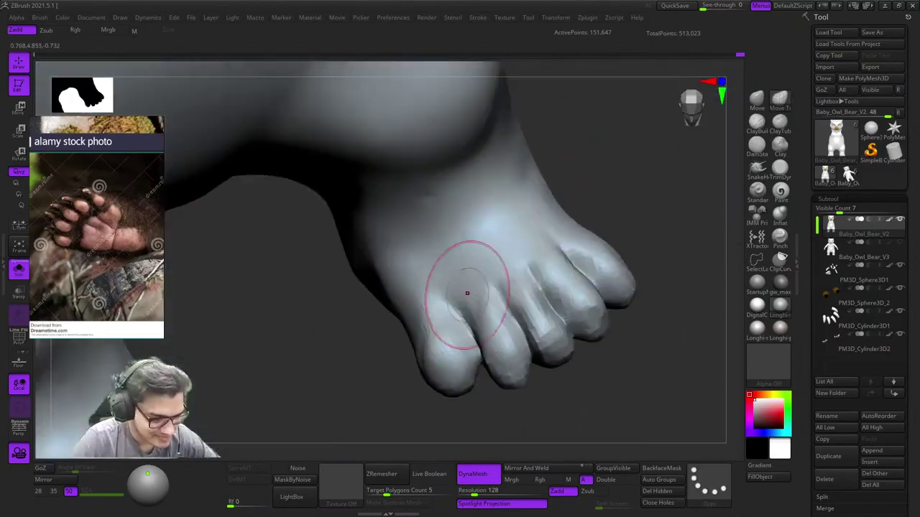
{"action": "right_click_drag", "start_coordinate": [467, 293], "coordinate": [485, 245]}
{"action": "right_click_drag", "start_coordinate": [485, 244], "coordinate": [546, 340]}
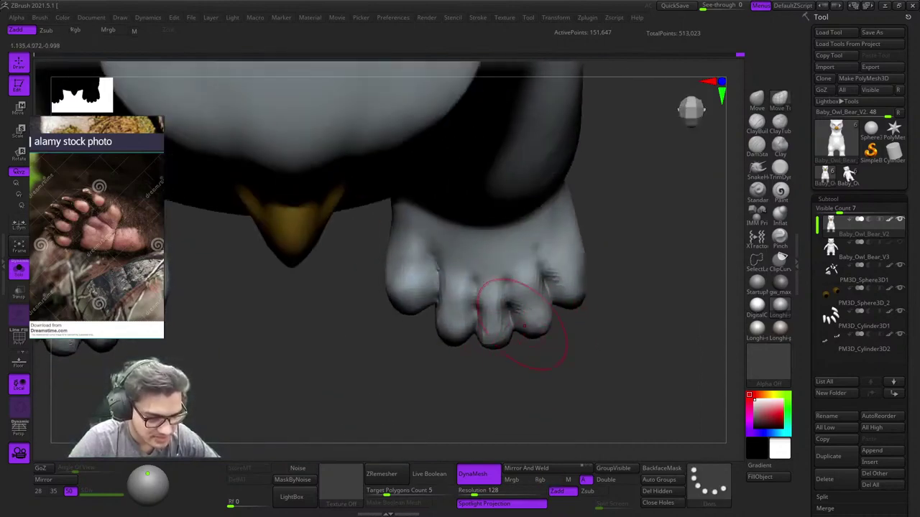
{"action": "left_click", "coordinate": [757, 146]}
{"action": "right_click_drag", "start_coordinate": [581, 275], "coordinate": [550, 302]}
{"action": "right_click_drag", "start_coordinate": [549, 301], "coordinate": [536, 366], "text": "ctrl"}
{"action": "right_click", "coordinate": [513, 318]}
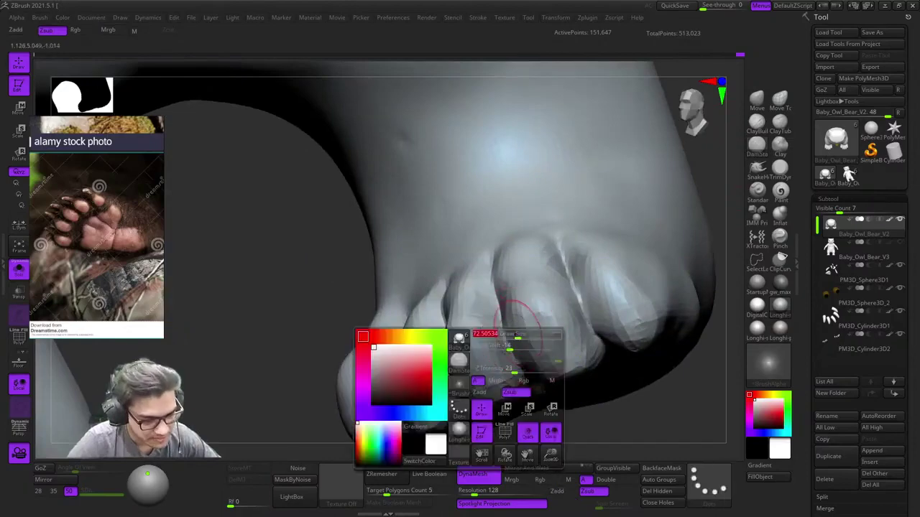
{"action": "mouse_move", "coordinate": [513, 317]}
{"action": "right_mouse_down"}
{"action": "mouse_move", "coordinate": [503, 337]}
{"action": "mouse_move", "coordinate": [516, 338]}
{"action": "mouse_move", "coordinate": [513, 309]}
{"action": "right_mouse_up"}
{"action": "right_click_drag", "start_coordinate": [507, 360], "coordinate": [508, 381]}
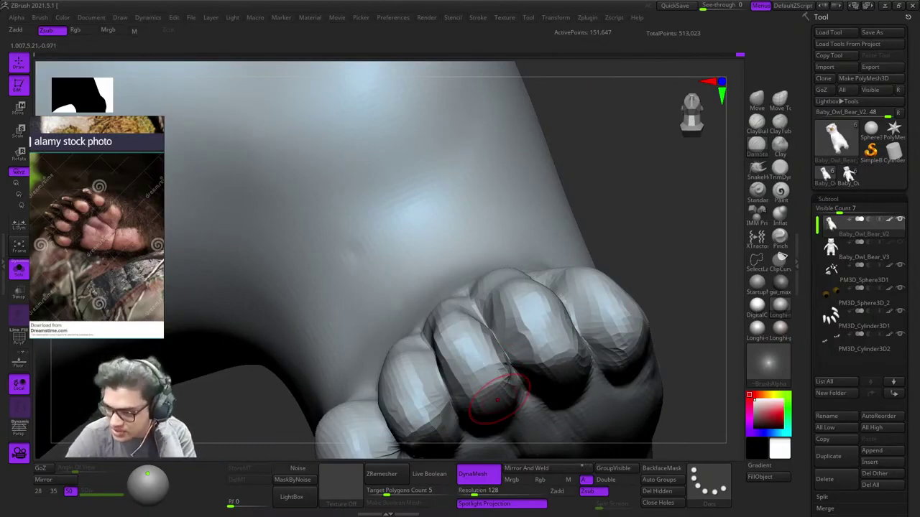
Step: Sharpen the grooves around the toe tips and smooth the crease beside the innermost toe
{"action": "right_click_drag", "start_coordinate": [455, 366], "coordinate": [514, 319]}
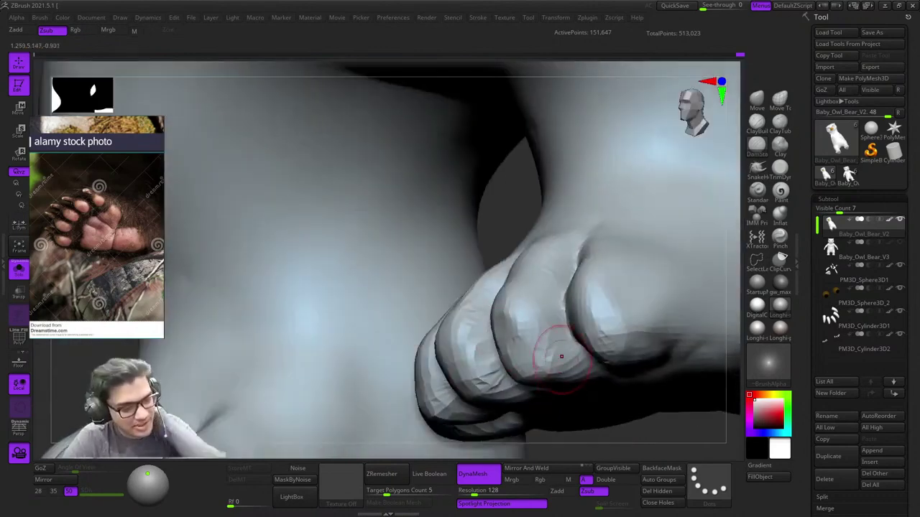
{"action": "mouse_move", "coordinate": [559, 357]}
{"action": "right_mouse_down"}
{"action": "mouse_move", "coordinate": [558, 318]}
{"action": "mouse_move", "coordinate": [571, 345]}
{"action": "mouse_move", "coordinate": [563, 322]}
{"action": "mouse_move", "coordinate": [563, 339]}
{"action": "mouse_move", "coordinate": [590, 290]}
{"action": "mouse_move", "coordinate": [553, 311]}
{"action": "right_mouse_up"}
{"action": "right_click", "coordinate": [570, 316]}
{"action": "right_click_drag", "start_coordinate": [500, 324], "coordinate": [562, 320]}
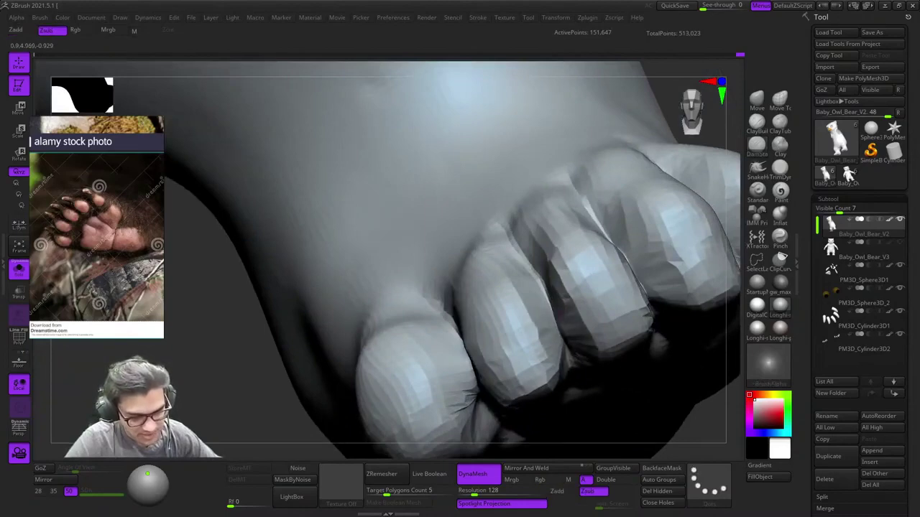
{"action": "right_click_drag", "start_coordinate": [496, 320], "coordinate": [520, 304]}
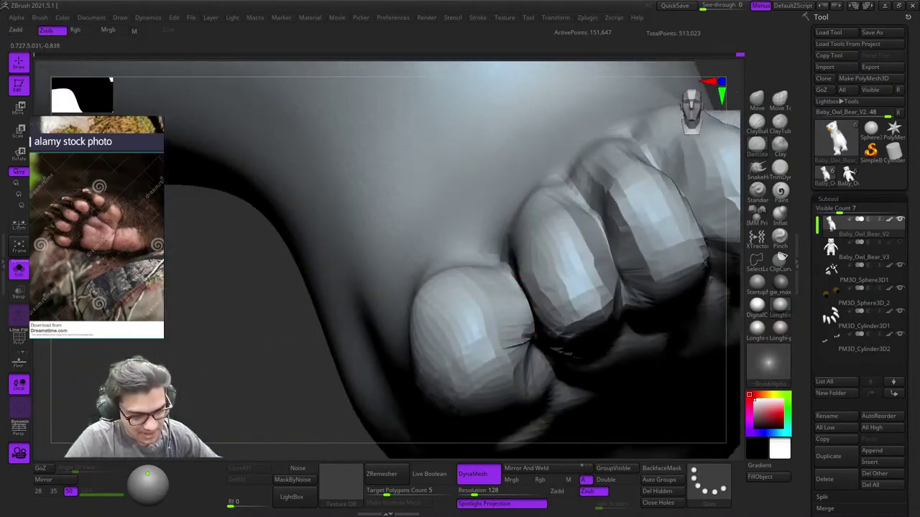
{"action": "left_click_drag", "start_coordinate": [505, 293], "coordinate": [529, 316], "text": "shift"}
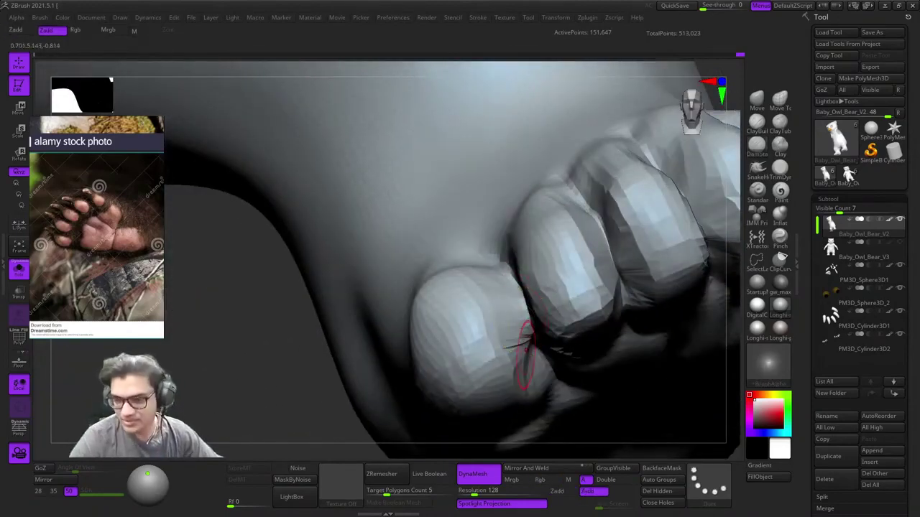
{"action": "mouse_move", "coordinate": [526, 350]}
{"action": "right_mouse_down"}
{"action": "mouse_move", "coordinate": [491, 280]}
{"action": "mouse_move", "coordinate": [542, 252]}
{"action": "mouse_move", "coordinate": [567, 294]}
{"action": "mouse_move", "coordinate": [564, 312]}
{"action": "mouse_move", "coordinate": [568, 286]}
{"action": "right_mouse_up"}
Step: Reshape the inner side of the big toe from above with a resized Move Topological brush
{"action": "left_click", "coordinate": [779, 100]}
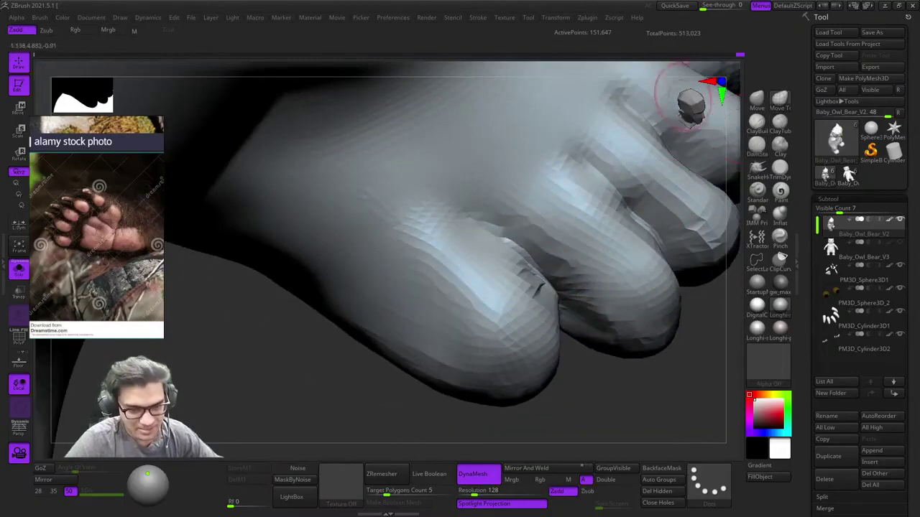
{"action": "key", "text": "space"}
{"action": "left_click_drag", "start_coordinate": [523, 289], "coordinate": [557, 299]}
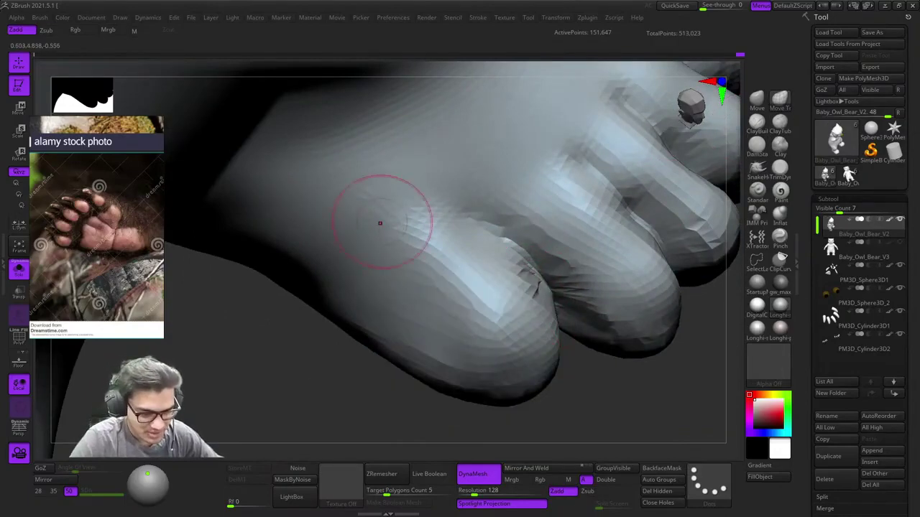
{"action": "right_click_drag", "start_coordinate": [380, 223], "coordinate": [564, 265]}
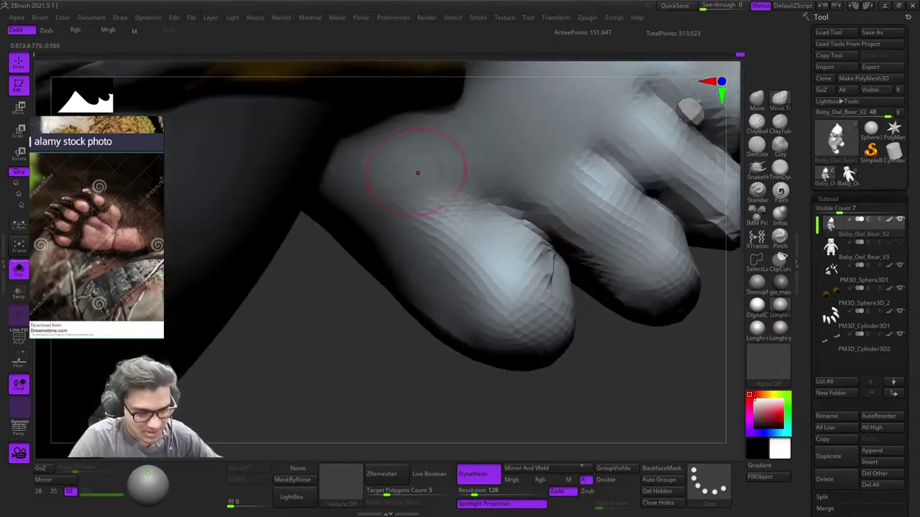
{"action": "right_click_drag", "start_coordinate": [427, 169], "coordinate": [534, 273]}
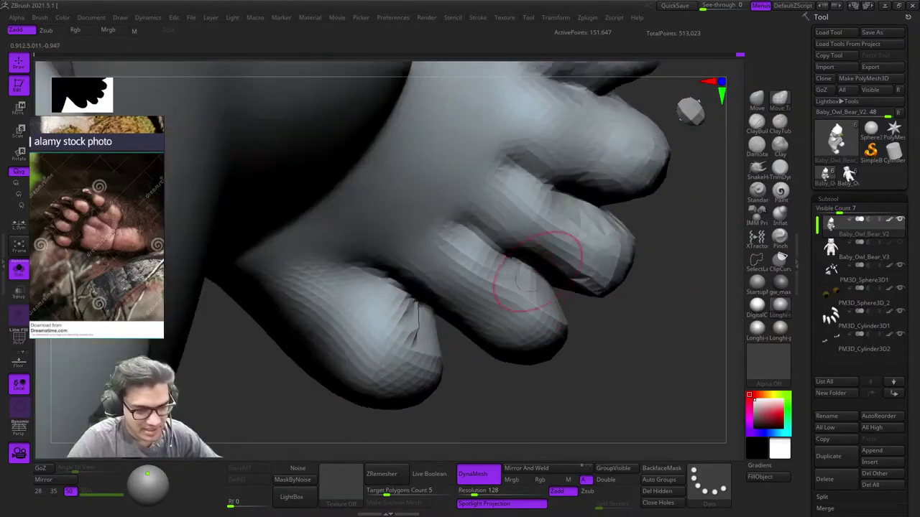
Step: Adjust the outlines of the middle toes and the gaps between them from the sole side
{"action": "right_click_drag", "start_coordinate": [526, 176], "coordinate": [592, 304]}
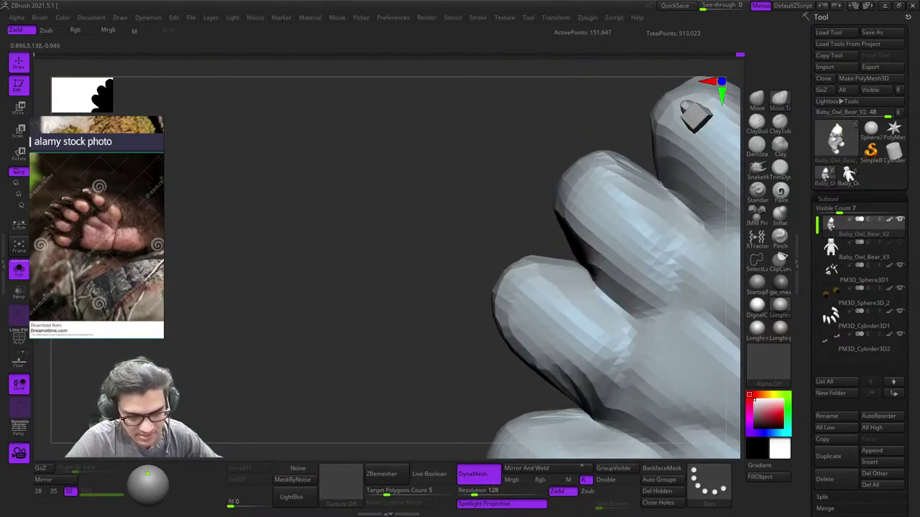
{"action": "right_click_drag", "start_coordinate": [586, 268], "coordinate": [587, 280]}
{"action": "right_click_drag", "start_coordinate": [616, 321], "coordinate": [506, 384], "text": "alt"}
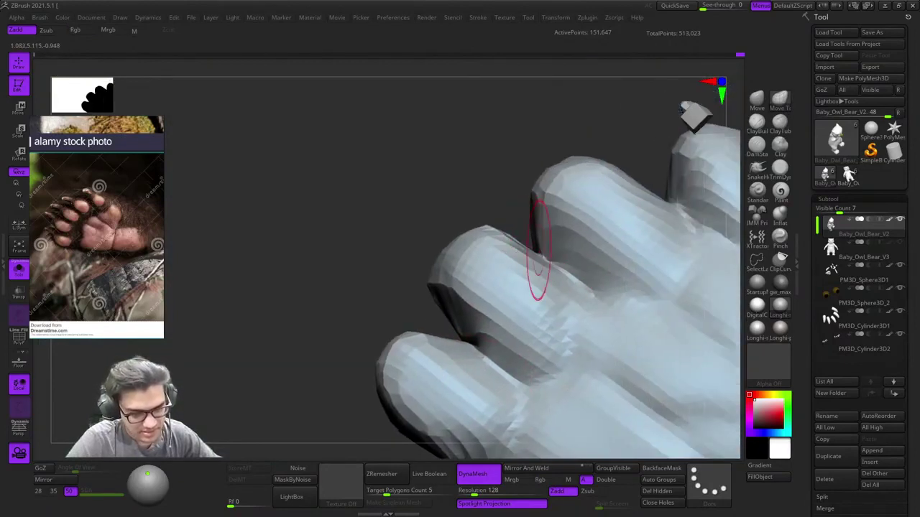
{"action": "mouse_move", "coordinate": [590, 225]}
{"action": "right_mouse_down", "text": "alt"}
{"action": "mouse_move", "coordinate": [493, 275]}
{"action": "mouse_move", "coordinate": [581, 251]}
{"action": "mouse_move", "coordinate": [595, 147]}
{"action": "mouse_move", "coordinate": [583, 197]}
{"action": "mouse_move", "coordinate": [567, 167]}
{"action": "mouse_move", "coordinate": [577, 276]}
{"action": "mouse_move", "coordinate": [590, 265]}
{"action": "mouse_move", "coordinate": [639, 261]}
{"action": "mouse_move", "coordinate": [671, 155]}
{"action": "right_mouse_up", "text": "alt"}
Step: Build up the big toe's base pad and the neighbouring toes on the sole with ClayBuildup, smoothing the strokes
{"action": "left_click", "coordinate": [756, 123]}
{"action": "right_click_drag", "start_coordinate": [538, 298], "coordinate": [539, 301]}
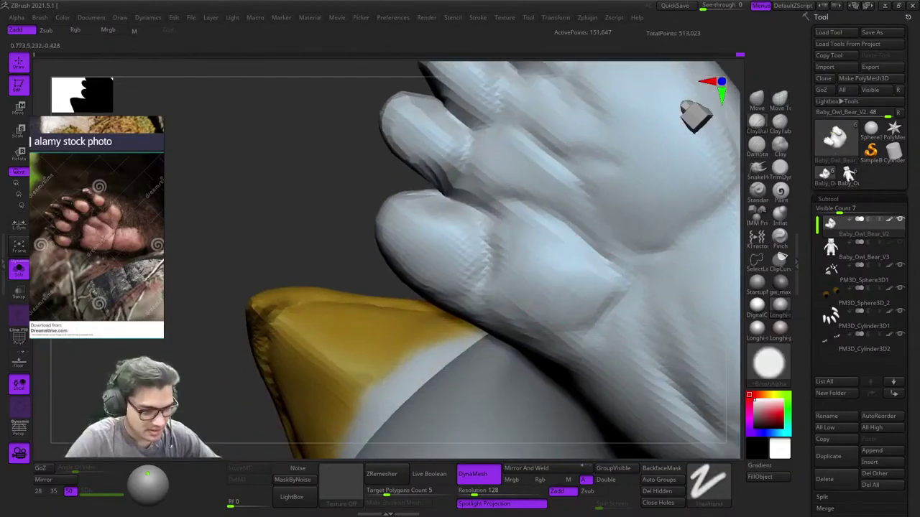
{"action": "mouse_move", "coordinate": [524, 271]}
{"action": "right_mouse_down", "text": "alt"}
{"action": "mouse_move", "coordinate": [556, 261]}
{"action": "mouse_move", "coordinate": [523, 284]}
{"action": "right_mouse_up", "text": "alt"}
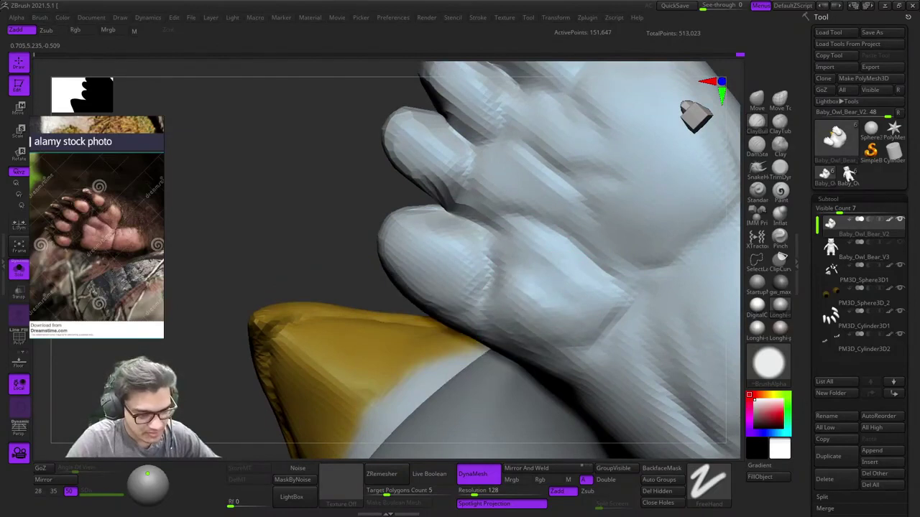
{"action": "mouse_move", "coordinate": [556, 302]}
{"action": "left_mouse_down", "text": "shift"}
{"action": "mouse_move", "coordinate": [520, 247]}
{"action": "mouse_move", "coordinate": [602, 335]}
{"action": "left_mouse_up", "text": "shift"}
{"action": "mouse_move", "coordinate": [537, 316]}
{"action": "right_mouse_down", "text": "alt"}
{"action": "mouse_move", "coordinate": [602, 331]}
{"action": "mouse_move", "coordinate": [630, 350]}
{"action": "right_mouse_up", "text": "alt"}
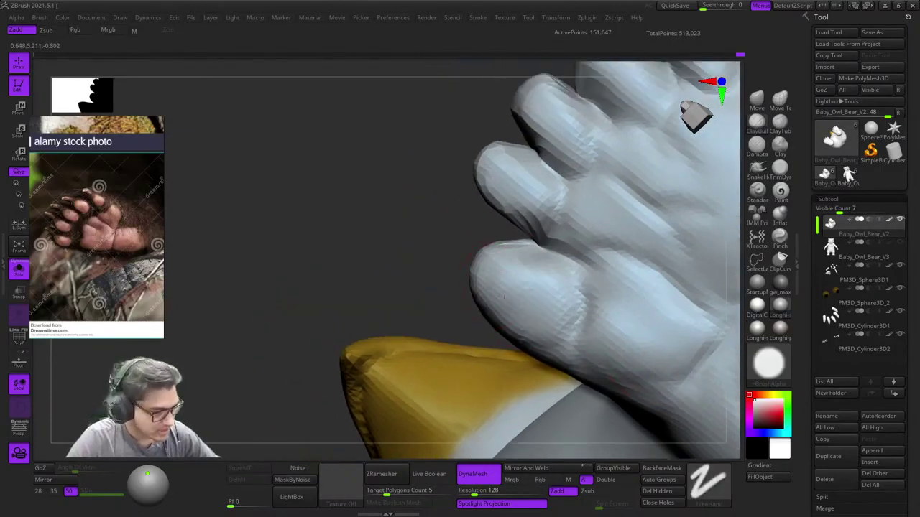
{"action": "right_click_drag", "start_coordinate": [512, 280], "coordinate": [521, 243]}
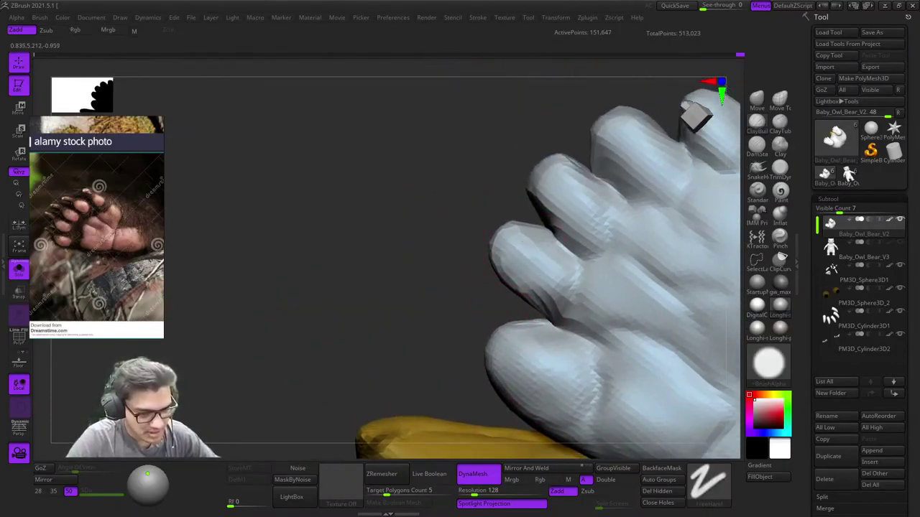
{"action": "right_click_drag", "start_coordinate": [571, 263], "coordinate": [569, 221]}
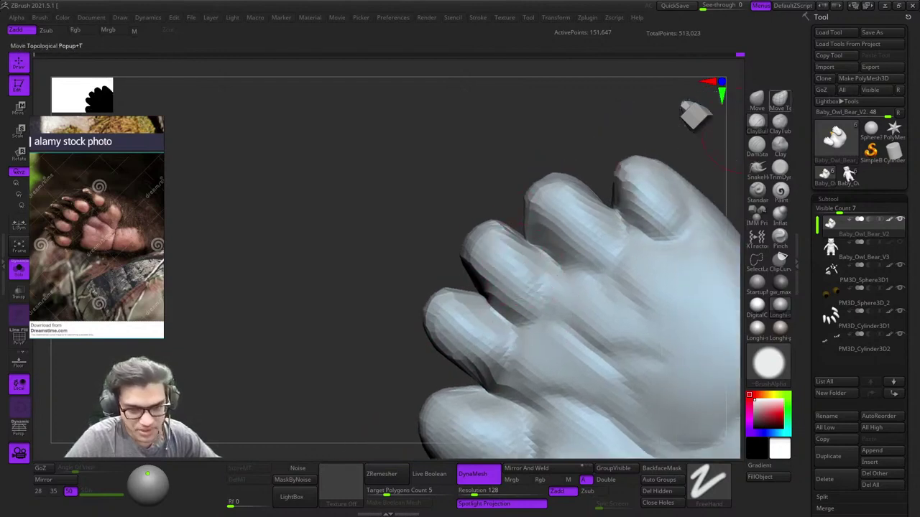
Step: Nudge the edge of the gap between the middle toes with a resized Move Topological brush
{"action": "left_click", "coordinate": [780, 99]}
{"action": "right_click_drag", "start_coordinate": [501, 248], "coordinate": [475, 315], "text": "ctrl"}
{"action": "right_click", "coordinate": [475, 315]}
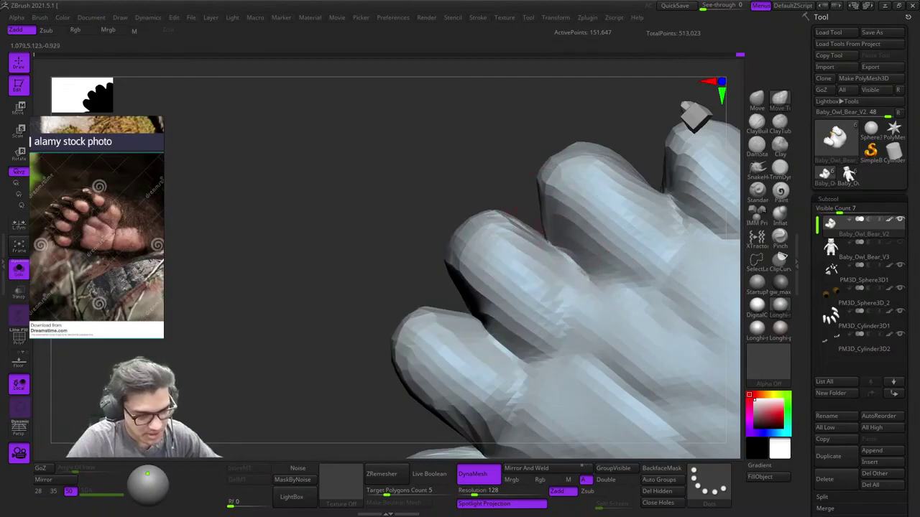
{"action": "left_click_drag", "start_coordinate": [562, 240], "coordinate": [568, 245]}
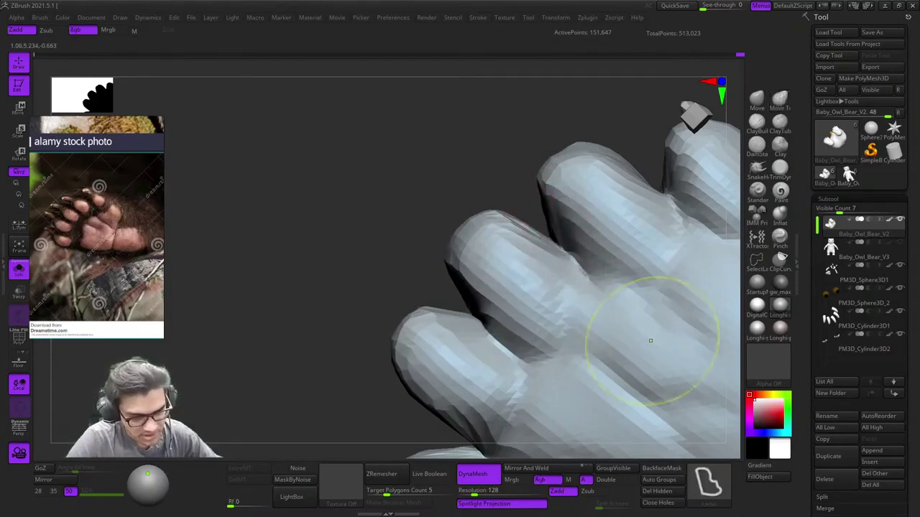
{"action": "right_click_drag", "start_coordinate": [651, 341], "coordinate": [717, 197], "text": "ctrl"}
Step: Add volume with ClayBuildup to the pads at the base of the toes and the adjoining ball of the foot
{"action": "left_click", "coordinate": [756, 122]}
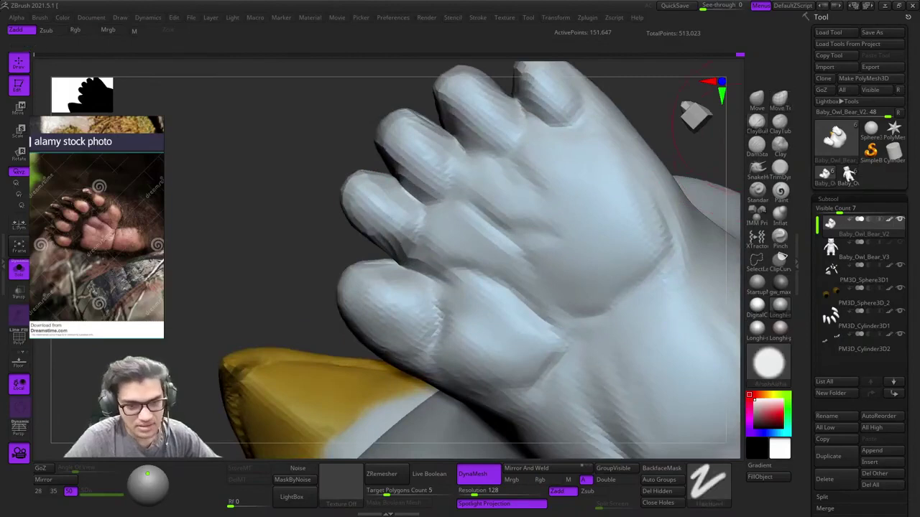
{"action": "mouse_move", "coordinate": [514, 235]}
{"action": "right_mouse_down", "text": "alt"}
{"action": "mouse_move", "coordinate": [503, 203]}
{"action": "mouse_move", "coordinate": [426, 266]}
{"action": "right_mouse_up", "text": "alt"}
{"action": "right_click", "coordinate": [426, 273]}
{"action": "right_click_drag", "start_coordinate": [426, 204], "coordinate": [449, 225], "text": "alt"}
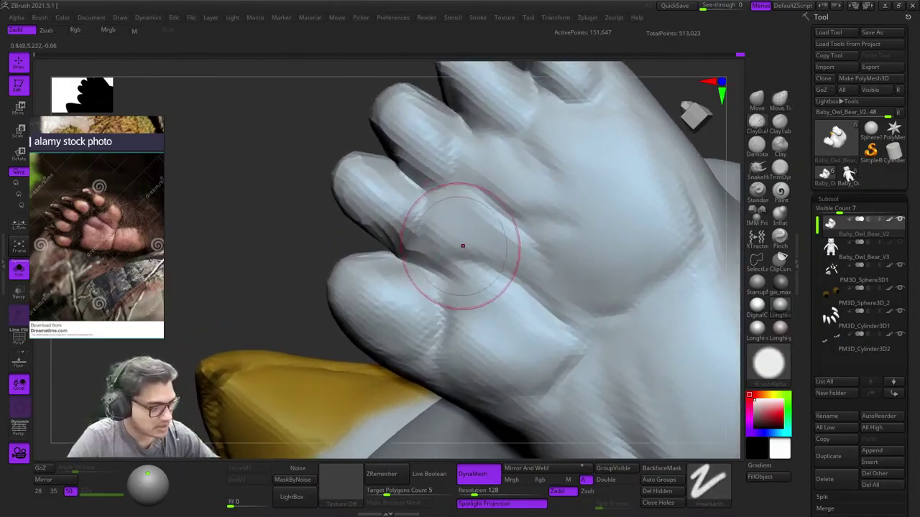
{"action": "right_click", "coordinate": [462, 246]}
{"action": "left_click_drag", "start_coordinate": [518, 254], "coordinate": [480, 236]}
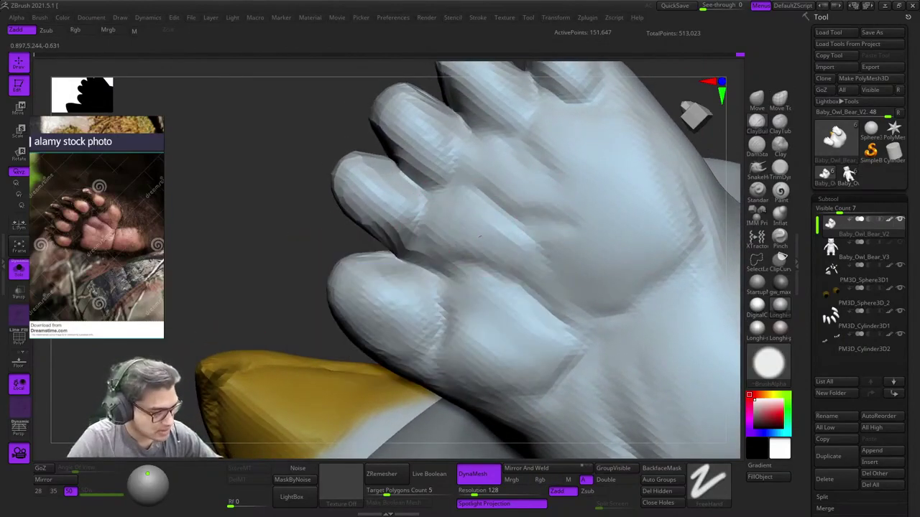
{"action": "right_click_drag", "start_coordinate": [541, 246], "coordinate": [533, 246], "text": "alt"}
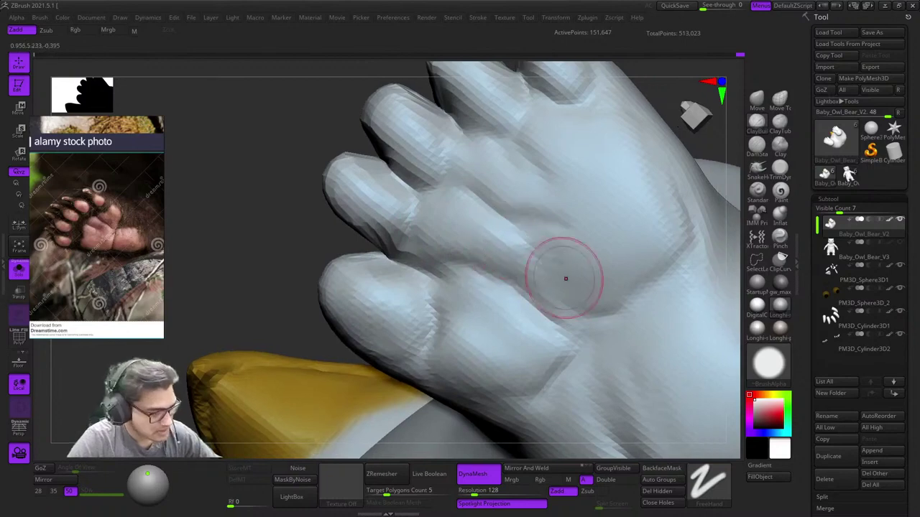
{"action": "left_click_drag", "start_coordinate": [566, 278], "coordinate": [567, 264]}
{"action": "right_click_drag", "start_coordinate": [557, 256], "coordinate": [539, 256], "text": "ctrl"}
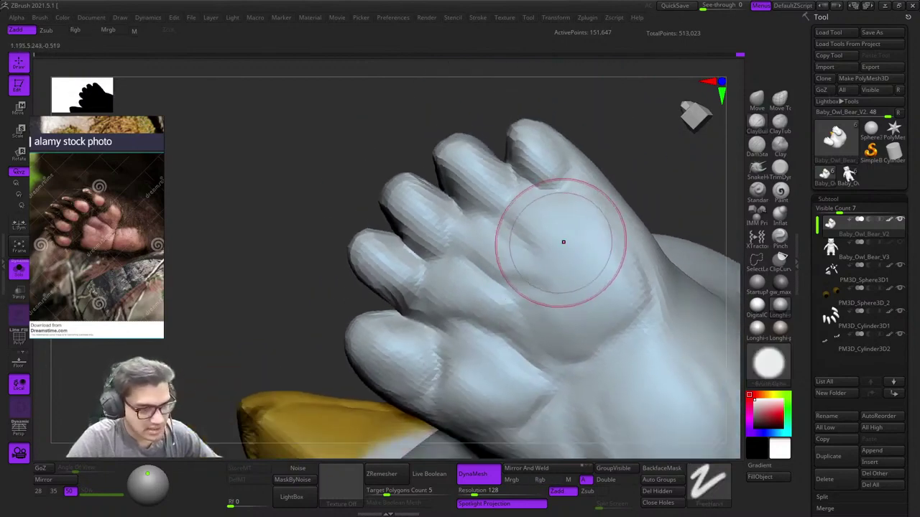
Step: Refine the ball of the foot on the sole, shaping its surface below the toes
{"action": "key", "text": "b"}
{"action": "key", "text": "s"}
{"action": "key", "text": "t"}
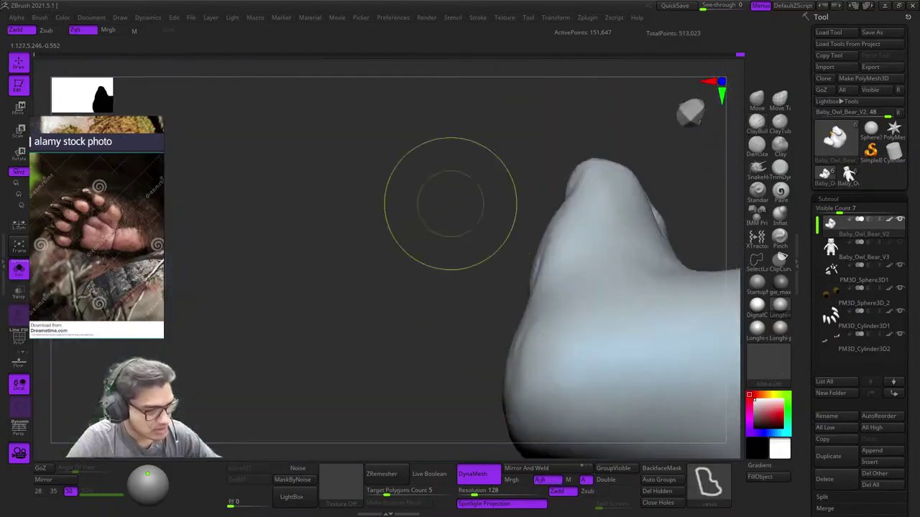
{"action": "mouse_move", "coordinate": [448, 199]}
{"action": "right_mouse_down"}
{"action": "mouse_move", "coordinate": [450, 326]}
{"action": "mouse_move", "coordinate": [567, 345]}
{"action": "mouse_move", "coordinate": [536, 316]}
{"action": "mouse_move", "coordinate": [554, 276]}
{"action": "right_mouse_up"}
{"action": "left_click_drag", "start_coordinate": [554, 276], "coordinate": [575, 239]}
{"action": "right_click_drag", "start_coordinate": [576, 239], "coordinate": [579, 179], "text": "alt"}
{"action": "mouse_move", "coordinate": [460, 188]}
{"action": "left_mouse_down"}
{"action": "mouse_move", "coordinate": [479, 222]}
{"action": "mouse_move", "coordinate": [459, 187]}
{"action": "left_mouse_up"}
{"action": "right_click_drag", "start_coordinate": [474, 304], "coordinate": [494, 255], "text": "alt"}
{"action": "right_click_drag", "start_coordinate": [495, 255], "coordinate": [445, 242], "text": "ctrl"}
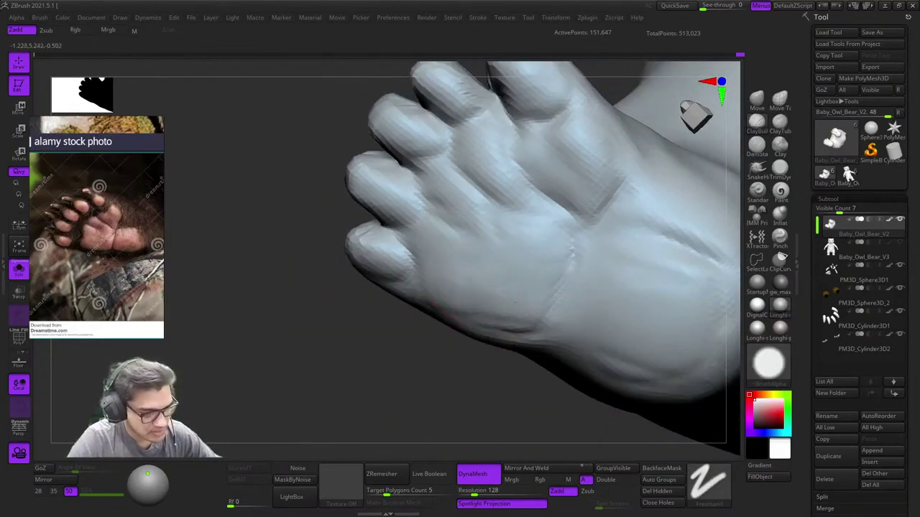
Step: Build up the outer ball pad and extend the soft volume across the arch into the heel pad
{"action": "right_click", "coordinate": [469, 321]}
{"action": "mouse_move", "coordinate": [530, 254]}
{"action": "left_mouse_down"}
{"action": "mouse_move", "coordinate": [549, 295]}
{"action": "mouse_move", "coordinate": [546, 250]}
{"action": "left_mouse_up"}
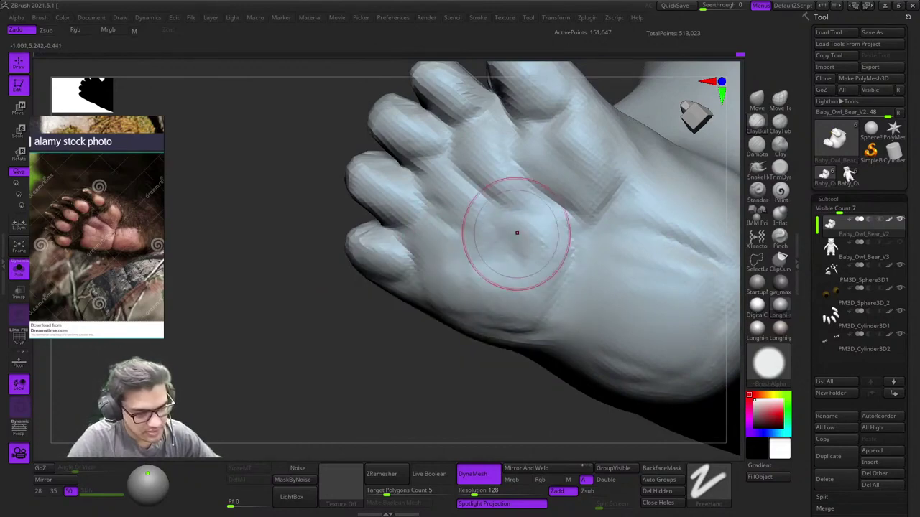
{"action": "mouse_move", "coordinate": [528, 301]}
{"action": "right_mouse_down", "text": "ctrl"}
{"action": "mouse_move", "coordinate": [550, 287]}
{"action": "mouse_move", "coordinate": [499, 284]}
{"action": "right_mouse_up", "text": "ctrl"}
{"action": "mouse_move", "coordinate": [504, 231]}
{"action": "left_mouse_down"}
{"action": "mouse_move", "coordinate": [491, 263]}
{"action": "mouse_move", "coordinate": [563, 294]}
{"action": "left_mouse_up"}
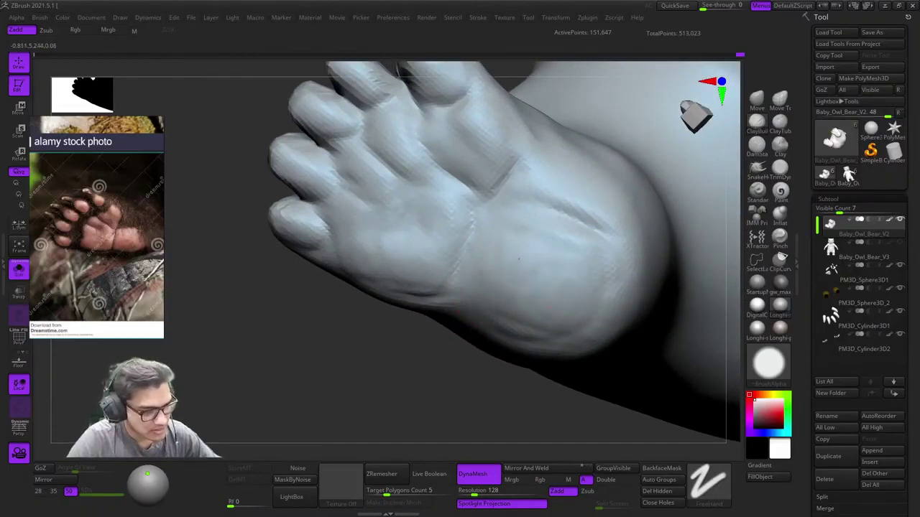
{"action": "left_click_drag", "start_coordinate": [519, 258], "coordinate": [509, 225]}
{"action": "right_click_drag", "start_coordinate": [546, 189], "coordinate": [523, 246], "text": "alt"}
{"action": "left_click_drag", "start_coordinate": [527, 257], "coordinate": [570, 281]}
{"action": "right_click_drag", "start_coordinate": [570, 281], "coordinate": [546, 222], "text": "ctrl"}
Step: Try to update the DynaMesh while part of the body mesh is hidden
{"action": "right_click_drag", "start_coordinate": [546, 223], "coordinate": [487, 327]}
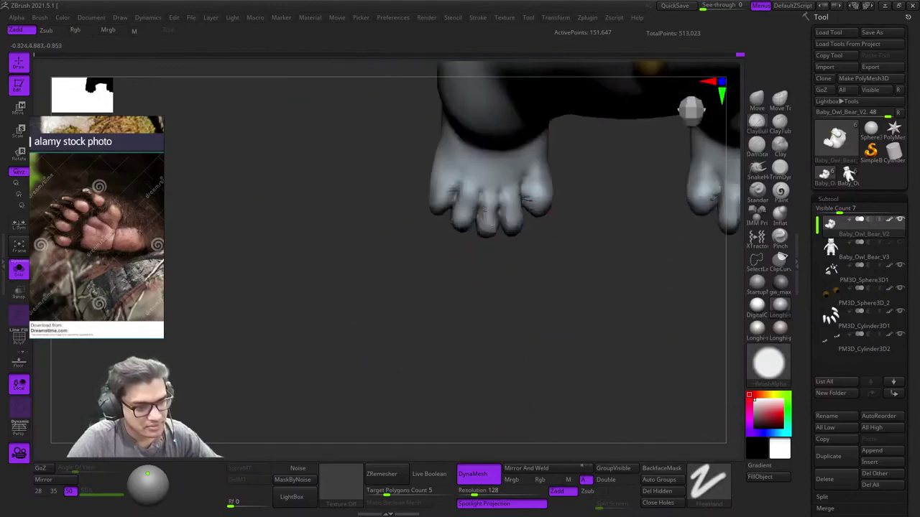
{"action": "mouse_move", "coordinate": [488, 288]}
{"action": "right_mouse_down", "text": "ctrl"}
{"action": "mouse_move", "coordinate": [532, 338]}
{"action": "mouse_move", "coordinate": [557, 231]}
{"action": "mouse_move", "coordinate": [559, 332]}
{"action": "right_mouse_up", "text": "ctrl"}
{"action": "left_click", "coordinate": [586, 388], "text": "ctrl+shift"}
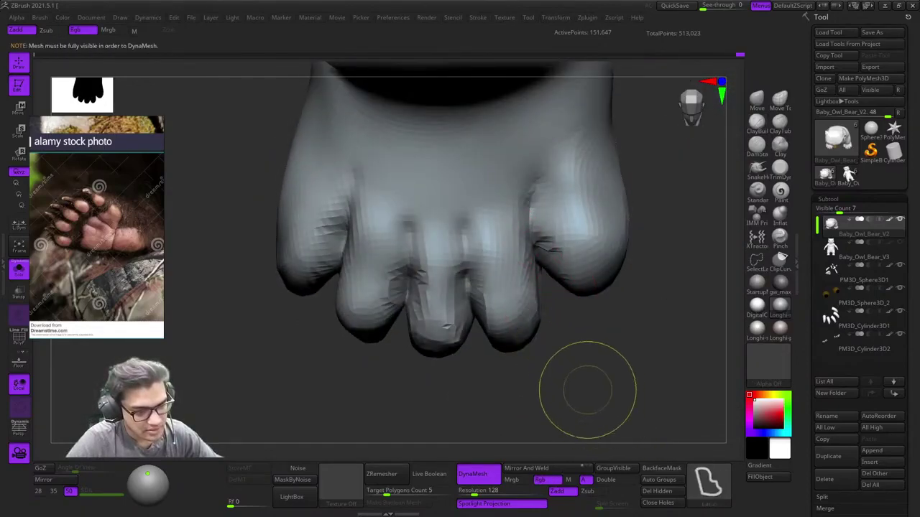
{"action": "left_click", "coordinate": [572, 340], "text": "ctrl+shift"}
{"action": "key", "text": "shift+f"}
{"action": "key", "text": "shift+f"}
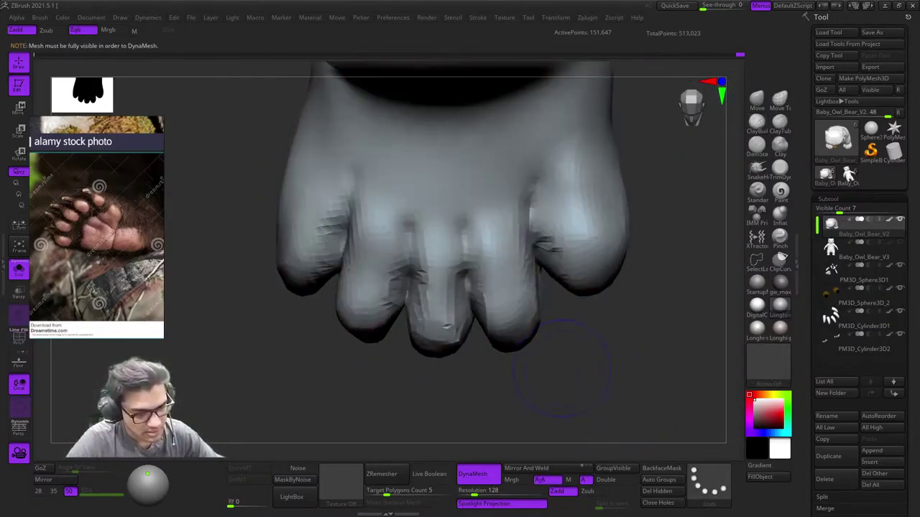
{"action": "key", "text": "f"}
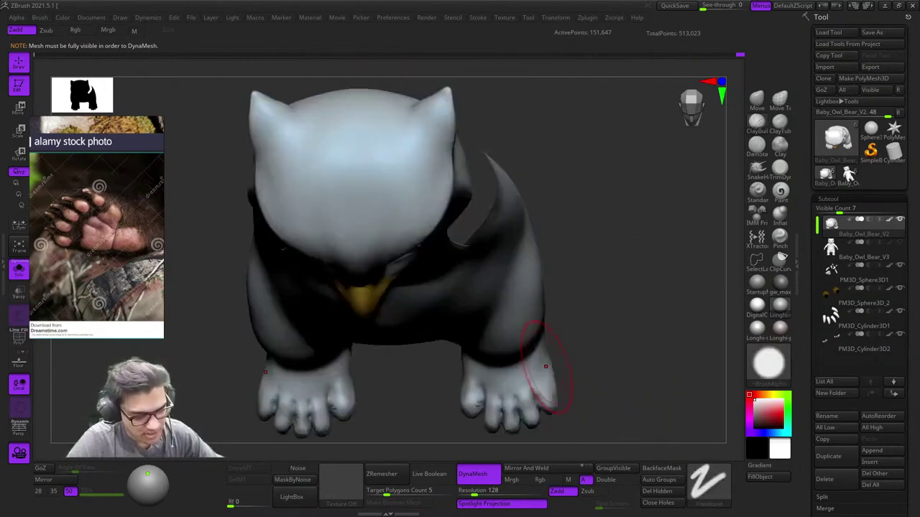
{"action": "left_click_drag", "start_coordinate": [545, 366], "coordinate": [567, 345], "text": "ctrl"}
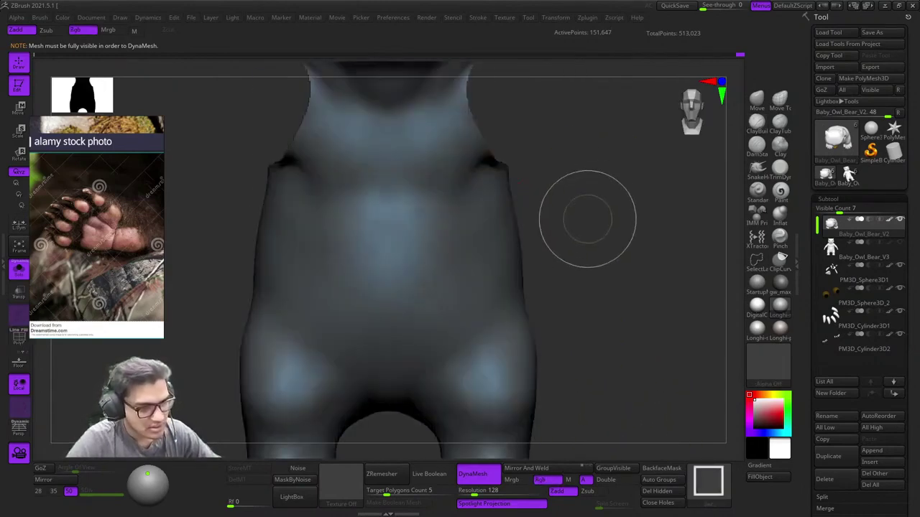
Step: Unhide all parts of the body mesh, including the arms
{"action": "left_click", "coordinate": [598, 191], "text": "ctrl+shift"}
{"action": "key", "text": "f"}
{"action": "key", "text": "shift+f"}
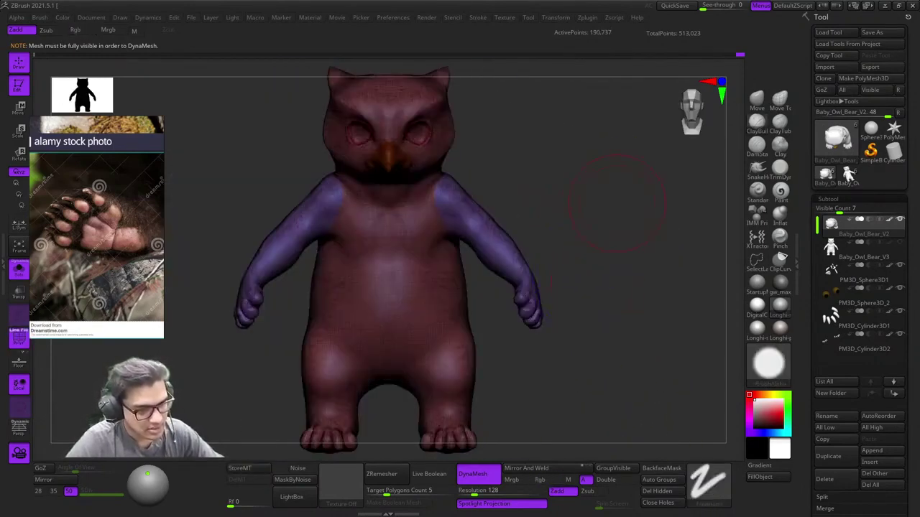
{"action": "key", "text": "shift+f"}
Step: Try to update the body's DynaMesh at resolution 128, and undo the remesh
{"action": "right_click_drag", "start_coordinate": [550, 194], "coordinate": [549, 213], "text": "ctrl"}
{"action": "left_click_drag", "start_coordinate": [646, 200], "coordinate": [641, 236], "text": "ctrl"}
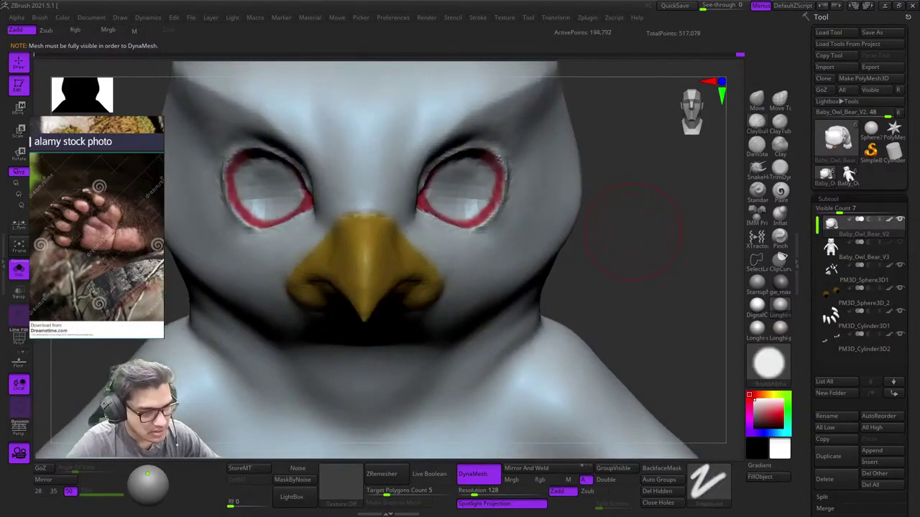
{"action": "key", "text": "shift+f"}
{"action": "key", "text": "ctrl+z"}
Step: Set the DynaMesh resolution to 304 and remesh the whole body
{"action": "key", "text": "f"}
{"action": "key", "text": "shift+f"}
{"action": "right_click_drag", "start_coordinate": [611, 209], "coordinate": [519, 242]}
{"action": "key", "text": "f"}
{"action": "left_click", "coordinate": [477, 491]}
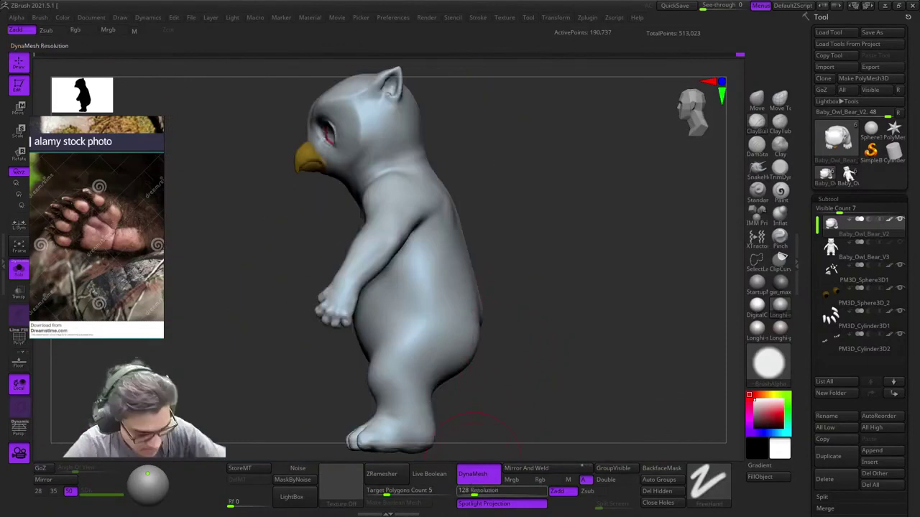
{"action": "left_click_drag", "start_coordinate": [474, 491], "coordinate": [482, 491]}
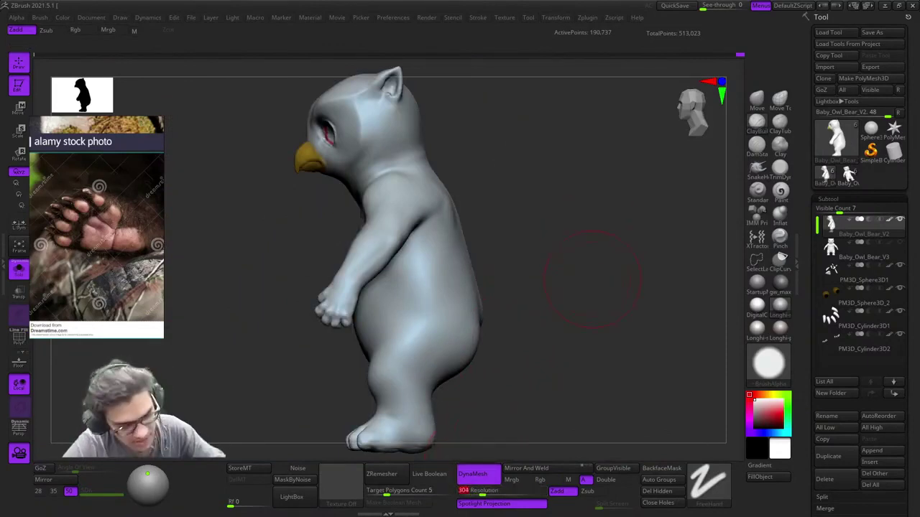
{"action": "left_click_drag", "start_coordinate": [566, 269], "coordinate": [536, 320], "text": "ctrl"}
{"action": "key", "text": "shift+f"}
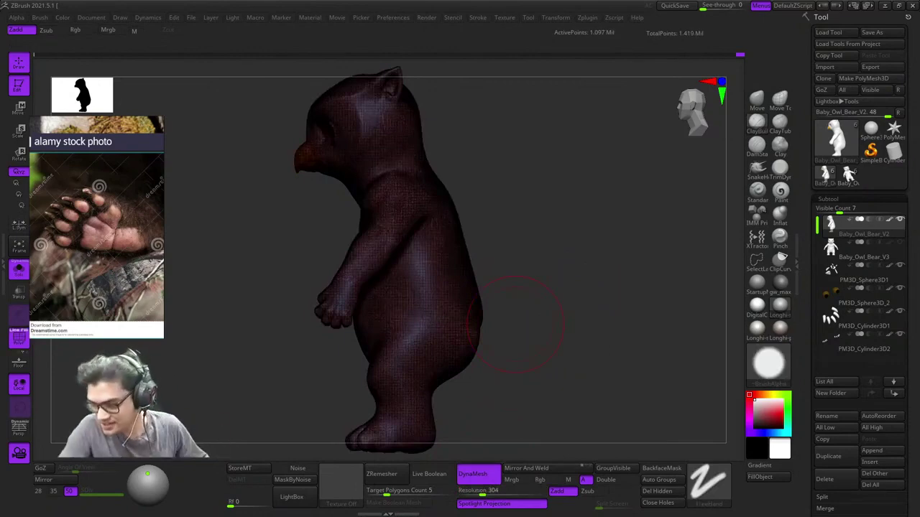
Step: Examine the remeshed body's wireframe density and the surface of the feet and toes
{"action": "left_click_drag", "start_coordinate": [564, 233], "coordinate": [577, 223]}
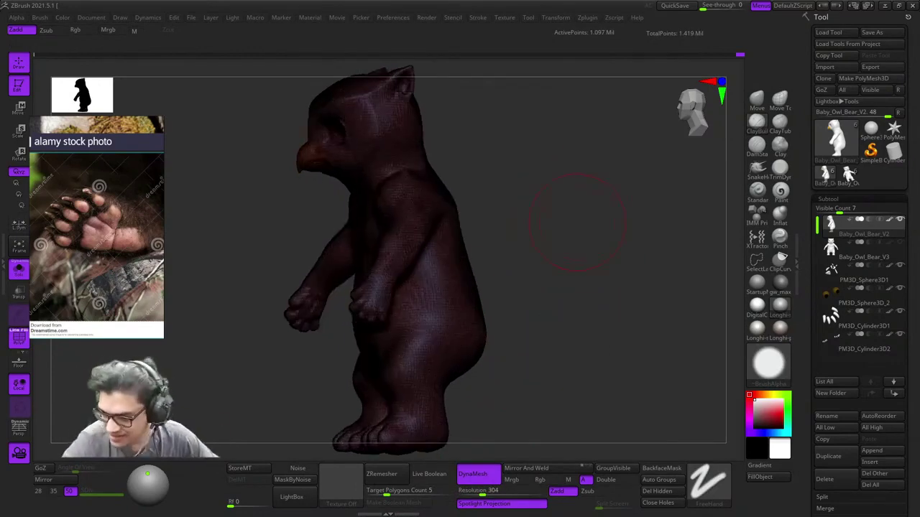
{"action": "right_click_drag", "start_coordinate": [528, 200], "coordinate": [577, 324], "text": "ctrl"}
{"action": "key", "text": "shift+f"}
{"action": "key", "text": "shift+f"}
{"action": "key", "text": "f"}
{"action": "key", "text": "shift+f"}
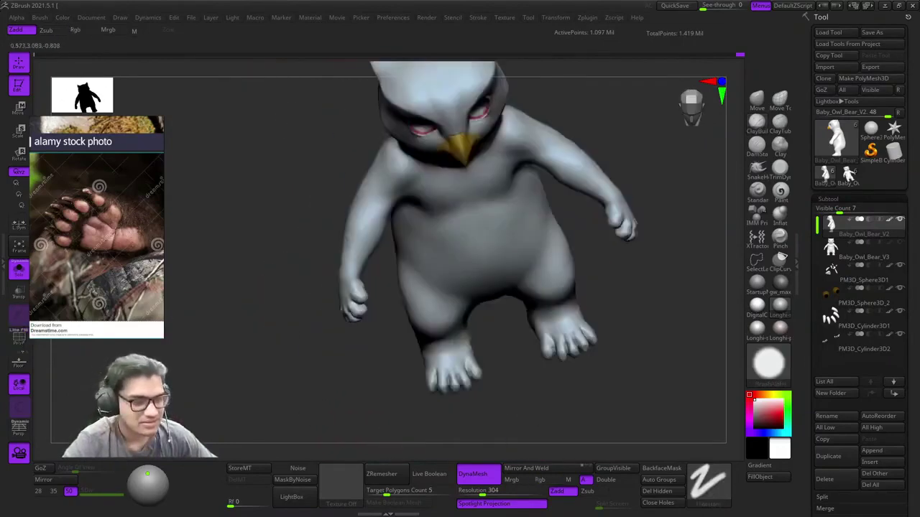
{"action": "right_click_drag", "start_coordinate": [589, 266], "coordinate": [557, 237], "text": "ctrl"}
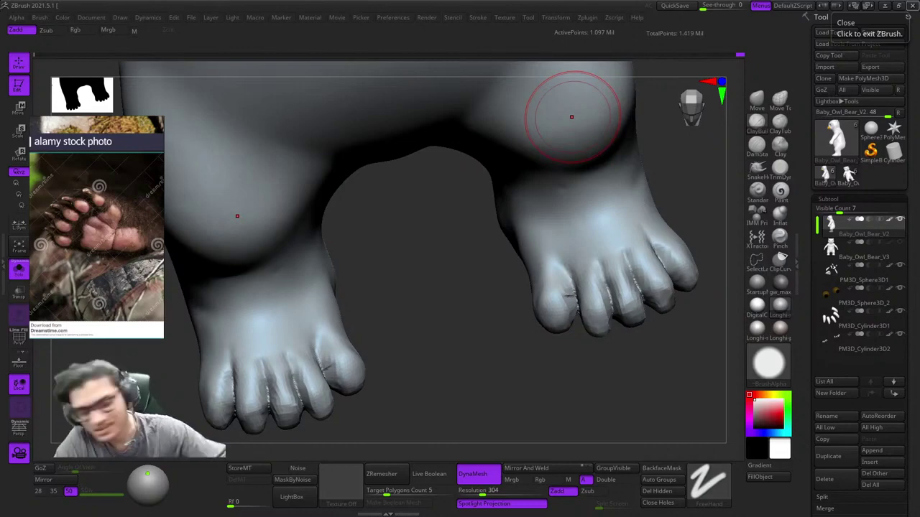
Step: Smooth the rough edge and crease in the gap beside the inner toe
{"action": "left_click_drag", "start_coordinate": [488, 323], "coordinate": [463, 327]}
{"action": "mouse_move", "coordinate": [547, 327]}
{"action": "right_mouse_down", "text": "ctrl"}
{"action": "mouse_move", "coordinate": [590, 337]}
{"action": "mouse_move", "coordinate": [558, 263]}
{"action": "mouse_move", "coordinate": [586, 290]}
{"action": "right_mouse_up", "text": "ctrl"}
{"action": "left_click_drag", "start_coordinate": [587, 291], "coordinate": [570, 287], "text": "shift"}
{"action": "key", "text": "shift+f"}
{"action": "key", "text": "shift+f"}
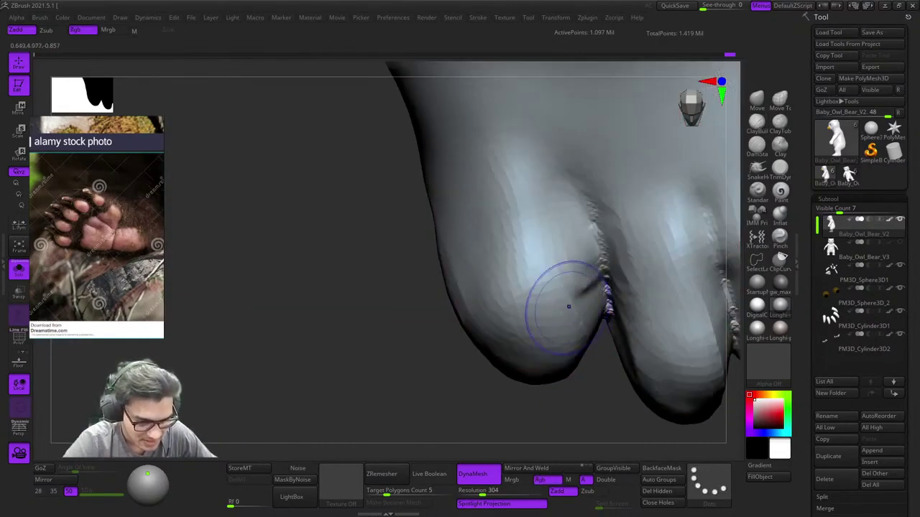
{"action": "right_click_drag", "start_coordinate": [568, 306], "coordinate": [593, 328]}
{"action": "key", "text": "f"}
{"action": "key", "text": "f"}
{"action": "left_click", "coordinate": [573, 355], "text": "ctrl"}
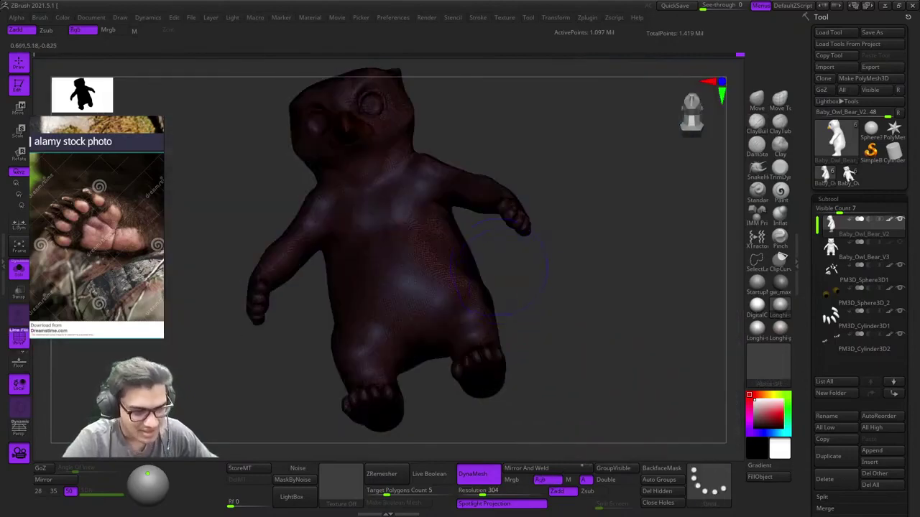
{"action": "left_click", "coordinate": [573, 355], "text": "ctrl"}
Step: Smooth the underside of the body between the legs
{"action": "right_click_drag", "start_coordinate": [535, 252], "coordinate": [510, 312]}
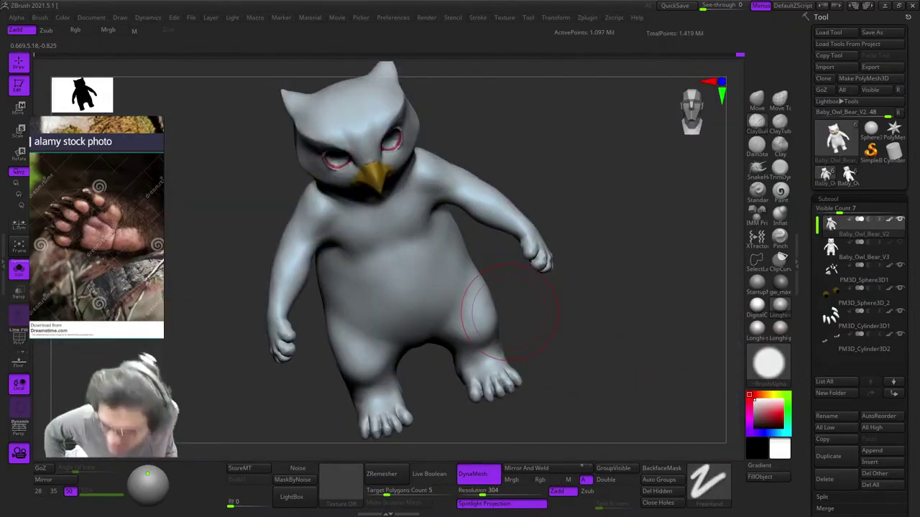
{"action": "right_click_drag", "start_coordinate": [561, 338], "coordinate": [568, 208]}
{"action": "right_click_drag", "start_coordinate": [568, 209], "coordinate": [559, 150], "text": "ctrl"}
{"action": "left_click_drag", "start_coordinate": [457, 271], "coordinate": [490, 273], "text": "shift"}
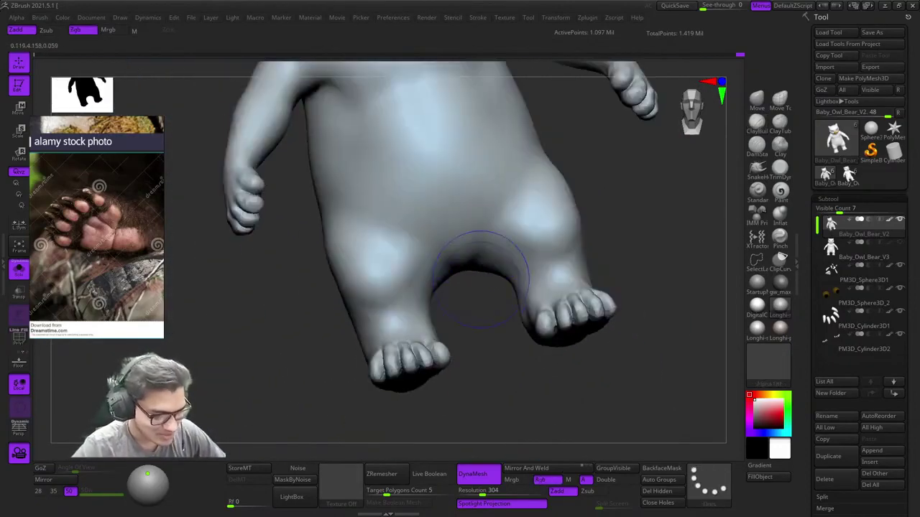
{"action": "right_click_drag", "start_coordinate": [489, 273], "coordinate": [426, 222]}
{"action": "right_click_drag", "start_coordinate": [425, 223], "coordinate": [497, 280], "text": "ctrl"}
Step: Shape the buttocks with the ClayBuildup brush and smooth their transition into the thighs
{"action": "left_click", "coordinate": [751, 121]}
{"action": "right_click_drag", "start_coordinate": [533, 227], "coordinate": [507, 185], "text": "alt"}
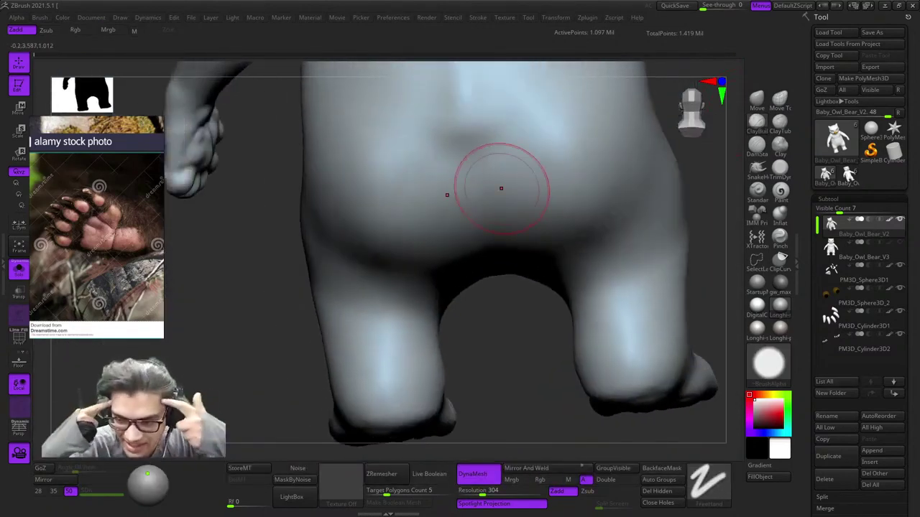
{"action": "right_click_drag", "start_coordinate": [465, 236], "coordinate": [501, 208]}
{"action": "left_click_drag", "start_coordinate": [501, 208], "coordinate": [518, 191]}
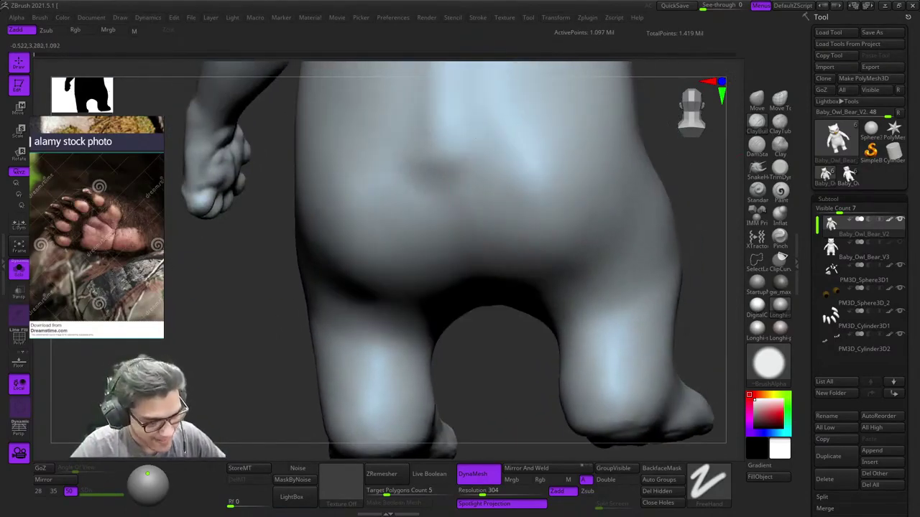
{"action": "right_click_drag", "start_coordinate": [518, 229], "coordinate": [518, 171]}
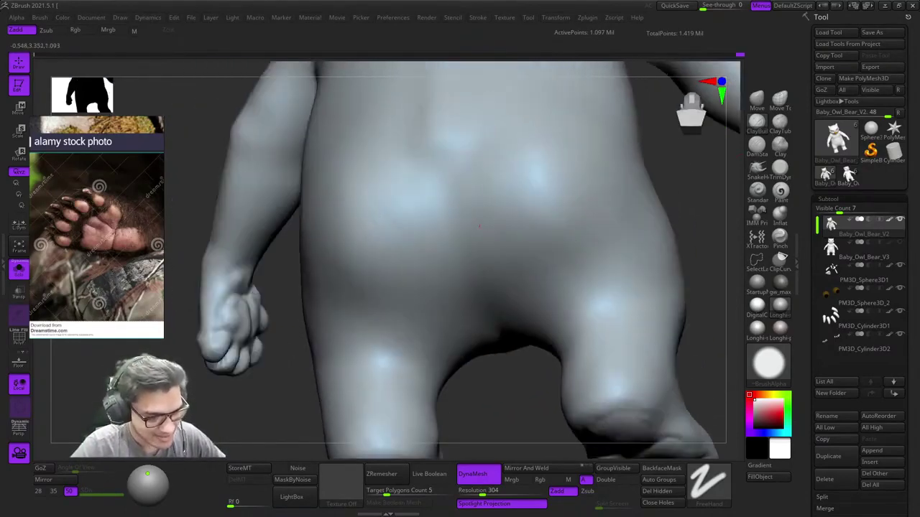
{"action": "right_click_drag", "start_coordinate": [560, 250], "coordinate": [509, 271]}
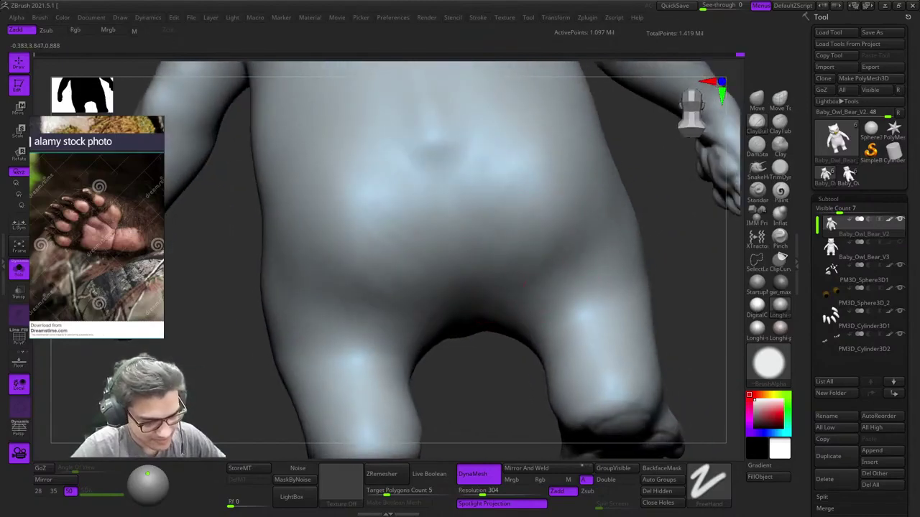
{"action": "left_click_drag", "start_coordinate": [549, 282], "coordinate": [563, 294], "text": "shift"}
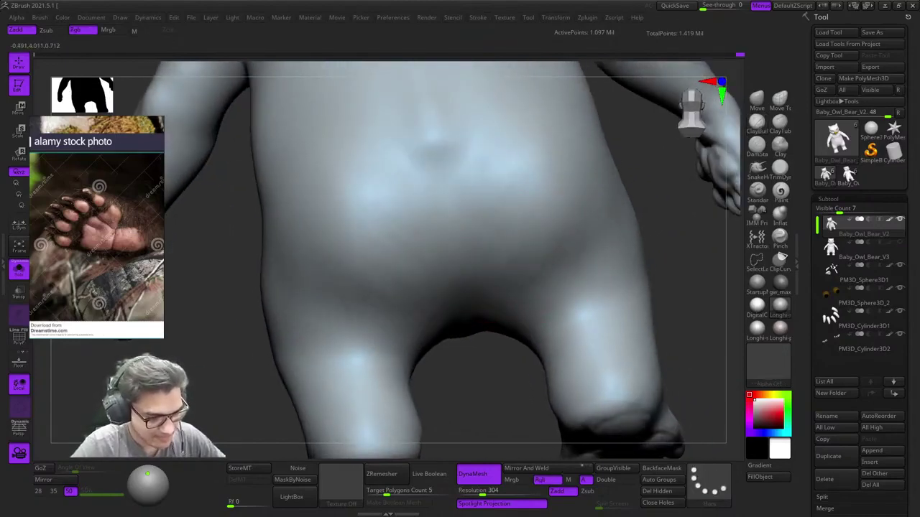
Step: Build up the back of the upper leg below the buttock with ClayBuildup and smooth the fold between them
{"action": "mouse_move", "coordinate": [348, 325]}
{"action": "right_mouse_down", "text": "ctrl"}
{"action": "mouse_move", "coordinate": [374, 331]}
{"action": "mouse_move", "coordinate": [435, 255]}
{"action": "mouse_move", "coordinate": [427, 263]}
{"action": "mouse_move", "coordinate": [443, 265]}
{"action": "mouse_move", "coordinate": [434, 224]}
{"action": "mouse_move", "coordinate": [383, 263]}
{"action": "right_mouse_up", "text": "ctrl"}
{"action": "right_click", "coordinate": [401, 251]}
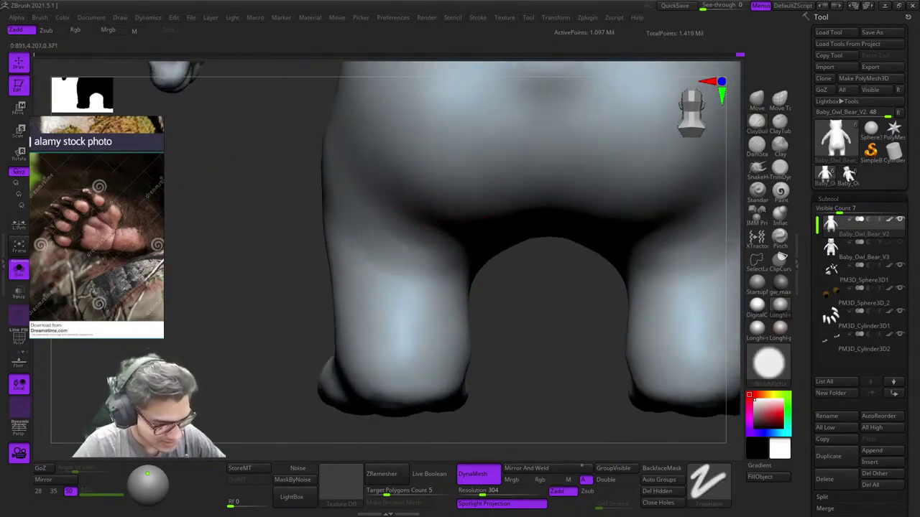
{"action": "mouse_move", "coordinate": [435, 234]}
{"action": "right_mouse_down"}
{"action": "mouse_move", "coordinate": [450, 255]}
{"action": "mouse_move", "coordinate": [464, 251]}
{"action": "right_mouse_up"}
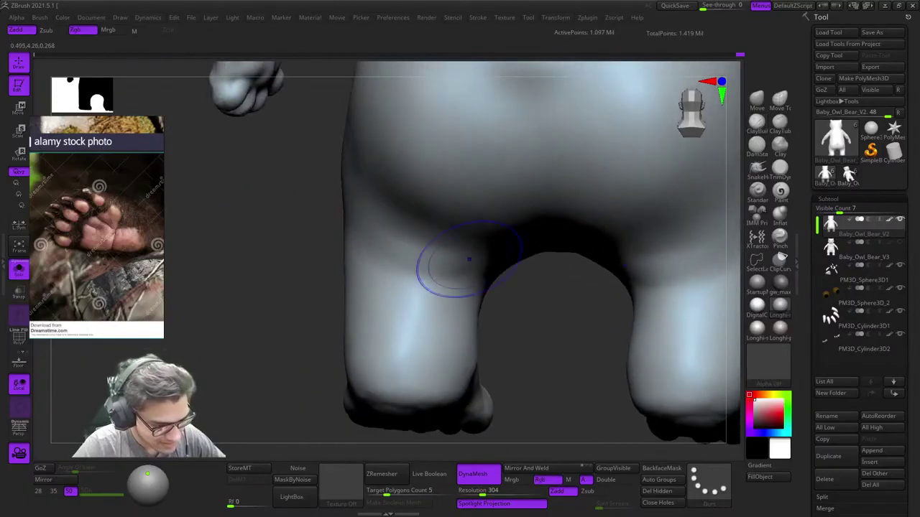
{"action": "right_click_drag", "start_coordinate": [369, 237], "coordinate": [391, 252]}
{"action": "mouse_move", "coordinate": [392, 251]}
{"action": "right_mouse_down", "text": "ctrl"}
{"action": "mouse_move", "coordinate": [396, 225]}
{"action": "mouse_move", "coordinate": [359, 237]}
{"action": "mouse_move", "coordinate": [426, 297]}
{"action": "mouse_move", "coordinate": [428, 267]}
{"action": "right_mouse_up", "text": "ctrl"}
{"action": "key", "text": "space"}
{"action": "left_click_drag", "start_coordinate": [429, 267], "coordinate": [435, 266]}
{"action": "right_click_drag", "start_coordinate": [406, 279], "coordinate": [431, 289]}
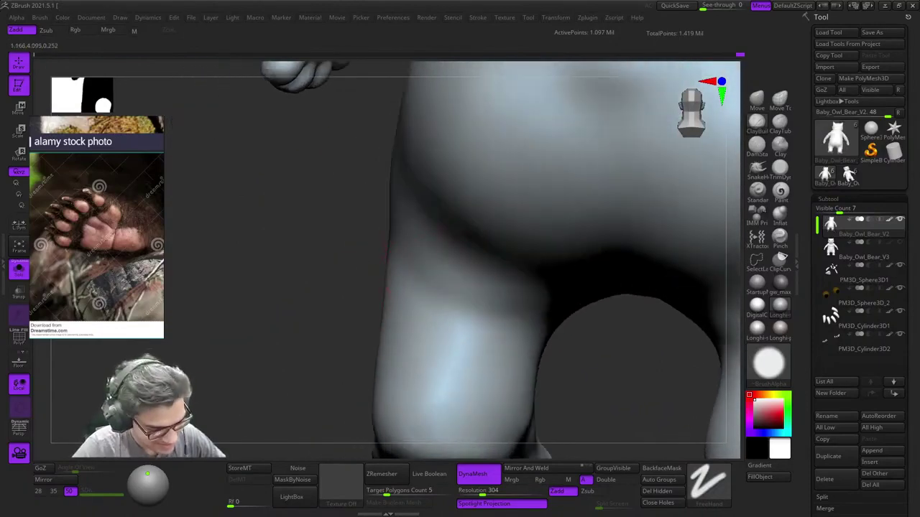
{"action": "right_click_drag", "start_coordinate": [509, 301], "coordinate": [419, 258]}
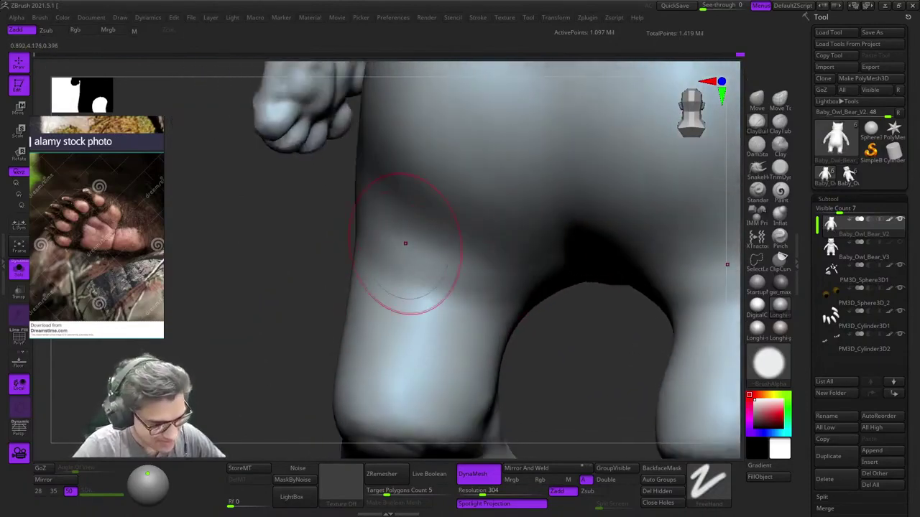
{"action": "left_click_drag", "start_coordinate": [405, 244], "coordinate": [485, 269], "text": "shift"}
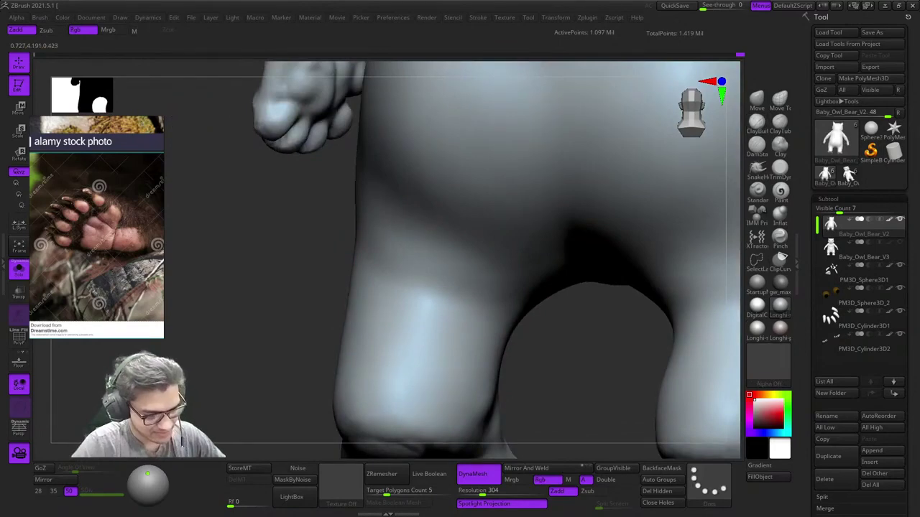
Step: Refine the back of the lower leg and the outer side of the heel with ClayBuildup
{"action": "mouse_move", "coordinate": [412, 345]}
{"action": "right_mouse_down", "text": "alt"}
{"action": "mouse_move", "coordinate": [452, 255]}
{"action": "mouse_move", "coordinate": [442, 277]}
{"action": "mouse_move", "coordinate": [426, 280]}
{"action": "mouse_move", "coordinate": [439, 279]}
{"action": "right_mouse_up", "text": "alt"}
{"action": "key", "text": "space"}
{"action": "right_click_drag", "start_coordinate": [364, 274], "coordinate": [424, 284]}
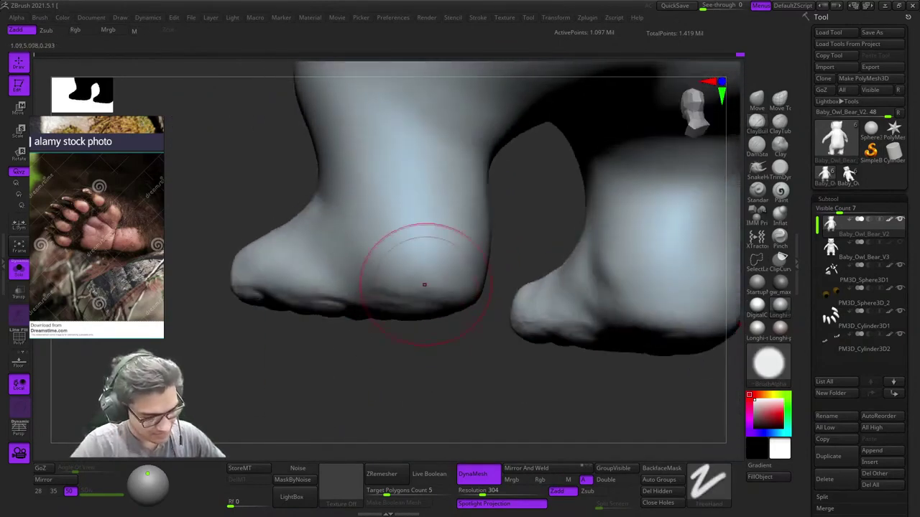
{"action": "right_click_drag", "start_coordinate": [483, 293], "coordinate": [412, 282]}
{"action": "mouse_move", "coordinate": [492, 314]}
{"action": "right_mouse_down"}
{"action": "mouse_move", "coordinate": [501, 276]}
{"action": "mouse_move", "coordinate": [503, 292]}
{"action": "mouse_move", "coordinate": [492, 290]}
{"action": "right_mouse_up"}
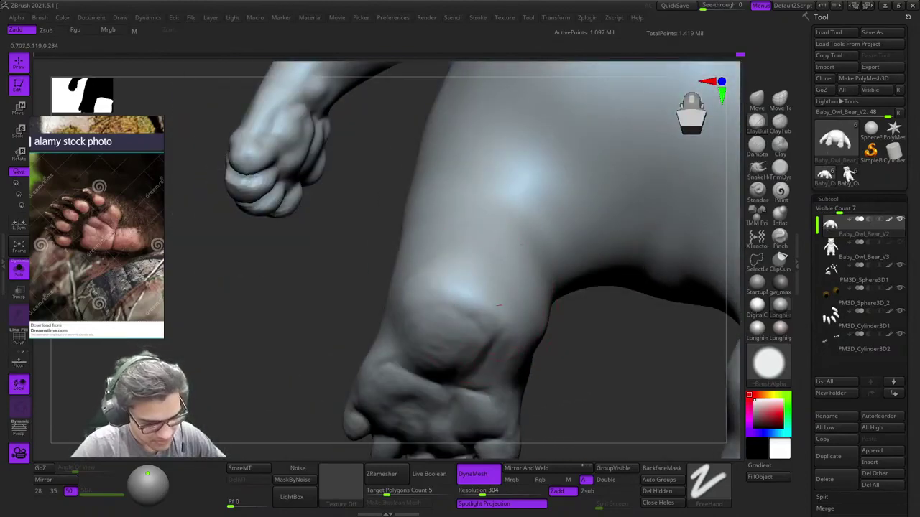
Step: Shape the heel's underside and the inner ankle with a resized ClayBuildup brush
{"action": "right_click_drag", "start_coordinate": [517, 320], "coordinate": [492, 250]}
{"action": "left_click_drag", "start_coordinate": [495, 260], "coordinate": [500, 291]}
{"action": "mouse_move", "coordinate": [499, 270]}
{"action": "right_mouse_down"}
{"action": "mouse_move", "coordinate": [503, 290]}
{"action": "mouse_move", "coordinate": [456, 230]}
{"action": "mouse_move", "coordinate": [477, 269]}
{"action": "right_mouse_up"}
{"action": "right_click_drag", "start_coordinate": [477, 269], "coordinate": [507, 300]}
{"action": "mouse_move", "coordinate": [518, 323]}
{"action": "right_mouse_down"}
{"action": "mouse_move", "coordinate": [520, 309]}
{"action": "mouse_move", "coordinate": [466, 228]}
{"action": "mouse_move", "coordinate": [478, 283]}
{"action": "mouse_move", "coordinate": [454, 235]}
{"action": "mouse_move", "coordinate": [598, 192]}
{"action": "mouse_move", "coordinate": [515, 218]}
{"action": "mouse_move", "coordinate": [530, 232]}
{"action": "right_mouse_up"}
{"action": "key", "text": "s"}
{"action": "right_click_drag", "start_coordinate": [545, 201], "coordinate": [549, 217]}
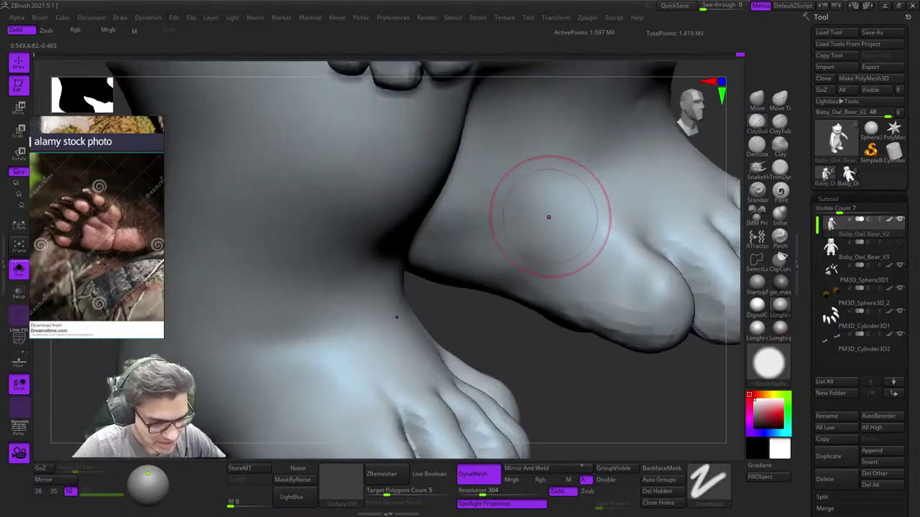
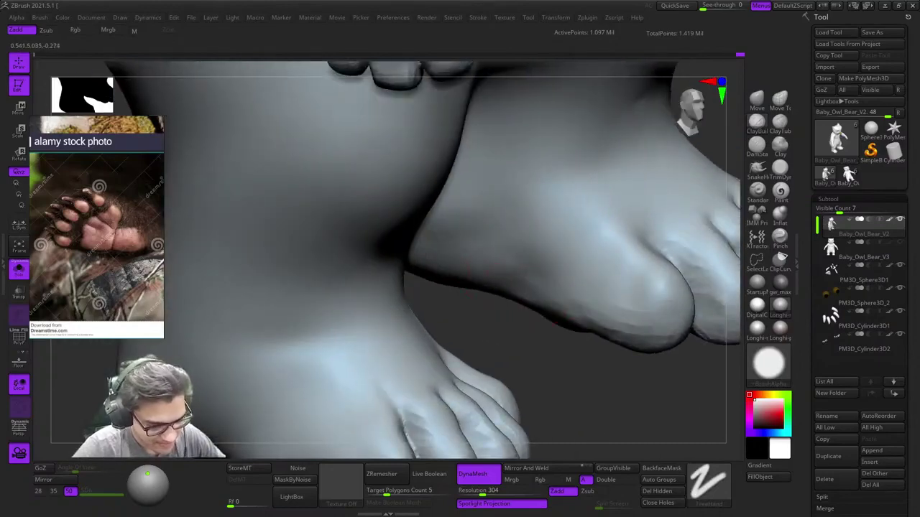
Step: Smooth the inner side of the foot from the heel to the inner toe, including the edge of the sole
{"action": "right_click_drag", "start_coordinate": [540, 288], "coordinate": [509, 276]}
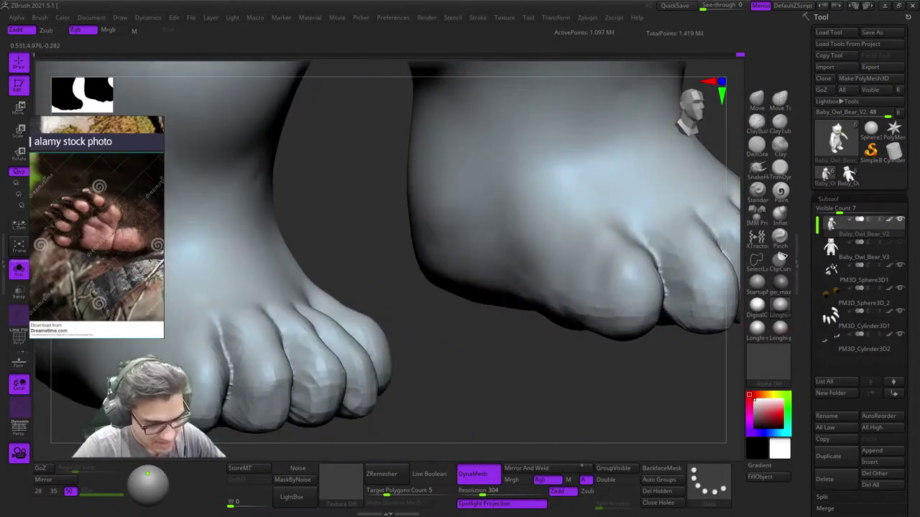
{"action": "mouse_move", "coordinate": [635, 276]}
{"action": "right_mouse_down", "text": "alt"}
{"action": "mouse_move", "coordinate": [507, 206]}
{"action": "mouse_move", "coordinate": [453, 268]}
{"action": "mouse_move", "coordinate": [434, 243]}
{"action": "right_mouse_up", "text": "alt"}
{"action": "right_click_drag", "start_coordinate": [521, 338], "coordinate": [496, 180], "text": "ctrl"}
{"action": "right_click_drag", "start_coordinate": [496, 179], "coordinate": [568, 251], "text": "alt"}
{"action": "mouse_move", "coordinate": [633, 229]}
{"action": "right_mouse_down"}
{"action": "mouse_move", "coordinate": [510, 232]}
{"action": "mouse_move", "coordinate": [579, 231]}
{"action": "mouse_move", "coordinate": [557, 204]}
{"action": "right_mouse_up"}
{"action": "right_click_drag", "start_coordinate": [470, 260], "coordinate": [523, 216]}
{"action": "right_click_drag", "start_coordinate": [523, 216], "coordinate": [475, 135]}
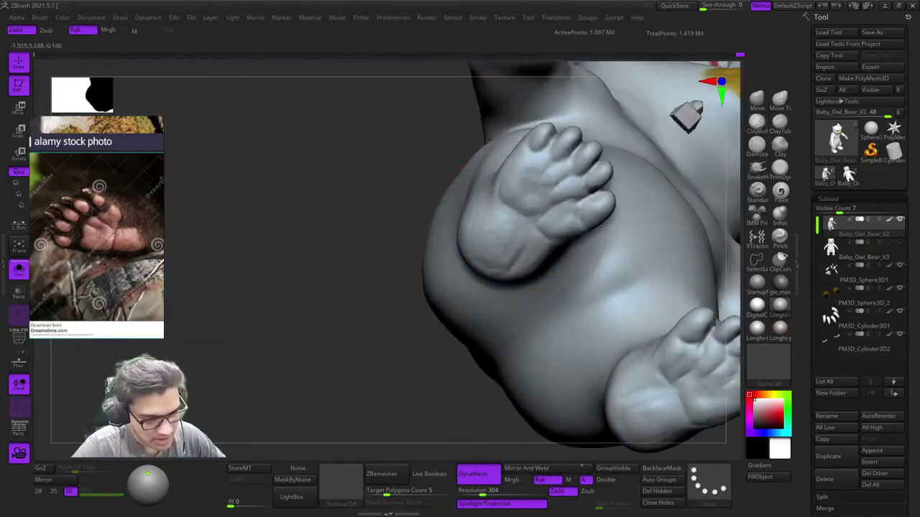
Step: Check the sculpted sole and the whole figure in profile for overall shape
{"action": "right_click_drag", "start_coordinate": [514, 205], "coordinate": [530, 220]}
{"action": "mouse_move", "coordinate": [481, 302]}
{"action": "right_mouse_down", "text": "ctrl"}
{"action": "mouse_move", "coordinate": [501, 332]}
{"action": "mouse_move", "coordinate": [514, 318]}
{"action": "mouse_move", "coordinate": [513, 267]}
{"action": "mouse_move", "coordinate": [532, 228]}
{"action": "mouse_move", "coordinate": [508, 281]}
{"action": "mouse_move", "coordinate": [504, 260]}
{"action": "mouse_move", "coordinate": [513, 343]}
{"action": "right_mouse_up", "text": "ctrl"}
{"action": "key", "text": "shift+f"}
{"action": "key", "text": "shift+f"}
{"action": "key", "text": "f"}
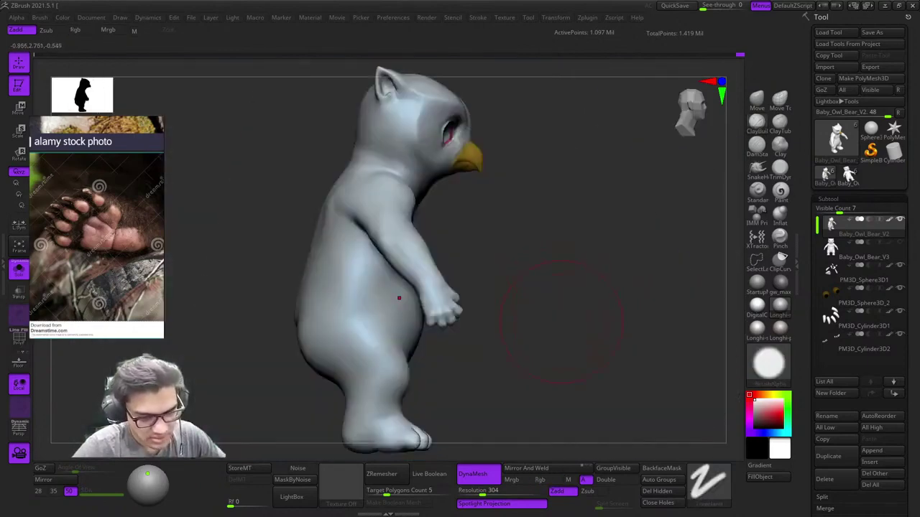
{"action": "mouse_move", "coordinate": [454, 312]}
{"action": "right_mouse_down", "text": "ctrl"}
{"action": "mouse_move", "coordinate": [474, 360]}
{"action": "mouse_move", "coordinate": [499, 213]}
{"action": "mouse_move", "coordinate": [514, 370]}
{"action": "right_mouse_up", "text": "ctrl"}
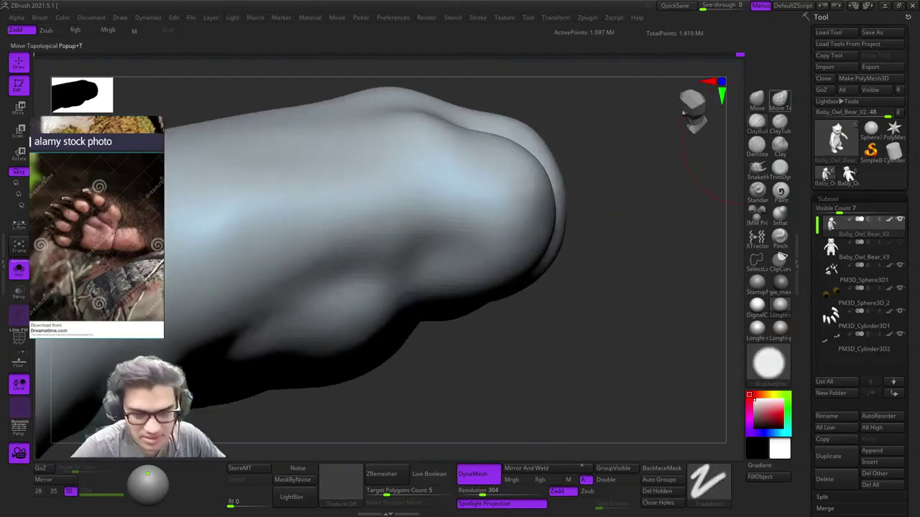
Step: Reshape the profile and tips of the toes from the side with the Move Topological brush
{"action": "left_click", "coordinate": [780, 99]}
{"action": "right_click", "coordinate": [536, 237]}
{"action": "mouse_move", "coordinate": [523, 200]}
{"action": "right_mouse_down"}
{"action": "mouse_move", "coordinate": [536, 237]}
{"action": "mouse_move", "coordinate": [503, 236]}
{"action": "mouse_move", "coordinate": [523, 208]}
{"action": "mouse_move", "coordinate": [531, 240]}
{"action": "mouse_move", "coordinate": [537, 190]}
{"action": "mouse_move", "coordinate": [560, 190]}
{"action": "mouse_move", "coordinate": [565, 235]}
{"action": "right_mouse_up"}
{"action": "mouse_move", "coordinate": [566, 234]}
{"action": "right_mouse_down", "text": "ctrl"}
{"action": "mouse_move", "coordinate": [568, 220]}
{"action": "mouse_move", "coordinate": [557, 237]}
{"action": "mouse_move", "coordinate": [552, 227]}
{"action": "mouse_move", "coordinate": [550, 196]}
{"action": "mouse_move", "coordinate": [531, 242]}
{"action": "mouse_move", "coordinate": [534, 222]}
{"action": "right_mouse_up", "text": "ctrl"}
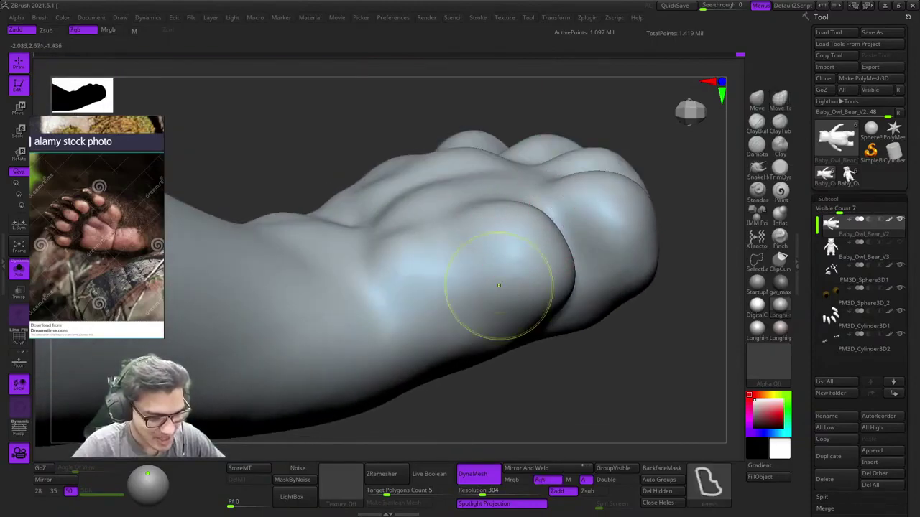
{"action": "right_click_drag", "start_coordinate": [498, 285], "coordinate": [572, 300]}
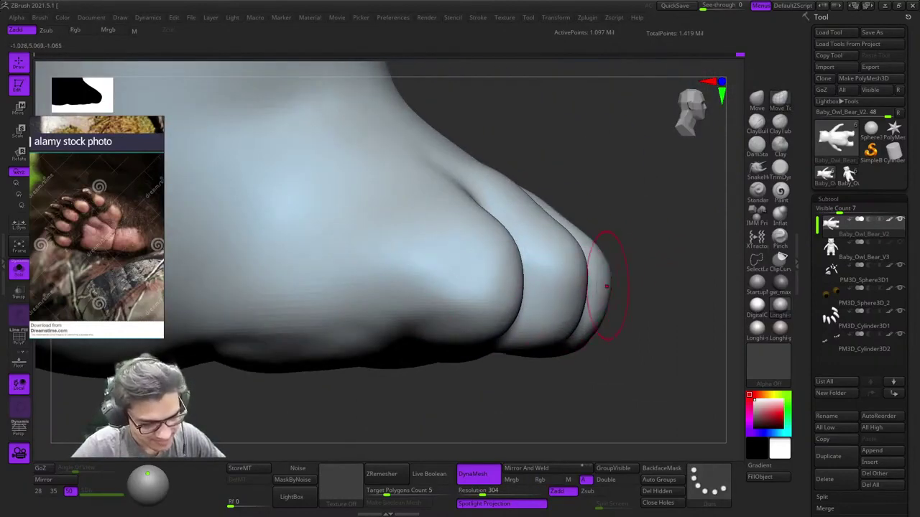
{"action": "mouse_move", "coordinate": [607, 309]}
{"action": "right_mouse_down"}
{"action": "mouse_move", "coordinate": [616, 278]}
{"action": "mouse_move", "coordinate": [557, 263]}
{"action": "right_mouse_up"}
{"action": "right_click_drag", "start_coordinate": [554, 215], "coordinate": [575, 231]}
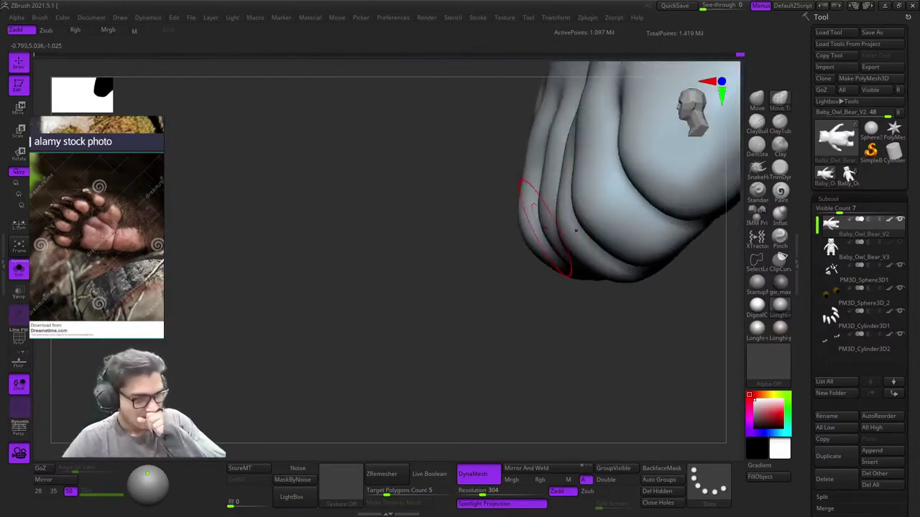
Step: Refine the rounded tip of the large inner toe and smooth the top of the foot behind it
{"action": "mouse_move", "coordinate": [544, 193]}
{"action": "right_mouse_down"}
{"action": "mouse_move", "coordinate": [546, 205]}
{"action": "mouse_move", "coordinate": [568, 215]}
{"action": "mouse_move", "coordinate": [556, 216]}
{"action": "mouse_move", "coordinate": [565, 201]}
{"action": "mouse_move", "coordinate": [533, 227]}
{"action": "mouse_move", "coordinate": [606, 185]}
{"action": "mouse_move", "coordinate": [596, 159]}
{"action": "right_mouse_up"}
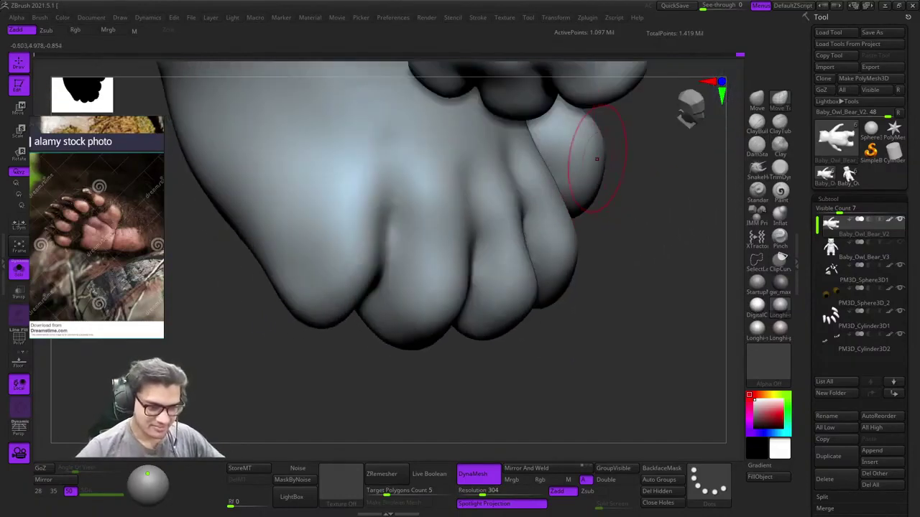
{"action": "mouse_move", "coordinate": [645, 184]}
{"action": "right_mouse_down"}
{"action": "mouse_move", "coordinate": [550, 213]}
{"action": "mouse_move", "coordinate": [577, 180]}
{"action": "right_mouse_up"}
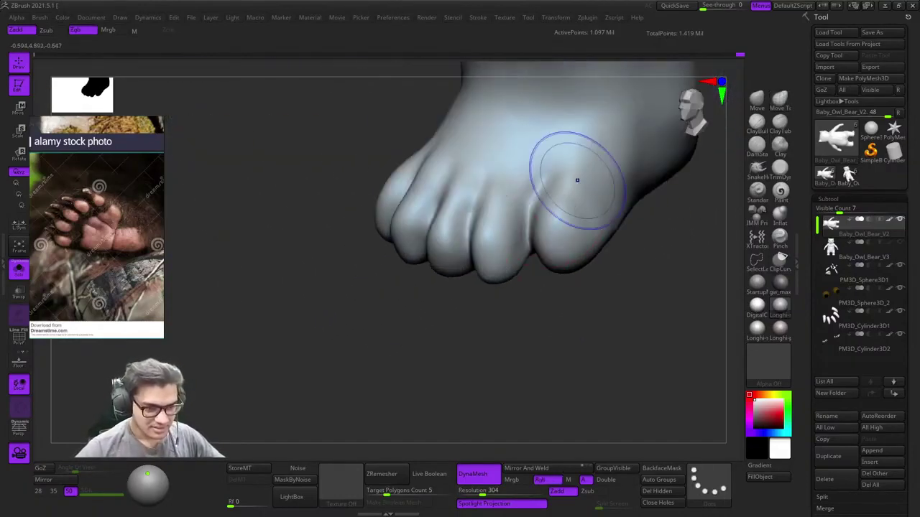
{"action": "right_click_drag", "start_coordinate": [584, 211], "coordinate": [582, 217]}
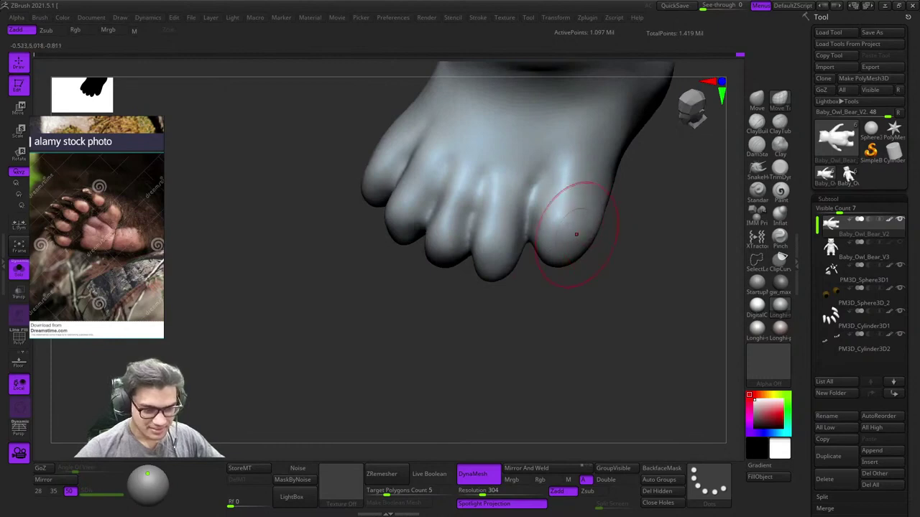
{"action": "mouse_move", "coordinate": [517, 249]}
{"action": "right_mouse_down"}
{"action": "mouse_move", "coordinate": [509, 244]}
{"action": "mouse_move", "coordinate": [564, 242]}
{"action": "right_mouse_up"}
{"action": "right_click_drag", "start_coordinate": [420, 205], "coordinate": [495, 228], "text": "alt"}
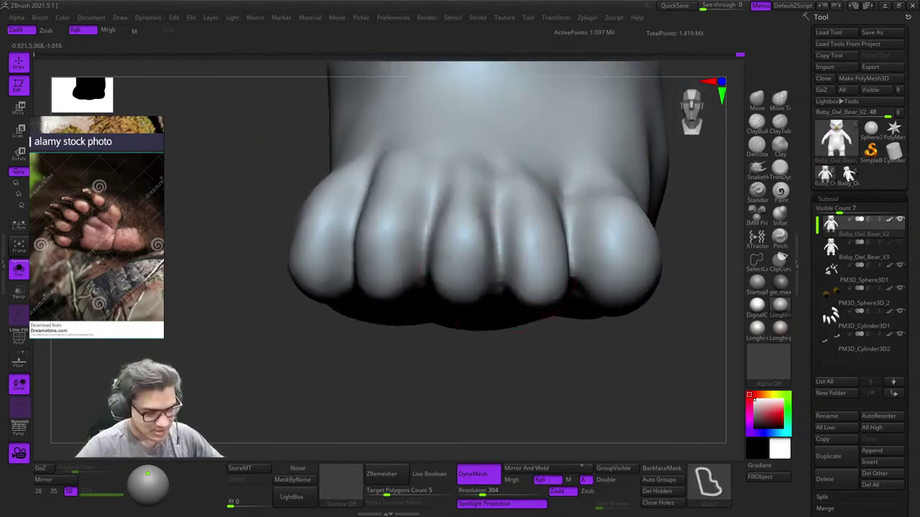
Step: Adjust the shape and spacing of the toes from the front of the foot
{"action": "mouse_move", "coordinate": [508, 262]}
{"action": "right_mouse_down", "text": "alt"}
{"action": "mouse_move", "coordinate": [445, 247]}
{"action": "mouse_move", "coordinate": [496, 250]}
{"action": "mouse_move", "coordinate": [428, 241]}
{"action": "right_mouse_up", "text": "alt"}
{"action": "mouse_move", "coordinate": [427, 241]}
{"action": "right_mouse_down", "text": "alt"}
{"action": "mouse_move", "coordinate": [522, 237]}
{"action": "mouse_move", "coordinate": [572, 248]}
{"action": "right_mouse_up", "text": "alt"}
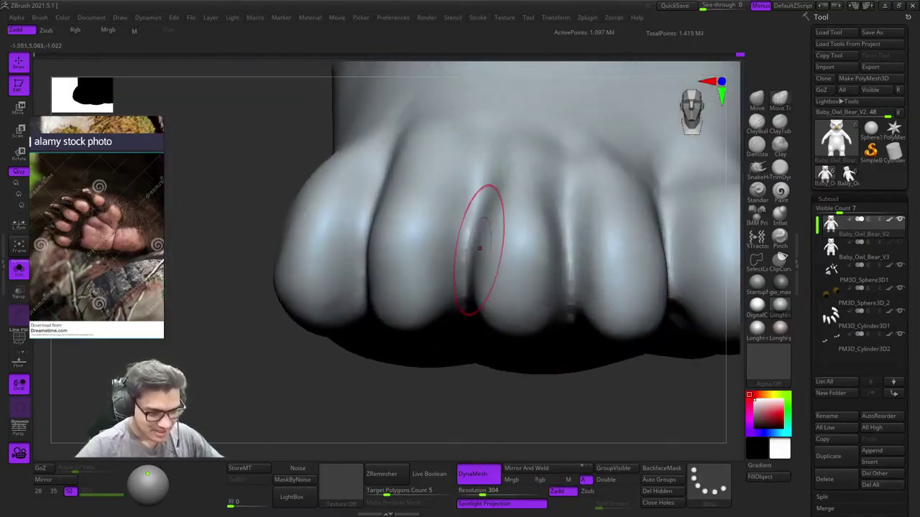
{"action": "right_click_drag", "start_coordinate": [431, 266], "coordinate": [524, 264], "text": "alt"}
{"action": "mouse_move", "coordinate": [524, 263]}
{"action": "right_mouse_down", "text": "ctrl"}
{"action": "mouse_move", "coordinate": [454, 266]}
{"action": "mouse_move", "coordinate": [520, 265]}
{"action": "right_mouse_up", "text": "ctrl"}
{"action": "right_click_drag", "start_coordinate": [453, 249], "coordinate": [413, 234], "text": "alt"}
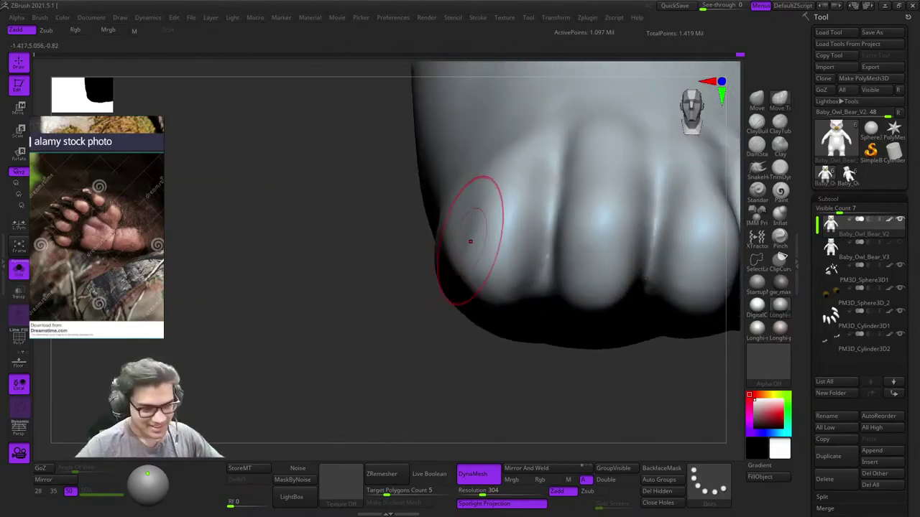
Step: Reshape the outermost toe and blend its side into the upper surface of the foot
{"action": "mouse_move", "coordinate": [471, 224]}
{"action": "right_mouse_down"}
{"action": "mouse_move", "coordinate": [479, 222]}
{"action": "mouse_move", "coordinate": [468, 180]}
{"action": "mouse_move", "coordinate": [528, 188]}
{"action": "mouse_move", "coordinate": [450, 176]}
{"action": "mouse_move", "coordinate": [526, 269]}
{"action": "mouse_move", "coordinate": [519, 260]}
{"action": "right_mouse_up"}
{"action": "mouse_move", "coordinate": [518, 260]}
{"action": "right_mouse_down", "text": "ctrl"}
{"action": "mouse_move", "coordinate": [521, 272]}
{"action": "mouse_move", "coordinate": [486, 240]}
{"action": "mouse_move", "coordinate": [503, 242]}
{"action": "mouse_move", "coordinate": [501, 229]}
{"action": "right_mouse_up", "text": "ctrl"}
{"action": "right_click_drag", "start_coordinate": [501, 228], "coordinate": [521, 275]}
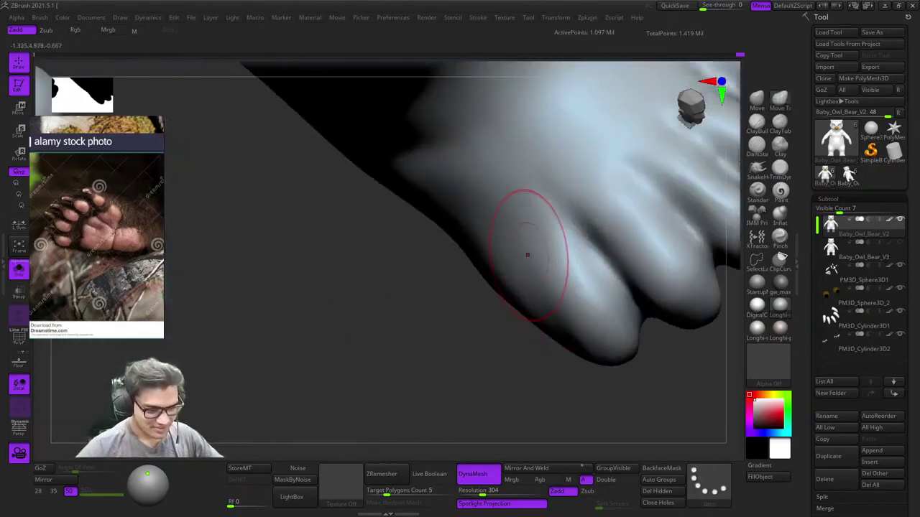
{"action": "right_click_drag", "start_coordinate": [549, 204], "coordinate": [522, 208]}
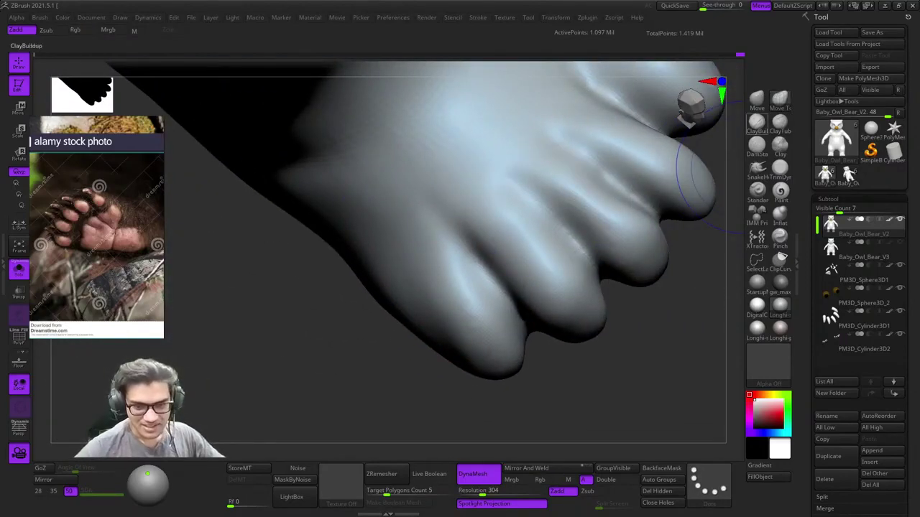
Step: Carve sharper creases between the outer toes with the DamStandard brush
{"action": "right_click", "coordinate": [480, 273]}
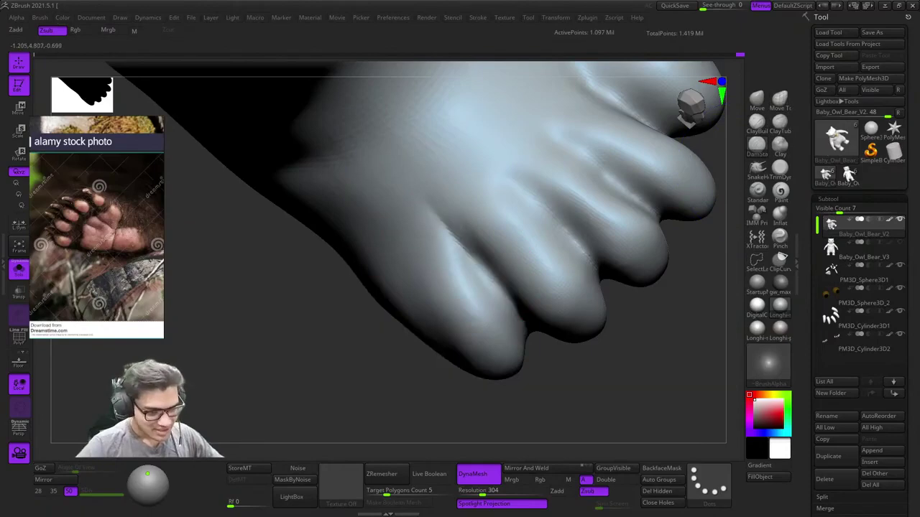
{"action": "mouse_move", "coordinate": [554, 353]}
{"action": "right_mouse_down"}
{"action": "mouse_move", "coordinate": [528, 287]}
{"action": "mouse_move", "coordinate": [513, 283]}
{"action": "mouse_move", "coordinate": [503, 223]}
{"action": "mouse_move", "coordinate": [492, 293]}
{"action": "mouse_move", "coordinate": [485, 288]}
{"action": "right_mouse_up"}
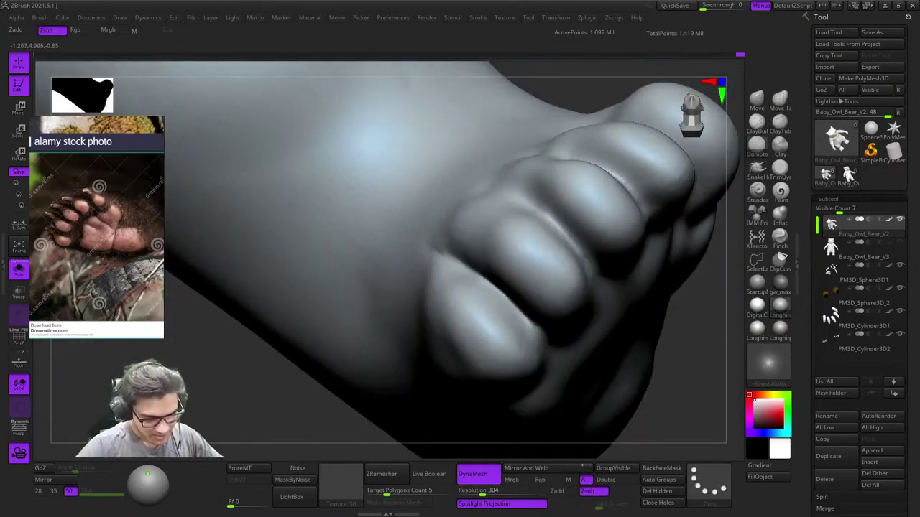
{"action": "mouse_move", "coordinate": [544, 350]}
{"action": "right_mouse_down"}
{"action": "mouse_move", "coordinate": [513, 302]}
{"action": "mouse_move", "coordinate": [558, 349]}
{"action": "mouse_move", "coordinate": [487, 324]}
{"action": "mouse_move", "coordinate": [460, 295]}
{"action": "mouse_move", "coordinate": [496, 323]}
{"action": "right_mouse_up"}
{"action": "right_click_drag", "start_coordinate": [495, 323], "coordinate": [539, 332]}
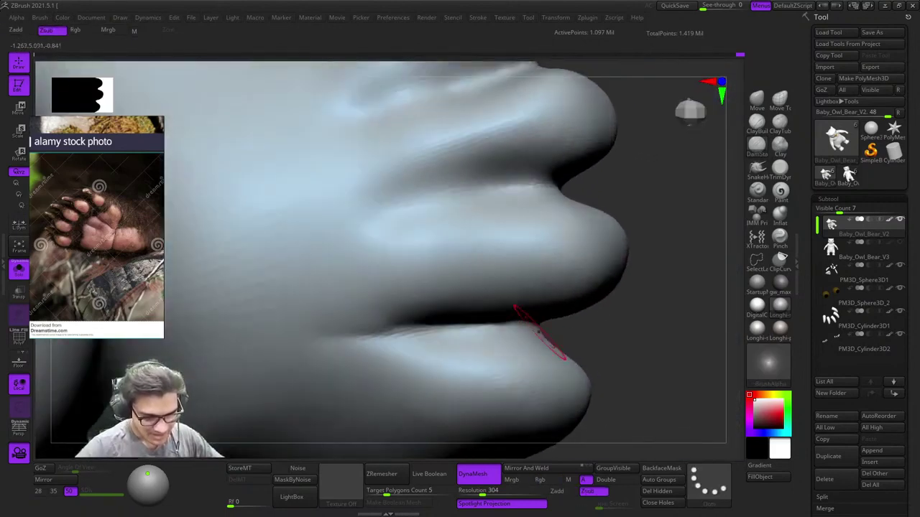
{"action": "right_click_drag", "start_coordinate": [534, 208], "coordinate": [492, 266]}
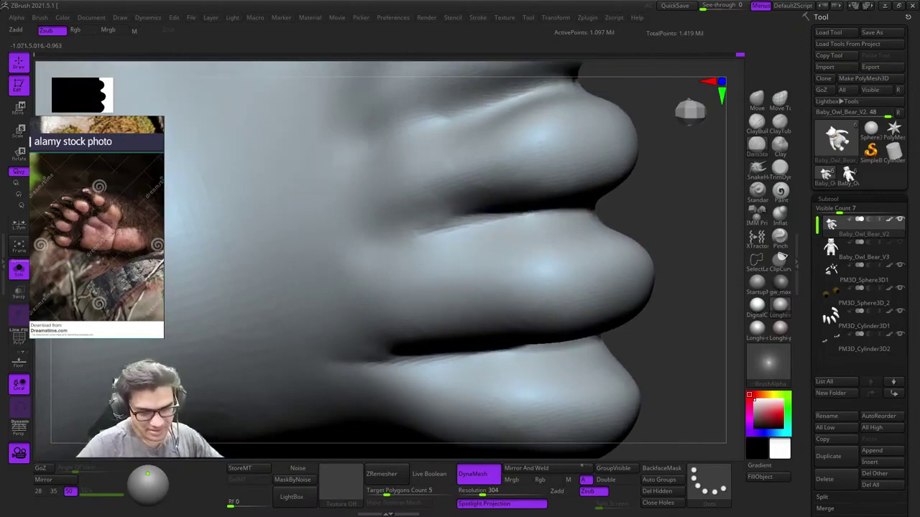
{"action": "right_click_drag", "start_coordinate": [657, 209], "coordinate": [601, 214]}
Step: Deepen the creases between the middle toes from the front of the foot with the DamStandard brush
{"action": "right_click_drag", "start_coordinate": [575, 287], "coordinate": [503, 158], "text": "ctrl"}
{"action": "right_click_drag", "start_coordinate": [546, 216], "coordinate": [472, 238]}
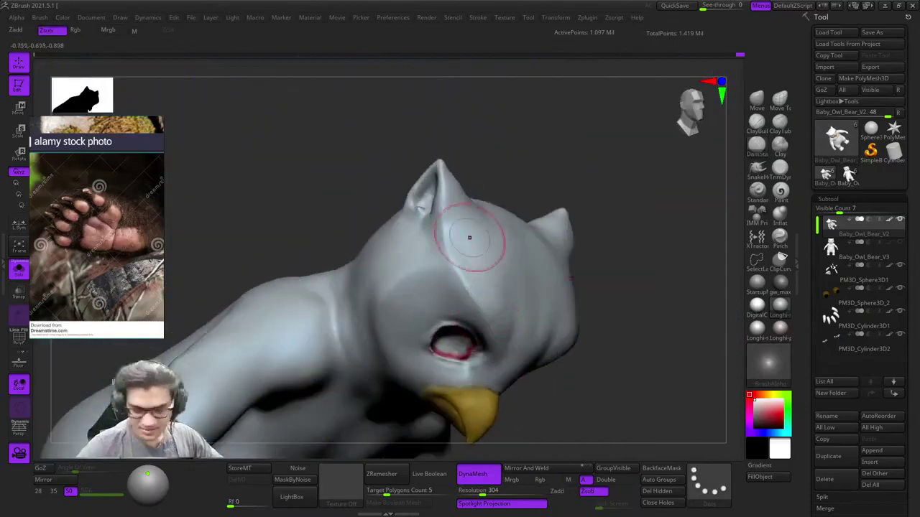
{"action": "right_click_drag", "start_coordinate": [467, 402], "coordinate": [530, 324], "text": "alt"}
{"action": "right_click_drag", "start_coordinate": [445, 199], "coordinate": [444, 137], "text": "ctrl"}
{"action": "right_click_drag", "start_coordinate": [444, 251], "coordinate": [428, 252]}
{"action": "right_click_drag", "start_coordinate": [460, 215], "coordinate": [448, 181], "text": "ctrl"}
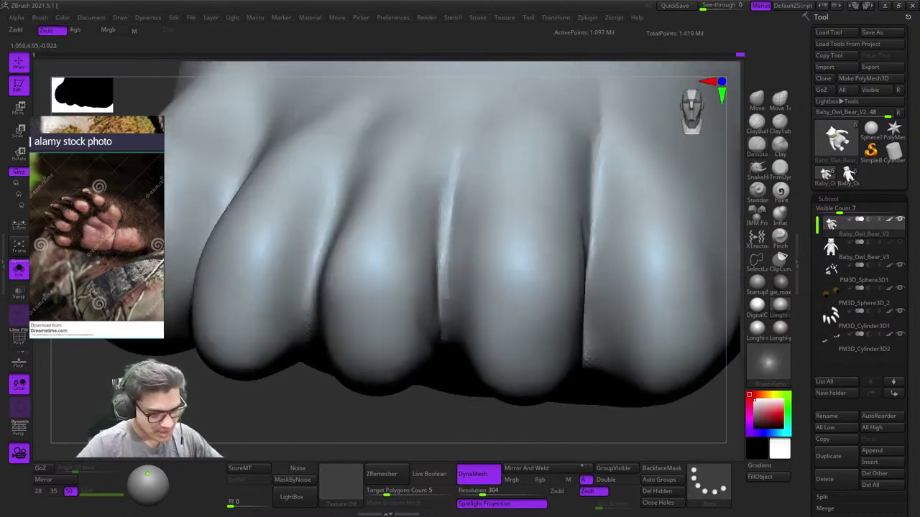
{"action": "right_click_drag", "start_coordinate": [445, 323], "coordinate": [442, 236]}
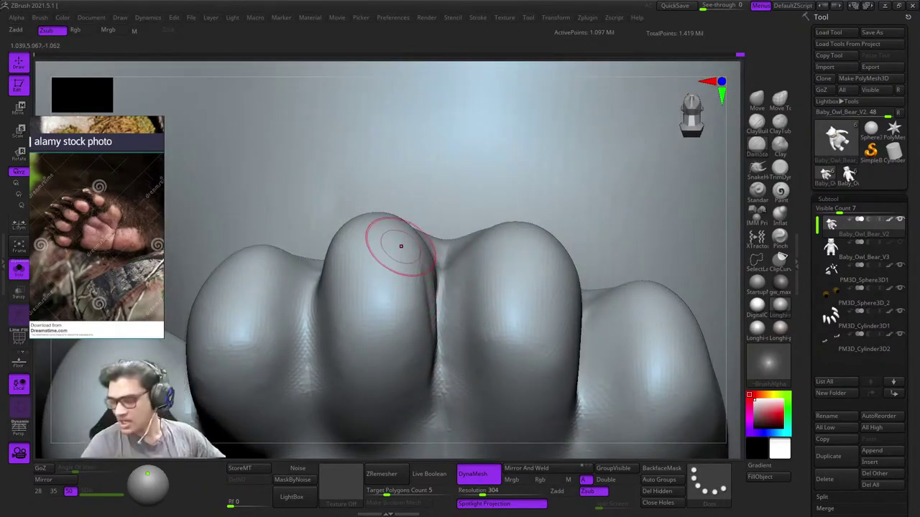
{"action": "right_click_drag", "start_coordinate": [401, 246], "coordinate": [425, 248]}
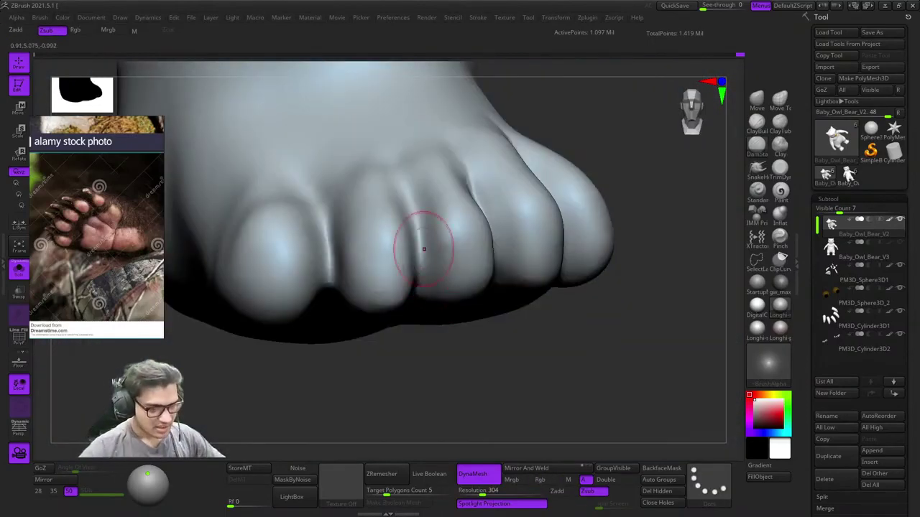
{"action": "right_click_drag", "start_coordinate": [431, 186], "coordinate": [445, 240], "text": "ctrl"}
Step: Extend the creases between the toes down toward the underside of the foot
{"action": "right_click_drag", "start_coordinate": [443, 272], "coordinate": [437, 221]}
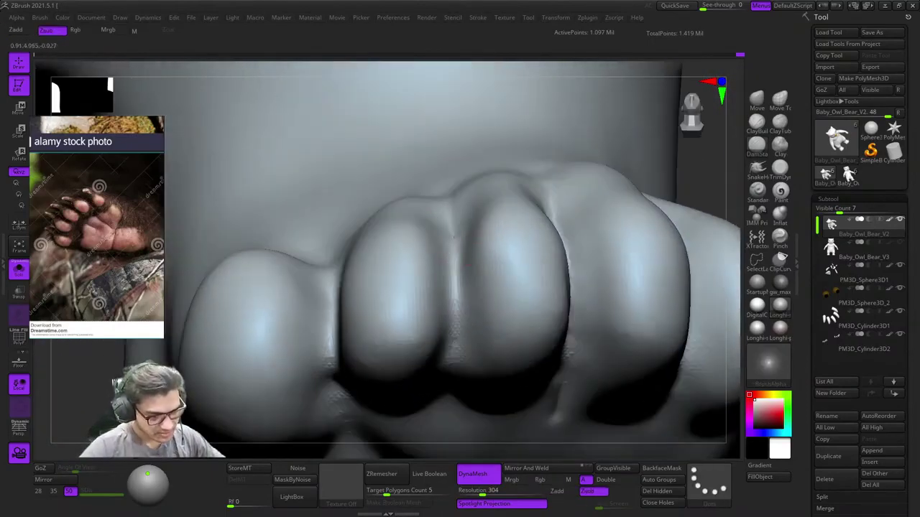
{"action": "left_click_drag", "start_coordinate": [452, 359], "coordinate": [452, 387]}
{"action": "right_click_drag", "start_coordinate": [446, 257], "coordinate": [454, 307]}
{"action": "left_click_drag", "start_coordinate": [447, 243], "coordinate": [468, 316]}
{"action": "mouse_move", "coordinate": [464, 320]}
{"action": "right_mouse_down", "text": "ctrl"}
{"action": "mouse_move", "coordinate": [433, 257]}
{"action": "mouse_move", "coordinate": [445, 225]}
{"action": "mouse_move", "coordinate": [449, 271]}
{"action": "right_mouse_up", "text": "ctrl"}
{"action": "right_click_drag", "start_coordinate": [428, 358], "coordinate": [450, 268]}
Step: Refine the grooves where the toes meet the top of the foot and check the mesh wireframe
{"action": "mouse_move", "coordinate": [455, 314]}
{"action": "right_mouse_down"}
{"action": "mouse_move", "coordinate": [422, 205]}
{"action": "mouse_move", "coordinate": [447, 273]}
{"action": "mouse_move", "coordinate": [482, 269]}
{"action": "mouse_move", "coordinate": [444, 229]}
{"action": "mouse_move", "coordinate": [456, 266]}
{"action": "mouse_move", "coordinate": [508, 311]}
{"action": "mouse_move", "coordinate": [483, 369]}
{"action": "mouse_move", "coordinate": [407, 217]}
{"action": "mouse_move", "coordinate": [394, 164]}
{"action": "right_mouse_up"}
{"action": "mouse_move", "coordinate": [463, 292]}
{"action": "right_mouse_down", "text": "ctrl"}
{"action": "mouse_move", "coordinate": [493, 316]}
{"action": "mouse_move", "coordinate": [466, 234]}
{"action": "mouse_move", "coordinate": [523, 239]}
{"action": "mouse_move", "coordinate": [423, 196]}
{"action": "mouse_move", "coordinate": [467, 280]}
{"action": "right_mouse_up", "text": "ctrl"}
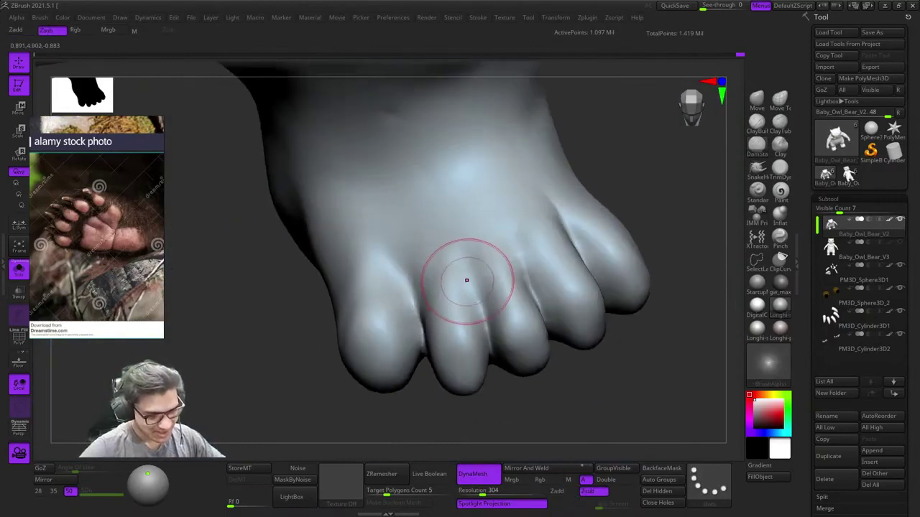
{"action": "mouse_move", "coordinate": [486, 318]}
{"action": "right_mouse_down"}
{"action": "mouse_move", "coordinate": [487, 369]}
{"action": "mouse_move", "coordinate": [437, 281]}
{"action": "mouse_move", "coordinate": [542, 269]}
{"action": "right_mouse_up"}
{"action": "mouse_move", "coordinate": [567, 223]}
{"action": "right_mouse_down"}
{"action": "mouse_move", "coordinate": [474, 248]}
{"action": "mouse_move", "coordinate": [539, 196]}
{"action": "mouse_move", "coordinate": [500, 203]}
{"action": "mouse_move", "coordinate": [519, 218]}
{"action": "right_mouse_up"}
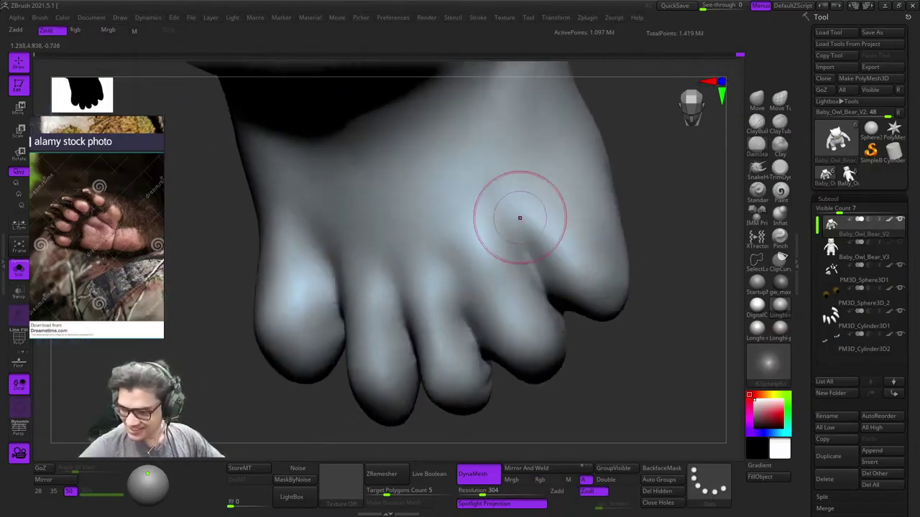
{"action": "key", "text": "shift+f"}
{"action": "key", "text": "shift+f"}
Step: Reshape and separate the toes one after another from the sole side with the Move Topological brush
{"action": "left_click", "coordinate": [778, 102]}
{"action": "right_click_drag", "start_coordinate": [675, 169], "coordinate": [544, 212]}
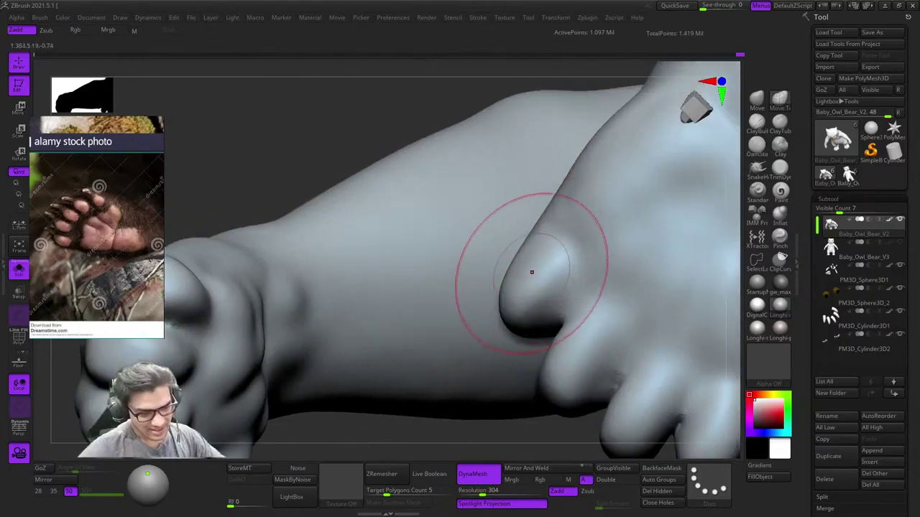
{"action": "right_click_drag", "start_coordinate": [537, 346], "coordinate": [437, 246], "text": "alt"}
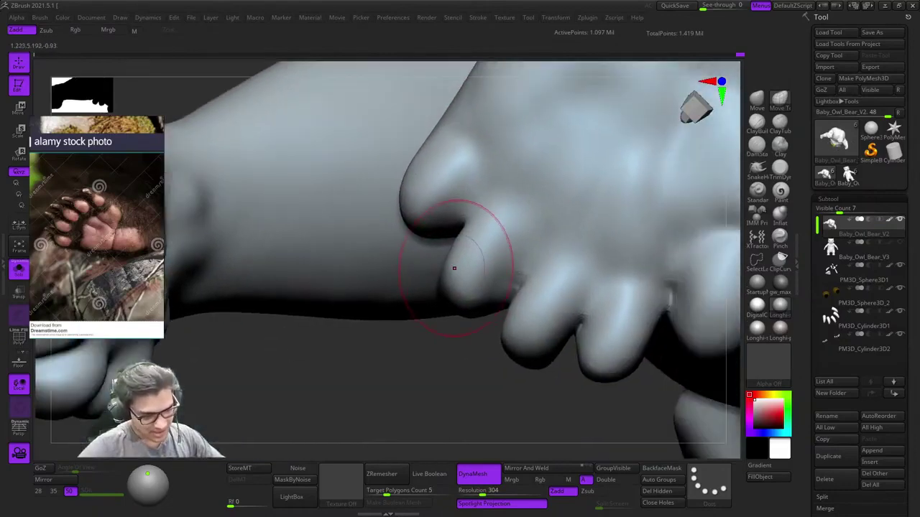
{"action": "mouse_move", "coordinate": [504, 344]}
{"action": "right_mouse_down", "text": "alt"}
{"action": "mouse_move", "coordinate": [455, 258]}
{"action": "mouse_move", "coordinate": [486, 281]}
{"action": "mouse_move", "coordinate": [520, 275]}
{"action": "right_mouse_up", "text": "alt"}
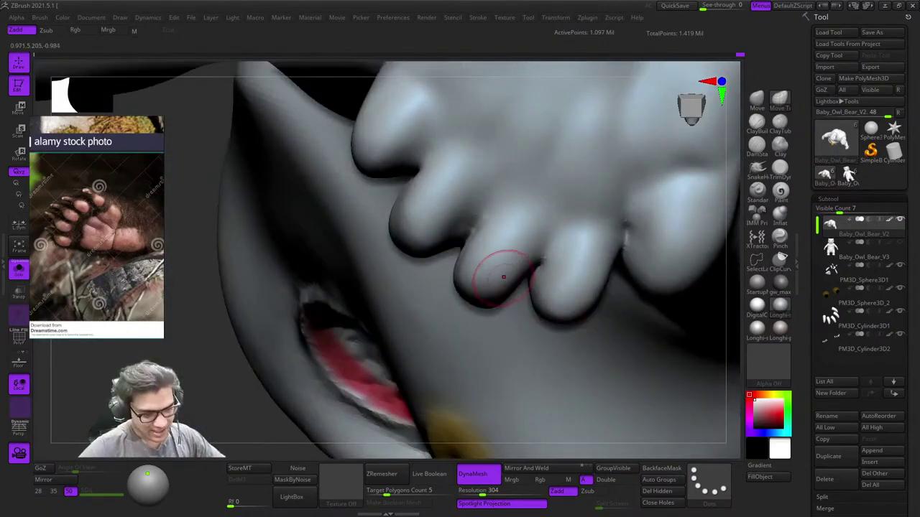
{"action": "right_click_drag", "start_coordinate": [556, 307], "coordinate": [457, 268]}
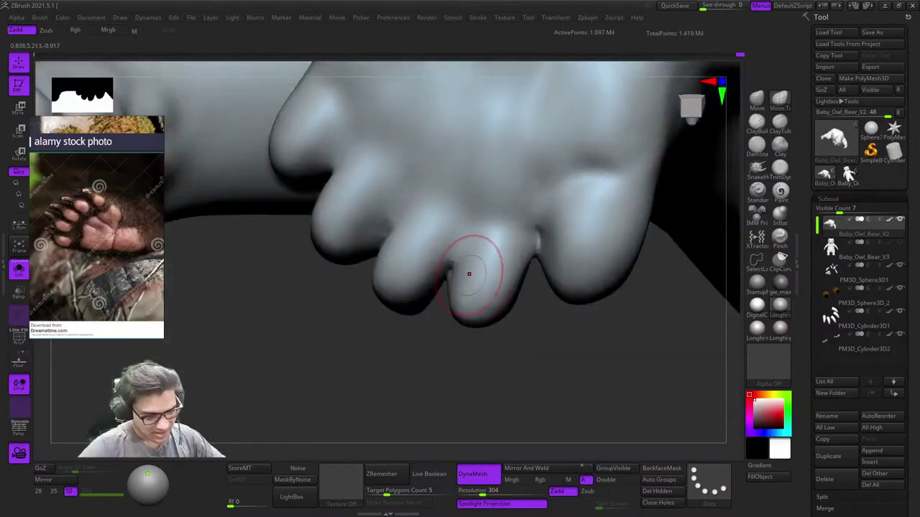
{"action": "mouse_move", "coordinate": [560, 212]}
{"action": "right_mouse_down", "text": "alt"}
{"action": "mouse_move", "coordinate": [547, 204]}
{"action": "mouse_move", "coordinate": [478, 224]}
{"action": "right_mouse_up", "text": "alt"}
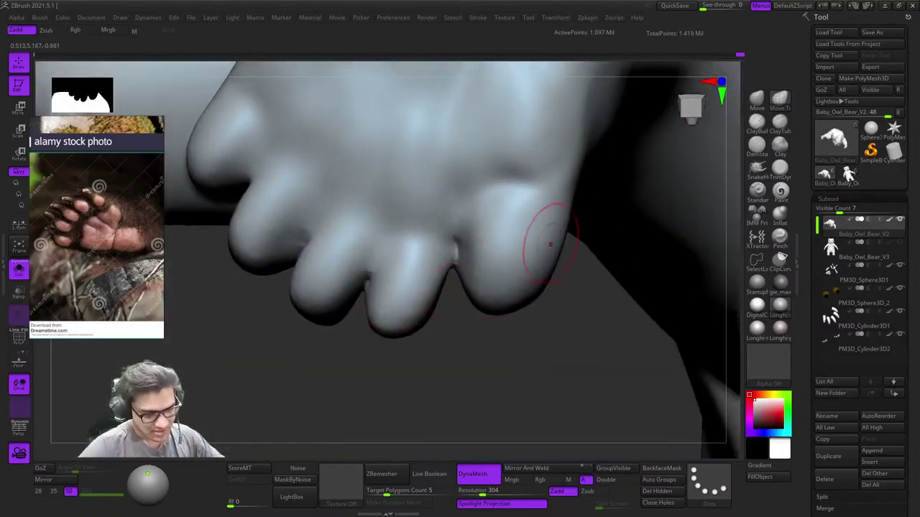
Step: Carve the creases between the toes on the underside of the foot with the DamStandard brush
{"action": "right_click_drag", "start_coordinate": [456, 255], "coordinate": [455, 213]}
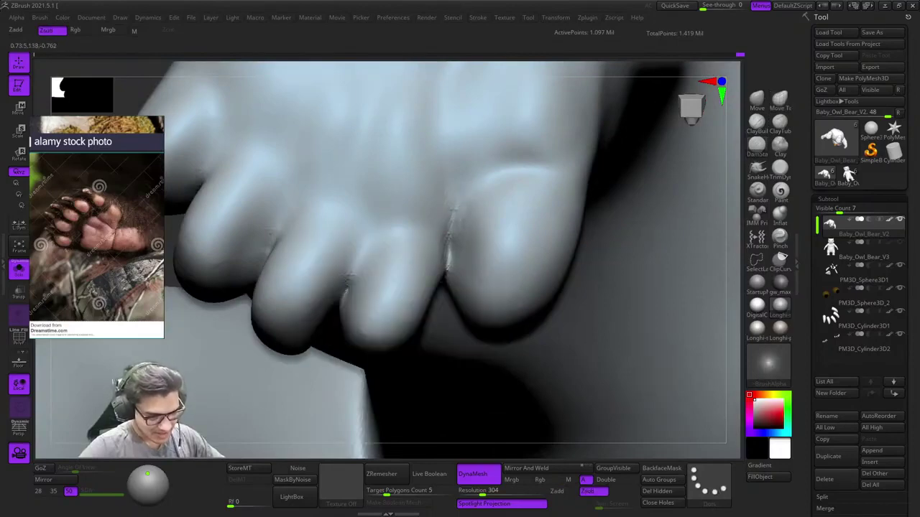
{"action": "mouse_move", "coordinate": [447, 275]}
{"action": "right_mouse_down"}
{"action": "mouse_move", "coordinate": [417, 244]}
{"action": "mouse_move", "coordinate": [474, 287]}
{"action": "right_mouse_up"}
{"action": "mouse_move", "coordinate": [474, 228]}
{"action": "right_mouse_down"}
{"action": "mouse_move", "coordinate": [513, 234]}
{"action": "mouse_move", "coordinate": [488, 231]}
{"action": "right_mouse_up"}
{"action": "right_click_drag", "start_coordinate": [489, 232], "coordinate": [507, 283], "text": "ctrl"}
Step: Adjust the toe tips from above the foot with the Move Topological brush
{"action": "key", "text": "space"}
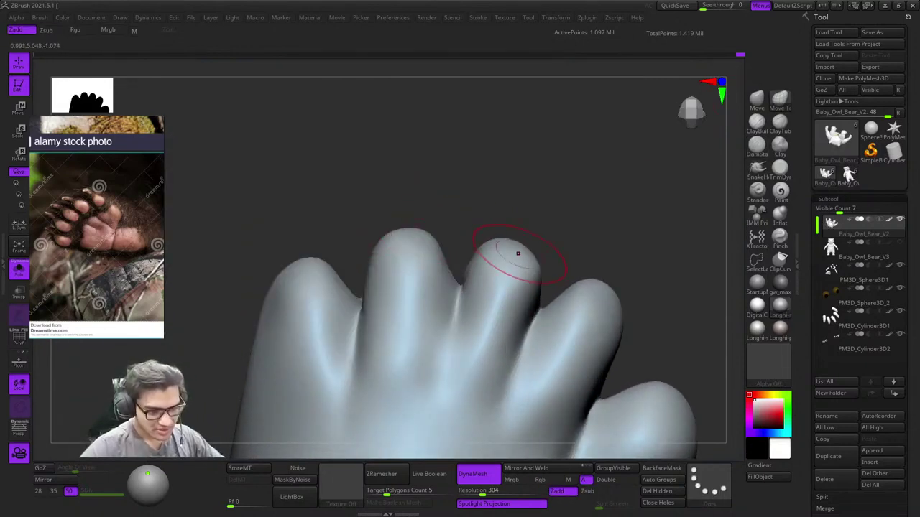
{"action": "mouse_move", "coordinate": [537, 243]}
{"action": "right_mouse_down", "text": "ctrl"}
{"action": "mouse_move", "coordinate": [534, 184]}
{"action": "mouse_move", "coordinate": [547, 203]}
{"action": "right_mouse_up", "text": "ctrl"}
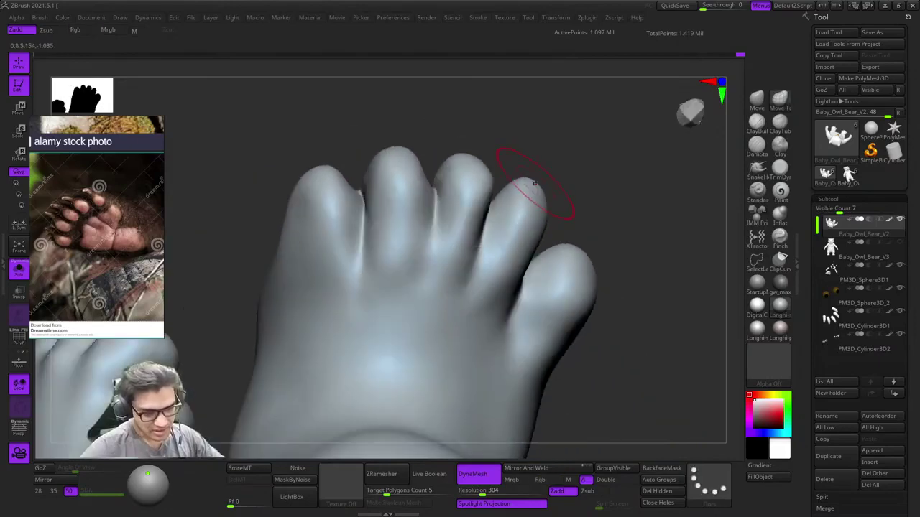
{"action": "right_click_drag", "start_coordinate": [558, 251], "coordinate": [503, 104]}
{"action": "right_click_drag", "start_coordinate": [503, 105], "coordinate": [589, 208], "text": "shift"}
Step: Examine the body's proportions and mesh density with the wireframe overlay
{"action": "key", "text": "shift+f"}
{"action": "key", "text": "shift+f"}
{"action": "key", "text": "f"}
{"action": "right_click_drag", "start_coordinate": [589, 209], "coordinate": [532, 122], "text": "alt"}
{"action": "right_click_drag", "start_coordinate": [445, 154], "coordinate": [498, 216], "text": "ctrl"}
{"action": "right_click_drag", "start_coordinate": [488, 251], "coordinate": [573, 319]}
{"action": "right_click_drag", "start_coordinate": [573, 319], "coordinate": [541, 232]}
{"action": "key", "text": "shift+f"}
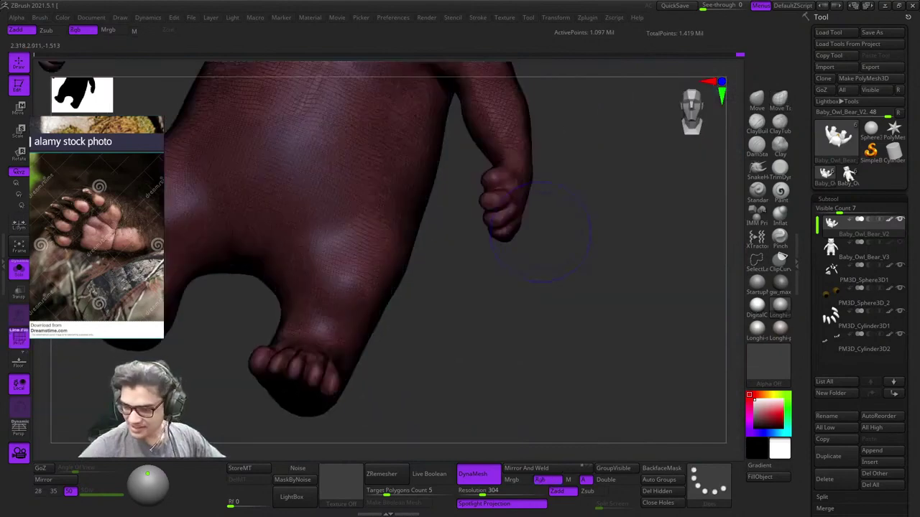
{"action": "key", "text": "shift+f"}
{"action": "key", "text": "shift+f"}
{"action": "key", "text": "f"}
{"action": "key", "text": "shift+f"}
Step: Turn off Solo mode to show all the subtools and view the whole figure from above
{"action": "left_click", "coordinate": [19, 270]}
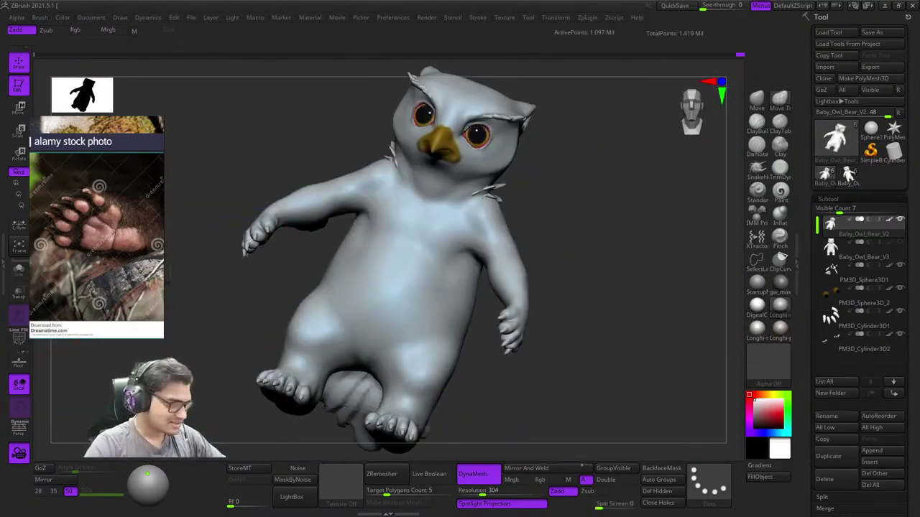
{"action": "key", "text": "shift+f"}
{"action": "key", "text": "shift+f"}
{"action": "right_click_drag", "start_coordinate": [431, 144], "coordinate": [452, 154], "text": "shift"}
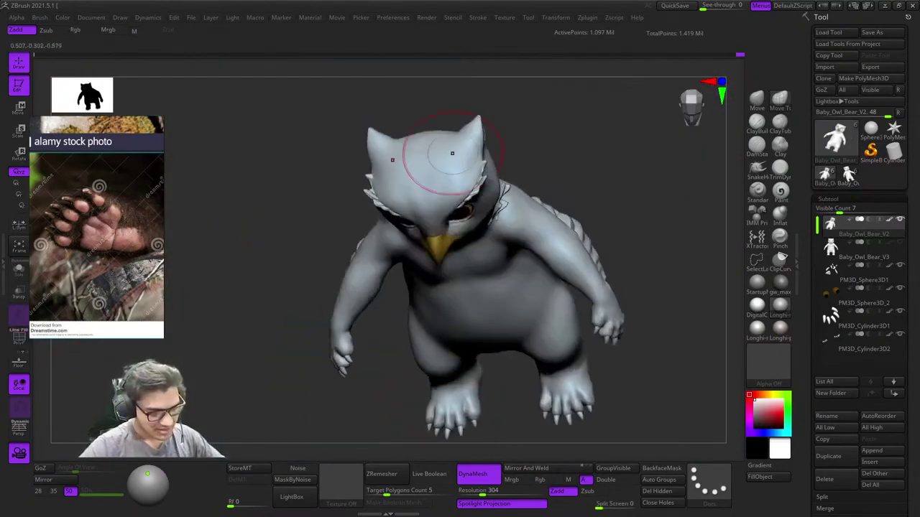
Step: Switch to the PM3D_Cylinder3D1 claws subtool and isolate a single claw on the paw
{"action": "right_click_drag", "start_coordinate": [446, 402], "coordinate": [460, 258], "text": "alt"}
{"action": "mouse_move", "coordinate": [460, 258]}
{"action": "right_mouse_down"}
{"action": "mouse_move", "coordinate": [463, 237]}
{"action": "mouse_move", "coordinate": [543, 226]}
{"action": "mouse_move", "coordinate": [597, 205]}
{"action": "right_mouse_up"}
{"action": "right_click_drag", "start_coordinate": [597, 205], "coordinate": [604, 266], "text": "ctrl"}
{"action": "left_click_drag", "start_coordinate": [425, 312], "coordinate": [424, 302]}
{"action": "left_click", "coordinate": [476, 357], "text": "alt"}
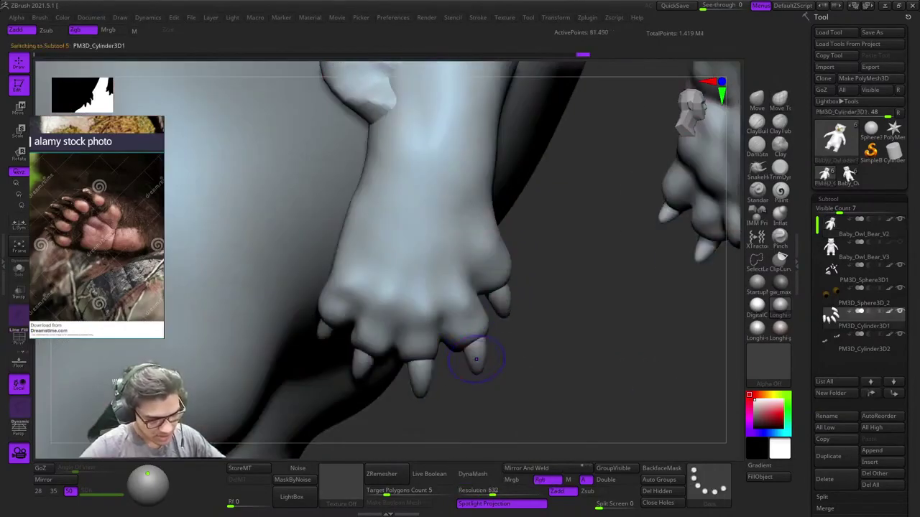
{"action": "right_click_drag", "start_coordinate": [477, 357], "coordinate": [475, 338]}
{"action": "left_click", "coordinate": [480, 359], "text": "ctrl+shift"}
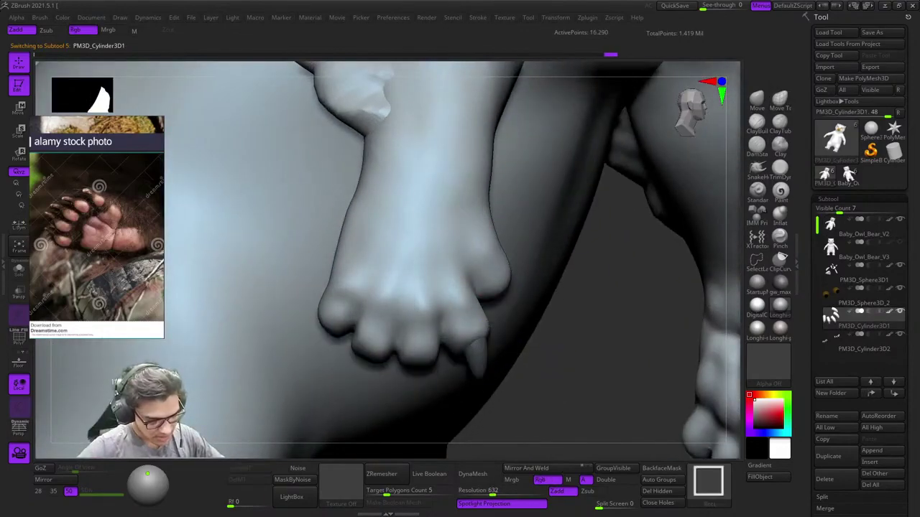
Step: Mask all hand claws except the one between the middle and thumb claws, reposition it against its toe, and clear the mask
{"action": "left_click", "coordinate": [557, 352], "text": "ctrl+shift"}
{"action": "left_click", "coordinate": [557, 352], "text": "ctrl"}
{"action": "right_click_drag", "start_coordinate": [553, 317], "coordinate": [535, 341]}
{"action": "right_click_drag", "start_coordinate": [535, 342], "coordinate": [521, 374], "text": "ctrl"}
{"action": "key", "text": "e"}
{"action": "left_click", "coordinate": [488, 355], "text": "alt"}
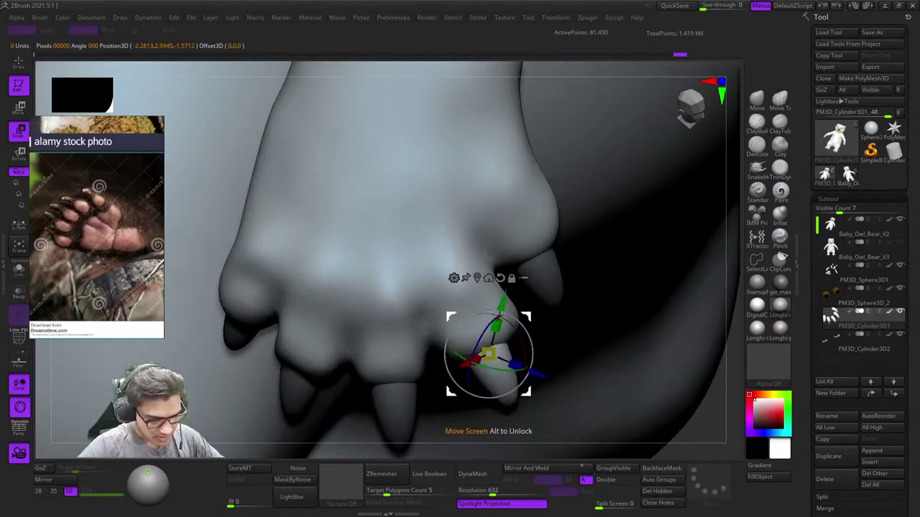
{"action": "left_click_drag", "start_coordinate": [488, 354], "coordinate": [493, 350]}
{"action": "key", "text": "q"}
{"action": "right_click_drag", "start_coordinate": [530, 331], "coordinate": [489, 255], "text": "ctrl"}
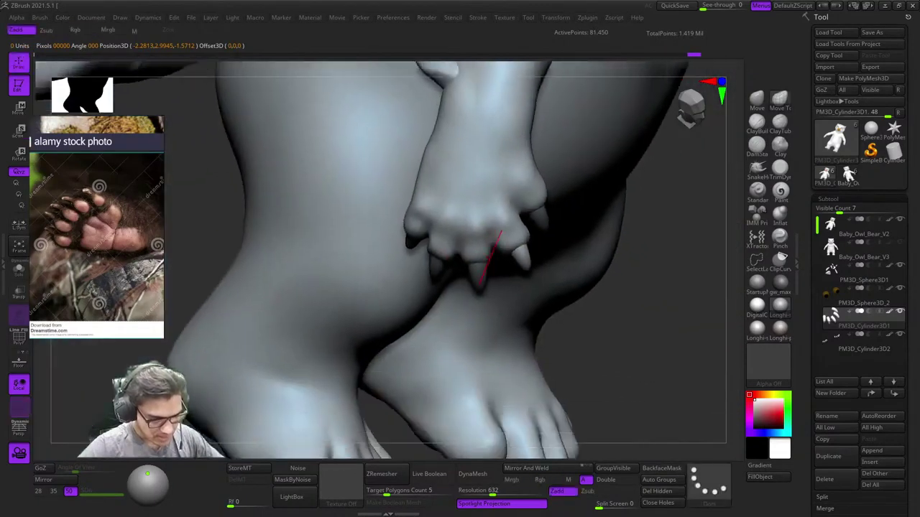
{"action": "left_click_drag", "start_coordinate": [617, 348], "coordinate": [596, 345], "text": "ctrl"}
Step: Mask all hand claws except the middle one, move it deeper into its toe tip, and clear the mask
{"action": "right_click_drag", "start_coordinate": [593, 344], "coordinate": [517, 266]}
{"action": "mouse_move", "coordinate": [517, 265]}
{"action": "right_mouse_down", "text": "ctrl"}
{"action": "mouse_move", "coordinate": [472, 340]}
{"action": "mouse_move", "coordinate": [447, 299]}
{"action": "right_mouse_up", "text": "ctrl"}
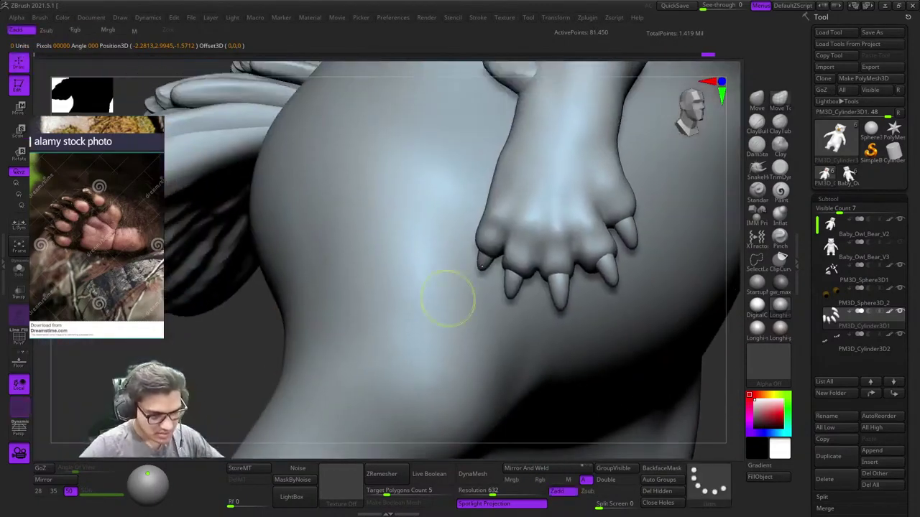
{"action": "left_click", "coordinate": [556, 290], "text": "ctrl+shift"}
{"action": "right_click_drag", "start_coordinate": [557, 290], "coordinate": [484, 299]}
{"action": "left_click", "coordinate": [643, 352], "text": "ctrl+shift"}
{"action": "left_click", "coordinate": [643, 352], "text": "ctrl"}
{"action": "key", "text": "w"}
{"action": "left_click", "coordinate": [484, 299]}
{"action": "left_click", "coordinate": [496, 281], "text": "alt"}
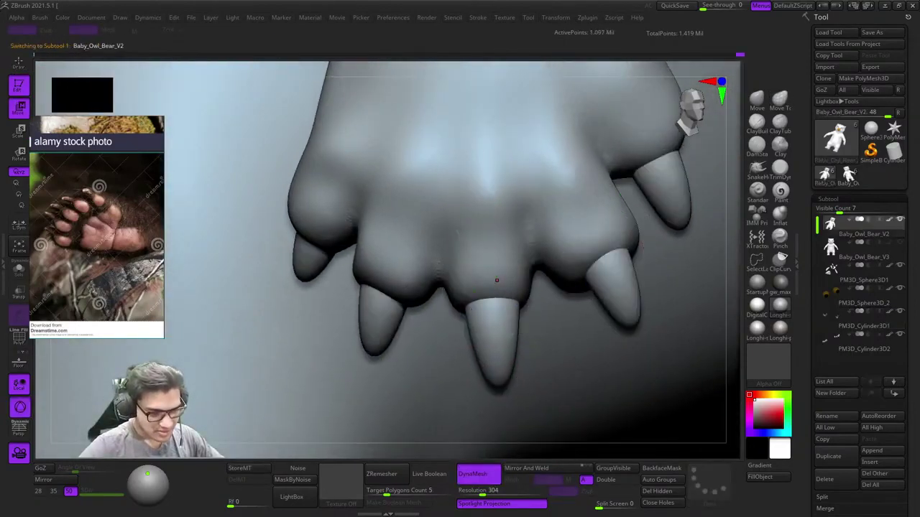
{"action": "left_click", "coordinate": [489, 300], "text": "alt"}
{"action": "left_click", "coordinate": [510, 138], "text": "alt"}
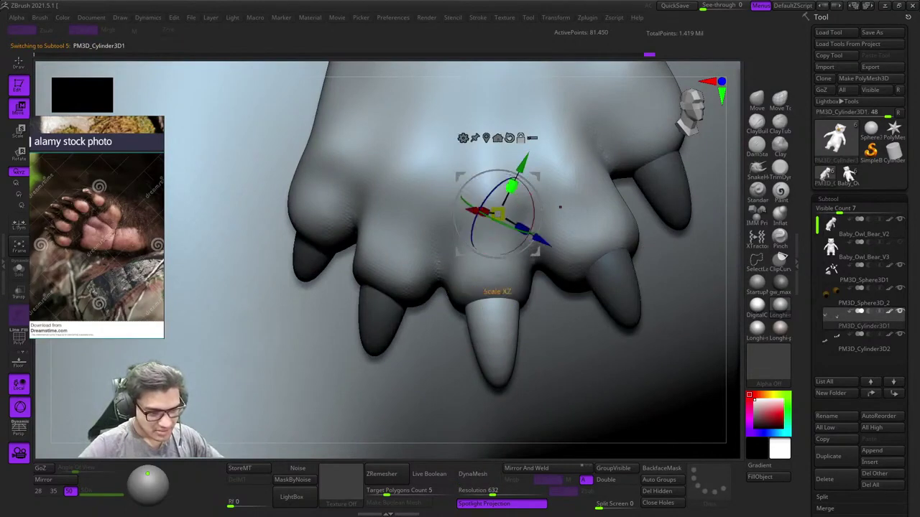
{"action": "left_click_drag", "start_coordinate": [536, 176], "coordinate": [534, 167]}
{"action": "key", "text": "q"}
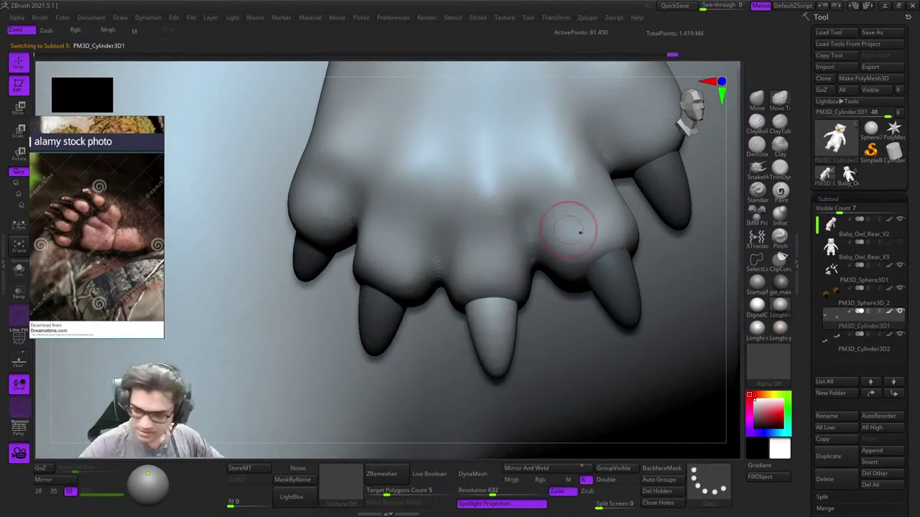
{"action": "mouse_move", "coordinate": [610, 280]}
{"action": "right_mouse_down", "text": "alt"}
{"action": "mouse_move", "coordinate": [471, 266]}
{"action": "mouse_move", "coordinate": [496, 301]}
{"action": "right_mouse_up", "text": "alt"}
{"action": "mouse_move", "coordinate": [496, 302]}
{"action": "right_mouse_down", "text": "alt"}
{"action": "mouse_move", "coordinate": [460, 277]}
{"action": "mouse_move", "coordinate": [511, 299]}
{"action": "right_mouse_up", "text": "alt"}
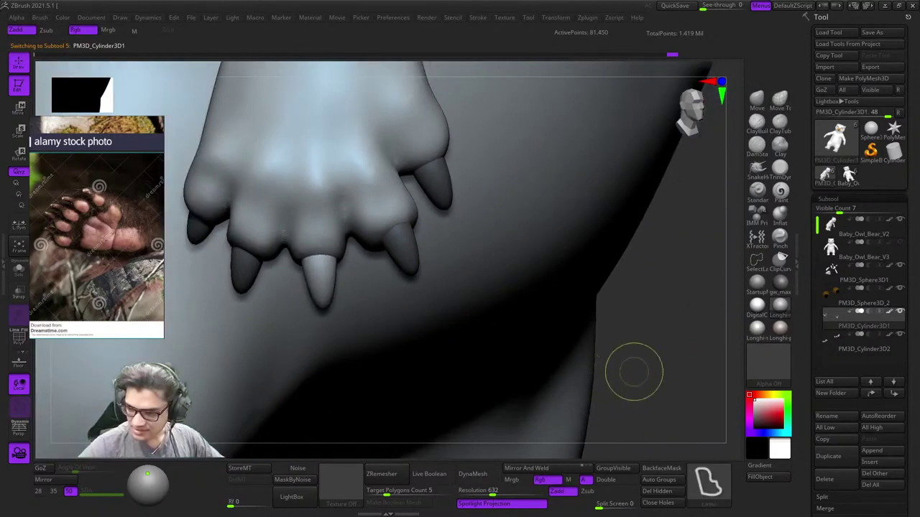
{"action": "left_click_drag", "start_coordinate": [651, 365], "coordinate": [640, 358], "text": "ctrl"}
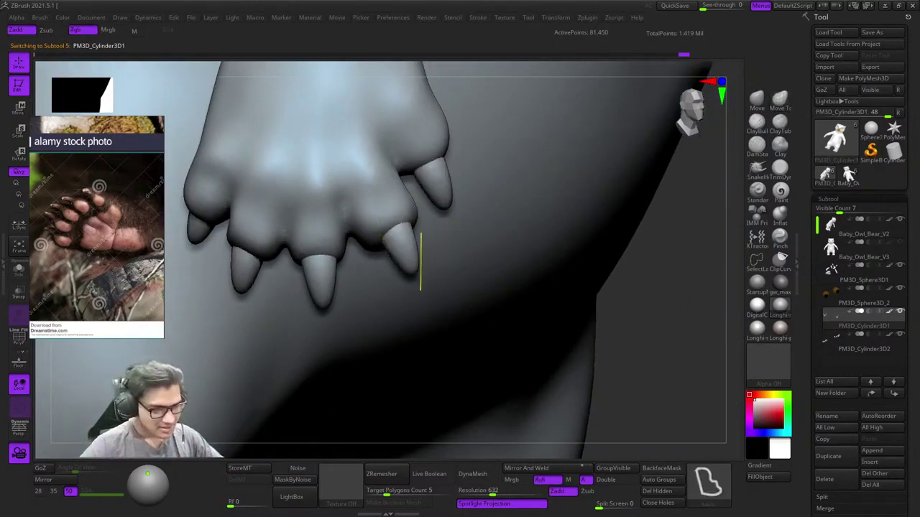
Step: Mask the other hand claws, sink the claw between the middle and thumb claws deeper into its toe, and clear the mask
{"action": "left_click", "coordinate": [409, 259], "text": "ctrl+shift"}
{"action": "right_click_drag", "start_coordinate": [425, 269], "coordinate": [428, 233], "text": "ctrl"}
{"action": "left_click", "coordinate": [576, 294], "text": "ctrl+shift"}
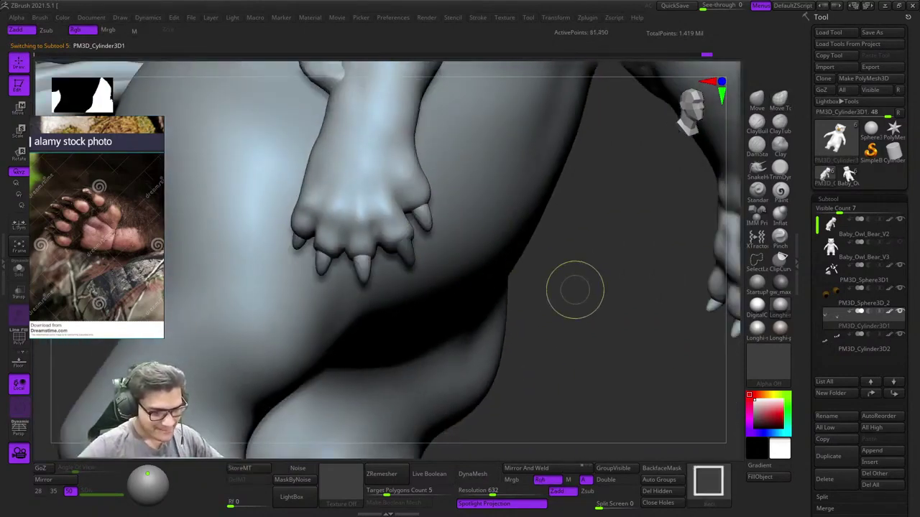
{"action": "left_click", "coordinate": [559, 308], "text": "ctrl"}
{"action": "key", "text": "w"}
{"action": "right_click_drag", "start_coordinate": [468, 265], "coordinate": [464, 324], "text": "ctrl"}
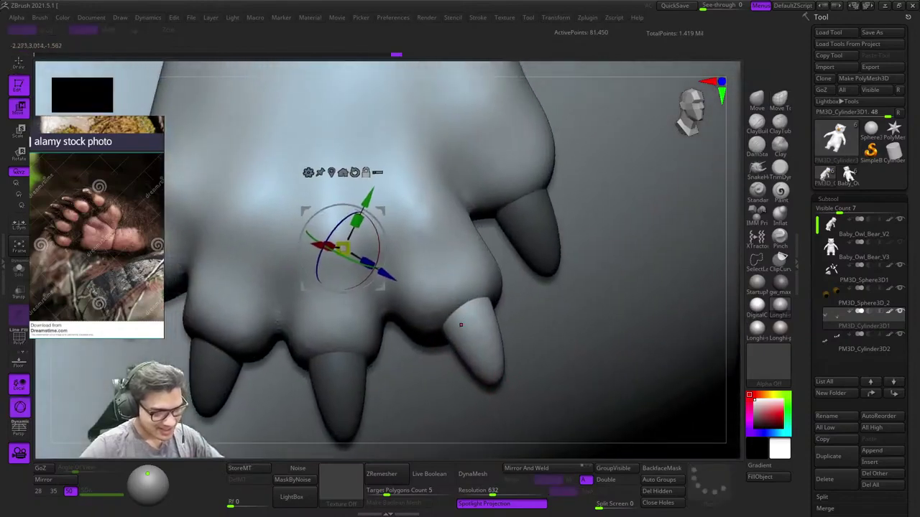
{"action": "left_click", "coordinate": [469, 323], "text": "alt"}
{"action": "left_click_drag", "start_coordinate": [515, 291], "coordinate": [511, 286]}
{"action": "key", "text": "q"}
{"action": "right_click_drag", "start_coordinate": [511, 286], "coordinate": [511, 244], "text": "ctrl"}
{"action": "left_click_drag", "start_coordinate": [641, 334], "coordinate": [657, 342], "text": "ctrl"}
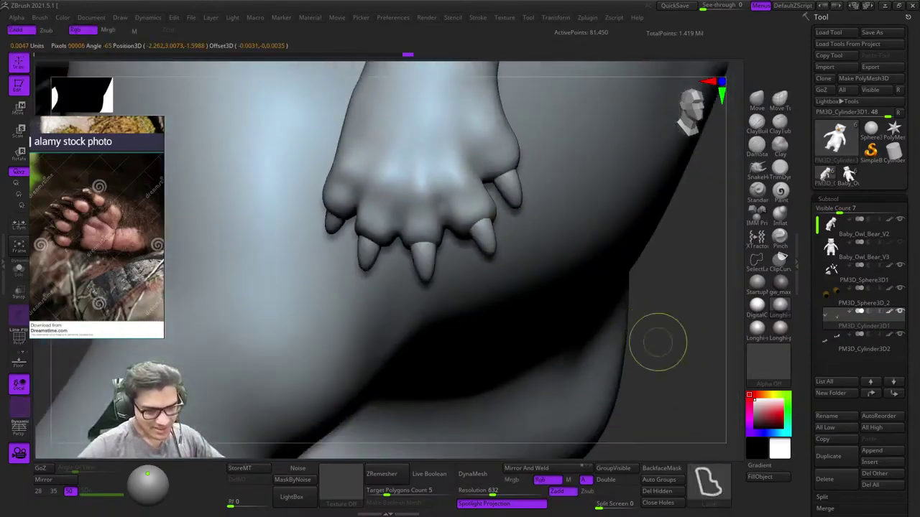
Step: Mask all hand claws except the thumb claw and move it up into the thumb tip
{"action": "left_click", "coordinate": [508, 197], "text": "ctrl+shift"}
{"action": "left_click", "coordinate": [657, 287], "text": "ctrl+shift"}
{"action": "left_click", "coordinate": [659, 285], "text": "ctrl"}
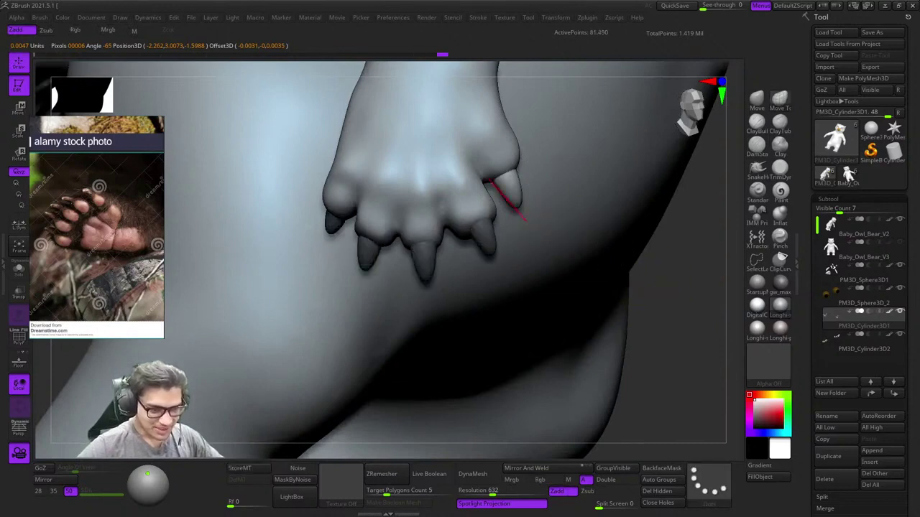
{"action": "right_click_drag", "start_coordinate": [508, 200], "coordinate": [529, 343], "text": "ctrl"}
{"action": "key", "text": "w"}
{"action": "left_click", "coordinate": [529, 305], "text": "alt"}
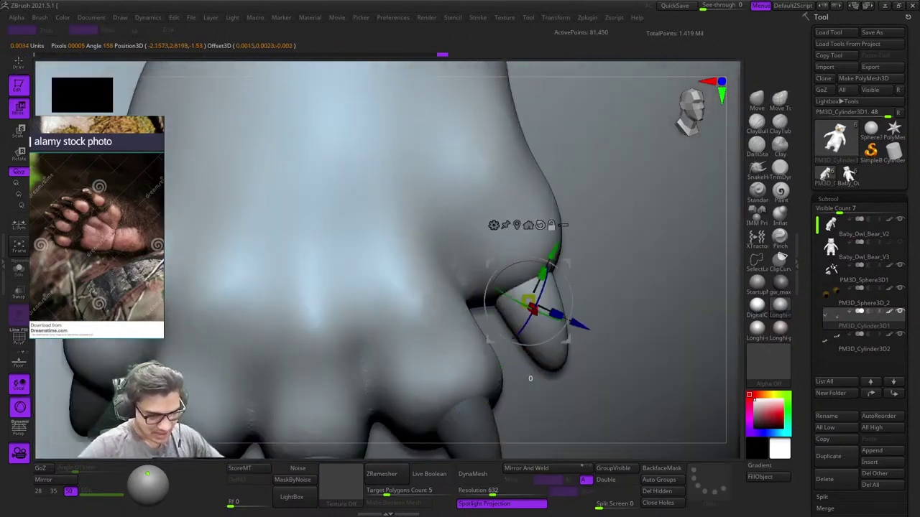
{"action": "left_click_drag", "start_coordinate": [493, 337], "coordinate": [490, 330]}
{"action": "key", "text": "q"}
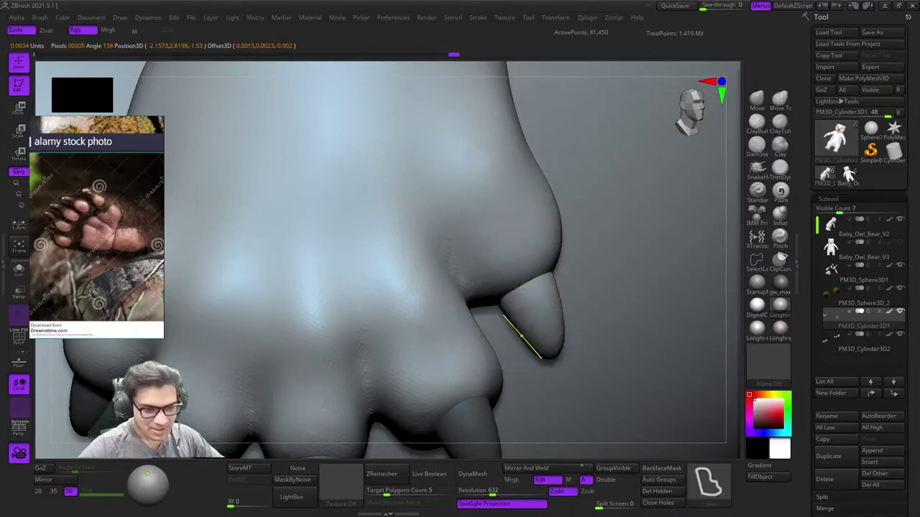
Step: Switch to the PM3D_Cylinder3D2 foot claws and move only the end claw opposite the big toe up into its toe
{"action": "mouse_move", "coordinate": [522, 337]}
{"action": "right_mouse_down", "text": "ctrl"}
{"action": "mouse_move", "coordinate": [474, 236]}
{"action": "mouse_move", "coordinate": [513, 283]}
{"action": "mouse_move", "coordinate": [449, 278]}
{"action": "mouse_move", "coordinate": [470, 360]}
{"action": "mouse_move", "coordinate": [432, 337]}
{"action": "mouse_move", "coordinate": [540, 337]}
{"action": "mouse_move", "coordinate": [519, 266]}
{"action": "mouse_move", "coordinate": [485, 260]}
{"action": "mouse_move", "coordinate": [462, 191]}
{"action": "mouse_move", "coordinate": [537, 383]}
{"action": "mouse_move", "coordinate": [480, 230]}
{"action": "right_mouse_up", "text": "ctrl"}
{"action": "right_click_drag", "start_coordinate": [480, 230], "coordinate": [531, 335]}
{"action": "left_click", "coordinate": [557, 389], "text": "alt"}
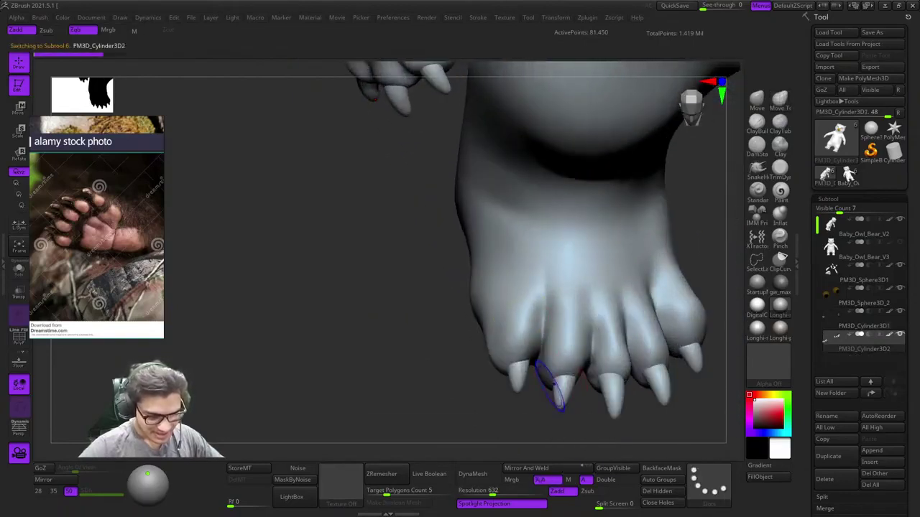
{"action": "right_click_drag", "start_coordinate": [554, 390], "coordinate": [482, 351]}
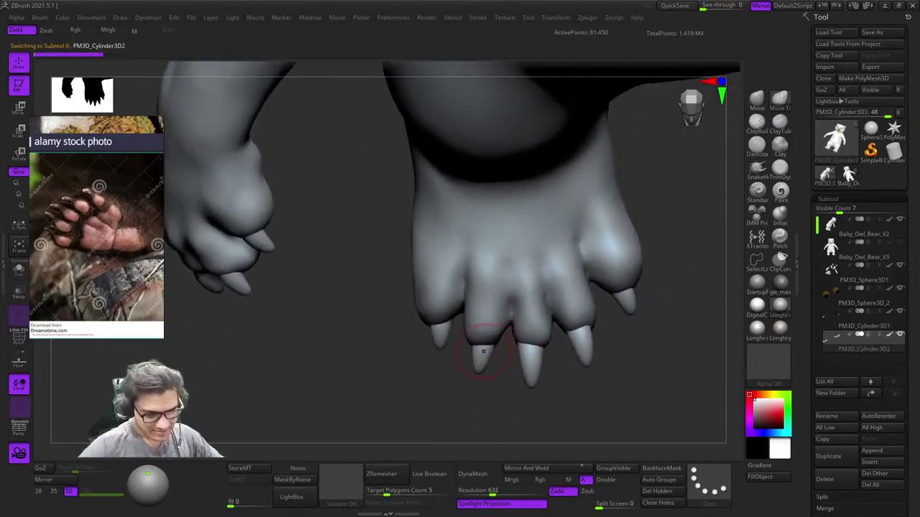
{"action": "left_click", "coordinate": [436, 347], "text": "ctrl+shift"}
{"action": "left_click", "coordinate": [421, 393], "text": "ctrl+shift"}
{"action": "left_click", "coordinate": [421, 393], "text": "ctrl"}
{"action": "right_click_drag", "start_coordinate": [421, 393], "coordinate": [470, 433], "text": "ctrl"}
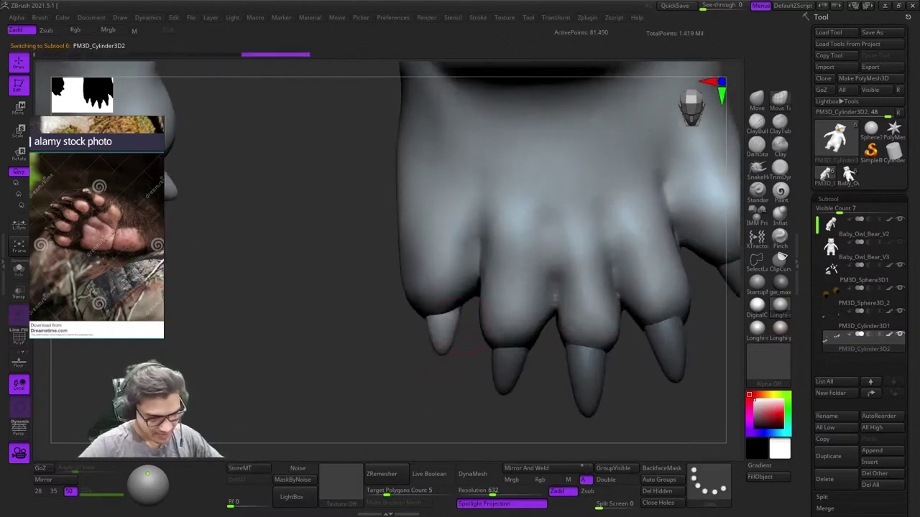
{"action": "key", "text": "w"}
{"action": "left_click", "coordinate": [583, 246]}
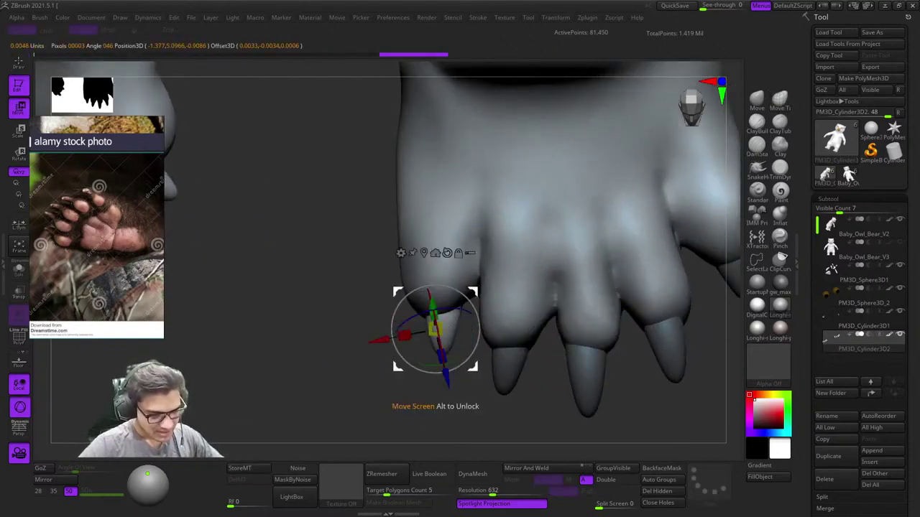
{"action": "key", "text": "q"}
{"action": "right_click_drag", "start_coordinate": [492, 404], "coordinate": [459, 387], "text": "alt"}
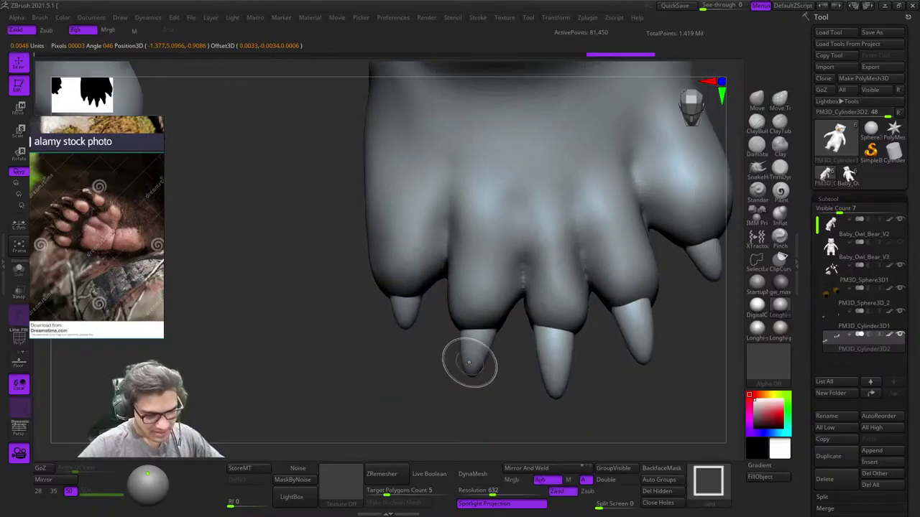
Step: Mask the other foot claws, then rotate and reposition the second claw, next to the one opposite the big toe
{"action": "left_click", "coordinate": [470, 361], "text": "ctrl+shift"}
{"action": "left_click", "coordinate": [468, 398], "text": "ctrl"}
{"action": "left_click", "coordinate": [437, 408], "text": "ctrl+shift"}
{"action": "left_click", "coordinate": [437, 408], "text": "ctrl"}
{"action": "key", "text": "w"}
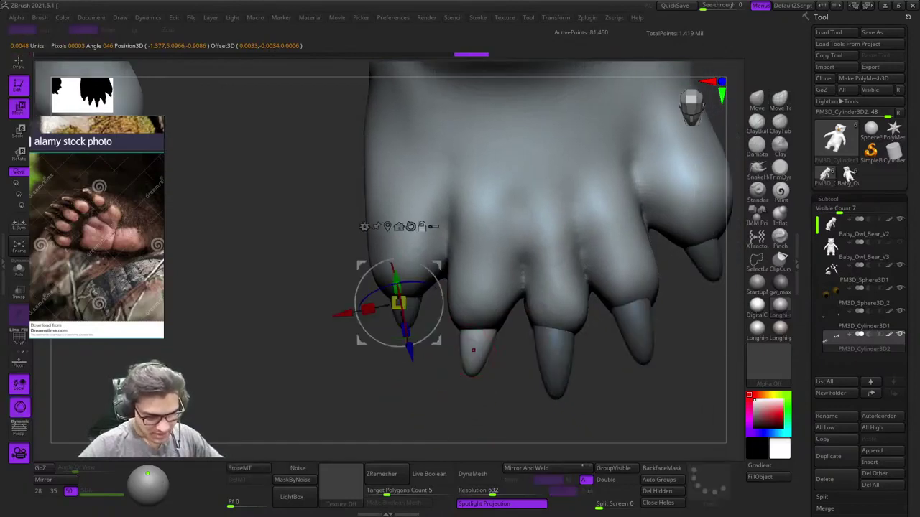
{"action": "left_click", "coordinate": [471, 348], "text": "alt"}
{"action": "left_click", "coordinate": [486, 272], "text": "alt"}
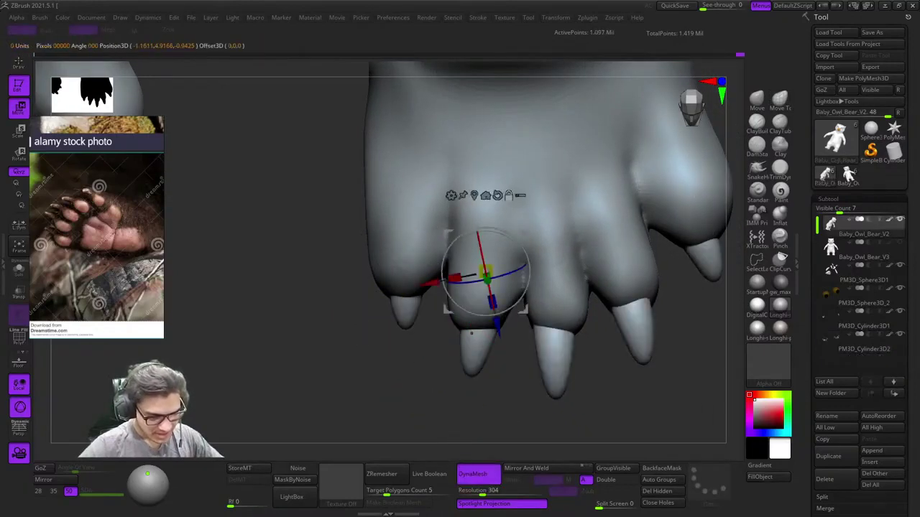
{"action": "left_click", "coordinate": [472, 333], "text": "alt"}
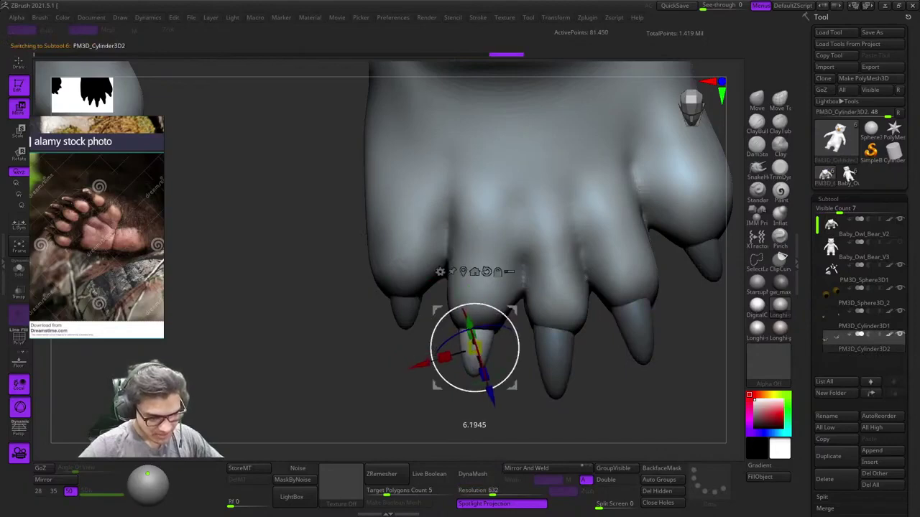
{"action": "key", "text": "q"}
{"action": "left_click_drag", "start_coordinate": [564, 417], "coordinate": [503, 406], "text": "alt"}
Step: Mask the other foot claws, rotate and move the middle claw to fit its toe, and clear the mask
{"action": "left_click", "coordinate": [474, 348], "text": "ctrl+shift"}
{"action": "left_click", "coordinate": [509, 372], "text": "ctrl"}
{"action": "left_click", "coordinate": [514, 367], "text": "ctrl+shift"}
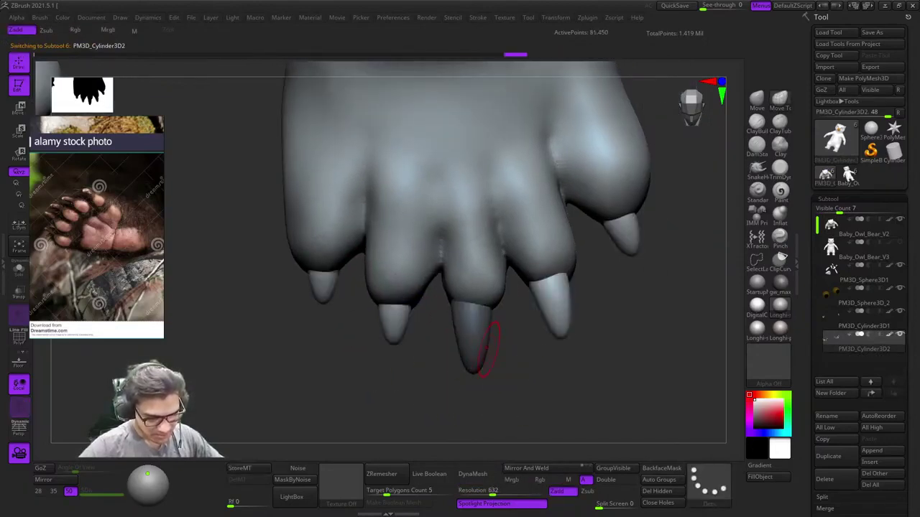
{"action": "key", "text": "w"}
{"action": "left_click", "coordinate": [511, 366], "text": "ctrl"}
{"action": "left_click_drag", "start_coordinate": [512, 368], "coordinate": [530, 394]}
{"action": "left_click", "coordinate": [474, 329]}
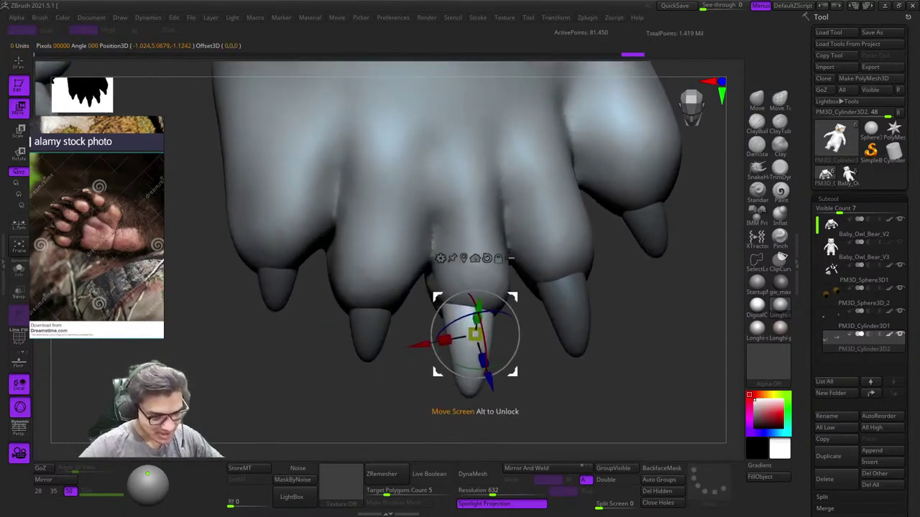
{"action": "right_click_drag", "start_coordinate": [476, 334], "coordinate": [495, 332]}
{"action": "left_click_drag", "start_coordinate": [521, 370], "coordinate": [517, 343]}
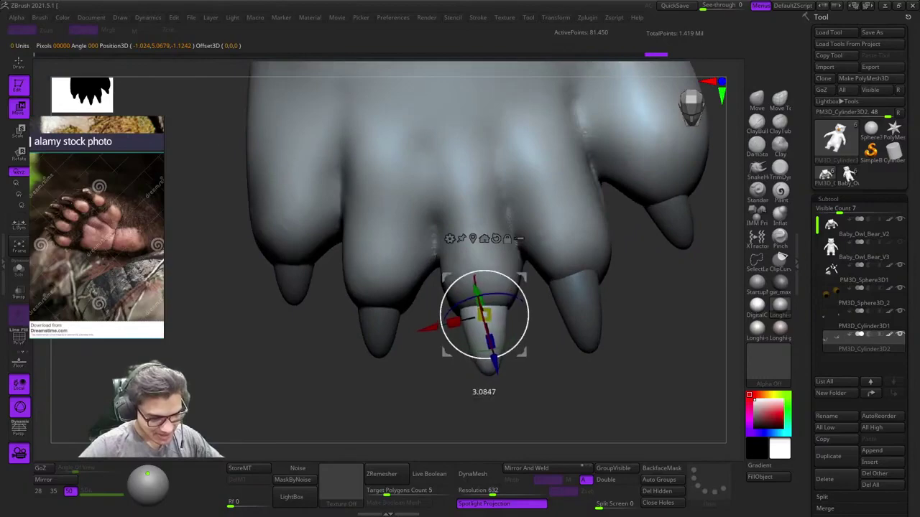
{"action": "right_click_drag", "start_coordinate": [526, 346], "coordinate": [539, 289]}
{"action": "left_click_drag", "start_coordinate": [611, 288], "coordinate": [605, 287]}
{"action": "mouse_move", "coordinate": [575, 301]}
{"action": "right_mouse_down"}
{"action": "mouse_move", "coordinate": [467, 298]}
{"action": "mouse_move", "coordinate": [440, 277]}
{"action": "mouse_move", "coordinate": [437, 316]}
{"action": "mouse_move", "coordinate": [496, 377]}
{"action": "right_mouse_up"}
{"action": "key", "text": "q"}
{"action": "left_click_drag", "start_coordinate": [496, 377], "coordinate": [510, 395], "text": "ctrl"}
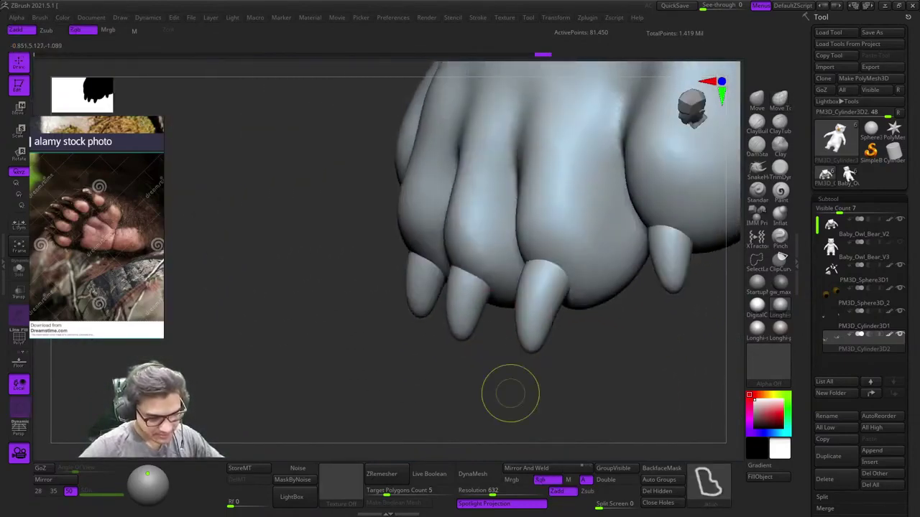
Step: Mask all foot claws except the one beside the big toe, then move and rotate it to line up with its toe
{"action": "left_click", "coordinate": [538, 309], "text": "ctrl+shift"}
{"action": "right_click_drag", "start_coordinate": [535, 316], "coordinate": [503, 345], "text": "ctrl"}
{"action": "right_click_drag", "start_coordinate": [503, 345], "coordinate": [482, 252], "text": "ctrl"}
{"action": "key", "text": "f"}
{"action": "key", "text": "f"}
{"action": "right_click_drag", "start_coordinate": [482, 251], "coordinate": [470, 369], "text": "ctrl"}
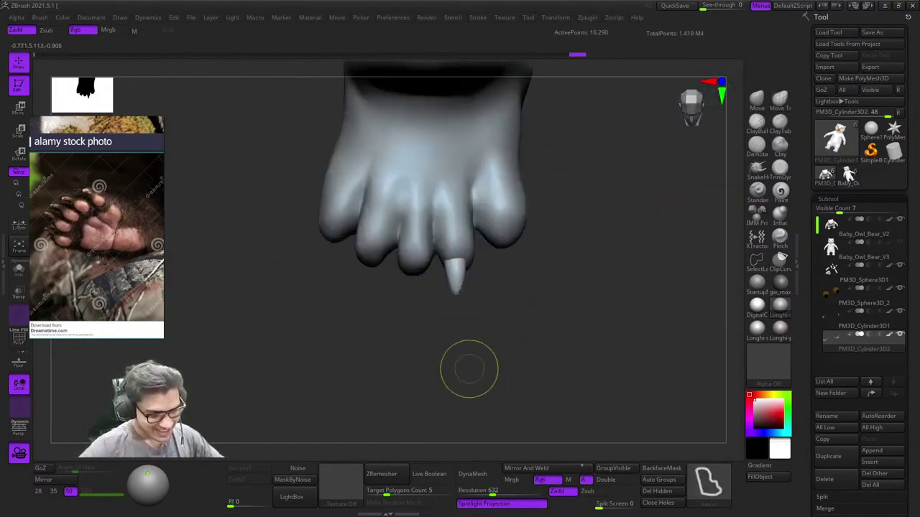
{"action": "right_click_drag", "start_coordinate": [464, 327], "coordinate": [460, 232], "text": "ctrl"}
{"action": "key", "text": "w"}
{"action": "left_click", "coordinate": [464, 289], "text": "alt"}
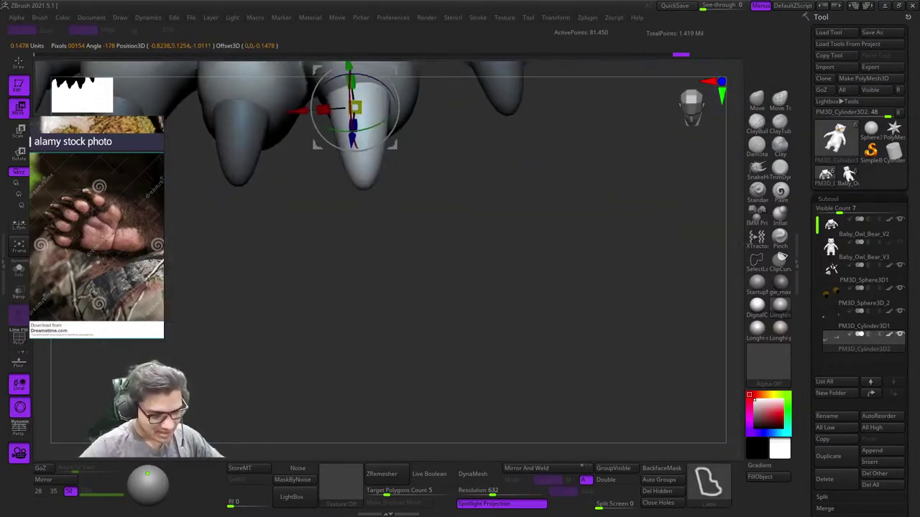
{"action": "right_click_drag", "start_coordinate": [388, 92], "coordinate": [431, 268], "text": "alt"}
{"action": "right_click_drag", "start_coordinate": [431, 267], "coordinate": [439, 238]}
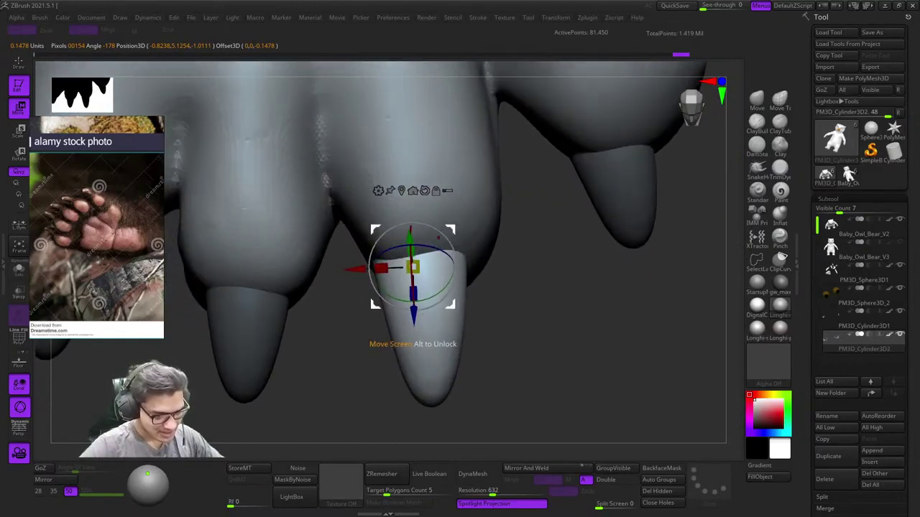
{"action": "left_click_drag", "start_coordinate": [355, 269], "coordinate": [378, 268]}
{"action": "left_click_drag", "start_coordinate": [482, 244], "coordinate": [478, 238]}
{"action": "left_click_drag", "start_coordinate": [440, 315], "coordinate": [428, 295]}
{"action": "right_click_drag", "start_coordinate": [429, 295], "coordinate": [425, 263], "text": "ctrl"}
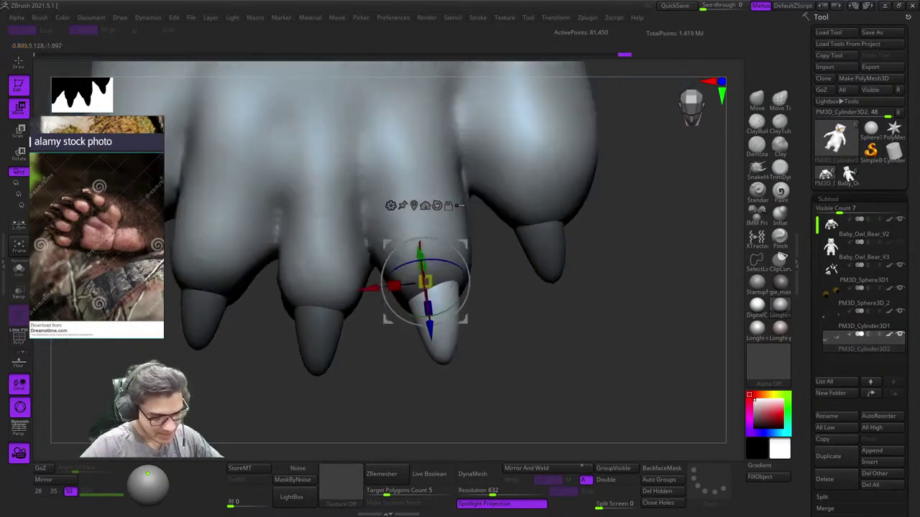
Step: Nudge the claw beside the big toe along its axis from underneath the foot, and clear the mask
{"action": "mouse_move", "coordinate": [425, 316]}
{"action": "right_mouse_down"}
{"action": "mouse_move", "coordinate": [410, 298]}
{"action": "mouse_move", "coordinate": [424, 273]}
{"action": "mouse_move", "coordinate": [402, 194]}
{"action": "mouse_move", "coordinate": [416, 280]}
{"action": "right_mouse_up"}
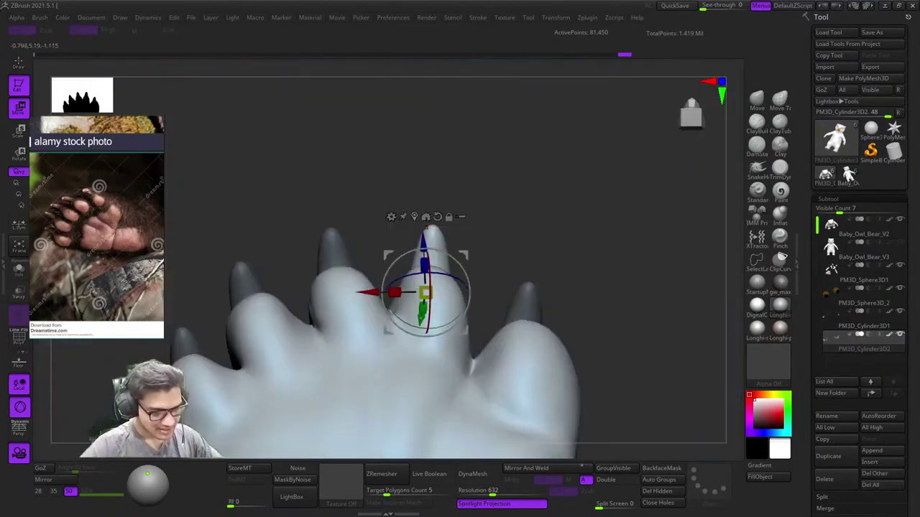
{"action": "left_click_drag", "start_coordinate": [423, 310], "coordinate": [424, 312]}
{"action": "key", "text": "q"}
{"action": "left_click_drag", "start_coordinate": [513, 238], "coordinate": [529, 255], "text": "ctrl"}
Step: Mask all foot claws except the big toe's, centre the gizmo near it, and move it onto the toe tip
{"action": "right_click_drag", "start_coordinate": [518, 241], "coordinate": [513, 224]}
{"action": "left_click", "coordinate": [526, 243], "text": "ctrl+shift"}
{"action": "left_click", "coordinate": [558, 189], "text": "ctrl"}
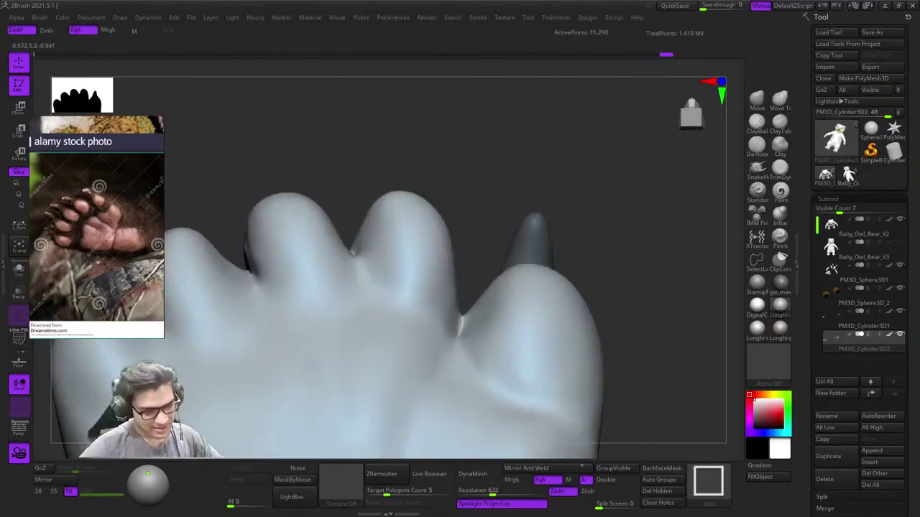
{"action": "left_click", "coordinate": [558, 189], "text": "ctrl+shift"}
{"action": "right_click_drag", "start_coordinate": [558, 189], "coordinate": [494, 199], "text": "alt"}
{"action": "key", "text": "w"}
{"action": "key", "text": "ctrl+i"}
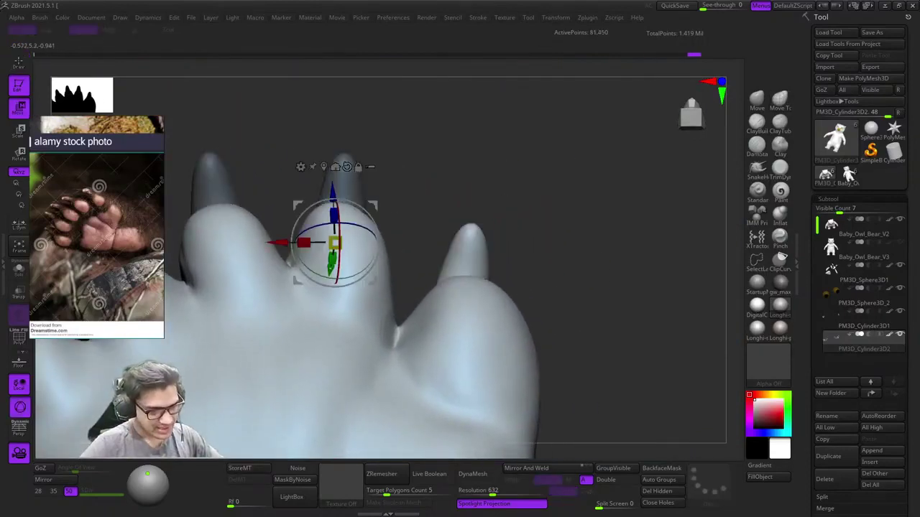
{"action": "left_click", "coordinate": [478, 247], "text": "alt"}
{"action": "left_click", "coordinate": [489, 171], "text": "alt"}
{"action": "left_click", "coordinate": [467, 171], "text": "alt"}
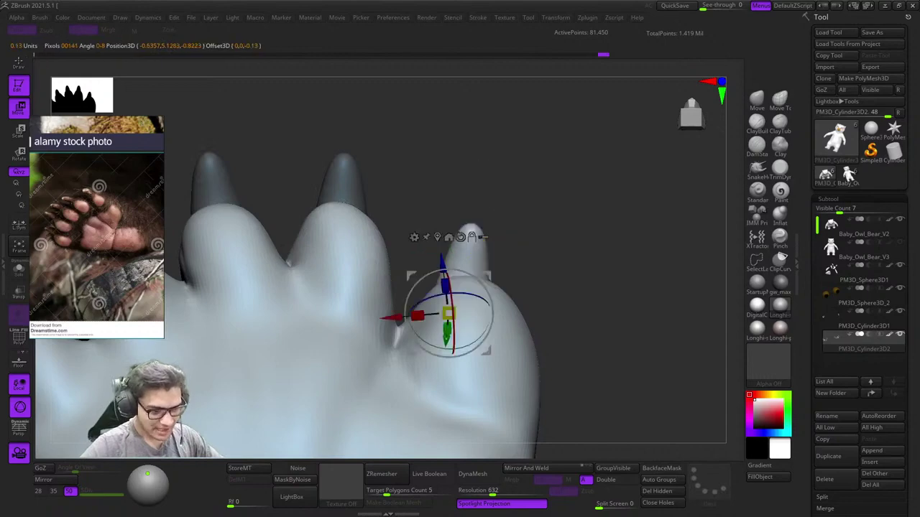
{"action": "left_click_drag", "start_coordinate": [489, 280], "coordinate": [505, 285]}
Step: Nudge the big toe's claw slightly upward while viewing the foot from the front
{"action": "right_click_drag", "start_coordinate": [505, 285], "coordinate": [502, 399]}
{"action": "right_click_drag", "start_coordinate": [505, 267], "coordinate": [508, 304], "text": "ctrl"}
{"action": "left_click_drag", "start_coordinate": [504, 273], "coordinate": [503, 264]}
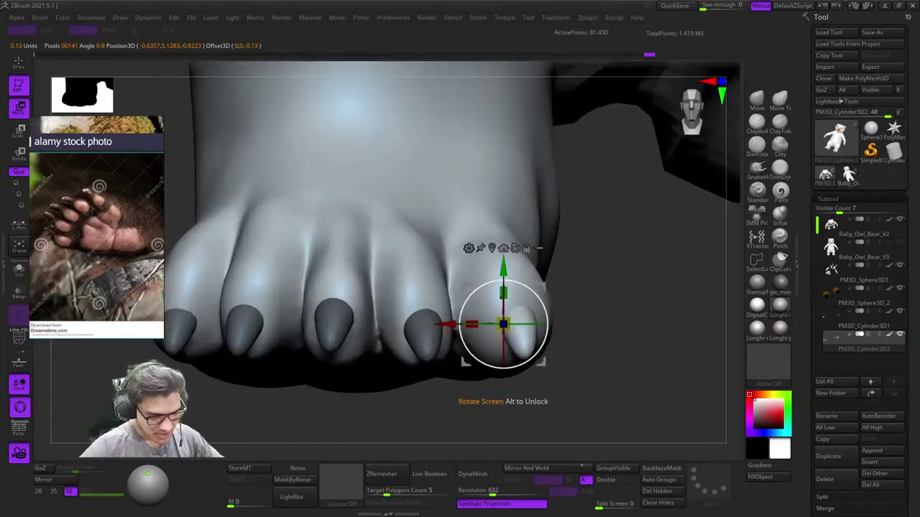
{"action": "right_click_drag", "start_coordinate": [407, 309], "coordinate": [494, 306], "text": "alt"}
{"action": "key", "text": "ctrl+i"}
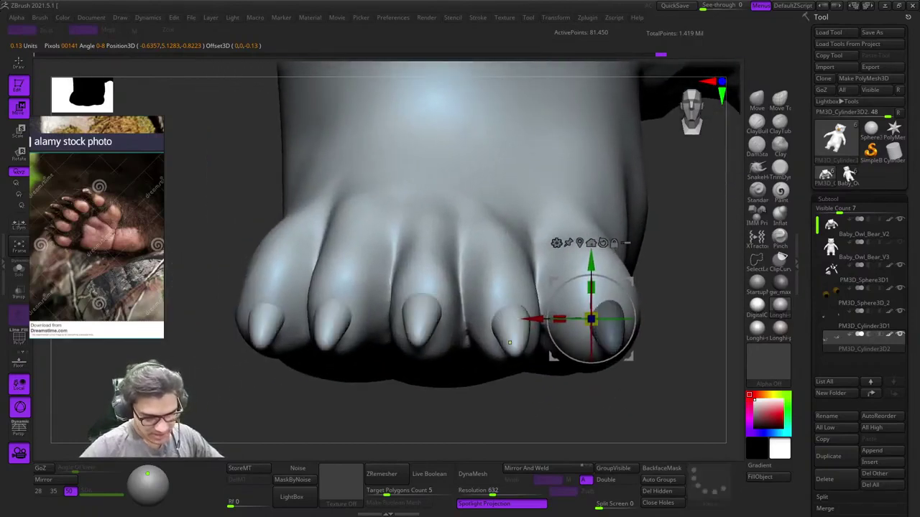
{"action": "key", "text": "q"}
{"action": "left_click", "coordinate": [510, 336], "text": "ctrl+shift"}
{"action": "left_click", "coordinate": [499, 416], "text": "ctrl"}
{"action": "left_click", "coordinate": [498, 419], "text": "ctrl+shift"}
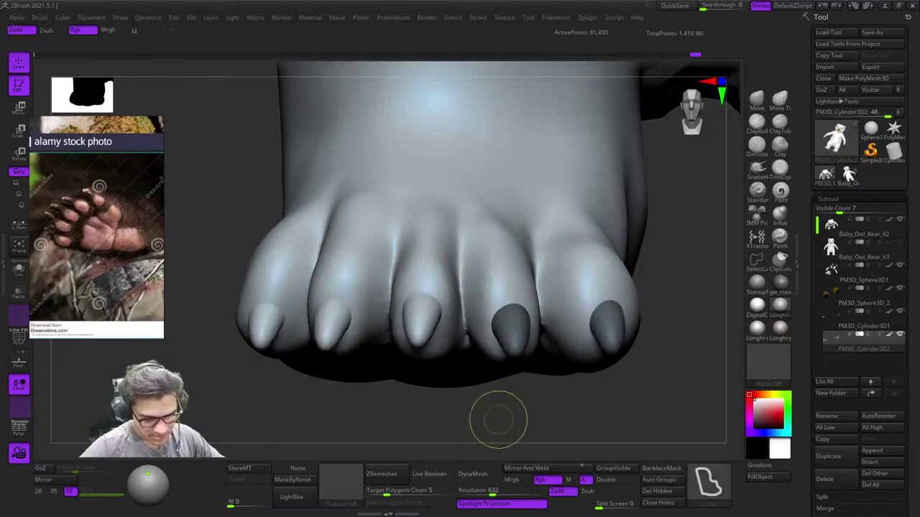
{"action": "left_click_drag", "start_coordinate": [498, 420], "coordinate": [512, 431], "text": "ctrl"}
Step: Mask all foot claws except the one beside the big toe, nudge the move gizmo slightly upward, and clear the mask
{"action": "left_click", "coordinate": [507, 347], "text": "ctrl+shift"}
{"action": "left_click", "coordinate": [496, 411], "text": "ctrl"}
{"action": "left_click", "coordinate": [490, 423], "text": "ctrl+shift"}
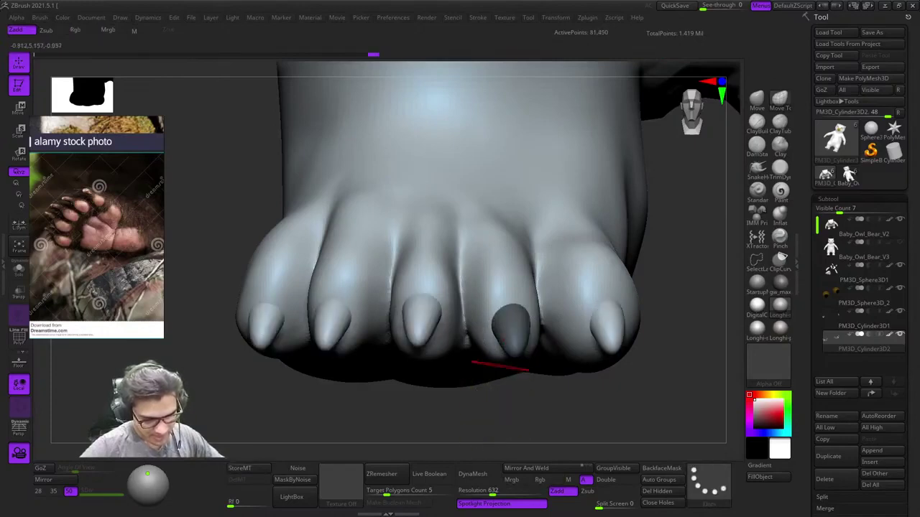
{"action": "key", "text": "w"}
{"action": "key", "text": "ctrl+i"}
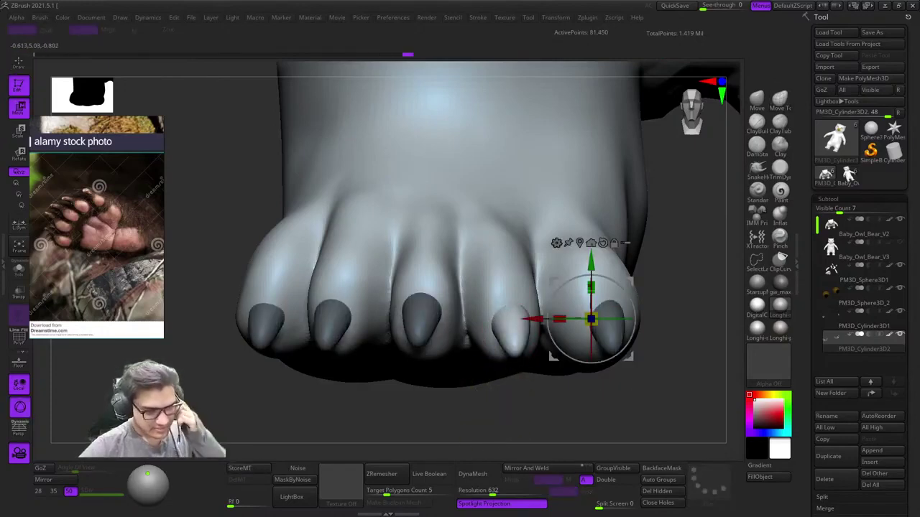
{"action": "left_click_drag", "start_coordinate": [591, 263], "coordinate": [591, 260]}
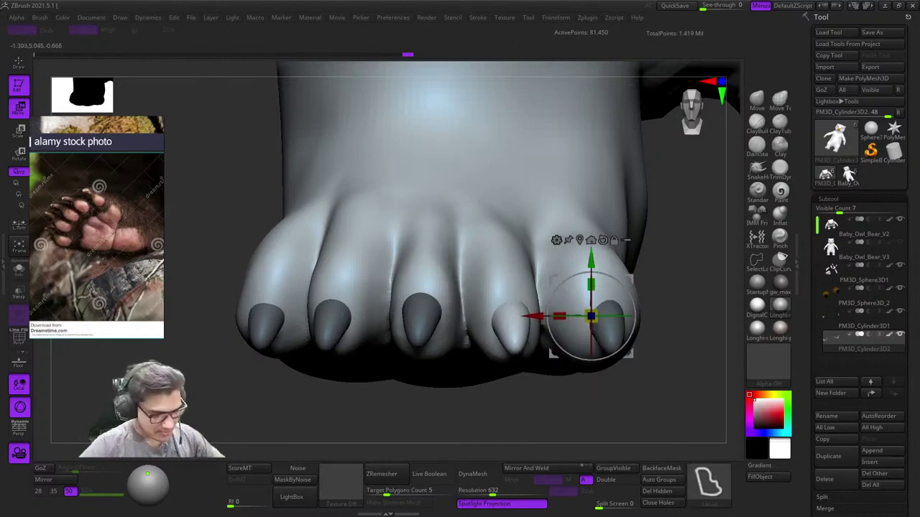
{"action": "left_click_drag", "start_coordinate": [460, 417], "coordinate": [474, 430], "text": "ctrl"}
{"action": "mouse_move", "coordinate": [467, 424]}
{"action": "left_mouse_down", "text": "alt"}
{"action": "mouse_move", "coordinate": [460, 359]}
{"action": "mouse_move", "coordinate": [452, 388]}
{"action": "mouse_move", "coordinate": [448, 365]}
{"action": "left_mouse_up", "text": "alt"}
Step: Return to Draw mode and make the Baby_Owl_Bear_V2 body the active subtool
{"action": "key", "text": "q"}
{"action": "key", "text": "shift+f"}
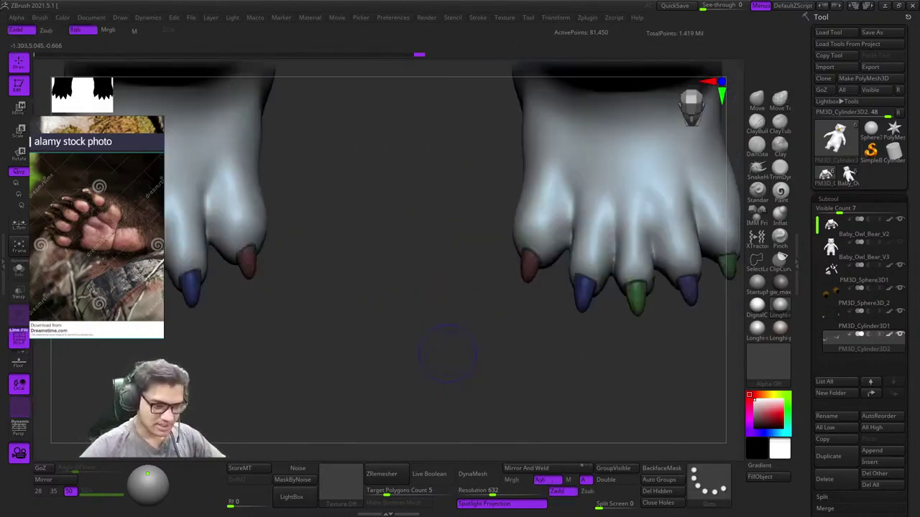
{"action": "key", "text": "shift+f"}
{"action": "key", "text": "f"}
{"action": "right_click_drag", "start_coordinate": [448, 353], "coordinate": [474, 281], "text": "shift"}
{"action": "left_click", "coordinate": [467, 294], "text": "alt"}
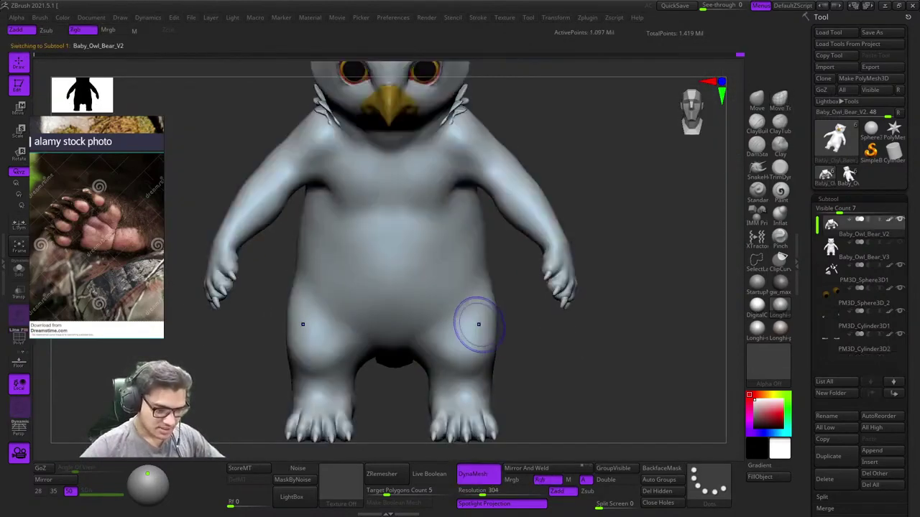
Step: Examine the whole owl bear from several angles, checking its proportions and fitted claws
{"action": "right_click_drag", "start_coordinate": [479, 325], "coordinate": [471, 277]}
{"action": "right_click_drag", "start_coordinate": [471, 276], "coordinate": [483, 241]}
{"action": "key", "text": "shift+f"}
{"action": "key", "text": "shift+f"}
{"action": "right_click_drag", "start_coordinate": [482, 241], "coordinate": [474, 281]}
{"action": "key", "text": "shift+f"}
{"action": "key", "text": "shift+f"}
{"action": "right_click_drag", "start_coordinate": [528, 173], "coordinate": [590, 209], "text": "ctrl"}
{"action": "right_click_drag", "start_coordinate": [591, 209], "coordinate": [575, 162]}
{"action": "right_click_drag", "start_coordinate": [575, 162], "coordinate": [592, 166]}
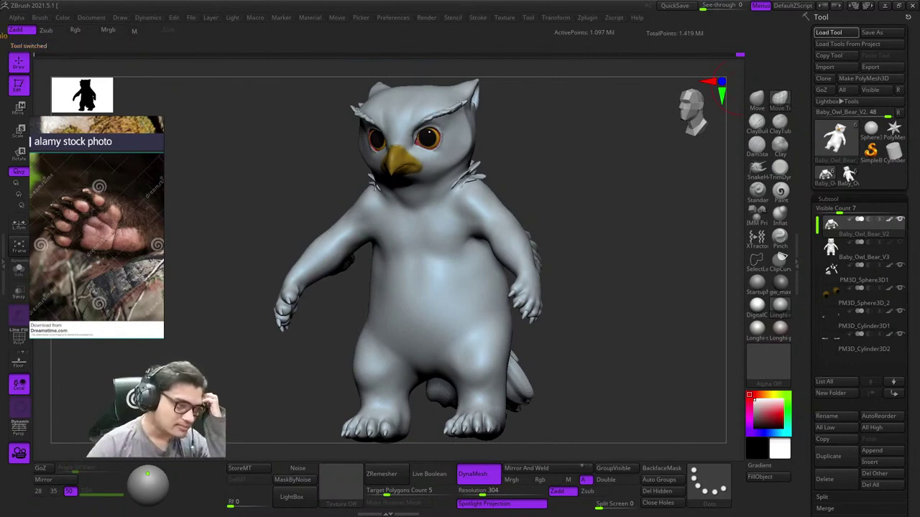
Step: Switch between the loaded owl bear tools and body subtools to compare the smooth and feathered versions
{"action": "left_click", "coordinate": [861, 248]}
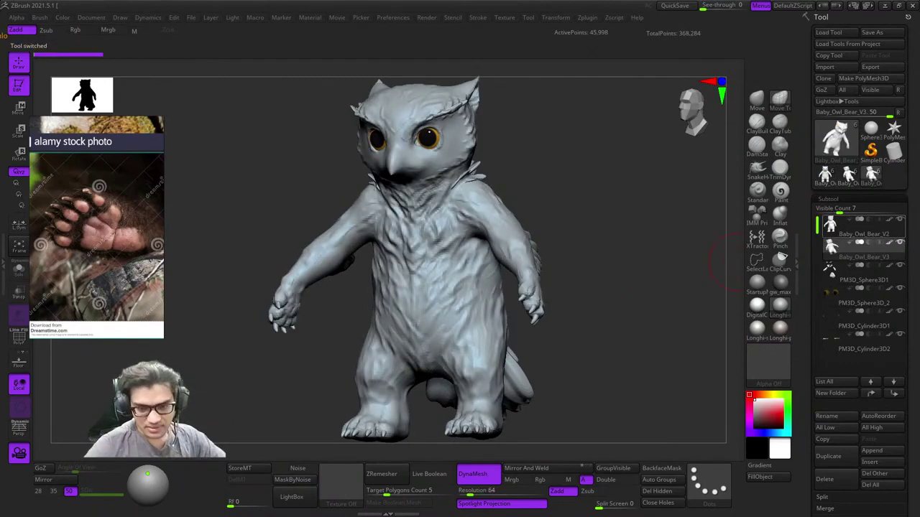
{"action": "left_click", "coordinate": [861, 226]}
{"action": "left_click", "coordinate": [899, 242]}
{"action": "left_click", "coordinate": [825, 175]}
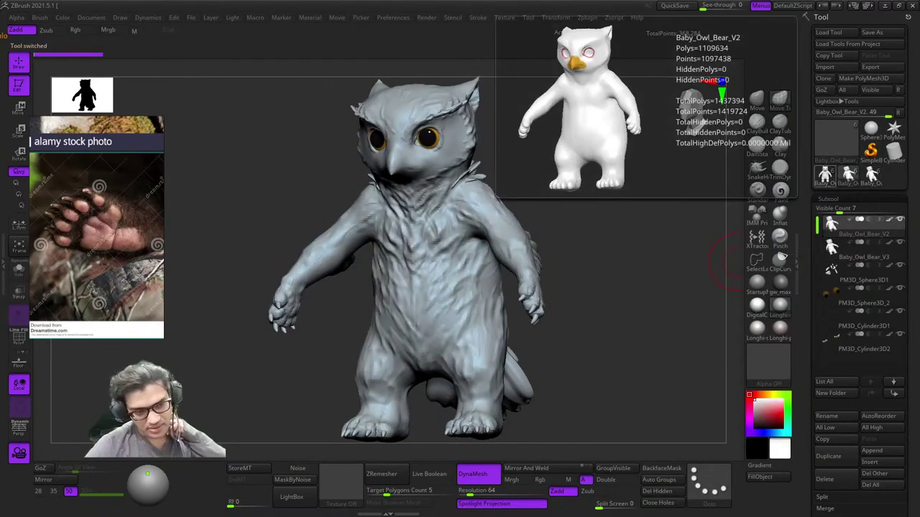
{"action": "left_click", "coordinate": [871, 174]}
{"action": "left_click", "coordinate": [825, 174]}
{"action": "left_click", "coordinate": [848, 175]}
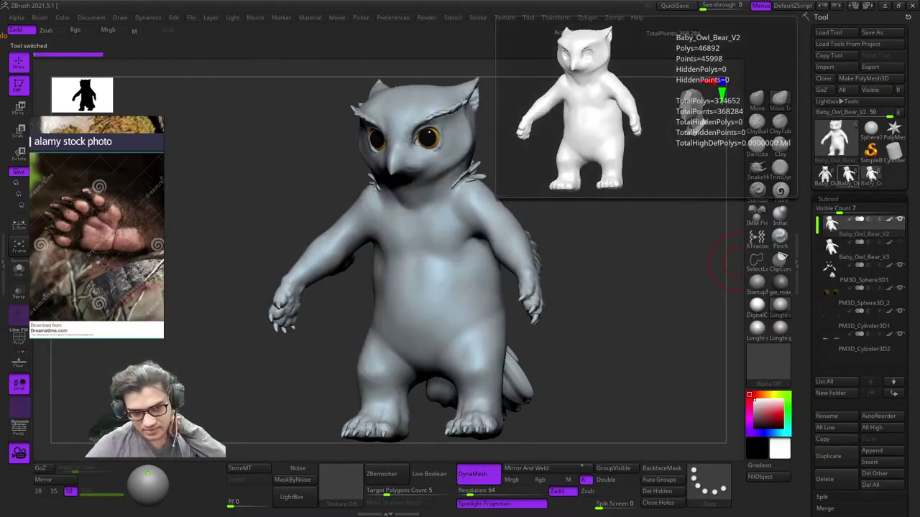
{"action": "left_click", "coordinate": [849, 175]}
{"action": "left_click", "coordinate": [871, 174]}
{"action": "left_click", "coordinate": [848, 175]}
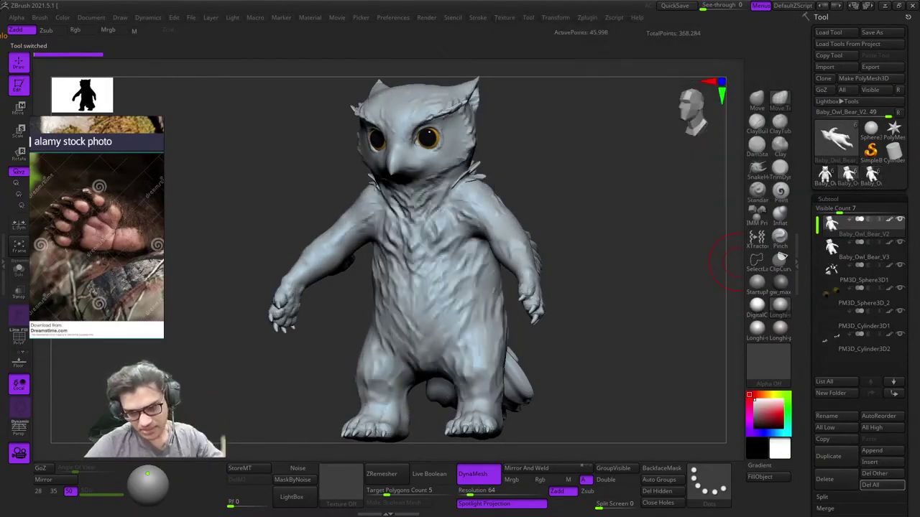
Step: Delete all subtools of the redundant Baby_Owl_Bear_V2 tool and switch between the two remaining owl bear tools
{"action": "left_click", "coordinate": [882, 485]}
{"action": "left_click", "coordinate": [748, 506]}
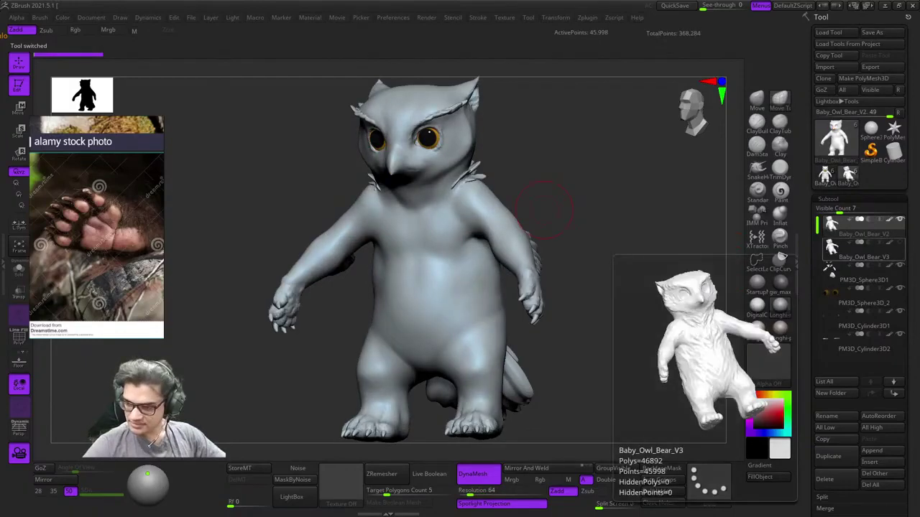
{"action": "left_click", "coordinate": [825, 175]}
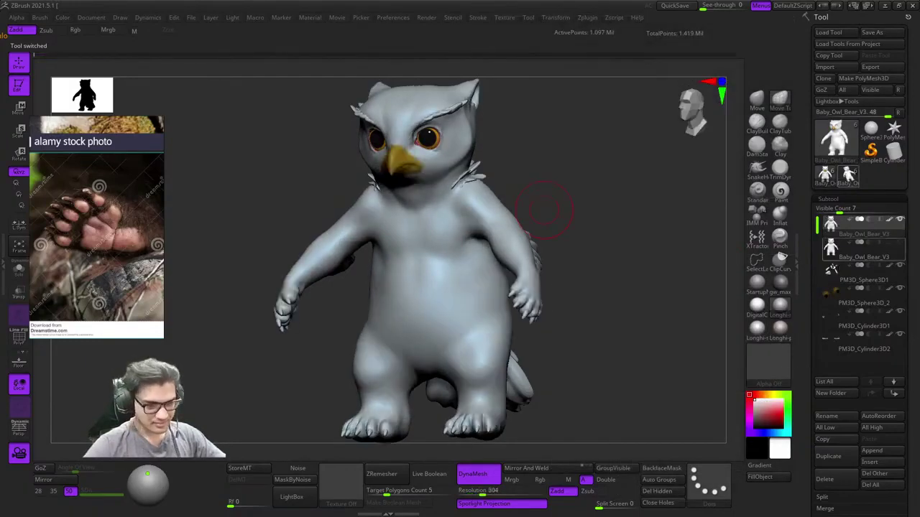
{"action": "left_click", "coordinate": [848, 175]}
{"action": "left_click", "coordinate": [825, 176]}
Step: Compare the two owl bear tools beside a canvas snapshot of the earlier version, and clear the canvas
{"action": "right_click_drag", "start_coordinate": [636, 276], "coordinate": [647, 261], "text": "shift"}
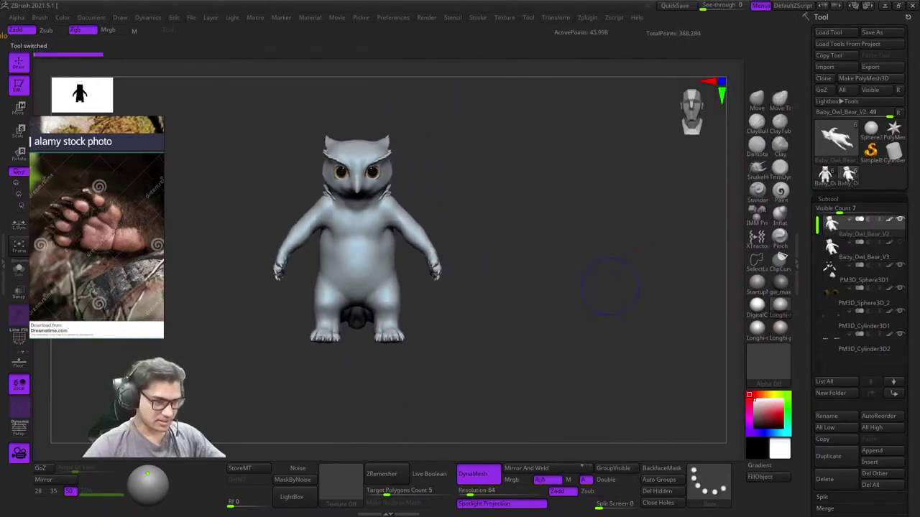
{"action": "key", "text": "shift+s"}
{"action": "left_click_drag", "start_coordinate": [506, 294], "coordinate": [699, 303], "text": "alt"}
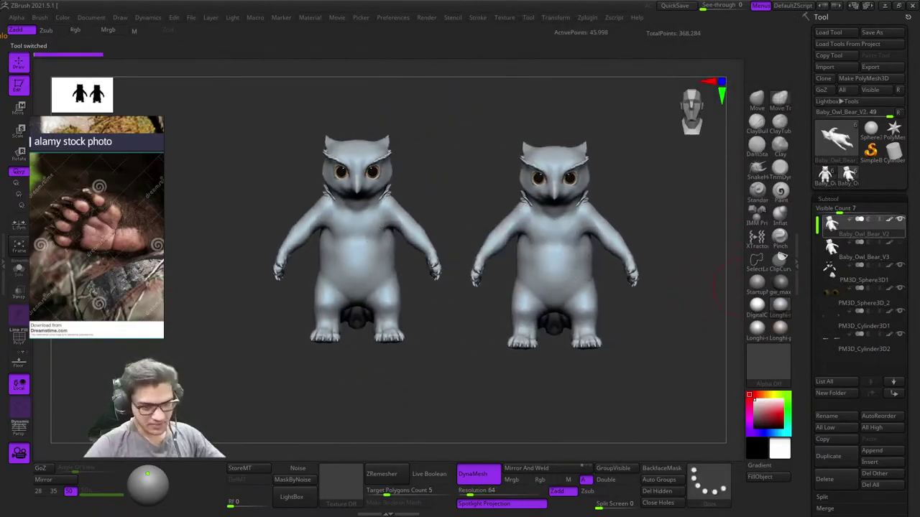
{"action": "left_click", "coordinate": [825, 175]}
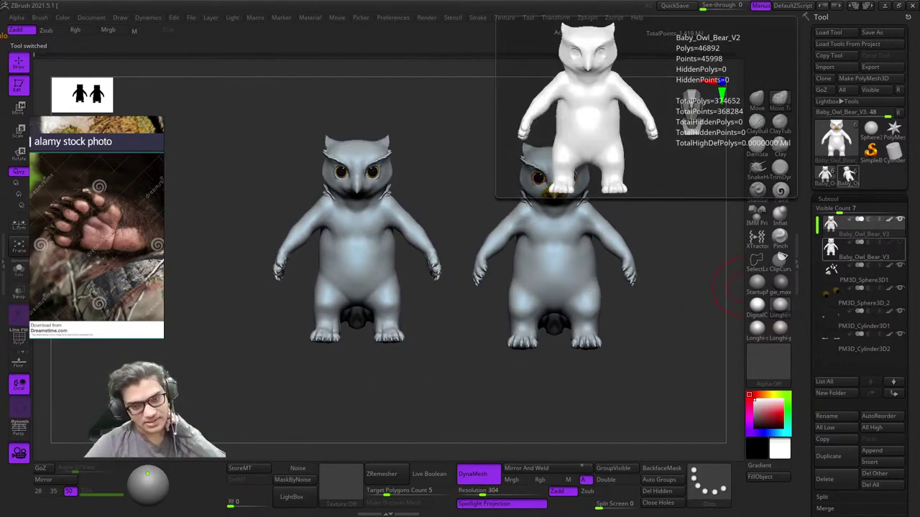
{"action": "left_click", "coordinate": [847, 175]}
{"action": "left_click", "coordinate": [825, 175]}
{"action": "left_click_drag", "start_coordinate": [684, 346], "coordinate": [656, 357]}
{"action": "key", "text": "ctrl+n"}
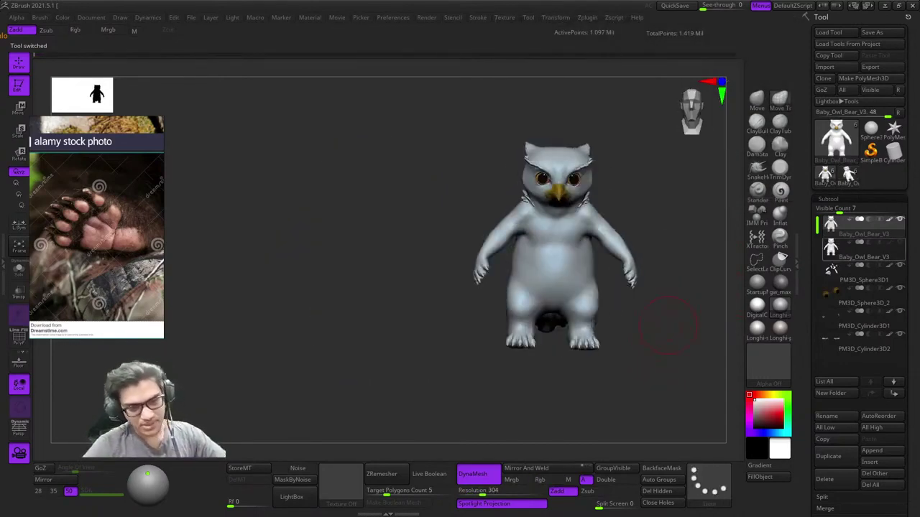
Step: Examine the owl bear's wireframe and the feathered body subtool's polygroups from the front, back and side
{"action": "key", "text": "f"}
{"action": "key", "text": "shift+f"}
{"action": "key", "text": "shift+f"}
{"action": "key", "text": "shift+f"}
{"action": "key", "text": "shift+f"}
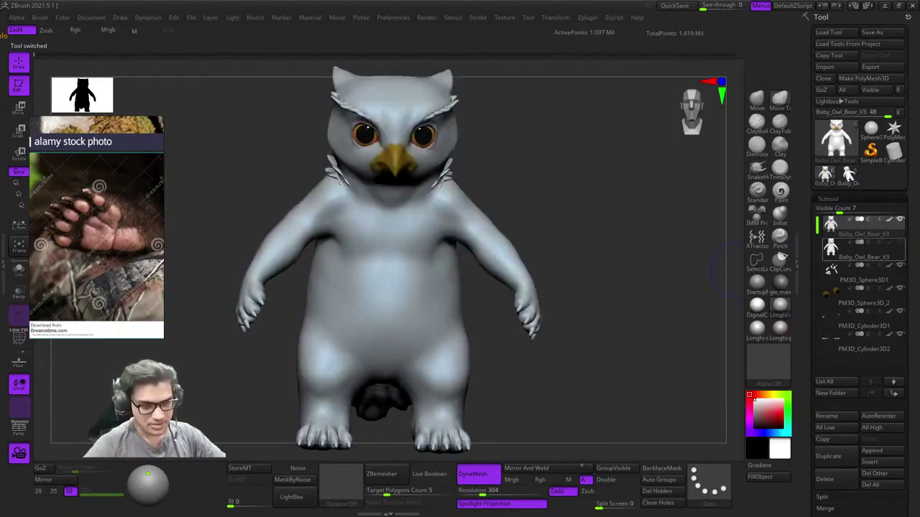
{"action": "key", "text": "shift+f"}
{"action": "key", "text": "shift+f"}
{"action": "right_click_drag", "start_coordinate": [673, 315], "coordinate": [581, 261], "text": "ctrl"}
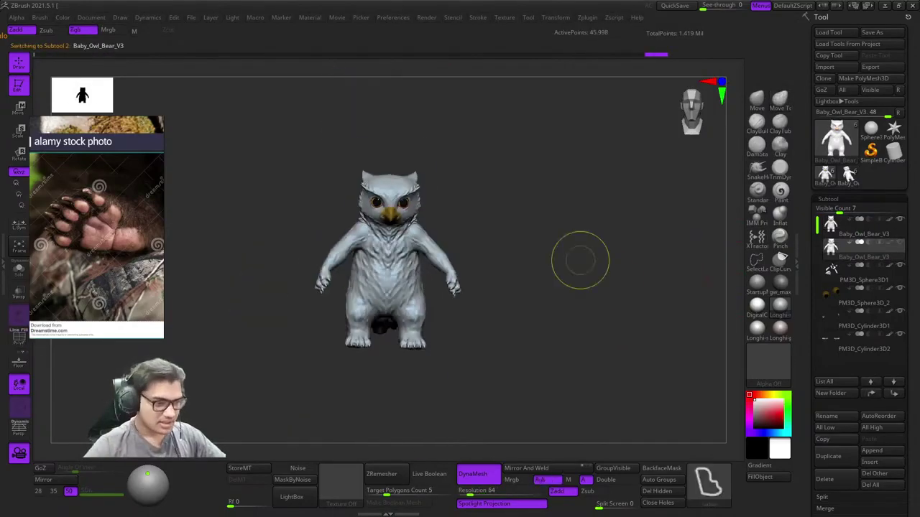
{"action": "mouse_move", "coordinate": [581, 260]}
{"action": "left_mouse_down"}
{"action": "mouse_move", "coordinate": [588, 278]}
{"action": "mouse_move", "coordinate": [551, 281]}
{"action": "left_mouse_up"}
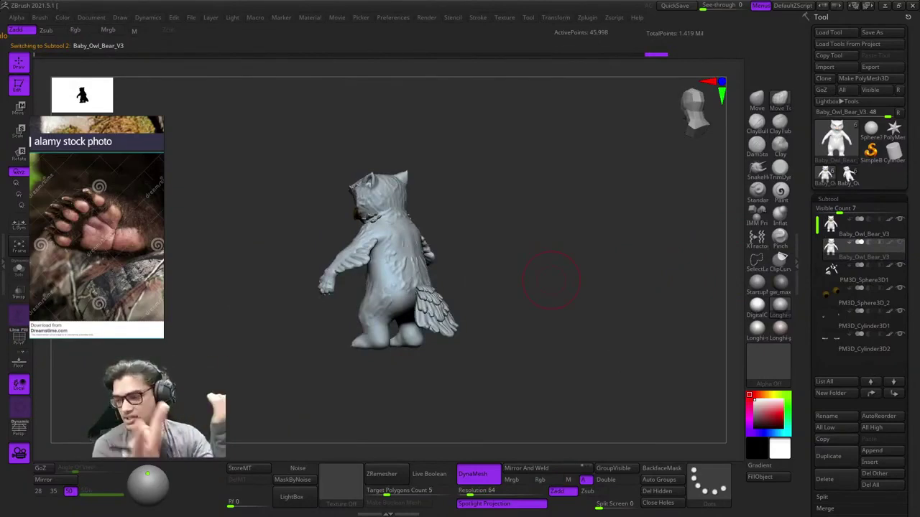
{"action": "left_click_drag", "start_coordinate": [564, 269], "coordinate": [660, 257]}
{"action": "key", "text": "shift+f"}
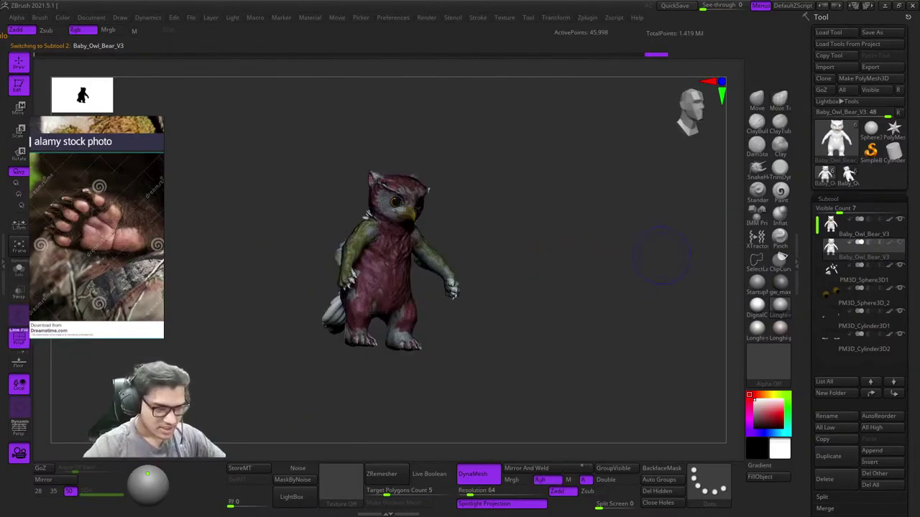
{"action": "key", "text": "shift+f"}
{"action": "key", "text": "f"}
Step: Select the smooth Baby_Owl_Bear_V3 body subtool, check its wireframe, and duplicate it
{"action": "left_click", "coordinate": [861, 227]}
{"action": "key", "text": "f"}
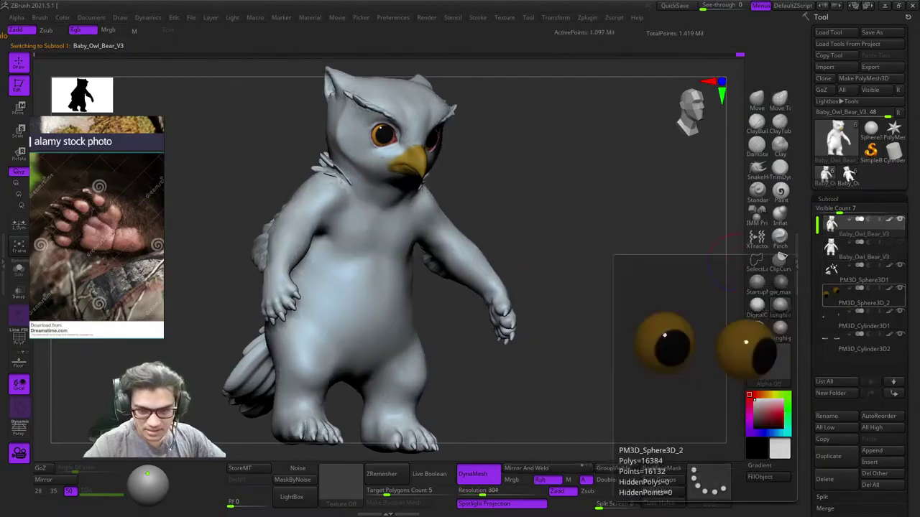
{"action": "key", "text": "shift+f"}
{"action": "key", "text": "shift+f"}
{"action": "left_click", "coordinate": [827, 456]}
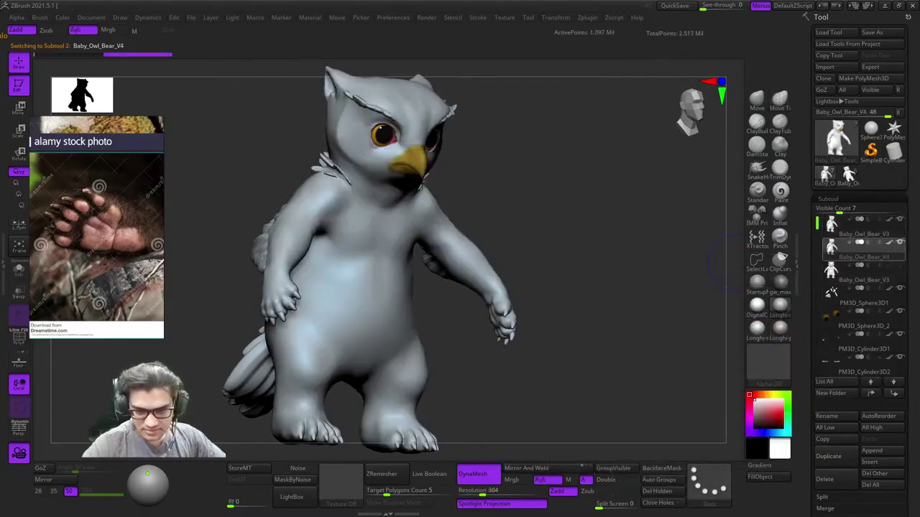
Step: Hide the other subtools and isolate the duplicated body with Solo in a front view
{"action": "left_click", "coordinate": [899, 243]}
{"action": "left_click", "coordinate": [899, 220]}
{"action": "left_click", "coordinate": [780, 99]}
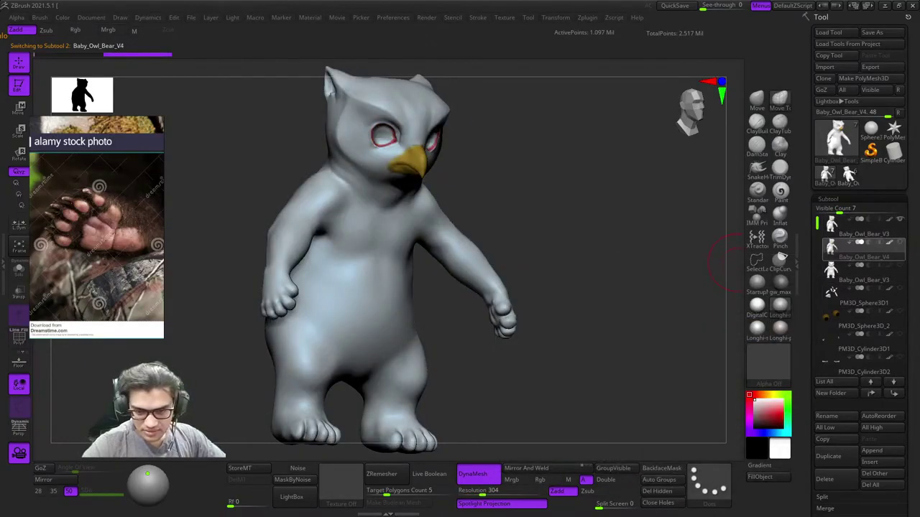
{"action": "key", "text": "shift+f"}
{"action": "key", "text": "shift+f"}
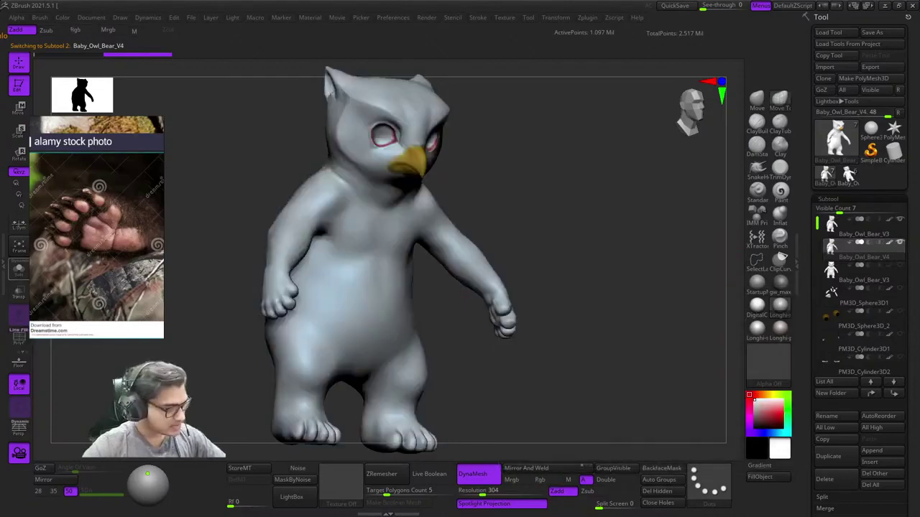
{"action": "left_click_drag", "start_coordinate": [533, 249], "coordinate": [544, 247], "text": "shift"}
{"action": "key", "text": "shift+f"}
{"action": "key", "text": "shift+f"}
{"action": "key", "text": "f"}
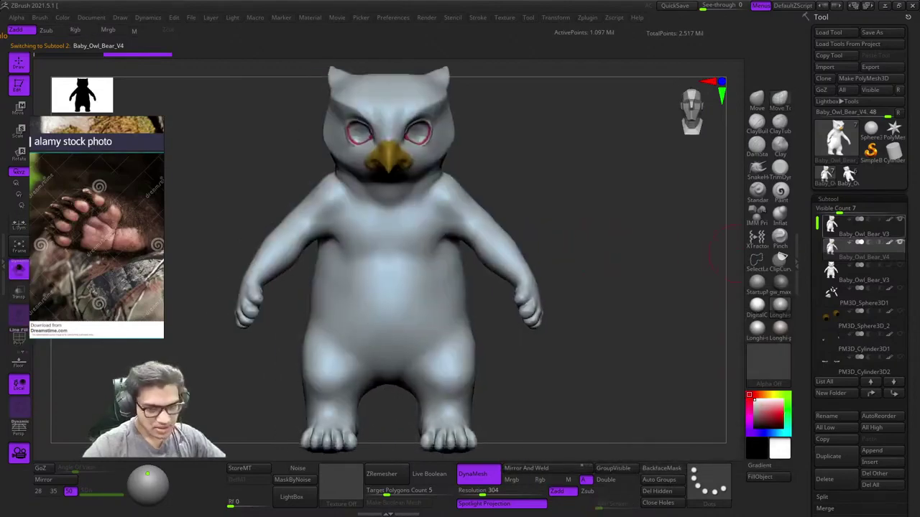
Step: Open the ZRemesher geometry settings for the duplicated body in place of the DynaMesh settings
{"action": "left_click", "coordinate": [839, 228]}
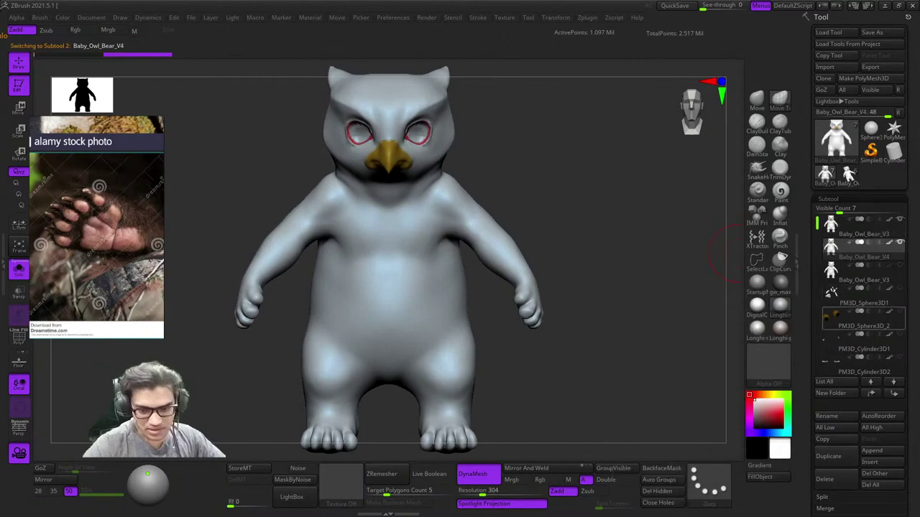
{"action": "left_click_drag", "start_coordinate": [908, 496], "coordinate": [908, 61]}
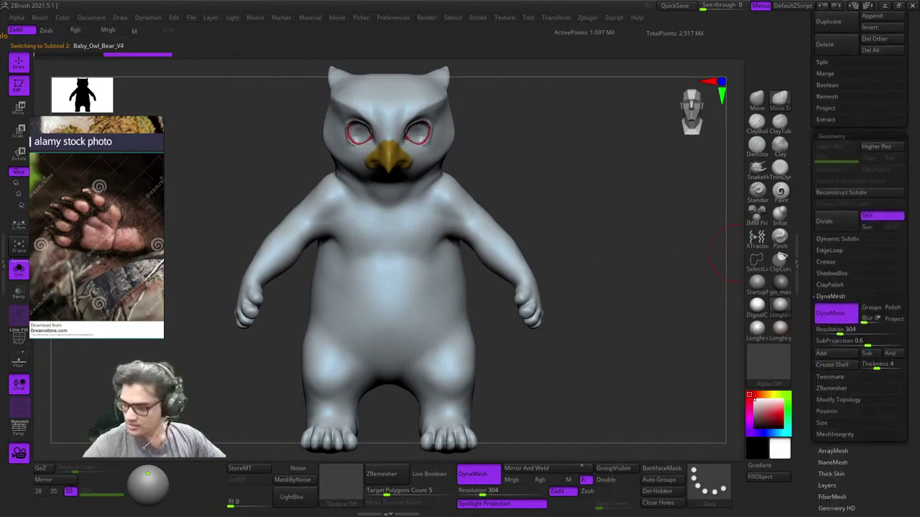
{"action": "scroll", "coordinate": [860, 312], "scroll_direction": "down", "scroll_amount": 2}
{"action": "left_click_drag", "start_coordinate": [553, 196], "coordinate": [638, 204]}
{"action": "key", "text": "shift+f"}
{"action": "key", "text": "shift+f"}
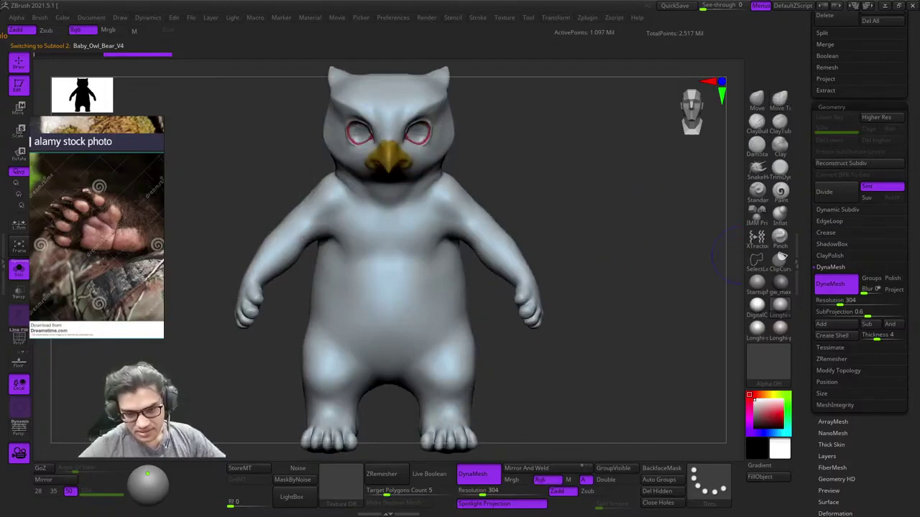
{"action": "left_click", "coordinate": [830, 267]}
{"action": "left_click", "coordinate": [831, 290]}
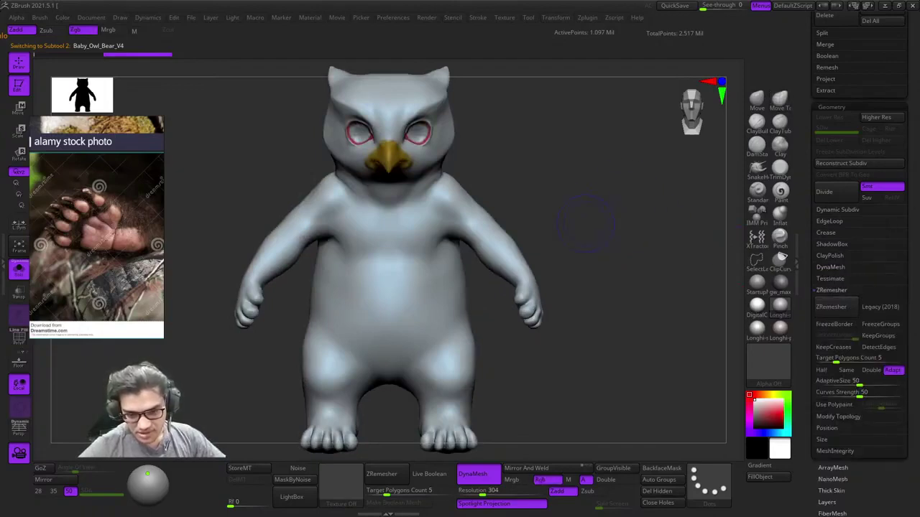
Step: Examine the duplicated body's mesh density, zooming in on the head, eye sockets and beak
{"action": "right_click_drag", "start_coordinate": [588, 225], "coordinate": [643, 207], "text": "alt"}
{"action": "right_click_drag", "start_coordinate": [611, 266], "coordinate": [556, 284]}
{"action": "key", "text": "shift+f"}
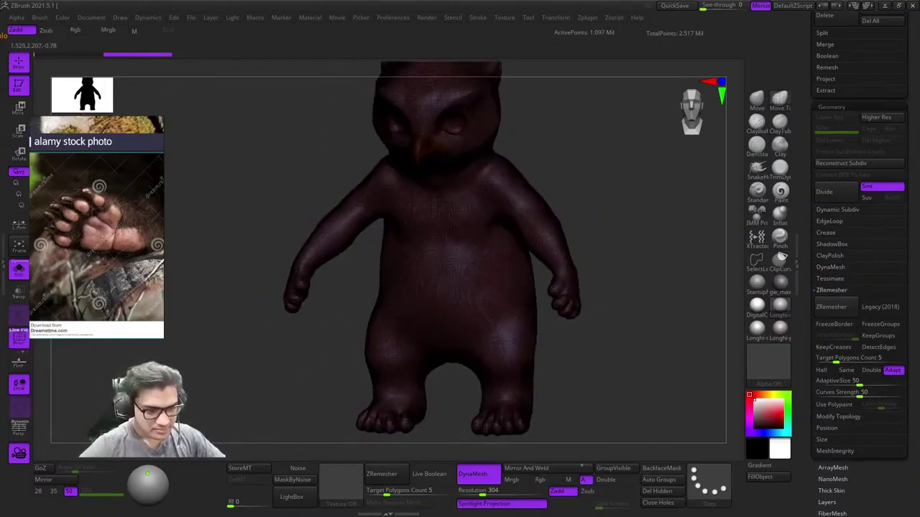
{"action": "key", "text": "shift+f"}
{"action": "right_click_drag", "start_coordinate": [395, 133], "coordinate": [453, 232]}
{"action": "right_click_drag", "start_coordinate": [453, 232], "coordinate": [415, 296], "text": "ctrl"}
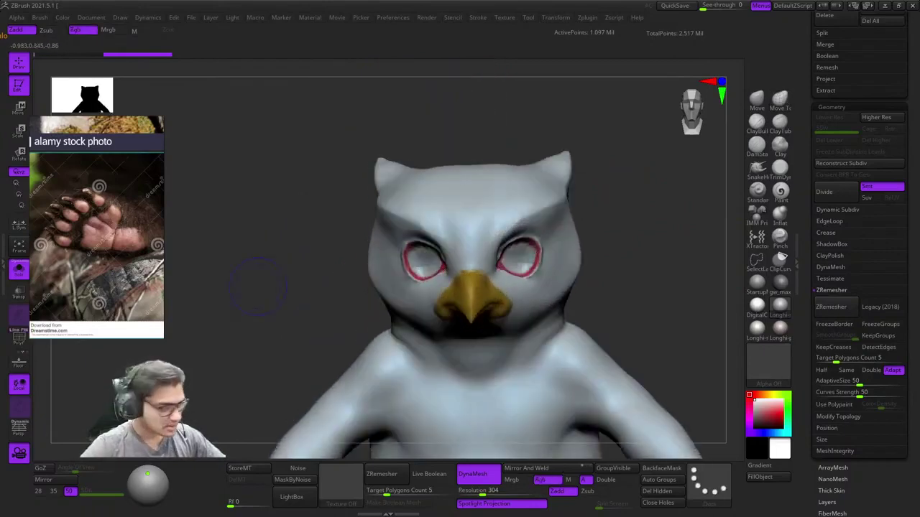
{"action": "key", "text": "shift+f"}
{"action": "key", "text": "shift+f"}
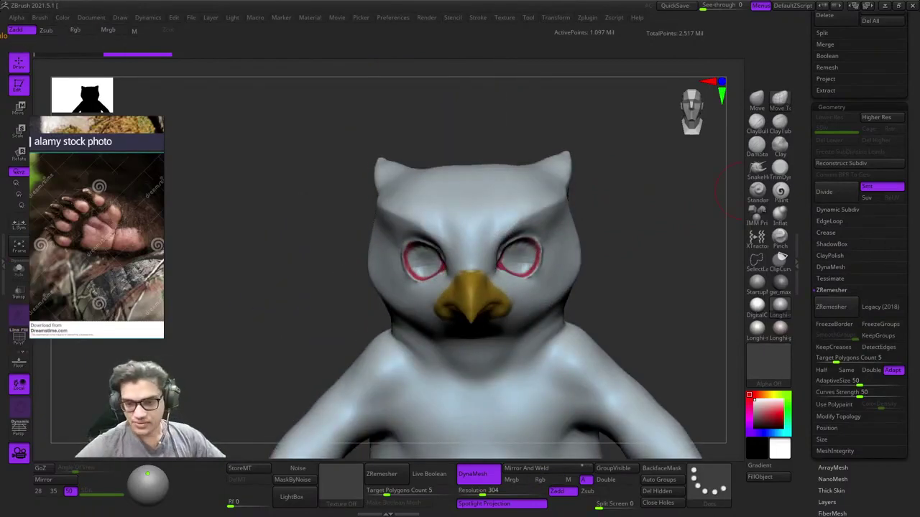
Step: Turn off the polypaint display across the subtools to show the duplicated body in plain grey
{"action": "left_click_drag", "start_coordinate": [911, 90], "coordinate": [910, 505]}
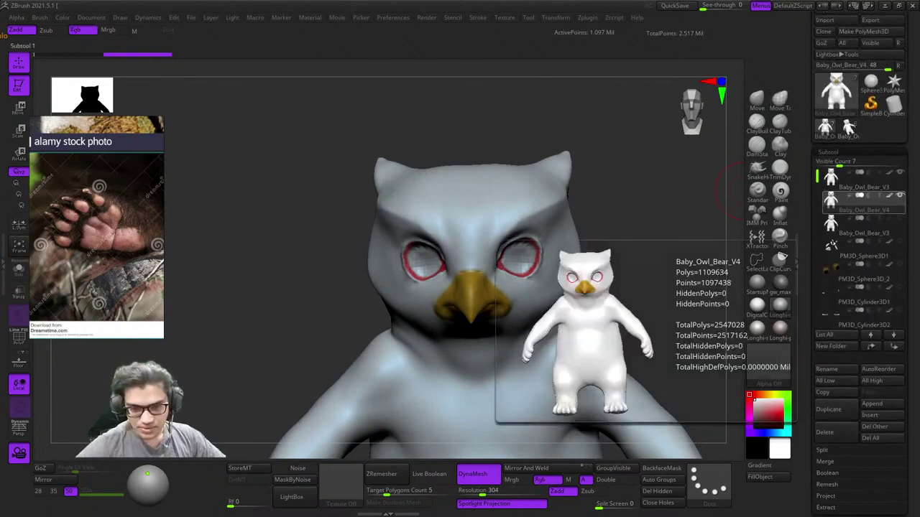
{"action": "left_click", "coordinate": [890, 195], "text": "shift"}
{"action": "mouse_move", "coordinate": [507, 263]}
{"action": "right_mouse_down"}
{"action": "mouse_move", "coordinate": [463, 248]}
{"action": "mouse_move", "coordinate": [440, 251]}
{"action": "right_mouse_up"}
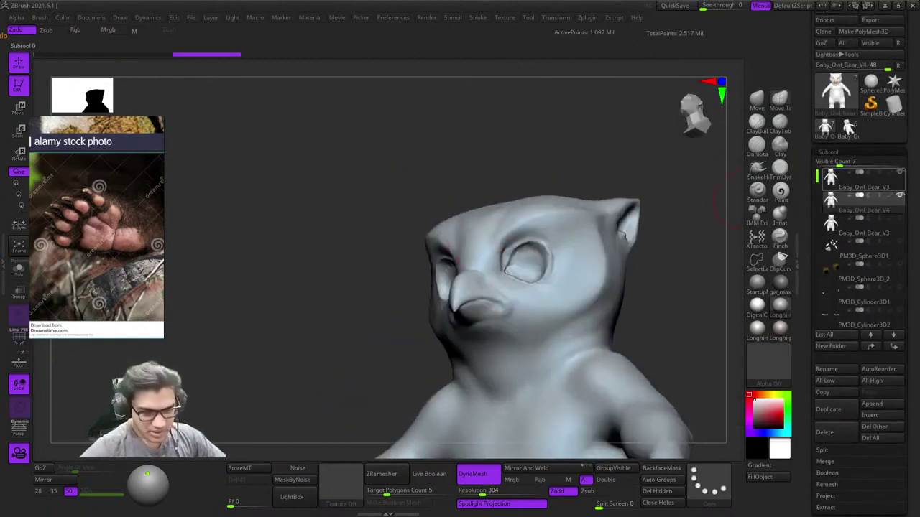
{"action": "key", "text": "shift+f"}
{"action": "key", "text": "shift+f"}
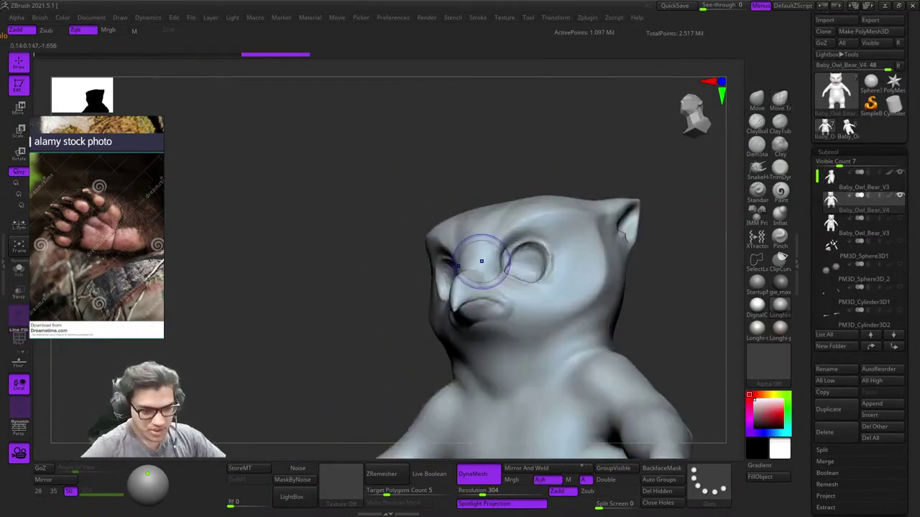
Step: Set the masking brush's stroke to FreeHand for work on the eye socket
{"action": "right_click_drag", "start_coordinate": [491, 237], "coordinate": [511, 309], "text": "ctrl"}
{"action": "right_click", "coordinate": [474, 323]}
{"action": "mouse_move", "coordinate": [511, 309]}
{"action": "right_mouse_down", "text": "ctrl"}
{"action": "mouse_move", "coordinate": [511, 334]}
{"action": "mouse_move", "coordinate": [514, 327]}
{"action": "right_mouse_up", "text": "ctrl"}
{"action": "right_click_drag", "start_coordinate": [534, 271], "coordinate": [569, 259]}
{"action": "mouse_move", "coordinate": [569, 259]}
{"action": "right_mouse_down"}
{"action": "mouse_move", "coordinate": [532, 269]}
{"action": "mouse_move", "coordinate": [550, 252]}
{"action": "right_mouse_up"}
{"action": "mouse_move", "coordinate": [550, 252]}
{"action": "right_mouse_down", "text": "ctrl"}
{"action": "mouse_move", "coordinate": [548, 262]}
{"action": "mouse_move", "coordinate": [553, 243]}
{"action": "right_mouse_up", "text": "ctrl"}
{"action": "left_click", "coordinate": [708, 483]}
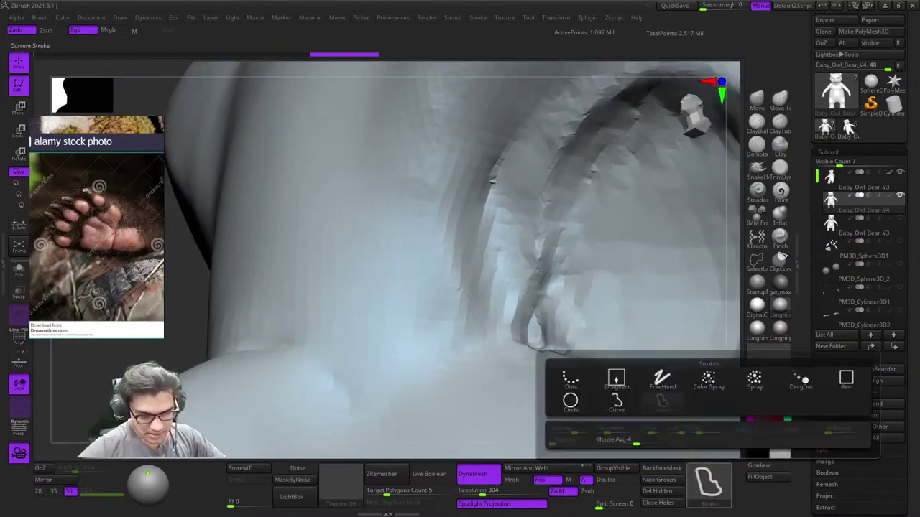
{"action": "left_click", "coordinate": [661, 379]}
Step: Mask along the inner corner and lower inside edge of the eye socket
{"action": "right_click_drag", "start_coordinate": [532, 316], "coordinate": [400, 217], "text": "ctrl"}
{"action": "mouse_move", "coordinate": [497, 286]}
{"action": "right_mouse_down", "text": "alt"}
{"action": "mouse_move", "coordinate": [409, 218]}
{"action": "mouse_move", "coordinate": [502, 299]}
{"action": "right_mouse_up", "text": "alt"}
{"action": "left_click_drag", "start_coordinate": [501, 298], "coordinate": [468, 267]}
{"action": "key", "text": "shift+f"}
{"action": "key", "text": "shift+f"}
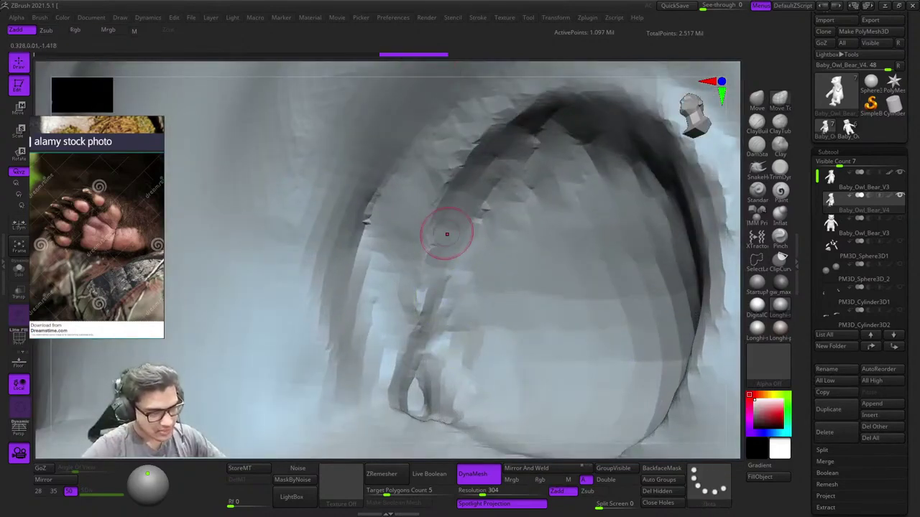
{"action": "left_click_drag", "start_coordinate": [467, 188], "coordinate": [408, 395]}
{"action": "right_click_drag", "start_coordinate": [407, 395], "coordinate": [426, 309]}
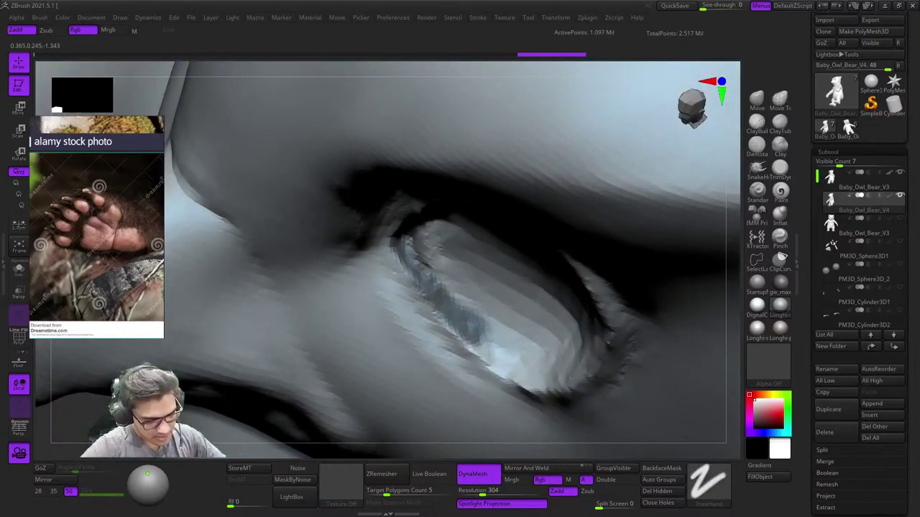
{"action": "mouse_move", "coordinate": [503, 360]}
{"action": "right_mouse_down"}
{"action": "mouse_move", "coordinate": [514, 309]}
{"action": "mouse_move", "coordinate": [533, 299]}
{"action": "mouse_move", "coordinate": [535, 320]}
{"action": "mouse_move", "coordinate": [555, 328]}
{"action": "right_mouse_up"}
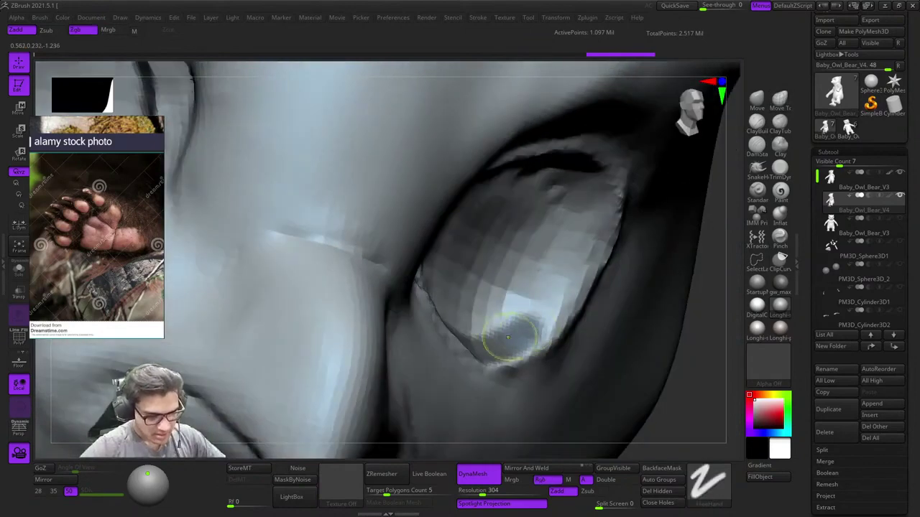
Step: Extend the mask around the outer, upper and inner-corner edges inside the eye socket
{"action": "mouse_move", "coordinate": [511, 339]}
{"action": "left_mouse_down"}
{"action": "mouse_move", "coordinate": [553, 306]}
{"action": "mouse_move", "coordinate": [600, 204]}
{"action": "left_mouse_up"}
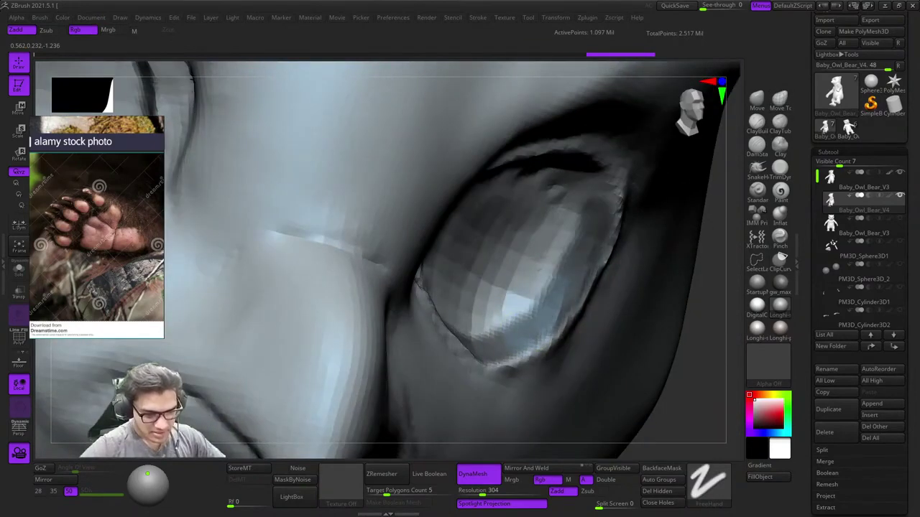
{"action": "left_click_drag", "start_coordinate": [613, 241], "coordinate": [613, 214]}
{"action": "mouse_move", "coordinate": [599, 196]}
{"action": "right_mouse_down", "text": "shift"}
{"action": "mouse_move", "coordinate": [577, 278]}
{"action": "mouse_move", "coordinate": [612, 267]}
{"action": "right_mouse_up", "text": "shift"}
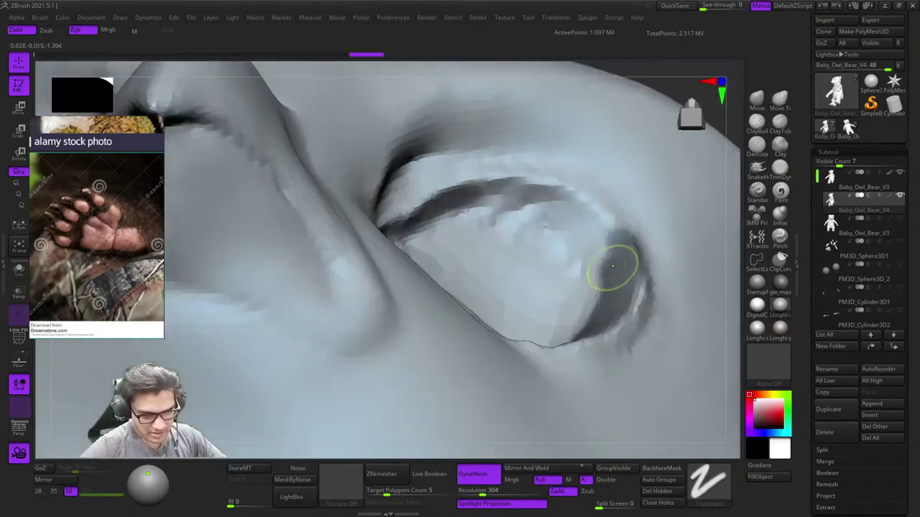
{"action": "mouse_move", "coordinate": [615, 268]}
{"action": "left_mouse_down"}
{"action": "mouse_move", "coordinate": [588, 217]}
{"action": "mouse_move", "coordinate": [521, 196]}
{"action": "mouse_move", "coordinate": [460, 203]}
{"action": "left_mouse_up"}
{"action": "right_click_drag", "start_coordinate": [477, 191], "coordinate": [460, 218]}
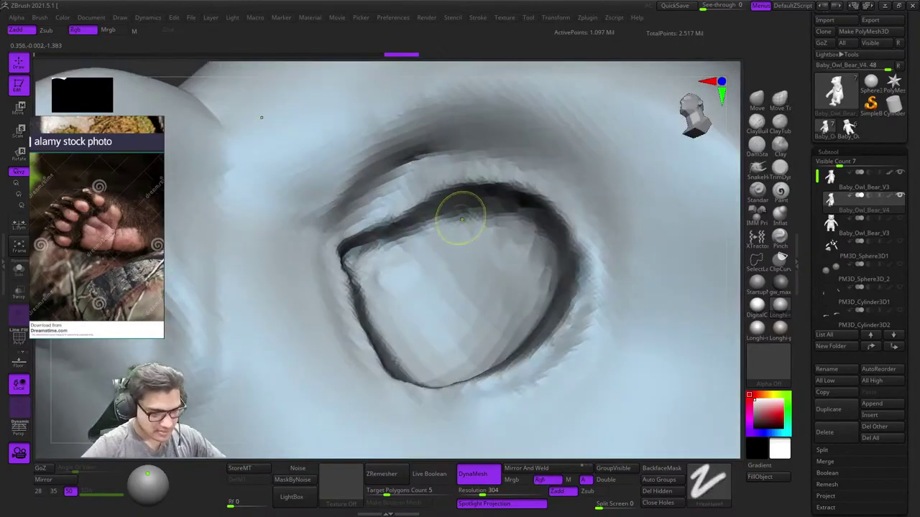
{"action": "left_click_drag", "start_coordinate": [460, 216], "coordinate": [429, 239]}
{"action": "left_click_drag", "start_coordinate": [366, 269], "coordinate": [395, 332]}
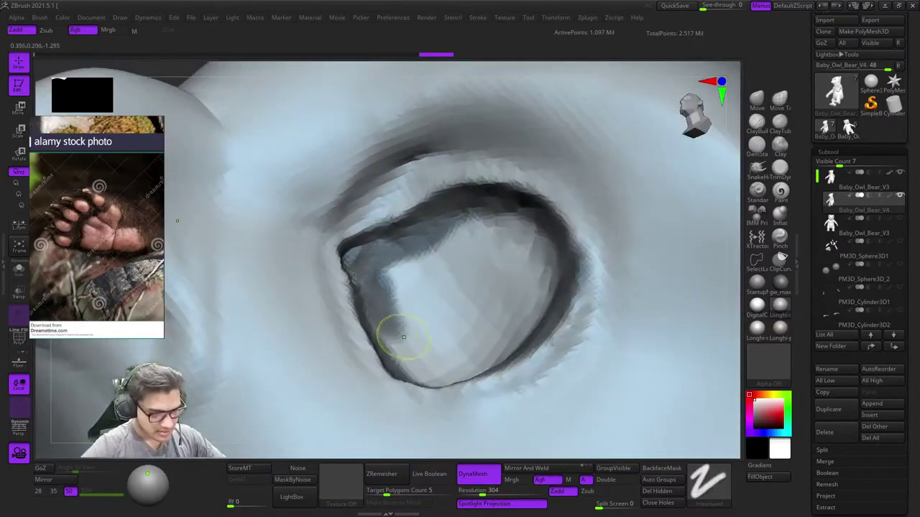
{"action": "mouse_move", "coordinate": [402, 346]}
{"action": "right_mouse_down", "text": "shift"}
{"action": "mouse_move", "coordinate": [413, 339]}
{"action": "mouse_move", "coordinate": [433, 242]}
{"action": "mouse_move", "coordinate": [494, 224]}
{"action": "right_mouse_up", "text": "shift"}
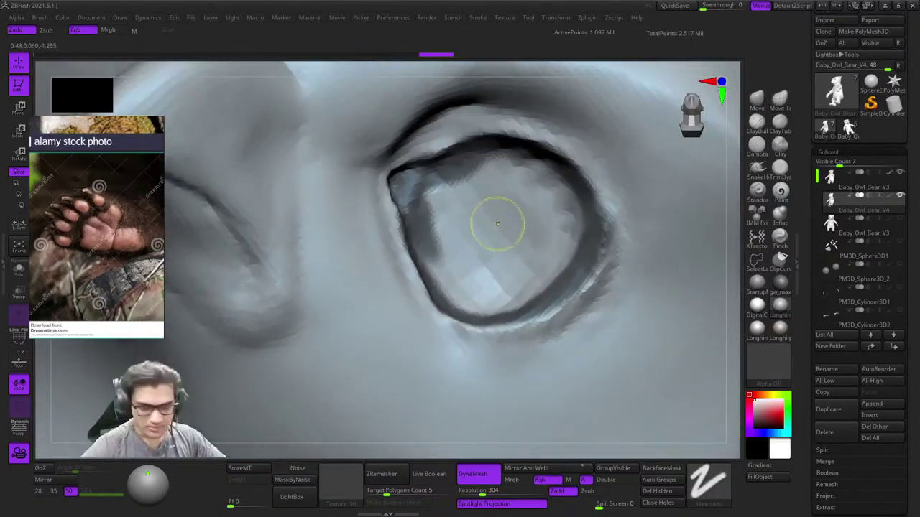
Step: Fill the mask across the eye socket's remaining interior and switch to the Move Topological brush
{"action": "left_click_drag", "start_coordinate": [460, 203], "coordinate": [456, 249]}
{"action": "mouse_move", "coordinate": [489, 305]}
{"action": "left_mouse_down"}
{"action": "mouse_move", "coordinate": [554, 259]}
{"action": "mouse_move", "coordinate": [567, 188]}
{"action": "left_mouse_up"}
{"action": "left_click_drag", "start_coordinate": [528, 216], "coordinate": [501, 267]}
{"action": "key", "text": "b"}
{"action": "key", "text": "m"}
{"action": "key", "text": "t"}
{"action": "mouse_move", "coordinate": [503, 237]}
{"action": "right_mouse_down"}
{"action": "mouse_move", "coordinate": [458, 223]}
{"action": "mouse_move", "coordinate": [409, 251]}
{"action": "mouse_move", "coordinate": [431, 237]}
{"action": "mouse_move", "coordinate": [424, 180]}
{"action": "mouse_move", "coordinate": [489, 216]}
{"action": "right_mouse_up"}
{"action": "mouse_move", "coordinate": [488, 216]}
{"action": "right_mouse_down", "text": "ctrl"}
{"action": "mouse_move", "coordinate": [550, 278]}
{"action": "mouse_move", "coordinate": [567, 262]}
{"action": "right_mouse_up", "text": "ctrl"}
{"action": "mouse_move", "coordinate": [567, 262]}
{"action": "left_mouse_down", "text": "shift"}
{"action": "mouse_move", "coordinate": [521, 287]}
{"action": "mouse_move", "coordinate": [557, 331]}
{"action": "left_mouse_up", "text": "shift"}
{"action": "right_click_drag", "start_coordinate": [557, 330], "coordinate": [639, 273]}
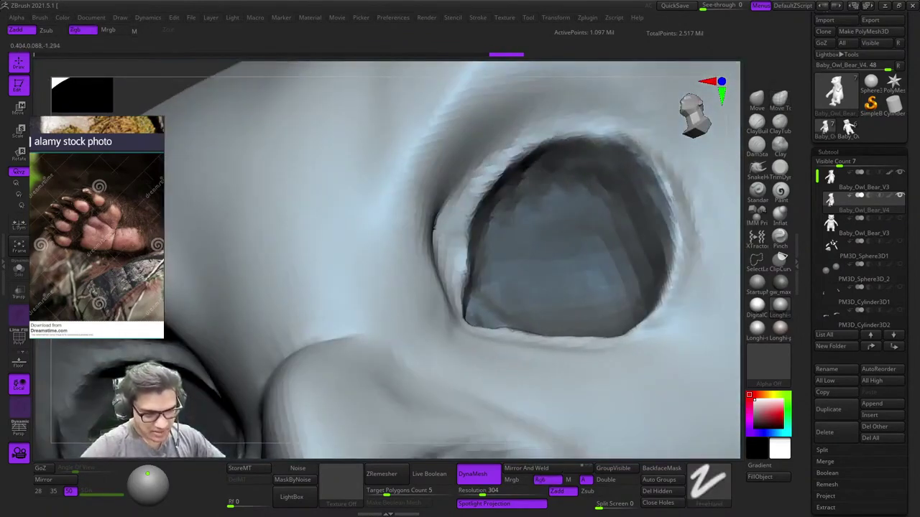
Step: Refine the mask at the eye socket's inner corner and along its lower rim
{"action": "mouse_move", "coordinate": [639, 273]}
{"action": "right_mouse_down"}
{"action": "mouse_move", "coordinate": [598, 123]}
{"action": "mouse_move", "coordinate": [509, 182]}
{"action": "right_mouse_up"}
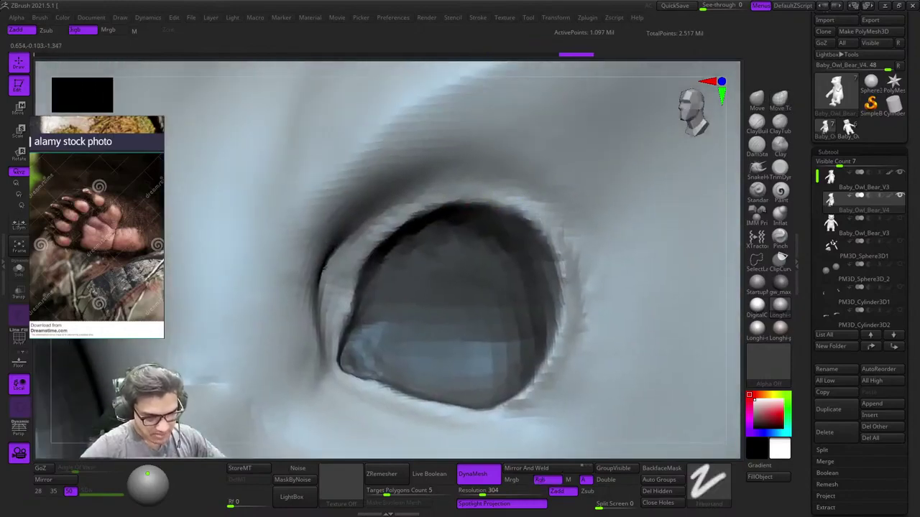
{"action": "right_click_drag", "start_coordinate": [601, 312], "coordinate": [547, 272]}
{"action": "right_click_drag", "start_coordinate": [475, 334], "coordinate": [454, 249], "text": "alt"}
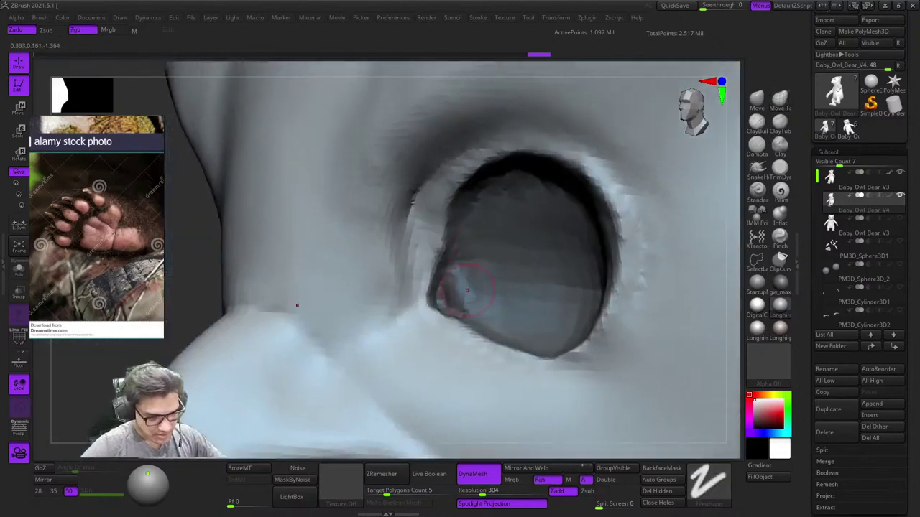
{"action": "left_click_drag", "start_coordinate": [467, 290], "coordinate": [470, 318]}
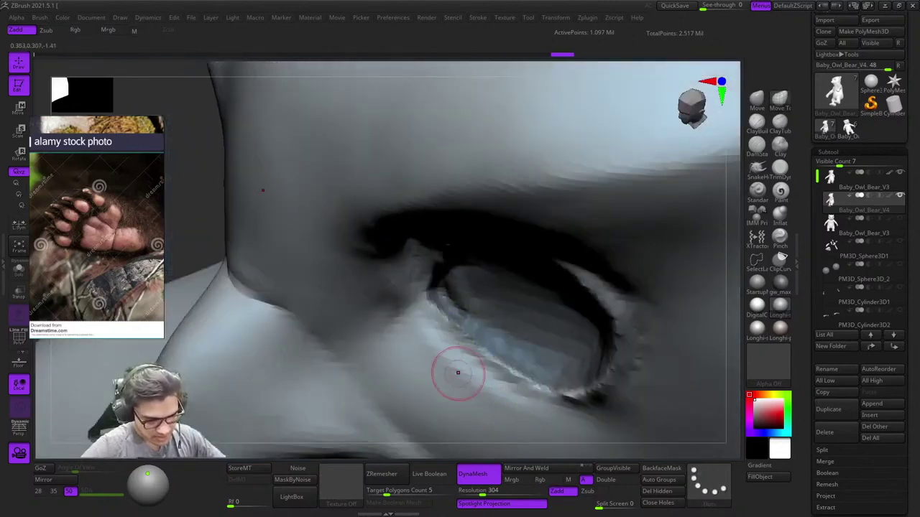
{"action": "right_click_drag", "start_coordinate": [458, 372], "coordinate": [450, 323]}
{"action": "mouse_move", "coordinate": [449, 323]}
{"action": "right_mouse_down", "text": "ctrl"}
{"action": "mouse_move", "coordinate": [441, 277]}
{"action": "mouse_move", "coordinate": [453, 251]}
{"action": "right_mouse_up", "text": "ctrl"}
{"action": "right_click_drag", "start_coordinate": [452, 252], "coordinate": [503, 275], "text": "shift"}
Step: Redo the recent eye socket edits and check the socket's inner corner and rim in wireframe
{"action": "key", "text": "ctrl+shift+z"}
{"action": "key", "text": "ctrl+shift+z"}
{"action": "key", "text": "ctrl+shift+z"}
{"action": "mouse_move", "coordinate": [555, 258]}
{"action": "right_mouse_down"}
{"action": "mouse_move", "coordinate": [490, 302]}
{"action": "mouse_move", "coordinate": [503, 374]}
{"action": "mouse_move", "coordinate": [474, 345]}
{"action": "mouse_move", "coordinate": [503, 309]}
{"action": "mouse_move", "coordinate": [465, 259]}
{"action": "mouse_move", "coordinate": [491, 236]}
{"action": "mouse_move", "coordinate": [480, 188]}
{"action": "mouse_move", "coordinate": [498, 224]}
{"action": "mouse_move", "coordinate": [490, 206]}
{"action": "mouse_move", "coordinate": [445, 223]}
{"action": "mouse_move", "coordinate": [463, 204]}
{"action": "right_mouse_up"}
{"action": "key", "text": "shift+f"}
{"action": "key", "text": "shift+f"}
{"action": "right_click", "coordinate": [490, 207]}
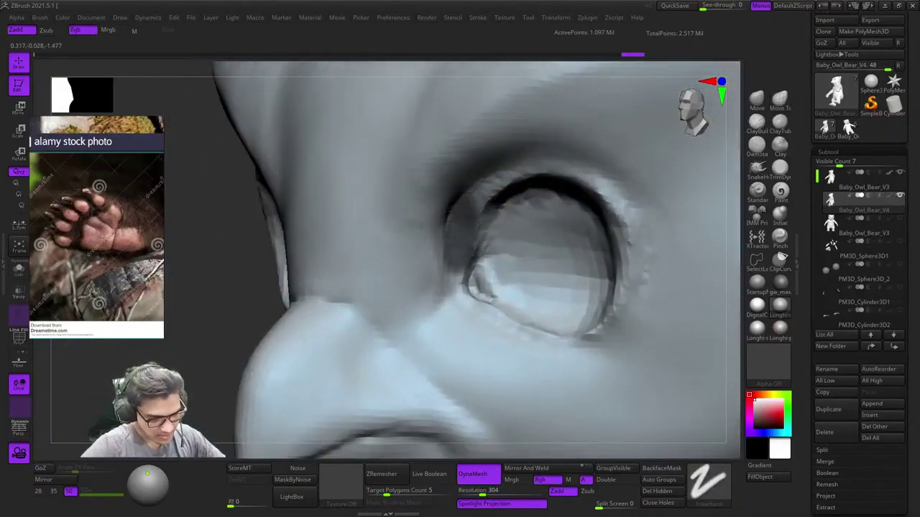
{"action": "right_click_drag", "start_coordinate": [447, 285], "coordinate": [468, 308]}
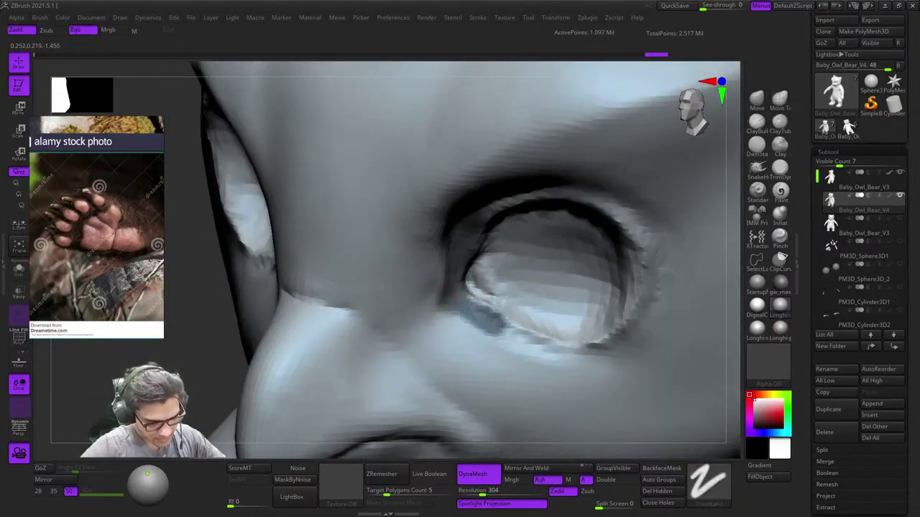
{"action": "key", "text": "ctrl+shift+z"}
Step: Isolate the eye socket polygroup and try subdividing only that part of the mesh
{"action": "mouse_move", "coordinate": [513, 293]}
{"action": "right_mouse_down", "text": "ctrl"}
{"action": "mouse_move", "coordinate": [462, 266]}
{"action": "mouse_move", "coordinate": [505, 264]}
{"action": "mouse_move", "coordinate": [571, 309]}
{"action": "mouse_move", "coordinate": [605, 240]}
{"action": "mouse_move", "coordinate": [549, 252]}
{"action": "mouse_move", "coordinate": [506, 216]}
{"action": "right_mouse_up", "text": "ctrl"}
{"action": "key", "text": "f"}
{"action": "key", "text": "shift+f"}
{"action": "right_click_drag", "start_coordinate": [506, 216], "coordinate": [462, 258], "text": "ctrl"}
{"action": "right_click_drag", "start_coordinate": [413, 165], "coordinate": [333, 206], "text": "ctrl"}
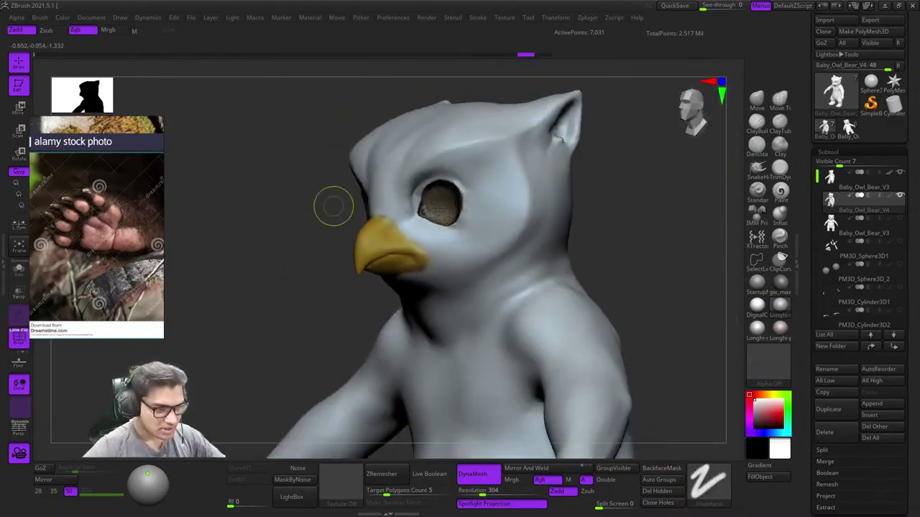
{"action": "scroll", "coordinate": [400, 207], "scroll_direction": "up", "scroll_amount": 5}
{"action": "key", "text": "ctrl+d"}
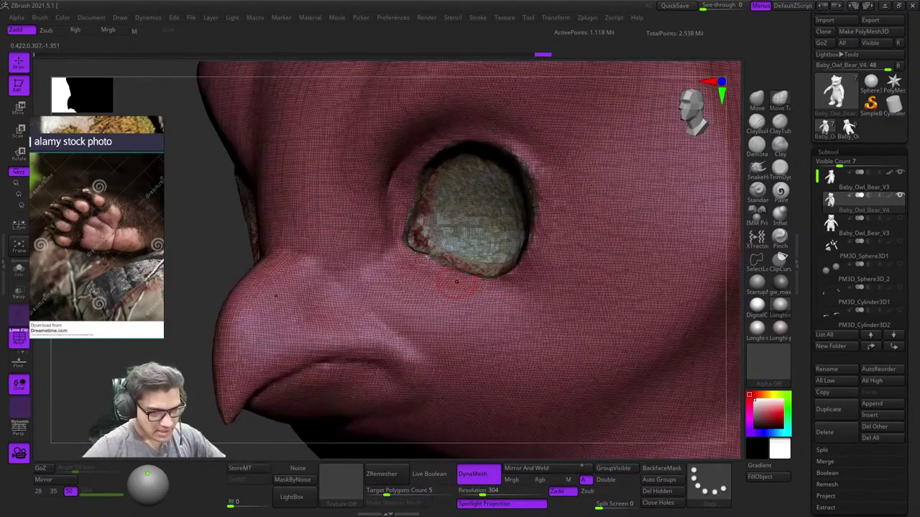
Step: Examine the locally subdivided eye sockets in wireframe and shaded display from the side and front
{"action": "key", "text": "shift+f"}
{"action": "key", "text": "shift+f"}
{"action": "right_click_drag", "start_coordinate": [381, 252], "coordinate": [440, 263]}
{"action": "right_click", "coordinate": [406, 272]}
{"action": "key", "text": "shift+f"}
{"action": "right_click_drag", "start_coordinate": [528, 233], "coordinate": [460, 151]}
{"action": "key", "text": "shift+f"}
{"action": "right_click_drag", "start_coordinate": [431, 215], "coordinate": [455, 232]}
{"action": "key", "text": "shift+f"}
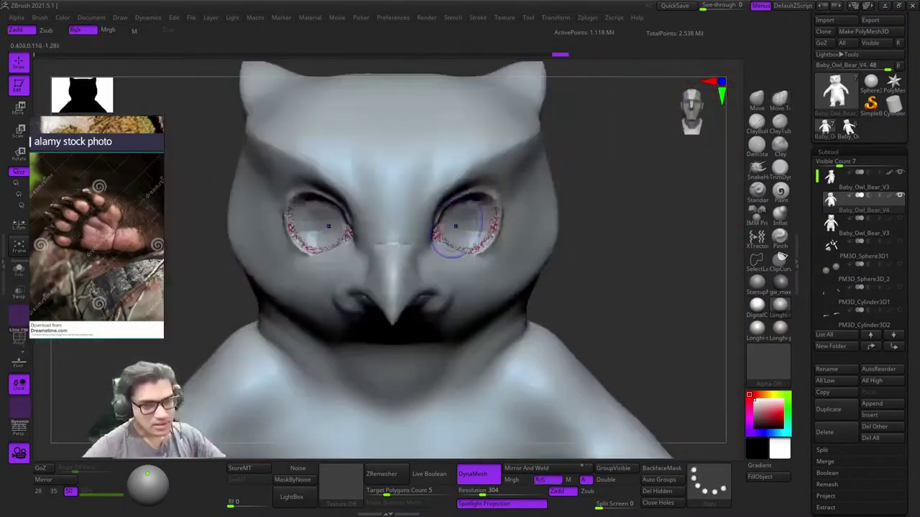
{"action": "mouse_move", "coordinate": [514, 222]}
{"action": "right_mouse_down"}
{"action": "mouse_move", "coordinate": [455, 204]}
{"action": "mouse_move", "coordinate": [453, 266]}
{"action": "right_mouse_up"}
Step: Try subdividing the whole body once and check the density around the eyes
{"action": "left_click_drag", "start_coordinate": [380, 176], "coordinate": [483, 323], "text": "ctrl"}
{"action": "mouse_move", "coordinate": [370, 262]}
{"action": "right_mouse_down", "text": "ctrl"}
{"action": "mouse_move", "coordinate": [431, 317]}
{"action": "mouse_move", "coordinate": [439, 296]}
{"action": "mouse_move", "coordinate": [428, 237]}
{"action": "right_mouse_up", "text": "ctrl"}
{"action": "key", "text": "ctrl+z"}
{"action": "key", "text": "ctrl+d"}
{"action": "key", "text": "shift+f"}
{"action": "key", "text": "shift+f"}
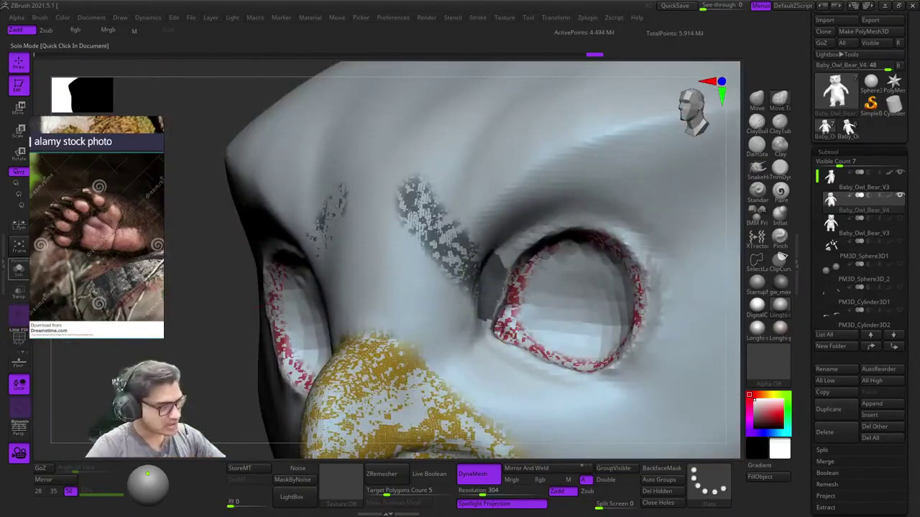
Step: Isolate the body with Solo and compare the mesh density around the brow and eye socket
{"action": "left_click", "coordinate": [19, 270]}
{"action": "key", "text": "shift+f"}
{"action": "key", "text": "shift+f"}
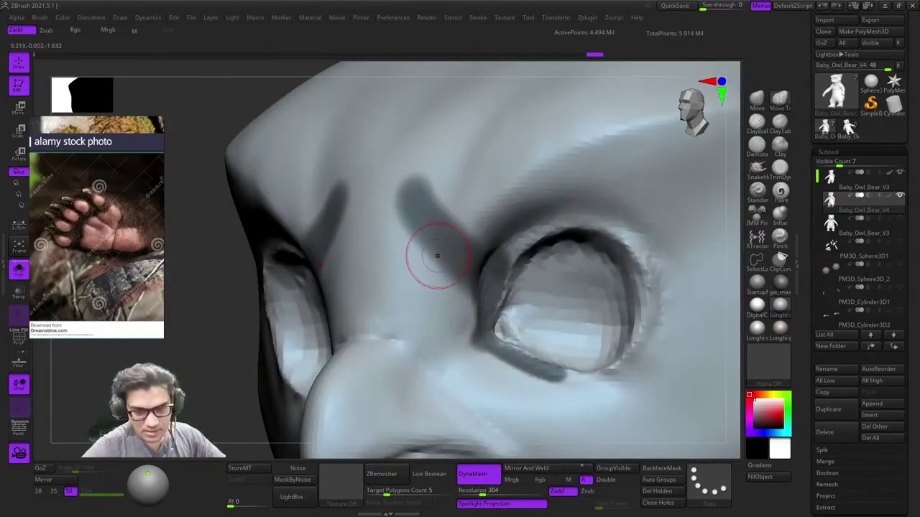
{"action": "right_click_drag", "start_coordinate": [455, 208], "coordinate": [456, 253], "text": "ctrl"}
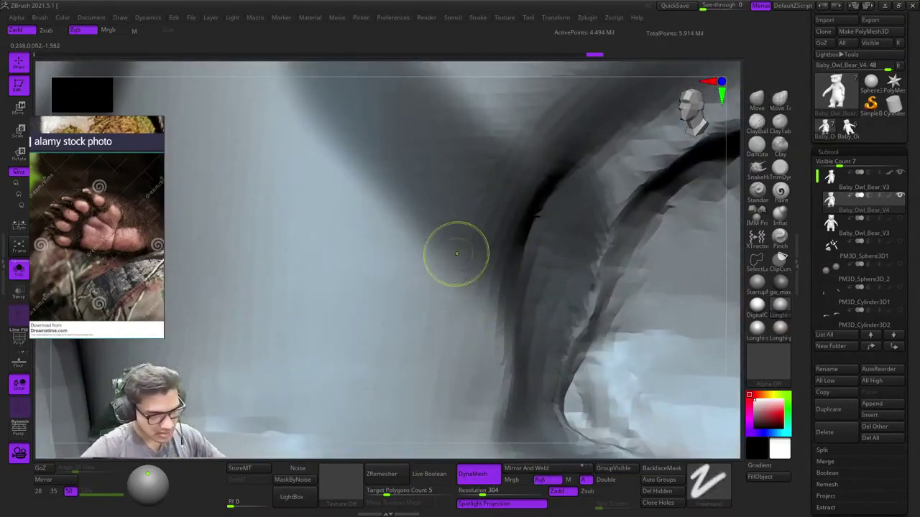
{"action": "right_click_drag", "start_coordinate": [437, 310], "coordinate": [426, 264], "text": "ctrl"}
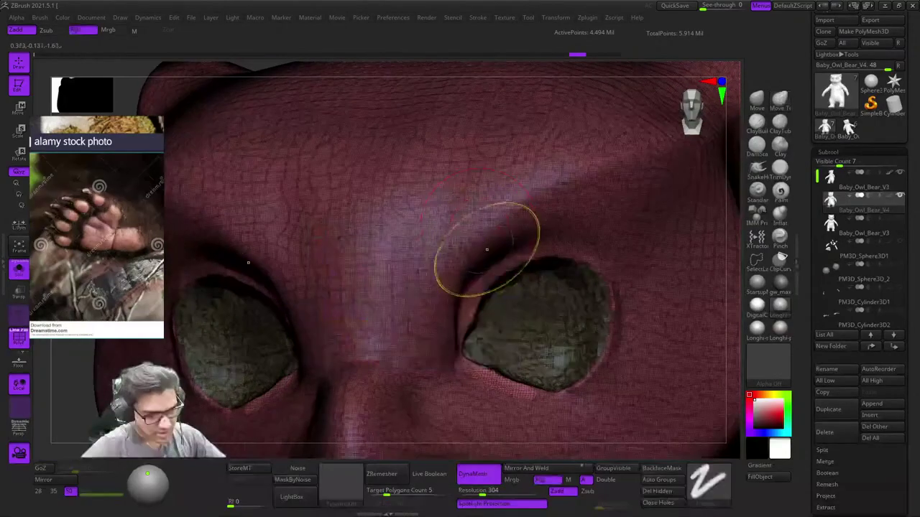
{"action": "right_click_drag", "start_coordinate": [487, 257], "coordinate": [505, 287], "text": "ctrl"}
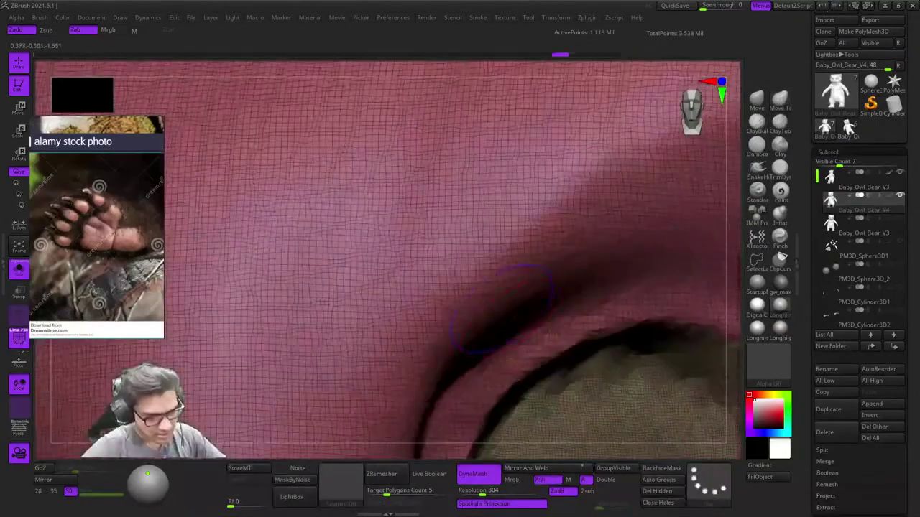
{"action": "key", "text": "shift+f"}
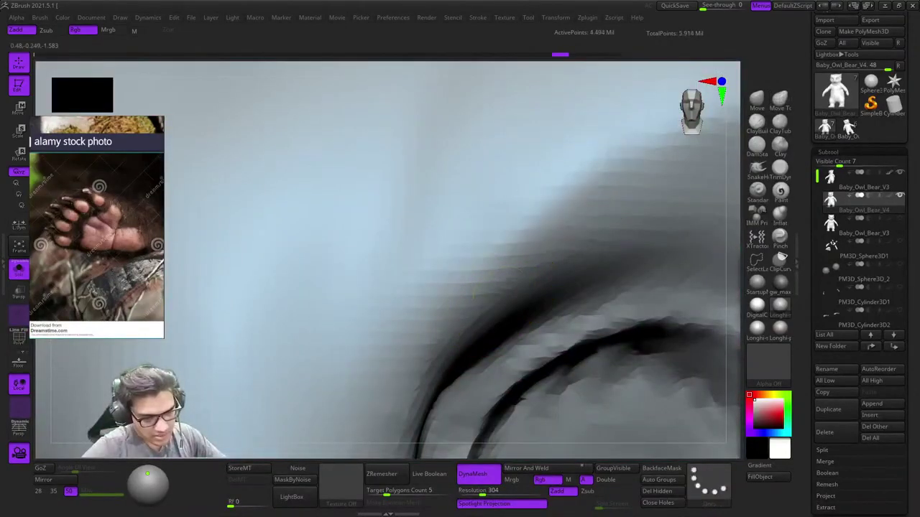
{"action": "right_click_drag", "start_coordinate": [511, 270], "coordinate": [480, 254], "text": "ctrl"}
{"action": "key", "text": "shift+f"}
{"action": "key", "text": "shift+f"}
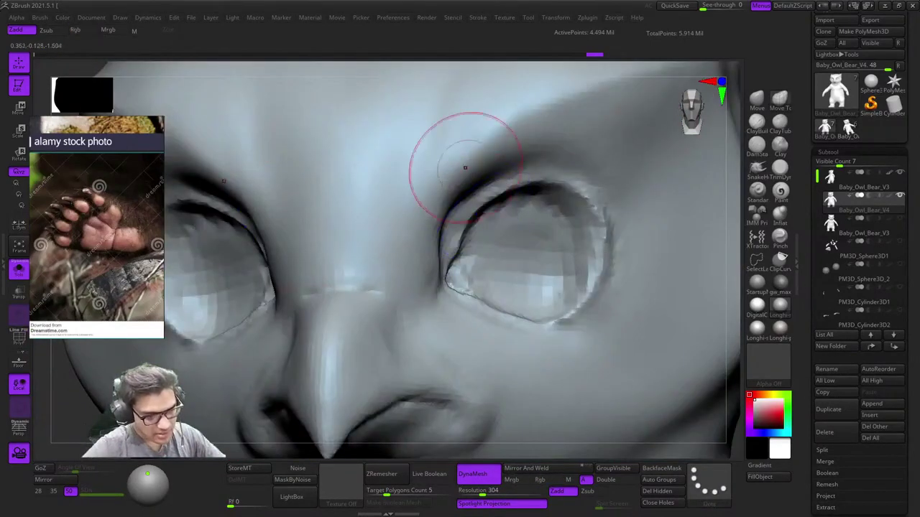
Step: Try masking patches on the brow and near the inner eye corner, and clear the mask
{"action": "right_click_drag", "start_coordinate": [466, 168], "coordinate": [509, 187], "text": "ctrl"}
{"action": "left_click_drag", "start_coordinate": [509, 121], "coordinate": [533, 177], "text": "ctrl"}
{"action": "right_click", "coordinate": [514, 240]}
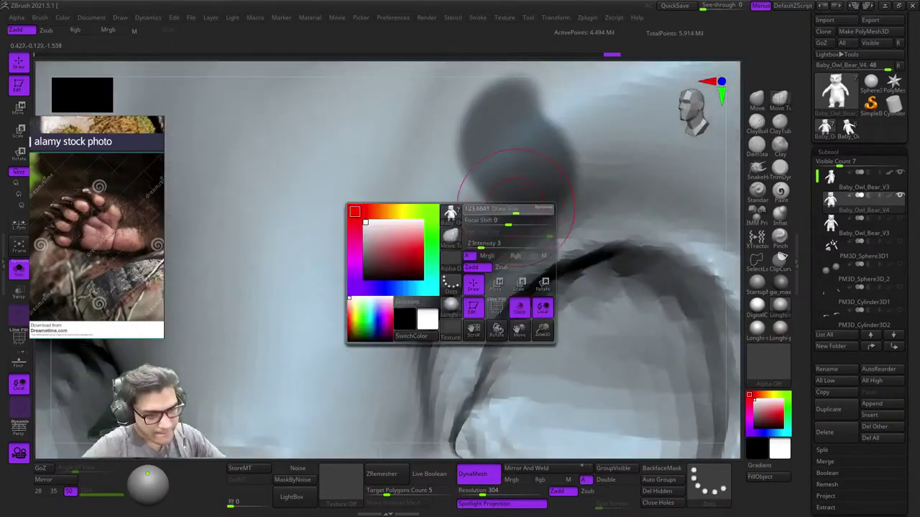
{"action": "right_click_drag", "start_coordinate": [514, 240], "coordinate": [370, 155]}
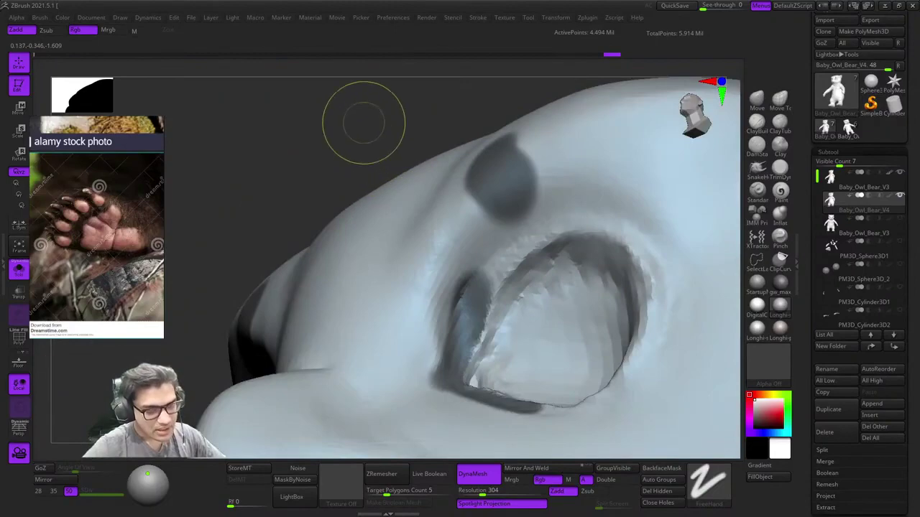
{"action": "left_click_drag", "start_coordinate": [363, 123], "coordinate": [377, 141], "text": "ctrl"}
{"action": "key", "text": "shift+f"}
{"action": "key", "text": "shift+f"}
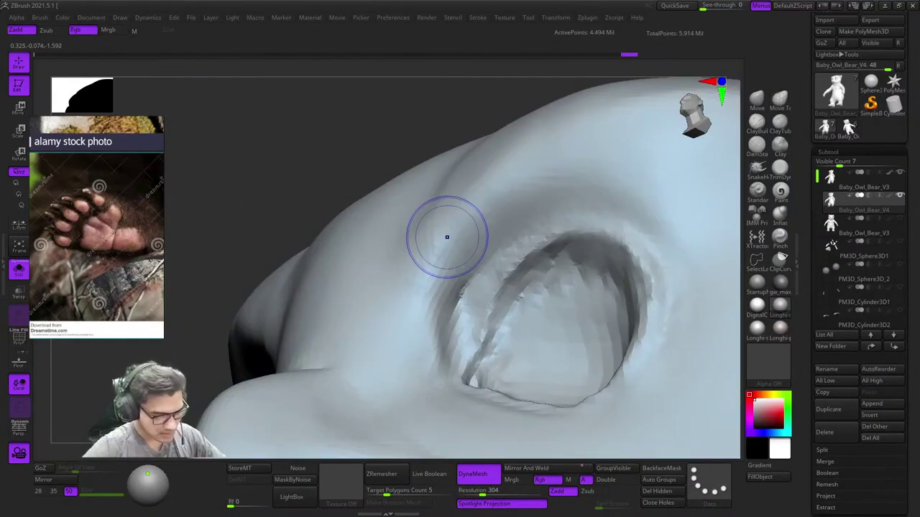
Step: Undo the recent mask edits on the brow and around the eye
{"action": "right_click_drag", "start_coordinate": [446, 239], "coordinate": [453, 255]}
{"action": "key", "text": "ctrl+z"}
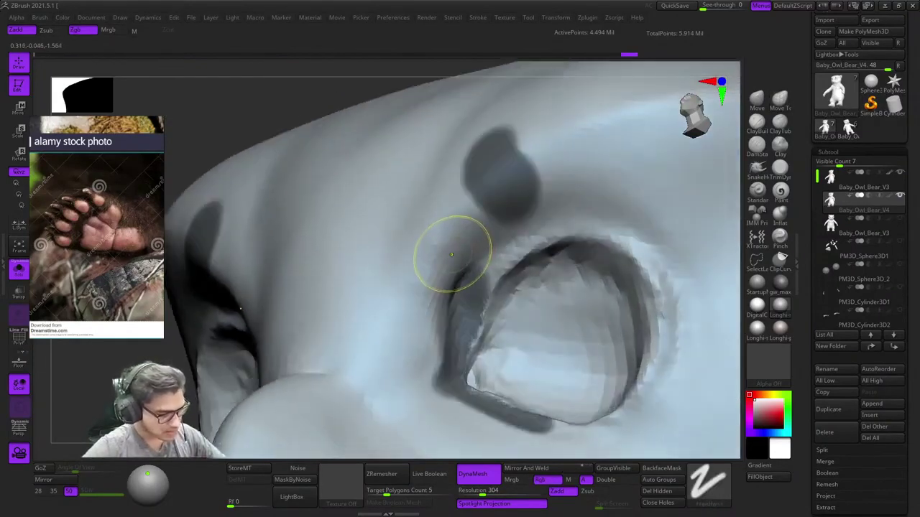
{"action": "key", "text": "ctrl+z"}
{"action": "key", "text": "ctrl+z"}
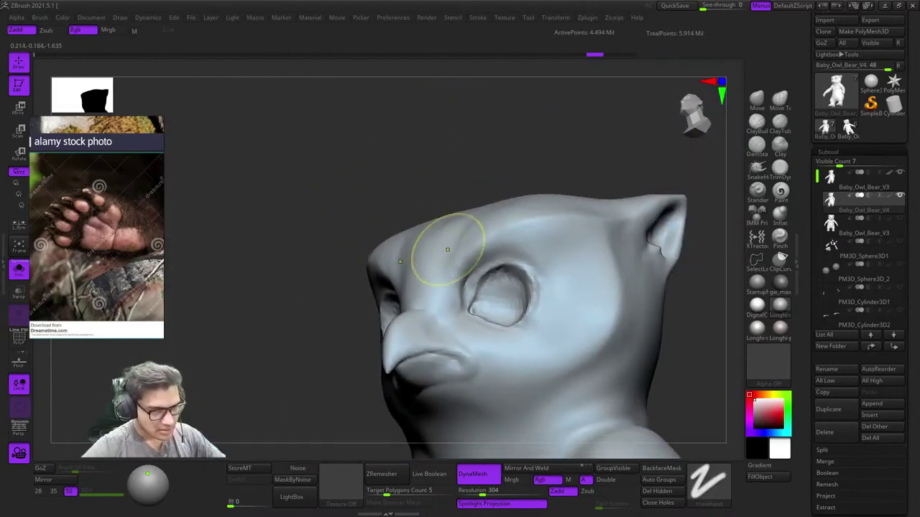
Step: Isolate the eye socket polygroup and show its wireframe
{"action": "right_click_drag", "start_coordinate": [447, 249], "coordinate": [515, 385], "text": "ctrl"}
{"action": "left_click", "coordinate": [506, 361], "text": "ctrl+shift"}
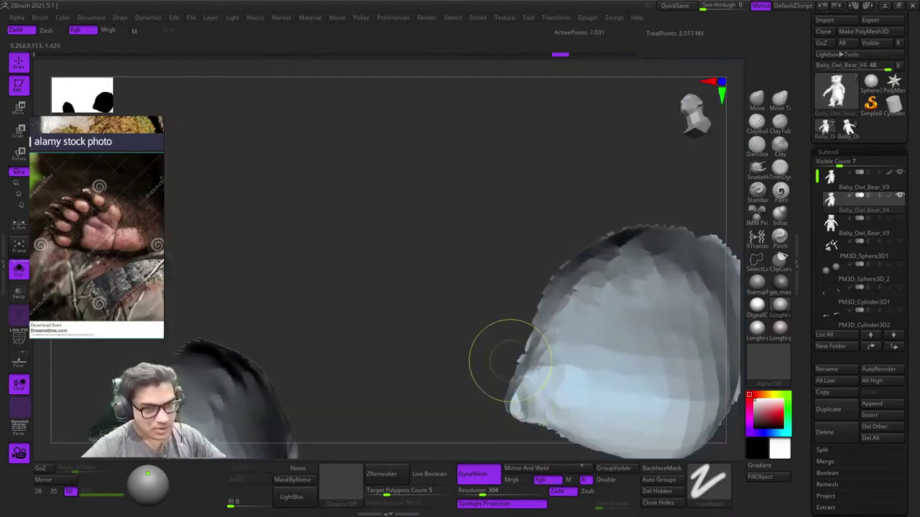
{"action": "key", "text": "shift+f"}
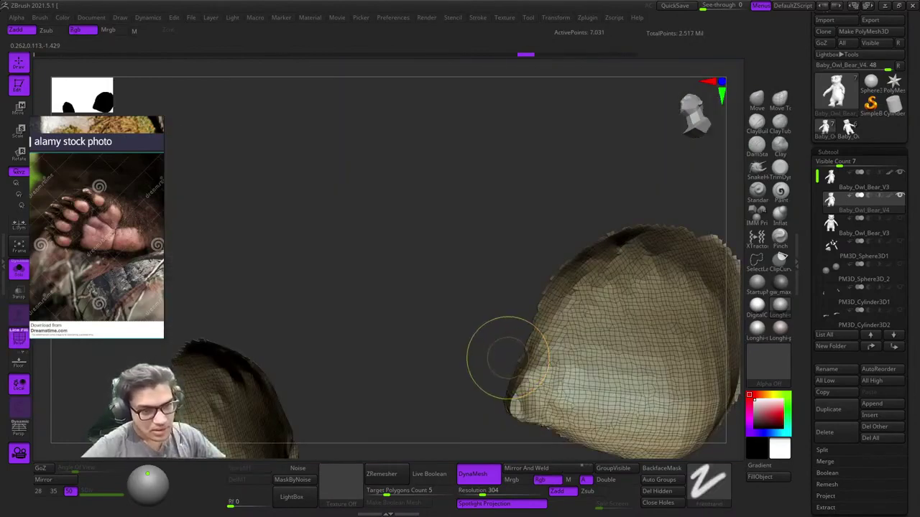
Step: Bring the whole body back into view, frame it and re-run DynaMesh at resolution 304
{"action": "left_click", "coordinate": [508, 357], "text": "ctrl+shift"}
{"action": "right_click_drag", "start_coordinate": [520, 343], "coordinate": [444, 234], "text": "ctrl"}
{"action": "key", "text": "shift+f"}
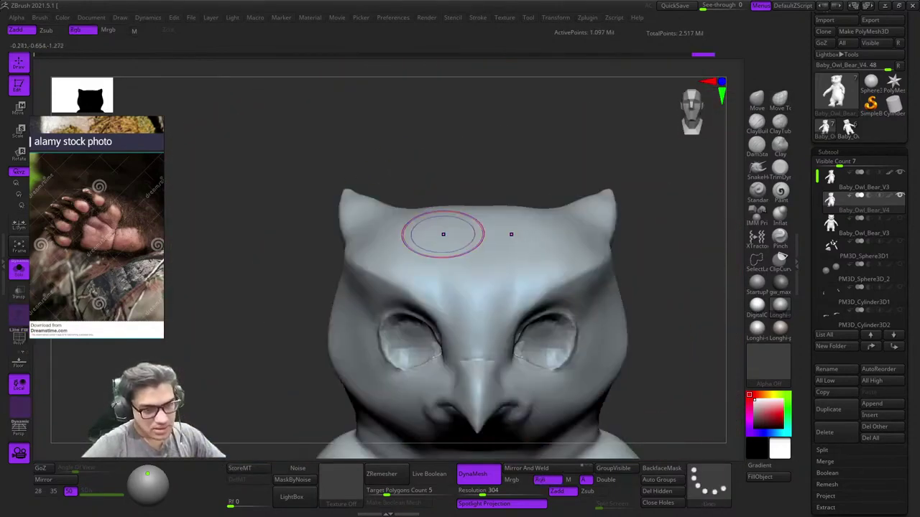
{"action": "key", "text": "f"}
{"action": "right_click_drag", "start_coordinate": [602, 167], "coordinate": [549, 143]}
{"action": "left_click_drag", "start_coordinate": [549, 143], "coordinate": [572, 181], "text": "ctrl"}
Step: Select the Move Topological brush and check the wireframe around the face
{"action": "key", "text": "b"}
{"action": "key", "text": "m"}
{"action": "key", "text": "t"}
{"action": "mouse_move", "coordinate": [462, 160]}
{"action": "right_mouse_down", "text": "alt"}
{"action": "mouse_move", "coordinate": [514, 202]}
{"action": "mouse_move", "coordinate": [501, 330]}
{"action": "right_mouse_up", "text": "alt"}
{"action": "key", "text": "shift+f"}
{"action": "key", "text": "shift+f"}
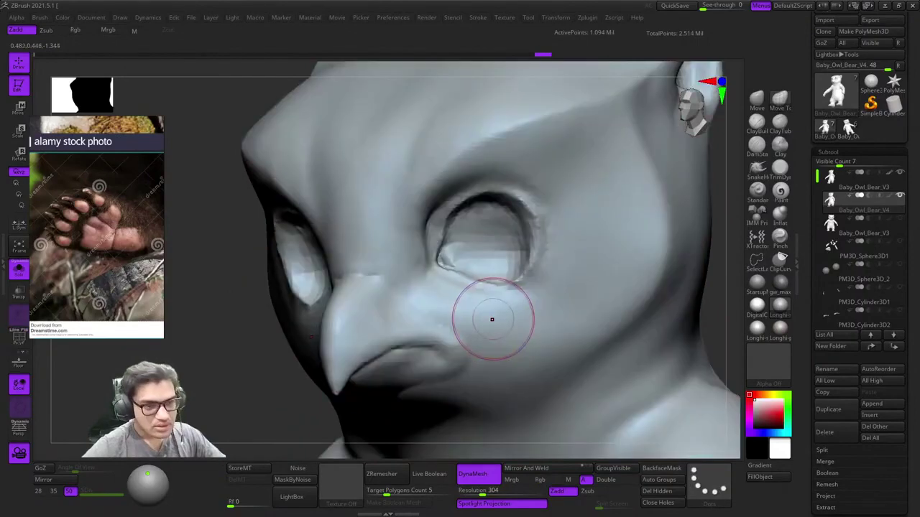
Step: Try subdividing the body to level 3, and return it to subdivision level 2
{"action": "key", "text": "ctrl+z"}
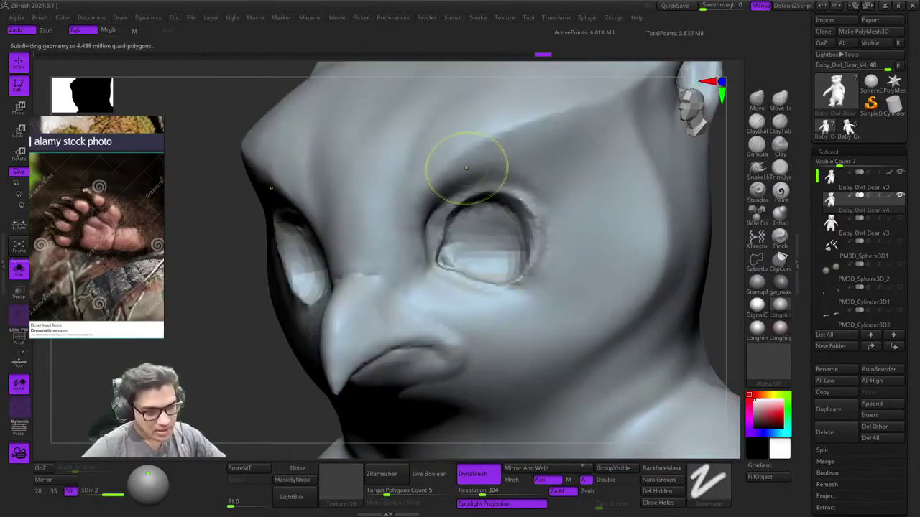
{"action": "right_click_drag", "start_coordinate": [466, 168], "coordinate": [520, 224], "text": "ctrl"}
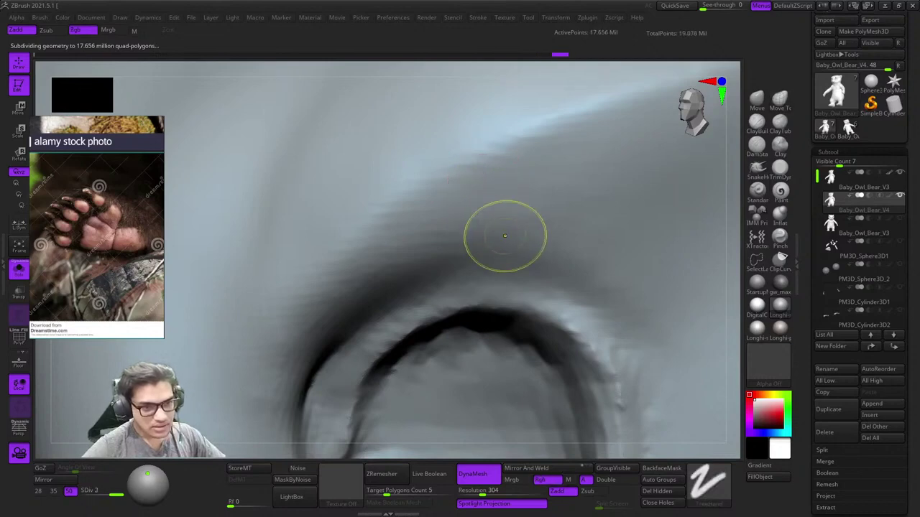
{"action": "key", "text": "shift+f"}
{"action": "key", "text": "shift+f"}
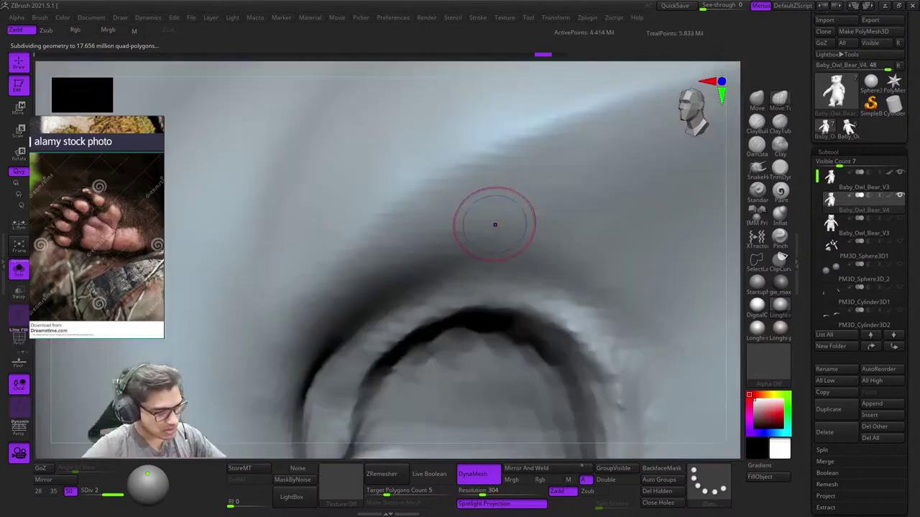
{"action": "key", "text": "f"}
{"action": "right_click_drag", "start_coordinate": [495, 226], "coordinate": [471, 186]}
{"action": "right_click_drag", "start_coordinate": [374, 83], "coordinate": [478, 309], "text": "ctrl"}
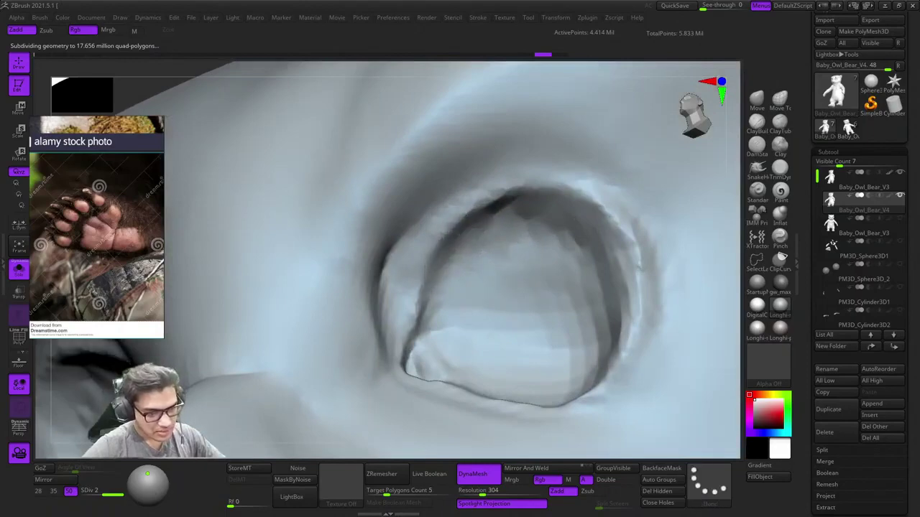
Step: Try masking along the upper inner rim of the eye socket, and undo it
{"action": "key", "text": "ctrl+shift+z"}
{"action": "key", "text": "shift+f"}
{"action": "mouse_move", "coordinate": [429, 219]}
{"action": "right_mouse_down", "text": "ctrl"}
{"action": "mouse_move", "coordinate": [454, 289]}
{"action": "mouse_move", "coordinate": [452, 219]}
{"action": "mouse_move", "coordinate": [469, 242]}
{"action": "right_mouse_up", "text": "ctrl"}
{"action": "key", "text": "shift+f"}
{"action": "key", "text": "ctrl+shift+z"}
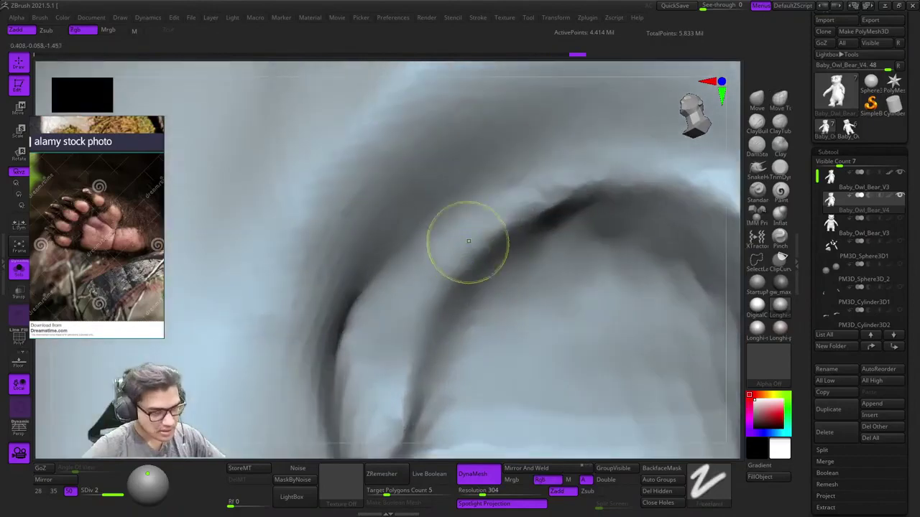
{"action": "left_click_drag", "start_coordinate": [464, 243], "coordinate": [505, 365], "text": "ctrl"}
{"action": "mouse_move", "coordinate": [439, 310]}
{"action": "right_mouse_down", "text": "ctrl"}
{"action": "mouse_move", "coordinate": [489, 340]}
{"action": "mouse_move", "coordinate": [421, 240]}
{"action": "right_mouse_up", "text": "ctrl"}
{"action": "key", "text": "ctrl+z"}
{"action": "key", "text": "ctrl+z"}
{"action": "key", "text": "shift+f"}
{"action": "key", "text": "shift+f"}
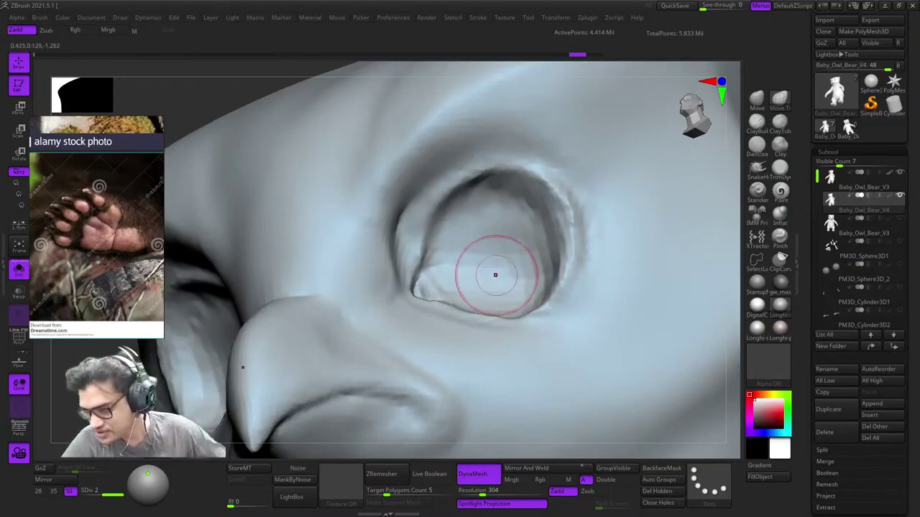
Step: Examine the face's surface and wireframe density around the eye sockets and beak
{"action": "mouse_move", "coordinate": [526, 265]}
{"action": "right_mouse_down"}
{"action": "mouse_move", "coordinate": [511, 240]}
{"action": "mouse_move", "coordinate": [478, 302]}
{"action": "mouse_move", "coordinate": [460, 246]}
{"action": "mouse_move", "coordinate": [474, 212]}
{"action": "mouse_move", "coordinate": [464, 195]}
{"action": "right_mouse_up"}
{"action": "key", "text": "shift+f"}
{"action": "key", "text": "shift+f"}
{"action": "key", "text": "shift+f"}
{"action": "key", "text": "shift+f"}
{"action": "right_click_drag", "start_coordinate": [487, 263], "coordinate": [472, 244], "text": "ctrl"}
{"action": "key", "text": "shift+f"}
{"action": "key", "text": "shift+f"}
{"action": "key", "text": "shift+f"}
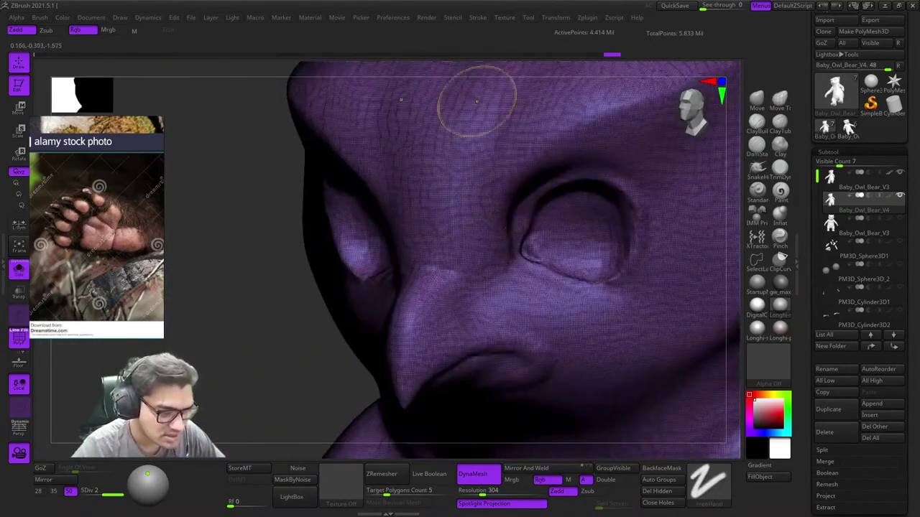
Step: Mask patches across both brows and turn them into their own polygroup
{"action": "mouse_move", "coordinate": [476, 103]}
{"action": "left_mouse_down", "text": "ctrl"}
{"action": "mouse_move", "coordinate": [542, 127]}
{"action": "mouse_move", "coordinate": [501, 119]}
{"action": "left_mouse_up", "text": "ctrl"}
{"action": "key", "text": "shift+f"}
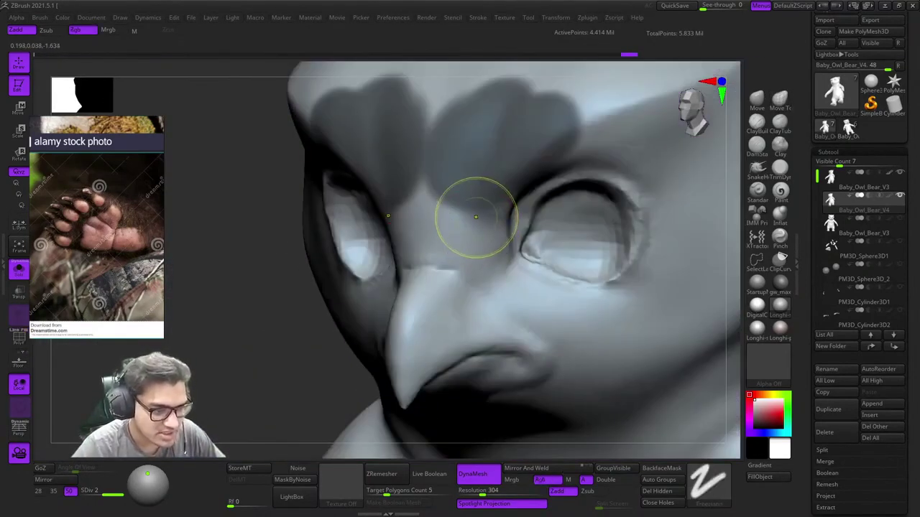
{"action": "key", "text": "ctrl+w"}
{"action": "key", "text": "shift+f"}
{"action": "right_click_drag", "start_coordinate": [474, 216], "coordinate": [531, 205]}
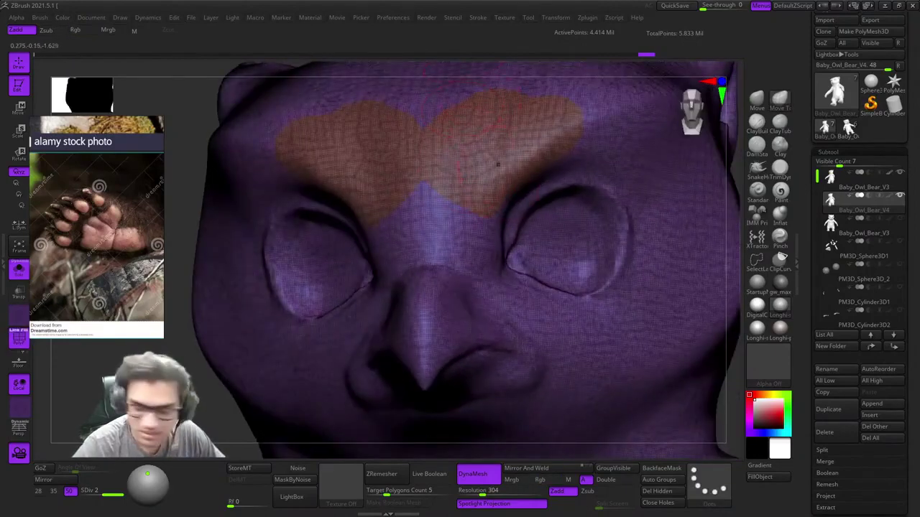
Step: Undo the brow polygroup, its mask and the body's subdivision
{"action": "key", "text": "ctrl+z"}
{"action": "key", "text": "ctrl+z"}
{"action": "key", "text": "ctrl+z"}
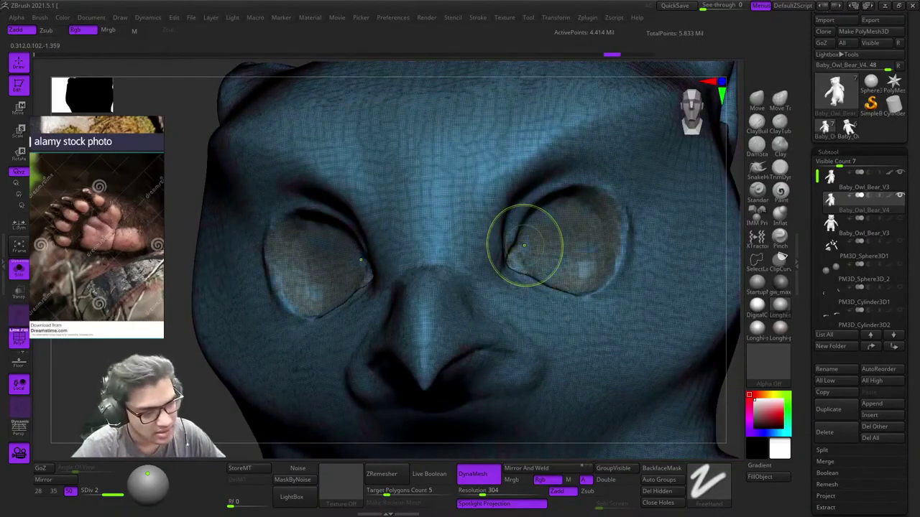
{"action": "key", "text": "ctrl+z"}
{"action": "key", "text": "shift+f"}
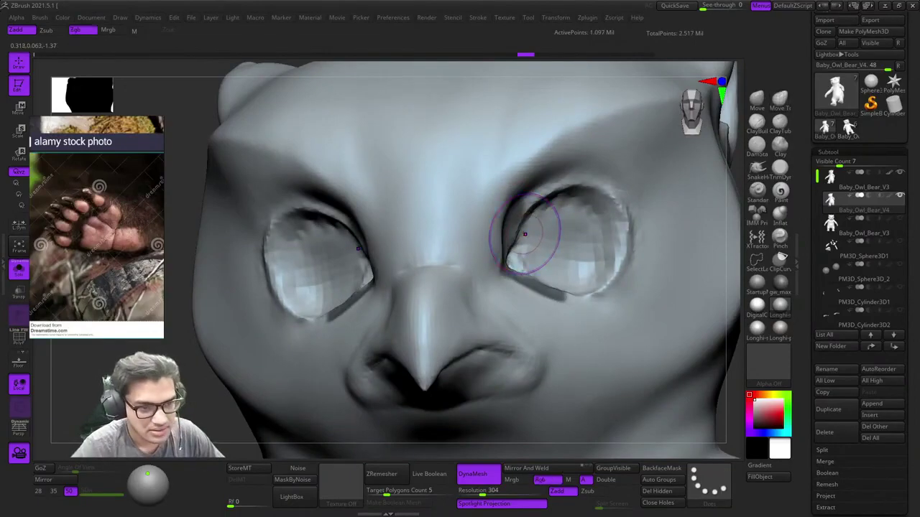
Step: Isolate the eye socket polygroup and inspect its jagged border with and without wireframe
{"action": "key", "text": "shift+f"}
{"action": "key", "text": "shift+f"}
{"action": "mouse_move", "coordinate": [528, 230]}
{"action": "right_mouse_down"}
{"action": "mouse_move", "coordinate": [499, 243]}
{"action": "mouse_move", "coordinate": [524, 265]}
{"action": "mouse_move", "coordinate": [544, 220]}
{"action": "mouse_move", "coordinate": [530, 176]}
{"action": "mouse_move", "coordinate": [506, 211]}
{"action": "mouse_move", "coordinate": [490, 159]}
{"action": "mouse_move", "coordinate": [436, 74]}
{"action": "mouse_move", "coordinate": [471, 140]}
{"action": "right_mouse_up"}
{"action": "key", "text": "shift+f"}
{"action": "key", "text": "ctrl+z"}
{"action": "left_click", "coordinate": [586, 250], "text": "ctrl+shift"}
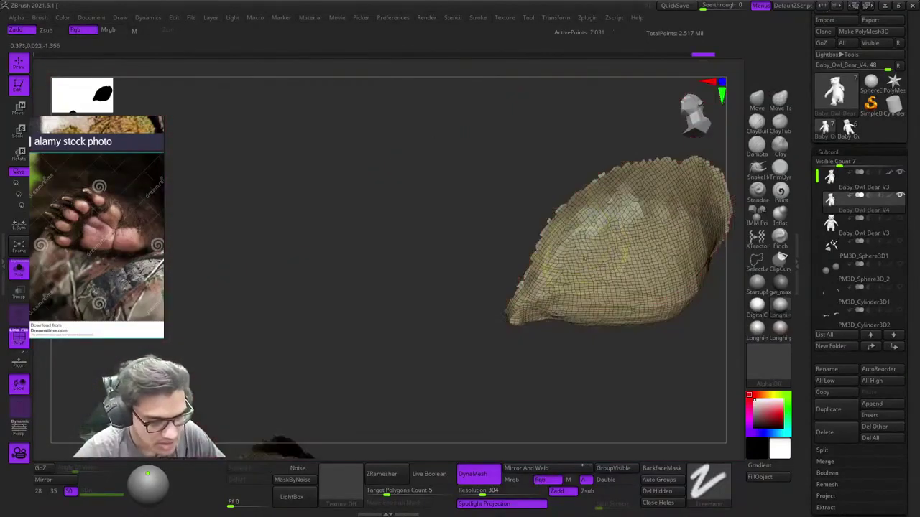
{"action": "left_click", "coordinate": [464, 172], "text": "ctrl"}
{"action": "mouse_move", "coordinate": [585, 249]}
{"action": "right_mouse_down", "text": "ctrl"}
{"action": "mouse_move", "coordinate": [467, 174]}
{"action": "mouse_move", "coordinate": [491, 210]}
{"action": "right_mouse_up", "text": "ctrl"}
{"action": "left_click", "coordinate": [486, 181], "text": "ctrl+shift"}
{"action": "key", "text": "shift+f"}
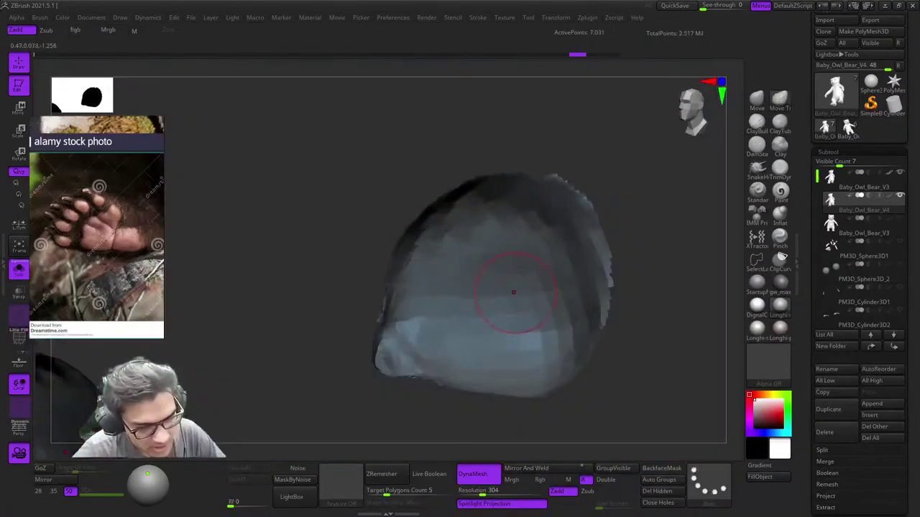
{"action": "key", "text": "shift+f"}
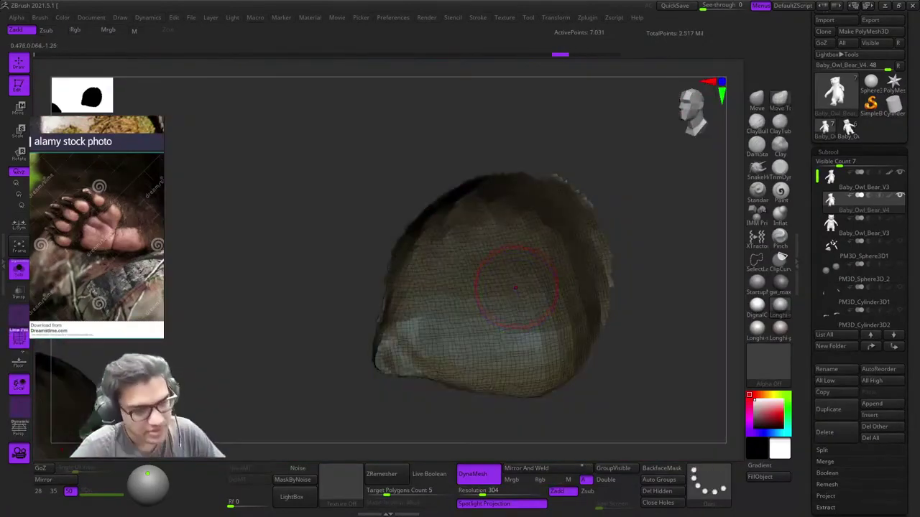
Step: Show the whole body again and subdivide it once to level 2
{"action": "left_click_drag", "start_coordinate": [590, 147], "coordinate": [629, 185], "text": "ctrl"}
{"action": "right_click_drag", "start_coordinate": [630, 186], "coordinate": [580, 140], "text": "ctrl"}
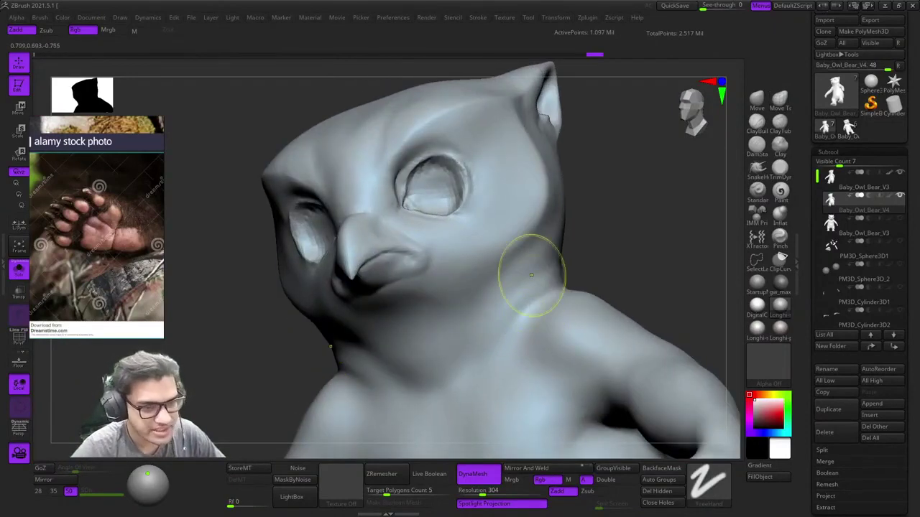
{"action": "key", "text": "ctrl+d"}
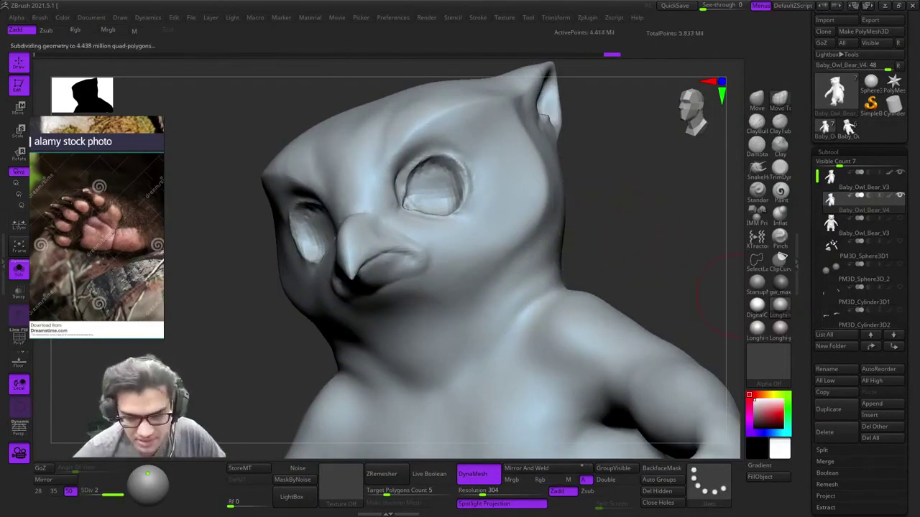
Step: Polish the body with the Polish By Features deformation and check the eye socket's polygroup border
{"action": "left_click_drag", "start_coordinate": [881, 471], "coordinate": [881, 177]}
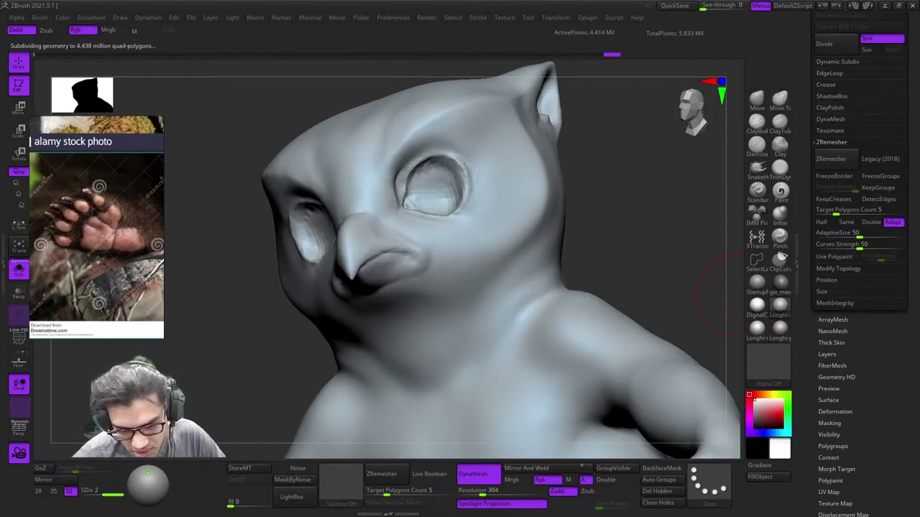
{"action": "scroll", "coordinate": [859, 287], "scroll_direction": "down", "scroll_amount": 5}
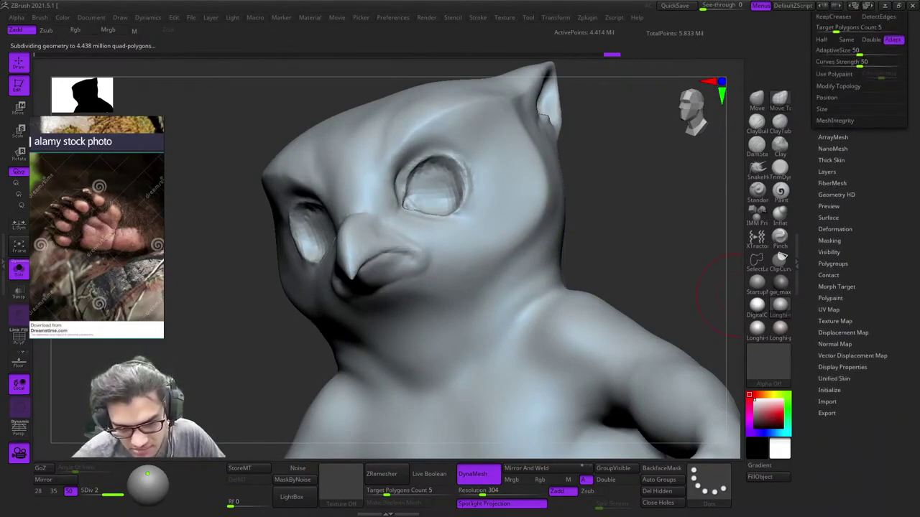
{"action": "left_click", "coordinate": [834, 229]}
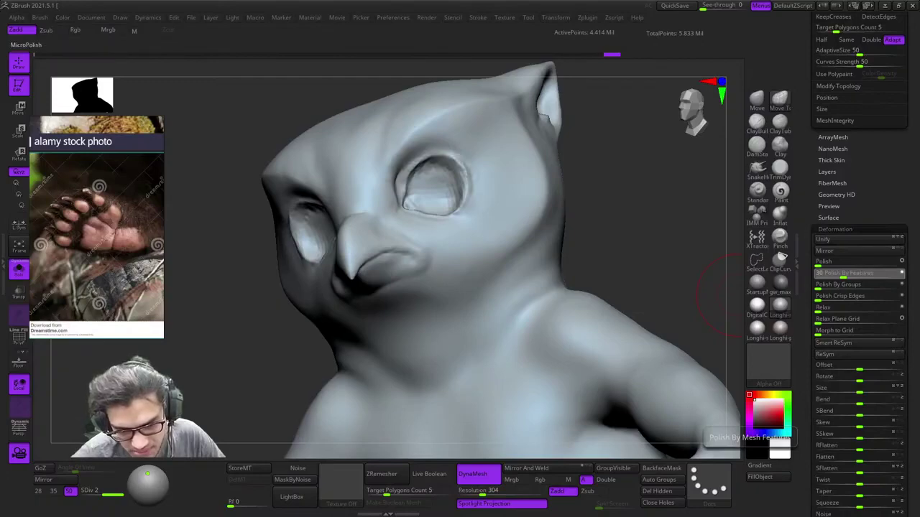
{"action": "left_click", "coordinate": [835, 274]}
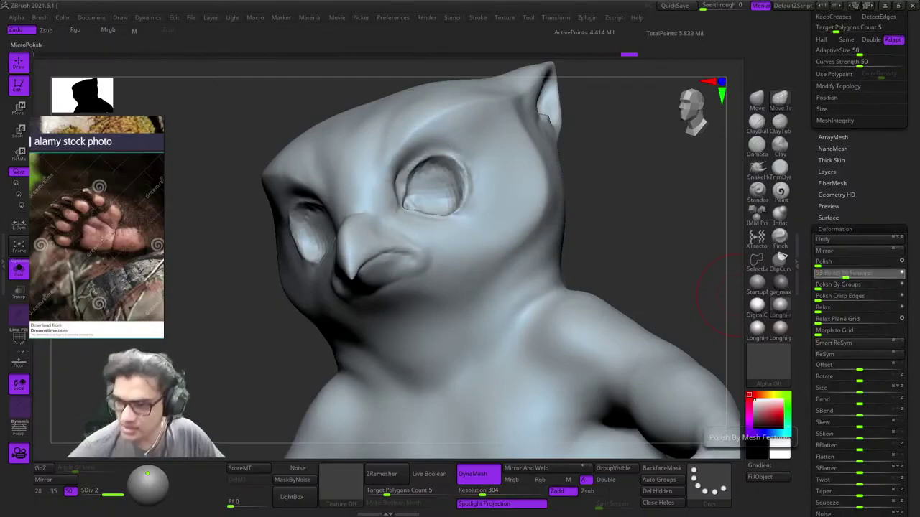
{"action": "key", "text": "shift+f"}
{"action": "right_click_drag", "start_coordinate": [575, 208], "coordinate": [452, 217]}
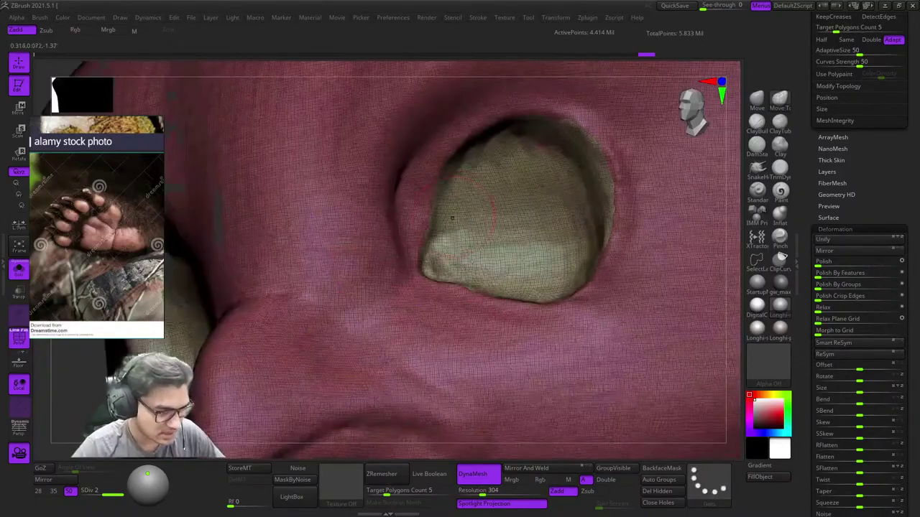
{"action": "key", "text": "shift+f"}
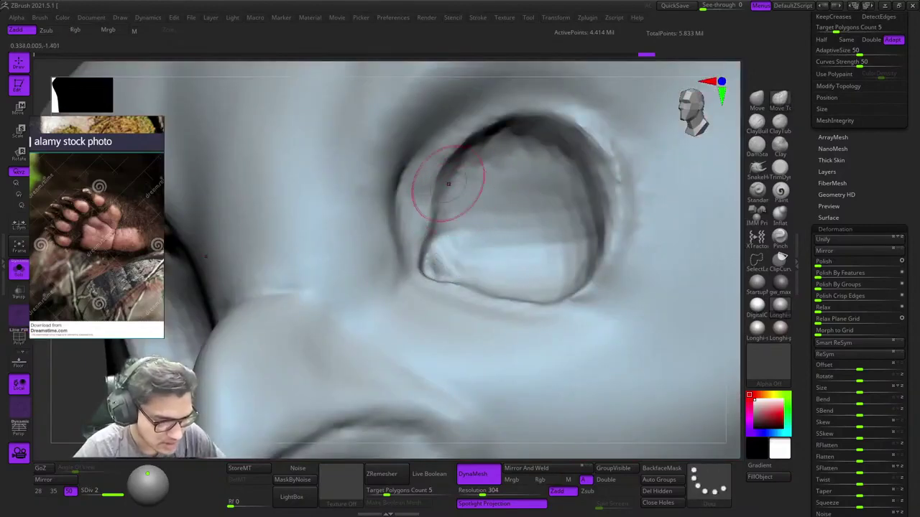
Step: Mask the interior of the eye sockets using their polygroup, keeping the rest of the body visible and unmasked
{"action": "right_click_drag", "start_coordinate": [448, 184], "coordinate": [447, 231]}
{"action": "left_click", "coordinate": [488, 220], "text": "ctrl+shift"}
{"action": "left_click", "coordinate": [390, 169], "text": "ctrl"}
{"action": "left_click", "coordinate": [390, 167], "text": "ctrl+shift"}
{"action": "left_click", "coordinate": [392, 111], "text": "ctrl"}
{"action": "right_click_drag", "start_coordinate": [395, 112], "coordinate": [497, 206], "text": "alt"}
{"action": "left_click", "coordinate": [357, 131], "text": "ctrl"}
Step: Smooth the unmasked rim of the eye socket along the inner side and inner corner
{"action": "right_click", "coordinate": [460, 261]}
{"action": "left_click_drag", "start_coordinate": [496, 137], "coordinate": [490, 158], "text": "shift"}
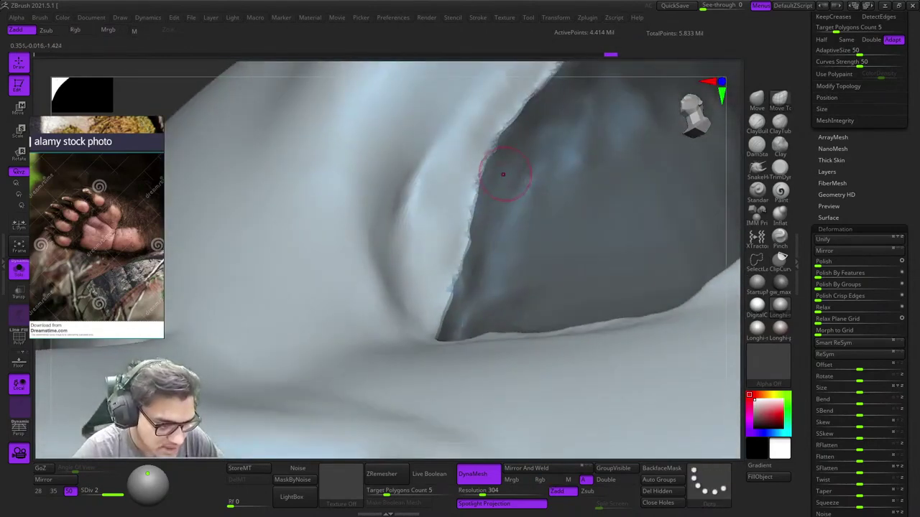
{"action": "right_click", "coordinate": [451, 234]}
{"action": "left_click_drag", "start_coordinate": [466, 237], "coordinate": [449, 282], "text": "shift"}
{"action": "mouse_move", "coordinate": [452, 276]}
{"action": "right_mouse_down"}
{"action": "mouse_move", "coordinate": [499, 177]}
{"action": "mouse_move", "coordinate": [513, 194]}
{"action": "right_mouse_up"}
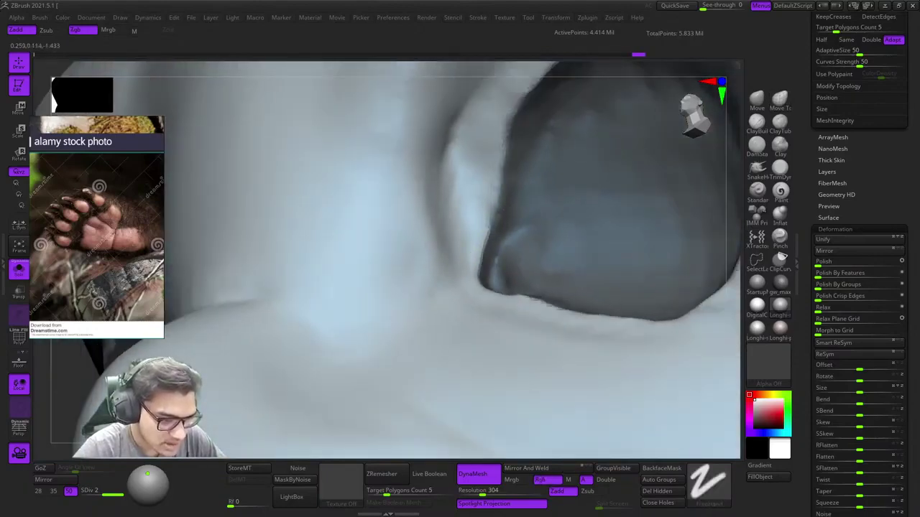
{"action": "left_click_drag", "start_coordinate": [506, 137], "coordinate": [499, 172], "text": "shift"}
{"action": "right_click_drag", "start_coordinate": [467, 187], "coordinate": [477, 236]}
{"action": "left_click_drag", "start_coordinate": [492, 228], "coordinate": [485, 269], "text": "shift"}
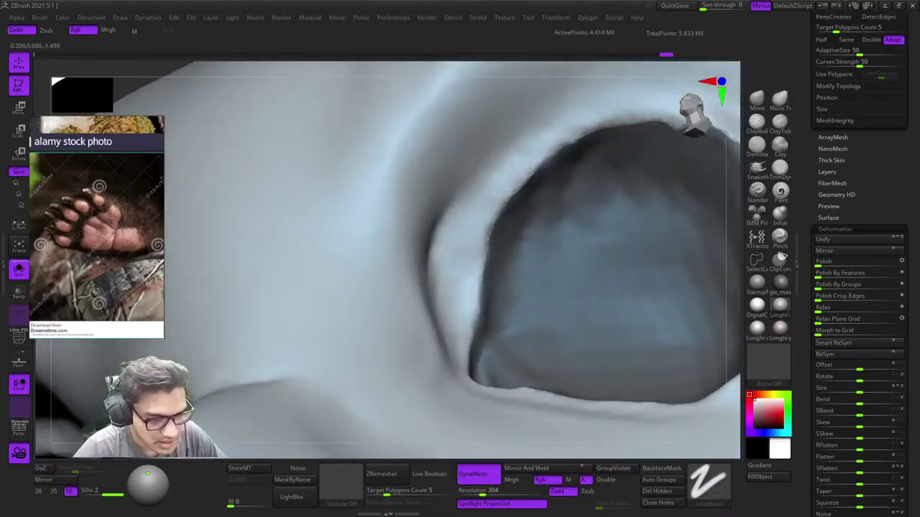
Step: Smooth the upper inner rim of the eye socket up toward the brow
{"action": "left_click_drag", "start_coordinate": [496, 222], "coordinate": [482, 267], "text": "shift"}
{"action": "right_click_drag", "start_coordinate": [503, 244], "coordinate": [482, 220]}
{"action": "right_click_drag", "start_coordinate": [483, 220], "coordinate": [496, 201], "text": "ctrl"}
{"action": "left_click_drag", "start_coordinate": [507, 192], "coordinate": [460, 237], "text": "shift"}
{"action": "right_click", "coordinate": [449, 257]}
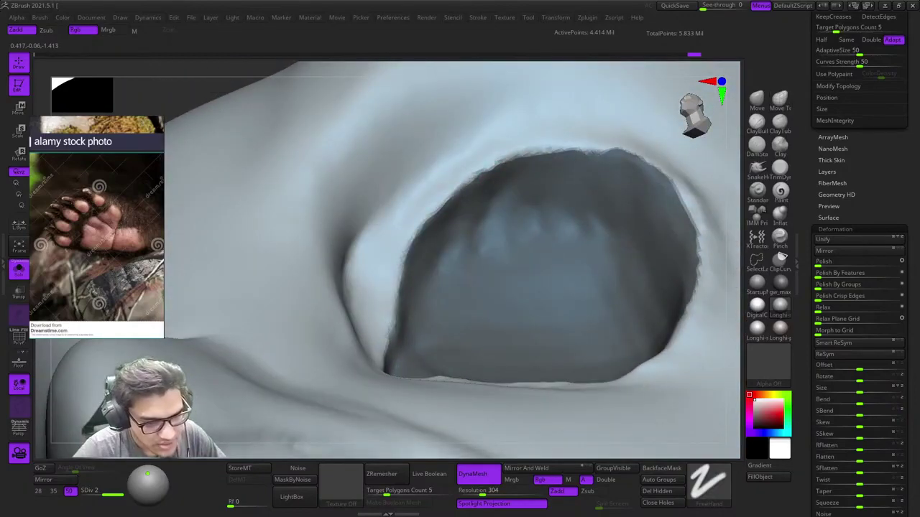
Step: Smooth the outer and lower edges of the eye socket rim
{"action": "mouse_move", "coordinate": [460, 144]}
{"action": "right_mouse_down"}
{"action": "mouse_move", "coordinate": [518, 187]}
{"action": "mouse_move", "coordinate": [465, 174]}
{"action": "right_mouse_up"}
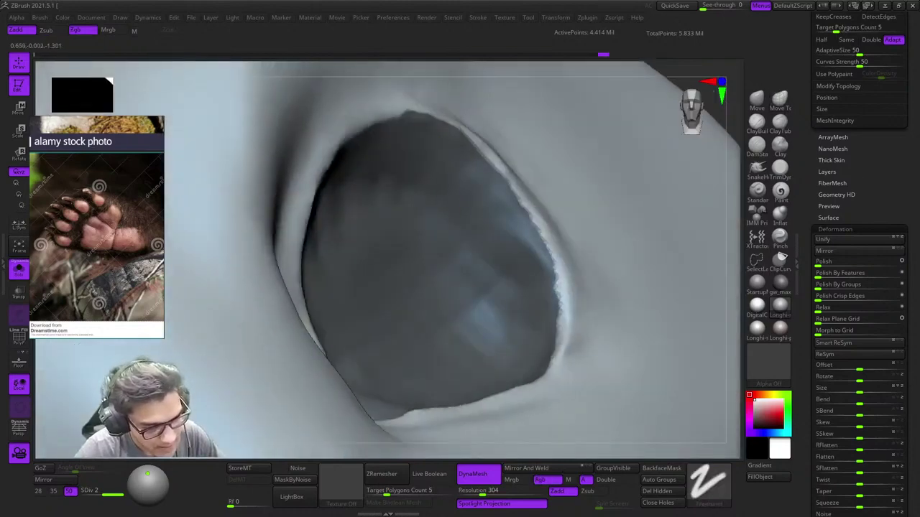
{"action": "left_click_drag", "start_coordinate": [552, 248], "coordinate": [559, 298], "text": "shift"}
{"action": "mouse_move", "coordinate": [507, 241]}
{"action": "right_mouse_down"}
{"action": "mouse_move", "coordinate": [527, 189]}
{"action": "mouse_move", "coordinate": [546, 198]}
{"action": "right_mouse_up"}
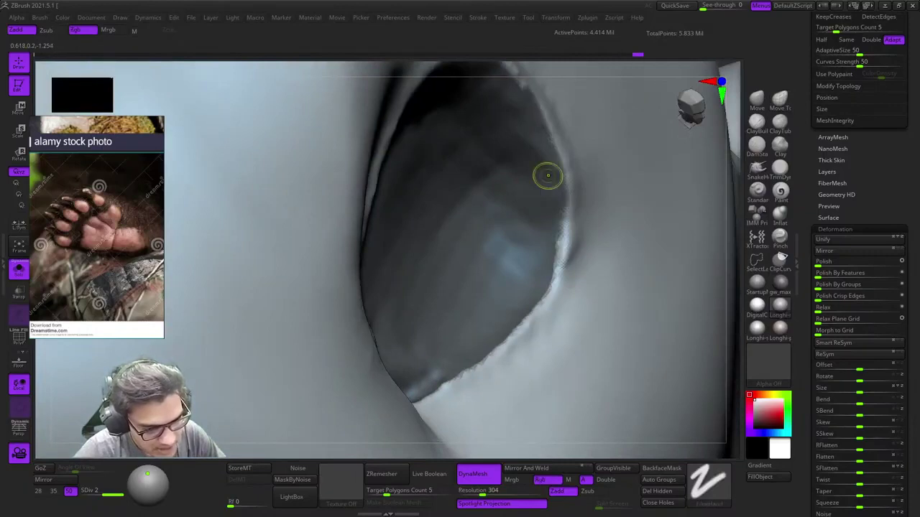
{"action": "left_click_drag", "start_coordinate": [552, 286], "coordinate": [540, 304], "text": "shift"}
{"action": "mouse_move", "coordinate": [531, 237]}
{"action": "right_mouse_down"}
{"action": "mouse_move", "coordinate": [559, 179]}
{"action": "mouse_move", "coordinate": [552, 208]}
{"action": "right_mouse_up"}
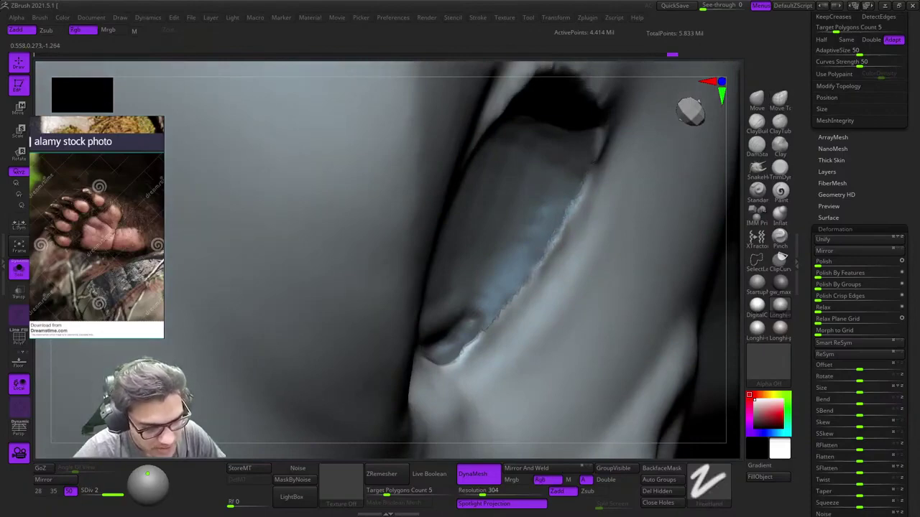
{"action": "mouse_move", "coordinate": [563, 218]}
{"action": "right_mouse_down"}
{"action": "mouse_move", "coordinate": [541, 222]}
{"action": "mouse_move", "coordinate": [503, 194]}
{"action": "mouse_move", "coordinate": [532, 215]}
{"action": "mouse_move", "coordinate": [439, 252]}
{"action": "right_mouse_up"}
{"action": "left_click_drag", "start_coordinate": [439, 252], "coordinate": [499, 269], "text": "shift"}
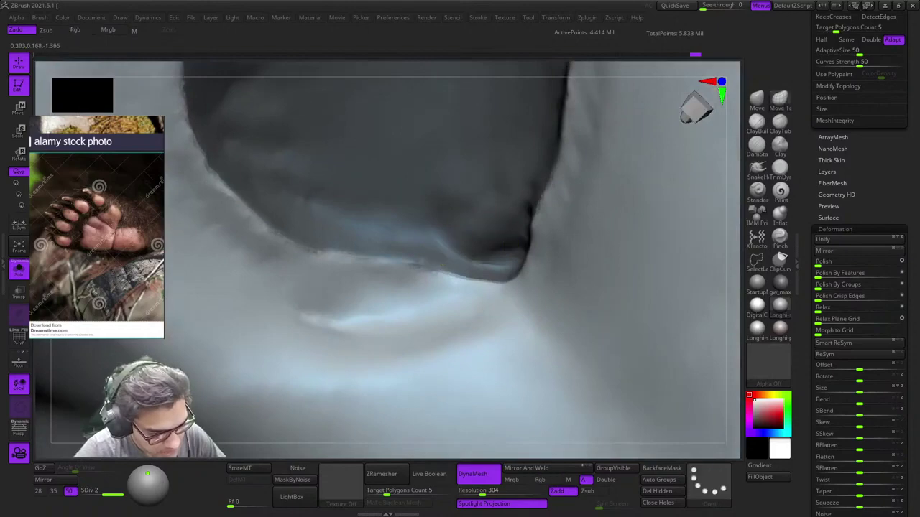
Step: Smooth the remaining rough spots along the upper outer rim of the eye socket
{"action": "mouse_move", "coordinate": [498, 269]}
{"action": "right_mouse_down"}
{"action": "mouse_move", "coordinate": [477, 118]}
{"action": "mouse_move", "coordinate": [445, 169]}
{"action": "mouse_move", "coordinate": [391, 214]}
{"action": "right_mouse_up"}
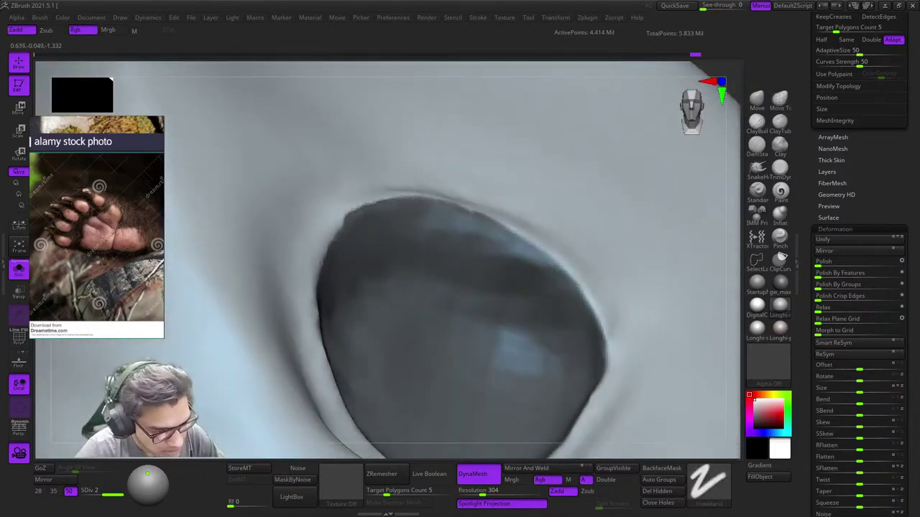
{"action": "right_click_drag", "start_coordinate": [531, 331], "coordinate": [503, 288], "text": "ctrl"}
{"action": "left_click_drag", "start_coordinate": [503, 287], "coordinate": [512, 316], "text": "shift"}
{"action": "mouse_move", "coordinate": [512, 316]}
{"action": "right_mouse_down"}
{"action": "mouse_move", "coordinate": [499, 277]}
{"action": "mouse_move", "coordinate": [460, 309]}
{"action": "mouse_move", "coordinate": [518, 237]}
{"action": "right_mouse_up"}
{"action": "mouse_move", "coordinate": [517, 237]}
{"action": "right_mouse_down"}
{"action": "mouse_move", "coordinate": [503, 211]}
{"action": "mouse_move", "coordinate": [524, 226]}
{"action": "mouse_move", "coordinate": [532, 209]}
{"action": "mouse_move", "coordinate": [510, 196]}
{"action": "mouse_move", "coordinate": [521, 185]}
{"action": "right_mouse_up"}
{"action": "left_click_drag", "start_coordinate": [522, 185], "coordinate": [548, 189], "text": "shift"}
Step: Examine the eye socket polygroup borders with and without wireframe, and look over the corner of the beak
{"action": "key", "text": "shift+f"}
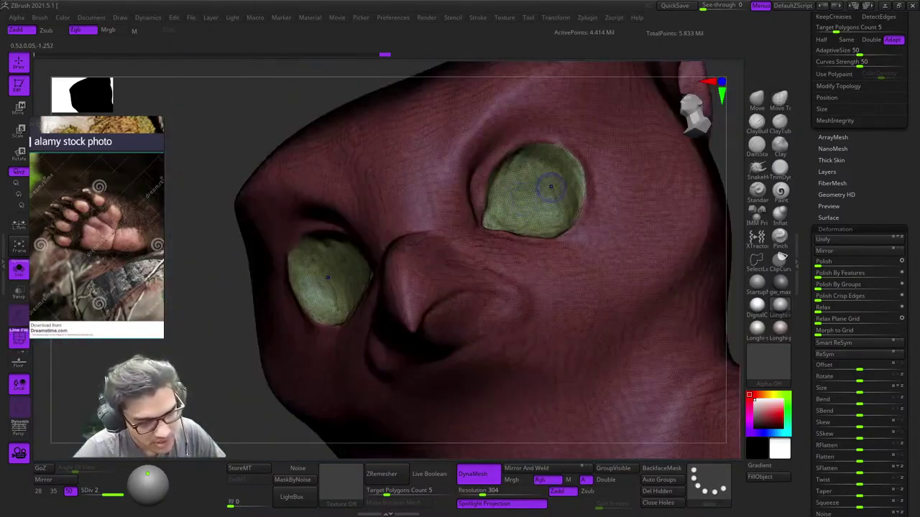
{"action": "key", "text": "shift+f"}
{"action": "key", "text": "shift+f"}
{"action": "mouse_move", "coordinate": [546, 191]}
{"action": "right_mouse_down"}
{"action": "mouse_move", "coordinate": [503, 167]}
{"action": "mouse_move", "coordinate": [548, 242]}
{"action": "mouse_move", "coordinate": [532, 183]}
{"action": "mouse_move", "coordinate": [567, 180]}
{"action": "mouse_move", "coordinate": [514, 205]}
{"action": "right_mouse_up"}
{"action": "key", "text": "shift+f"}
{"action": "mouse_move", "coordinate": [514, 205]}
{"action": "right_mouse_down", "text": "ctrl"}
{"action": "mouse_move", "coordinate": [493, 242]}
{"action": "mouse_move", "coordinate": [468, 222]}
{"action": "mouse_move", "coordinate": [532, 208]}
{"action": "right_mouse_up", "text": "ctrl"}
{"action": "key", "text": "shift+f"}
{"action": "key", "text": "shift+f"}
{"action": "mouse_move", "coordinate": [476, 216]}
{"action": "right_mouse_down"}
{"action": "mouse_move", "coordinate": [480, 231]}
{"action": "mouse_move", "coordinate": [441, 222]}
{"action": "mouse_move", "coordinate": [486, 225]}
{"action": "mouse_move", "coordinate": [503, 211]}
{"action": "mouse_move", "coordinate": [520, 212]}
{"action": "mouse_move", "coordinate": [470, 230]}
{"action": "right_mouse_up"}
{"action": "right_click_drag", "start_coordinate": [471, 230], "coordinate": [424, 269], "text": "ctrl"}
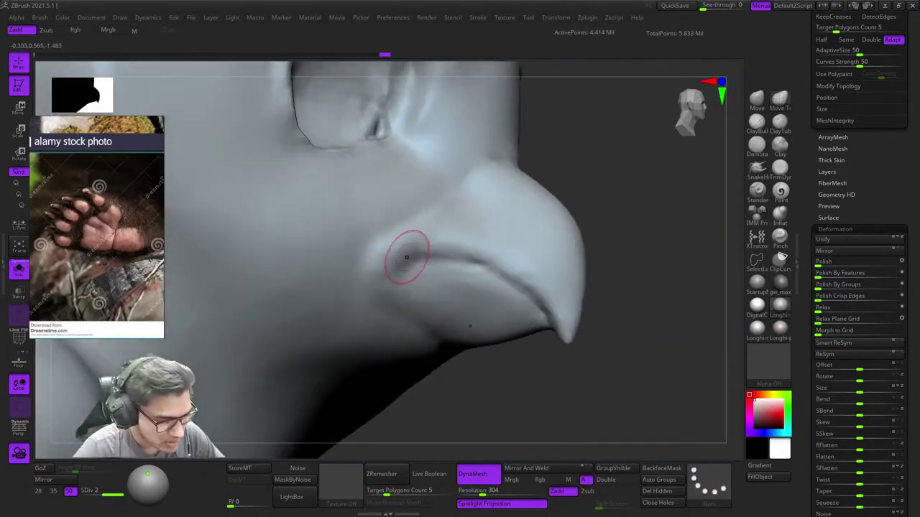
Step: Mask a band along the upper beak's lower edge from the mouth corner to the beak tip
{"action": "right_click_drag", "start_coordinate": [377, 248], "coordinate": [333, 321], "text": "ctrl"}
{"action": "left_click_drag", "start_coordinate": [382, 261], "coordinate": [385, 268], "text": "ctrl"}
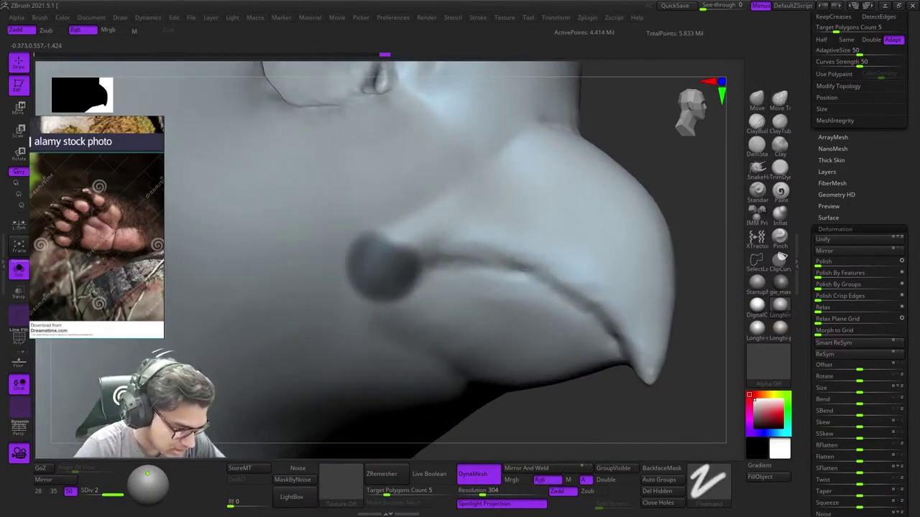
{"action": "mouse_move", "coordinate": [489, 246]}
{"action": "left_mouse_down", "text": "ctrl"}
{"action": "mouse_move", "coordinate": [555, 262]}
{"action": "mouse_move", "coordinate": [625, 304]}
{"action": "mouse_move", "coordinate": [648, 370]}
{"action": "left_mouse_up", "text": "ctrl"}
{"action": "right_click_drag", "start_coordinate": [649, 371], "coordinate": [616, 370]}
{"action": "right_click_drag", "start_coordinate": [568, 256], "coordinate": [515, 342], "text": "alt"}
Step: Mask the border between the upper beak and the face, from the mouth corner up over the bridge
{"action": "right_click_drag", "start_coordinate": [369, 335], "coordinate": [419, 332]}
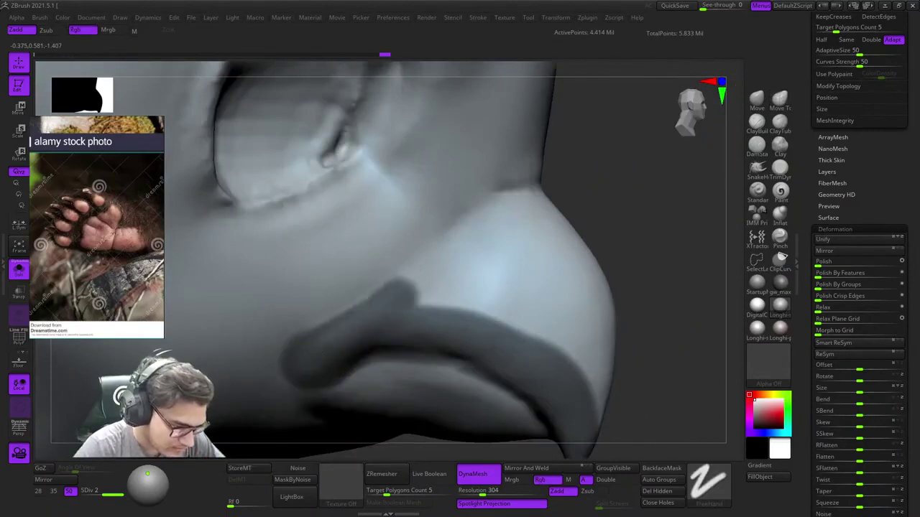
{"action": "mouse_move", "coordinate": [406, 287]}
{"action": "left_mouse_down"}
{"action": "mouse_move", "coordinate": [439, 248]}
{"action": "mouse_move", "coordinate": [473, 229]}
{"action": "left_mouse_up"}
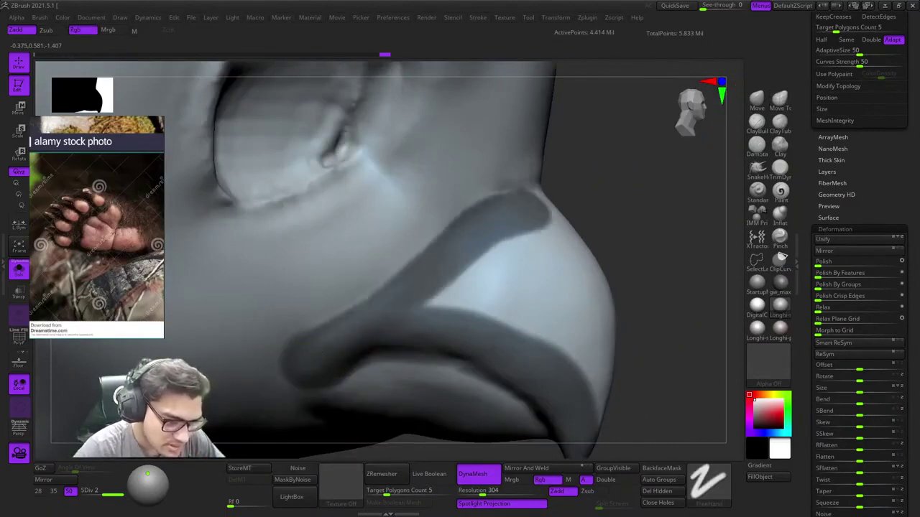
{"action": "left_click_drag", "start_coordinate": [526, 209], "coordinate": [547, 207], "text": "ctrl"}
{"action": "mouse_move", "coordinate": [539, 220]}
{"action": "right_mouse_down"}
{"action": "mouse_move", "coordinate": [538, 189]}
{"action": "mouse_move", "coordinate": [515, 165]}
{"action": "right_mouse_up"}
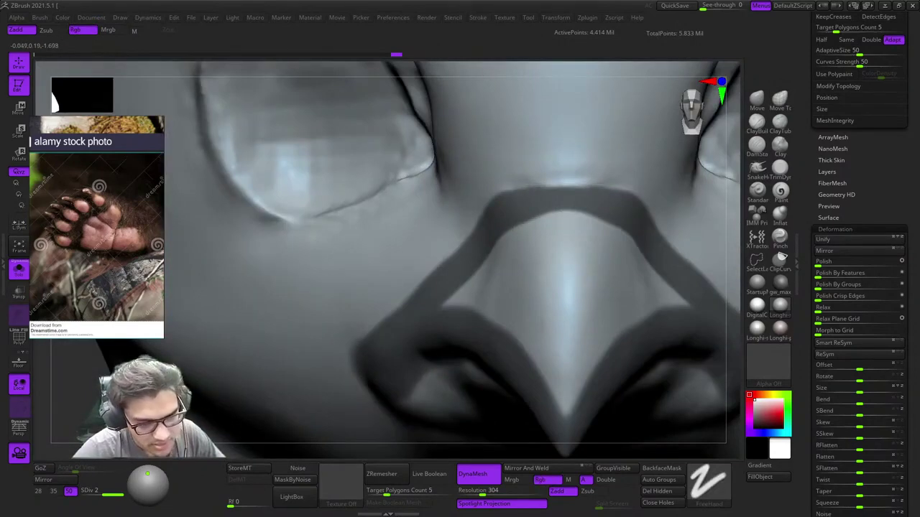
{"action": "right_click_drag", "start_coordinate": [601, 243], "coordinate": [520, 244], "text": "alt"}
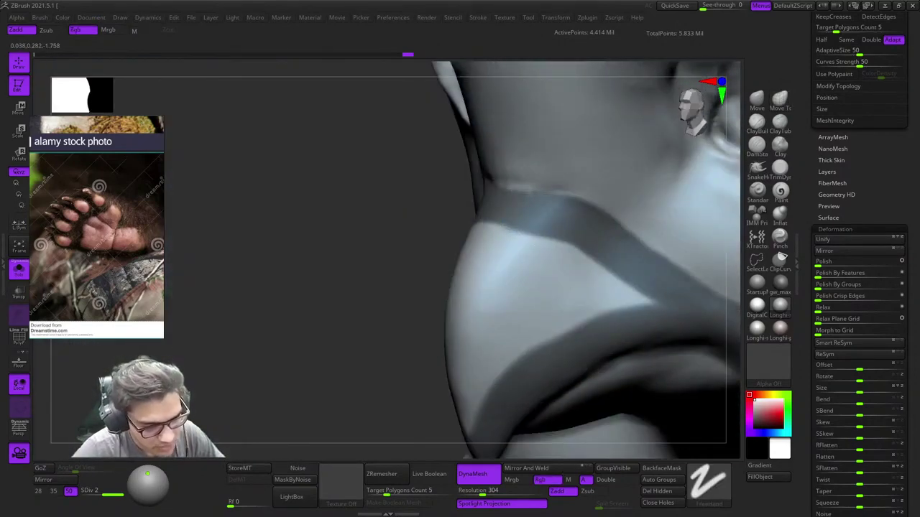
Step: Fill in the mask over the remaining surface of the upper beak
{"action": "mouse_move", "coordinate": [546, 309]}
{"action": "right_mouse_down", "text": "alt"}
{"action": "mouse_move", "coordinate": [516, 251]}
{"action": "mouse_move", "coordinate": [473, 244]}
{"action": "right_mouse_up", "text": "alt"}
{"action": "left_click_drag", "start_coordinate": [588, 218], "coordinate": [469, 260], "text": "ctrl"}
{"action": "right_click_drag", "start_coordinate": [469, 260], "coordinate": [467, 223], "text": "ctrl"}
{"action": "right_click_drag", "start_coordinate": [467, 223], "coordinate": [596, 237]}
{"action": "right_click_drag", "start_coordinate": [484, 240], "coordinate": [486, 266], "text": "ctrl"}
{"action": "left_click_drag", "start_coordinate": [474, 269], "coordinate": [477, 230], "text": "ctrl"}
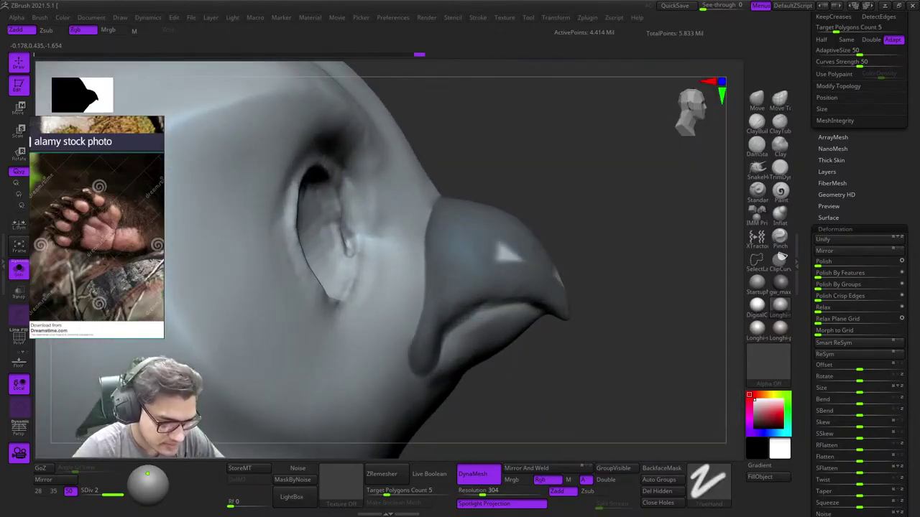
Step: Extend the upper beak mask into the underside groove along the mouth line
{"action": "mouse_move", "coordinate": [501, 267]}
{"action": "right_mouse_down"}
{"action": "mouse_move", "coordinate": [473, 288]}
{"action": "mouse_move", "coordinate": [517, 255]}
{"action": "mouse_move", "coordinate": [550, 252]}
{"action": "mouse_move", "coordinate": [517, 254]}
{"action": "mouse_move", "coordinate": [566, 242]}
{"action": "mouse_move", "coordinate": [545, 288]}
{"action": "right_mouse_up"}
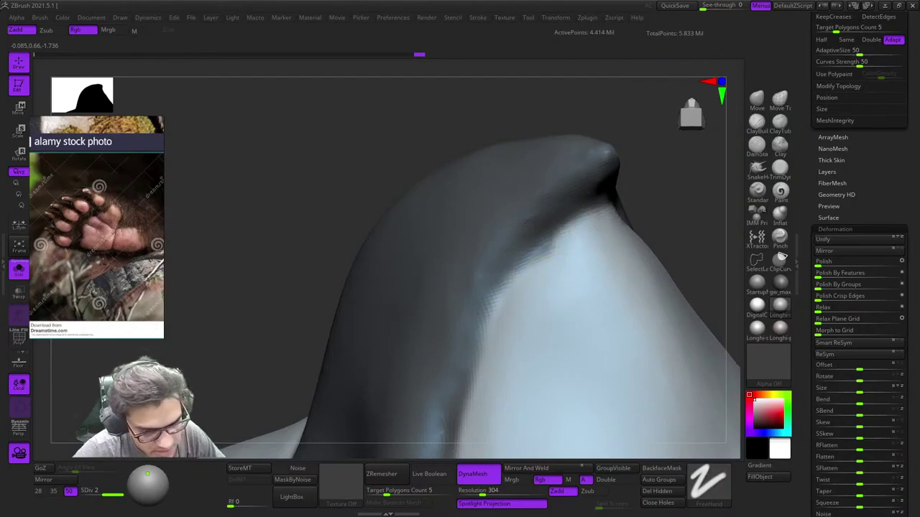
{"action": "left_click_drag", "start_coordinate": [519, 250], "coordinate": [495, 281], "text": "ctrl"}
{"action": "right_click_drag", "start_coordinate": [495, 287], "coordinate": [495, 259], "text": "ctrl"}
{"action": "mouse_move", "coordinate": [496, 259]}
{"action": "right_mouse_down"}
{"action": "mouse_move", "coordinate": [511, 285]}
{"action": "mouse_move", "coordinate": [507, 209]}
{"action": "right_mouse_up"}
{"action": "right_click_drag", "start_coordinate": [506, 209], "coordinate": [506, 255], "text": "ctrl"}
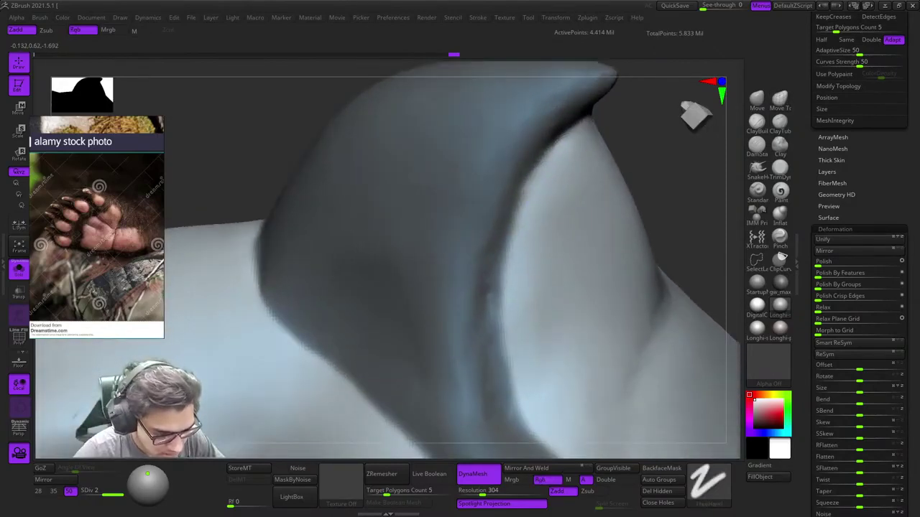
{"action": "right_click_drag", "start_coordinate": [507, 326], "coordinate": [517, 309]}
Step: Turn the masked upper beak into its own polygroup and hide it
{"action": "right_click_drag", "start_coordinate": [518, 309], "coordinate": [531, 243], "text": "ctrl"}
{"action": "key", "text": "shift+f"}
{"action": "left_click", "coordinate": [539, 289], "text": "ctrl+shift"}
{"action": "right_click_drag", "start_coordinate": [539, 289], "coordinate": [555, 233]}
{"action": "key", "text": "shift+f"}
{"action": "mouse_move", "coordinate": [555, 234]}
{"action": "right_mouse_down", "text": "ctrl"}
{"action": "mouse_move", "coordinate": [562, 263]}
{"action": "mouse_move", "coordinate": [485, 314]}
{"action": "right_mouse_up", "text": "ctrl"}
Step: Mask the lower beak while the upper beak is hidden
{"action": "left_click_drag", "start_coordinate": [558, 231], "coordinate": [533, 261], "text": "ctrl"}
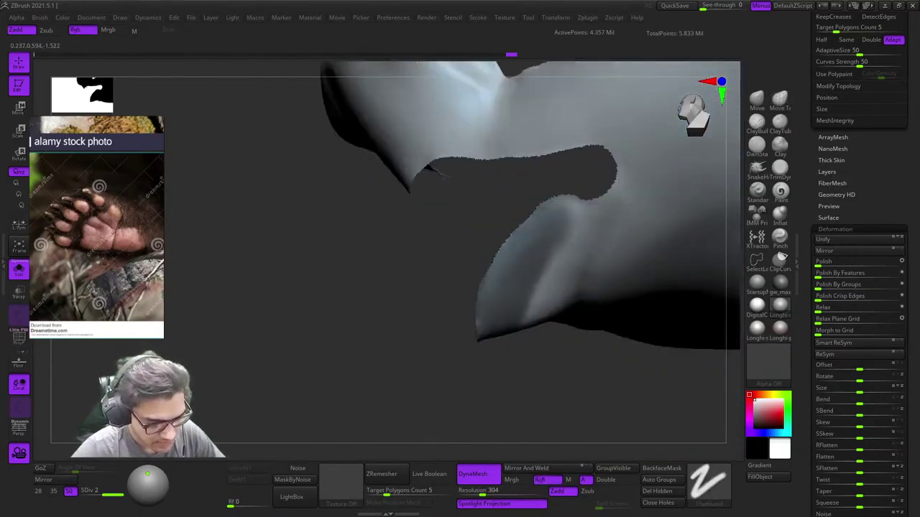
{"action": "right_click_drag", "start_coordinate": [535, 265], "coordinate": [574, 214]}
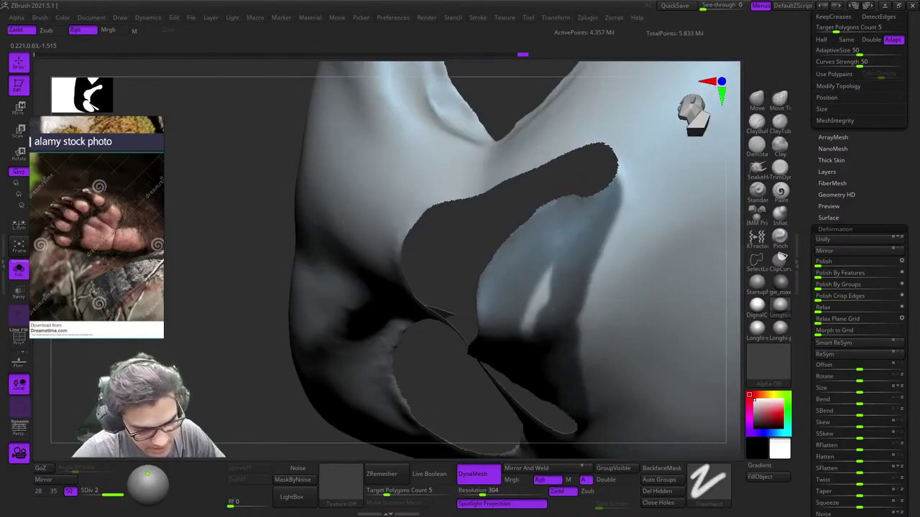
{"action": "right_click_drag", "start_coordinate": [503, 209], "coordinate": [477, 215]}
{"action": "mouse_move", "coordinate": [546, 273]}
{"action": "right_mouse_down"}
{"action": "mouse_move", "coordinate": [507, 237]}
{"action": "mouse_move", "coordinate": [605, 333]}
{"action": "mouse_move", "coordinate": [496, 208]}
{"action": "mouse_move", "coordinate": [636, 227]}
{"action": "mouse_move", "coordinate": [517, 245]}
{"action": "mouse_move", "coordinate": [532, 318]}
{"action": "mouse_move", "coordinate": [503, 331]}
{"action": "mouse_move", "coordinate": [513, 261]}
{"action": "mouse_move", "coordinate": [508, 321]}
{"action": "mouse_move", "coordinate": [525, 332]}
{"action": "mouse_move", "coordinate": [509, 291]}
{"action": "right_mouse_up"}
Step: Check the mouth corner with the upper beak shown, hide it again, and clean up the lower beak mask there
{"action": "left_click", "coordinate": [636, 217], "text": "ctrl+shift"}
{"action": "key", "text": "shift+f"}
{"action": "key", "text": "shift+f"}
{"action": "right_click_drag", "start_coordinate": [508, 291], "coordinate": [501, 357], "text": "ctrl"}
{"action": "key", "text": "shift+f"}
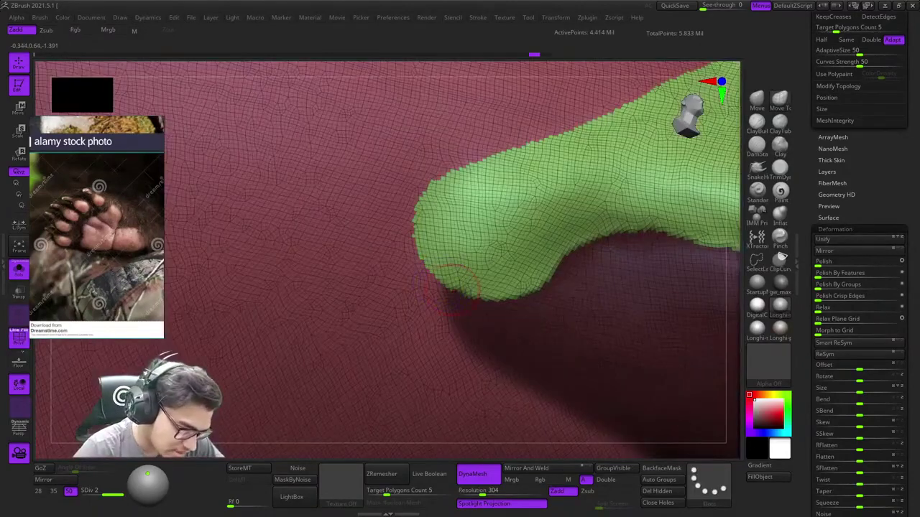
{"action": "mouse_move", "coordinate": [467, 327]}
{"action": "right_mouse_down", "text": "ctrl"}
{"action": "mouse_move", "coordinate": [436, 294]}
{"action": "mouse_move", "coordinate": [456, 326]}
{"action": "right_mouse_up", "text": "ctrl"}
{"action": "left_click", "coordinate": [436, 294], "text": "ctrl+shift"}
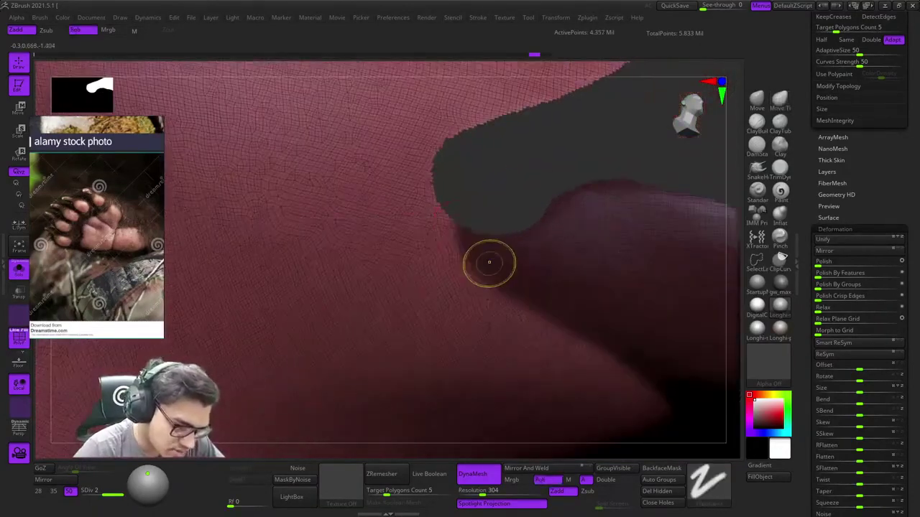
{"action": "left_click", "coordinate": [457, 213], "text": "ctrl"}
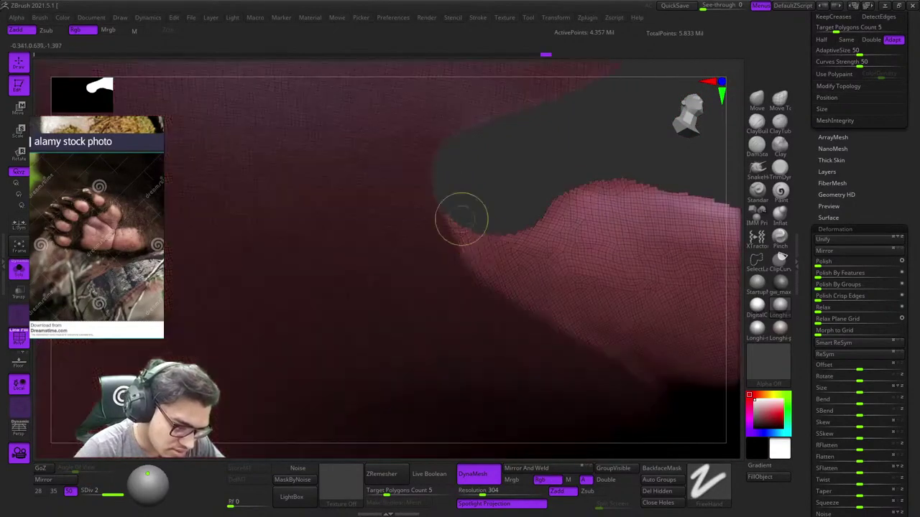
{"action": "left_click", "coordinate": [499, 210], "text": "ctrl"}
{"action": "right_click_drag", "start_coordinate": [501, 224], "coordinate": [495, 177], "text": "ctrl"}
Step: Assign the lower beak to its own polygroup, check it in wireframe, and switch to the Move Topological brush
{"action": "key", "text": "shift+f"}
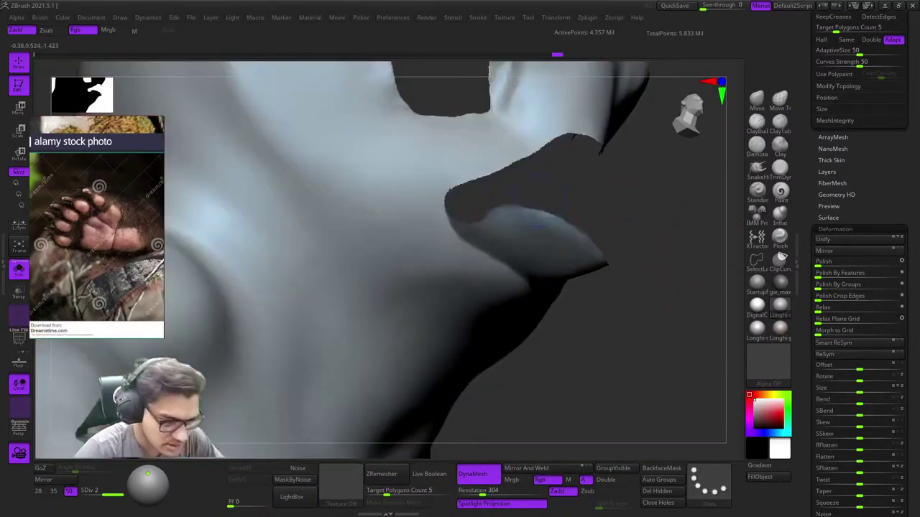
{"action": "mouse_move", "coordinate": [579, 188]}
{"action": "right_mouse_down"}
{"action": "mouse_move", "coordinate": [550, 180]}
{"action": "mouse_move", "coordinate": [567, 205]}
{"action": "mouse_move", "coordinate": [611, 216]}
{"action": "right_mouse_up"}
{"action": "key", "text": "b"}
{"action": "key", "text": "m"}
{"action": "key", "text": "t"}
{"action": "key", "text": "shift+f"}
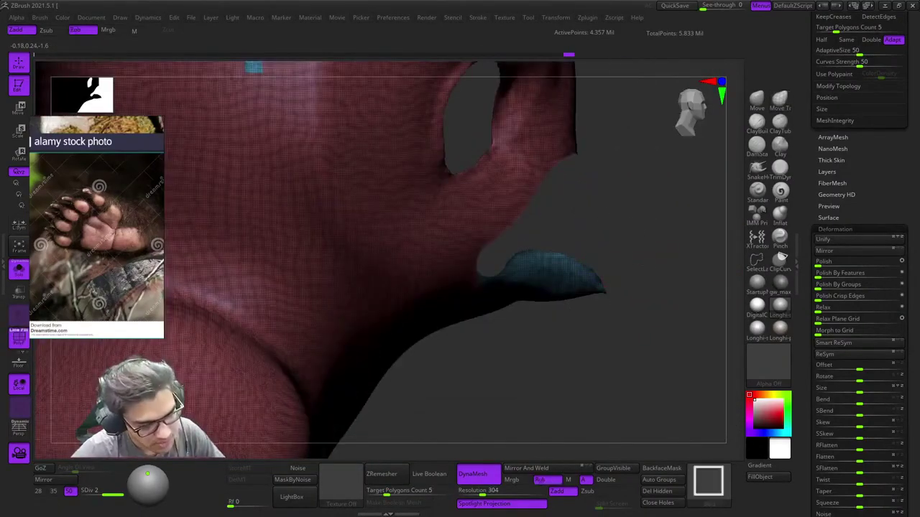
Step: Isolate the body without the eye sockets and both beak parts, and regroup it as a single polygroup
{"action": "left_click", "coordinate": [648, 243], "text": "ctrl+shift"}
{"action": "right_click_drag", "start_coordinate": [648, 243], "coordinate": [577, 219]}
{"action": "mouse_move", "coordinate": [483, 268]}
{"action": "right_mouse_down", "text": "ctrl"}
{"action": "mouse_move", "coordinate": [475, 209]}
{"action": "mouse_move", "coordinate": [553, 189]}
{"action": "mouse_move", "coordinate": [495, 230]}
{"action": "mouse_move", "coordinate": [553, 240]}
{"action": "mouse_move", "coordinate": [495, 234]}
{"action": "right_mouse_up", "text": "ctrl"}
{"action": "mouse_move", "coordinate": [496, 234]}
{"action": "right_mouse_down", "text": "ctrl"}
{"action": "mouse_move", "coordinate": [503, 269]}
{"action": "mouse_move", "coordinate": [548, 266]}
{"action": "mouse_move", "coordinate": [499, 260]}
{"action": "mouse_move", "coordinate": [539, 273]}
{"action": "right_mouse_up", "text": "ctrl"}
{"action": "left_click", "coordinate": [539, 273], "text": "ctrl+shift"}
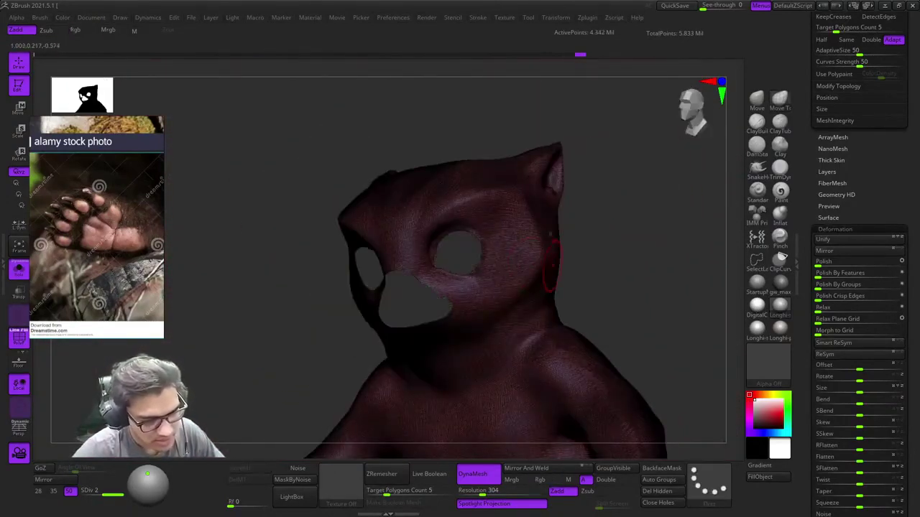
{"action": "left_click", "coordinate": [630, 248], "text": "ctrl+shift"}
{"action": "left_click_drag", "start_coordinate": [593, 265], "coordinate": [495, 173], "text": "ctrl+alt+shift"}
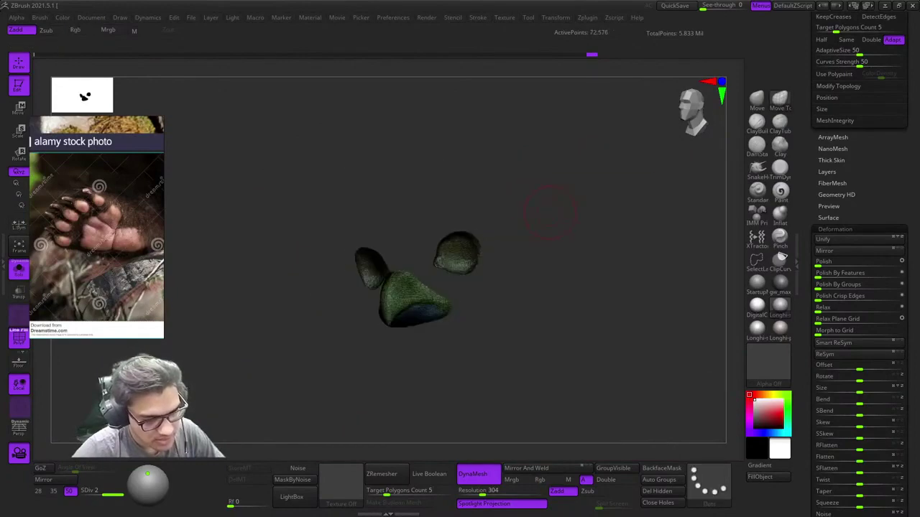
{"action": "right_click_drag", "start_coordinate": [497, 176], "coordinate": [636, 140]}
{"action": "left_click_drag", "start_coordinate": [645, 131], "coordinate": [676, 200], "text": "ctrl+shift"}
{"action": "key", "text": "ctrl+w"}
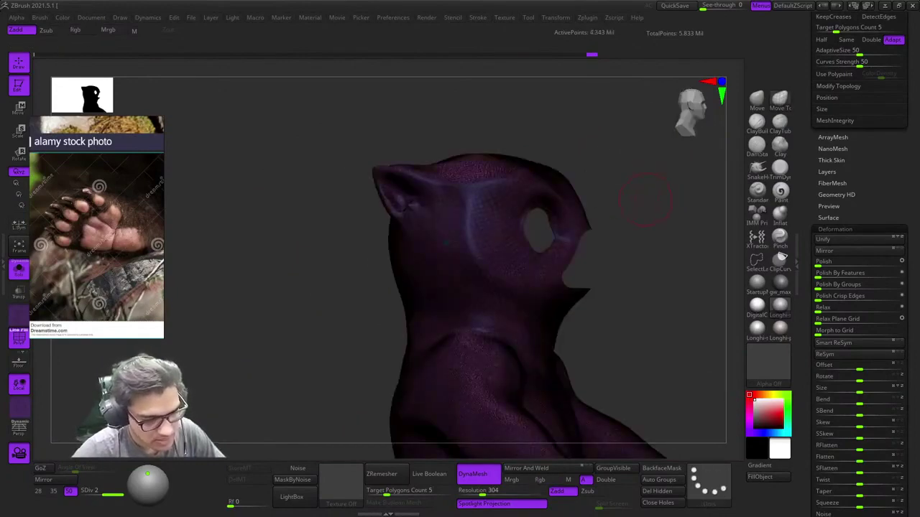
Step: Reveal the whole mesh and examine the body, eye socket and beak polygroups on the head
{"action": "key", "text": "shift+f"}
{"action": "right_click_drag", "start_coordinate": [629, 207], "coordinate": [602, 201], "text": "shift"}
{"action": "left_click", "coordinate": [594, 203], "text": "ctrl+shift"}
{"action": "key", "text": "shift+f"}
{"action": "right_click_drag", "start_coordinate": [503, 216], "coordinate": [295, 252]}
{"action": "right_click", "coordinate": [406, 295]}
{"action": "right_click_drag", "start_coordinate": [374, 281], "coordinate": [370, 219], "text": "ctrl"}
{"action": "right_click_drag", "start_coordinate": [370, 219], "coordinate": [488, 296]}
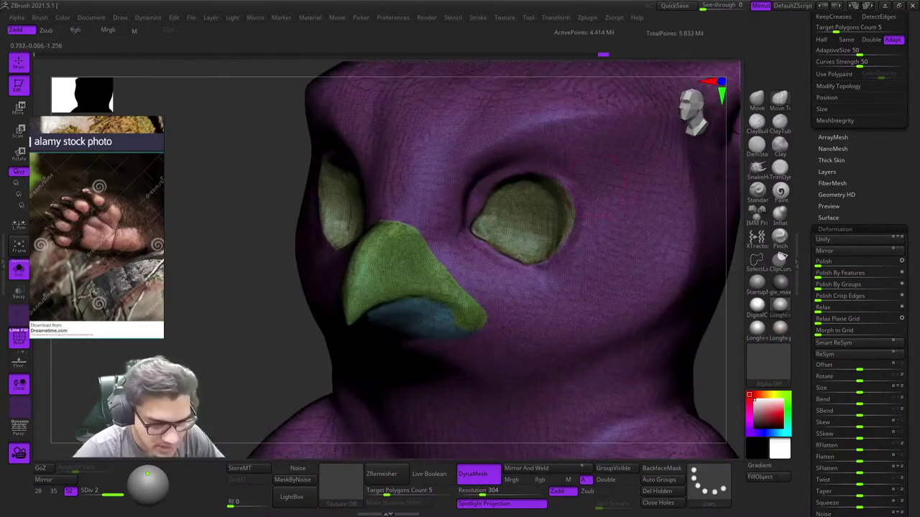
Step: Mask a band around the face from the temple down past the cheek toward the jaw
{"action": "right_click", "coordinate": [582, 201]}
{"action": "right_click_drag", "start_coordinate": [568, 270], "coordinate": [524, 192], "text": "ctrl"}
{"action": "right_click", "coordinate": [524, 192]}
{"action": "key", "text": "b"}
{"action": "key", "text": "p"}
{"action": "key", "text": "a"}
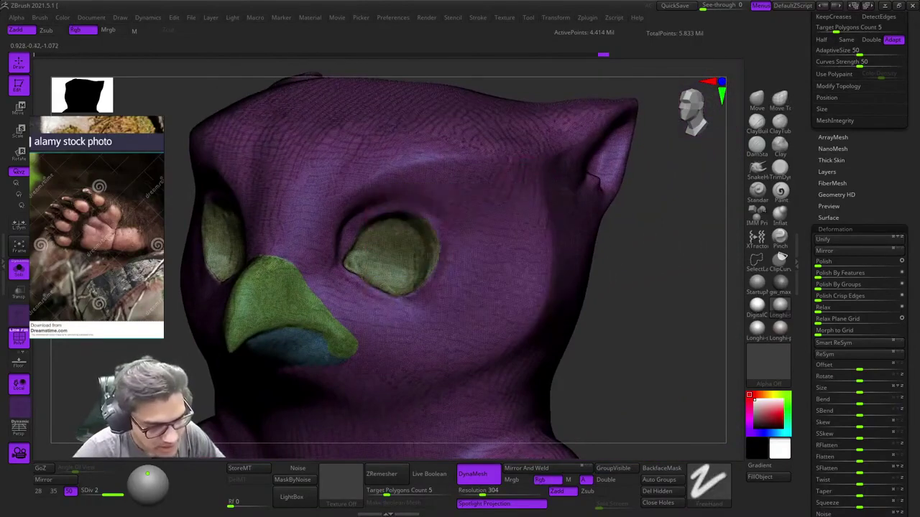
{"action": "left_click_drag", "start_coordinate": [528, 204], "coordinate": [529, 217]}
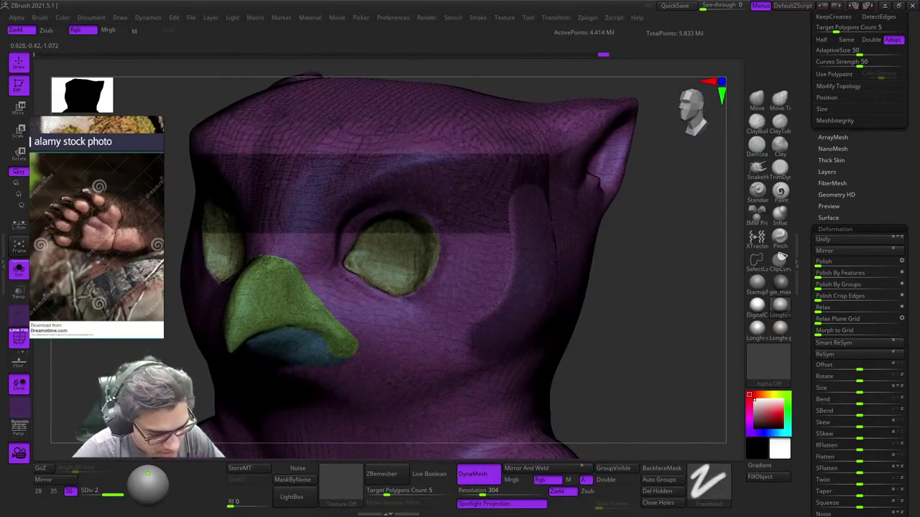
{"action": "left_click_drag", "start_coordinate": [493, 334], "coordinate": [377, 389]}
Step: Return to the Move Topological brush without wireframe and continue the mask band beneath the beak across the chin
{"action": "key", "text": "b"}
{"action": "key", "text": "m"}
{"action": "key", "text": "t"}
{"action": "key", "text": "shift+f"}
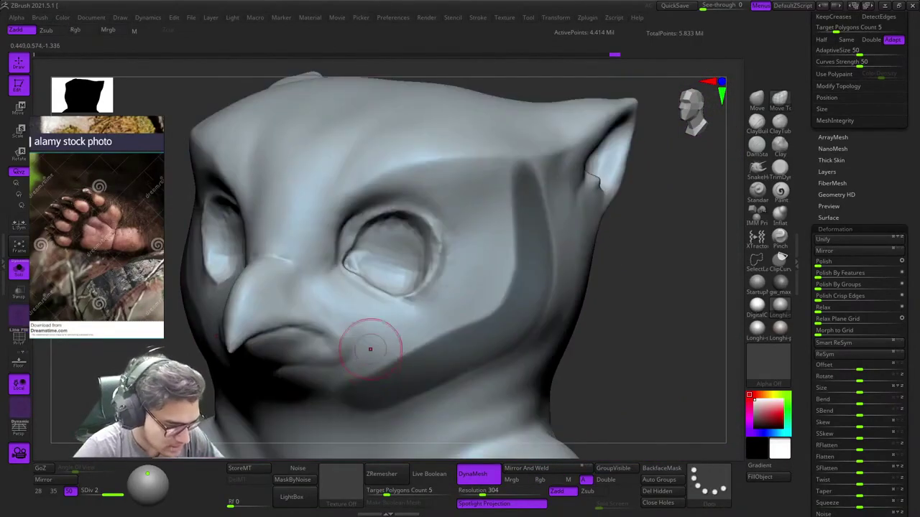
{"action": "mouse_move", "coordinate": [369, 350]}
{"action": "right_mouse_down"}
{"action": "mouse_move", "coordinate": [395, 270]}
{"action": "mouse_move", "coordinate": [420, 248]}
{"action": "mouse_move", "coordinate": [477, 246]}
{"action": "right_mouse_up"}
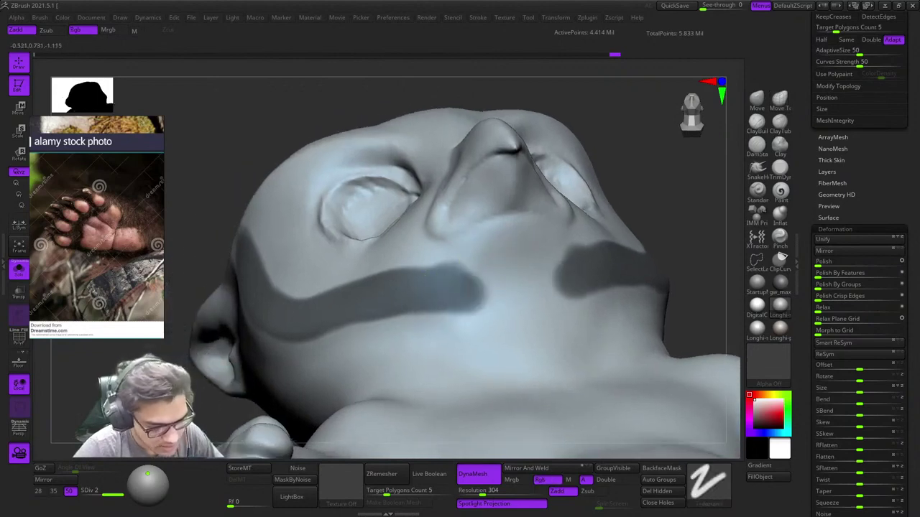
{"action": "mouse_move", "coordinate": [424, 275]}
{"action": "right_mouse_down"}
{"action": "mouse_move", "coordinate": [434, 349]}
{"action": "mouse_move", "coordinate": [460, 265]}
{"action": "right_mouse_up"}
{"action": "mouse_move", "coordinate": [546, 244]}
{"action": "right_mouse_down"}
{"action": "mouse_move", "coordinate": [495, 229]}
{"action": "mouse_move", "coordinate": [509, 282]}
{"action": "right_mouse_up"}
{"action": "right_click_drag", "start_coordinate": [568, 287], "coordinate": [534, 269]}
{"action": "right_click_drag", "start_coordinate": [553, 209], "coordinate": [530, 232]}
Step: Check the band against the whole body and even out its edge along the jaw and under the chin
{"action": "key", "text": "f"}
{"action": "key", "text": "shift+f"}
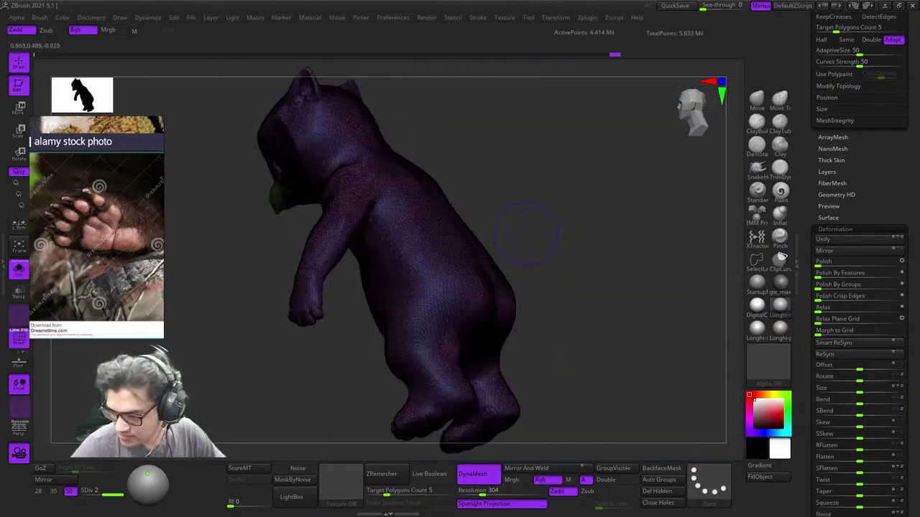
{"action": "key", "text": "shift+f"}
{"action": "right_click_drag", "start_coordinate": [337, 229], "coordinate": [560, 233]}
{"action": "right_click_drag", "start_coordinate": [561, 234], "coordinate": [533, 144], "text": "ctrl"}
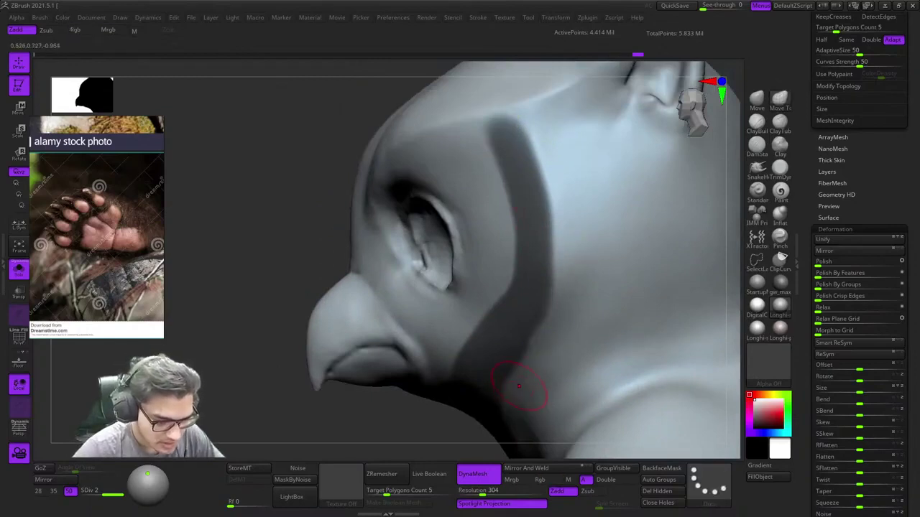
{"action": "right_click_drag", "start_coordinate": [520, 385], "coordinate": [587, 235]}
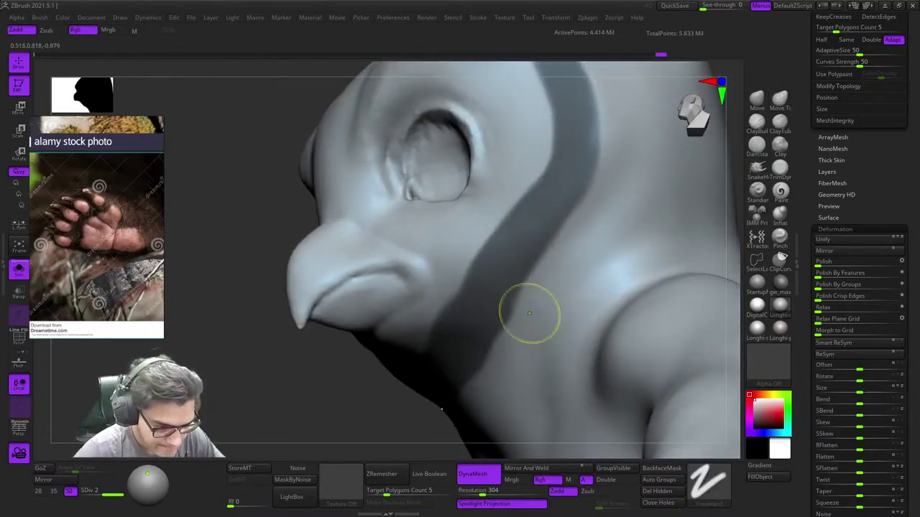
{"action": "mouse_move", "coordinate": [438, 337]}
{"action": "right_mouse_down"}
{"action": "mouse_move", "coordinate": [535, 295]}
{"action": "mouse_move", "coordinate": [547, 254]}
{"action": "right_mouse_up"}
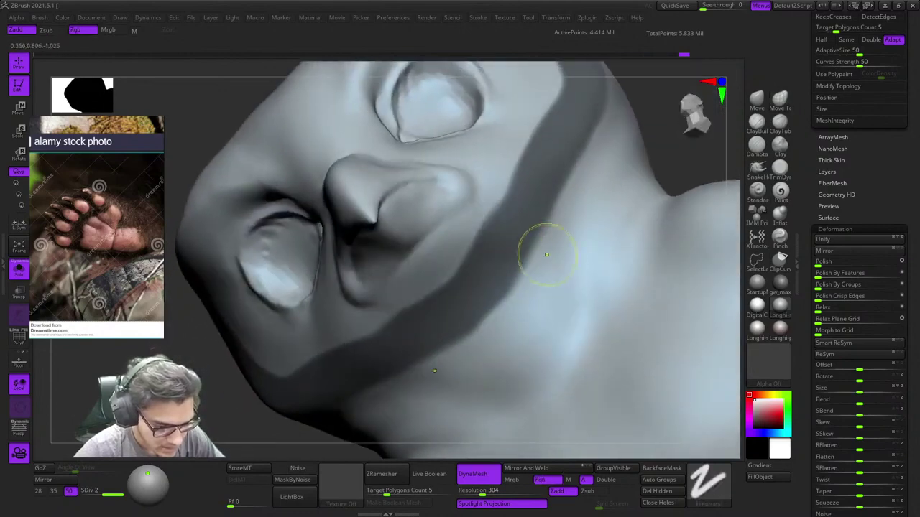
{"action": "right_click_drag", "start_coordinate": [475, 300], "coordinate": [526, 275]}
Step: Hide the beak and eye sockets and refine the mask band's outer edge from the temple to the throat
{"action": "key", "text": "shift+f"}
{"action": "key", "text": "shift+f"}
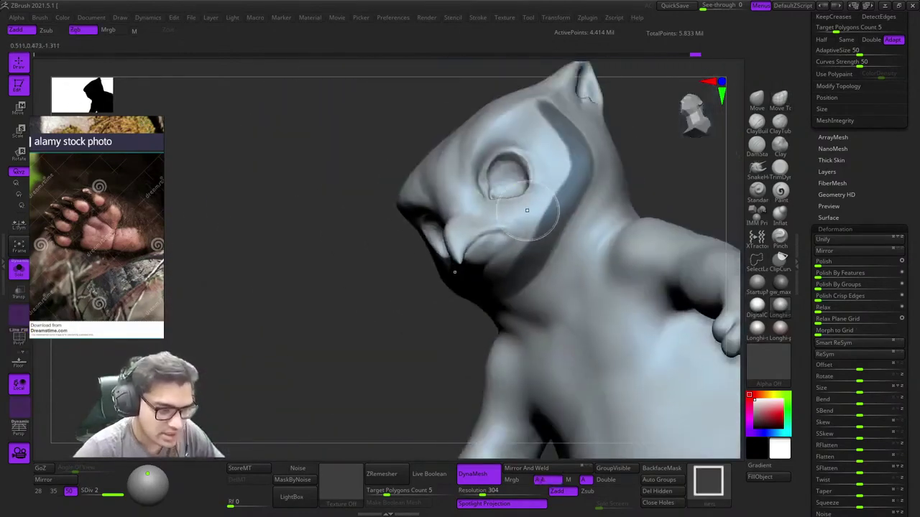
{"action": "mouse_move", "coordinate": [359, 187]}
{"action": "right_mouse_down"}
{"action": "mouse_move", "coordinate": [489, 155]}
{"action": "mouse_move", "coordinate": [496, 214]}
{"action": "right_mouse_up"}
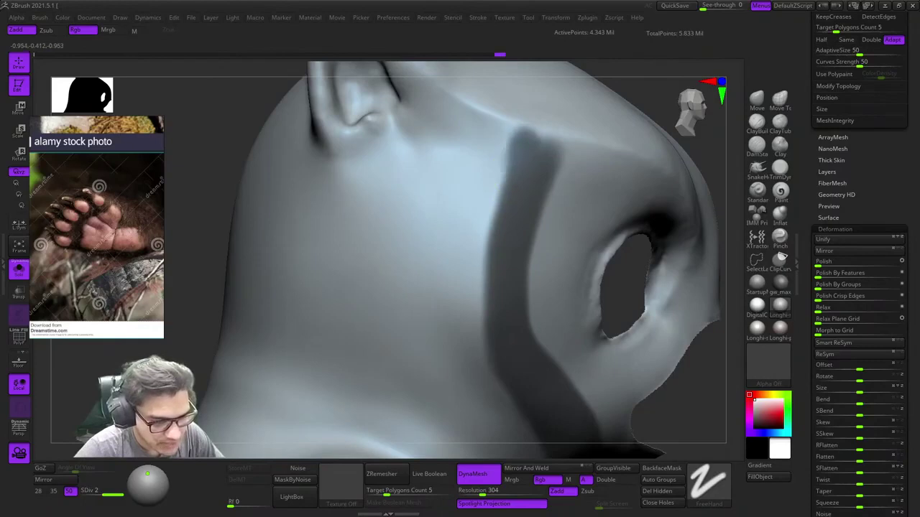
{"action": "left_click_drag", "start_coordinate": [519, 187], "coordinate": [507, 249], "text": "ctrl"}
{"action": "right_click_drag", "start_coordinate": [535, 248], "coordinate": [505, 222]}
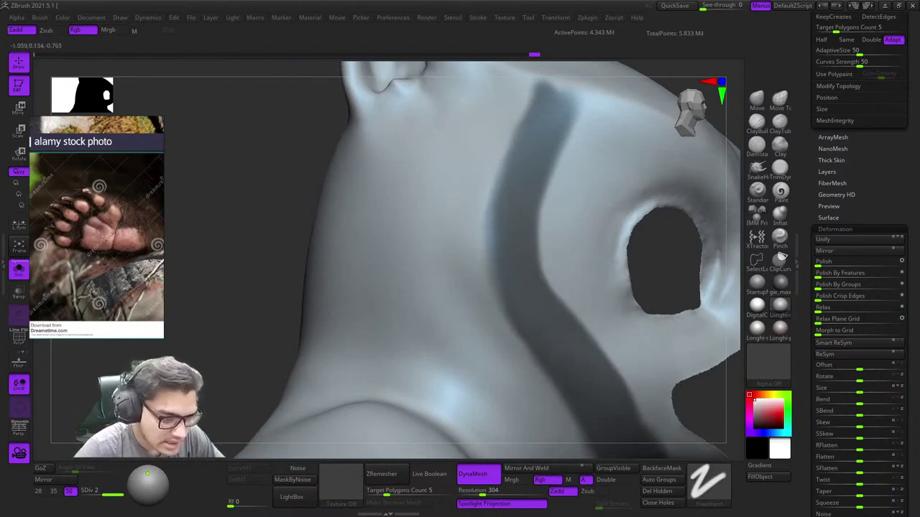
{"action": "right_click_drag", "start_coordinate": [484, 300], "coordinate": [462, 199], "text": "alt"}
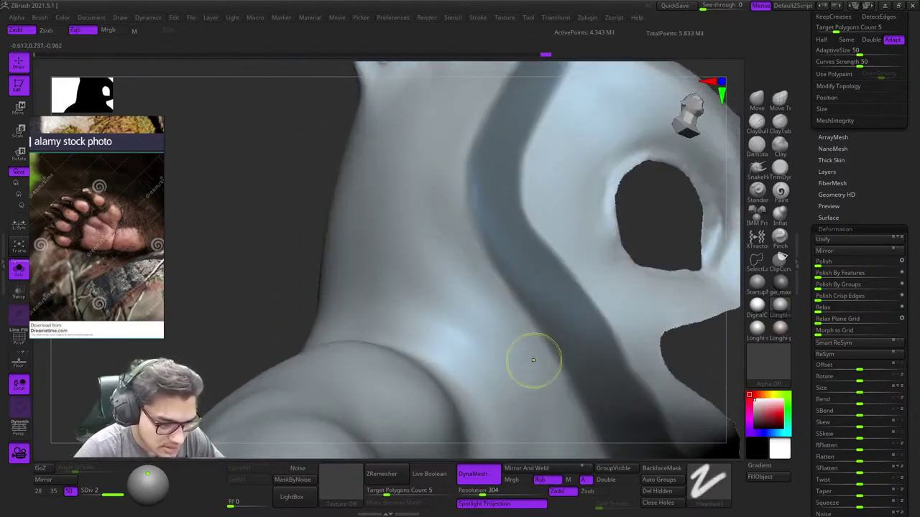
{"action": "right_click_drag", "start_coordinate": [524, 375], "coordinate": [460, 215]}
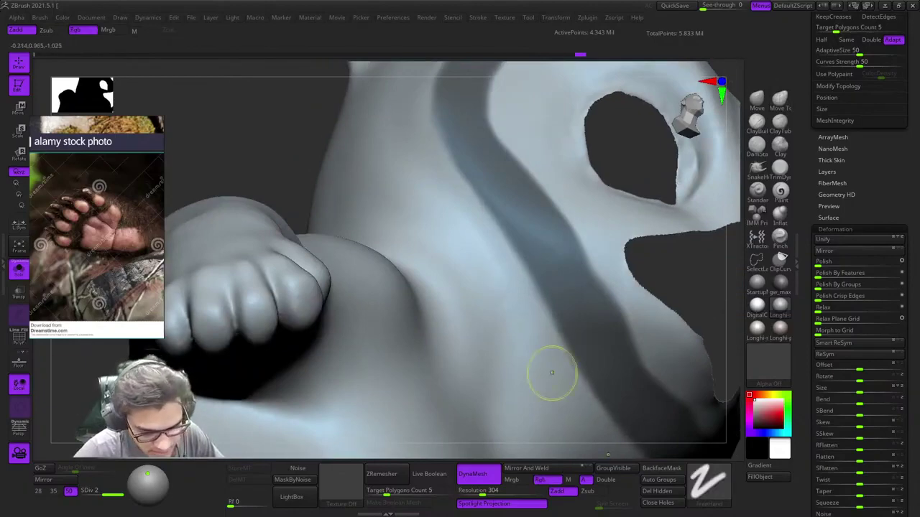
Step: Mask a strip from the band's upper end along the brow ridge above the eye socket
{"action": "mouse_move", "coordinate": [564, 403]}
{"action": "right_mouse_down", "text": "ctrl"}
{"action": "mouse_move", "coordinate": [472, 211]}
{"action": "mouse_move", "coordinate": [503, 309]}
{"action": "right_mouse_up", "text": "ctrl"}
{"action": "right_click_drag", "start_coordinate": [501, 165], "coordinate": [508, 256], "text": "ctrl"}
{"action": "mouse_move", "coordinate": [463, 191]}
{"action": "right_mouse_down", "text": "alt"}
{"action": "mouse_move", "coordinate": [451, 213]}
{"action": "mouse_move", "coordinate": [454, 270]}
{"action": "right_mouse_up", "text": "alt"}
{"action": "right_click_drag", "start_coordinate": [455, 270], "coordinate": [452, 316]}
{"action": "left_click_drag", "start_coordinate": [446, 277], "coordinate": [541, 342], "text": "ctrl"}
{"action": "left_click_drag", "start_coordinate": [435, 252], "coordinate": [581, 366], "text": "ctrl"}
{"action": "mouse_move", "coordinate": [535, 338]}
{"action": "right_mouse_down"}
{"action": "mouse_move", "coordinate": [443, 230]}
{"action": "mouse_move", "coordinate": [454, 252]}
{"action": "right_mouse_up"}
{"action": "right_click", "coordinate": [456, 248]}
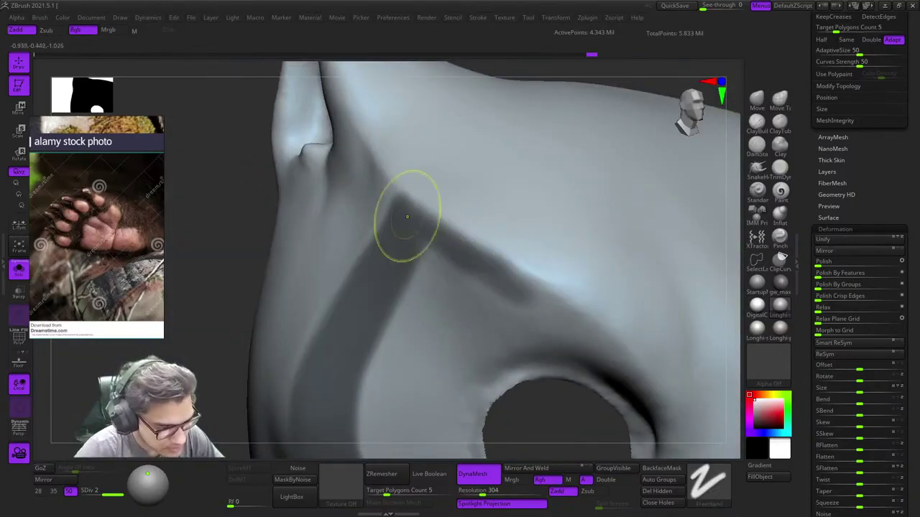
Step: Continue the mask strip along the brow ridge and down around the inner side of the eye socket
{"action": "mouse_move", "coordinate": [407, 216]}
{"action": "left_mouse_down", "text": "ctrl"}
{"action": "mouse_move", "coordinate": [472, 276]}
{"action": "mouse_move", "coordinate": [561, 335]}
{"action": "left_mouse_up", "text": "ctrl"}
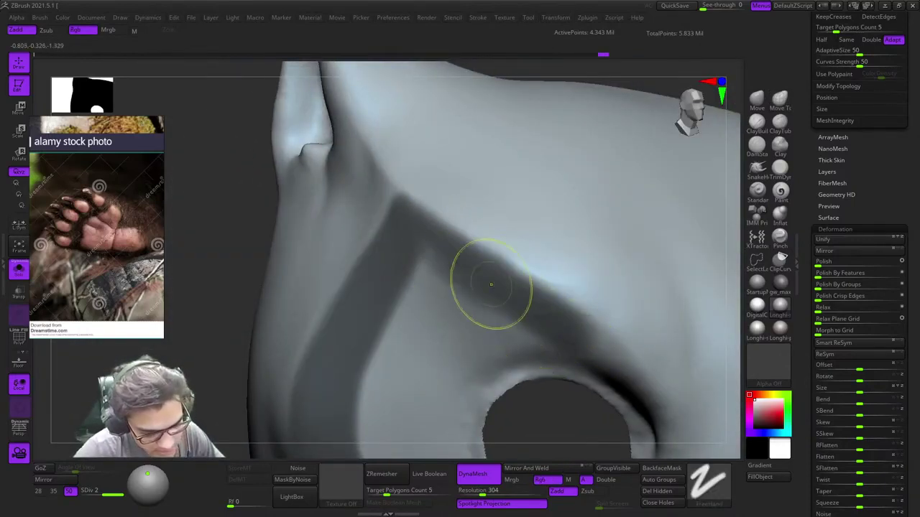
{"action": "left_click_drag", "start_coordinate": [491, 285], "coordinate": [612, 359], "text": "ctrl"}
{"action": "mouse_move", "coordinate": [554, 362]}
{"action": "right_mouse_down", "text": "alt"}
{"action": "mouse_move", "coordinate": [510, 256]}
{"action": "mouse_move", "coordinate": [496, 309]}
{"action": "right_mouse_up", "text": "alt"}
{"action": "right_click", "coordinate": [496, 318]}
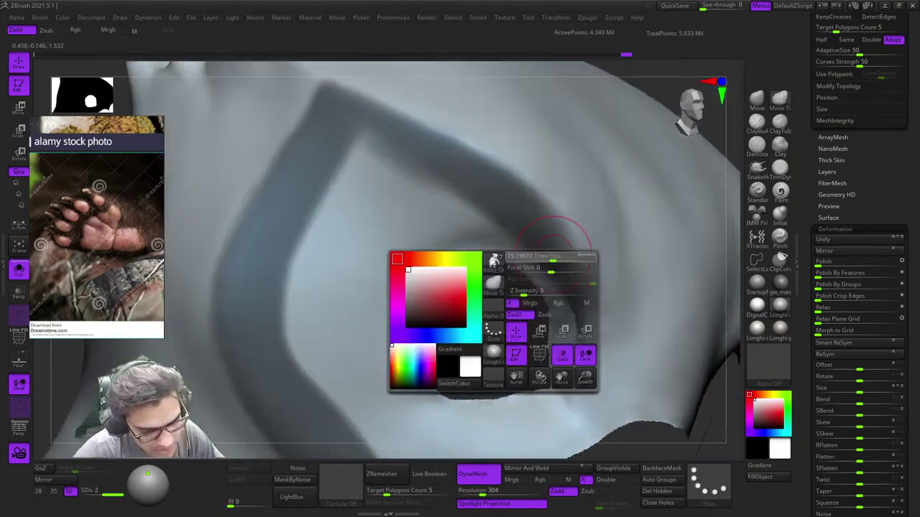
{"action": "left_click_drag", "start_coordinate": [561, 248], "coordinate": [583, 305], "text": "ctrl"}
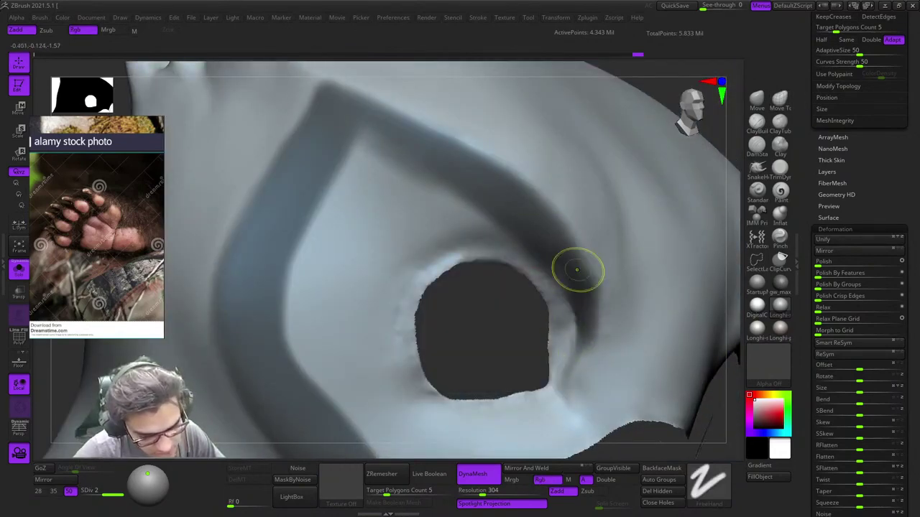
Step: Extend the mask strip from the eye socket's inner corner to the edge of the beak opening
{"action": "mouse_move", "coordinate": [575, 309]}
{"action": "right_mouse_down"}
{"action": "mouse_move", "coordinate": [474, 323]}
{"action": "mouse_move", "coordinate": [503, 381]}
{"action": "mouse_move", "coordinate": [482, 228]}
{"action": "mouse_move", "coordinate": [492, 287]}
{"action": "right_mouse_up"}
{"action": "right_click_drag", "start_coordinate": [492, 287], "coordinate": [502, 228]}
{"action": "right_click_drag", "start_coordinate": [502, 229], "coordinate": [505, 260], "text": "ctrl"}
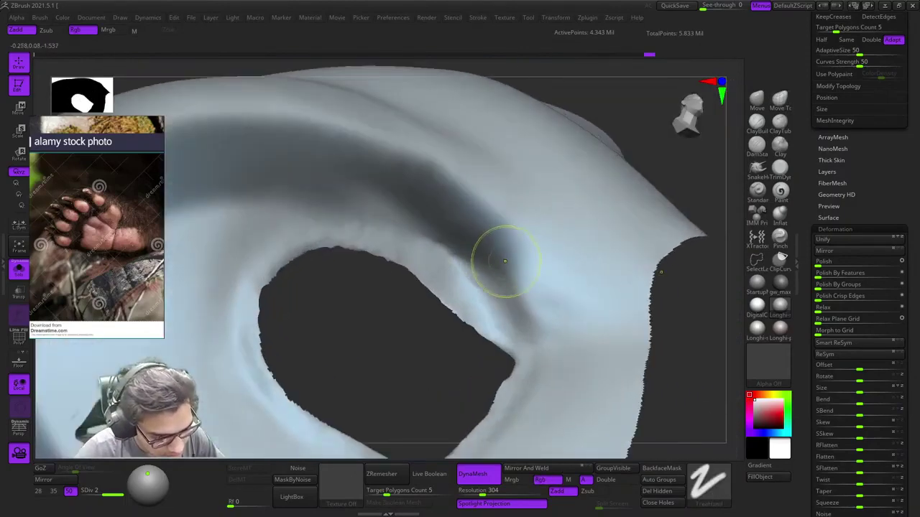
{"action": "left_click_drag", "start_coordinate": [564, 312], "coordinate": [607, 334], "text": "ctrl"}
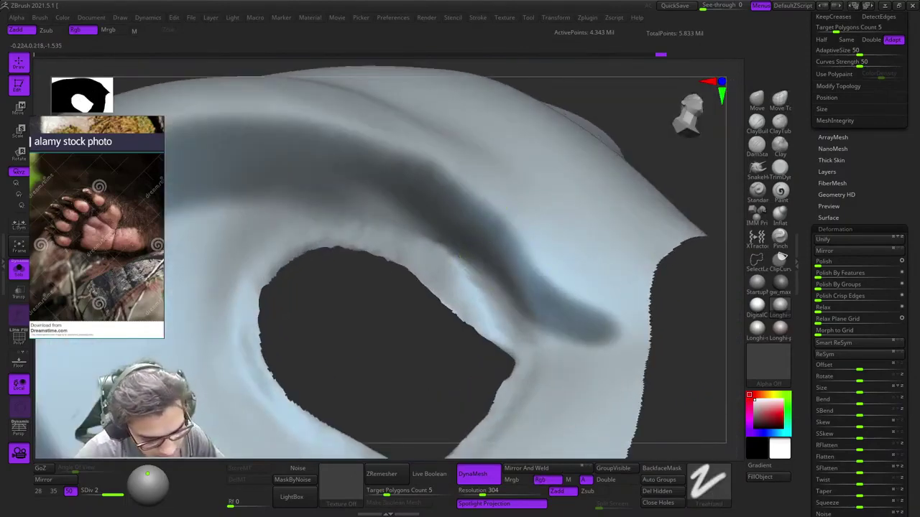
{"action": "right_click_drag", "start_coordinate": [548, 337], "coordinate": [521, 239], "text": "ctrl"}
{"action": "left_click", "coordinate": [520, 410], "text": "ctrl+shift"}
{"action": "right_click_drag", "start_coordinate": [520, 345], "coordinate": [496, 223], "text": "ctrl"}
{"action": "mouse_move", "coordinate": [496, 223]}
{"action": "right_mouse_down"}
{"action": "mouse_move", "coordinate": [521, 216]}
{"action": "mouse_move", "coordinate": [542, 180]}
{"action": "mouse_move", "coordinate": [532, 234]}
{"action": "mouse_move", "coordinate": [497, 214]}
{"action": "mouse_move", "coordinate": [534, 240]}
{"action": "mouse_move", "coordinate": [538, 268]}
{"action": "mouse_move", "coordinate": [536, 240]}
{"action": "mouse_move", "coordinate": [488, 165]}
{"action": "right_mouse_up"}
{"action": "left_click", "coordinate": [571, 309], "text": "ctrl+shift"}
{"action": "left_click", "coordinate": [572, 309], "text": "ctrl+shift"}
{"action": "mouse_move", "coordinate": [535, 205]}
{"action": "right_mouse_down", "text": "ctrl"}
{"action": "mouse_move", "coordinate": [545, 257]}
{"action": "mouse_move", "coordinate": [529, 291]}
{"action": "right_mouse_up", "text": "ctrl"}
{"action": "right_click_drag", "start_coordinate": [526, 240], "coordinate": [549, 209]}
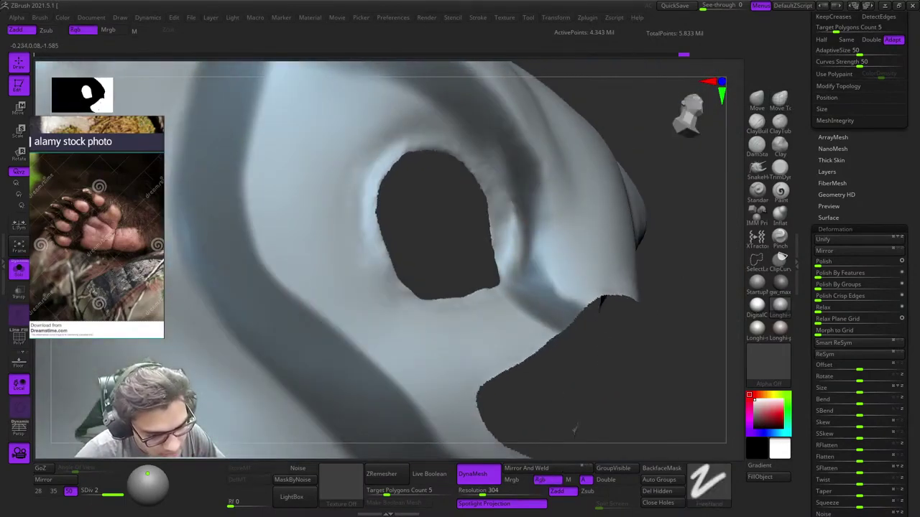
Step: Even out the mask strip between the brow, the inner eye corner and the beak opening
{"action": "right_click_drag", "start_coordinate": [567, 241], "coordinate": [529, 251]}
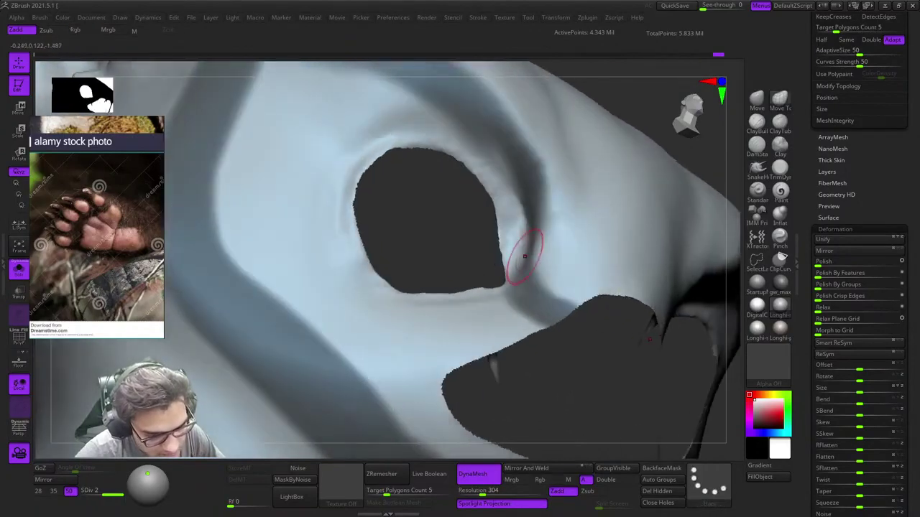
{"action": "left_click_drag", "start_coordinate": [525, 250], "coordinate": [514, 282], "text": "shift"}
{"action": "right_click_drag", "start_coordinate": [503, 215], "coordinate": [514, 144]}
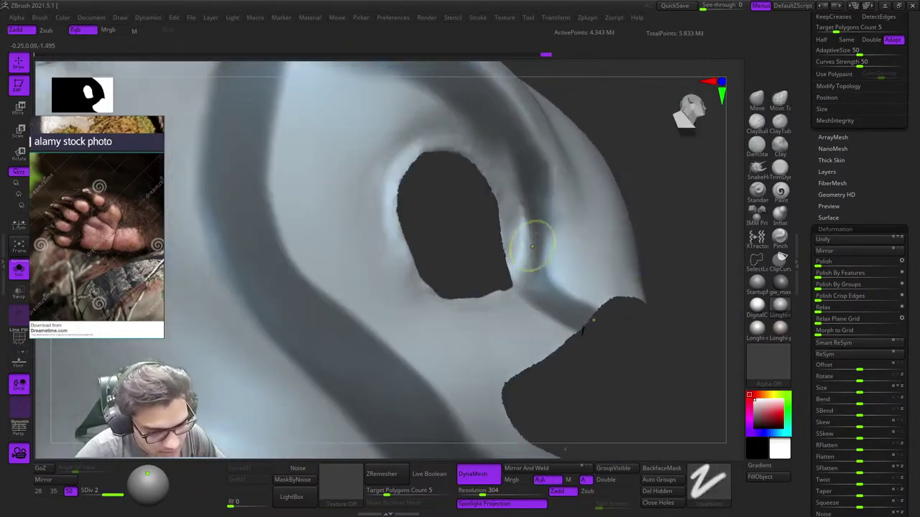
{"action": "right_click_drag", "start_coordinate": [478, 194], "coordinate": [447, 301]}
{"action": "right_click", "coordinate": [447, 302]}
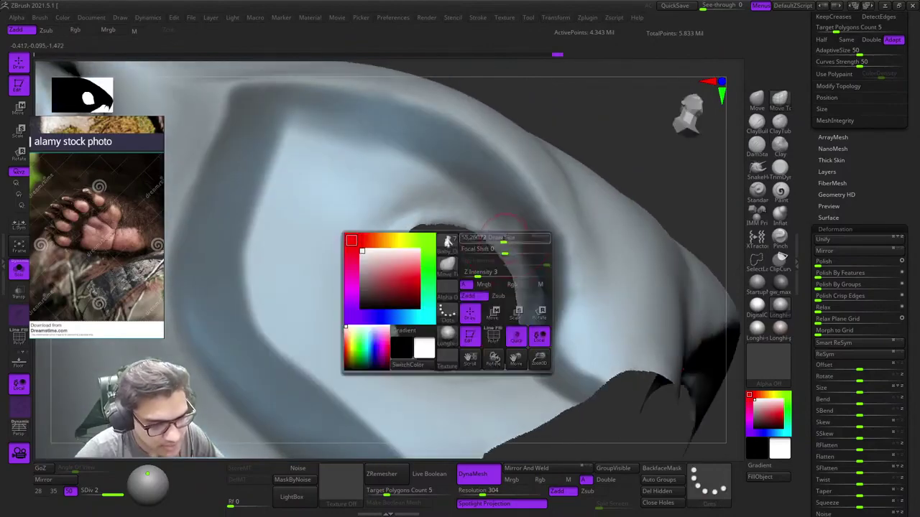
{"action": "left_click_drag", "start_coordinate": [460, 201], "coordinate": [532, 287]}
{"action": "mouse_move", "coordinate": [500, 226]}
{"action": "left_mouse_down"}
{"action": "mouse_move", "coordinate": [530, 320]}
{"action": "mouse_move", "coordinate": [531, 305]}
{"action": "left_mouse_up"}
{"action": "right_click_drag", "start_coordinate": [503, 251], "coordinate": [532, 194], "text": "ctrl"}
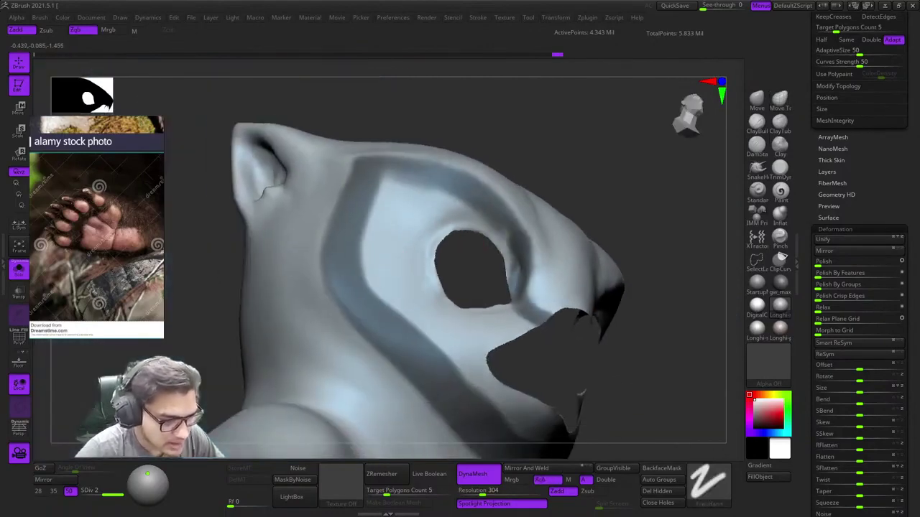
Step: With the Move Topological brush active, mask a ring around the eye socket and close it at the inner corner
{"action": "mouse_move", "coordinate": [532, 345]}
{"action": "right_mouse_down"}
{"action": "mouse_move", "coordinate": [587, 386]}
{"action": "mouse_move", "coordinate": [431, 288]}
{"action": "right_mouse_up"}
{"action": "key", "text": "b"}
{"action": "key", "text": "m"}
{"action": "key", "text": "t"}
{"action": "key", "text": "space"}
{"action": "mouse_move", "coordinate": [480, 204]}
{"action": "left_mouse_down", "text": "ctrl"}
{"action": "mouse_move", "coordinate": [436, 219]}
{"action": "mouse_move", "coordinate": [413, 248]}
{"action": "left_mouse_up", "text": "ctrl"}
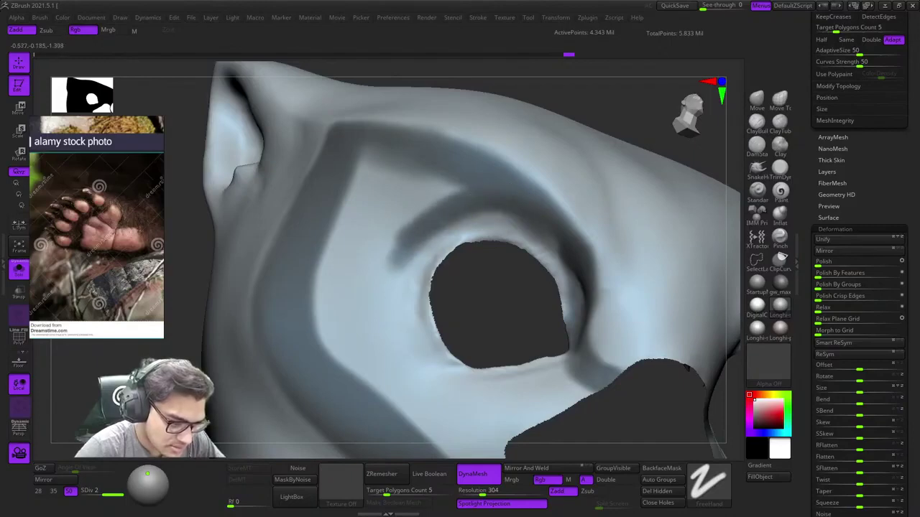
{"action": "left_click_drag", "start_coordinate": [443, 207], "coordinate": [407, 335], "text": "ctrl"}
{"action": "left_click_drag", "start_coordinate": [411, 291], "coordinate": [447, 369], "text": "ctrl"}
{"action": "mouse_move", "coordinate": [413, 309]}
{"action": "right_mouse_down", "text": "alt"}
{"action": "mouse_move", "coordinate": [427, 220]}
{"action": "mouse_move", "coordinate": [456, 296]}
{"action": "mouse_move", "coordinate": [499, 261]}
{"action": "mouse_move", "coordinate": [554, 323]}
{"action": "right_mouse_up", "text": "alt"}
{"action": "mouse_move", "coordinate": [620, 276]}
{"action": "left_mouse_down", "text": "ctrl"}
{"action": "mouse_move", "coordinate": [565, 309]}
{"action": "mouse_move", "coordinate": [497, 320]}
{"action": "mouse_move", "coordinate": [408, 293]}
{"action": "mouse_move", "coordinate": [389, 232]}
{"action": "left_mouse_up", "text": "ctrl"}
{"action": "right_click_drag", "start_coordinate": [389, 223], "coordinate": [402, 260], "text": "ctrl"}
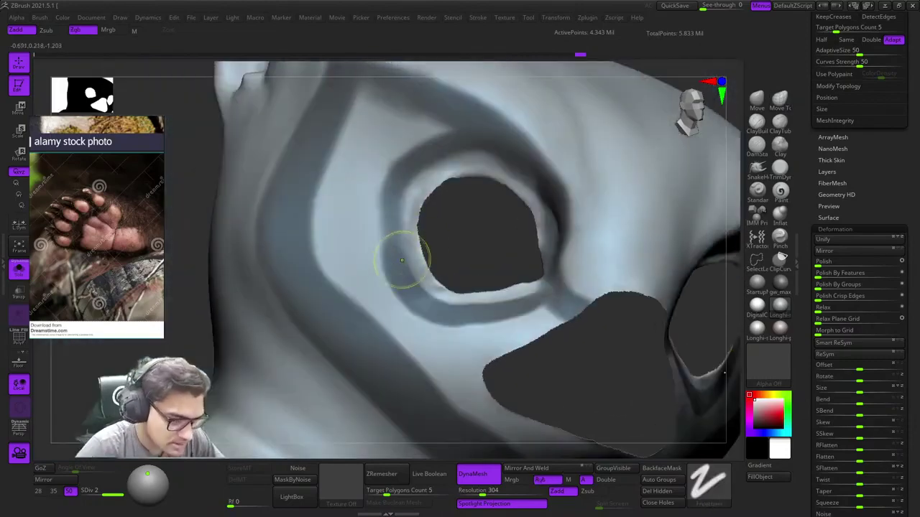
Step: Fill the temple and cheek area between the eye socket ring and the outer band with mask
{"action": "mouse_move", "coordinate": [389, 261]}
{"action": "left_mouse_down", "text": "ctrl"}
{"action": "mouse_move", "coordinate": [390, 216]}
{"action": "mouse_move", "coordinate": [373, 275]}
{"action": "mouse_move", "coordinate": [383, 179]}
{"action": "left_mouse_up", "text": "ctrl"}
{"action": "right_click_drag", "start_coordinate": [384, 179], "coordinate": [385, 204], "text": "ctrl"}
{"action": "mouse_move", "coordinate": [382, 152]}
{"action": "left_mouse_down", "text": "ctrl"}
{"action": "mouse_move", "coordinate": [357, 171]}
{"action": "mouse_move", "coordinate": [348, 239]}
{"action": "mouse_move", "coordinate": [401, 290]}
{"action": "left_mouse_up", "text": "ctrl"}
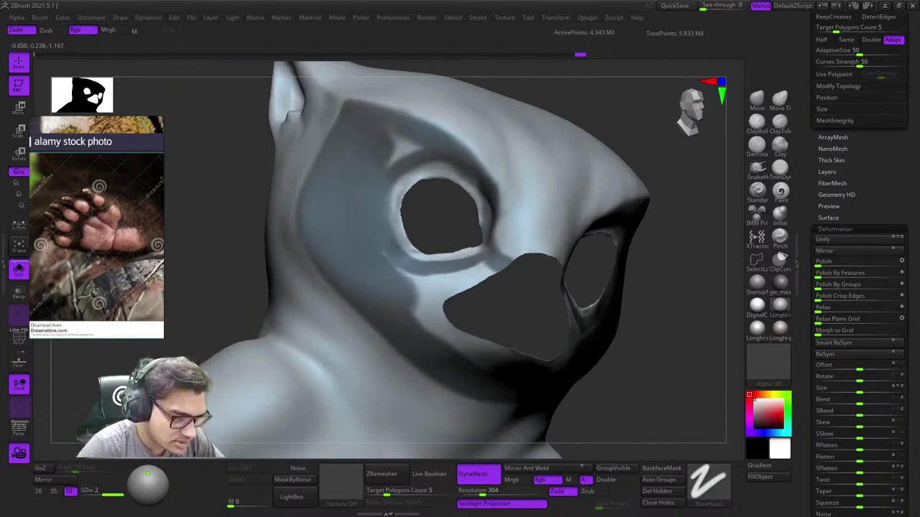
{"action": "right_click_drag", "start_coordinate": [403, 288], "coordinate": [431, 277]}
{"action": "right_click_drag", "start_coordinate": [432, 276], "coordinate": [434, 327], "text": "ctrl"}
{"action": "left_click_drag", "start_coordinate": [404, 194], "coordinate": [400, 162], "text": "ctrl"}
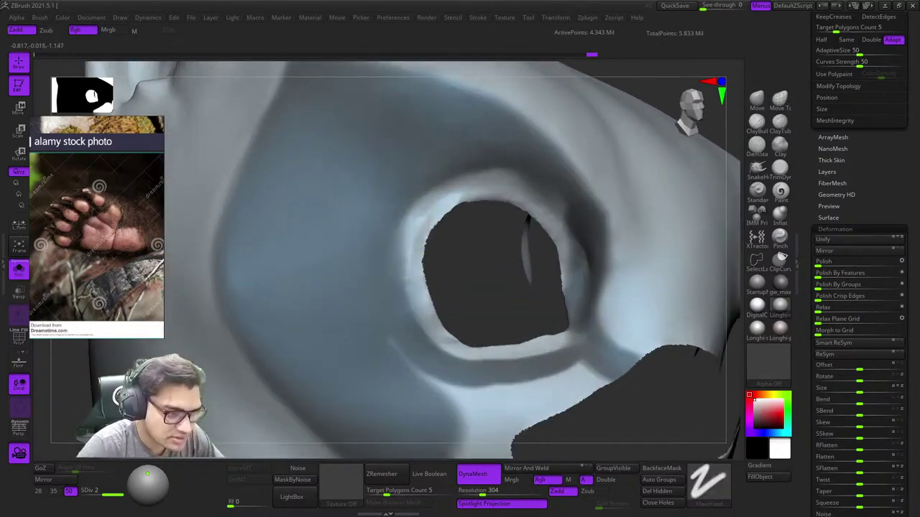
{"action": "right_click_drag", "start_coordinate": [360, 237], "coordinate": [398, 221], "text": "ctrl"}
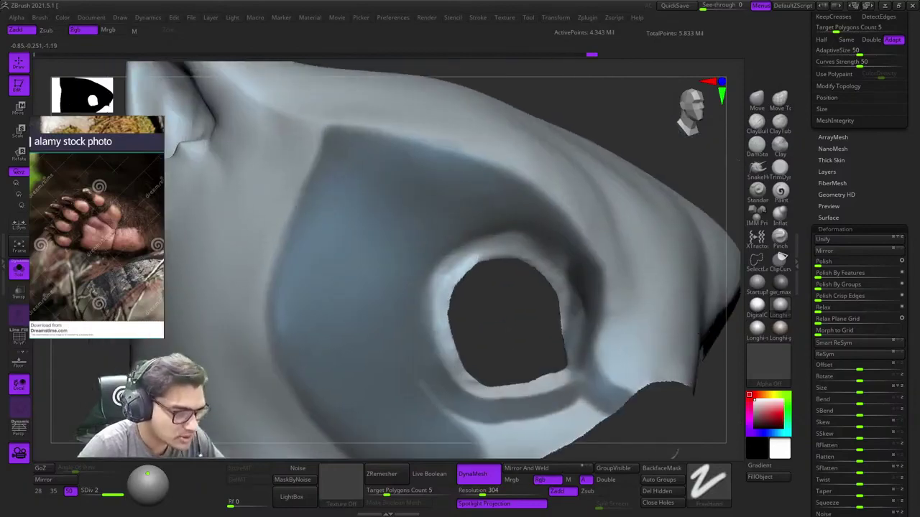
{"action": "mouse_move", "coordinate": [467, 240]}
{"action": "right_mouse_down"}
{"action": "mouse_move", "coordinate": [390, 257]}
{"action": "mouse_move", "coordinate": [359, 302]}
{"action": "mouse_move", "coordinate": [350, 233]}
{"action": "mouse_move", "coordinate": [406, 222]}
{"action": "mouse_move", "coordinate": [411, 287]}
{"action": "mouse_move", "coordinate": [445, 248]}
{"action": "right_mouse_up"}
{"action": "right_click_drag", "start_coordinate": [446, 248], "coordinate": [460, 273], "text": "ctrl"}
Step: Mask the remaining gaps below the eye socket and along the lower edge of the beak opening
{"action": "left_click_drag", "start_coordinate": [501, 187], "coordinate": [502, 293], "text": "ctrl"}
{"action": "mouse_move", "coordinate": [503, 289]}
{"action": "right_mouse_down", "text": "alt"}
{"action": "mouse_move", "coordinate": [517, 188]}
{"action": "mouse_move", "coordinate": [464, 245]}
{"action": "right_mouse_up", "text": "alt"}
{"action": "right_click", "coordinate": [460, 248]}
{"action": "mouse_move", "coordinate": [533, 143]}
{"action": "left_mouse_down", "text": "ctrl"}
{"action": "mouse_move", "coordinate": [539, 205]}
{"action": "mouse_move", "coordinate": [513, 229]}
{"action": "left_mouse_up", "text": "ctrl"}
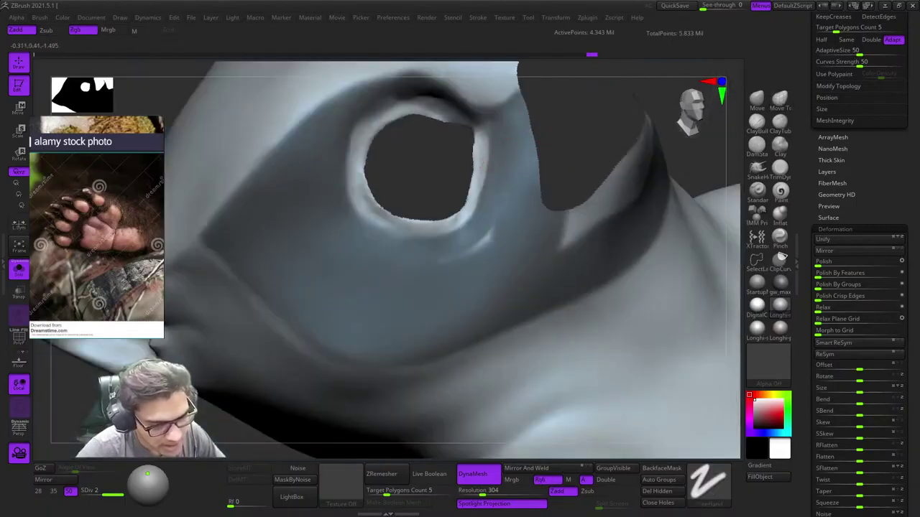
{"action": "right_click_drag", "start_coordinate": [528, 228], "coordinate": [476, 247]}
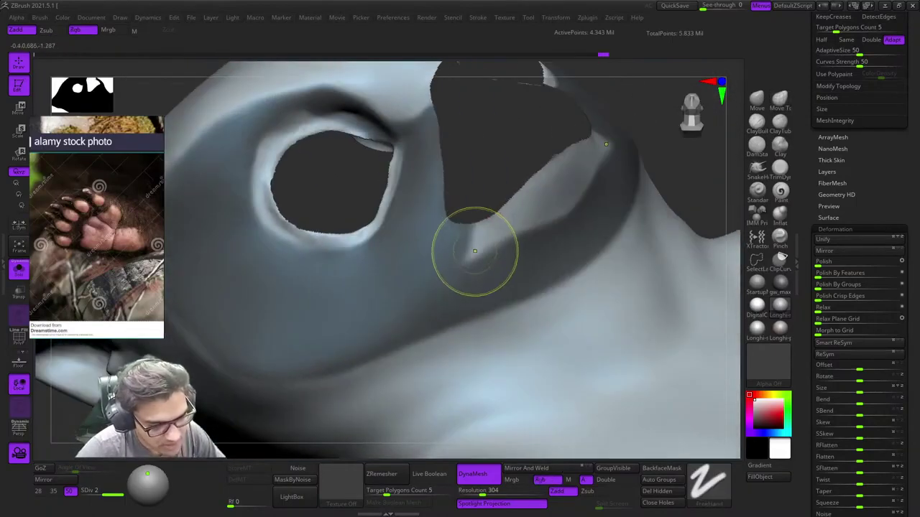
{"action": "mouse_move", "coordinate": [476, 248]}
{"action": "left_mouse_down", "text": "ctrl"}
{"action": "mouse_move", "coordinate": [583, 164]}
{"action": "mouse_move", "coordinate": [554, 185]}
{"action": "left_mouse_up", "text": "ctrl"}
{"action": "mouse_move", "coordinate": [495, 249]}
{"action": "right_mouse_down", "text": "ctrl"}
{"action": "mouse_move", "coordinate": [489, 179]}
{"action": "mouse_move", "coordinate": [519, 230]}
{"action": "mouse_move", "coordinate": [507, 176]}
{"action": "mouse_move", "coordinate": [546, 180]}
{"action": "mouse_move", "coordinate": [458, 179]}
{"action": "mouse_move", "coordinate": [506, 201]}
{"action": "mouse_move", "coordinate": [464, 208]}
{"action": "right_mouse_up", "text": "ctrl"}
{"action": "right_click", "coordinate": [458, 179]}
{"action": "right_click_drag", "start_coordinate": [464, 208], "coordinate": [459, 163], "text": "ctrl"}
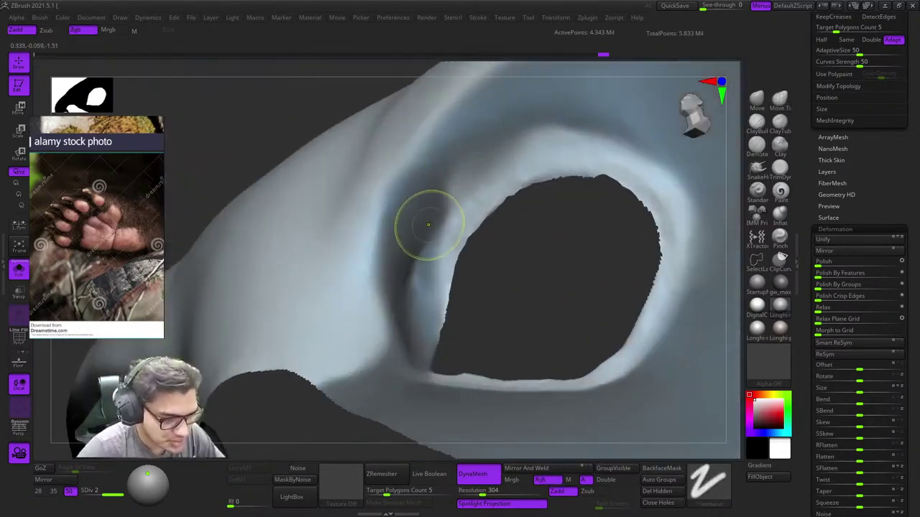
Step: Extend the mask closer to the eye socket's edge along its upper and outer sides, leaving a narrow unmasked rim
{"action": "mouse_move", "coordinate": [429, 223]}
{"action": "left_mouse_down"}
{"action": "mouse_move", "coordinate": [475, 171]}
{"action": "mouse_move", "coordinate": [579, 131]}
{"action": "left_mouse_up"}
{"action": "right_click_drag", "start_coordinate": [579, 131], "coordinate": [511, 172]}
{"action": "mouse_move", "coordinate": [474, 216]}
{"action": "left_mouse_down", "text": "shift"}
{"action": "mouse_move", "coordinate": [464, 197]}
{"action": "mouse_move", "coordinate": [570, 128]}
{"action": "mouse_move", "coordinate": [624, 153]}
{"action": "left_mouse_up", "text": "shift"}
{"action": "mouse_move", "coordinate": [572, 163]}
{"action": "right_mouse_down", "text": "alt"}
{"action": "mouse_move", "coordinate": [480, 191]}
{"action": "mouse_move", "coordinate": [505, 179]}
{"action": "right_mouse_up", "text": "alt"}
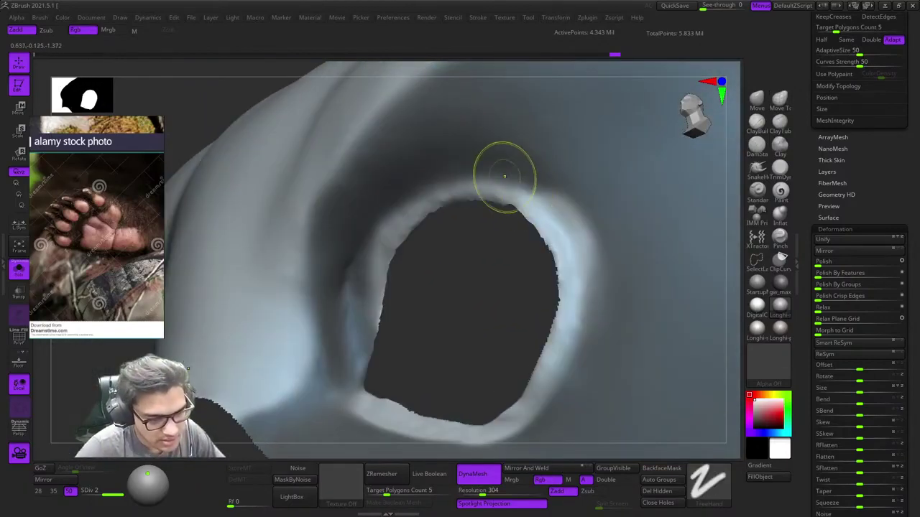
{"action": "mouse_move", "coordinate": [505, 178]}
{"action": "left_mouse_down", "text": "shift"}
{"action": "mouse_move", "coordinate": [556, 194]}
{"action": "mouse_move", "coordinate": [545, 174]}
{"action": "mouse_move", "coordinate": [626, 309]}
{"action": "left_mouse_up", "text": "shift"}
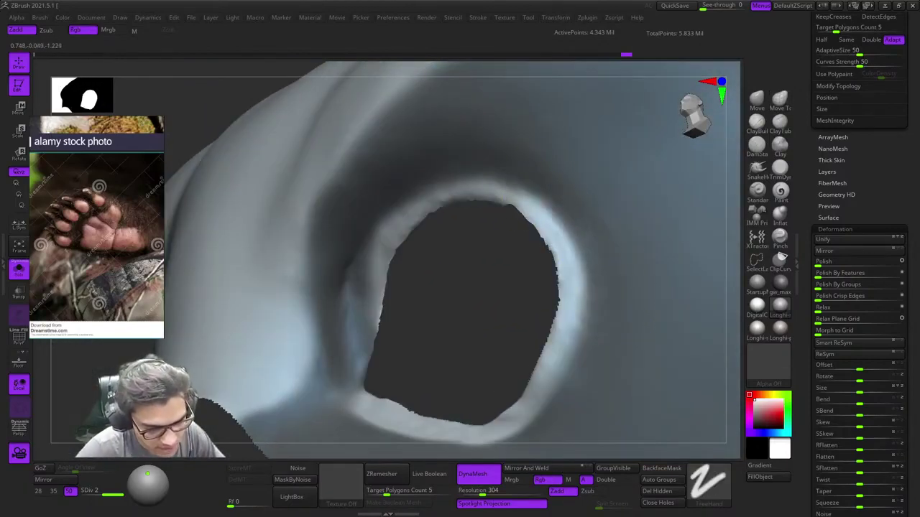
{"action": "right_click_drag", "start_coordinate": [626, 309], "coordinate": [585, 234], "text": "ctrl"}
{"action": "right_click_drag", "start_coordinate": [590, 343], "coordinate": [496, 352]}
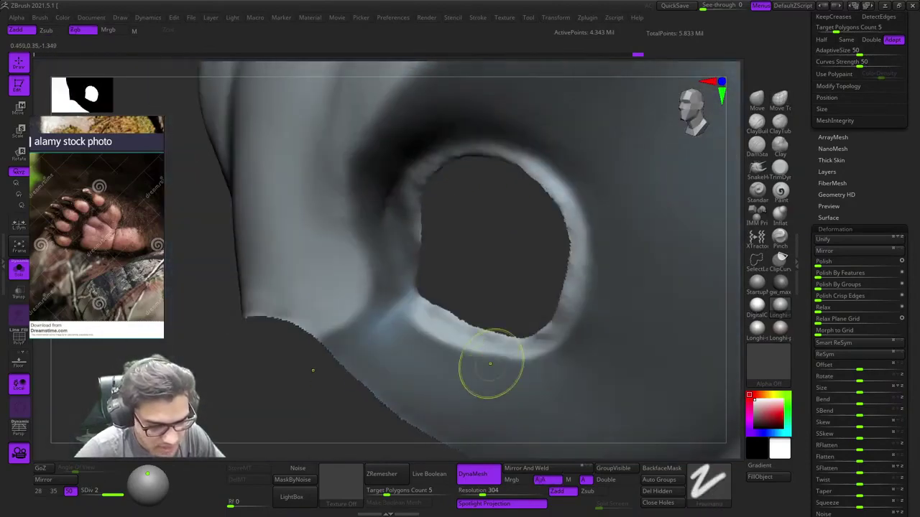
{"action": "left_click_drag", "start_coordinate": [491, 365], "coordinate": [496, 363], "text": "shift"}
{"action": "mouse_move", "coordinate": [424, 299]}
{"action": "right_mouse_down", "text": "alt"}
{"action": "mouse_move", "coordinate": [436, 238]}
{"action": "mouse_move", "coordinate": [461, 235]}
{"action": "mouse_move", "coordinate": [394, 220]}
{"action": "mouse_move", "coordinate": [403, 267]}
{"action": "mouse_move", "coordinate": [422, 201]}
{"action": "right_mouse_up", "text": "alt"}
Step: Toggle the wireframe to check the polygroups and refine the mask around the eye socket's inner corner
{"action": "key", "text": "shift+f"}
{"action": "key", "text": "shift+f"}
{"action": "left_click_drag", "start_coordinate": [436, 229], "coordinate": [294, 308]}
{"action": "mouse_move", "coordinate": [359, 248]}
{"action": "right_mouse_down"}
{"action": "mouse_move", "coordinate": [424, 228]}
{"action": "mouse_move", "coordinate": [402, 215]}
{"action": "right_mouse_up"}
{"action": "mouse_move", "coordinate": [451, 166]}
{"action": "left_mouse_down", "text": "shift"}
{"action": "mouse_move", "coordinate": [450, 158]}
{"action": "mouse_move", "coordinate": [447, 230]}
{"action": "mouse_move", "coordinate": [427, 271]}
{"action": "mouse_move", "coordinate": [421, 264]}
{"action": "left_mouse_up", "text": "shift"}
{"action": "mouse_move", "coordinate": [459, 291]}
{"action": "right_mouse_down"}
{"action": "mouse_move", "coordinate": [440, 269]}
{"action": "mouse_move", "coordinate": [415, 304]}
{"action": "right_mouse_up"}
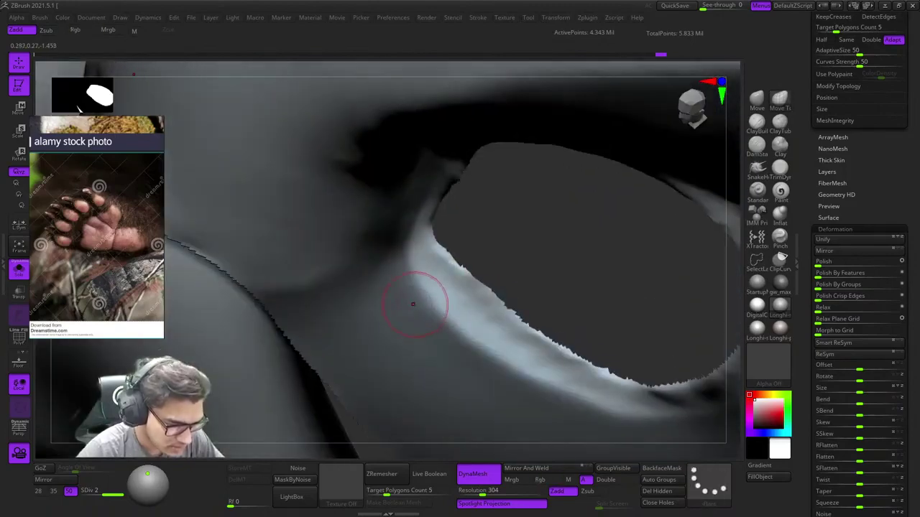
Step: Undo the first mask stroke beneath the eye socket and redo it to narrow the unmasked lower rim
{"action": "mouse_move", "coordinate": [396, 277]}
{"action": "left_mouse_down"}
{"action": "mouse_move", "coordinate": [430, 286]}
{"action": "mouse_move", "coordinate": [464, 319]}
{"action": "left_mouse_up"}
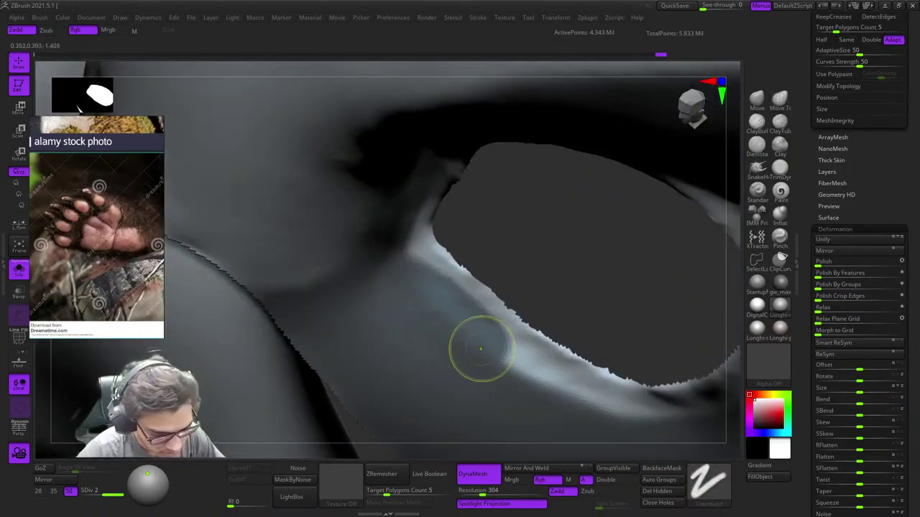
{"action": "key", "text": "ctrl+z"}
{"action": "mouse_move", "coordinate": [460, 282]}
{"action": "right_mouse_down"}
{"action": "mouse_move", "coordinate": [450, 254]}
{"action": "mouse_move", "coordinate": [409, 257]}
{"action": "right_mouse_up"}
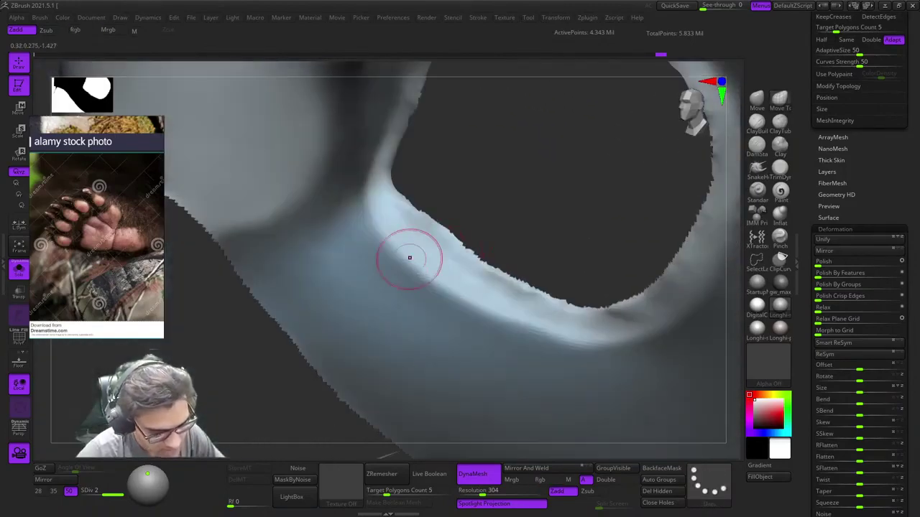
{"action": "mouse_move", "coordinate": [398, 253]}
{"action": "left_mouse_down"}
{"action": "mouse_move", "coordinate": [431, 302]}
{"action": "mouse_move", "coordinate": [515, 315]}
{"action": "left_mouse_up"}
{"action": "mouse_move", "coordinate": [446, 312]}
{"action": "right_mouse_down", "text": "alt"}
{"action": "mouse_move", "coordinate": [345, 300]}
{"action": "mouse_move", "coordinate": [352, 289]}
{"action": "right_mouse_up", "text": "alt"}
{"action": "right_click_drag", "start_coordinate": [403, 316], "coordinate": [429, 334]}
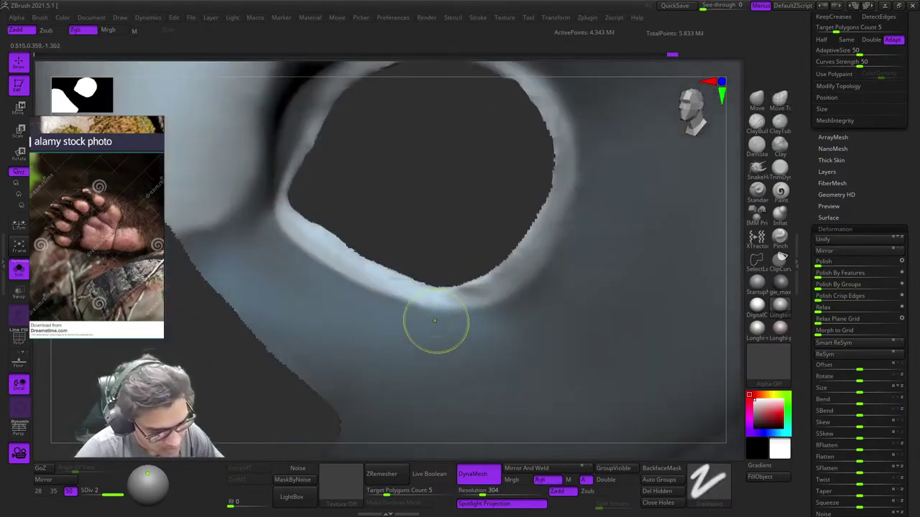
Step: Reshape the mask edge along the outer side of the eye socket to give the unmasked rim an even width
{"action": "right_click_drag", "start_coordinate": [503, 209], "coordinate": [510, 176]}
{"action": "right_click_drag", "start_coordinate": [510, 176], "coordinate": [513, 223], "text": "ctrl"}
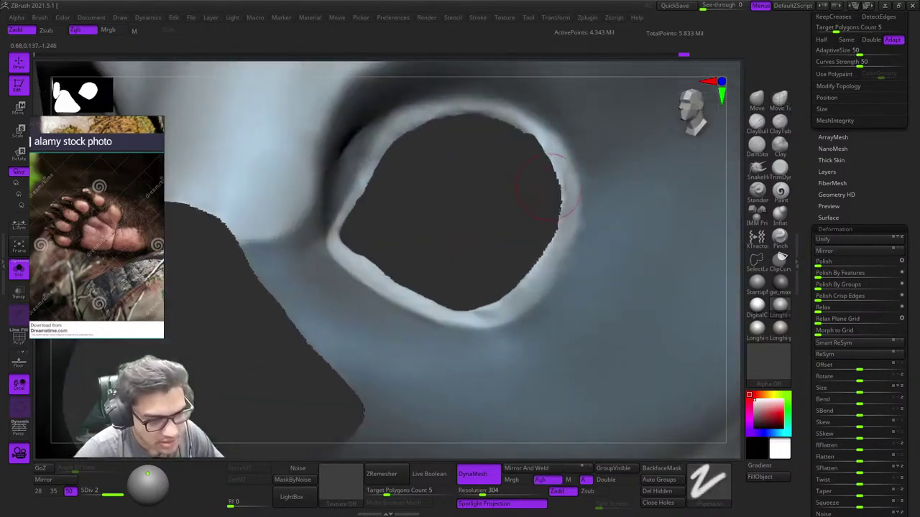
{"action": "right_click", "coordinate": [494, 236]}
{"action": "mouse_move", "coordinate": [562, 178]}
{"action": "left_mouse_down"}
{"action": "mouse_move", "coordinate": [579, 228]}
{"action": "mouse_move", "coordinate": [572, 268]}
{"action": "mouse_move", "coordinate": [550, 305]}
{"action": "left_mouse_up"}
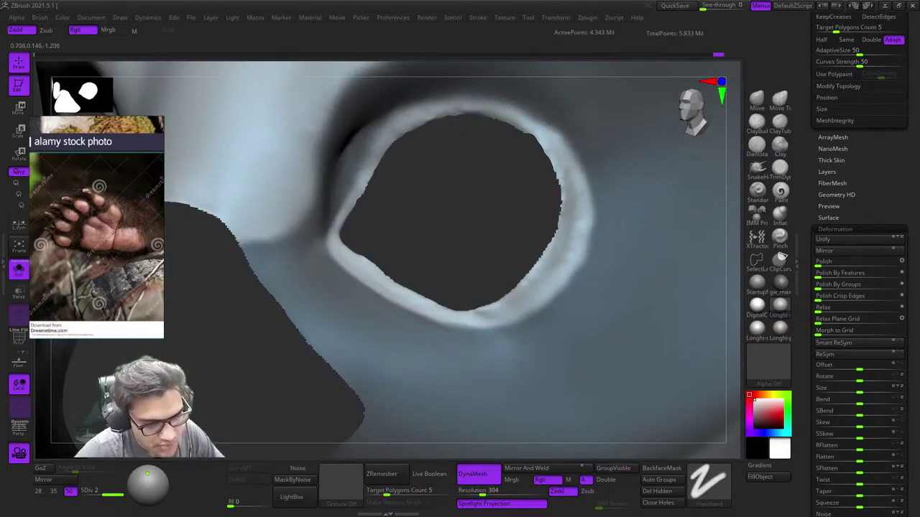
{"action": "left_click_drag", "start_coordinate": [511, 110], "coordinate": [547, 128]}
{"action": "right_click_drag", "start_coordinate": [574, 162], "coordinate": [615, 213]}
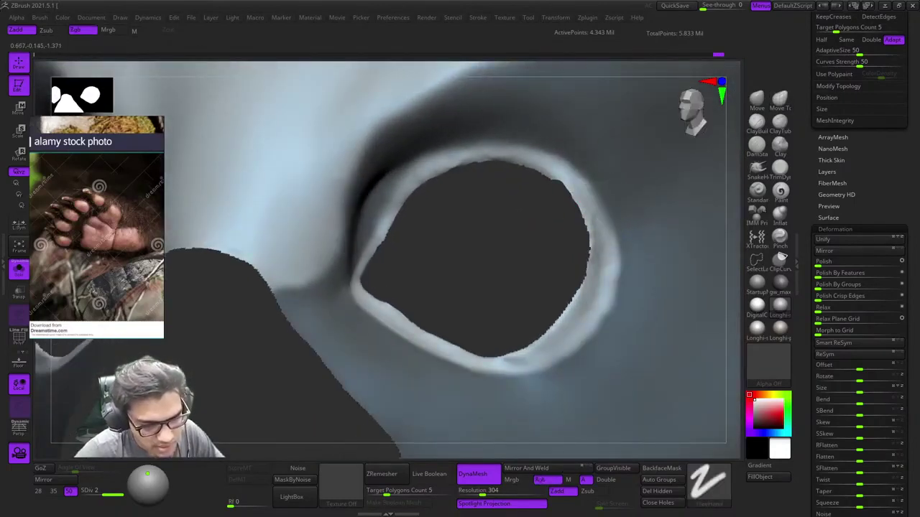
{"action": "left_click_drag", "start_coordinate": [610, 237], "coordinate": [593, 323]}
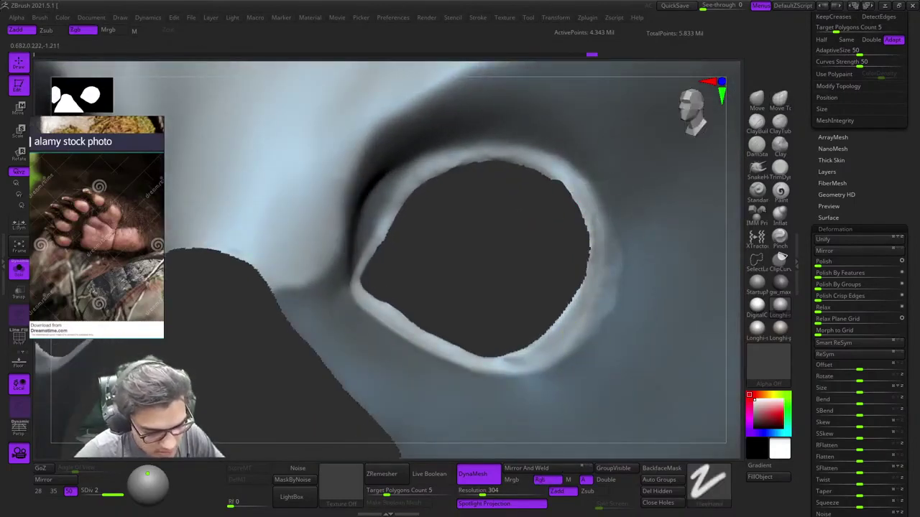
{"action": "left_click_drag", "start_coordinate": [611, 262], "coordinate": [606, 299], "text": "shift"}
{"action": "right_click_drag", "start_coordinate": [592, 339], "coordinate": [624, 217]}
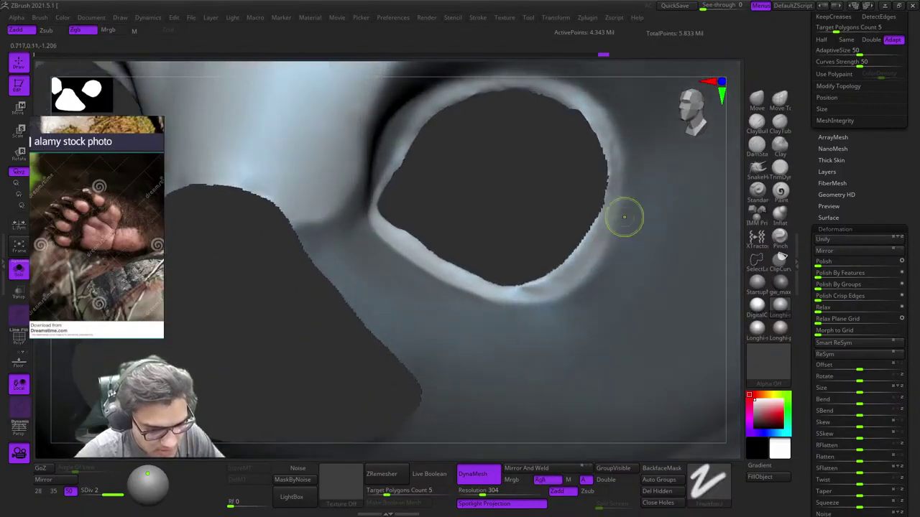
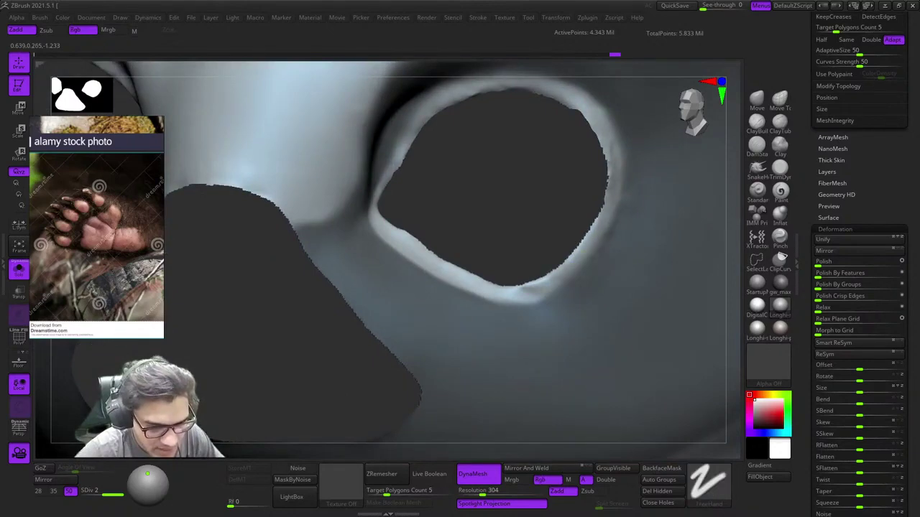
Step: Smooth the upper and inner sides of the eye socket's rim
{"action": "right_click_drag", "start_coordinate": [601, 100], "coordinate": [587, 238], "text": "alt"}
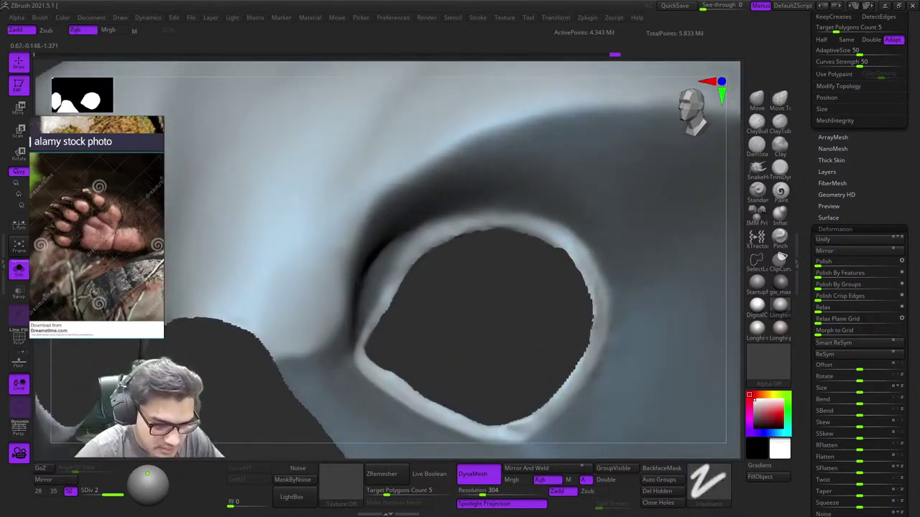
{"action": "left_click_drag", "start_coordinate": [522, 195], "coordinate": [464, 205], "text": "shift"}
{"action": "mouse_move", "coordinate": [465, 206]}
{"action": "right_mouse_down"}
{"action": "mouse_move", "coordinate": [497, 175]}
{"action": "mouse_move", "coordinate": [559, 175]}
{"action": "right_mouse_up"}
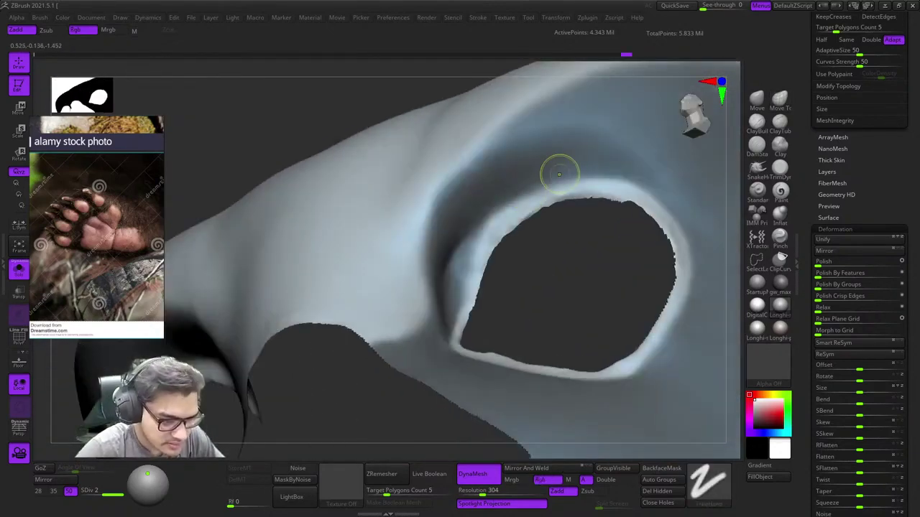
{"action": "left_click_drag", "start_coordinate": [474, 245], "coordinate": [453, 290], "text": "shift"}
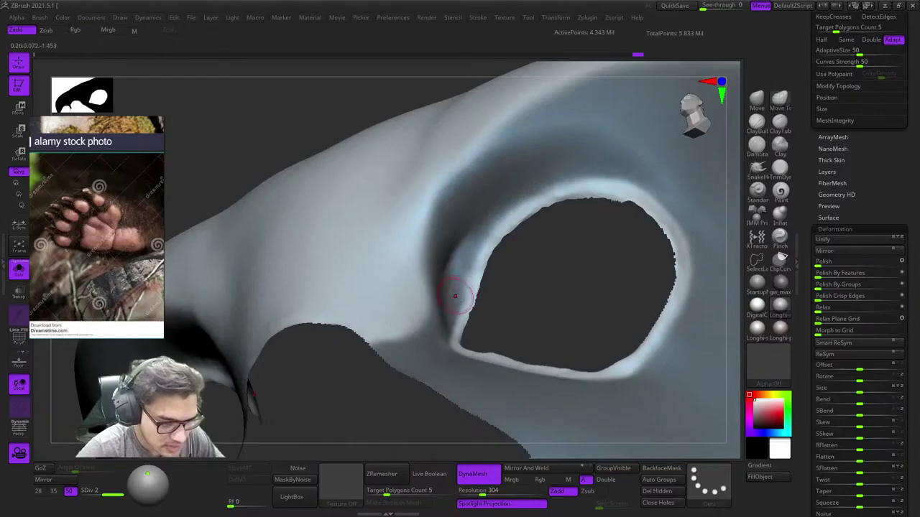
Step: Reshape the inner side of the eye socket's rim with broader strokes and smooth it into an even band
{"action": "mouse_move", "coordinate": [454, 277]}
{"action": "right_mouse_down"}
{"action": "mouse_move", "coordinate": [507, 191]}
{"action": "mouse_move", "coordinate": [521, 145]}
{"action": "mouse_move", "coordinate": [523, 176]}
{"action": "mouse_move", "coordinate": [523, 151]}
{"action": "right_mouse_up"}
{"action": "key", "text": "space"}
{"action": "right_click_drag", "start_coordinate": [523, 151], "coordinate": [565, 167]}
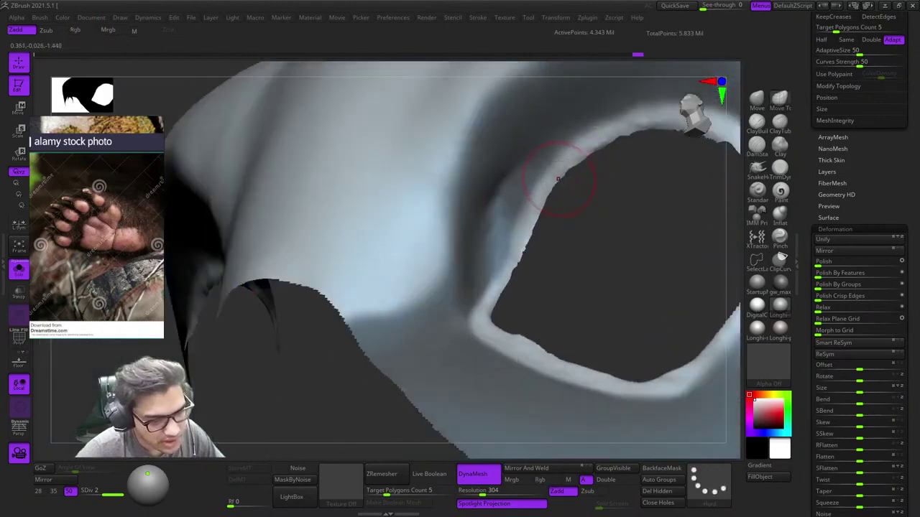
{"action": "key", "text": "space"}
{"action": "left_click_drag", "start_coordinate": [563, 179], "coordinate": [499, 208]}
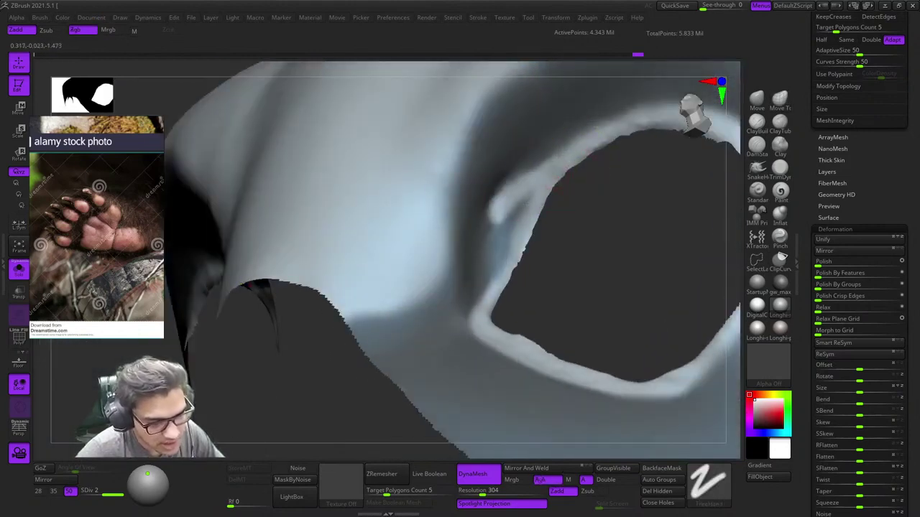
{"action": "left_click_drag", "start_coordinate": [551, 160], "coordinate": [490, 250]}
{"action": "mouse_move", "coordinate": [524, 252]}
{"action": "right_mouse_down"}
{"action": "mouse_move", "coordinate": [480, 270]}
{"action": "mouse_move", "coordinate": [507, 278]}
{"action": "right_mouse_up"}
{"action": "left_click_drag", "start_coordinate": [484, 243], "coordinate": [478, 278], "text": "shift"}
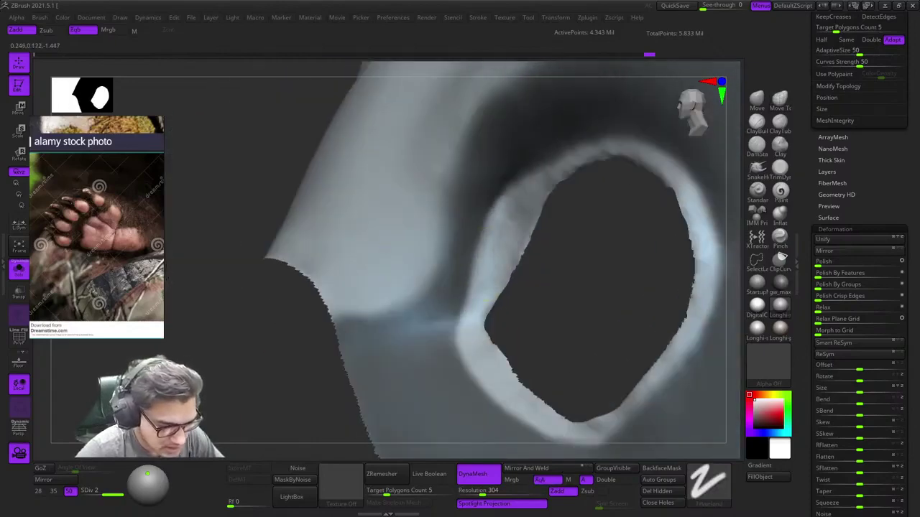
Step: Select the Move Topological brush and examine the eye socket rim's inner corner and thickness from several angles
{"action": "mouse_move", "coordinate": [503, 278]}
{"action": "right_mouse_down", "text": "ctrl"}
{"action": "mouse_move", "coordinate": [515, 252]}
{"action": "mouse_move", "coordinate": [529, 256]}
{"action": "mouse_move", "coordinate": [525, 216]}
{"action": "mouse_move", "coordinate": [528, 281]}
{"action": "right_mouse_up", "text": "ctrl"}
{"action": "key", "text": "b"}
{"action": "key", "text": "m"}
{"action": "key", "text": "t"}
{"action": "mouse_move", "coordinate": [528, 280]}
{"action": "right_mouse_down"}
{"action": "mouse_move", "coordinate": [514, 280]}
{"action": "mouse_move", "coordinate": [517, 238]}
{"action": "mouse_move", "coordinate": [552, 220]}
{"action": "right_mouse_up"}
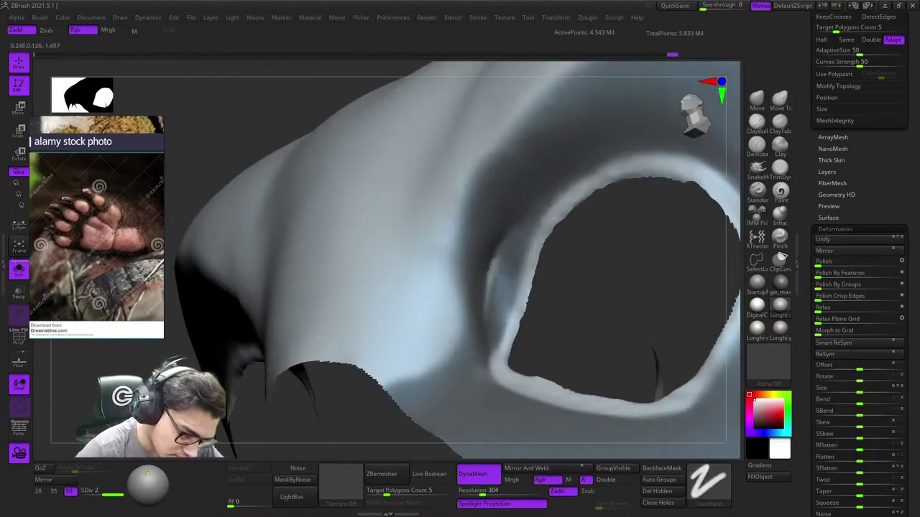
{"action": "right_click_drag", "start_coordinate": [483, 305], "coordinate": [503, 286]}
{"action": "mouse_move", "coordinate": [503, 286]}
{"action": "right_mouse_down", "text": "ctrl"}
{"action": "mouse_move", "coordinate": [502, 269]}
{"action": "mouse_move", "coordinate": [491, 291]}
{"action": "right_mouse_up", "text": "ctrl"}
{"action": "right_click_drag", "start_coordinate": [491, 291], "coordinate": [492, 326], "text": "ctrl"}
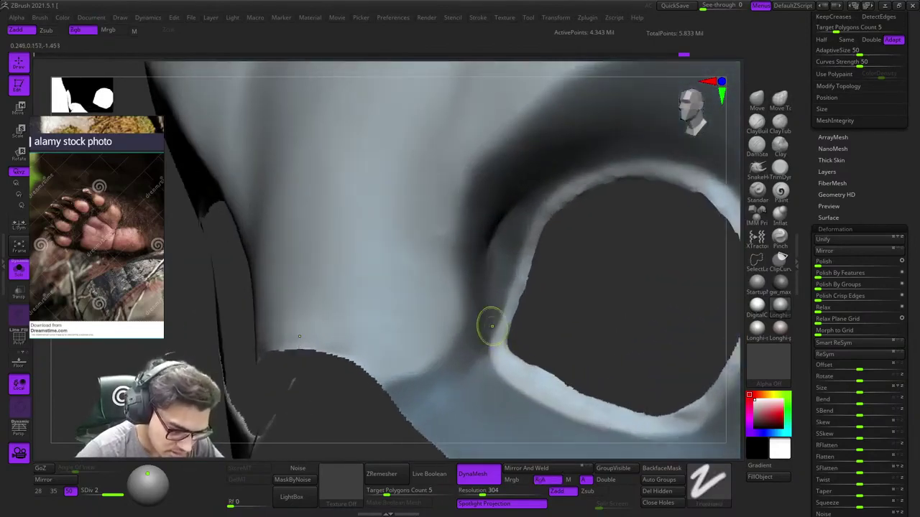
{"action": "right_click_drag", "start_coordinate": [490, 365], "coordinate": [480, 388]}
{"action": "right_click_drag", "start_coordinate": [483, 351], "coordinate": [480, 228], "text": "ctrl"}
{"action": "mouse_move", "coordinate": [480, 228]}
{"action": "right_mouse_down", "text": "ctrl"}
{"action": "mouse_move", "coordinate": [459, 328]}
{"action": "mouse_move", "coordinate": [480, 258]}
{"action": "right_mouse_up", "text": "ctrl"}
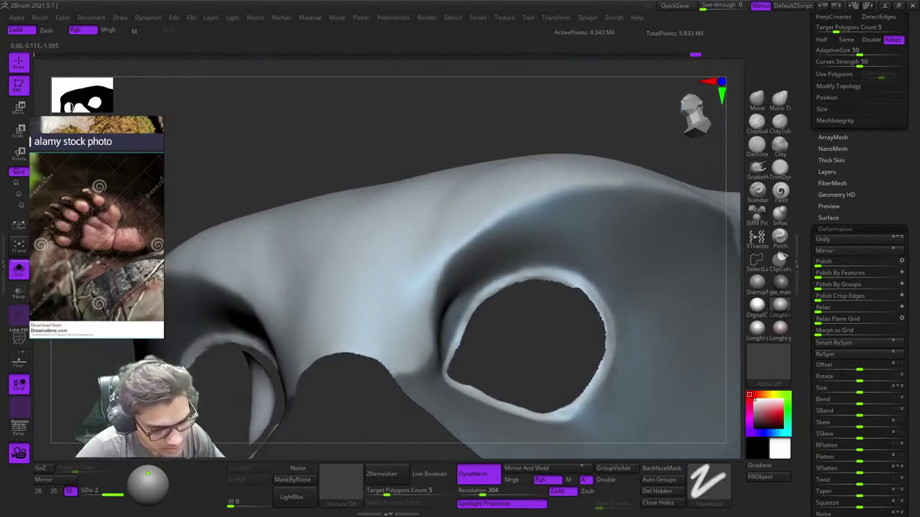
{"action": "mouse_move", "coordinate": [625, 220]}
{"action": "right_mouse_down"}
{"action": "mouse_move", "coordinate": [627, 270]}
{"action": "mouse_move", "coordinate": [619, 219]}
{"action": "right_mouse_up"}
{"action": "mouse_move", "coordinate": [620, 220]}
{"action": "right_mouse_down"}
{"action": "mouse_move", "coordinate": [583, 243]}
{"action": "mouse_move", "coordinate": [597, 183]}
{"action": "mouse_move", "coordinate": [591, 227]}
{"action": "mouse_move", "coordinate": [585, 176]}
{"action": "right_mouse_up"}
Step: Activate the Move Topological brush and unhide the eye socket and beak polygroups, using the wireframe display to check the groups
{"action": "key", "text": "b"}
{"action": "key", "text": "m"}
{"action": "key", "text": "t"}
{"action": "mouse_move", "coordinate": [514, 205]}
{"action": "right_mouse_down"}
{"action": "mouse_move", "coordinate": [554, 232]}
{"action": "mouse_move", "coordinate": [496, 167]}
{"action": "mouse_move", "coordinate": [575, 177]}
{"action": "mouse_move", "coordinate": [550, 183]}
{"action": "mouse_move", "coordinate": [532, 122]}
{"action": "mouse_move", "coordinate": [524, 162]}
{"action": "mouse_move", "coordinate": [553, 204]}
{"action": "right_mouse_up"}
{"action": "key", "text": "shift+f"}
{"action": "left_click", "coordinate": [554, 102], "text": "ctrl+shift"}
{"action": "key", "text": "shift+f"}
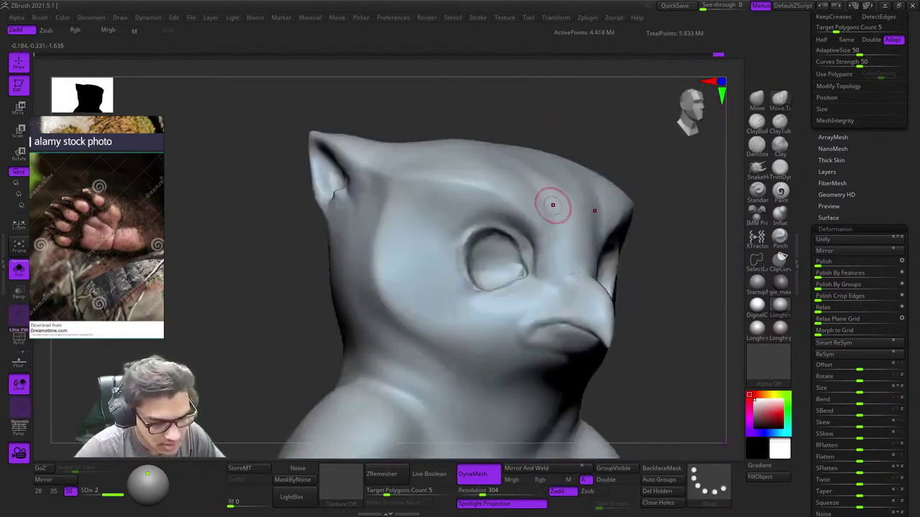
Step: Isolate the body and eye rims, and split them into separate polygroups with Auto Groups
{"action": "left_click", "coordinate": [551, 210], "text": "ctrl+shift"}
{"action": "key", "text": "shift+f"}
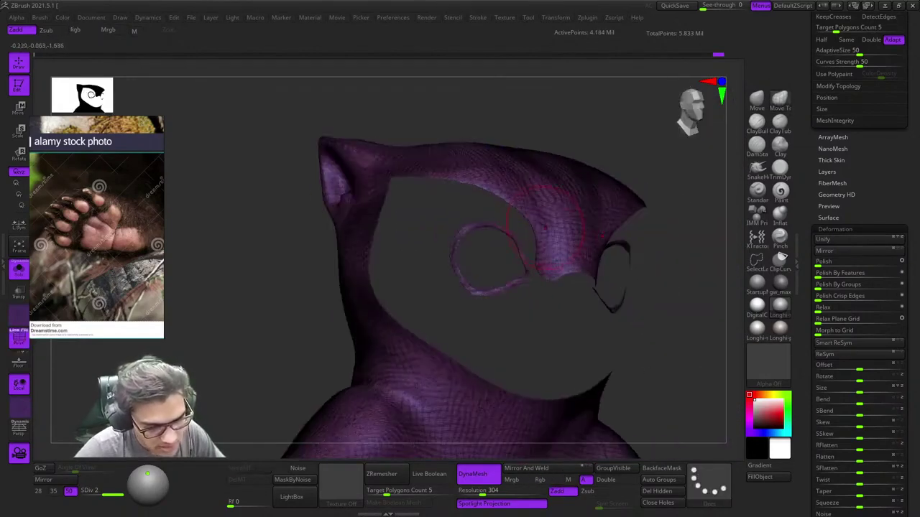
{"action": "left_click", "coordinate": [665, 480]}
{"action": "right_click_drag", "start_coordinate": [573, 229], "coordinate": [526, 186]}
{"action": "left_click", "coordinate": [538, 218], "text": "ctrl+shift"}
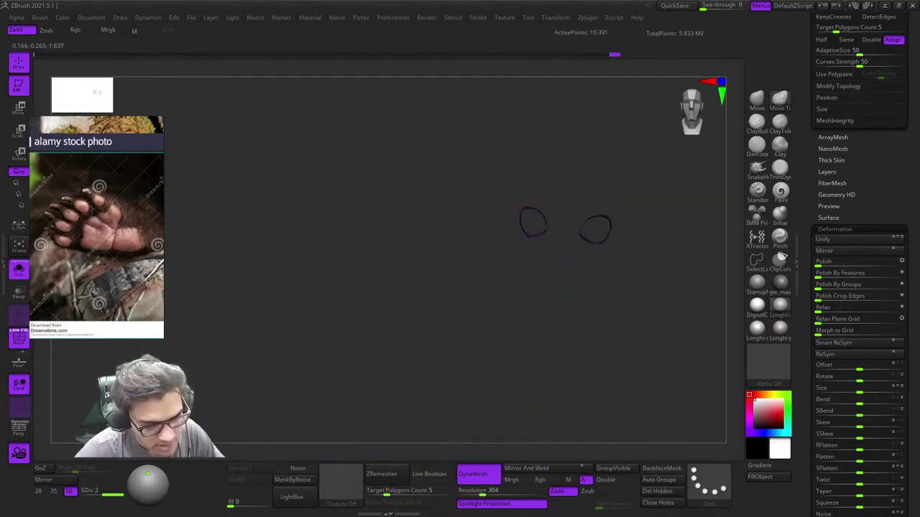
{"action": "left_click", "coordinate": [572, 129], "text": "ctrl+shift"}
Step: Isolate the body polygroup by hiding the face, eye rims, eyes and beak, and turn off the polyframe display
{"action": "mouse_move", "coordinate": [568, 208]}
{"action": "right_mouse_down"}
{"action": "mouse_move", "coordinate": [620, 217]}
{"action": "mouse_move", "coordinate": [586, 188]}
{"action": "mouse_move", "coordinate": [651, 205]}
{"action": "mouse_move", "coordinate": [623, 188]}
{"action": "mouse_move", "coordinate": [611, 248]}
{"action": "mouse_move", "coordinate": [556, 223]}
{"action": "right_mouse_up"}
{"action": "right_click_drag", "start_coordinate": [337, 259], "coordinate": [460, 281]}
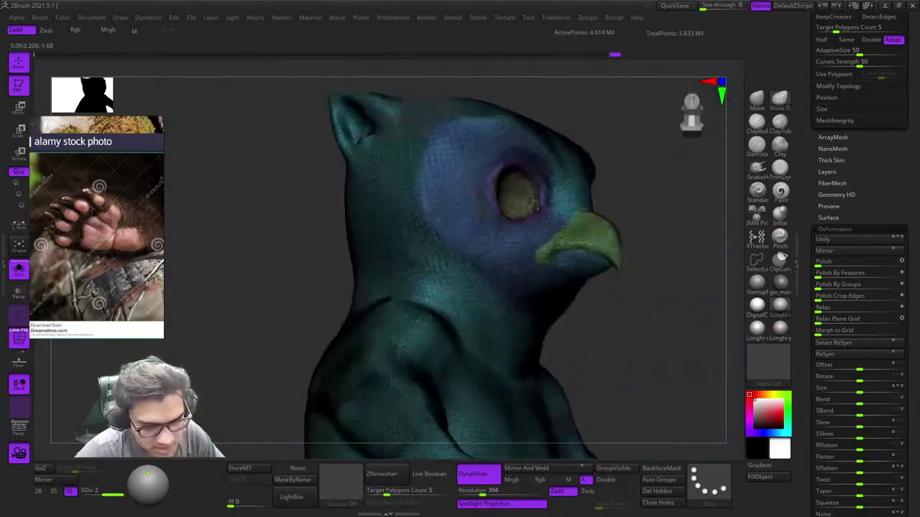
{"action": "mouse_move", "coordinate": [359, 301]}
{"action": "right_mouse_down", "text": "ctrl"}
{"action": "mouse_move", "coordinate": [359, 230]}
{"action": "mouse_move", "coordinate": [323, 273]}
{"action": "right_mouse_up", "text": "ctrl"}
{"action": "right_click_drag", "start_coordinate": [345, 244], "coordinate": [345, 345], "text": "ctrl"}
{"action": "left_click", "coordinate": [530, 160], "text": "ctrl+shift"}
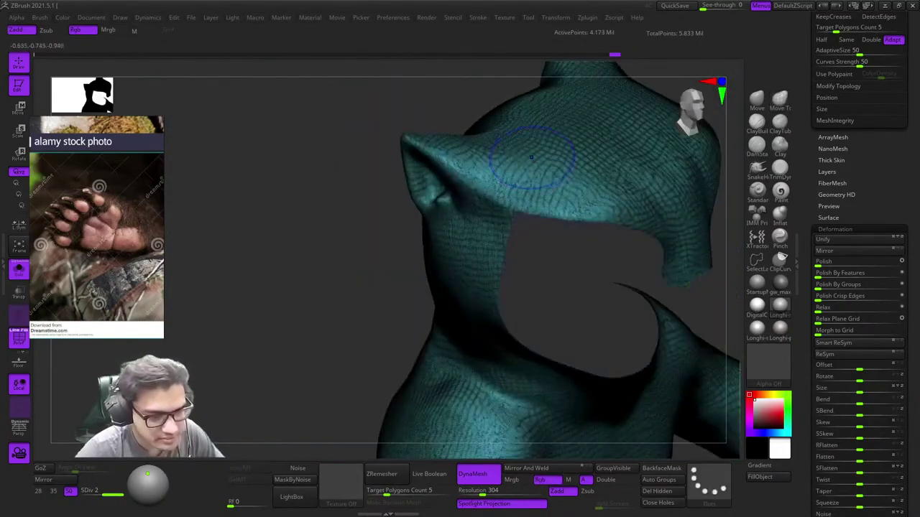
{"action": "key", "text": "shift+f"}
Step: Paint a mask around the ear rim and along the ridge running to the corner of the face opening
{"action": "mouse_move", "coordinate": [530, 160]}
{"action": "right_mouse_down"}
{"action": "mouse_move", "coordinate": [517, 187]}
{"action": "mouse_move", "coordinate": [675, 251]}
{"action": "mouse_move", "coordinate": [683, 223]}
{"action": "mouse_move", "coordinate": [510, 172]}
{"action": "mouse_move", "coordinate": [558, 218]}
{"action": "mouse_move", "coordinate": [503, 230]}
{"action": "mouse_move", "coordinate": [438, 215]}
{"action": "mouse_move", "coordinate": [402, 281]}
{"action": "mouse_move", "coordinate": [323, 230]}
{"action": "mouse_move", "coordinate": [402, 288]}
{"action": "mouse_move", "coordinate": [546, 266]}
{"action": "right_mouse_up"}
{"action": "right_click_drag", "start_coordinate": [377, 309], "coordinate": [418, 192]}
{"action": "mouse_move", "coordinate": [406, 266]}
{"action": "right_mouse_down"}
{"action": "mouse_move", "coordinate": [431, 281]}
{"action": "mouse_move", "coordinate": [445, 211]}
{"action": "mouse_move", "coordinate": [545, 238]}
{"action": "mouse_move", "coordinate": [520, 155]}
{"action": "right_mouse_up"}
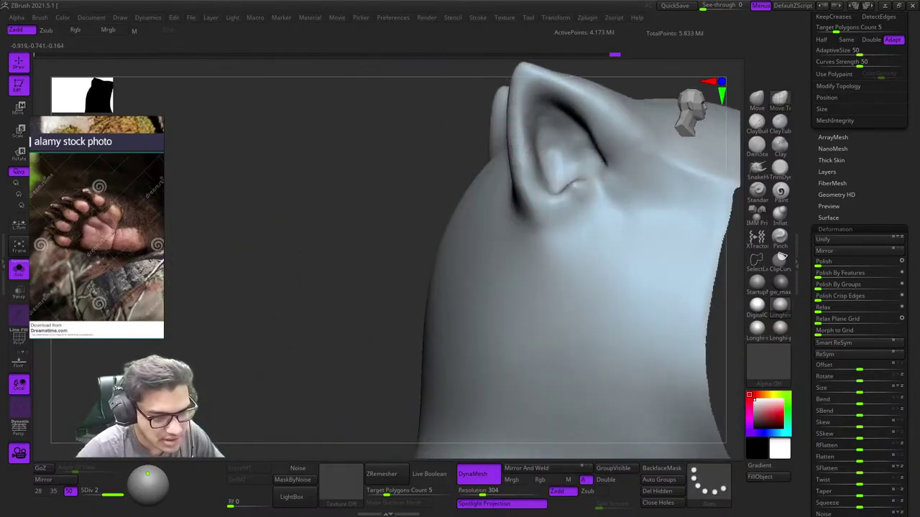
{"action": "right_click_drag", "start_coordinate": [521, 108], "coordinate": [508, 202], "text": "alt"}
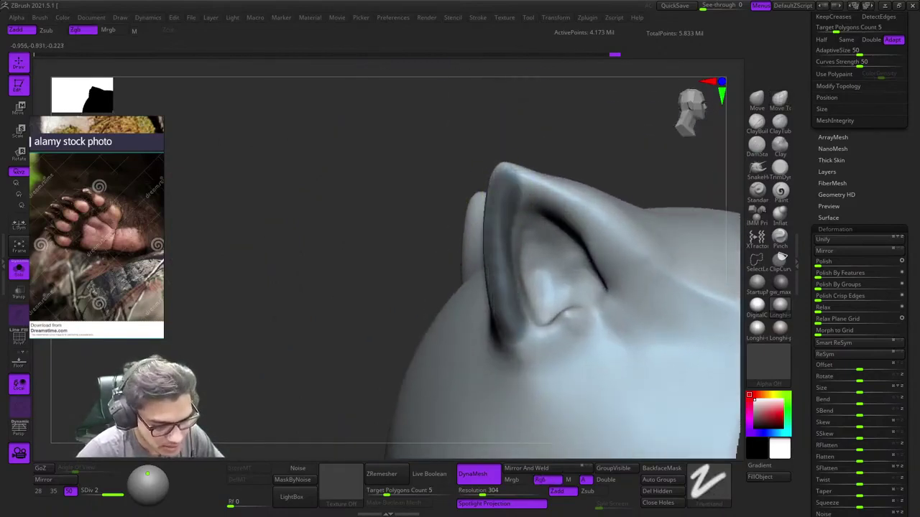
{"action": "left_click_drag", "start_coordinate": [572, 325], "coordinate": [584, 331], "text": "shift"}
{"action": "mouse_move", "coordinate": [519, 248]}
{"action": "right_mouse_down"}
{"action": "mouse_move", "coordinate": [537, 234]}
{"action": "mouse_move", "coordinate": [487, 242]}
{"action": "right_mouse_up"}
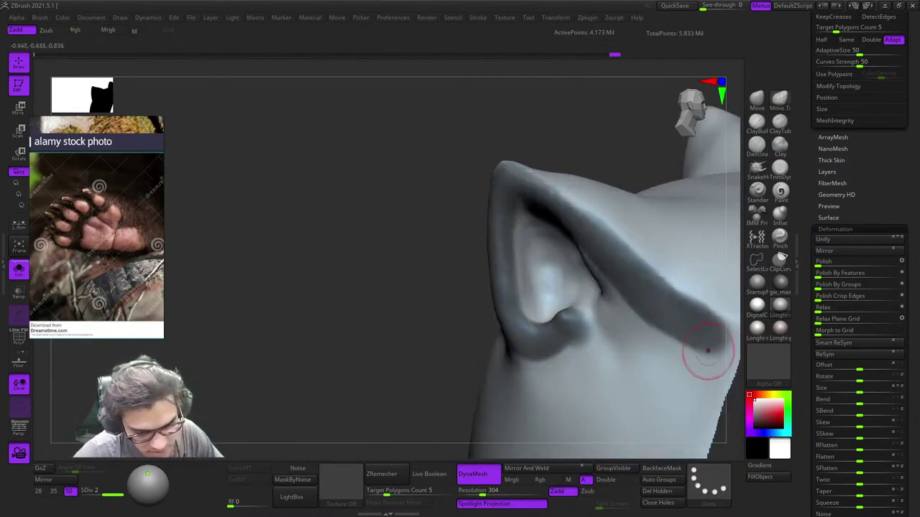
{"action": "right_click_drag", "start_coordinate": [705, 355], "coordinate": [552, 245]}
{"action": "right_click_drag", "start_coordinate": [532, 302], "coordinate": [528, 248], "text": "alt"}
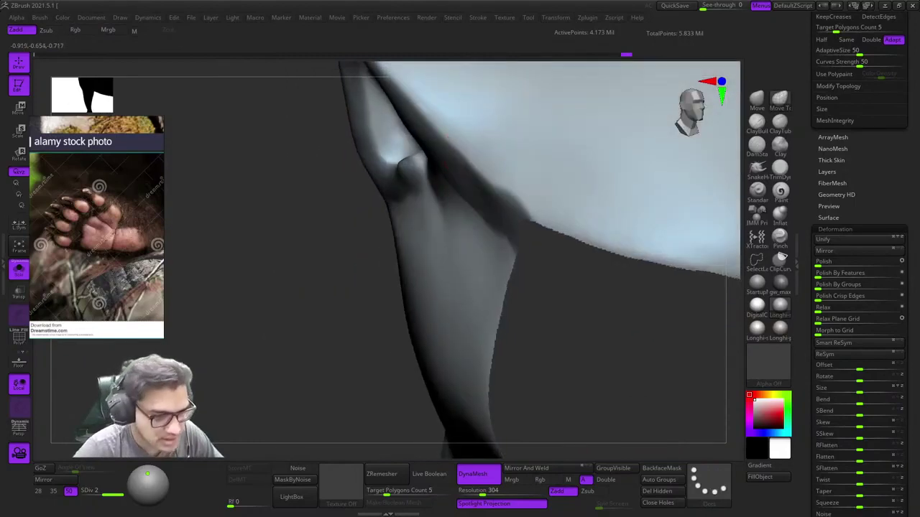
{"action": "right_click_drag", "start_coordinate": [431, 187], "coordinate": [520, 273]}
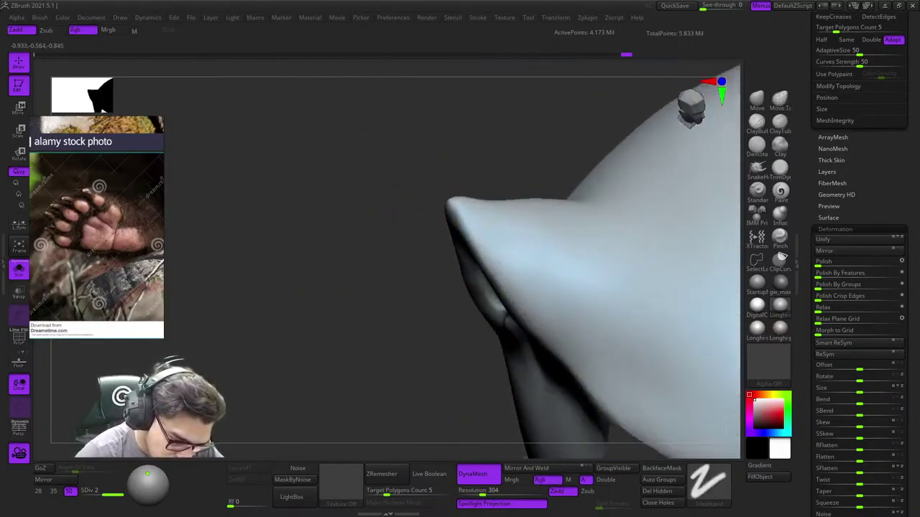
{"action": "mouse_move", "coordinate": [586, 343]}
{"action": "right_mouse_down", "text": "alt"}
{"action": "mouse_move", "coordinate": [530, 225]}
{"action": "mouse_move", "coordinate": [482, 211]}
{"action": "mouse_move", "coordinate": [520, 253]}
{"action": "mouse_move", "coordinate": [457, 219]}
{"action": "right_mouse_up", "text": "alt"}
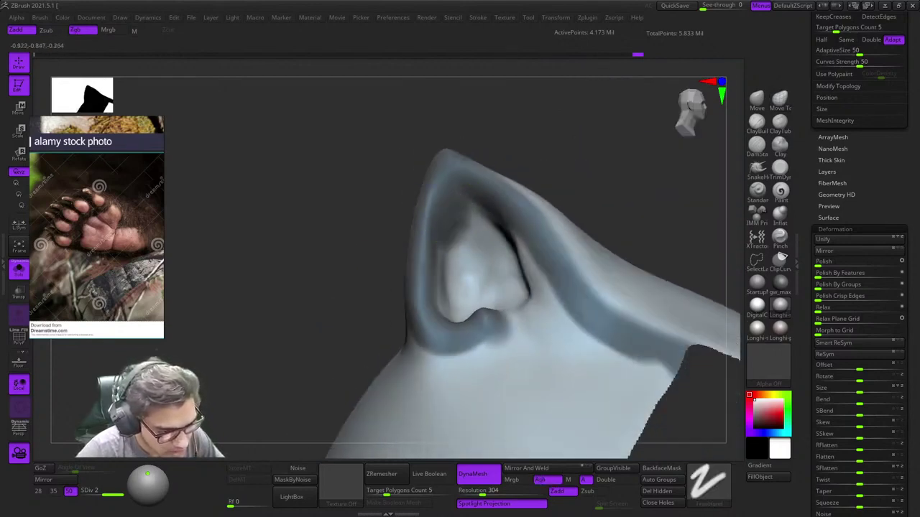
Step: Extend the mask below the ear to join the rim and the ridge, leaving the inner ear unmasked, and soften it
{"action": "left_click_drag", "start_coordinate": [488, 223], "coordinate": [553, 313], "text": "ctrl"}
{"action": "mouse_move", "coordinate": [552, 314]}
{"action": "right_mouse_down"}
{"action": "mouse_move", "coordinate": [513, 263]}
{"action": "mouse_move", "coordinate": [541, 280]}
{"action": "right_mouse_up"}
{"action": "left_click_drag", "start_coordinate": [504, 307], "coordinate": [541, 306], "text": "ctrl"}
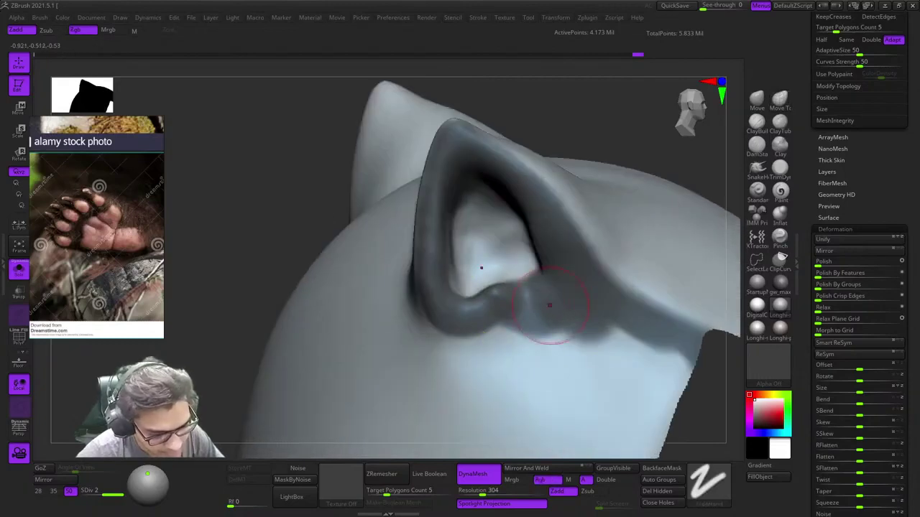
{"action": "mouse_move", "coordinate": [550, 305]}
{"action": "right_mouse_down"}
{"action": "mouse_move", "coordinate": [495, 260]}
{"action": "mouse_move", "coordinate": [465, 268]}
{"action": "right_mouse_up"}
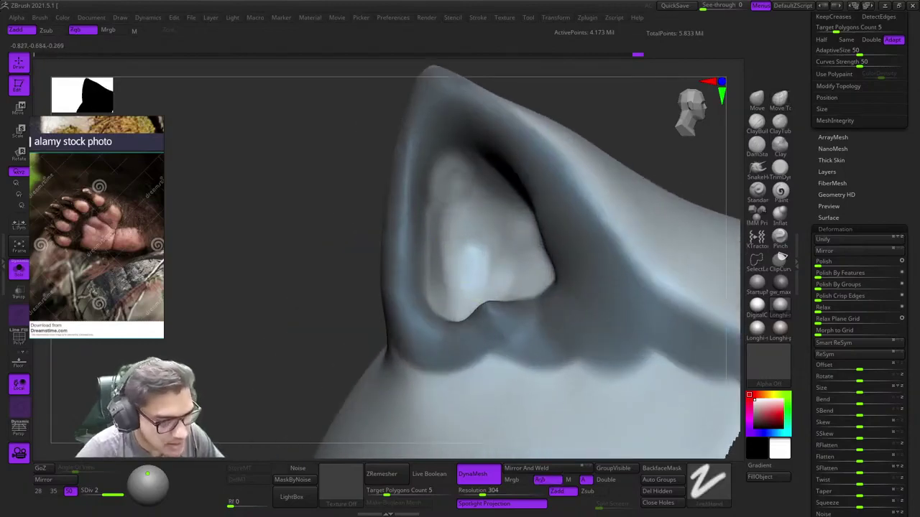
{"action": "left_click", "coordinate": [503, 176], "text": "ctrl"}
{"action": "mouse_move", "coordinate": [499, 212]}
{"action": "right_mouse_down"}
{"action": "mouse_move", "coordinate": [471, 166]}
{"action": "mouse_move", "coordinate": [466, 183]}
{"action": "right_mouse_up"}
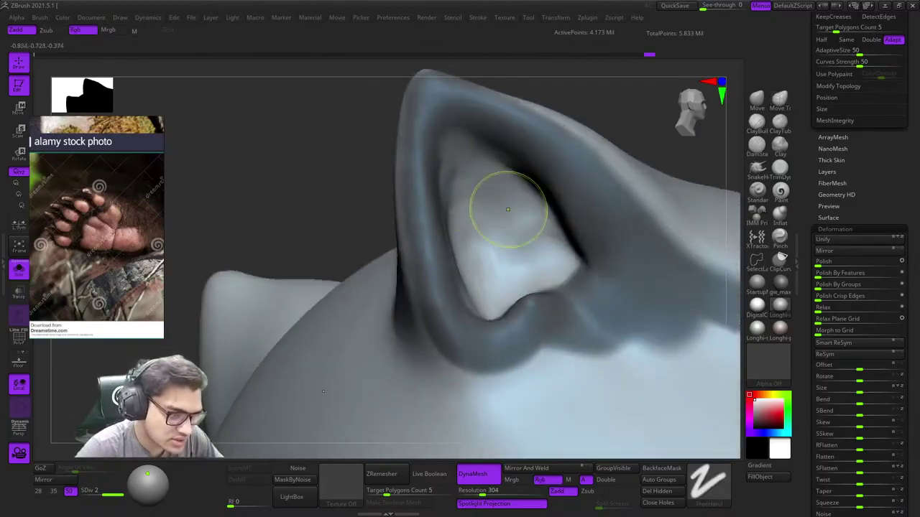
{"action": "mouse_move", "coordinate": [474, 188]}
{"action": "right_mouse_down", "text": "ctrl"}
{"action": "mouse_move", "coordinate": [460, 144]}
{"action": "mouse_move", "coordinate": [480, 158]}
{"action": "mouse_move", "coordinate": [497, 211]}
{"action": "mouse_move", "coordinate": [531, 254]}
{"action": "right_mouse_up", "text": "ctrl"}
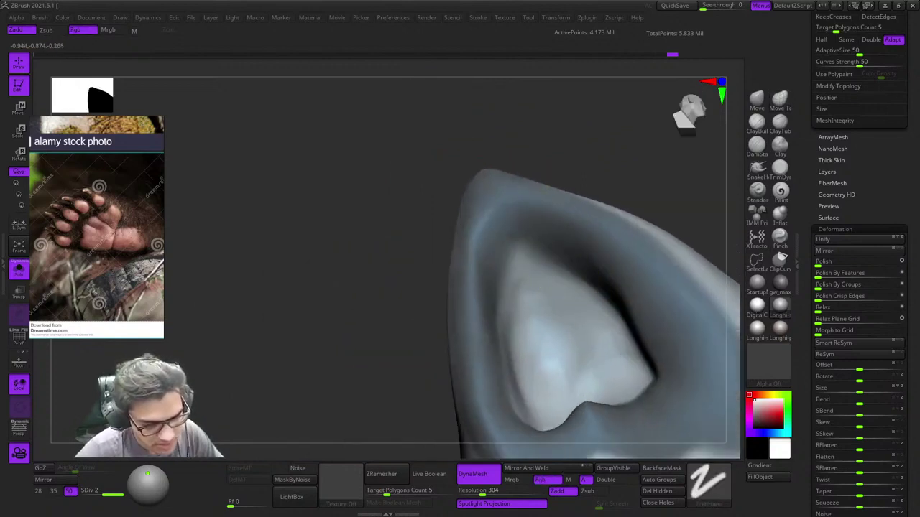
Step: Frame the model, then show the complete mesh with its polygroup colours on the head
{"action": "mouse_move", "coordinate": [506, 290]}
{"action": "right_mouse_down", "text": "ctrl"}
{"action": "mouse_move", "coordinate": [472, 187]}
{"action": "mouse_move", "coordinate": [523, 244]}
{"action": "right_mouse_up", "text": "ctrl"}
{"action": "left_click_drag", "start_coordinate": [523, 245], "coordinate": [503, 257]}
{"action": "key", "text": "shift+f"}
{"action": "key", "text": "f"}
{"action": "key", "text": "shift+f"}
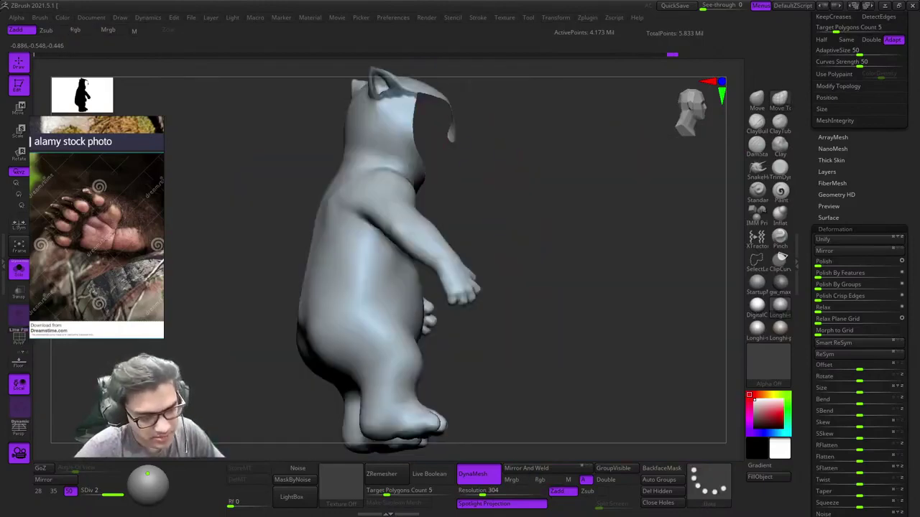
{"action": "right_click_drag", "start_coordinate": [618, 161], "coordinate": [551, 143]}
{"action": "left_click", "coordinate": [400, 134], "text": "alt"}
{"action": "right_click_drag", "start_coordinate": [400, 128], "coordinate": [419, 176], "text": "ctrl"}
{"action": "key", "text": "shift+f"}
{"action": "left_click", "coordinate": [471, 125], "text": "ctrl+shift"}
{"action": "right_click_drag", "start_coordinate": [472, 125], "coordinate": [467, 174], "text": "ctrl"}
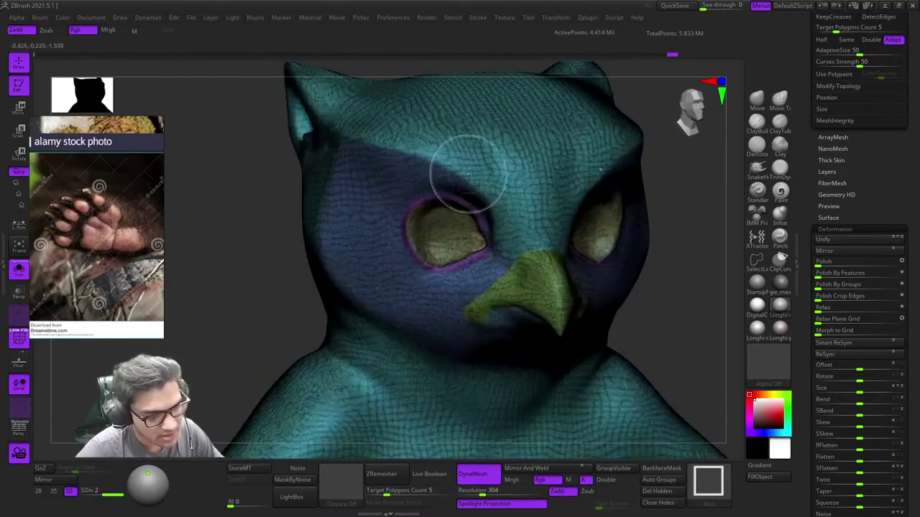
Step: Hide the face, eye and beak polygroups to examine the body and eye rims from below, then restore the full mesh
{"action": "left_click", "coordinate": [513, 170], "text": "ctrl+shift"}
{"action": "left_click_drag", "start_coordinate": [640, 214], "coordinate": [711, 312], "text": "ctrl+shift"}
{"action": "right_click_drag", "start_coordinate": [711, 311], "coordinate": [436, 126], "text": "ctrl"}
{"action": "key", "text": "shift+f"}
{"action": "key", "text": "shift+f"}
{"action": "right_click_drag", "start_coordinate": [406, 189], "coordinate": [320, 194]}
{"action": "right_click_drag", "start_coordinate": [494, 270], "coordinate": [490, 202]}
{"action": "right_click_drag", "start_coordinate": [490, 168], "coordinate": [539, 184], "text": "ctrl"}
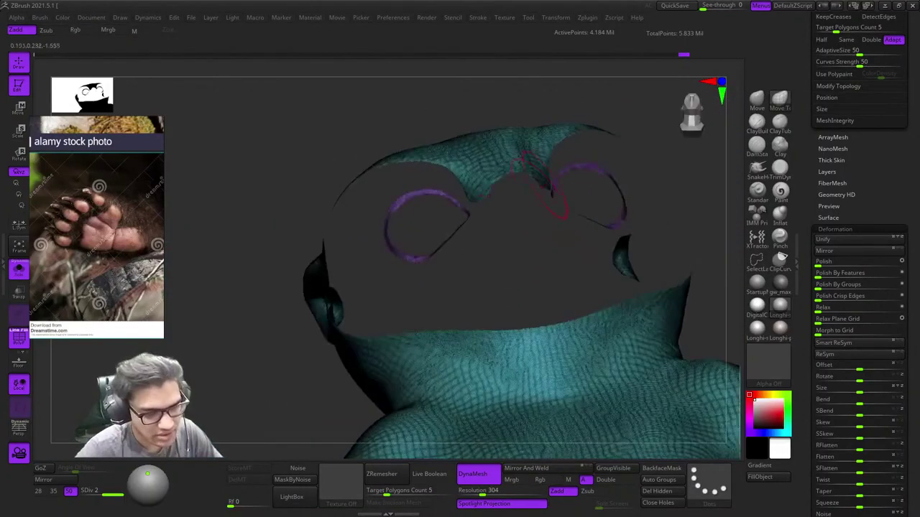
{"action": "right_click_drag", "start_coordinate": [448, 219], "coordinate": [483, 215]}
{"action": "right_click_drag", "start_coordinate": [477, 148], "coordinate": [566, 172], "text": "ctrl"}
{"action": "left_click", "coordinate": [557, 134], "text": "ctrl+shift"}
{"action": "key", "text": "shift+f"}
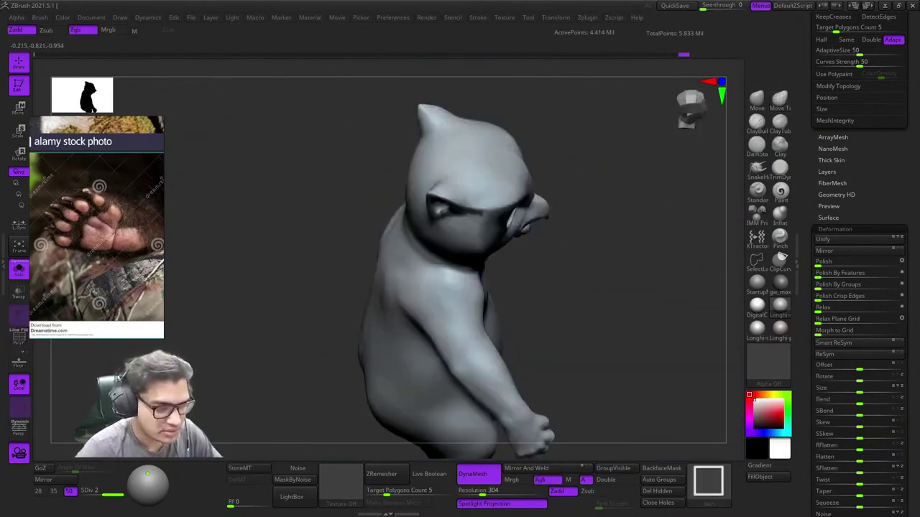
Step: Isolate the body polygroup again around the ear and neck
{"action": "left_click", "coordinate": [480, 172], "text": "ctrl+shift"}
{"action": "right_click_drag", "start_coordinate": [480, 172], "coordinate": [500, 264], "text": "ctrl"}
{"action": "right_click_drag", "start_coordinate": [480, 213], "coordinate": [549, 128], "text": "alt"}
{"action": "right_click", "coordinate": [426, 246]}
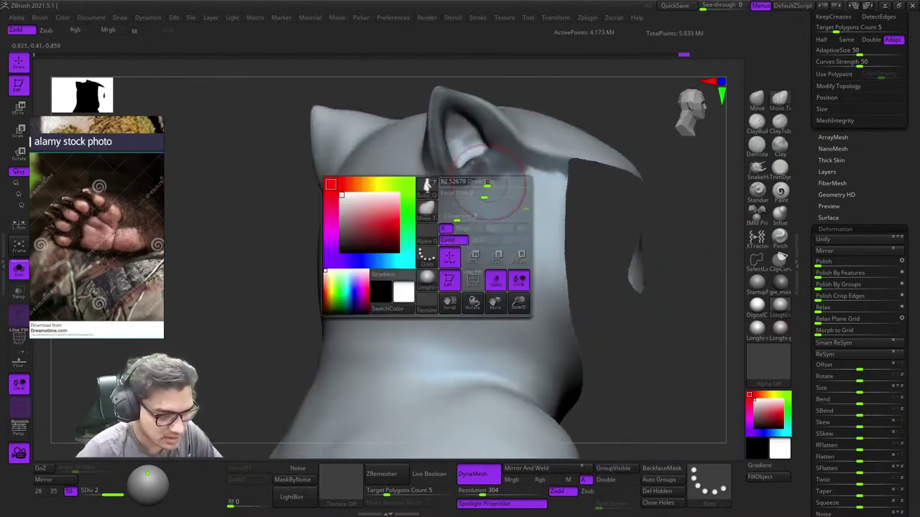
{"action": "right_click_drag", "start_coordinate": [450, 185], "coordinate": [460, 271], "text": "alt"}
{"action": "right_click", "coordinate": [487, 263]}
{"action": "mouse_move", "coordinate": [468, 229]}
{"action": "right_mouse_down", "text": "ctrl"}
{"action": "mouse_move", "coordinate": [486, 263]}
{"action": "mouse_move", "coordinate": [489, 296]}
{"action": "mouse_move", "coordinate": [474, 231]}
{"action": "mouse_move", "coordinate": [450, 246]}
{"action": "mouse_move", "coordinate": [482, 266]}
{"action": "mouse_move", "coordinate": [467, 244]}
{"action": "right_mouse_up", "text": "ctrl"}
{"action": "right_click", "coordinate": [474, 230]}
Step: Mask the side of the head below the ear and down along the edge of the face opening
{"action": "left_click", "coordinate": [411, 301], "text": "ctrl+shift"}
{"action": "right_click_drag", "start_coordinate": [416, 302], "coordinate": [392, 266]}
{"action": "left_click", "coordinate": [537, 173], "text": "ctrl+shift"}
{"action": "right_click_drag", "start_coordinate": [503, 186], "coordinate": [470, 154], "text": "ctrl"}
{"action": "right_click_drag", "start_coordinate": [384, 175], "coordinate": [481, 171], "text": "alt"}
{"action": "left_click", "coordinate": [496, 209], "text": "ctrl+shift"}
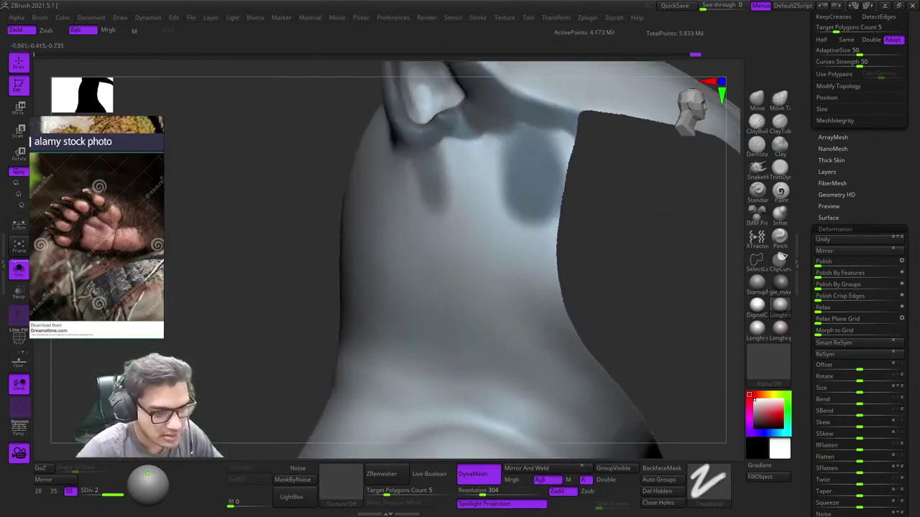
{"action": "left_click_drag", "start_coordinate": [535, 215], "coordinate": [571, 332], "text": "ctrl"}
{"action": "left_click_drag", "start_coordinate": [512, 148], "coordinate": [460, 153], "text": "ctrl"}
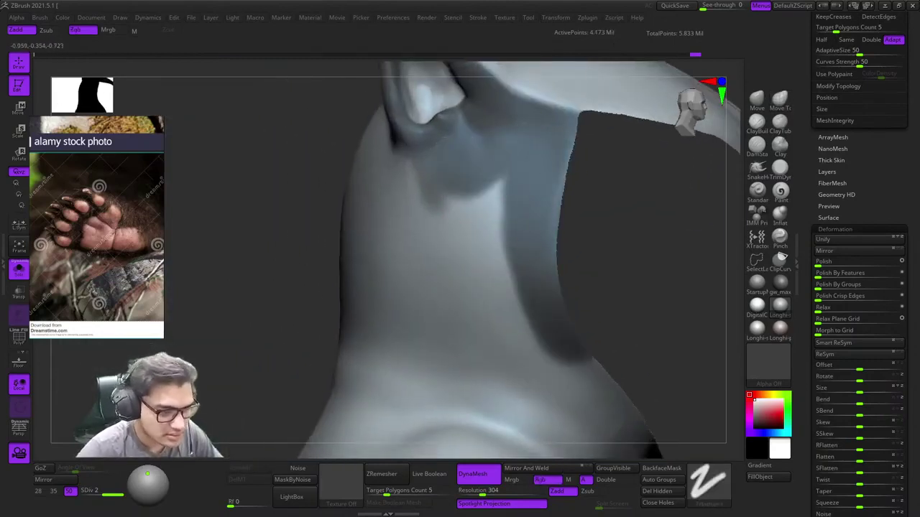
Step: Clear the mask and repaint it from the upper corner of the face opening around the ear rim
{"action": "right_click_drag", "start_coordinate": [459, 238], "coordinate": [438, 190], "text": "ctrl"}
{"action": "right_click_drag", "start_coordinate": [306, 234], "coordinate": [503, 230]}
{"action": "right_click_drag", "start_coordinate": [402, 229], "coordinate": [605, 260]}
{"action": "right_click_drag", "start_coordinate": [431, 267], "coordinate": [546, 273]}
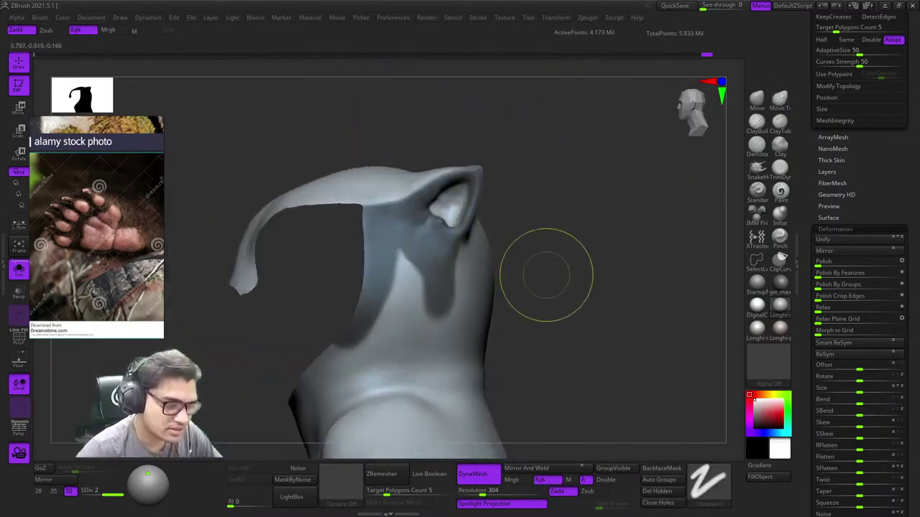
{"action": "right_click_drag", "start_coordinate": [416, 280], "coordinate": [368, 230], "text": "ctrl"}
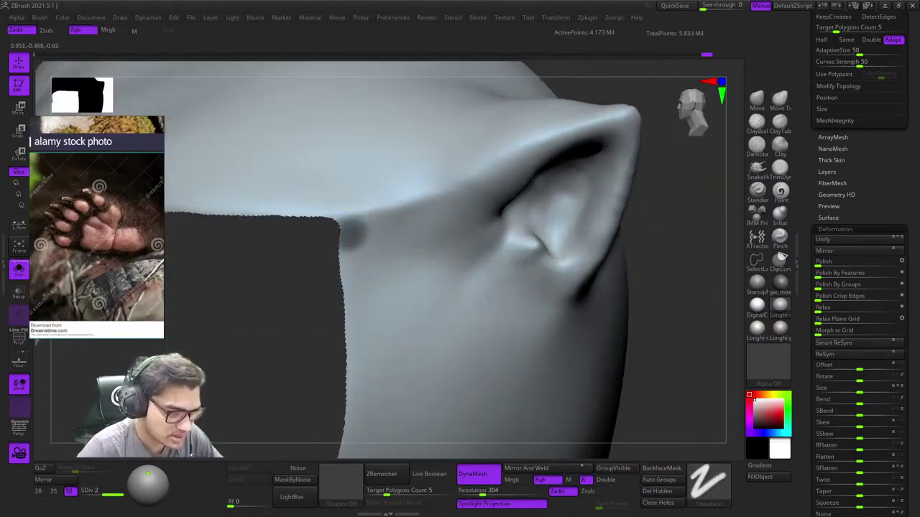
{"action": "left_click_drag", "start_coordinate": [436, 210], "coordinate": [516, 164], "text": "ctrl"}
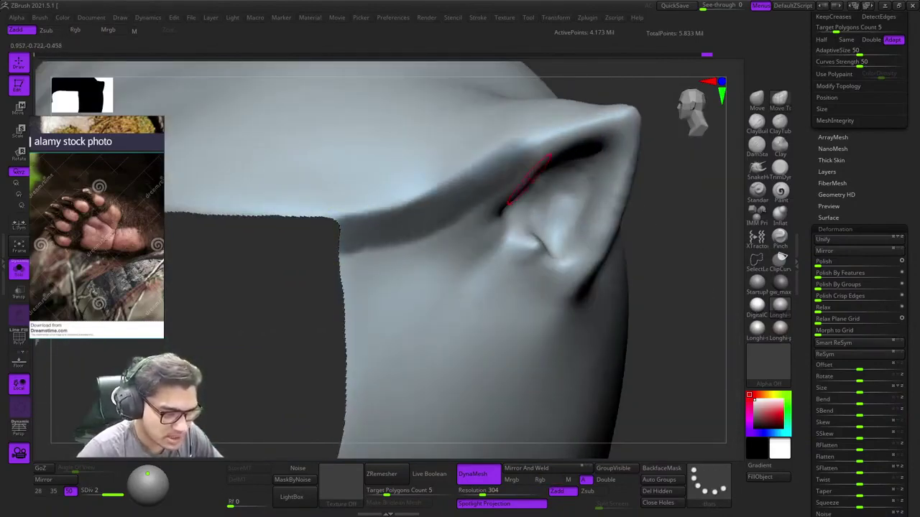
{"action": "right_click_drag", "start_coordinate": [528, 173], "coordinate": [524, 152]}
{"action": "left_click_drag", "start_coordinate": [508, 180], "coordinate": [532, 163], "text": "ctrl"}
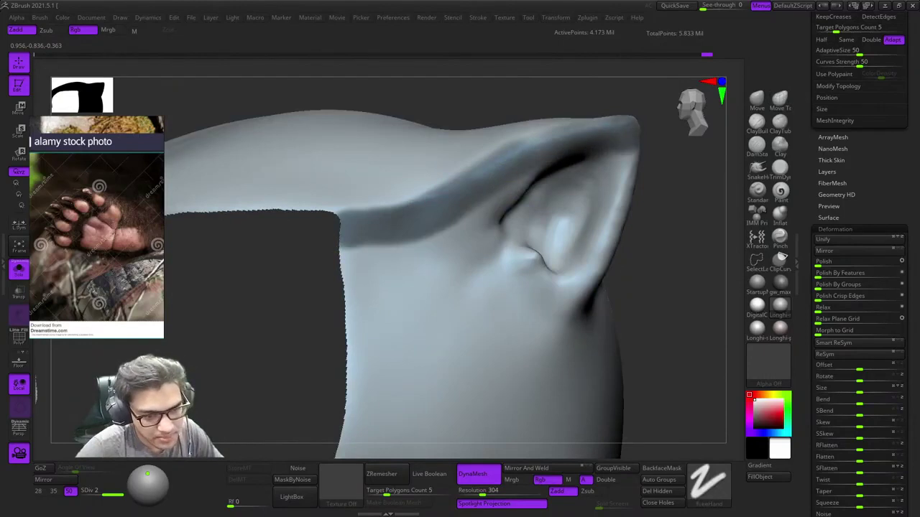
{"action": "left_click_drag", "start_coordinate": [552, 283], "coordinate": [505, 263], "text": "ctrl"}
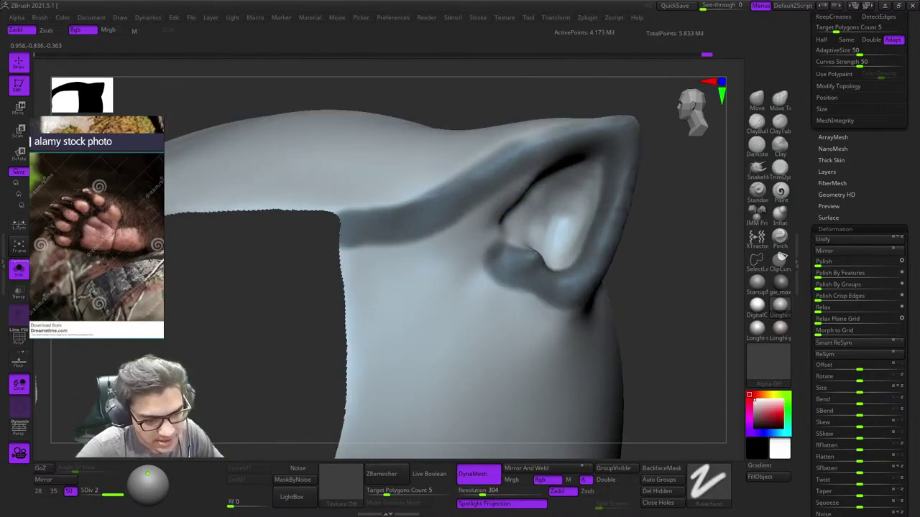
Step: Mask a band from below the ear down the neck, following the lower edge of the face opening under the chin
{"action": "right_click_drag", "start_coordinate": [426, 239], "coordinate": [424, 155], "text": "ctrl"}
{"action": "right_click_drag", "start_coordinate": [423, 154], "coordinate": [497, 200]}
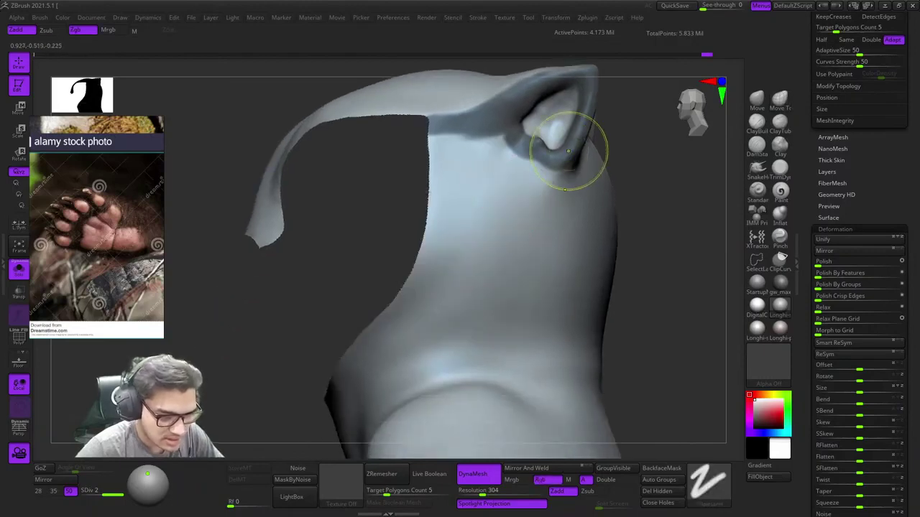
{"action": "left_click_drag", "start_coordinate": [559, 172], "coordinate": [363, 380], "text": "ctrl"}
{"action": "right_click_drag", "start_coordinate": [363, 380], "coordinate": [444, 268], "text": "alt"}
{"action": "left_click_drag", "start_coordinate": [468, 241], "coordinate": [438, 275], "text": "ctrl"}
{"action": "left_click_drag", "start_coordinate": [310, 376], "coordinate": [420, 300], "text": "ctrl"}
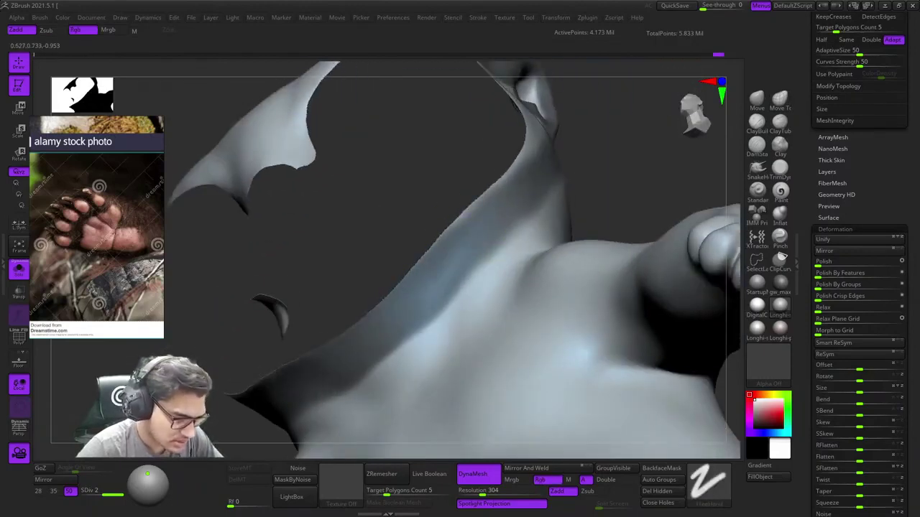
{"action": "left_click_drag", "start_coordinate": [471, 224], "coordinate": [512, 176], "text": "ctrl"}
{"action": "right_click_drag", "start_coordinate": [507, 197], "coordinate": [489, 230]}
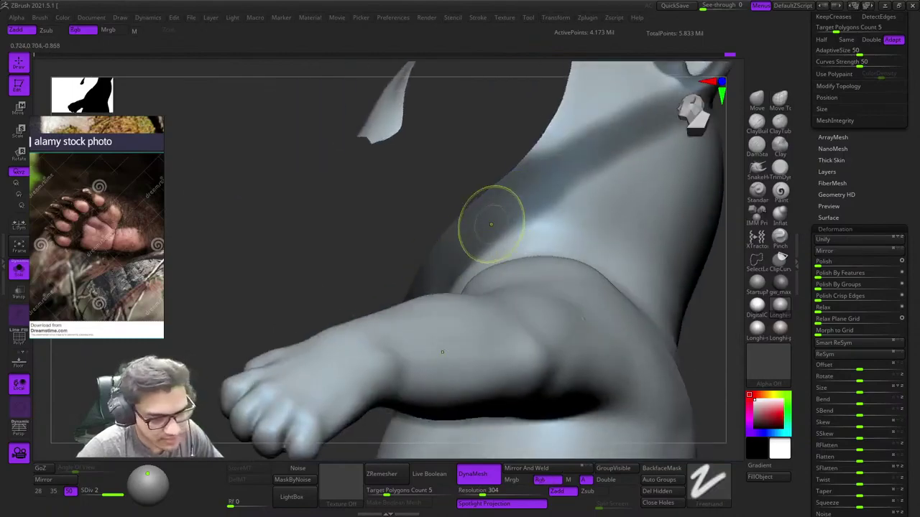
Step: Fill in the mask across the side of the neck and cheek between the ear and the face opening
{"action": "left_click_drag", "start_coordinate": [491, 224], "coordinate": [611, 188], "text": "ctrl"}
{"action": "mouse_move", "coordinate": [589, 194]}
{"action": "right_mouse_down"}
{"action": "mouse_move", "coordinate": [560, 223]}
{"action": "mouse_move", "coordinate": [513, 240]}
{"action": "right_mouse_up"}
{"action": "mouse_move", "coordinate": [548, 208]}
{"action": "left_mouse_down", "text": "ctrl"}
{"action": "mouse_move", "coordinate": [631, 153]}
{"action": "mouse_move", "coordinate": [562, 141]}
{"action": "mouse_move", "coordinate": [516, 170]}
{"action": "left_mouse_up", "text": "ctrl"}
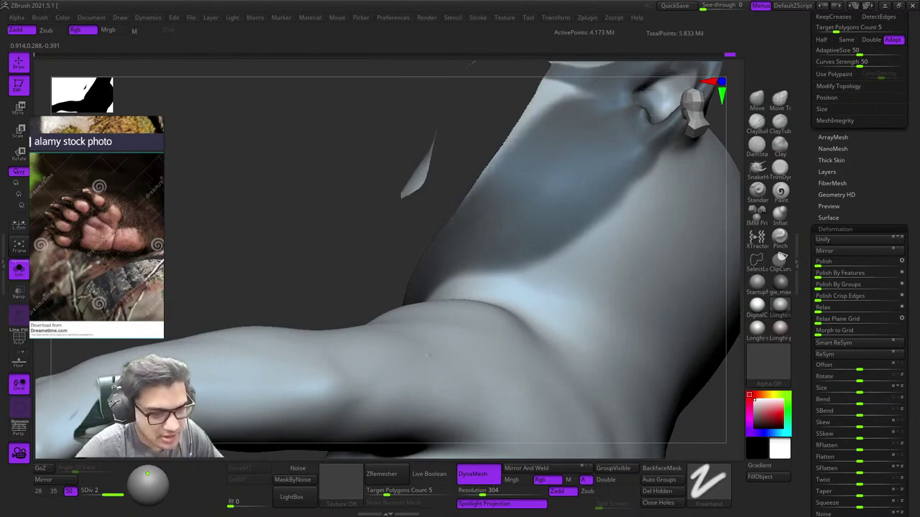
{"action": "right_click_drag", "start_coordinate": [428, 355], "coordinate": [420, 391]}
{"action": "left_click_drag", "start_coordinate": [460, 280], "coordinate": [511, 197], "text": "ctrl"}
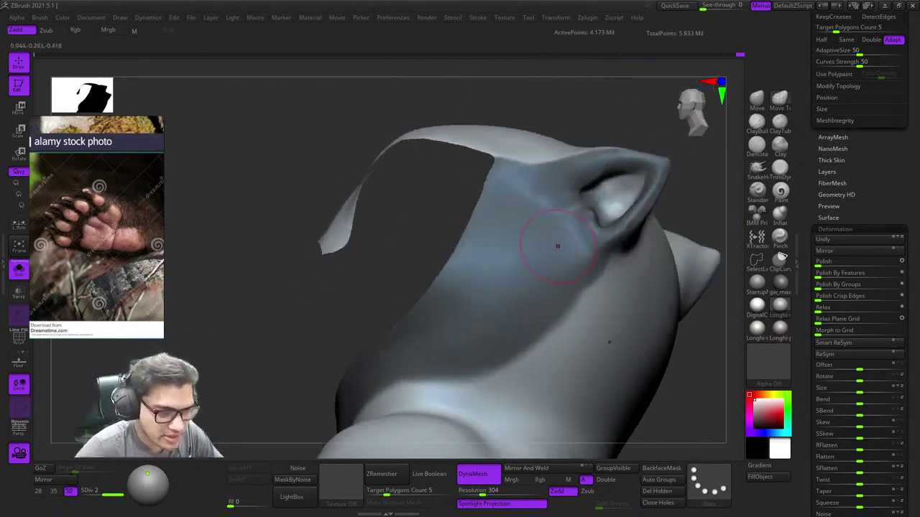
Step: Check the mask on the opposite side of the head and neck, and select the Move Topological brush
{"action": "right_click_drag", "start_coordinate": [558, 246], "coordinate": [690, 180], "text": "ctrl"}
{"action": "right_click_drag", "start_coordinate": [539, 258], "coordinate": [607, 212], "text": "alt"}
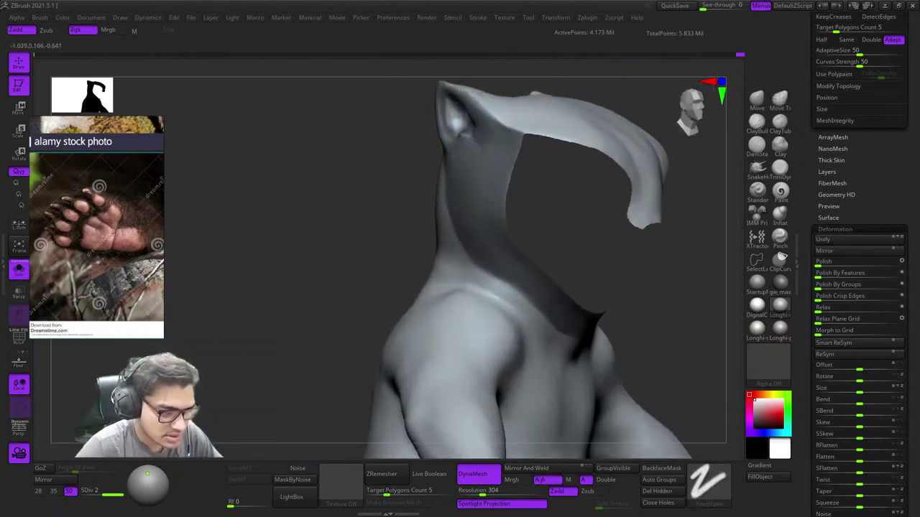
{"action": "right_click_drag", "start_coordinate": [410, 205], "coordinate": [463, 189]}
{"action": "right_click_drag", "start_coordinate": [420, 138], "coordinate": [467, 119]}
{"action": "right_click_drag", "start_coordinate": [410, 112], "coordinate": [391, 269], "text": "alt"}
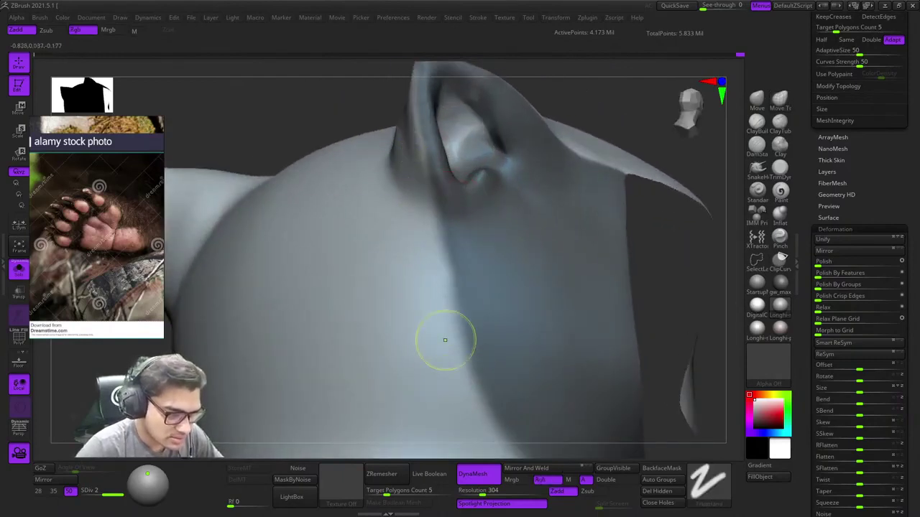
{"action": "key", "text": "b"}
{"action": "key", "text": "m"}
{"action": "key", "text": "t"}
{"action": "right_click_drag", "start_coordinate": [446, 340], "coordinate": [417, 100], "text": "alt"}
{"action": "right_click_drag", "start_coordinate": [416, 101], "coordinate": [381, 108]}
{"action": "key", "text": "shift"}
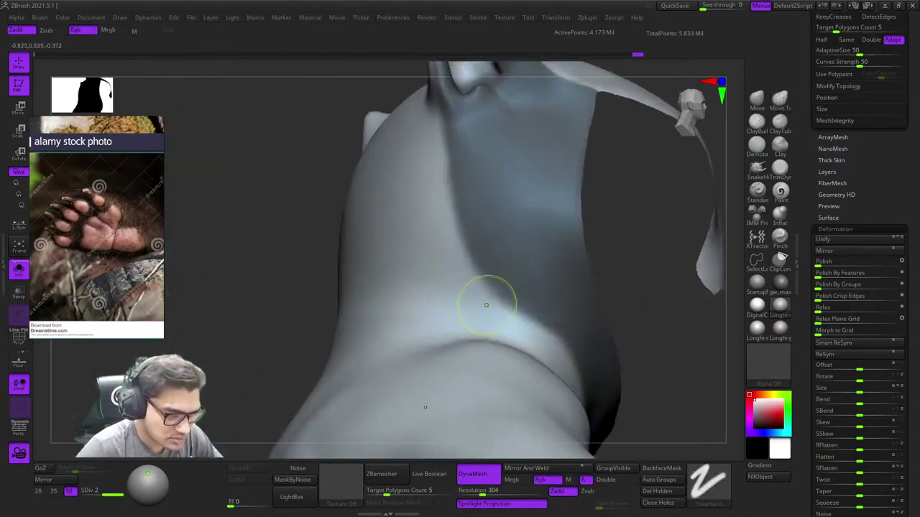
{"action": "right_click_drag", "start_coordinate": [470, 288], "coordinate": [445, 192]}
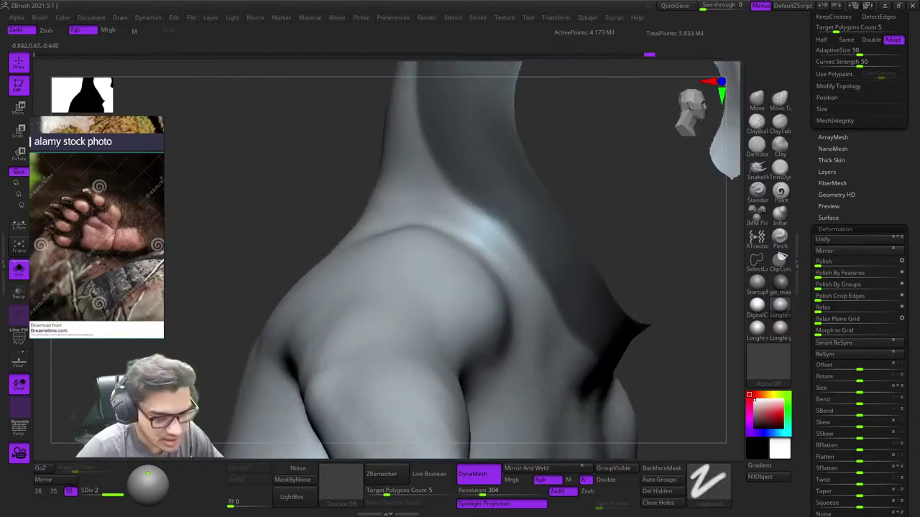
Step: Smooth the surface along the base of the neck where it meets the shoulder
{"action": "mouse_move", "coordinate": [488, 237]}
{"action": "right_mouse_down"}
{"action": "mouse_move", "coordinate": [406, 248]}
{"action": "mouse_move", "coordinate": [363, 193]}
{"action": "right_mouse_up"}
{"action": "left_click_drag", "start_coordinate": [538, 293], "coordinate": [628, 339], "text": "shift"}
{"action": "left_click_drag", "start_coordinate": [521, 300], "coordinate": [585, 345], "text": "shift"}
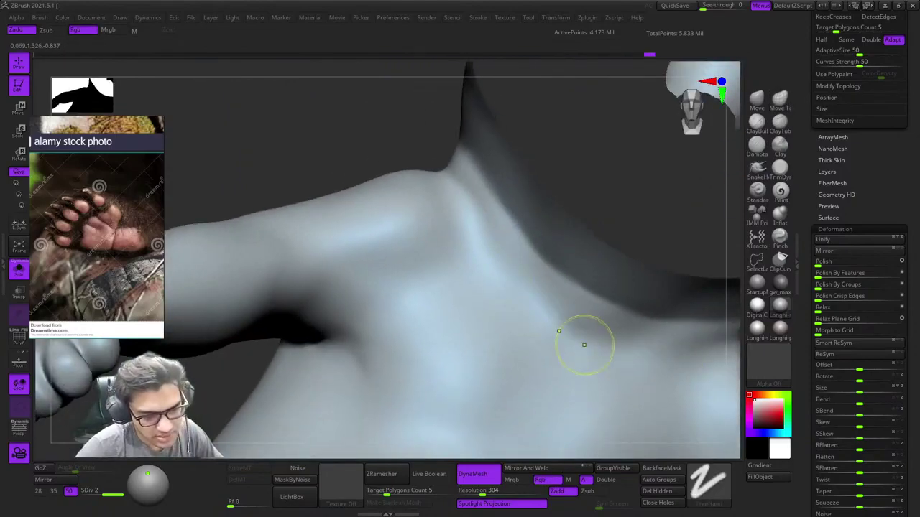
{"action": "right_click_drag", "start_coordinate": [585, 345], "coordinate": [611, 338]}
{"action": "right_click_drag", "start_coordinate": [611, 338], "coordinate": [534, 287], "text": "ctrl"}
Step: Smooth the surface inside the ear, within the masked rim
{"action": "mouse_move", "coordinate": [534, 172]}
{"action": "right_mouse_down", "text": "ctrl"}
{"action": "mouse_move", "coordinate": [554, 212]}
{"action": "mouse_move", "coordinate": [596, 237]}
{"action": "right_mouse_up", "text": "ctrl"}
{"action": "right_click_drag", "start_coordinate": [596, 237], "coordinate": [575, 287], "text": "ctrl"}
{"action": "right_click_drag", "start_coordinate": [575, 252], "coordinate": [516, 222]}
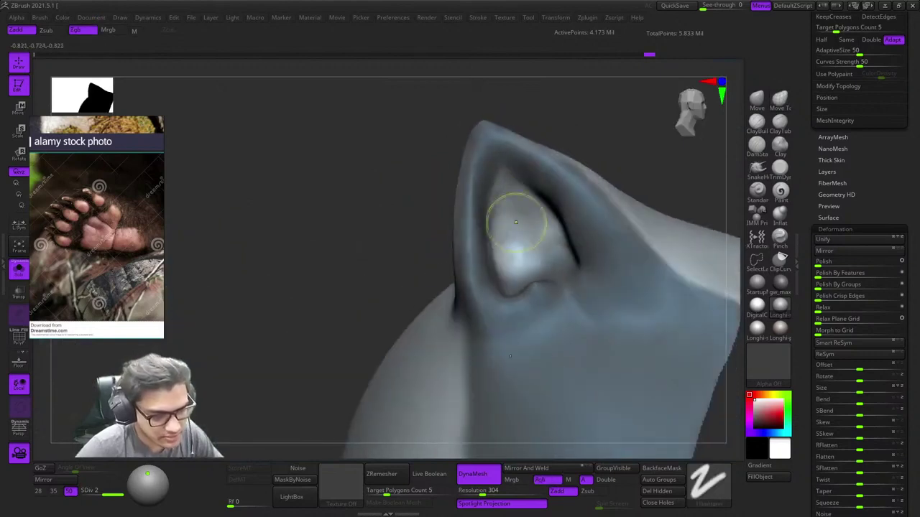
{"action": "left_click_drag", "start_coordinate": [518, 260], "coordinate": [516, 276], "text": "shift"}
{"action": "right_click_drag", "start_coordinate": [516, 244], "coordinate": [494, 277]}
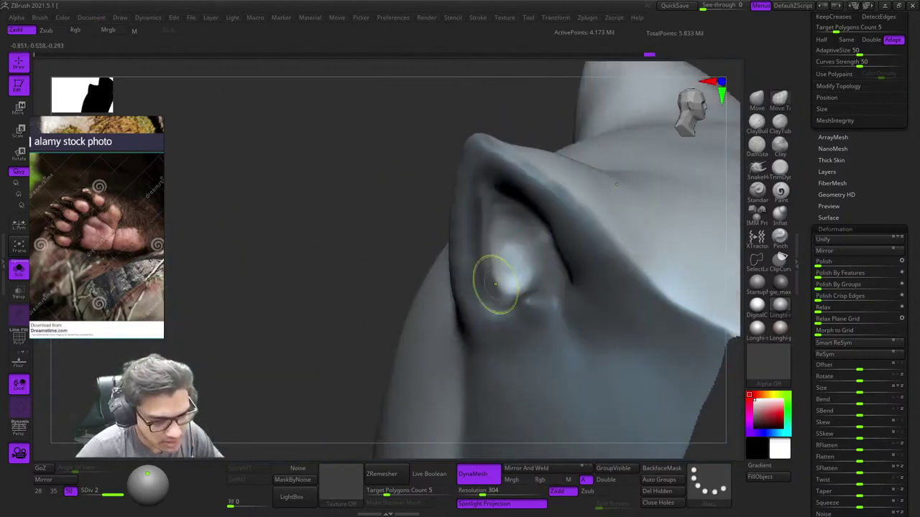
{"action": "left_click_drag", "start_coordinate": [494, 278], "coordinate": [490, 234], "text": "shift"}
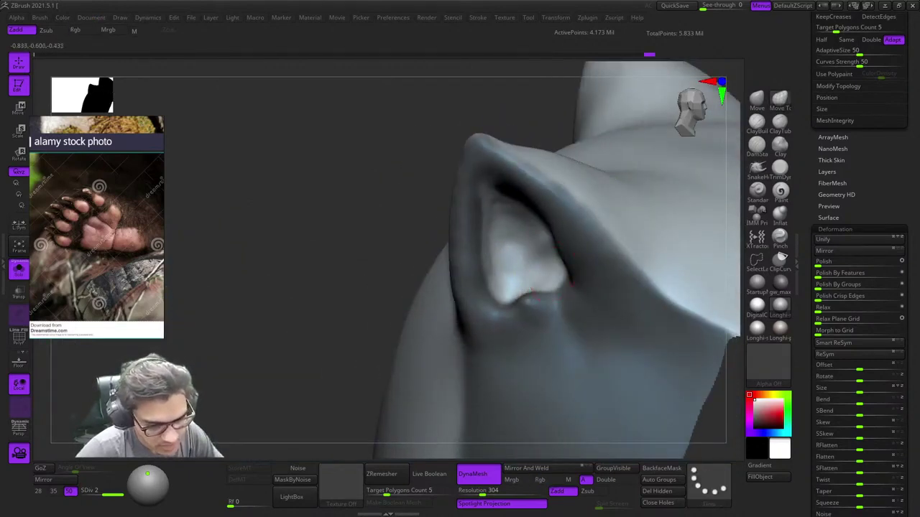
{"action": "key", "text": "ctrl+shift+z"}
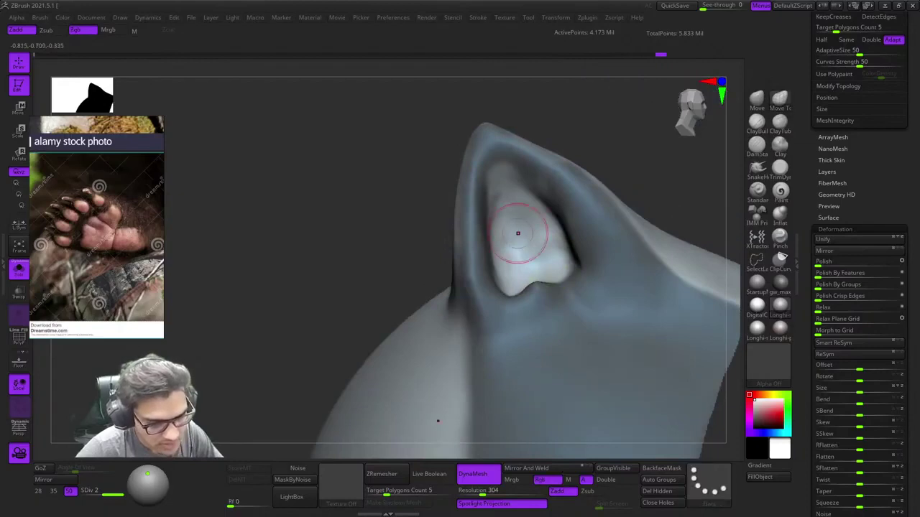
Step: Smooth the tip of the ear rim and check the ear's shape from the front and back
{"action": "mouse_move", "coordinate": [518, 234]}
{"action": "right_mouse_down"}
{"action": "mouse_move", "coordinate": [523, 207]}
{"action": "mouse_move", "coordinate": [526, 231]}
{"action": "mouse_move", "coordinate": [590, 263]}
{"action": "right_mouse_up"}
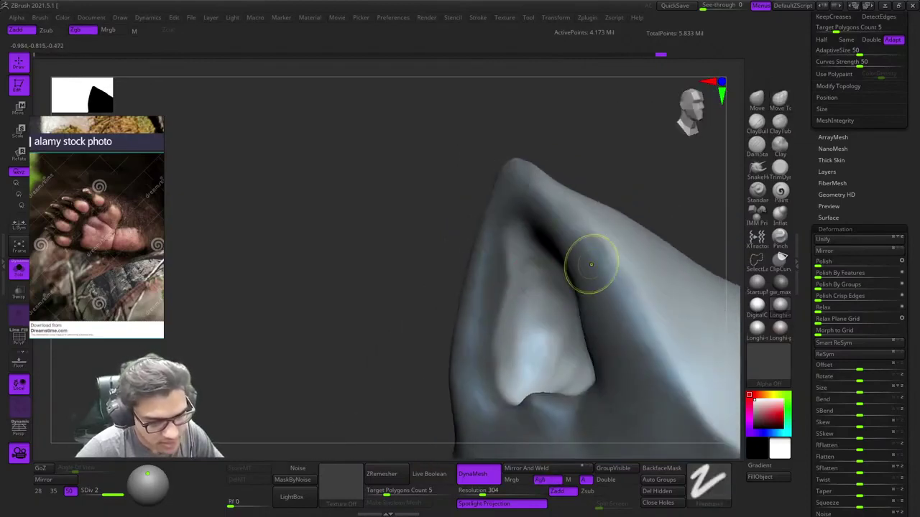
{"action": "right_click_drag", "start_coordinate": [520, 164], "coordinate": [575, 180]}
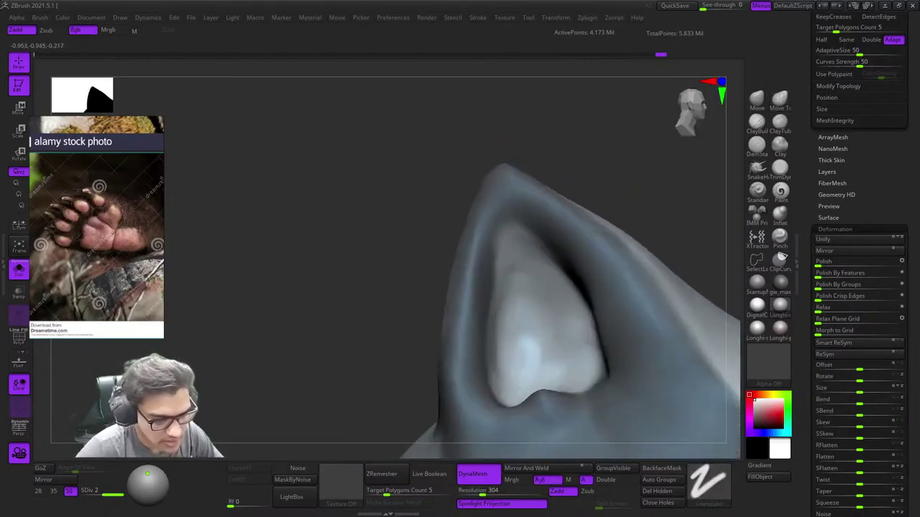
{"action": "right_click_drag", "start_coordinate": [446, 188], "coordinate": [521, 176]}
{"action": "left_click_drag", "start_coordinate": [473, 161], "coordinate": [477, 170], "text": "shift"}
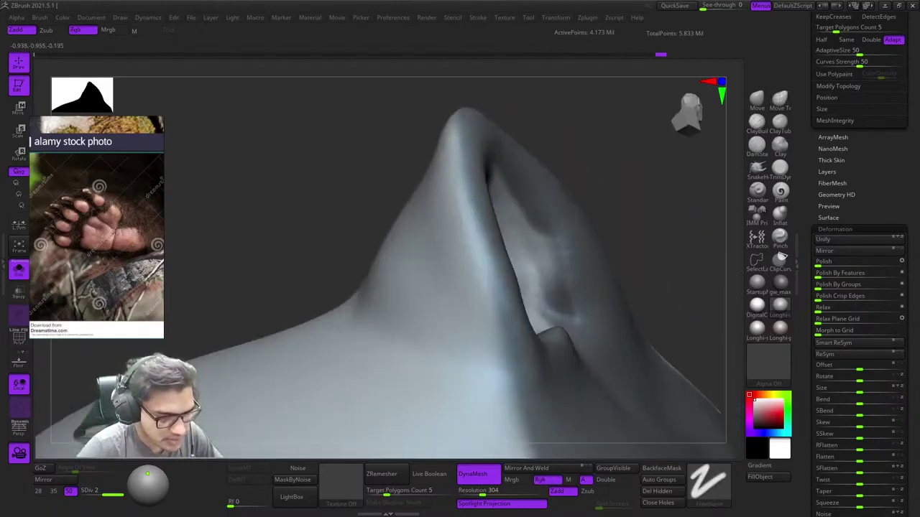
{"action": "right_click_drag", "start_coordinate": [519, 349], "coordinate": [513, 186], "text": "alt"}
{"action": "right_click_drag", "start_coordinate": [530, 346], "coordinate": [526, 195], "text": "alt"}
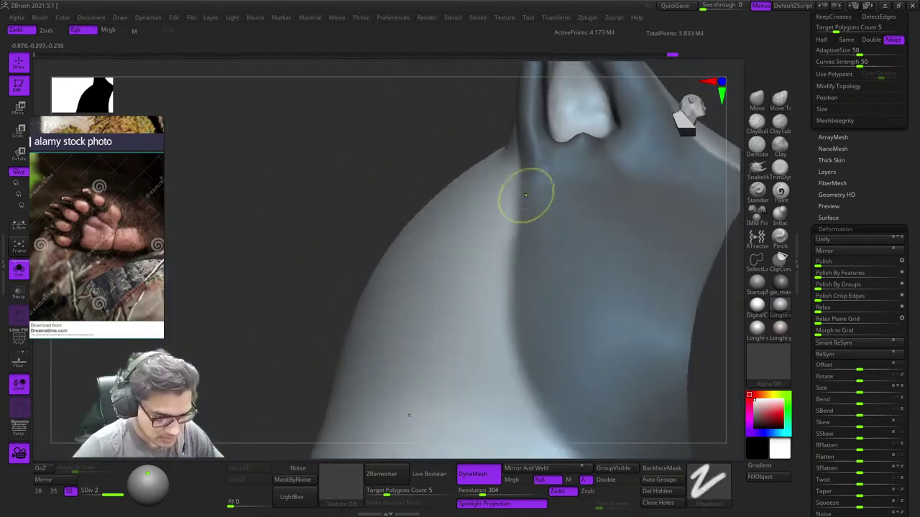
{"action": "mouse_move", "coordinate": [533, 268]}
{"action": "right_mouse_down", "text": "ctrl"}
{"action": "mouse_move", "coordinate": [530, 229]}
{"action": "mouse_move", "coordinate": [507, 266]}
{"action": "mouse_move", "coordinate": [492, 335]}
{"action": "right_mouse_up", "text": "ctrl"}
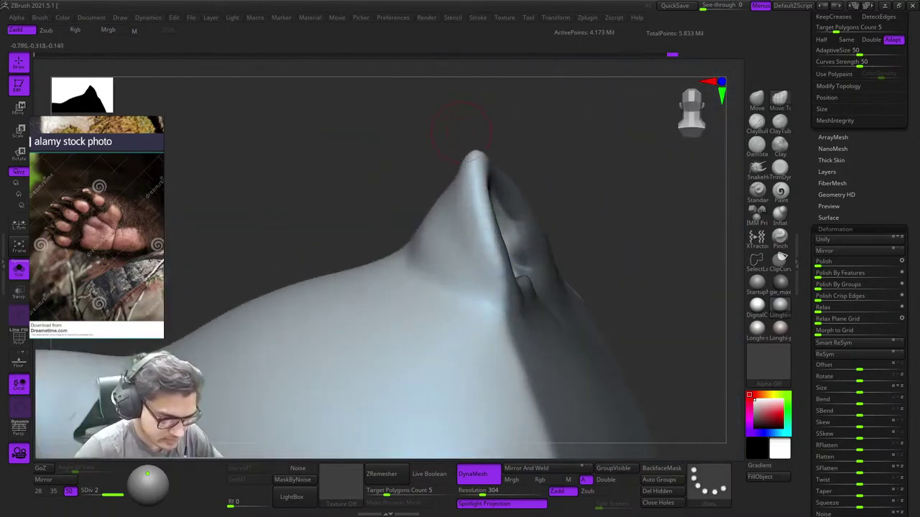
{"action": "key", "text": "ctrl+shift+z"}
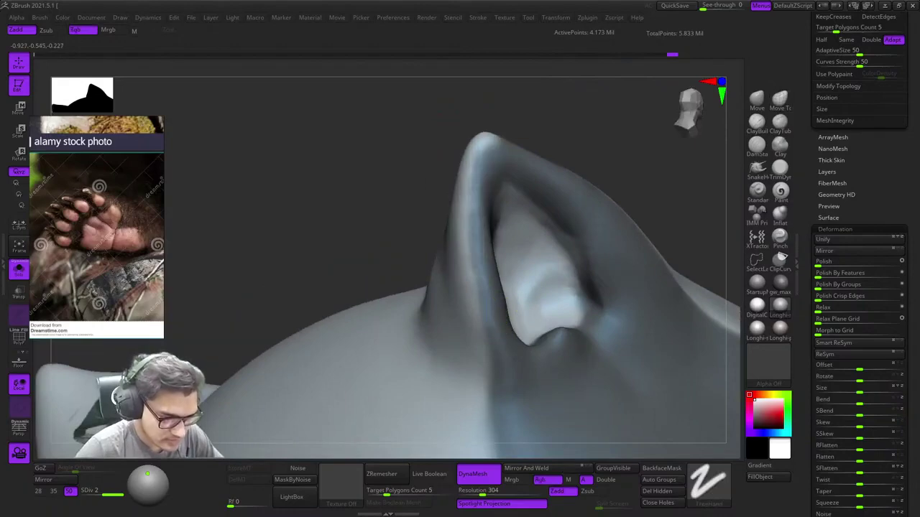
Step: Turn the masked ear rim and side of the head into its own polygroup and show the whole creature
{"action": "mouse_move", "coordinate": [509, 155]}
{"action": "right_mouse_down"}
{"action": "mouse_move", "coordinate": [511, 187]}
{"action": "mouse_move", "coordinate": [528, 125]}
{"action": "right_mouse_up"}
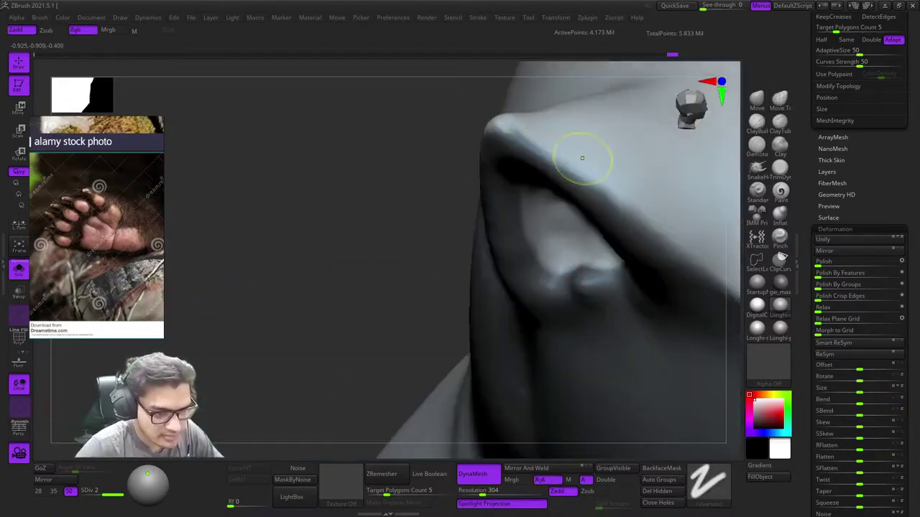
{"action": "right_click_drag", "start_coordinate": [550, 193], "coordinate": [524, 143]}
{"action": "right_click_drag", "start_coordinate": [596, 280], "coordinate": [495, 184], "text": "alt"}
{"action": "right_click_drag", "start_coordinate": [566, 251], "coordinate": [647, 311], "text": "ctrl"}
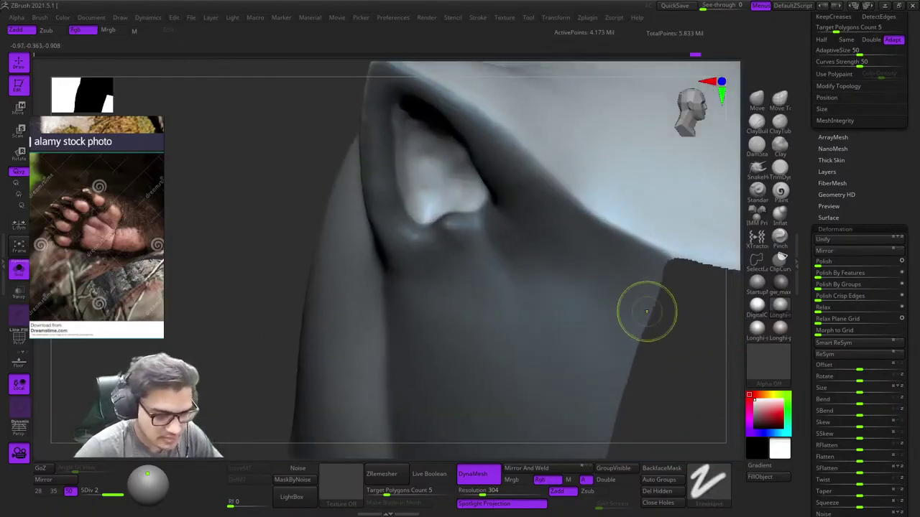
{"action": "mouse_move", "coordinate": [694, 291]}
{"action": "right_mouse_down", "text": "ctrl"}
{"action": "mouse_move", "coordinate": [597, 184]}
{"action": "mouse_move", "coordinate": [517, 146]}
{"action": "right_mouse_up", "text": "ctrl"}
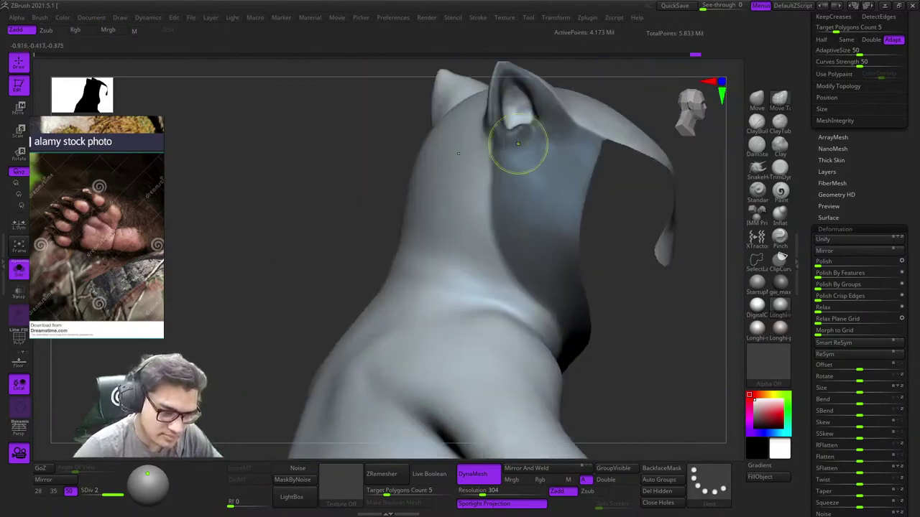
{"action": "key", "text": "ctrl+h"}
{"action": "key", "text": "shift+f"}
{"action": "mouse_move", "coordinate": [544, 199]}
{"action": "right_mouse_down"}
{"action": "mouse_move", "coordinate": [451, 194]}
{"action": "mouse_move", "coordinate": [410, 162]}
{"action": "right_mouse_up"}
{"action": "left_click", "coordinate": [460, 215], "text": "ctrl+shift"}
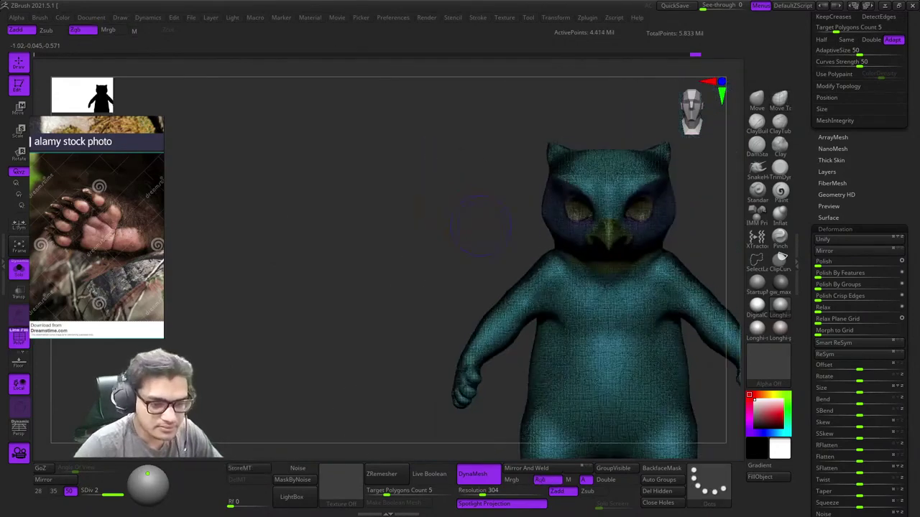
Step: Examine the head and body polygroups from the front and side with the polyframe colours switched on and off
{"action": "key", "text": "shift+f"}
{"action": "right_click_drag", "start_coordinate": [474, 208], "coordinate": [402, 216]}
{"action": "key", "text": "shift+f"}
{"action": "key", "text": "shift+f"}
{"action": "right_click_drag", "start_coordinate": [620, 221], "coordinate": [535, 201]}
{"action": "key", "text": "shift+f"}
{"action": "key", "text": "shift+f"}
{"action": "right_click_drag", "start_coordinate": [535, 202], "coordinate": [489, 169], "text": "alt"}
{"action": "key", "text": "shift+f"}
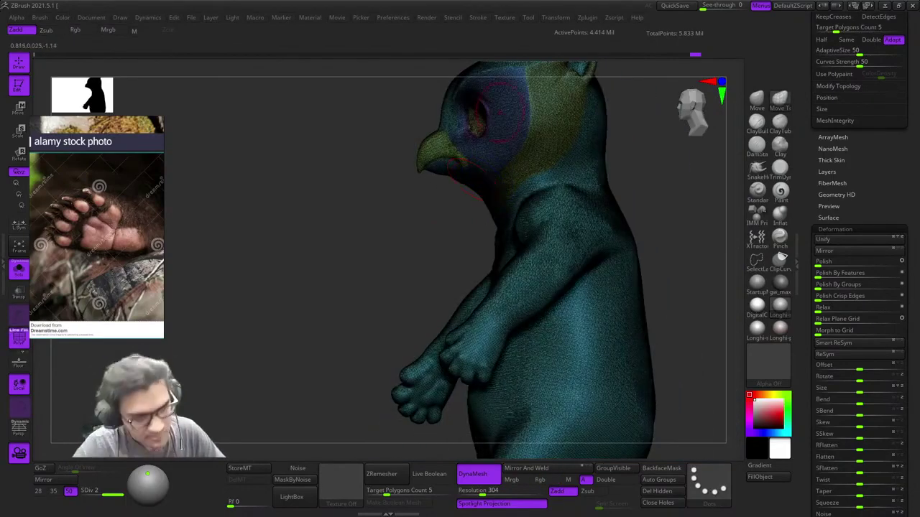
Step: Isolate the body polygroup and split its disconnected parts into separate polygroups with Auto Groups
{"action": "right_click_drag", "start_coordinate": [500, 112], "coordinate": [585, 162]}
{"action": "left_click", "coordinate": [560, 284], "text": "ctrl+shift"}
{"action": "right_click_drag", "start_coordinate": [586, 162], "coordinate": [503, 140], "text": "ctrl"}
{"action": "key", "text": "shift+f"}
{"action": "right_click_drag", "start_coordinate": [503, 140], "coordinate": [567, 248], "text": "alt"}
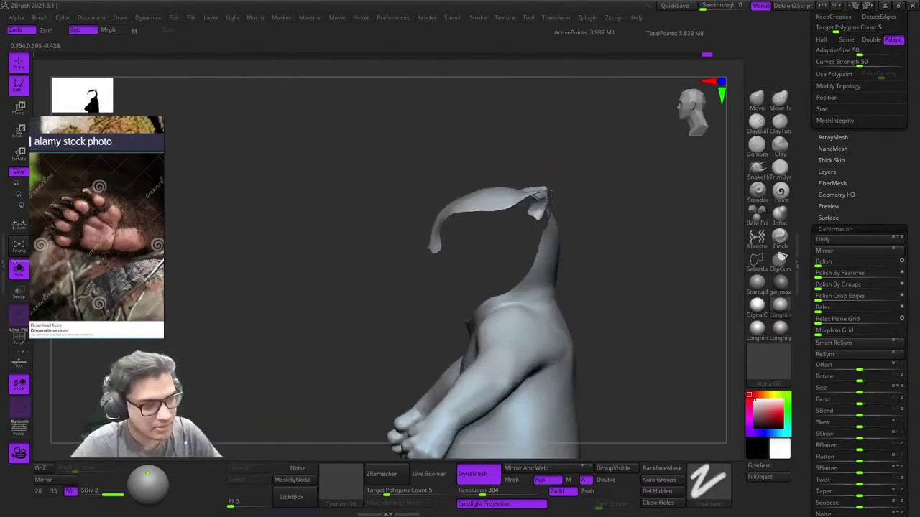
{"action": "right_click_drag", "start_coordinate": [549, 197], "coordinate": [538, 247], "text": "ctrl"}
{"action": "mouse_move", "coordinate": [539, 248]}
{"action": "right_mouse_down"}
{"action": "mouse_move", "coordinate": [575, 215]}
{"action": "mouse_move", "coordinate": [554, 237]}
{"action": "mouse_move", "coordinate": [498, 206]}
{"action": "mouse_move", "coordinate": [493, 184]}
{"action": "mouse_move", "coordinate": [539, 244]}
{"action": "right_mouse_up"}
{"action": "left_click", "coordinate": [659, 479]}
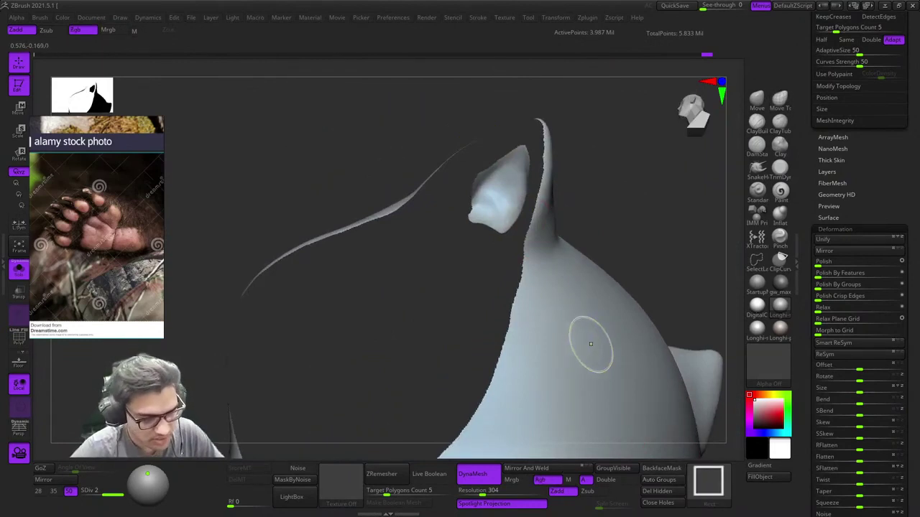
Step: Isolate the inner ear piece to check its polygroup, and show the full creature framed from the front
{"action": "left_click", "coordinate": [501, 195], "text": "ctrl+shift"}
{"action": "right_click_drag", "start_coordinate": [503, 197], "coordinate": [618, 316], "text": "ctrl"}
{"action": "key", "text": "shift+f"}
{"action": "right_click_drag", "start_coordinate": [618, 316], "coordinate": [560, 332], "text": "ctrl"}
{"action": "right_click_drag", "start_coordinate": [469, 258], "coordinate": [505, 242]}
{"action": "key", "text": "shift+f"}
{"action": "key", "text": "f"}
{"action": "left_click", "coordinate": [597, 211], "text": "ctrl+shift"}
{"action": "key", "text": "f"}
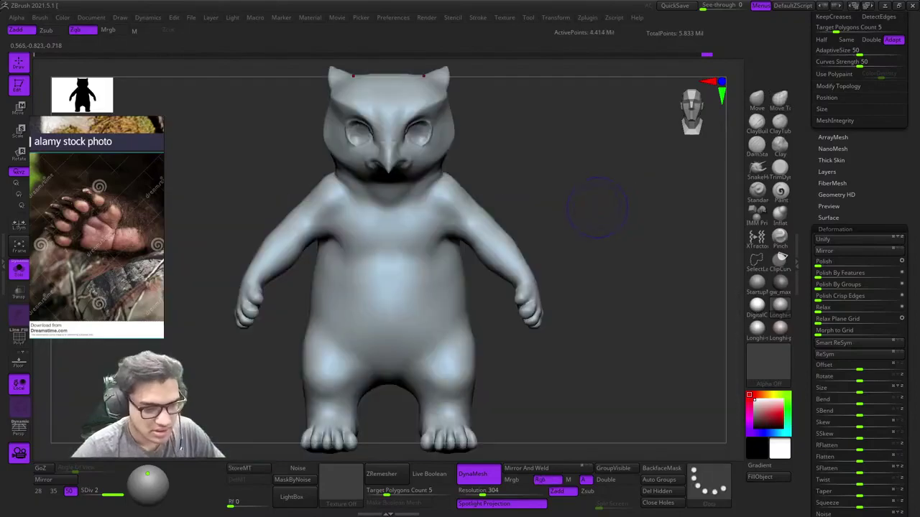
Step: Review the polygroup borders on the complete model from several angles, toggling the polyframe display
{"action": "key", "text": "shift+f"}
{"action": "right_click_drag", "start_coordinate": [597, 211], "coordinate": [496, 189]}
{"action": "right_click_drag", "start_coordinate": [496, 188], "coordinate": [460, 223], "text": "ctrl"}
{"action": "right_click_drag", "start_coordinate": [388, 208], "coordinate": [439, 210]}
{"action": "right_click_drag", "start_coordinate": [438, 210], "coordinate": [467, 204], "text": "ctrl"}
{"action": "key", "text": "shift+f"}
{"action": "key", "text": "shift+f"}
{"action": "key", "text": "shift+f"}
{"action": "key", "text": "ctrl+shift+z"}
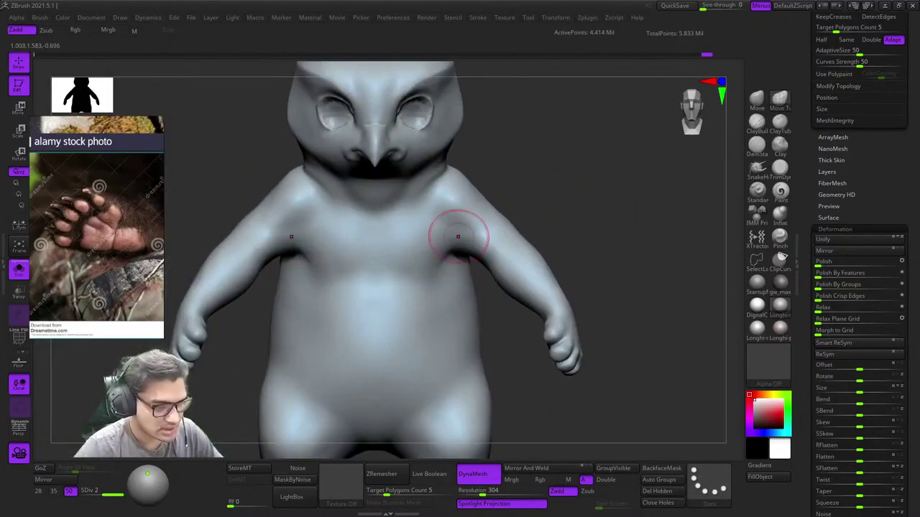
Step: Isolate the body polygroup, hiding the face, the sides of the head and the inner ears
{"action": "right_click_drag", "start_coordinate": [384, 294], "coordinate": [436, 315], "text": "alt"}
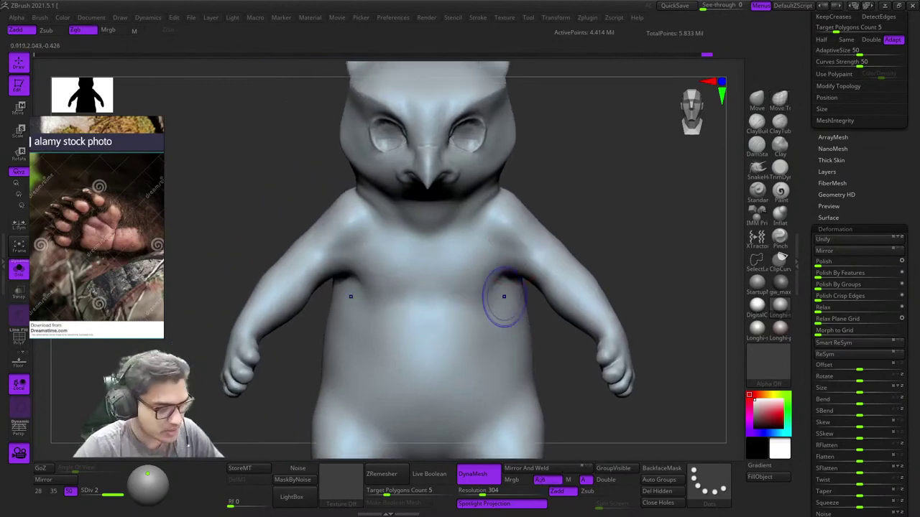
{"action": "key", "text": "shift+f"}
{"action": "key", "text": "shift+f"}
{"action": "left_click", "coordinate": [487, 254], "text": "ctrl+shift"}
{"action": "right_click_drag", "start_coordinate": [488, 262], "coordinate": [468, 217]}
{"action": "key", "text": "shift+f"}
{"action": "mouse_move", "coordinate": [374, 244]}
{"action": "right_mouse_down"}
{"action": "mouse_move", "coordinate": [438, 237]}
{"action": "mouse_move", "coordinate": [417, 256]}
{"action": "mouse_move", "coordinate": [481, 251]}
{"action": "mouse_move", "coordinate": [467, 240]}
{"action": "mouse_move", "coordinate": [458, 265]}
{"action": "right_mouse_up"}
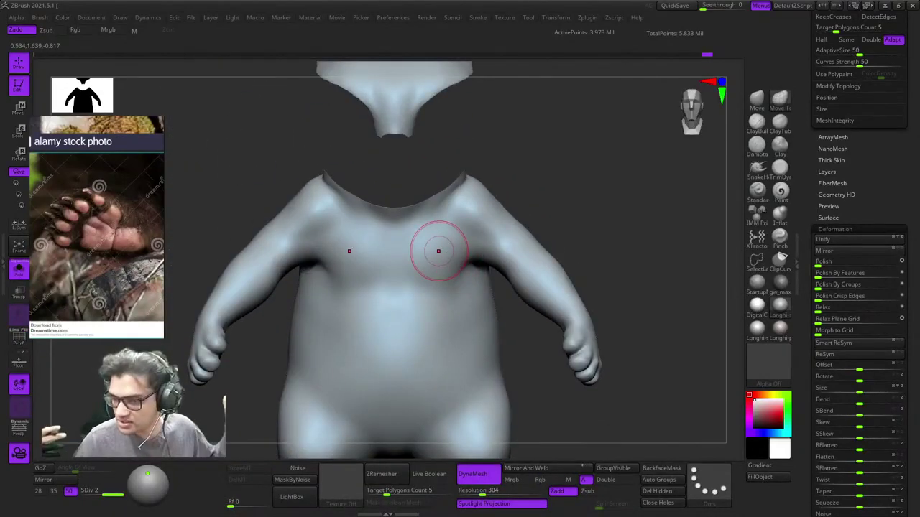
Step: Set the selection brush to SelectLasso and isolate the legs and hips below the belly
{"action": "right_click_drag", "start_coordinate": [516, 189], "coordinate": [540, 256]}
{"action": "mouse_move", "coordinate": [570, 309]}
{"action": "right_mouse_down", "text": "alt"}
{"action": "mouse_move", "coordinate": [537, 260]}
{"action": "mouse_move", "coordinate": [503, 252]}
{"action": "mouse_move", "coordinate": [522, 263]}
{"action": "mouse_move", "coordinate": [545, 128]}
{"action": "right_mouse_up", "text": "alt"}
{"action": "mouse_move", "coordinate": [538, 357]}
{"action": "right_mouse_down", "text": "alt"}
{"action": "mouse_move", "coordinate": [504, 297]}
{"action": "mouse_move", "coordinate": [516, 345]}
{"action": "right_mouse_up", "text": "alt"}
{"action": "left_click", "coordinate": [708, 483], "text": "ctrl+shift"}
{"action": "left_click", "coordinate": [709, 403], "text": "ctrl+shift"}
{"action": "mouse_move", "coordinate": [411, 415]}
{"action": "left_mouse_down", "text": "ctrl+shift"}
{"action": "mouse_move", "coordinate": [621, 339]}
{"action": "mouse_move", "coordinate": [572, 88]}
{"action": "mouse_move", "coordinate": [511, 70]}
{"action": "mouse_move", "coordinate": [421, 134]}
{"action": "mouse_move", "coordinate": [388, 296]}
{"action": "left_mouse_up", "text": "ctrl+shift"}
{"action": "right_click_drag", "start_coordinate": [561, 230], "coordinate": [426, 178]}
{"action": "mouse_move", "coordinate": [426, 179]}
{"action": "right_mouse_down", "text": "alt"}
{"action": "mouse_move", "coordinate": [417, 274]}
{"action": "mouse_move", "coordinate": [460, 287]}
{"action": "mouse_move", "coordinate": [496, 229]}
{"action": "right_mouse_up", "text": "alt"}
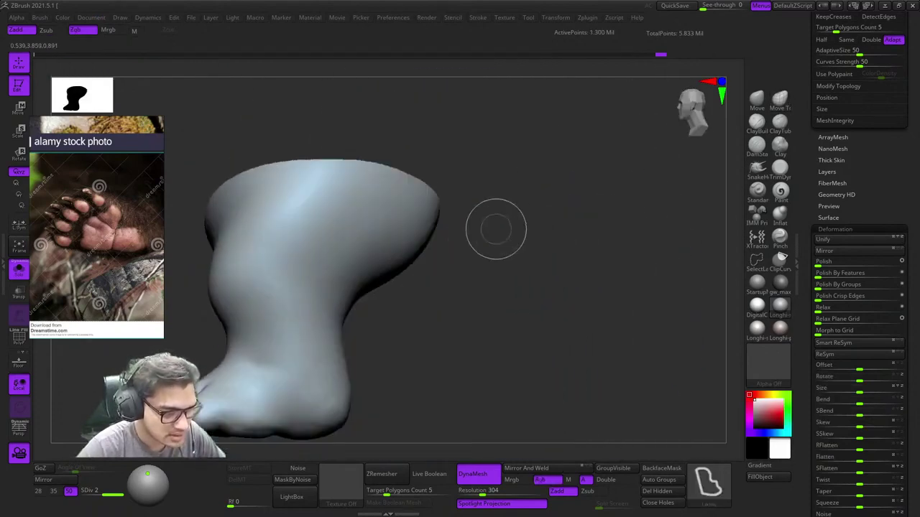
Step: Check the leg selection by inverting its visibility, and bring back the whole creature in side view
{"action": "left_click_drag", "start_coordinate": [559, 178], "coordinate": [556, 188], "text": "ctrl+shift"}
{"action": "mouse_move", "coordinate": [557, 188]}
{"action": "right_mouse_down", "text": "ctrl"}
{"action": "mouse_move", "coordinate": [531, 155]}
{"action": "mouse_move", "coordinate": [460, 187]}
{"action": "mouse_move", "coordinate": [493, 312]}
{"action": "right_mouse_up", "text": "ctrl"}
{"action": "mouse_move", "coordinate": [525, 306]}
{"action": "left_mouse_down", "text": "ctrl+shift"}
{"action": "mouse_move", "coordinate": [558, 296]}
{"action": "mouse_move", "coordinate": [559, 308]}
{"action": "left_mouse_up", "text": "ctrl+shift"}
{"action": "right_click_drag", "start_coordinate": [553, 313], "coordinate": [385, 377], "text": "shift"}
{"action": "left_click", "coordinate": [370, 322], "text": "ctrl+shift"}
{"action": "right_click_drag", "start_coordinate": [431, 359], "coordinate": [489, 345]}
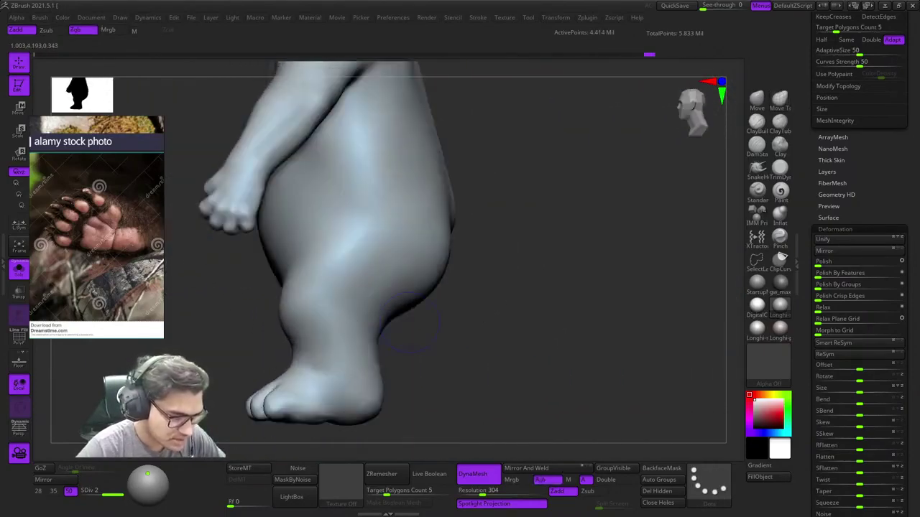
Step: Isolate the legs from the side with a lasso curving over the hip and down around the foot
{"action": "right_click_drag", "start_coordinate": [349, 305], "coordinate": [416, 297], "text": "alt"}
{"action": "mouse_move", "coordinate": [413, 440]}
{"action": "left_mouse_down", "text": "ctrl+shift"}
{"action": "mouse_move", "coordinate": [546, 265]}
{"action": "mouse_move", "coordinate": [526, 216]}
{"action": "mouse_move", "coordinate": [414, 213]}
{"action": "mouse_move", "coordinate": [371, 247]}
{"action": "left_mouse_up", "text": "ctrl+shift"}
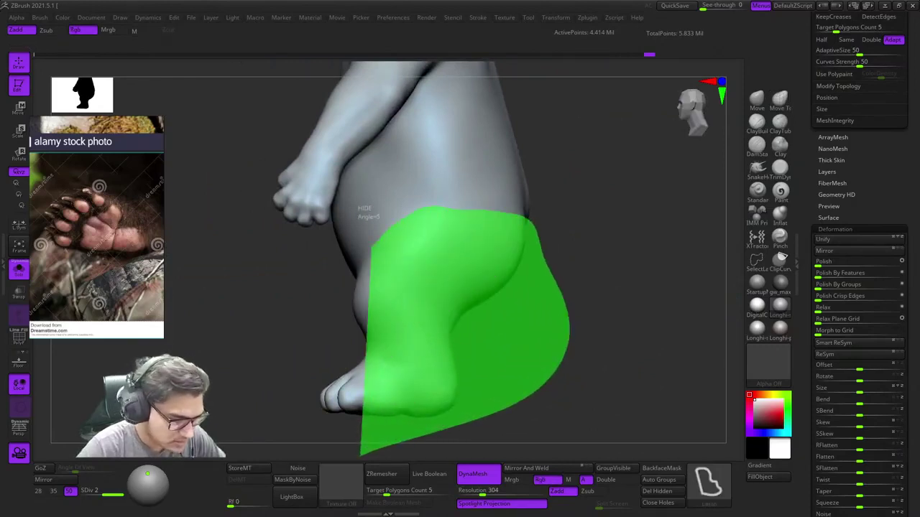
{"action": "mouse_move", "coordinate": [347, 282]}
{"action": "left_mouse_down", "text": "ctrl+shift"}
{"action": "mouse_move", "coordinate": [282, 369]}
{"action": "mouse_move", "coordinate": [345, 374]}
{"action": "left_mouse_up", "text": "ctrl+shift"}
{"action": "mouse_move", "coordinate": [338, 341]}
{"action": "left_mouse_down", "text": "alt"}
{"action": "mouse_move", "coordinate": [429, 299]}
{"action": "mouse_move", "coordinate": [419, 332]}
{"action": "left_mouse_up", "text": "alt"}
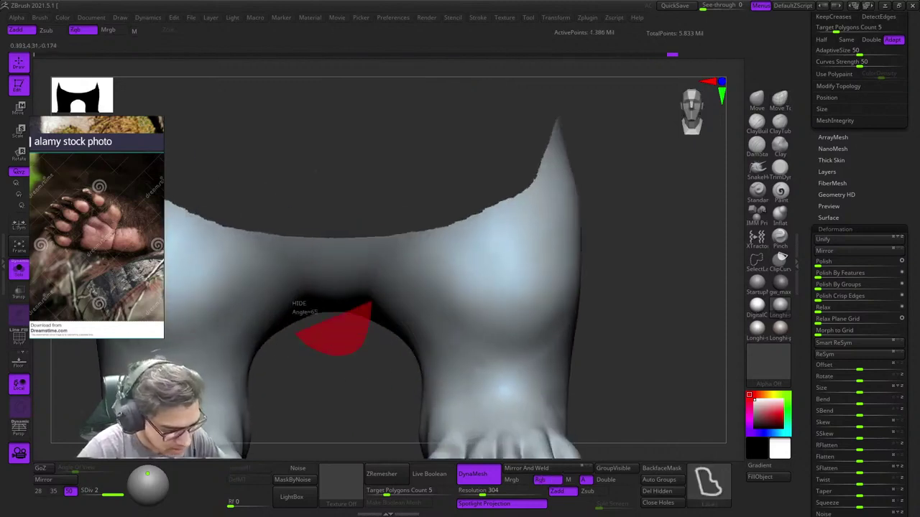
Step: Hide the crotch area and the leftover patch between the legs with symmetry active, leaving two separate legs
{"action": "left_click_drag", "start_coordinate": [297, 334], "coordinate": [382, 224], "text": "ctrl+alt+shift"}
{"action": "key", "text": "x"}
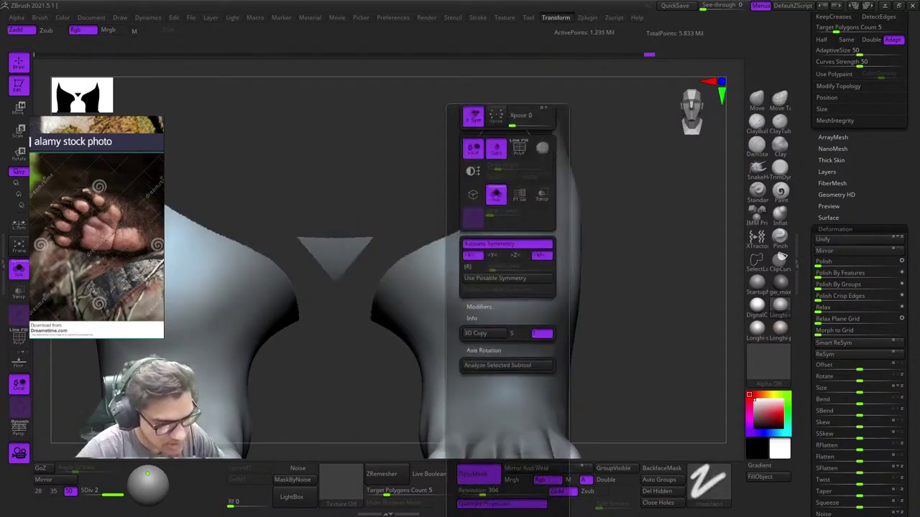
{"action": "left_click_drag", "start_coordinate": [395, 143], "coordinate": [396, 141], "text": "ctrl+alt+shift"}
{"action": "left_click_drag", "start_coordinate": [481, 252], "coordinate": [481, 222], "text": "alt"}
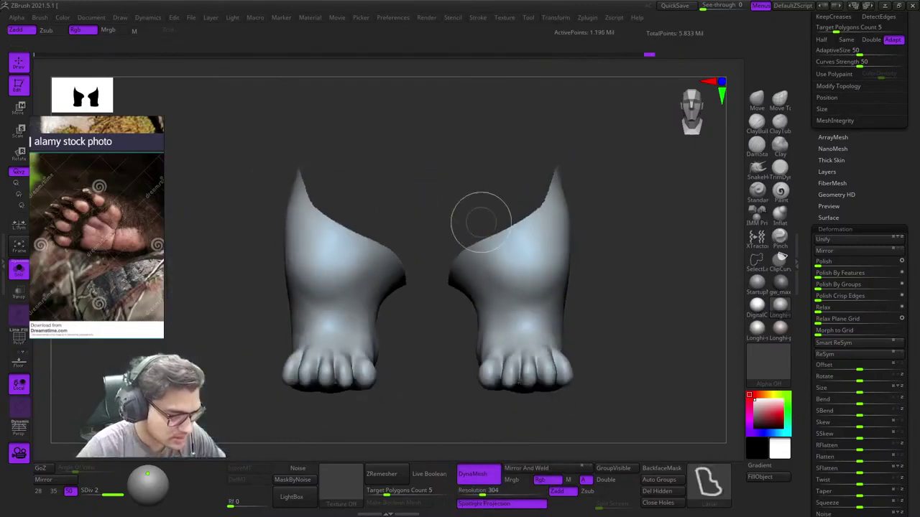
Step: Invert visibility to the torso, hide a strip along the front hip line, and switch back to the legs
{"action": "left_click_drag", "start_coordinate": [637, 210], "coordinate": [642, 217], "text": "ctrl+shift"}
{"action": "left_click_drag", "start_coordinate": [543, 253], "coordinate": [533, 273], "text": "alt"}
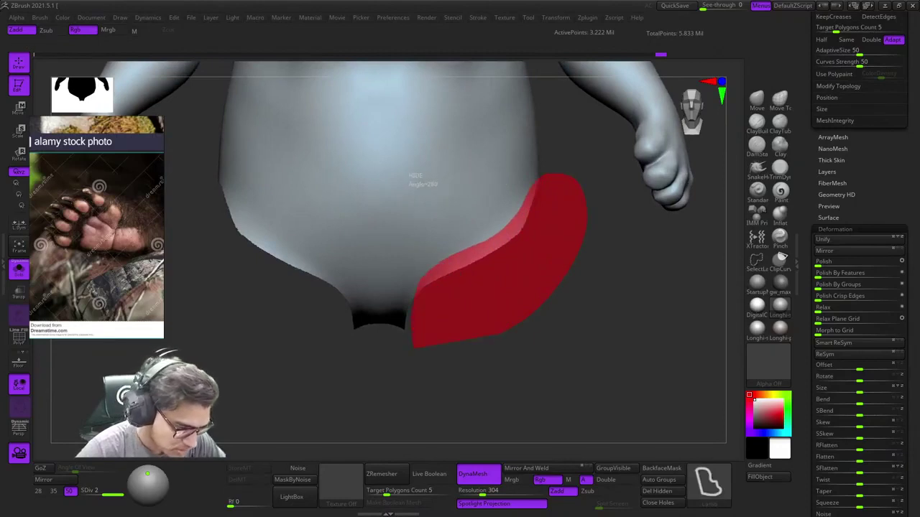
{"action": "left_click_drag", "start_coordinate": [502, 335], "coordinate": [497, 336], "text": "ctrl+alt+shift"}
{"action": "left_click_drag", "start_coordinate": [539, 342], "coordinate": [541, 311], "text": "alt"}
{"action": "left_click_drag", "start_coordinate": [580, 288], "coordinate": [587, 294], "text": "ctrl+shift"}
Step: Clean up the upper rear edge of the thigh selection from the side and invert visibility to the torso
{"action": "left_click_drag", "start_coordinate": [587, 295], "coordinate": [499, 278]}
{"action": "left_click_drag", "start_coordinate": [419, 239], "coordinate": [428, 249], "text": "ctrl+shift"}
{"action": "left_click_drag", "start_coordinate": [462, 283], "coordinate": [553, 231]}
{"action": "left_click_drag", "start_coordinate": [604, 192], "coordinate": [609, 201], "text": "ctrl+shift"}
{"action": "left_click_drag", "start_coordinate": [503, 225], "coordinate": [509, 252], "text": "alt"}
{"action": "left_click_drag", "start_coordinate": [509, 251], "coordinate": [544, 199]}
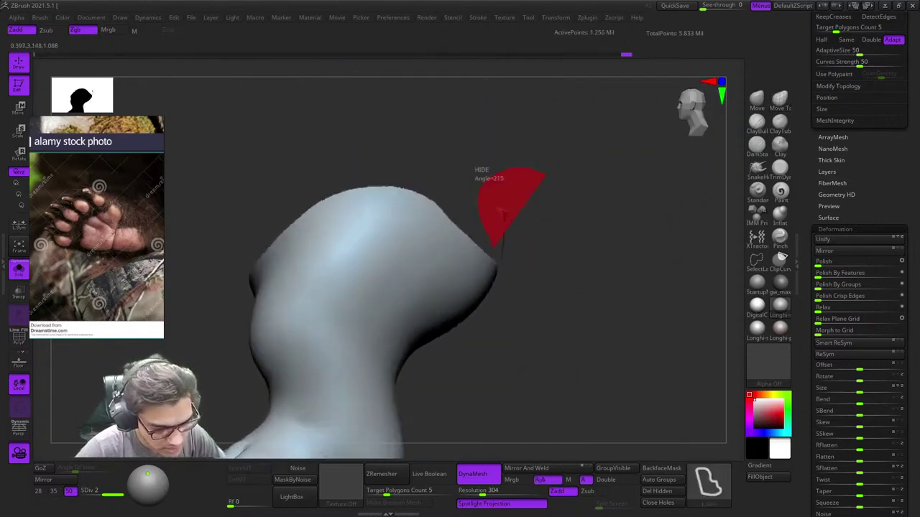
{"action": "left_click_drag", "start_coordinate": [609, 216], "coordinate": [615, 224], "text": "ctrl+shift"}
{"action": "mouse_move", "coordinate": [582, 237]}
{"action": "left_mouse_down", "text": "alt"}
{"action": "mouse_move", "coordinate": [597, 255]}
{"action": "mouse_move", "coordinate": [575, 223]}
{"action": "left_mouse_up", "text": "alt"}
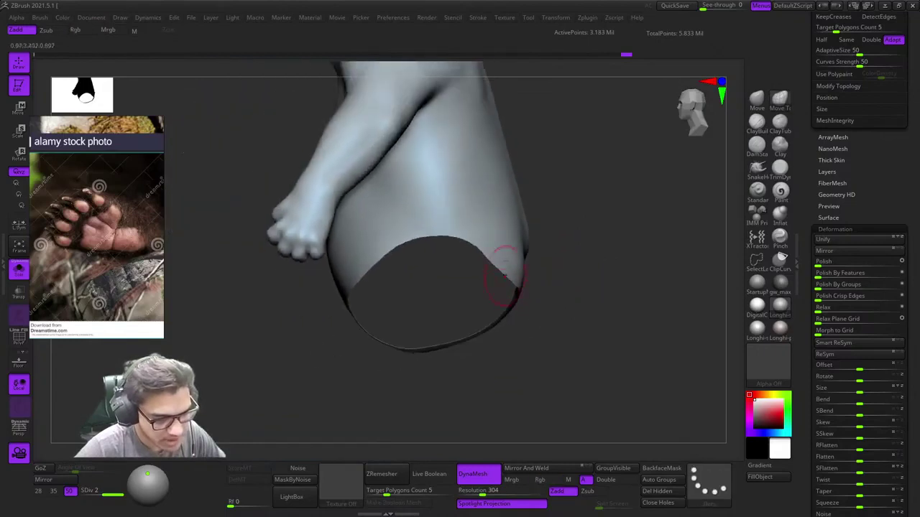
Step: Hide a curved strip of the torso above the hip and buttock, and invert visibility to the legs
{"action": "left_click_drag", "start_coordinate": [531, 316], "coordinate": [494, 333]}
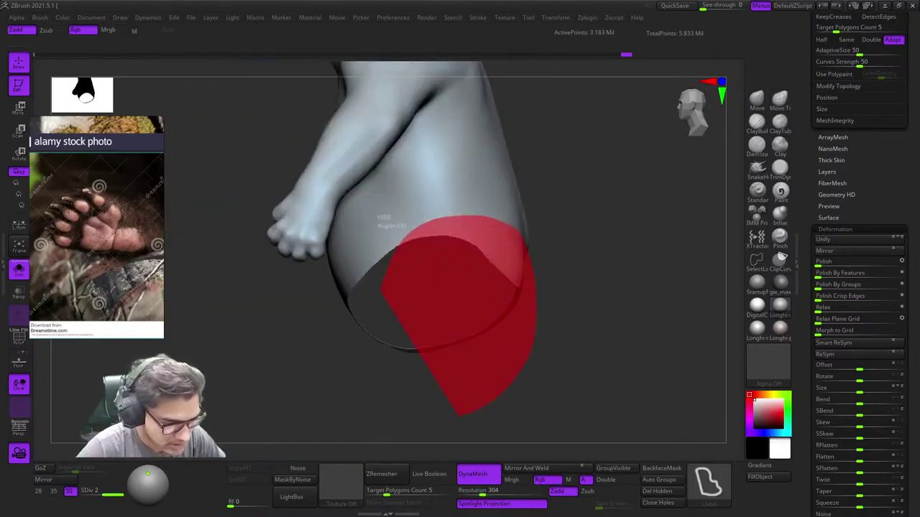
{"action": "left_click_drag", "start_coordinate": [381, 290], "coordinate": [384, 296], "text": "ctrl+alt+shift"}
{"action": "left_click_drag", "start_coordinate": [383, 296], "coordinate": [487, 260], "text": "shift"}
{"action": "left_click_drag", "start_coordinate": [638, 329], "coordinate": [658, 362], "text": "ctrl+shift"}
Step: Trim the upper rear edge of the isolated legs with a curved hide lasso in side view
{"action": "left_click_drag", "start_coordinate": [657, 316], "coordinate": [489, 231]}
{"action": "left_click_drag", "start_coordinate": [394, 163], "coordinate": [495, 204]}
{"action": "left_click_drag", "start_coordinate": [516, 169], "coordinate": [540, 190], "text": "alt"}
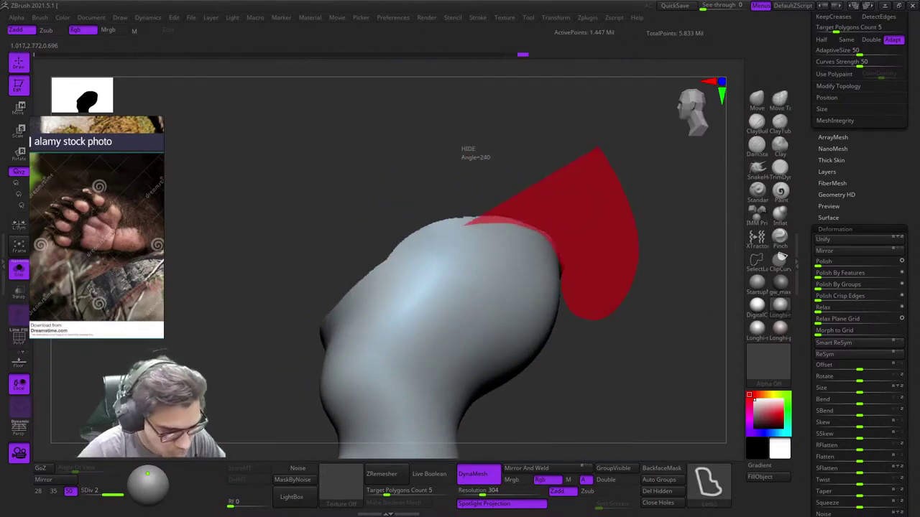
{"action": "left_click_drag", "start_coordinate": [383, 262], "coordinate": [349, 117], "text": "ctrl+alt+shift"}
{"action": "left_click_drag", "start_coordinate": [397, 156], "coordinate": [426, 193], "text": "shift"}
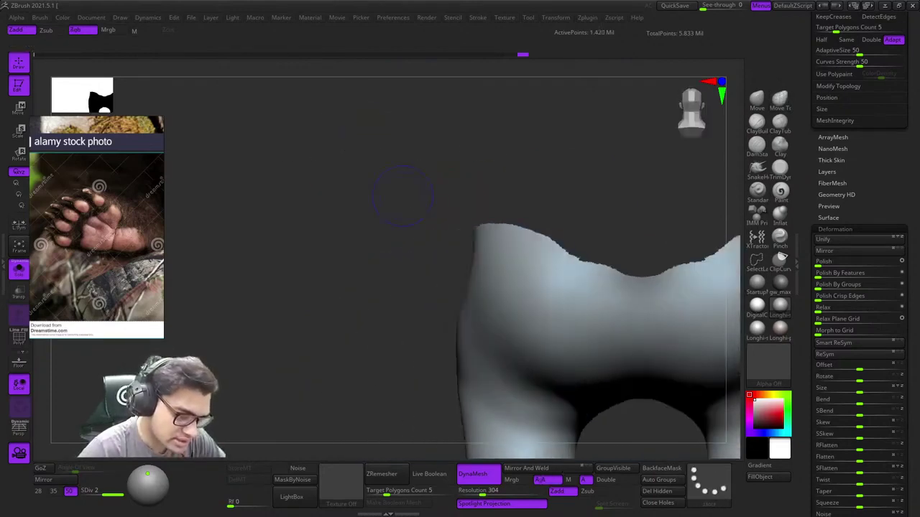
Step: Check the leg boundary from behind and invert visibility to show the torso and arms from the front
{"action": "left_click_drag", "start_coordinate": [478, 256], "coordinate": [417, 172], "text": "alt"}
{"action": "mouse_move", "coordinate": [489, 262]}
{"action": "right_mouse_down", "text": "ctrl"}
{"action": "mouse_move", "coordinate": [468, 206]}
{"action": "mouse_move", "coordinate": [497, 152]}
{"action": "mouse_move", "coordinate": [523, 163]}
{"action": "mouse_move", "coordinate": [484, 199]}
{"action": "mouse_move", "coordinate": [548, 164]}
{"action": "right_mouse_up", "text": "ctrl"}
{"action": "left_click_drag", "start_coordinate": [598, 166], "coordinate": [586, 181], "text": "ctrl+shift"}
{"action": "right_click_drag", "start_coordinate": [584, 183], "coordinate": [509, 188], "text": "shift"}
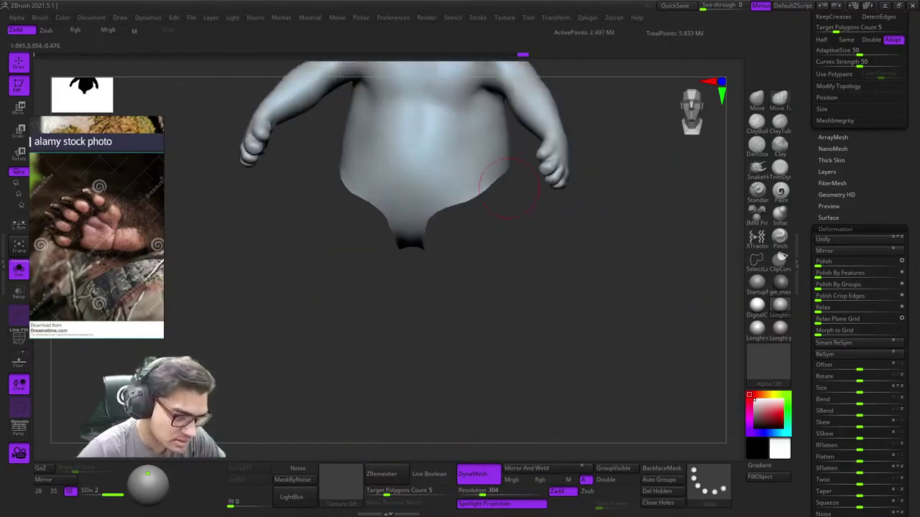
Step: Isolate the legs, hide a narrow vertical strip between the buttocks with a lasso, and invert visibility to the torso
{"action": "right_click_drag", "start_coordinate": [501, 260], "coordinate": [575, 281]}
{"action": "right_click_drag", "start_coordinate": [574, 280], "coordinate": [549, 252], "text": "ctrl"}
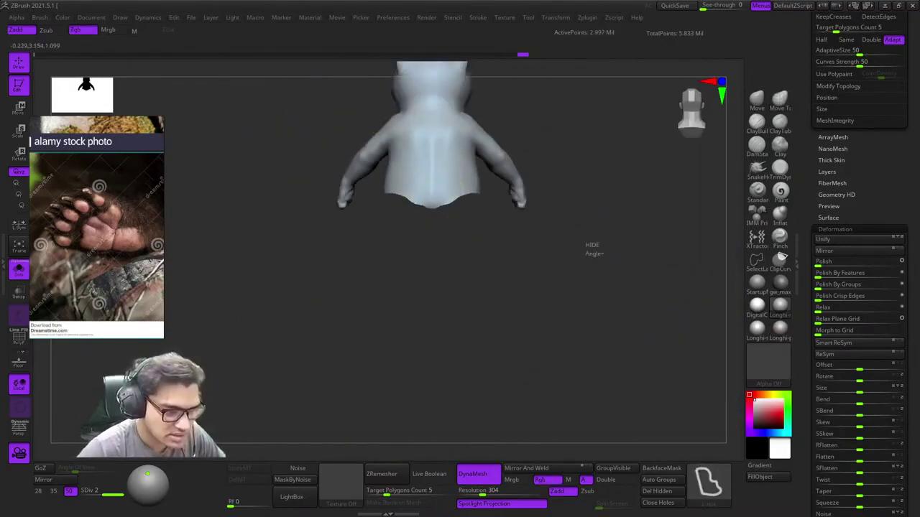
{"action": "left_click_drag", "start_coordinate": [591, 243], "coordinate": [577, 259], "text": "ctrl+shift"}
{"action": "right_click_drag", "start_coordinate": [496, 216], "coordinate": [431, 240], "text": "ctrl"}
{"action": "mouse_move", "coordinate": [416, 178]}
{"action": "right_mouse_down", "text": "alt"}
{"action": "mouse_move", "coordinate": [468, 236]}
{"action": "mouse_move", "coordinate": [455, 240]}
{"action": "right_mouse_up", "text": "alt"}
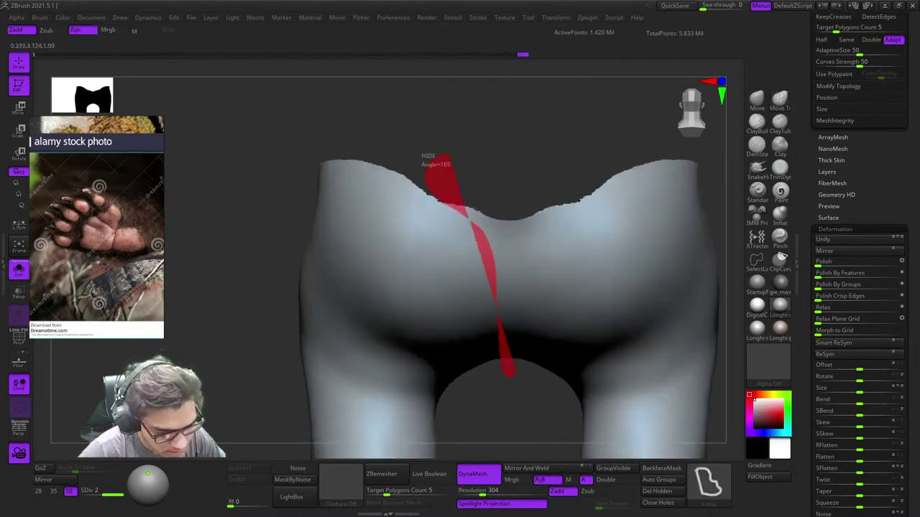
{"action": "mouse_move", "coordinate": [512, 374]}
{"action": "left_mouse_down", "text": "ctrl+shift"}
{"action": "mouse_move", "coordinate": [560, 99]}
{"action": "mouse_move", "coordinate": [555, 108]}
{"action": "left_mouse_up", "text": "ctrl+shift"}
{"action": "mouse_move", "coordinate": [537, 154]}
{"action": "right_mouse_down"}
{"action": "mouse_move", "coordinate": [514, 195]}
{"action": "mouse_move", "coordinate": [345, 237]}
{"action": "right_mouse_up"}
{"action": "left_click_drag", "start_coordinate": [338, 243], "coordinate": [359, 248], "text": "ctrl+shift"}
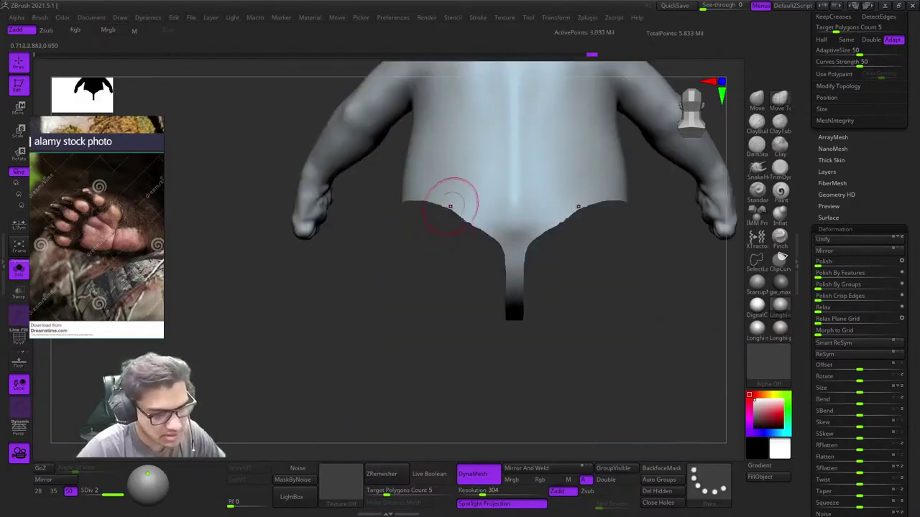
Step: Trim the lower end of the torso's crotch strip with a hide lasso and check its boundary from the front
{"action": "right_click_drag", "start_coordinate": [451, 206], "coordinate": [460, 241], "text": "alt"}
{"action": "right_click_drag", "start_coordinate": [459, 241], "coordinate": [465, 295], "text": "ctrl"}
{"action": "mouse_move", "coordinate": [434, 349]}
{"action": "left_mouse_down", "text": "ctrl+alt+shift"}
{"action": "mouse_move", "coordinate": [485, 337]}
{"action": "mouse_move", "coordinate": [515, 298]}
{"action": "mouse_move", "coordinate": [482, 257]}
{"action": "mouse_move", "coordinate": [428, 237]}
{"action": "mouse_move", "coordinate": [427, 259]}
{"action": "mouse_move", "coordinate": [436, 242]}
{"action": "mouse_move", "coordinate": [495, 269]}
{"action": "mouse_move", "coordinate": [515, 306]}
{"action": "mouse_move", "coordinate": [506, 316]}
{"action": "left_mouse_up", "text": "ctrl+alt+shift"}
{"action": "right_click_drag", "start_coordinate": [478, 345], "coordinate": [462, 273], "text": "ctrl"}
{"action": "left_click_drag", "start_coordinate": [570, 344], "coordinate": [592, 346], "text": "ctrl+shift"}
{"action": "right_click_drag", "start_coordinate": [611, 347], "coordinate": [571, 352]}
{"action": "mouse_move", "coordinate": [571, 352]}
{"action": "right_mouse_down", "text": "ctrl"}
{"action": "mouse_move", "coordinate": [564, 304]}
{"action": "mouse_move", "coordinate": [511, 251]}
{"action": "mouse_move", "coordinate": [544, 339]}
{"action": "right_mouse_up", "text": "ctrl"}
{"action": "left_click_drag", "start_coordinate": [544, 340], "coordinate": [566, 344], "text": "ctrl+shift"}
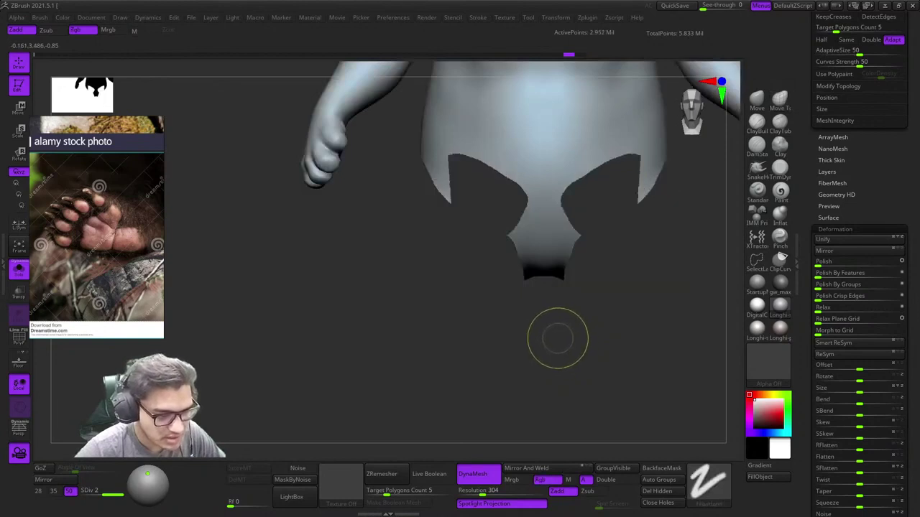
Step: Hide the excess flap above the front of the thighs on the isolated legs, and invert visibility to the torso
{"action": "mouse_move", "coordinate": [557, 338]}
{"action": "right_mouse_down", "text": "ctrl"}
{"action": "mouse_move", "coordinate": [517, 321]}
{"action": "mouse_move", "coordinate": [568, 336]}
{"action": "right_mouse_up", "text": "ctrl"}
{"action": "left_click_drag", "start_coordinate": [611, 308], "coordinate": [621, 315], "text": "ctrl+shift"}
{"action": "right_click_drag", "start_coordinate": [603, 309], "coordinate": [483, 193]}
{"action": "mouse_move", "coordinate": [482, 192]}
{"action": "right_mouse_down"}
{"action": "mouse_move", "coordinate": [467, 122]}
{"action": "mouse_move", "coordinate": [482, 145]}
{"action": "mouse_move", "coordinate": [444, 130]}
{"action": "right_mouse_up"}
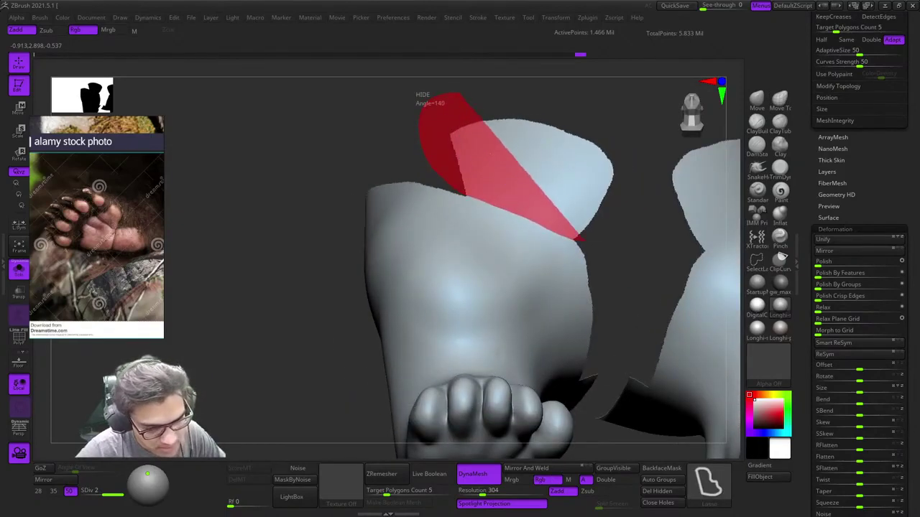
{"action": "left_click_drag", "start_coordinate": [461, 93], "coordinate": [584, 241], "text": "ctrl+alt+shift"}
{"action": "mouse_move", "coordinate": [584, 241]}
{"action": "right_mouse_down"}
{"action": "mouse_move", "coordinate": [565, 245]}
{"action": "mouse_move", "coordinate": [531, 183]}
{"action": "mouse_move", "coordinate": [557, 133]}
{"action": "mouse_move", "coordinate": [555, 81]}
{"action": "mouse_move", "coordinate": [533, 77]}
{"action": "right_mouse_up"}
{"action": "left_click_drag", "start_coordinate": [536, 301], "coordinate": [523, 285], "text": "ctrl+shift"}
Step: Undo the last crotch trim, redo it with a curved hide lasso along the strip's side, and invert visibility to the legs
{"action": "mouse_move", "coordinate": [523, 285]}
{"action": "right_mouse_down"}
{"action": "mouse_move", "coordinate": [509, 254]}
{"action": "mouse_move", "coordinate": [540, 293]}
{"action": "mouse_move", "coordinate": [503, 280]}
{"action": "mouse_move", "coordinate": [516, 281]}
{"action": "right_mouse_up"}
{"action": "mouse_move", "coordinate": [512, 276]}
{"action": "left_mouse_down"}
{"action": "mouse_move", "coordinate": [489, 311]}
{"action": "mouse_move", "coordinate": [480, 281]}
{"action": "left_mouse_up"}
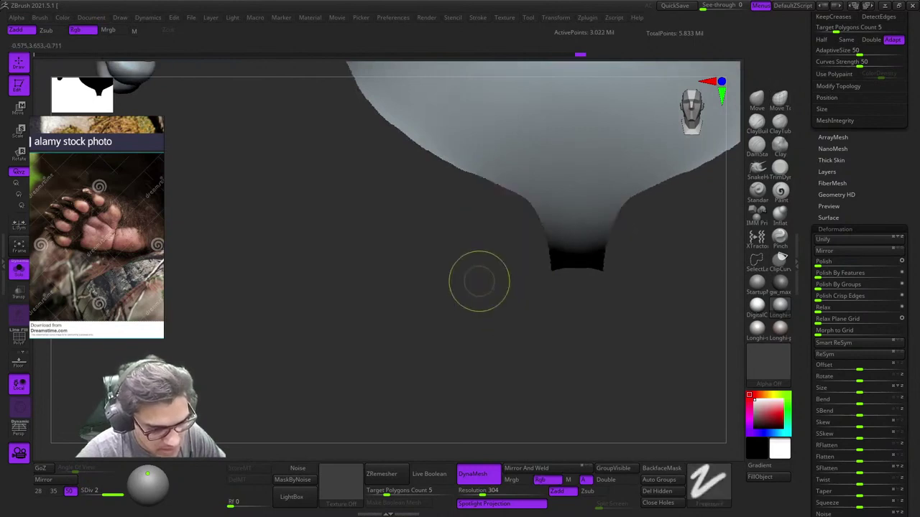
{"action": "key", "text": "ctrl+z"}
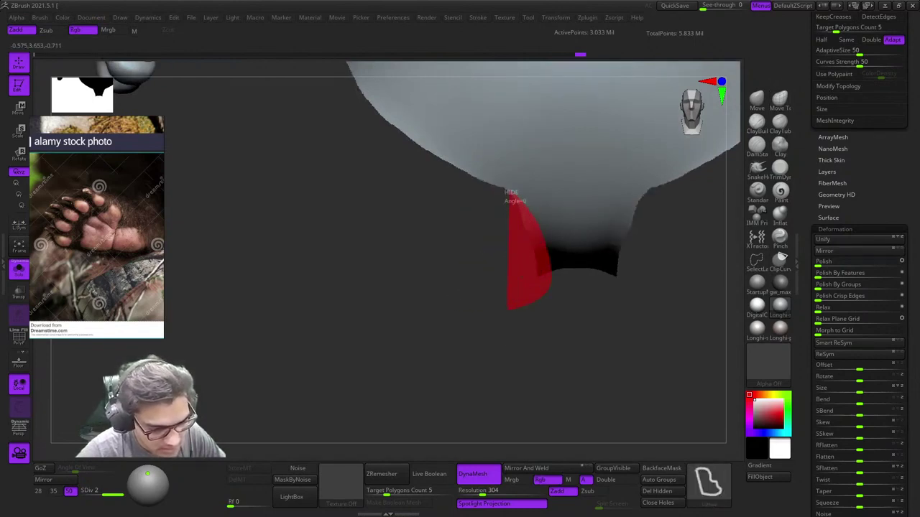
{"action": "right_click_drag", "start_coordinate": [487, 270], "coordinate": [458, 280], "text": "ctrl"}
{"action": "left_click", "coordinate": [471, 310], "text": "alt"}
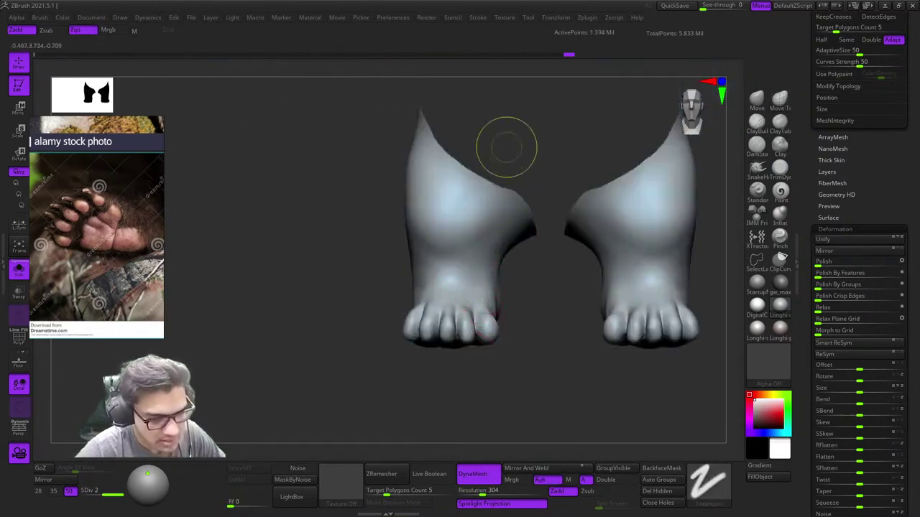
Step: Refine the inner thigh edge, keep the legs as their own polygroup, and show the whole model with polyframe on
{"action": "right_click_drag", "start_coordinate": [507, 148], "coordinate": [526, 198], "text": "ctrl"}
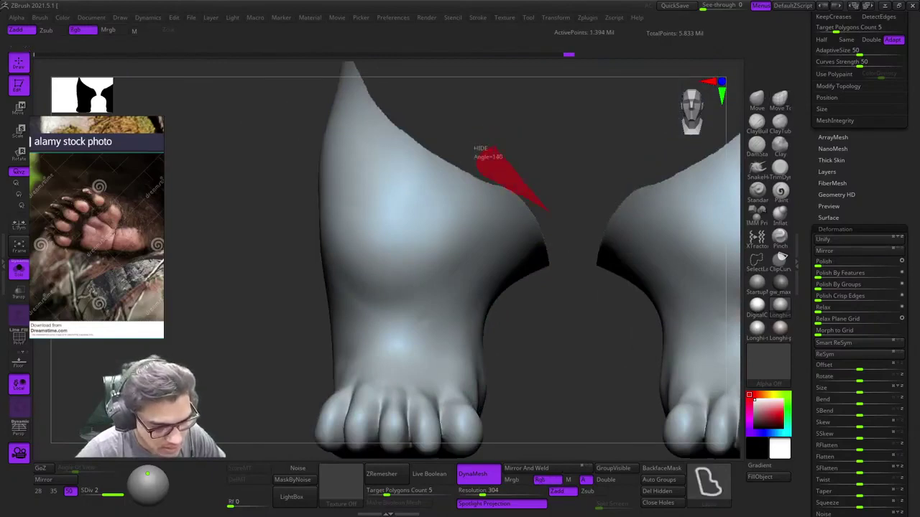
{"action": "left_click_drag", "start_coordinate": [549, 211], "coordinate": [556, 217], "text": "ctrl+alt+shift"}
{"action": "mouse_move", "coordinate": [559, 219]}
{"action": "right_mouse_down", "text": "ctrl"}
{"action": "mouse_move", "coordinate": [448, 211]}
{"action": "mouse_move", "coordinate": [539, 244]}
{"action": "mouse_move", "coordinate": [596, 209]}
{"action": "mouse_move", "coordinate": [629, 215]}
{"action": "right_mouse_up", "text": "ctrl"}
{"action": "key", "text": "ctrl+z"}
{"action": "right_click_drag", "start_coordinate": [630, 215], "coordinate": [569, 223], "text": "ctrl"}
{"action": "key", "text": "shift+f"}
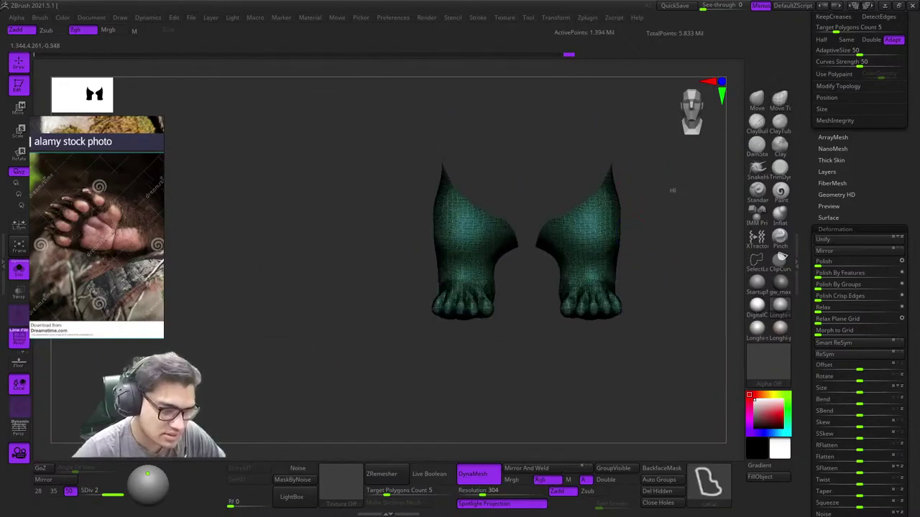
{"action": "left_click", "coordinate": [627, 211], "text": "ctrl+shift"}
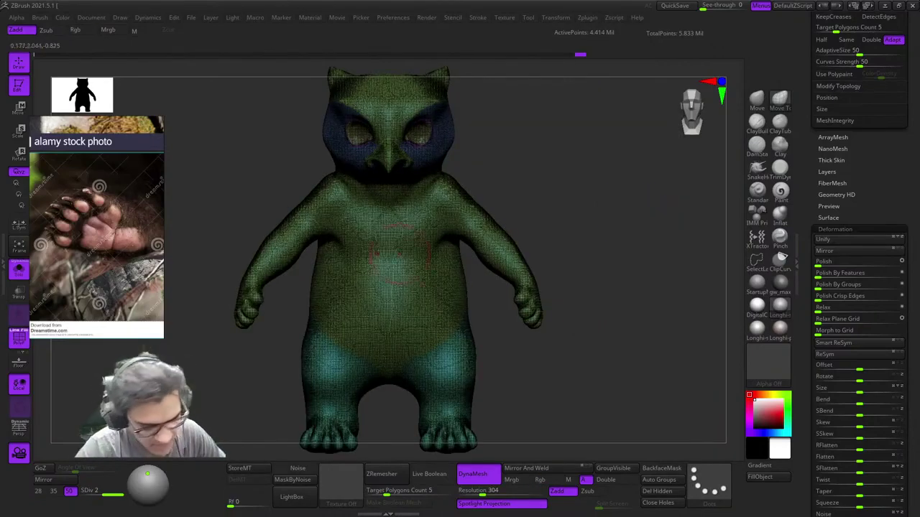
Step: Examine the boundary between the leg and torso polygroups from the side, front and back
{"action": "right_click_drag", "start_coordinate": [406, 254], "coordinate": [267, 273]}
{"action": "right_click_drag", "start_coordinate": [436, 291], "coordinate": [423, 320]}
{"action": "key", "text": "shift+f"}
{"action": "key", "text": "shift+f"}
{"action": "left_click", "coordinate": [500, 318], "text": "ctrl+shift"}
{"action": "right_click_drag", "start_coordinate": [481, 361], "coordinate": [406, 316]}
{"action": "right_click_drag", "start_coordinate": [406, 316], "coordinate": [360, 316]}
{"action": "mouse_move", "coordinate": [490, 240]}
{"action": "right_mouse_down"}
{"action": "mouse_move", "coordinate": [532, 208]}
{"action": "mouse_move", "coordinate": [478, 234]}
{"action": "mouse_move", "coordinate": [578, 177]}
{"action": "right_mouse_up"}
{"action": "left_click", "coordinate": [596, 208], "text": "ctrl+shift"}
{"action": "right_click_drag", "start_coordinate": [596, 209], "coordinate": [498, 262]}
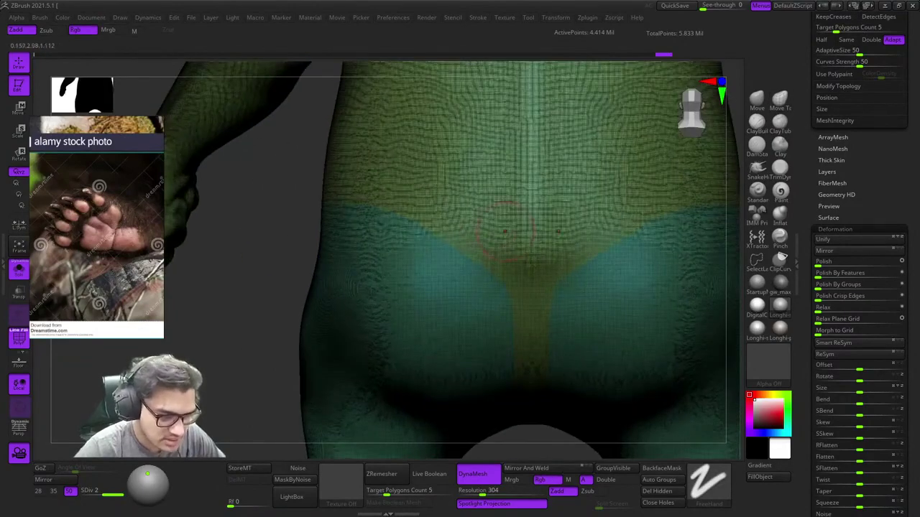
{"action": "right_click_drag", "start_coordinate": [505, 231], "coordinate": [471, 194], "text": "ctrl"}
Step: Isolate the torso polygroup to check its edges, and restore the whole model with polyframe on
{"action": "right_click_drag", "start_coordinate": [381, 233], "coordinate": [503, 248]}
{"action": "key", "text": "shift+f"}
{"action": "left_click", "coordinate": [442, 242], "text": "ctrl+shift"}
{"action": "key", "text": "shift+f"}
{"action": "right_click_drag", "start_coordinate": [253, 350], "coordinate": [511, 317], "text": "alt"}
{"action": "right_click_drag", "start_coordinate": [528, 215], "coordinate": [523, 198]}
{"action": "key", "text": "shift+f"}
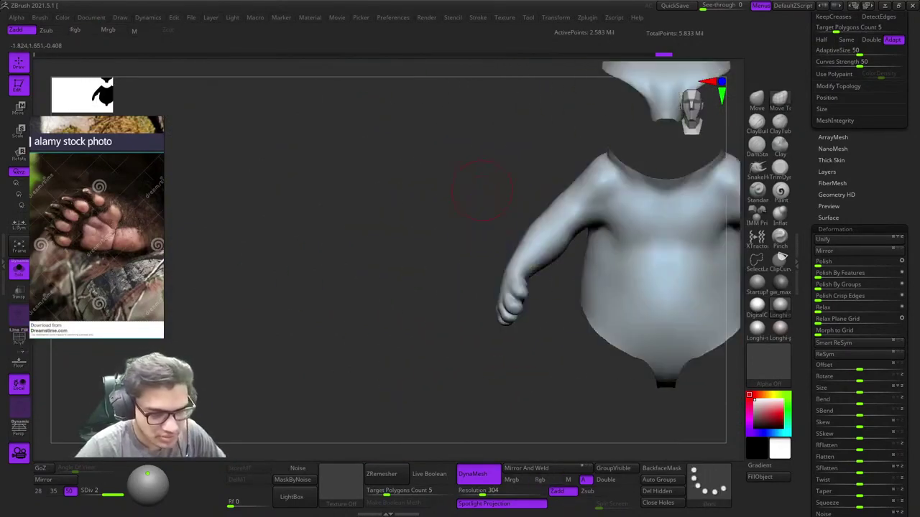
{"action": "left_click", "coordinate": [391, 194], "text": "ctrl+shift"}
{"action": "key", "text": "shift+f"}
Step: Isolate the arms with a selection lasso from the front and trim their rear shoulder edge from behind
{"action": "right_click_drag", "start_coordinate": [390, 185], "coordinate": [374, 232], "text": "ctrl"}
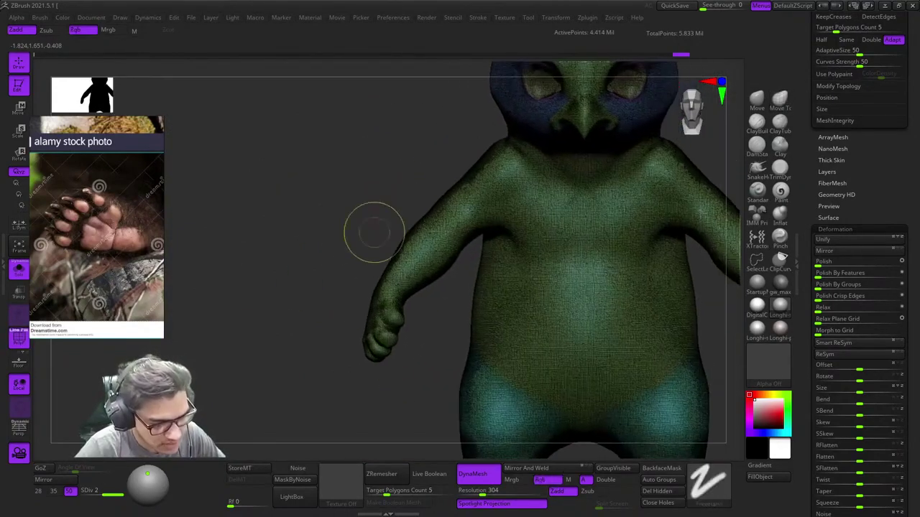
{"action": "mouse_move", "coordinate": [322, 357]}
{"action": "left_mouse_down", "text": "ctrl+shift"}
{"action": "mouse_move", "coordinate": [417, 340]}
{"action": "mouse_move", "coordinate": [480, 239]}
{"action": "mouse_move", "coordinate": [522, 201]}
{"action": "mouse_move", "coordinate": [516, 155]}
{"action": "mouse_move", "coordinate": [466, 112]}
{"action": "left_mouse_up", "text": "ctrl+shift"}
{"action": "right_click_drag", "start_coordinate": [466, 119], "coordinate": [531, 157], "text": "shift"}
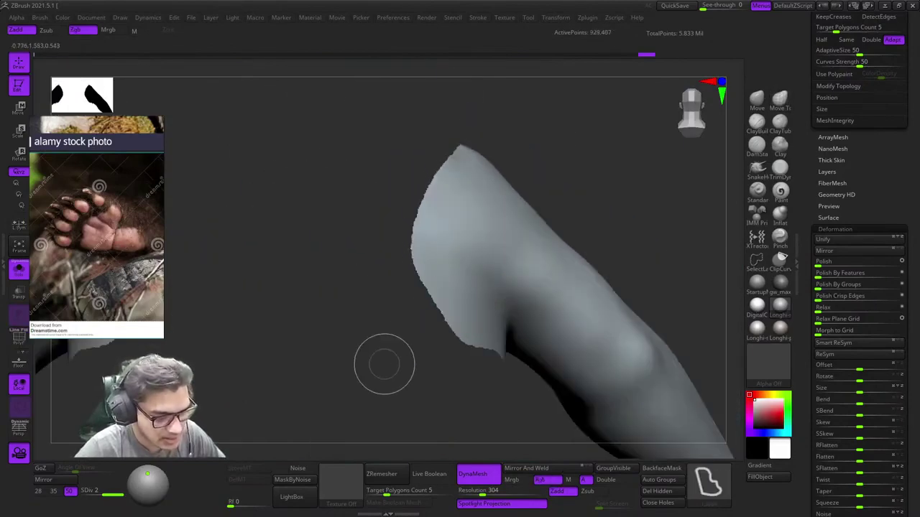
{"action": "mouse_move", "coordinate": [509, 352]}
{"action": "left_mouse_down", "text": "ctrl+alt+shift"}
{"action": "mouse_move", "coordinate": [455, 251]}
{"action": "mouse_move", "coordinate": [412, 208]}
{"action": "left_mouse_up", "text": "ctrl+alt+shift"}
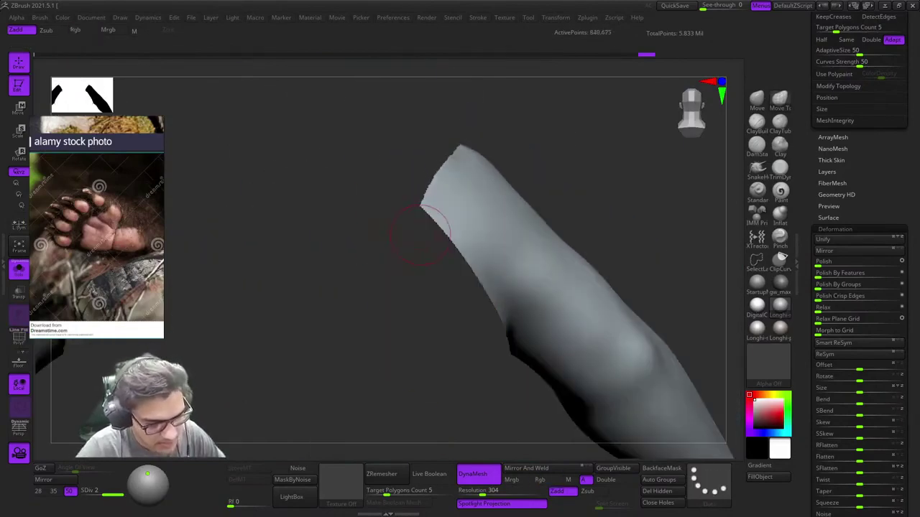
Step: Trim the top shoulder edge of the isolated arms with a curved hide lasso and invert visibility to the torso
{"action": "mouse_move", "coordinate": [414, 216]}
{"action": "right_mouse_down"}
{"action": "mouse_move", "coordinate": [422, 169]}
{"action": "mouse_move", "coordinate": [410, 142]}
{"action": "right_mouse_up"}
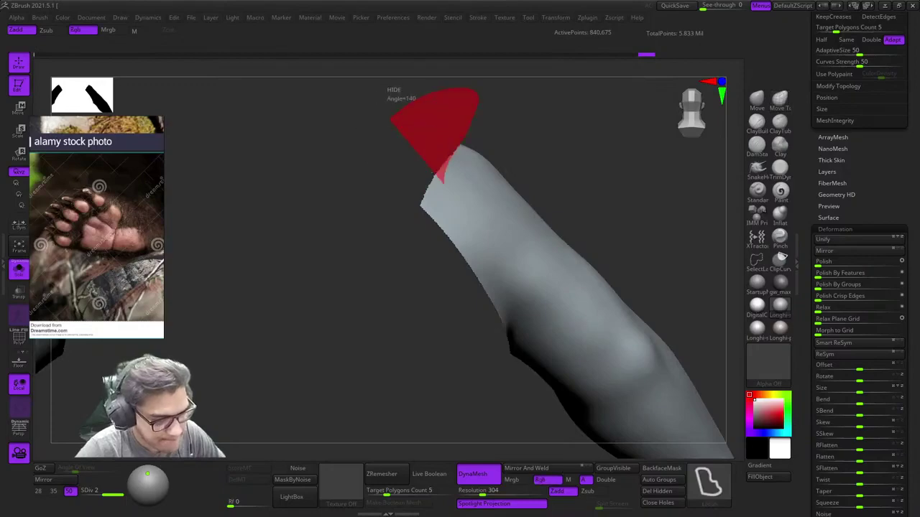
{"action": "left_click_drag", "start_coordinate": [370, 320], "coordinate": [368, 318], "text": "ctrl+alt+shift"}
{"action": "right_click_drag", "start_coordinate": [370, 302], "coordinate": [436, 254]}
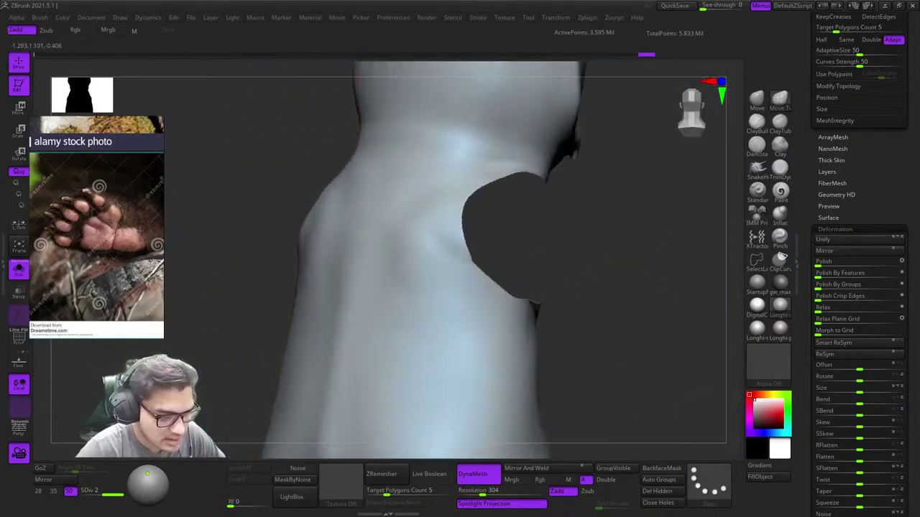
{"action": "key", "text": "space"}
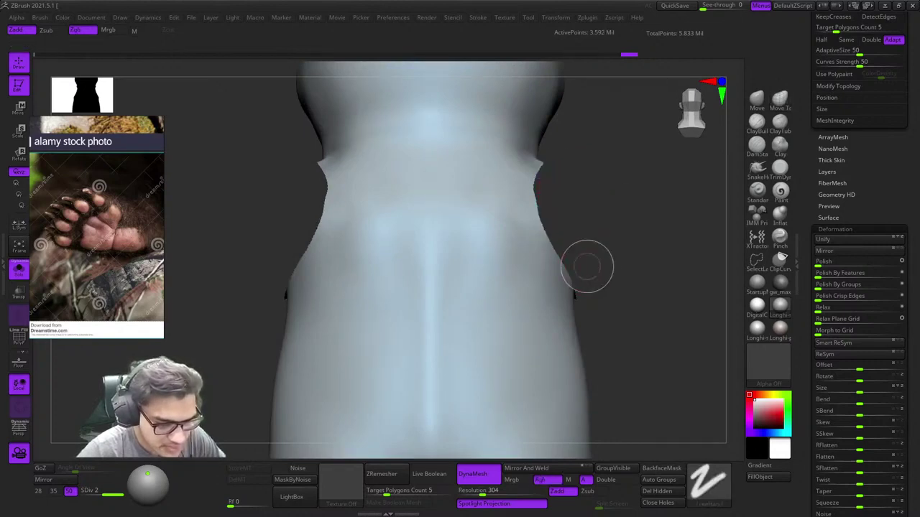
Step: Hide the leftover sliver at the torso's armpit from behind and invert visibility to the arms
{"action": "mouse_move", "coordinate": [587, 267]}
{"action": "left_mouse_down", "text": "alt"}
{"action": "mouse_move", "coordinate": [591, 229]}
{"action": "mouse_move", "coordinate": [612, 193]}
{"action": "left_mouse_up", "text": "alt"}
{"action": "left_click_drag", "start_coordinate": [624, 189], "coordinate": [638, 270], "text": "ctrl+alt+shift"}
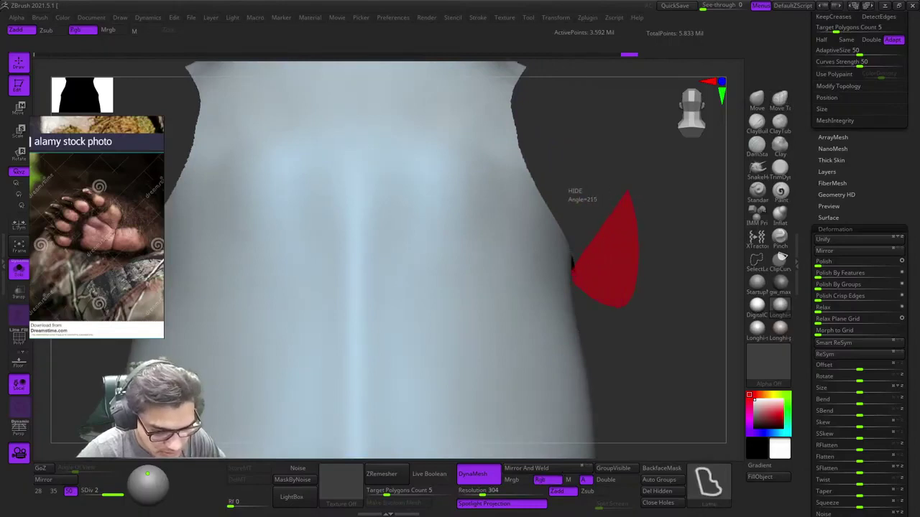
{"action": "left_click_drag", "start_coordinate": [559, 189], "coordinate": [515, 216], "text": "shift"}
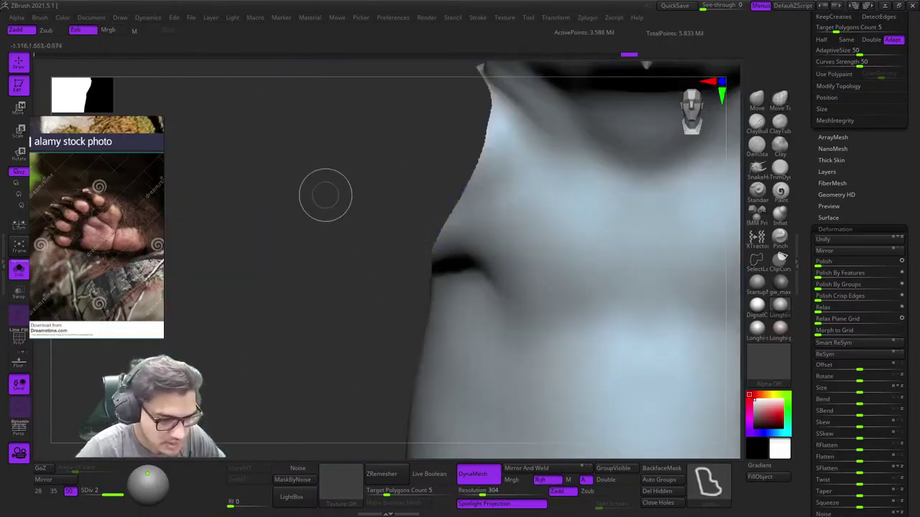
{"action": "left_click_drag", "start_coordinate": [326, 196], "coordinate": [336, 204], "text": "ctrl+shift"}
{"action": "mouse_move", "coordinate": [325, 195]}
{"action": "left_mouse_down"}
{"action": "mouse_move", "coordinate": [424, 228]}
{"action": "mouse_move", "coordinate": [380, 194]}
{"action": "mouse_move", "coordinate": [326, 196]}
{"action": "left_mouse_up"}
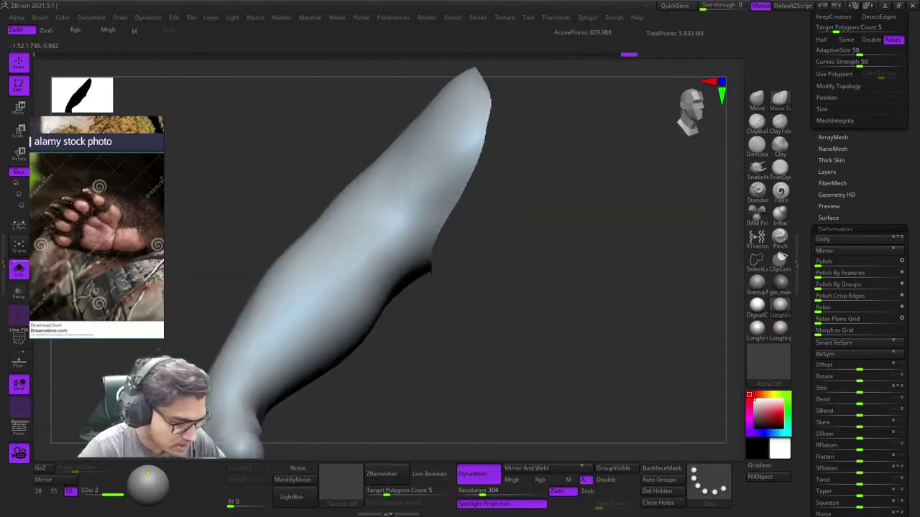
Step: Trim the pointed armpit tip off the isolated arm from the front and invert visibility to the torso
{"action": "right_click_drag", "start_coordinate": [431, 287], "coordinate": [449, 319], "text": "ctrl"}
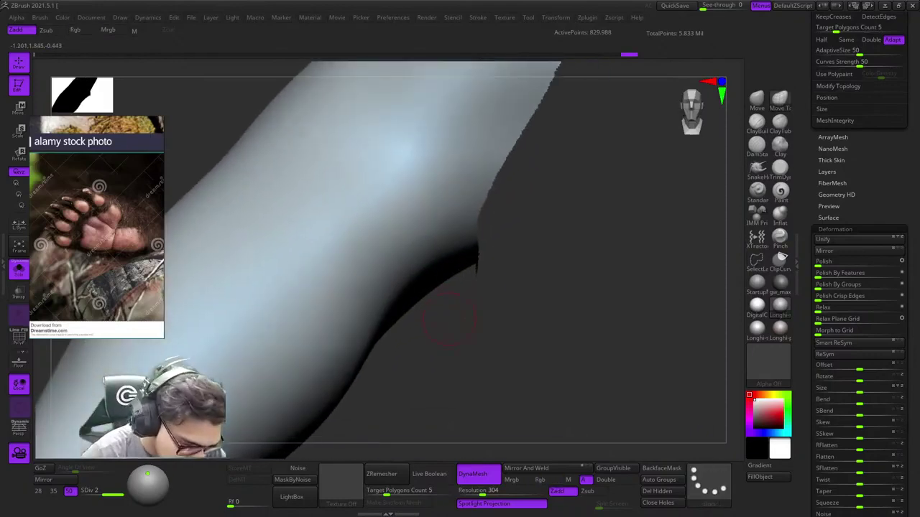
{"action": "left_click_drag", "start_coordinate": [474, 266], "coordinate": [475, 262], "text": "ctrl+alt+shift"}
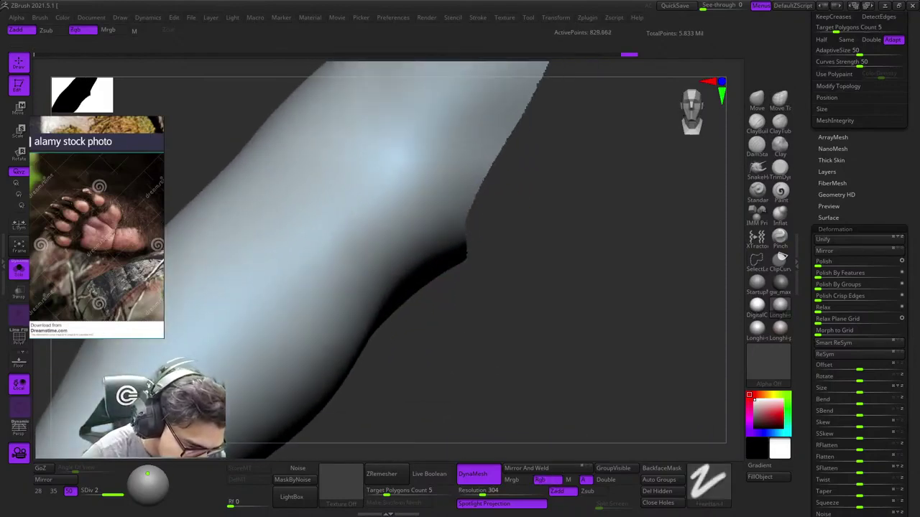
{"action": "right_click_drag", "start_coordinate": [411, 219], "coordinate": [388, 173], "text": "ctrl"}
{"action": "left_click_drag", "start_coordinate": [314, 108], "coordinate": [320, 121], "text": "ctrl+shift"}
Step: Check the shoulder opening from the side, isolate the arms, and hide the stray flap below the rear armpit
{"action": "mouse_move", "coordinate": [343, 207]}
{"action": "right_mouse_down", "text": "ctrl"}
{"action": "mouse_move", "coordinate": [334, 191]}
{"action": "mouse_move", "coordinate": [432, 198]}
{"action": "right_mouse_up", "text": "ctrl"}
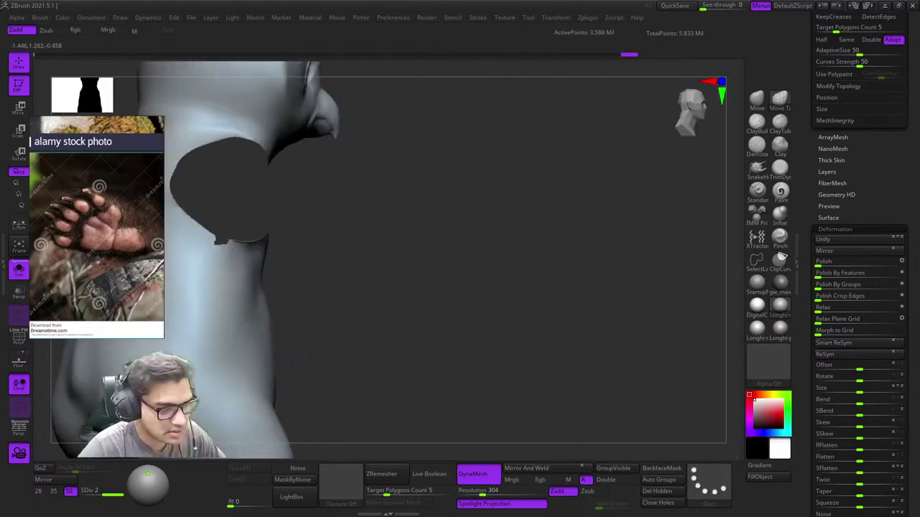
{"action": "right_click_drag", "start_coordinate": [287, 216], "coordinate": [439, 235], "text": "alt"}
{"action": "left_click_drag", "start_coordinate": [573, 222], "coordinate": [580, 234], "text": "ctrl+shift"}
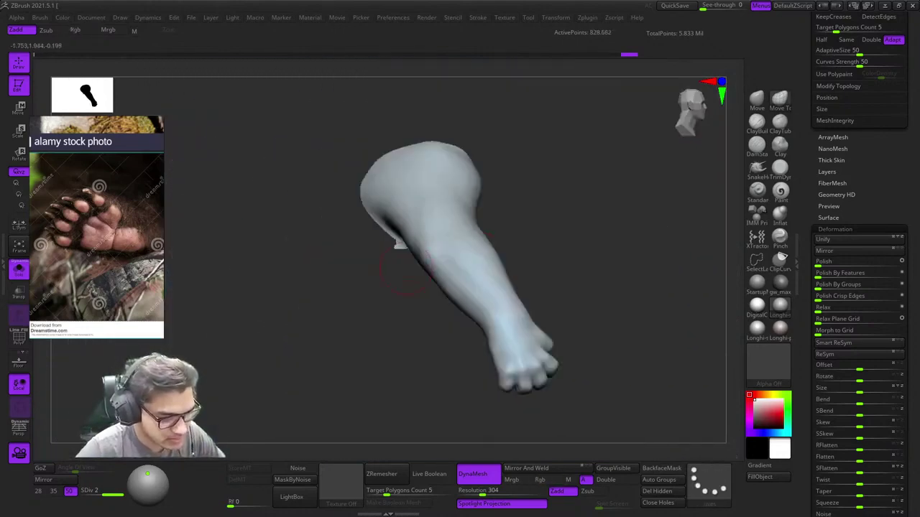
{"action": "mouse_move", "coordinate": [410, 266]}
{"action": "right_mouse_down"}
{"action": "mouse_move", "coordinate": [421, 251]}
{"action": "mouse_move", "coordinate": [383, 199]}
{"action": "mouse_move", "coordinate": [409, 323]}
{"action": "mouse_move", "coordinate": [474, 305]}
{"action": "mouse_move", "coordinate": [431, 284]}
{"action": "mouse_move", "coordinate": [397, 294]}
{"action": "right_mouse_up"}
{"action": "left_click", "coordinate": [431, 286], "text": "ctrl+shift"}
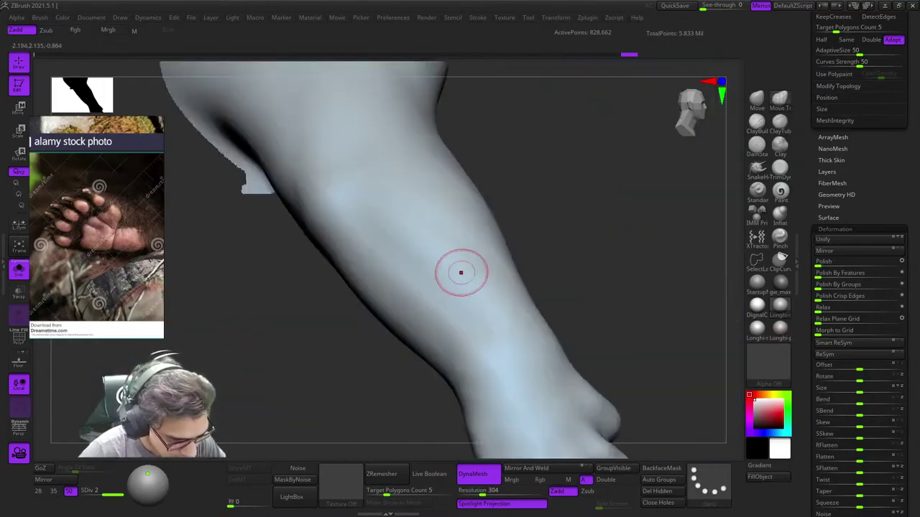
{"action": "mouse_move", "coordinate": [459, 273]}
{"action": "right_mouse_down", "text": "ctrl"}
{"action": "mouse_move", "coordinate": [451, 188]}
{"action": "mouse_move", "coordinate": [499, 192]}
{"action": "mouse_move", "coordinate": [513, 264]}
{"action": "mouse_move", "coordinate": [437, 271]}
{"action": "mouse_move", "coordinate": [446, 337]}
{"action": "right_mouse_up", "text": "ctrl"}
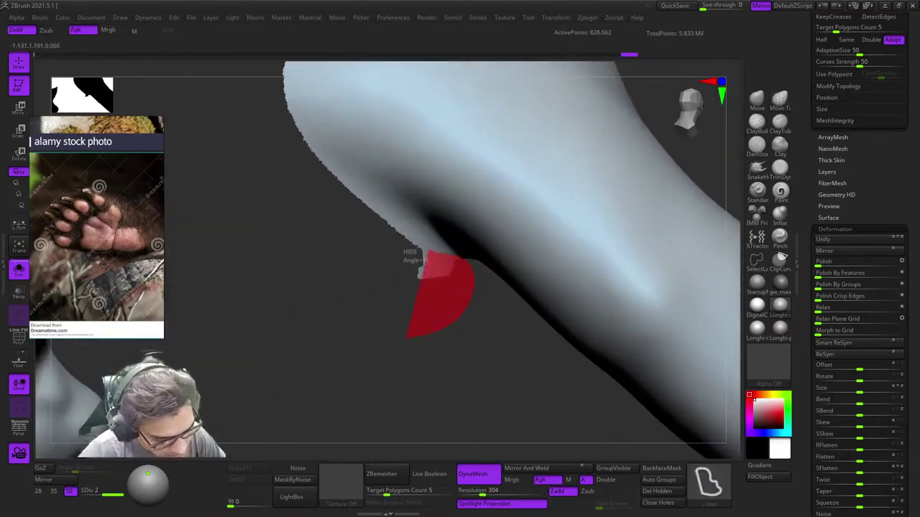
{"action": "left_click_drag", "start_coordinate": [429, 250], "coordinate": [426, 248], "text": "ctrl+alt+shift"}
Step: Smooth the rear shoulder and lower armpit edge of the isolated arm with curved hide lassos
{"action": "mouse_move", "coordinate": [425, 249]}
{"action": "right_mouse_down", "text": "ctrl"}
{"action": "mouse_move", "coordinate": [416, 219]}
{"action": "mouse_move", "coordinate": [458, 269]}
{"action": "right_mouse_up", "text": "ctrl"}
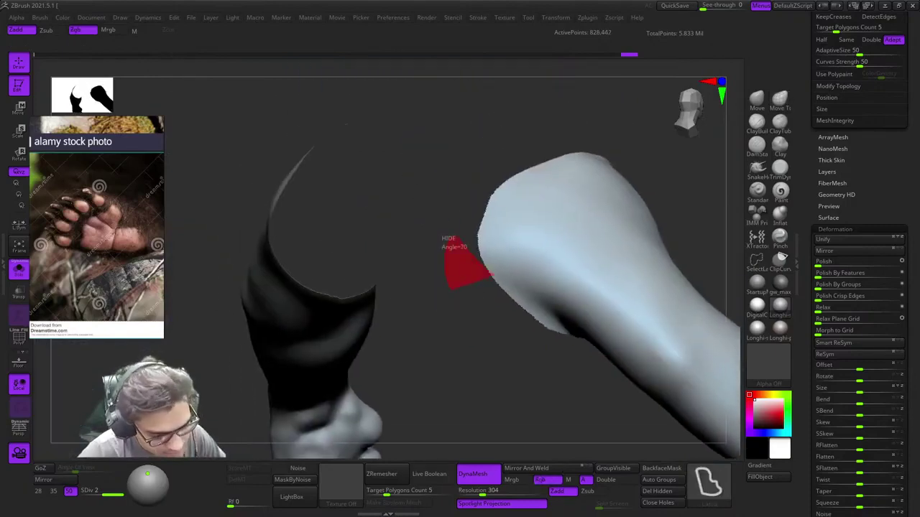
{"action": "left_click_drag", "start_coordinate": [450, 290], "coordinate": [452, 291], "text": "ctrl+alt+shift"}
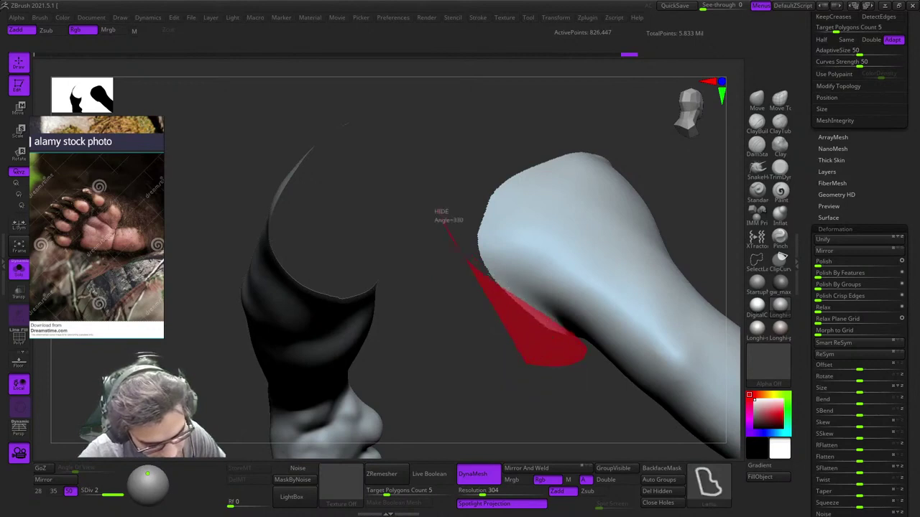
{"action": "left_click_drag", "start_coordinate": [443, 220], "coordinate": [442, 219], "text": "ctrl+alt+shift"}
{"action": "mouse_move", "coordinate": [443, 219]}
{"action": "right_mouse_down", "text": "ctrl"}
{"action": "mouse_move", "coordinate": [447, 194]}
{"action": "mouse_move", "coordinate": [569, 300]}
{"action": "mouse_move", "coordinate": [564, 247]}
{"action": "right_mouse_up", "text": "ctrl"}
Step: Turn to the front of the shoulder and show the torso without the arms, with polyframe on
{"action": "mouse_move", "coordinate": [564, 248]}
{"action": "right_mouse_down", "text": "shift"}
{"action": "mouse_move", "coordinate": [585, 251]}
{"action": "mouse_move", "coordinate": [603, 314]}
{"action": "right_mouse_up", "text": "shift"}
{"action": "right_click_drag", "start_coordinate": [604, 315], "coordinate": [496, 173], "text": "alt"}
{"action": "left_click", "coordinate": [487, 214], "text": "ctrl+shift"}
{"action": "key", "text": "shift+f"}
{"action": "mouse_move", "coordinate": [436, 183]}
{"action": "left_mouse_down"}
{"action": "mouse_move", "coordinate": [398, 117]}
{"action": "mouse_move", "coordinate": [370, 161]}
{"action": "mouse_move", "coordinate": [410, 200]}
{"action": "left_mouse_up"}
{"action": "left_click", "coordinate": [399, 116], "text": "ctrl+shift"}
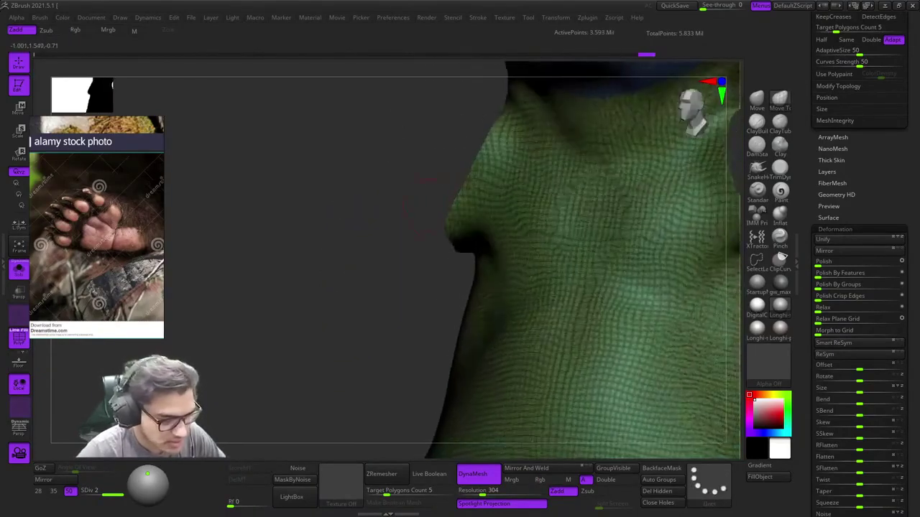
Step: Hide the protruding front shoulder area of the torso with a curved lasso and turn polyframe off
{"action": "left_click_drag", "start_coordinate": [416, 160], "coordinate": [415, 268], "text": "ctrl+alt+shift"}
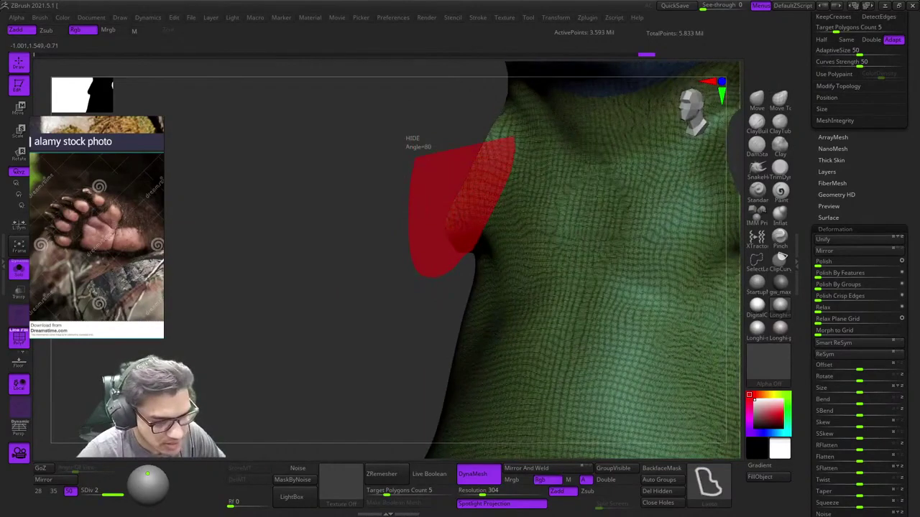
{"action": "left_click_drag", "start_coordinate": [475, 70], "coordinate": [475, 69], "text": "ctrl+alt+shift"}
{"action": "key", "text": "shift+f"}
{"action": "mouse_move", "coordinate": [447, 194]}
{"action": "left_mouse_down"}
{"action": "mouse_move", "coordinate": [491, 230]}
{"action": "mouse_move", "coordinate": [400, 219]}
{"action": "mouse_move", "coordinate": [398, 235]}
{"action": "left_mouse_up"}
{"action": "right_click", "coordinate": [400, 257]}
Step: Smooth the torso's front shoulder opening by hiding the protruding area and the small point at the neck with curved lassos
{"action": "left_click_drag", "start_coordinate": [370, 151], "coordinate": [376, 161], "text": "ctrl+shift"}
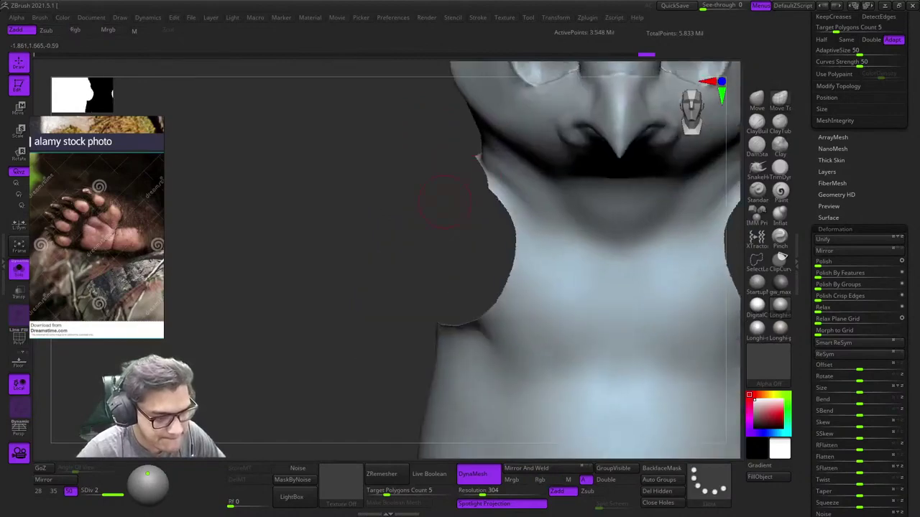
{"action": "mouse_move", "coordinate": [444, 199]}
{"action": "left_mouse_down"}
{"action": "mouse_move", "coordinate": [434, 237]}
{"action": "mouse_move", "coordinate": [441, 206]}
{"action": "mouse_move", "coordinate": [431, 204]}
{"action": "mouse_move", "coordinate": [441, 207]}
{"action": "mouse_move", "coordinate": [440, 233]}
{"action": "left_mouse_up"}
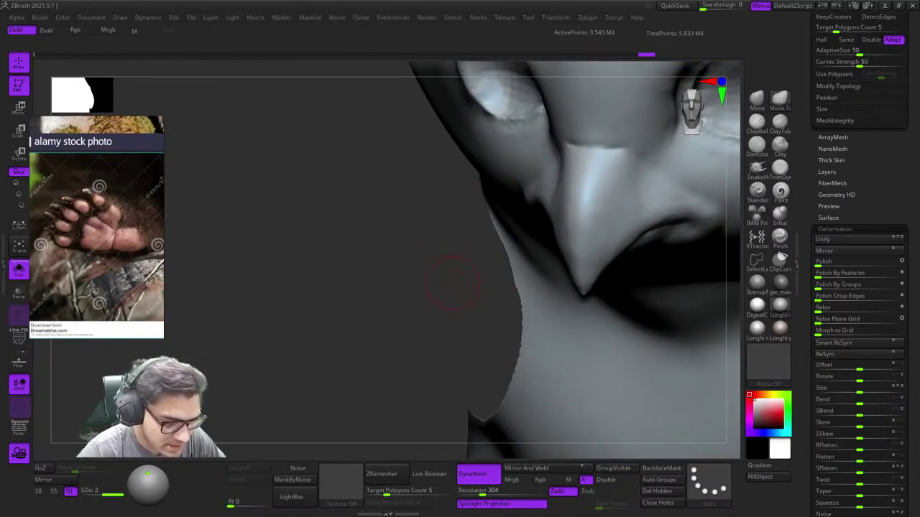
{"action": "mouse_move", "coordinate": [455, 283]}
{"action": "left_mouse_down", "text": "alt"}
{"action": "mouse_move", "coordinate": [469, 206]}
{"action": "mouse_move", "coordinate": [448, 212]}
{"action": "left_mouse_up", "text": "alt"}
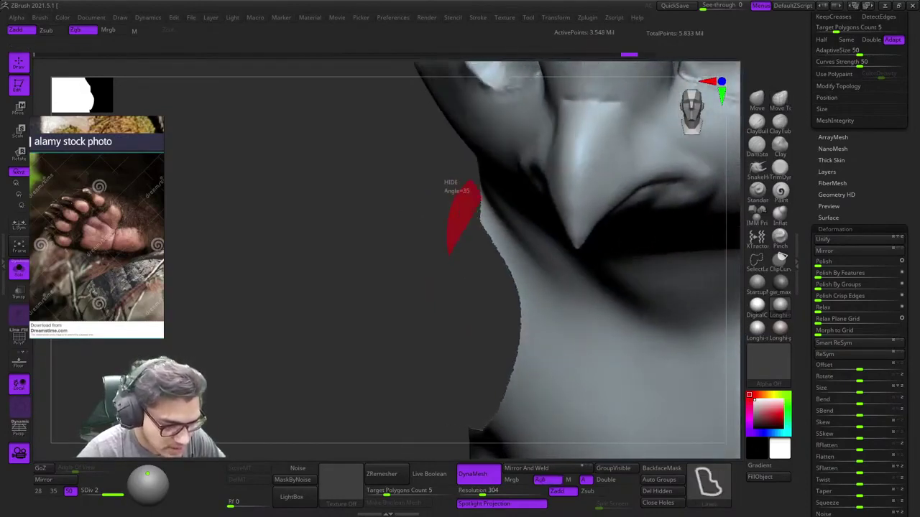
{"action": "left_click_drag", "start_coordinate": [505, 352], "coordinate": [483, 344], "text": "ctrl+alt+shift"}
{"action": "right_click_drag", "start_coordinate": [467, 323], "coordinate": [455, 273]}
{"action": "right_click_drag", "start_coordinate": [490, 198], "coordinate": [506, 274], "text": "ctrl"}
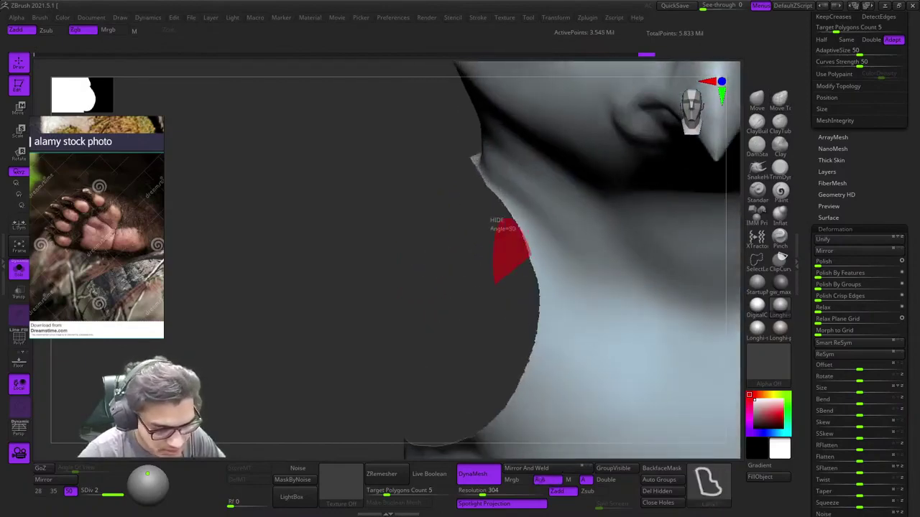
{"action": "left_click_drag", "start_coordinate": [505, 222], "coordinate": [514, 222], "text": "ctrl+alt+shift"}
{"action": "right_click_drag", "start_coordinate": [438, 309], "coordinate": [427, 257], "text": "ctrl"}
Step: Invert the visibility to show only the arms and hide the stray flap beside the shoulder opening
{"action": "left_click_drag", "start_coordinate": [388, 194], "coordinate": [367, 223], "text": "ctrl+shift"}
{"action": "mouse_move", "coordinate": [368, 251]}
{"action": "right_mouse_down", "text": "ctrl"}
{"action": "mouse_move", "coordinate": [366, 233]}
{"action": "mouse_move", "coordinate": [445, 236]}
{"action": "mouse_move", "coordinate": [449, 276]}
{"action": "mouse_move", "coordinate": [535, 286]}
{"action": "right_mouse_up", "text": "ctrl"}
{"action": "mouse_move", "coordinate": [535, 286]}
{"action": "right_mouse_down"}
{"action": "mouse_move", "coordinate": [521, 299]}
{"action": "mouse_move", "coordinate": [462, 309]}
{"action": "mouse_move", "coordinate": [455, 340]}
{"action": "right_mouse_up"}
{"action": "left_click_drag", "start_coordinate": [392, 345], "coordinate": [389, 320], "text": "ctrl+alt+shift"}
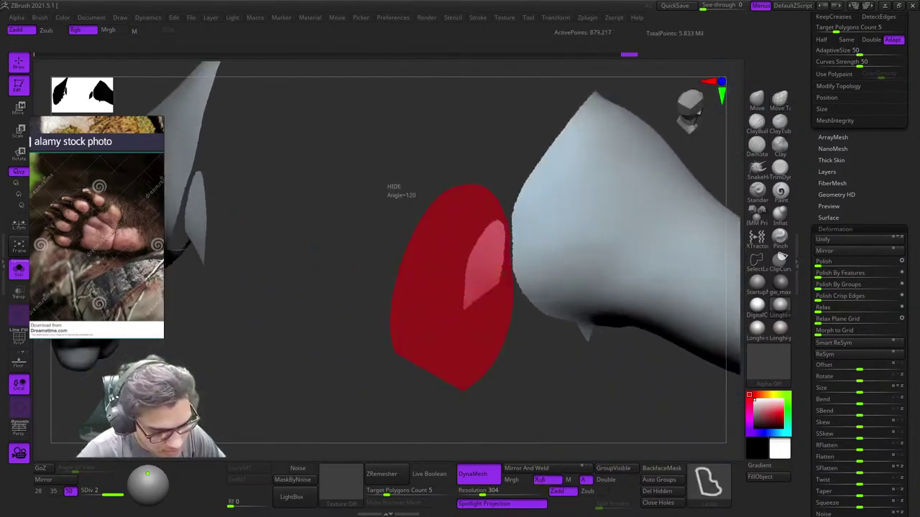
{"action": "left_click_drag", "start_coordinate": [462, 390], "coordinate": [459, 388], "text": "ctrl+alt+shift"}
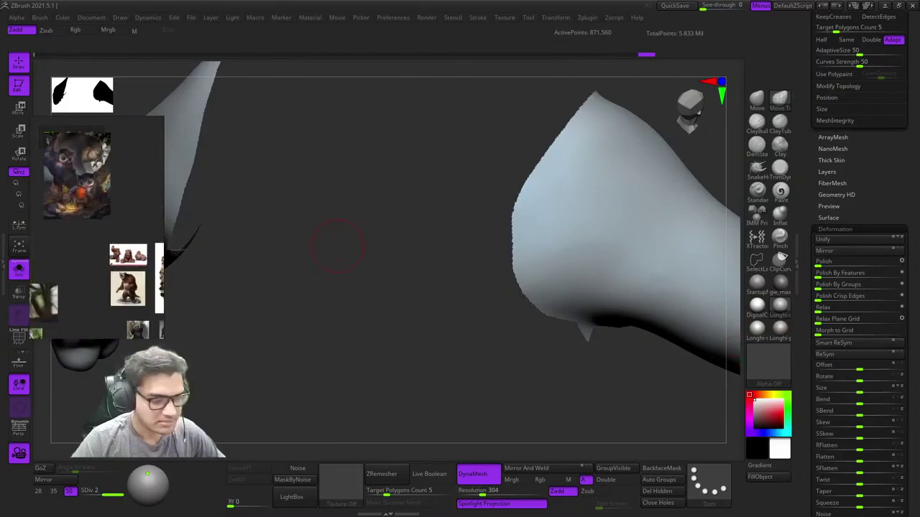
Step: Hide the pointed remnant below the armpit of the isolated arm with a curved lasso
{"action": "key", "text": "f"}
{"action": "mouse_move", "coordinate": [424, 305]}
{"action": "right_mouse_down"}
{"action": "mouse_move", "coordinate": [398, 246]}
{"action": "mouse_move", "coordinate": [415, 295]}
{"action": "right_mouse_up"}
{"action": "mouse_move", "coordinate": [416, 295]}
{"action": "right_mouse_down"}
{"action": "mouse_move", "coordinate": [440, 332]}
{"action": "mouse_move", "coordinate": [428, 289]}
{"action": "mouse_move", "coordinate": [430, 303]}
{"action": "right_mouse_up"}
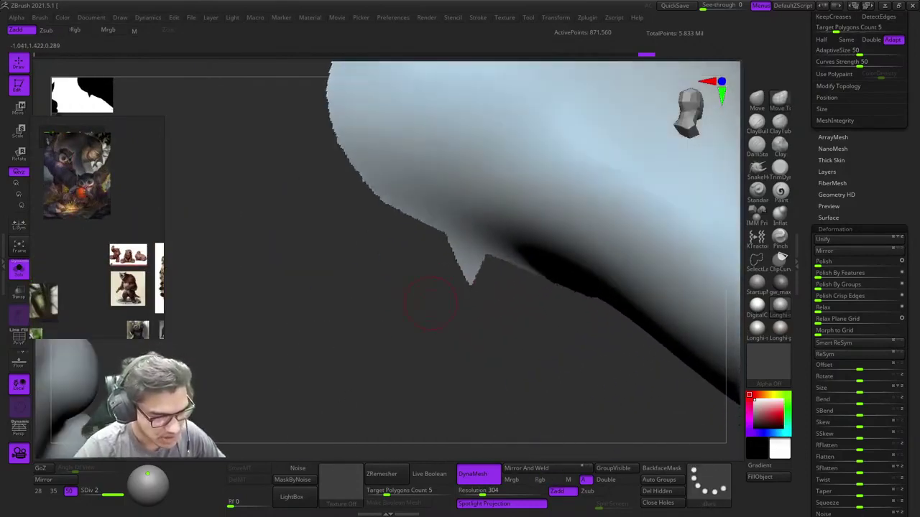
{"action": "key", "text": "ctrl+shift"}
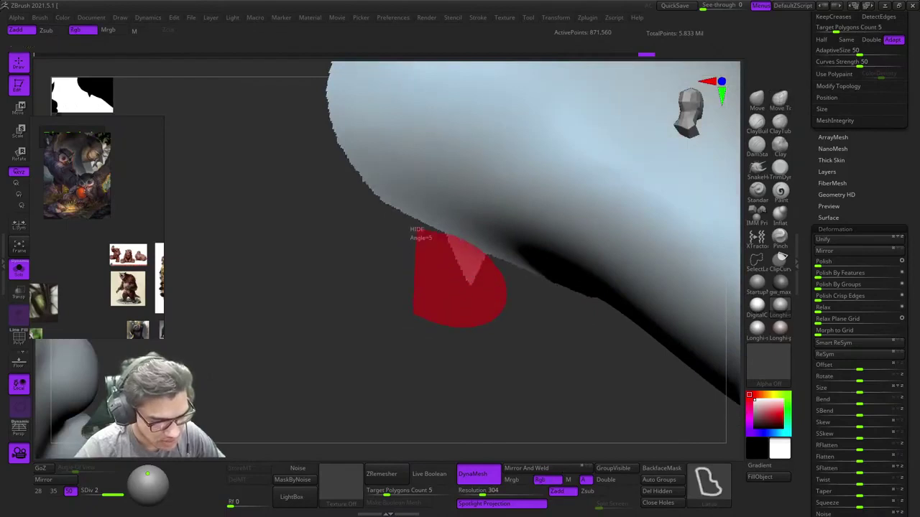
{"action": "left_click_drag", "start_coordinate": [417, 232], "coordinate": [418, 235], "text": "ctrl+alt+shift"}
{"action": "mouse_move", "coordinate": [447, 265]}
{"action": "right_mouse_down"}
{"action": "mouse_move", "coordinate": [480, 290]}
{"action": "mouse_move", "coordinate": [441, 274]}
{"action": "mouse_move", "coordinate": [417, 287]}
{"action": "mouse_move", "coordinate": [429, 341]}
{"action": "right_mouse_up"}
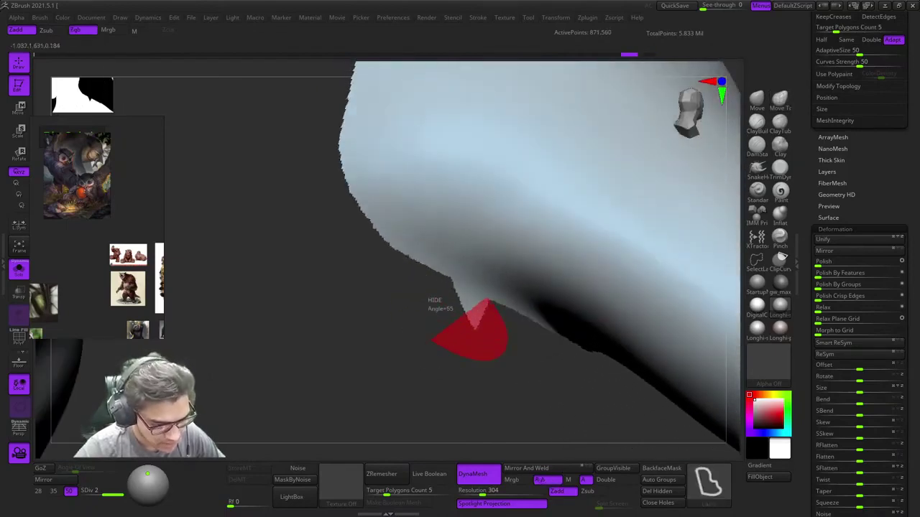
{"action": "left_click_drag", "start_coordinate": [430, 273], "coordinate": [429, 273], "text": "ctrl+alt+shift"}
{"action": "mouse_move", "coordinate": [430, 274]}
{"action": "right_mouse_down", "text": "ctrl"}
{"action": "mouse_move", "coordinate": [440, 304]}
{"action": "mouse_move", "coordinate": [431, 307]}
{"action": "mouse_move", "coordinate": [435, 260]}
{"action": "right_mouse_up", "text": "ctrl"}
Step: Assign both isolated arms to one polygroup and show the whole creature with polyframe on
{"action": "key", "text": "shift+f"}
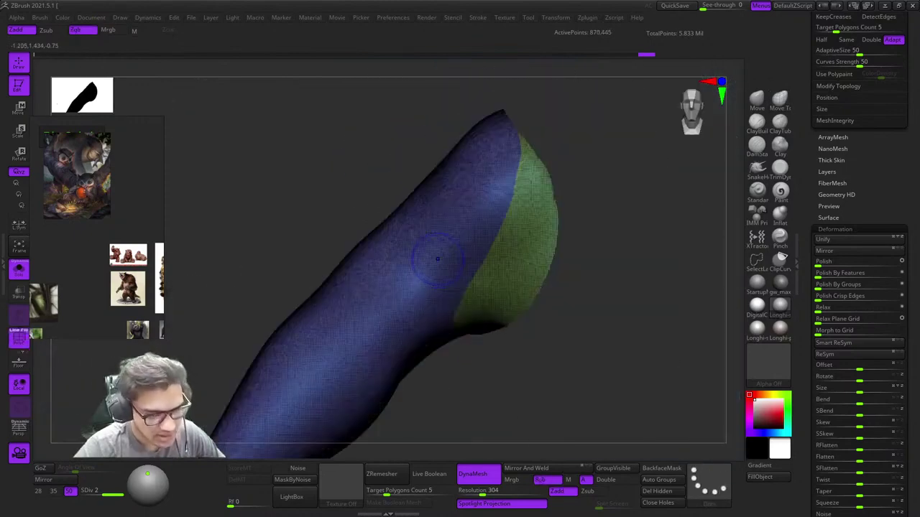
{"action": "key", "text": "shift+f"}
{"action": "key", "text": "f"}
{"action": "key", "text": "shift+f"}
{"action": "key", "text": "ctrl+w"}
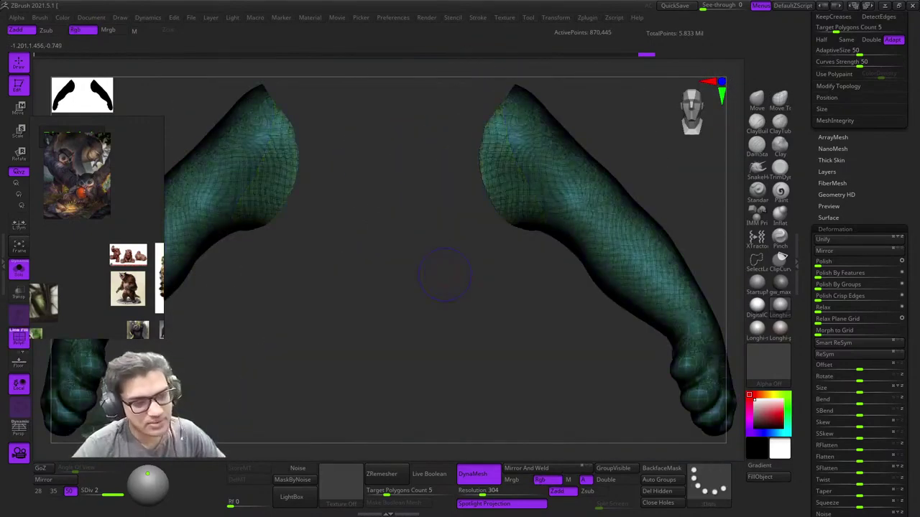
{"action": "key", "text": "shift+f"}
{"action": "key", "text": "f"}
{"action": "left_click", "coordinate": [556, 164], "text": "ctrl+shift"}
{"action": "key", "text": "shift+f"}
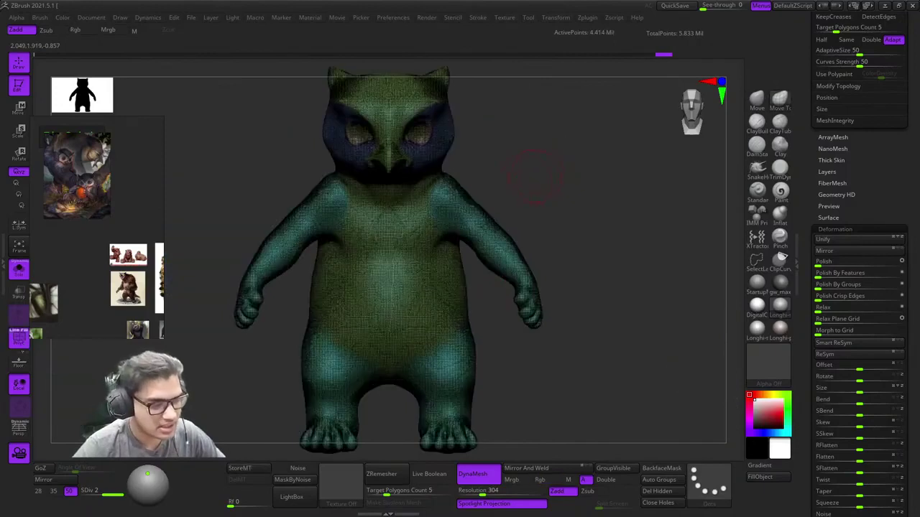
Step: Isolate the torso group in side view and try masking its upper part, clearing the masks again
{"action": "right_click_drag", "start_coordinate": [539, 181], "coordinate": [462, 179]}
{"action": "right_click_drag", "start_coordinate": [462, 179], "coordinate": [495, 216], "text": "shift"}
{"action": "left_click", "coordinate": [473, 254], "text": "ctrl+shift"}
{"action": "right_click_drag", "start_coordinate": [431, 256], "coordinate": [550, 291]}
{"action": "left_click_drag", "start_coordinate": [410, 394], "coordinate": [577, 252], "text": "ctrl"}
{"action": "left_click_drag", "start_coordinate": [596, 268], "coordinate": [612, 327], "text": "ctrl"}
{"action": "left_click", "coordinate": [709, 477], "text": "ctrl"}
{"action": "left_click", "coordinate": [660, 402], "text": "ctrl"}
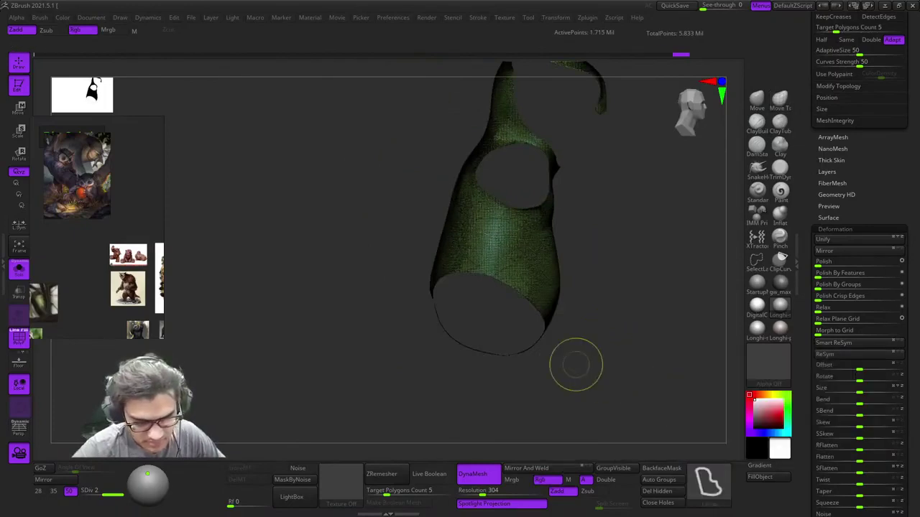
{"action": "right_click_drag", "start_coordinate": [454, 163], "coordinate": [441, 224], "text": "alt"}
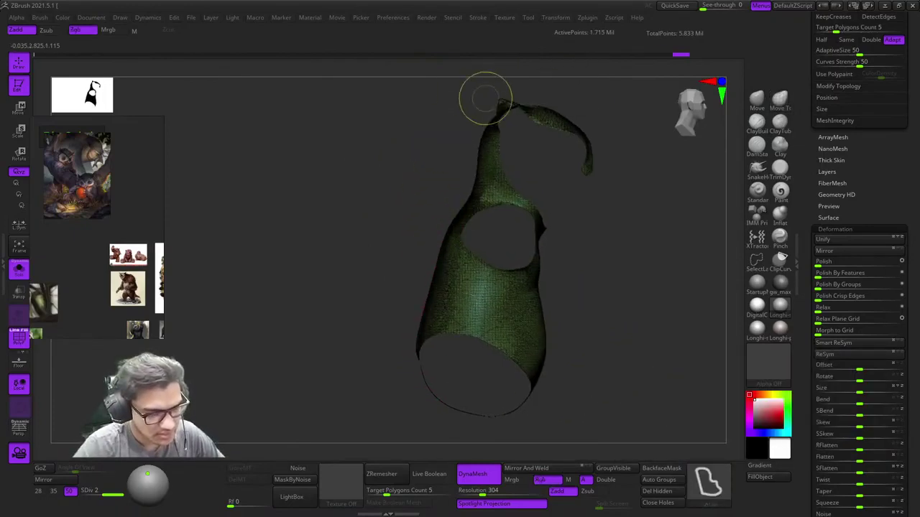
{"action": "mouse_move", "coordinate": [462, 88]}
{"action": "left_mouse_down", "text": "ctrl"}
{"action": "mouse_move", "coordinate": [403, 199]}
{"action": "mouse_move", "coordinate": [431, 271]}
{"action": "mouse_move", "coordinate": [531, 311]}
{"action": "mouse_move", "coordinate": [595, 136]}
{"action": "left_mouse_up", "text": "ctrl"}
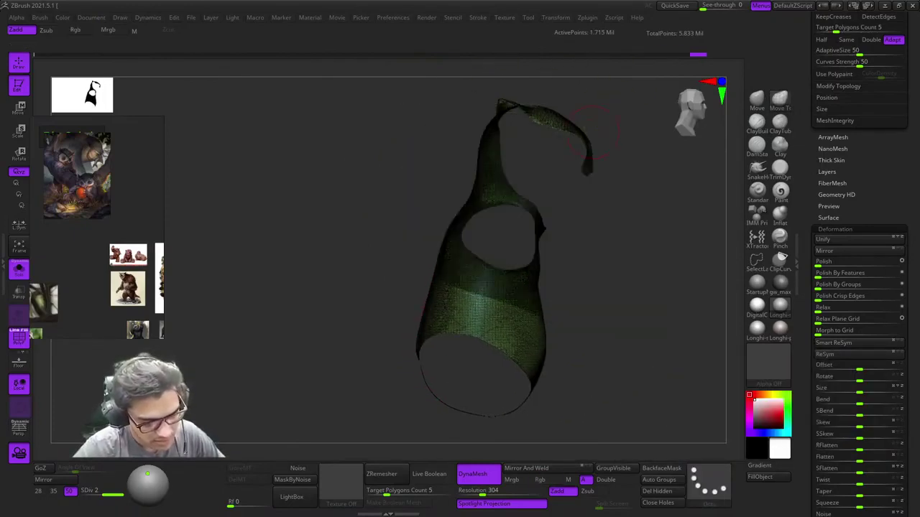
{"action": "mouse_move", "coordinate": [592, 132]}
{"action": "right_mouse_down", "text": "shift"}
{"action": "mouse_move", "coordinate": [539, 199]}
{"action": "mouse_move", "coordinate": [621, 172]}
{"action": "mouse_move", "coordinate": [614, 212]}
{"action": "right_mouse_up", "text": "shift"}
{"action": "mouse_move", "coordinate": [666, 218]}
{"action": "left_mouse_down", "text": "ctrl"}
{"action": "mouse_move", "coordinate": [412, 171]}
{"action": "mouse_move", "coordinate": [553, 339]}
{"action": "left_mouse_up", "text": "ctrl"}
{"action": "left_click_drag", "start_coordinate": [610, 316], "coordinate": [632, 332], "text": "ctrl"}
Step: Set the selection stroke to Rect and isolate the chest together with the top of the head
{"action": "mouse_move", "coordinate": [632, 316]}
{"action": "right_mouse_down"}
{"action": "mouse_move", "coordinate": [579, 292]}
{"action": "mouse_move", "coordinate": [585, 322]}
{"action": "mouse_move", "coordinate": [549, 302]}
{"action": "mouse_move", "coordinate": [495, 228]}
{"action": "mouse_move", "coordinate": [548, 273]}
{"action": "mouse_move", "coordinate": [543, 314]}
{"action": "mouse_move", "coordinate": [536, 238]}
{"action": "mouse_move", "coordinate": [482, 260]}
{"action": "right_mouse_up"}
{"action": "key", "text": "shift+f"}
{"action": "key", "text": "shift+f"}
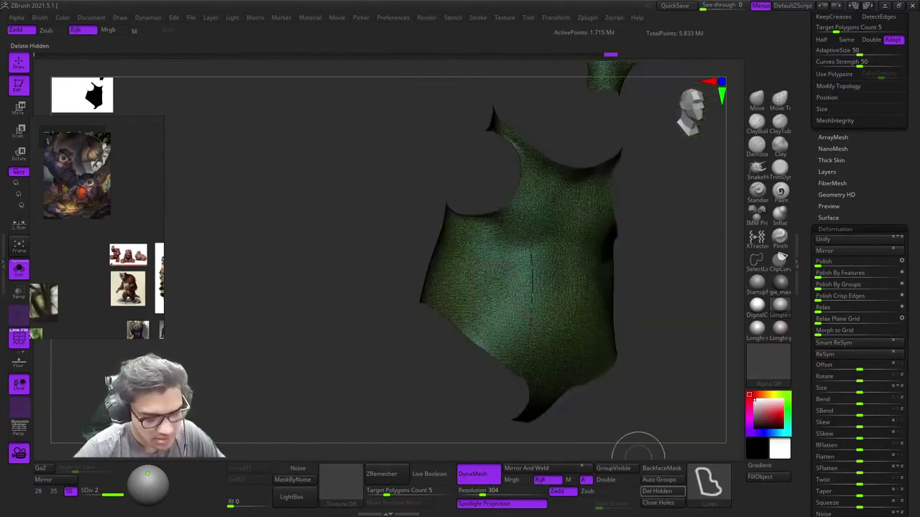
{"action": "left_click", "coordinate": [708, 482]}
{"action": "left_click", "coordinate": [571, 402]}
{"action": "left_click", "coordinate": [682, 291], "text": "ctrl+shift"}
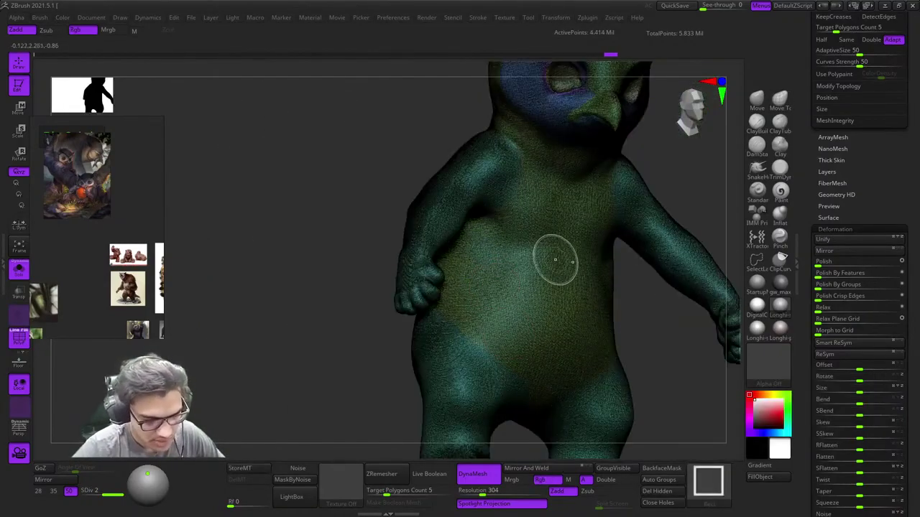
{"action": "left_click", "coordinate": [555, 261], "text": "ctrl+shift"}
{"action": "key", "text": "shift+f"}
{"action": "right_click_drag", "start_coordinate": [564, 251], "coordinate": [606, 231]}
{"action": "key", "text": "f"}
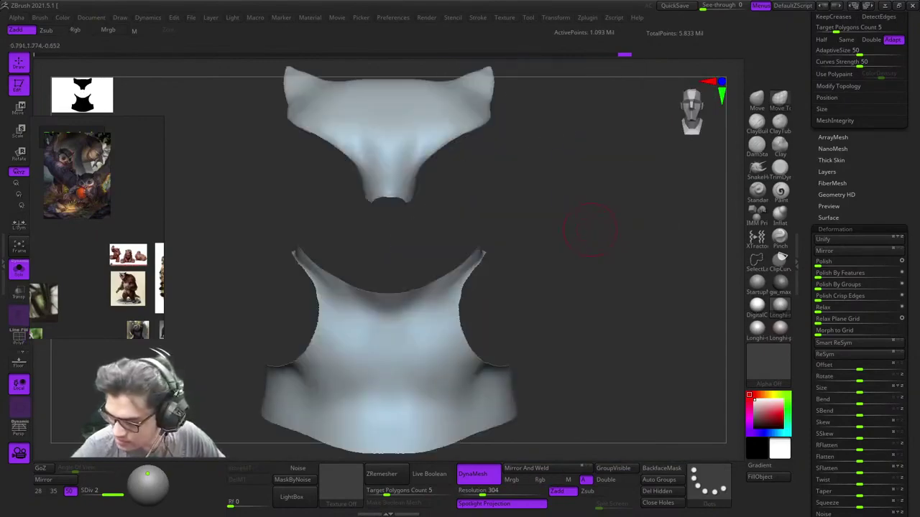
Step: Assign the isolated chest and top of the head to a new polygroup and show the whole creature
{"action": "key", "text": "f"}
{"action": "key", "text": "shift+f"}
{"action": "key", "text": "f"}
{"action": "key", "text": "shift+f"}
{"action": "key", "text": "f"}
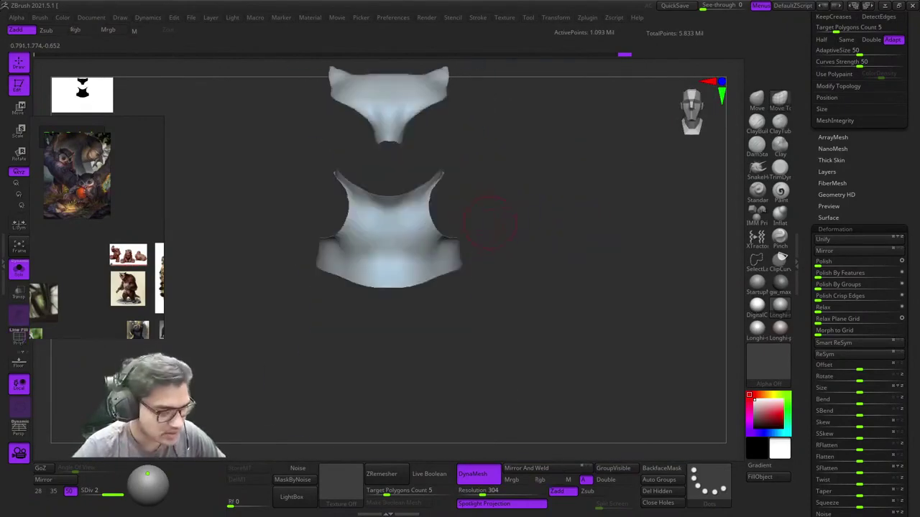
{"action": "right_click_drag", "start_coordinate": [489, 225], "coordinate": [600, 201]}
{"action": "key", "text": "shift+f"}
{"action": "left_click", "coordinate": [601, 201], "text": "ctrl+shift"}
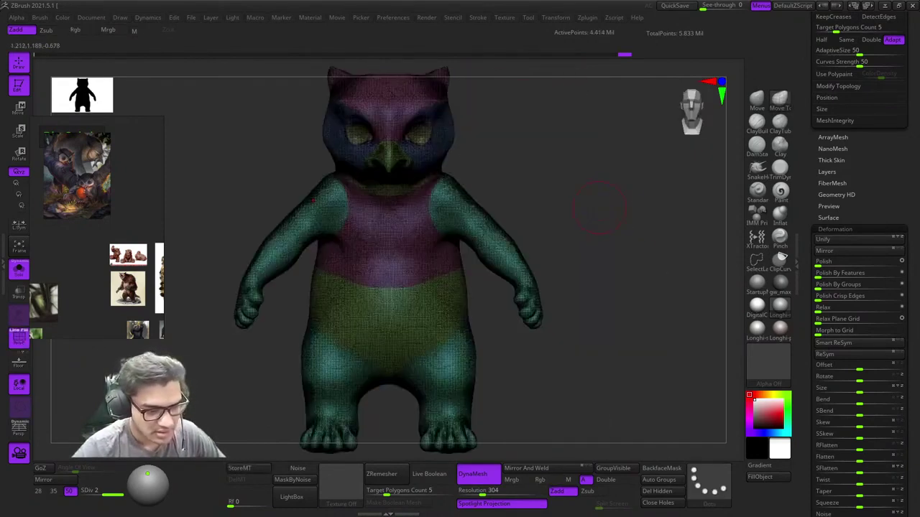
Step: Try masking the body by peaks and valleys with range 4 and coverage 25, inspect the neck, and clear the mask
{"action": "key", "text": "shift+f"}
{"action": "key", "text": "shift+f"}
{"action": "left_click_drag", "start_coordinate": [911, 357], "coordinate": [911, 94]}
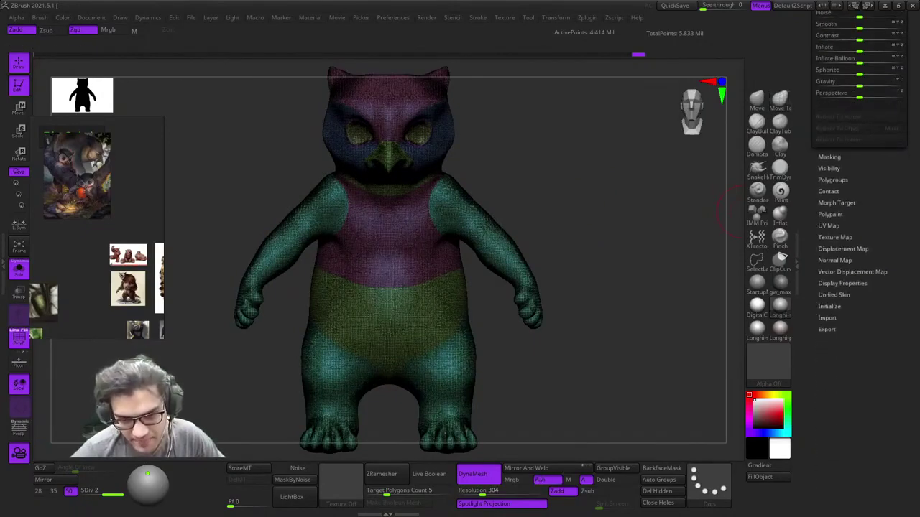
{"action": "left_click_drag", "start_coordinate": [911, 108], "coordinate": [911, 311]}
{"action": "left_click", "coordinate": [835, 111]}
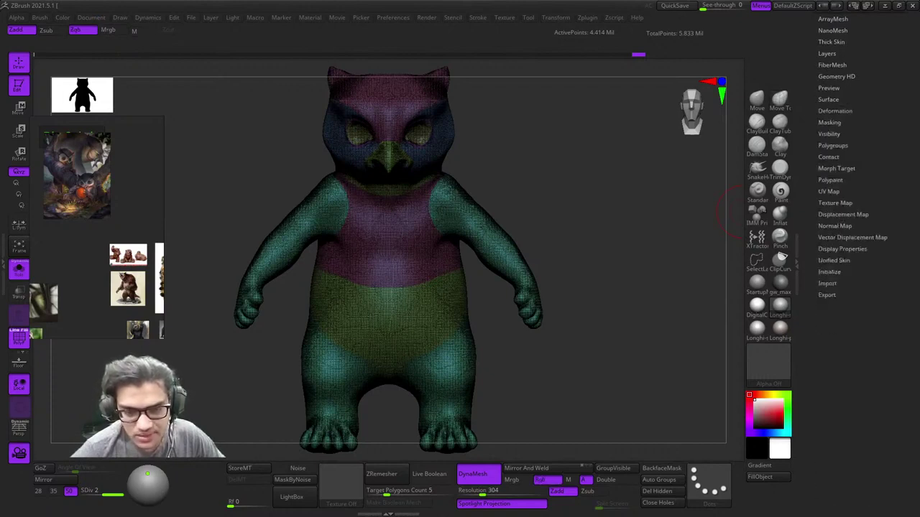
{"action": "left_click", "coordinate": [828, 122]}
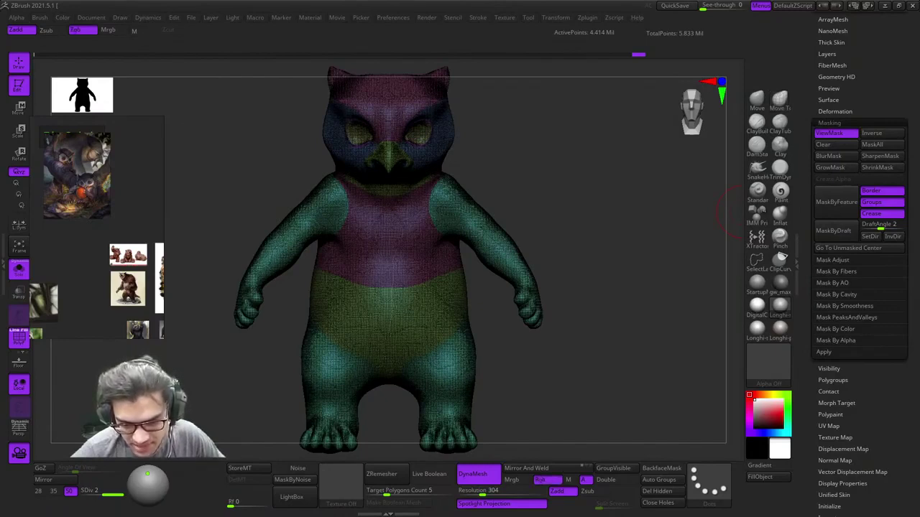
{"action": "left_click", "coordinate": [846, 318]}
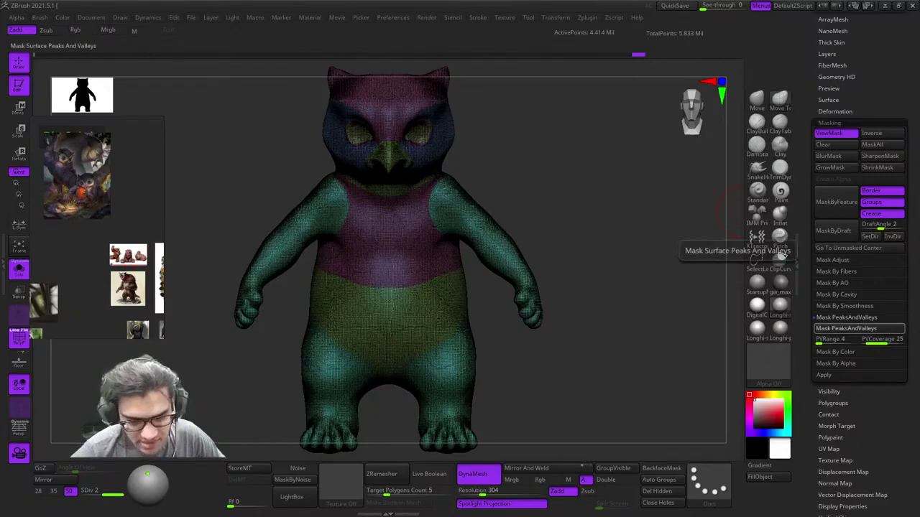
{"action": "left_click", "coordinate": [846, 328]}
{"action": "key", "text": "shift+f"}
{"action": "mouse_move", "coordinate": [525, 184]}
{"action": "right_mouse_down"}
{"action": "mouse_move", "coordinate": [444, 168]}
{"action": "mouse_move", "coordinate": [519, 180]}
{"action": "right_mouse_up"}
{"action": "right_click_drag", "start_coordinate": [519, 180], "coordinate": [525, 296], "text": "ctrl"}
{"action": "right_click_drag", "start_coordinate": [524, 296], "coordinate": [501, 239]}
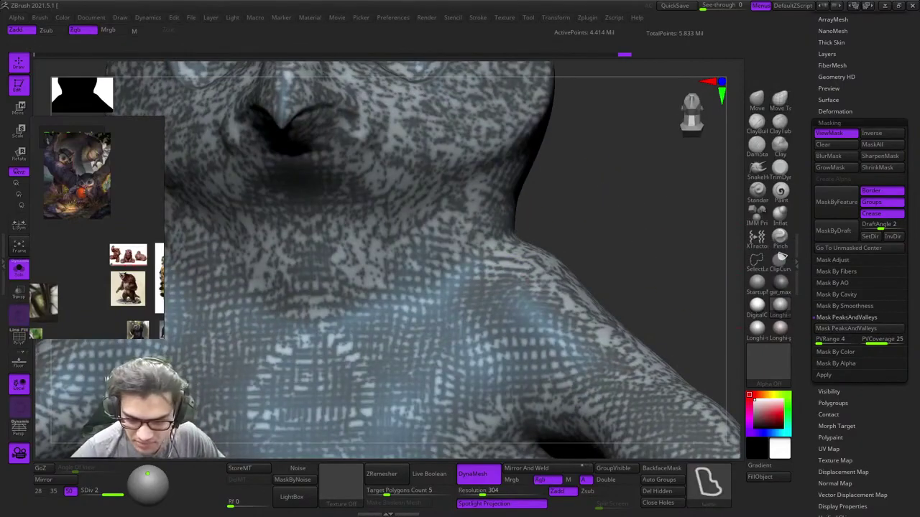
{"action": "left_click_drag", "start_coordinate": [658, 219], "coordinate": [686, 248], "text": "ctrl"}
Step: Open the Mask By Cavity settings and examine the shoulder and neck surface with and without polyframe
{"action": "left_click", "coordinate": [846, 318]}
{"action": "left_click", "coordinate": [837, 295]}
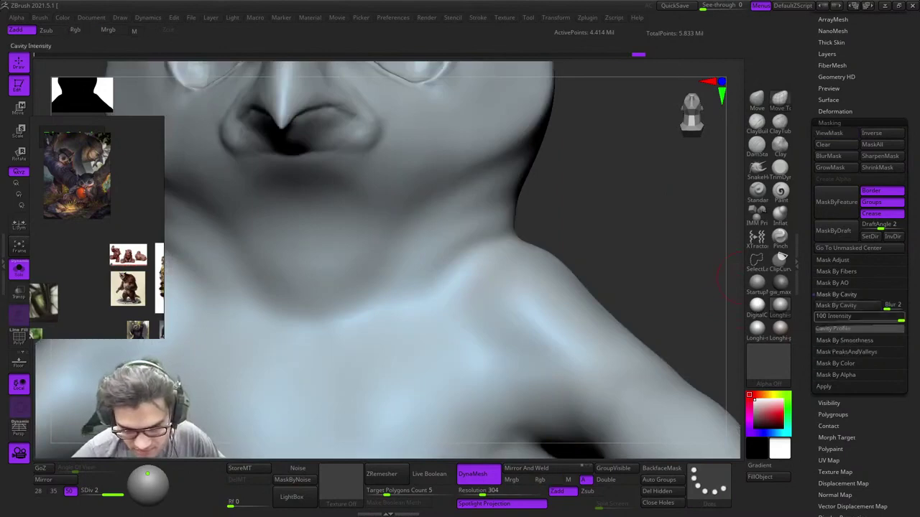
{"action": "right_click_drag", "start_coordinate": [632, 287], "coordinate": [564, 190], "text": "ctrl"}
{"action": "right_click_drag", "start_coordinate": [373, 248], "coordinate": [485, 244]}
{"action": "right_click_drag", "start_coordinate": [485, 244], "coordinate": [528, 281], "text": "ctrl"}
{"action": "key", "text": "shift+f"}
{"action": "right_click_drag", "start_coordinate": [457, 192], "coordinate": [471, 277], "text": "ctrl"}
{"action": "right_click_drag", "start_coordinate": [471, 277], "coordinate": [586, 255]}
{"action": "key", "text": "shift+f"}
{"action": "right_click_drag", "start_coordinate": [586, 255], "coordinate": [523, 248], "text": "ctrl"}
{"action": "key", "text": "shift+f"}
{"action": "key", "text": "f"}
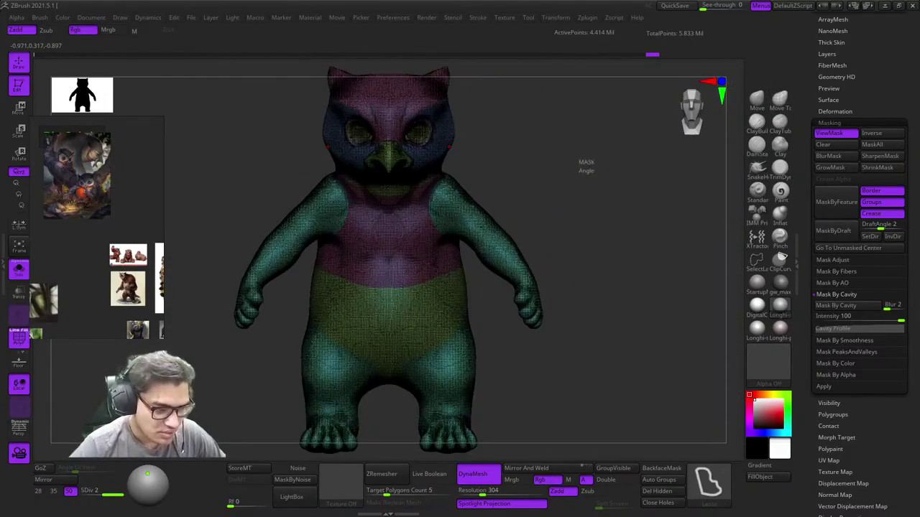
{"action": "right_click_drag", "start_coordinate": [573, 156], "coordinate": [425, 256]}
{"action": "right_click", "coordinate": [425, 256]}
Step: Examine the neck, shoulder and whole body shape from several angles, comparing the bare surface with the polyframe
{"action": "key", "text": "shift+f"}
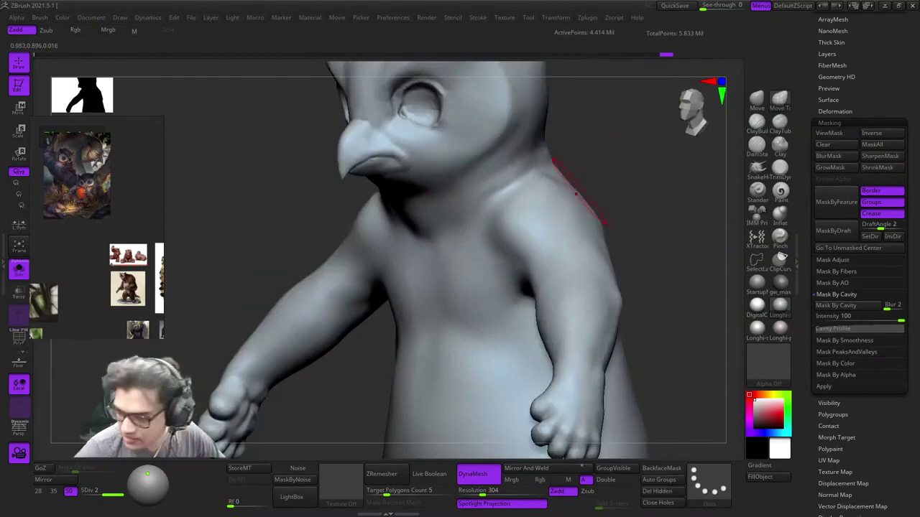
{"action": "right_click_drag", "start_coordinate": [548, 181], "coordinate": [556, 252]}
{"action": "mouse_move", "coordinate": [537, 214]}
{"action": "right_mouse_down"}
{"action": "mouse_move", "coordinate": [529, 251]}
{"action": "mouse_move", "coordinate": [501, 234]}
{"action": "right_mouse_up"}
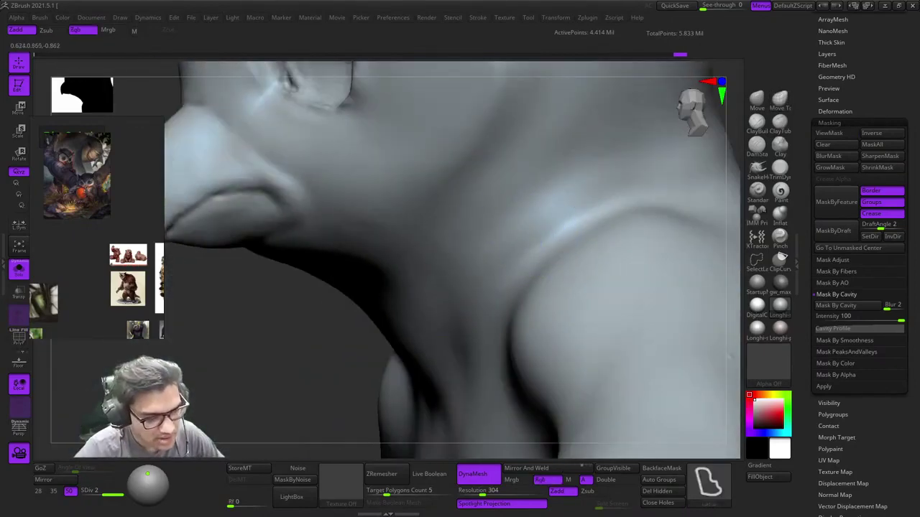
{"action": "right_click_drag", "start_coordinate": [411, 267], "coordinate": [407, 234], "text": "ctrl"}
{"action": "right_click_drag", "start_coordinate": [407, 234], "coordinate": [433, 225]}
{"action": "right_click_drag", "start_coordinate": [455, 288], "coordinate": [482, 279]}
{"action": "key", "text": "shift+f"}
{"action": "key", "text": "shift+f"}
{"action": "key", "text": "f"}
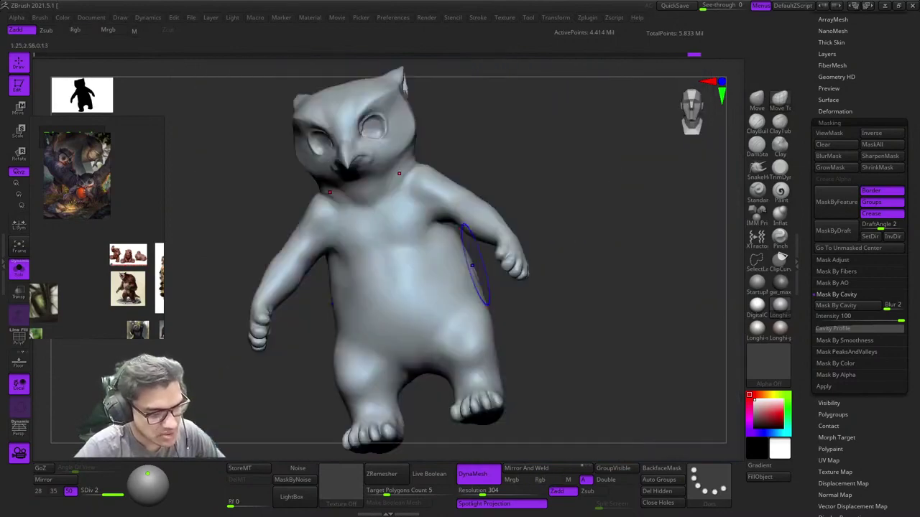
{"action": "key", "text": "shift+f"}
{"action": "key", "text": "shift+f"}
{"action": "right_click_drag", "start_coordinate": [467, 242], "coordinate": [496, 250]}
{"action": "key", "text": "shift+f"}
{"action": "key", "text": "shift+f"}
{"action": "key", "text": "shift+f"}
Step: Isolate the lower belly polygroup and turn polyframe off with its narrow crotch strip in view
{"action": "mouse_move", "coordinate": [496, 250]}
{"action": "right_mouse_down", "text": "ctrl"}
{"action": "mouse_move", "coordinate": [498, 276]}
{"action": "mouse_move", "coordinate": [500, 263]}
{"action": "right_mouse_up", "text": "ctrl"}
{"action": "left_click", "coordinate": [500, 263], "text": "ctrl+shift"}
{"action": "key", "text": "shift+f"}
{"action": "key", "text": "shift+f"}
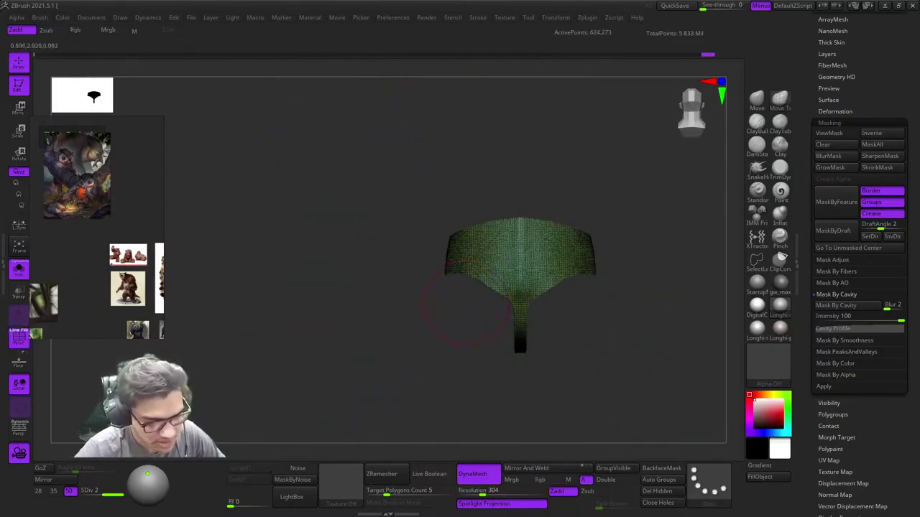
{"action": "right_click_drag", "start_coordinate": [428, 302], "coordinate": [482, 286]}
{"action": "key", "text": "shift+f"}
{"action": "key", "text": "shift+f"}
{"action": "key", "text": "shift+f"}
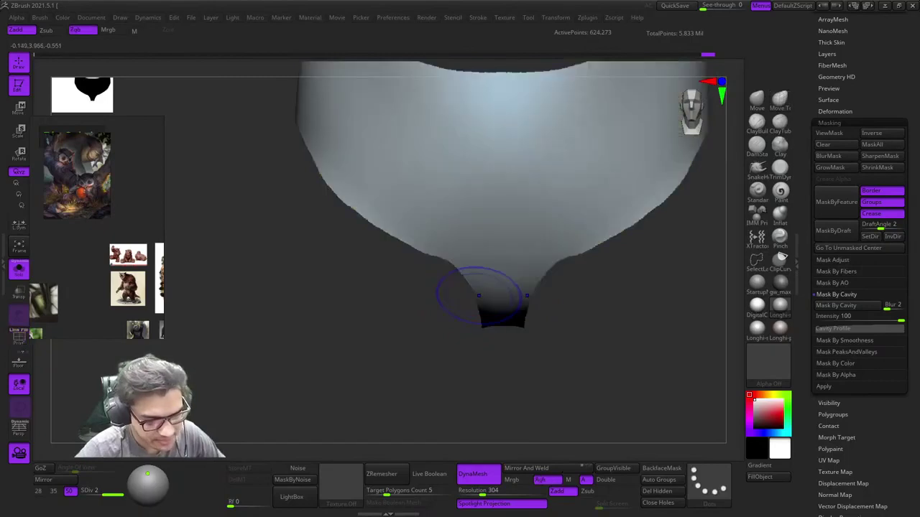
Step: Set the selection stroke to Lasso and hide the narrow crotch strip below the isolated lower belly
{"action": "left_click", "coordinate": [709, 481], "text": "ctrl+shift"}
{"action": "left_click", "coordinate": [708, 401], "text": "ctrl+shift"}
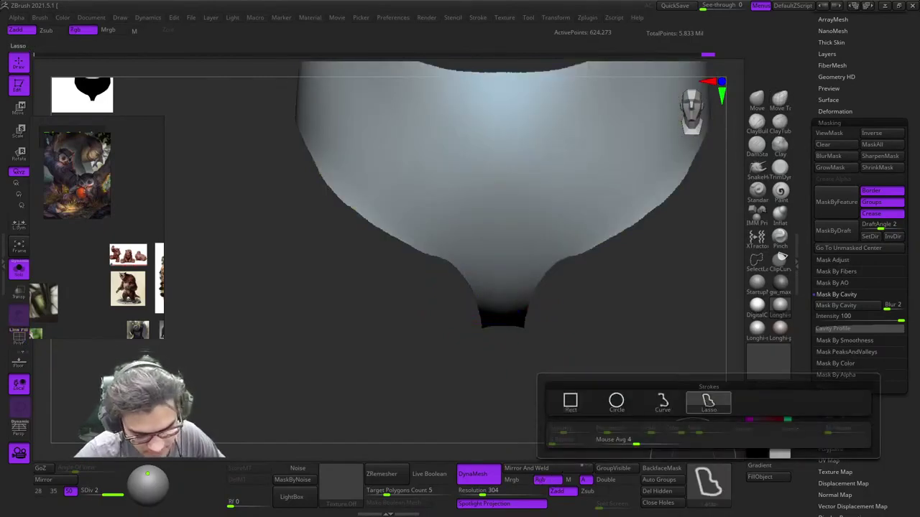
{"action": "mouse_move", "coordinate": [413, 372]}
{"action": "left_mouse_down", "text": "ctrl+shift"}
{"action": "mouse_move", "coordinate": [606, 273]}
{"action": "mouse_move", "coordinate": [583, 254]}
{"action": "mouse_move", "coordinate": [498, 270]}
{"action": "mouse_move", "coordinate": [315, 219]}
{"action": "left_mouse_up", "text": "ctrl+shift"}
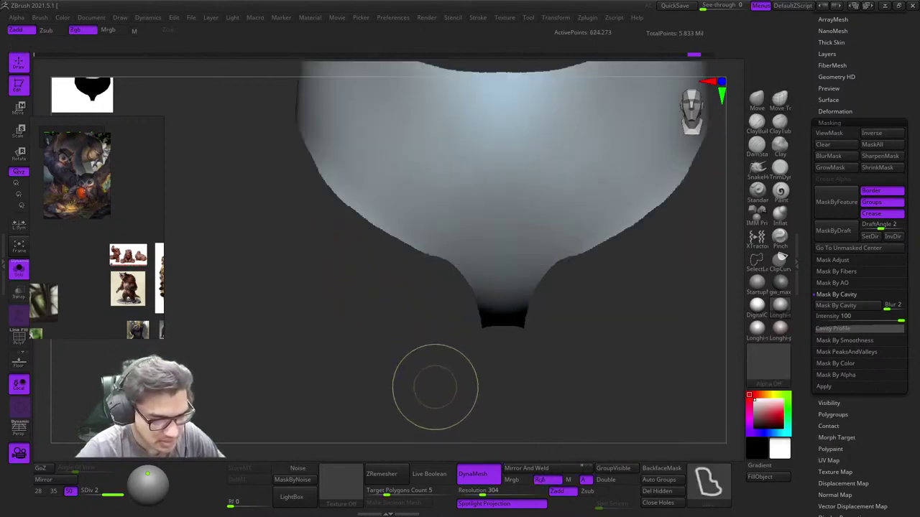
{"action": "mouse_move", "coordinate": [531, 266]}
{"action": "left_mouse_down", "text": "ctrl+alt+shift"}
{"action": "mouse_move", "coordinate": [607, 355]}
{"action": "mouse_move", "coordinate": [580, 299]}
{"action": "left_mouse_up", "text": "ctrl+alt+shift"}
{"action": "left_click_drag", "start_coordinate": [580, 300], "coordinate": [442, 285], "text": "alt"}
{"action": "mouse_move", "coordinate": [442, 285]}
{"action": "right_mouse_down", "text": "ctrl"}
{"action": "mouse_move", "coordinate": [464, 327]}
{"action": "mouse_move", "coordinate": [474, 302]}
{"action": "right_mouse_up", "text": "ctrl"}
{"action": "left_click_drag", "start_coordinate": [411, 285], "coordinate": [551, 289], "text": "ctrl+alt+shift"}
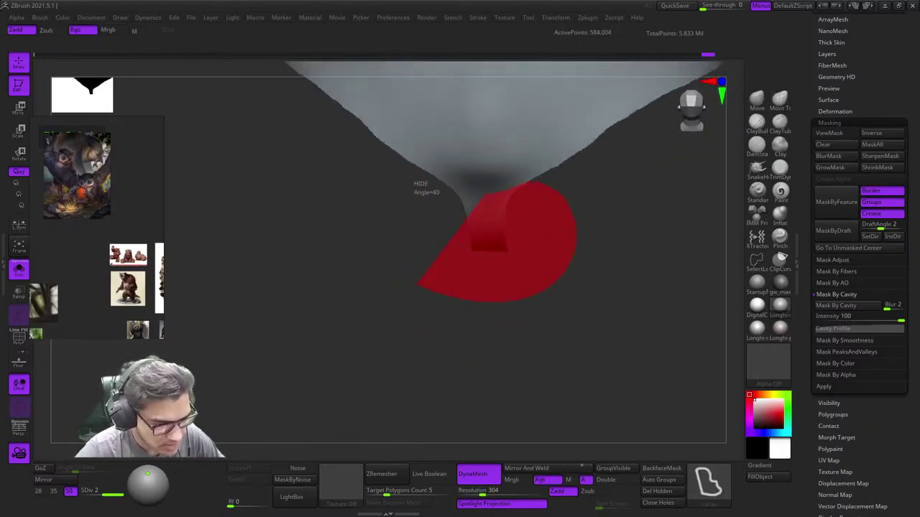
{"action": "left_click_drag", "start_coordinate": [484, 195], "coordinate": [452, 198], "text": "ctrl+alt+shift"}
{"action": "mouse_move", "coordinate": [405, 253]}
{"action": "right_mouse_down"}
{"action": "mouse_move", "coordinate": [552, 291]}
{"action": "mouse_move", "coordinate": [559, 257]}
{"action": "right_mouse_up"}
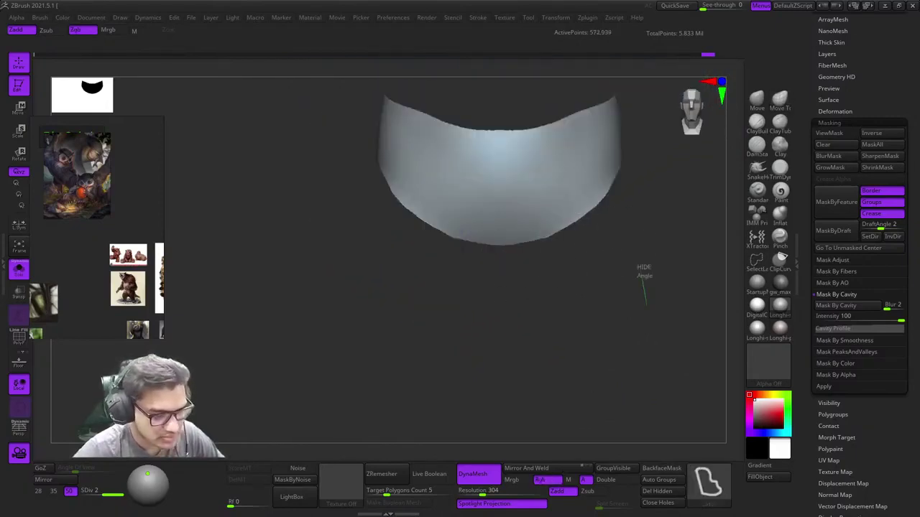
Step: Give the trimmed lower belly patch its own polygroup and show the whole body again
{"action": "left_click_drag", "start_coordinate": [647, 305], "coordinate": [646, 311], "text": "ctrl+shift"}
{"action": "right_click_drag", "start_coordinate": [557, 287], "coordinate": [546, 219]}
{"action": "key", "text": "shift+f"}
{"action": "mouse_move", "coordinate": [542, 352]}
{"action": "right_mouse_down"}
{"action": "mouse_move", "coordinate": [577, 280]}
{"action": "mouse_move", "coordinate": [535, 342]}
{"action": "right_mouse_up"}
{"action": "left_click_drag", "start_coordinate": [513, 286], "coordinate": [516, 291], "text": "ctrl+shift"}
{"action": "right_click_drag", "start_coordinate": [515, 291], "coordinate": [503, 235]}
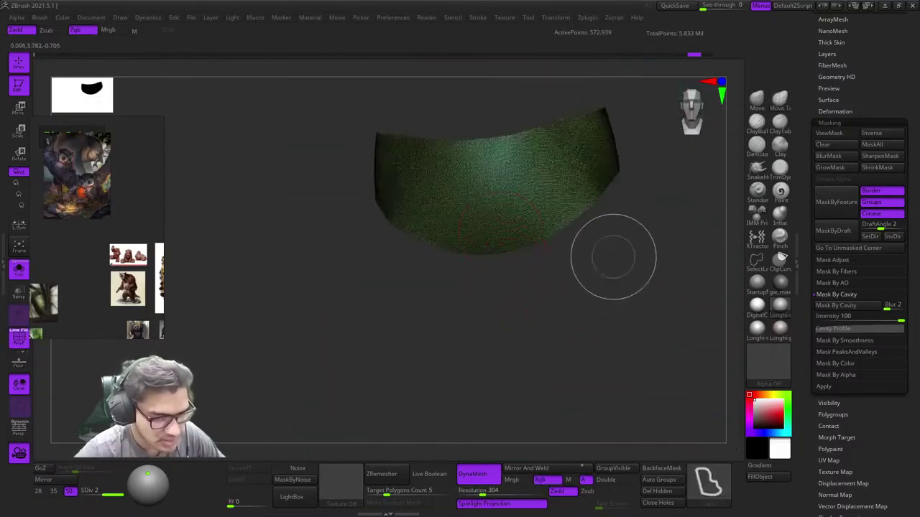
{"action": "left_click", "coordinate": [659, 219], "text": "ctrl+shift"}
{"action": "key", "text": "shift+f"}
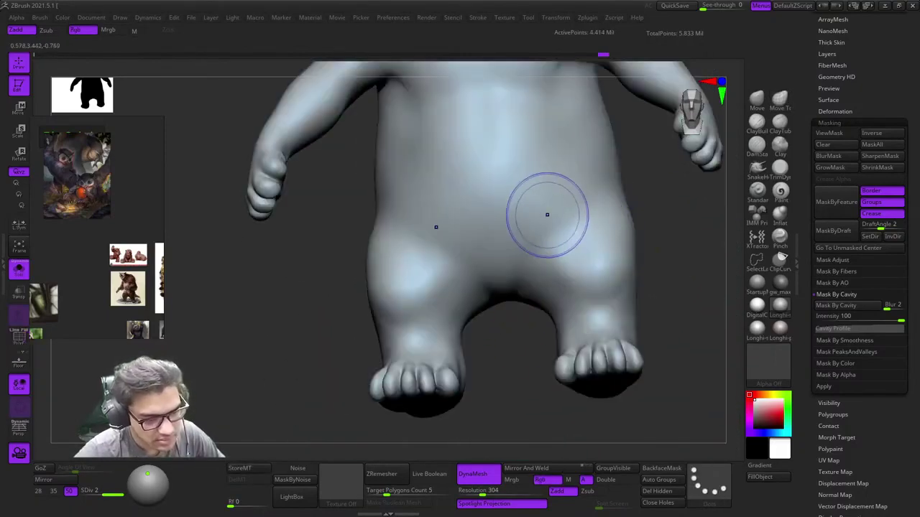
Step: Inspect the crotch and legs with and without the polyframe, and switch to the Move Topological brush
{"action": "key", "text": "shift+f"}
{"action": "key", "text": "f"}
{"action": "key", "text": "shift+f"}
{"action": "mouse_move", "coordinate": [407, 289]}
{"action": "right_mouse_down"}
{"action": "mouse_move", "coordinate": [399, 327]}
{"action": "mouse_move", "coordinate": [413, 395]}
{"action": "right_mouse_up"}
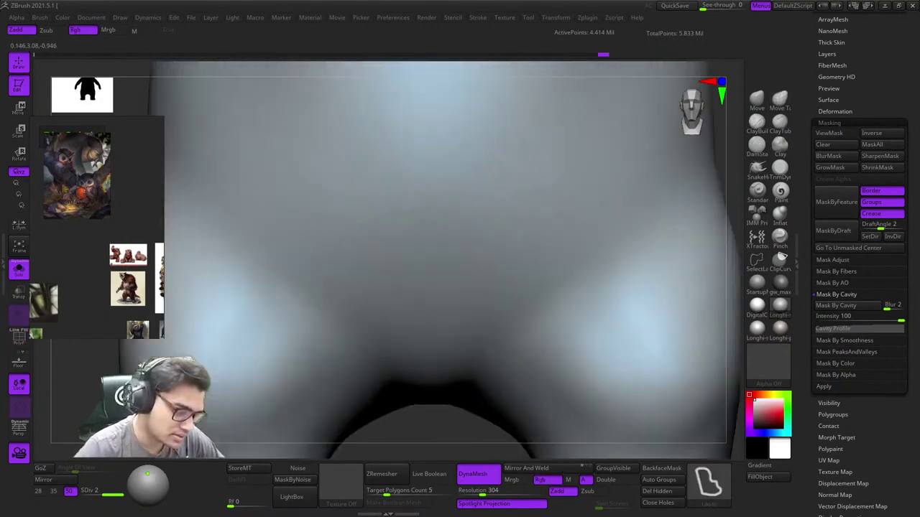
{"action": "key", "text": "shift+f"}
{"action": "mouse_move", "coordinate": [439, 349]}
{"action": "right_mouse_down"}
{"action": "mouse_move", "coordinate": [468, 252]}
{"action": "mouse_move", "coordinate": [460, 299]}
{"action": "right_mouse_up"}
{"action": "key", "text": "b"}
{"action": "key", "text": "m"}
{"action": "key", "text": "t"}
{"action": "key", "text": "space"}
{"action": "key", "text": "shift+f"}
{"action": "key", "text": "shift+f"}
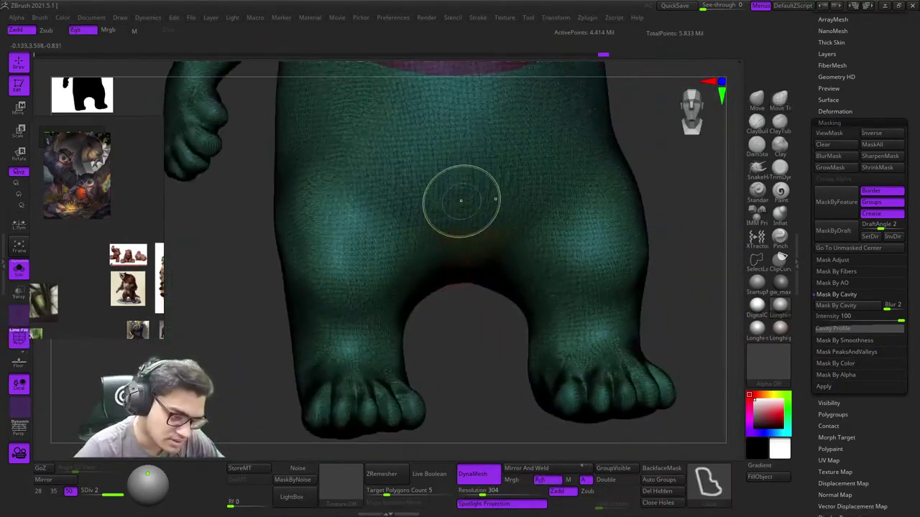
Step: Regroup the lower belly and crotch area so its polygroup is distinct from the legs, and show the whole body
{"action": "left_click", "coordinate": [462, 201], "text": "ctrl+shift"}
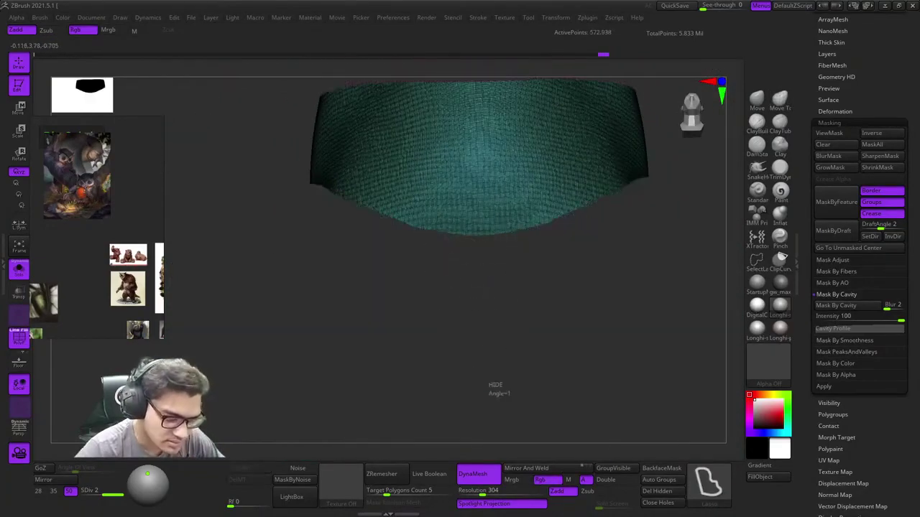
{"action": "left_click_drag", "start_coordinate": [483, 367], "coordinate": [489, 377], "text": "ctrl+shift"}
{"action": "left_click", "coordinate": [479, 283], "text": "ctrl+shift"}
{"action": "right_click_drag", "start_coordinate": [480, 283], "coordinate": [479, 240]}
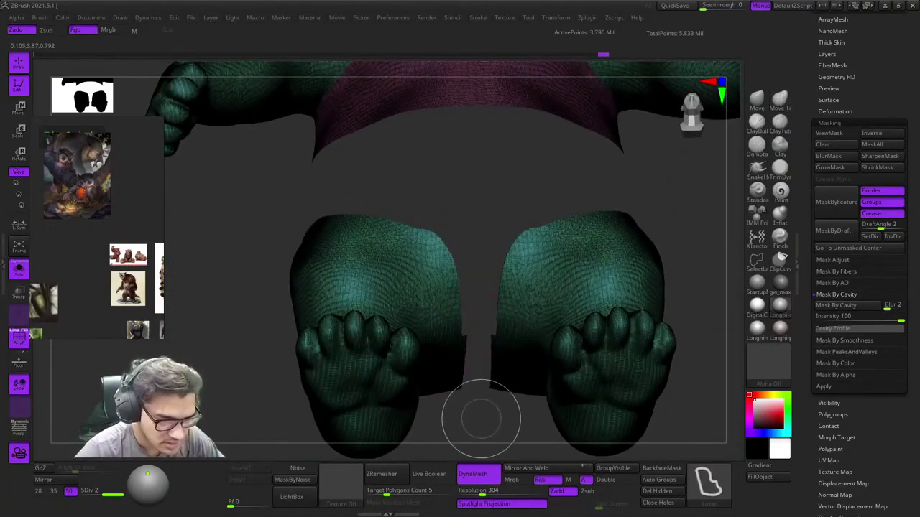
{"action": "left_click_drag", "start_coordinate": [478, 419], "coordinate": [488, 431], "text": "ctrl+shift"}
{"action": "mouse_move", "coordinate": [483, 417]}
{"action": "right_mouse_down"}
{"action": "mouse_move", "coordinate": [481, 374]}
{"action": "mouse_move", "coordinate": [462, 373]}
{"action": "mouse_move", "coordinate": [464, 251]}
{"action": "mouse_move", "coordinate": [466, 327]}
{"action": "right_mouse_up"}
{"action": "key", "text": "shift+f"}
{"action": "right_click_drag", "start_coordinate": [466, 327], "coordinate": [466, 365], "text": "ctrl"}
{"action": "right_click_drag", "start_coordinate": [466, 365], "coordinate": [479, 316]}
{"action": "mouse_move", "coordinate": [413, 284]}
{"action": "right_mouse_down", "text": "ctrl"}
{"action": "mouse_move", "coordinate": [441, 318]}
{"action": "mouse_move", "coordinate": [482, 328]}
{"action": "mouse_move", "coordinate": [460, 295]}
{"action": "mouse_move", "coordinate": [546, 265]}
{"action": "right_mouse_up", "text": "ctrl"}
{"action": "left_click", "coordinate": [632, 233], "text": "ctrl+shift"}
{"action": "key", "text": "shift+f"}
{"action": "key", "text": "f"}
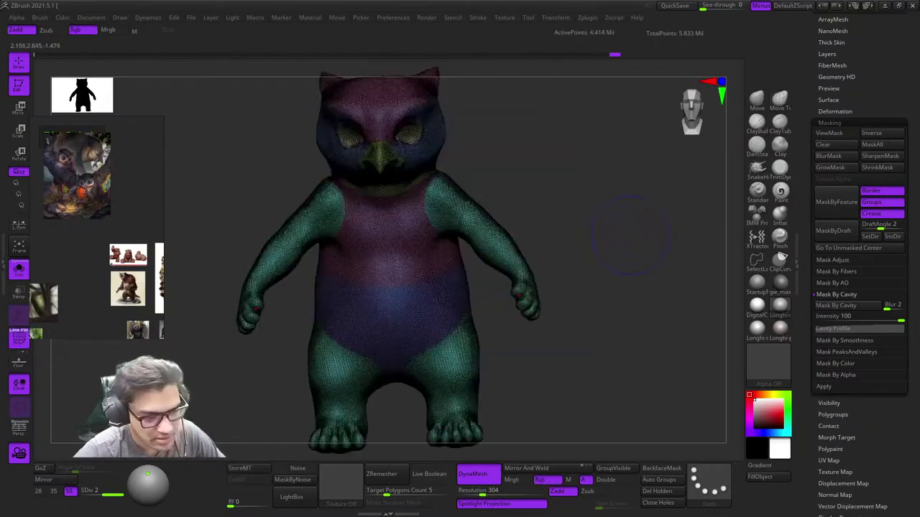
Step: Review the full body without the polyframe and save the file
{"action": "key", "text": "shift+f"}
{"action": "left_click_drag", "start_coordinate": [806, 237], "coordinate": [806, 291]}
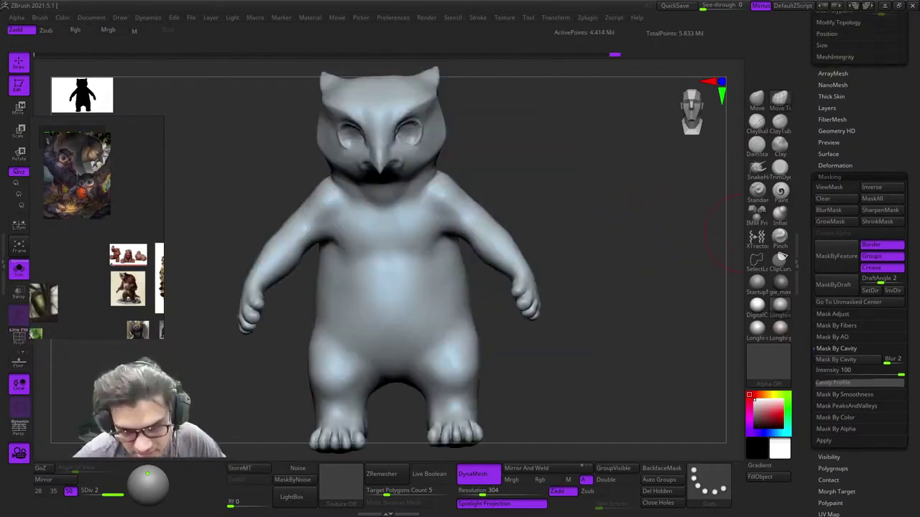
{"action": "left_click_drag", "start_coordinate": [806, 237], "coordinate": [806, 456]}
{"action": "right_click_drag", "start_coordinate": [590, 189], "coordinate": [603, 194]}
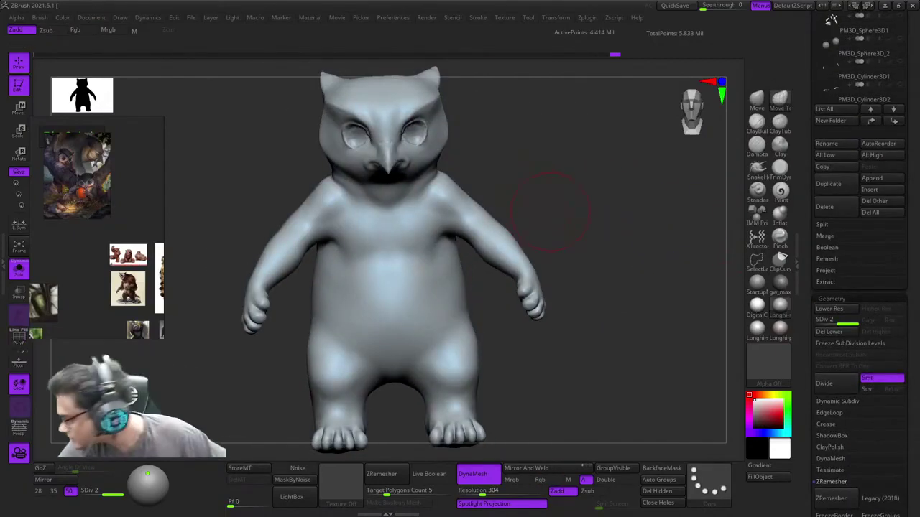
{"action": "mouse_move", "coordinate": [551, 211]}
{"action": "right_mouse_down"}
{"action": "mouse_move", "coordinate": [546, 169]}
{"action": "mouse_move", "coordinate": [496, 172]}
{"action": "mouse_move", "coordinate": [582, 173]}
{"action": "right_mouse_up"}
{"action": "key", "text": "shift+f"}
{"action": "key", "text": "shift+f"}
{"action": "right_click_drag", "start_coordinate": [582, 173], "coordinate": [597, 133], "text": "ctrl"}
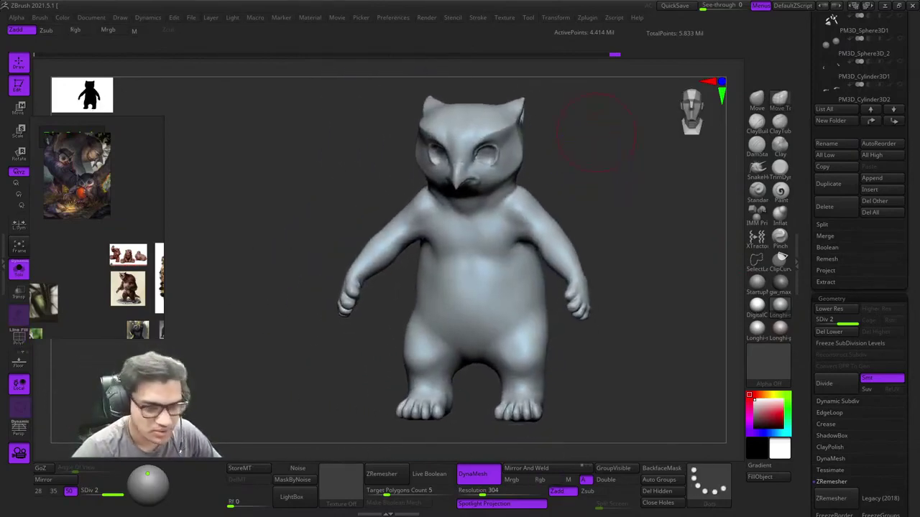
{"action": "left_click_drag", "start_coordinate": [911, 180], "coordinate": [911, 452]}
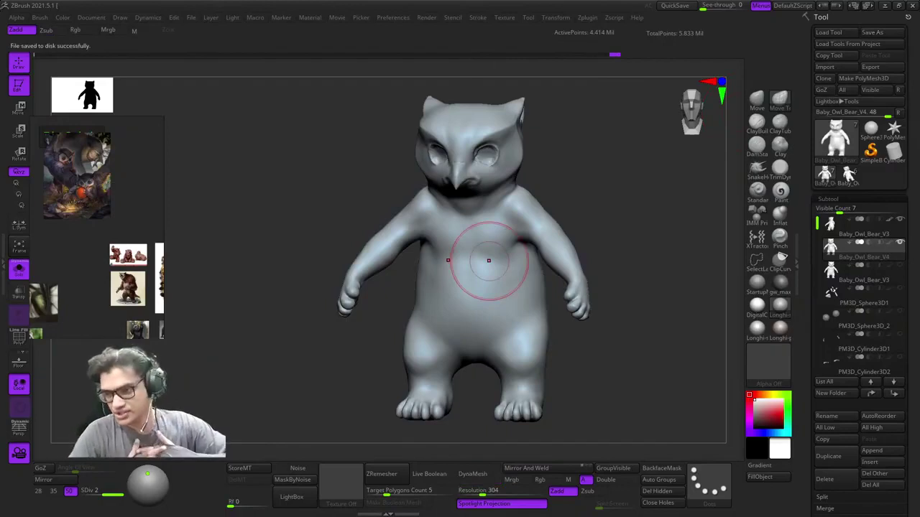
Step: Examine the polygroup boundaries on the head, chest and whole body from the front and three-quarter view
{"action": "key", "text": "shift+f"}
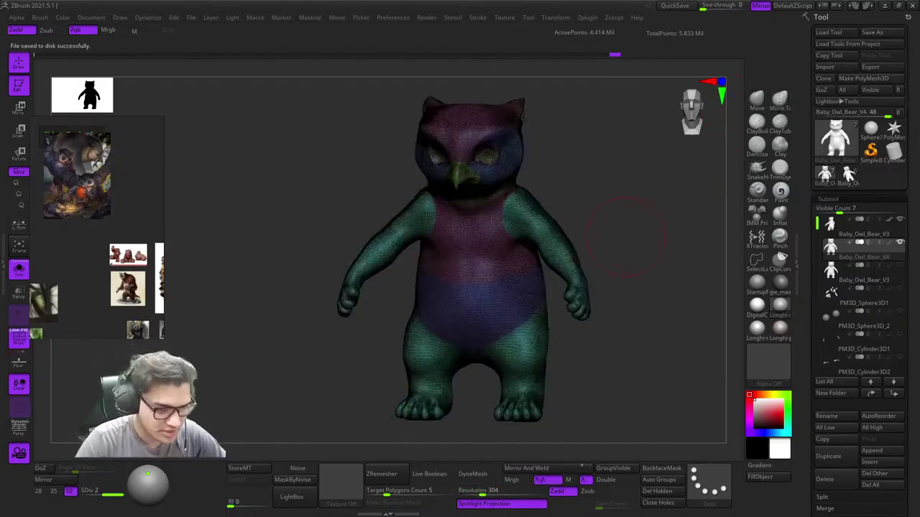
{"action": "right_click_drag", "start_coordinate": [637, 222], "coordinate": [560, 212], "text": "shift"}
{"action": "key", "text": "space"}
{"action": "right_click_drag", "start_coordinate": [459, 203], "coordinate": [573, 196], "text": "ctrl"}
{"action": "key", "text": "shift+f"}
{"action": "key", "text": "shift+f"}
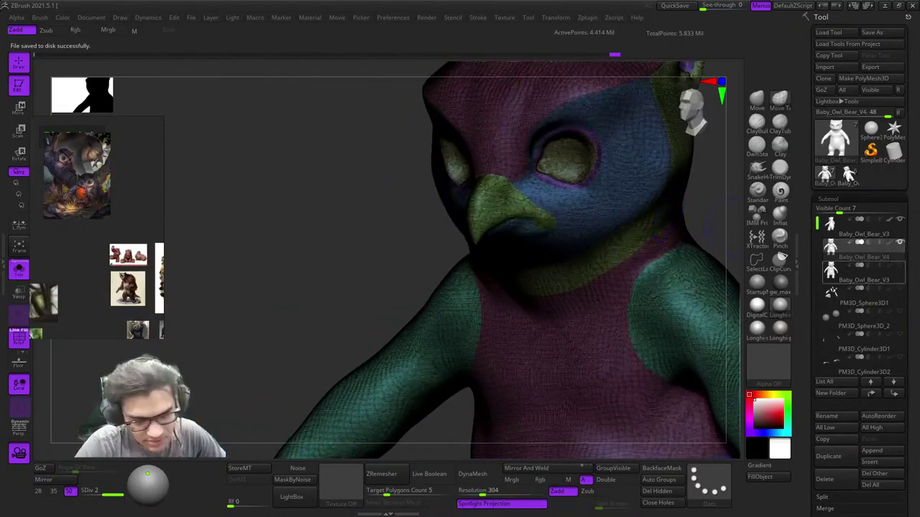
{"action": "key", "text": "shift+f"}
{"action": "key", "text": "f"}
{"action": "key", "text": "shift+f"}
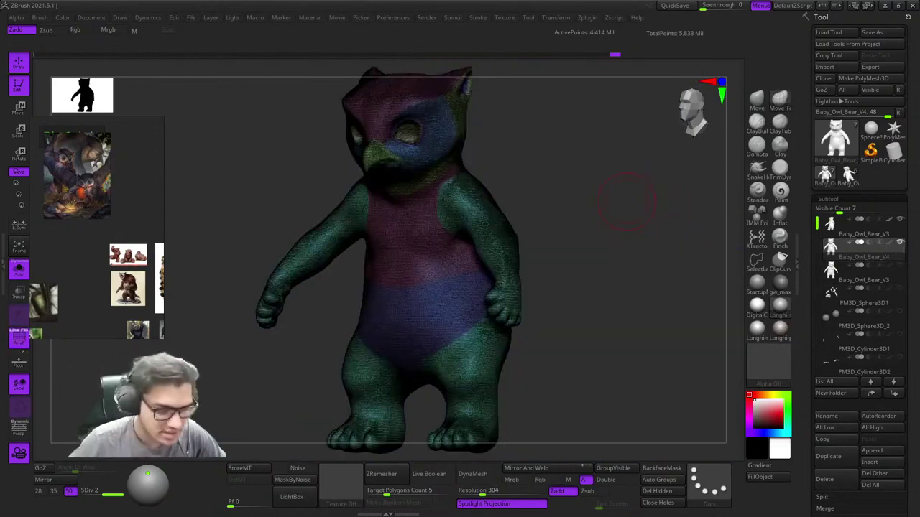
Step: Mask the toes on both feet with a lasso selection
{"action": "right_click_drag", "start_coordinate": [534, 271], "coordinate": [568, 287]}
{"action": "key", "text": "shift+f"}
{"action": "right_click_drag", "start_coordinate": [487, 301], "coordinate": [371, 286]}
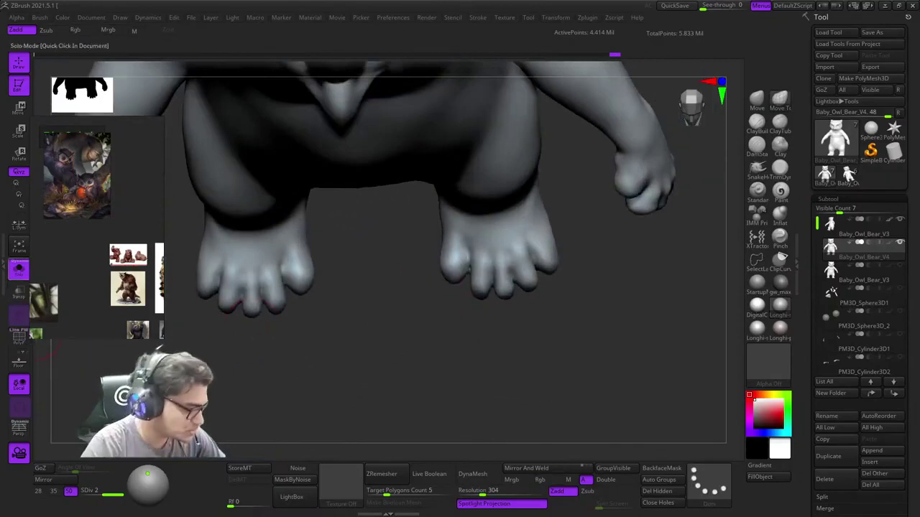
{"action": "key", "text": "shift+f"}
{"action": "key", "text": "shift+f"}
{"action": "right_click_drag", "start_coordinate": [442, 307], "coordinate": [425, 320]}
{"action": "mouse_move", "coordinate": [425, 320]}
{"action": "right_mouse_down", "text": "ctrl"}
{"action": "mouse_move", "coordinate": [428, 345]}
{"action": "mouse_move", "coordinate": [460, 347]}
{"action": "right_mouse_up", "text": "ctrl"}
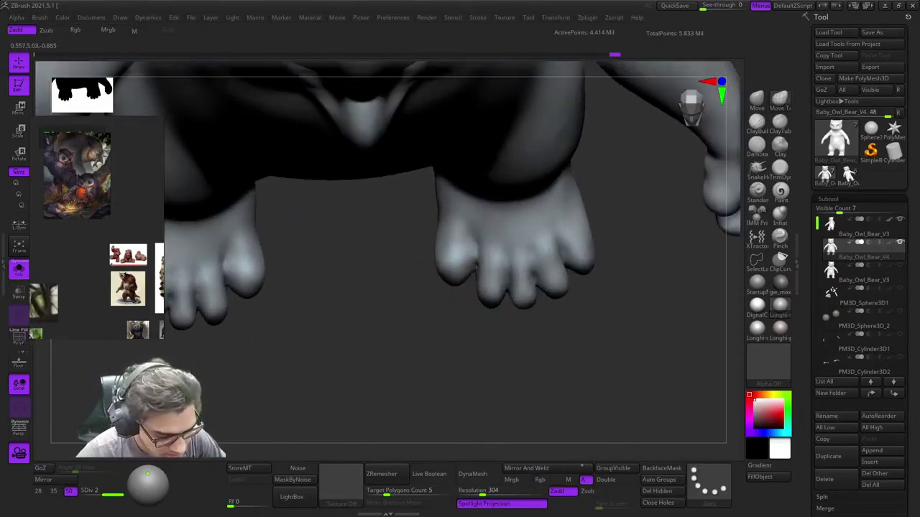
{"action": "mouse_move", "coordinate": [435, 359]}
{"action": "left_mouse_down", "text": "ctrl"}
{"action": "mouse_move", "coordinate": [643, 256]}
{"action": "mouse_move", "coordinate": [591, 239]}
{"action": "left_mouse_up", "text": "ctrl"}
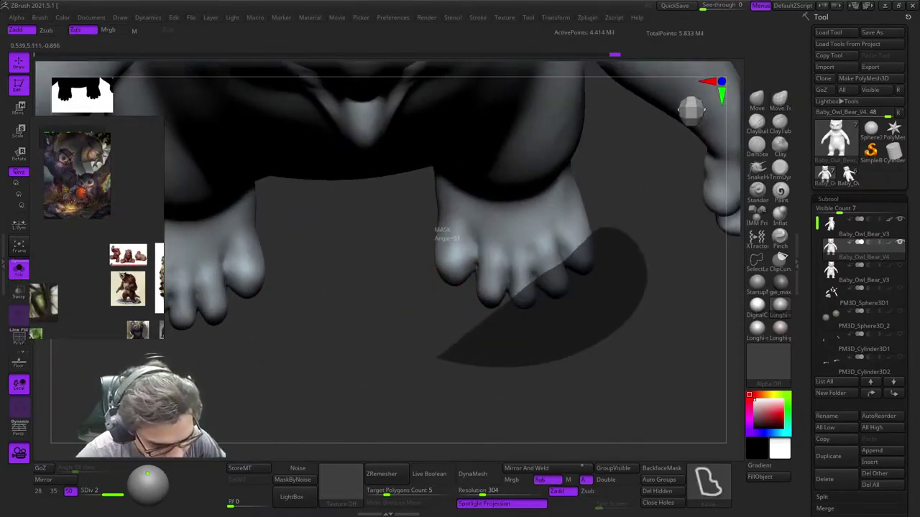
{"action": "left_click_drag", "start_coordinate": [490, 269], "coordinate": [355, 269], "text": "ctrl"}
Step: Turn the masked toes into a new polygroup and isolate it with the polyframe on
{"action": "mouse_move", "coordinate": [367, 309]}
{"action": "right_mouse_down"}
{"action": "mouse_move", "coordinate": [374, 194]}
{"action": "mouse_move", "coordinate": [392, 155]}
{"action": "right_mouse_up"}
{"action": "right_click_drag", "start_coordinate": [446, 121], "coordinate": [454, 176], "text": "alt"}
{"action": "key", "text": "ctrl+w"}
{"action": "key", "text": "shift+f"}
{"action": "left_click", "coordinate": [487, 227], "text": "ctrl+shift"}
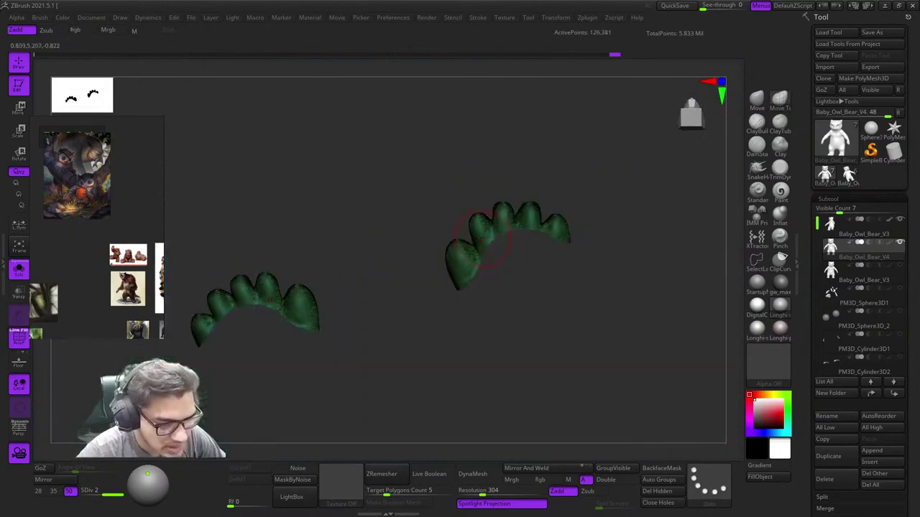
Step: Hide the webbing between the big toe and second toe and between the second and third toes
{"action": "key", "text": "shift+f"}
{"action": "right_click_drag", "start_coordinate": [480, 264], "coordinate": [471, 251]}
{"action": "right_click_drag", "start_coordinate": [471, 209], "coordinate": [495, 306]}
{"action": "mouse_move", "coordinate": [453, 194]}
{"action": "right_mouse_down", "text": "alt"}
{"action": "mouse_move", "coordinate": [482, 256]}
{"action": "mouse_move", "coordinate": [471, 265]}
{"action": "mouse_move", "coordinate": [449, 258]}
{"action": "mouse_move", "coordinate": [457, 282]}
{"action": "right_mouse_up", "text": "alt"}
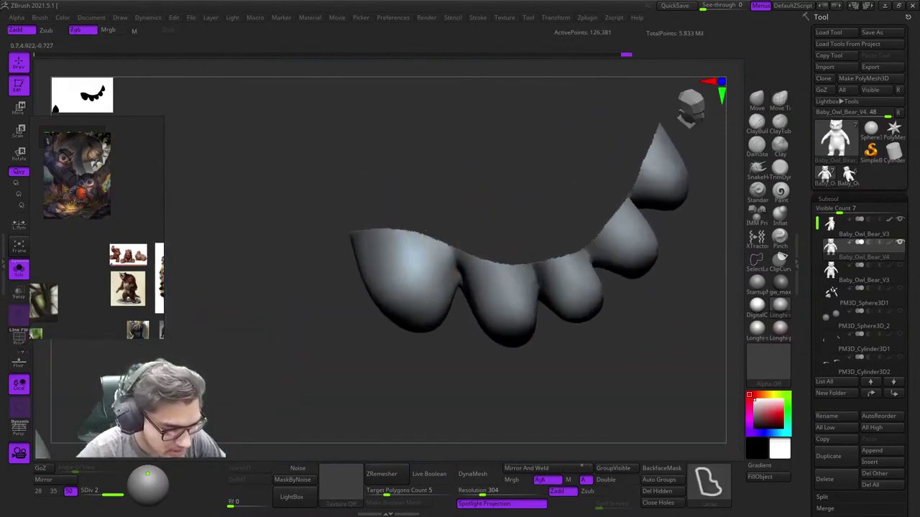
{"action": "left_click_drag", "start_coordinate": [447, 232], "coordinate": [457, 195], "text": "ctrl"}
{"action": "key", "text": "ctrl+z"}
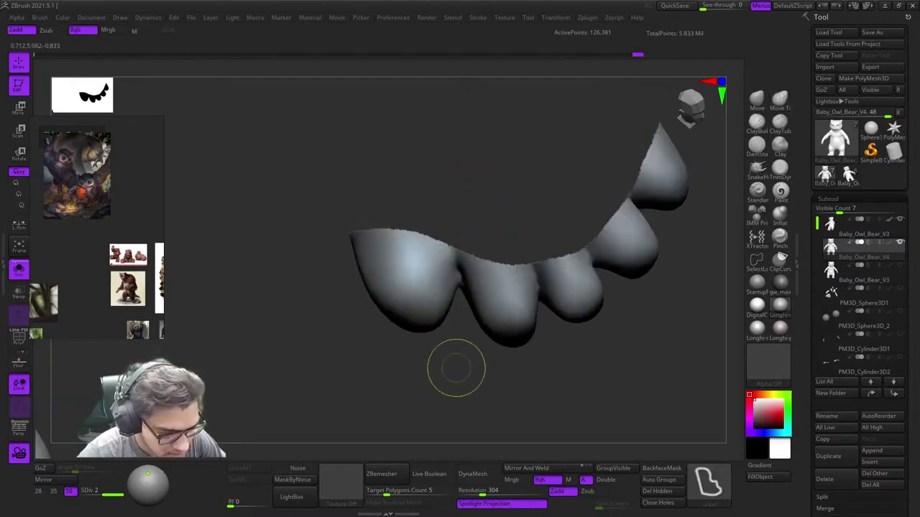
{"action": "left_click_drag", "start_coordinate": [451, 235], "coordinate": [454, 232], "text": "ctrl+alt+shift"}
{"action": "right_click_drag", "start_coordinate": [499, 251], "coordinate": [477, 258]}
{"action": "left_click_drag", "start_coordinate": [485, 202], "coordinate": [484, 204], "text": "ctrl+alt+shift"}
Step: Hide the webbing joining the third, fourth and fifth toes so that all toes are separate pieces
{"action": "right_click_drag", "start_coordinate": [501, 237], "coordinate": [440, 256], "text": "alt"}
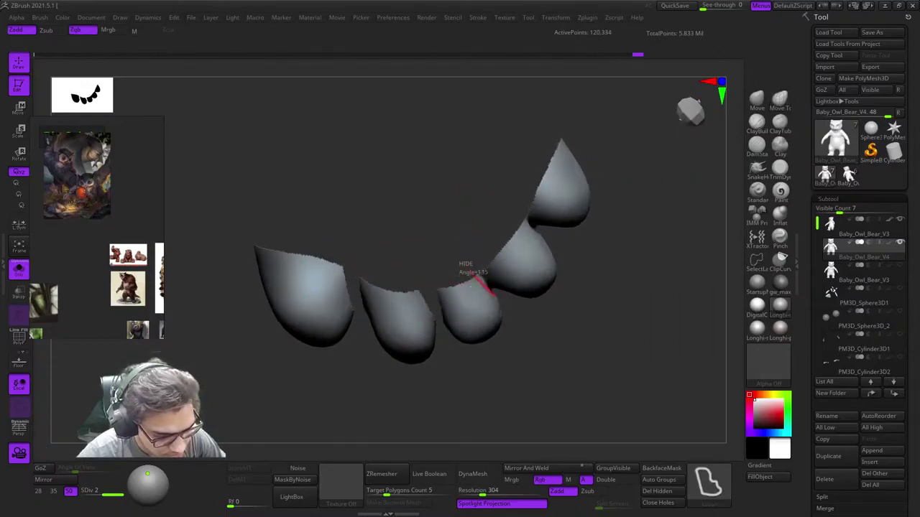
{"action": "left_click_drag", "start_coordinate": [471, 286], "coordinate": [469, 279], "text": "ctrl+alt+shift"}
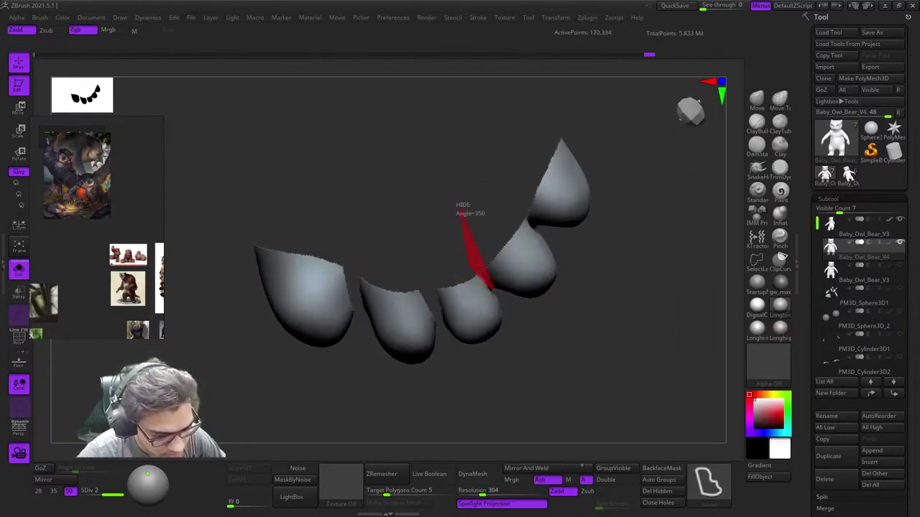
{"action": "left_click_drag", "start_coordinate": [459, 210], "coordinate": [461, 209], "text": "ctrl+alt+shift"}
{"action": "right_click_drag", "start_coordinate": [516, 220], "coordinate": [483, 259], "text": "alt"}
{"action": "left_click_drag", "start_coordinate": [483, 261], "coordinate": [485, 262], "text": "ctrl+alt+shift"}
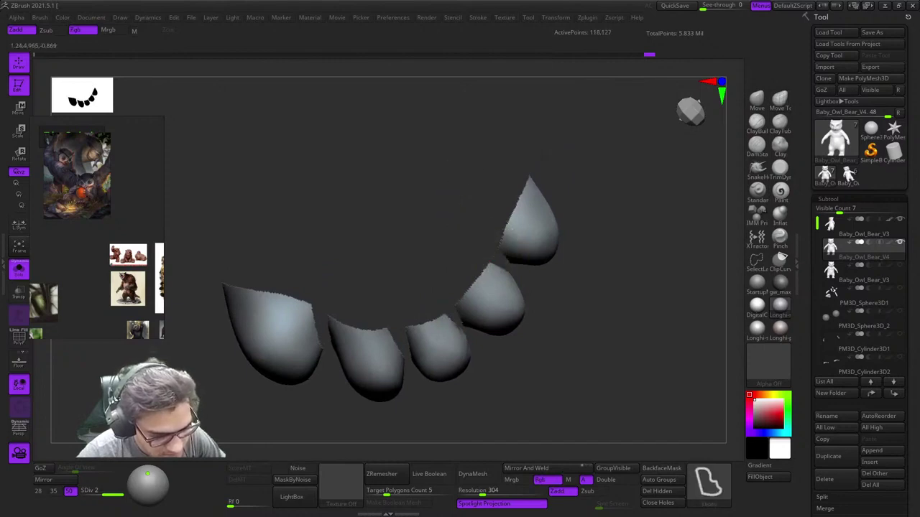
Step: Invert the visibility to show the body with the toe webbing, and set the selection stroke to Rect
{"action": "right_click_drag", "start_coordinate": [499, 255], "coordinate": [471, 236], "text": "ctrl"}
{"action": "mouse_move", "coordinate": [523, 368]}
{"action": "right_mouse_down"}
{"action": "mouse_move", "coordinate": [577, 298]}
{"action": "mouse_move", "coordinate": [651, 281]}
{"action": "mouse_move", "coordinate": [597, 253]}
{"action": "right_mouse_up"}
{"action": "left_click_drag", "start_coordinate": [507, 350], "coordinate": [530, 359], "text": "ctrl+shift"}
{"action": "left_click", "coordinate": [708, 486], "text": "ctrl+shift"}
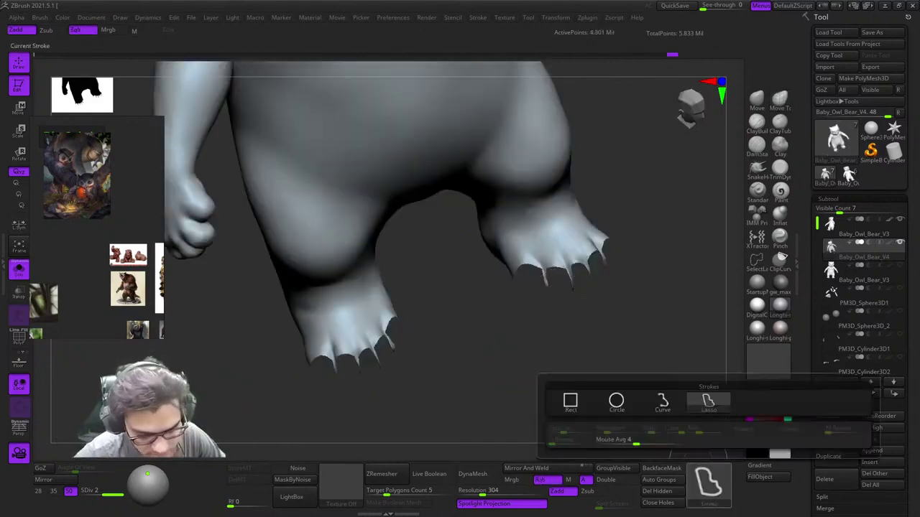
{"action": "left_click", "coordinate": [570, 403], "text": "ctrl+shift"}
{"action": "key", "text": "shift+f"}
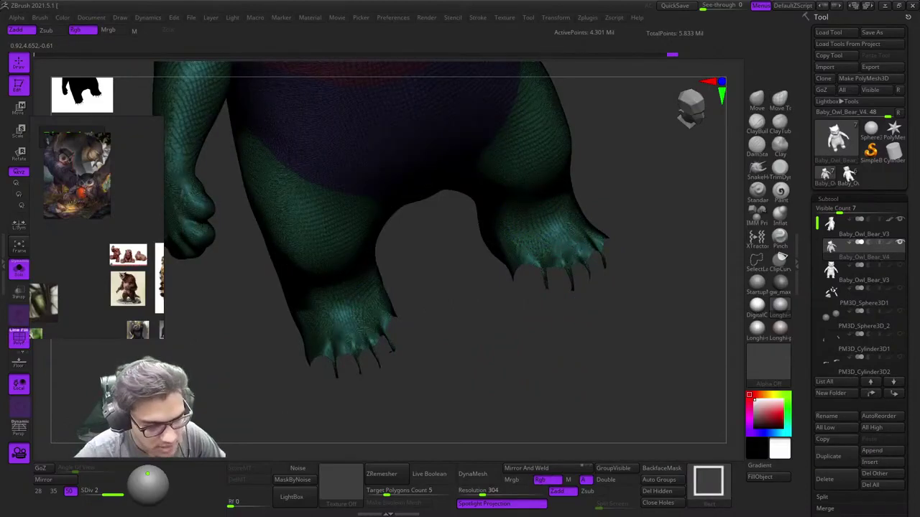
Step: Try to assign a new polygroup to the legs and toes, and undo the regrouping
{"action": "left_click", "coordinate": [544, 237], "text": "ctrl+shift"}
{"action": "left_click_drag", "start_coordinate": [564, 337], "coordinate": [583, 372], "text": "ctrl+shift"}
{"action": "right_click_drag", "start_coordinate": [575, 366], "coordinate": [526, 344]}
{"action": "right_click_drag", "start_coordinate": [525, 343], "coordinate": [521, 364], "text": "ctrl"}
{"action": "key", "text": "ctrl+w"}
{"action": "key", "text": "ctrl+z"}
Step: Combine the toe webbing strips and the legs into one new polygroup and show the whole body
{"action": "left_click_drag", "start_coordinate": [515, 345], "coordinate": [535, 390], "text": "ctrl+shift"}
{"action": "right_click_drag", "start_coordinate": [533, 337], "coordinate": [549, 306]}
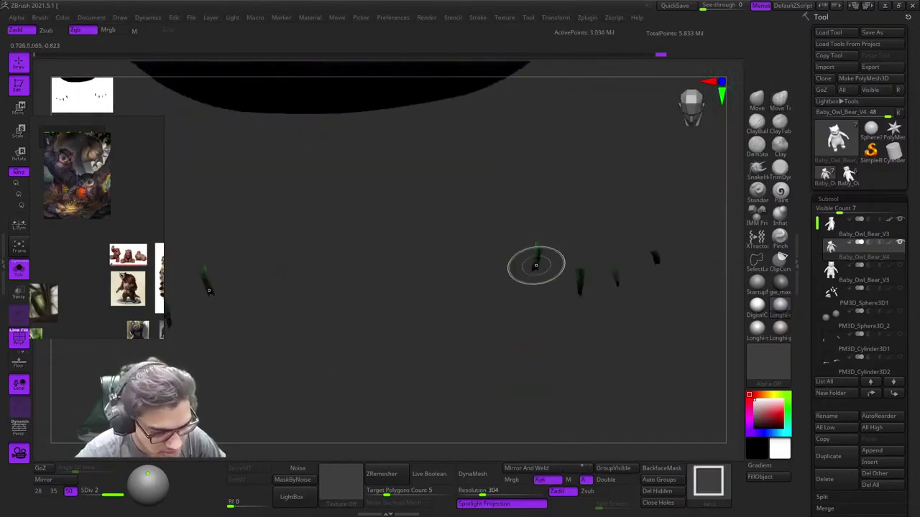
{"action": "left_click", "coordinate": [536, 266], "text": "ctrl+shift"}
{"action": "right_click_drag", "start_coordinate": [528, 364], "coordinate": [491, 310], "text": "ctrl"}
{"action": "left_click_drag", "start_coordinate": [490, 310], "coordinate": [517, 362], "text": "ctrl+shift"}
{"action": "right_click_drag", "start_coordinate": [503, 379], "coordinate": [523, 287]}
{"action": "right_click_drag", "start_coordinate": [523, 288], "coordinate": [567, 187], "text": "ctrl"}
{"action": "left_click", "coordinate": [560, 294], "text": "ctrl+shift"}
{"action": "key", "text": "ctrl+w"}
{"action": "left_click", "coordinate": [502, 323], "text": "ctrl+shift"}
Step: Isolate the arms polygroup and mask the fingers of the hand with a lasso selection
{"action": "key", "text": "shift+f"}
{"action": "key", "text": "shift+f"}
{"action": "right_click_drag", "start_coordinate": [568, 186], "coordinate": [522, 251], "text": "alt"}
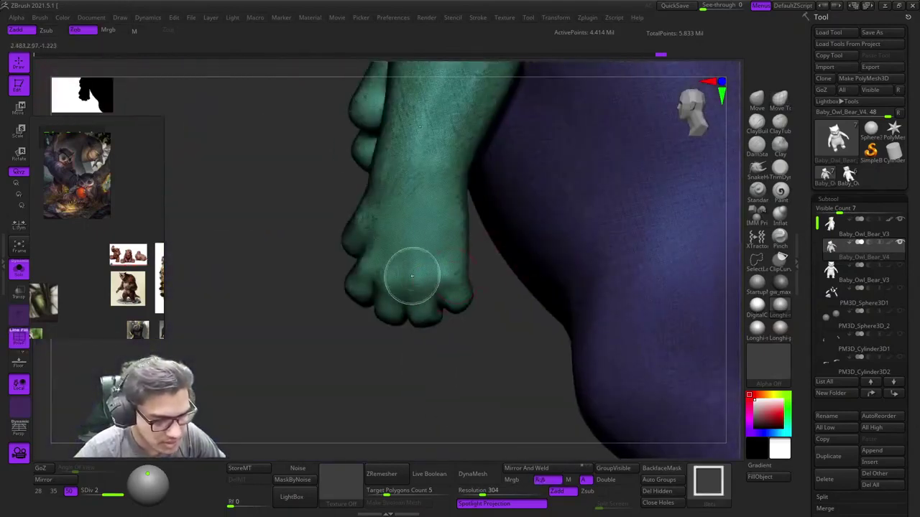
{"action": "left_click", "coordinate": [412, 276], "text": "ctrl+shift"}
{"action": "right_click_drag", "start_coordinate": [412, 275], "coordinate": [365, 373]}
{"action": "right_click", "coordinate": [364, 373]}
{"action": "key", "text": "shift+f"}
{"action": "right_click_drag", "start_coordinate": [468, 287], "coordinate": [480, 289]}
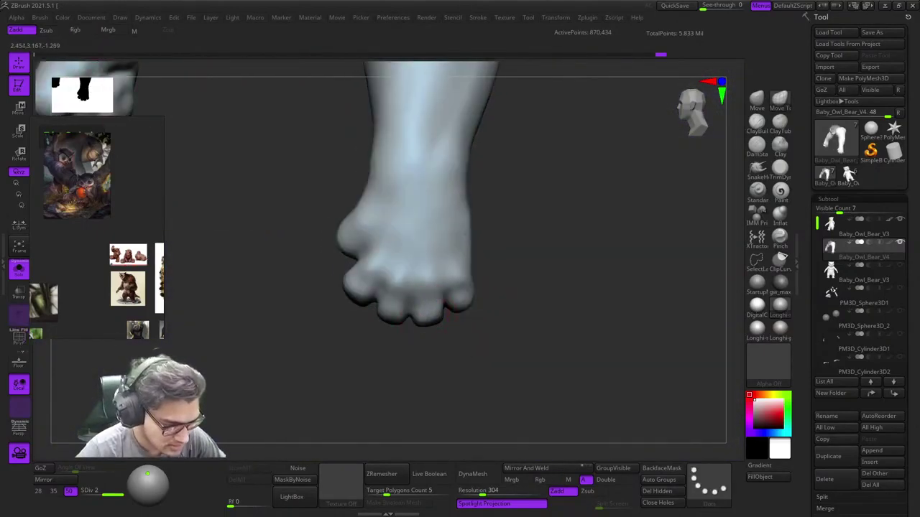
{"action": "right_click_drag", "start_coordinate": [431, 342], "coordinate": [475, 338], "text": "alt"}
{"action": "mouse_move", "coordinate": [437, 372]}
{"action": "left_mouse_down", "text": "ctrl"}
{"action": "mouse_move", "coordinate": [543, 287]}
{"action": "mouse_move", "coordinate": [482, 321]}
{"action": "left_mouse_up", "text": "ctrl"}
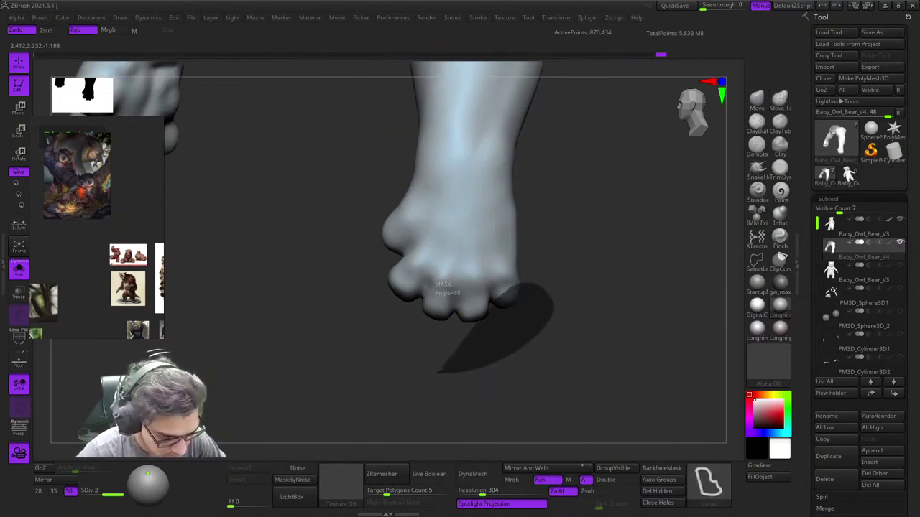
{"action": "mouse_move", "coordinate": [436, 294]}
{"action": "left_mouse_down", "text": "ctrl"}
{"action": "mouse_move", "coordinate": [448, 309]}
{"action": "mouse_move", "coordinate": [413, 277]}
{"action": "mouse_move", "coordinate": [386, 200]}
{"action": "mouse_move", "coordinate": [403, 392]}
{"action": "left_mouse_up", "text": "ctrl"}
Step: Turn the masked fingers into a new polygroup and switch the visibility to the body and fingers without the arms
{"action": "key", "text": "ctrl+w"}
{"action": "key", "text": "shift+f"}
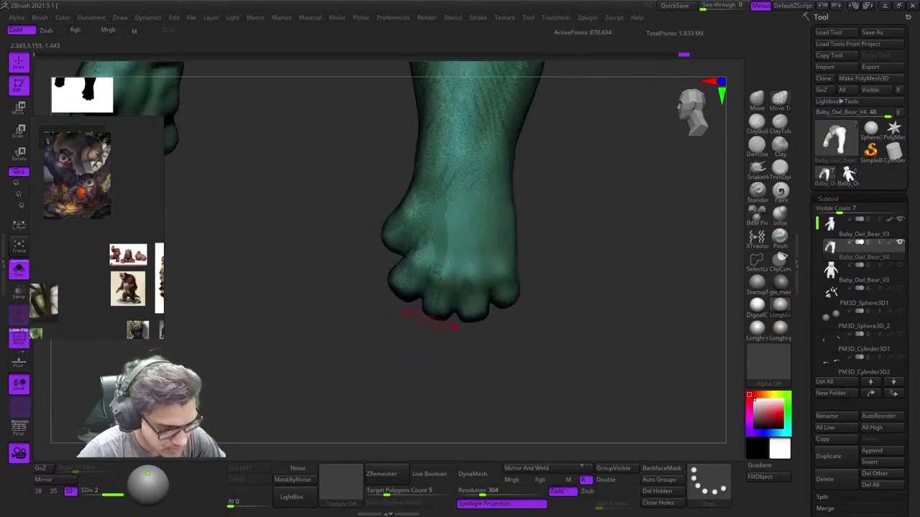
{"action": "left_click", "coordinate": [430, 309], "text": "ctrl+shift"}
{"action": "key", "text": "shift+f"}
{"action": "left_click_drag", "start_coordinate": [405, 347], "coordinate": [425, 382], "text": "ctrl+shift"}
{"action": "right_click_drag", "start_coordinate": [398, 302], "coordinate": [466, 285]}
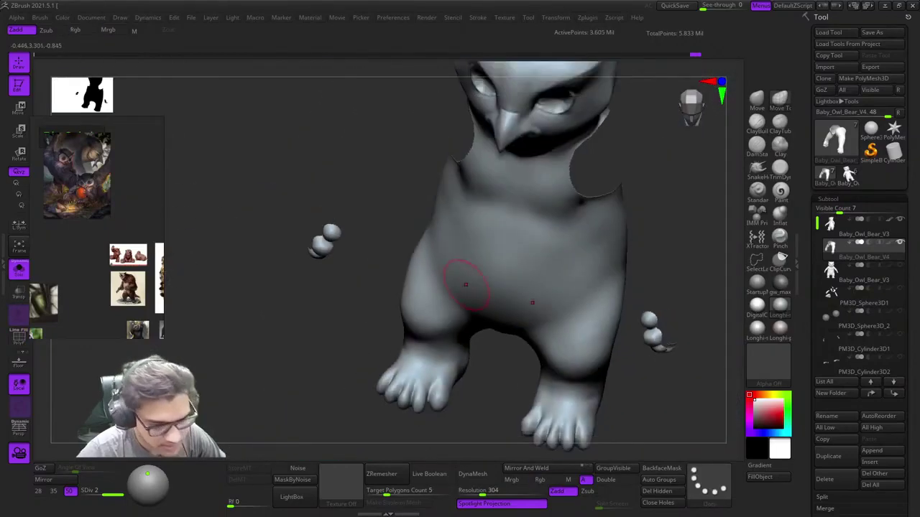
Step: Isolate the fingers polygroup and switch the visibility selection to a lasso
{"action": "key", "text": "f"}
{"action": "right_click_drag", "start_coordinate": [565, 278], "coordinate": [540, 252], "text": "shift"}
{"action": "left_click", "coordinate": [577, 268], "text": "ctrl+shift"}
{"action": "left_click", "coordinate": [590, 229], "text": "ctrl+shift"}
{"action": "mouse_move", "coordinate": [600, 223]}
{"action": "right_mouse_down"}
{"action": "mouse_move", "coordinate": [633, 197]}
{"action": "mouse_move", "coordinate": [615, 226]}
{"action": "right_mouse_up"}
{"action": "mouse_move", "coordinate": [615, 226]}
{"action": "right_mouse_down"}
{"action": "mouse_move", "coordinate": [586, 229]}
{"action": "mouse_move", "coordinate": [572, 247]}
{"action": "mouse_move", "coordinate": [600, 257]}
{"action": "mouse_move", "coordinate": [567, 267]}
{"action": "mouse_move", "coordinate": [573, 283]}
{"action": "right_mouse_up"}
{"action": "left_click", "coordinate": [708, 482], "text": "ctrl+shift"}
{"action": "left_click", "coordinate": [709, 403], "text": "ctrl+shift"}
Step: Hide the webbing polygons between the isolated fingers with lasso selections, working along the hand
{"action": "left_click_drag", "start_coordinate": [537, 209], "coordinate": [513, 213], "text": "ctrl+alt+shift"}
{"action": "right_click_drag", "start_coordinate": [528, 312], "coordinate": [490, 258], "text": "alt"}
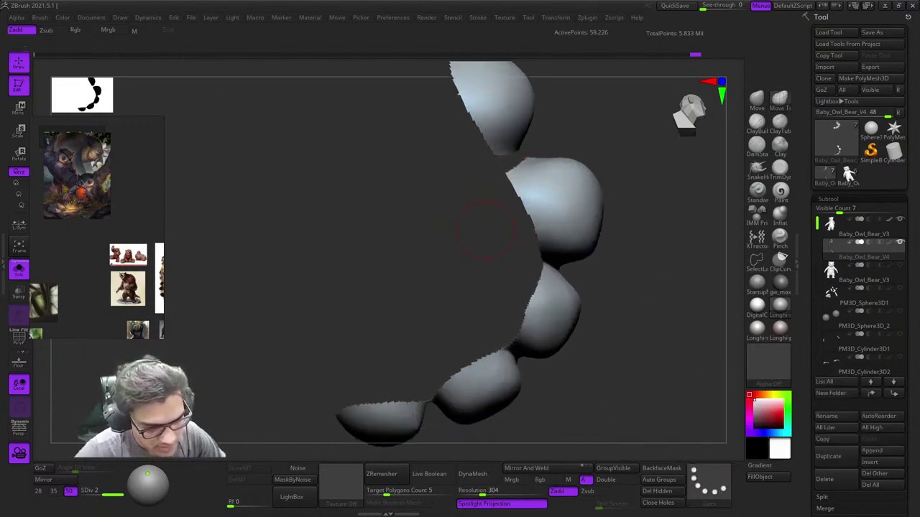
{"action": "left_click_drag", "start_coordinate": [527, 270], "coordinate": [529, 248], "text": "ctrl+alt+shift"}
{"action": "right_click_drag", "start_coordinate": [522, 322], "coordinate": [531, 252], "text": "alt"}
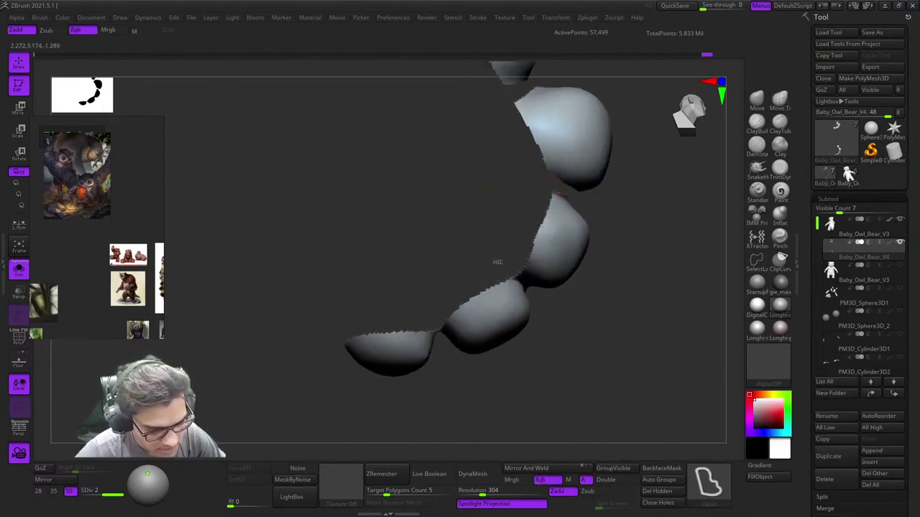
{"action": "left_click_drag", "start_coordinate": [495, 217], "coordinate": [496, 216], "text": "ctrl+alt+shift"}
{"action": "right_click_drag", "start_coordinate": [446, 296], "coordinate": [484, 263], "text": "alt"}
{"action": "left_click_drag", "start_coordinate": [458, 290], "coordinate": [471, 225], "text": "ctrl+alt+shift"}
{"action": "mouse_move", "coordinate": [463, 268]}
{"action": "right_mouse_down", "text": "ctrl"}
{"action": "mouse_move", "coordinate": [459, 235]}
{"action": "mouse_move", "coordinate": [512, 248]}
{"action": "mouse_move", "coordinate": [460, 237]}
{"action": "mouse_move", "coordinate": [511, 308]}
{"action": "mouse_move", "coordinate": [491, 309]}
{"action": "mouse_move", "coordinate": [519, 298]}
{"action": "right_mouse_up", "text": "ctrl"}
{"action": "right_click_drag", "start_coordinate": [519, 298], "coordinate": [519, 345], "text": "ctrl"}
{"action": "right_click_drag", "start_coordinate": [509, 115], "coordinate": [493, 219], "text": "alt"}
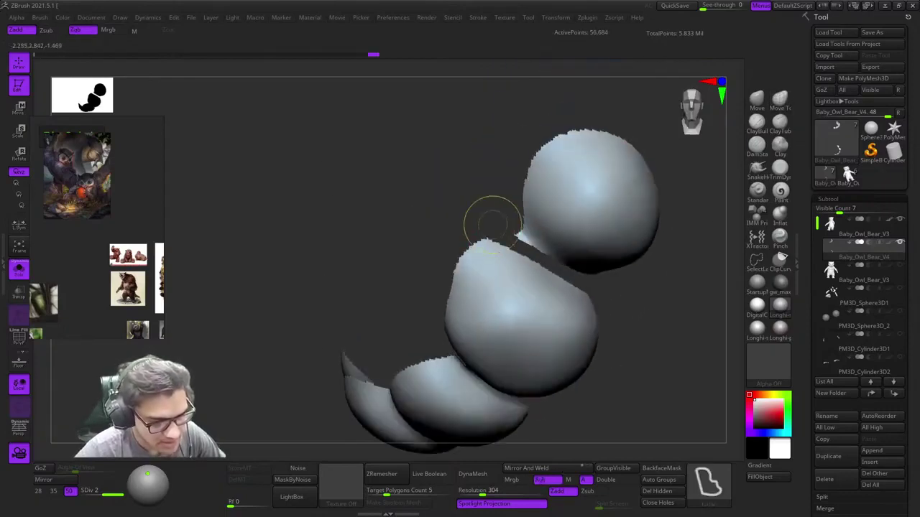
{"action": "left_click_drag", "start_coordinate": [509, 233], "coordinate": [507, 231], "text": "ctrl+alt+shift"}
Step: Show the whole creature again with its polygroup colours and wireframe displayed
{"action": "mouse_move", "coordinate": [503, 288]}
{"action": "right_mouse_down", "text": "ctrl"}
{"action": "mouse_move", "coordinate": [503, 250]}
{"action": "mouse_move", "coordinate": [590, 345]}
{"action": "right_mouse_up", "text": "ctrl"}
{"action": "right_click_drag", "start_coordinate": [591, 345], "coordinate": [594, 309], "text": "ctrl"}
{"action": "left_click", "coordinate": [594, 311], "text": "ctrl+shift"}
{"action": "key", "text": "shift+f"}
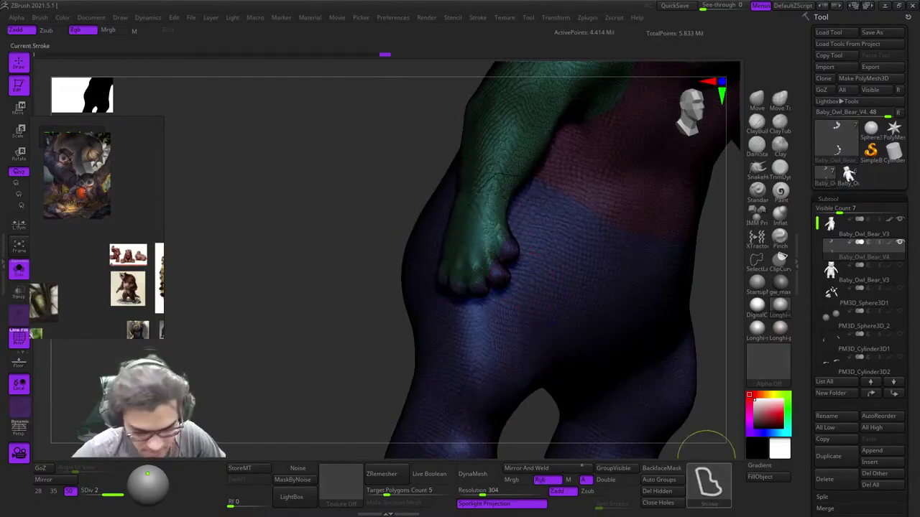
Step: Isolate the arms together with their fingers using rectangular visibility selection, and bring back the whole body
{"action": "left_click", "coordinate": [707, 481], "text": "ctrl+shift"}
{"action": "left_click", "coordinate": [571, 402], "text": "ctrl+shift"}
{"action": "mouse_move", "coordinate": [465, 192]}
{"action": "right_mouse_down", "text": "ctrl"}
{"action": "mouse_move", "coordinate": [482, 210]}
{"action": "mouse_move", "coordinate": [453, 203]}
{"action": "right_mouse_up", "text": "ctrl"}
{"action": "left_click", "coordinate": [483, 210], "text": "ctrl+shift"}
{"action": "left_click_drag", "start_coordinate": [394, 181], "coordinate": [427, 251], "text": "ctrl+shift"}
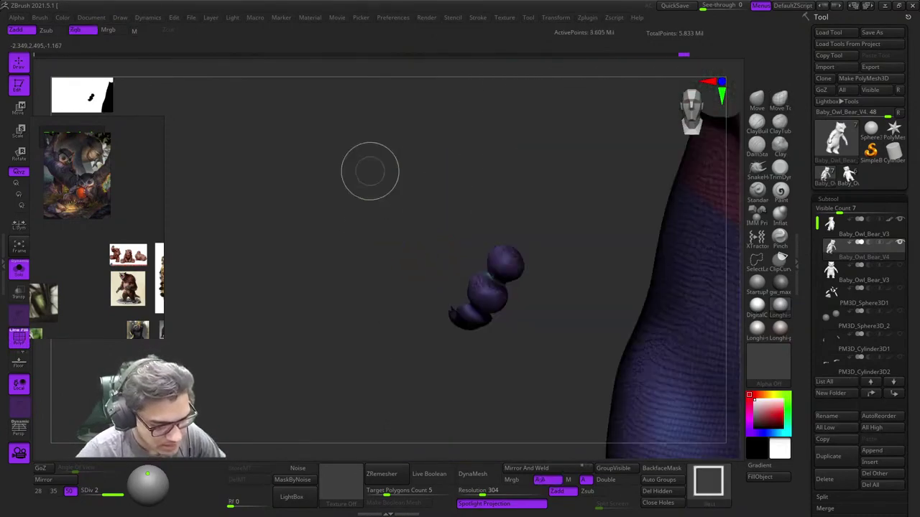
{"action": "left_click_drag", "start_coordinate": [369, 150], "coordinate": [566, 359], "text": "ctrl+alt+shift"}
{"action": "left_click_drag", "start_coordinate": [413, 351], "coordinate": [447, 359], "text": "ctrl+shift"}
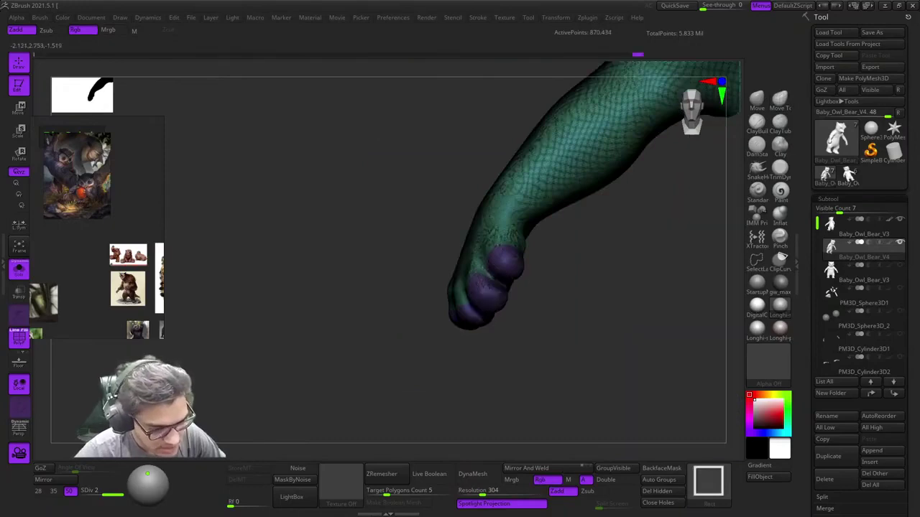
{"action": "left_click", "coordinate": [496, 312], "text": "ctrl+shift"}
{"action": "right_click_drag", "start_coordinate": [496, 319], "coordinate": [464, 290]}
{"action": "right_click_drag", "start_coordinate": [464, 290], "coordinate": [451, 263], "text": "ctrl"}
{"action": "left_click", "coordinate": [431, 246], "text": "ctrl+shift"}
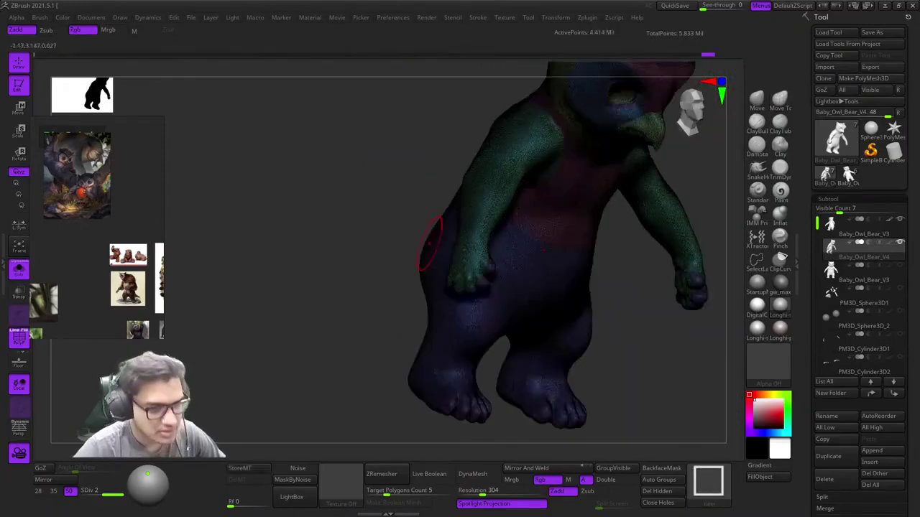
Step: Frame the whole creature from the front without polyframe and save the tool to disk
{"action": "key", "text": "f"}
{"action": "key", "text": "shift+f"}
{"action": "right_click_drag", "start_coordinate": [590, 223], "coordinate": [539, 202], "text": "shift"}
{"action": "key", "text": "shift+f"}
{"action": "key", "text": "shift+f"}
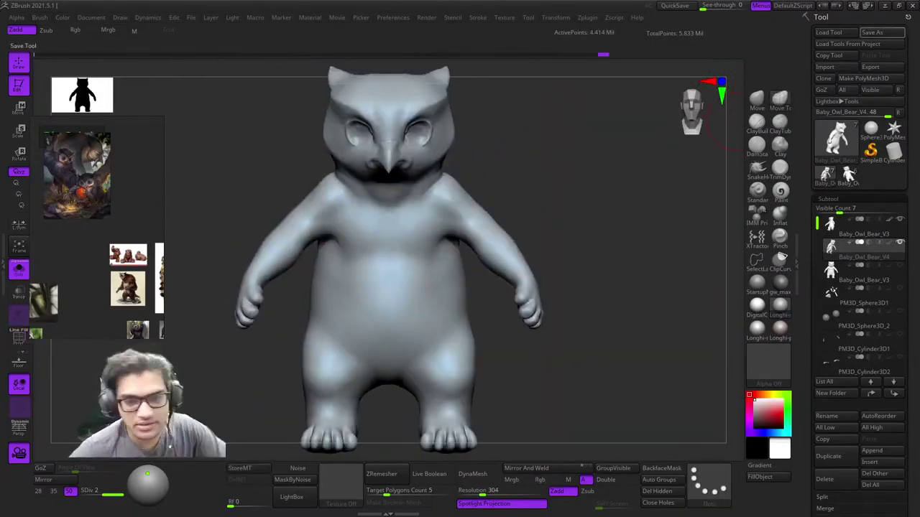
{"action": "left_click", "coordinate": [871, 32]}
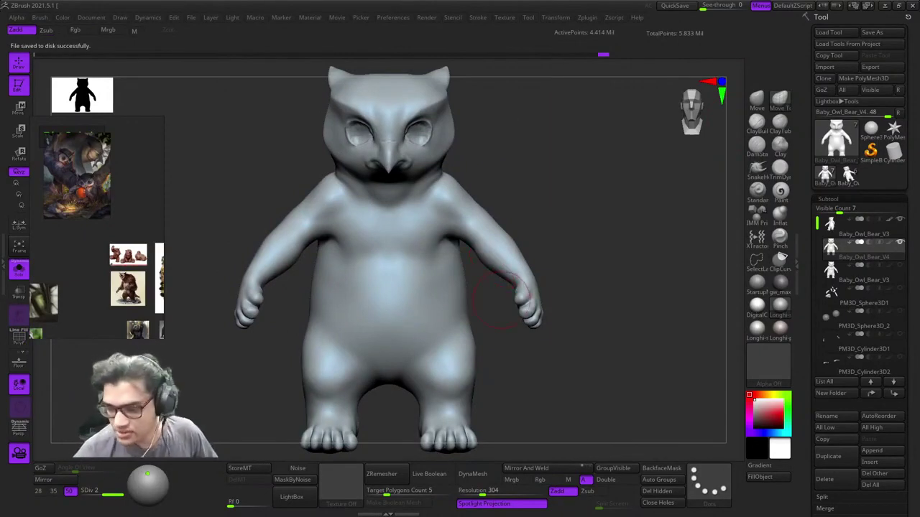
Step: Smooth the crease where the top of the beak meets the forehead between the eyes
{"action": "mouse_move", "coordinate": [644, 280]}
{"action": "right_mouse_down"}
{"action": "mouse_move", "coordinate": [608, 260]}
{"action": "mouse_move", "coordinate": [653, 242]}
{"action": "right_mouse_up"}
{"action": "right_click", "coordinate": [651, 243]}
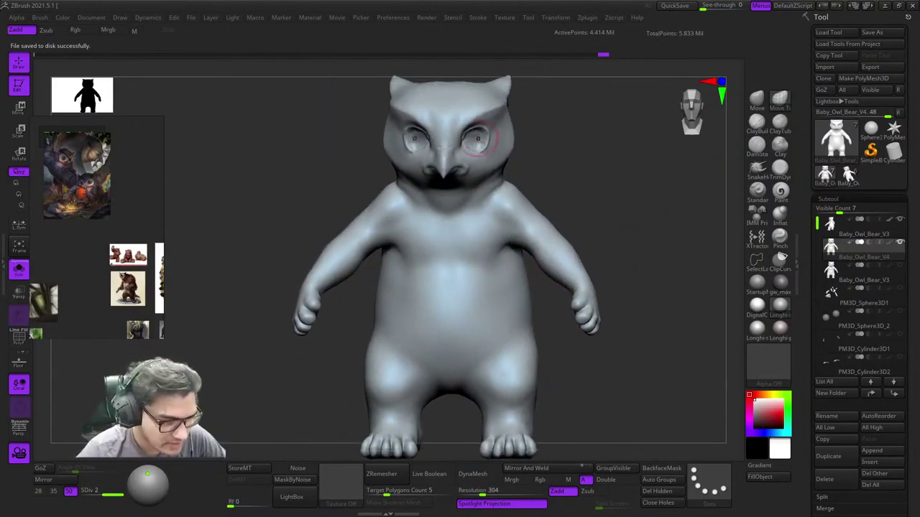
{"action": "right_click_drag", "start_coordinate": [431, 136], "coordinate": [575, 290], "text": "ctrl"}
{"action": "left_click_drag", "start_coordinate": [471, 165], "coordinate": [448, 163], "text": "shift"}
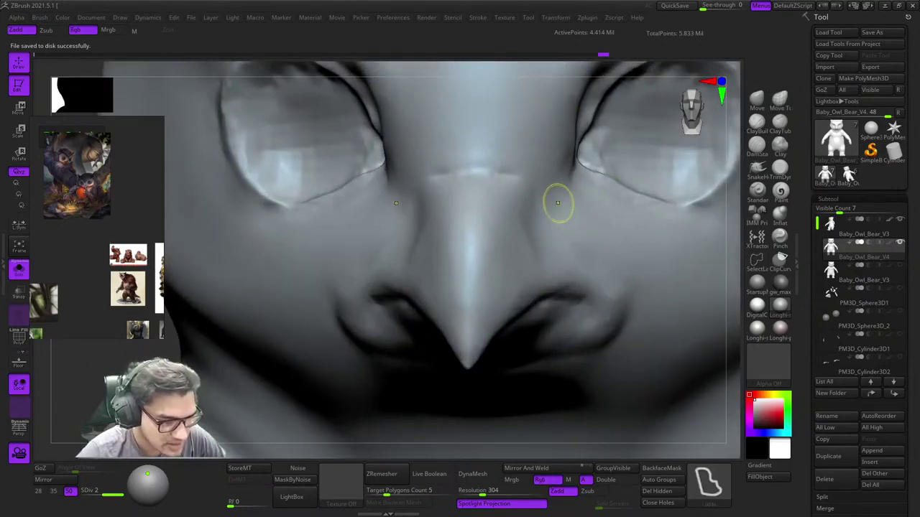
{"action": "right_click_drag", "start_coordinate": [557, 202], "coordinate": [554, 68], "text": "ctrl"}
{"action": "key", "text": "shift+f"}
{"action": "key", "text": "shift+f"}
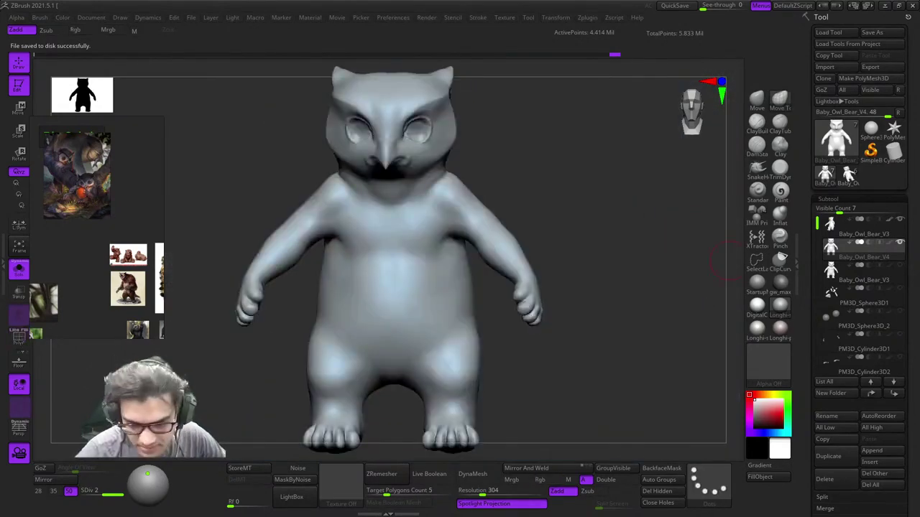
Step: Set ZRemesher to adaptive size 10, a target polygon count of 24 and KeepGroups, and remesh the body
{"action": "left_click_drag", "start_coordinate": [910, 460], "coordinate": [910, 57]}
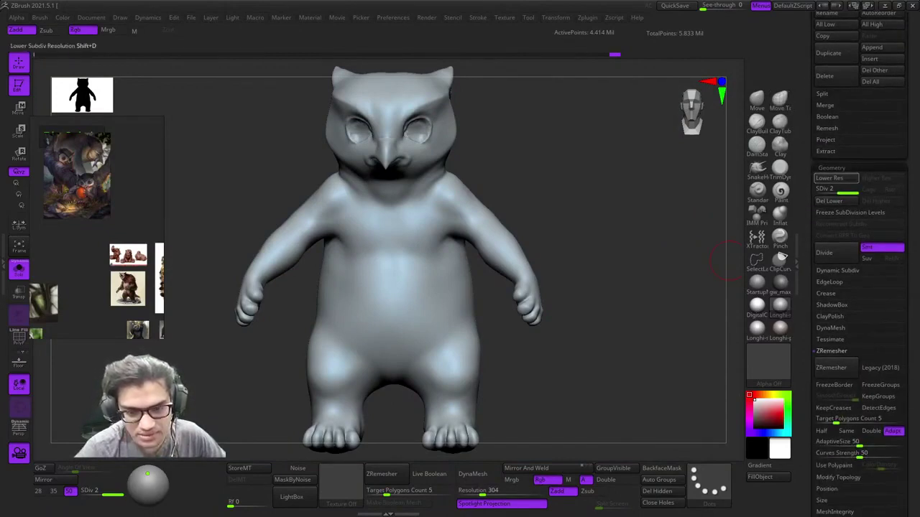
{"action": "left_click_drag", "start_coordinate": [910, 402], "coordinate": [909, 232]}
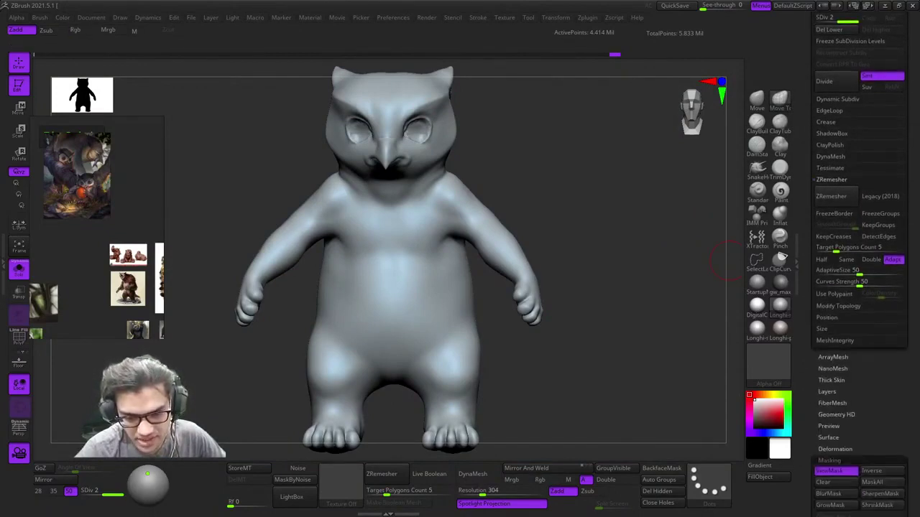
{"action": "scroll", "coordinate": [859, 288], "scroll_direction": "down", "scroll_amount": 2}
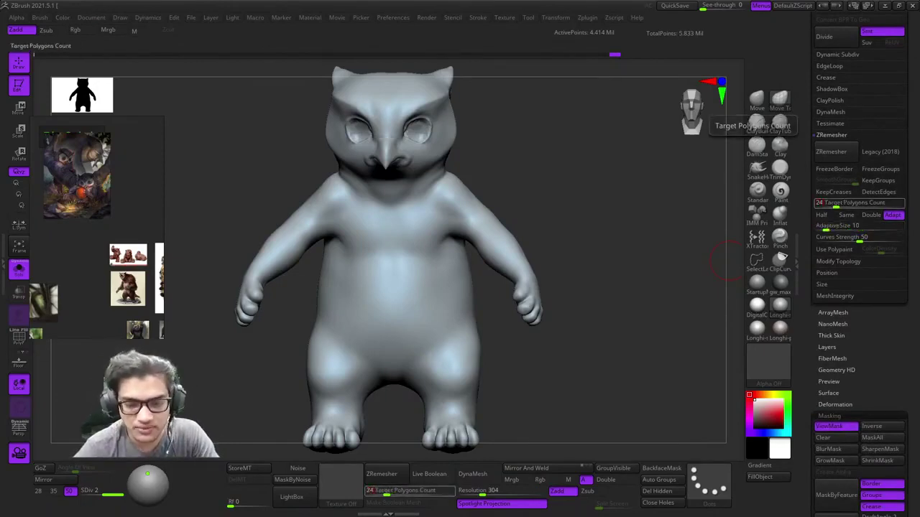
{"action": "key", "text": "BackSpace"}
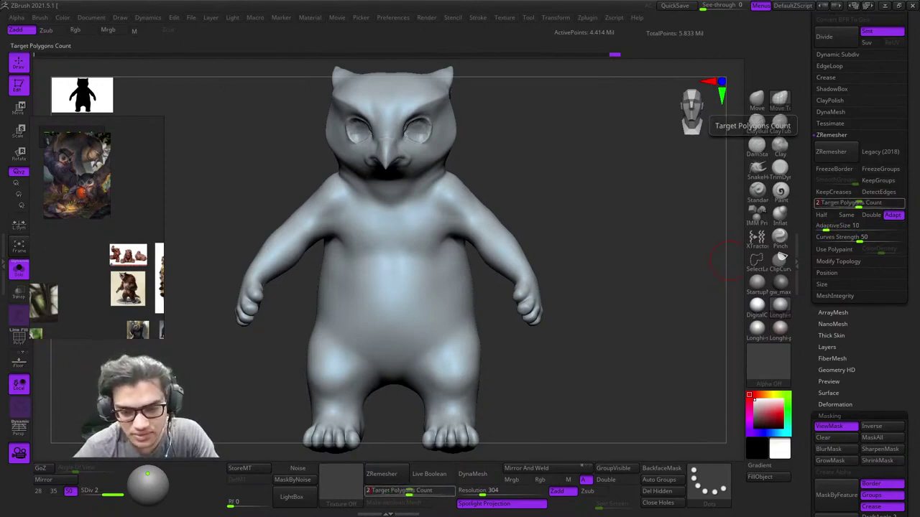
{"action": "type", "text": "4"}
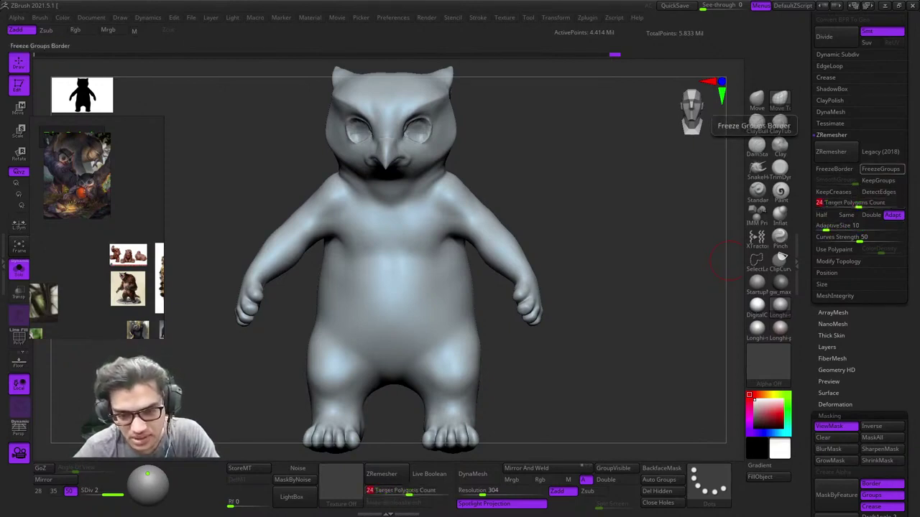
{"action": "left_click", "coordinate": [880, 180]}
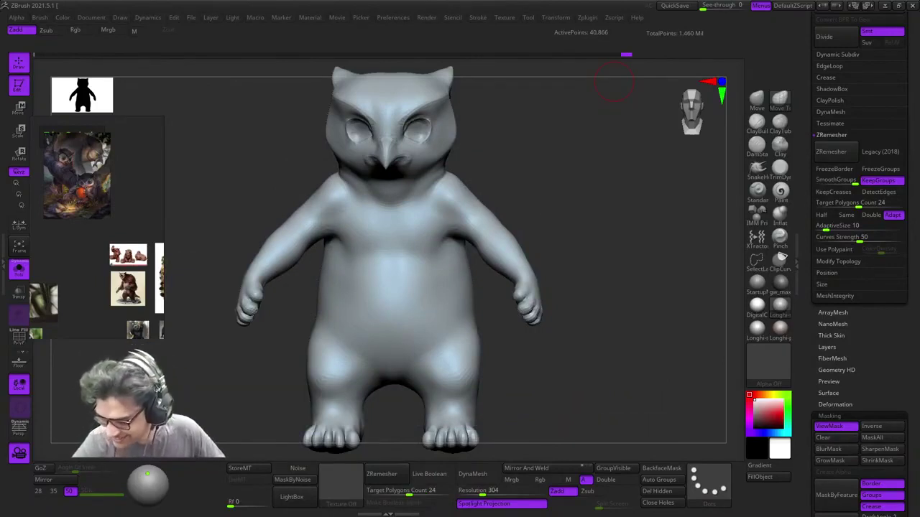
Step: Examine the remeshed wireframe and polygroup borders on the head, back and arms
{"action": "key", "text": "shift+f"}
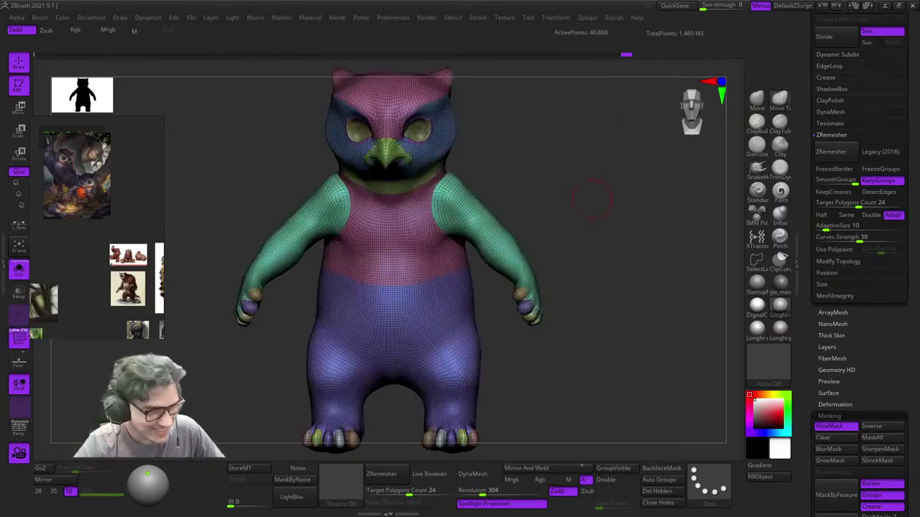
{"action": "key", "text": "f"}
{"action": "key", "text": "shift+f"}
{"action": "key", "text": "shift+f"}
{"action": "key", "text": "shift+f"}
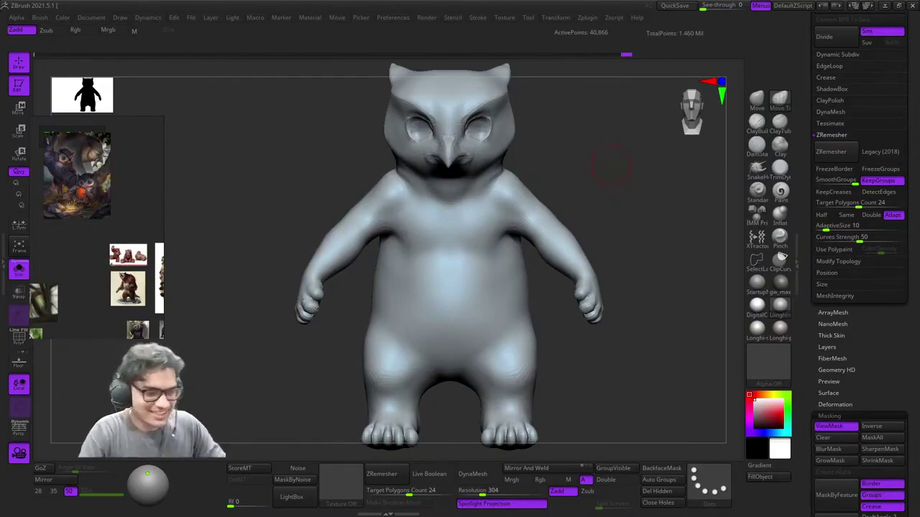
{"action": "right_click_drag", "start_coordinate": [648, 172], "coordinate": [564, 170]}
{"action": "key", "text": "shift+f"}
{"action": "right_click_drag", "start_coordinate": [434, 109], "coordinate": [460, 169], "text": "ctrl"}
{"action": "right_click_drag", "start_coordinate": [459, 215], "coordinate": [658, 277]}
{"action": "right_click_drag", "start_coordinate": [503, 277], "coordinate": [647, 309]}
{"action": "right_click_drag", "start_coordinate": [646, 309], "coordinate": [610, 207], "text": "ctrl"}
{"action": "right_click_drag", "start_coordinate": [633, 115], "coordinate": [524, 112], "text": "ctrl"}
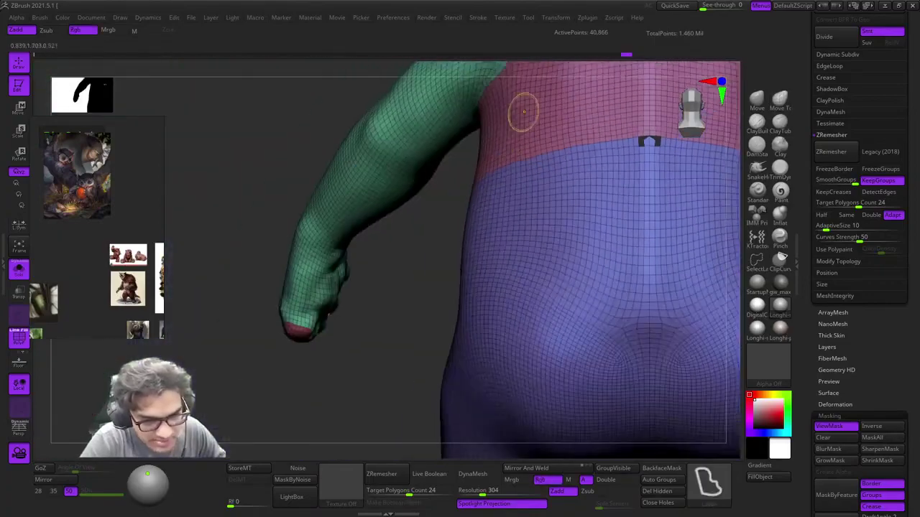
{"action": "right_click_drag", "start_coordinate": [434, 307], "coordinate": [363, 248], "text": "ctrl"}
{"action": "right_click_drag", "start_coordinate": [363, 248], "coordinate": [561, 258]}
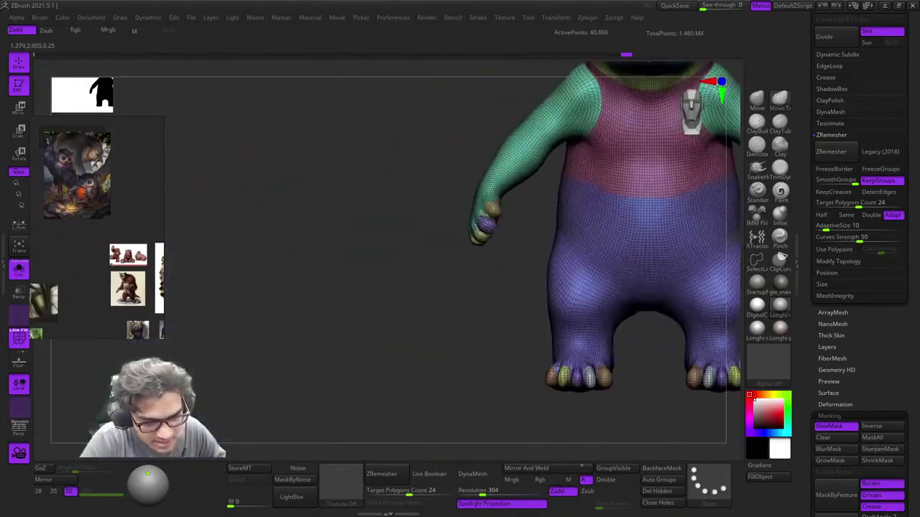
Step: Isolate the legs polygroup, show everything again, and inspect the topology of the feet, chest and face
{"action": "right_click_drag", "start_coordinate": [629, 364], "coordinate": [574, 333], "text": "alt"}
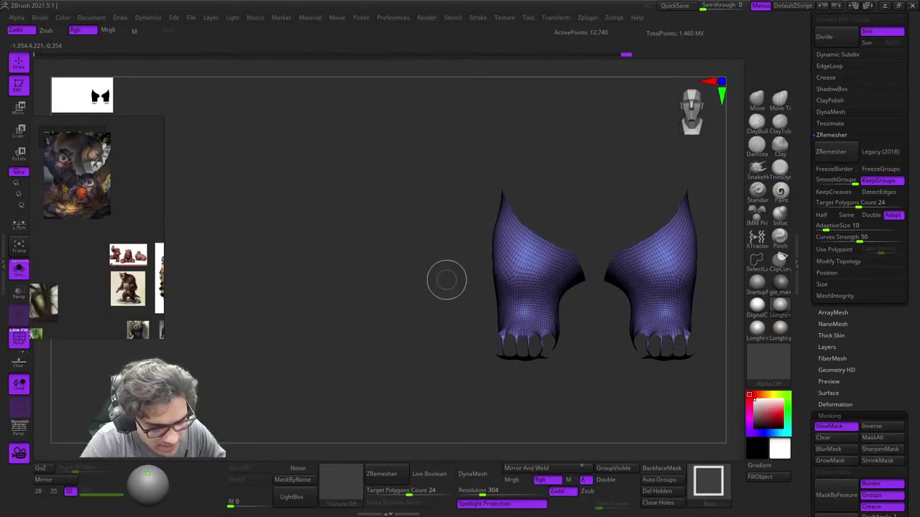
{"action": "left_click", "coordinate": [437, 280], "text": "ctrl+shift"}
{"action": "key", "text": "shift+f"}
{"action": "key", "text": "shift+f"}
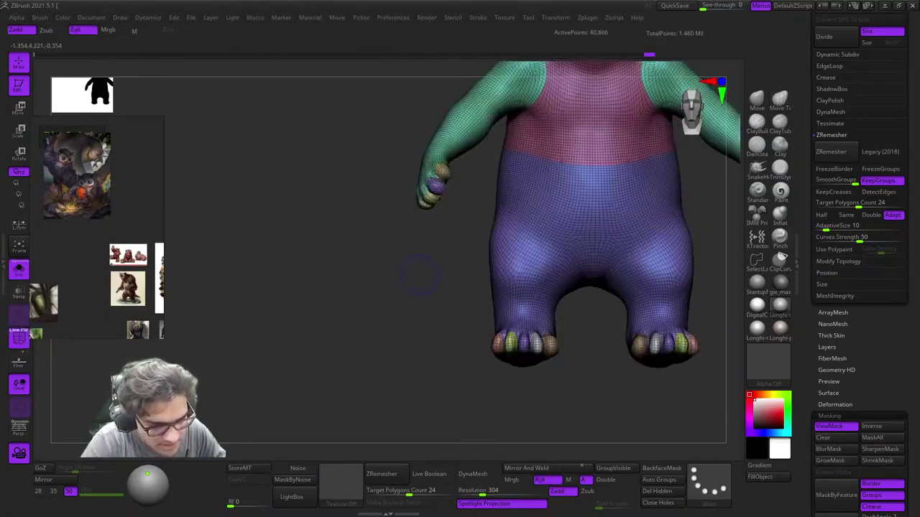
{"action": "left_click_drag", "start_coordinate": [422, 291], "coordinate": [521, 282]}
{"action": "right_click_drag", "start_coordinate": [521, 282], "coordinate": [460, 225], "text": "ctrl"}
{"action": "right_click_drag", "start_coordinate": [575, 172], "coordinate": [606, 227], "text": "ctrl"}
{"action": "right_click_drag", "start_coordinate": [525, 194], "coordinate": [474, 140], "text": "alt"}
{"action": "right_click_drag", "start_coordinate": [474, 140], "coordinate": [463, 179], "text": "ctrl"}
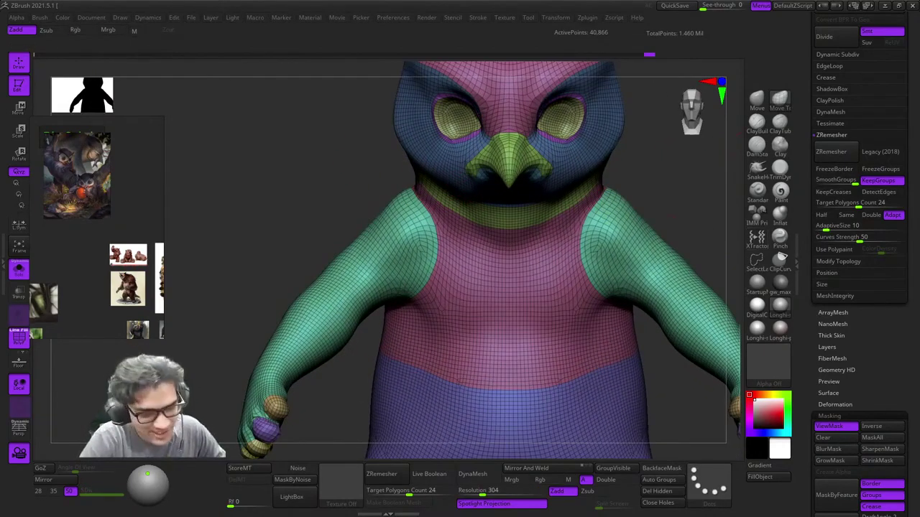
Step: Undo the remesh of the body and turn off the polyframe display
{"action": "key", "text": "ctrl+z"}
{"action": "left_click", "coordinate": [686, 196], "text": "ctrl+shift"}
{"action": "key", "text": "ctrl+z"}
{"action": "key", "text": "f"}
{"action": "right_click_drag", "start_coordinate": [683, 198], "coordinate": [619, 206]}
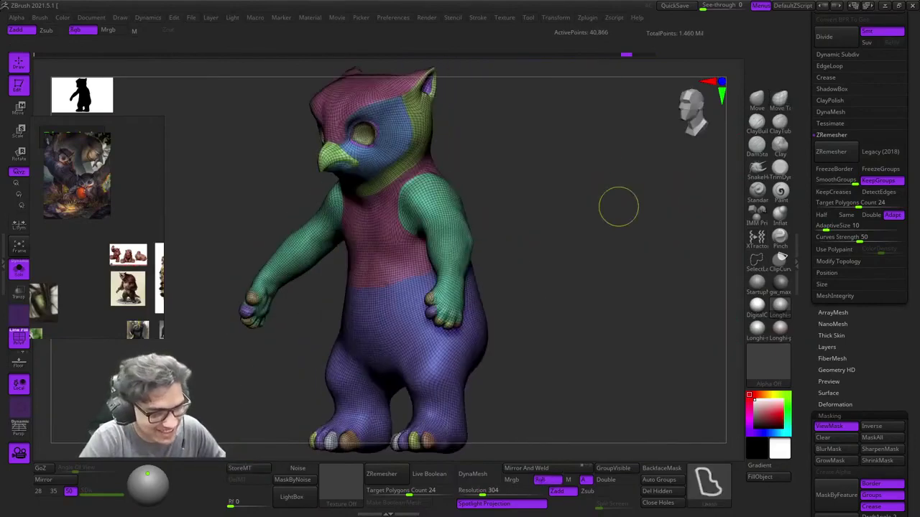
{"action": "key", "text": "ctrl+z"}
{"action": "mouse_move", "coordinate": [564, 193]}
{"action": "right_mouse_down"}
{"action": "mouse_move", "coordinate": [585, 194]}
{"action": "mouse_move", "coordinate": [587, 180]}
{"action": "right_mouse_up"}
{"action": "key", "text": "shift+f"}
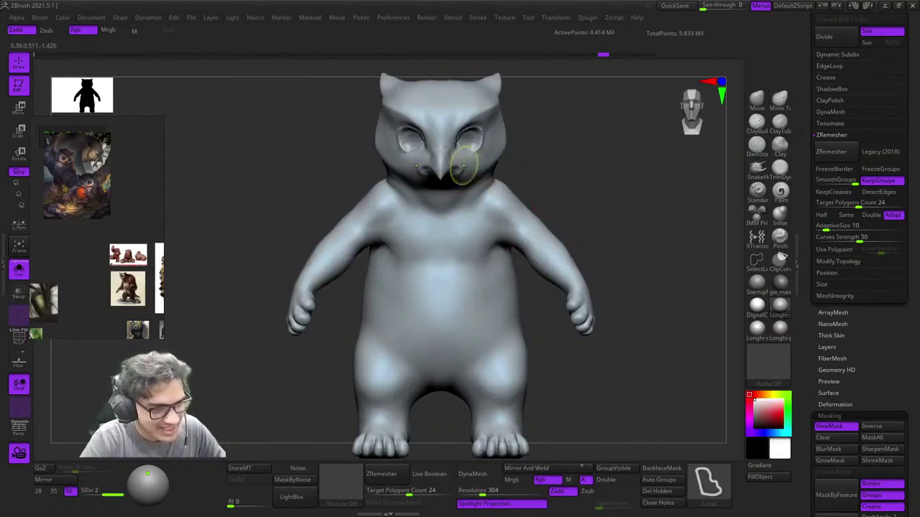
Step: Enable the Legacy (2018) algorithm in ZRemesher and remesh the body again with the same settings
{"action": "right_click_drag", "start_coordinate": [466, 163], "coordinate": [732, 249], "text": "ctrl"}
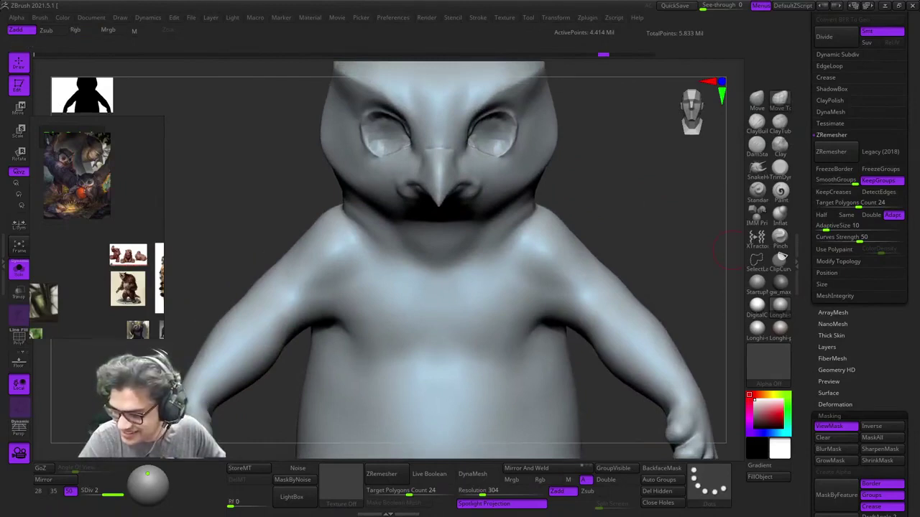
{"action": "left_click_drag", "start_coordinate": [907, 152], "coordinate": [907, 201]}
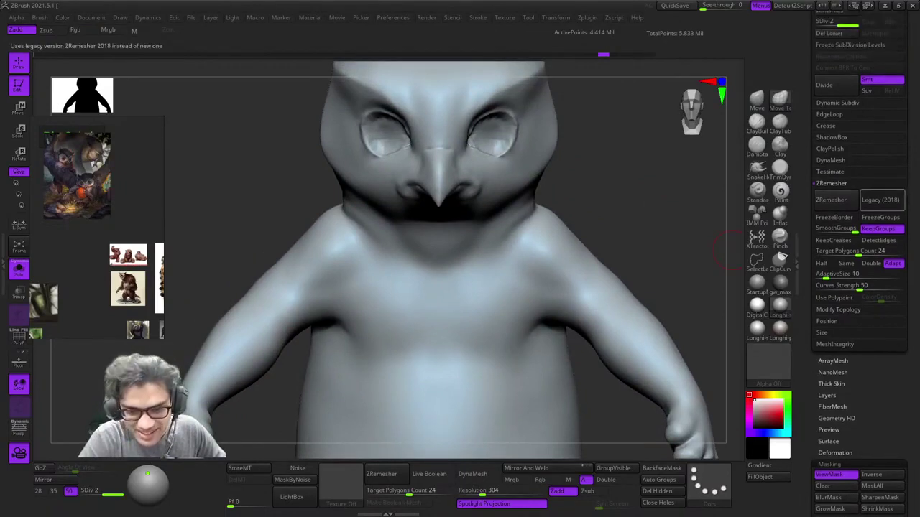
{"action": "left_click", "coordinate": [880, 200]}
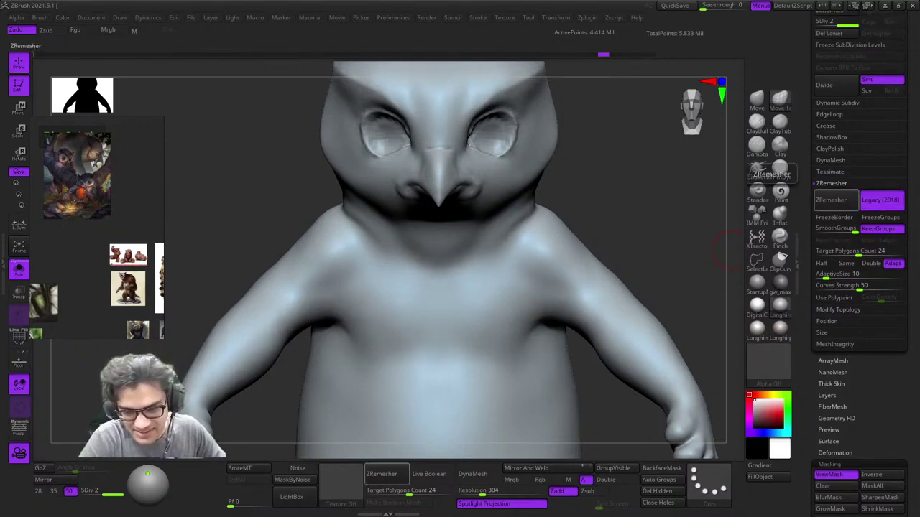
{"action": "left_click", "coordinate": [836, 200]}
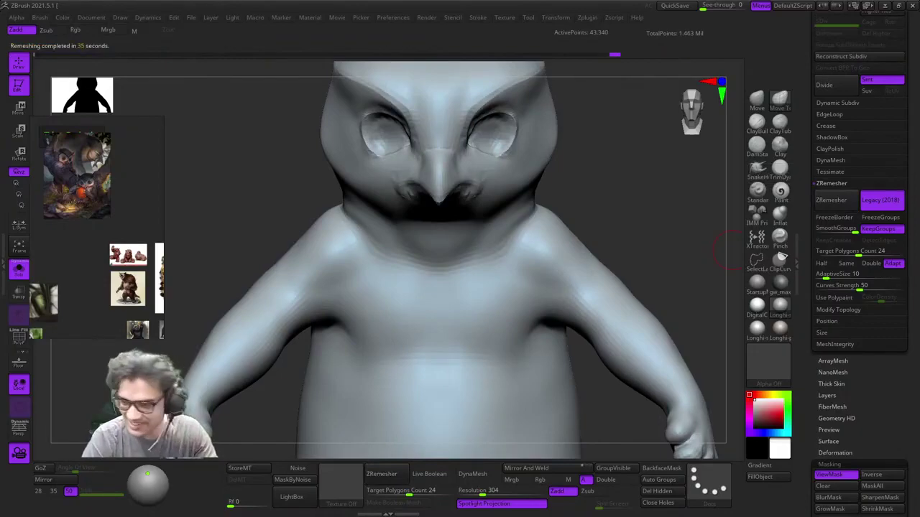
Step: Turn on polyframe and hide the blue face polygroup around the eyes to inspect the neighbouring groups
{"action": "key", "text": "shift+f"}
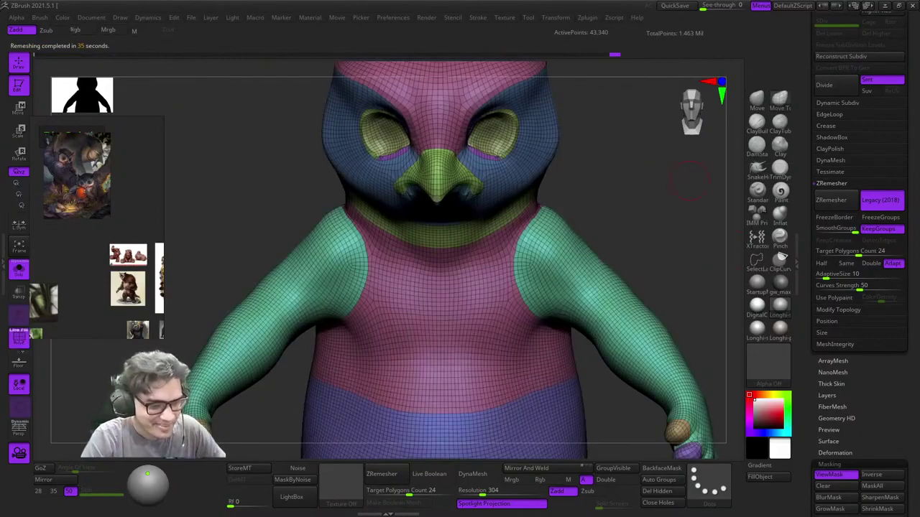
{"action": "right_click_drag", "start_coordinate": [731, 250], "coordinate": [653, 227]}
{"action": "right_click_drag", "start_coordinate": [394, 134], "coordinate": [467, 189]}
{"action": "right_click_drag", "start_coordinate": [597, 161], "coordinate": [531, 238], "text": "ctrl"}
{"action": "left_click", "coordinate": [618, 217], "text": "ctrl+shift"}
{"action": "left_click_drag", "start_coordinate": [363, 298], "coordinate": [344, 309], "text": "ctrl+shift"}
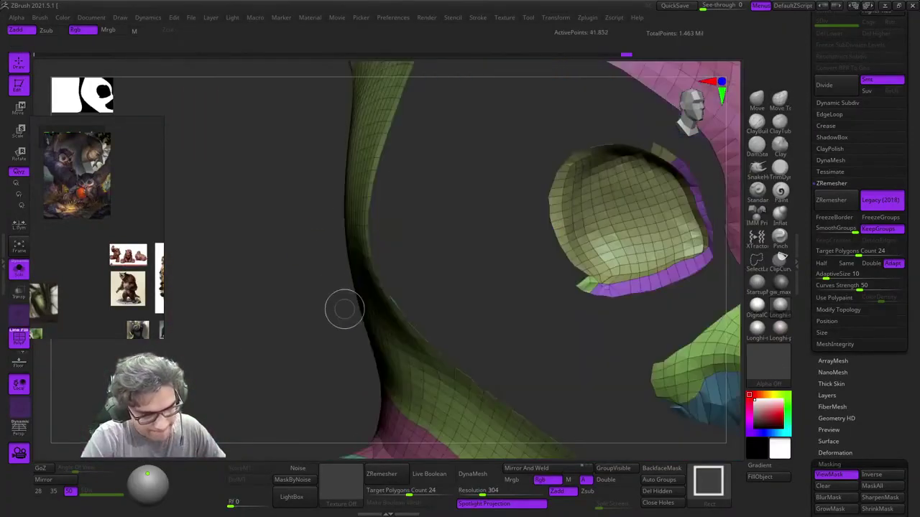
Step: Isolate the face polygroup with its eye rim strips, then invert the visibility and frame the remaining body without polyframe
{"action": "left_click", "coordinate": [640, 286], "text": "ctrl+shift"}
{"action": "left_click_drag", "start_coordinate": [534, 296], "coordinate": [581, 304], "text": "ctrl+shift"}
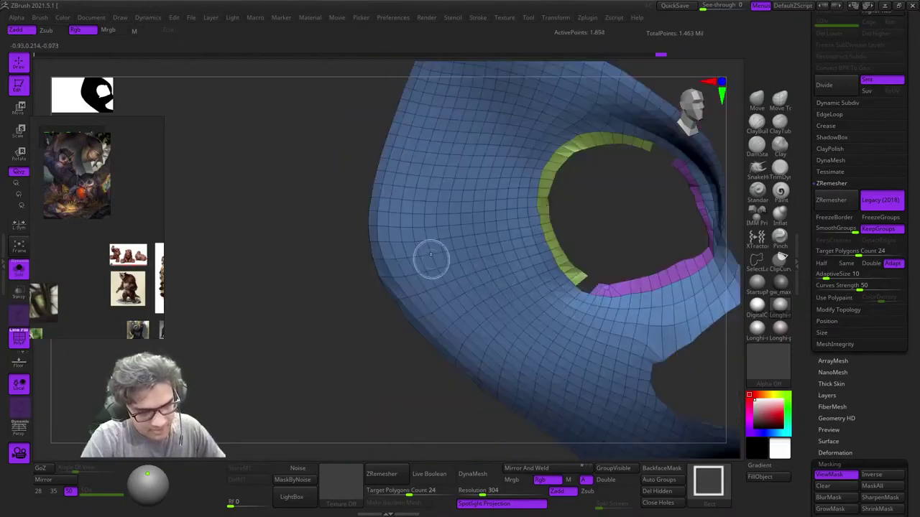
{"action": "left_click_drag", "start_coordinate": [368, 319], "coordinate": [376, 339], "text": "ctrl+shift"}
{"action": "key", "text": "shift+f"}
{"action": "key", "text": "f"}
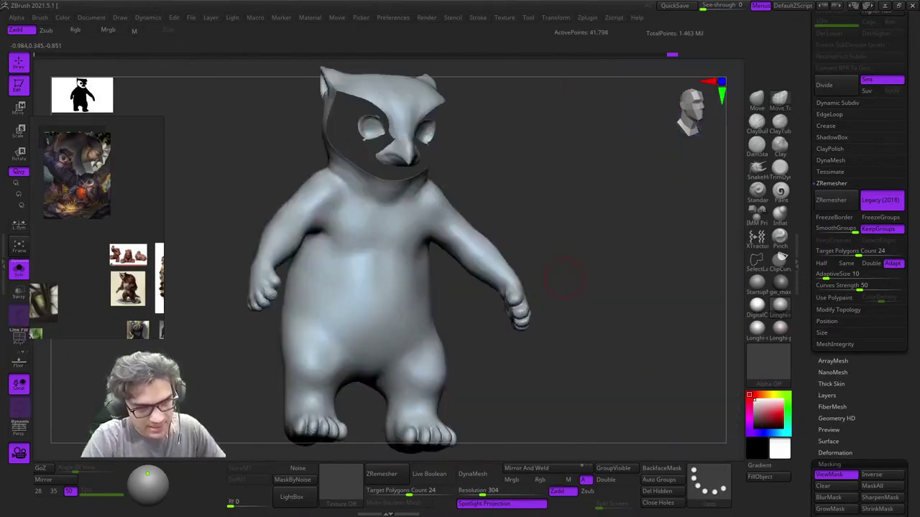
Step: Show the whole body with polyframe on and remesh it in ZRemesher with the Half option enabled
{"action": "key", "text": "shift+f"}
{"action": "mouse_move", "coordinate": [642, 196]}
{"action": "right_mouse_down", "text": "shift"}
{"action": "mouse_move", "coordinate": [620, 201]}
{"action": "mouse_move", "coordinate": [565, 181]}
{"action": "mouse_move", "coordinate": [638, 188]}
{"action": "right_mouse_up", "text": "shift"}
{"action": "key", "text": "f"}
{"action": "right_click_drag", "start_coordinate": [496, 122], "coordinate": [665, 199], "text": "ctrl"}
{"action": "key", "text": "f"}
{"action": "left_click", "coordinate": [823, 263]}
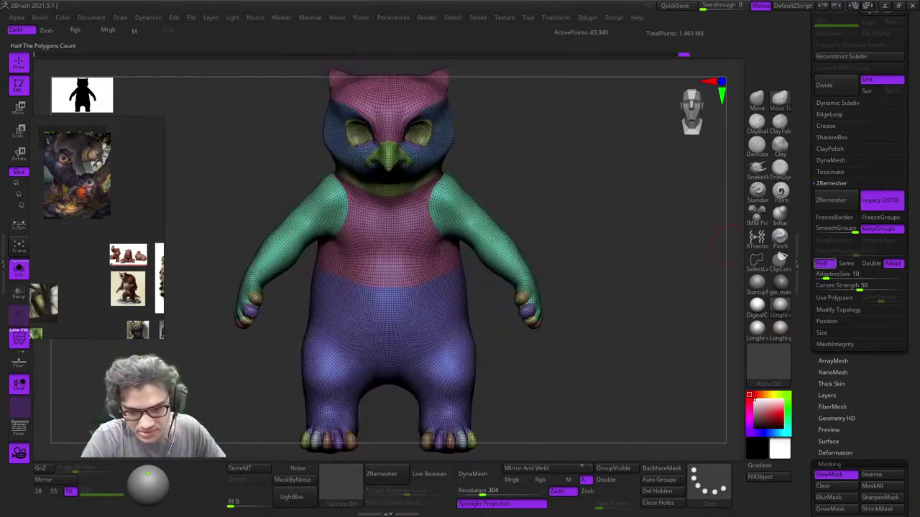
{"action": "left_click", "coordinate": [834, 201]}
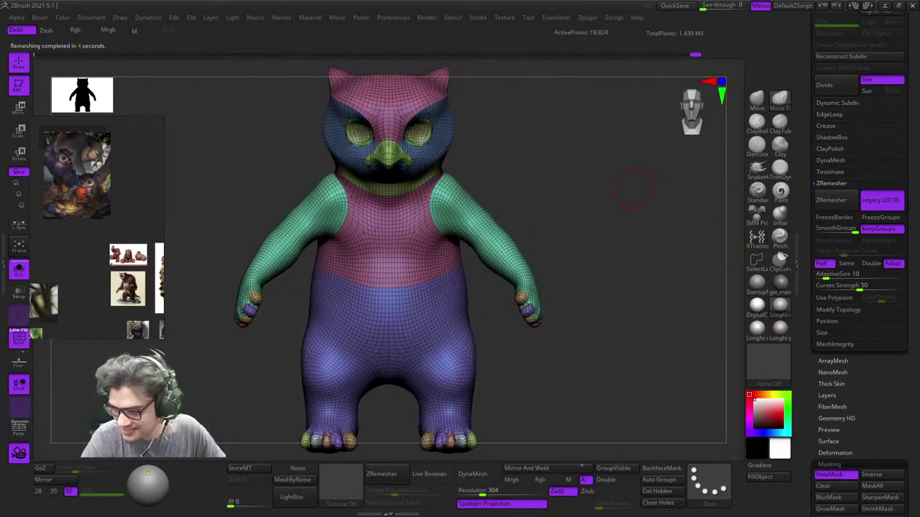
Step: Inspect the halved mesh on the face, undo back to the dense subdivided sculpt and turn off polyframe
{"action": "right_click_drag", "start_coordinate": [583, 209], "coordinate": [568, 162]}
{"action": "key", "text": "shift+f"}
{"action": "key", "text": "shift+f"}
{"action": "right_click_drag", "start_coordinate": [427, 146], "coordinate": [593, 179], "text": "ctrl"}
{"action": "key", "text": "ctrl+z"}
{"action": "key", "text": "ctrl+z"}
{"action": "key", "text": "ctrl+z"}
{"action": "key", "text": "ctrl+z"}
{"action": "key", "text": "ctrl+z"}
{"action": "key", "text": "ctrl+z"}
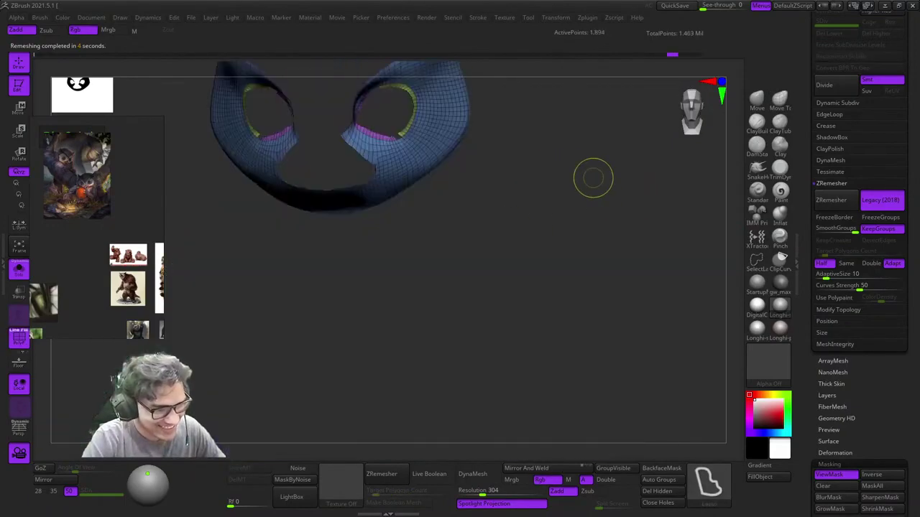
{"action": "key", "text": "ctrl+z"}
{"action": "key", "text": "ctrl+z"}
{"action": "key", "text": "ctrl+z"}
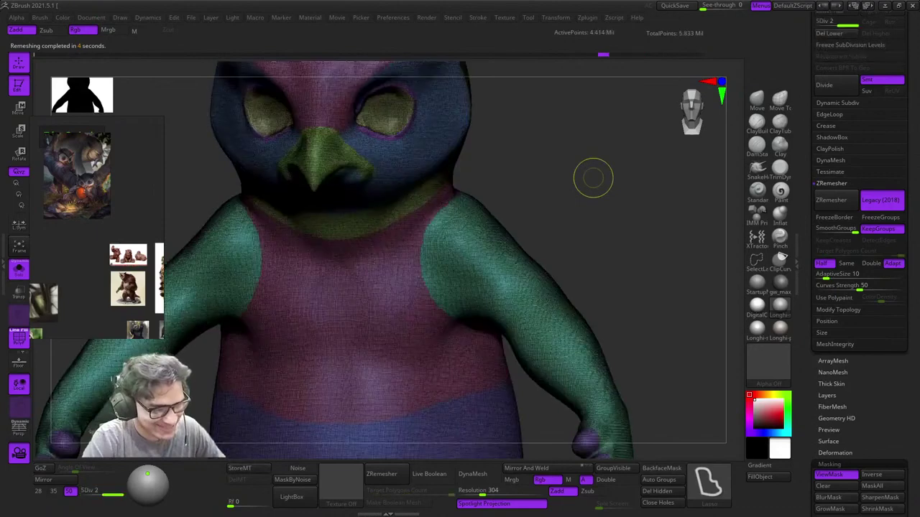
{"action": "right_click_drag", "start_coordinate": [593, 178], "coordinate": [621, 183], "text": "alt"}
{"action": "key", "text": "shift+f"}
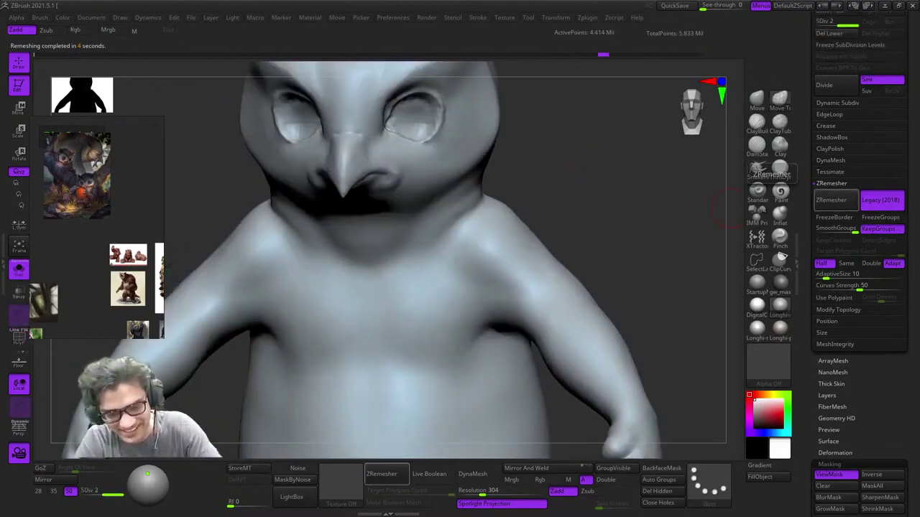
Step: Turn off Legacy (2018) in ZRemesher and check the full sculpt's polygroups with polyframe
{"action": "left_click", "coordinate": [881, 199]}
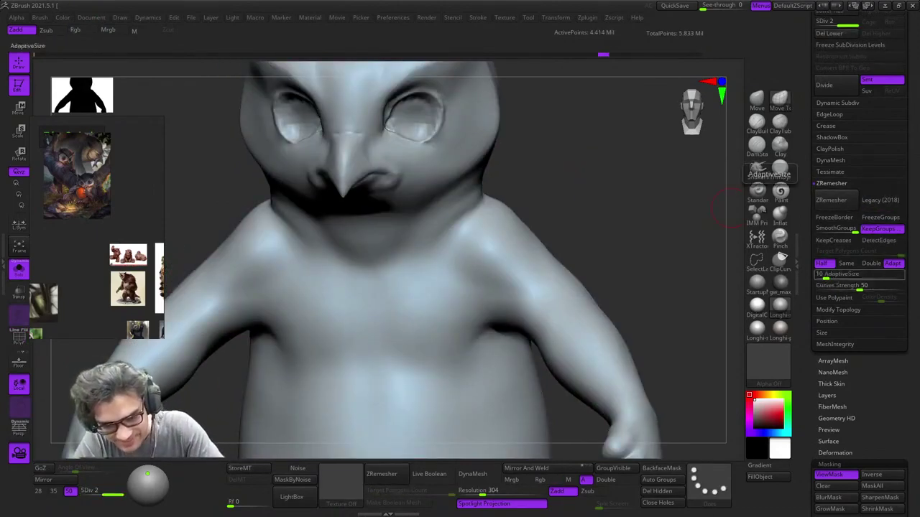
{"action": "left_click_drag", "start_coordinate": [636, 216], "coordinate": [643, 229]}
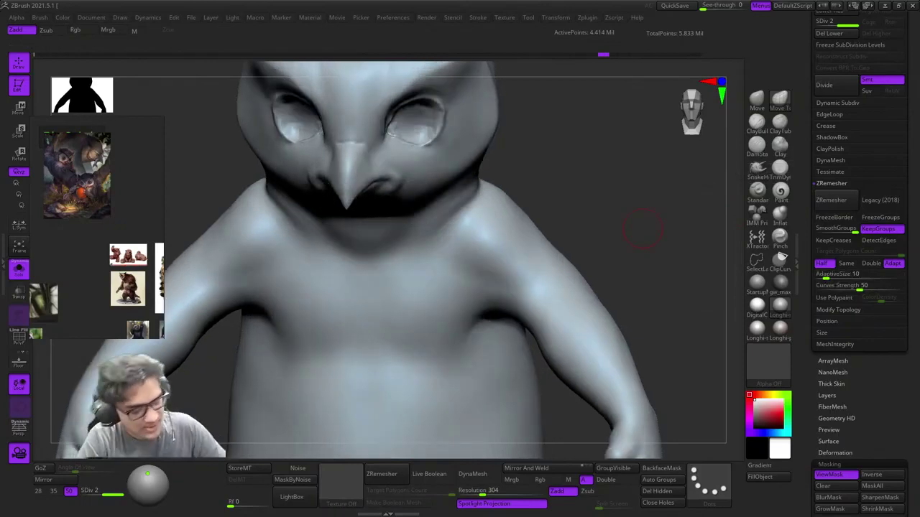
{"action": "key", "text": "f"}
{"action": "key", "text": "shift+f"}
{"action": "key", "text": "shift+f"}
{"action": "key", "text": "shift+f"}
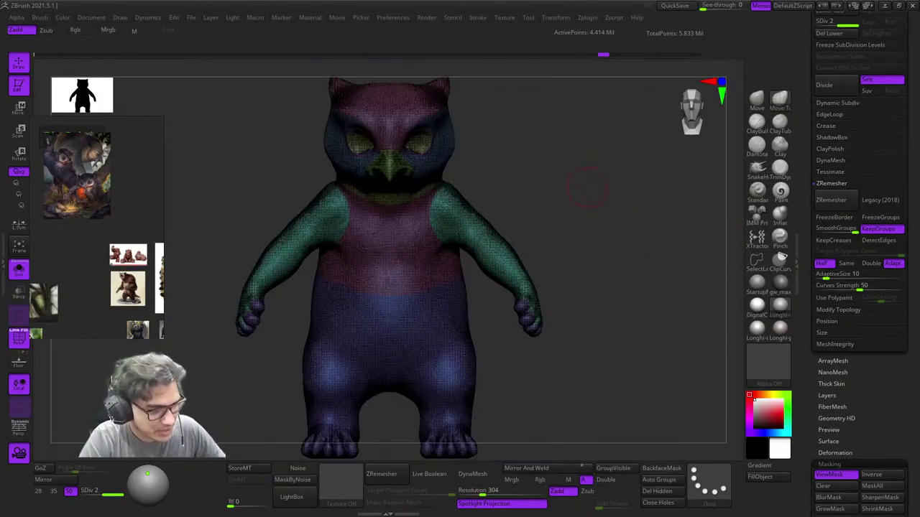
{"action": "mouse_move", "coordinate": [518, 141]}
{"action": "right_mouse_down", "text": "alt"}
{"action": "mouse_move", "coordinate": [559, 164]}
{"action": "mouse_move", "coordinate": [610, 175]}
{"action": "right_mouse_up", "text": "alt"}
{"action": "key", "text": "shift+f"}
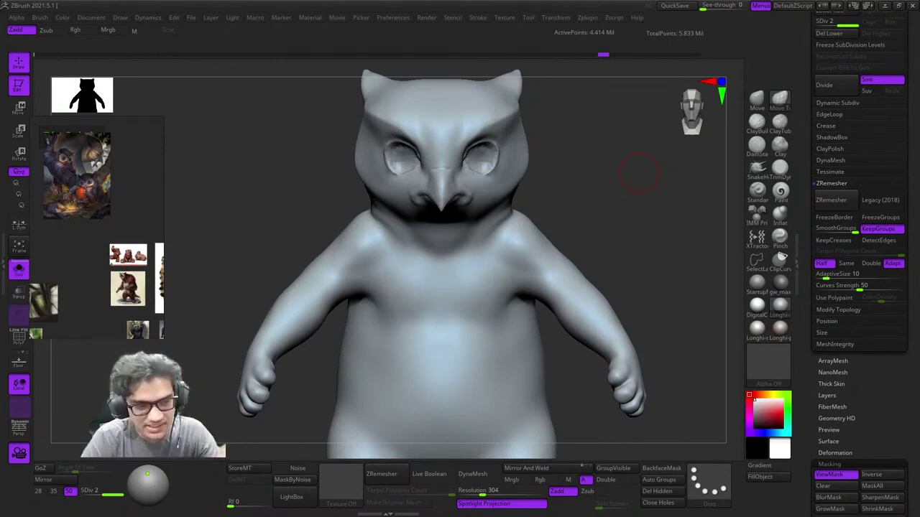
Step: Turn off Half, set ZRemesher's target polygons count to 12 and remesh the body without the Legacy algorithm
{"action": "mouse_move", "coordinate": [640, 173]}
{"action": "left_mouse_down"}
{"action": "mouse_move", "coordinate": [669, 154]}
{"action": "mouse_move", "coordinate": [683, 169]}
{"action": "left_mouse_up"}
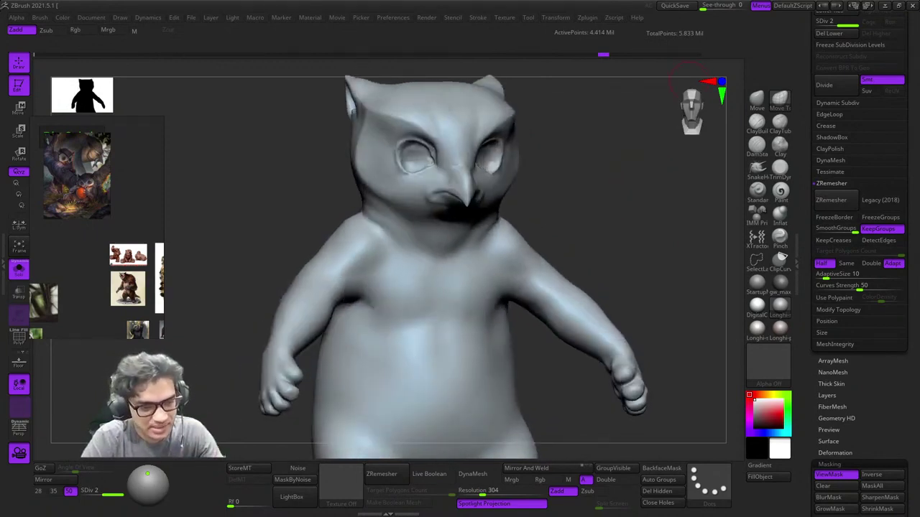
{"action": "left_click", "coordinate": [688, 109]}
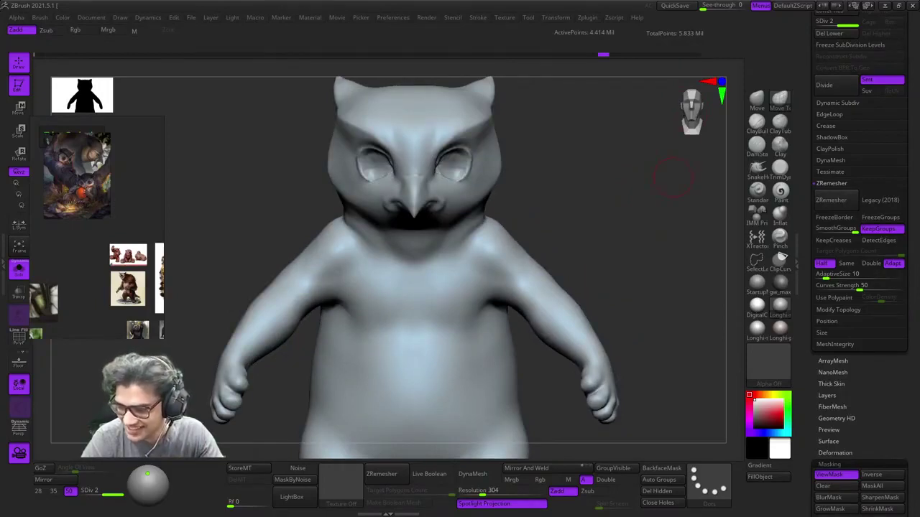
{"action": "mouse_move", "coordinate": [674, 186]}
{"action": "left_mouse_down"}
{"action": "mouse_move", "coordinate": [632, 192]}
{"action": "mouse_move", "coordinate": [667, 195]}
{"action": "mouse_move", "coordinate": [636, 212]}
{"action": "mouse_move", "coordinate": [646, 195]}
{"action": "left_mouse_up"}
{"action": "key", "text": "shift+f"}
{"action": "key", "text": "shift+f"}
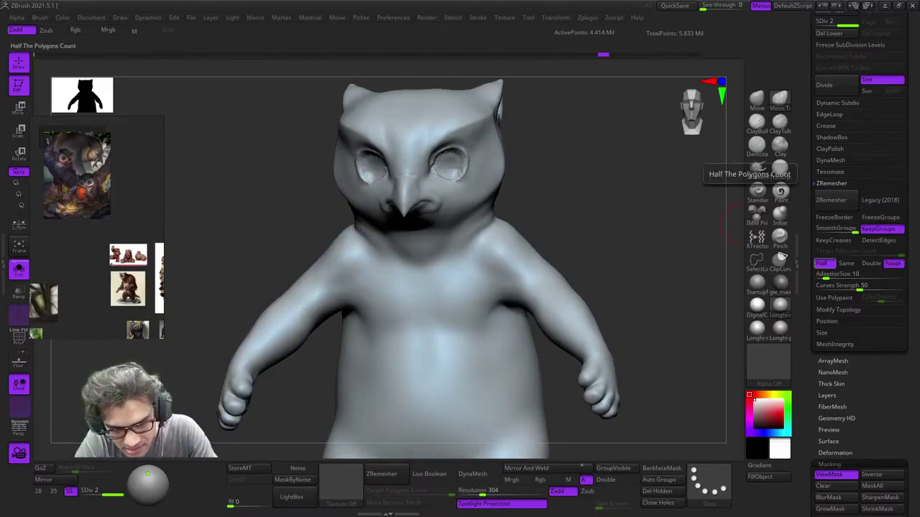
{"action": "left_click", "coordinate": [821, 263]}
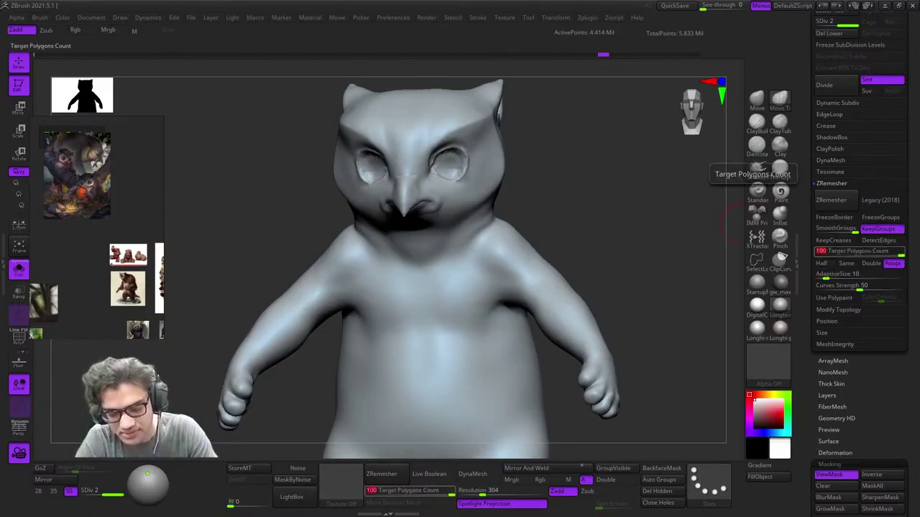
{"action": "type", "text": "12"}
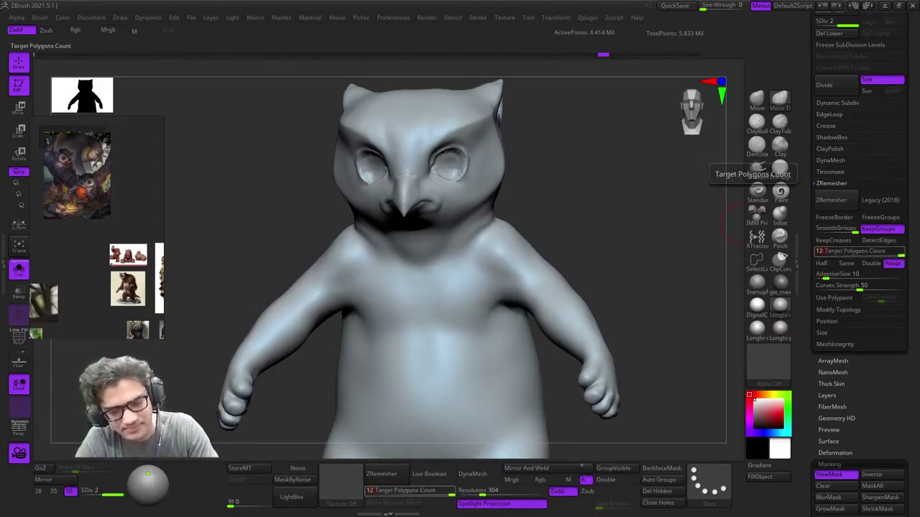
{"action": "key", "text": "Return"}
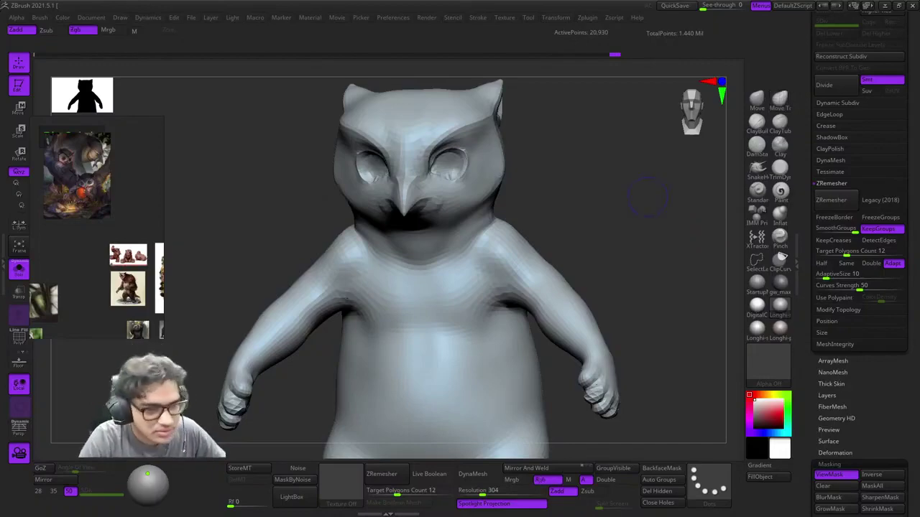
Step: Inspect the new topology around the face, neck and shoulders with polyframe on, and undo the remesh
{"action": "key", "text": "shift+f"}
{"action": "left_click_drag", "start_coordinate": [664, 253], "coordinate": [397, 129]}
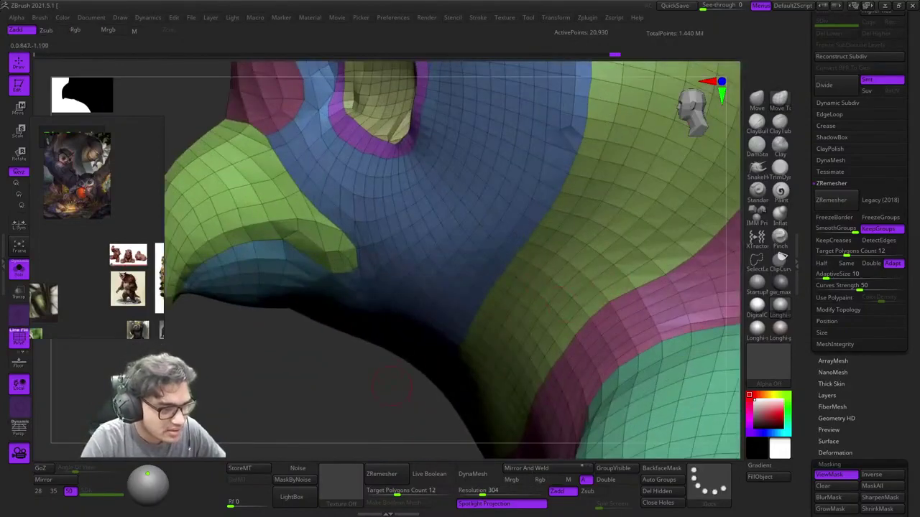
{"action": "right_click_drag", "start_coordinate": [408, 377], "coordinate": [575, 188]}
{"action": "right_click_drag", "start_coordinate": [453, 193], "coordinate": [617, 350], "text": "shift"}
{"action": "right_click_drag", "start_coordinate": [404, 171], "coordinate": [585, 202], "text": "shift"}
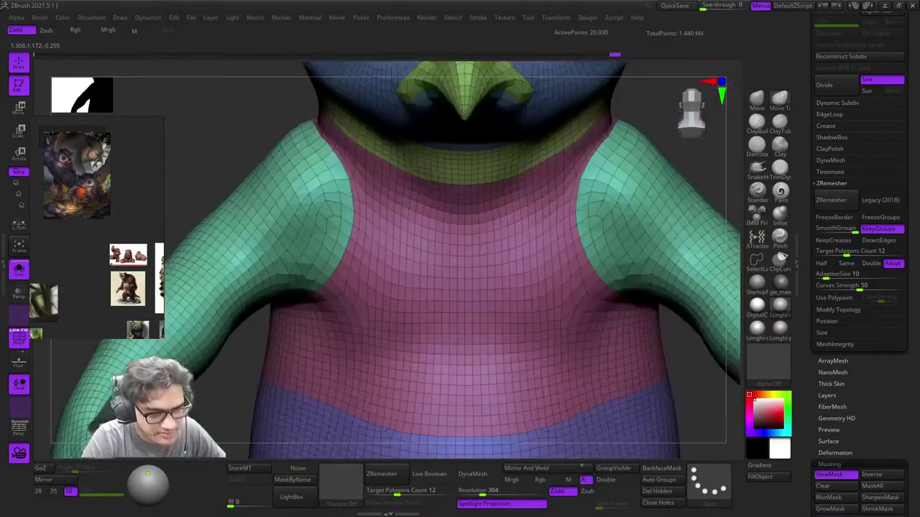
{"action": "key", "text": "ctrl+z"}
{"action": "key", "text": "f"}
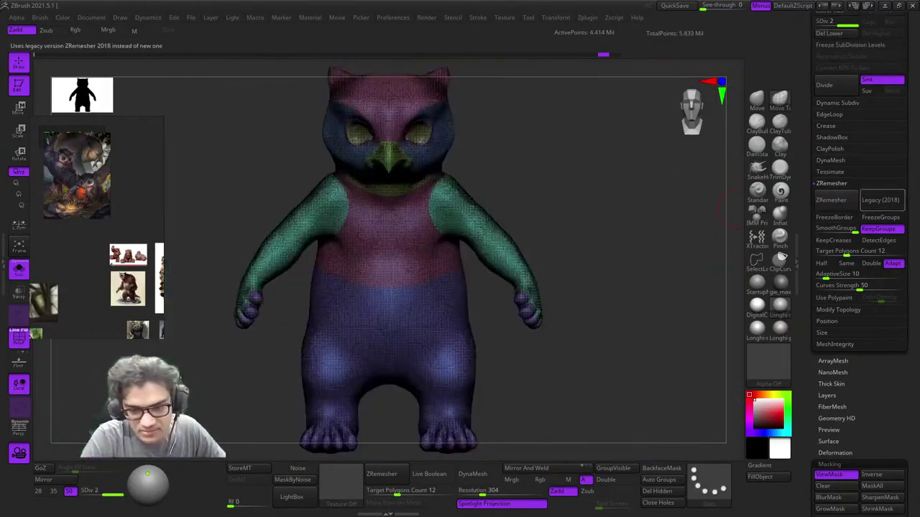
Step: Enable Legacy (2018), try remeshing the body with a target polygons count of 12, and undo that remesh
{"action": "left_click", "coordinate": [881, 200]}
{"action": "left_click", "coordinate": [834, 201]}
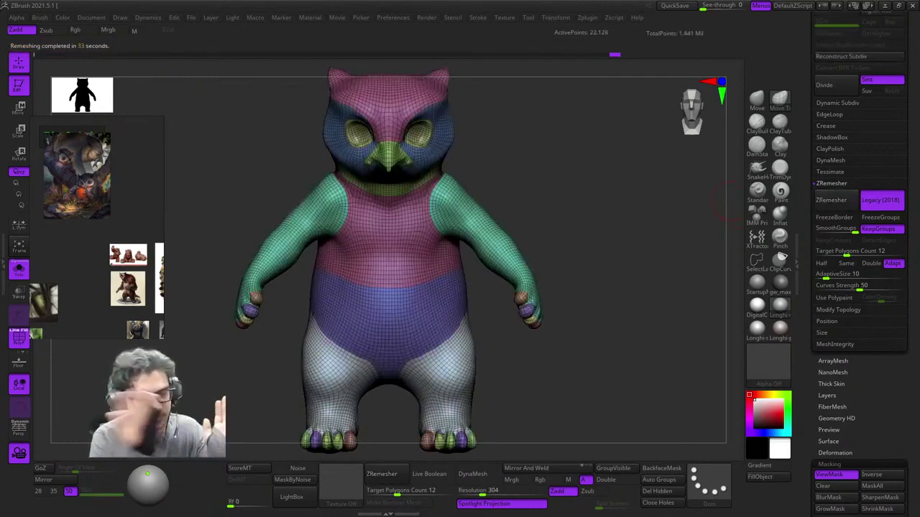
{"action": "right_click_drag", "start_coordinate": [732, 199], "coordinate": [564, 257]}
{"action": "key", "text": "ctrl+d"}
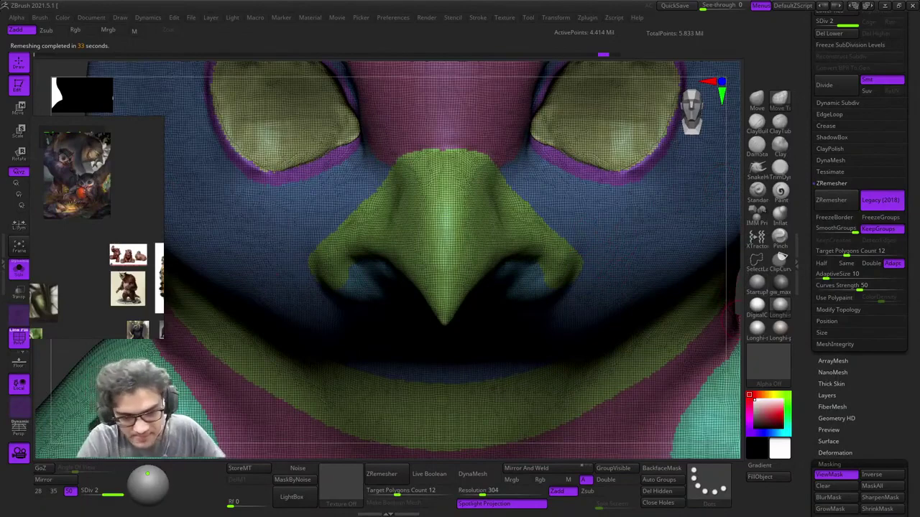
Step: Smooth the sculpt's polygroup borders with the Polish By Groups deformation at 28 and check the edges around the beak
{"action": "left_click_drag", "start_coordinate": [810, 402], "coordinate": [811, 119]}
{"action": "right_click_drag", "start_coordinate": [581, 313], "coordinate": [596, 248], "text": "ctrl"}
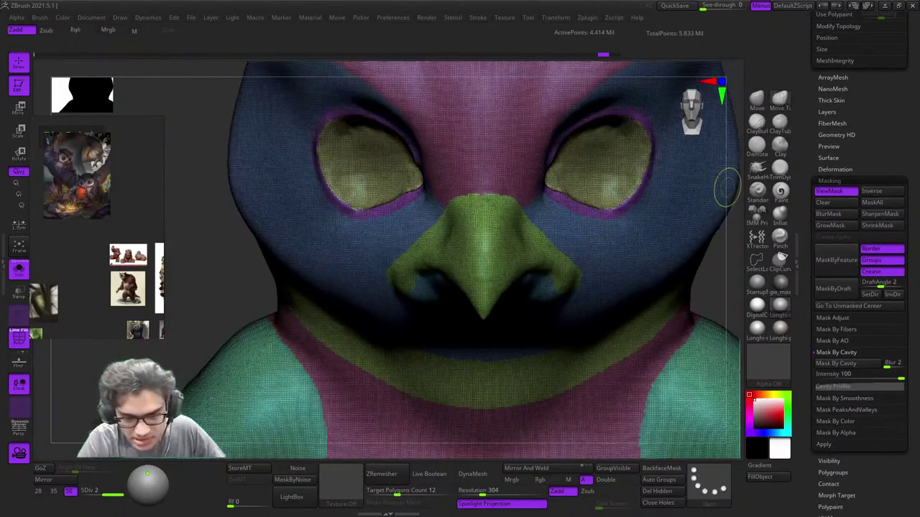
{"action": "left_click", "coordinate": [834, 170]}
{"action": "left_click", "coordinate": [834, 170]}
{"action": "left_click", "coordinate": [829, 181]}
{"action": "left_click", "coordinate": [835, 170]}
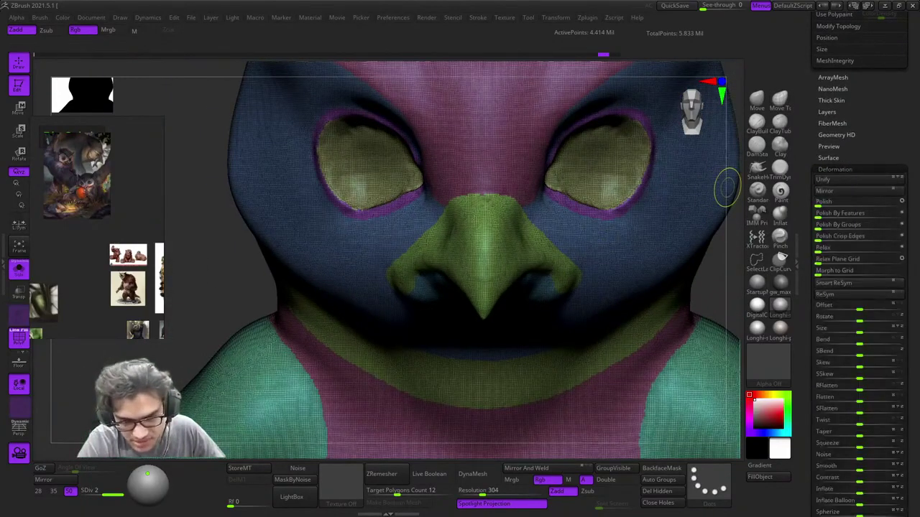
{"action": "mouse_move", "coordinate": [810, 216]}
{"action": "left_mouse_down"}
{"action": "mouse_move", "coordinate": [811, 188]}
{"action": "mouse_move", "coordinate": [841, 198]}
{"action": "left_mouse_up"}
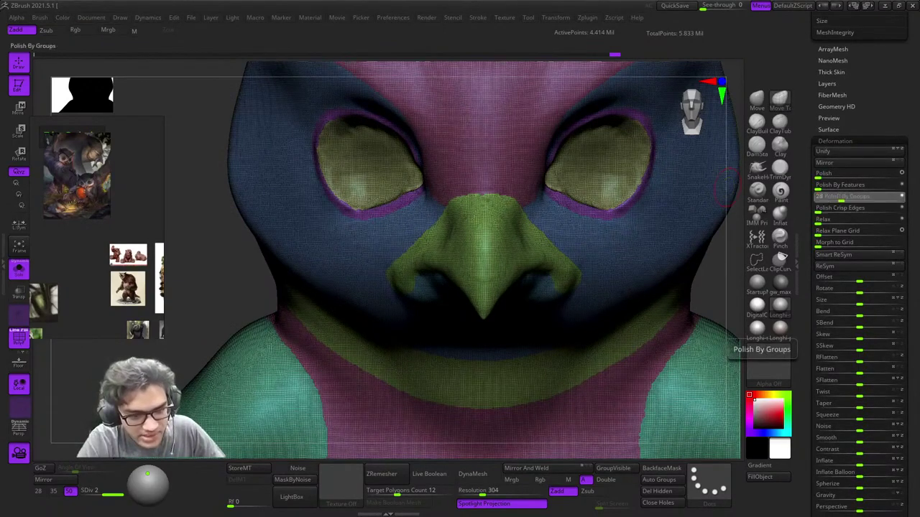
{"action": "right_click_drag", "start_coordinate": [466, 192], "coordinate": [498, 200], "text": "ctrl"}
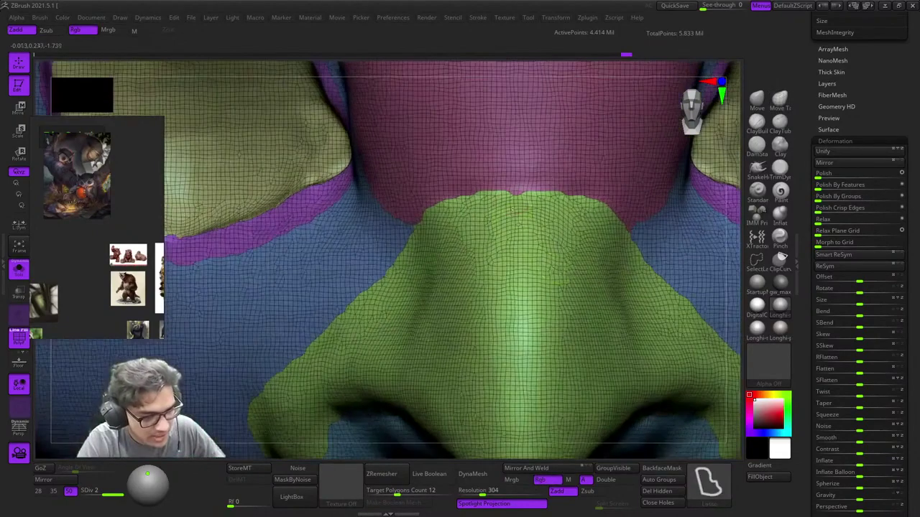
Step: Turn off polyframe, set ZRemesher's target polygons count to 15 and remesh the whole body with Legacy (2018)
{"action": "key", "text": "shift+f"}
{"action": "key", "text": "f"}
{"action": "key", "text": "shift+f"}
{"action": "right_click_drag", "start_coordinate": [601, 189], "coordinate": [509, 187]}
{"action": "key", "text": "shift+f"}
{"action": "left_click", "coordinate": [827, 163]}
{"action": "left_click_drag", "start_coordinate": [911, 140], "coordinate": [911, 488]}
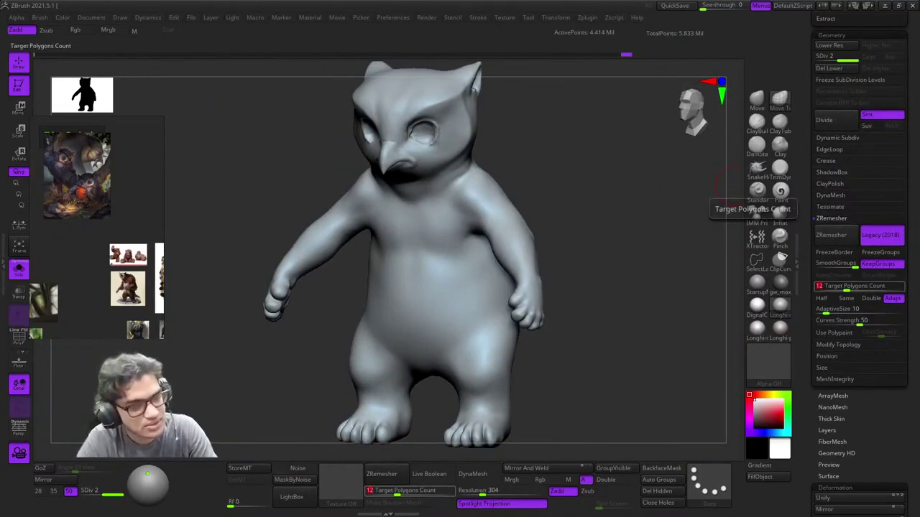
{"action": "type", "text": "1"}
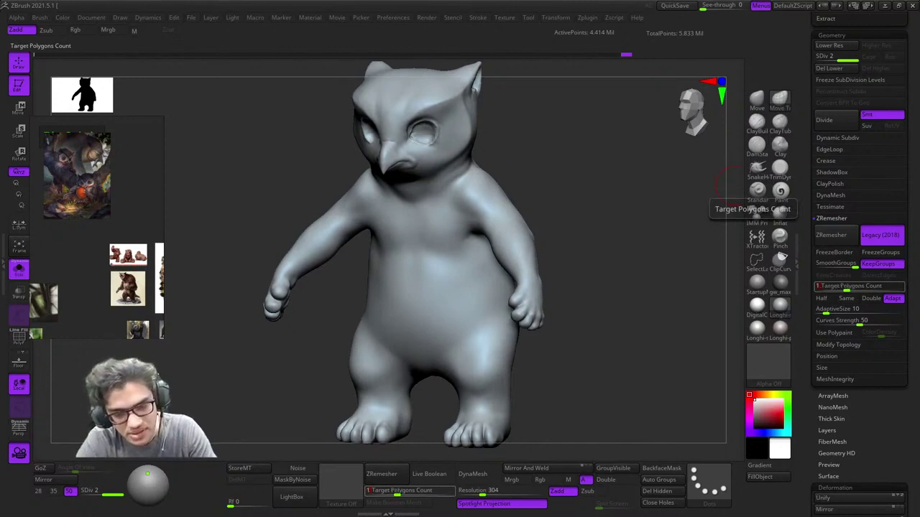
{"action": "type", "text": "5"}
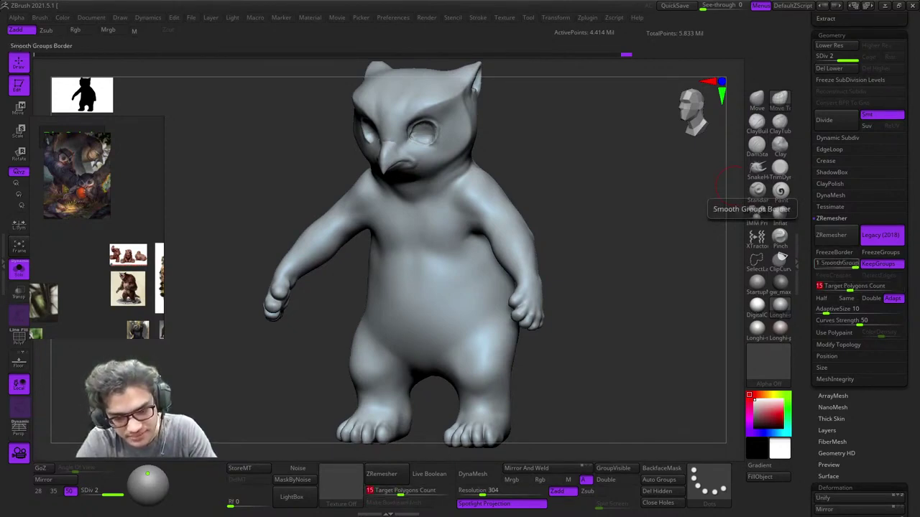
{"action": "left_click", "coordinate": [835, 235]}
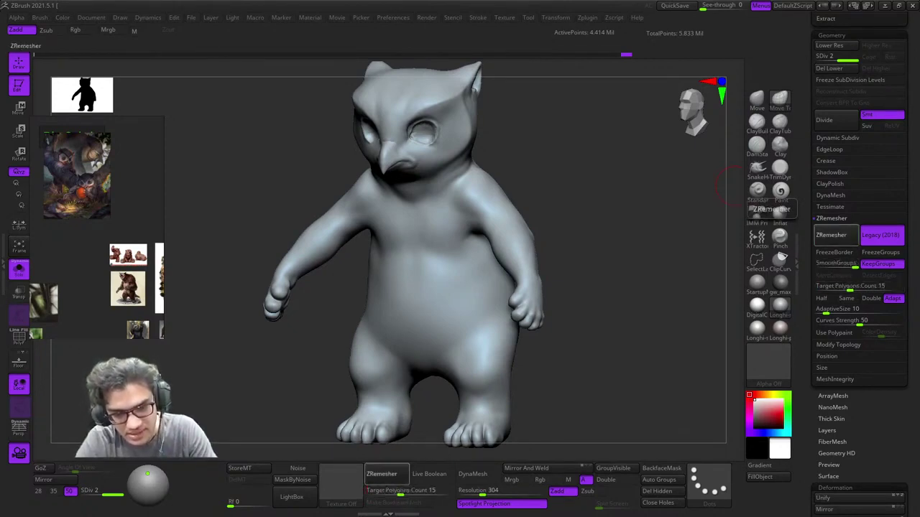
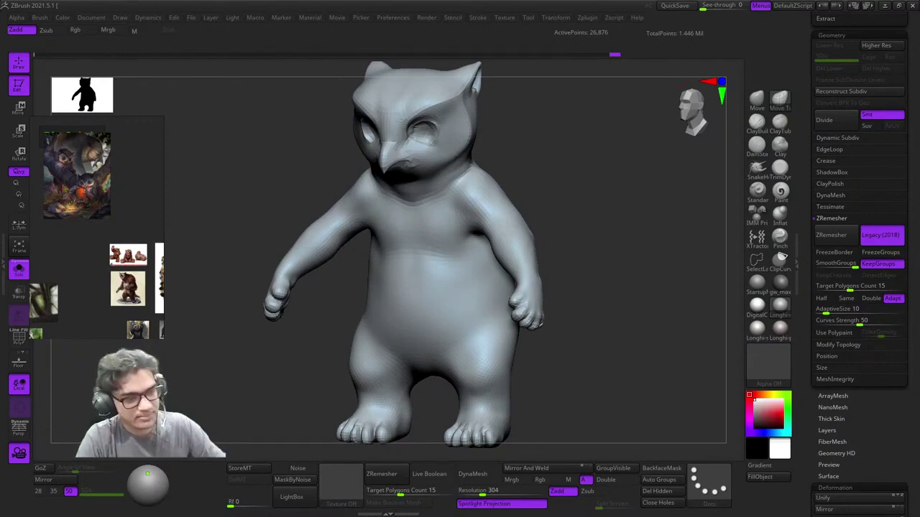
Step: Examine the remeshed topology with polyframe on the face, eyes, ears, arms and whole body from several angles
{"action": "right_click_drag", "start_coordinate": [600, 156], "coordinate": [634, 158]}
{"action": "key", "text": "shift+f"}
{"action": "mouse_move", "coordinate": [430, 126]}
{"action": "right_mouse_down", "text": "ctrl"}
{"action": "mouse_move", "coordinate": [671, 312]}
{"action": "mouse_move", "coordinate": [686, 296]}
{"action": "mouse_move", "coordinate": [632, 291]}
{"action": "mouse_move", "coordinate": [663, 272]}
{"action": "mouse_move", "coordinate": [585, 257]}
{"action": "right_mouse_up", "text": "ctrl"}
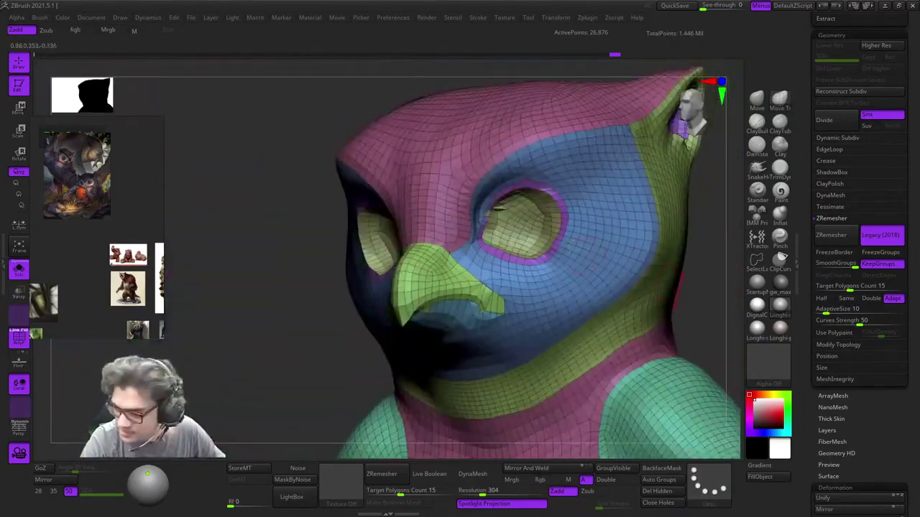
{"action": "right_click_drag", "start_coordinate": [696, 290], "coordinate": [643, 275], "text": "ctrl"}
{"action": "key", "text": "f"}
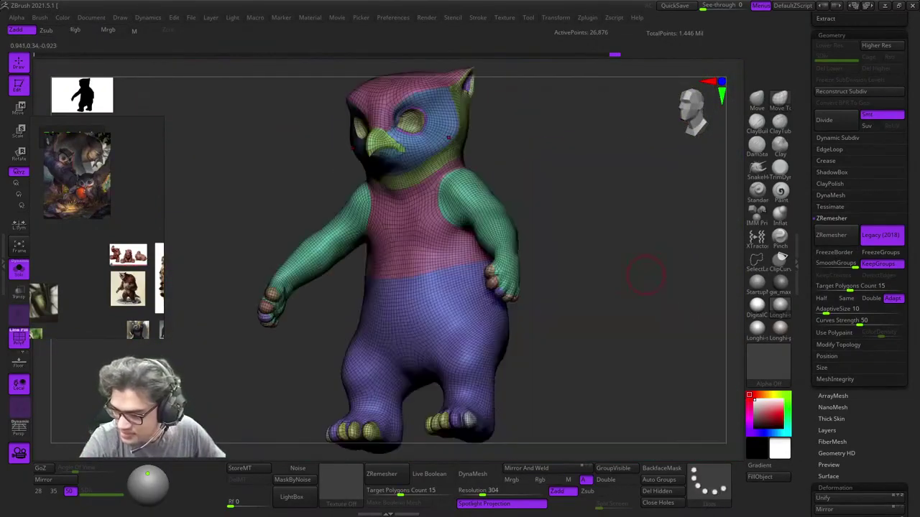
{"action": "key", "text": "shift+f"}
{"action": "key", "text": "shift+f"}
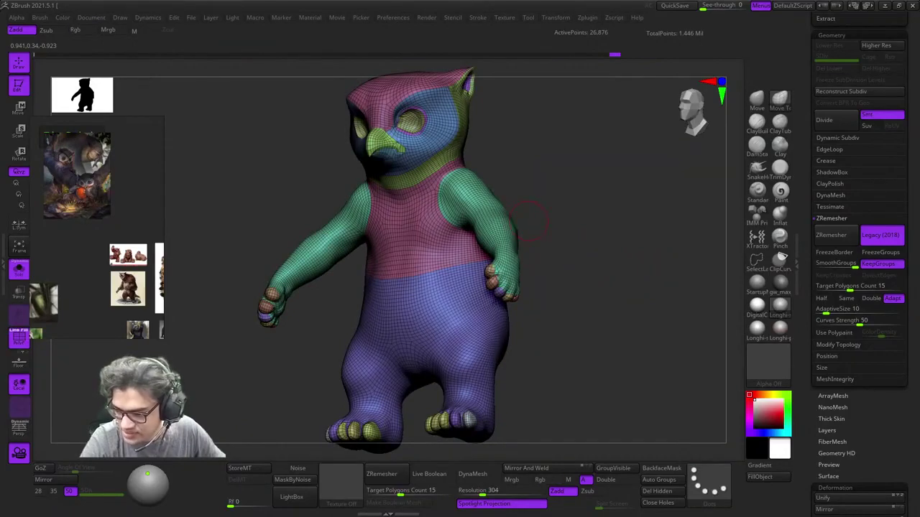
{"action": "right_click_drag", "start_coordinate": [538, 216], "coordinate": [503, 237]}
{"action": "key", "text": "shift+f"}
{"action": "key", "text": "shift+f"}
{"action": "right_click_drag", "start_coordinate": [432, 319], "coordinate": [488, 395], "text": "ctrl"}
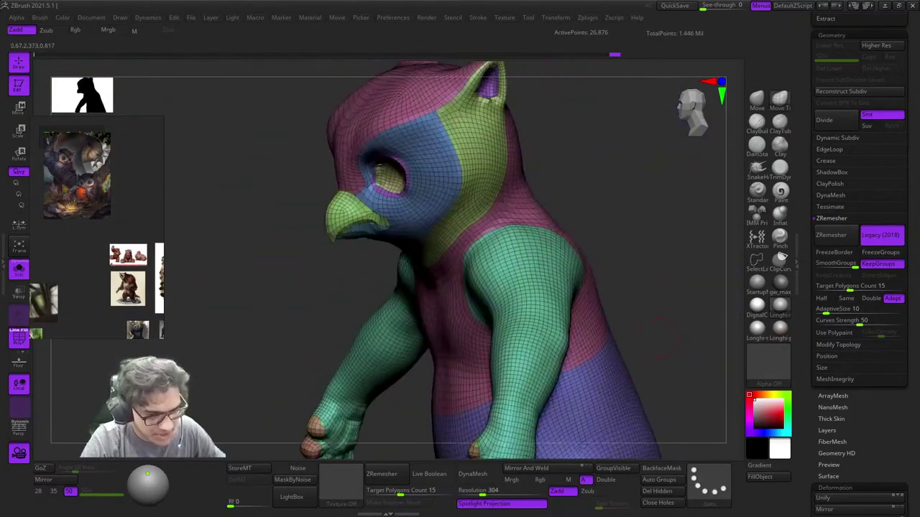
{"action": "right_click_drag", "start_coordinate": [413, 223], "coordinate": [621, 261]}
{"action": "right_click_drag", "start_coordinate": [463, 132], "coordinate": [519, 255], "text": "ctrl"}
Step: Undo the last remesh of the body and turn off polyframe
{"action": "key", "text": "ctrl+z"}
{"action": "key", "text": "shift+f"}
{"action": "key", "text": "f"}
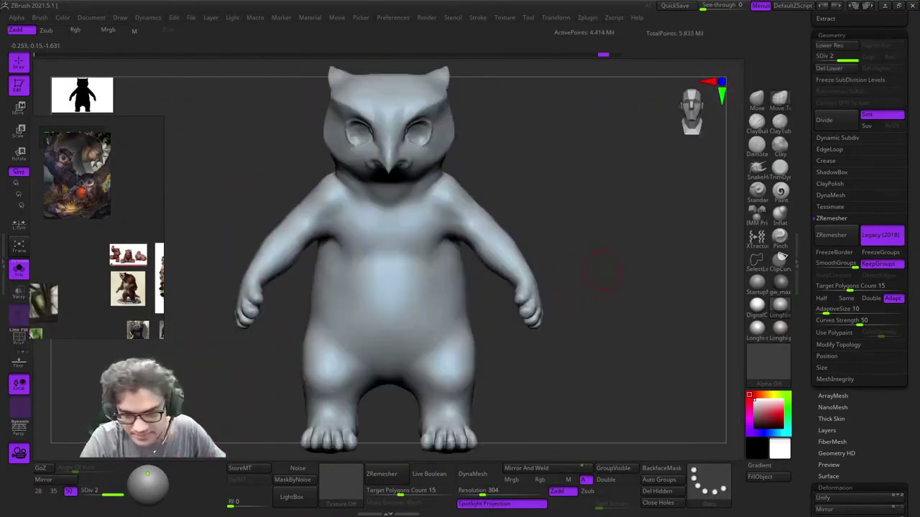
{"action": "mouse_move", "coordinate": [605, 273]}
{"action": "right_mouse_down"}
{"action": "mouse_move", "coordinate": [555, 278]}
{"action": "mouse_move", "coordinate": [620, 262]}
{"action": "right_mouse_up"}
{"action": "right_click_drag", "start_coordinate": [626, 201], "coordinate": [673, 304], "text": "alt"}
Step: Set ZRemesher's target polygons count to 18, remesh the body with Legacy (2018), and show the result with polyframe
{"action": "left_click", "coordinate": [840, 286]}
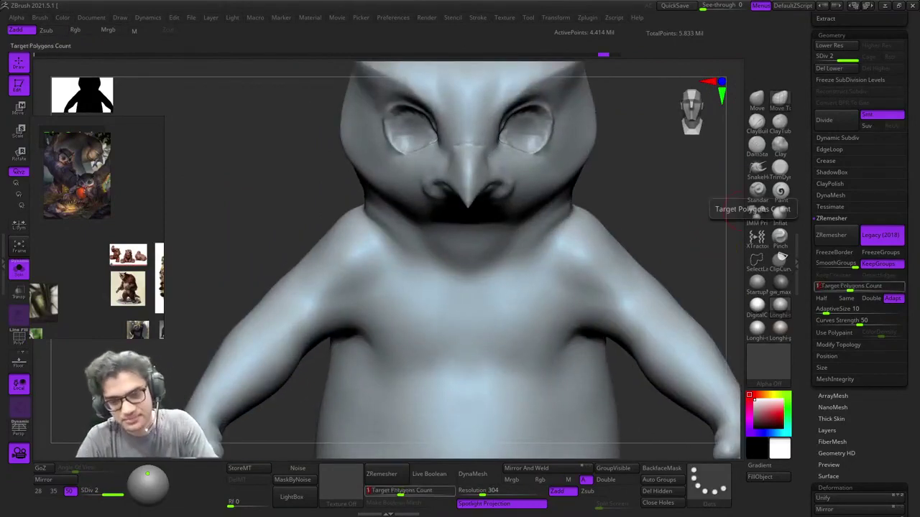
{"action": "type", "text": "18"}
{"action": "key", "text": "Return"}
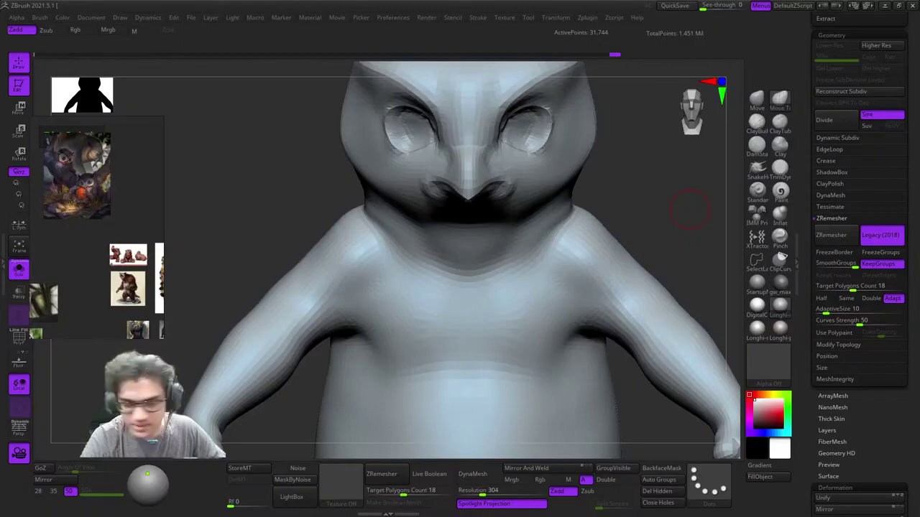
{"action": "left_click_drag", "start_coordinate": [689, 209], "coordinate": [686, 166]}
{"action": "key", "text": "shift+f"}
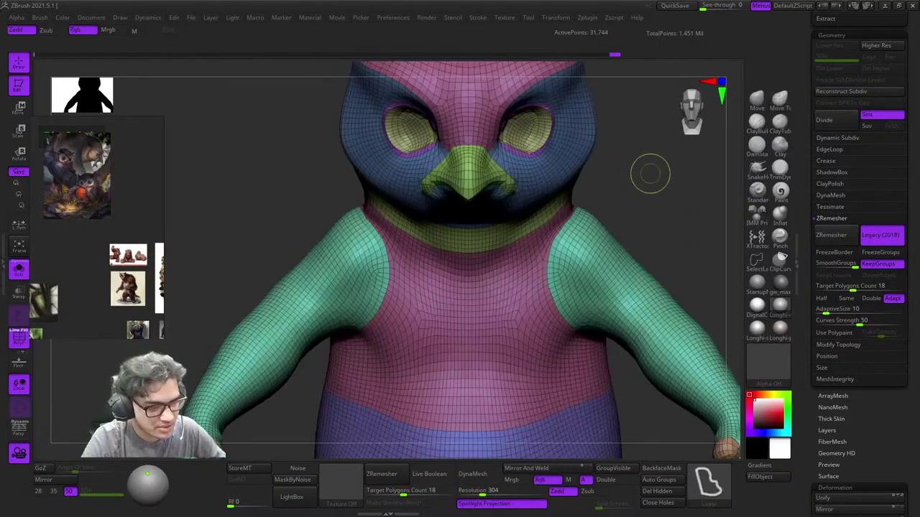
Step: Undo the Legacy remesh, disable Legacy (2018) and remesh the body at the same target polygons count
{"action": "key", "text": "ctrl+d"}
{"action": "left_click_drag", "start_coordinate": [615, 163], "coordinate": [586, 196], "text": "alt"}
{"action": "left_click", "coordinate": [881, 235]}
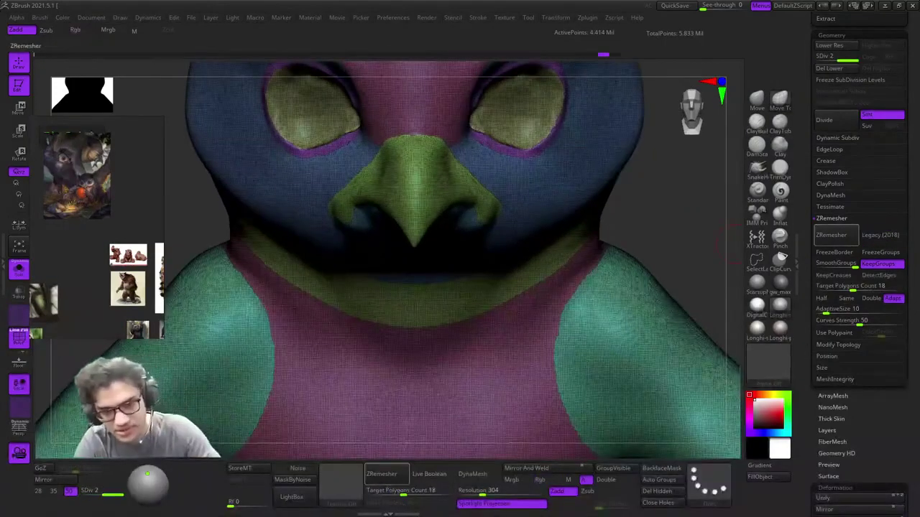
{"action": "left_click", "coordinate": [835, 235]}
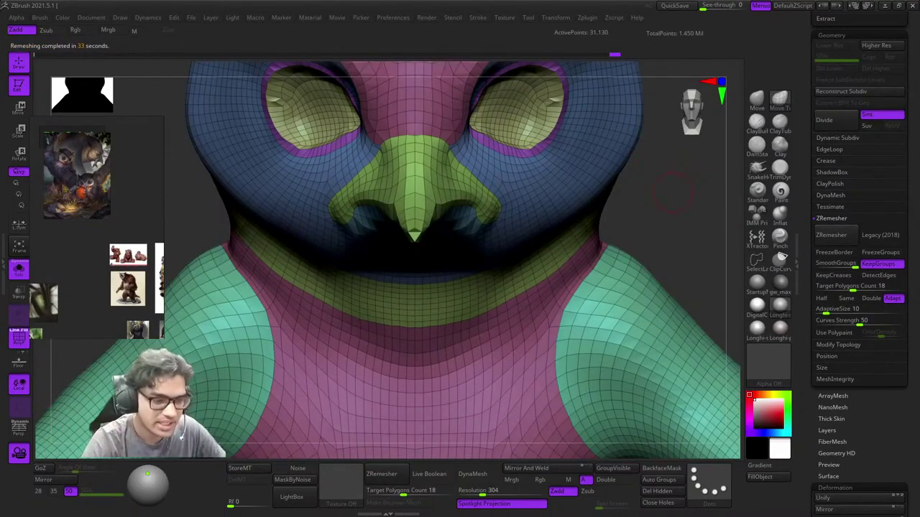
Step: Examine the remeshed topology around the eyes and beak up close, with and without polyframe
{"action": "mouse_move", "coordinate": [673, 191]}
{"action": "right_mouse_down"}
{"action": "mouse_move", "coordinate": [417, 178]}
{"action": "mouse_move", "coordinate": [426, 124]}
{"action": "mouse_move", "coordinate": [540, 124]}
{"action": "mouse_move", "coordinate": [590, 147]}
{"action": "mouse_move", "coordinate": [654, 278]}
{"action": "right_mouse_up"}
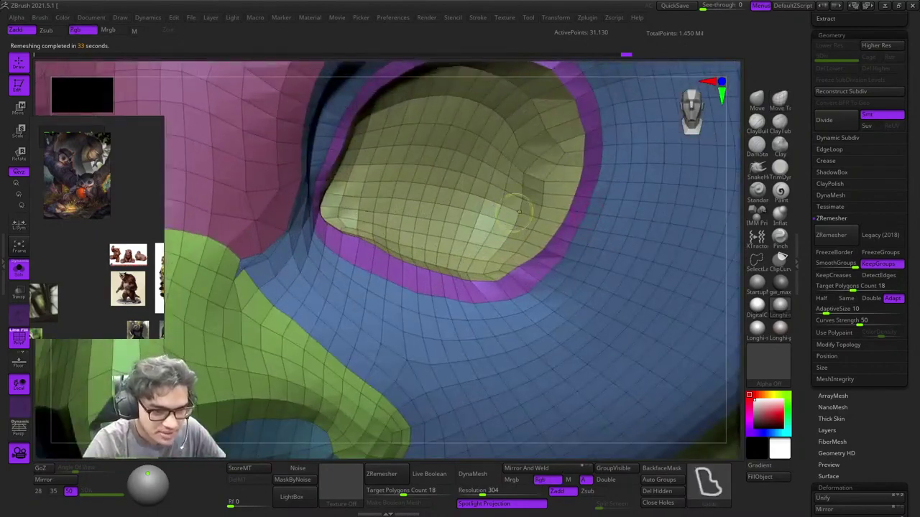
{"action": "right_click_drag", "start_coordinate": [519, 212], "coordinate": [474, 359], "text": "ctrl"}
{"action": "right_click_drag", "start_coordinate": [474, 359], "coordinate": [486, 295], "text": "ctrl"}
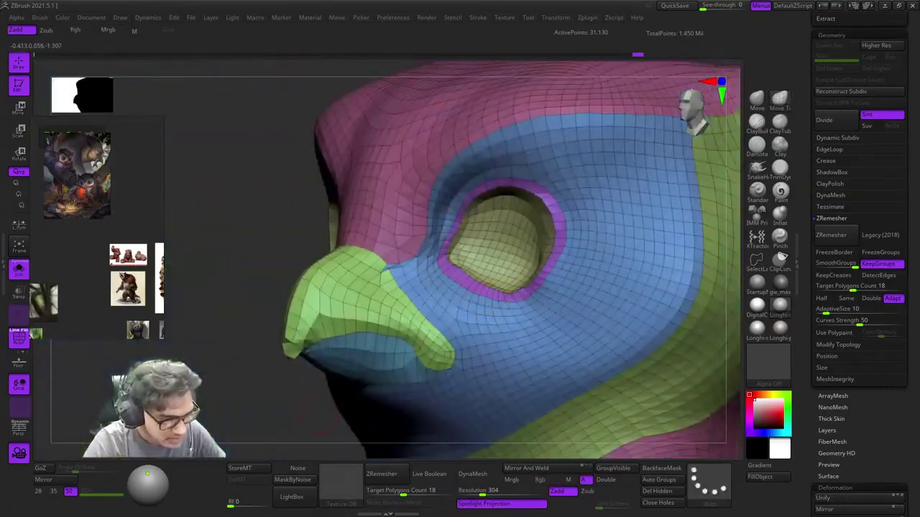
{"action": "right_click_drag", "start_coordinate": [317, 410], "coordinate": [403, 329], "text": "alt"}
{"action": "key", "text": "ctrl+z"}
{"action": "right_click_drag", "start_coordinate": [344, 332], "coordinate": [431, 324]}
{"action": "key", "text": "shift+f"}
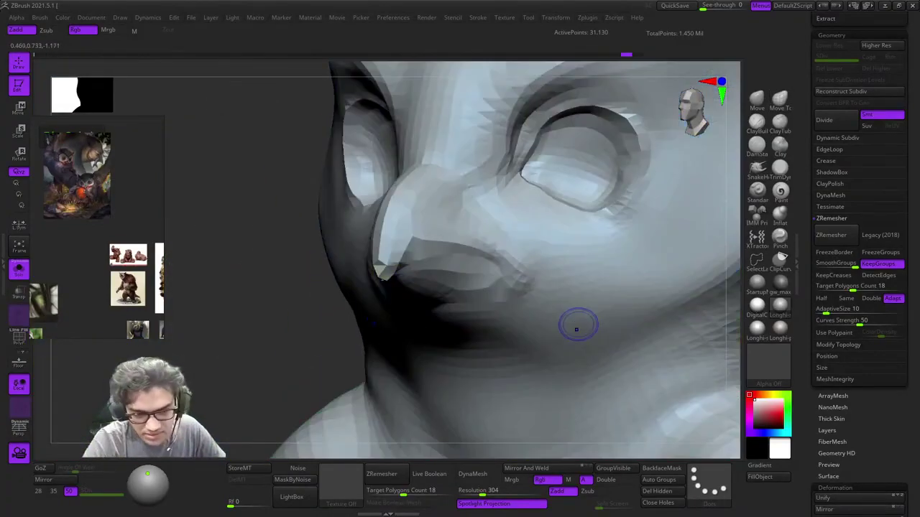
{"action": "key", "text": "shift+f"}
Step: Undo the non-Legacy remesh to return to the high-resolution sculpt
{"action": "key", "text": "ctrl+z"}
{"action": "right_click_drag", "start_coordinate": [281, 313], "coordinate": [305, 316]}
{"action": "key", "text": "ctrl+z"}
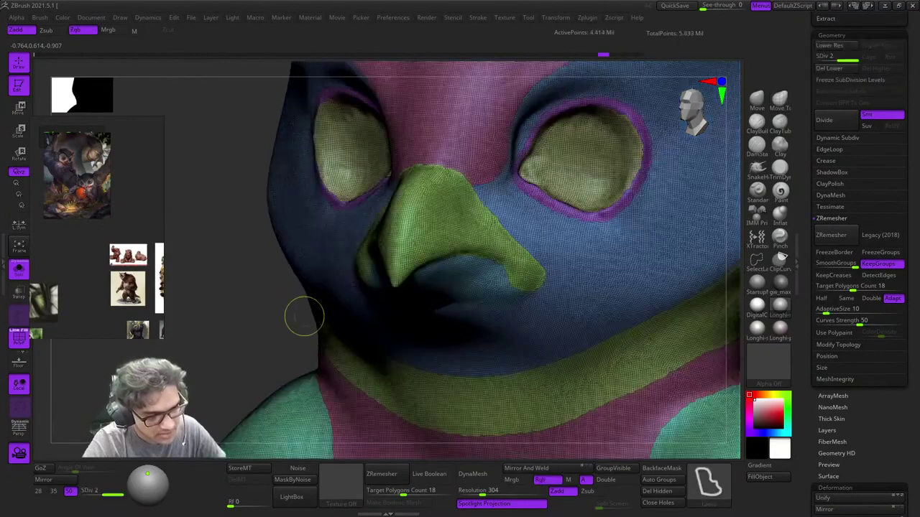
{"action": "right_click_drag", "start_coordinate": [456, 324], "coordinate": [503, 267], "text": "ctrl"}
{"action": "key", "text": "shift+f"}
{"action": "key", "text": "ctrl+z"}
Step: Try assigning the whole body to a single polygroup and remeshing it with a target polygons count of 18
{"action": "right_click_drag", "start_coordinate": [640, 267], "coordinate": [708, 263], "text": "shift"}
{"action": "key", "text": "f"}
{"action": "key", "text": "shift+f"}
{"action": "right_click_drag", "start_coordinate": [646, 208], "coordinate": [619, 251], "text": "ctrl"}
{"action": "right_click_drag", "start_coordinate": [708, 230], "coordinate": [677, 225], "text": "shift"}
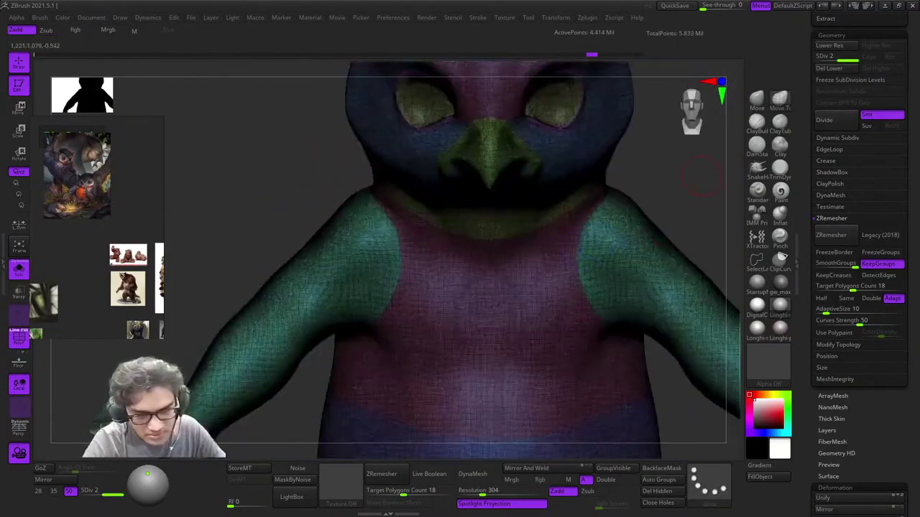
{"action": "right_click_drag", "start_coordinate": [702, 176], "coordinate": [651, 222], "text": "alt"}
{"action": "key", "text": "ctrl+w"}
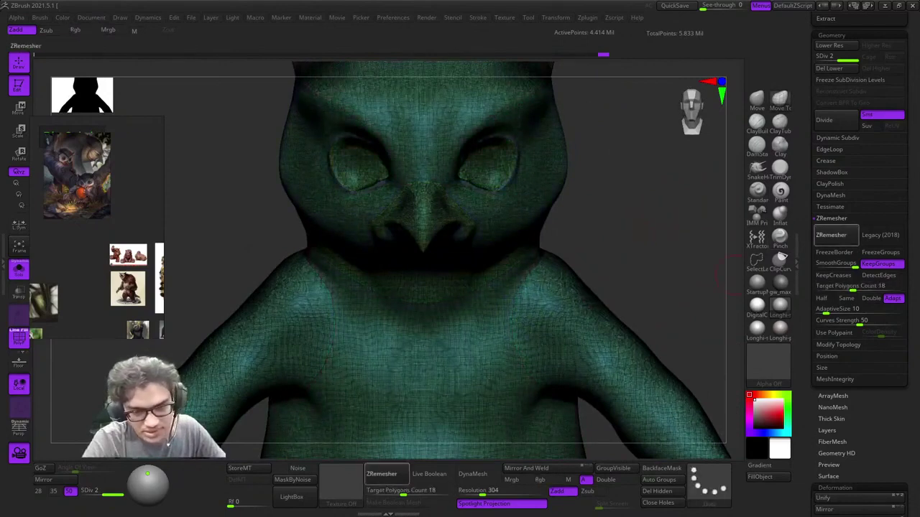
{"action": "left_click", "coordinate": [835, 235]}
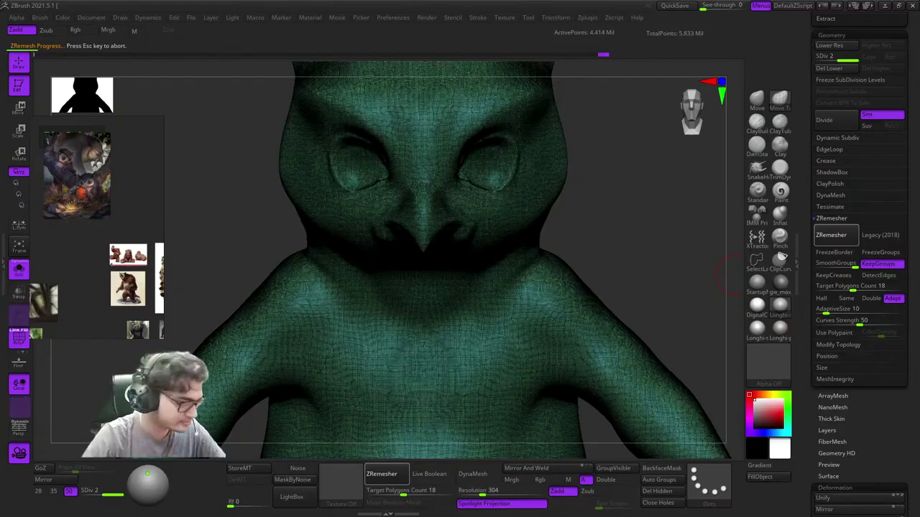
Step: Enlarge the owl-bear painting in the reference board and examine the single-group remesh on the head and whole body
{"action": "double_click", "coordinate": [77, 176]}
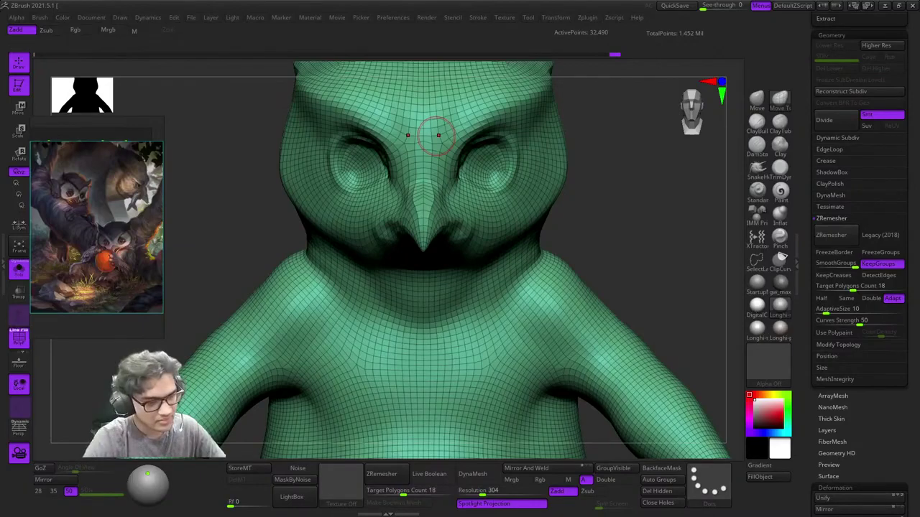
{"action": "mouse_move", "coordinate": [436, 135]}
{"action": "right_mouse_down"}
{"action": "mouse_move", "coordinate": [338, 155]}
{"action": "mouse_move", "coordinate": [459, 237]}
{"action": "mouse_move", "coordinate": [519, 309]}
{"action": "mouse_move", "coordinate": [496, 216]}
{"action": "mouse_move", "coordinate": [467, 187]}
{"action": "mouse_move", "coordinate": [546, 251]}
{"action": "mouse_move", "coordinate": [582, 317]}
{"action": "right_mouse_up"}
{"action": "right_click_drag", "start_coordinate": [582, 316], "coordinate": [532, 216], "text": "ctrl"}
{"action": "right_click_drag", "start_coordinate": [532, 215], "coordinate": [495, 194]}
{"action": "right_click_drag", "start_coordinate": [496, 194], "coordinate": [527, 372], "text": "ctrl"}
{"action": "key", "text": "shift+f"}
{"action": "key", "text": "f"}
{"action": "key", "text": "shift+f"}
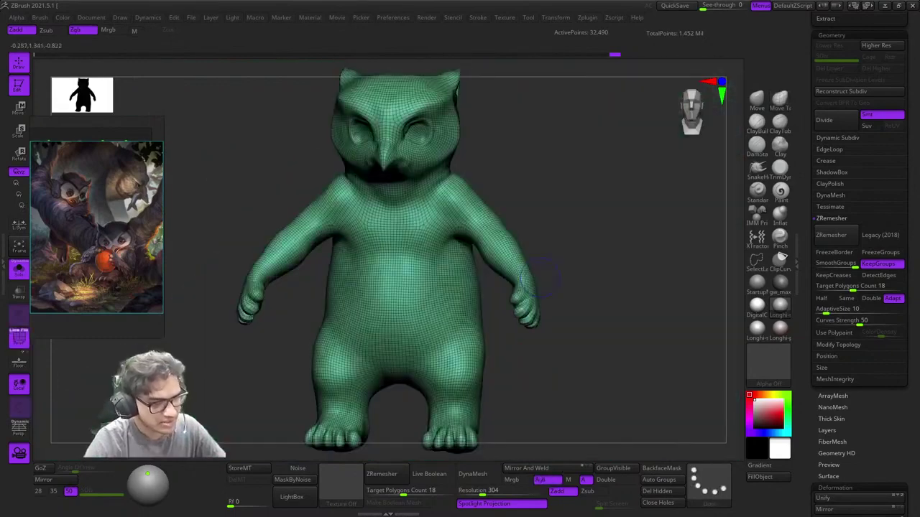
{"action": "right_click_drag", "start_coordinate": [541, 278], "coordinate": [485, 241]}
{"action": "right_click_drag", "start_coordinate": [485, 241], "coordinate": [544, 302], "text": "ctrl"}
Step: Undo the single-group remesh and the regrouping to restore the separate polygroups
{"action": "key", "text": "ctrl+z"}
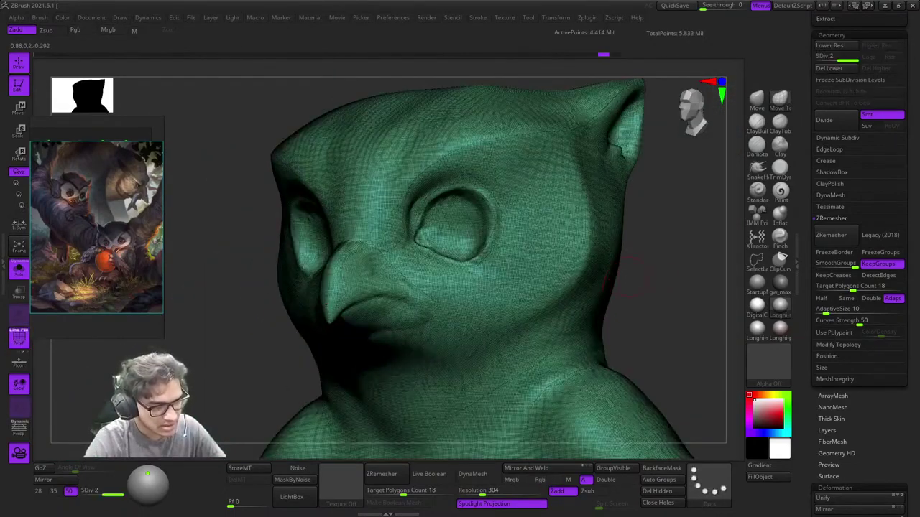
{"action": "key", "text": "shift+f"}
{"action": "key", "text": "ctrl+z"}
{"action": "key", "text": "shift+f"}
{"action": "mouse_move", "coordinate": [654, 271]}
{"action": "right_mouse_down"}
{"action": "mouse_move", "coordinate": [622, 270]}
{"action": "mouse_move", "coordinate": [658, 273]}
{"action": "mouse_move", "coordinate": [607, 240]}
{"action": "right_mouse_up"}
{"action": "right_click", "coordinate": [546, 309]}
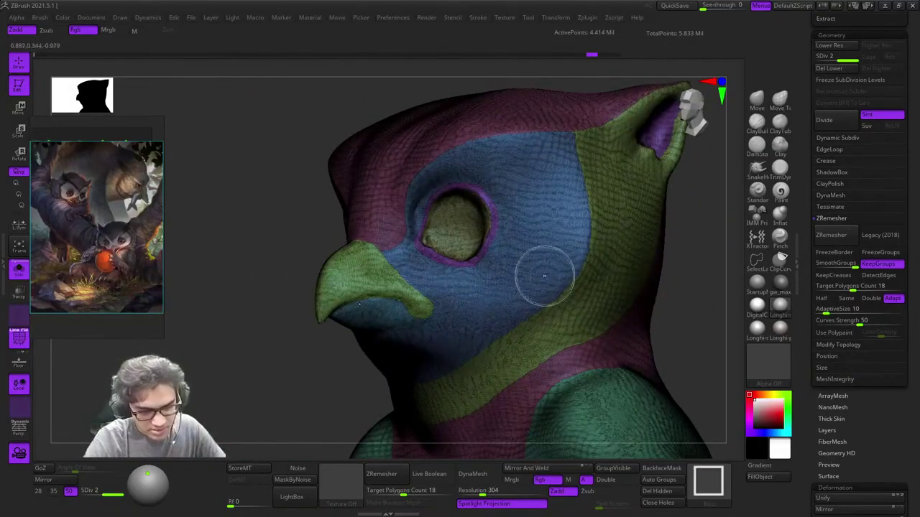
Step: Isolate the blue face and purple eye-rim polygroups and merge them into one polygroup
{"action": "left_click", "coordinate": [544, 276], "text": "ctrl+shift"}
{"action": "left_click_drag", "start_coordinate": [699, 302], "coordinate": [695, 336], "text": "ctrl+shift"}
{"action": "right_click_drag", "start_coordinate": [683, 309], "coordinate": [683, 371], "text": "ctrl"}
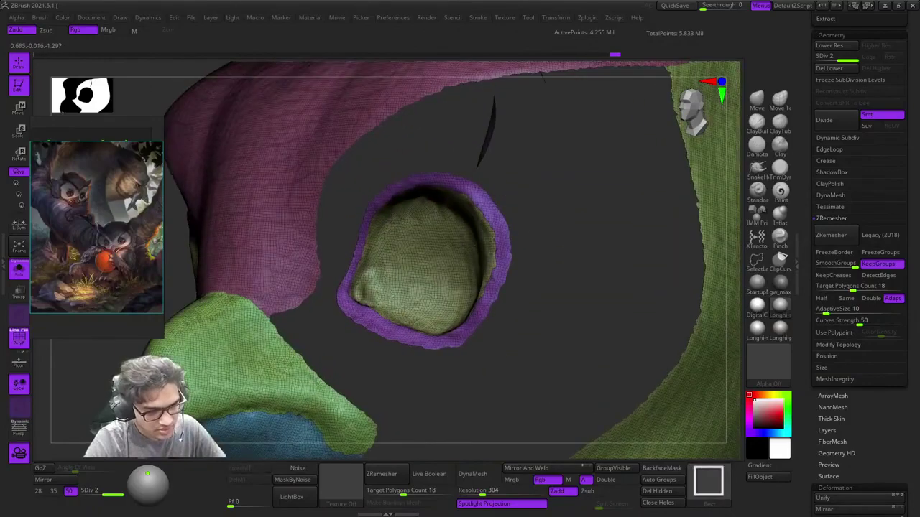
{"action": "left_click", "coordinate": [501, 260], "text": "ctrl+shift"}
{"action": "right_click_drag", "start_coordinate": [576, 267], "coordinate": [579, 223], "text": "ctrl"}
{"action": "right_click_drag", "start_coordinate": [603, 309], "coordinate": [664, 330]}
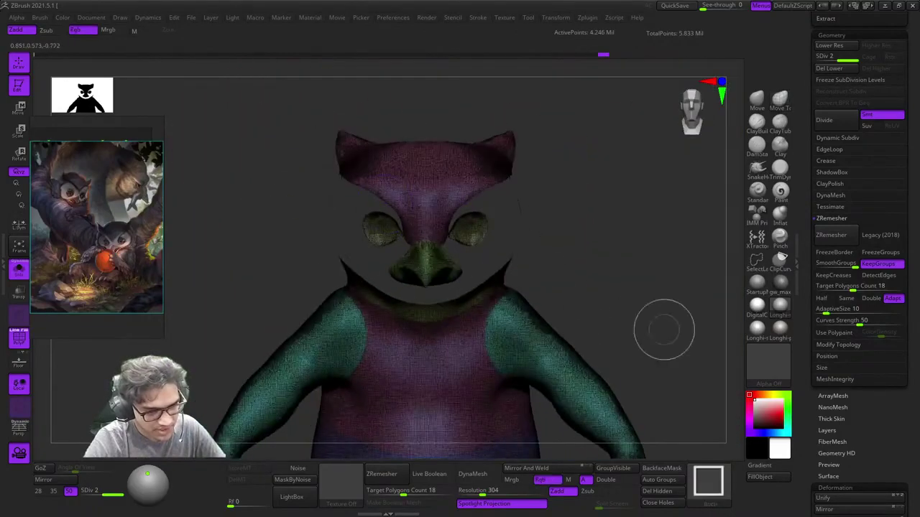
{"action": "left_click_drag", "start_coordinate": [639, 251], "coordinate": [636, 292], "text": "ctrl+shift"}
{"action": "key", "text": "ctrl+w"}
{"action": "right_click_drag", "start_coordinate": [620, 279], "coordinate": [600, 227]}
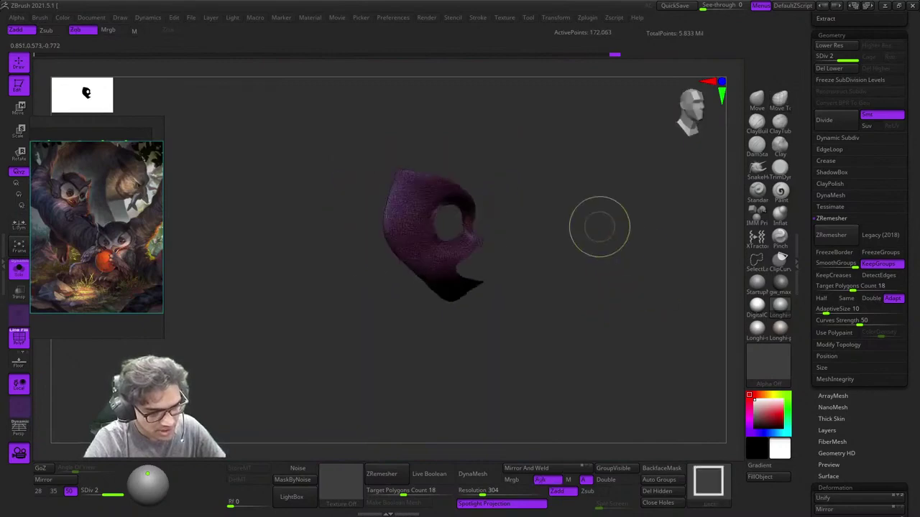
Step: Merge the crown's polygroup with the face polygroup into one group and unhide the whole body
{"action": "left_click", "coordinate": [619, 316], "text": "ctrl+shift"}
{"action": "right_click_drag", "start_coordinate": [626, 328], "coordinate": [575, 286], "text": "alt"}
{"action": "right_click_drag", "start_coordinate": [575, 286], "coordinate": [576, 341], "text": "ctrl"}
{"action": "right_click_drag", "start_coordinate": [576, 341], "coordinate": [511, 216]}
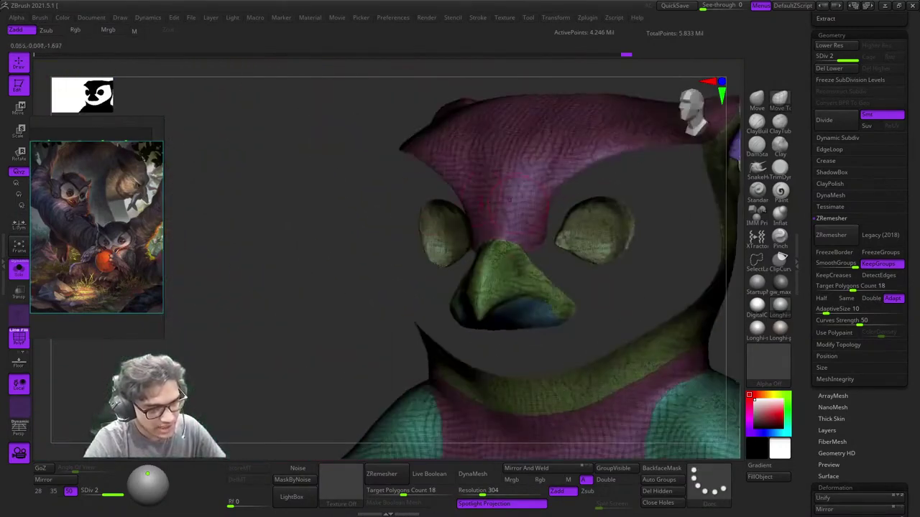
{"action": "right_click_drag", "start_coordinate": [345, 216], "coordinate": [404, 212]}
{"action": "left_click", "coordinate": [514, 233], "text": "ctrl+shift"}
{"action": "left_click", "coordinate": [425, 234], "text": "ctrl+shift"}
{"action": "left_click_drag", "start_coordinate": [611, 78], "coordinate": [629, 166], "text": "ctrl+shift"}
{"action": "left_click", "coordinate": [421, 184], "text": "ctrl+shift"}
{"action": "key", "text": "ctrl+w"}
{"action": "right_click_drag", "start_coordinate": [651, 221], "coordinate": [596, 216], "text": "ctrl"}
{"action": "left_click", "coordinate": [706, 233], "text": "ctrl+shift"}
{"action": "right_click_drag", "start_coordinate": [596, 216], "coordinate": [573, 203], "text": "ctrl"}
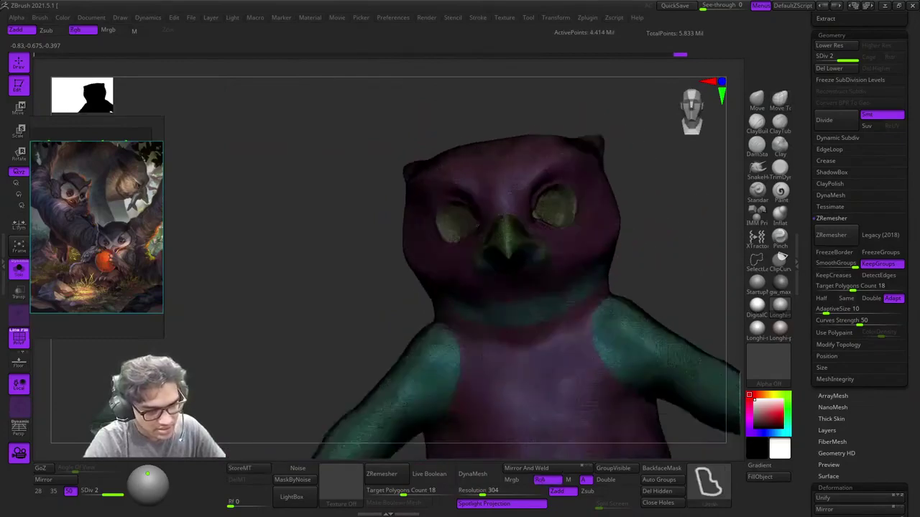
Step: Check the regrouped body, turn off polyframe and remesh it with ZRemesher at a target polygons count of 18
{"action": "right_click_drag", "start_coordinate": [647, 248], "coordinate": [592, 224], "text": "alt"}
{"action": "mouse_move", "coordinate": [592, 225]}
{"action": "left_mouse_down"}
{"action": "mouse_move", "coordinate": [531, 224]}
{"action": "mouse_move", "coordinate": [586, 224]}
{"action": "left_mouse_up"}
{"action": "key", "text": "f"}
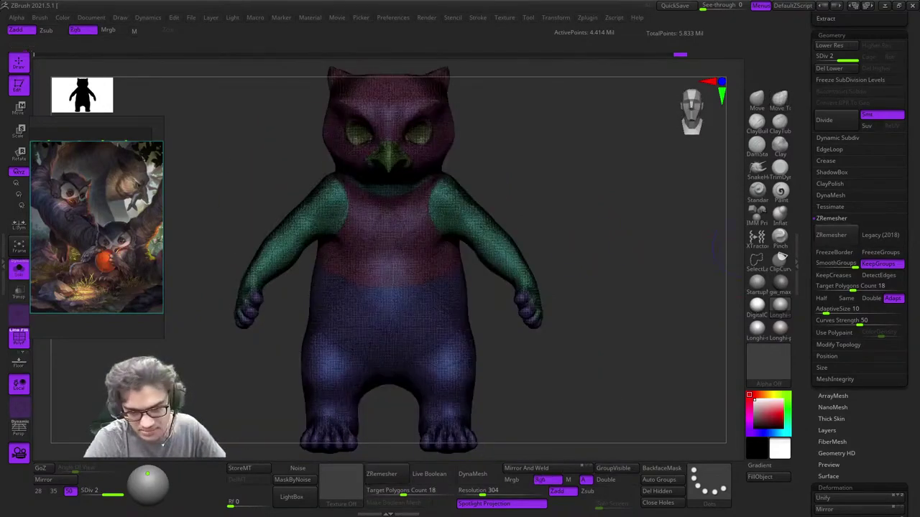
{"action": "key", "text": "shift+f"}
{"action": "key", "text": "shift+f"}
{"action": "right_click_drag", "start_coordinate": [594, 174], "coordinate": [648, 248], "text": "alt"}
{"action": "mouse_move", "coordinate": [648, 248]}
{"action": "right_mouse_down", "text": "ctrl"}
{"action": "mouse_move", "coordinate": [647, 85]}
{"action": "mouse_move", "coordinate": [640, 242]}
{"action": "mouse_move", "coordinate": [675, 224]}
{"action": "mouse_move", "coordinate": [634, 245]}
{"action": "right_mouse_up", "text": "ctrl"}
{"action": "key", "text": "shift+f"}
{"action": "key", "text": "shift+f"}
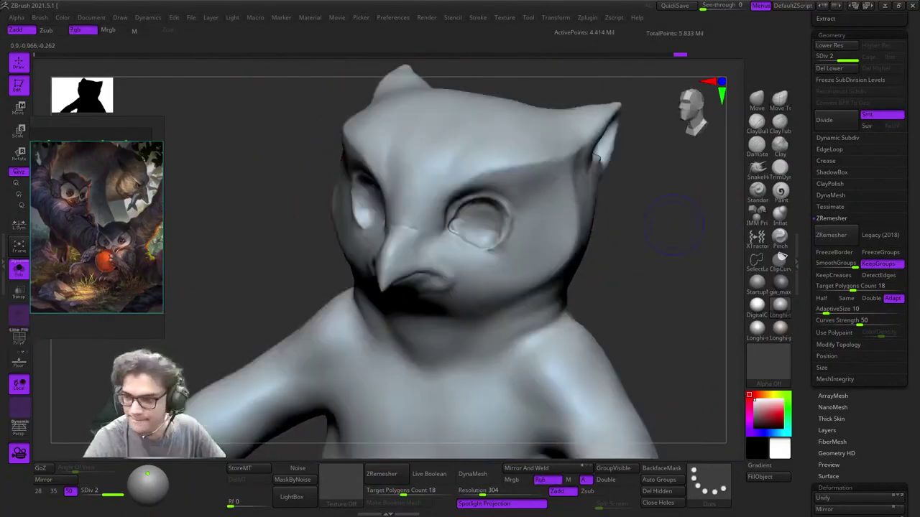
{"action": "key", "text": "shift+f"}
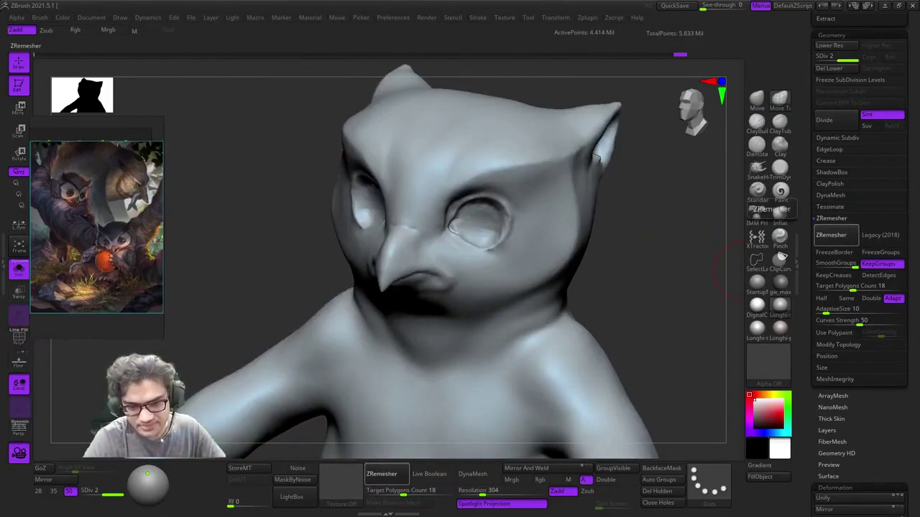
{"action": "left_click", "coordinate": [833, 236]}
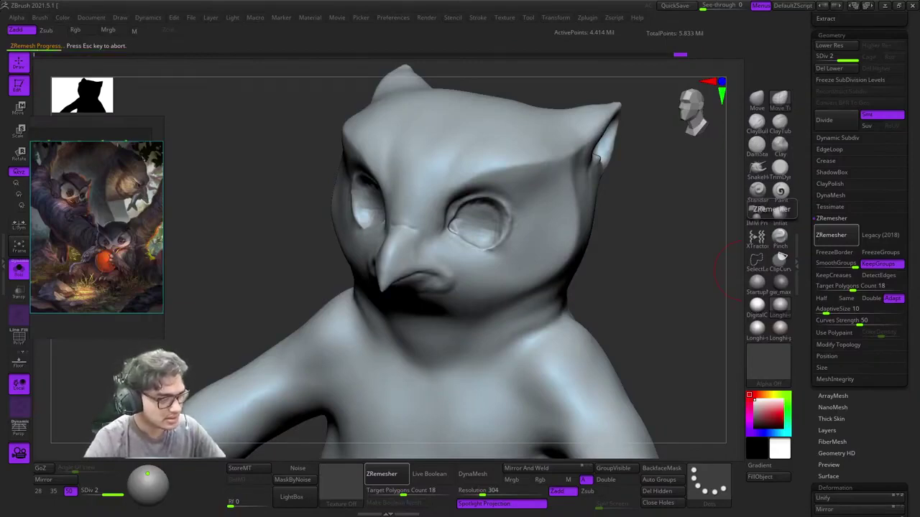
Step: Examine the owl-bear painting in the reference board, focusing on the cub's eyes, beak and face
{"action": "double_click", "coordinate": [80, 188]}
{"action": "double_click", "coordinate": [81, 180]}
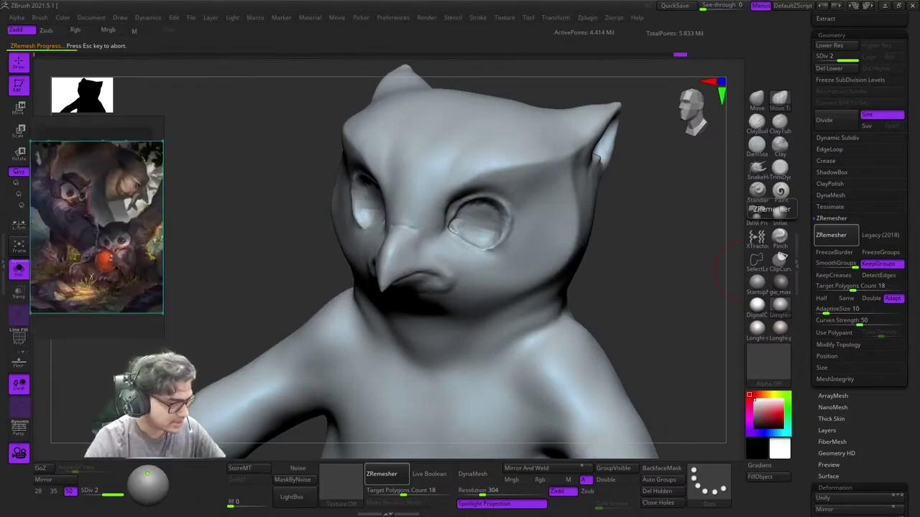
{"action": "scroll", "coordinate": [111, 244], "scroll_direction": "up", "scroll_amount": 5}
{"action": "middle_click_drag", "start_coordinate": [112, 244], "coordinate": [96, 238]}
{"action": "scroll", "coordinate": [100, 216], "scroll_direction": "down", "scroll_amount": 2}
{"action": "scroll", "coordinate": [115, 200], "scroll_direction": "up", "scroll_amount": 5}
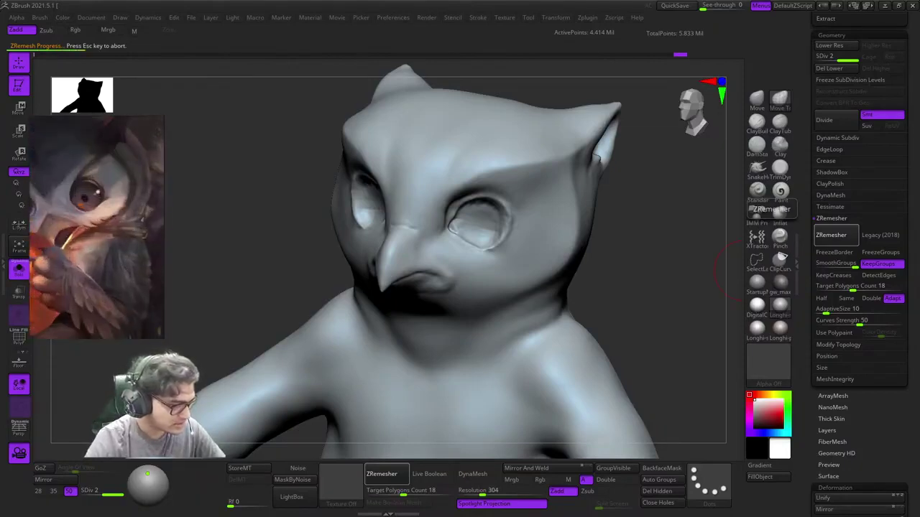
{"action": "scroll", "coordinate": [101, 201], "scroll_direction": "down", "scroll_amount": 4}
{"action": "scroll", "coordinate": [109, 194], "scroll_direction": "up", "scroll_amount": 4}
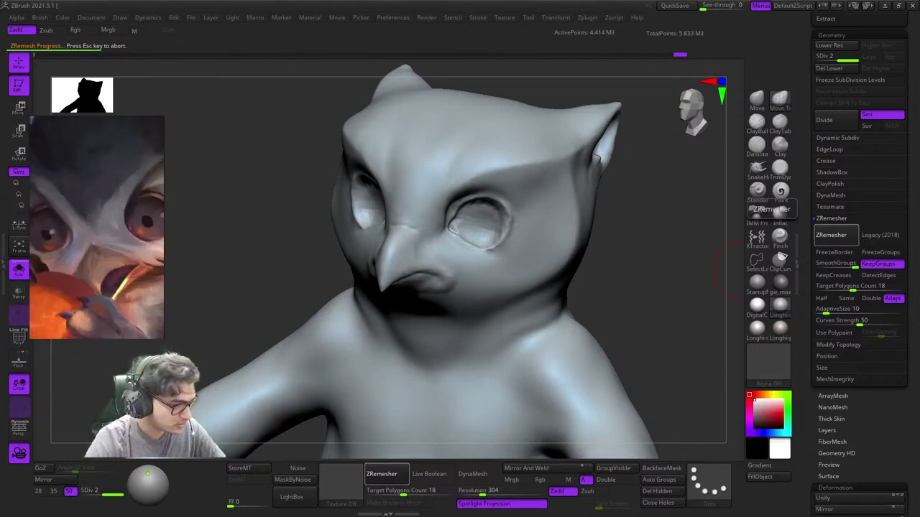
{"action": "scroll", "coordinate": [107, 198], "scroll_direction": "down", "scroll_amount": 3}
{"action": "middle_click_drag", "start_coordinate": [133, 263], "coordinate": [112, 262]}
{"action": "scroll", "coordinate": [108, 211], "scroll_direction": "up", "scroll_amount": 3}
{"action": "scroll", "coordinate": [104, 215], "scroll_direction": "down", "scroll_amount": 2}
{"action": "scroll", "coordinate": [103, 277], "scroll_direction": "down", "scroll_amount": 10}
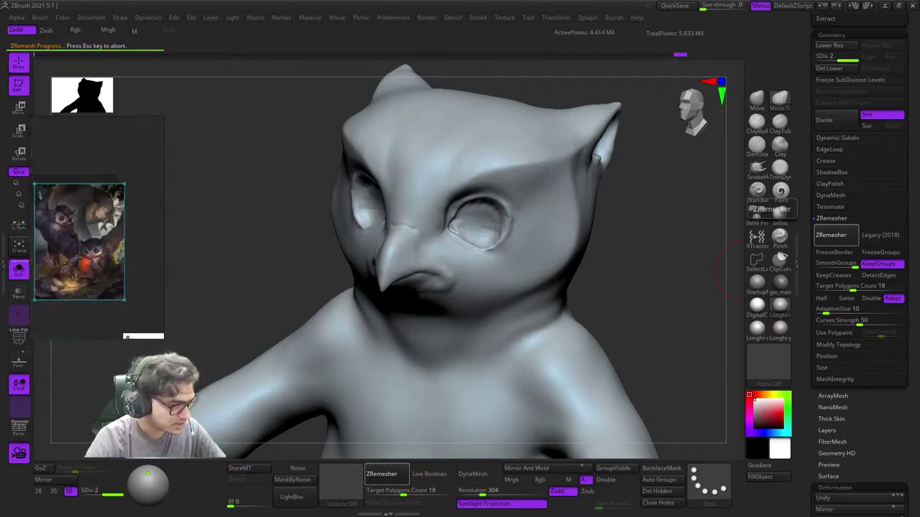
Step: Examine the Owlbear Cubs sculpture reference, studying the fur, the paws and the seated cub
{"action": "middle_click_drag", "start_coordinate": [70, 277], "coordinate": [125, 263]}
{"action": "scroll", "coordinate": [125, 263], "scroll_direction": "up", "scroll_amount": 1}
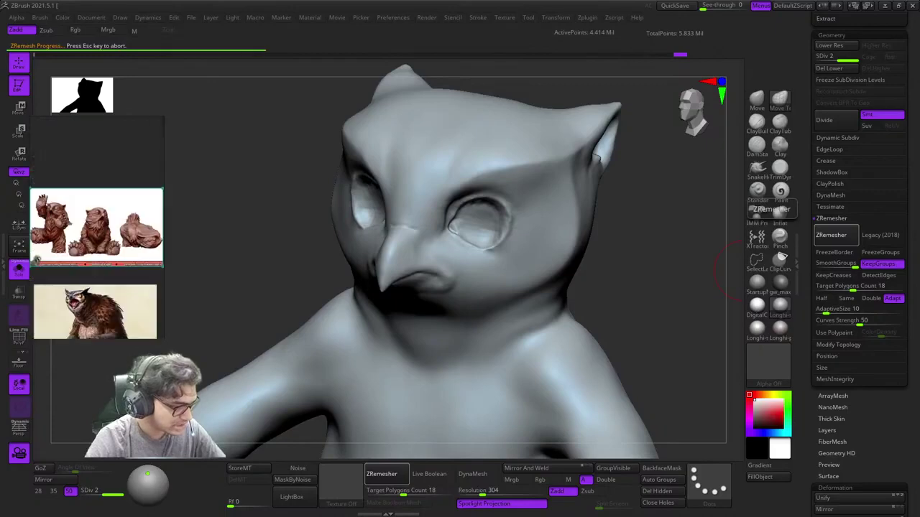
{"action": "scroll", "coordinate": [61, 230], "scroll_direction": "up", "scroll_amount": 6}
{"action": "mouse_move", "coordinate": [61, 230]}
{"action": "middle_mouse_down"}
{"action": "mouse_move", "coordinate": [119, 209]}
{"action": "mouse_move", "coordinate": [129, 237]}
{"action": "middle_mouse_up"}
{"action": "scroll", "coordinate": [101, 216], "scroll_direction": "up", "scroll_amount": 3}
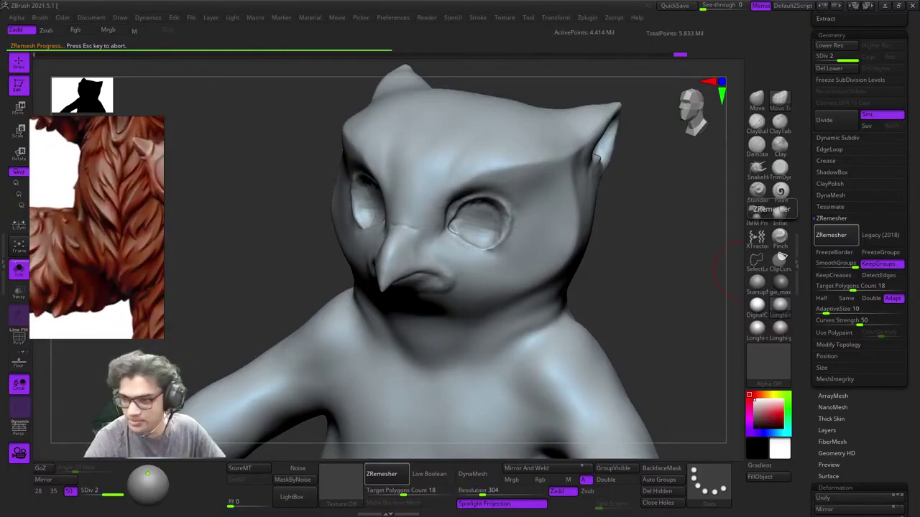
{"action": "scroll", "coordinate": [101, 222], "scroll_direction": "down", "scroll_amount": 5}
{"action": "scroll", "coordinate": [101, 237], "scroll_direction": "up", "scroll_amount": 6}
{"action": "middle_click_drag", "start_coordinate": [101, 238], "coordinate": [108, 215]}
{"action": "scroll", "coordinate": [108, 215], "scroll_direction": "down", "scroll_amount": 3}
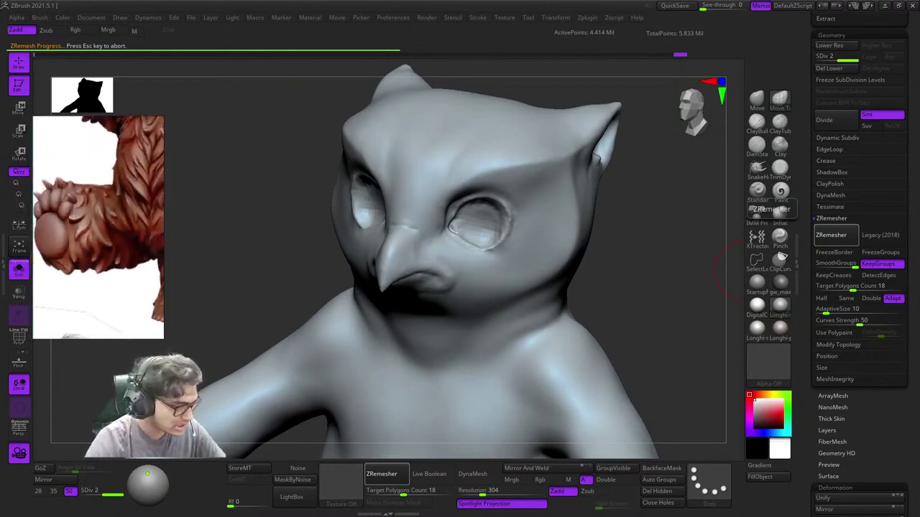
{"action": "scroll", "coordinate": [96, 227], "scroll_direction": "down", "scroll_amount": 8}
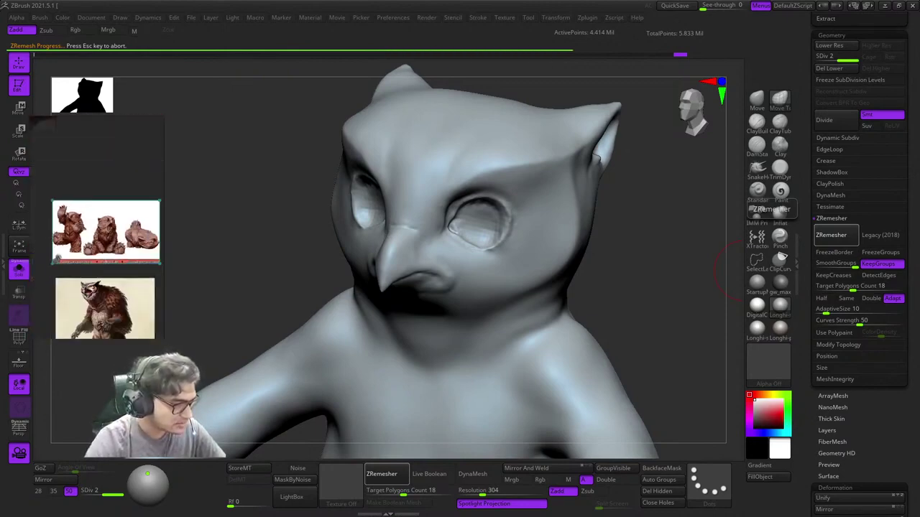
{"action": "scroll", "coordinate": [96, 227], "scroll_direction": "up", "scroll_amount": 7}
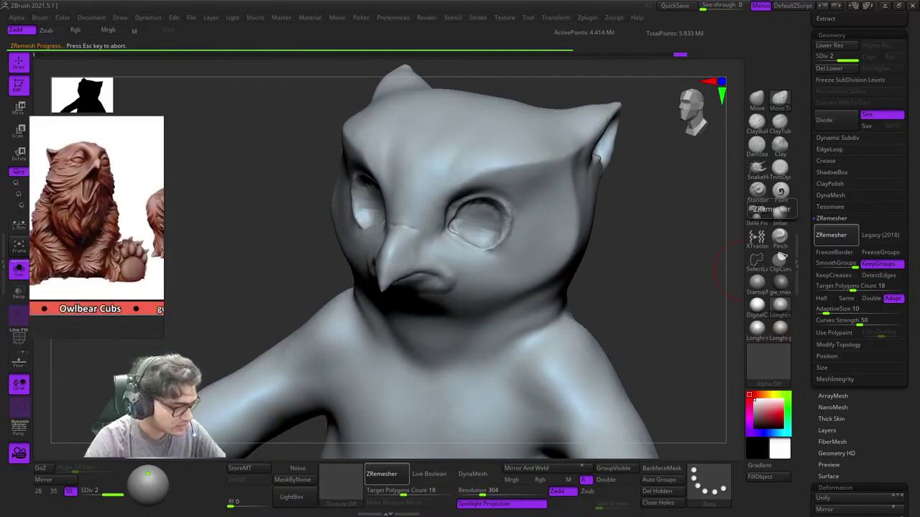
Step: Browse the reference board and examine the owl-bear painting's wing feathers and dark fur up close
{"action": "scroll", "coordinate": [96, 228], "scroll_direction": "down", "scroll_amount": 9}
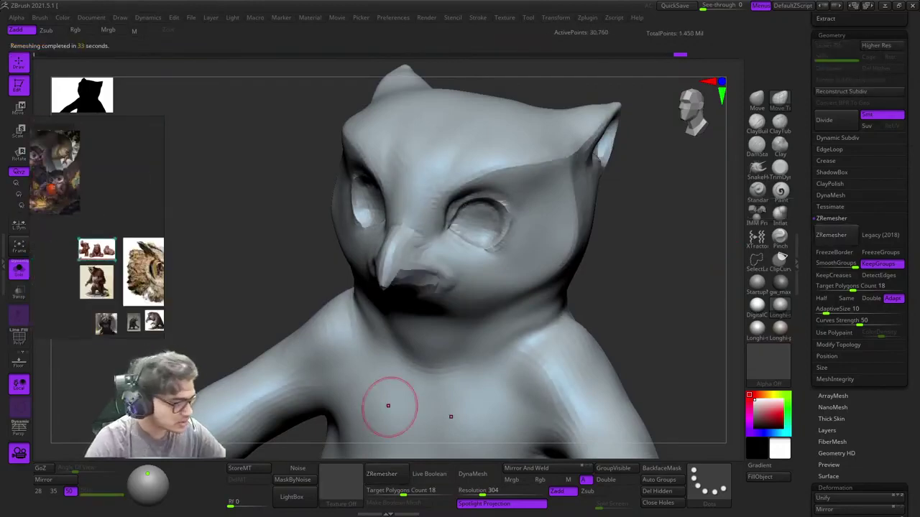
{"action": "middle_click_drag", "start_coordinate": [79, 194], "coordinate": [122, 247]}
{"action": "scroll", "coordinate": [96, 227], "scroll_direction": "up", "scroll_amount": 6}
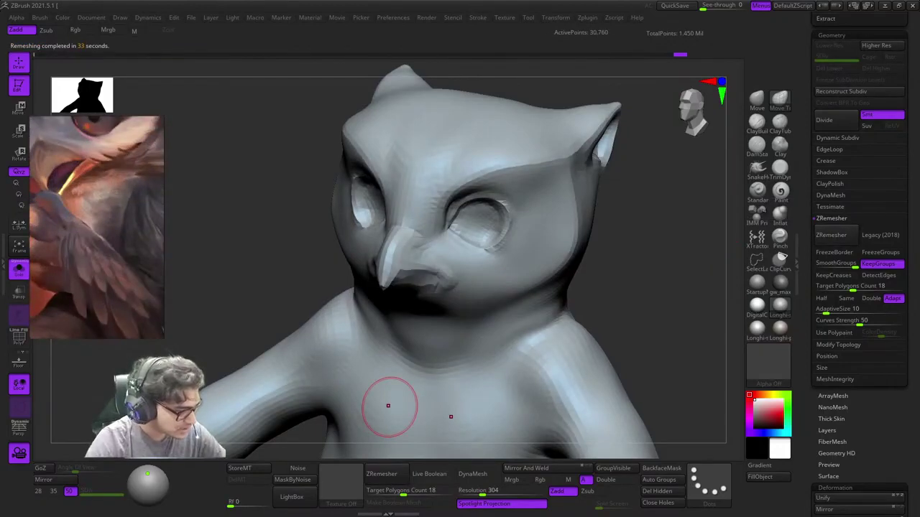
{"action": "scroll", "coordinate": [96, 227], "scroll_direction": "down", "scroll_amount": 4}
{"action": "scroll", "coordinate": [96, 227], "scroll_direction": "up", "scroll_amount": 3}
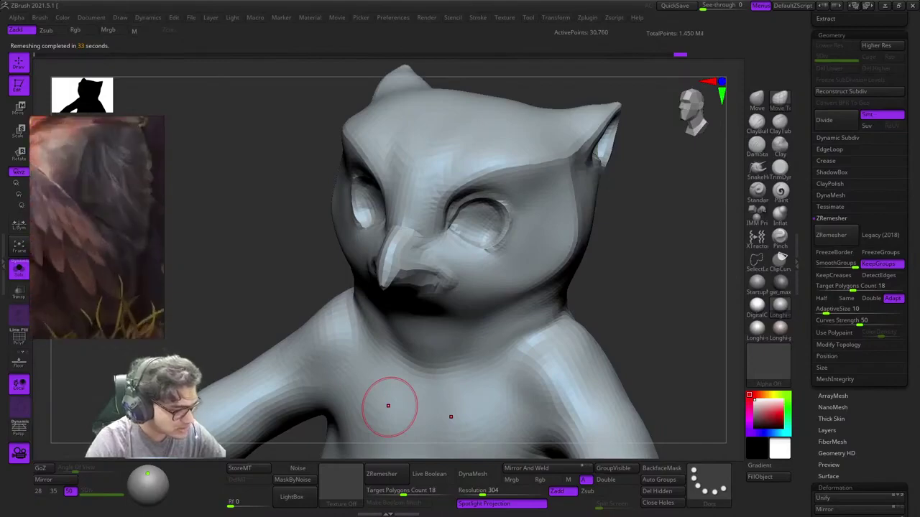
Step: Examine the remeshed topology with polyframe on and off, covering the eyes, beak, ear and fingers
{"action": "right_click_drag", "start_coordinate": [388, 406], "coordinate": [353, 359]}
{"action": "key", "text": "shift+f"}
{"action": "right_click_drag", "start_coordinate": [352, 359], "coordinate": [568, 266], "text": "ctrl"}
{"action": "right_click_drag", "start_coordinate": [567, 266], "coordinate": [546, 316]}
{"action": "right_click_drag", "start_coordinate": [546, 316], "coordinate": [532, 298]}
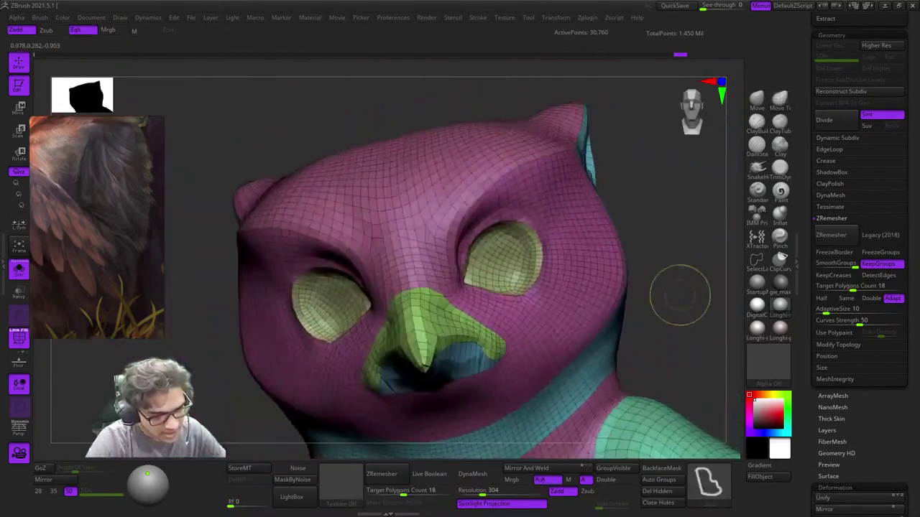
{"action": "right_click_drag", "start_coordinate": [680, 295], "coordinate": [668, 234], "text": "ctrl"}
{"action": "right_click_drag", "start_coordinate": [669, 234], "coordinate": [690, 241]}
{"action": "right_click_drag", "start_coordinate": [617, 316], "coordinate": [690, 208], "text": "alt"}
{"action": "right_click_drag", "start_coordinate": [560, 172], "coordinate": [477, 301], "text": "alt"}
{"action": "right_click_drag", "start_coordinate": [478, 302], "coordinate": [549, 208], "text": "alt"}
{"action": "right_click_drag", "start_coordinate": [550, 209], "coordinate": [453, 370], "text": "ctrl"}
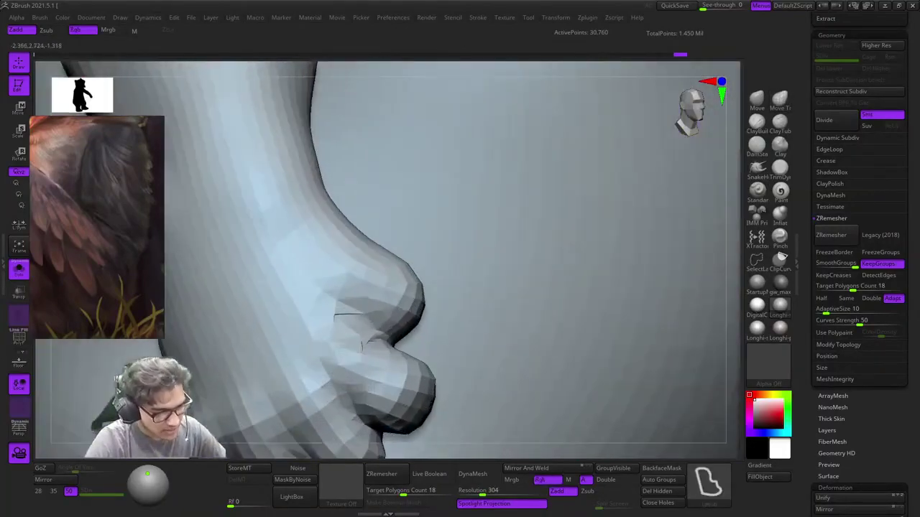
{"action": "key", "text": "shift+f"}
{"action": "right_click_drag", "start_coordinate": [333, 318], "coordinate": [332, 401], "text": "ctrl"}
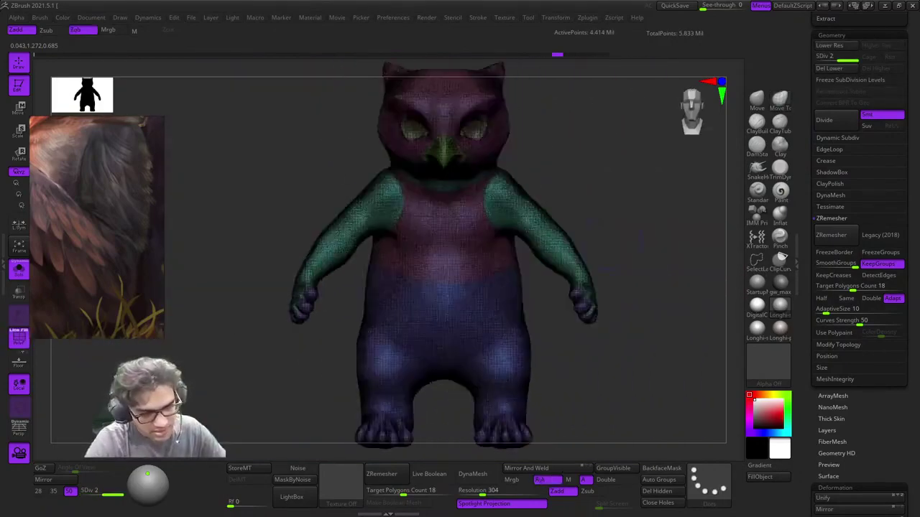
Step: Set the target polygons count to 12 and remesh the full-density body with ZRemesher
{"action": "left_click", "coordinate": [515, 309], "text": "ctrl+shift"}
{"action": "left_click_drag", "start_coordinate": [693, 348], "coordinate": [699, 367], "text": "ctrl+shift"}
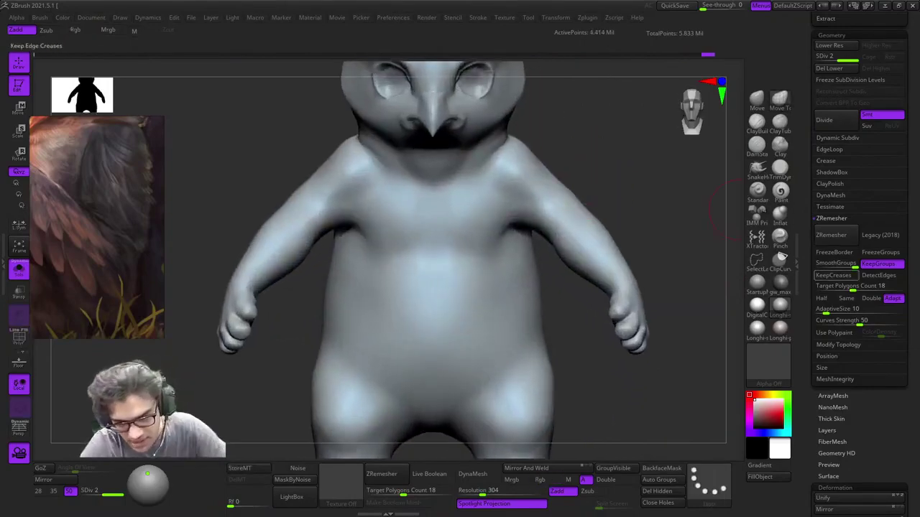
{"action": "left_click", "coordinate": [852, 287]}
{"action": "type", "text": "12"}
{"action": "key", "text": "Return"}
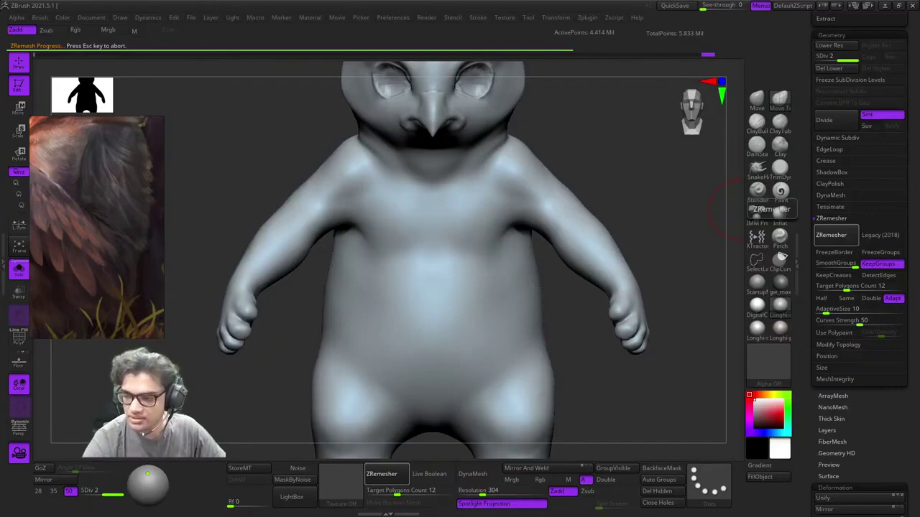
Step: Inspect the new mesh's edge flow and polygroups across the face, back, hands and belly
{"action": "mouse_move", "coordinate": [739, 209]}
{"action": "right_mouse_down"}
{"action": "mouse_move", "coordinate": [614, 212]}
{"action": "mouse_move", "coordinate": [546, 251]}
{"action": "mouse_move", "coordinate": [440, 263]}
{"action": "right_mouse_up"}
{"action": "key", "text": "shift+f"}
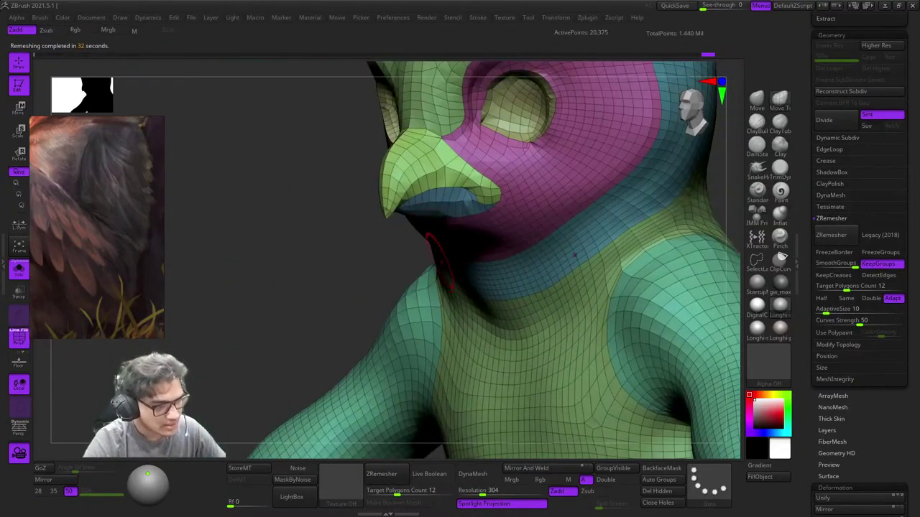
{"action": "right_click_drag", "start_coordinate": [324, 201], "coordinate": [467, 160]}
{"action": "right_click_drag", "start_coordinate": [432, 201], "coordinate": [611, 206]}
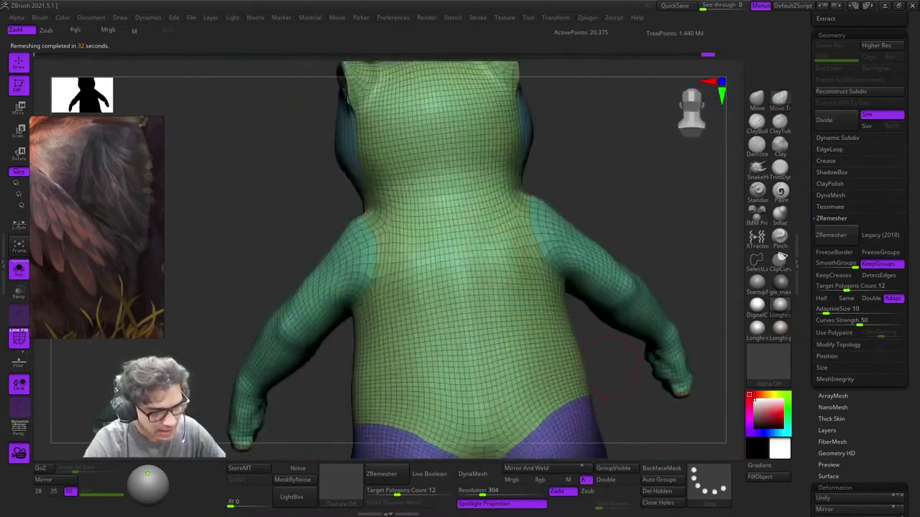
{"action": "right_click_drag", "start_coordinate": [611, 367], "coordinate": [645, 279], "text": "alt"}
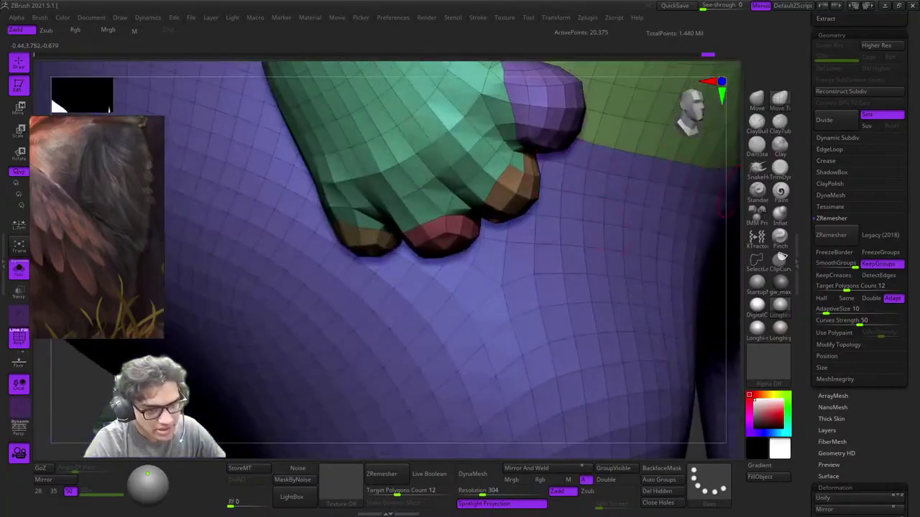
{"action": "right_click_drag", "start_coordinate": [675, 208], "coordinate": [625, 348], "text": "alt"}
{"action": "right_click_drag", "start_coordinate": [573, 287], "coordinate": [469, 248], "text": "ctrl"}
{"action": "key", "text": "f"}
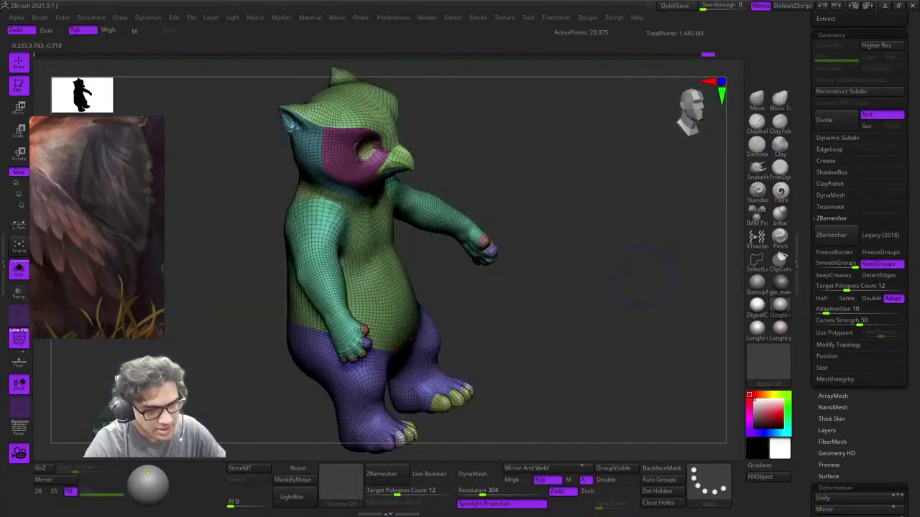
{"action": "key", "text": "shift+f"}
{"action": "right_click_drag", "start_coordinate": [610, 262], "coordinate": [496, 282]}
{"action": "key", "text": "shift+f"}
{"action": "right_click_drag", "start_coordinate": [382, 399], "coordinate": [435, 402], "text": "shift"}
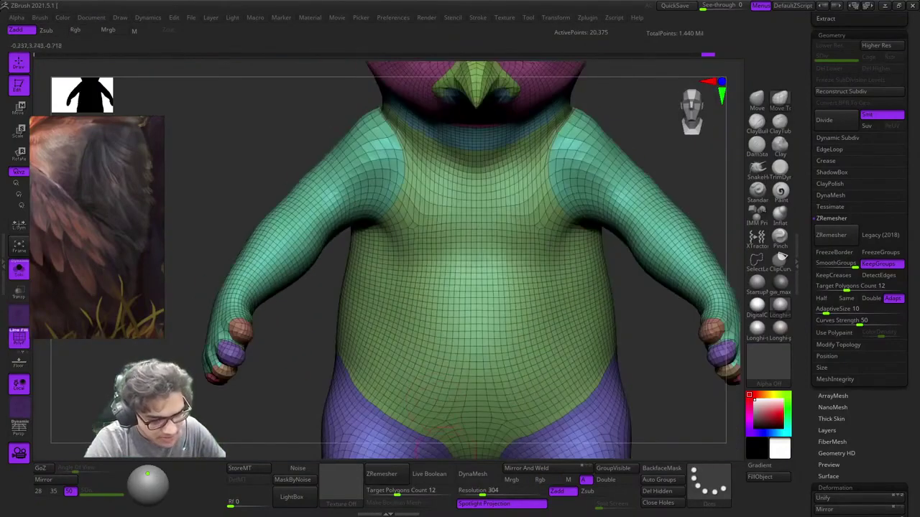
Step: Try Mirror And Weld on the remeshed body, check the finger polygroups up close, and undo it
{"action": "key", "text": "f"}
{"action": "left_click", "coordinate": [547, 468]}
{"action": "right_click_drag", "start_coordinate": [590, 215], "coordinate": [676, 216], "text": "alt"}
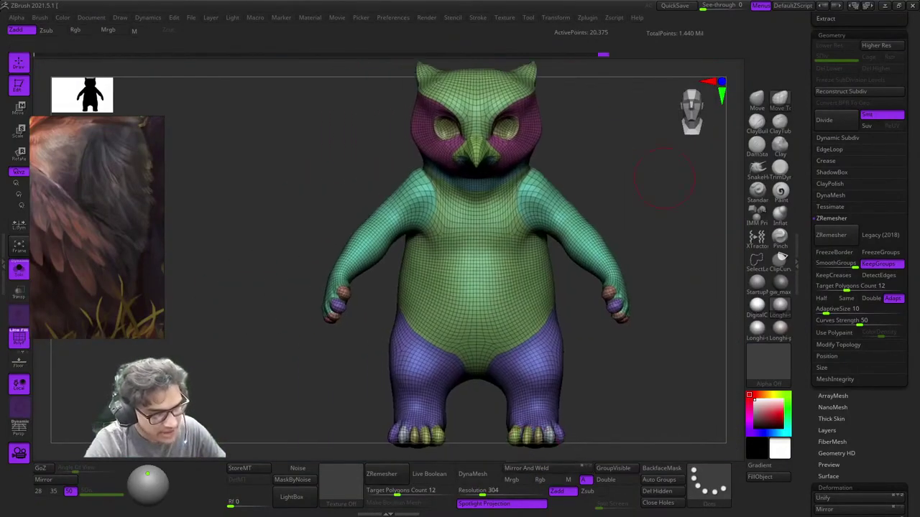
{"action": "mouse_move", "coordinate": [314, 314]}
{"action": "right_mouse_down", "text": "ctrl"}
{"action": "mouse_move", "coordinate": [364, 391]}
{"action": "mouse_move", "coordinate": [440, 381]}
{"action": "right_mouse_up", "text": "ctrl"}
{"action": "mouse_move", "coordinate": [381, 291]}
{"action": "right_mouse_down", "text": "ctrl"}
{"action": "mouse_move", "coordinate": [394, 350]}
{"action": "mouse_move", "coordinate": [370, 296]}
{"action": "right_mouse_up", "text": "ctrl"}
{"action": "right_click_drag", "start_coordinate": [305, 360], "coordinate": [483, 365], "text": "alt"}
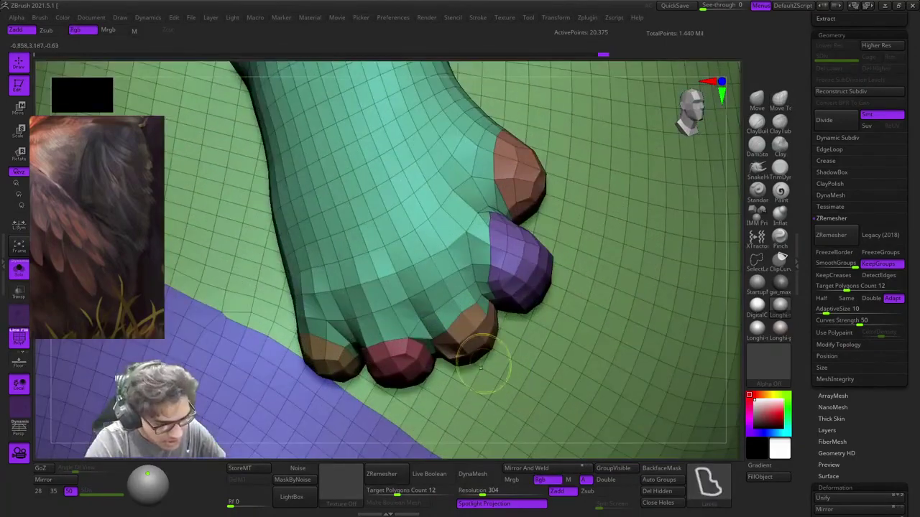
{"action": "mouse_move", "coordinate": [706, 322]}
{"action": "right_mouse_down", "text": "alt"}
{"action": "mouse_move", "coordinate": [703, 345]}
{"action": "mouse_move", "coordinate": [653, 408]}
{"action": "right_mouse_up", "text": "alt"}
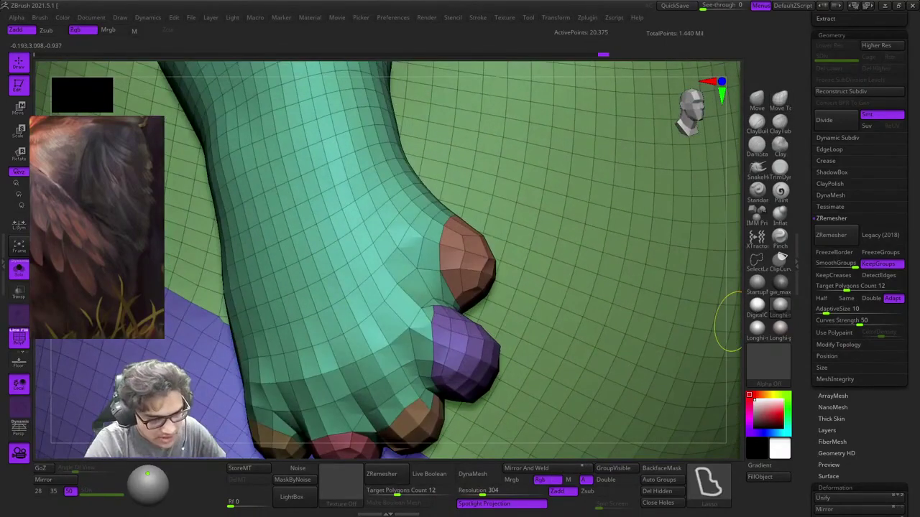
{"action": "key", "text": "ctrl+z"}
Step: Step back and forth through the undo history to compare the dense sculpt with the remeshed body
{"action": "left_click_drag", "start_coordinate": [911, 499], "coordinate": [911, 133]}
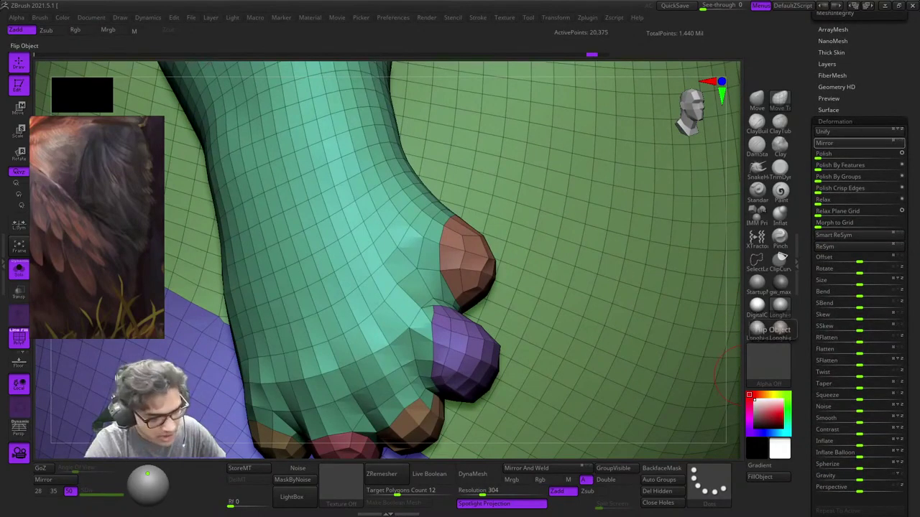
{"action": "key", "text": "ctrl+shift+z"}
{"action": "right_click_drag", "start_coordinate": [546, 323], "coordinate": [460, 208], "text": "ctrl"}
{"action": "right_click_drag", "start_coordinate": [618, 288], "coordinate": [370, 264]}
{"action": "key", "text": "ctrl+z"}
{"action": "key", "text": "ctrl+z"}
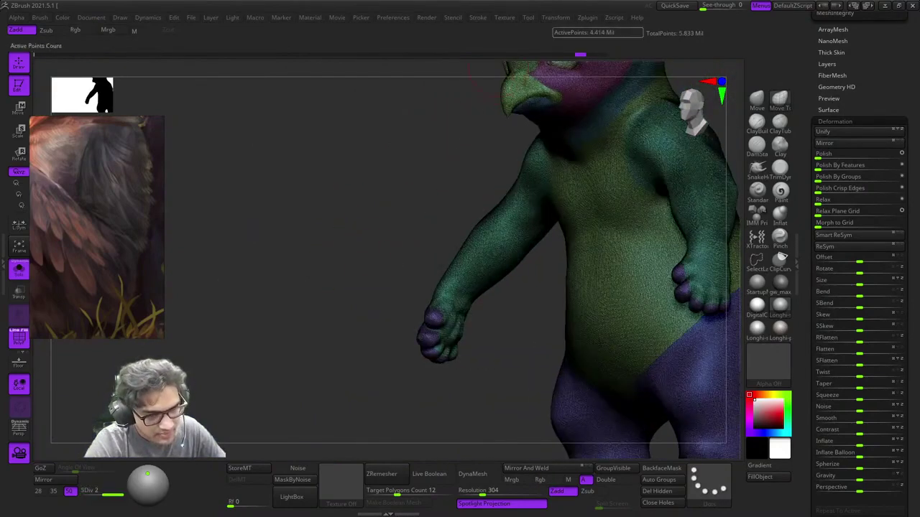
{"action": "key", "text": "shift+d"}
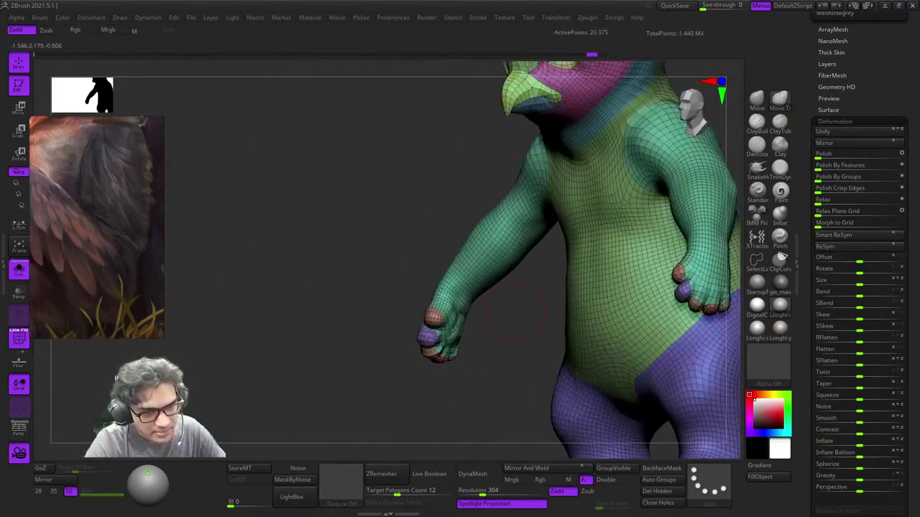
Step: Check the remeshed hands and full body, retry Mirror And Weld, and undo it
{"action": "right_click_drag", "start_coordinate": [516, 312], "coordinate": [478, 320]}
{"action": "right_click_drag", "start_coordinate": [615, 316], "coordinate": [633, 386], "text": "ctrl"}
{"action": "right_click_drag", "start_coordinate": [431, 320], "coordinate": [597, 316]}
{"action": "key", "text": "f"}
{"action": "key", "text": "shift+f"}
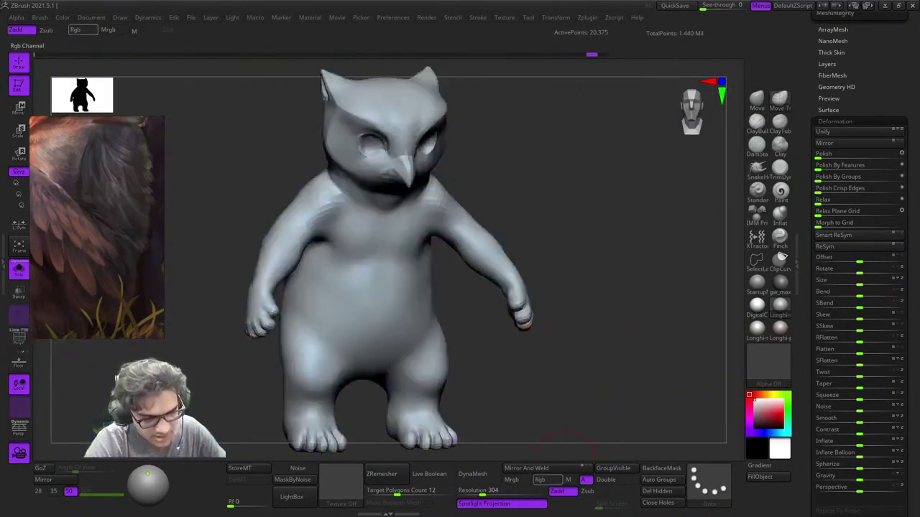
{"action": "left_click", "coordinate": [549, 468]}
{"action": "key", "text": "shift+f"}
{"action": "right_click_drag", "start_coordinate": [657, 311], "coordinate": [632, 306], "text": "shift"}
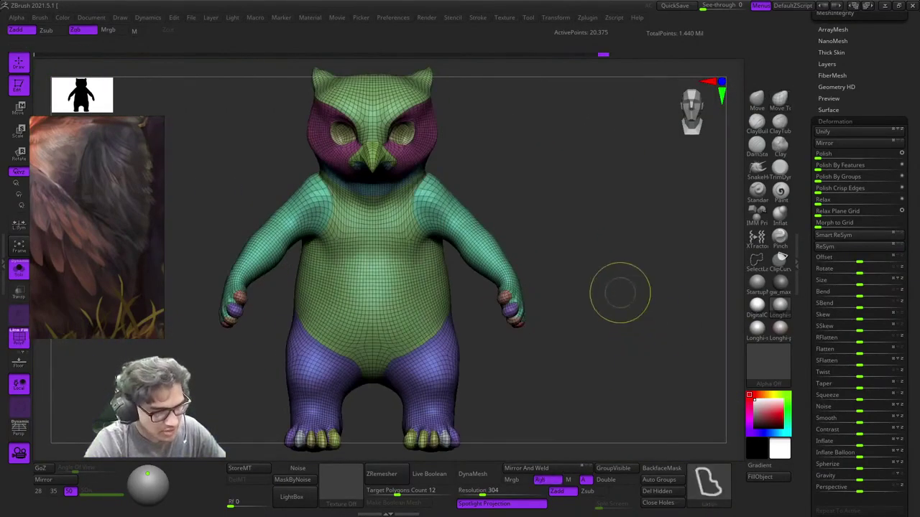
{"action": "key", "text": "ctrl+z"}
Step: Project the visible subtools' detail and polypaint onto the remeshed body, at the base level and again after one subdivision
{"action": "mouse_move", "coordinate": [564, 316]}
{"action": "right_mouse_down", "text": "alt"}
{"action": "mouse_move", "coordinate": [639, 296]}
{"action": "mouse_move", "coordinate": [642, 335]}
{"action": "right_mouse_up", "text": "alt"}
{"action": "key", "text": "shift+f"}
{"action": "key", "text": "shift+f"}
{"action": "key", "text": "shift+f"}
{"action": "key", "text": "shift+f"}
{"action": "left_click_drag", "start_coordinate": [911, 215], "coordinate": [912, 445]}
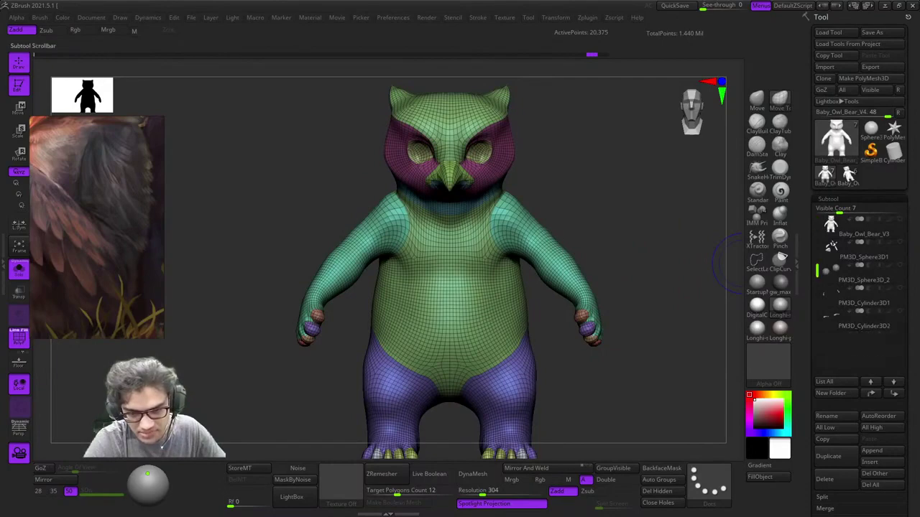
{"action": "scroll", "coordinate": [858, 266], "scroll_direction": "down", "scroll_amount": 10}
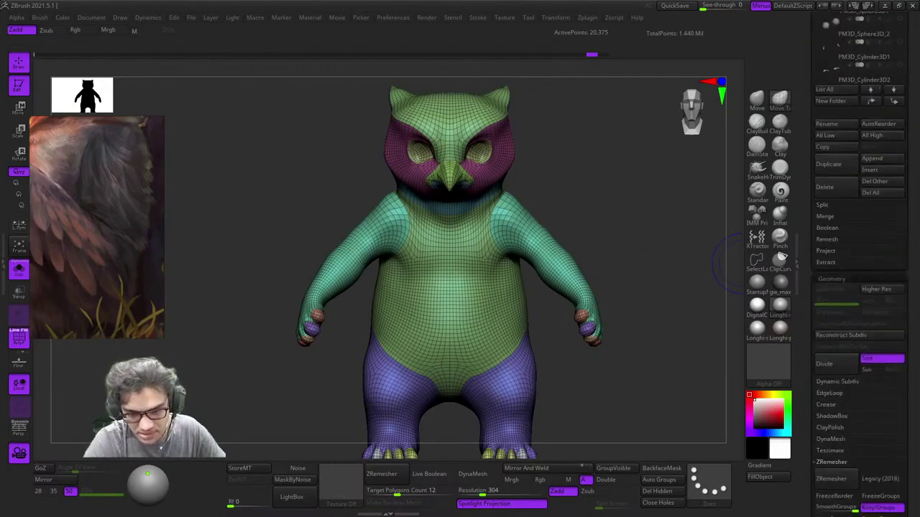
{"action": "left_click", "coordinate": [830, 262]}
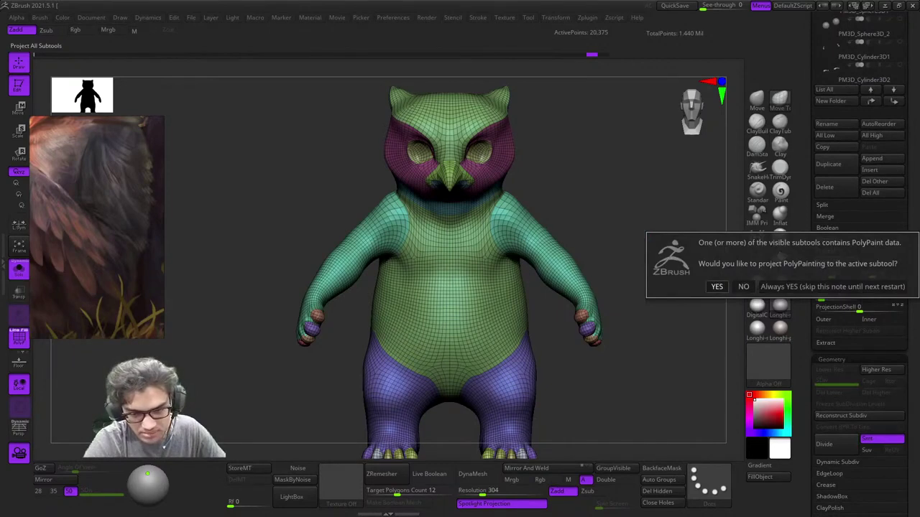
{"action": "left_click", "coordinate": [716, 286]}
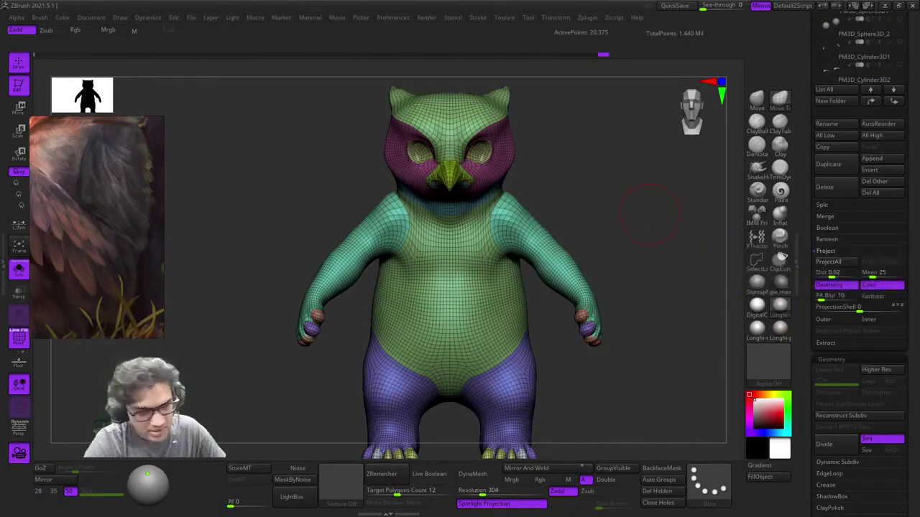
{"action": "key", "text": "ctrl+d"}
{"action": "left_click", "coordinate": [830, 261]}
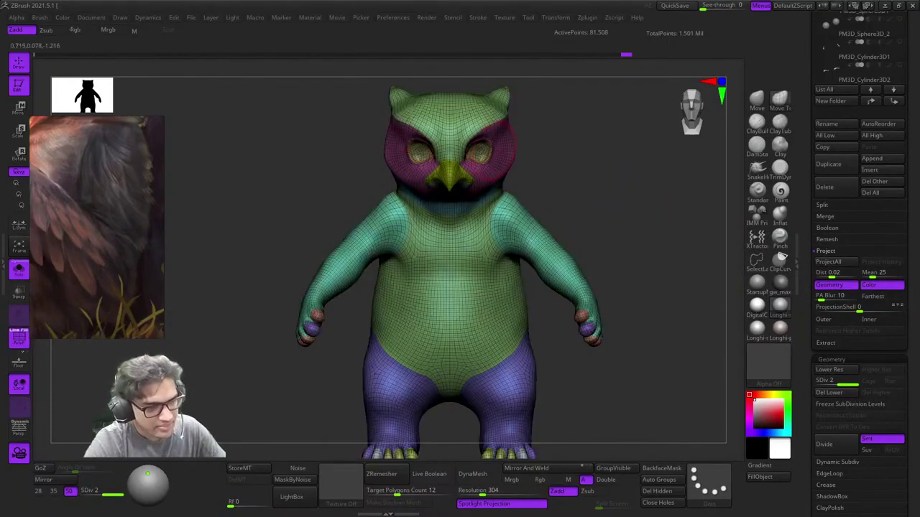
Step: Try Auto Groups on the body and undo the regrouping
{"action": "left_click", "coordinate": [658, 479]}
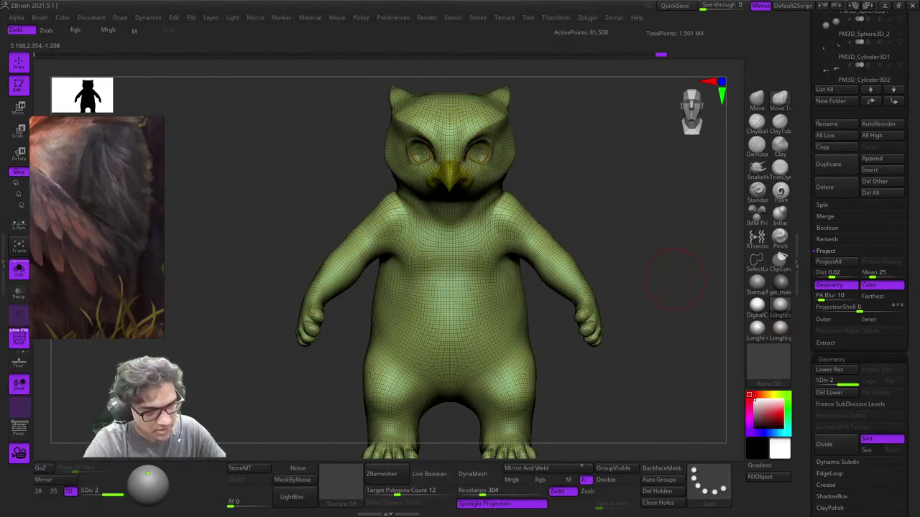
{"action": "key", "text": "ctrl+z"}
{"action": "key", "text": "shift+f"}
{"action": "key", "text": "shift+f"}
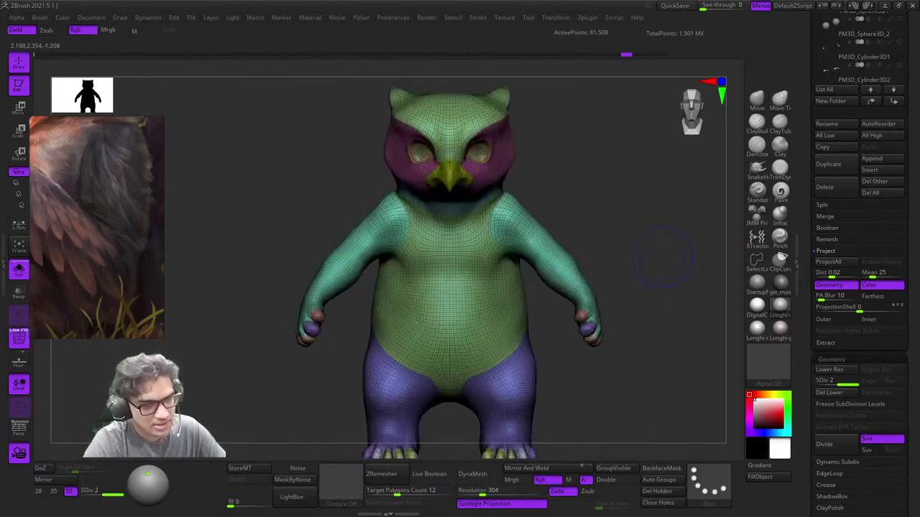
Step: Reproject the original sculpt's detail and polypaint onto the body while subdividing it up to level 5
{"action": "left_click", "coordinate": [836, 262]}
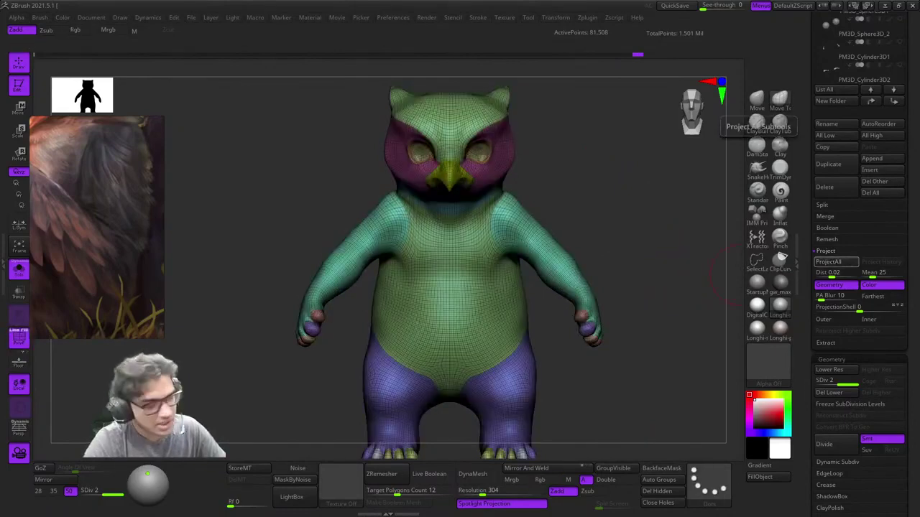
{"action": "left_click", "coordinate": [833, 261]}
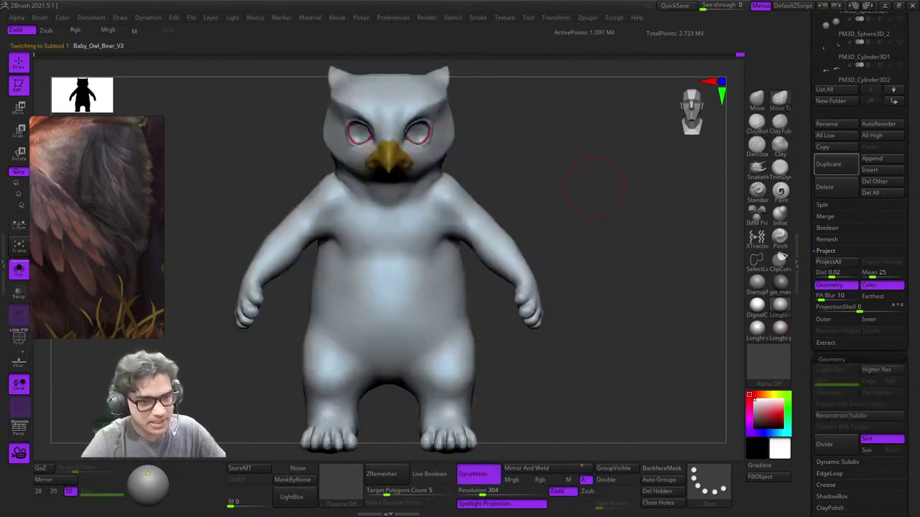
{"action": "key", "text": "ctrl+shift+z"}
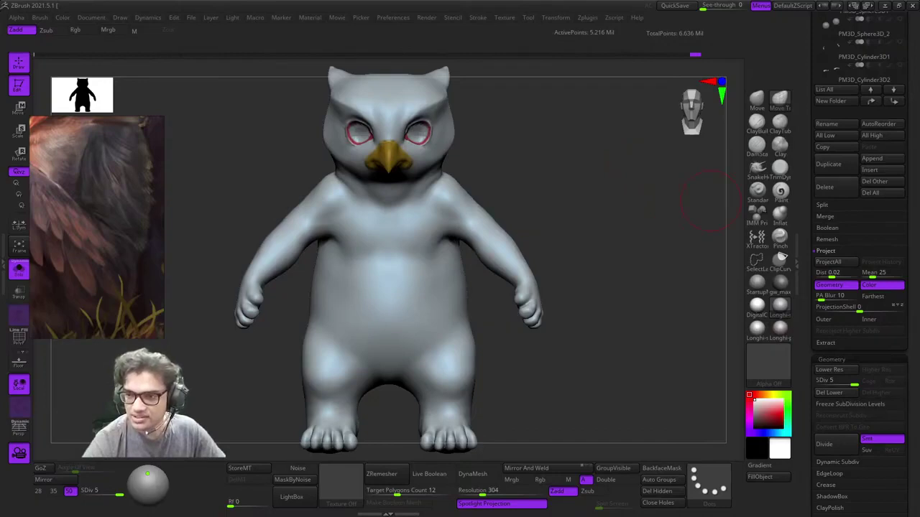
Step: Examine the projected detail and polypaint around the eye, beak and neck, with polyframe on and off
{"action": "right_click_drag", "start_coordinate": [710, 201], "coordinate": [503, 188]}
{"action": "key", "text": "shift+f"}
{"action": "right_click_drag", "start_coordinate": [396, 127], "coordinate": [602, 252], "text": "ctrl"}
{"action": "key", "text": "shift+f"}
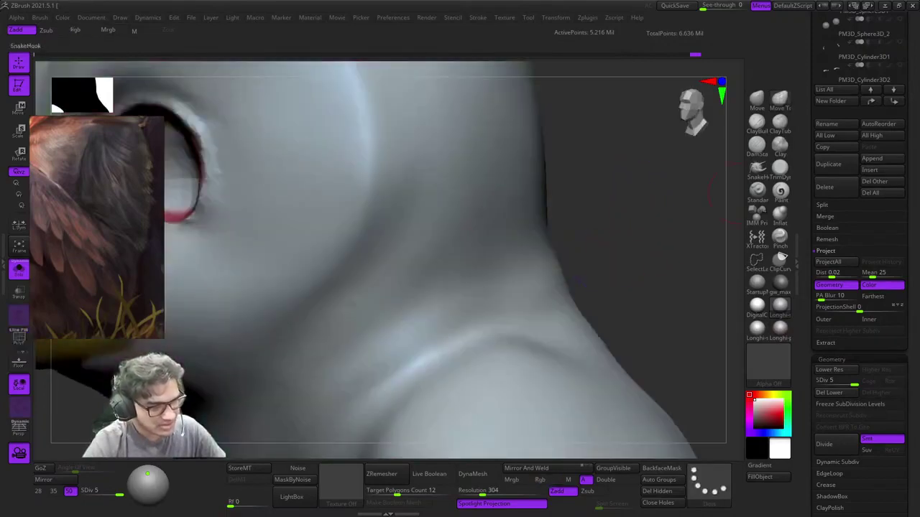
{"action": "key", "text": "f"}
{"action": "left_click_drag", "start_coordinate": [891, 209], "coordinate": [891, 363]}
{"action": "right_click_drag", "start_coordinate": [381, 129], "coordinate": [406, 222], "text": "alt"}
{"action": "right_click_drag", "start_coordinate": [406, 221], "coordinate": [578, 294]}
{"action": "right_click_drag", "start_coordinate": [318, 247], "coordinate": [507, 263], "text": "alt"}
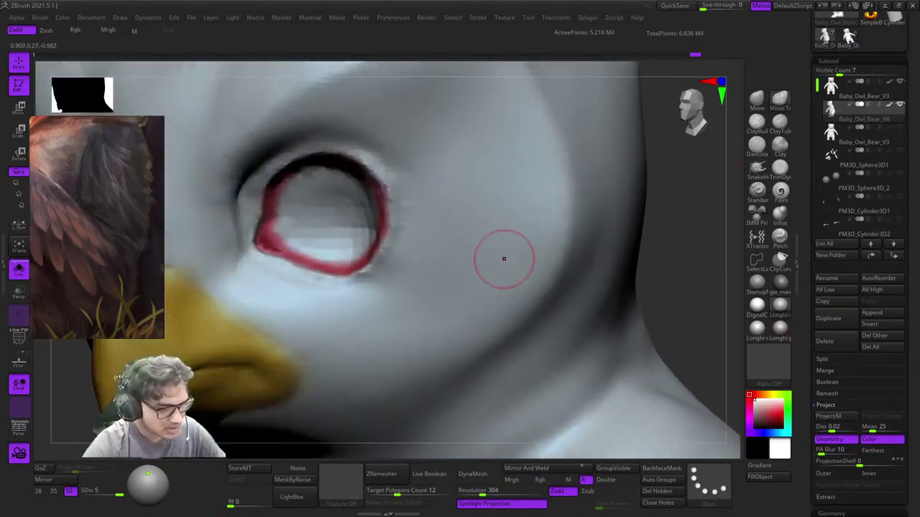
{"action": "key", "text": "shift+f"}
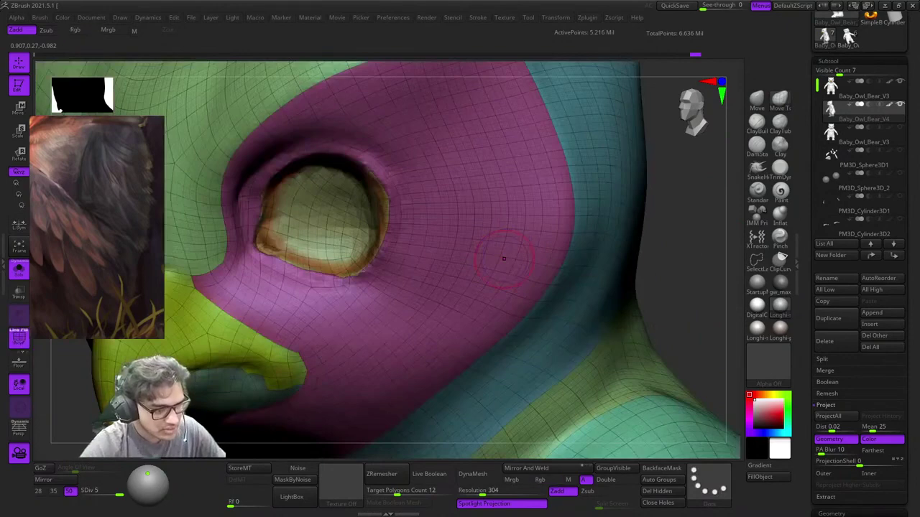
Step: Reframe the eye and switch to the first Baby_Owl_Bear_V3 subtool to compare it with the projected mesh
{"action": "key", "text": "f"}
{"action": "key", "text": "shift+f"}
{"action": "right_click_drag", "start_coordinate": [568, 165], "coordinate": [688, 276], "text": "ctrl"}
{"action": "right_click_drag", "start_coordinate": [688, 277], "coordinate": [676, 235], "text": "ctrl"}
{"action": "key", "text": "Up"}
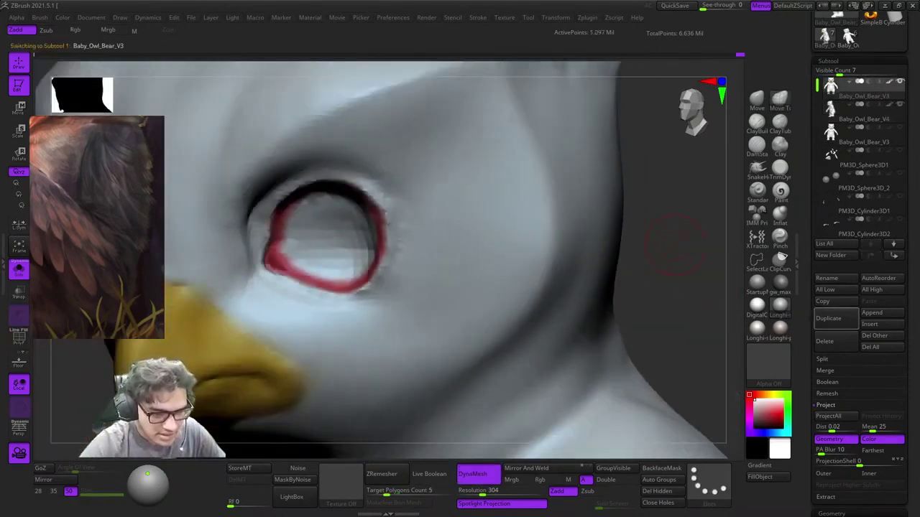
Step: Compare the eye region on Baby_Owl_Bear_V3 and the projected Baby_Owl_Bear_V4 subtool
{"action": "key", "text": "shift+f"}
{"action": "key", "text": "shift+f"}
{"action": "key", "text": "Down"}
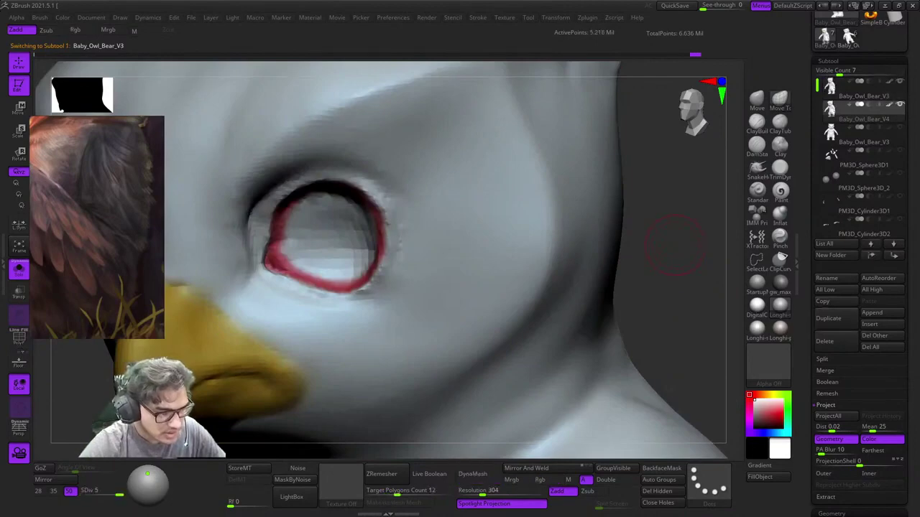
{"action": "key", "text": "Down"}
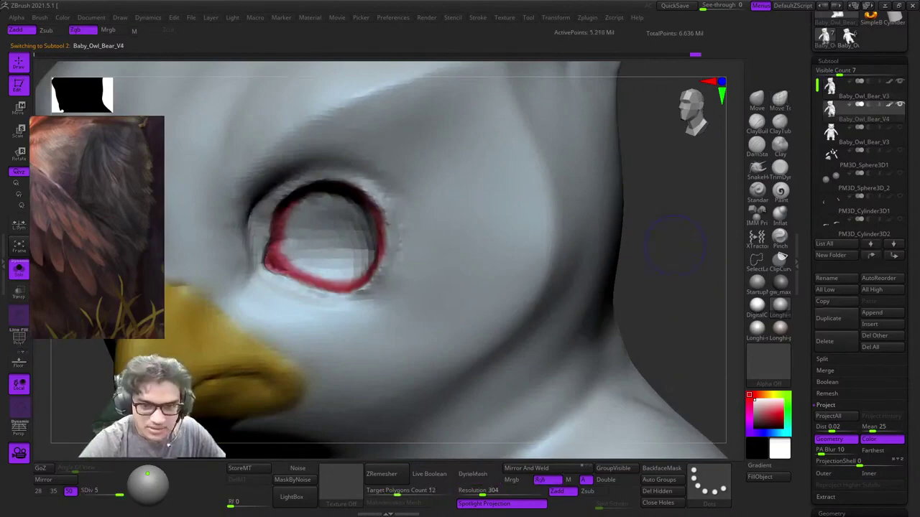
Step: Set Baby_Owl_Bear_V4 to subdivision level 4 and apply a slight Polish By Features
{"action": "key", "text": "shift+f"}
{"action": "key", "text": "shift+d"}
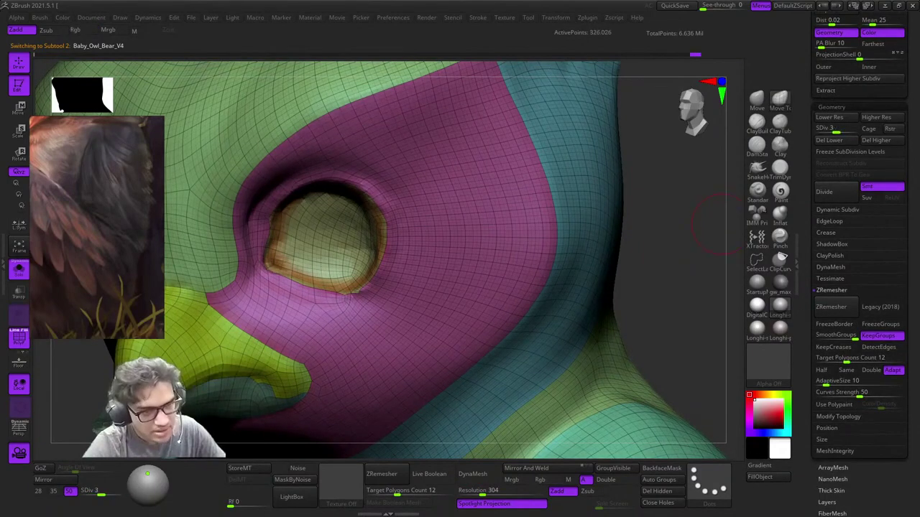
{"action": "left_click_drag", "start_coordinate": [914, 431], "coordinate": [914, 221]}
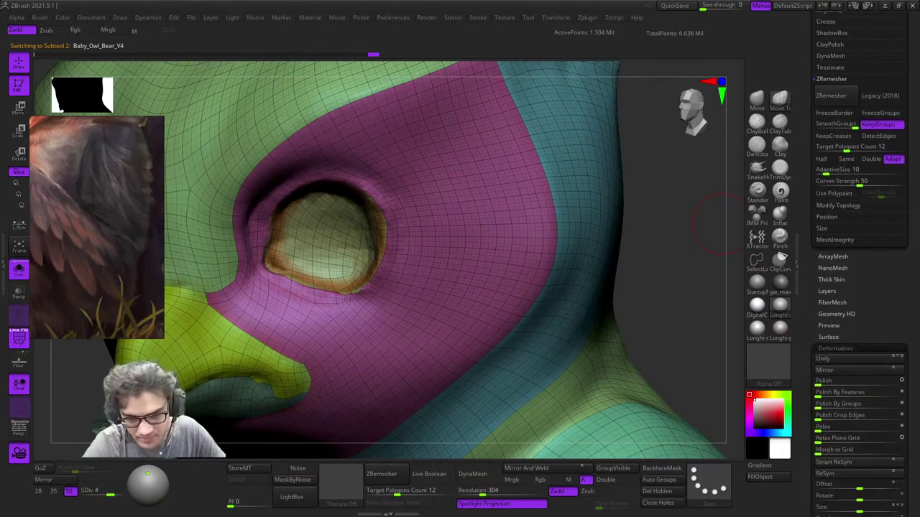
{"action": "left_click_drag", "start_coordinate": [914, 431], "coordinate": [914, 205]}
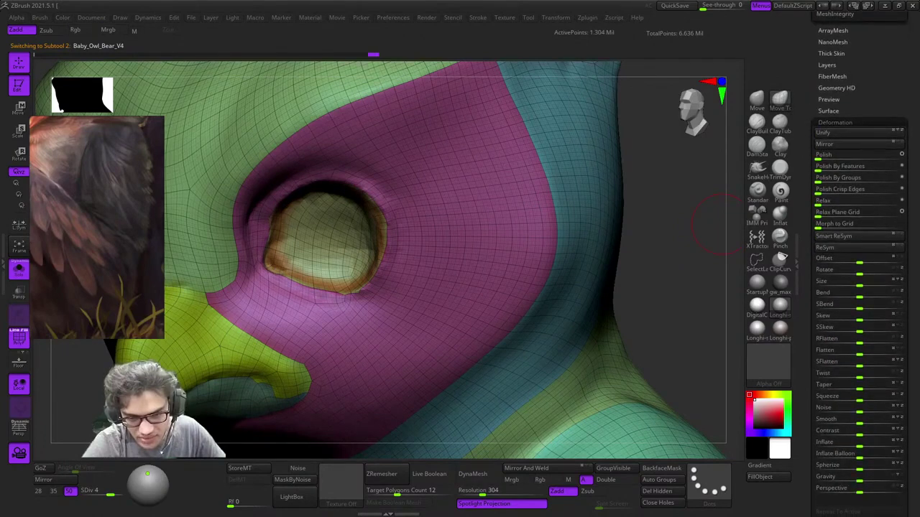
{"action": "left_click_drag", "start_coordinate": [818, 170], "coordinate": [829, 170]}
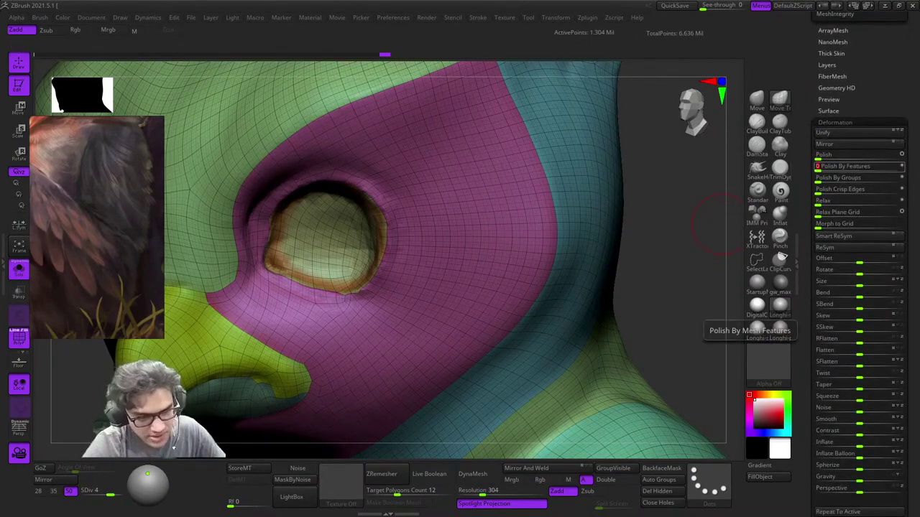
Step: Check the eye rim at lower subdivision and apply Polish By Features again to smooth it further
{"action": "key", "text": "shift+f"}
{"action": "right_click_drag", "start_coordinate": [493, 196], "coordinate": [666, 217], "text": "ctrl"}
{"action": "left_click_drag", "start_coordinate": [818, 171], "coordinate": [831, 170]}
{"action": "key", "text": "d"}
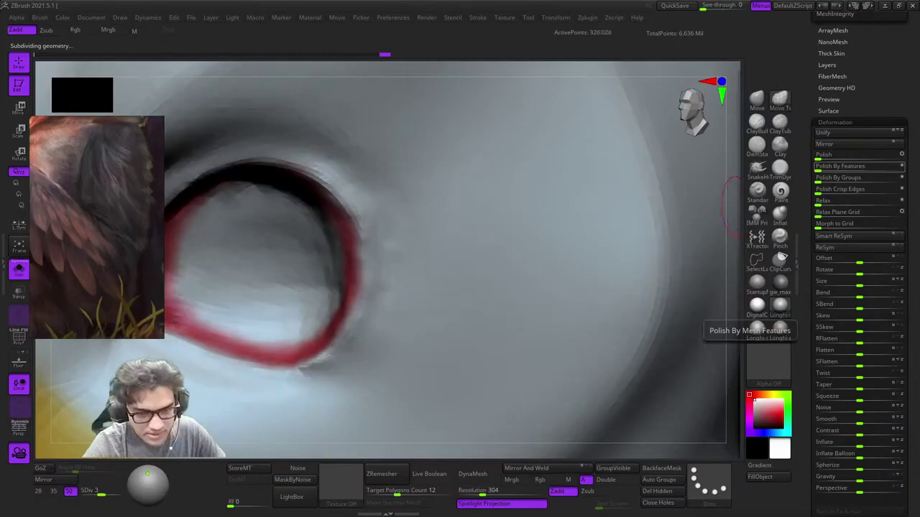
{"action": "key", "text": "shift+d"}
{"action": "key", "text": "shift+d"}
{"action": "left_click_drag", "start_coordinate": [818, 170], "coordinate": [829, 170]}
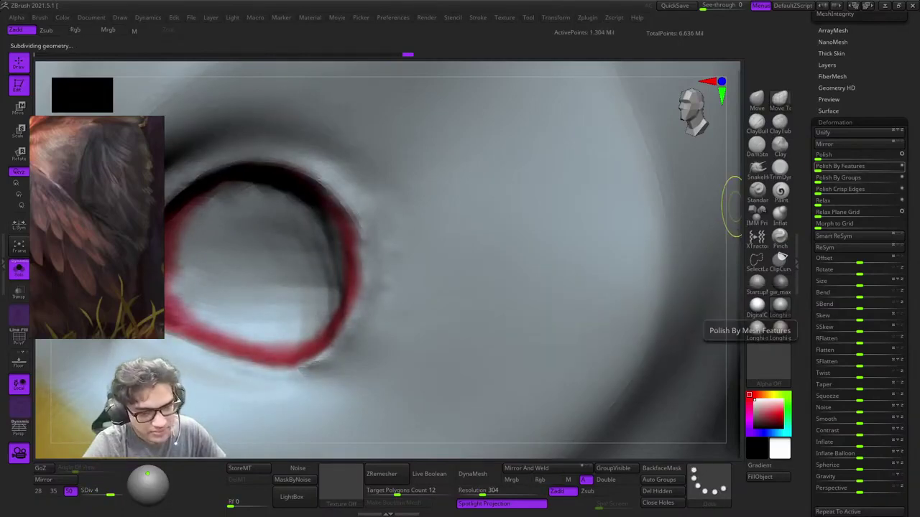
Step: Continue polishing the level 4 mesh, finishing with a slight Polish Crisp Edges
{"action": "key", "text": "d"}
{"action": "key", "text": "shift+d"}
{"action": "left_click_drag", "start_coordinate": [818, 169], "coordinate": [831, 169]}
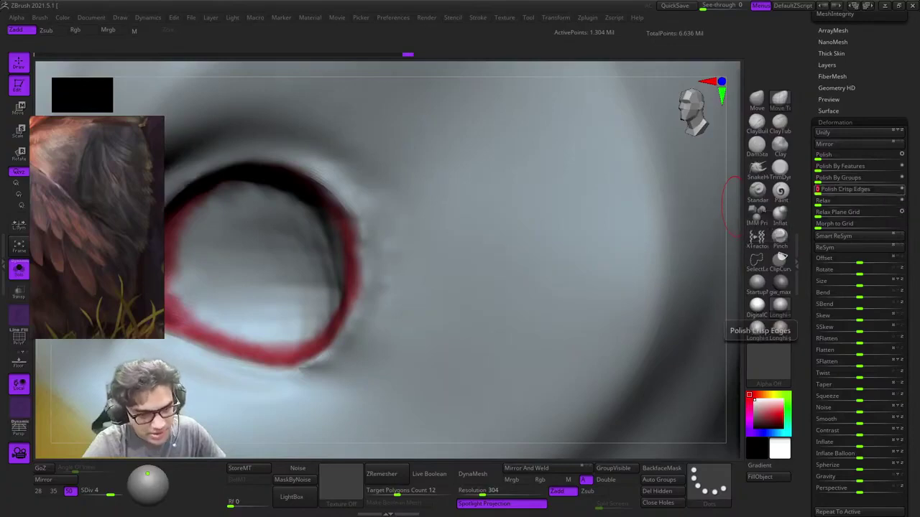
{"action": "left_click_drag", "start_coordinate": [818, 192], "coordinate": [842, 192]}
Step: Compare the face and beak on the polished Baby_Owl_Bear_V4 with those on the first Baby_Owl_Bear_V3 subtool
{"action": "right_click_drag", "start_coordinate": [630, 197], "coordinate": [417, 172], "text": "ctrl"}
{"action": "mouse_move", "coordinate": [381, 276]}
{"action": "right_mouse_down"}
{"action": "mouse_move", "coordinate": [488, 259]}
{"action": "mouse_move", "coordinate": [528, 241]}
{"action": "right_mouse_up"}
{"action": "left_click", "coordinate": [544, 238], "text": "alt"}
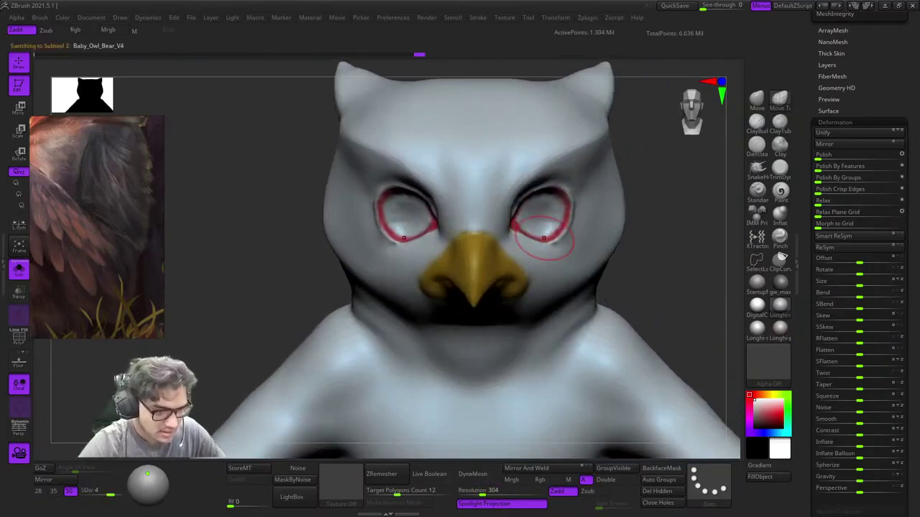
{"action": "key", "text": "Up"}
{"action": "key", "text": "Down"}
{"action": "key", "text": "Up"}
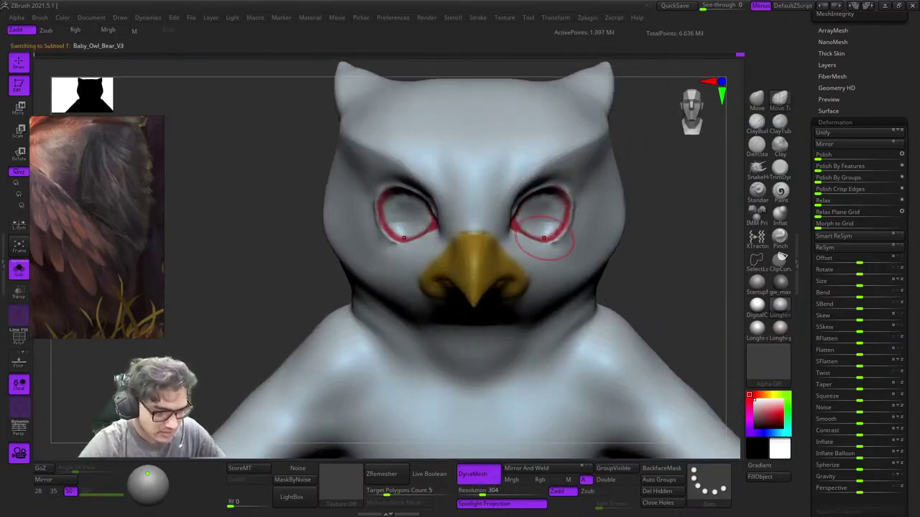
{"action": "right_click_drag", "start_coordinate": [478, 294], "coordinate": [569, 461], "text": "ctrl"}
{"action": "key", "text": "shift+f"}
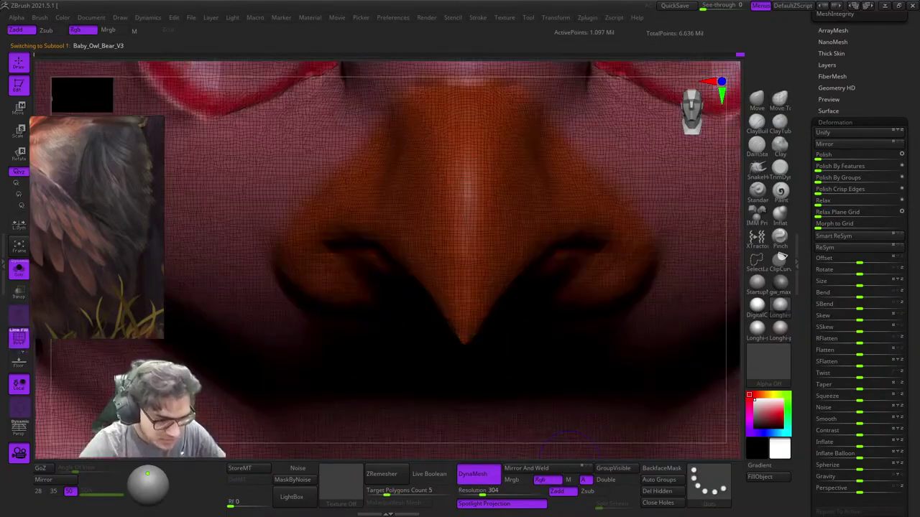
{"action": "key", "text": "shift+f"}
{"action": "key", "text": "Down"}
{"action": "key", "text": "Up"}
{"action": "key", "text": "Down"}
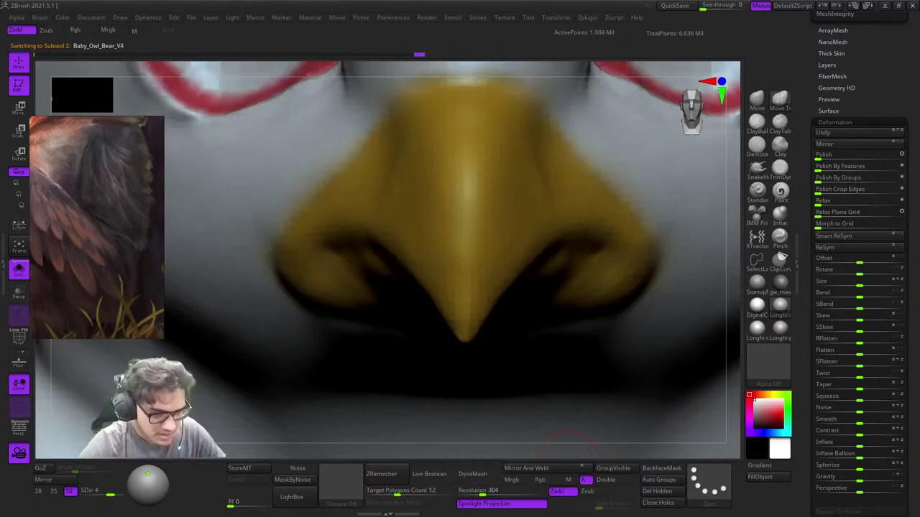
Step: Examine the eye socket up close, alternating between Baby_Owl_Bear_V4 and the first Baby_Owl_Bear_V3 subtool
{"action": "left_click", "coordinate": [568, 435], "text": "alt"}
{"action": "right_click_drag", "start_coordinate": [690, 246], "coordinate": [546, 215], "text": "ctrl"}
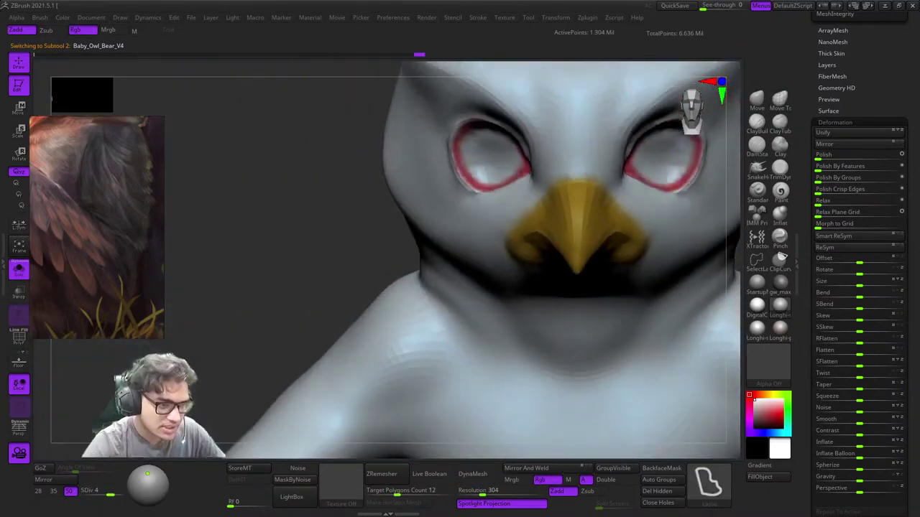
{"action": "mouse_move", "coordinate": [352, 218]}
{"action": "right_mouse_down"}
{"action": "mouse_move", "coordinate": [337, 171]}
{"action": "mouse_move", "coordinate": [392, 251]}
{"action": "mouse_move", "coordinate": [431, 283]}
{"action": "right_mouse_up"}
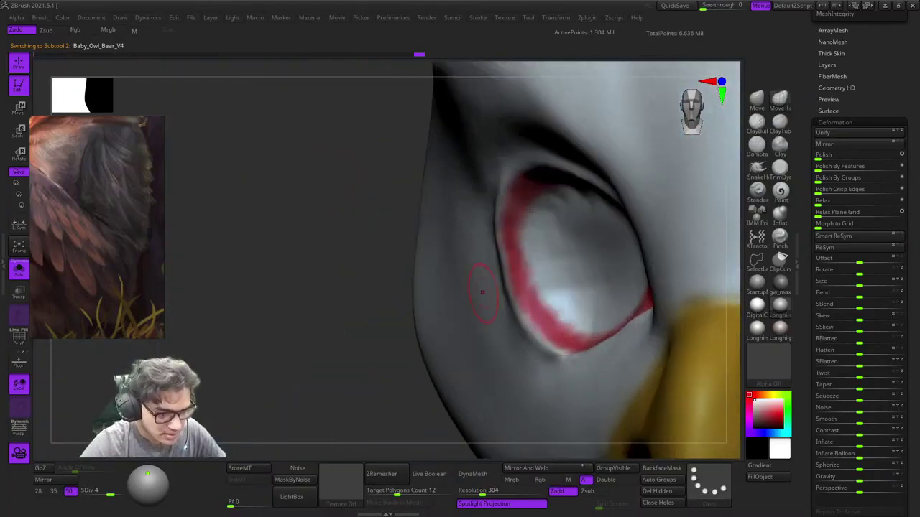
{"action": "key", "text": "Down"}
{"action": "key", "text": "Up"}
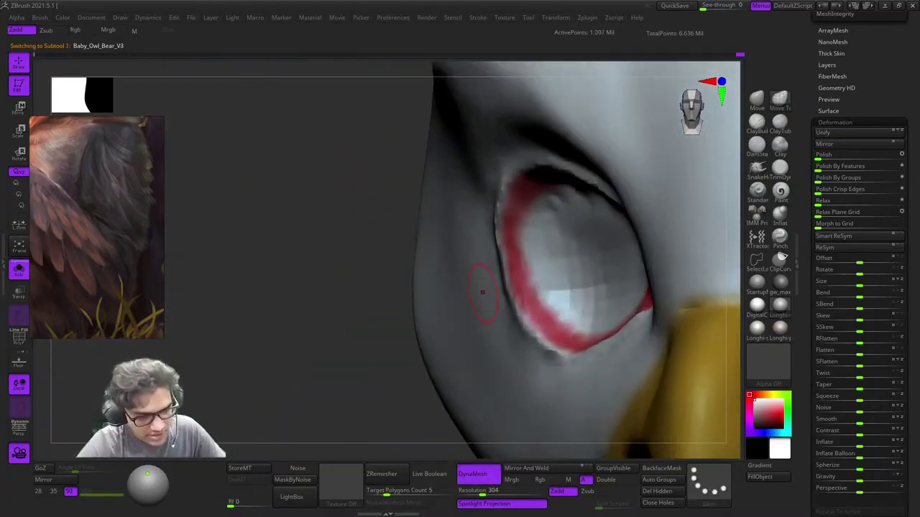
{"action": "key", "text": "Down"}
{"action": "left_click", "coordinate": [482, 292], "text": "alt"}
{"action": "left_click", "coordinate": [482, 292], "text": "alt"}
{"action": "left_click", "coordinate": [482, 291], "text": "alt"}
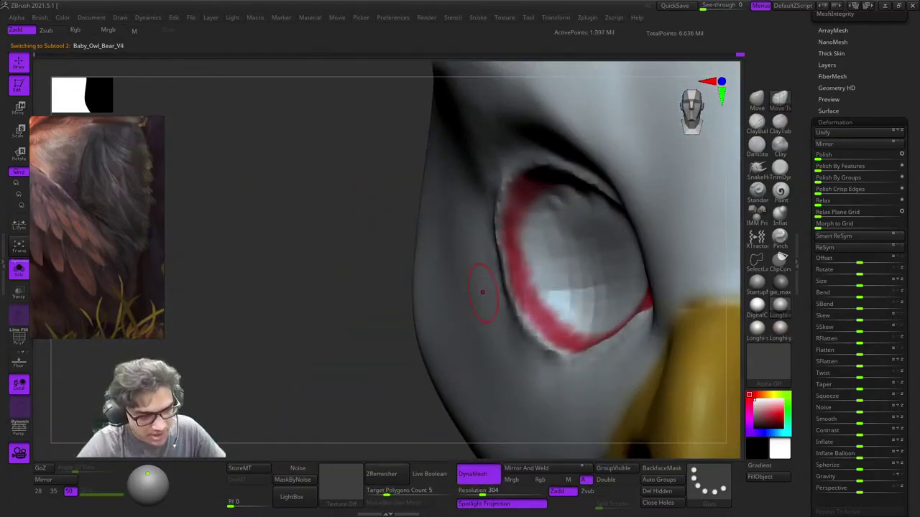
{"action": "left_click", "coordinate": [482, 292], "text": "alt"}
{"action": "left_click", "coordinate": [482, 291], "text": "alt"}
{"action": "key", "text": "Down"}
{"action": "key", "text": "Up"}
{"action": "key", "text": "Down"}
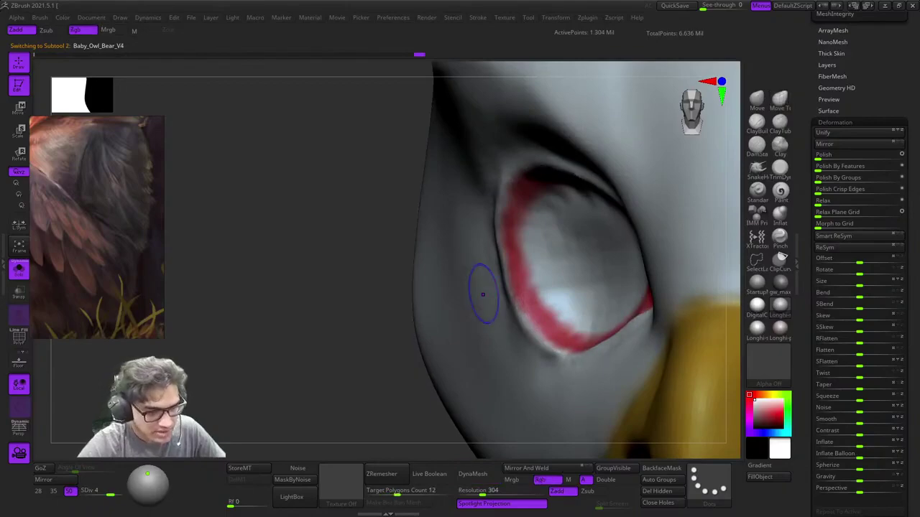
Step: Inspect the polished mesh around the body and hand against the first Baby_Owl_Bear_V3 subtool
{"action": "key", "text": "shift+f"}
{"action": "right_click_drag", "start_coordinate": [536, 160], "coordinate": [255, 250], "text": "ctrl"}
{"action": "right_click_drag", "start_coordinate": [402, 302], "coordinate": [568, 323]}
{"action": "right_click_drag", "start_coordinate": [568, 323], "coordinate": [506, 361], "text": "ctrl"}
{"action": "key", "text": "shift+f"}
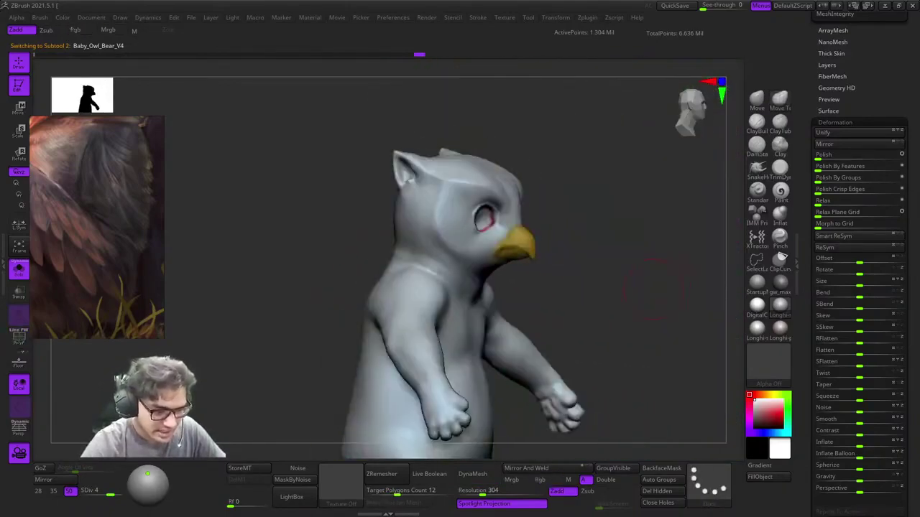
{"action": "right_click_drag", "start_coordinate": [689, 280], "coordinate": [618, 266]}
{"action": "right_click_drag", "start_coordinate": [618, 266], "coordinate": [614, 91], "text": "alt"}
{"action": "right_click_drag", "start_coordinate": [495, 277], "coordinate": [687, 359], "text": "ctrl"}
{"action": "key", "text": "Up"}
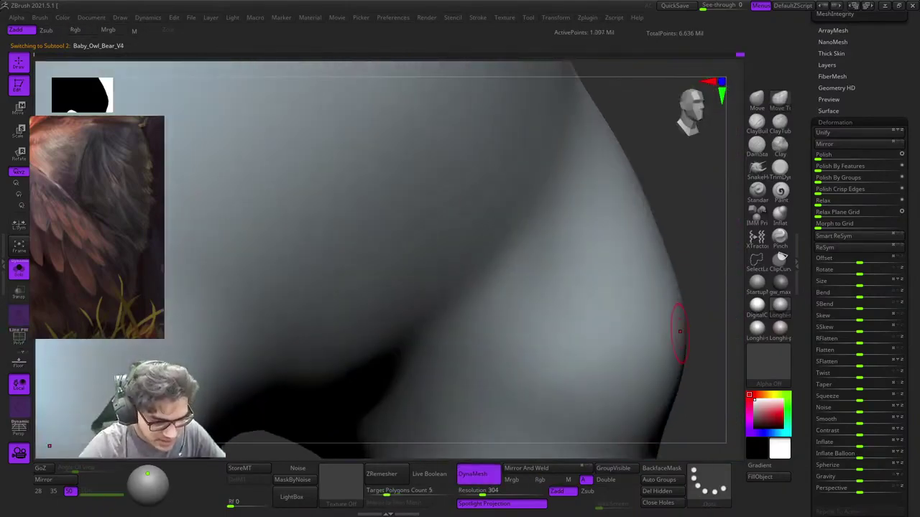
{"action": "key", "text": "Down"}
{"action": "key", "text": "f"}
{"action": "right_click_drag", "start_coordinate": [525, 255], "coordinate": [505, 379], "text": "ctrl"}
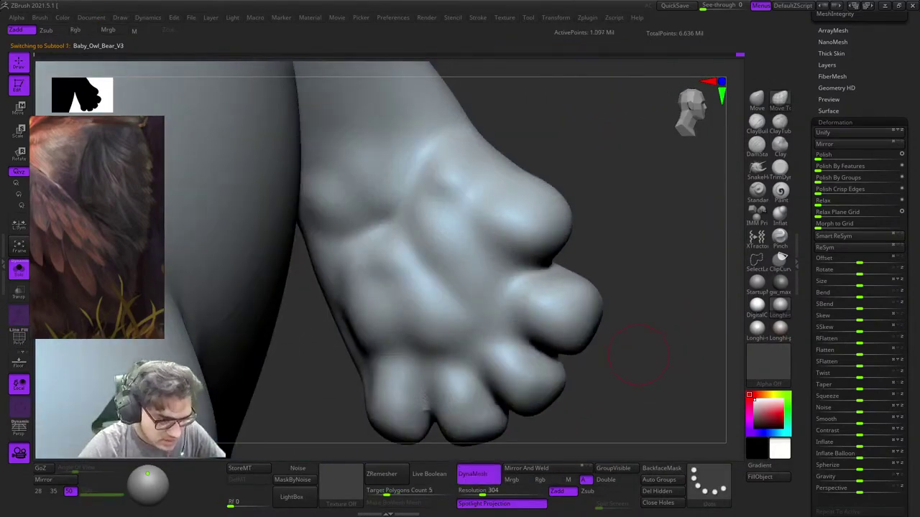
{"action": "key", "text": "shift+f"}
{"action": "key", "text": "f"}
{"action": "key", "text": "shift+f"}
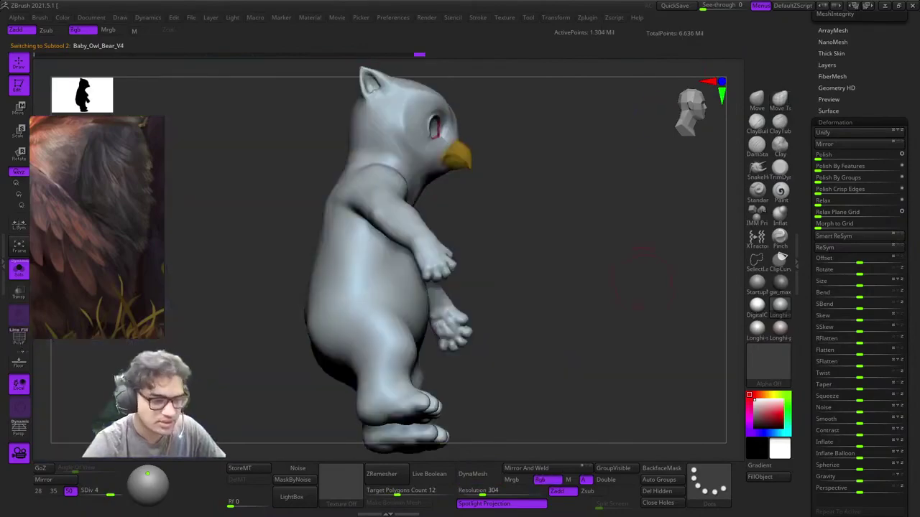
Step: Turn off Solo to show all parts and hide the detailed Baby_Owl_Bear_V3 body
{"action": "right_click_drag", "start_coordinate": [651, 266], "coordinate": [730, 214]}
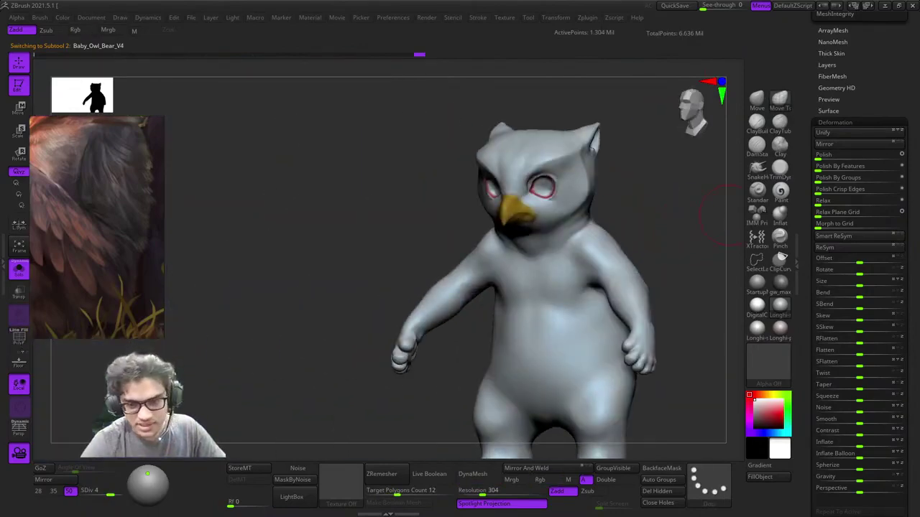
{"action": "left_click_drag", "start_coordinate": [909, 130], "coordinate": [908, 496]}
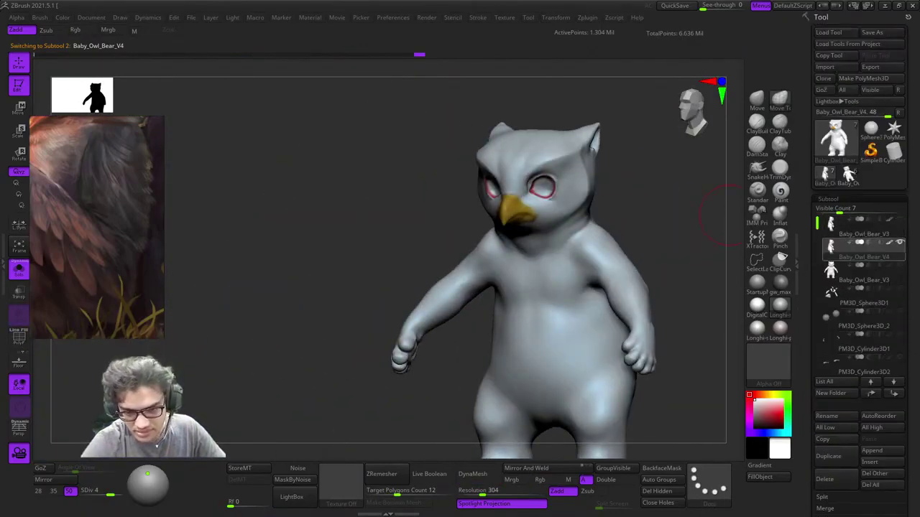
{"action": "mouse_move", "coordinate": [863, 295]}
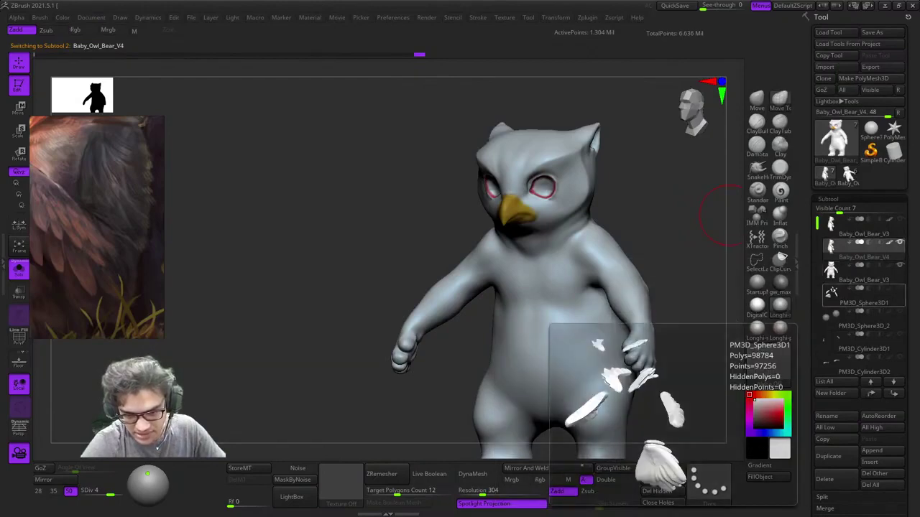
{"action": "key", "text": "alt+s"}
{"action": "left_click_drag", "start_coordinate": [668, 302], "coordinate": [708, 277], "text": "alt"}
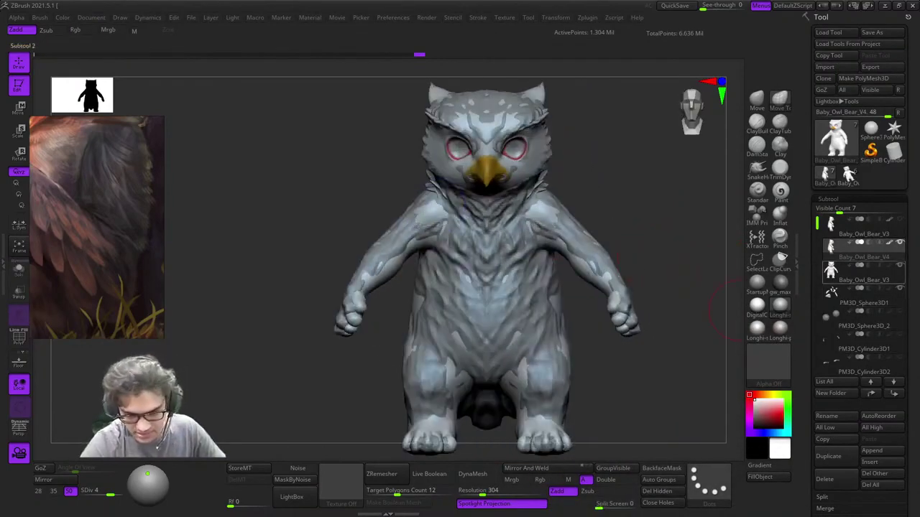
{"action": "left_click", "coordinate": [899, 266]}
{"action": "left_click_drag", "start_coordinate": [817, 223], "coordinate": [817, 249]}
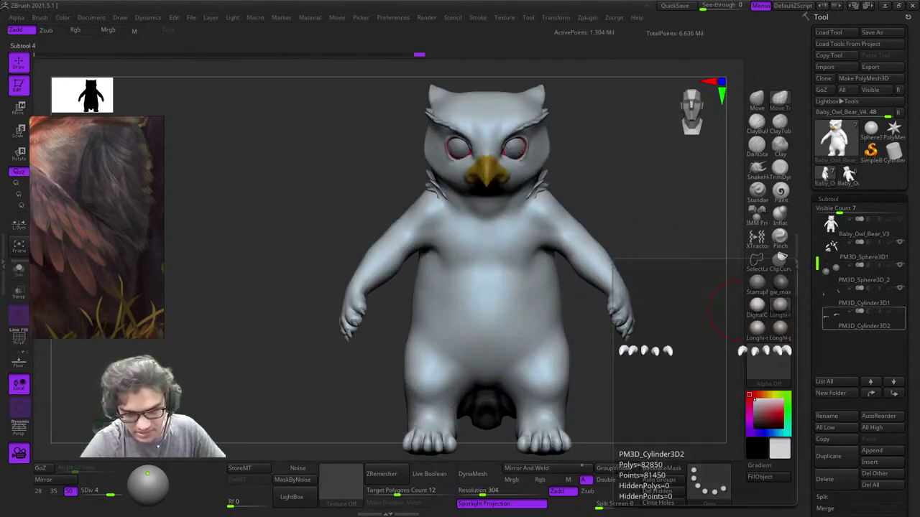
Step: Enable polypaint display on the remaining subtools, including the eyes, and check the whole character
{"action": "right_click_drag", "start_coordinate": [632, 264], "coordinate": [695, 235]}
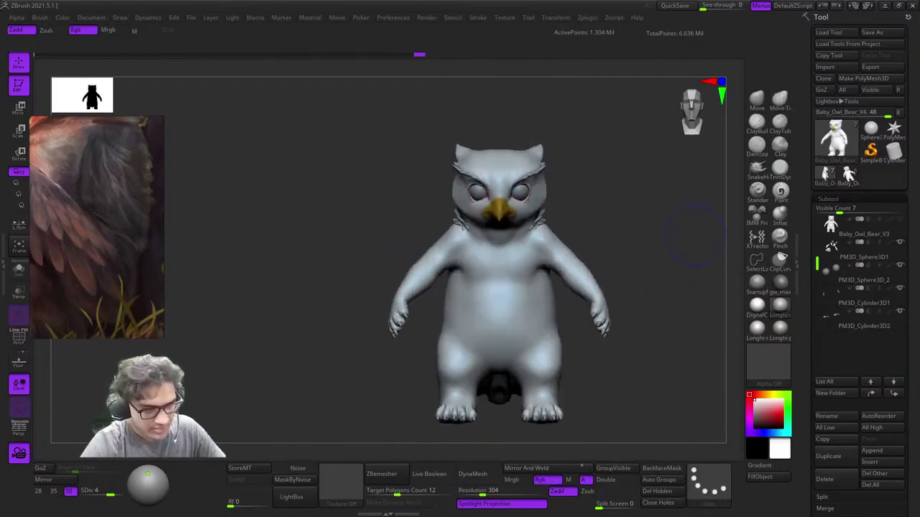
{"action": "left_click", "coordinate": [889, 242], "text": "shift"}
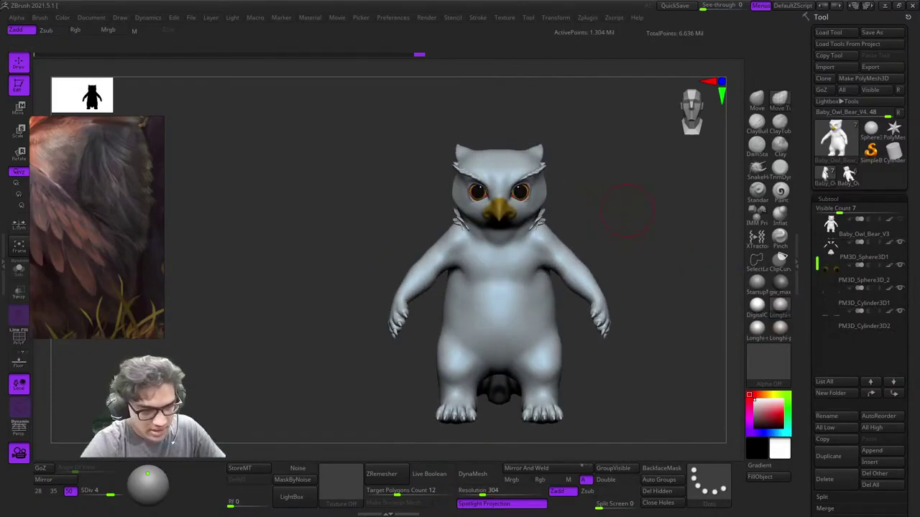
{"action": "mouse_move", "coordinate": [626, 211]}
{"action": "right_mouse_down"}
{"action": "mouse_move", "coordinate": [593, 208]}
{"action": "mouse_move", "coordinate": [680, 225]}
{"action": "mouse_move", "coordinate": [599, 201]}
{"action": "mouse_move", "coordinate": [567, 207]}
{"action": "mouse_move", "coordinate": [672, 294]}
{"action": "mouse_move", "coordinate": [633, 244]}
{"action": "right_mouse_up"}
{"action": "right_click_drag", "start_coordinate": [632, 244], "coordinate": [658, 241], "text": "shift"}
{"action": "right_click_drag", "start_coordinate": [597, 241], "coordinate": [708, 240]}
{"action": "right_click_drag", "start_coordinate": [445, 241], "coordinate": [609, 240], "text": "alt"}
{"action": "right_click_drag", "start_coordinate": [373, 241], "coordinate": [493, 246]}
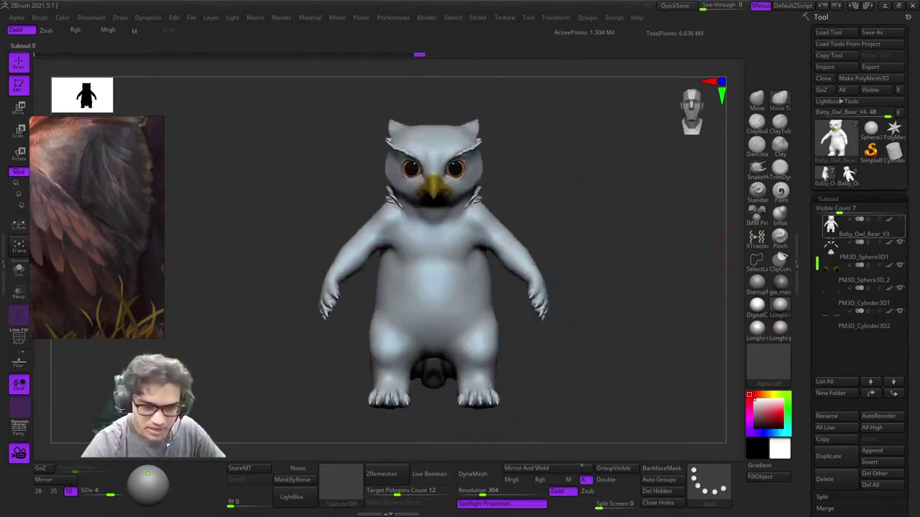
Step: Show the detailed Baby_Owl_Bear_V3 body again and switch the character to the reddish-brown material
{"action": "left_click", "coordinate": [899, 220]}
{"action": "left_click", "coordinate": [780, 329]}
{"action": "right_click_drag", "start_coordinate": [665, 248], "coordinate": [636, 220], "text": "ctrl"}
{"action": "right_click_drag", "start_coordinate": [636, 219], "coordinate": [593, 226]}
{"action": "right_click_drag", "start_coordinate": [618, 226], "coordinate": [659, 252], "text": "ctrl"}
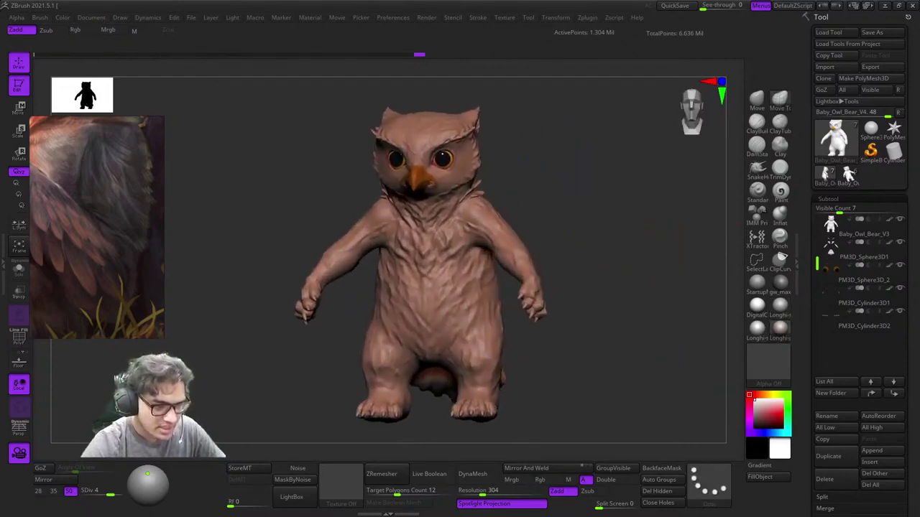
Step: Snapshot the Baby_Owl_Bear_V2 tool with its detailed V3 body visible and place the Baby_Owl_Bear_V4 tool beside it for comparison
{"action": "left_click", "coordinate": [848, 175]}
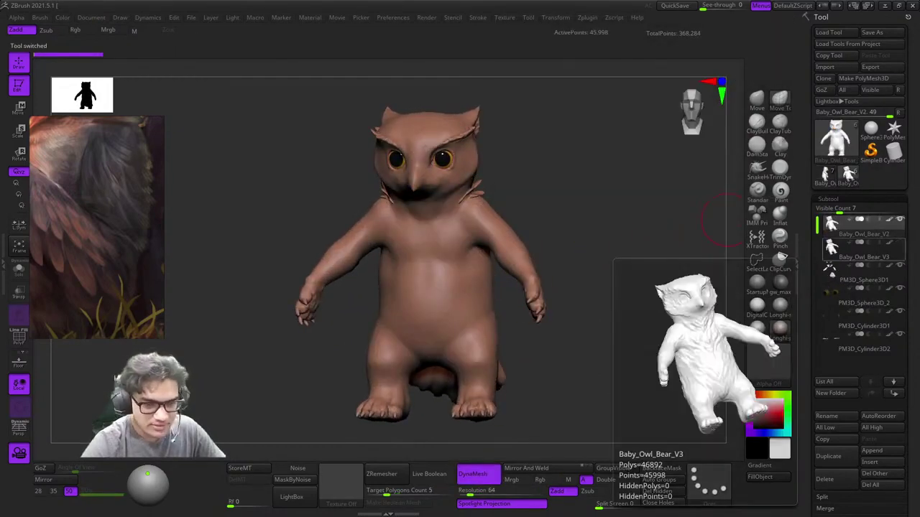
{"action": "left_click", "coordinate": [900, 242]}
{"action": "mouse_move", "coordinate": [668, 249]}
{"action": "right_mouse_down", "text": "alt"}
{"action": "mouse_move", "coordinate": [609, 241]}
{"action": "mouse_move", "coordinate": [582, 264]}
{"action": "mouse_move", "coordinate": [594, 296]}
{"action": "right_mouse_up", "text": "alt"}
{"action": "key", "text": "shift+s"}
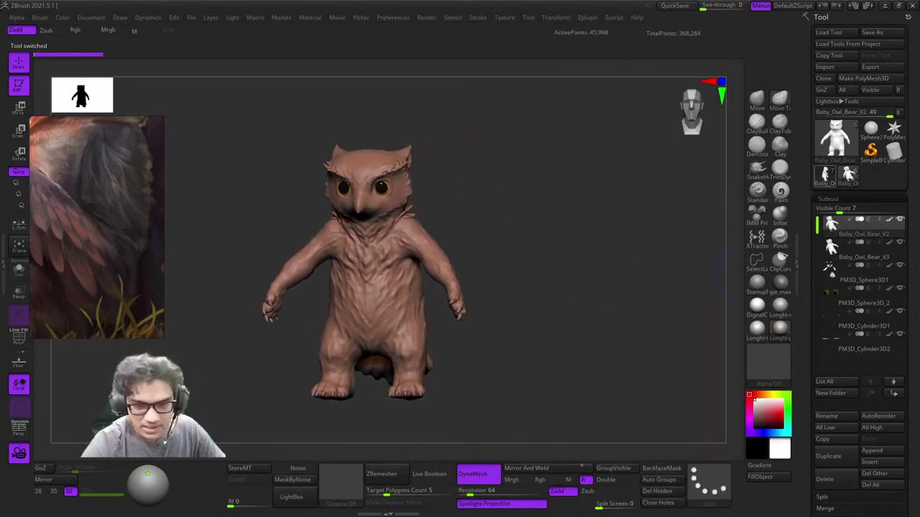
{"action": "left_click", "coordinate": [825, 174]}
{"action": "right_click_drag", "start_coordinate": [471, 305], "coordinate": [663, 307], "text": "alt"}
{"action": "mouse_move", "coordinate": [667, 350]}
{"action": "right_mouse_down", "text": "alt"}
{"action": "mouse_move", "coordinate": [678, 335]}
{"action": "mouse_move", "coordinate": [685, 348]}
{"action": "right_mouse_up", "text": "alt"}
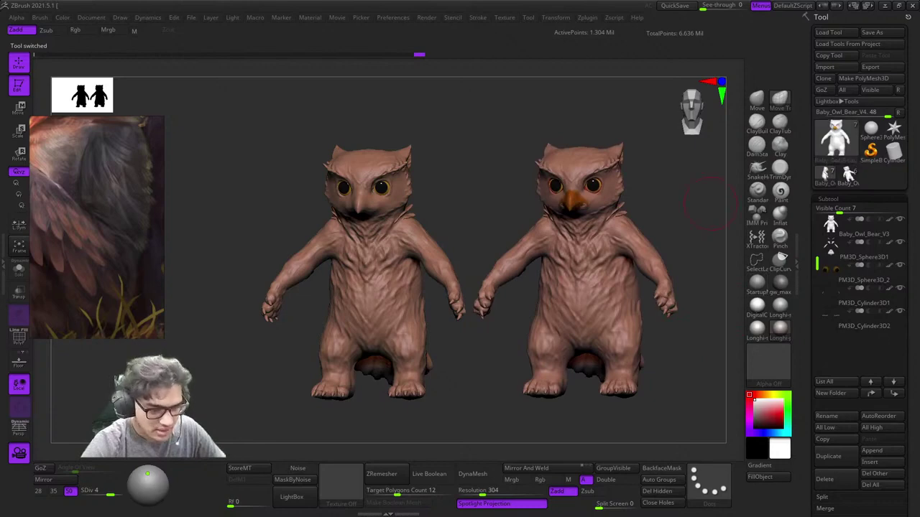
Step: Clear the snapshot from the canvas and select the detailed Baby_Owl_Bear_V3 body, framing its arm and hand
{"action": "key", "text": "ctrl+n"}
{"action": "mouse_move", "coordinate": [493, 323]}
{"action": "right_mouse_down", "text": "ctrl"}
{"action": "mouse_move", "coordinate": [524, 392]}
{"action": "mouse_move", "coordinate": [513, 375]}
{"action": "right_mouse_up", "text": "ctrl"}
{"action": "left_click", "coordinate": [455, 282], "text": "alt"}
{"action": "key", "text": "shift+f"}
{"action": "key", "text": "shift+f"}
{"action": "right_click_drag", "start_coordinate": [411, 278], "coordinate": [424, 279], "text": "shift"}
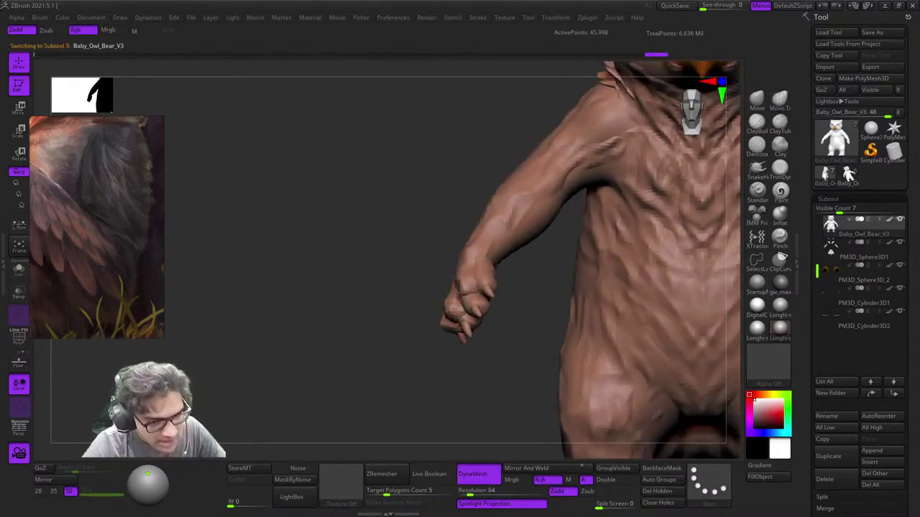
Step: Frame the detailed Baby_Owl_Bear_V3 body's arm and hand, check its polygroups, and choose the Move Topological brush
{"action": "right_click_drag", "start_coordinate": [546, 241], "coordinate": [448, 176], "text": "alt"}
{"action": "key", "text": "space"}
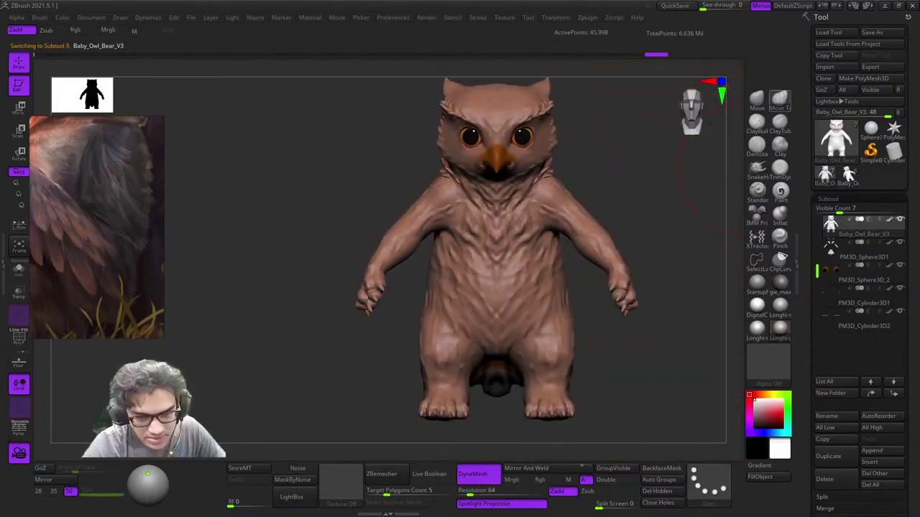
{"action": "key", "text": "space"}
{"action": "right_click_drag", "start_coordinate": [621, 281], "coordinate": [631, 335], "text": "ctrl"}
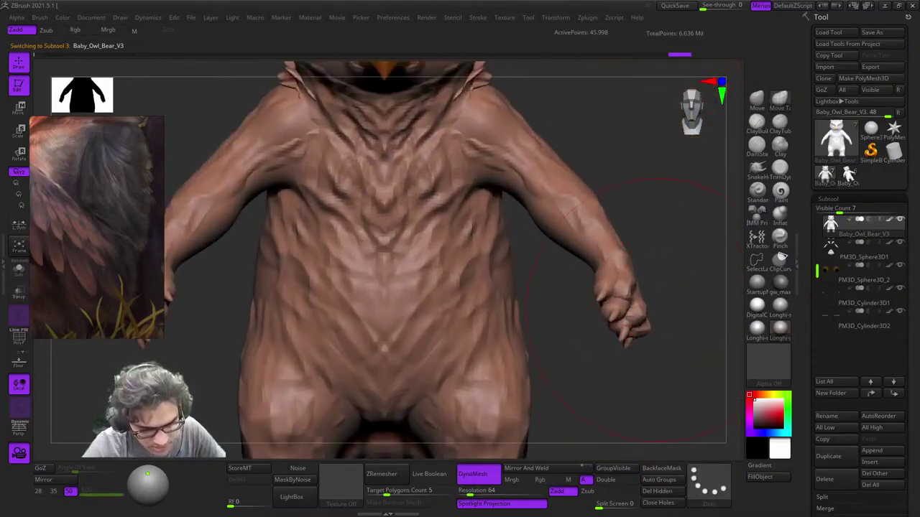
{"action": "key", "text": "shift+f"}
{"action": "key", "text": "shift+f"}
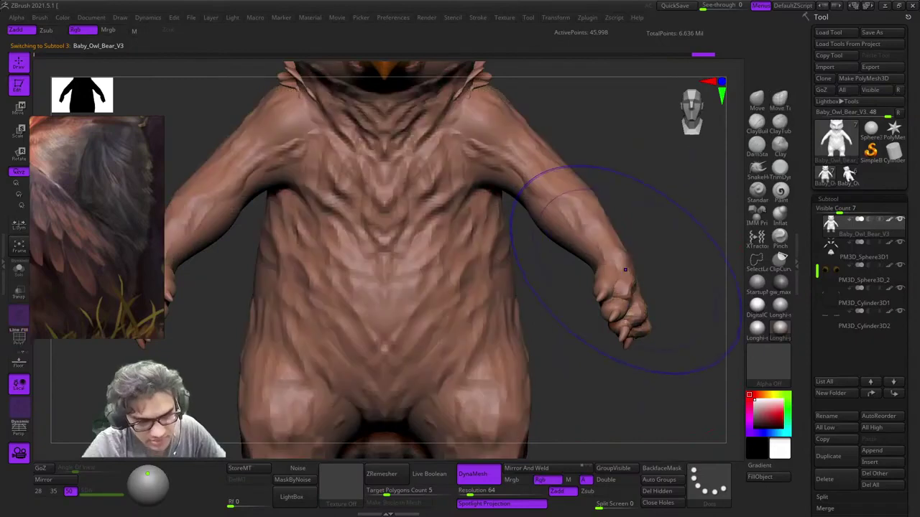
{"action": "key", "text": "b"}
{"action": "key", "text": "m"}
{"action": "key", "text": "t"}
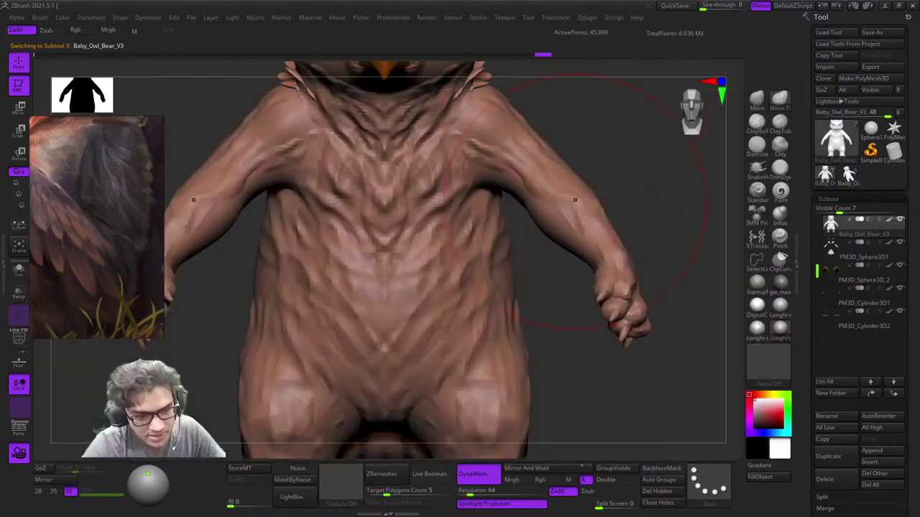
Step: Try to reshape the V3 body's wrist and hand with the Move Topological brush at an adjusted draw size
{"action": "key", "text": "space"}
{"action": "left_click_drag", "start_coordinate": [592, 255], "coordinate": [584, 255]}
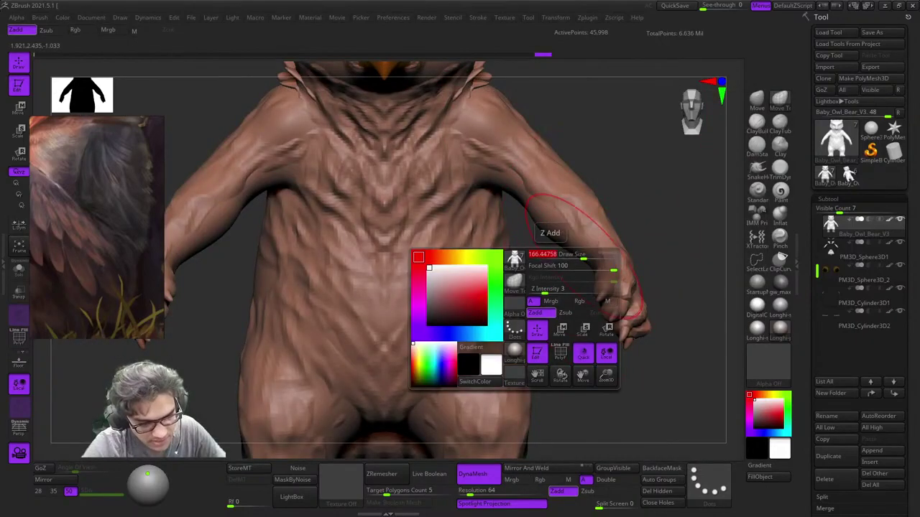
{"action": "left_click_drag", "start_coordinate": [618, 287], "coordinate": [623, 286]}
{"action": "mouse_move", "coordinate": [690, 287]}
{"action": "left_mouse_down"}
{"action": "mouse_move", "coordinate": [632, 289]}
{"action": "mouse_move", "coordinate": [621, 303]}
{"action": "left_mouse_up"}
{"action": "left_click_drag", "start_coordinate": [675, 302], "coordinate": [704, 294], "text": "shift"}
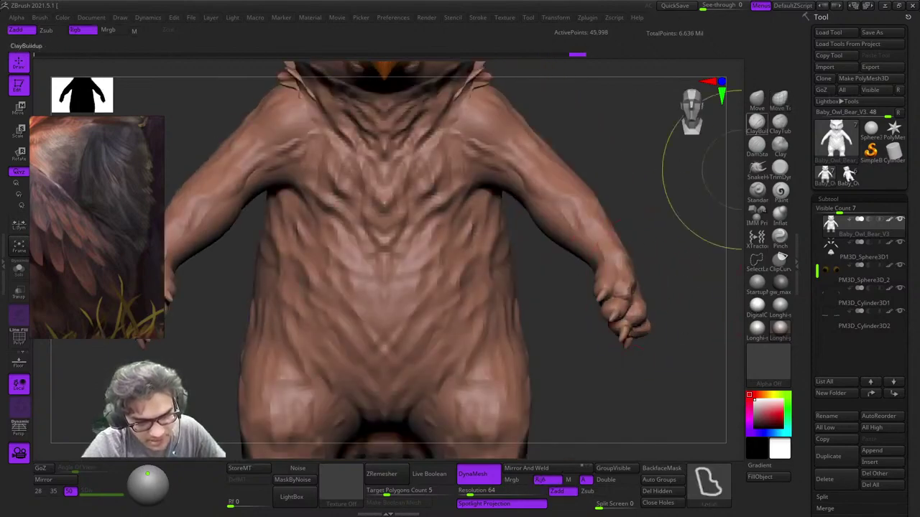
{"action": "key", "text": "space"}
{"action": "key", "text": "ctrl+z"}
Step: Nudge the V3 body's hands and forearms inward with the Move brush, checking the polygroups
{"action": "key", "text": "shift+f"}
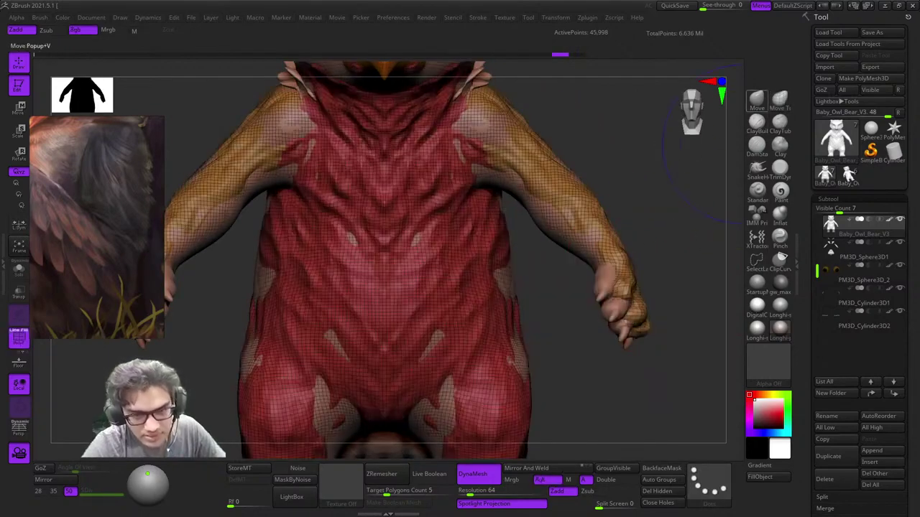
{"action": "key", "text": "shift+f"}
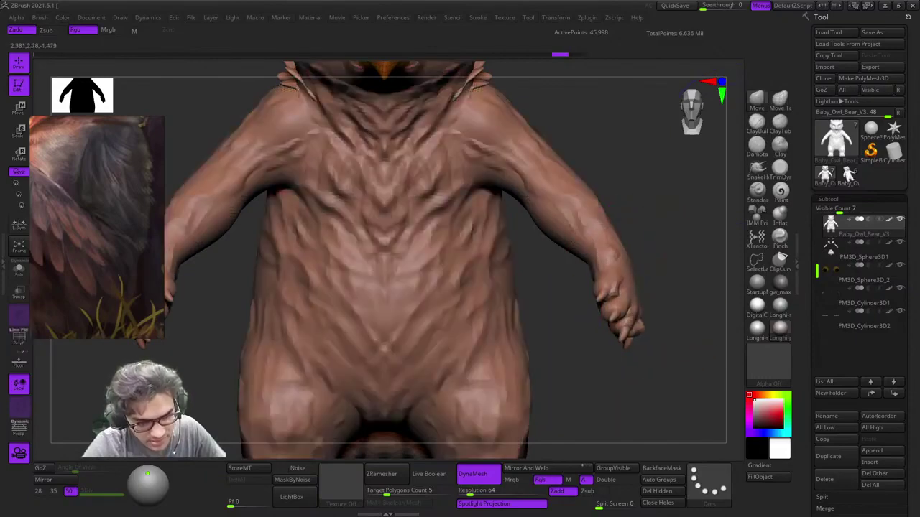
{"action": "key", "text": "space"}
{"action": "key", "text": "ctrl+z"}
{"action": "left_click_drag", "start_coordinate": [621, 289], "coordinate": [603, 283]}
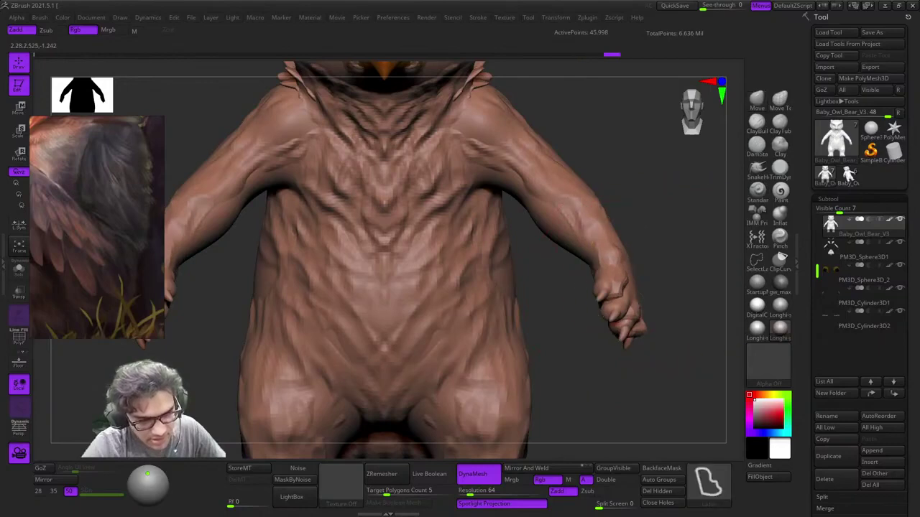
{"action": "key", "text": "f"}
{"action": "left_click_drag", "start_coordinate": [584, 234], "coordinate": [578, 230]}
{"action": "mouse_move", "coordinate": [676, 252]}
{"action": "left_mouse_down", "text": "alt"}
{"action": "mouse_move", "coordinate": [604, 237]}
{"action": "mouse_move", "coordinate": [646, 260]}
{"action": "left_mouse_up", "text": "alt"}
{"action": "key", "text": "space"}
{"action": "key", "text": "shift+f"}
{"action": "key", "text": "shift+f"}
Step: Compare the Baby_Owl_Bear_V2 tool with the newer tool by alternating between them, and examine the hands up close
{"action": "left_click", "coordinate": [848, 176]}
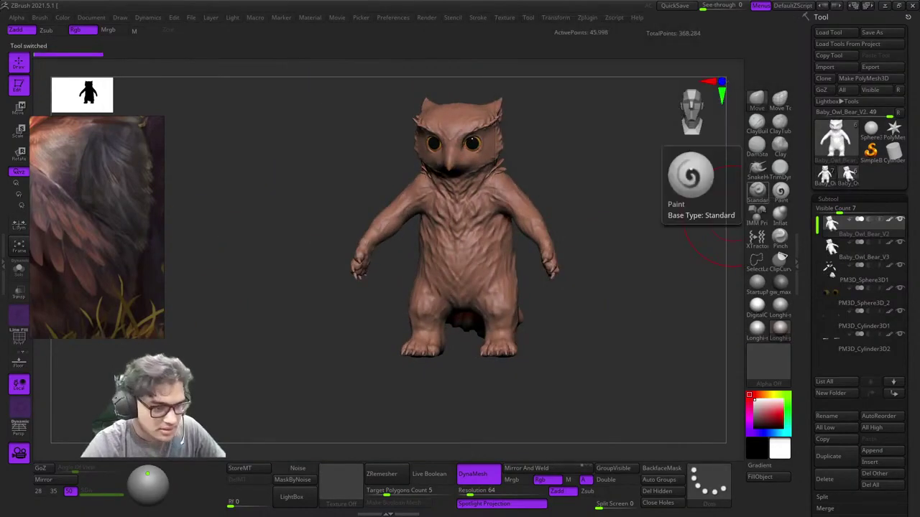
{"action": "left_click", "coordinate": [825, 175]}
{"action": "left_click", "coordinate": [847, 175]}
{"action": "left_click", "coordinate": [825, 175]}
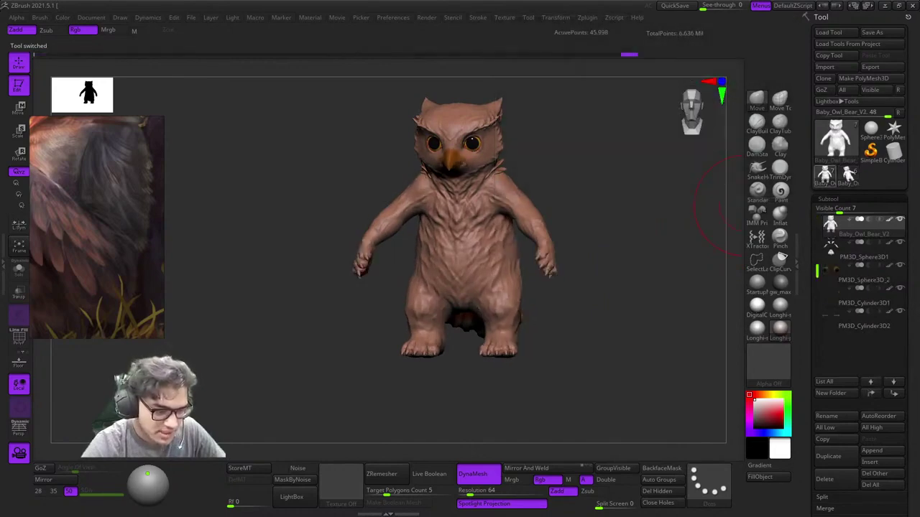
{"action": "left_click", "coordinate": [848, 176]}
{"action": "left_click", "coordinate": [825, 175]}
{"action": "left_click", "coordinate": [848, 175]}
{"action": "left_click", "coordinate": [825, 175]}
{"action": "right_click_drag", "start_coordinate": [676, 237], "coordinate": [625, 241]}
{"action": "right_click_drag", "start_coordinate": [625, 241], "coordinate": [628, 295], "text": "ctrl"}
{"action": "right_click_drag", "start_coordinate": [626, 373], "coordinate": [574, 287], "text": "ctrl"}
{"action": "right_click_drag", "start_coordinate": [679, 259], "coordinate": [609, 253]}
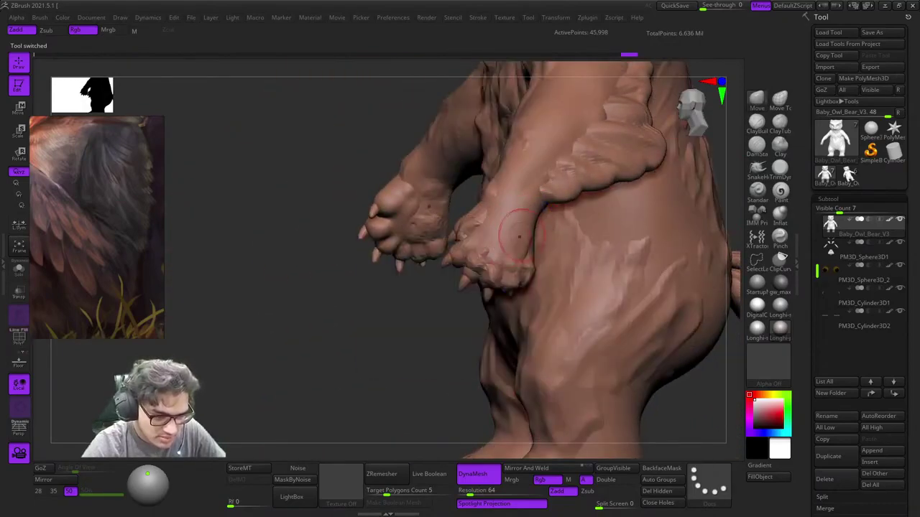
Step: Hide the detailed Baby_Owl_Bear_V3 body in both tools, leaving the smooth V4 and V2 bodies shown
{"action": "left_click", "coordinate": [900, 219]}
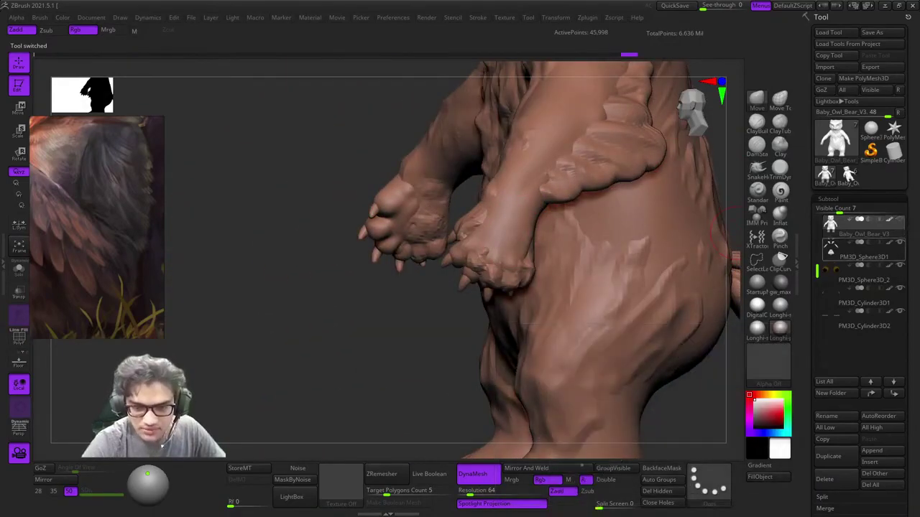
{"action": "scroll", "coordinate": [880, 248], "scroll_direction": "up", "scroll_amount": 2}
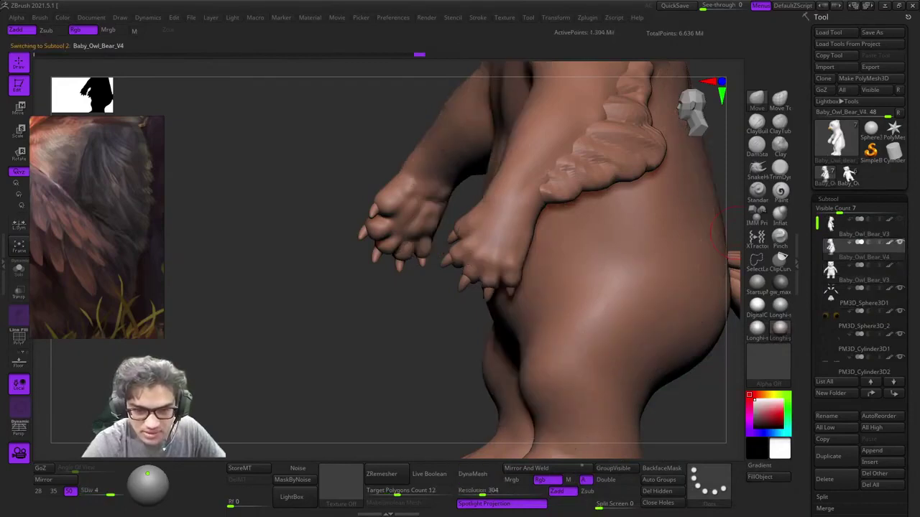
{"action": "left_click", "coordinate": [848, 175]}
{"action": "left_click", "coordinate": [900, 243]}
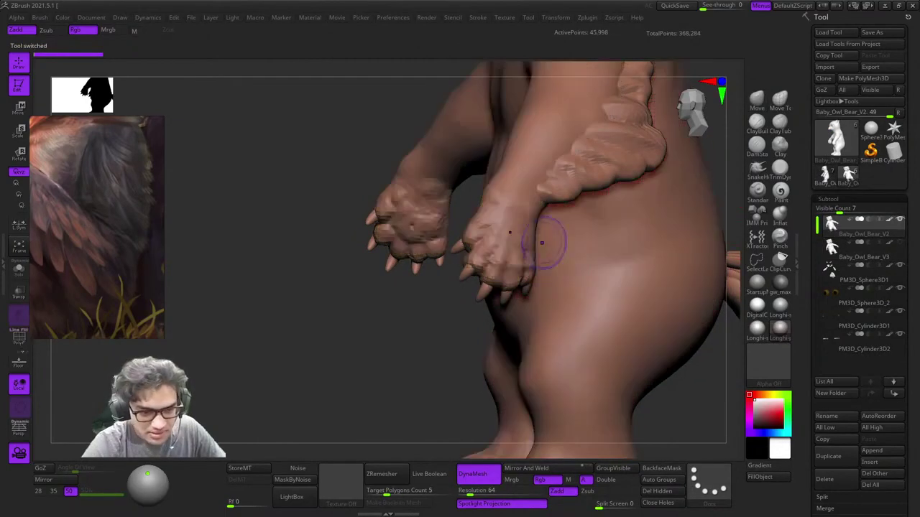
Step: Compare the proportions of the smooth V2 and V4 bodies from several angles by alternating between the two tools
{"action": "right_click_drag", "start_coordinate": [604, 280], "coordinate": [341, 316], "text": "ctrl"}
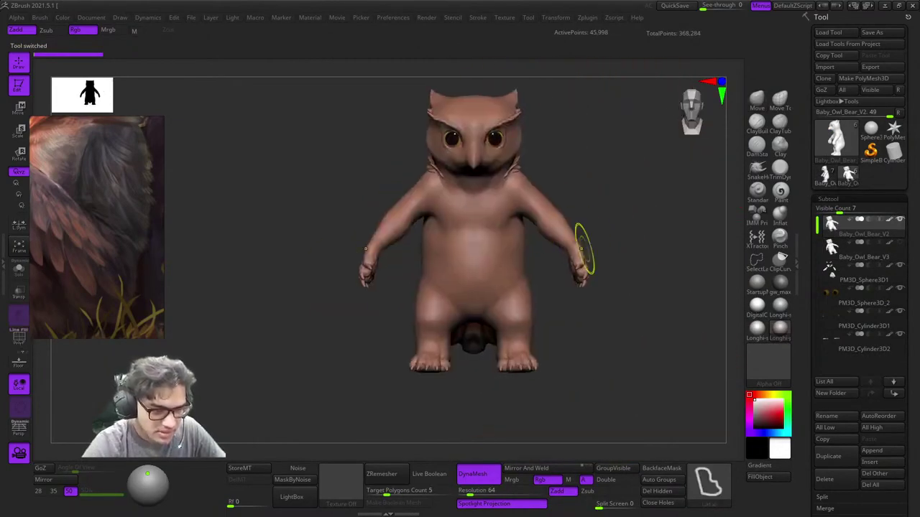
{"action": "right_click_drag", "start_coordinate": [675, 308], "coordinate": [641, 328], "text": "alt"}
{"action": "mouse_move", "coordinate": [665, 316]}
{"action": "right_mouse_down"}
{"action": "mouse_move", "coordinate": [632, 305]}
{"action": "mouse_move", "coordinate": [667, 331]}
{"action": "right_mouse_up"}
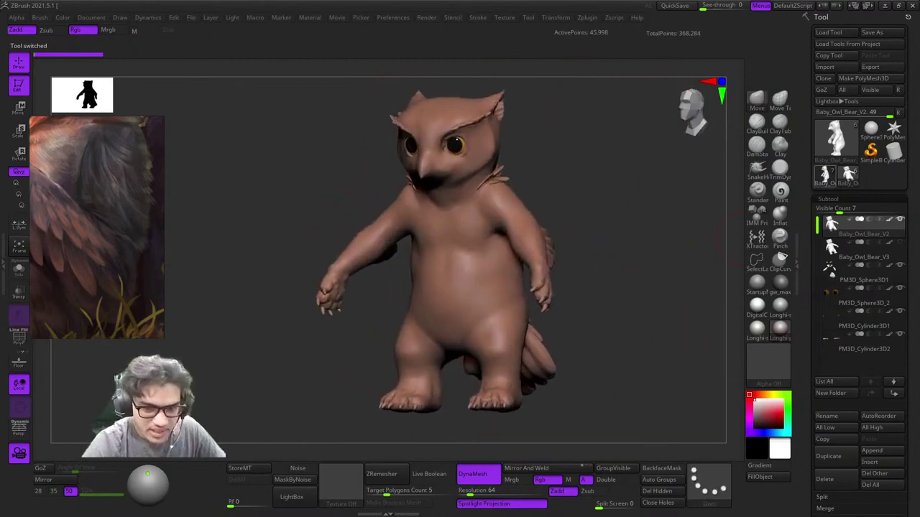
{"action": "left_click", "coordinate": [899, 242]}
{"action": "left_click", "coordinate": [899, 242]}
{"action": "left_click", "coordinate": [848, 175]}
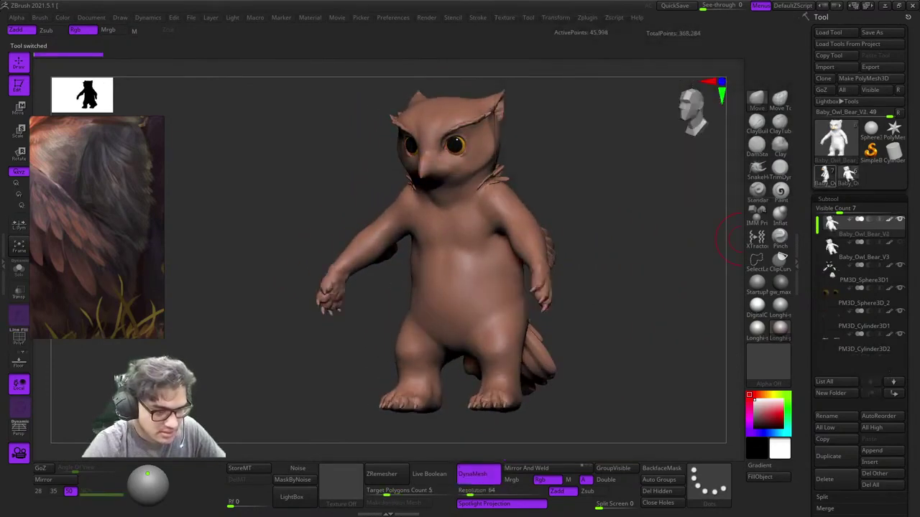
{"action": "left_click", "coordinate": [825, 175]}
{"action": "left_click_drag", "start_coordinate": [619, 266], "coordinate": [639, 267]}
{"action": "right_click_drag", "start_coordinate": [416, 189], "coordinate": [526, 227], "text": "ctrl"}
{"action": "left_click_drag", "start_coordinate": [682, 237], "coordinate": [646, 236], "text": "shift"}
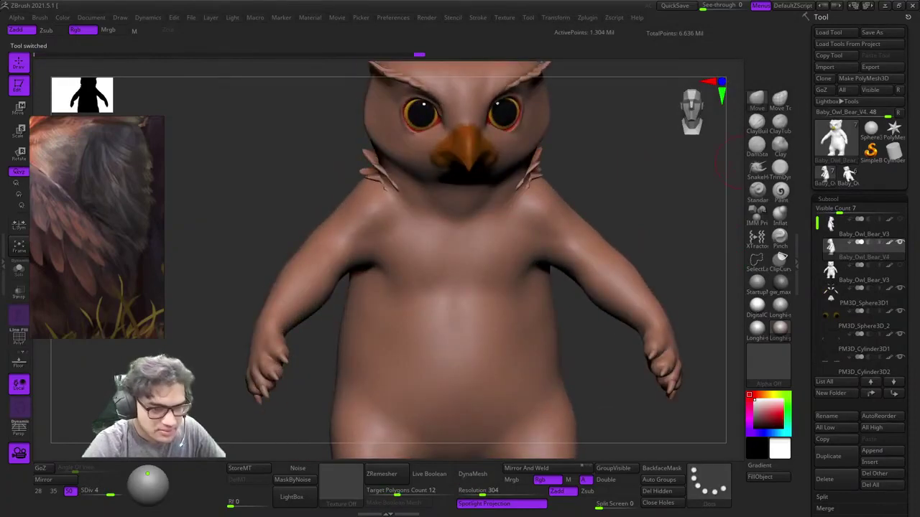
{"action": "left_click", "coordinate": [848, 175]}
{"action": "left_click", "coordinate": [825, 175]}
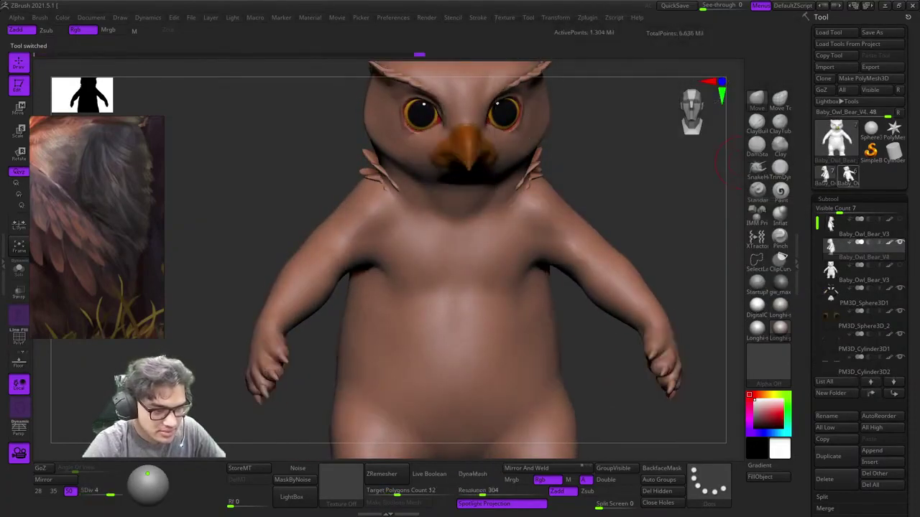
{"action": "left_click", "coordinate": [848, 175]}
{"action": "left_click", "coordinate": [825, 175]}
Step: Inspect the smooth Baby_Owl_Bear_V4 body from all sides, with and without its wireframe and polygroups
{"action": "right_click_drag", "start_coordinate": [657, 215], "coordinate": [632, 180], "text": "ctrl"}
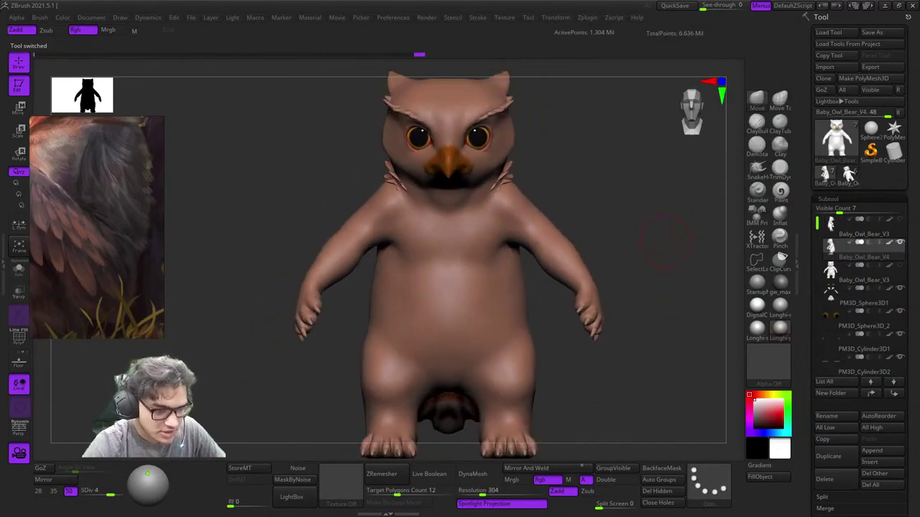
{"action": "right_click_drag", "start_coordinate": [643, 216], "coordinate": [622, 184], "text": "ctrl"}
{"action": "left_click_drag", "start_coordinate": [621, 183], "coordinate": [600, 185]}
{"action": "left_click_drag", "start_coordinate": [683, 215], "coordinate": [546, 221]}
{"action": "left_click_drag", "start_coordinate": [693, 237], "coordinate": [571, 231]}
{"action": "key", "text": "shift+f"}
{"action": "key", "text": "shift+f"}
{"action": "key", "text": "shift+f"}
{"action": "key", "text": "shift+f"}
{"action": "key", "text": "f"}
{"action": "key", "text": "shift+f"}
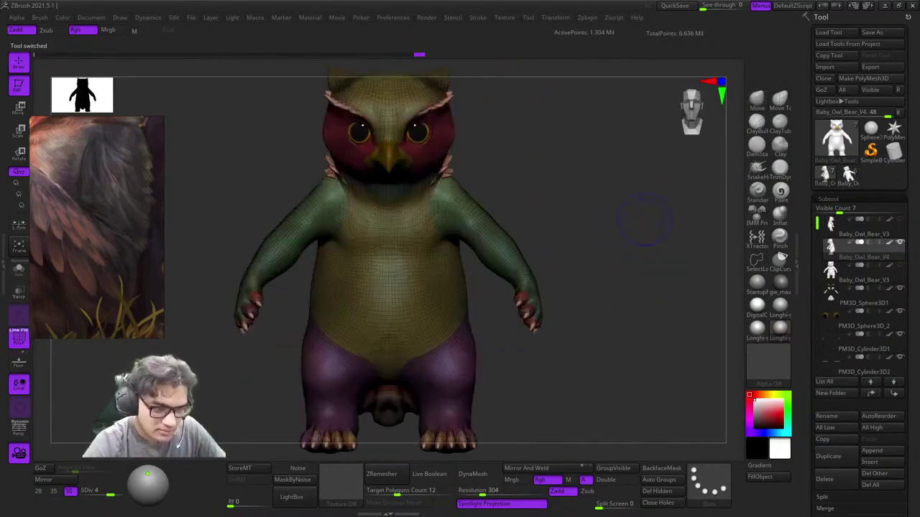
{"action": "key", "text": "shift+f"}
{"action": "left_click_drag", "start_coordinate": [638, 212], "coordinate": [564, 207]}
{"action": "right_click_drag", "start_coordinate": [558, 177], "coordinate": [623, 191], "text": "alt"}
{"action": "right_click_drag", "start_coordinate": [624, 209], "coordinate": [608, 191], "text": "ctrl"}
{"action": "left_click_drag", "start_coordinate": [608, 193], "coordinate": [626, 199], "text": "shift"}
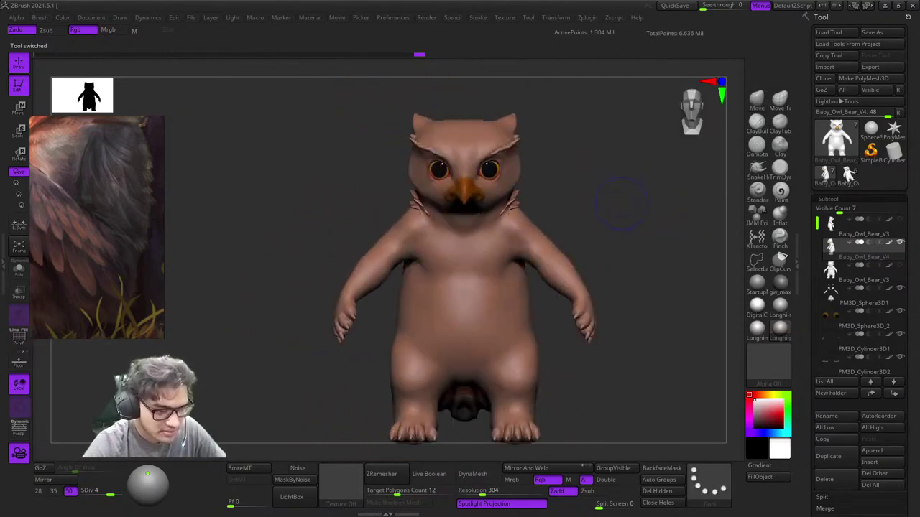
{"action": "key", "text": "shift+f"}
{"action": "key", "text": "shift+f"}
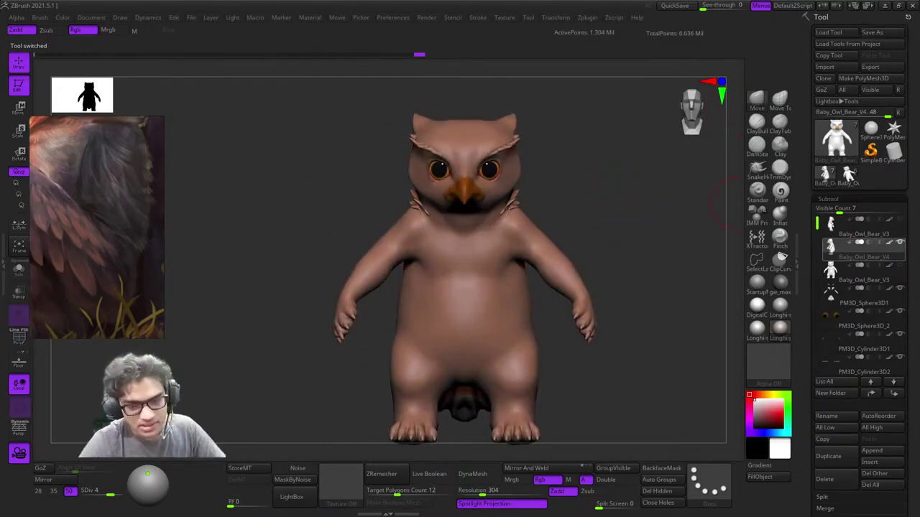
Step: Show the detailed Baby_Owl_Bear_V3 body again and centre the whole character in a front view
{"action": "left_click", "coordinate": [900, 265]}
{"action": "left_click_drag", "start_coordinate": [684, 253], "coordinate": [616, 250]}
{"action": "right_click_drag", "start_coordinate": [616, 250], "coordinate": [610, 231], "text": "ctrl"}
{"action": "left_click_drag", "start_coordinate": [611, 231], "coordinate": [632, 236], "text": "shift"}
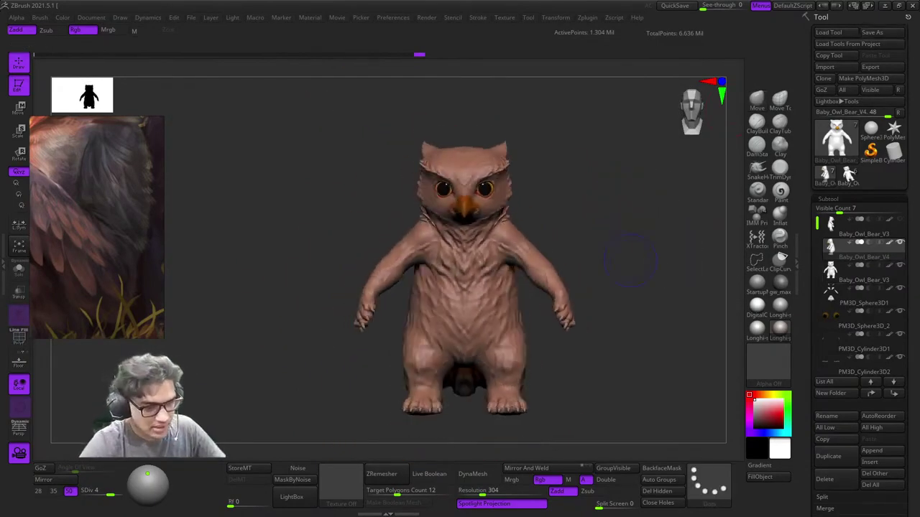
{"action": "right_click_drag", "start_coordinate": [633, 232], "coordinate": [637, 249], "text": "ctrl"}
{"action": "right_click_drag", "start_coordinate": [661, 212], "coordinate": [654, 231], "text": "alt"}
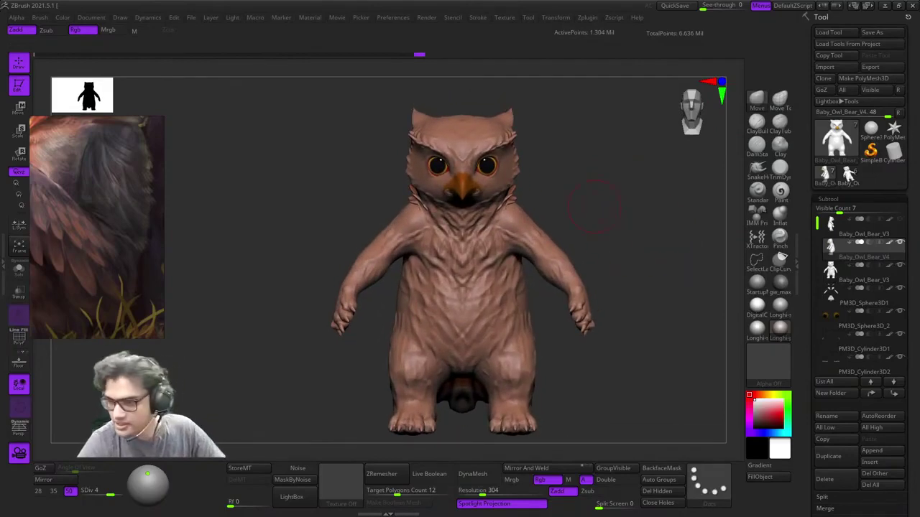
Step: Set the movie capture to the document area at large size and review the movie modifiers
{"action": "left_click", "coordinate": [337, 17]}
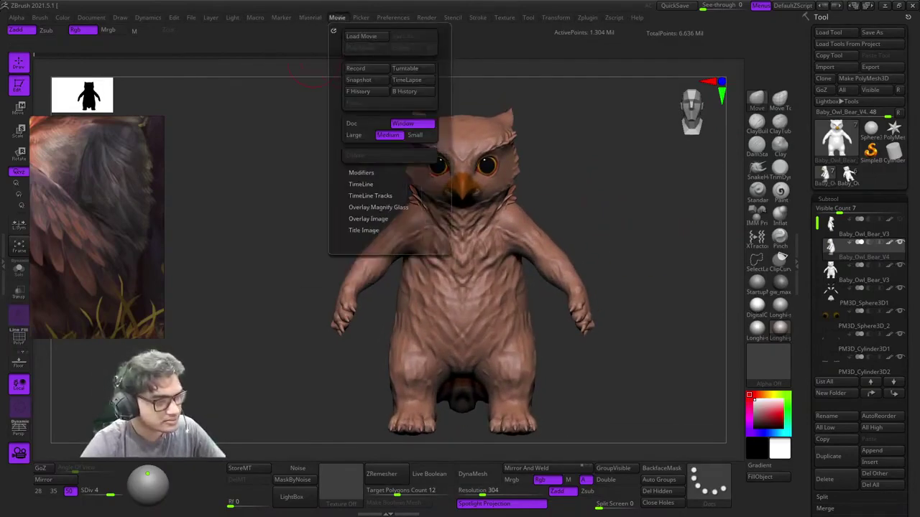
{"action": "left_click", "coordinate": [359, 124]}
{"action": "left_click", "coordinate": [356, 135]}
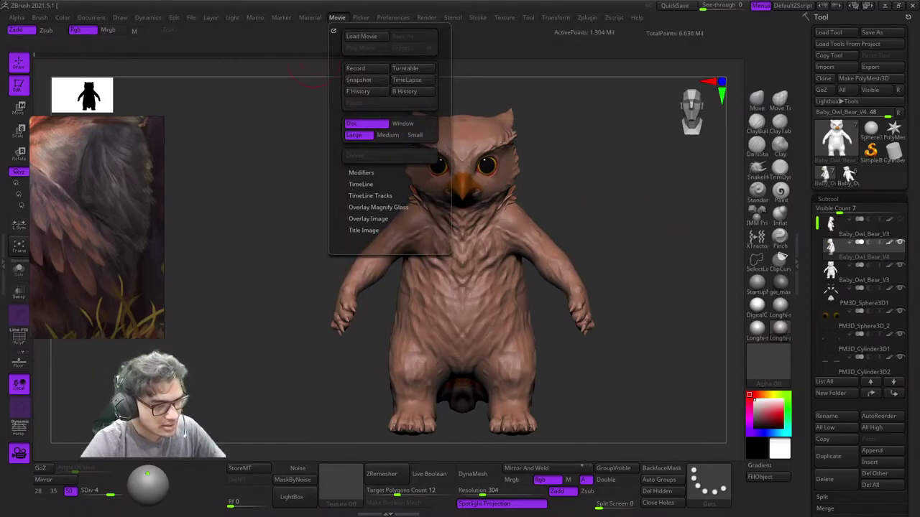
{"action": "left_click", "coordinate": [361, 173]}
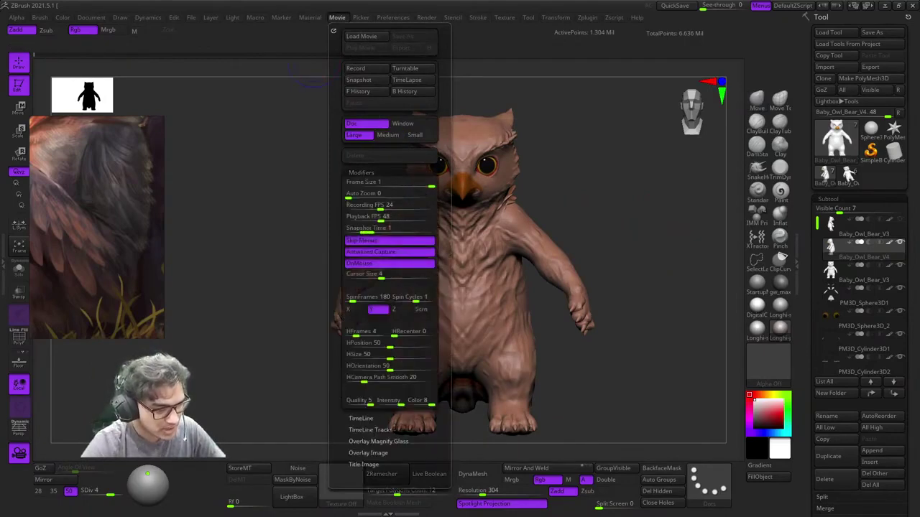
{"action": "left_click", "coordinate": [361, 172]}
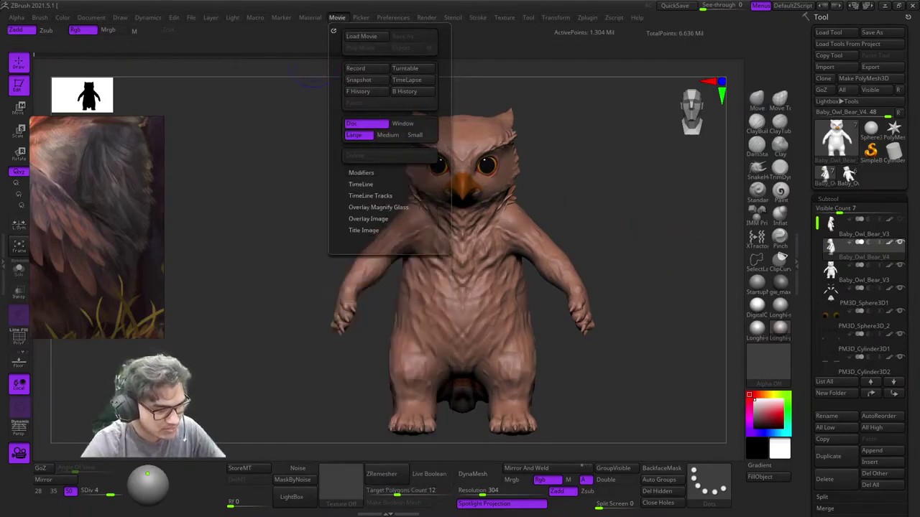
Step: Set the movie's overlay image opacity to 0 and the title image's fade-in and fade-out times to 0
{"action": "left_click", "coordinate": [368, 219]}
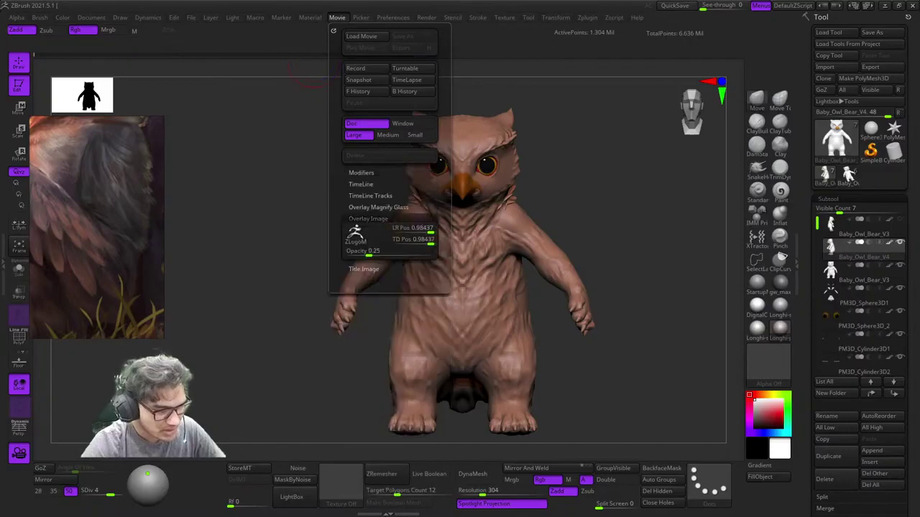
{"action": "left_click_drag", "start_coordinate": [365, 253], "coordinate": [347, 253]}
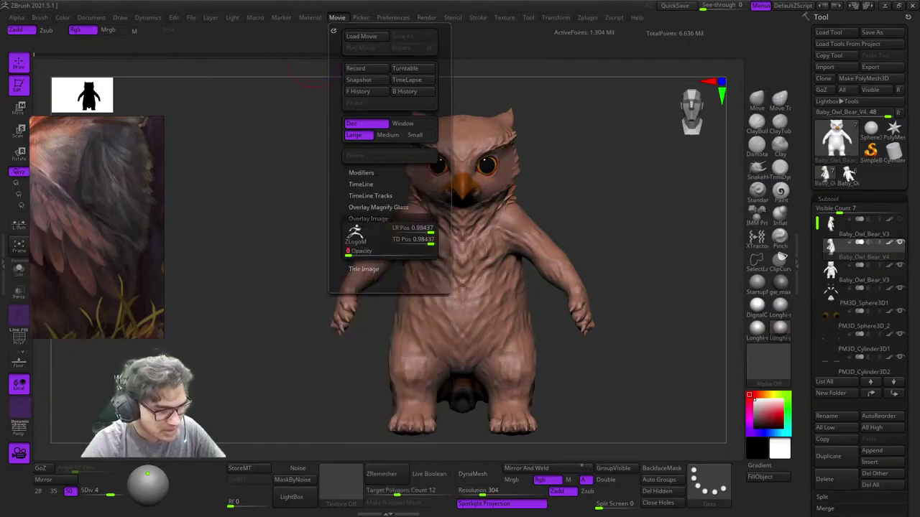
{"action": "left_click", "coordinate": [368, 219]}
{"action": "left_click", "coordinate": [364, 230]}
{"action": "left_click_drag", "start_coordinate": [381, 253], "coordinate": [362, 241]}
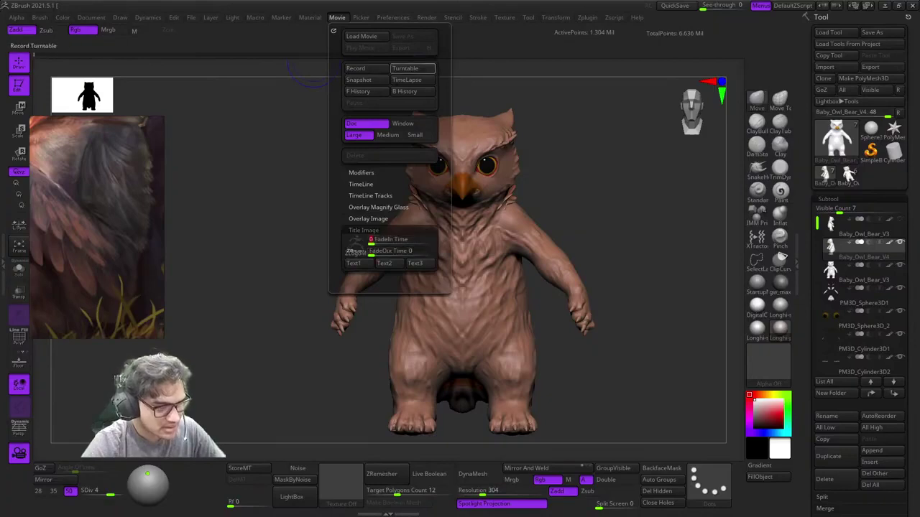
Step: Record a turntable movie of the whole owl-bear character and play the recording back
{"action": "left_click", "coordinate": [412, 68]}
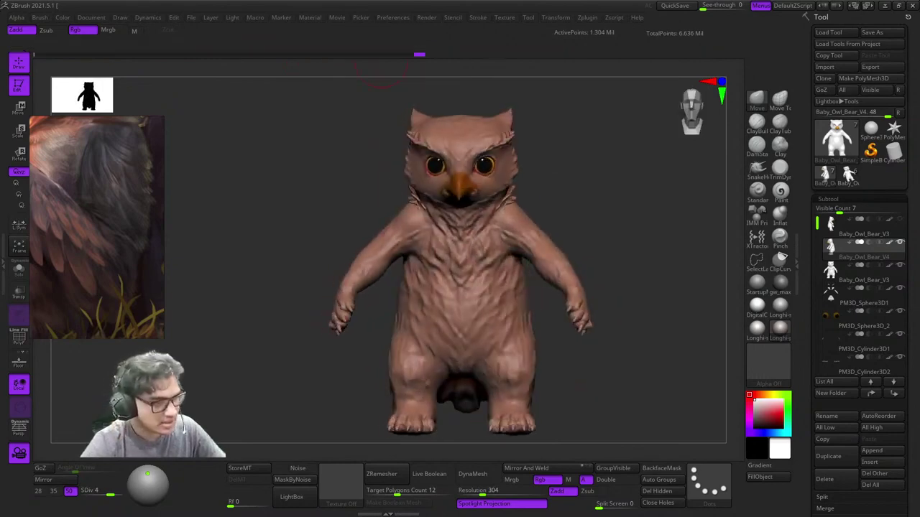
{"action": "left_click", "coordinate": [337, 17]}
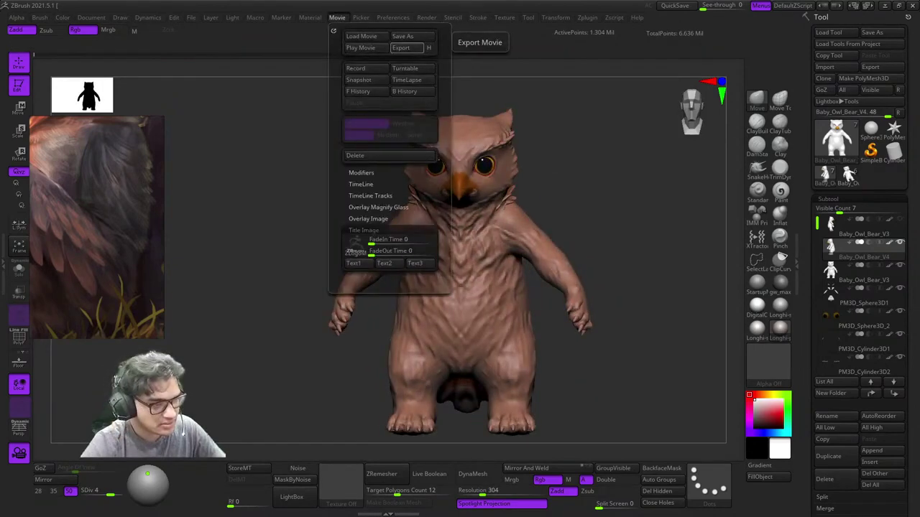
{"action": "left_click", "coordinate": [361, 48]}
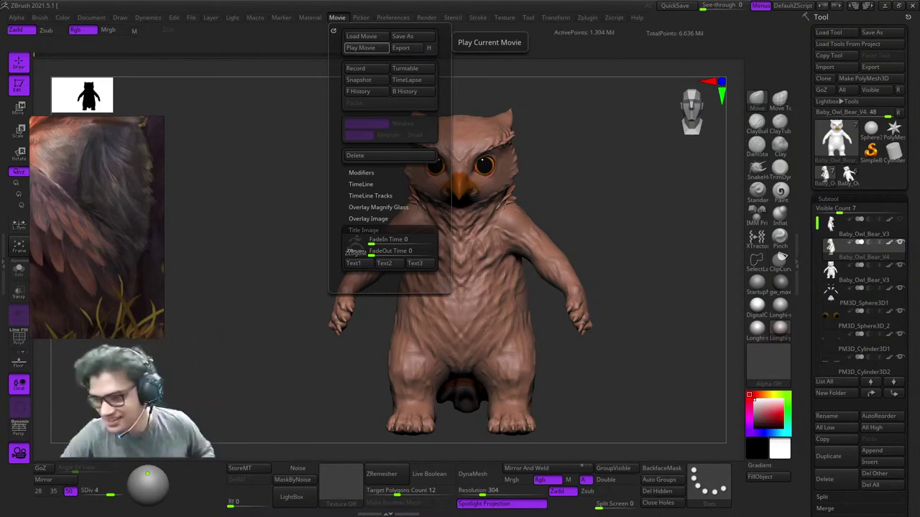
{"action": "left_click", "coordinate": [360, 47]}
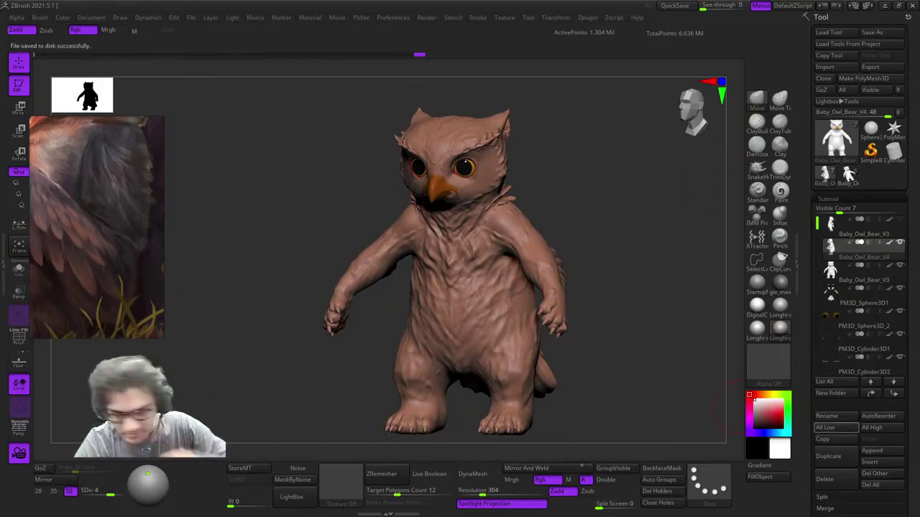
Step: Replay the recorded turntable movie to review the owl-bear from all sides
{"action": "mouse_move", "coordinate": [863, 342]}
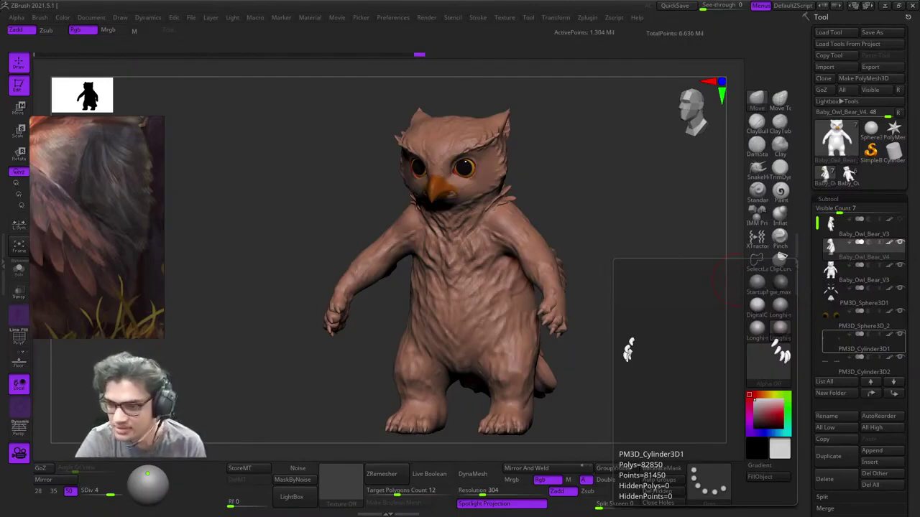
{"action": "left_click", "coordinate": [393, 17]}
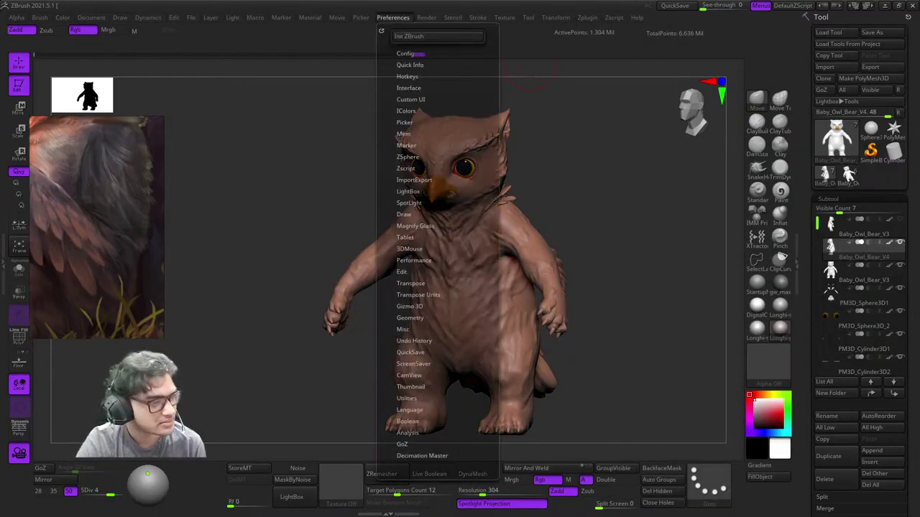
{"action": "left_click", "coordinate": [337, 17]}
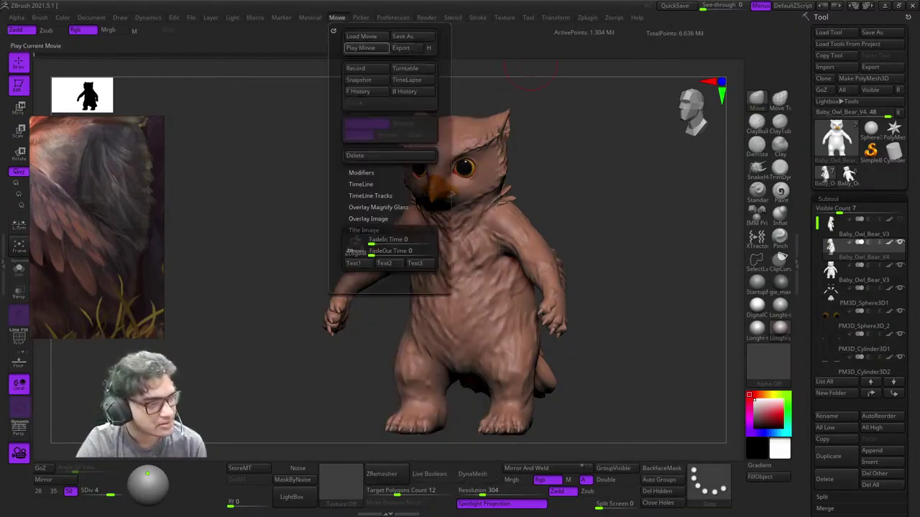
{"action": "left_click", "coordinate": [360, 47]}
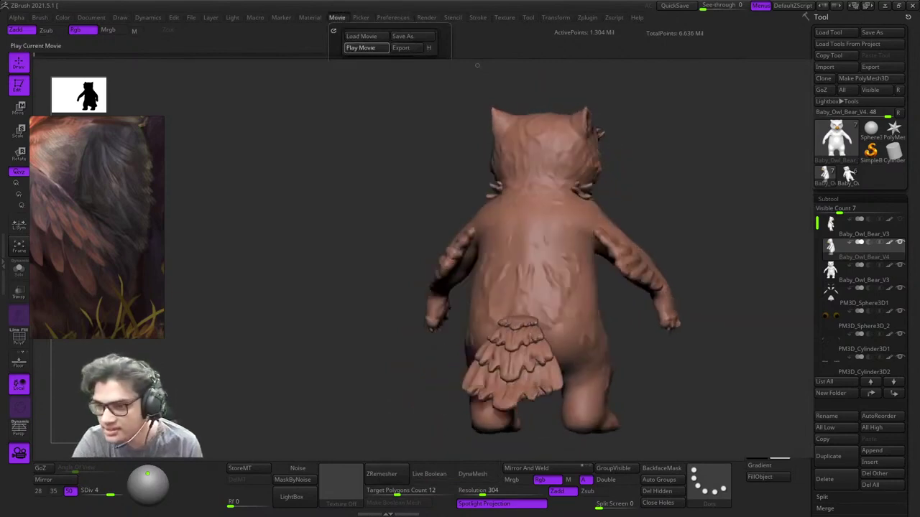